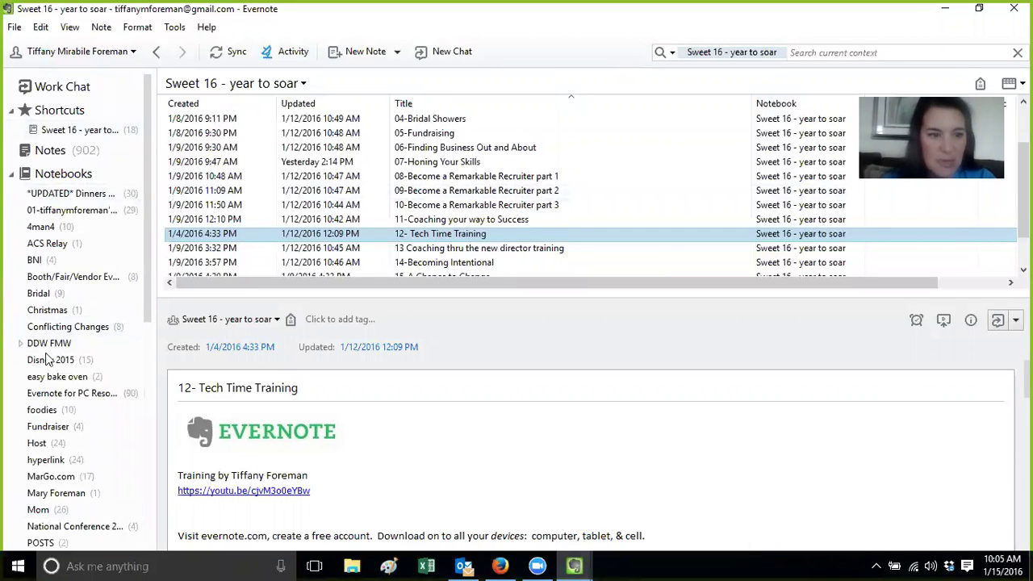
Bring the 12- Tech Time Training note window forward and click into its text
{"action": "left_click_drag", "start_coordinate": [148, 210], "coordinate": [152, 153]}
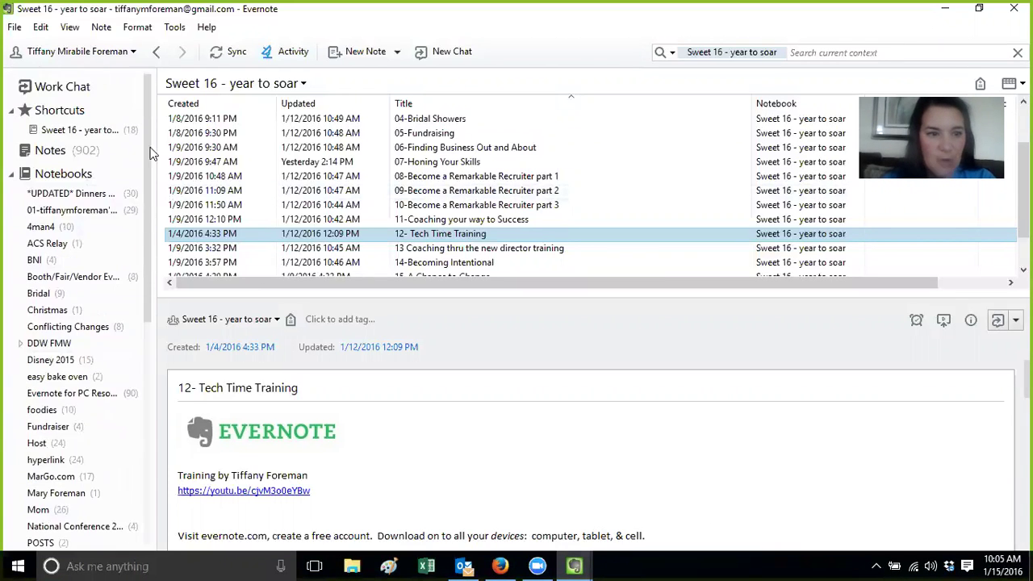
{"action": "mouse_move", "coordinate": [577, 565]}
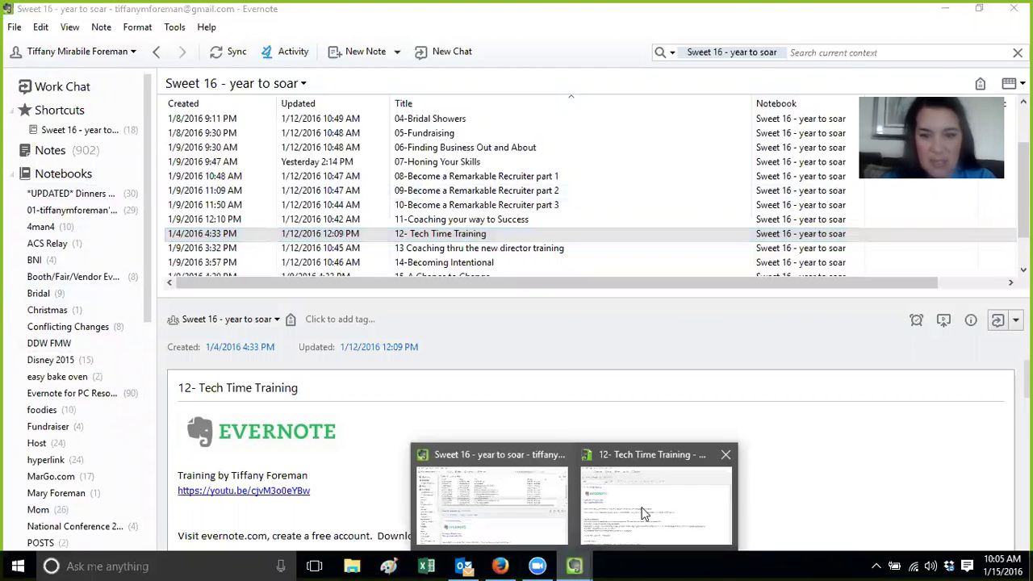
{"action": "left_click", "coordinate": [643, 507]}
{"action": "left_click", "coordinate": [240, 272]}
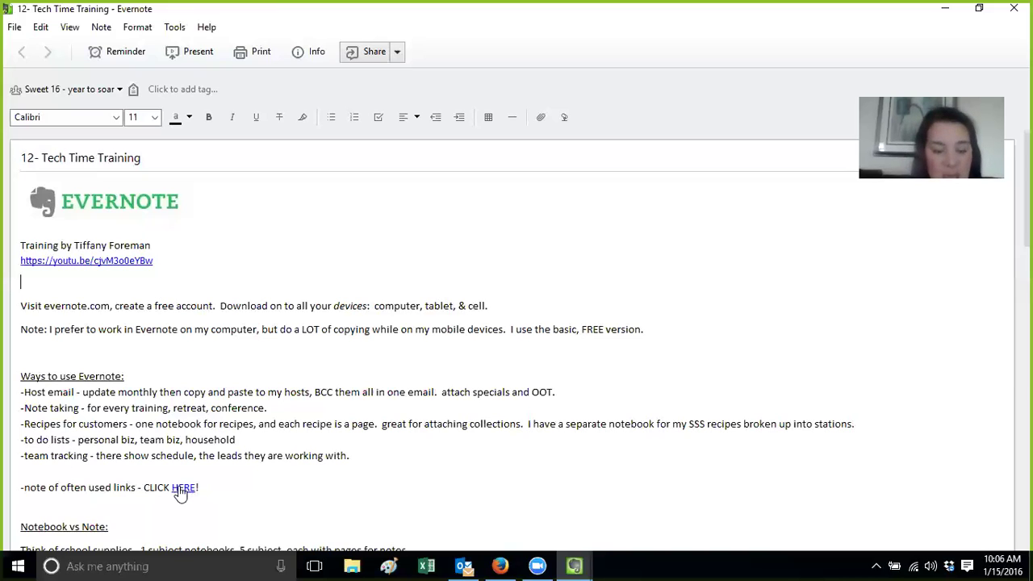
Follow the note's HERE link to open the 01-Links note in the browser
{"action": "left_click", "coordinate": [180, 490]}
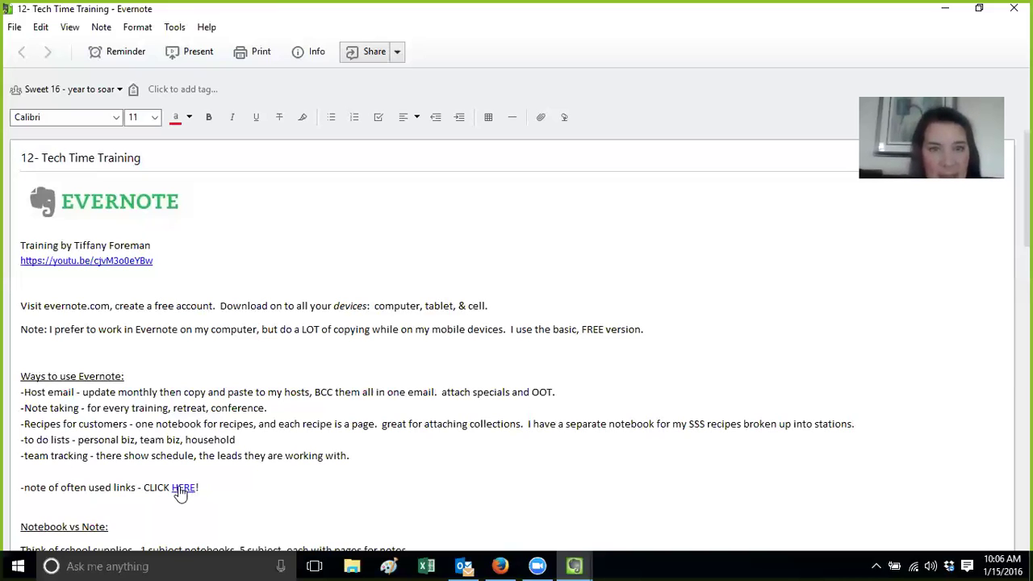
{"action": "left_click", "coordinate": [186, 494]}
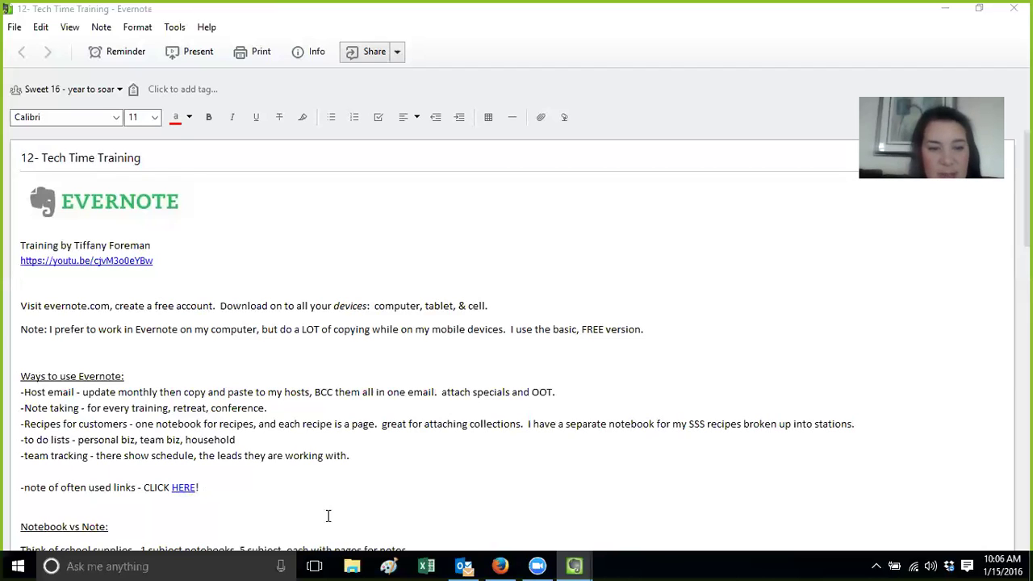
{"action": "left_click", "coordinate": [500, 564]}
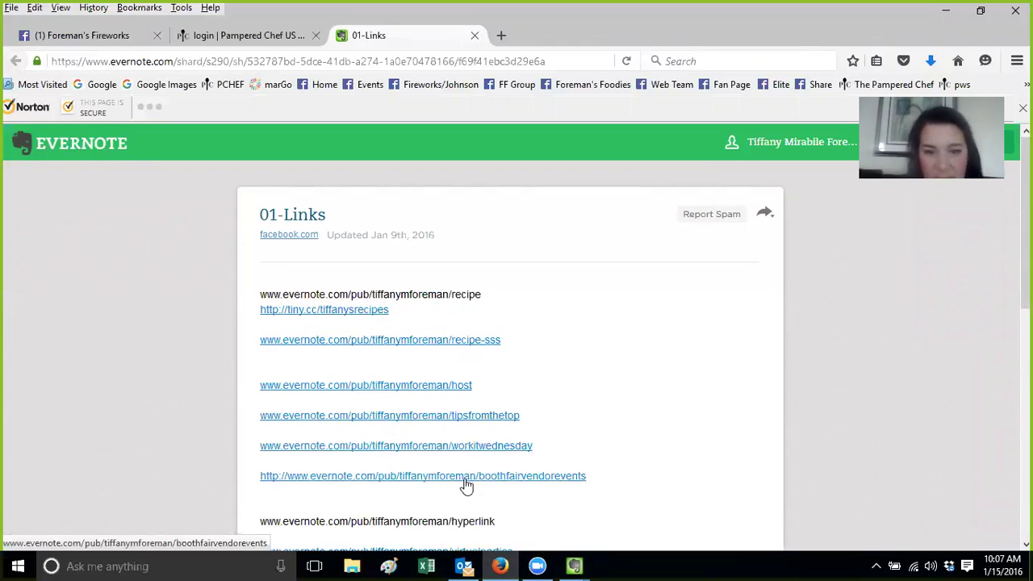
Read 01-Links down to its shared business-instructions notebook link, then return to Evernote
{"action": "scroll", "coordinate": [517, 339], "scroll_direction": "down", "scroll_amount": 1}
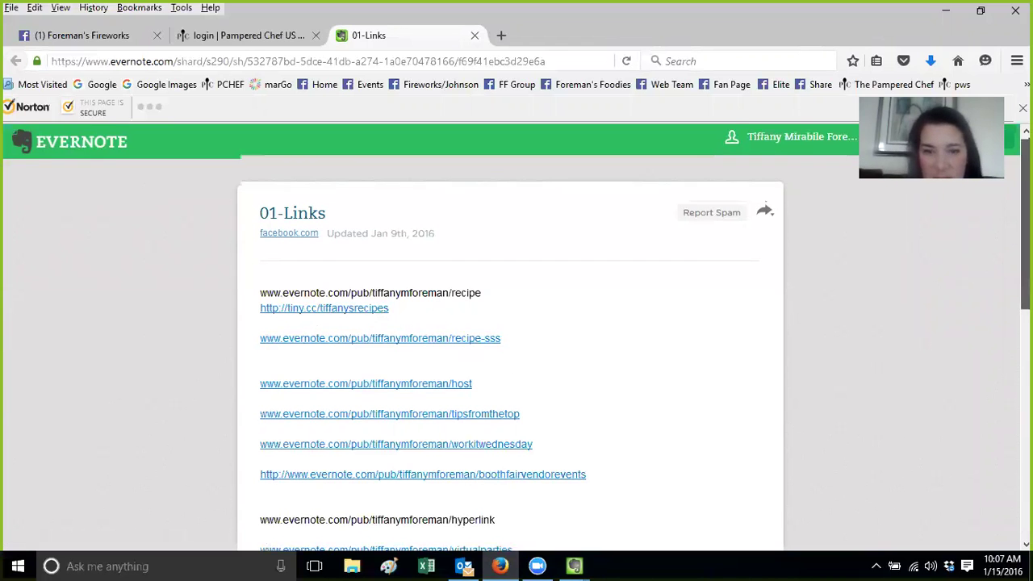
{"action": "scroll", "coordinate": [516, 339], "scroll_direction": "down", "scroll_amount": 3}
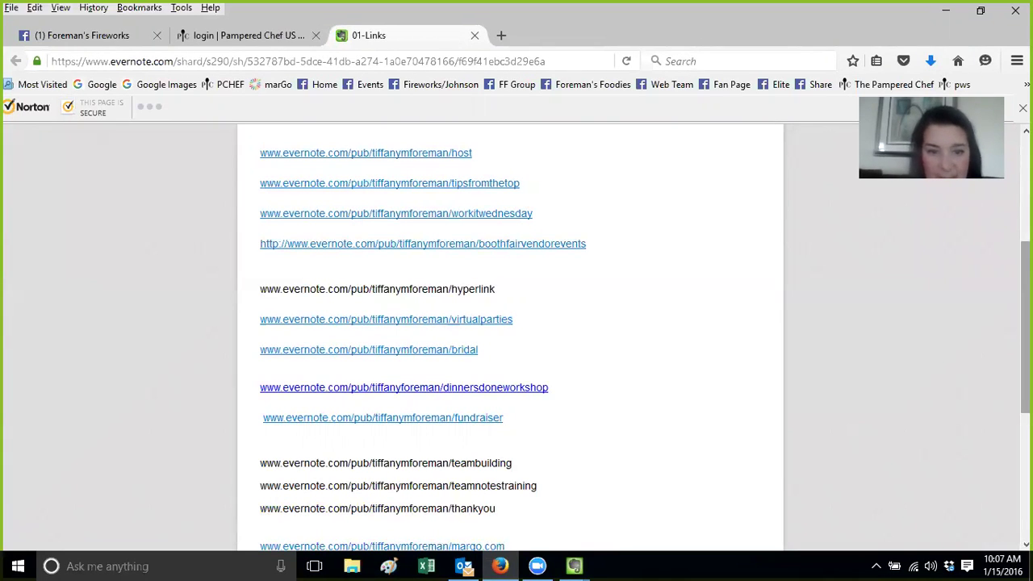
{"action": "scroll", "coordinate": [517, 339], "scroll_direction": "down", "scroll_amount": 2}
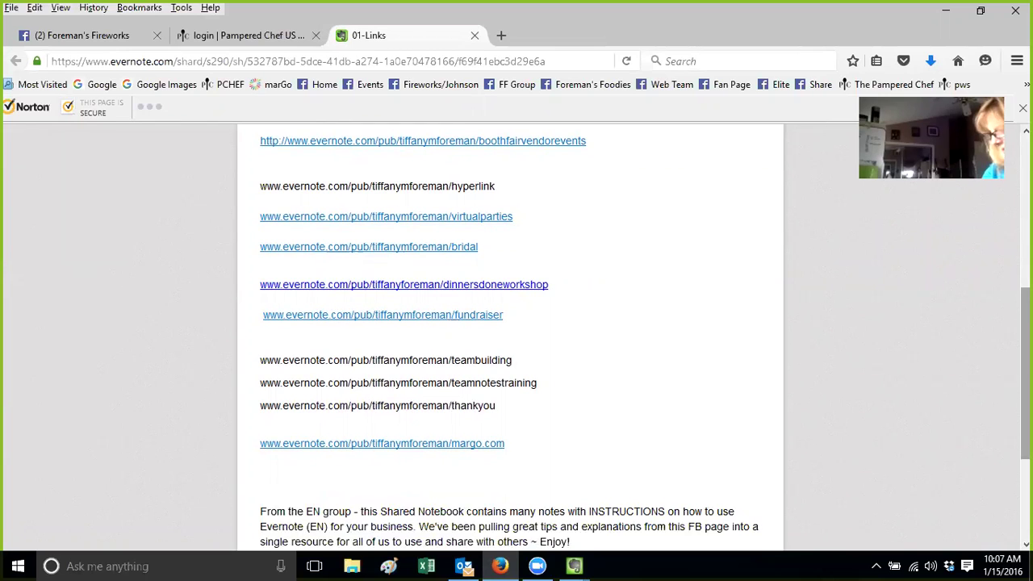
{"action": "scroll", "coordinate": [516, 339], "scroll_direction": "down", "scroll_amount": 2}
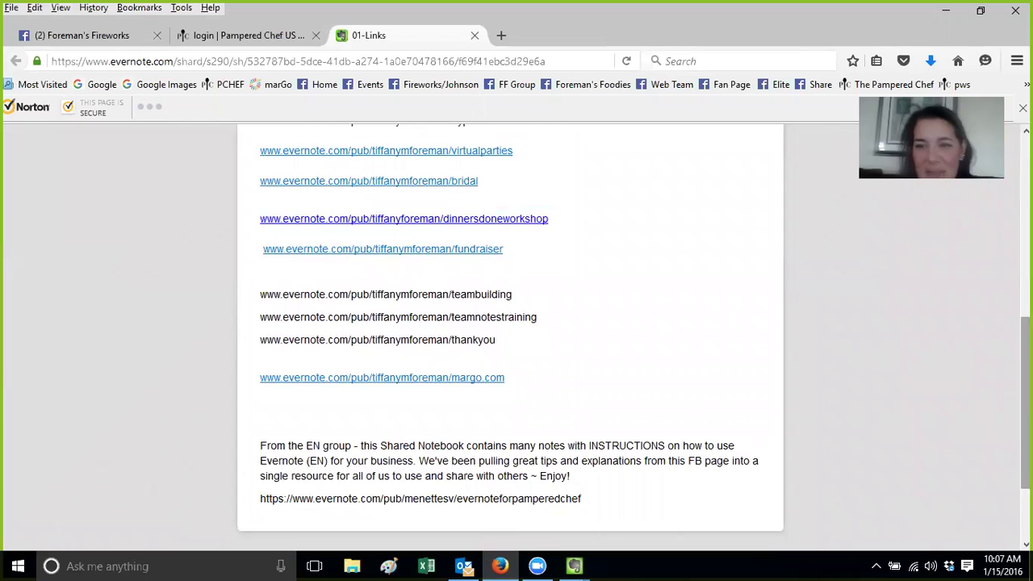
{"action": "scroll", "coordinate": [517, 323], "scroll_direction": "down", "scroll_amount": 1}
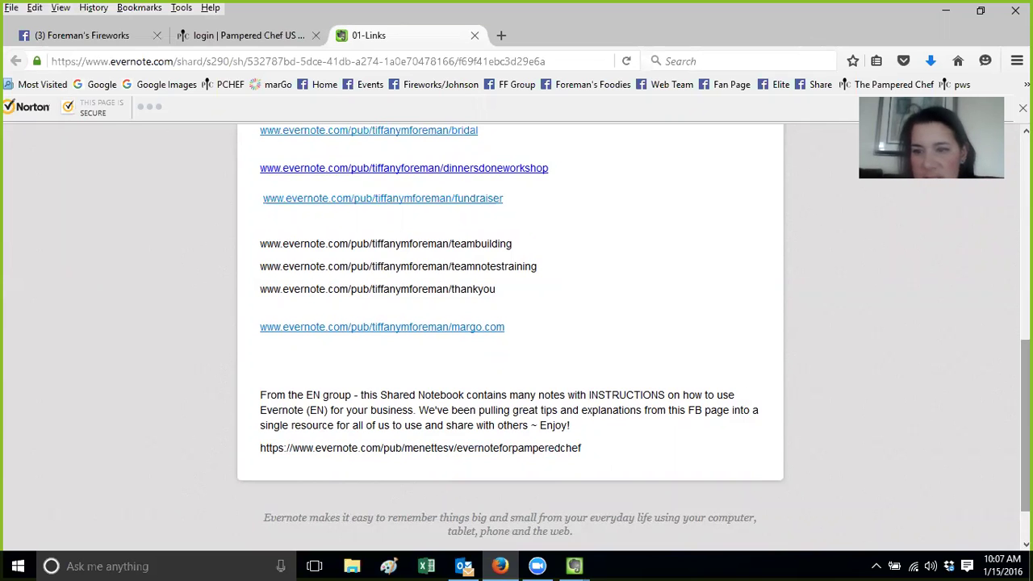
{"action": "scroll", "coordinate": [777, 223], "scroll_direction": "up", "scroll_amount": 10}
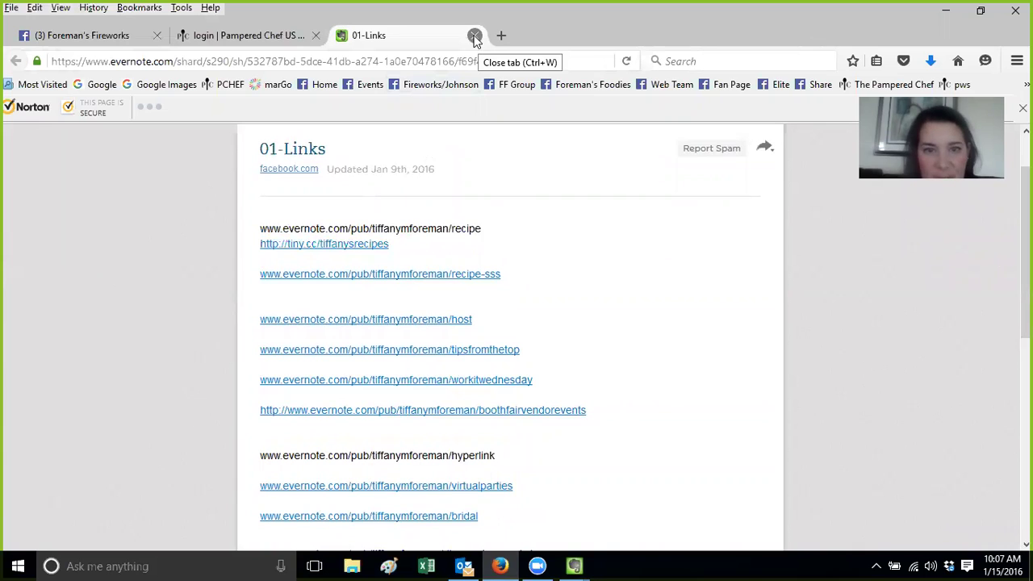
{"action": "left_click", "coordinate": [573, 566]}
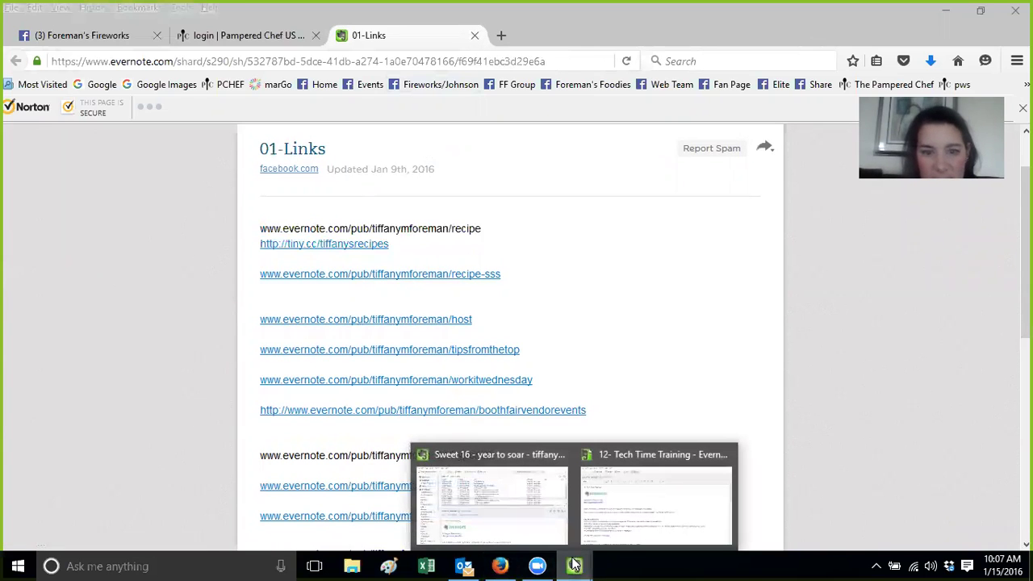
Review the Hyperlink and Sharing sections, then switch to the Sweet 16 - year to soar window
{"action": "left_click", "coordinate": [622, 460]}
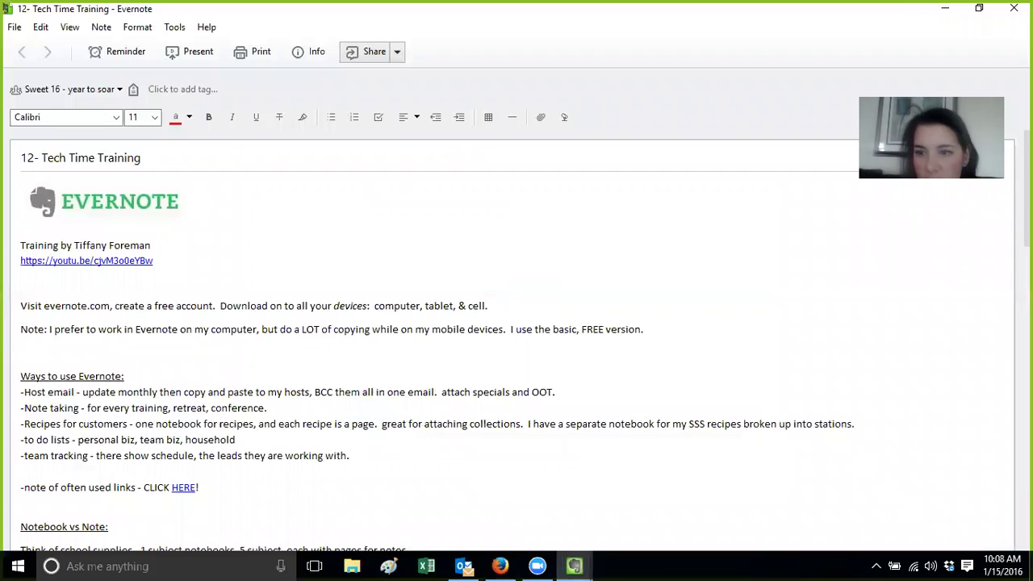
{"action": "scroll", "coordinate": [516, 339], "scroll_direction": "down", "scroll_amount": 5}
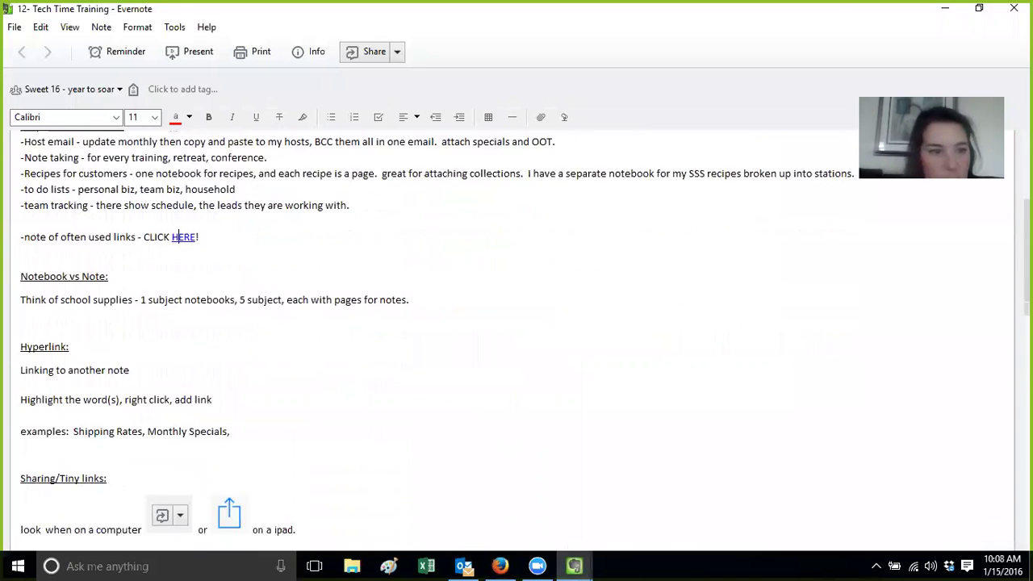
{"action": "scroll", "coordinate": [149, 256], "scroll_direction": "down", "scroll_amount": 1}
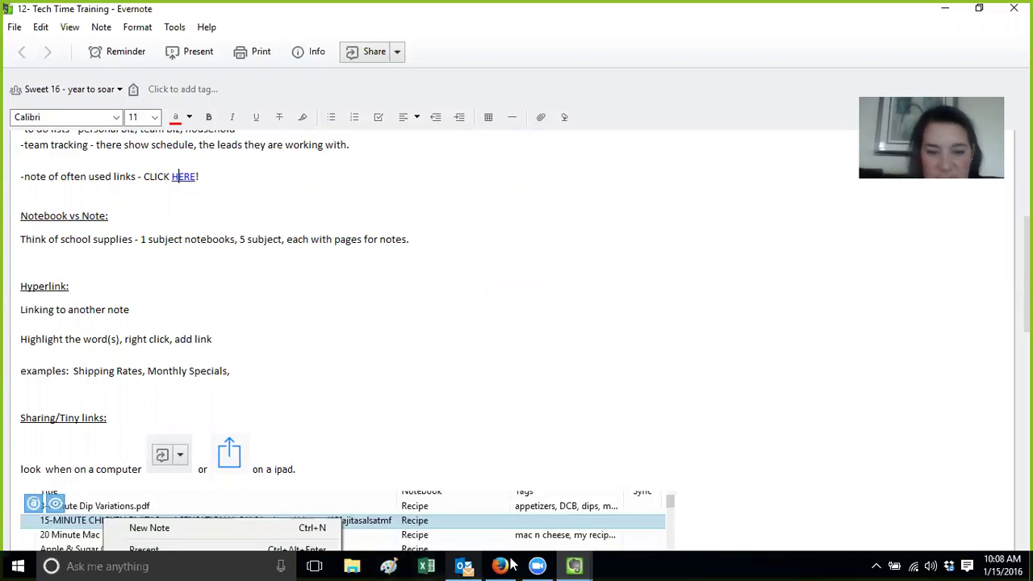
{"action": "left_click", "coordinate": [575, 565]}
{"action": "left_click", "coordinate": [533, 532]}
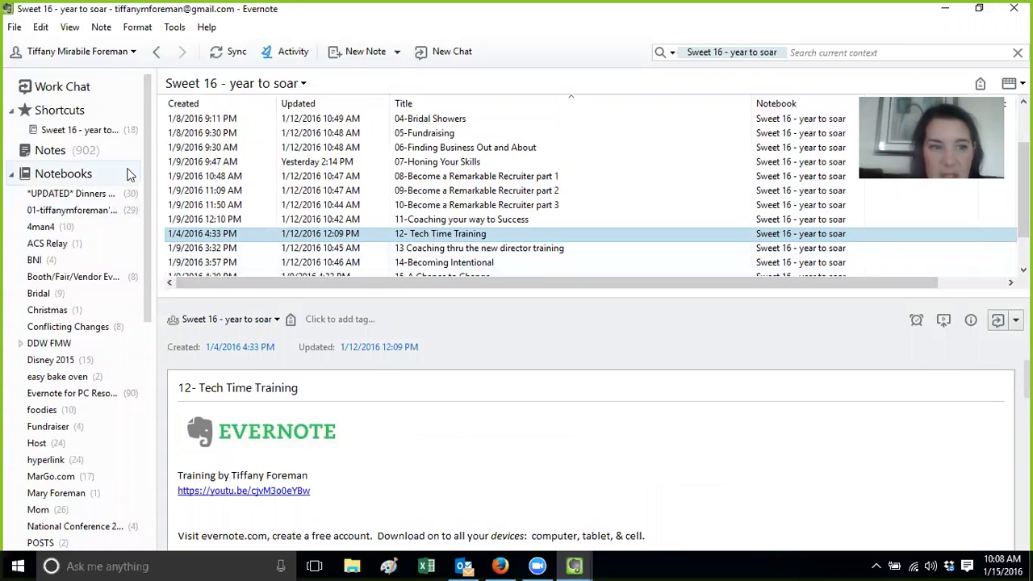
Show the overview of all 45 notebooks, then launch File Explorer on Quick access
{"action": "left_click", "coordinate": [11, 176]}
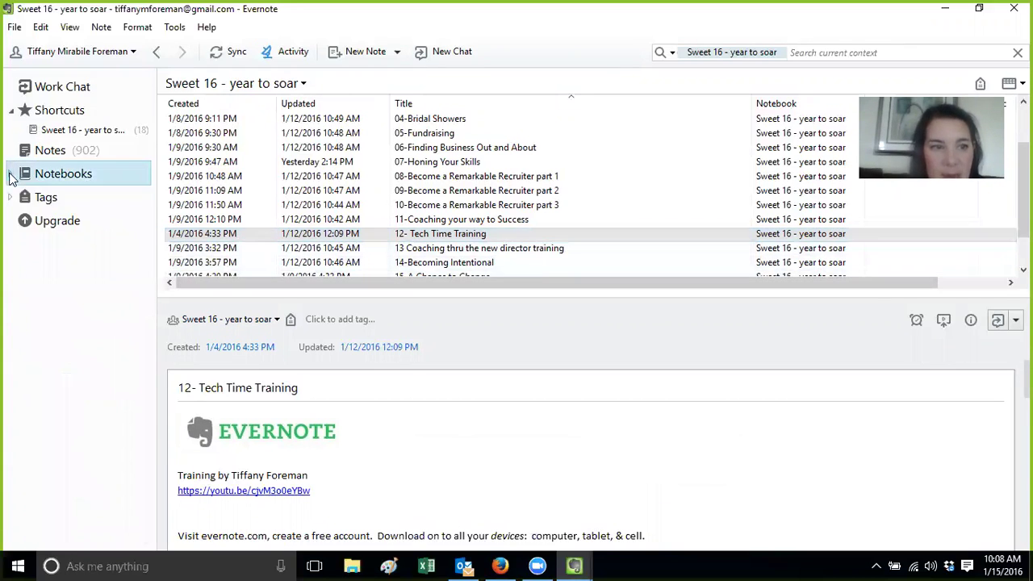
{"action": "left_click", "coordinate": [50, 174]}
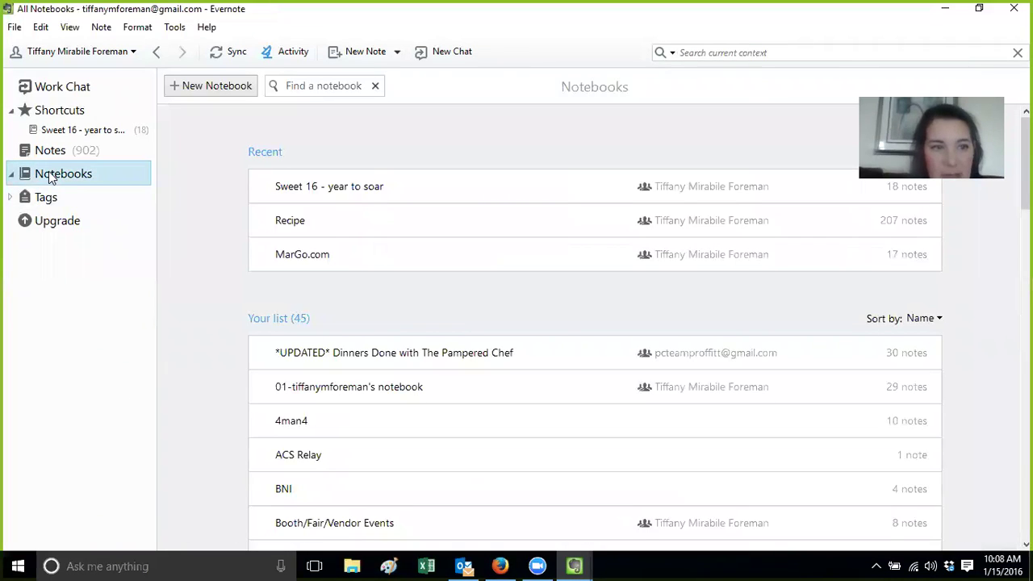
{"action": "left_click_drag", "start_coordinate": [146, 194], "coordinate": [159, 223]}
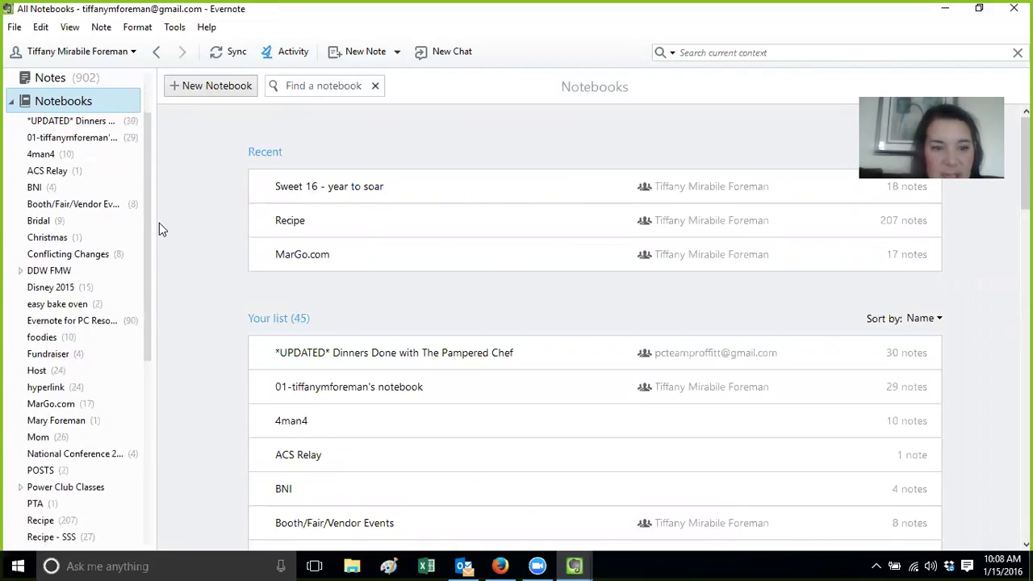
{"action": "left_click", "coordinate": [352, 565]}
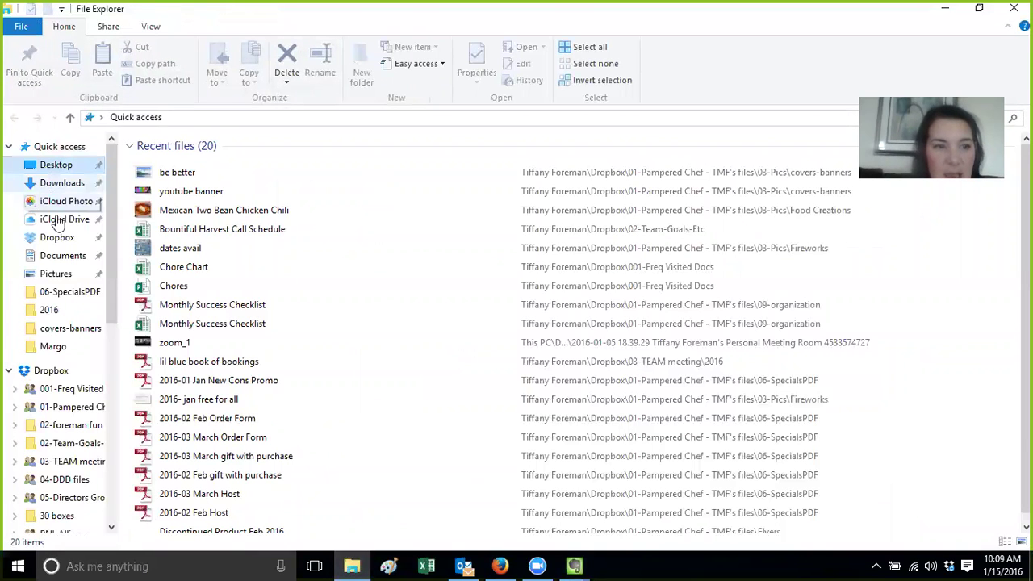
Open Dropbox > 01-Pampered Chef - TMF's files and reposition the smaller Explorer window
{"action": "left_click", "coordinate": [66, 245]}
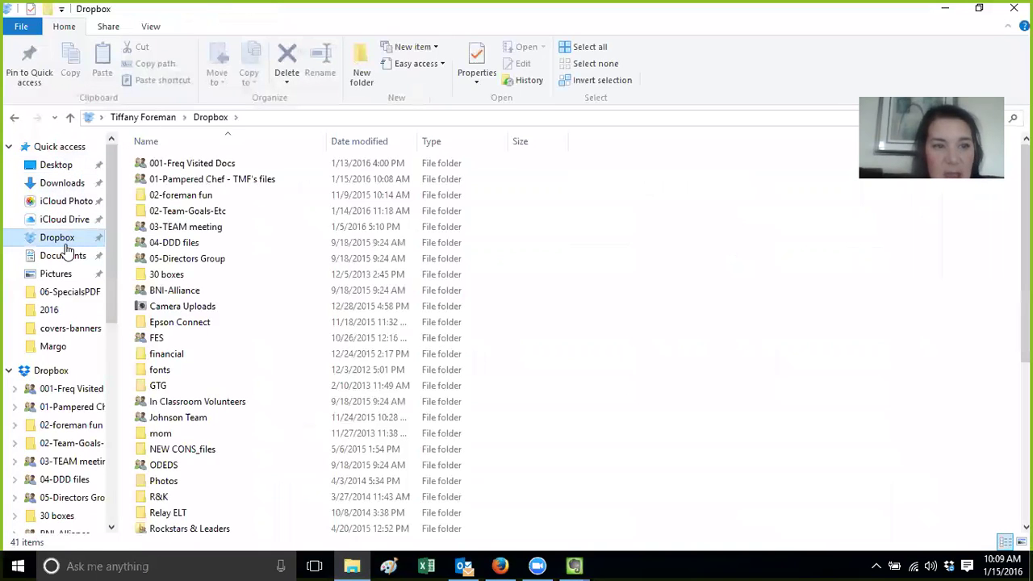
{"action": "left_click", "coordinate": [241, 179]}
{"action": "double_click", "coordinate": [240, 178]}
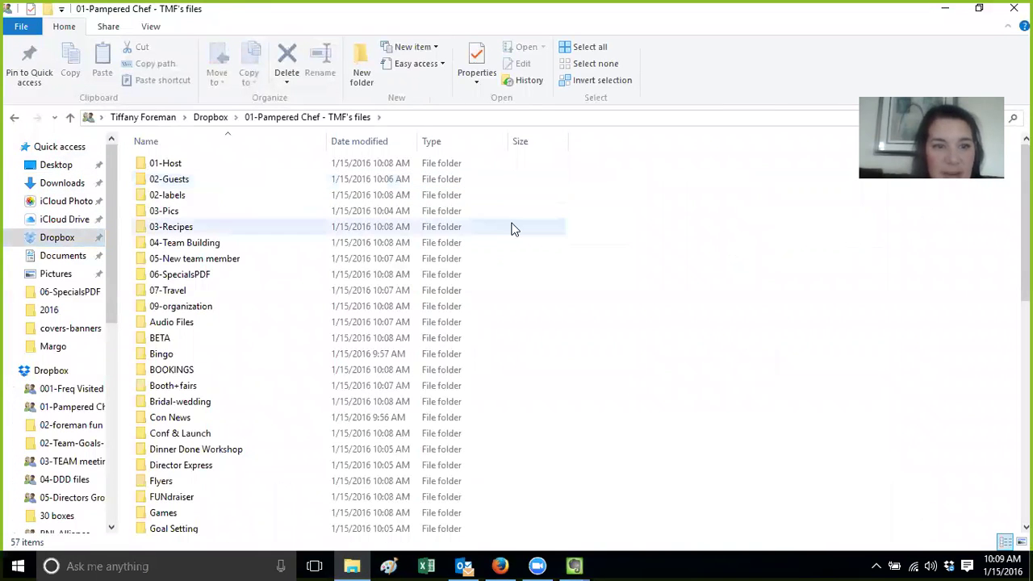
{"action": "left_click", "coordinate": [979, 8]}
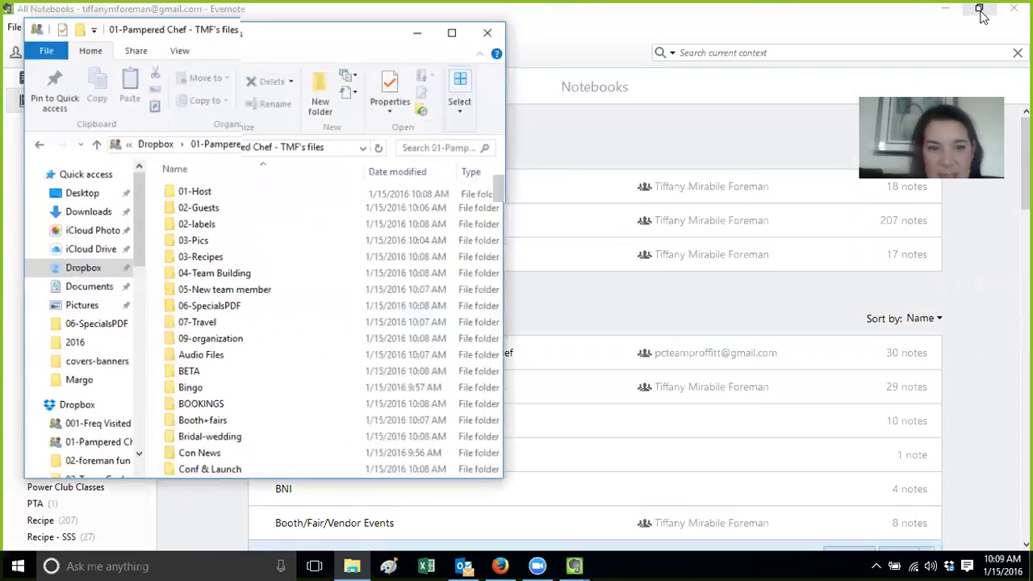
{"action": "left_click_drag", "start_coordinate": [284, 50], "coordinate": [608, 85]}
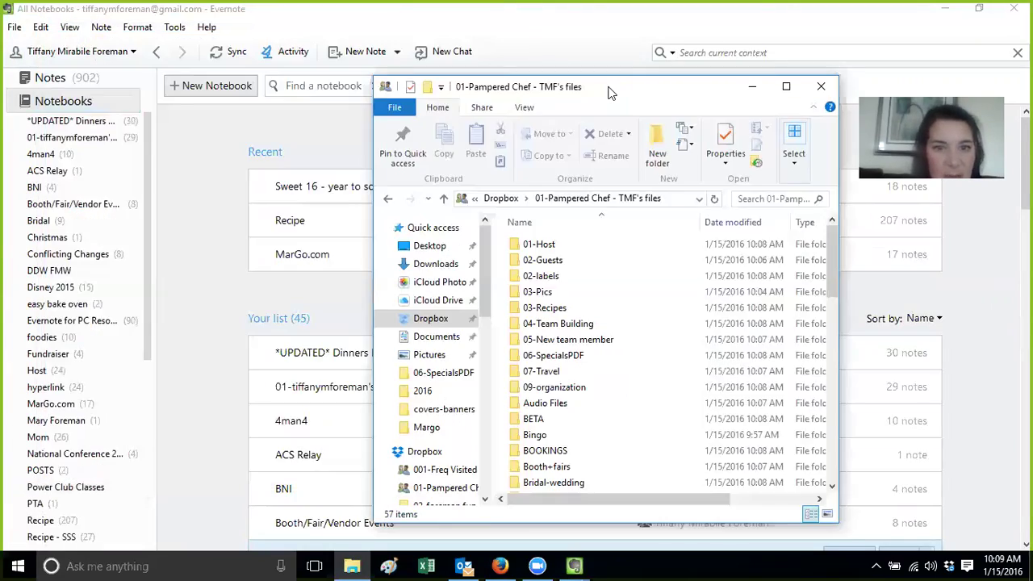
{"action": "double_click", "coordinate": [609, 86]}
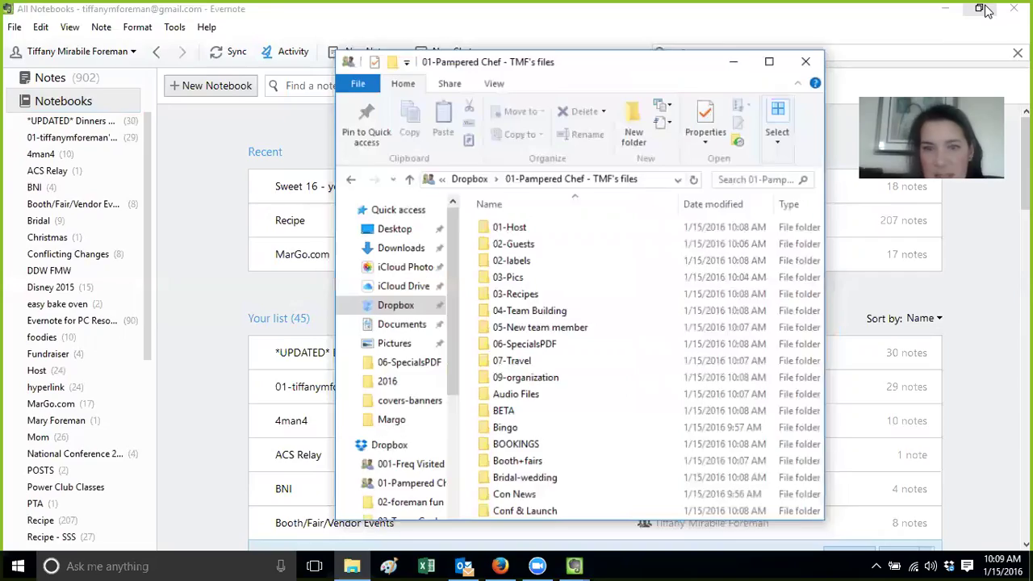
{"action": "left_click", "coordinate": [979, 8]}
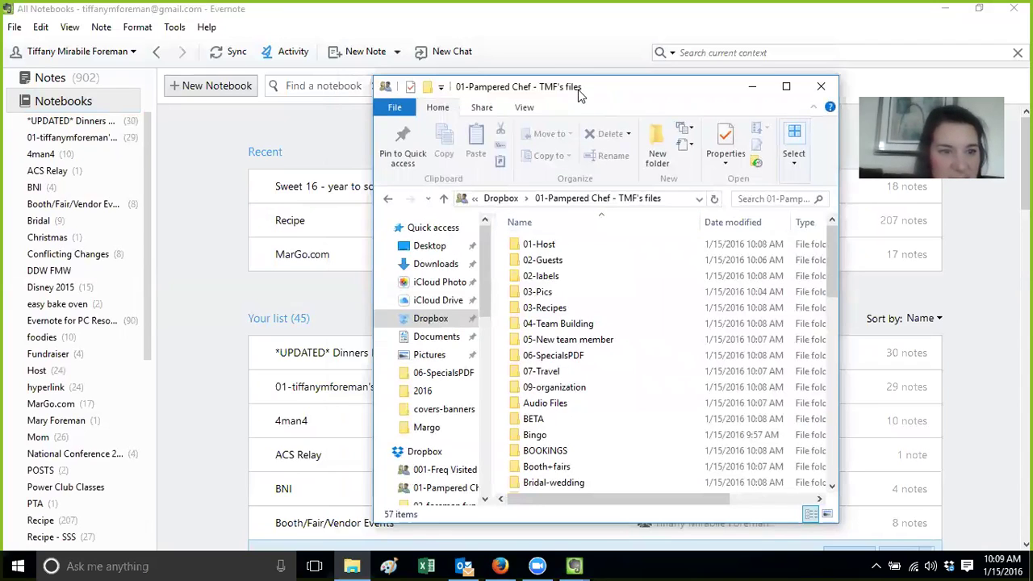
{"action": "left_click_drag", "start_coordinate": [577, 91], "coordinate": [400, 57]}
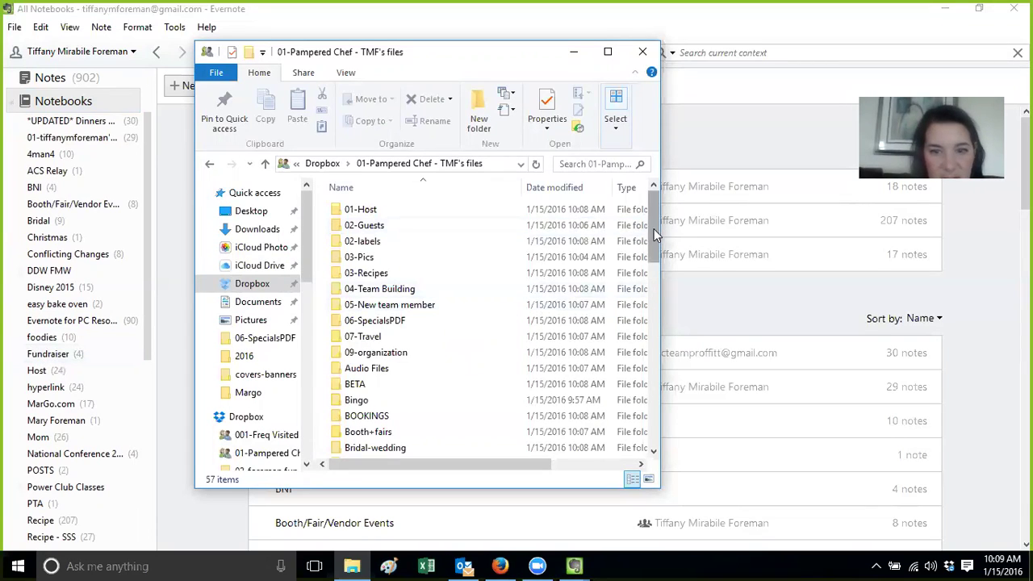
Scroll through the folder's 57 items, then return to the Dropbox folder
{"action": "scroll", "coordinate": [654, 229], "scroll_direction": "down", "scroll_amount": 3}
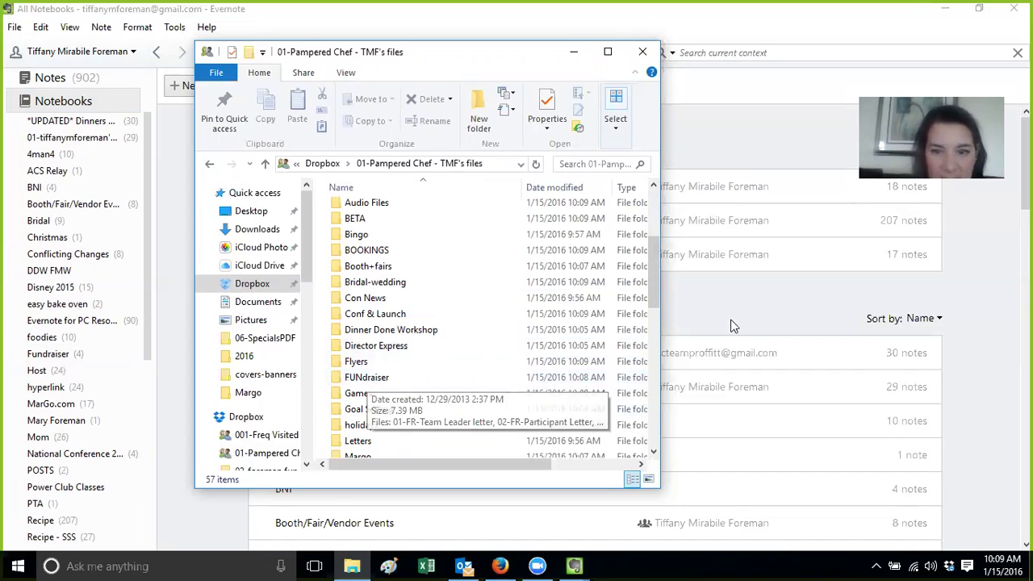
{"action": "left_click_drag", "start_coordinate": [652, 289], "coordinate": [622, 267]}
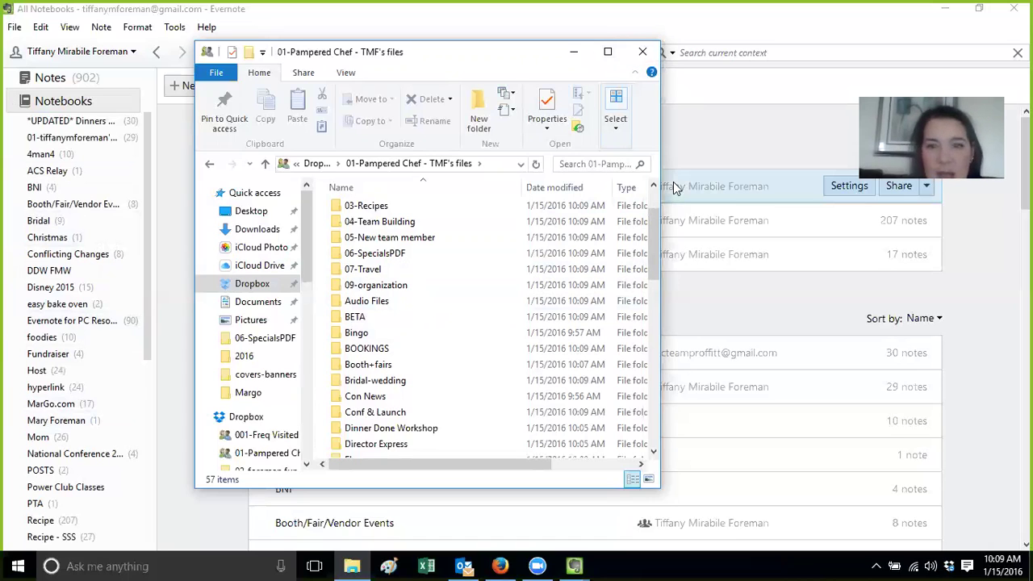
{"action": "scroll", "coordinate": [501, 252], "scroll_direction": "up", "scroll_amount": 2}
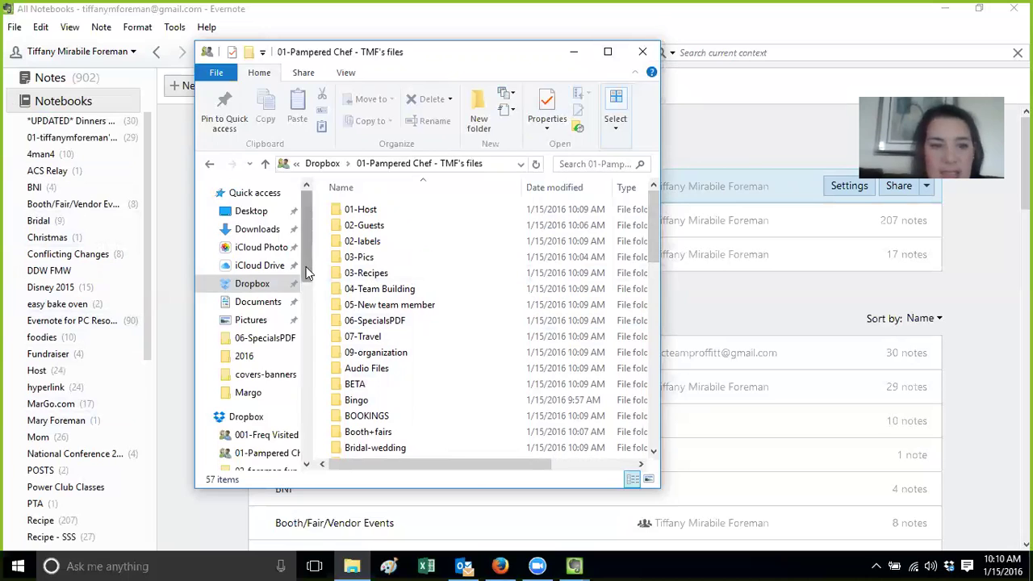
{"action": "scroll", "coordinate": [311, 243], "scroll_direction": "down", "scroll_amount": 5}
{"action": "scroll", "coordinate": [313, 243], "scroll_direction": "up", "scroll_amount": 5}
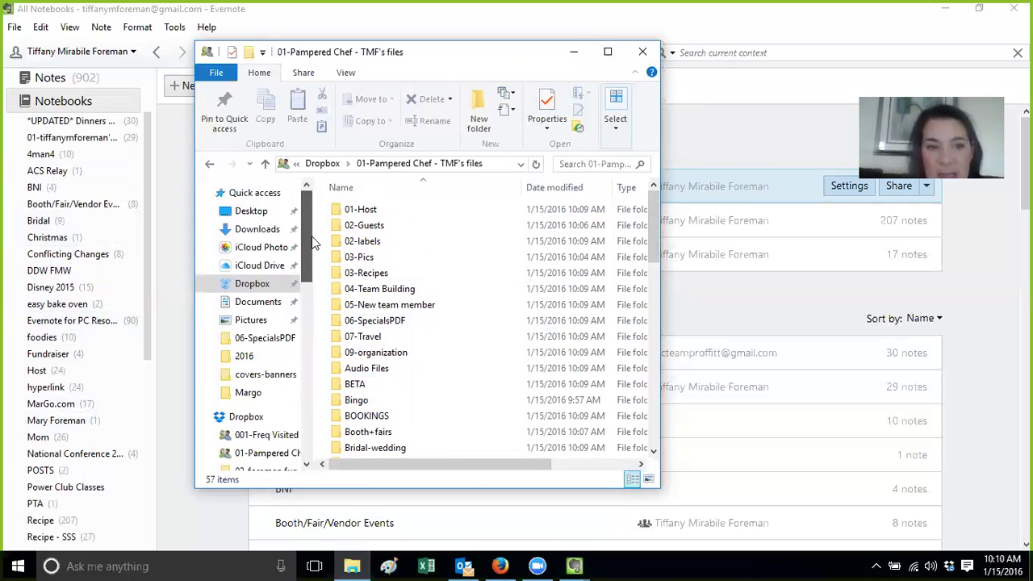
{"action": "left_click", "coordinate": [246, 416]}
Visit This PC, then reopen Dropbox > 01-Pampered Chef - TMF's files, now showing 58 items
{"action": "left_click_drag", "start_coordinate": [305, 295], "coordinate": [300, 414]}
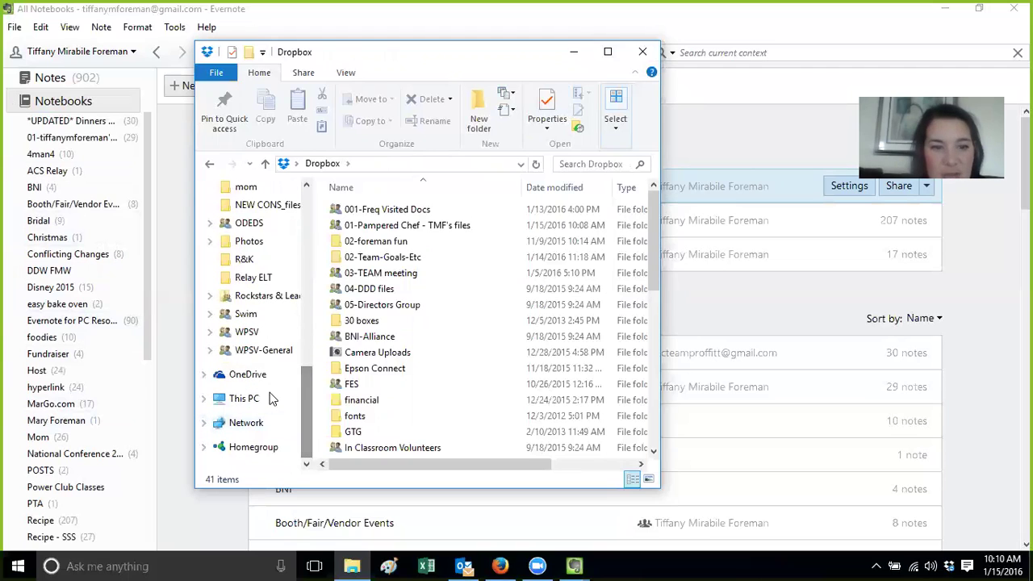
{"action": "left_click", "coordinate": [242, 397]}
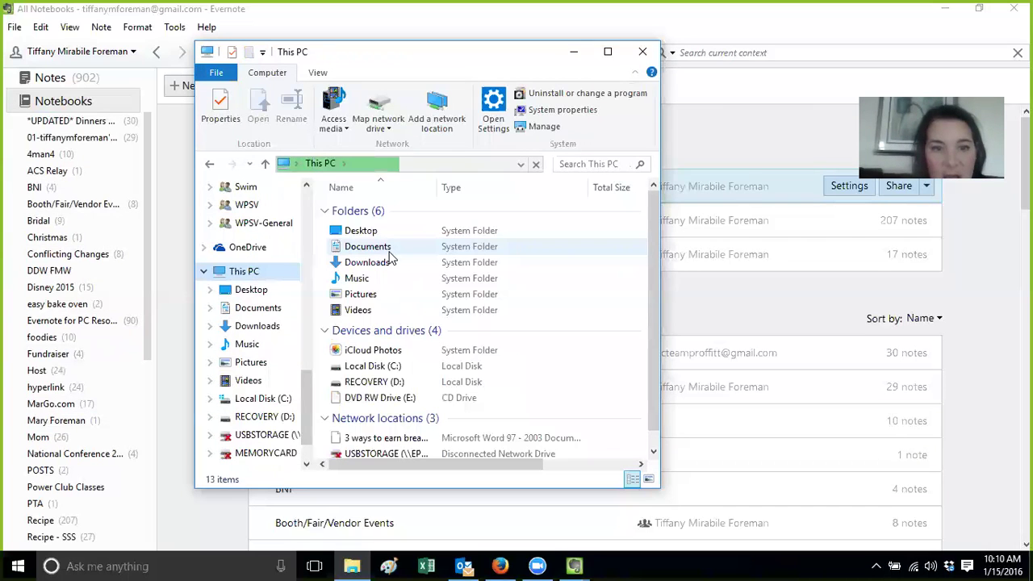
{"action": "left_click", "coordinate": [388, 249]}
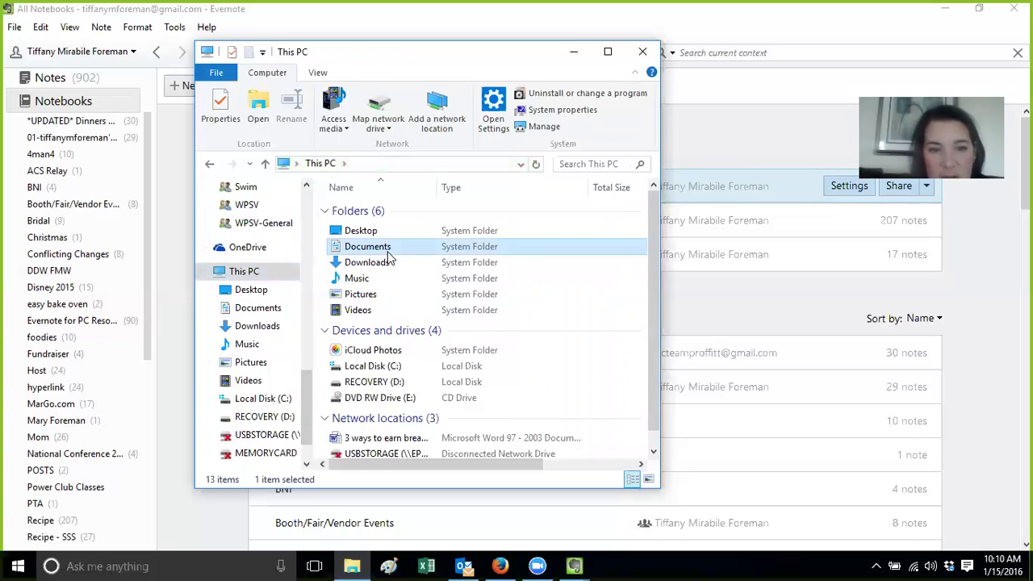
{"action": "left_click_drag", "start_coordinate": [307, 407], "coordinate": [318, 202]}
{"action": "left_click", "coordinate": [256, 285]}
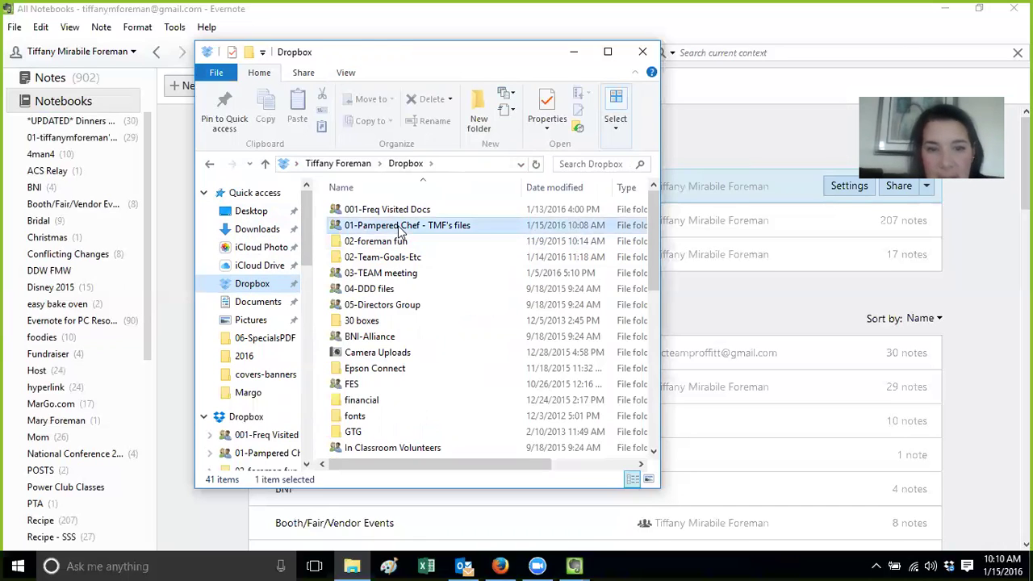
{"action": "double_click", "coordinate": [400, 230]}
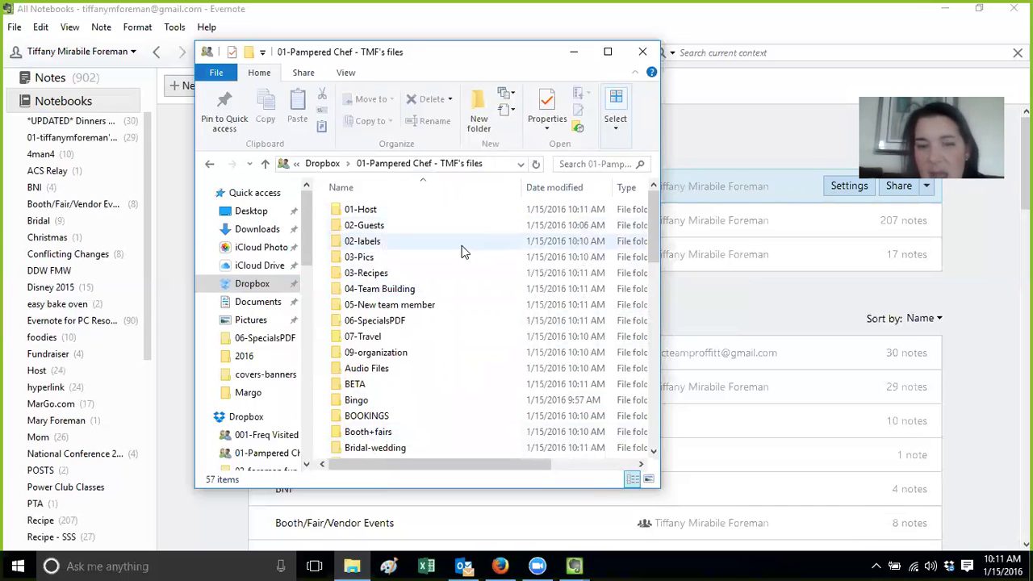
{"action": "mouse_move", "coordinate": [460, 245]}
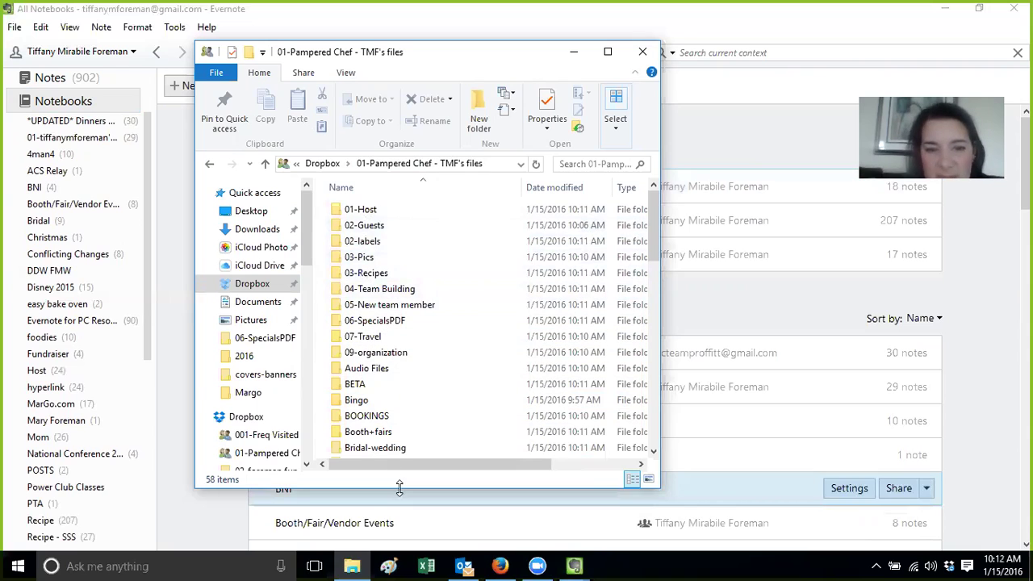
Close File Explorer and open the Sweet 16 - year to soar notebook in Evernote
{"action": "left_click", "coordinate": [644, 52]}
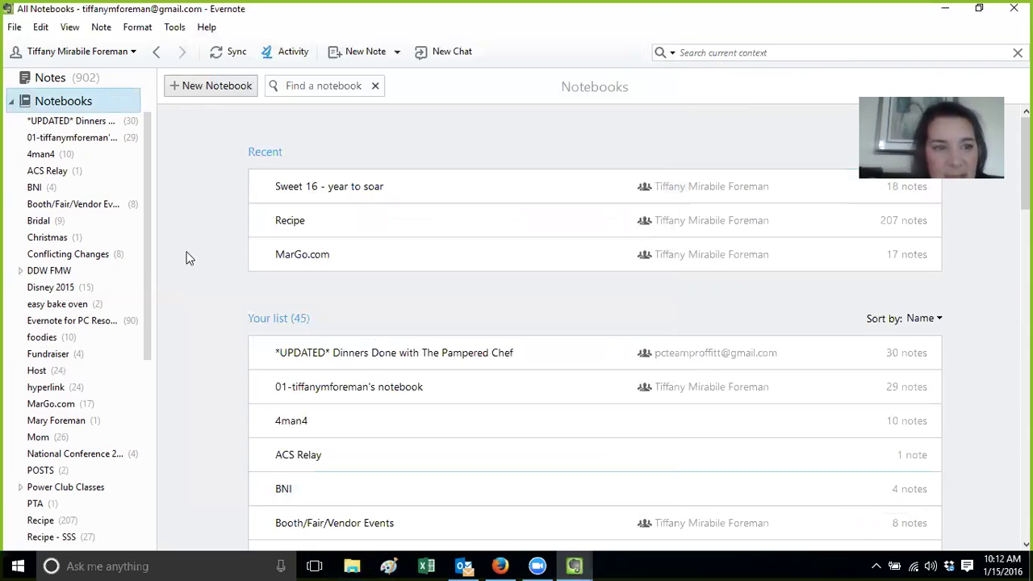
{"action": "left_click_drag", "start_coordinate": [146, 267], "coordinate": [143, 448]}
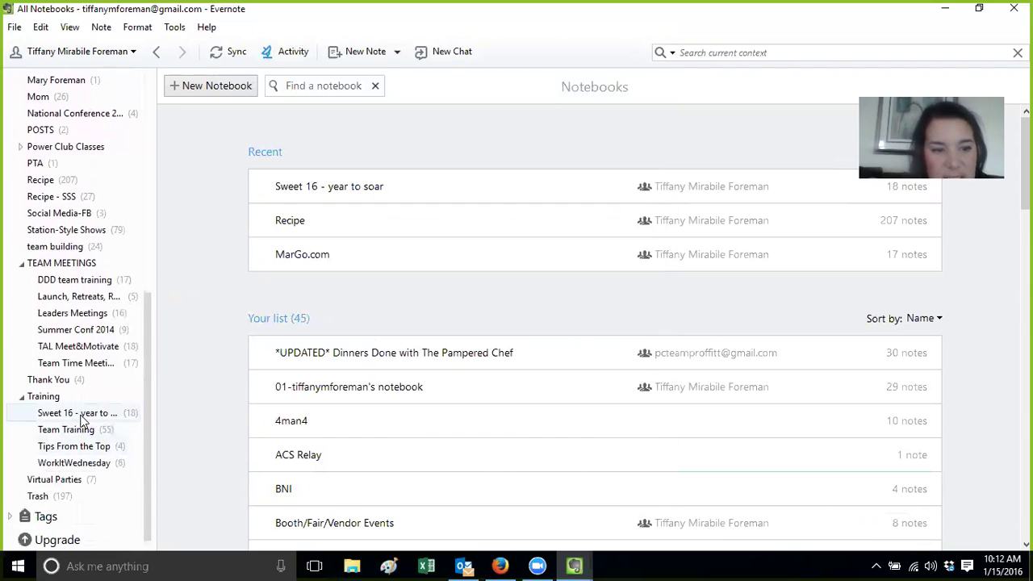
{"action": "left_click", "coordinate": [81, 416]}
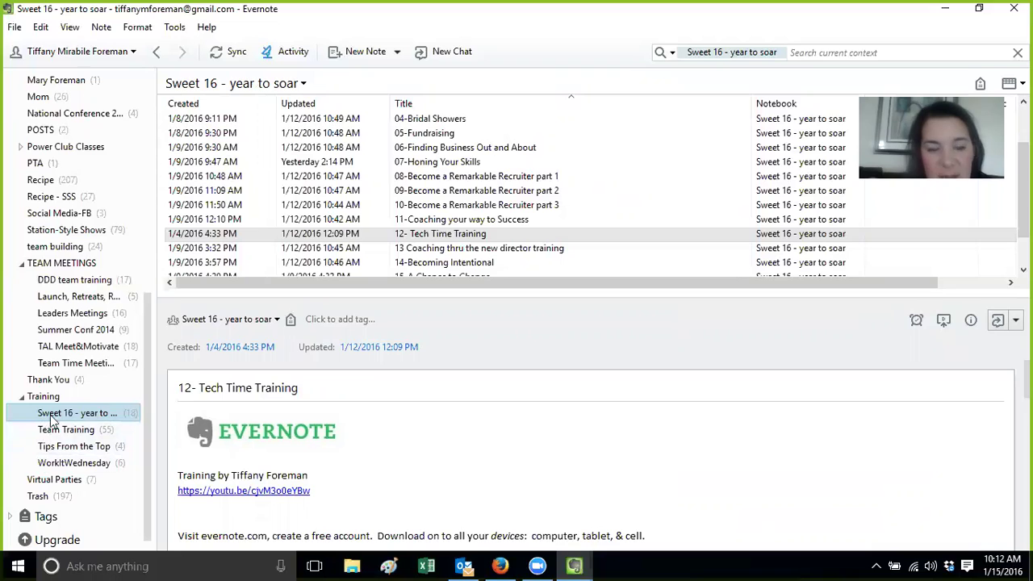
Sort notes by title ascending, open 00-Sweet 16 Year to Soar and select its public notebook URL
{"action": "left_click", "coordinate": [440, 104]}
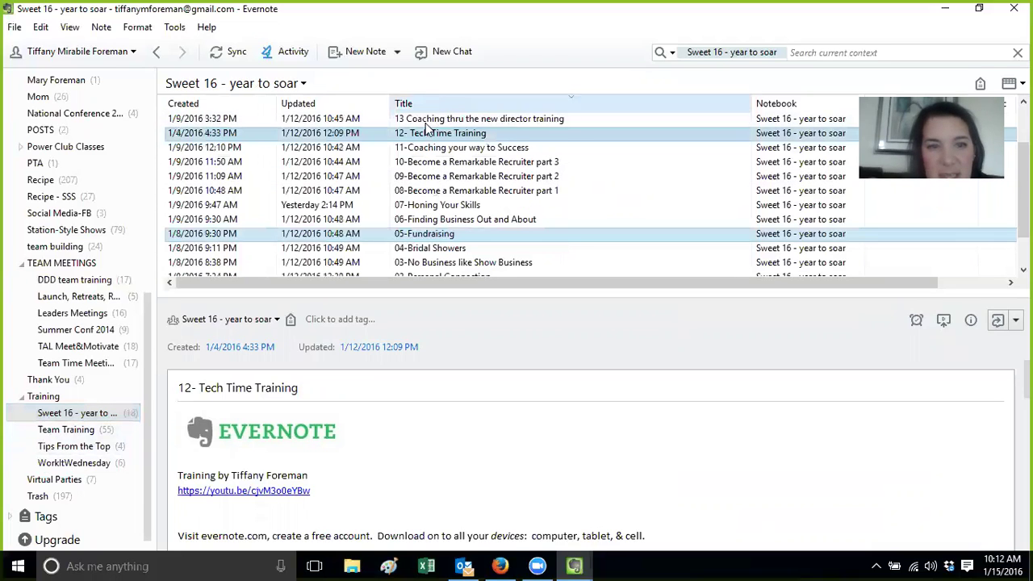
{"action": "left_click", "coordinate": [426, 106]}
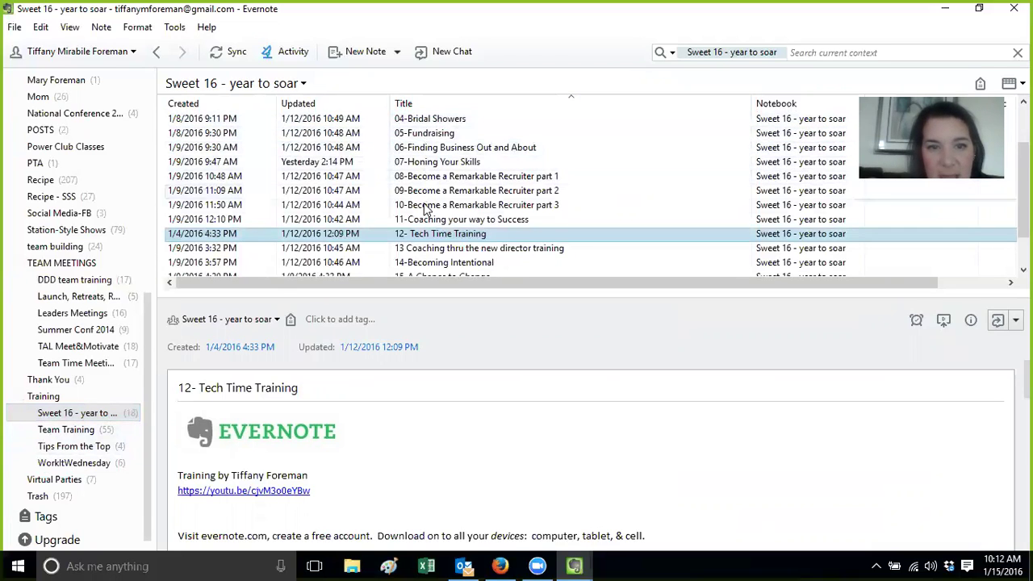
{"action": "scroll", "coordinate": [1023, 222], "scroll_direction": "up", "scroll_amount": 2}
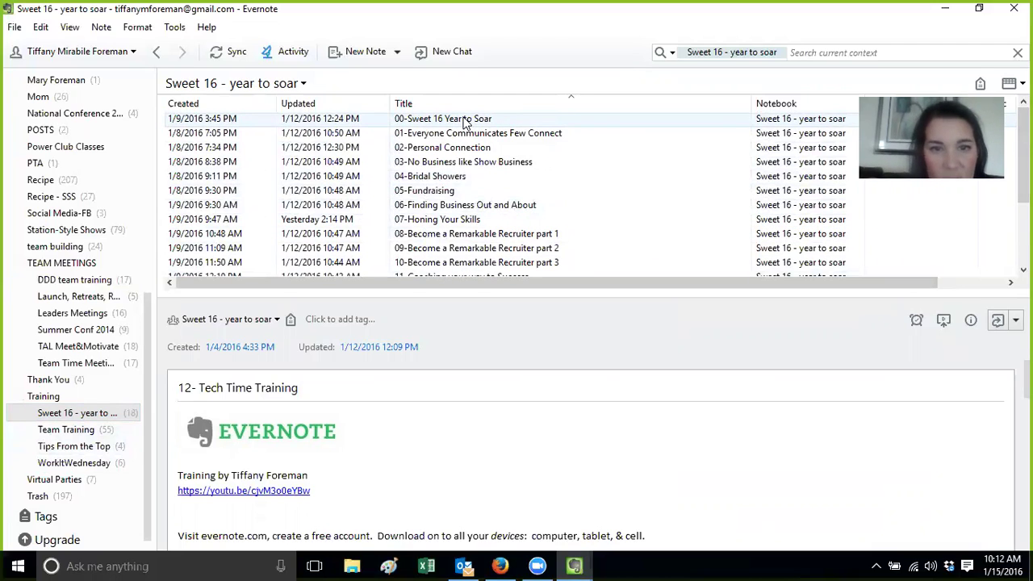
{"action": "left_click", "coordinate": [465, 121]}
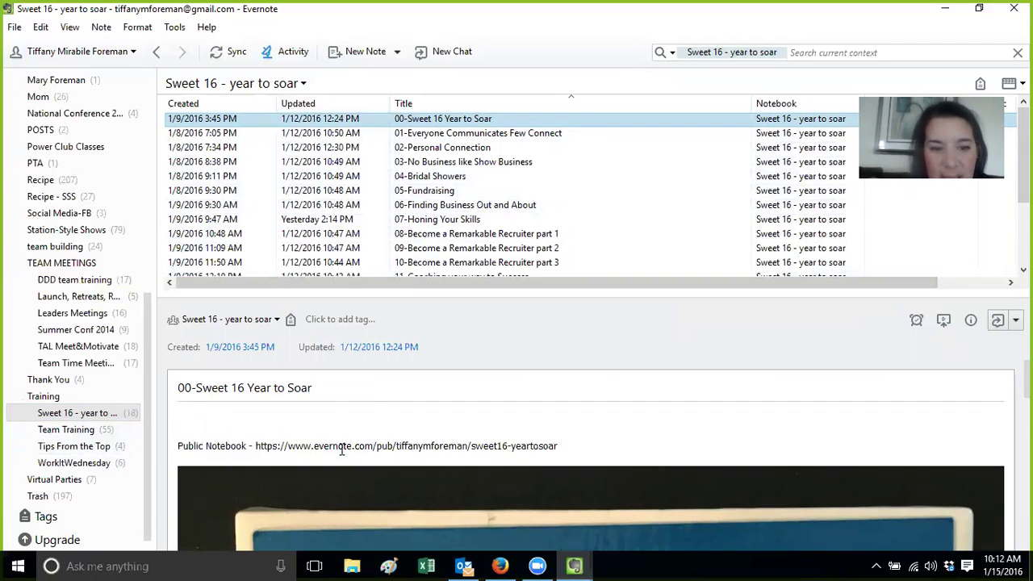
{"action": "left_click_drag", "start_coordinate": [574, 445], "coordinate": [261, 446]}
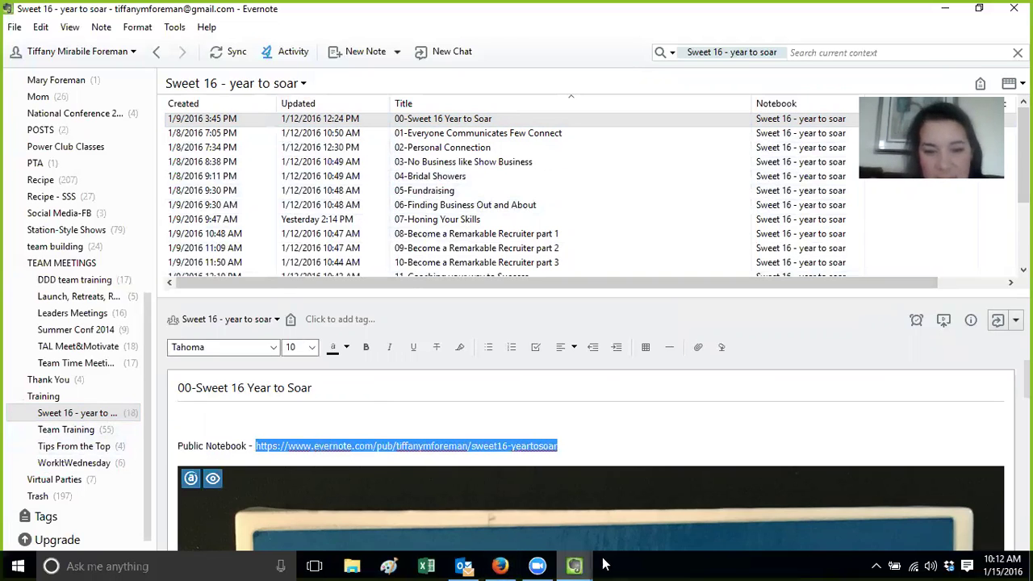
Load the copied public notebook link in Firefox's address bar
{"action": "left_click", "coordinate": [501, 565]}
{"action": "left_click", "coordinate": [395, 61]}
{"action": "type", "text": "https://www.evernote.com/pub/tiffanymforeman/sweet16-yeartosoar"}
{"action": "key", "text": "Return"}
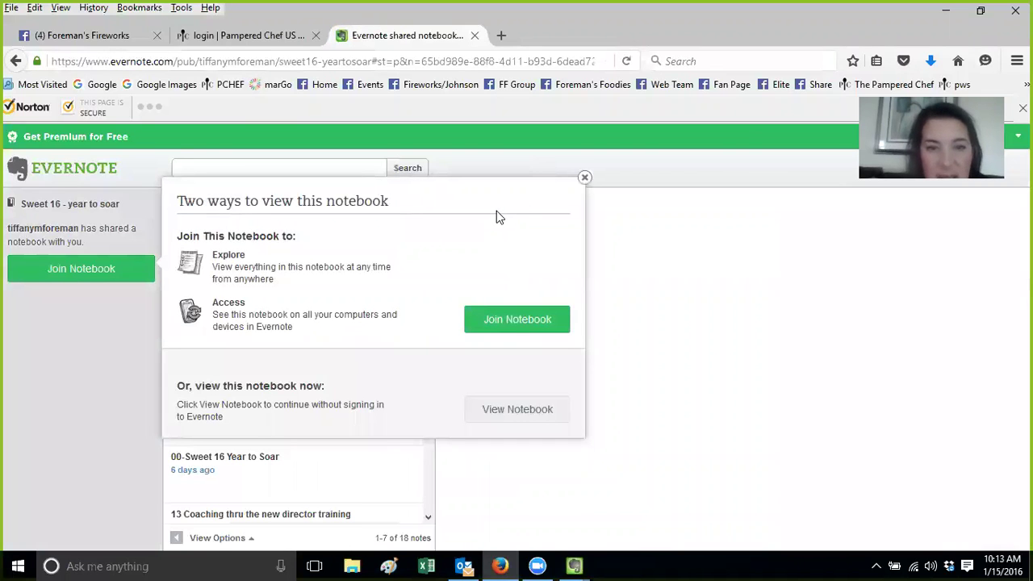
Browse notes 16, 15, 14 and 00 of the public notebook, then log out of Evernote Web
{"action": "left_click", "coordinate": [521, 411]}
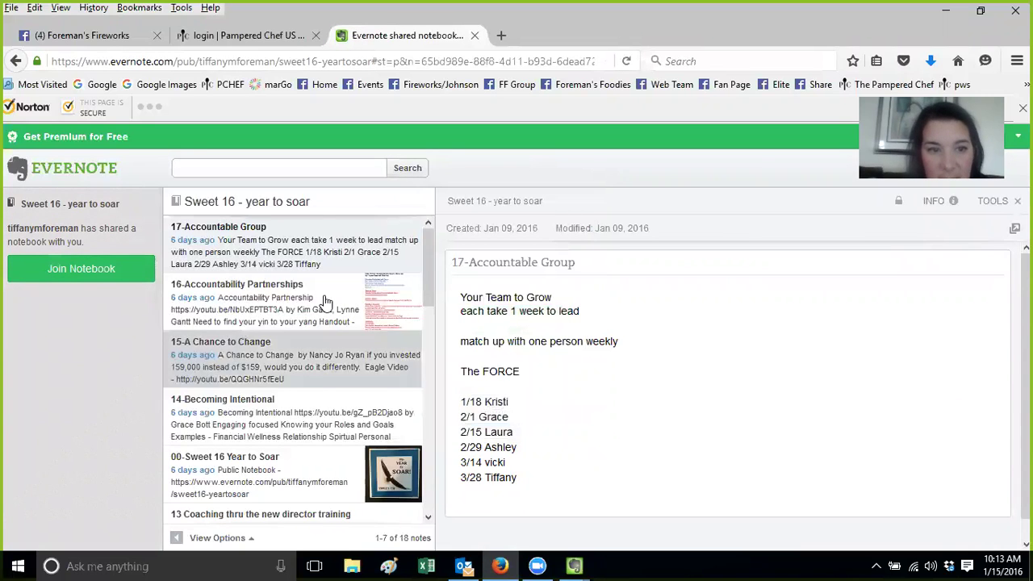
{"action": "left_click", "coordinate": [233, 300]}
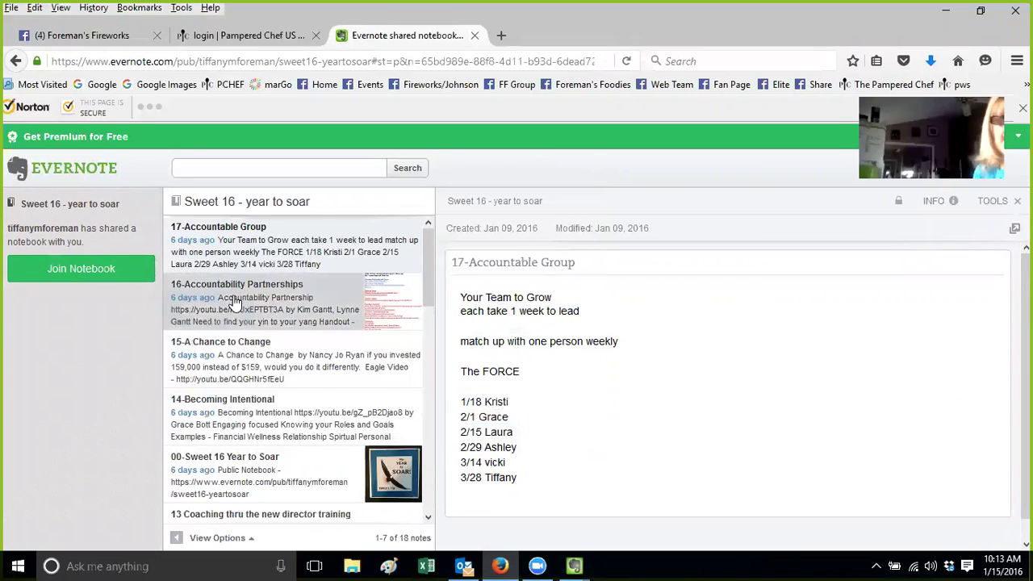
{"action": "left_click", "coordinate": [232, 356]}
{"action": "left_click", "coordinate": [229, 416]}
{"action": "left_click", "coordinate": [227, 468]}
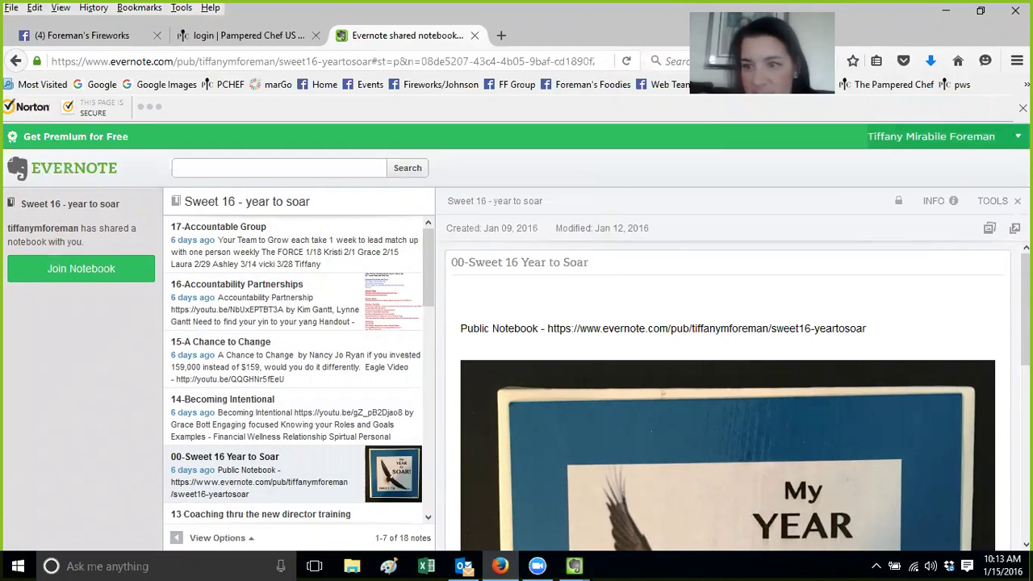
{"action": "left_click", "coordinate": [931, 137]}
{"action": "left_click", "coordinate": [946, 262]}
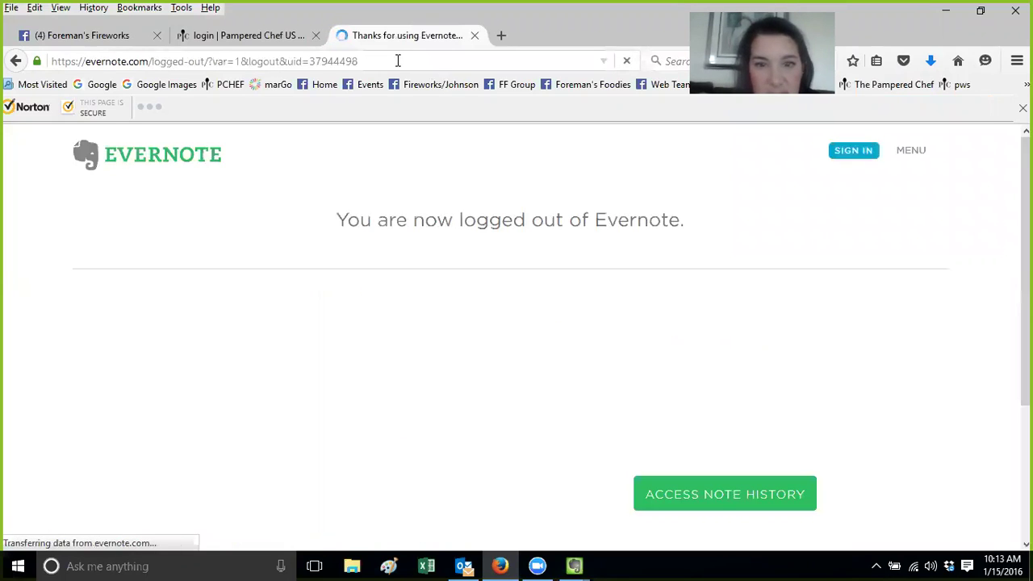
Reload the public notebook link while logged out and open the 16-Accountability Partnerships note
{"action": "left_click", "coordinate": [398, 61]}
{"action": "type", "text": "https://www.evernote.com/pub/tiffanymforeman/sweet16-yeartosoar"}
{"action": "key", "text": "Return"}
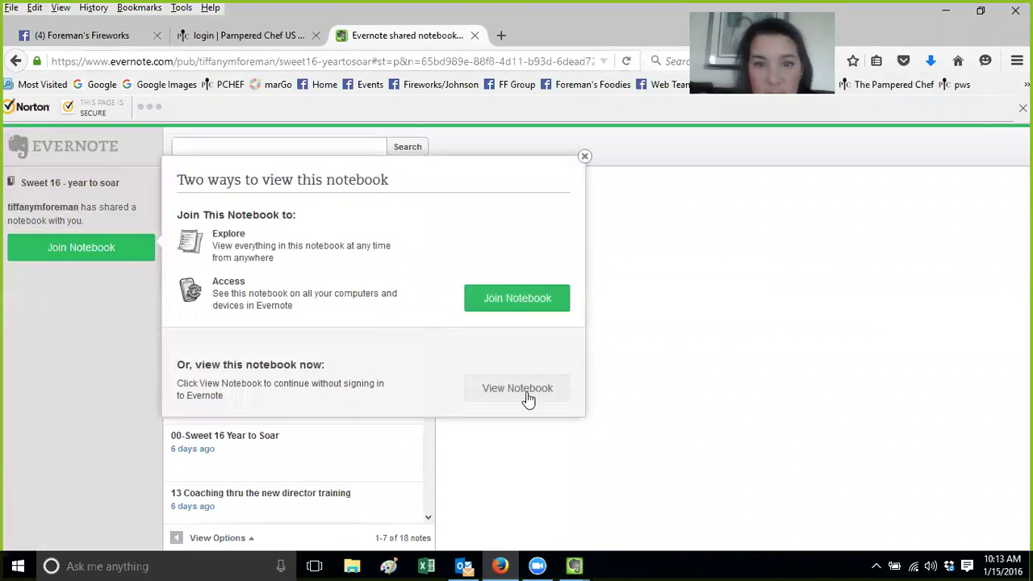
{"action": "left_click", "coordinate": [526, 396]}
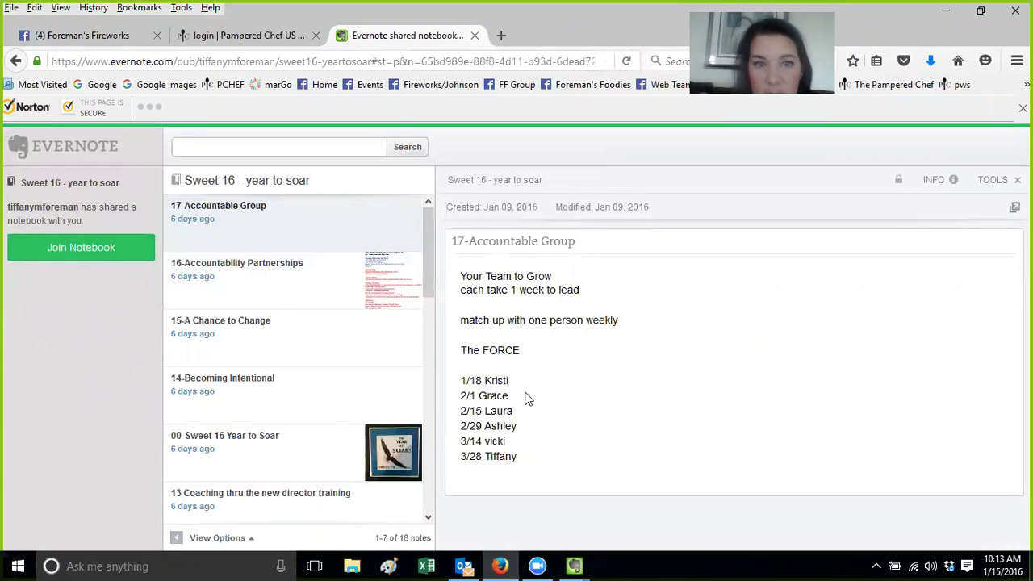
{"action": "left_click", "coordinate": [283, 272]}
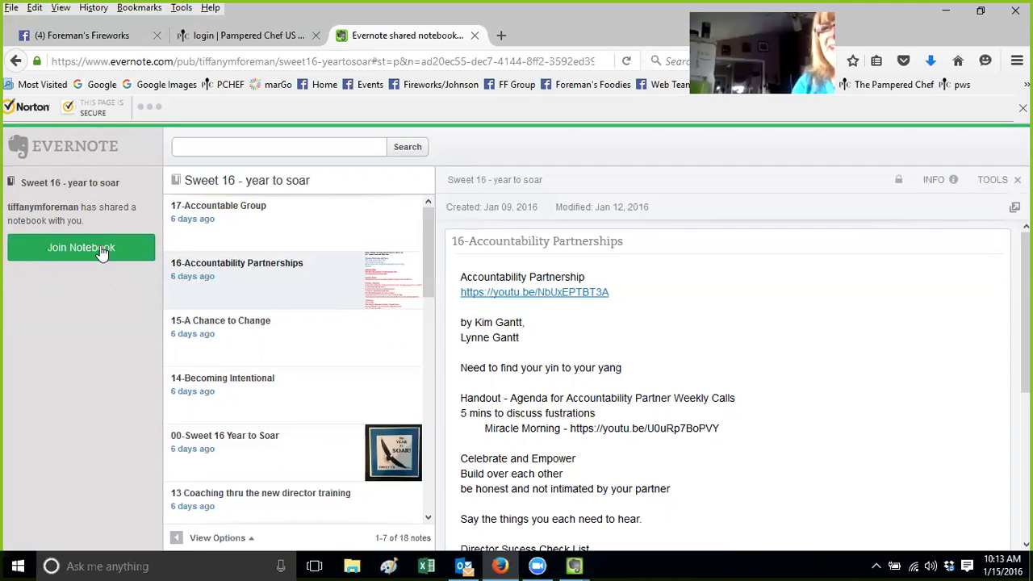
Start joining the shared notebook, then switch back to the Sweet 16 Evernote window
{"action": "left_click", "coordinate": [101, 253]}
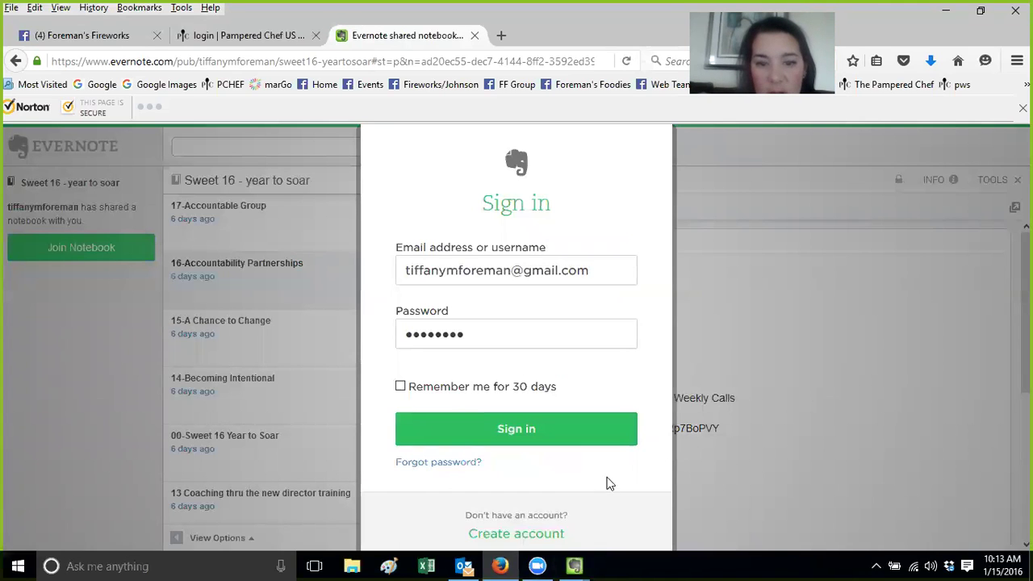
{"action": "left_click", "coordinate": [575, 565]}
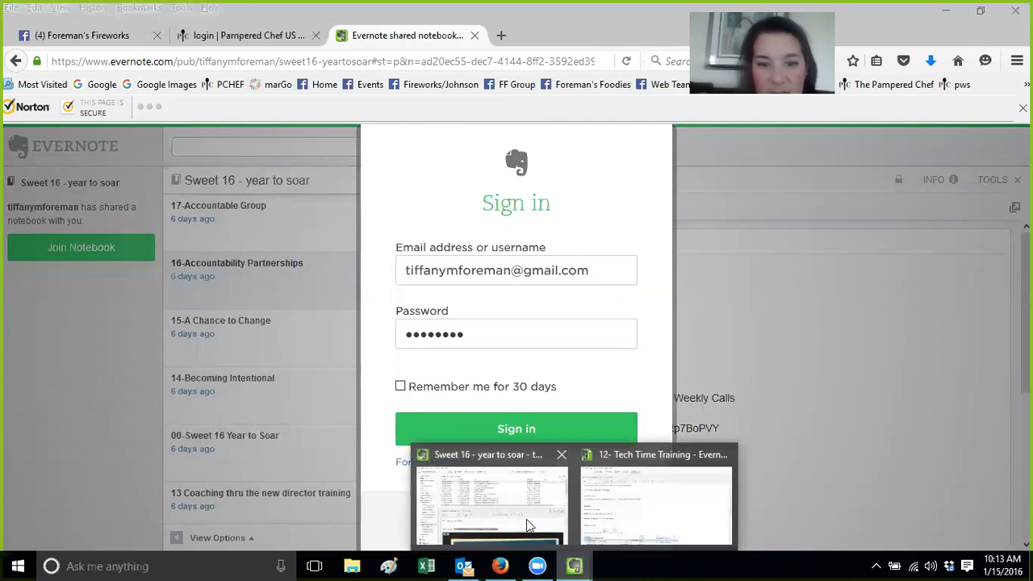
{"action": "left_click", "coordinate": [529, 525]}
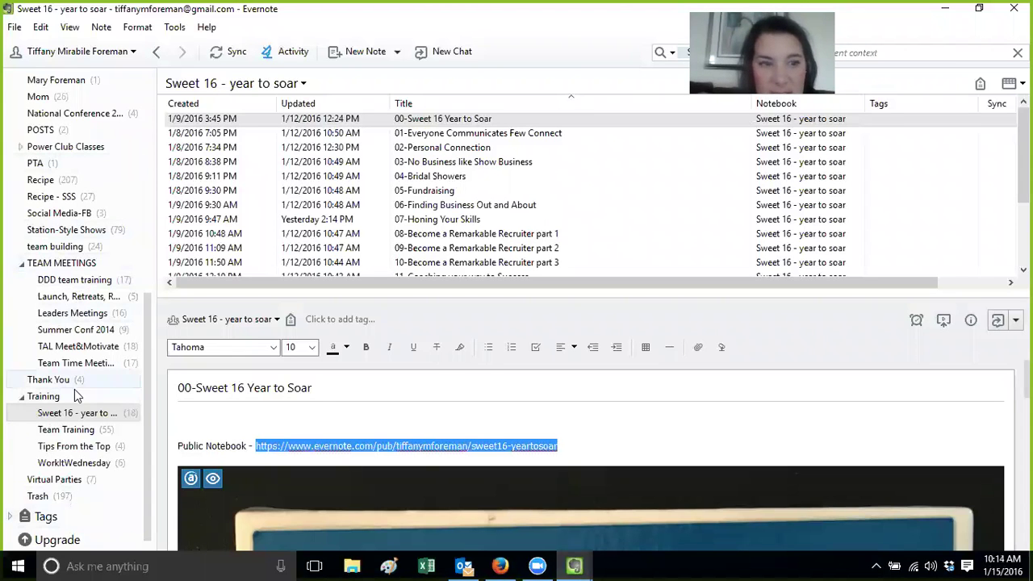
Open the Tips From the Top notebook from the Notebooks overview in the desktop app
{"action": "left_click_drag", "start_coordinate": [145, 399], "coordinate": [153, 179]}
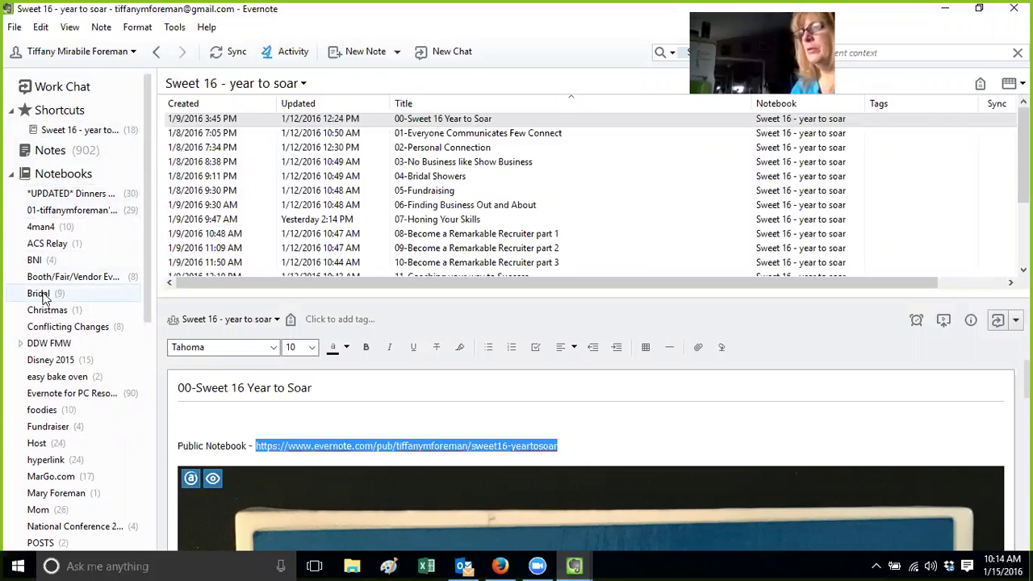
{"action": "left_click", "coordinate": [48, 151]}
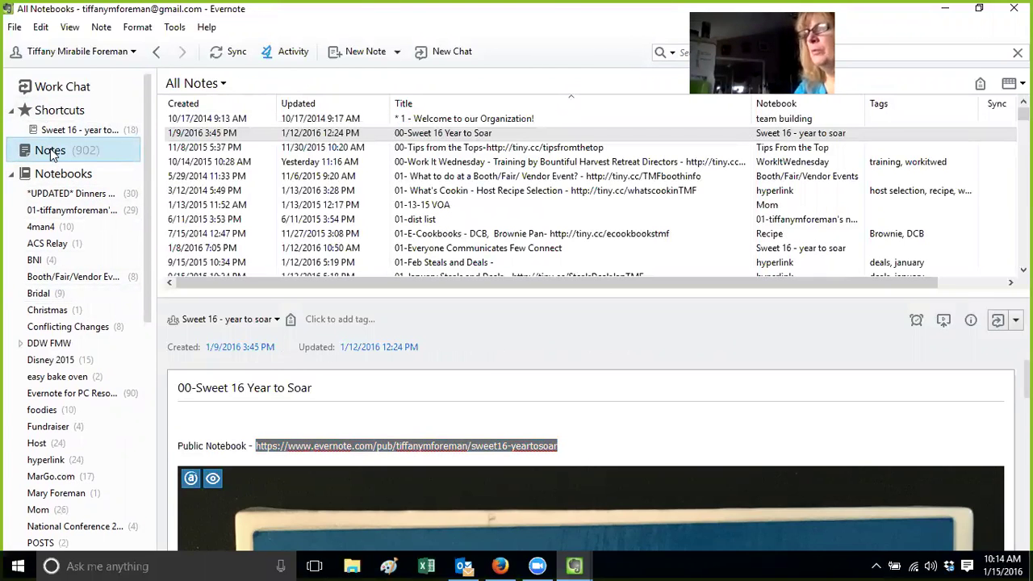
{"action": "left_click", "coordinate": [51, 178]}
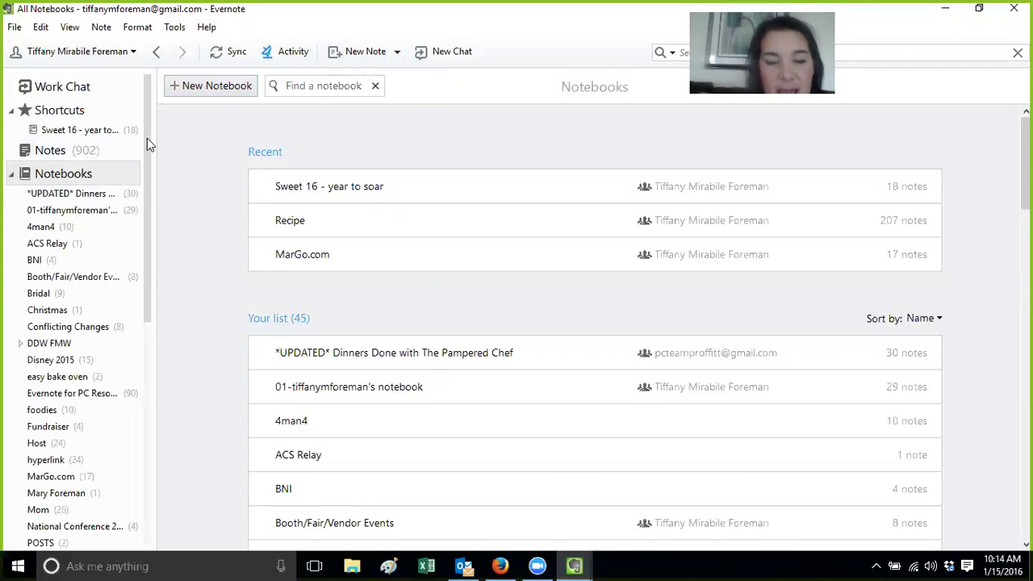
{"action": "left_click_drag", "start_coordinate": [147, 138], "coordinate": [131, 387]}
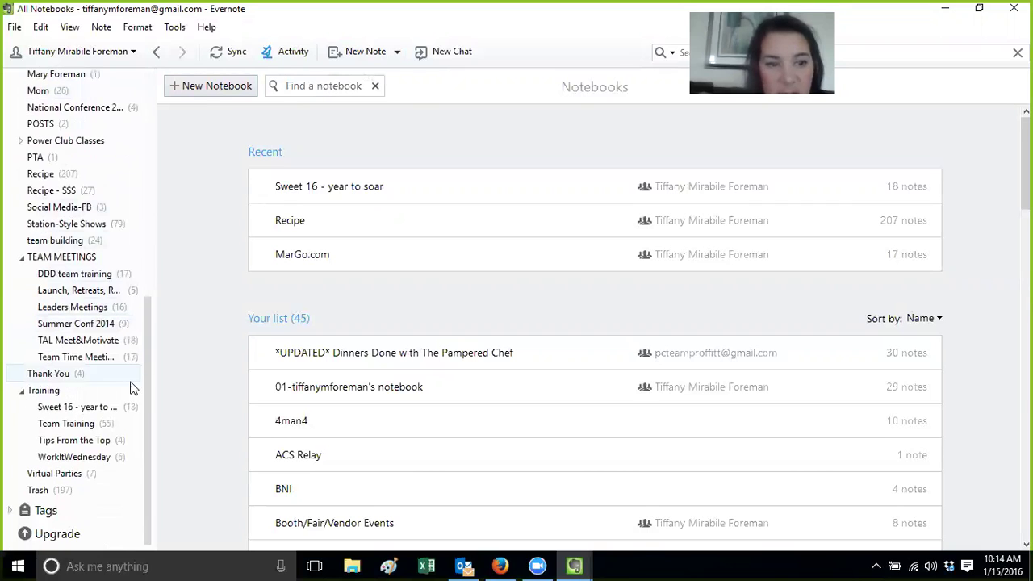
{"action": "left_click", "coordinate": [74, 441]}
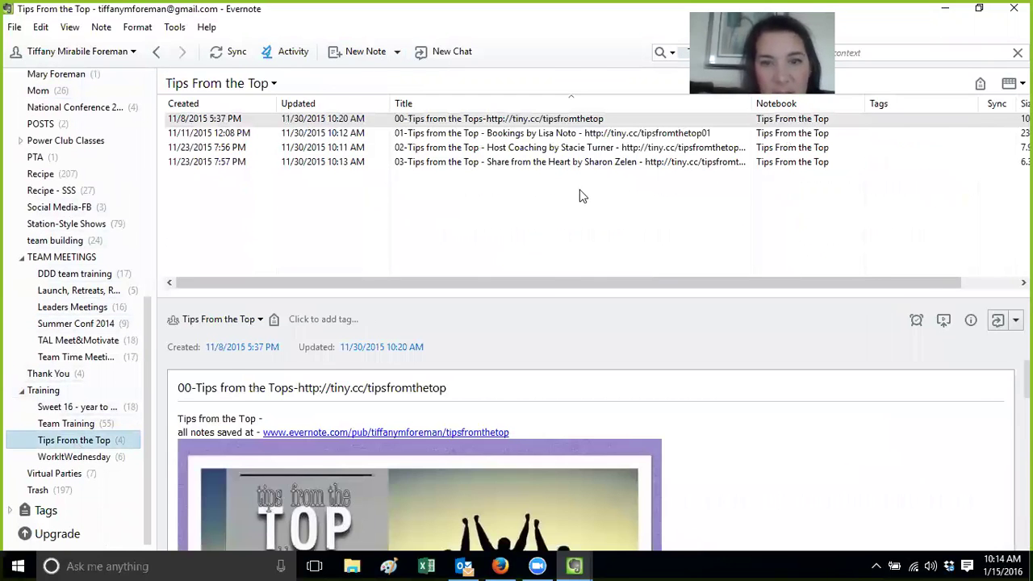
Browse notes 01 Bookings, 02 Host Coaching and 03 Share from the Heart, ending on note 02
{"action": "left_click", "coordinate": [489, 137]}
{"action": "left_click", "coordinate": [485, 149]}
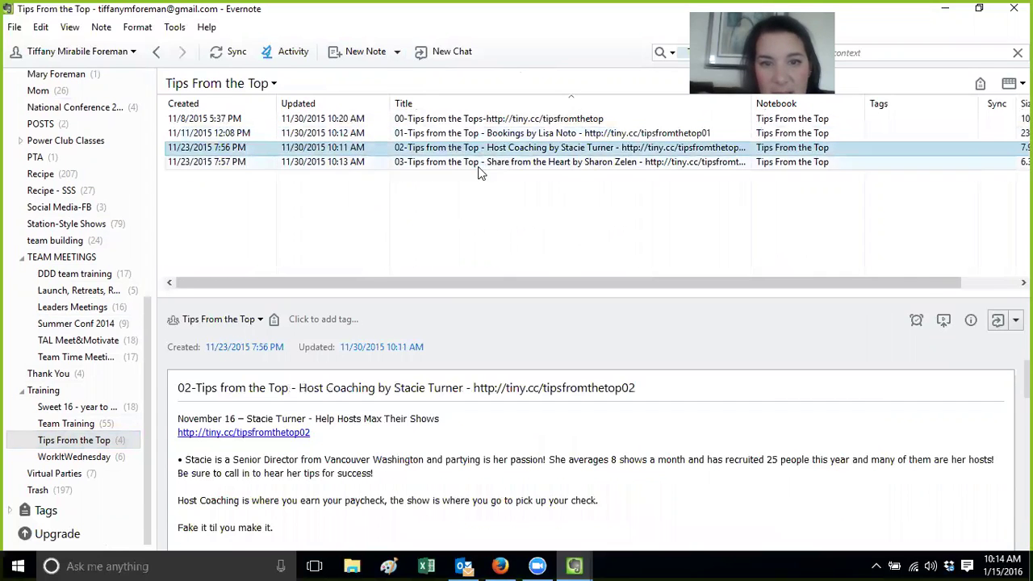
{"action": "left_click", "coordinate": [478, 165]}
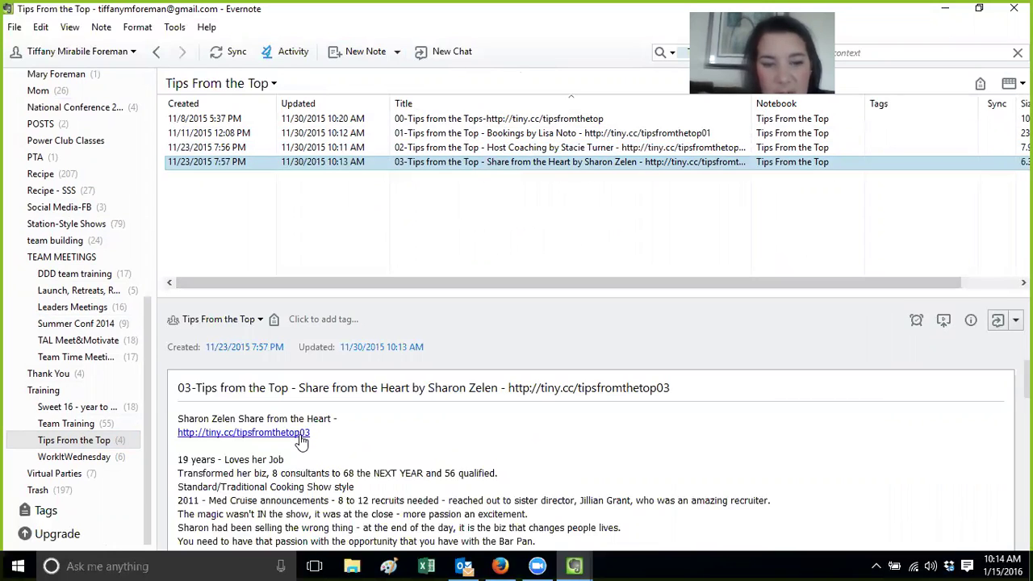
{"action": "left_click", "coordinate": [481, 149]}
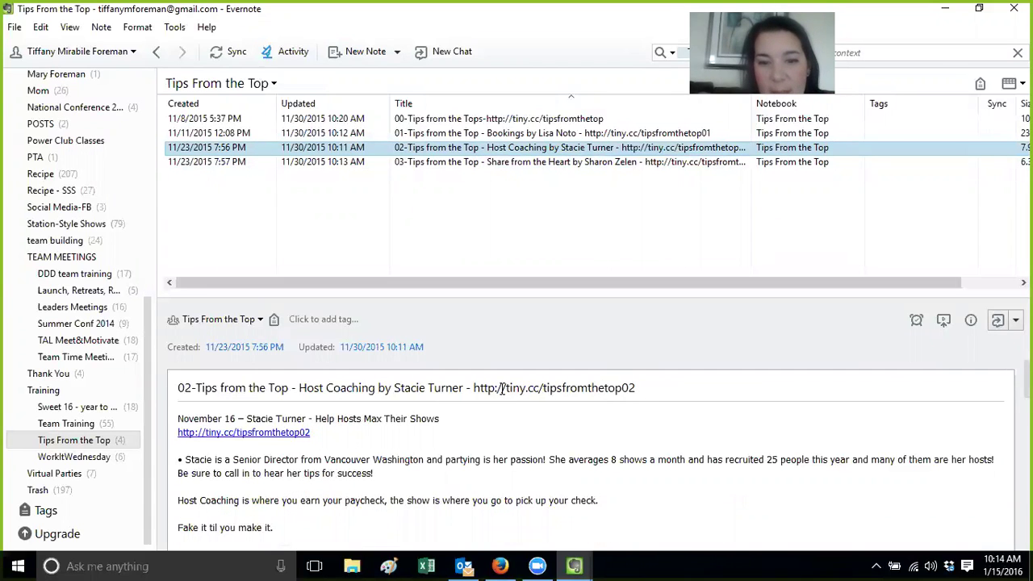
Select note 02's title, then return to note 00 and place the cursor at its title's end
{"action": "left_click_drag", "start_coordinate": [646, 388], "coordinate": [336, 379]}
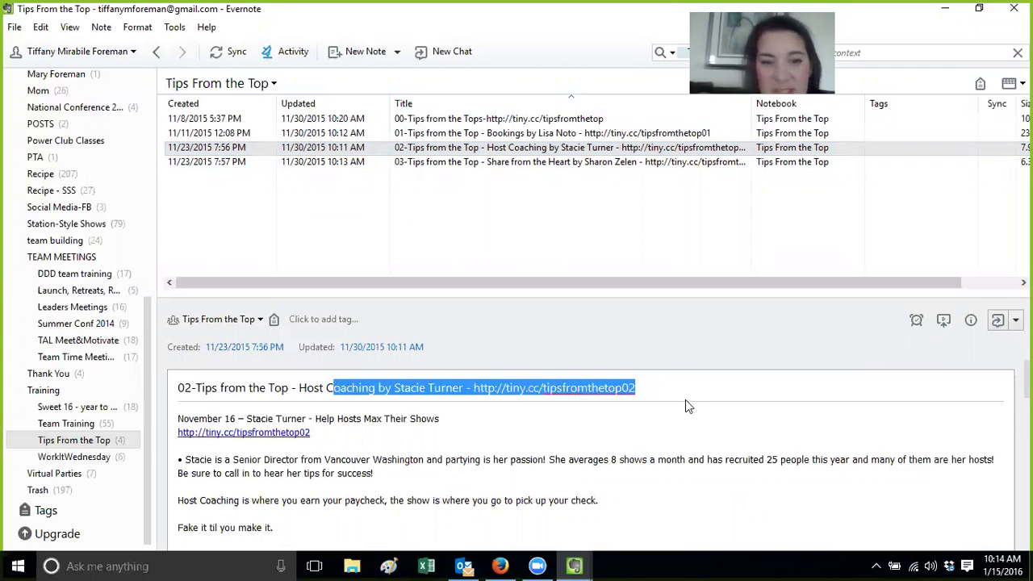
{"action": "left_click_drag", "start_coordinate": [678, 390], "coordinate": [169, 393]}
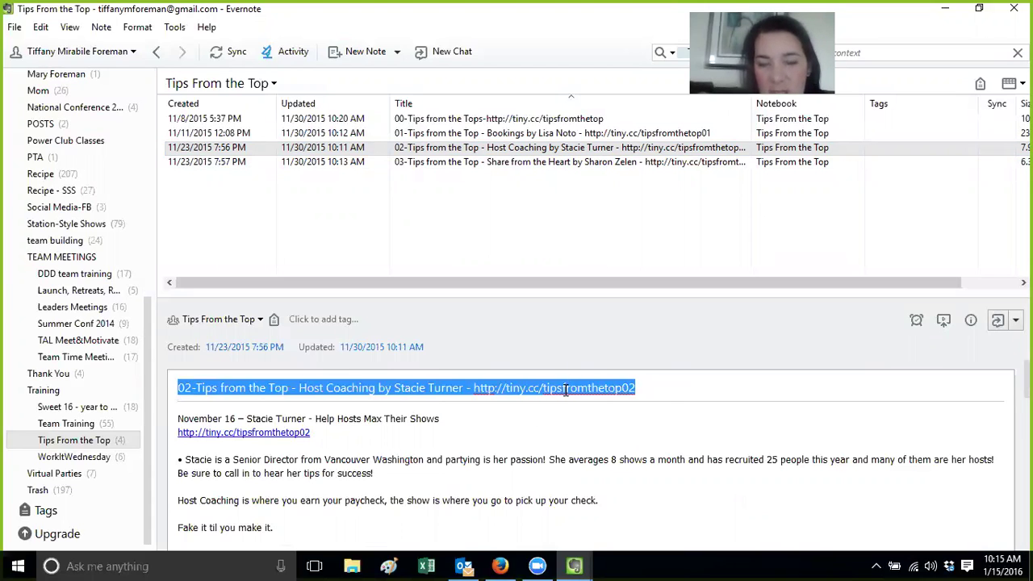
{"action": "left_click", "coordinate": [526, 411]}
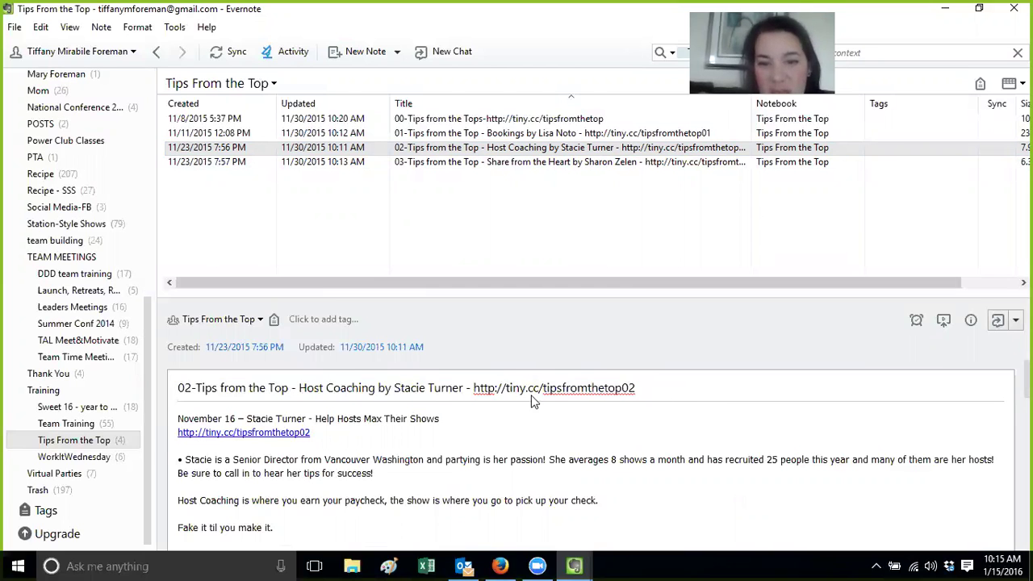
{"action": "left_click", "coordinate": [504, 122]}
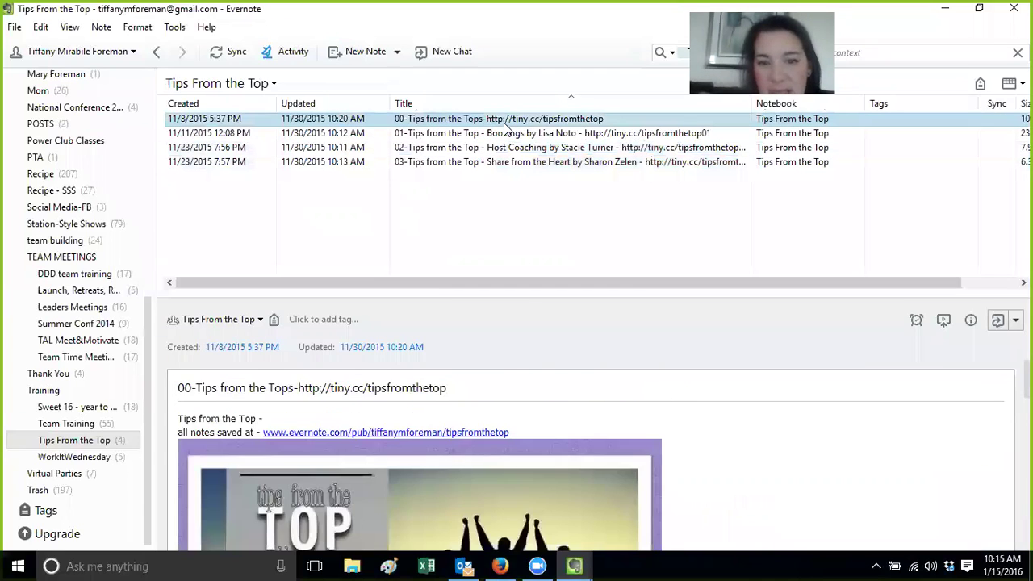
{"action": "left_click", "coordinate": [457, 390]}
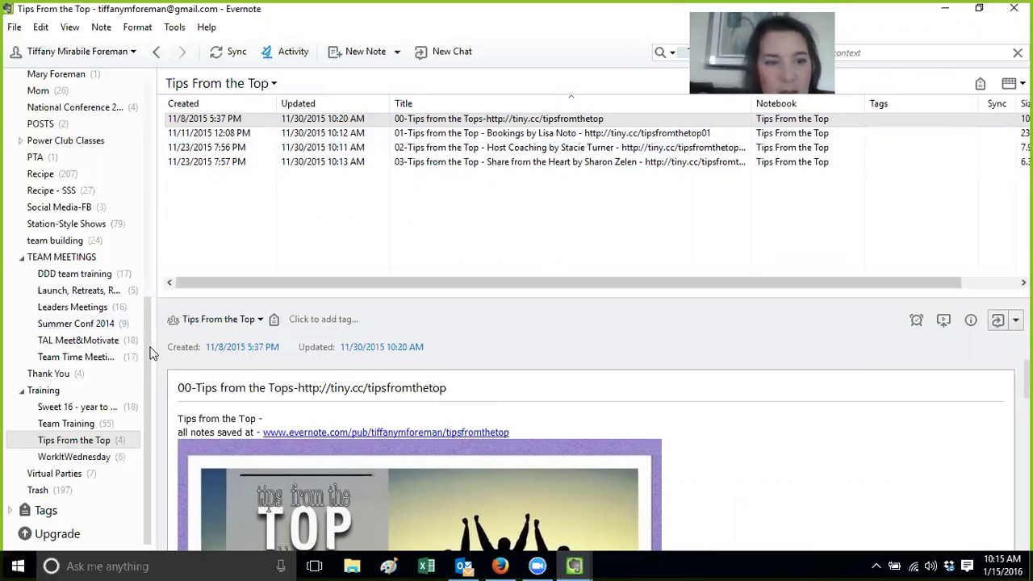
{"action": "left_click_drag", "start_coordinate": [150, 352], "coordinate": [148, 282]}
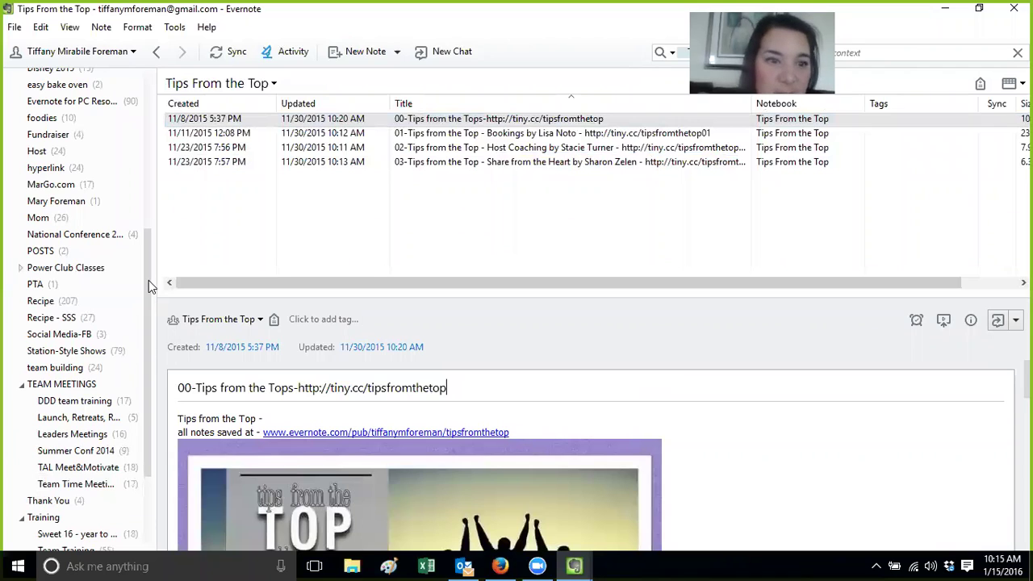
{"action": "left_click_drag", "start_coordinate": [148, 287], "coordinate": [148, 258]}
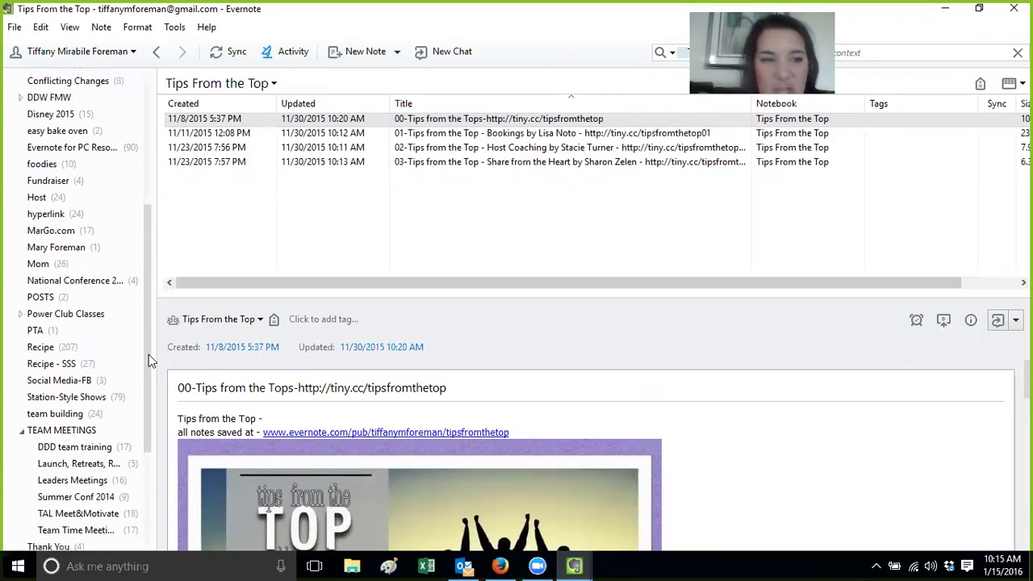
{"action": "scroll", "coordinate": [148, 355], "scroll_direction": "up", "scroll_amount": 4}
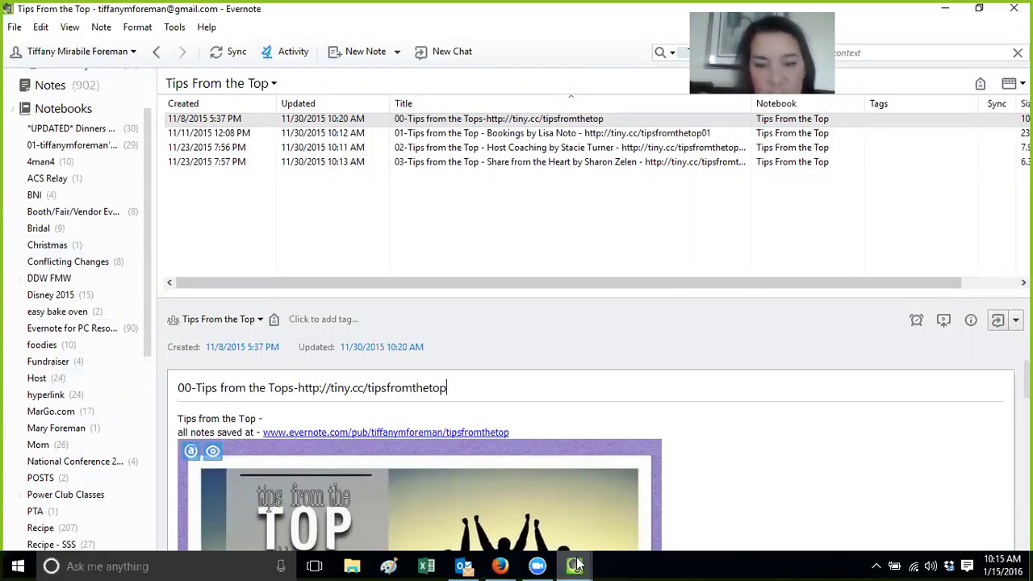
{"action": "mouse_move", "coordinate": [577, 565]}
{"action": "left_click", "coordinate": [634, 496]}
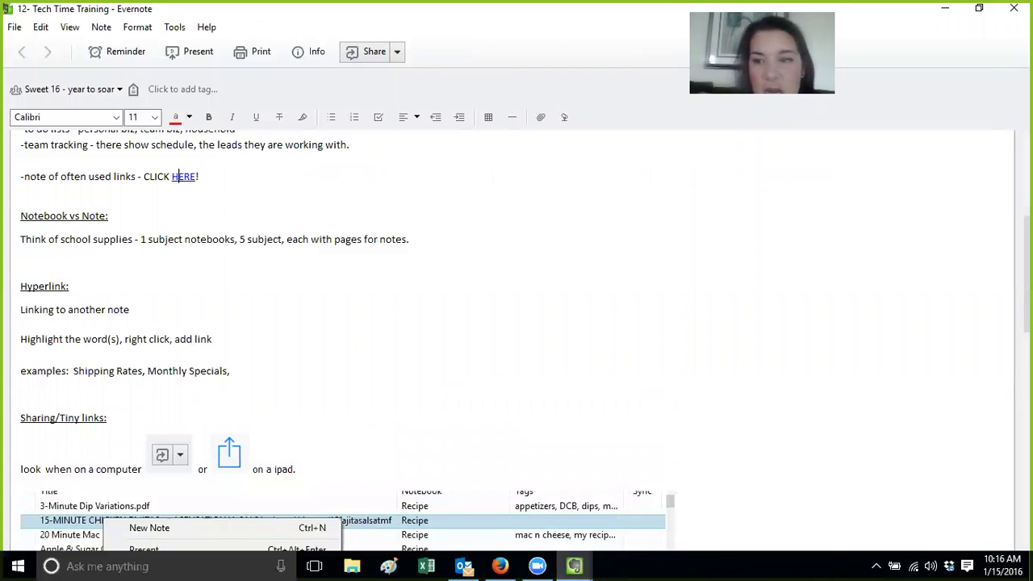
{"action": "scroll", "coordinate": [517, 339], "scroll_direction": "down", "scroll_amount": 8}
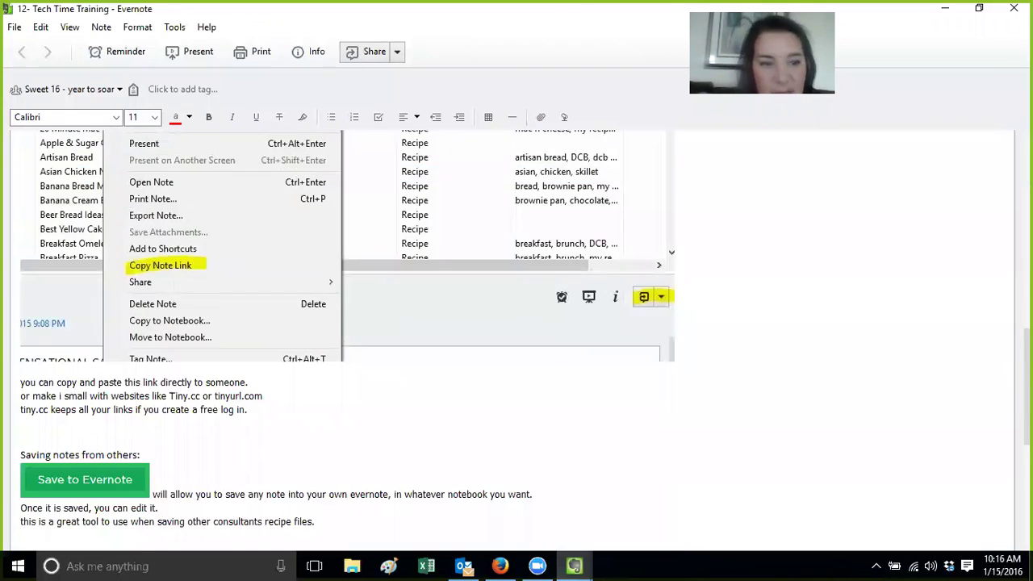
{"action": "scroll", "coordinate": [517, 335], "scroll_direction": "down", "scroll_amount": 7}
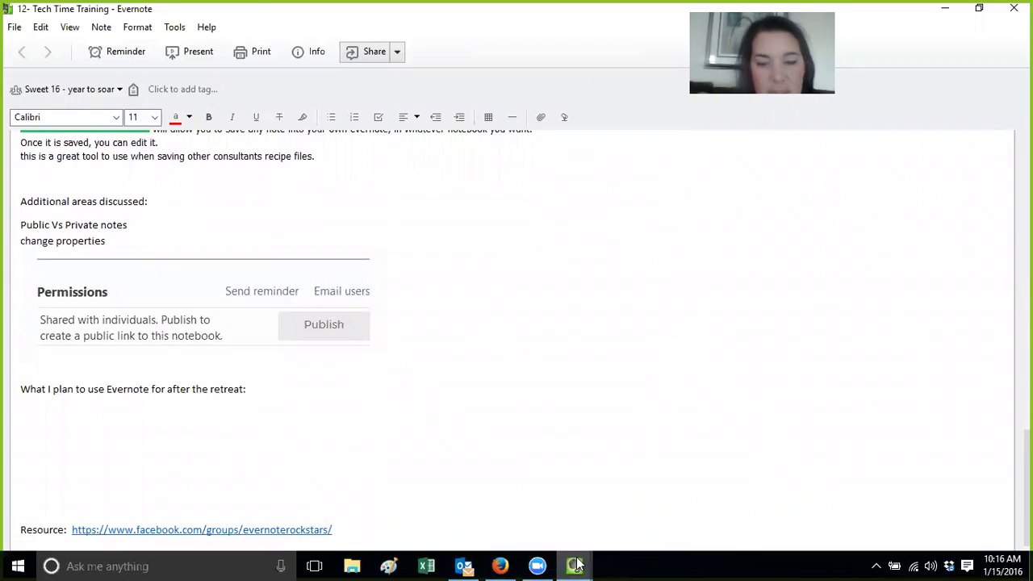
{"action": "mouse_move", "coordinate": [576, 565]}
{"action": "left_click", "coordinate": [514, 493]}
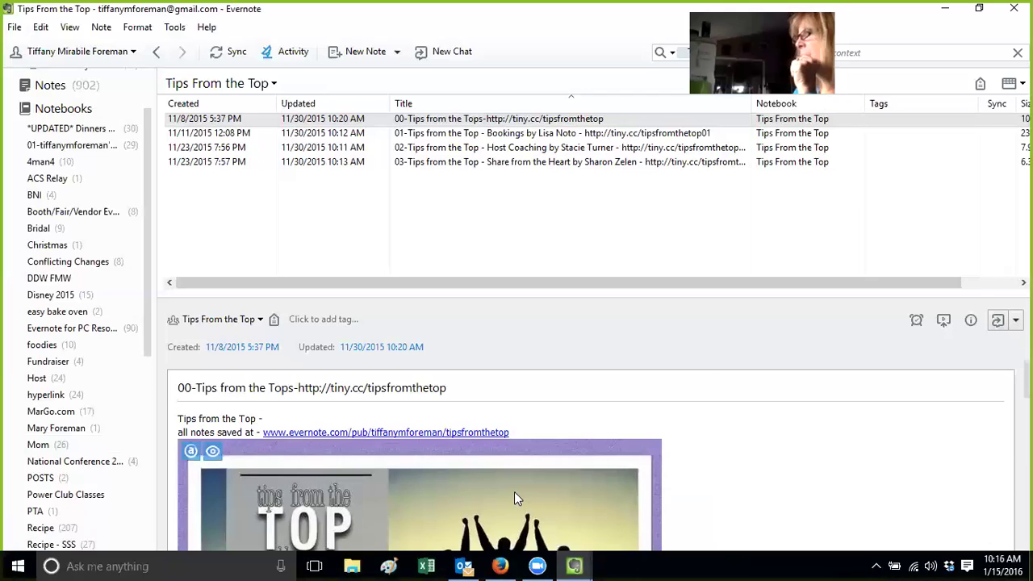
{"action": "scroll", "coordinate": [145, 368], "scroll_direction": "down", "scroll_amount": 3}
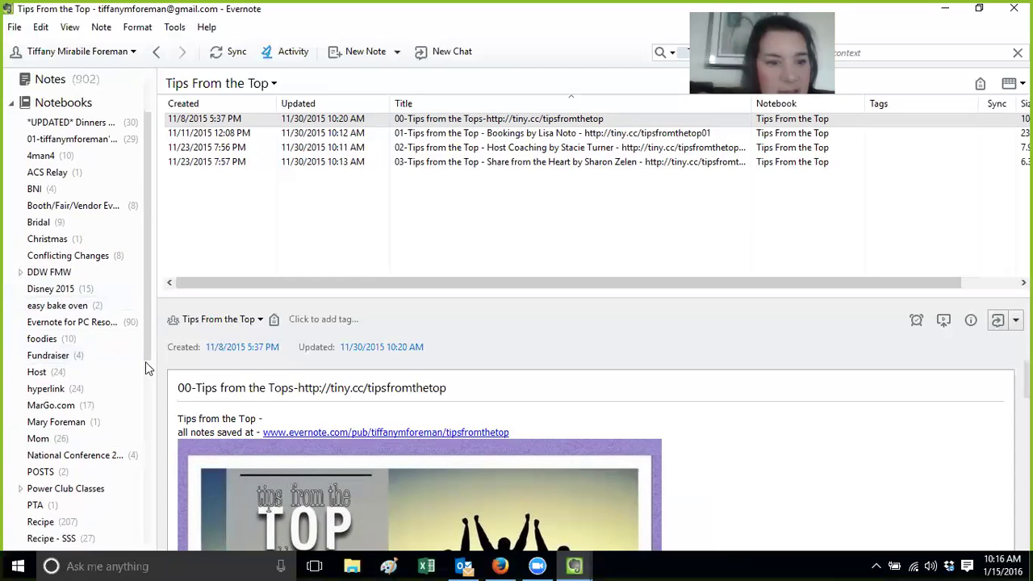
{"action": "scroll", "coordinate": [144, 395], "scroll_direction": "down", "scroll_amount": 5}
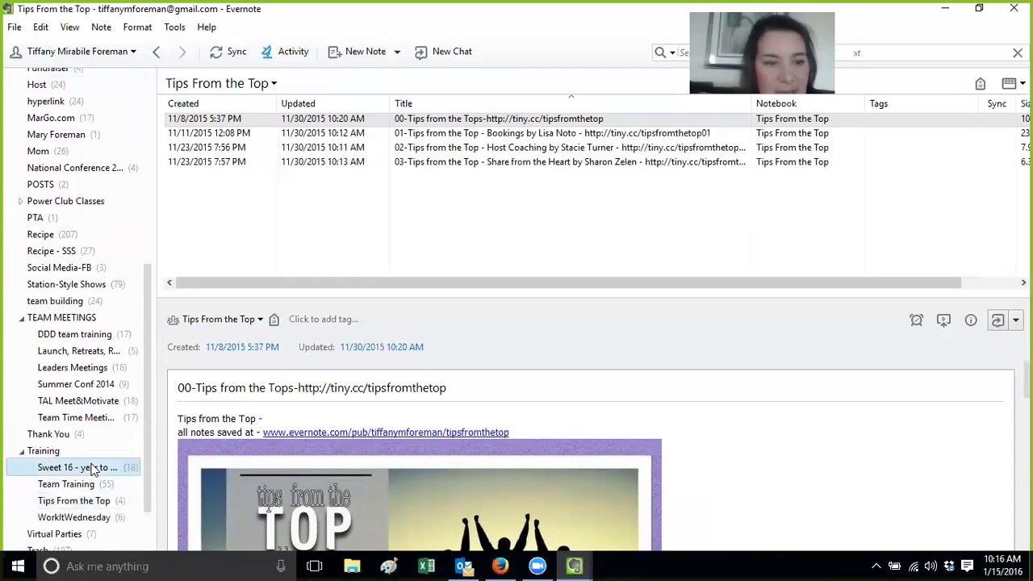
Open Sweet 16 - year to soar and view its Properties and Share Notebook windows without changes
{"action": "left_click", "coordinate": [93, 470]}
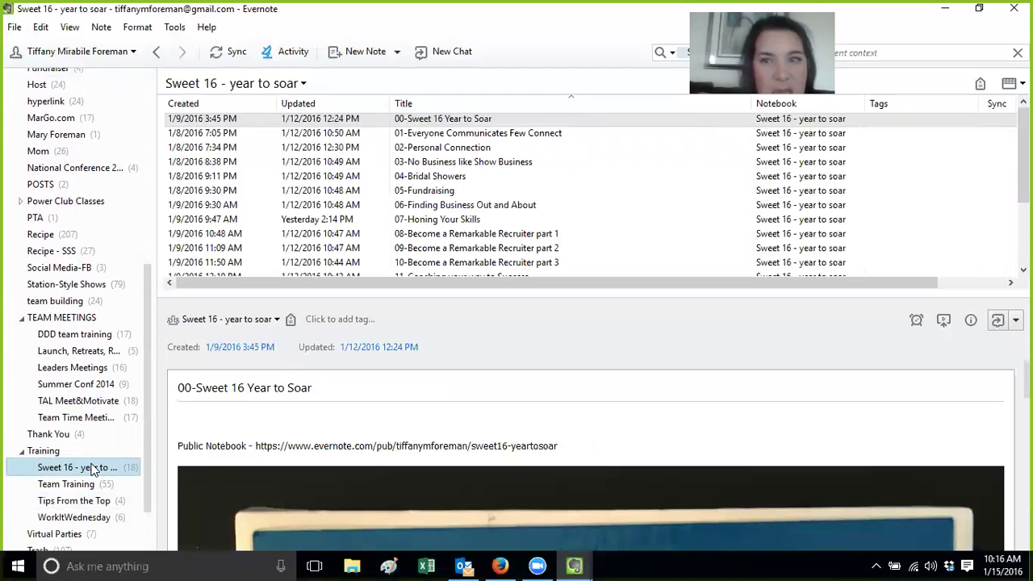
{"action": "right_click", "coordinate": [94, 471]}
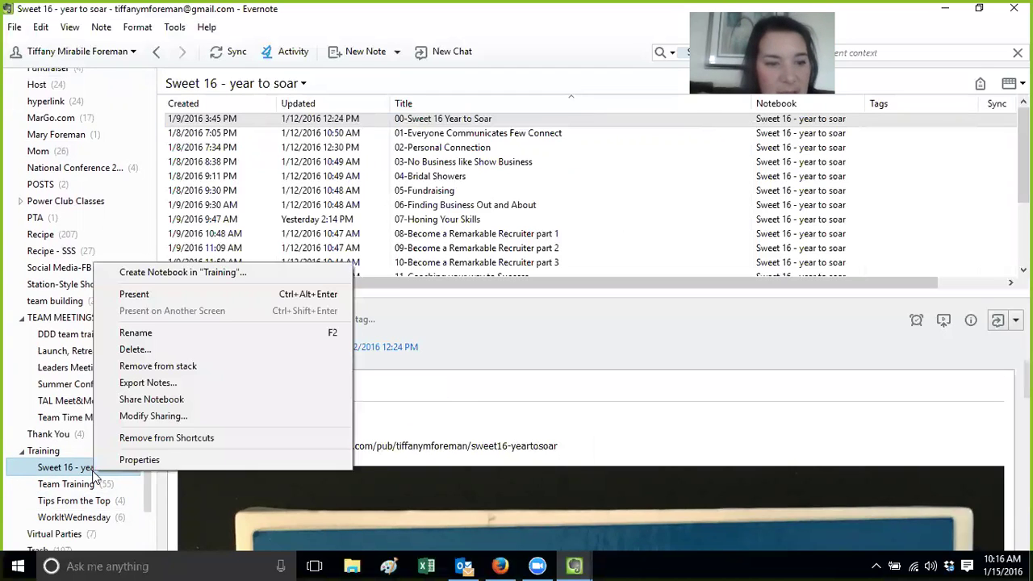
{"action": "left_click", "coordinate": [139, 460]}
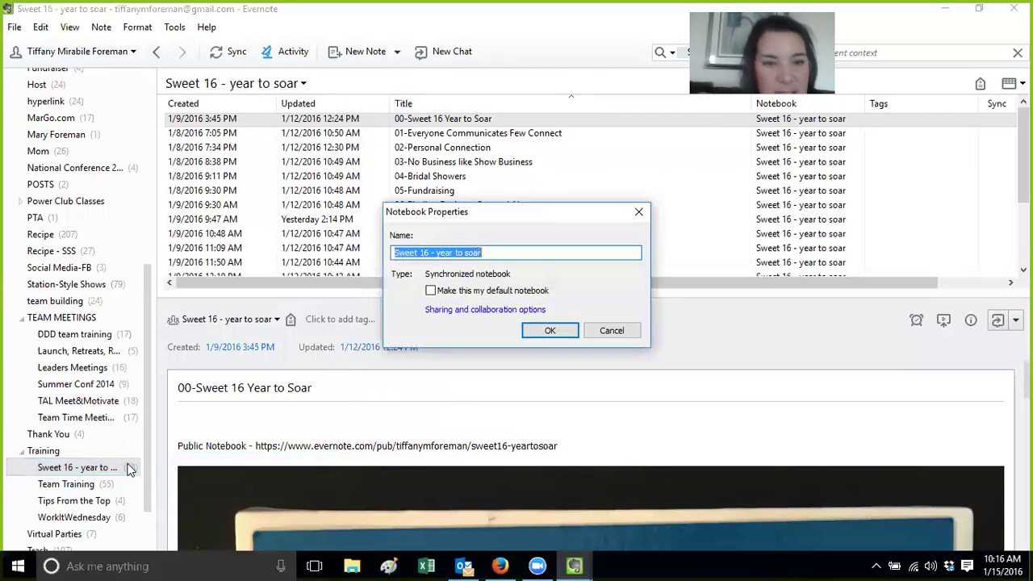
{"action": "left_click", "coordinate": [611, 330]}
{"action": "right_click", "coordinate": [123, 473]}
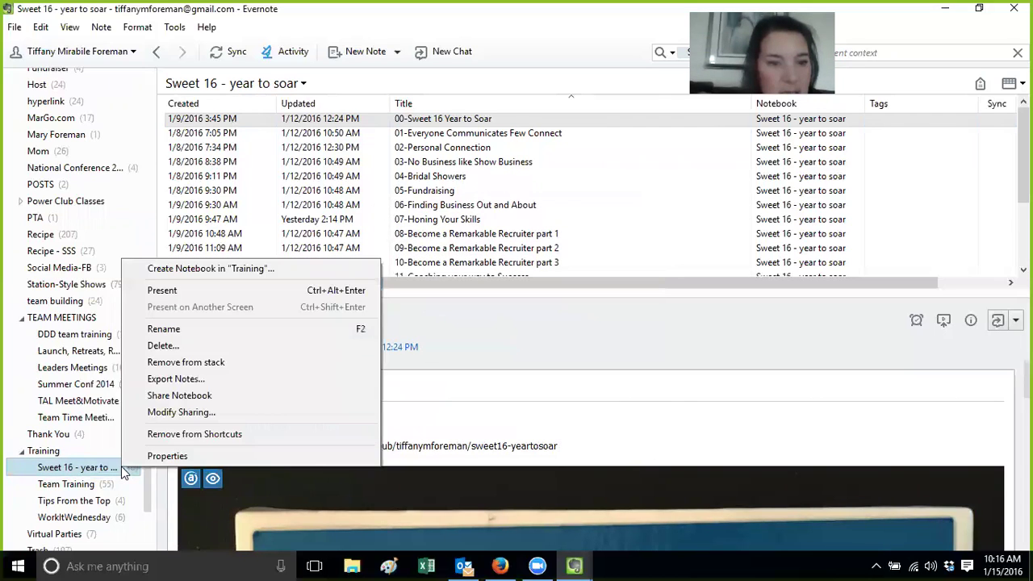
{"action": "left_click", "coordinate": [184, 402]}
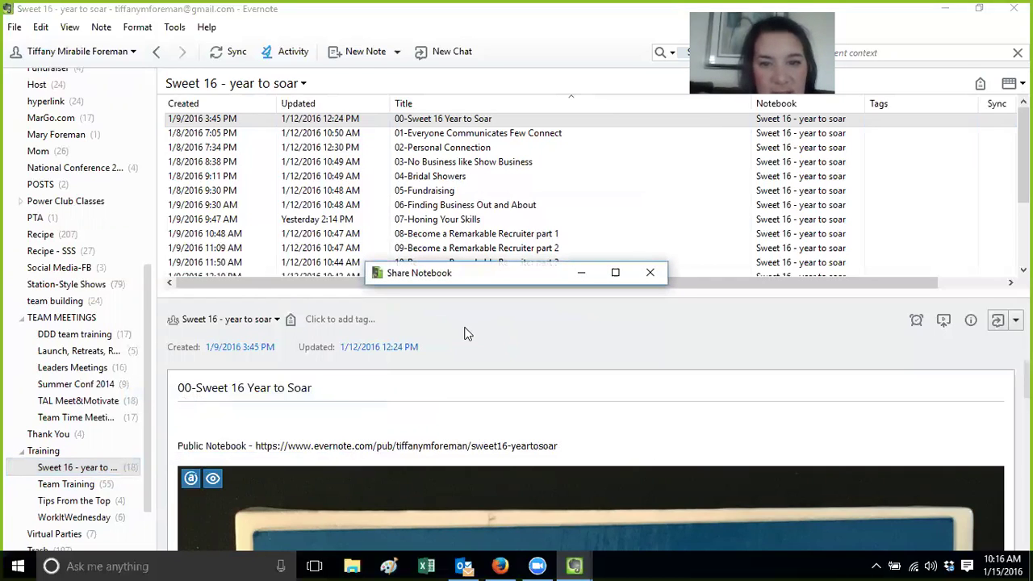
{"action": "left_click", "coordinate": [649, 271]}
Confirm the Sweet 16 notebook's public link in Modify Sharing and click Done
{"action": "right_click", "coordinate": [47, 472]}
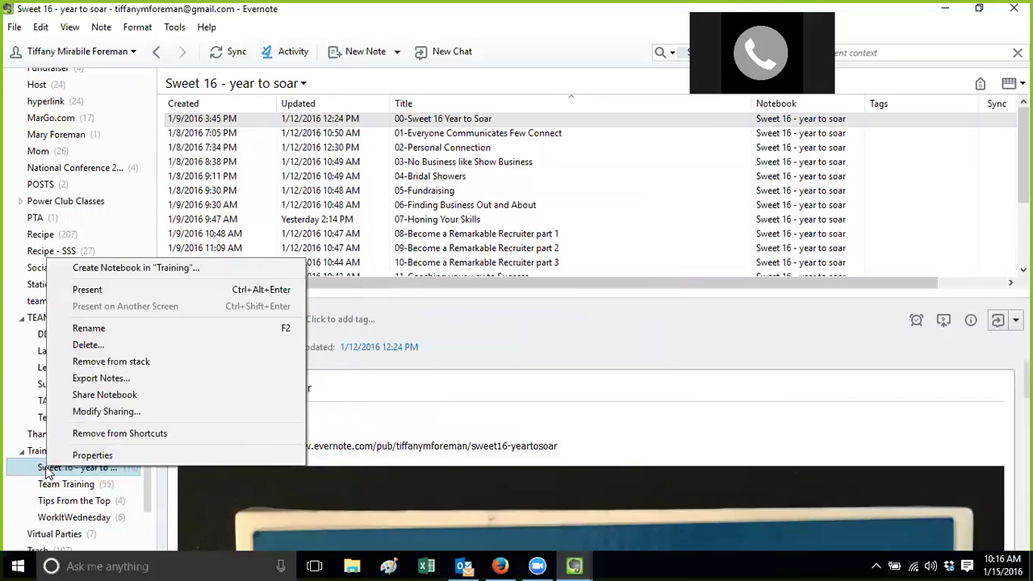
{"action": "left_click", "coordinate": [121, 413]}
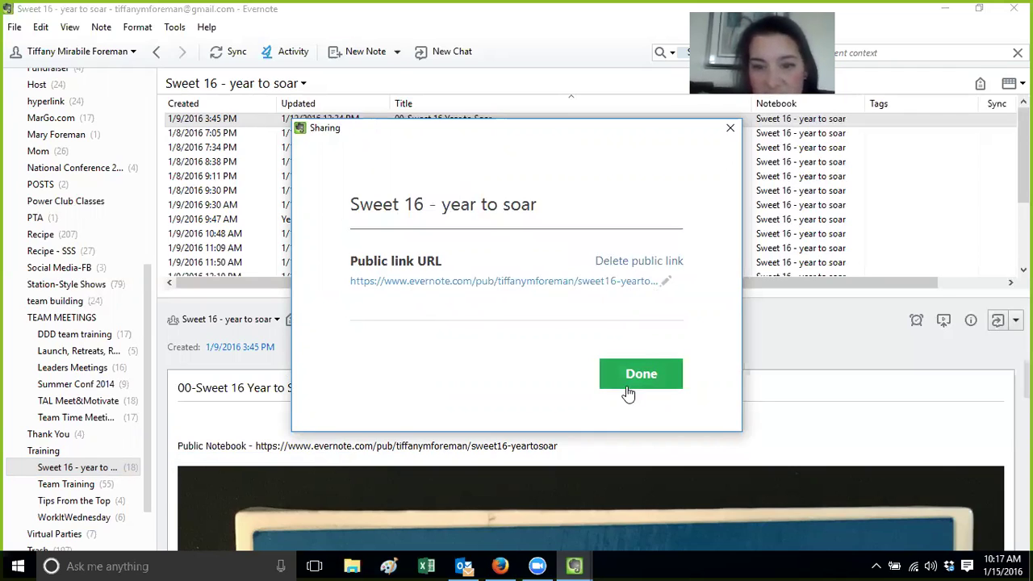
{"action": "left_click", "coordinate": [476, 282]}
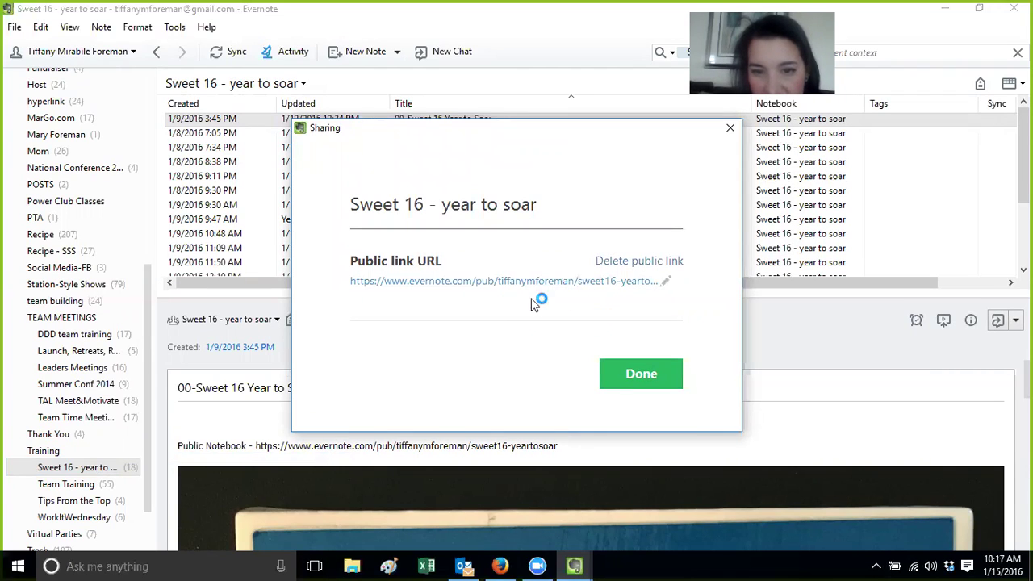
{"action": "left_click", "coordinate": [650, 385]}
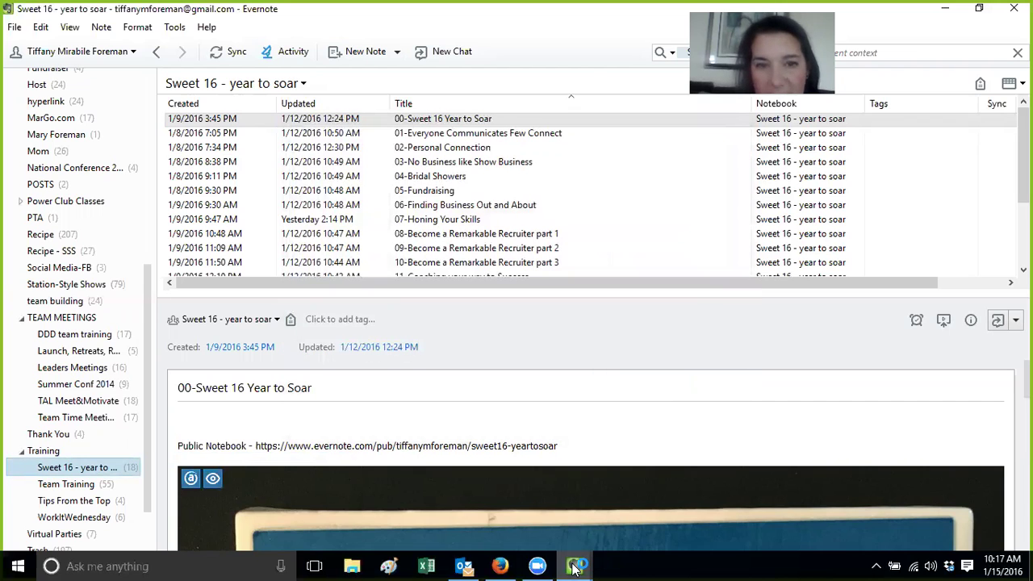
{"action": "mouse_move", "coordinate": [575, 565]}
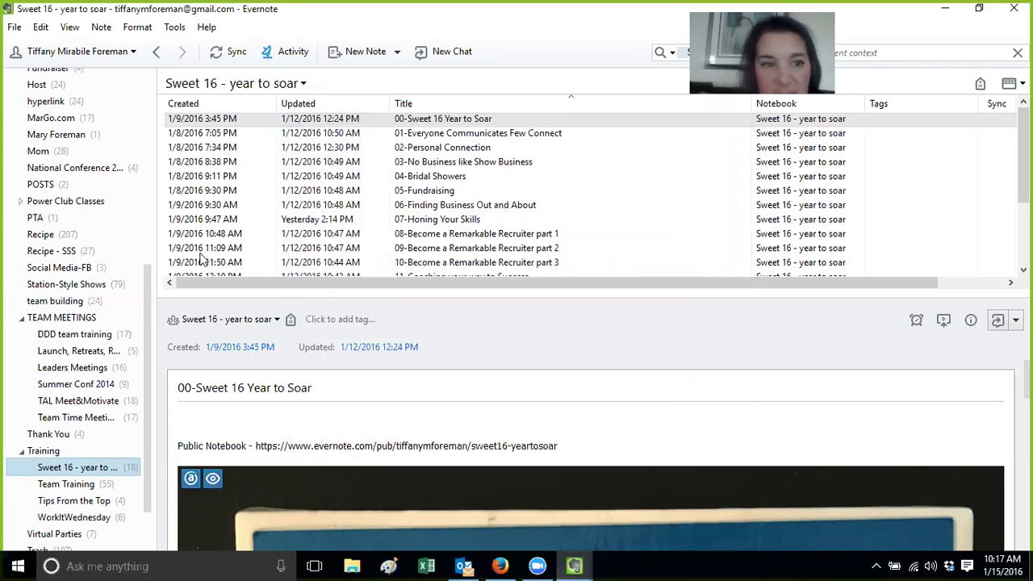
{"action": "scroll", "coordinate": [148, 121], "scroll_direction": "up", "scroll_amount": 7}
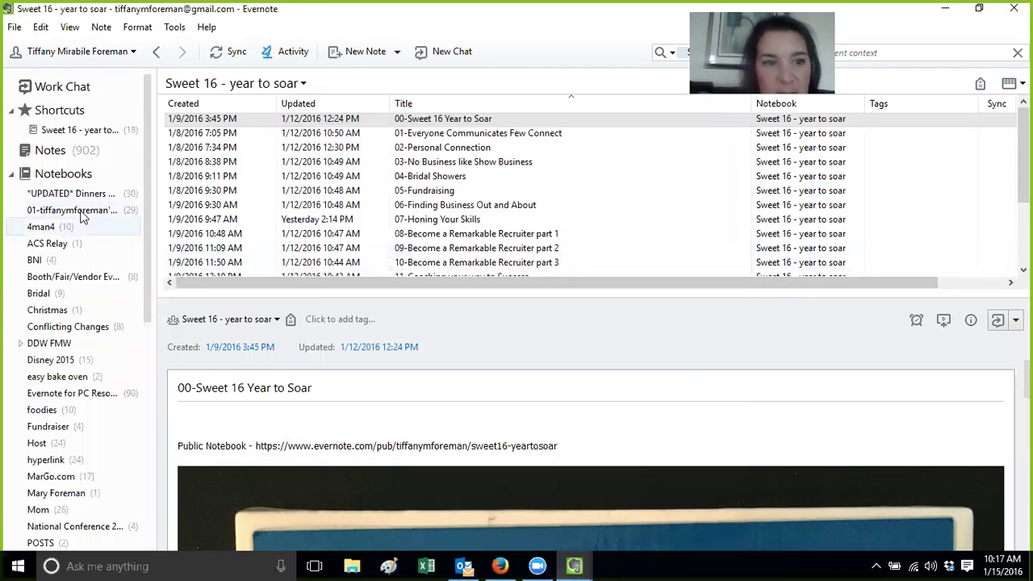
Open the 01-Links note from the personal links notebook in its own window, read it, and close it
{"action": "left_click", "coordinate": [81, 209]}
{"action": "double_click", "coordinate": [444, 133]}
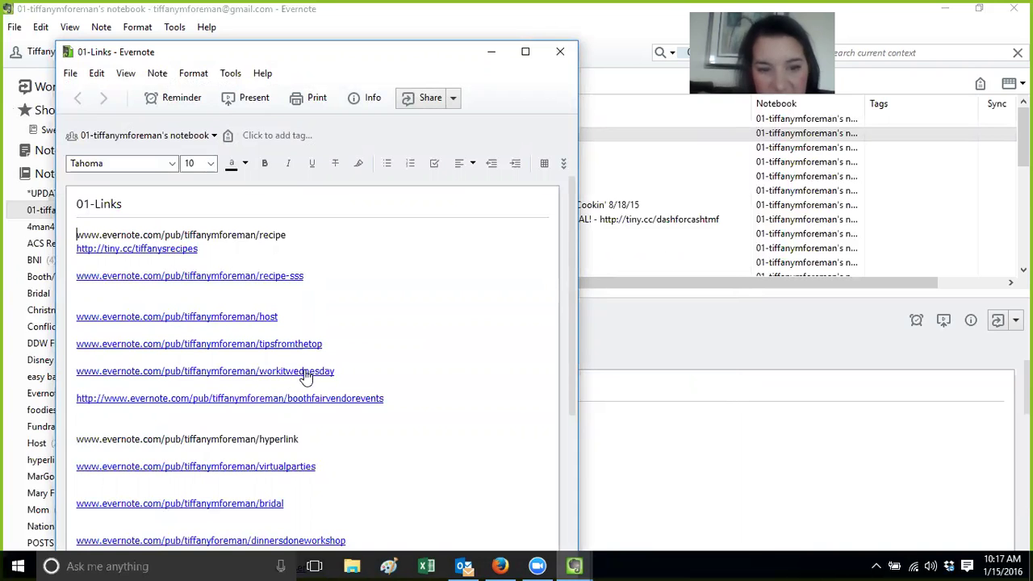
{"action": "left_click_drag", "start_coordinate": [575, 264], "coordinate": [583, 106]}
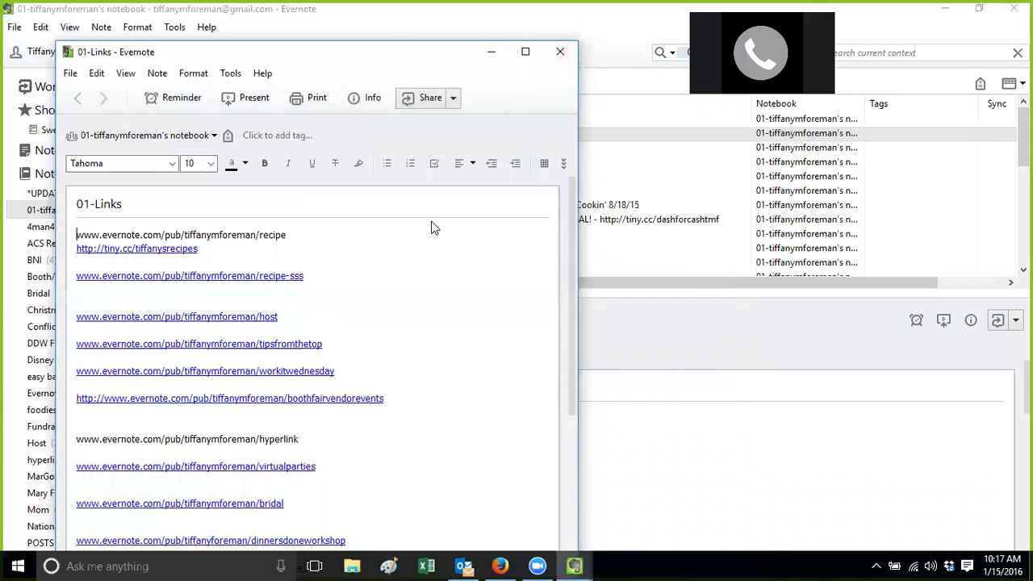
{"action": "left_click", "coordinate": [562, 53]}
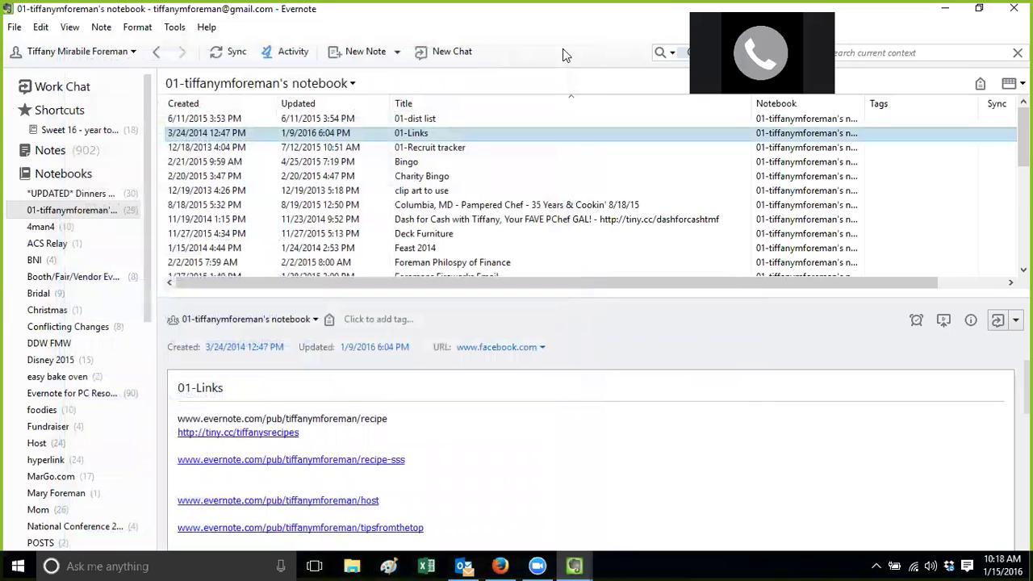
View the A-1 Menu Files note in the *UPDATED* Dinners notebook, then return to Sweet 16 - year to soar
{"action": "left_click", "coordinate": [53, 194]}
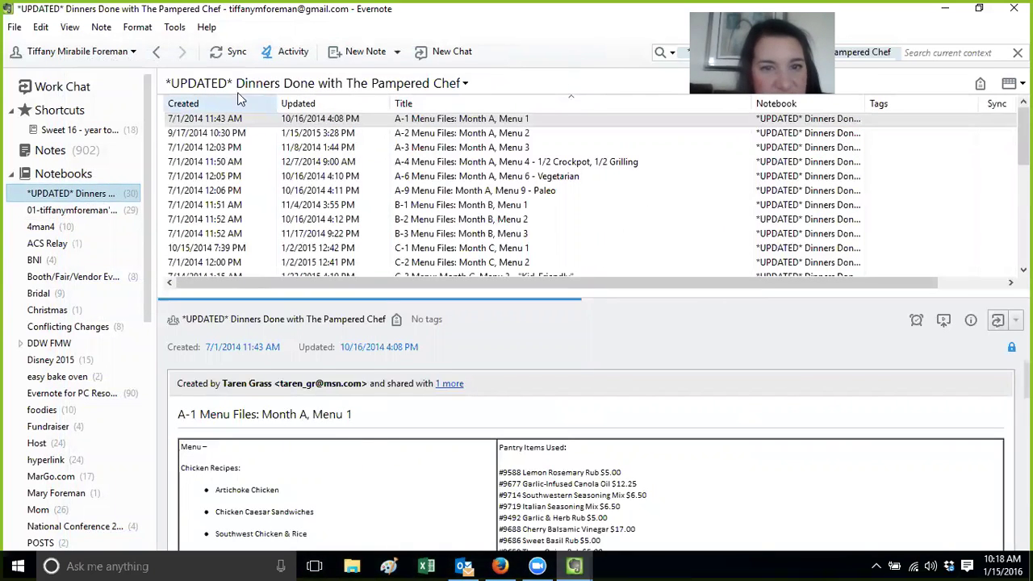
{"action": "double_click", "coordinate": [455, 118]}
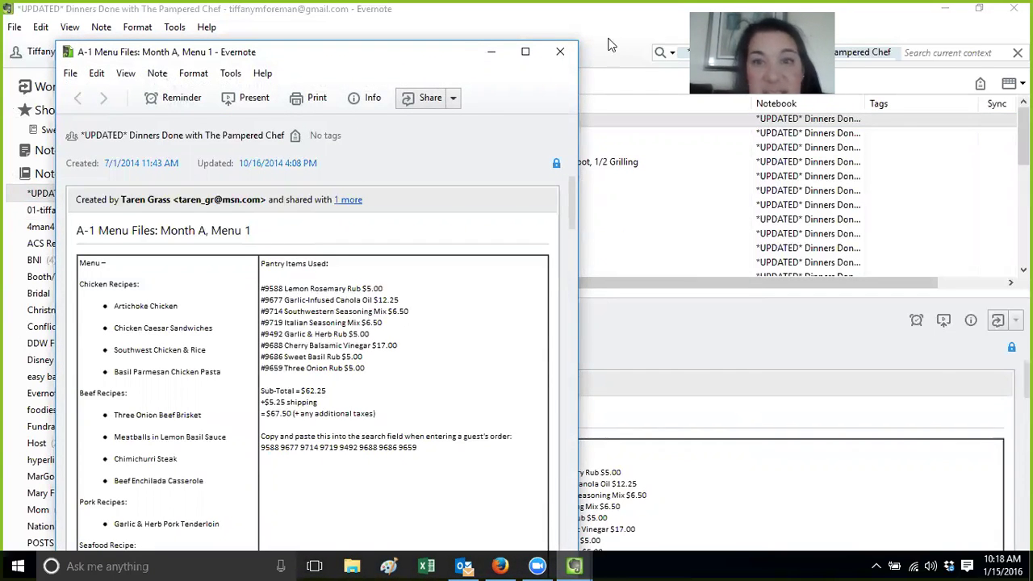
{"action": "left_click", "coordinate": [564, 57]}
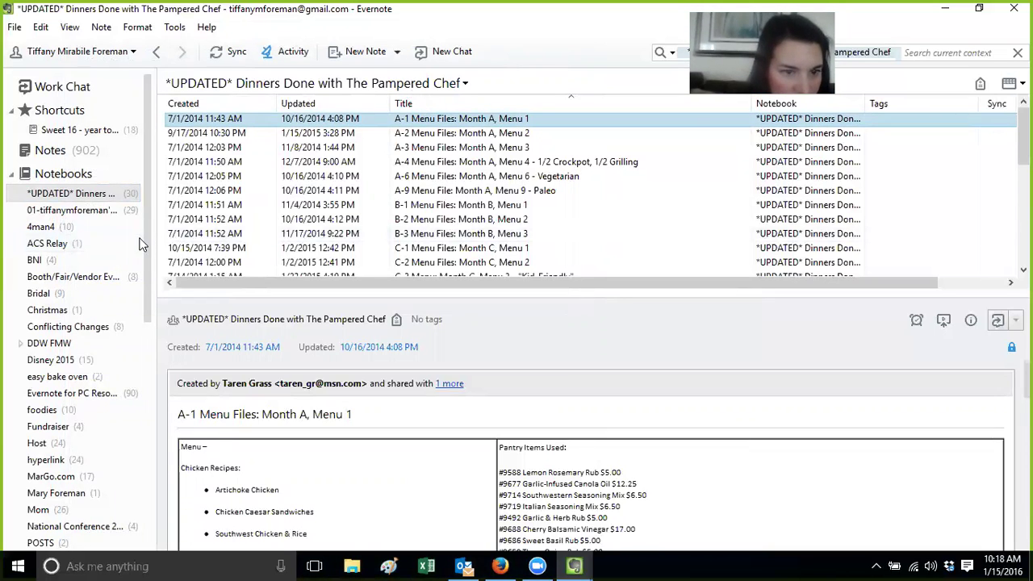
{"action": "scroll", "coordinate": [81, 266], "scroll_direction": "down", "scroll_amount": 9}
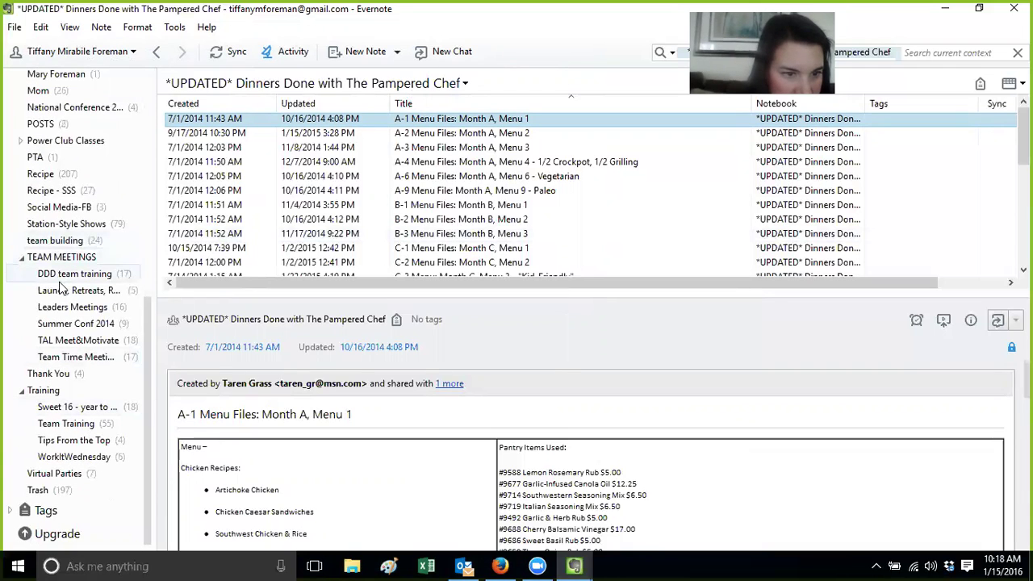
{"action": "left_click", "coordinate": [69, 409]}
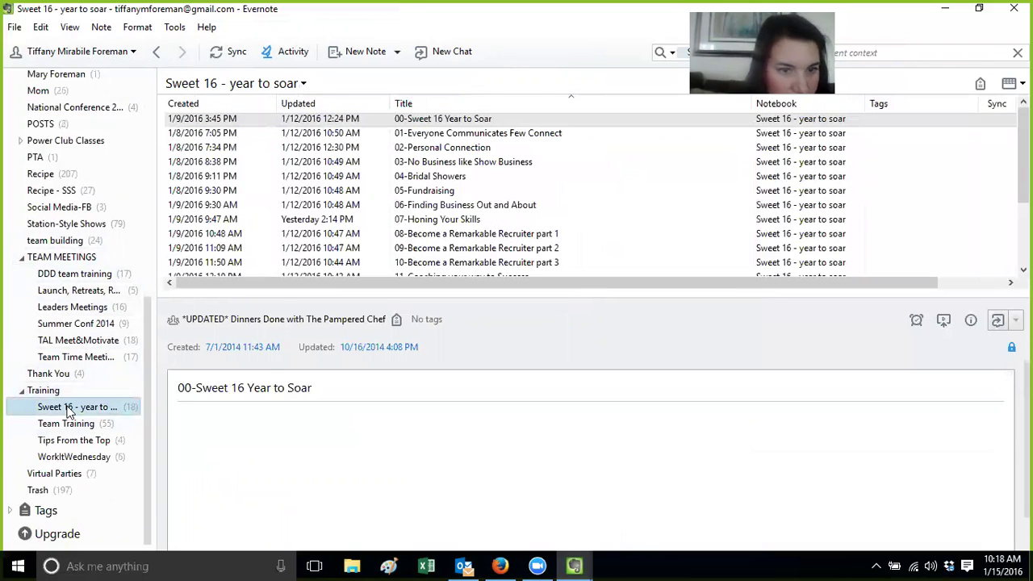
Open 01-Everyone Communicates Few Connect in its own maximized window
{"action": "left_click", "coordinate": [442, 136]}
{"action": "double_click", "coordinate": [442, 139]}
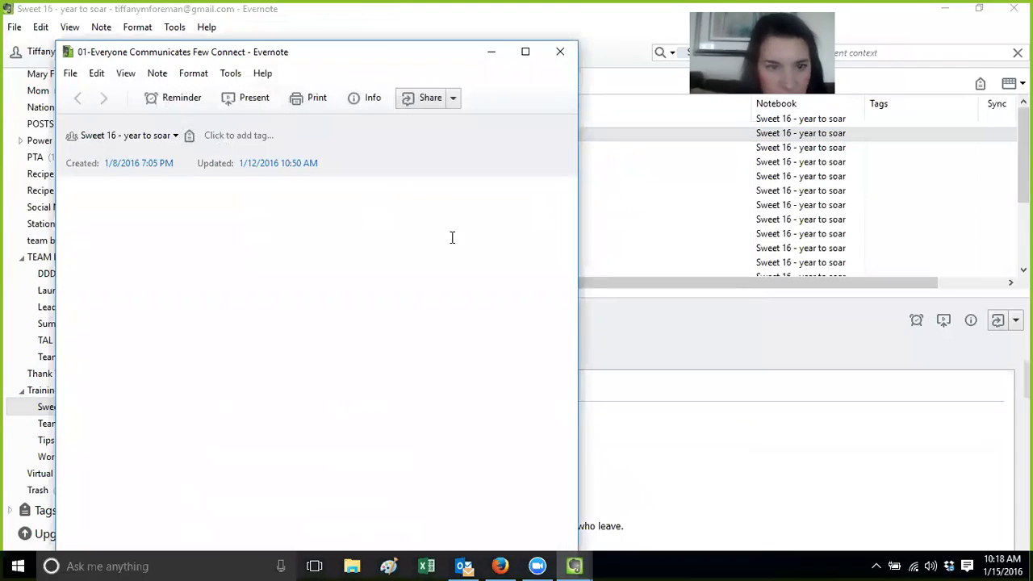
{"action": "double_click", "coordinate": [344, 57]}
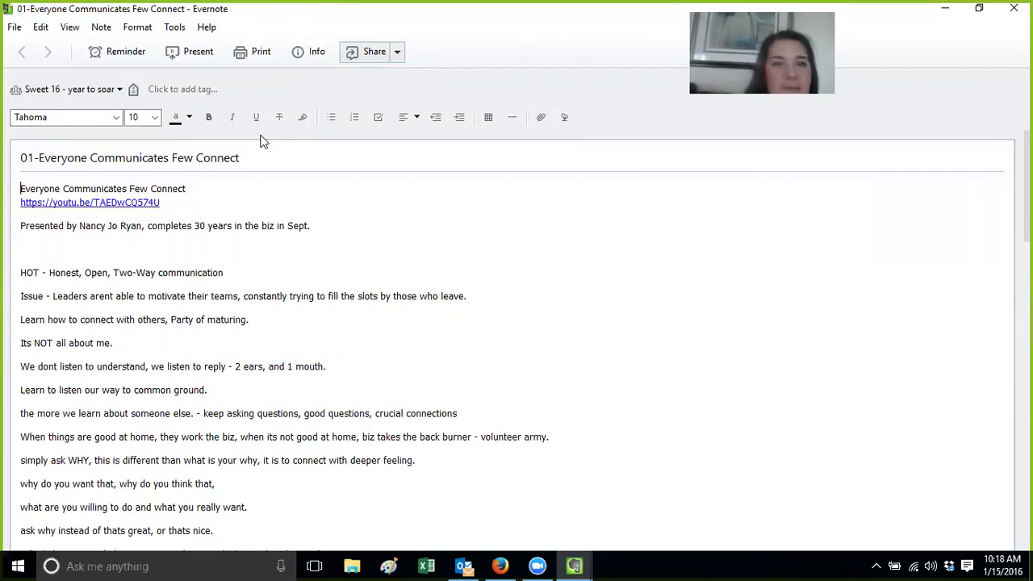
Enable a public link for 01-Everyone Communicates Few Connect and close its note window
{"action": "left_click", "coordinate": [397, 53]}
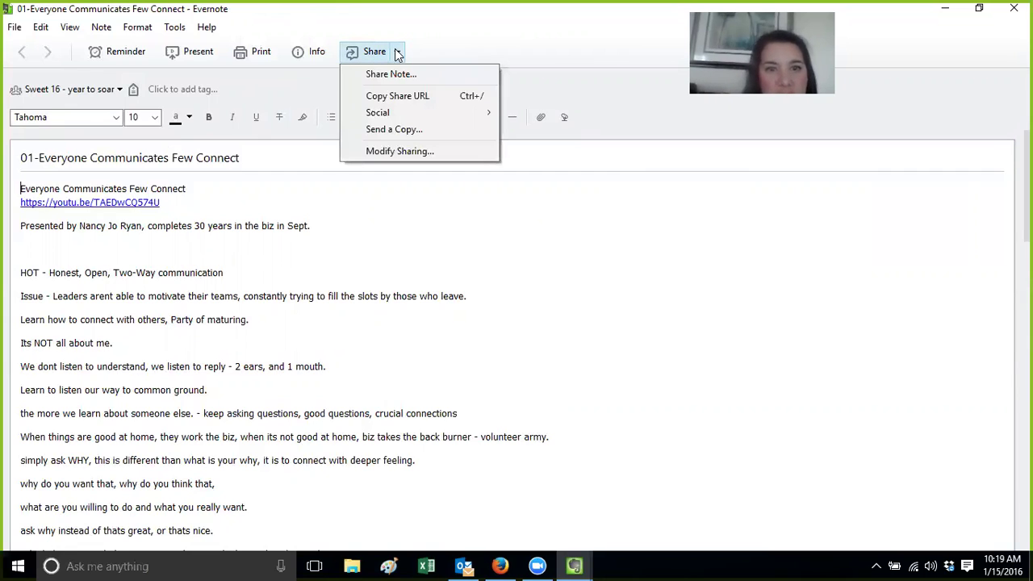
{"action": "left_click", "coordinate": [395, 149]}
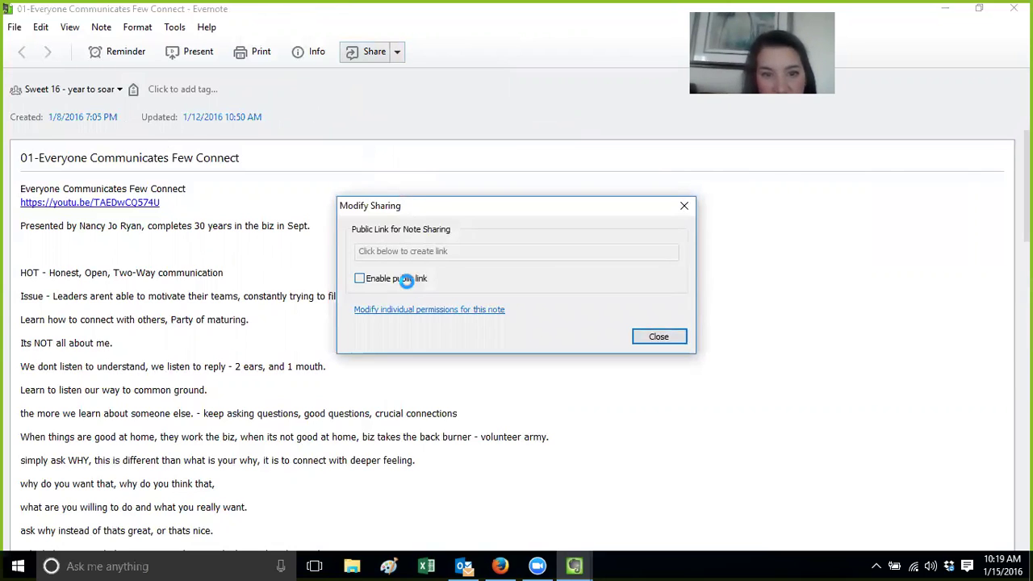
{"action": "left_click", "coordinate": [409, 286]}
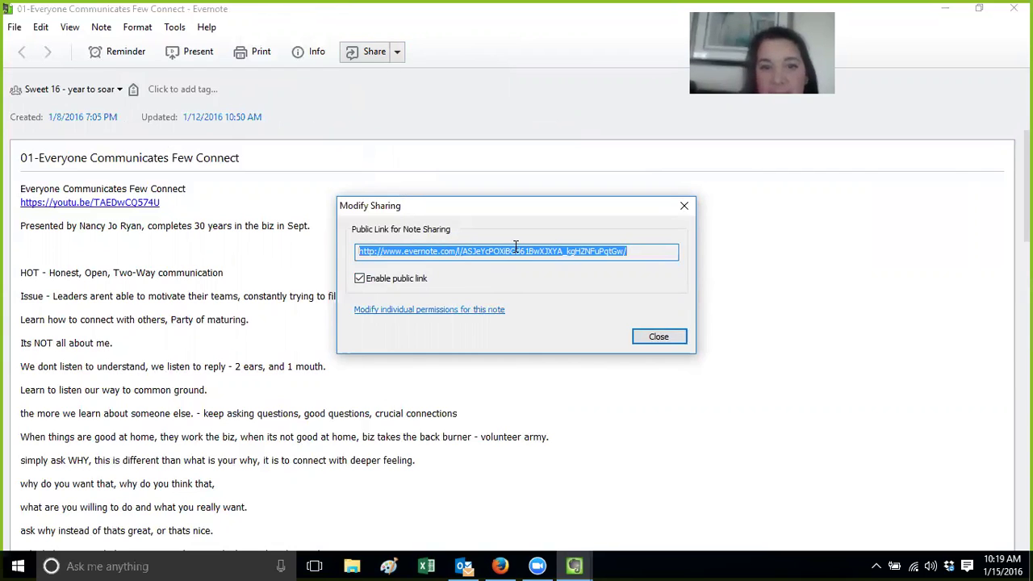
{"action": "left_click", "coordinate": [475, 313]}
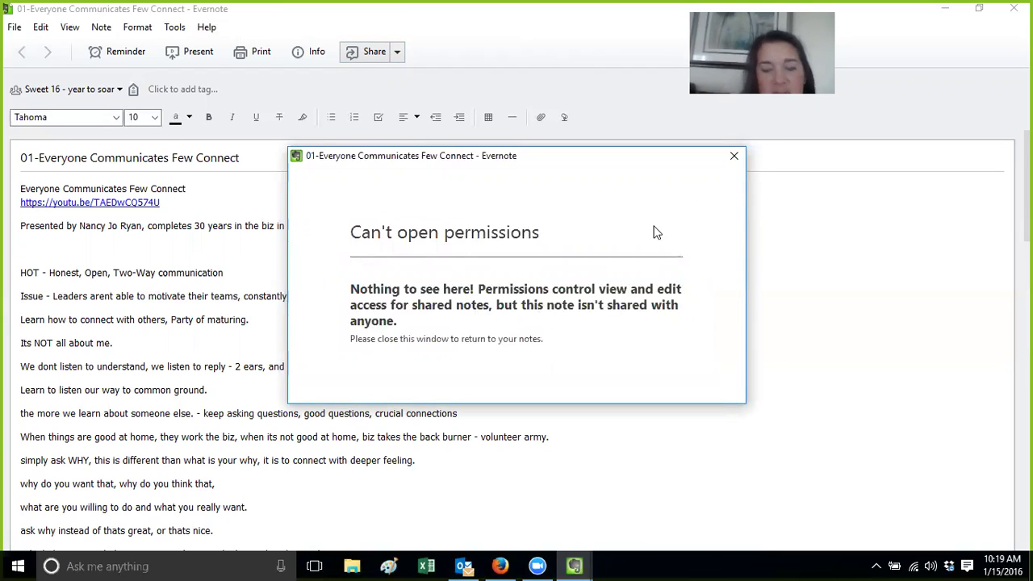
{"action": "left_click", "coordinate": [734, 157]}
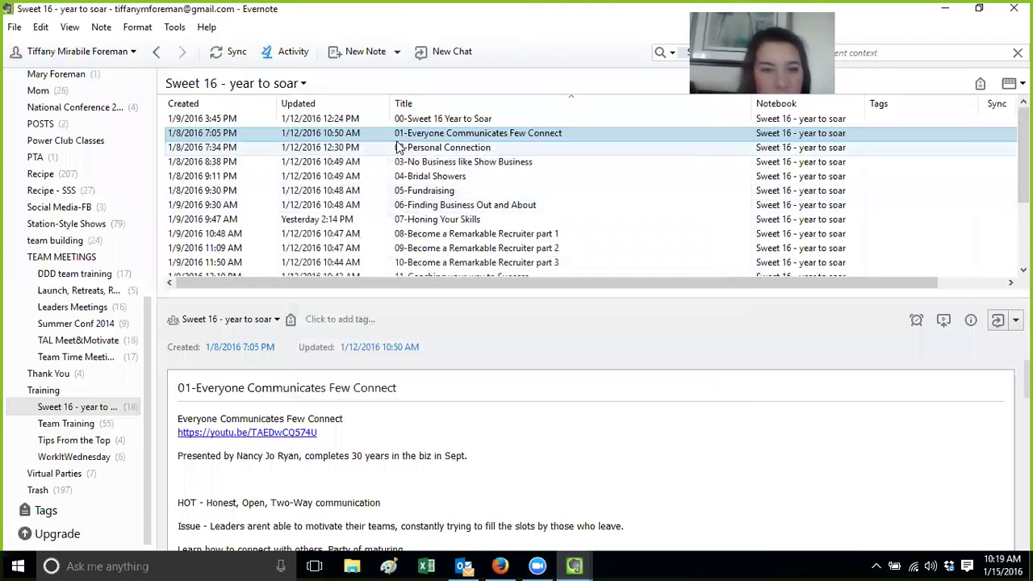
Open the Apple & Sugar Cookie Dessert note from the Recipe notebook in its own window
{"action": "left_click_drag", "start_coordinate": [145, 403], "coordinate": [108, 342]}
{"action": "left_click", "coordinate": [88, 347]}
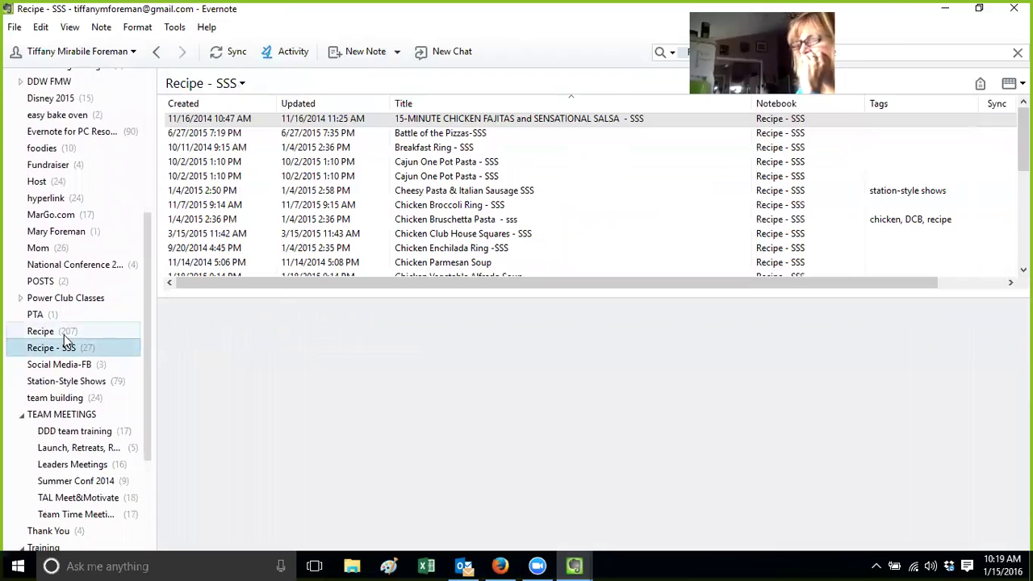
{"action": "left_click", "coordinate": [62, 332]}
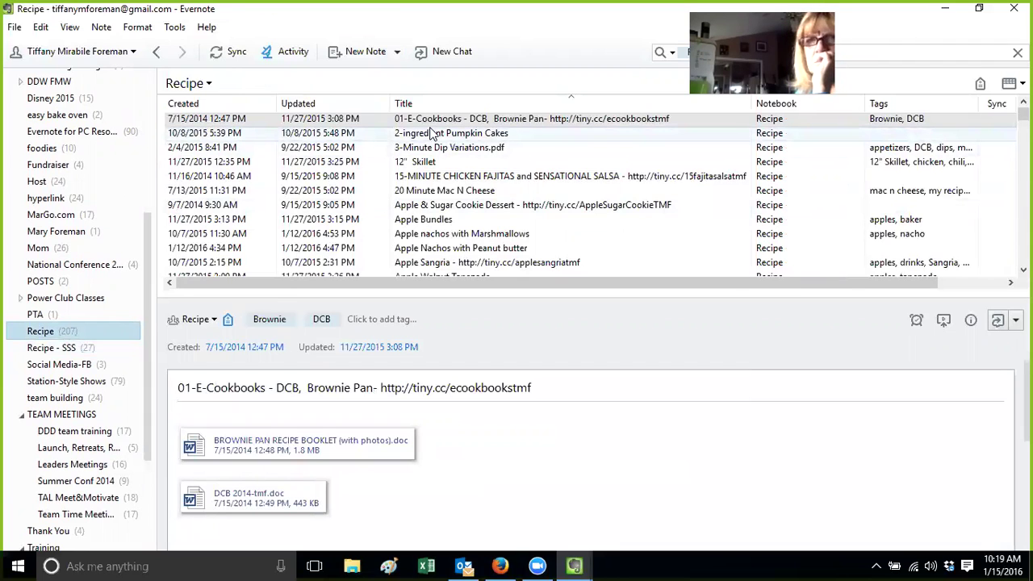
{"action": "left_click", "coordinate": [433, 209]}
{"action": "double_click", "coordinate": [433, 209]}
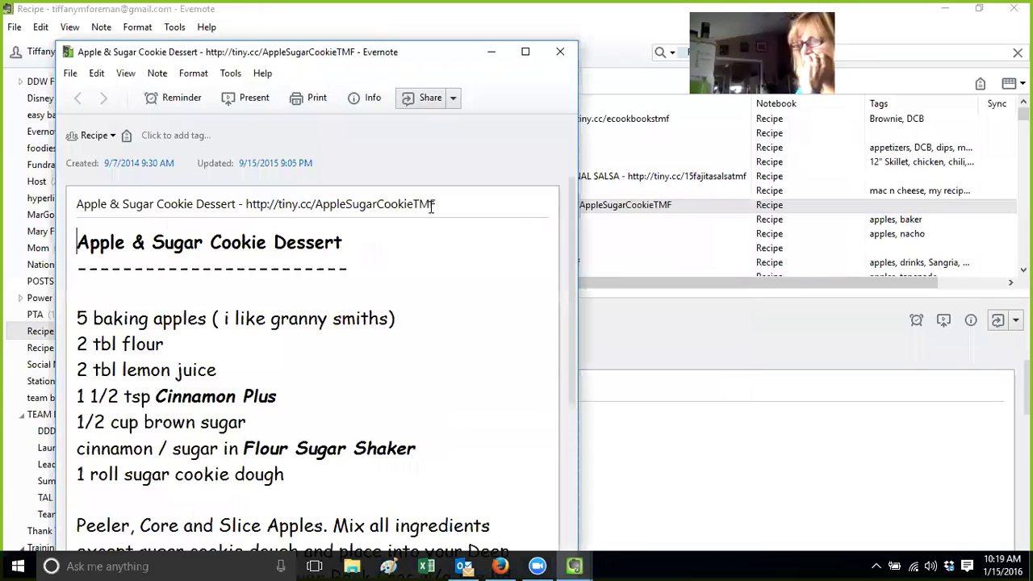
Check the recipe note's public link in Modify Sharing, then close the note window
{"action": "left_click", "coordinate": [450, 105]}
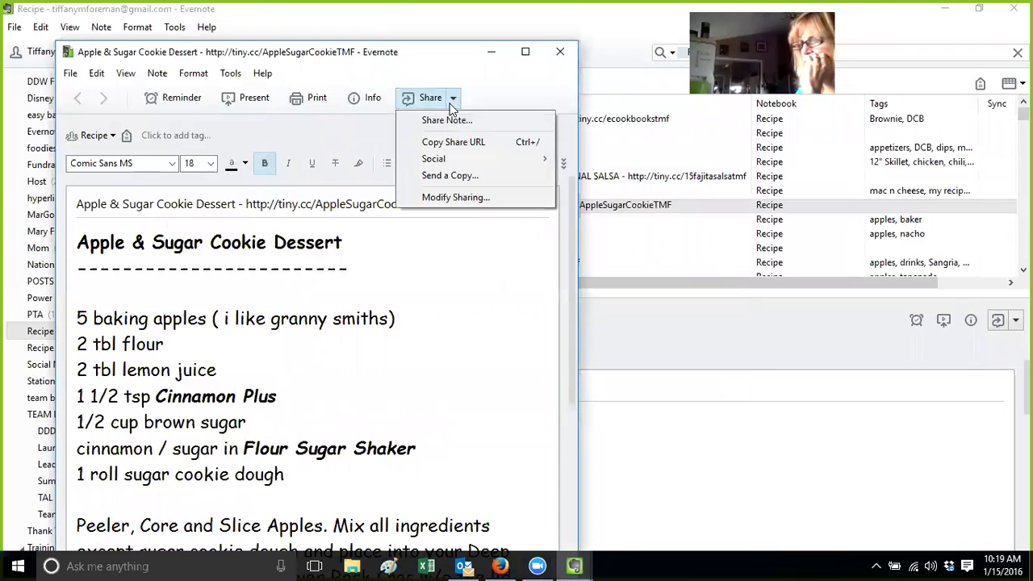
{"action": "mouse_move", "coordinate": [455, 161]}
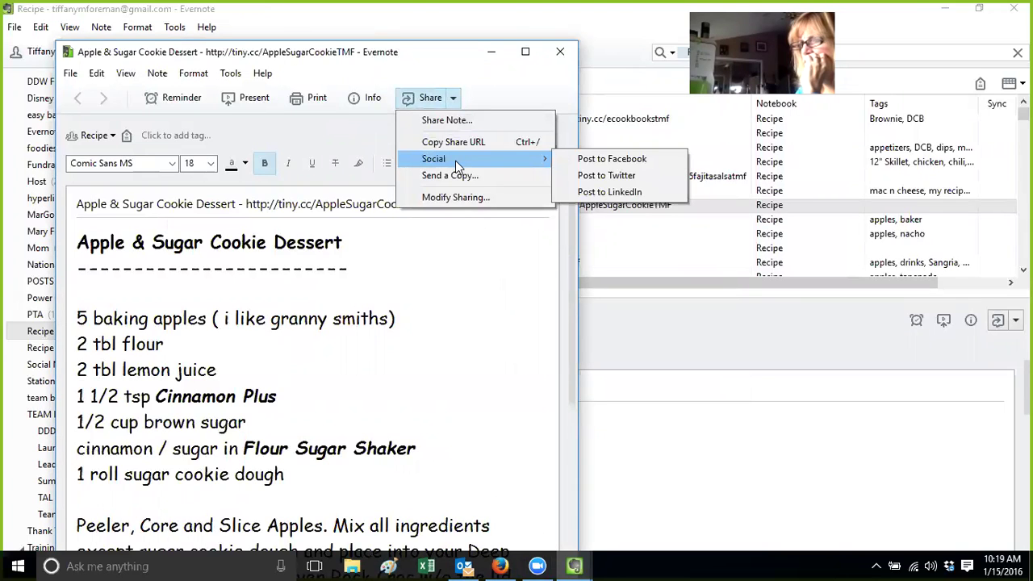
{"action": "left_click", "coordinate": [455, 197]}
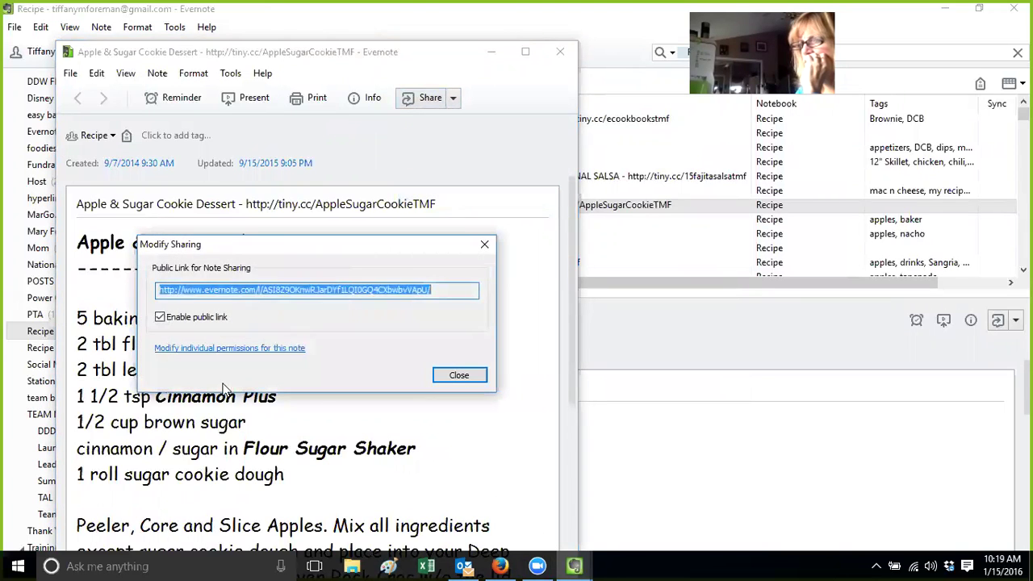
{"action": "left_click", "coordinate": [238, 348]}
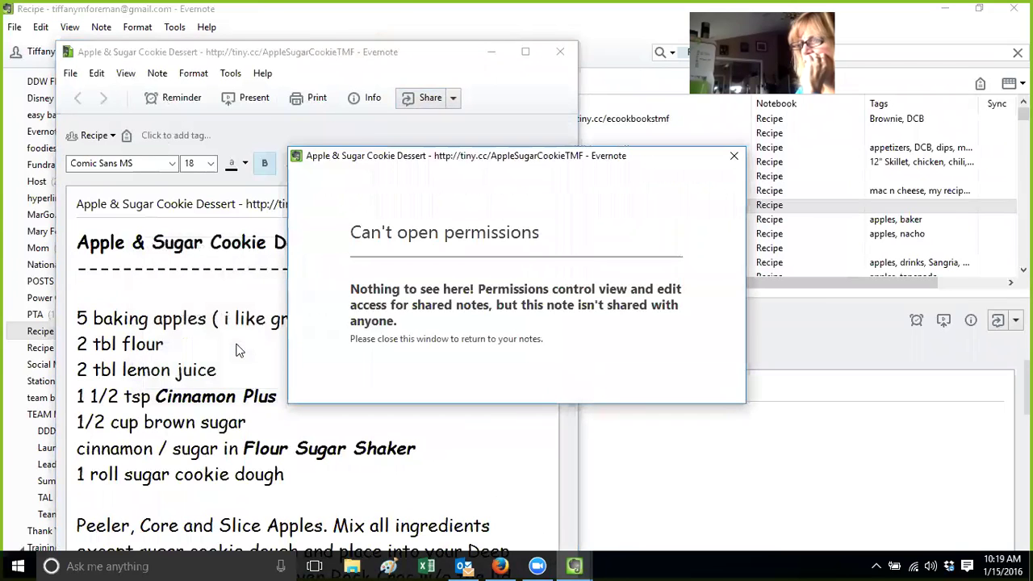
{"action": "left_click", "coordinate": [734, 155]}
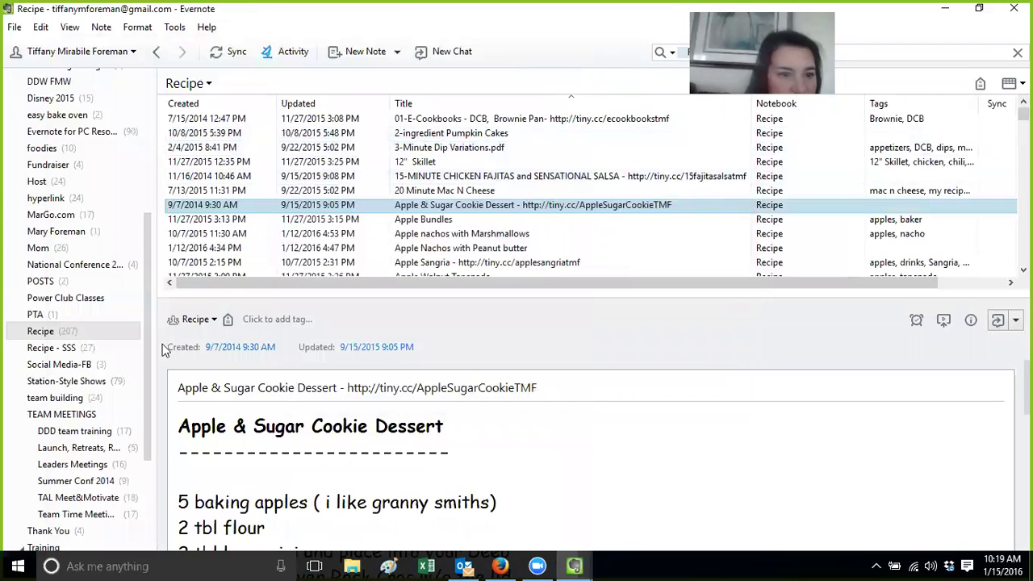
{"action": "scroll", "coordinate": [96, 306], "scroll_direction": "up", "scroll_amount": 5}
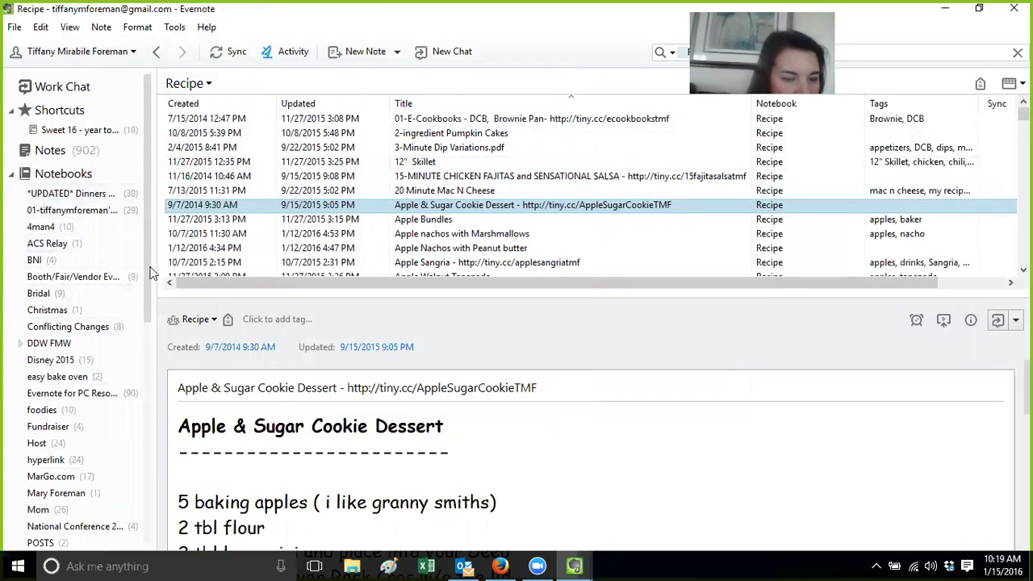
{"action": "scroll", "coordinate": [92, 315], "scroll_direction": "down", "scroll_amount": 3}
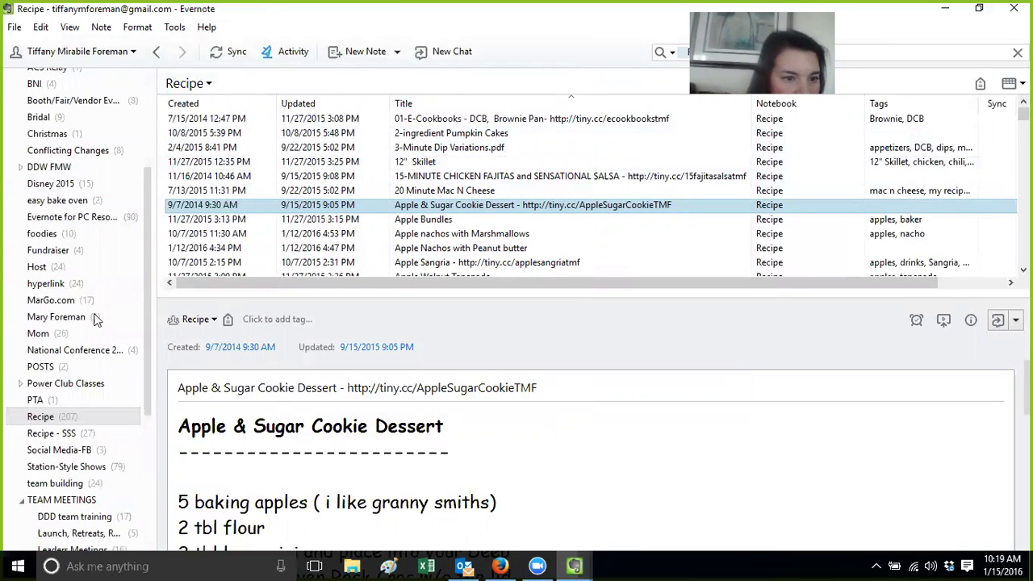
Give the Host notebook's second invitee Can view permission, save the change, and click Done
{"action": "left_click", "coordinate": [56, 273]}
{"action": "right_click", "coordinate": [58, 277]}
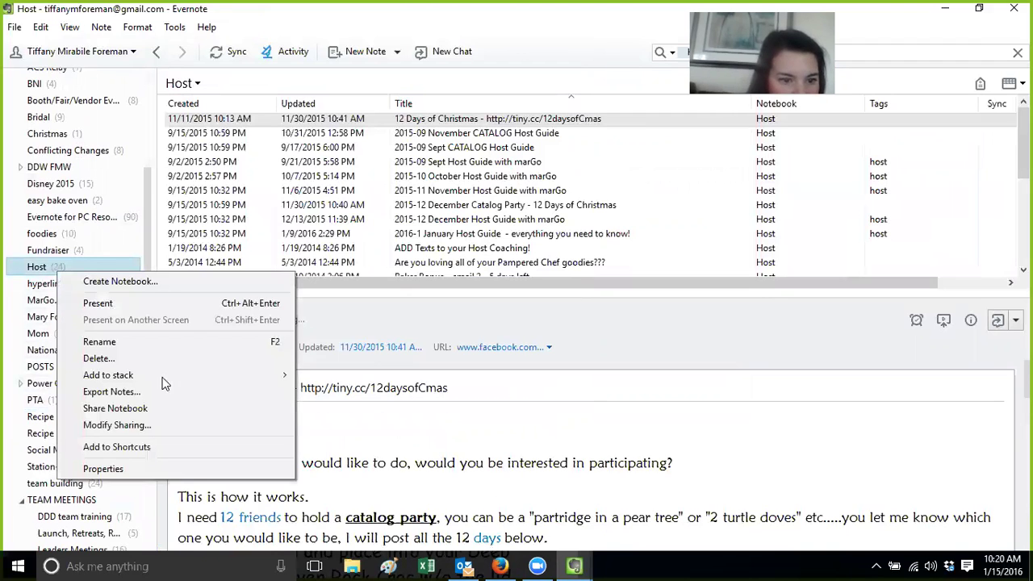
{"action": "left_click", "coordinate": [229, 426]}
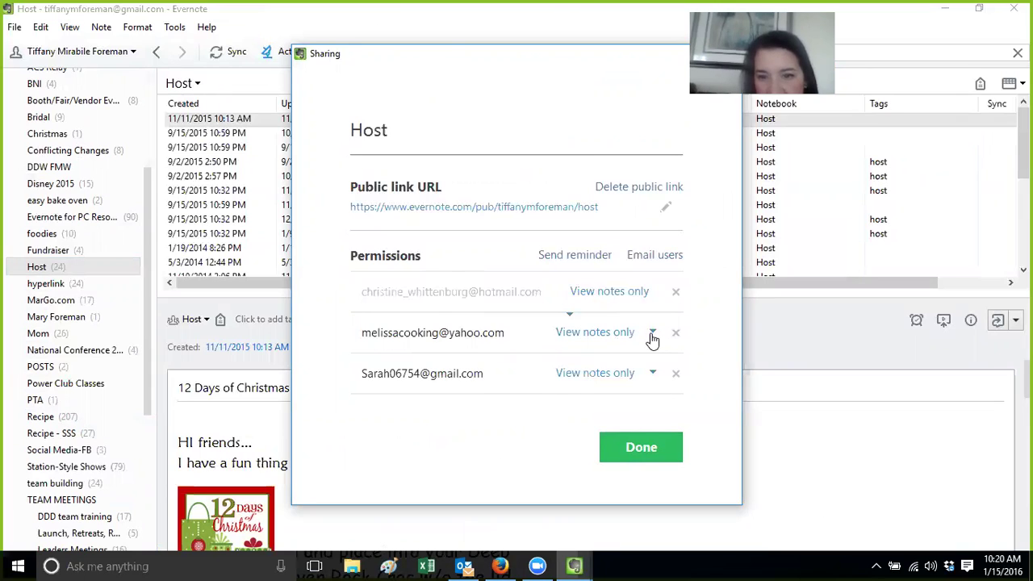
{"action": "left_click", "coordinate": [652, 334]}
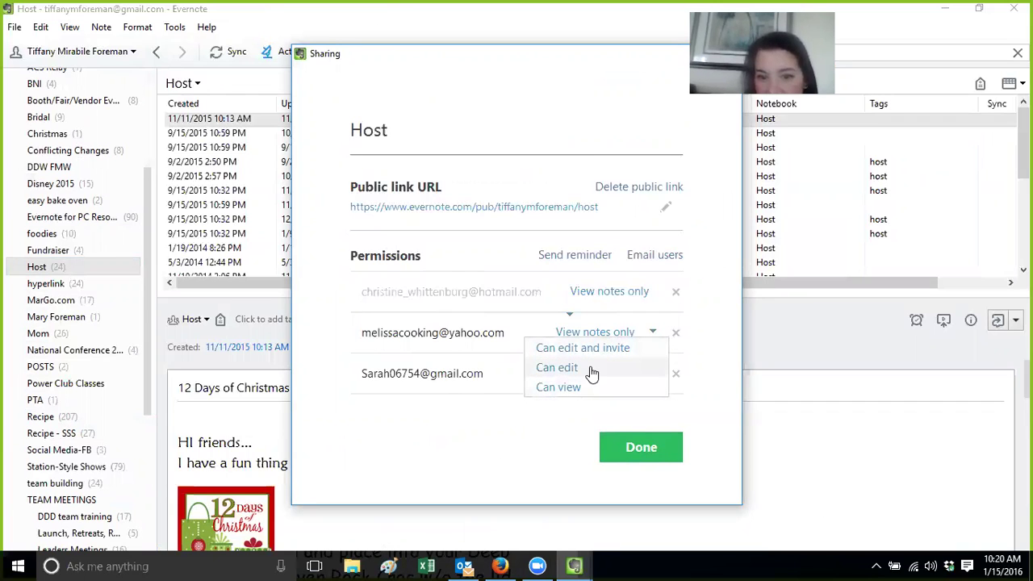
{"action": "left_click", "coordinate": [591, 388]}
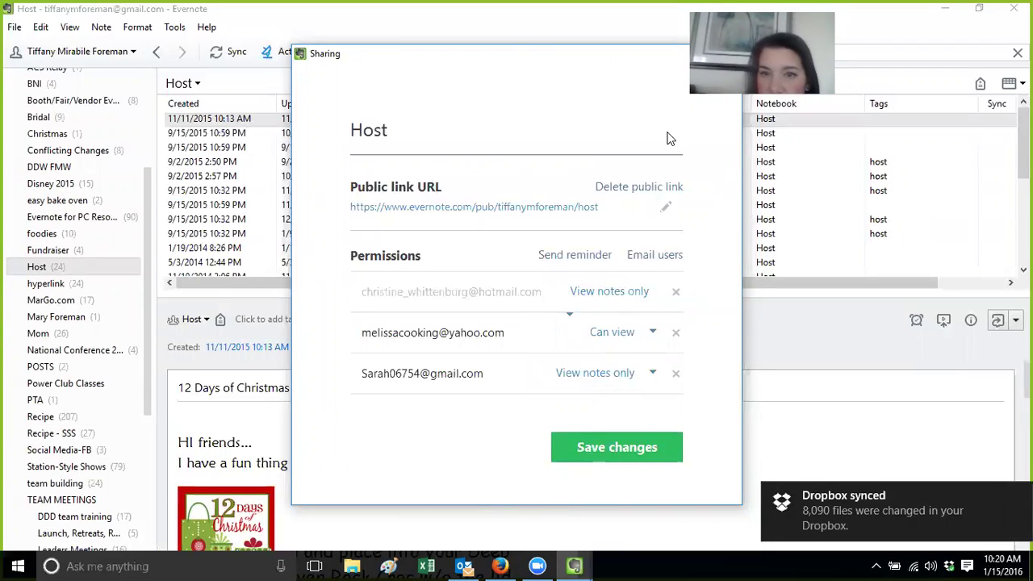
{"action": "left_click", "coordinate": [632, 459]}
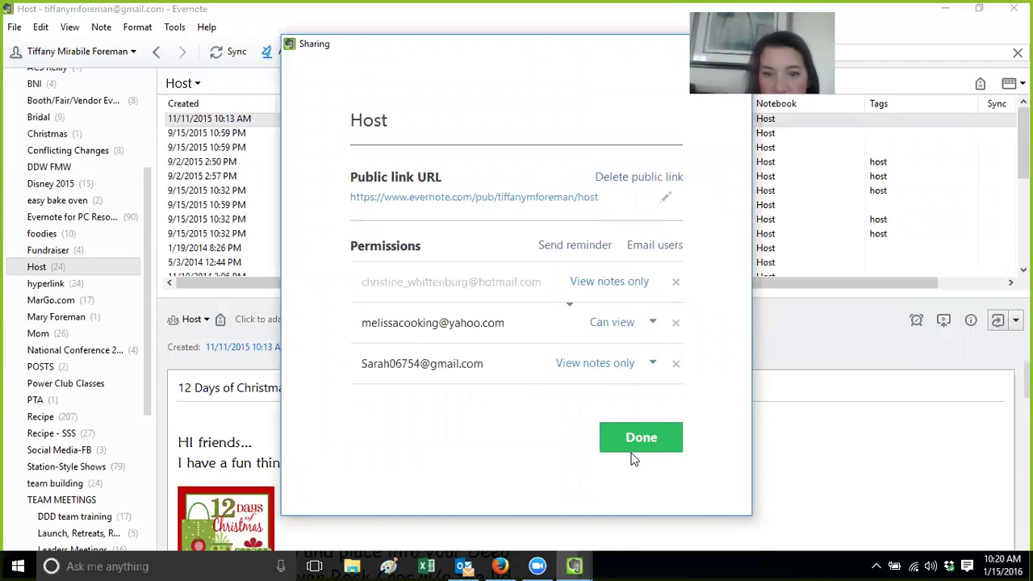
{"action": "left_click", "coordinate": [636, 438]}
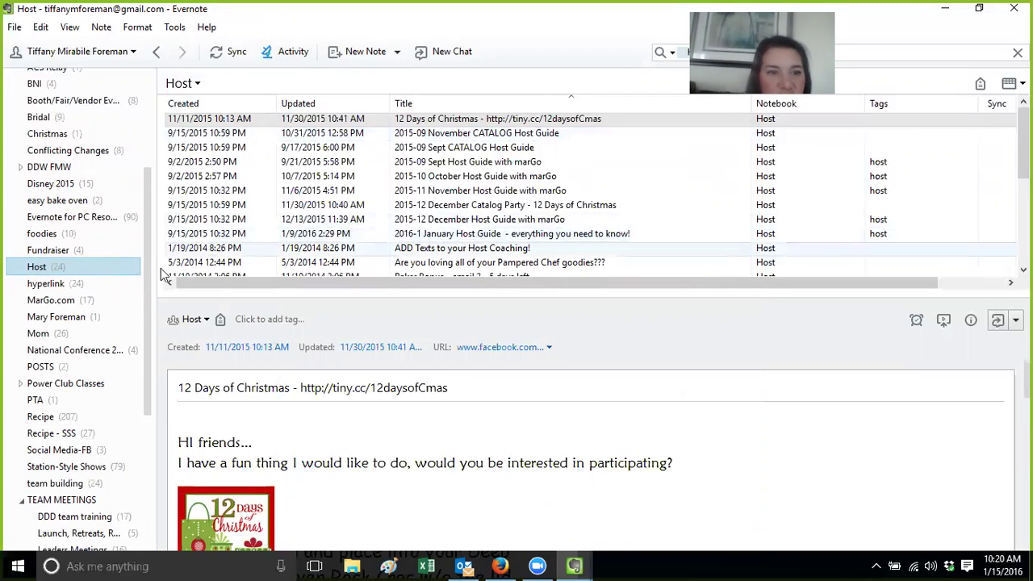
Show the notes in the owner's personal notebook
{"action": "scroll", "coordinate": [149, 339], "scroll_direction": "down", "scroll_amount": 5}
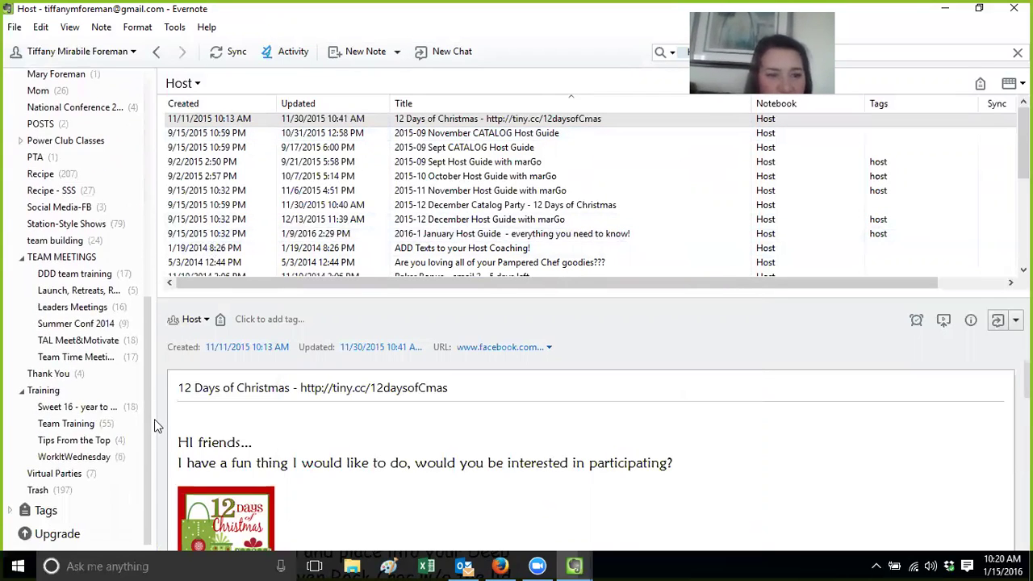
{"action": "scroll", "coordinate": [125, 268], "scroll_direction": "up", "scroll_amount": 10}
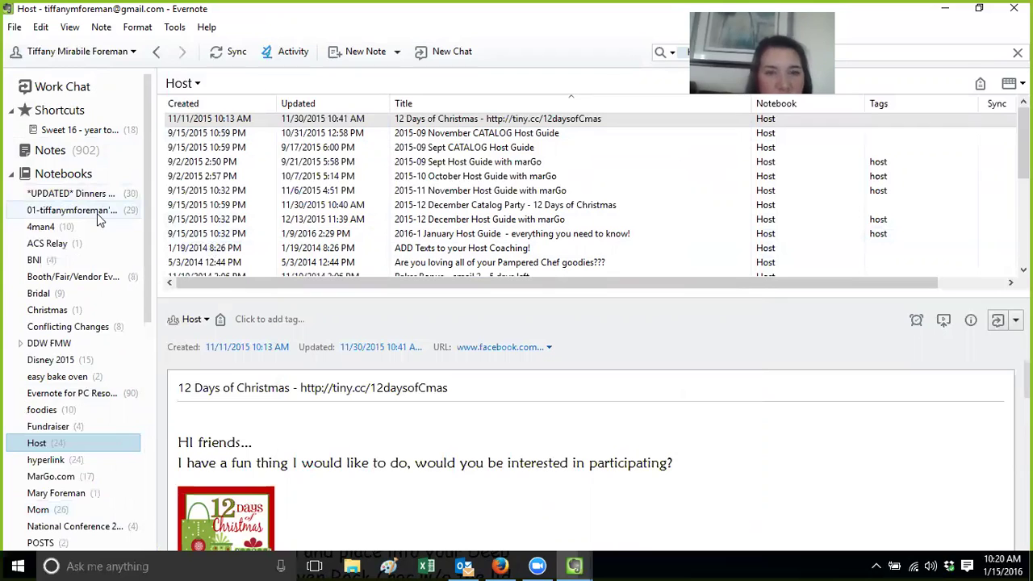
{"action": "left_click", "coordinate": [97, 213]}
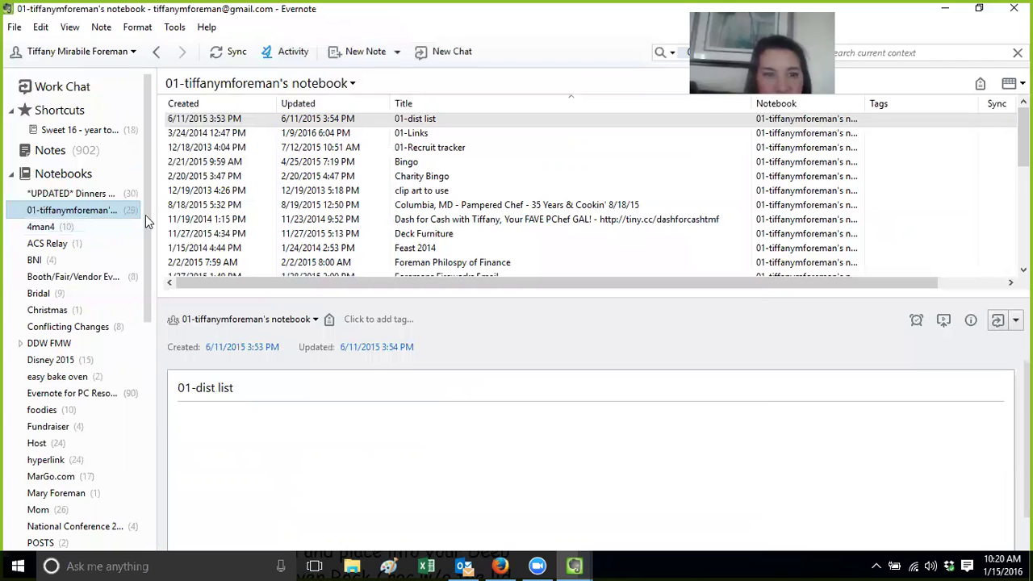
Open Sweet 16 - year to soar and its 02-Personal Connection note in a separate window
{"action": "left_click_drag", "start_coordinate": [146, 216], "coordinate": [151, 404]}
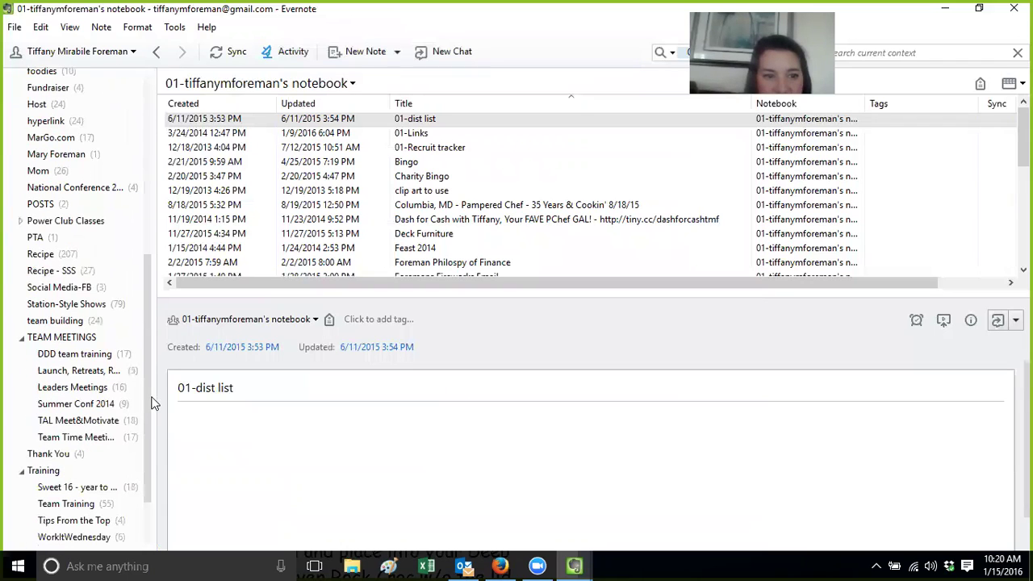
{"action": "left_click", "coordinate": [88, 488]}
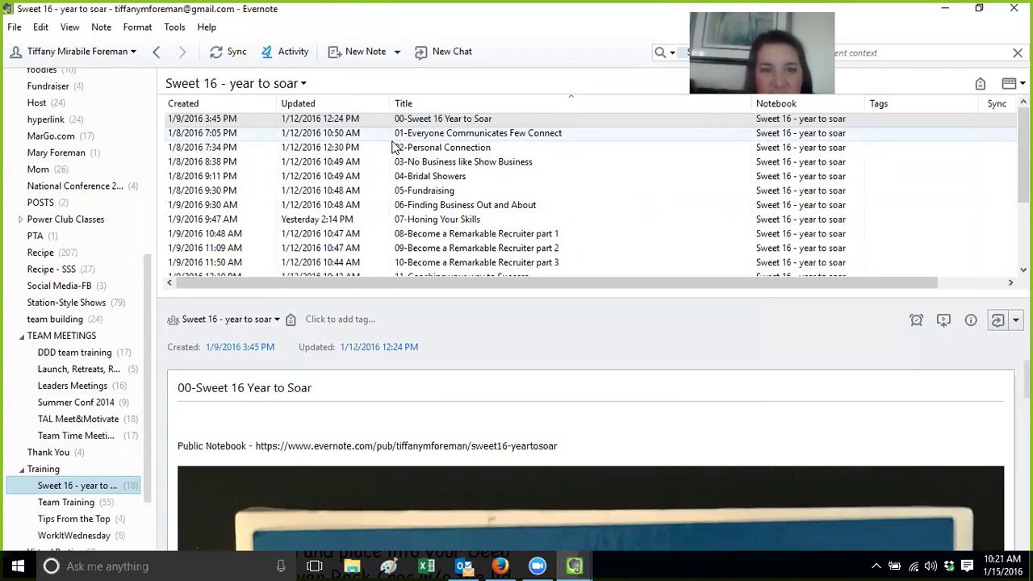
{"action": "double_click", "coordinate": [395, 147]}
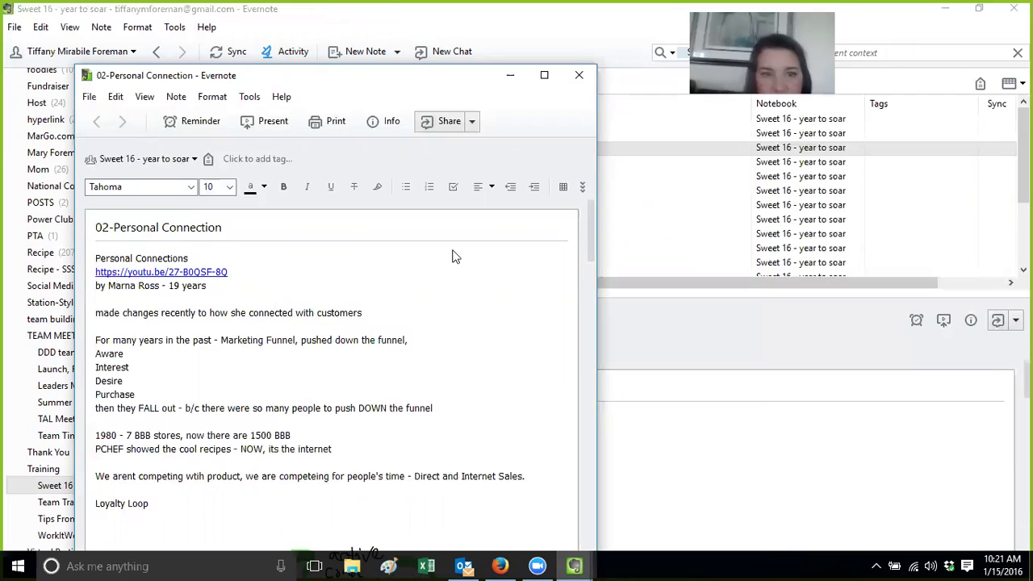
Close the separate 02-Personal Connection note window and sync the notes with the Evernote server
{"action": "left_click", "coordinate": [578, 75]}
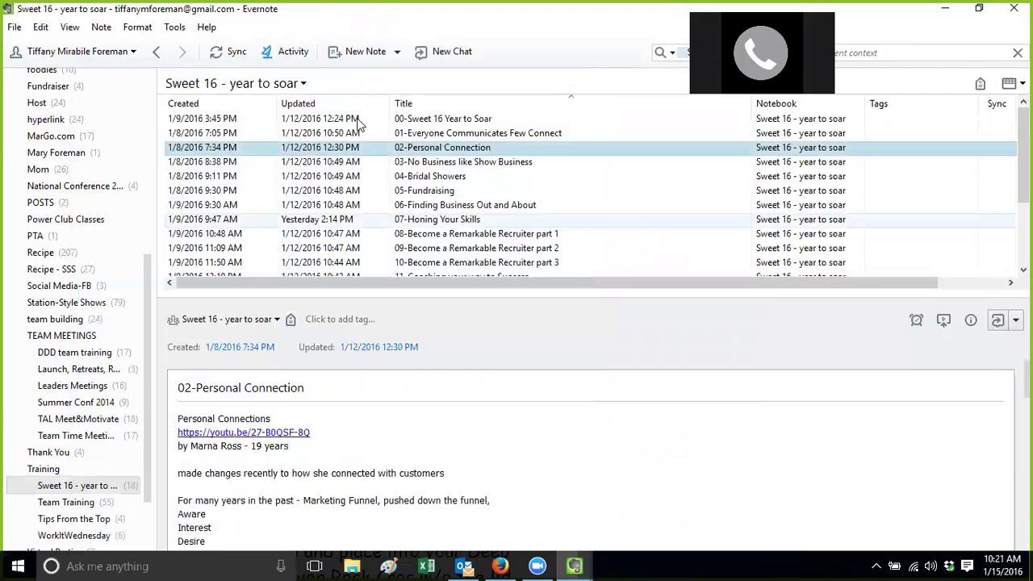
{"action": "left_click", "coordinate": [231, 56]}
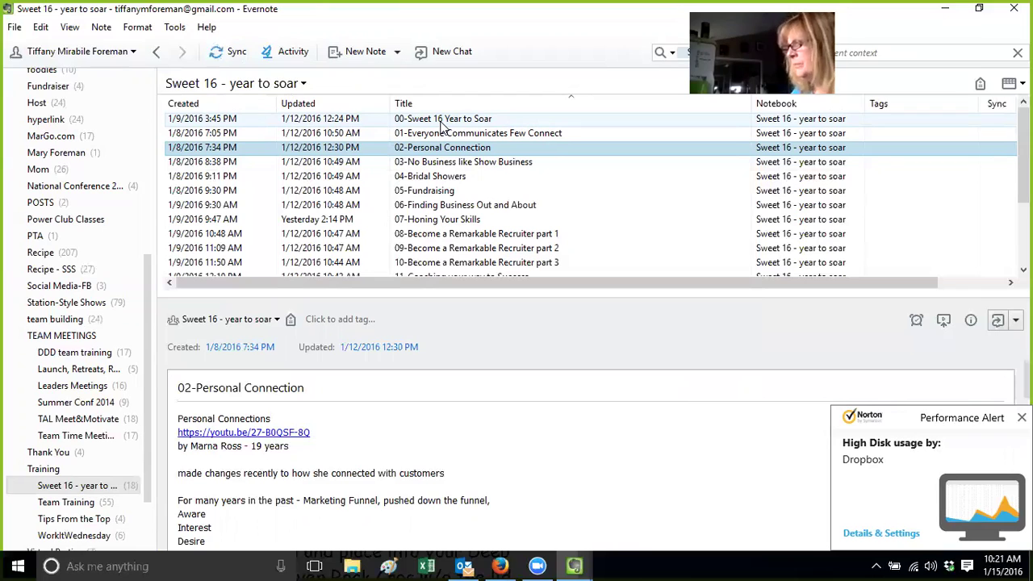
Preview the 00-Sweet 16 Year to Soar note and bring forward the browser showing the shared notebook
{"action": "left_click", "coordinate": [441, 123]}
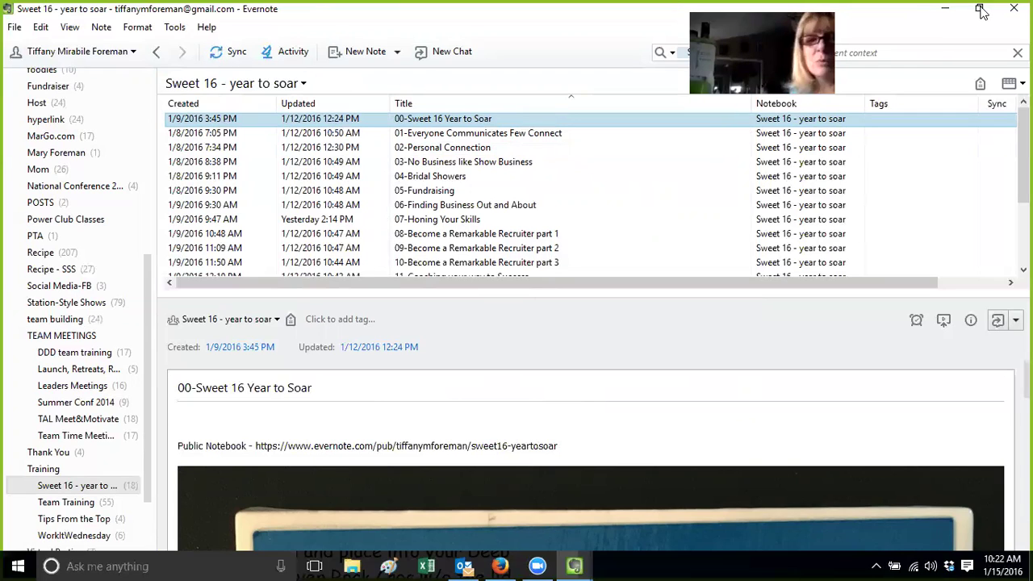
{"action": "left_click", "coordinate": [489, 563]}
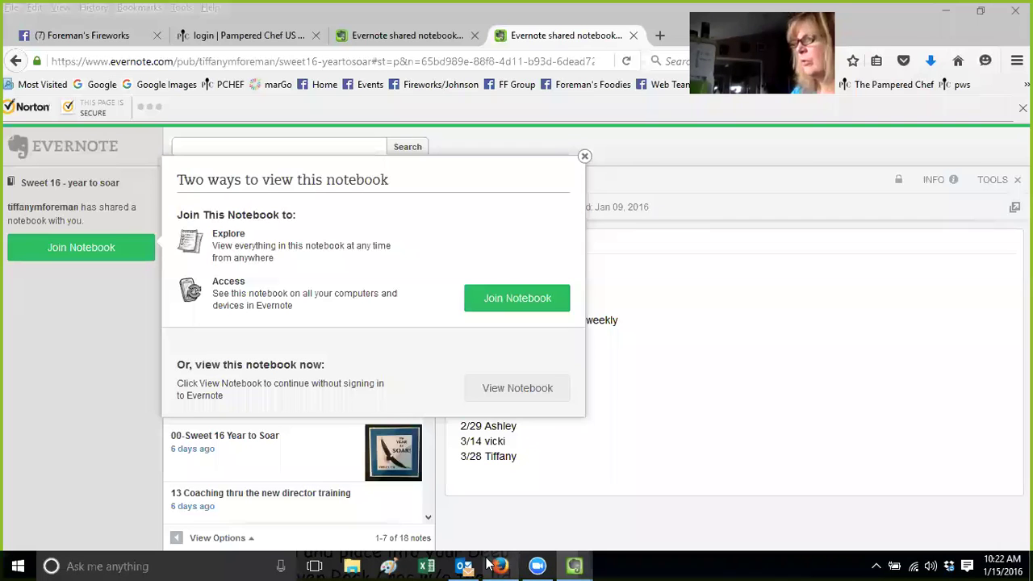
Dismiss the join prompt, load evernote in Firefox, and go to the Evernote web sign-in
{"action": "left_click", "coordinate": [585, 158]}
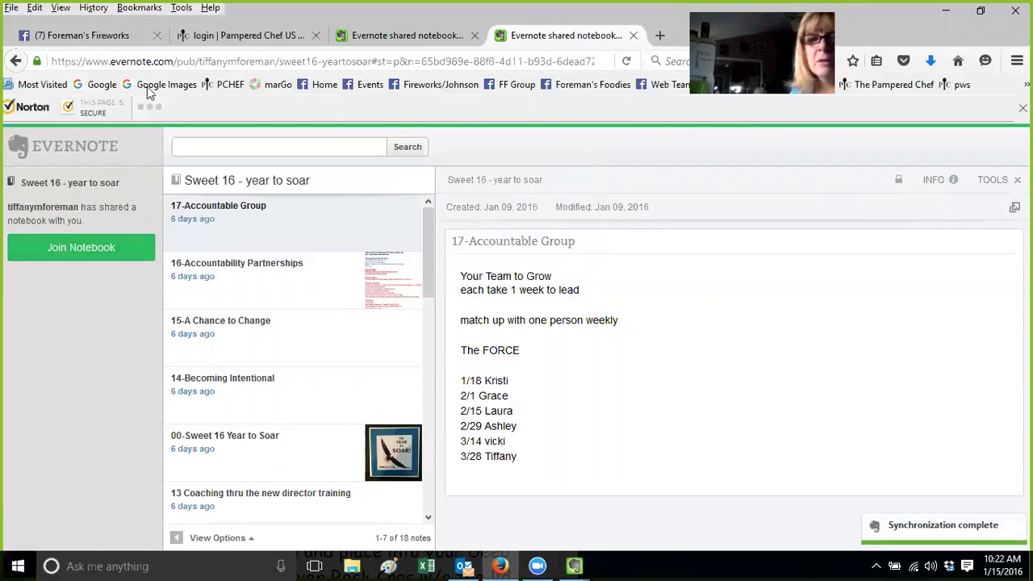
{"action": "left_click", "coordinate": [216, 59]}
{"action": "type", "text": "ev"}
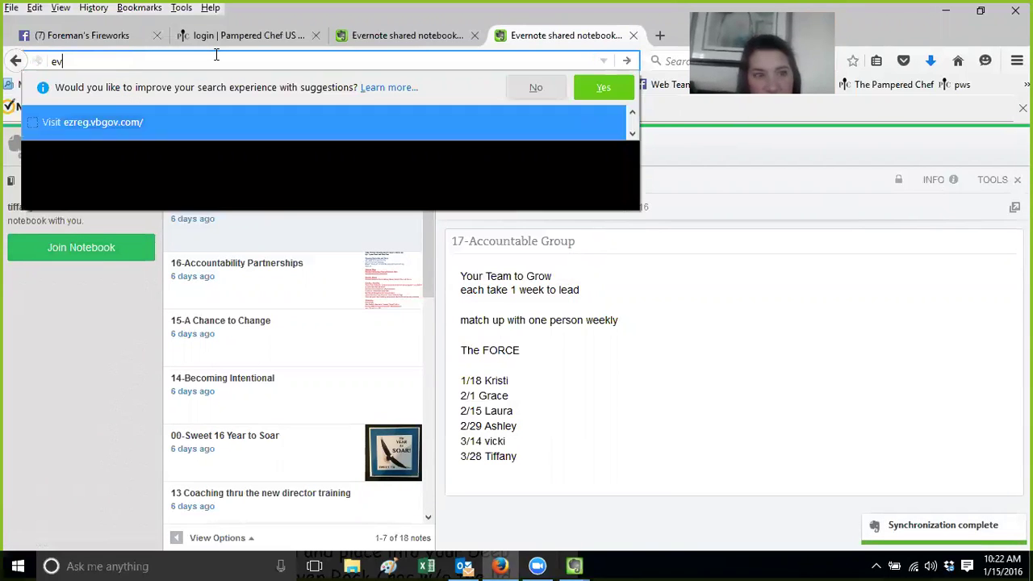
{"action": "type", "text": "enot"}
{"action": "key", "text": "BackSpace"}
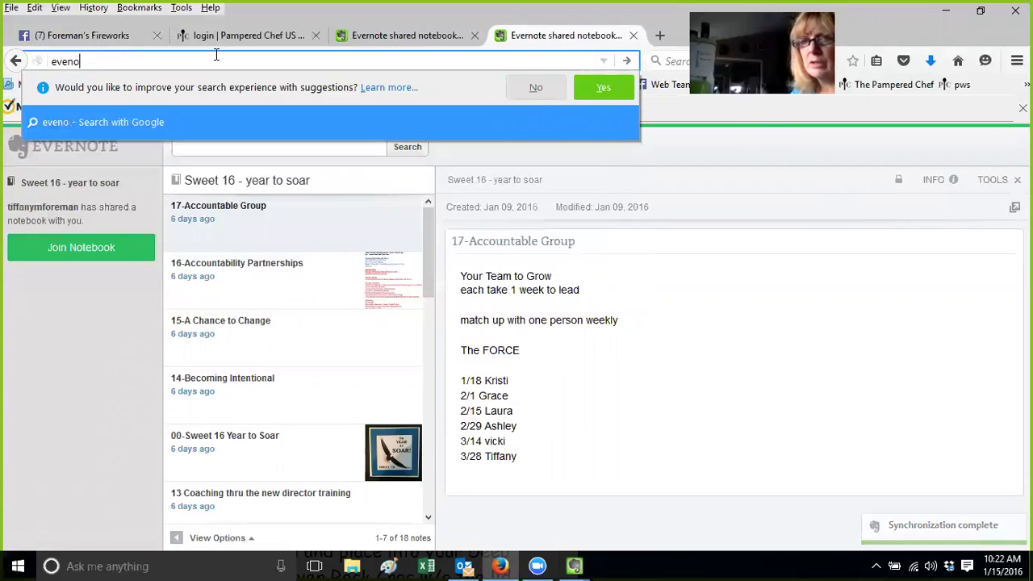
{"action": "key", "text": "BackSpace"}
{"action": "key", "text": "BackSpace"}
{"action": "type", "text": "rnote"}
{"action": "key", "text": "Return"}
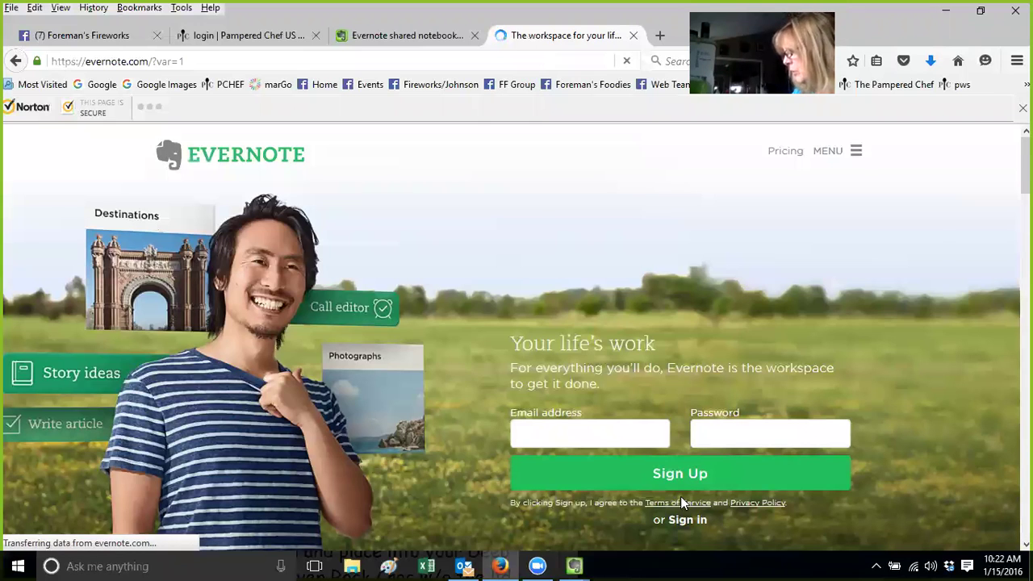
{"action": "left_click", "coordinate": [682, 520]}
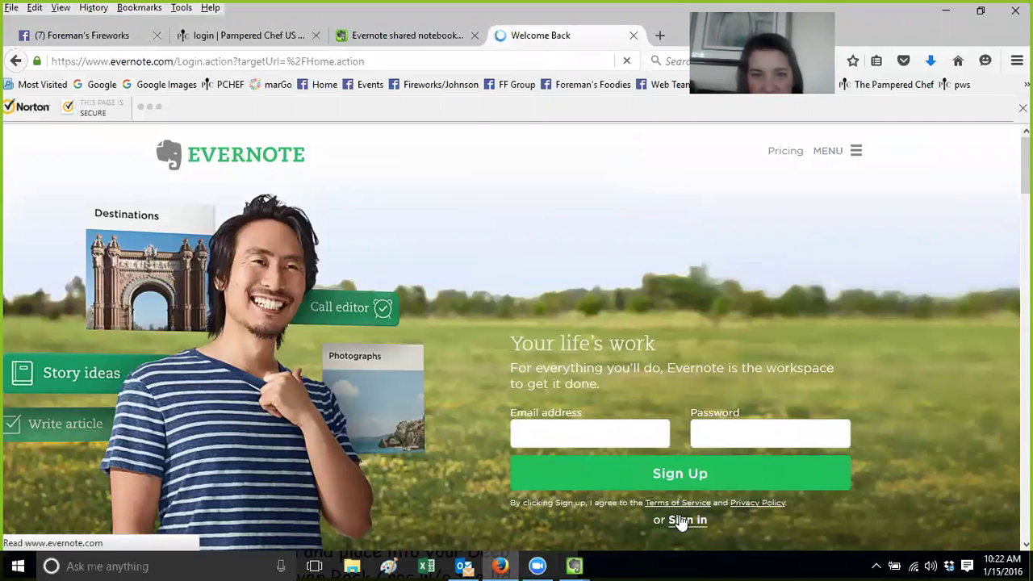
{"action": "left_click", "coordinate": [485, 508]}
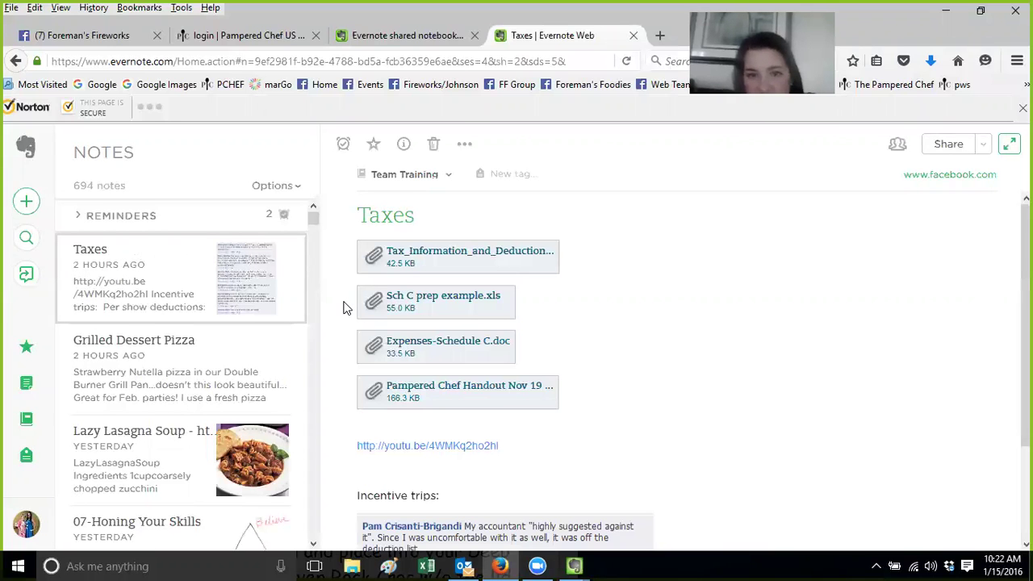
Open the Notebooks list in Evernote Web, then return to the desktop Sweet 16 - year to soar window
{"action": "mouse_move", "coordinate": [314, 218]}
{"action": "left_mouse_down"}
{"action": "mouse_move", "coordinate": [314, 236]}
{"action": "mouse_move", "coordinate": [315, 212]}
{"action": "left_mouse_up"}
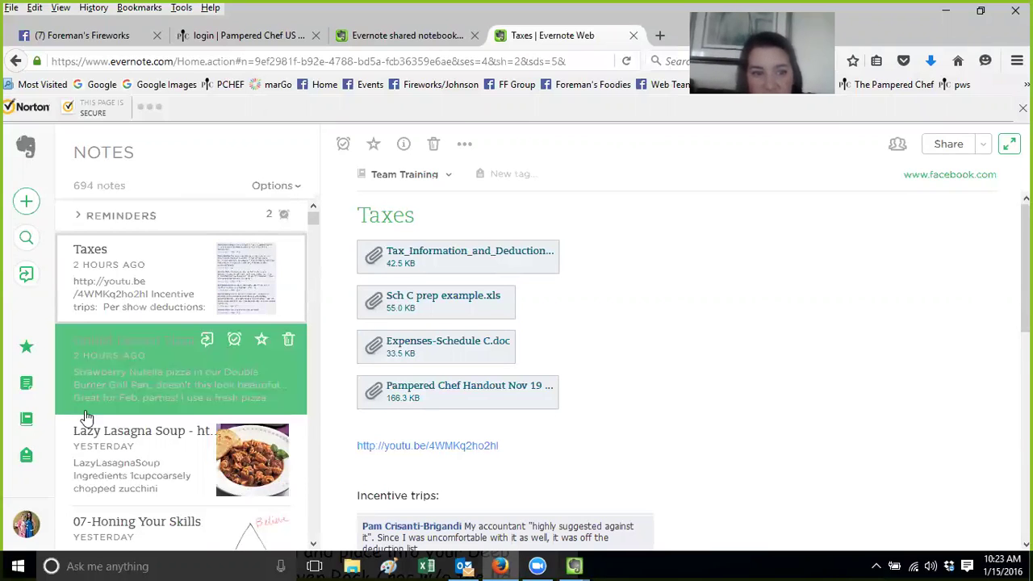
{"action": "left_click", "coordinate": [25, 419]}
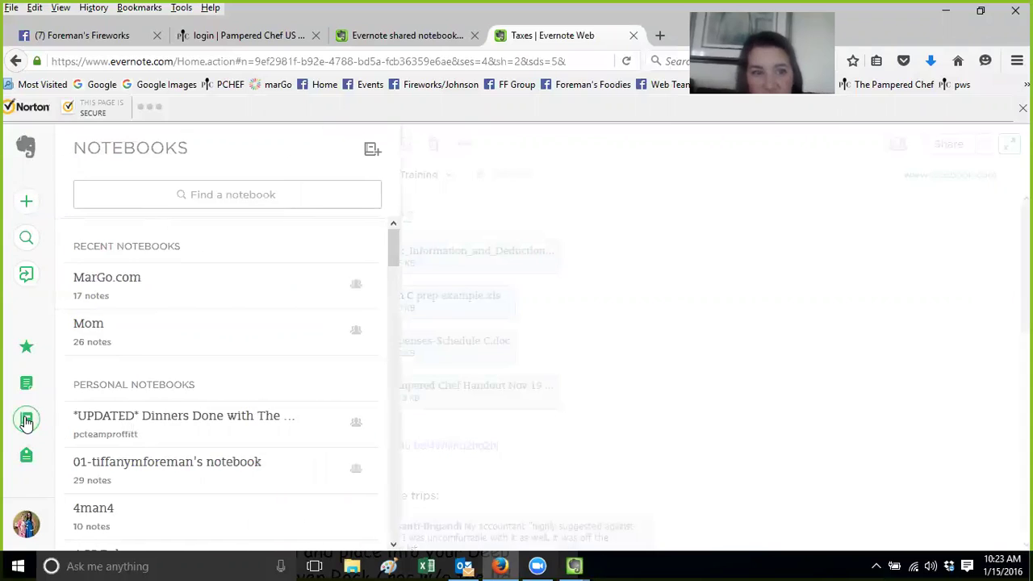
{"action": "left_click_drag", "start_coordinate": [392, 266], "coordinate": [409, 230]}
{"action": "left_click", "coordinate": [577, 565]}
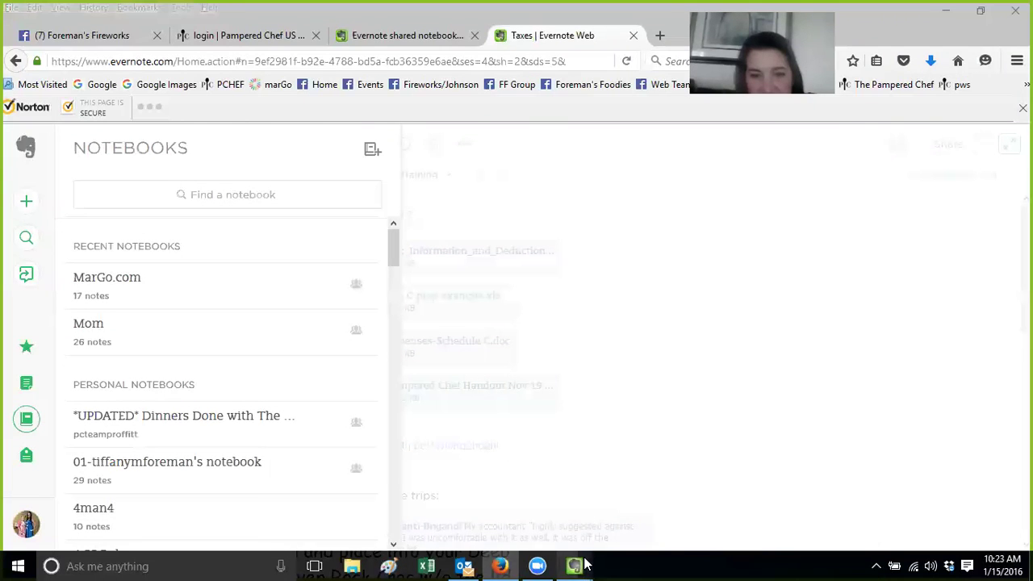
{"action": "left_click", "coordinate": [334, 528]}
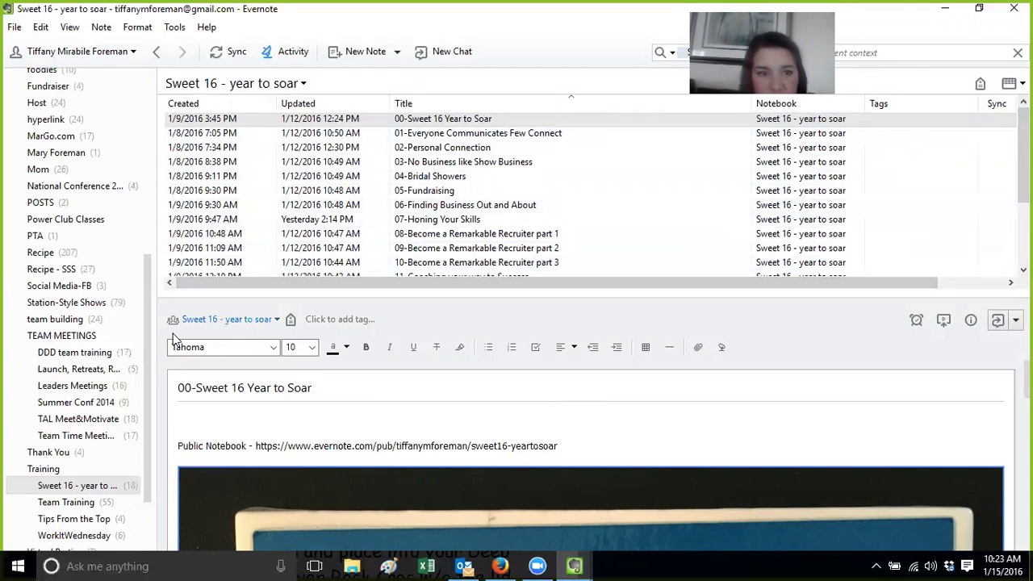
Close the Apple & Sugar Cookie Dessert and 01-Everyone windows and bring up 12- Tech Time Training
{"action": "mouse_move", "coordinate": [582, 565]}
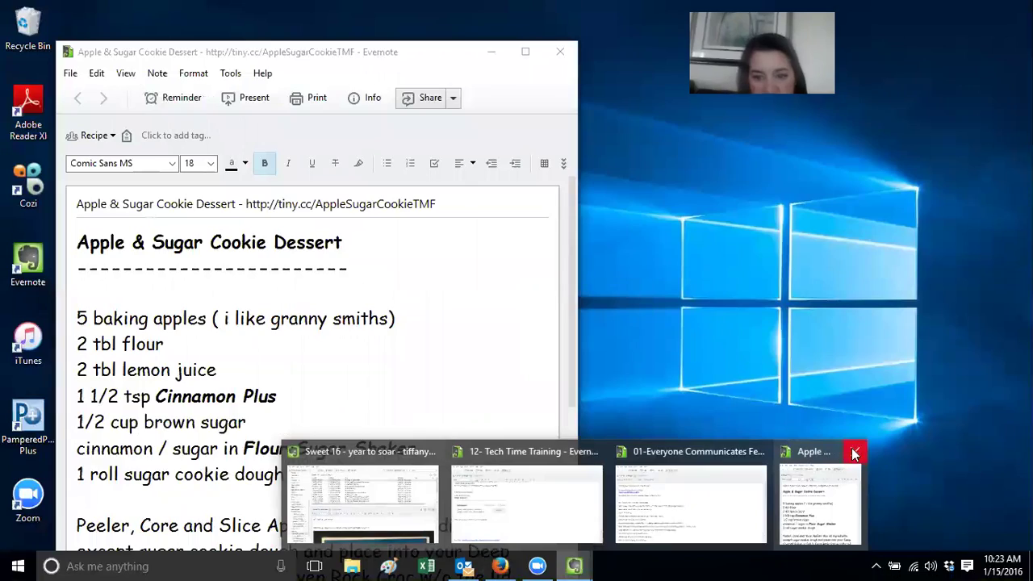
{"action": "left_click", "coordinate": [852, 453]}
{"action": "left_click", "coordinate": [807, 456]}
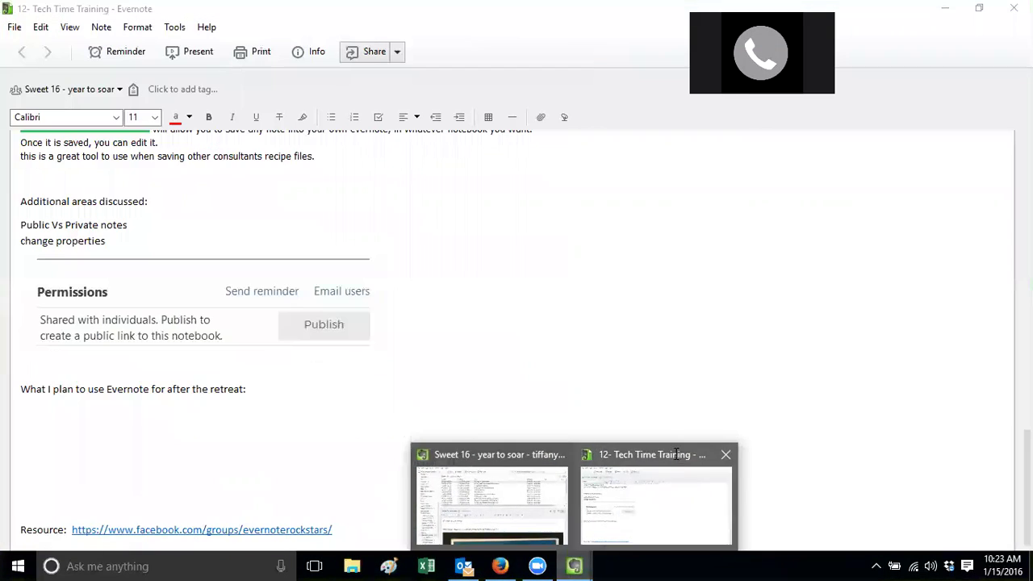
{"action": "left_click", "coordinate": [676, 453]}
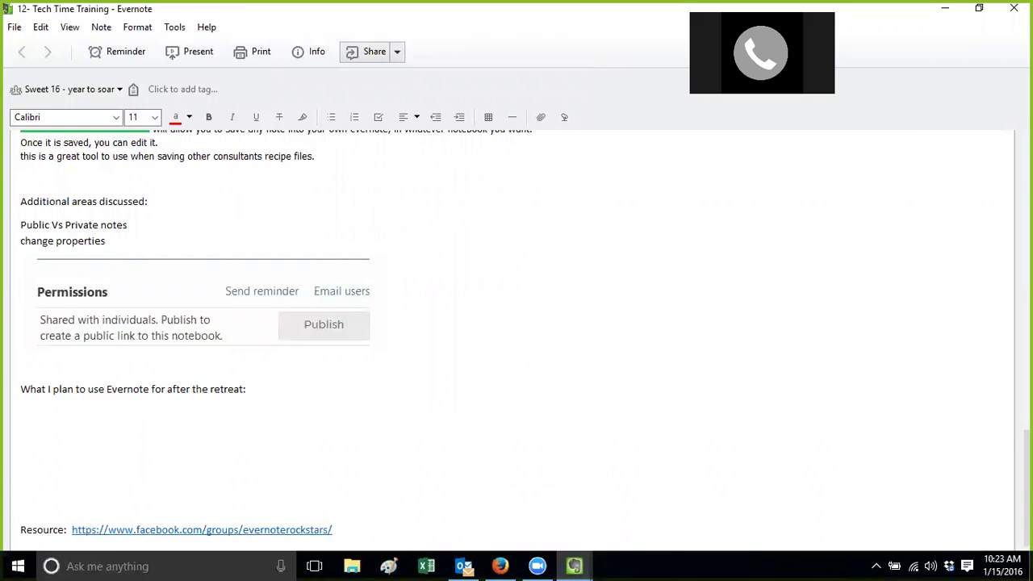
{"action": "scroll", "coordinate": [624, 287], "scroll_direction": "up", "scroll_amount": 12}
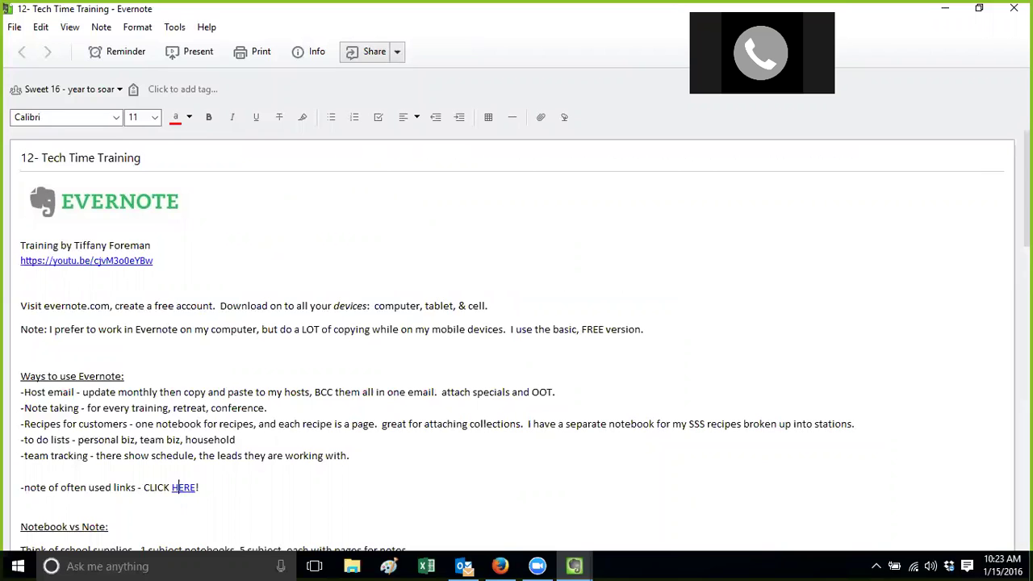
{"action": "scroll", "coordinate": [40, 173], "scroll_direction": "down", "scroll_amount": 3}
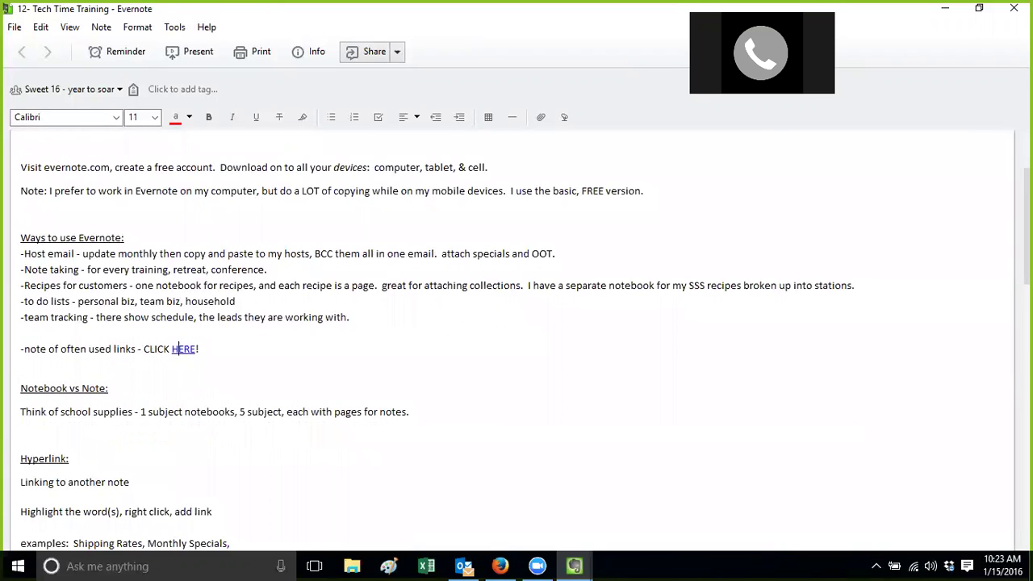
{"action": "scroll", "coordinate": [517, 339], "scroll_direction": "down", "scroll_amount": 2}
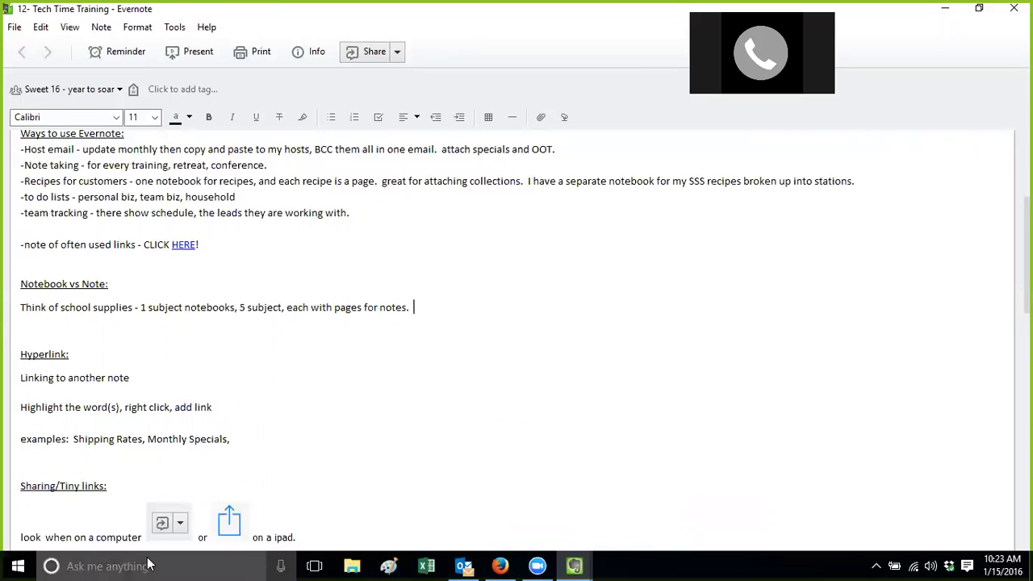
Open the recent Evernote training document in Word and select the whole handout
{"action": "left_click", "coordinate": [17, 566]}
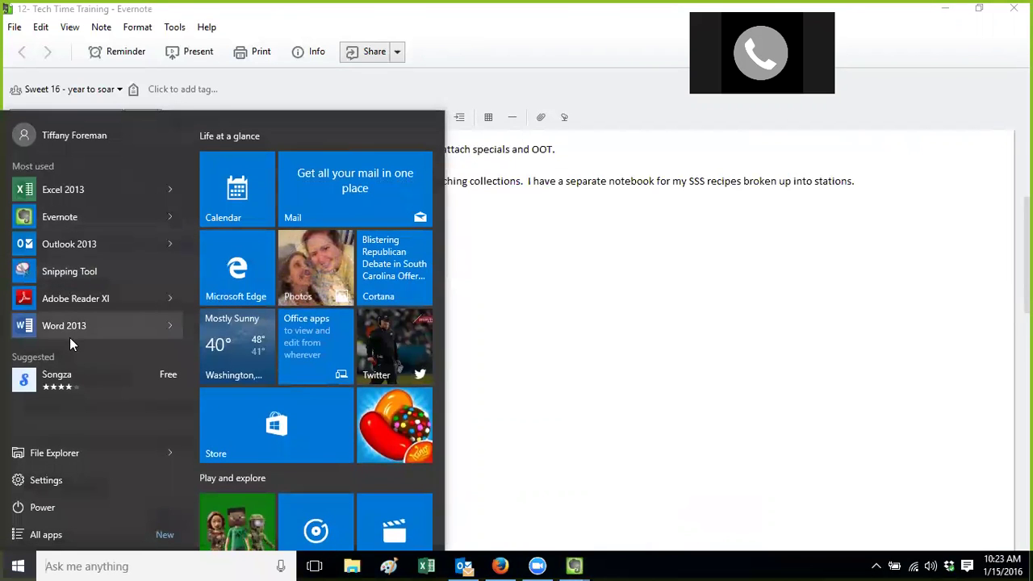
{"action": "key", "text": "Escape"}
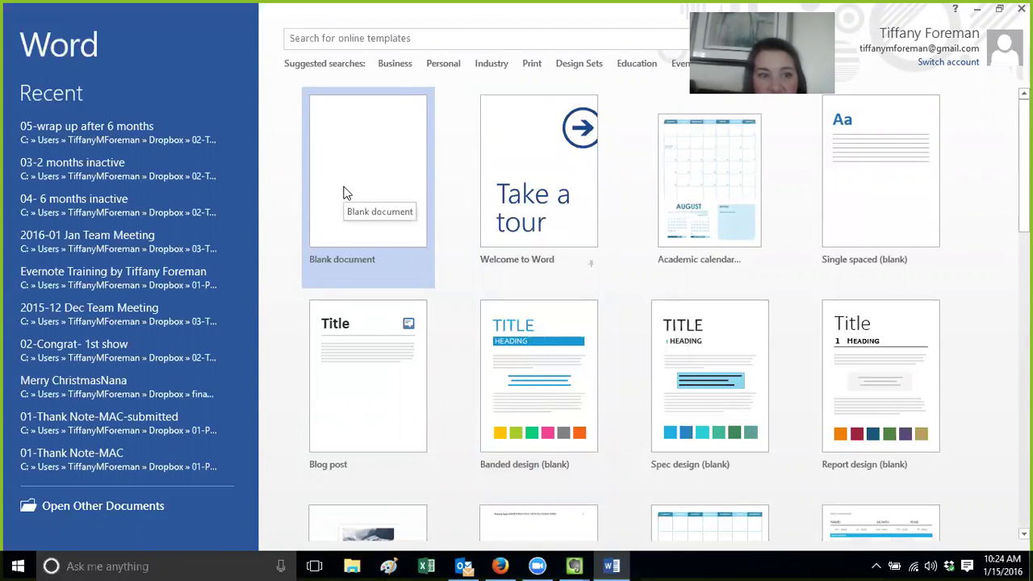
{"action": "left_click", "coordinate": [168, 271]}
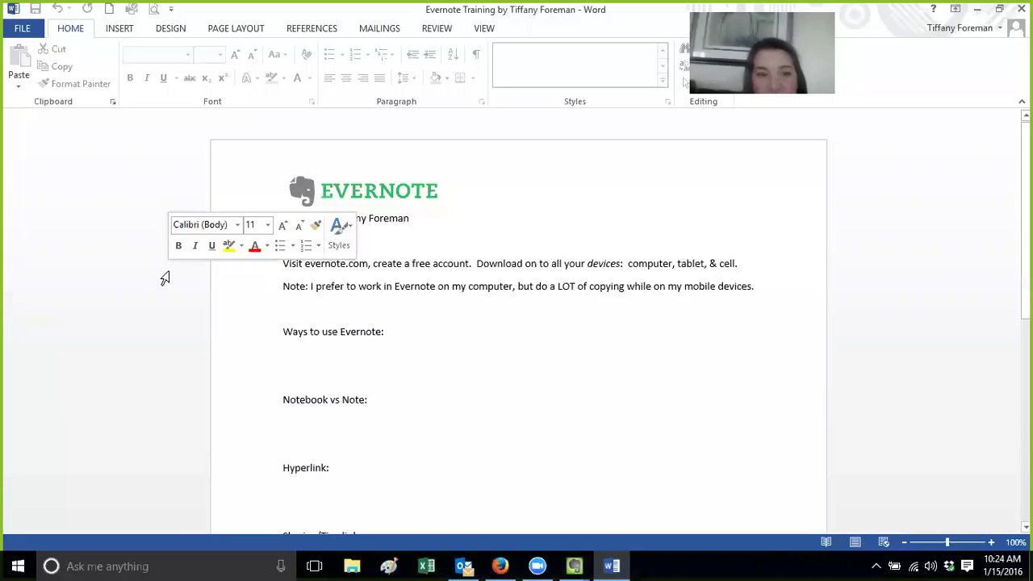
{"action": "left_click", "coordinate": [164, 270]}
{"action": "left_click", "coordinate": [543, 352]}
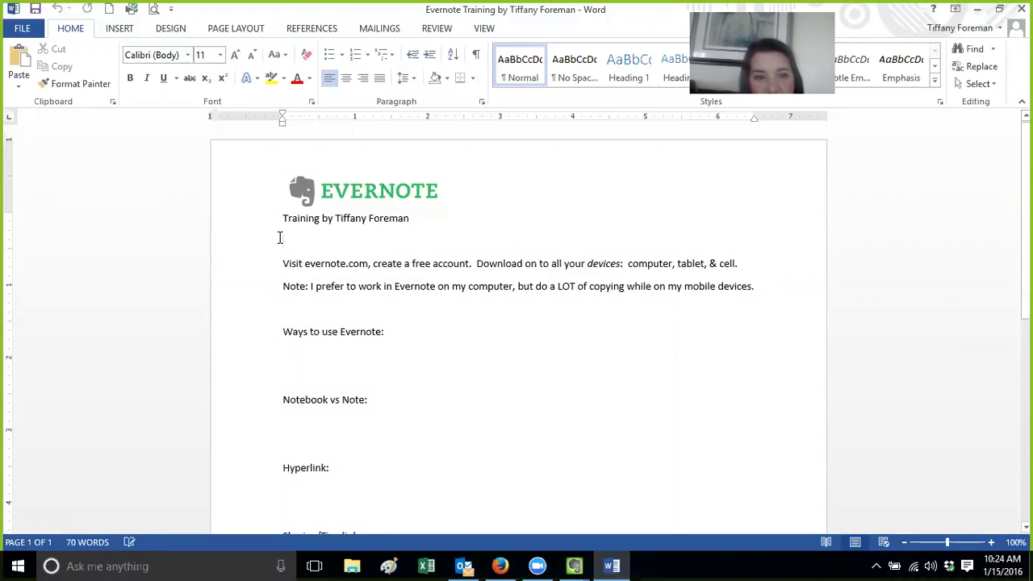
{"action": "key", "text": "ctrl+a"}
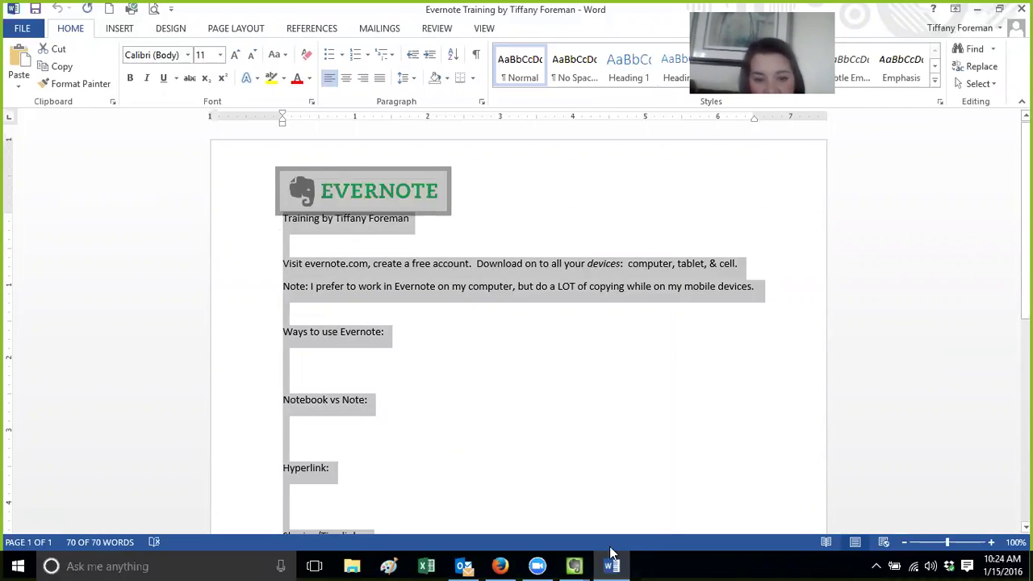
Switch to the Sweet 16 - year to soar notebook and create a new empty note
{"action": "left_click", "coordinate": [574, 565]}
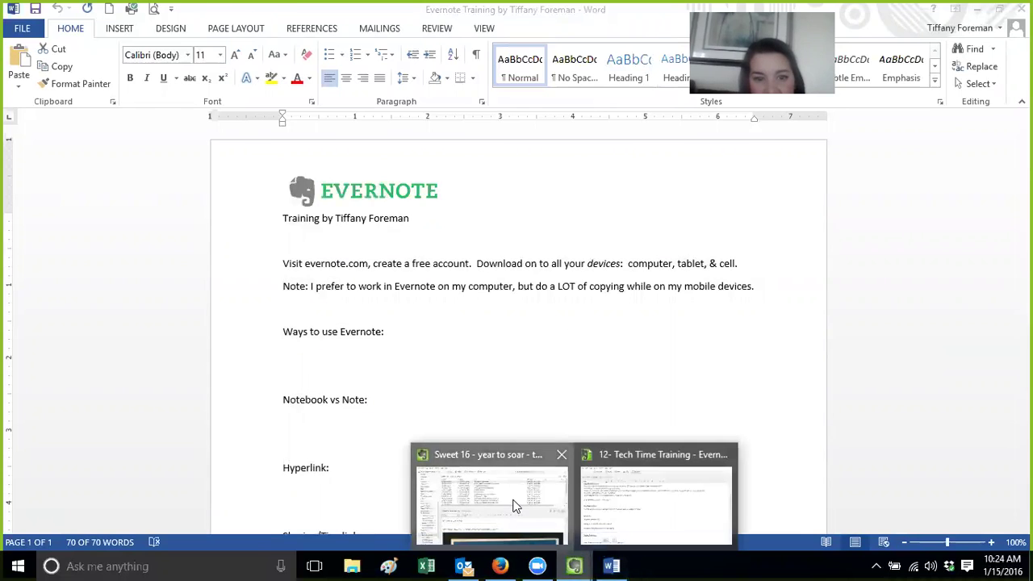
{"action": "left_click", "coordinate": [517, 506]}
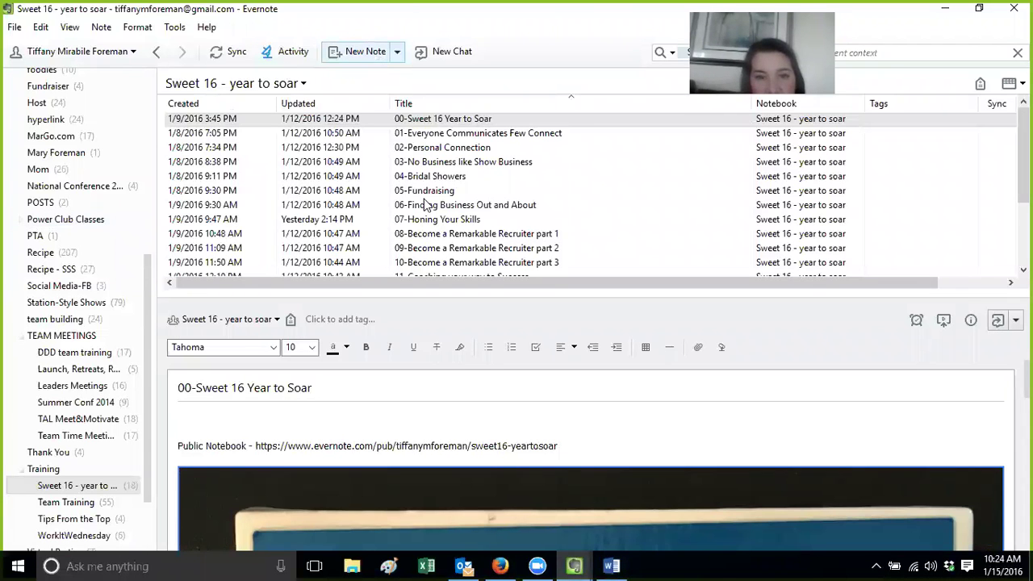
{"action": "left_click", "coordinate": [363, 53]}
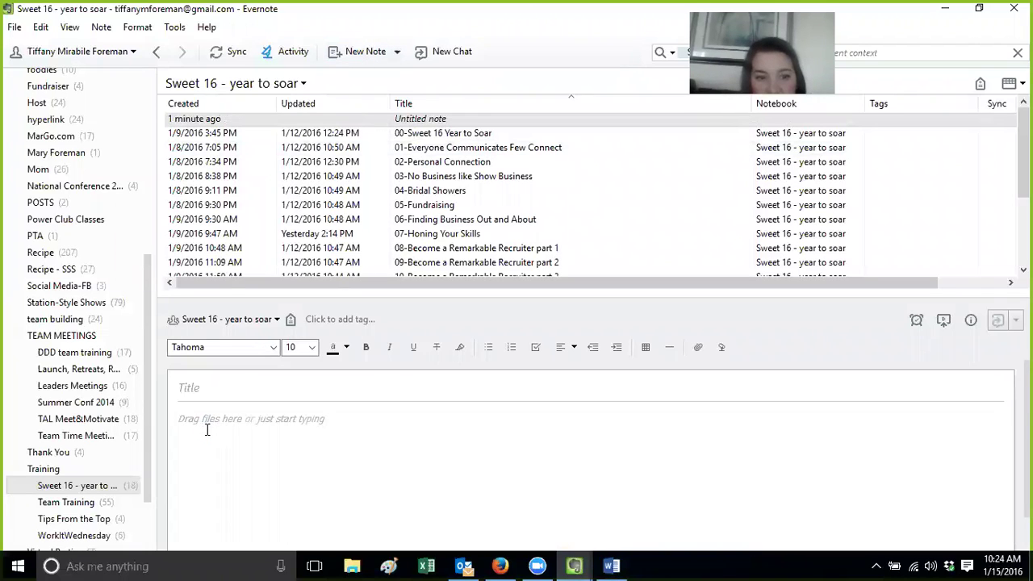
Paste the copied training handout into the new note
{"action": "type", "text": "What I plan to use Evernote for after the retreat:        Resource: https://www.facebook.com/groups/evernoterockstars/"}
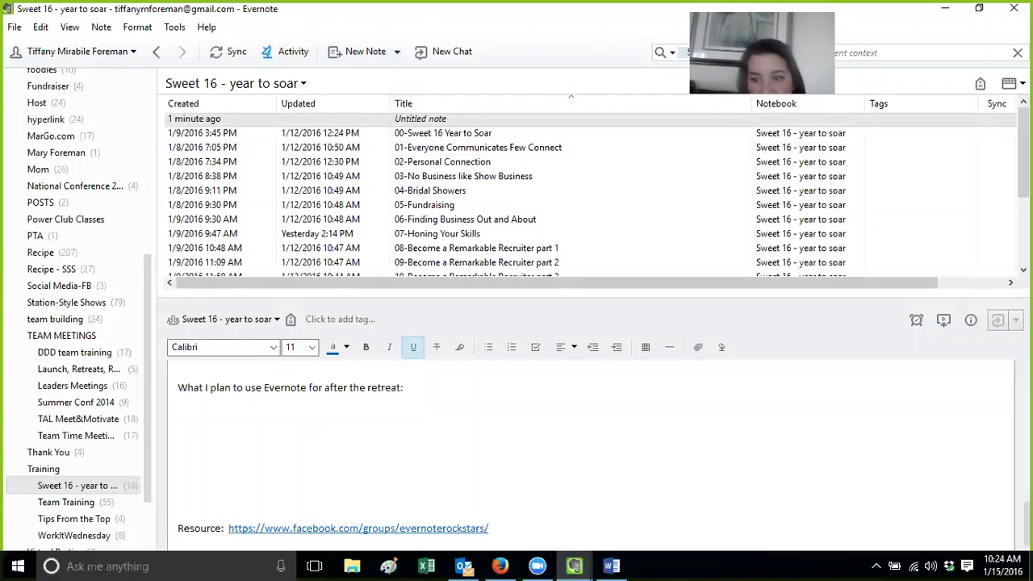
{"action": "scroll", "coordinate": [589, 452], "scroll_direction": "up", "scroll_amount": 10}
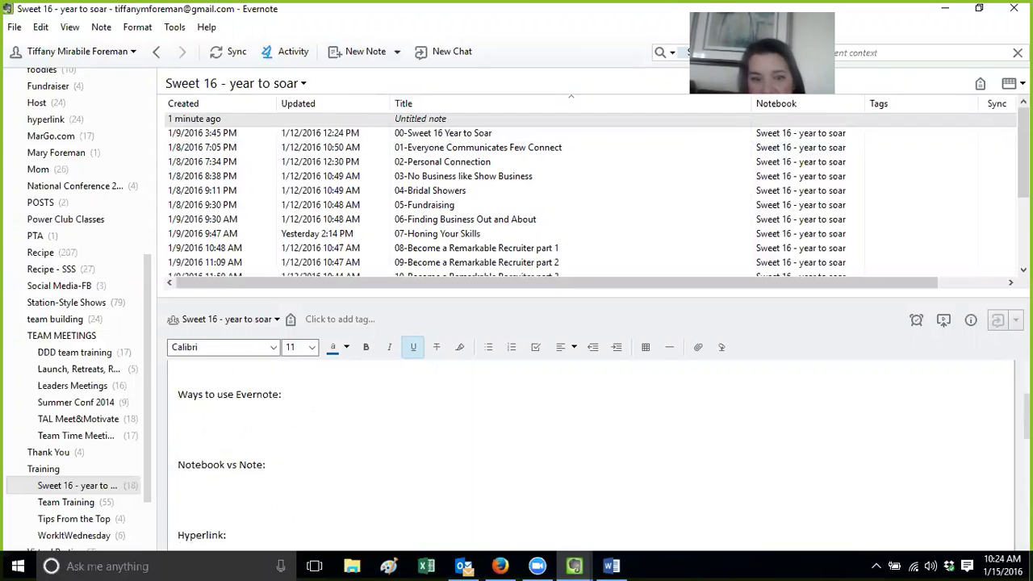
{"action": "scroll", "coordinate": [589, 452], "scroll_direction": "down", "scroll_amount": 15}
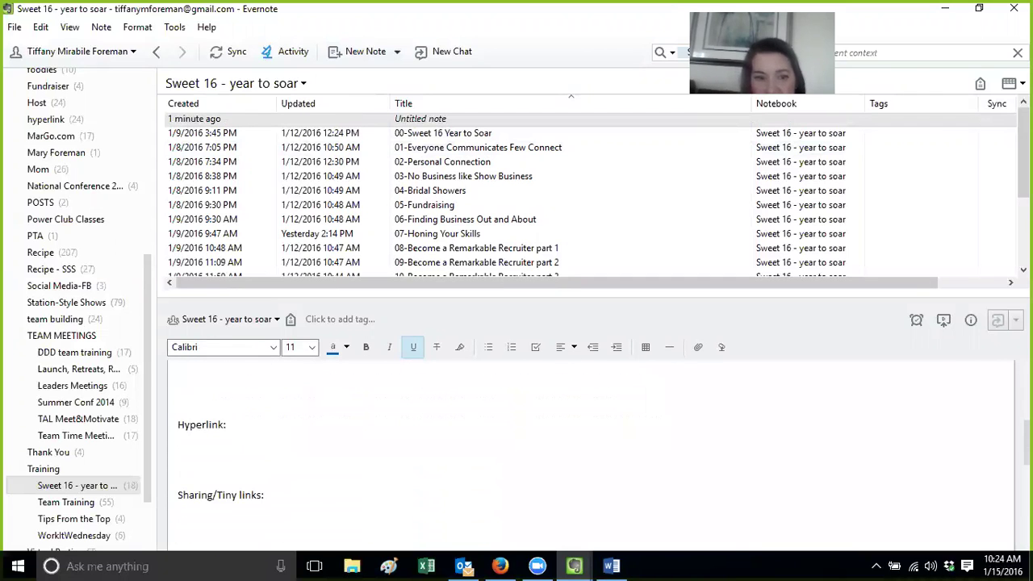
{"action": "scroll", "coordinate": [589, 452], "scroll_direction": "up", "scroll_amount": 10}
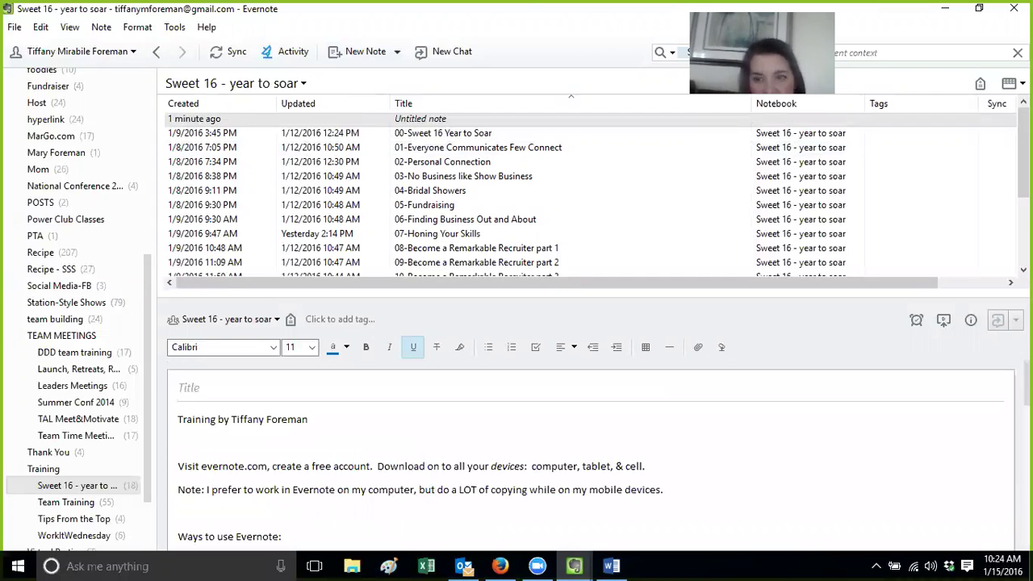
{"action": "right_click", "coordinate": [438, 120]}
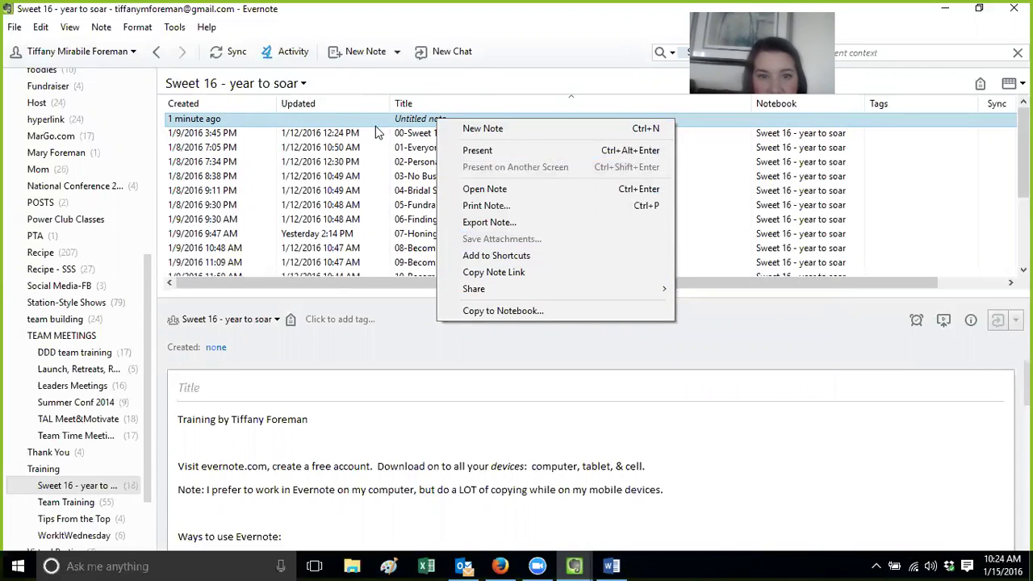
{"action": "left_click", "coordinate": [375, 126]}
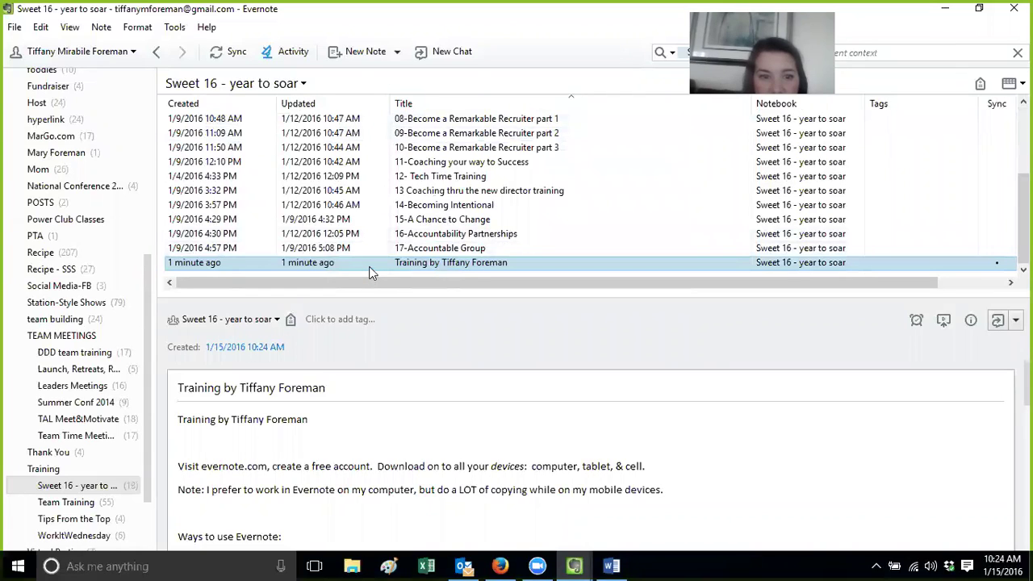
{"action": "right_click", "coordinate": [368, 268]}
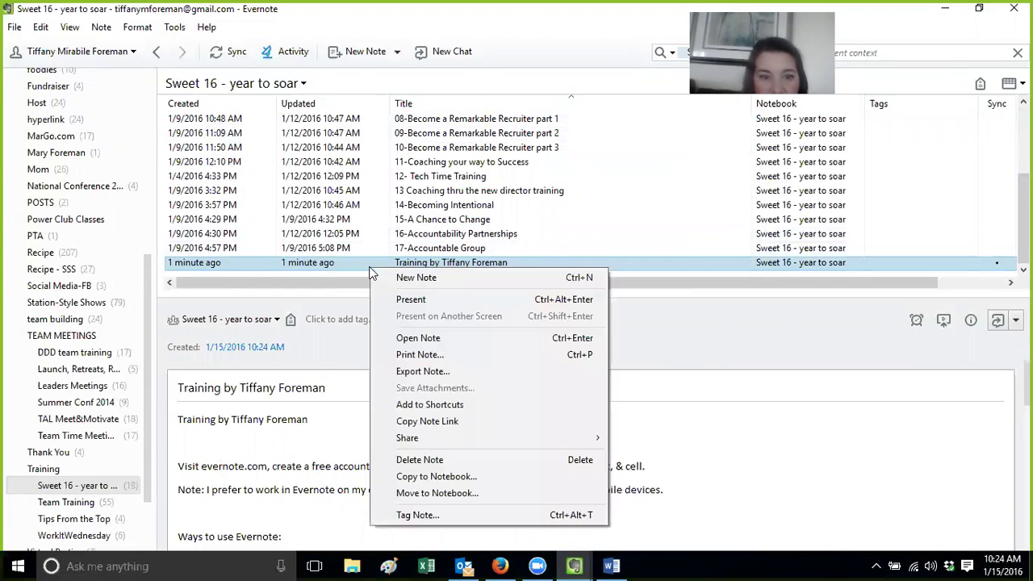
{"action": "left_click", "coordinate": [427, 459]}
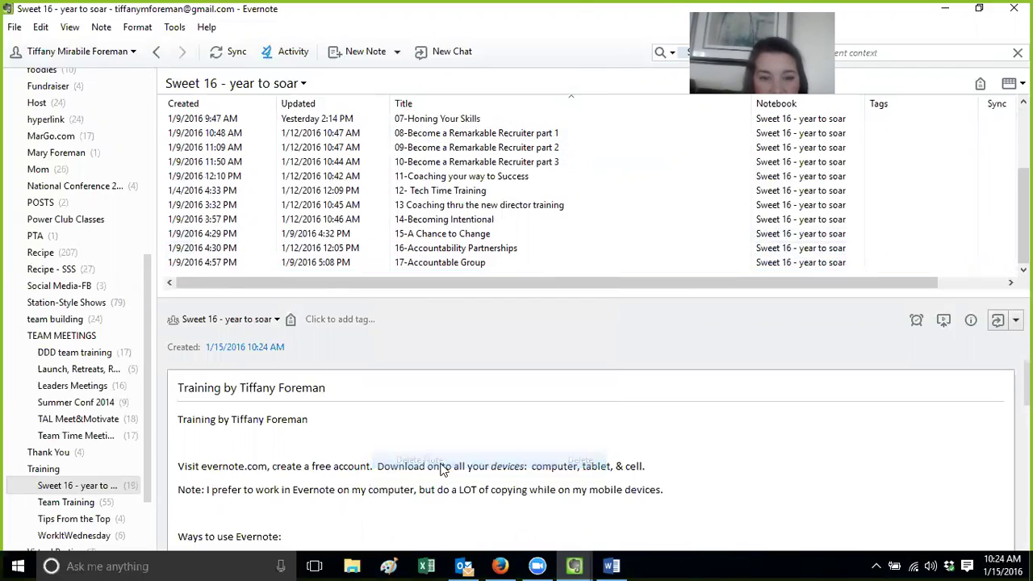
Open the Recipe notebook with the most recently updated notes listed first
{"action": "left_click", "coordinate": [64, 252]}
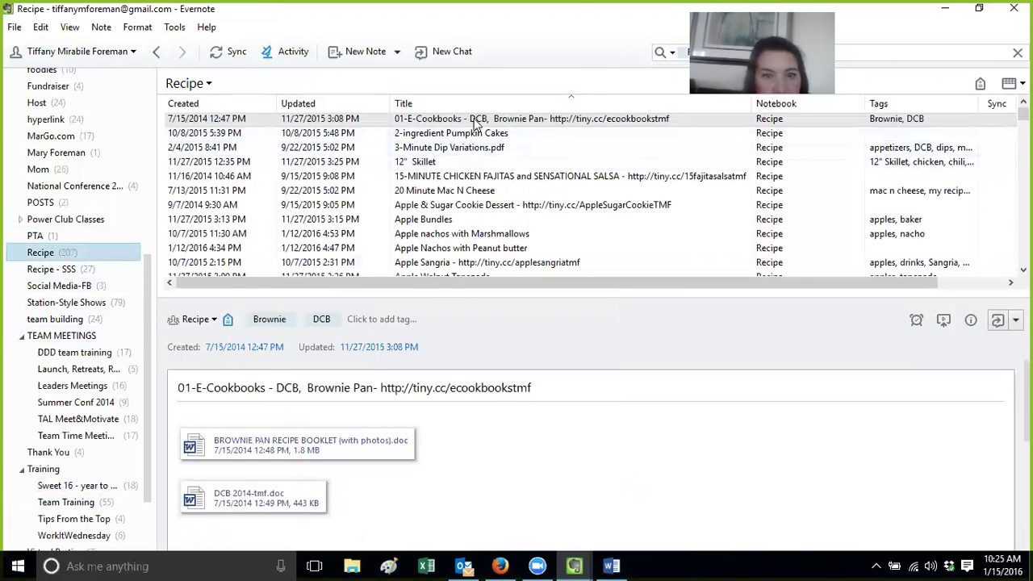
{"action": "left_click", "coordinate": [467, 97]}
{"action": "left_click", "coordinate": [467, 97]}
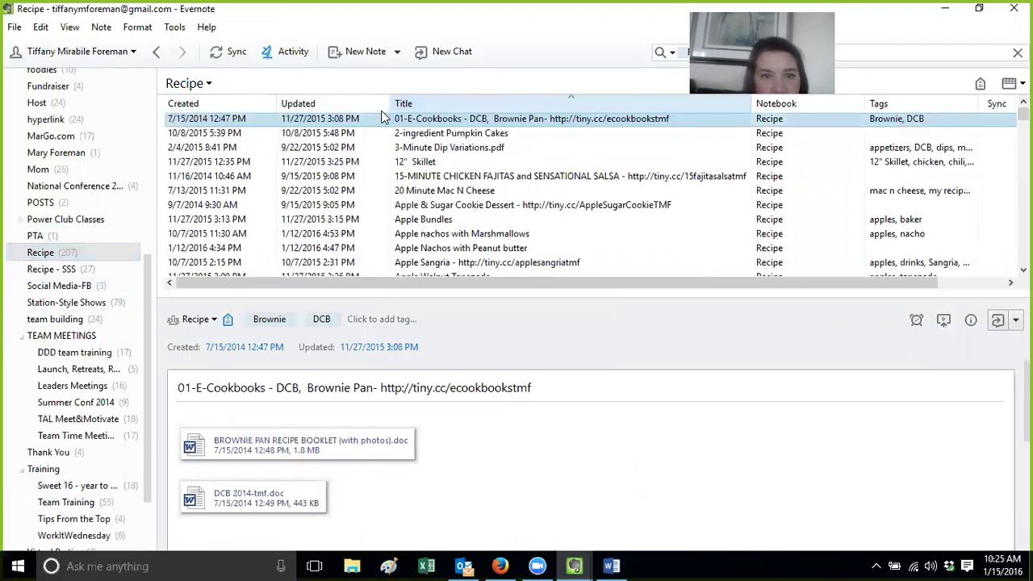
{"action": "left_click", "coordinate": [321, 105]}
{"action": "left_click", "coordinate": [323, 105]}
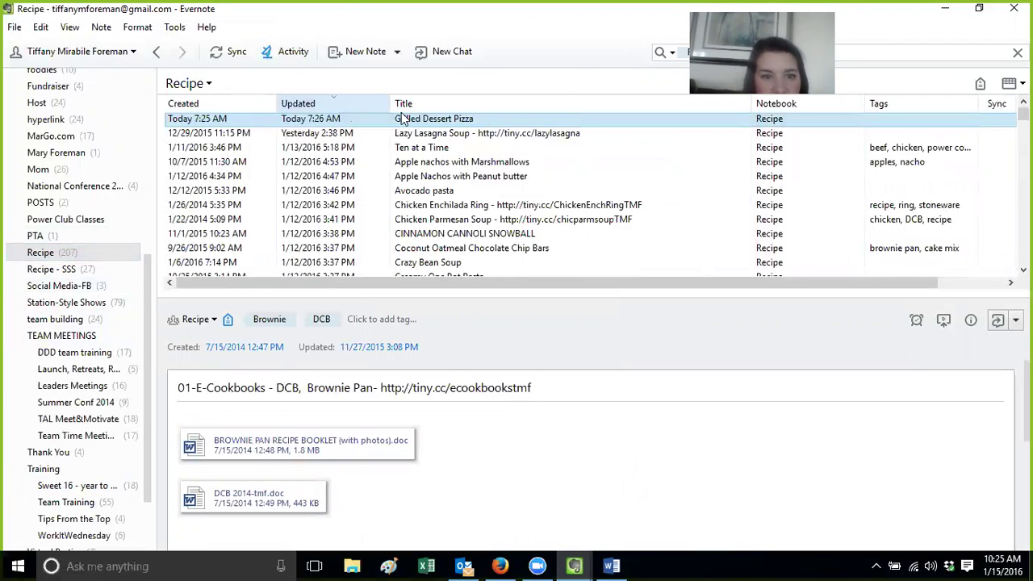
Cut the photo out of the Lazy Lasagna Soup note, then return to Word's file info view
{"action": "double_click", "coordinate": [436, 135]}
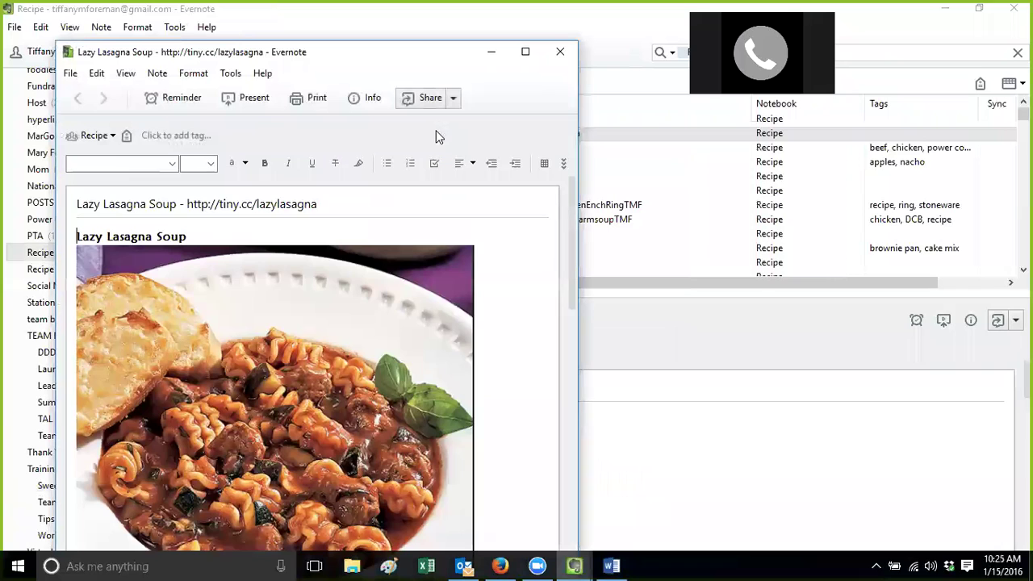
{"action": "double_click", "coordinate": [363, 53]}
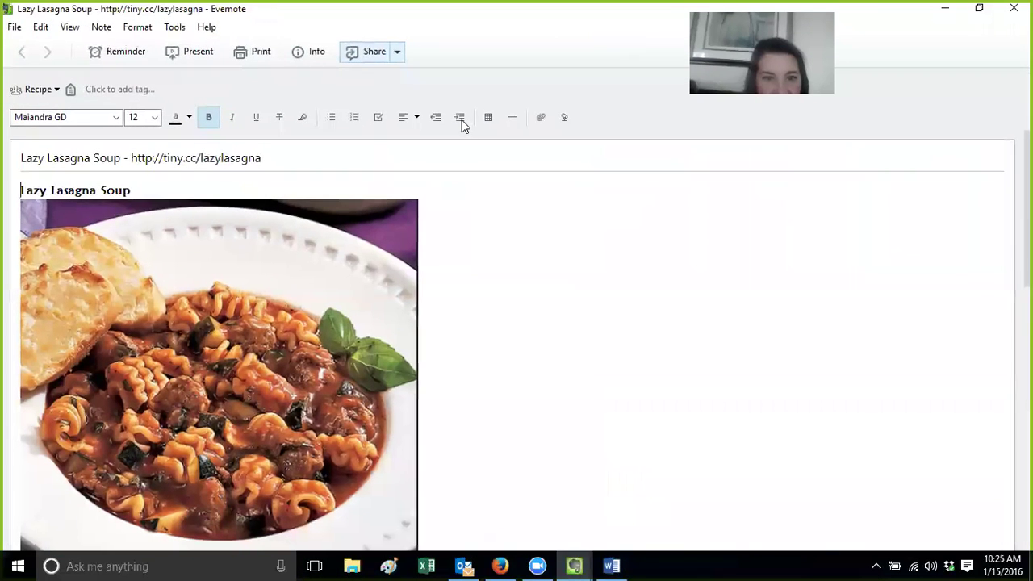
{"action": "left_click", "coordinate": [327, 349]}
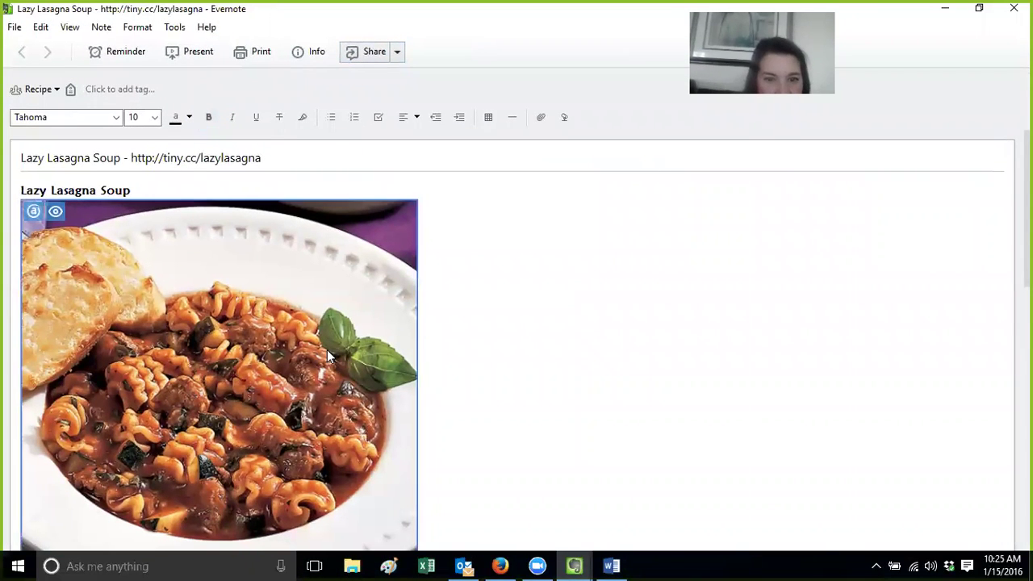
{"action": "scroll", "coordinate": [346, 336], "scroll_direction": "down", "scroll_amount": 4}
{"action": "scroll", "coordinate": [346, 335], "scroll_direction": "up", "scroll_amount": 4}
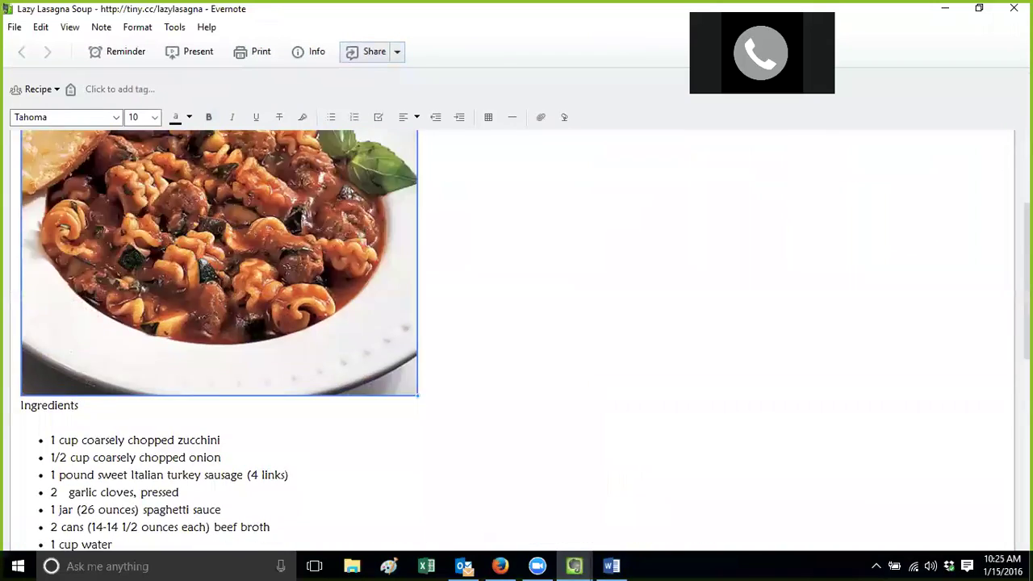
{"action": "right_click", "coordinate": [217, 325]}
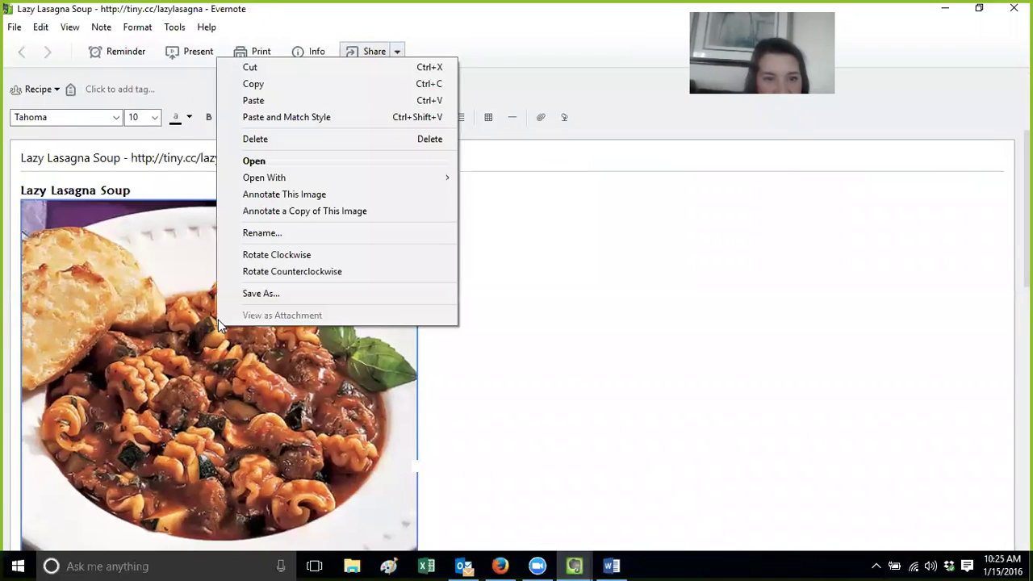
{"action": "left_click", "coordinate": [301, 66]}
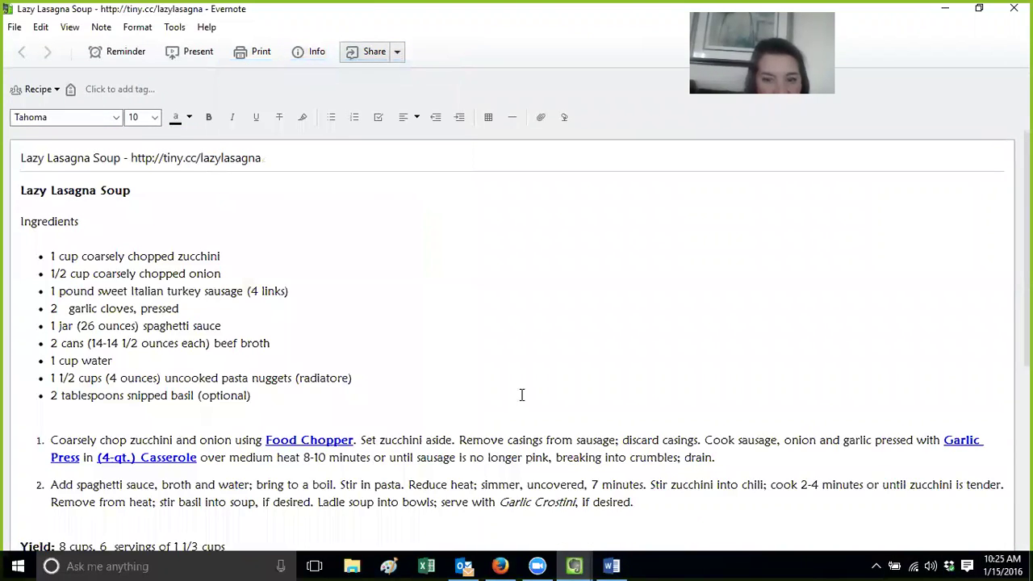
{"action": "left_click", "coordinate": [610, 565]}
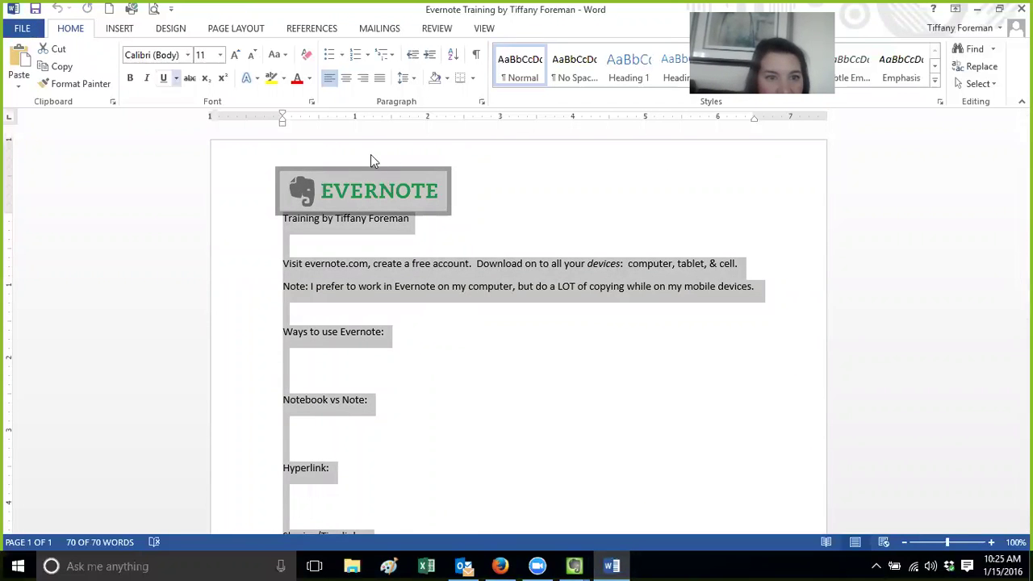
{"action": "left_click", "coordinate": [18, 29]}
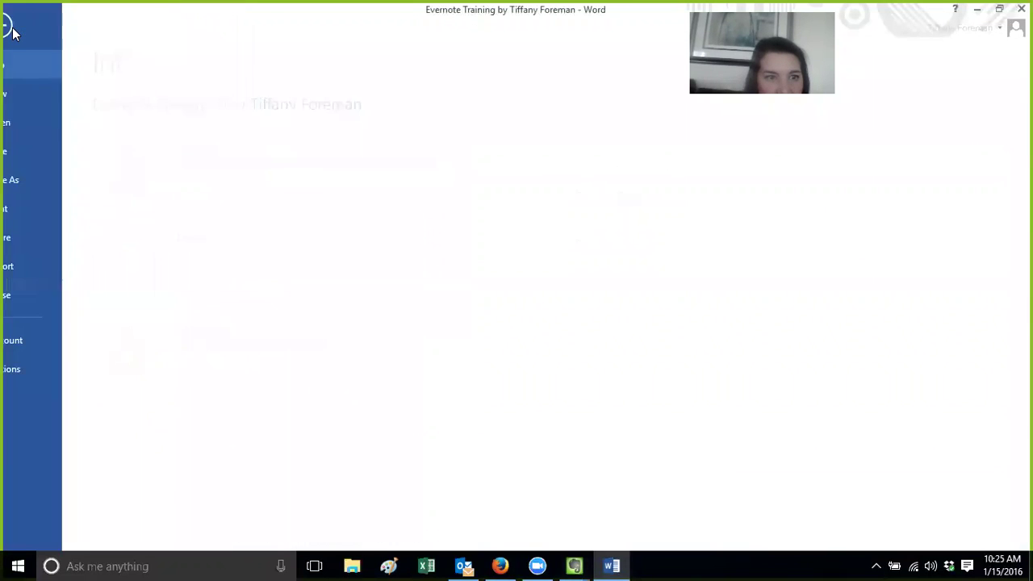
Create a blank Word document and paste the lasagna photo into it
{"action": "left_click", "coordinate": [29, 95]}
{"action": "left_click", "coordinate": [202, 230]}
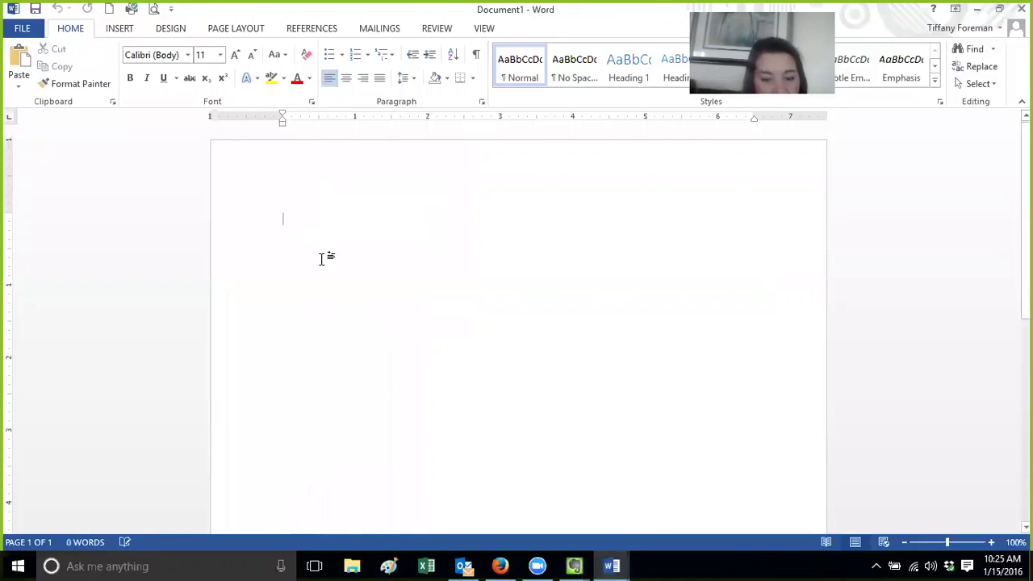
{"action": "key", "text": "ctrl+v"}
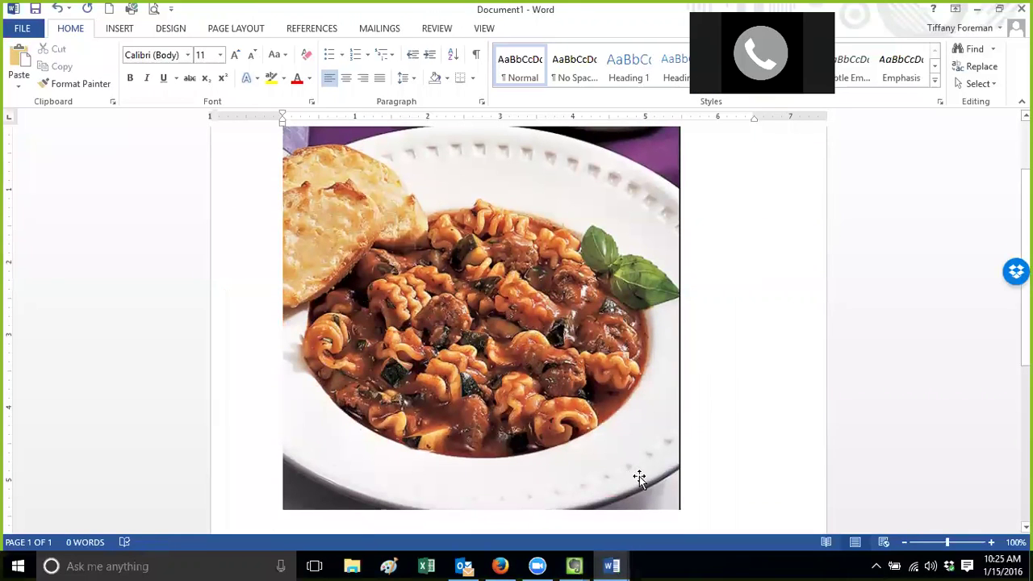
Shrink the pasted lasagna photo down to a small square
{"action": "left_click", "coordinate": [674, 504]}
{"action": "left_click_drag", "start_coordinate": [679, 507], "coordinate": [505, 337]}
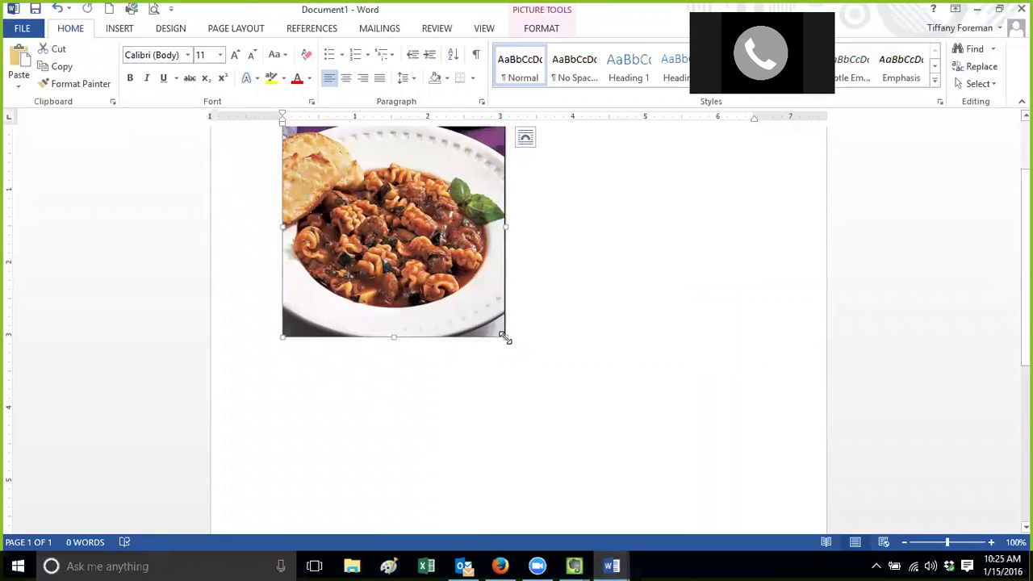
{"action": "left_click_drag", "start_coordinate": [505, 336], "coordinate": [503, 336]}
{"action": "left_click_drag", "start_coordinate": [411, 225], "coordinate": [410, 229]}
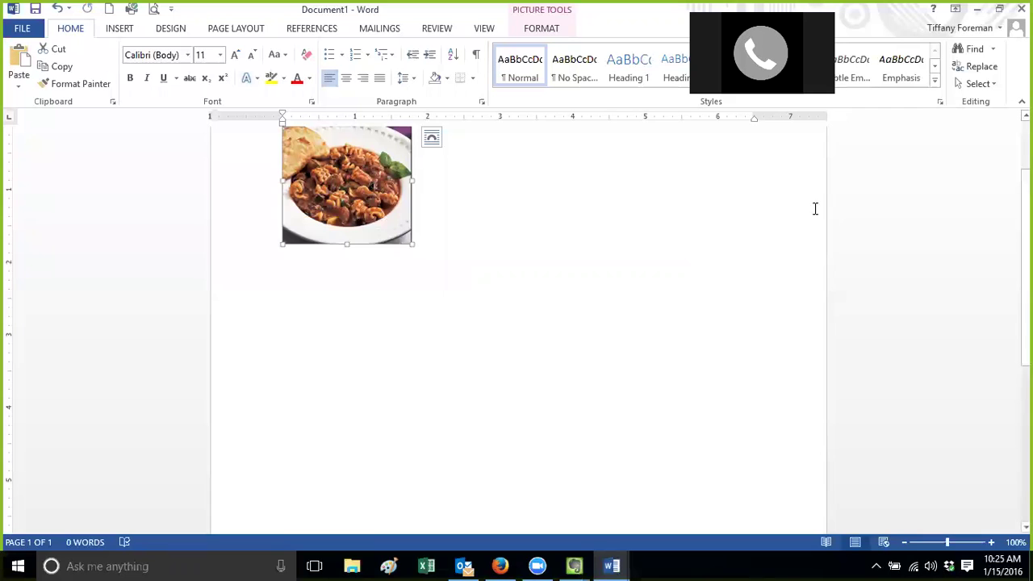
{"action": "scroll", "coordinate": [1024, 242], "scroll_direction": "up", "scroll_amount": 2}
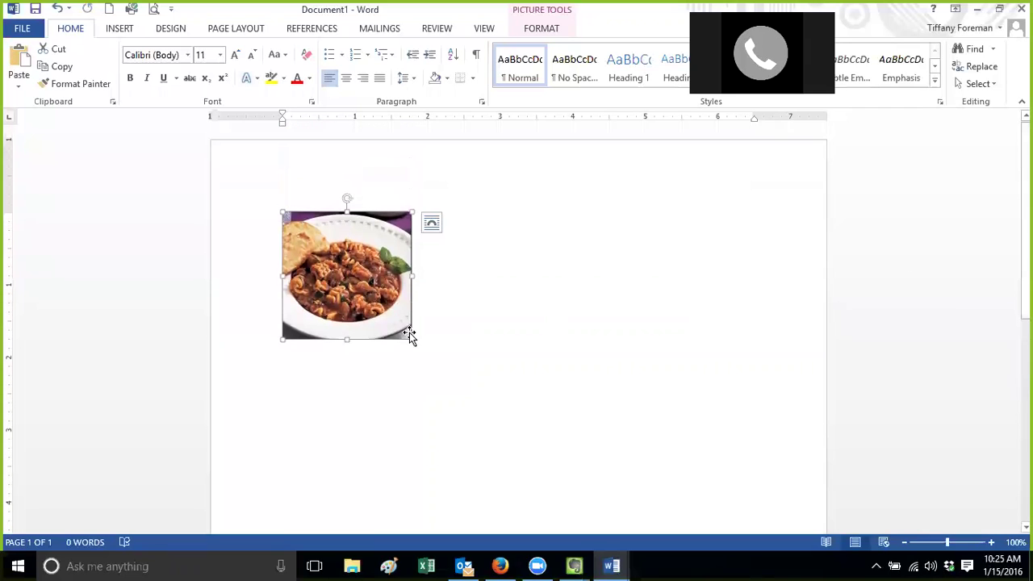
{"action": "left_click", "coordinate": [440, 267]}
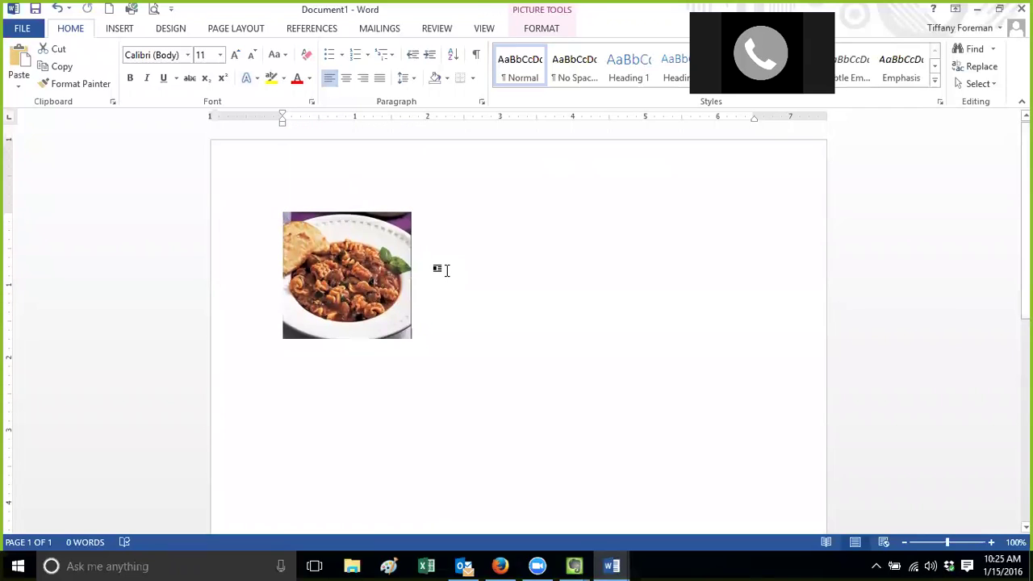
{"action": "right_click", "coordinate": [361, 270]}
{"action": "key", "text": "Escape"}
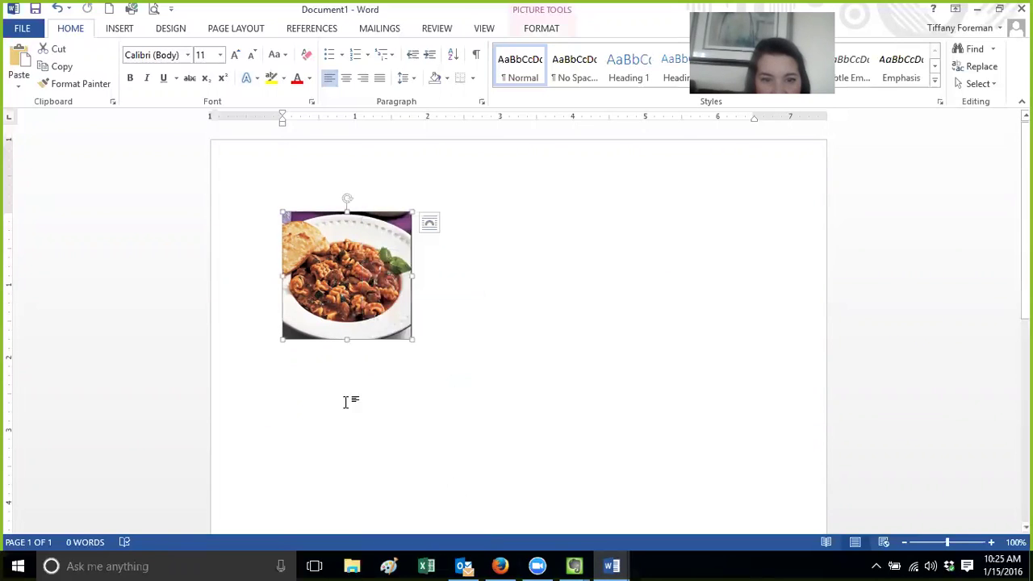
{"action": "left_click_drag", "start_coordinate": [412, 339], "coordinate": [385, 318]}
Cut the resized soup picture out of the Word document
{"action": "right_click", "coordinate": [344, 261]}
{"action": "left_click", "coordinate": [359, 269]}
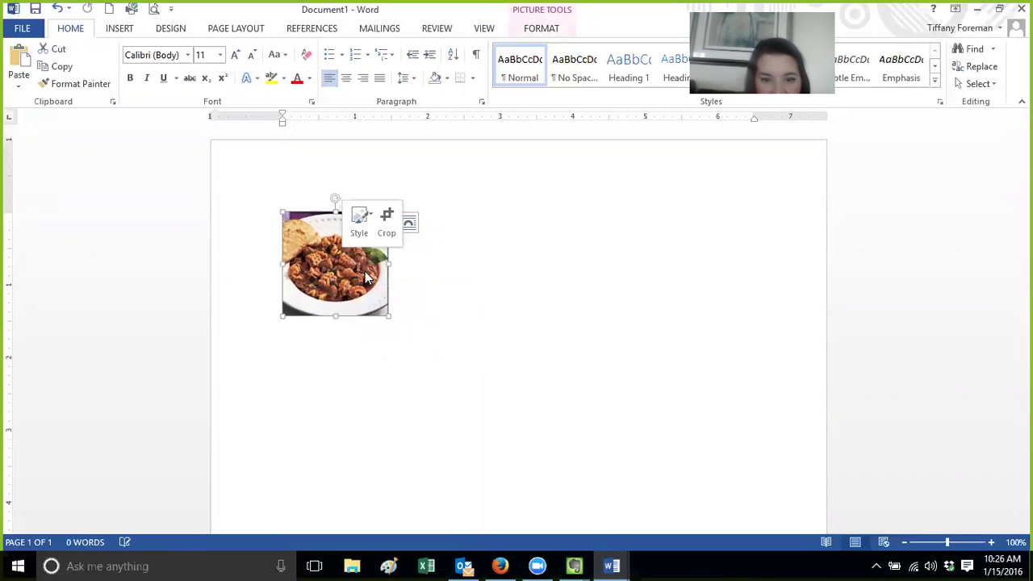
{"action": "left_click", "coordinate": [574, 565]}
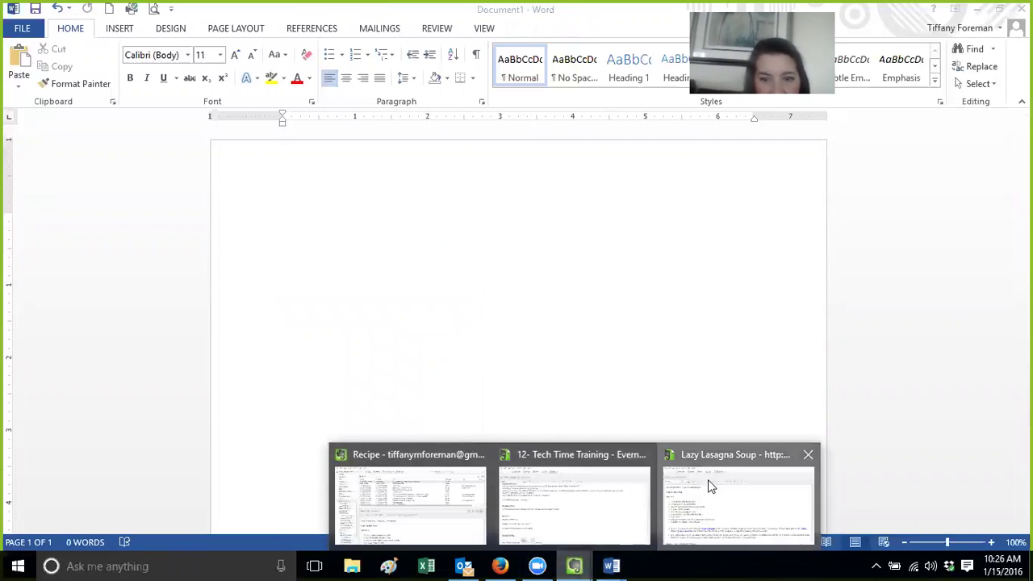
Paste the soup photo under the Lazy Lasagna Soup title and add a blank line above Ingredients
{"action": "left_click", "coordinate": [708, 482]}
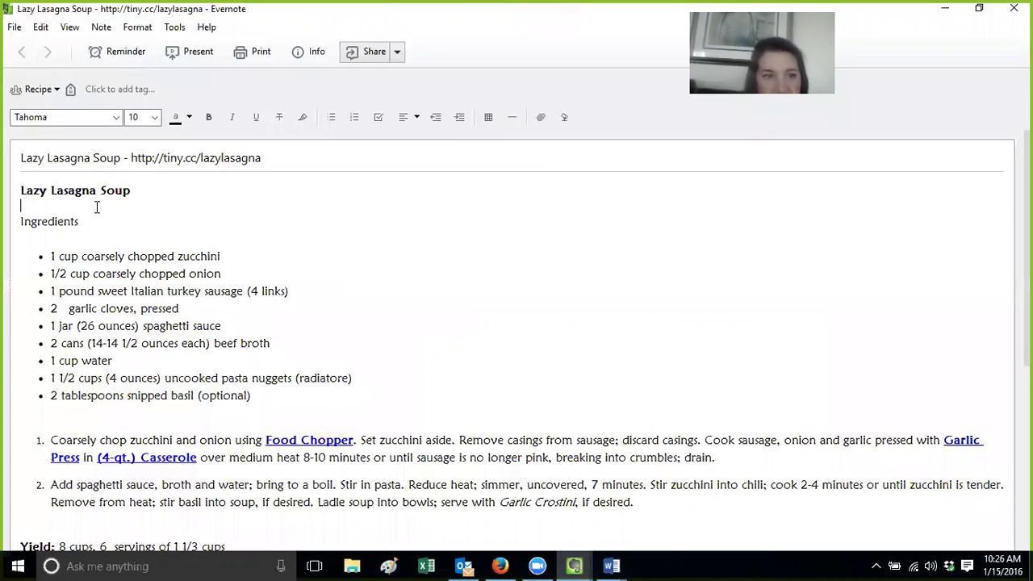
{"action": "key", "text": "ctrl+v"}
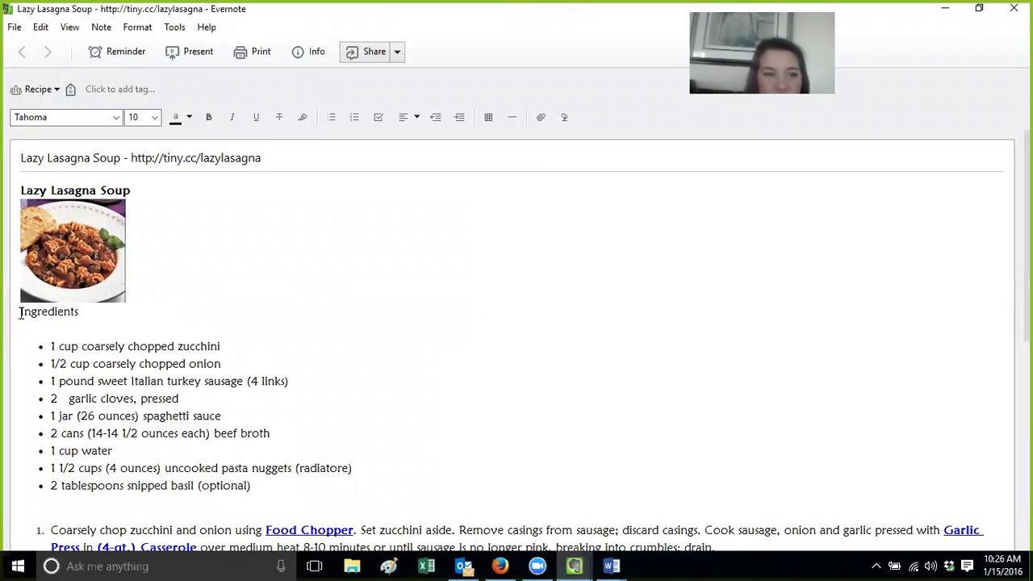
{"action": "left_click", "coordinate": [19, 312]}
{"action": "key", "text": "Return"}
{"action": "left_click", "coordinate": [334, 336]}
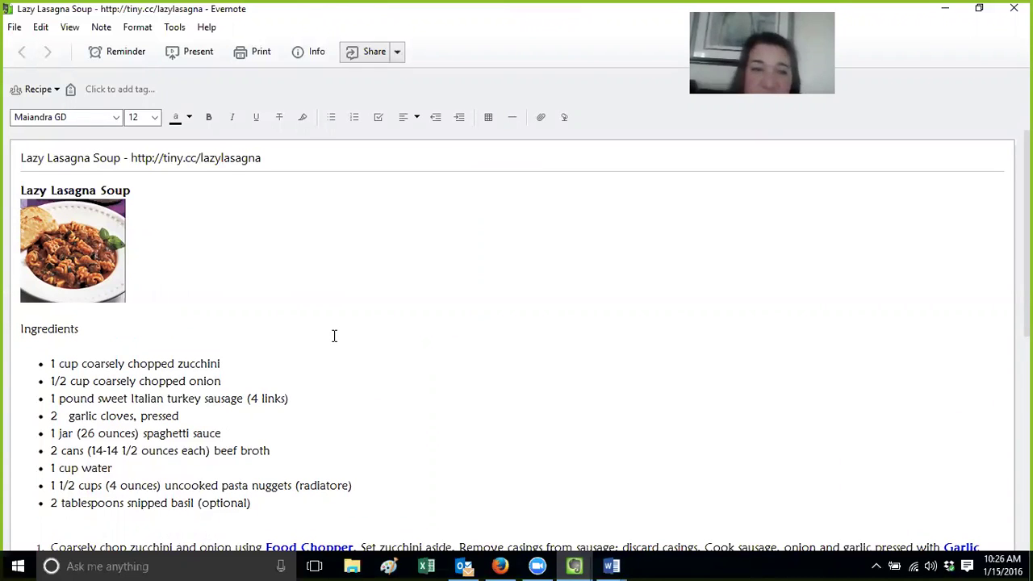
Review the pasted soup photo, then follow the recipe's Food Chopper product link
{"action": "left_click", "coordinate": [77, 254]}
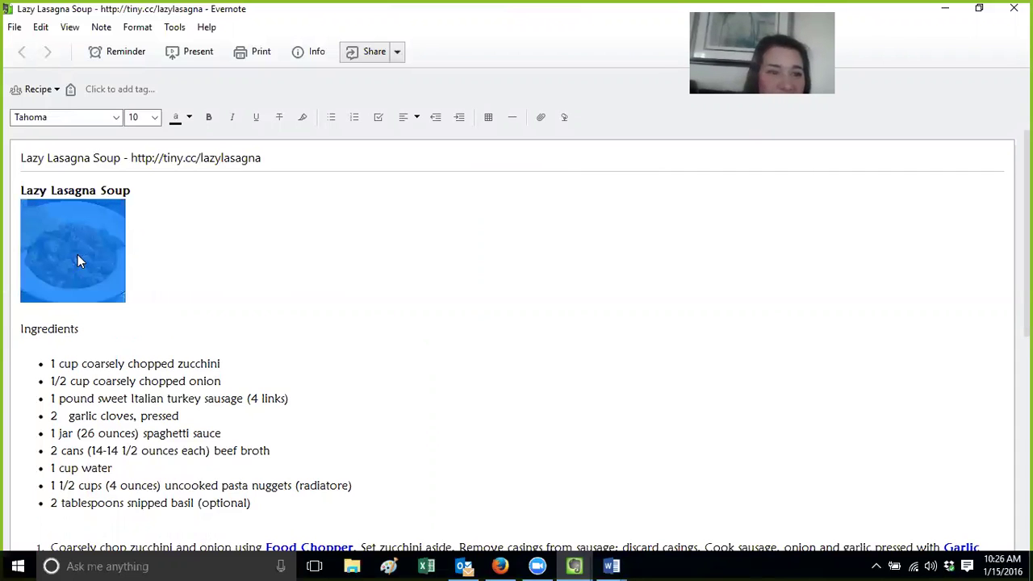
{"action": "left_click", "coordinate": [240, 300]}
{"action": "left_click", "coordinate": [82, 230]}
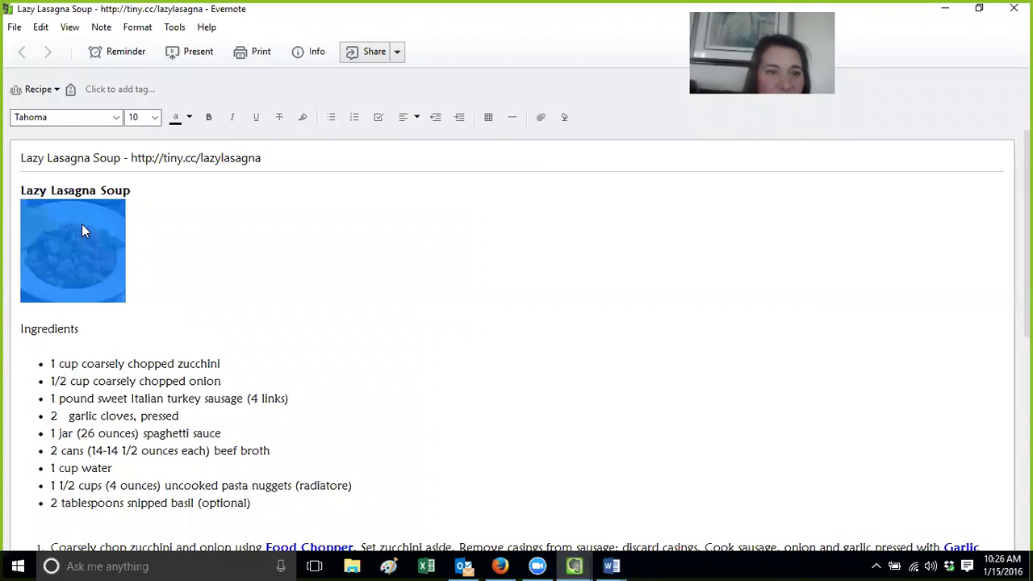
{"action": "left_click", "coordinate": [159, 325]}
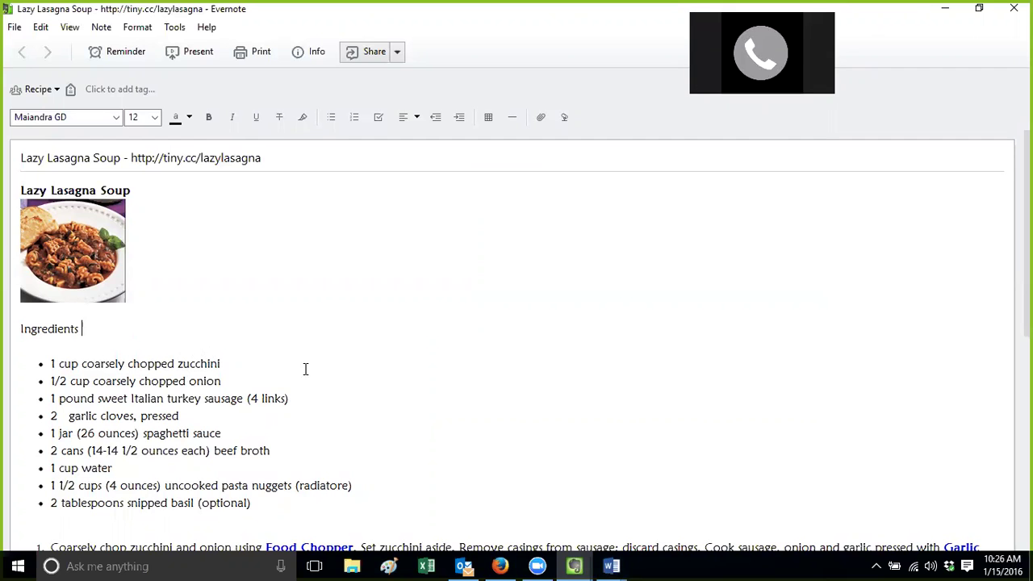
{"action": "scroll", "coordinate": [517, 339], "scroll_direction": "down", "scroll_amount": 4}
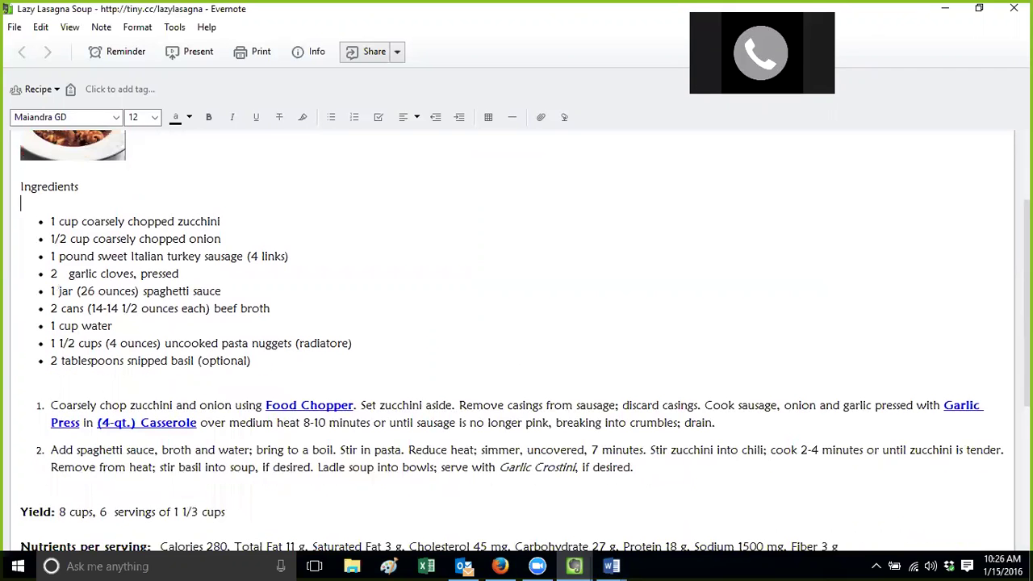
{"action": "scroll", "coordinate": [516, 339], "scroll_direction": "up", "scroll_amount": 3}
{"action": "scroll", "coordinate": [516, 339], "scroll_direction": "up", "scroll_amount": 1}
{"action": "scroll", "coordinate": [517, 338], "scroll_direction": "down", "scroll_amount": 6}
{"action": "scroll", "coordinate": [517, 339], "scroll_direction": "up", "scroll_amount": 6}
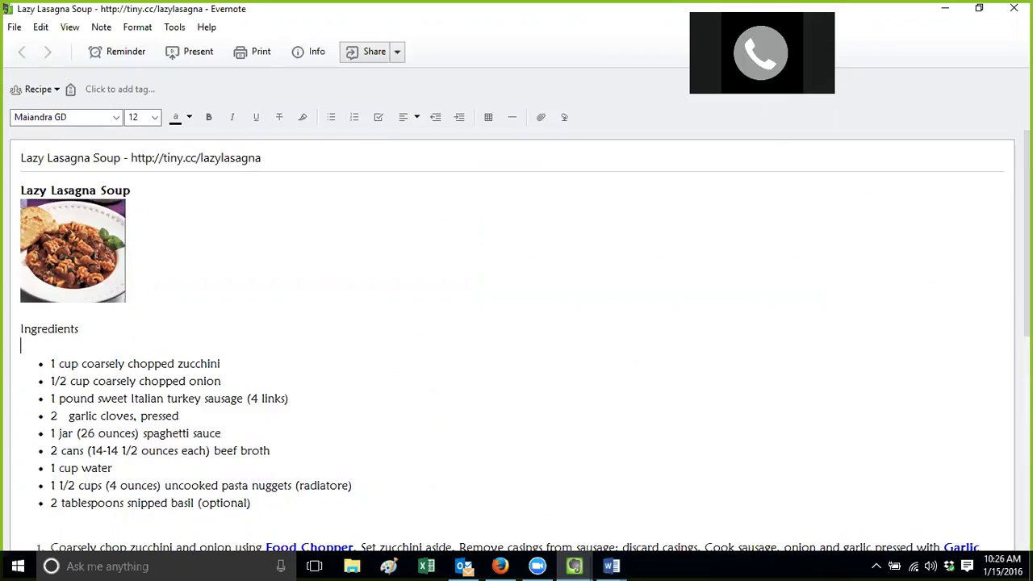
{"action": "scroll", "coordinate": [517, 339], "scroll_direction": "down", "scroll_amount": 4}
{"action": "scroll", "coordinate": [517, 339], "scroll_direction": "up", "scroll_amount": 2}
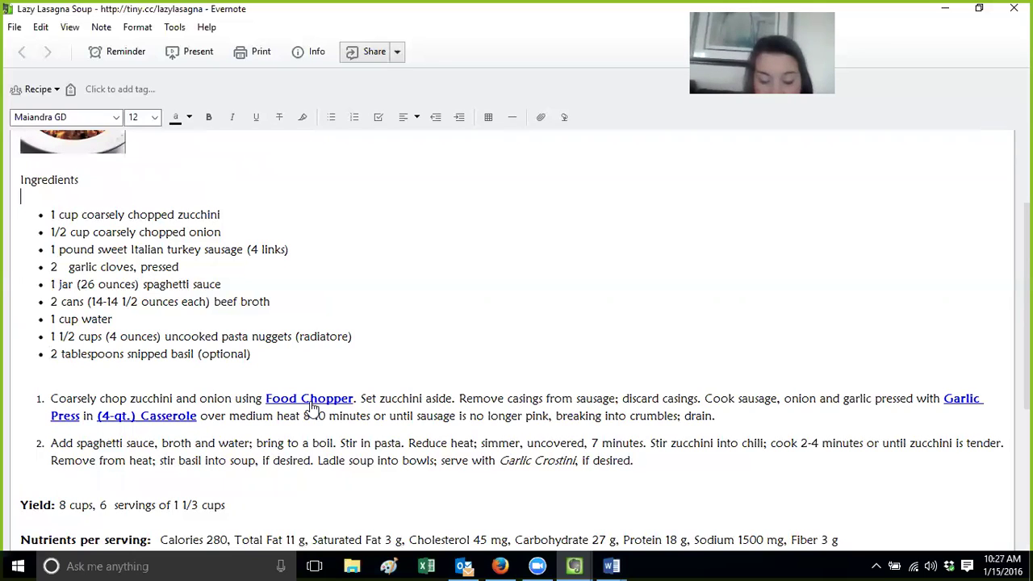
{"action": "left_click", "coordinate": [312, 406]}
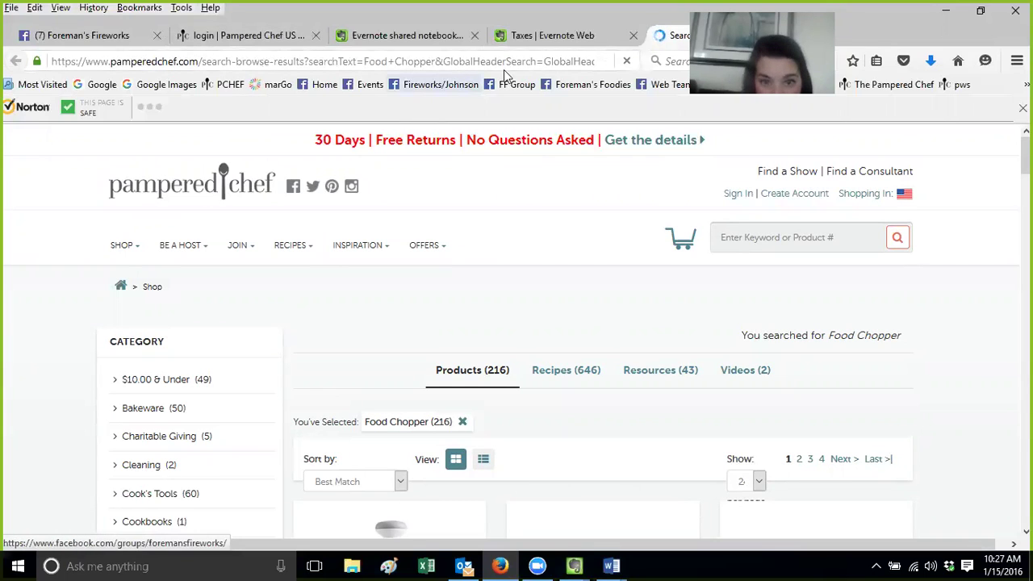
Replace the Food Chopper results with the consultant's personal pamperedchef.biz site address and load it
{"action": "left_click", "coordinate": [293, 62]}
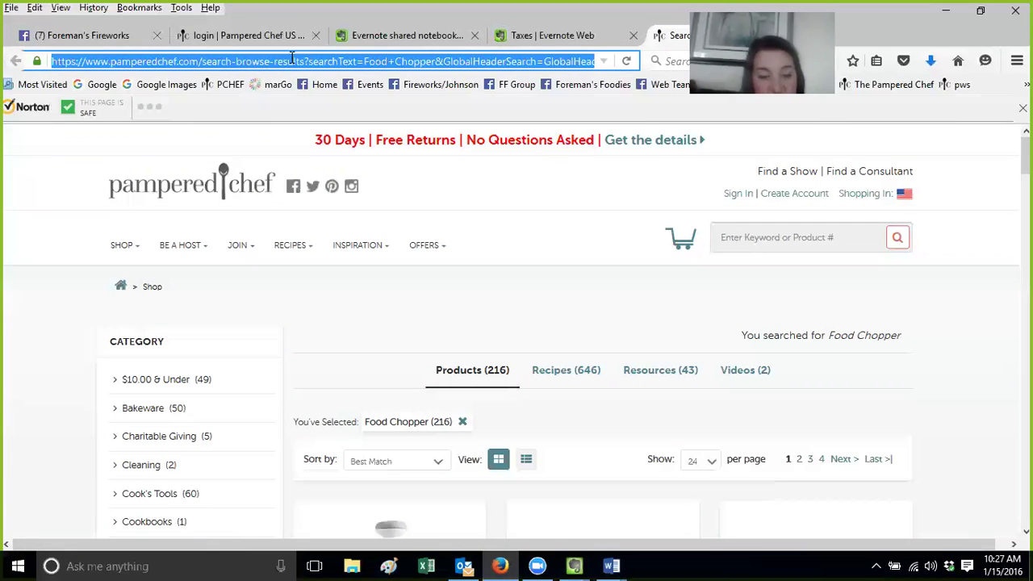
{"action": "type", "text": "www.pampere"}
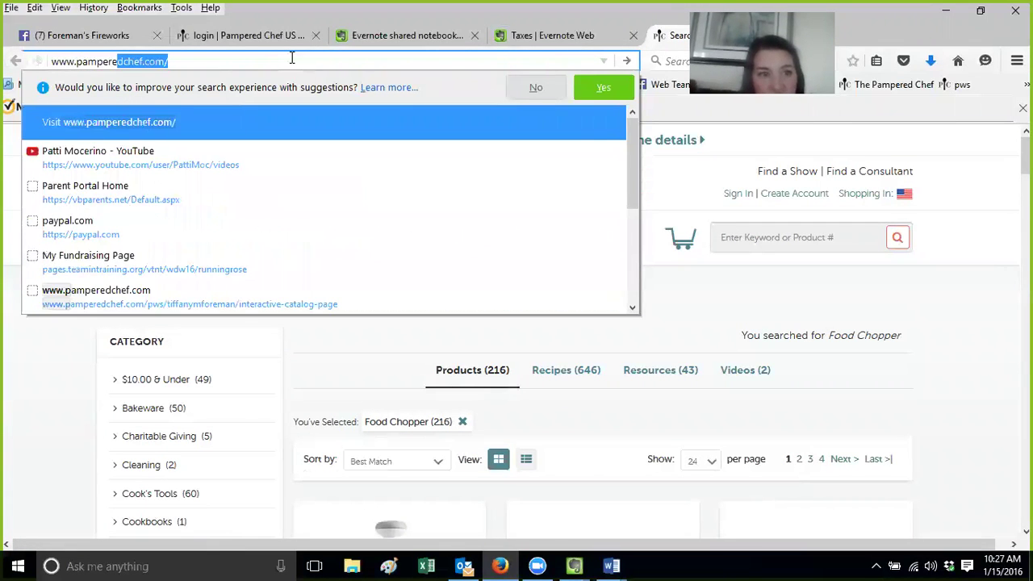
{"action": "key", "text": "BackSpace"}
{"action": "type", "text": "pered"}
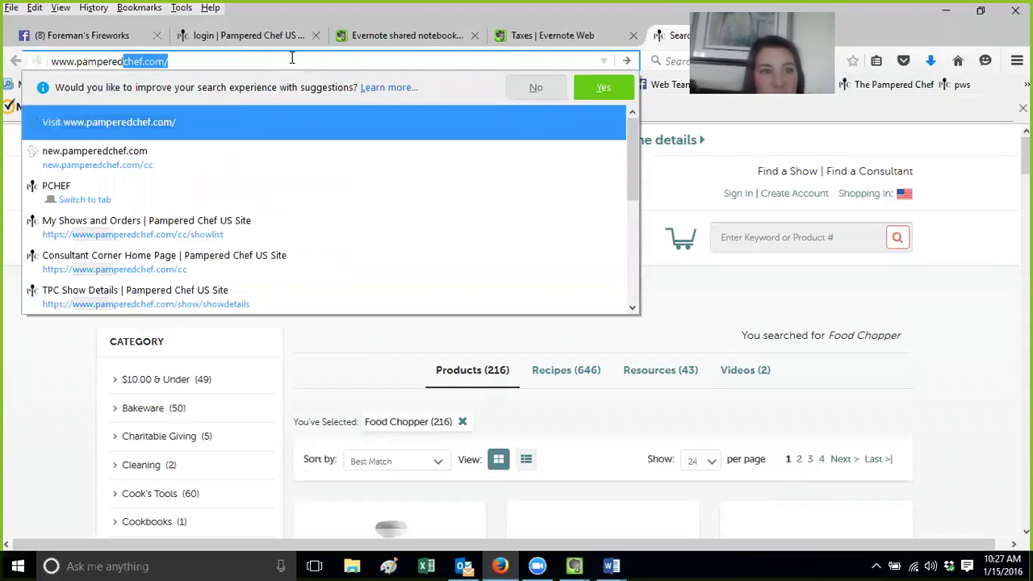
{"action": "type", "text": "chef"}
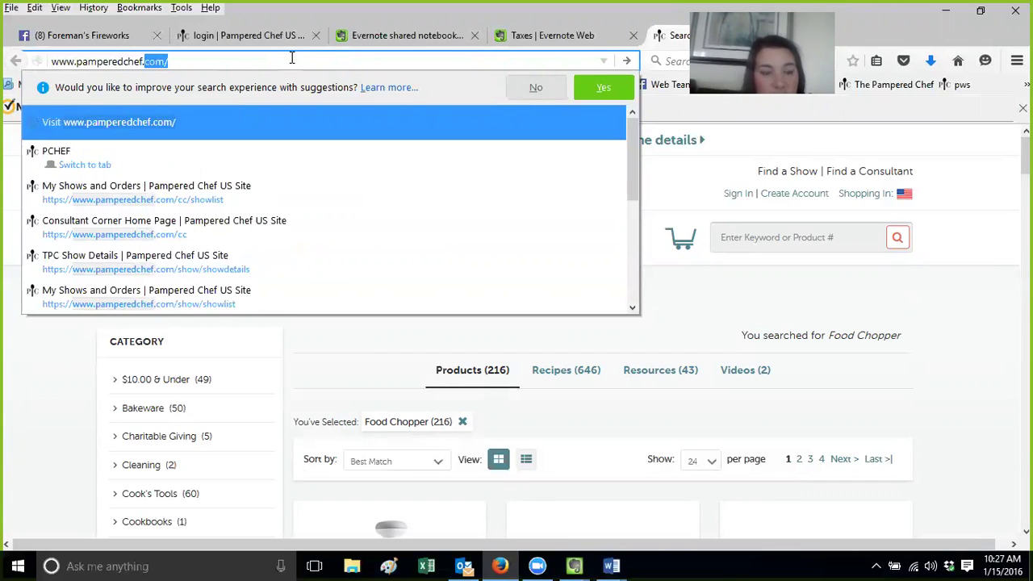
{"action": "type", "text": ".biz/"}
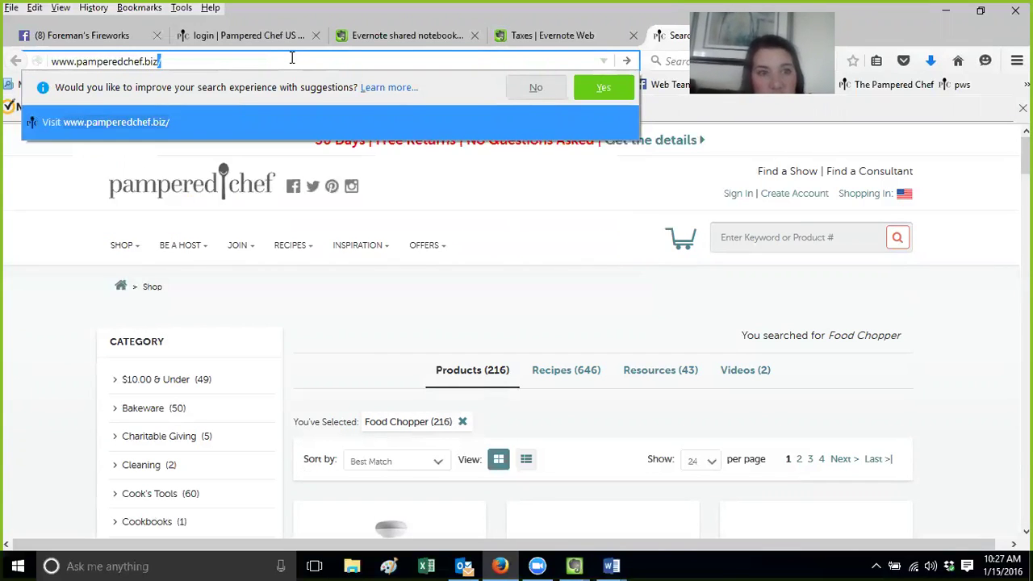
{"action": "type", "text": "tif"}
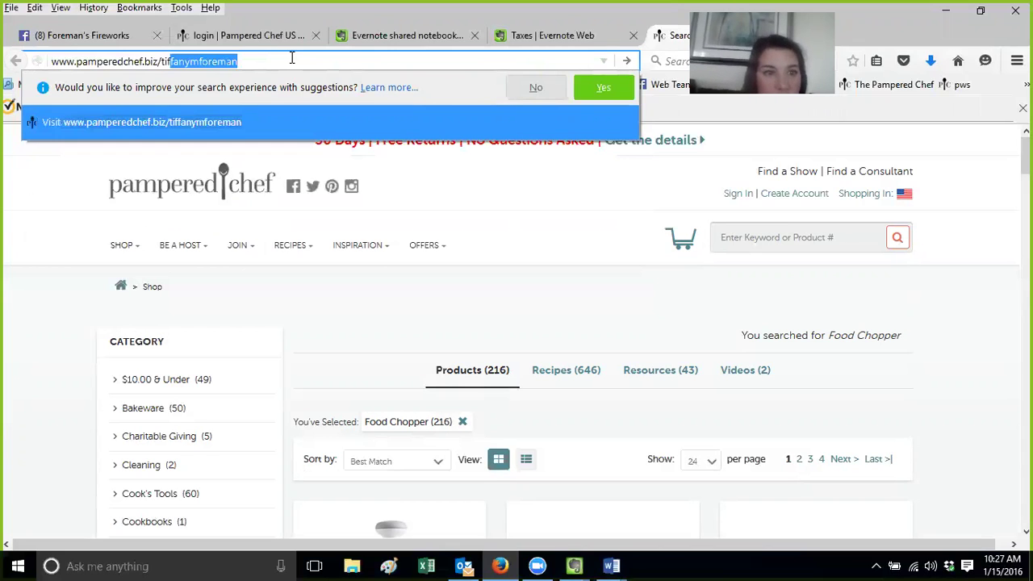
{"action": "key", "text": "Return"}
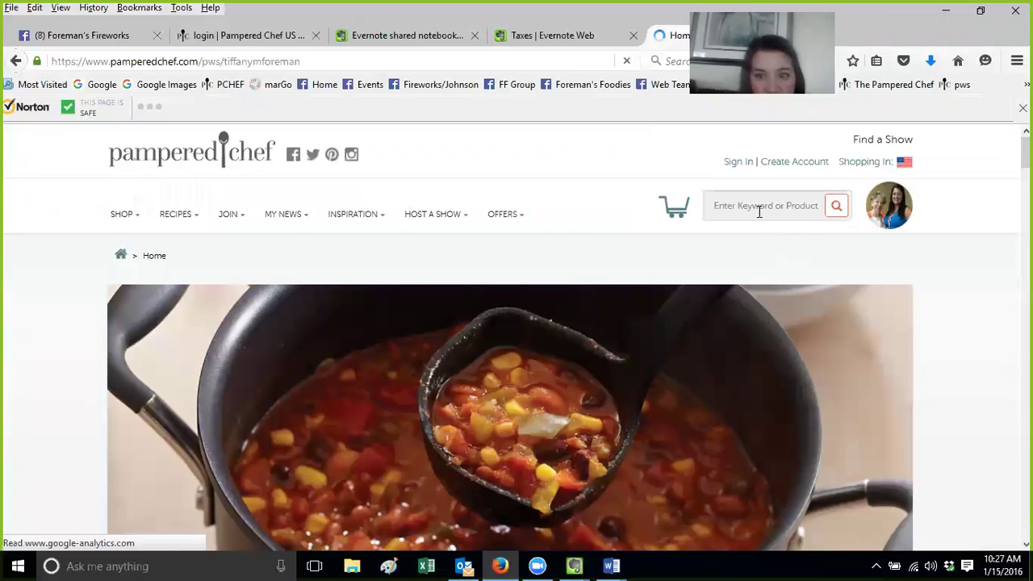
Search the Pampered Chef site for 'lazy' and open the Lazy Lasagna Chili recipe
{"action": "left_click", "coordinate": [759, 211]}
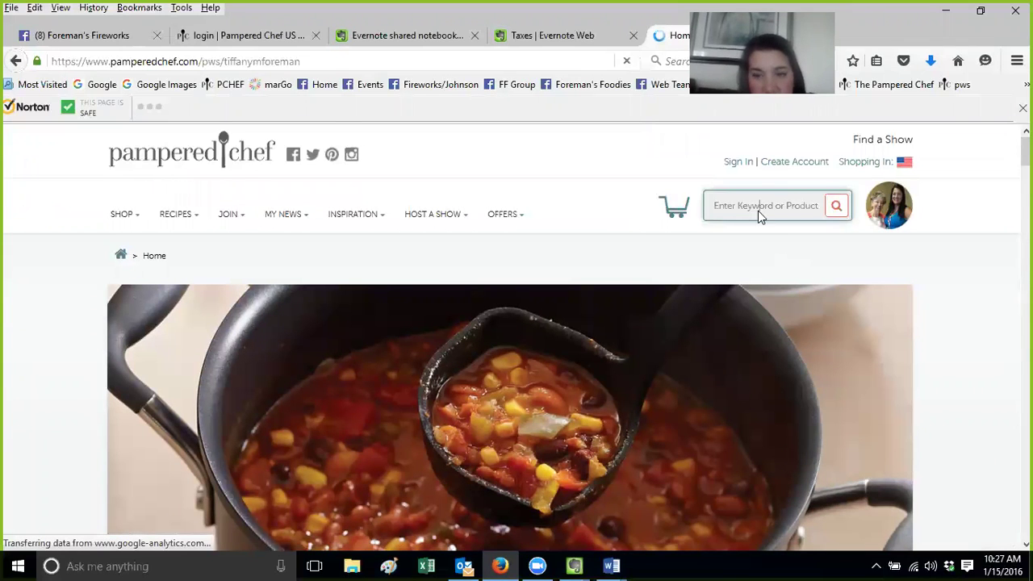
{"action": "type", "text": "lazy"}
{"action": "left_click_drag", "start_coordinate": [786, 238], "coordinate": [669, 247]}
{"action": "key", "text": "BackSpace"}
{"action": "key", "text": "Delete"}
{"action": "key", "text": "Delete"}
{"action": "key", "text": "Delete"}
{"action": "key", "text": "Delete"}
{"action": "key", "text": "Delete"}
{"action": "key", "text": "Delete"}
{"action": "key", "text": "Delete"}
{"action": "key", "text": "Delete"}
{"action": "key", "text": "Delete"}
{"action": "key", "text": "Delete"}
{"action": "key", "text": "Delete"}
{"action": "key", "text": "Delete"}
{"action": "key", "text": "Delete"}
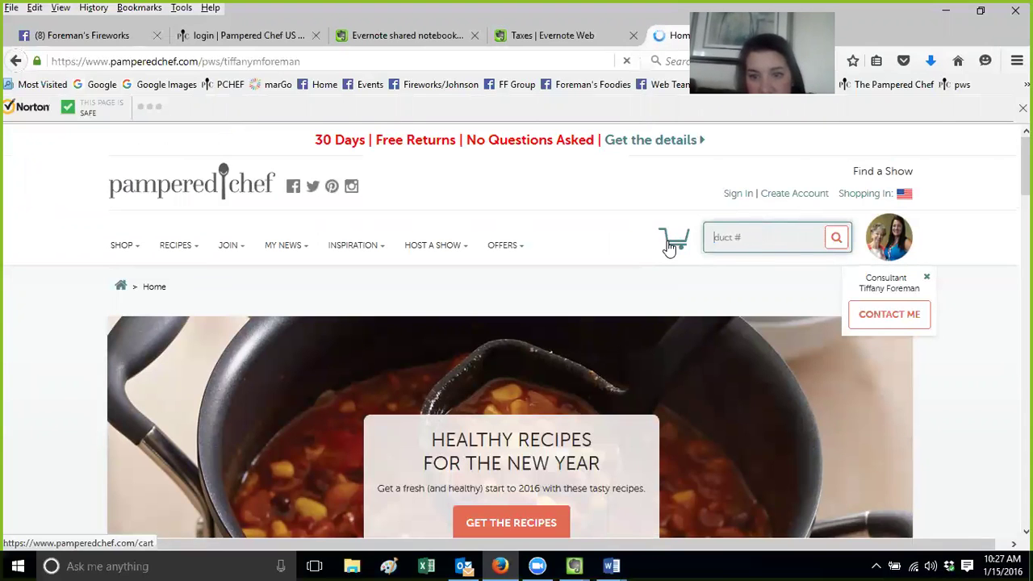
{"action": "type", "text": "lazy"}
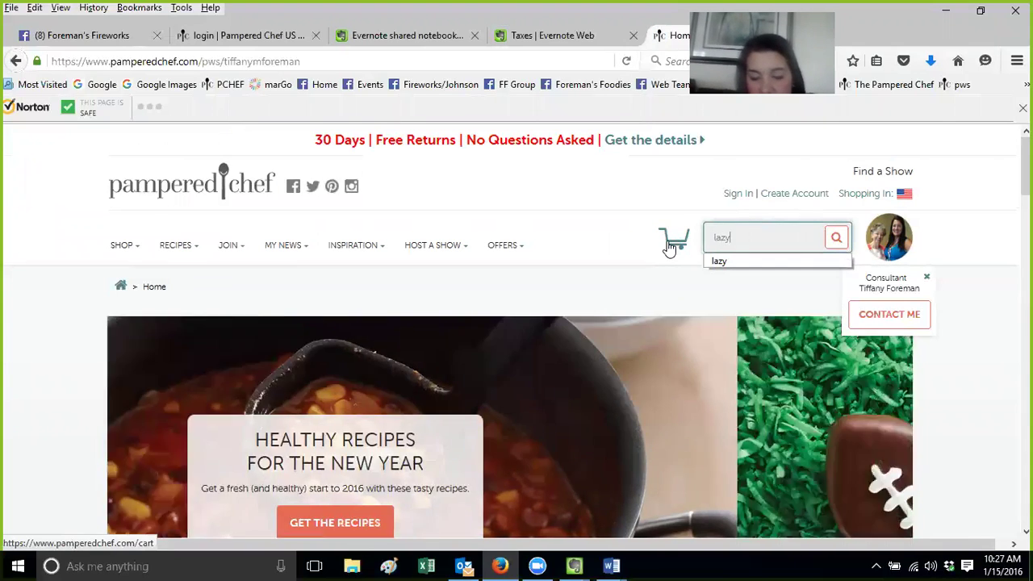
{"action": "key", "text": "Return"}
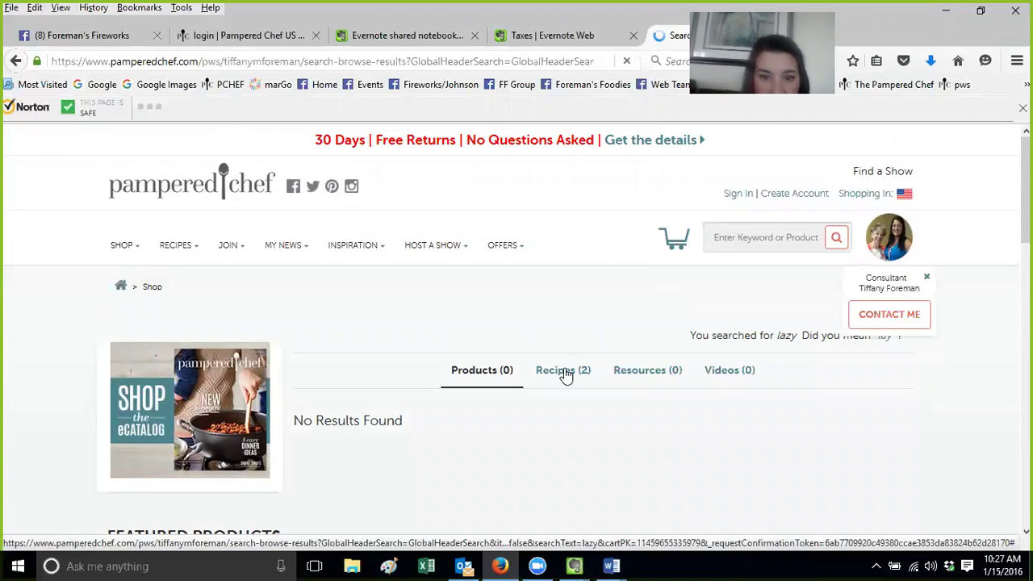
{"action": "left_click", "coordinate": [565, 373]}
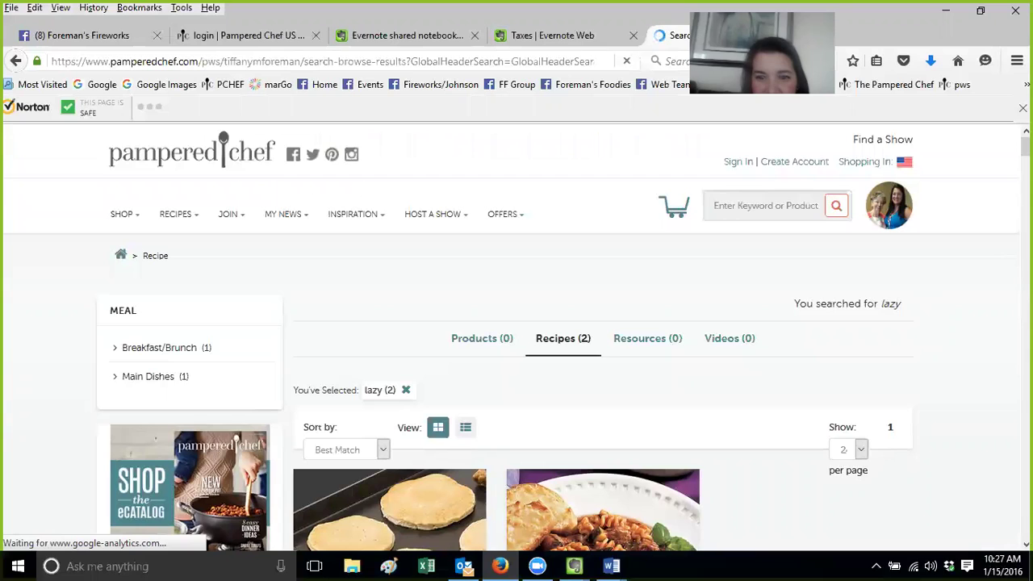
{"action": "scroll", "coordinate": [614, 470], "scroll_direction": "down", "scroll_amount": 1}
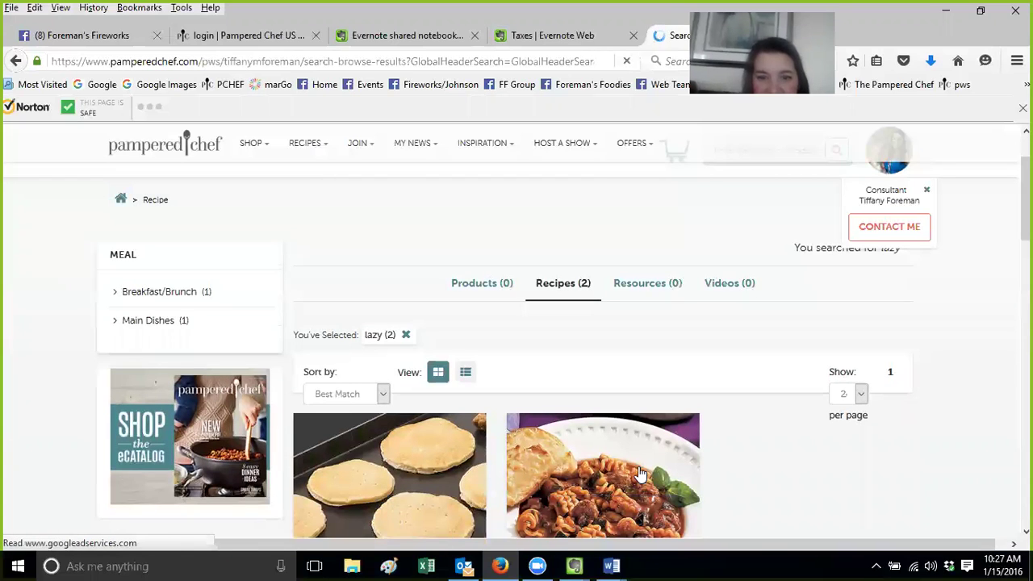
{"action": "left_click", "coordinate": [613, 470]}
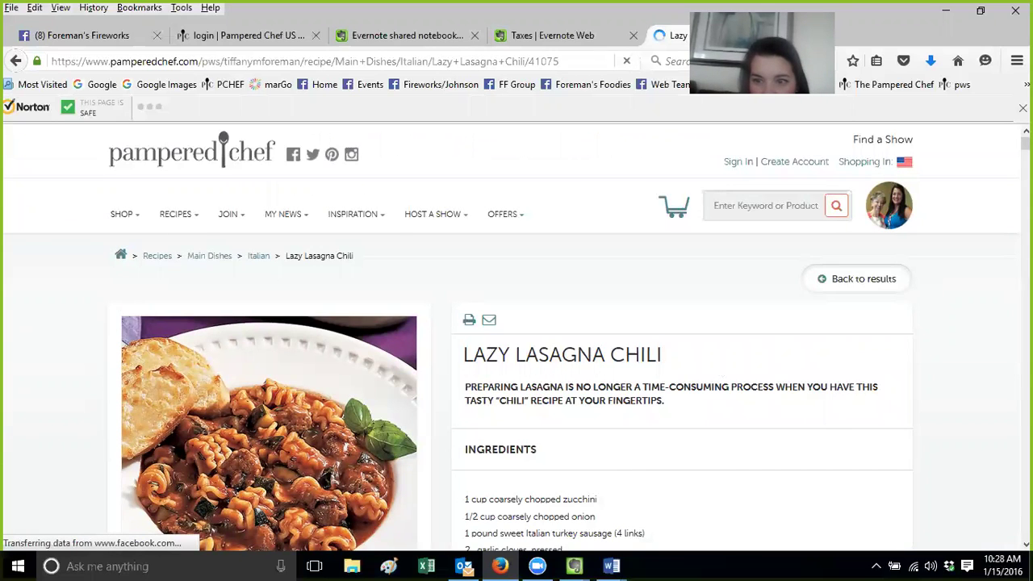
Paste the recipe page's two Directions steps over the Lazy Lasagna Soup note's Directions
{"action": "scroll", "coordinate": [516, 339], "scroll_direction": "down", "scroll_amount": 3}
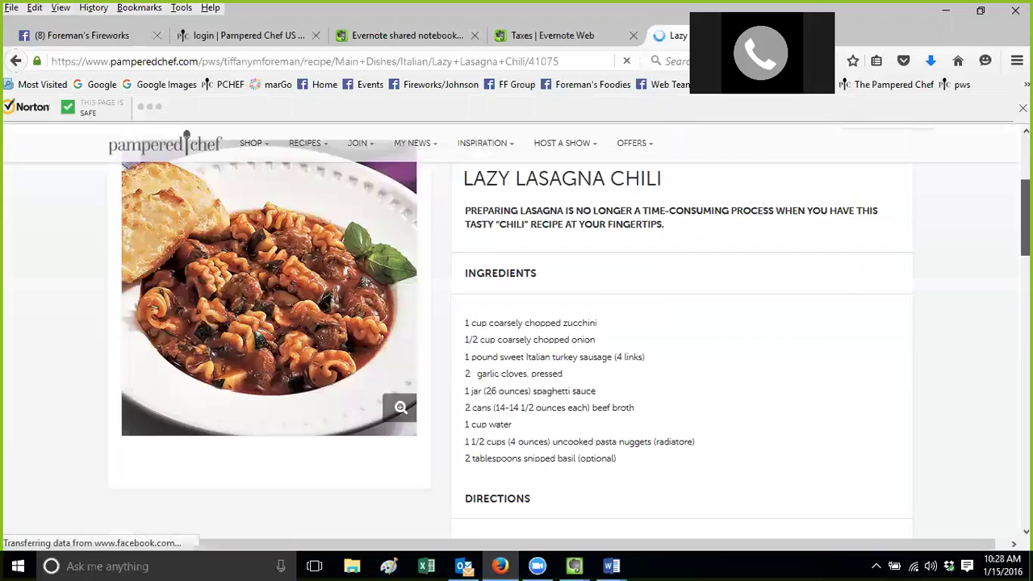
{"action": "scroll", "coordinate": [692, 269], "scroll_direction": "down", "scroll_amount": 1}
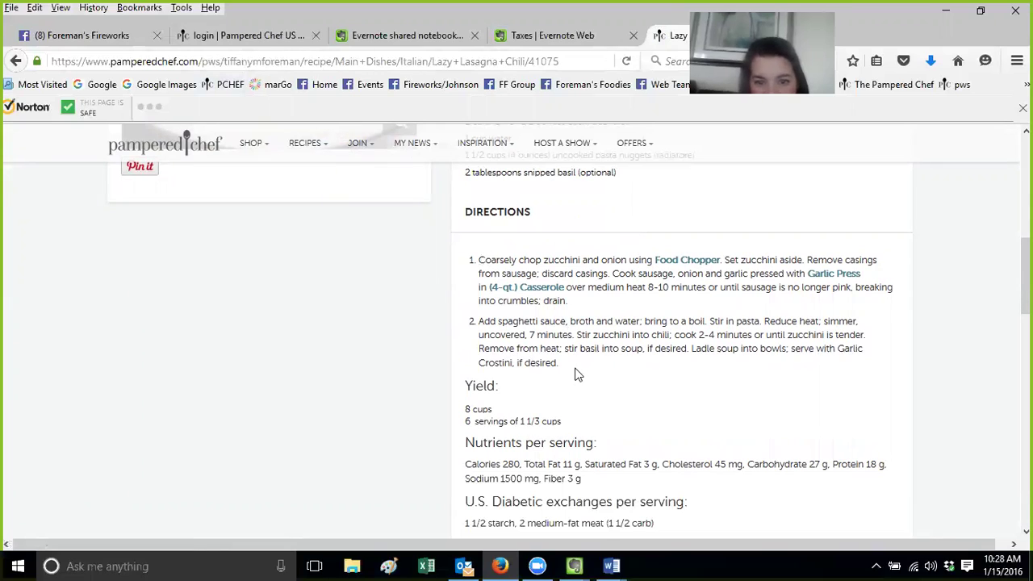
{"action": "left_click_drag", "start_coordinate": [556, 363], "coordinate": [456, 264]}
{"action": "key", "text": "ctrl+c"}
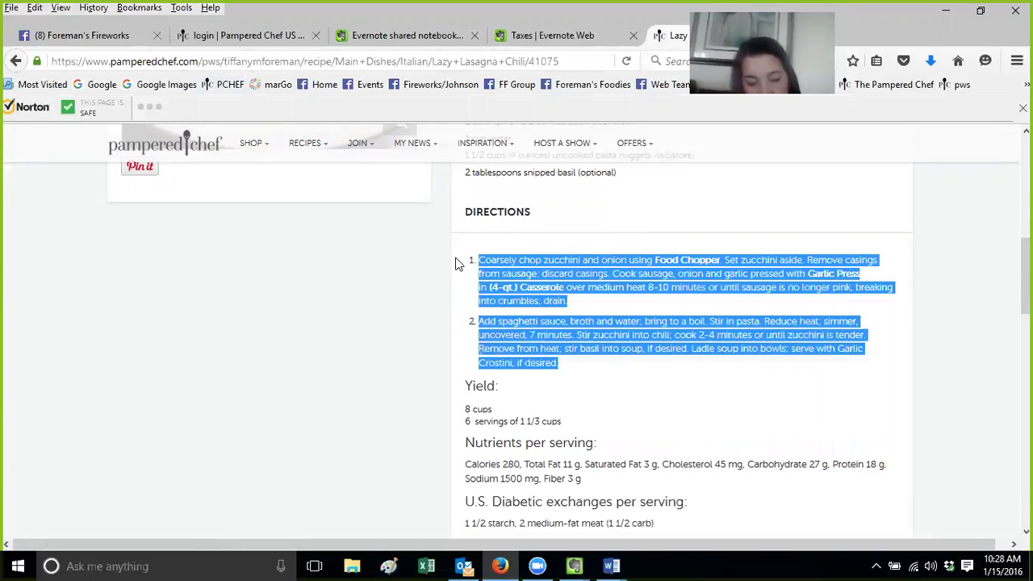
{"action": "left_click", "coordinate": [573, 566]}
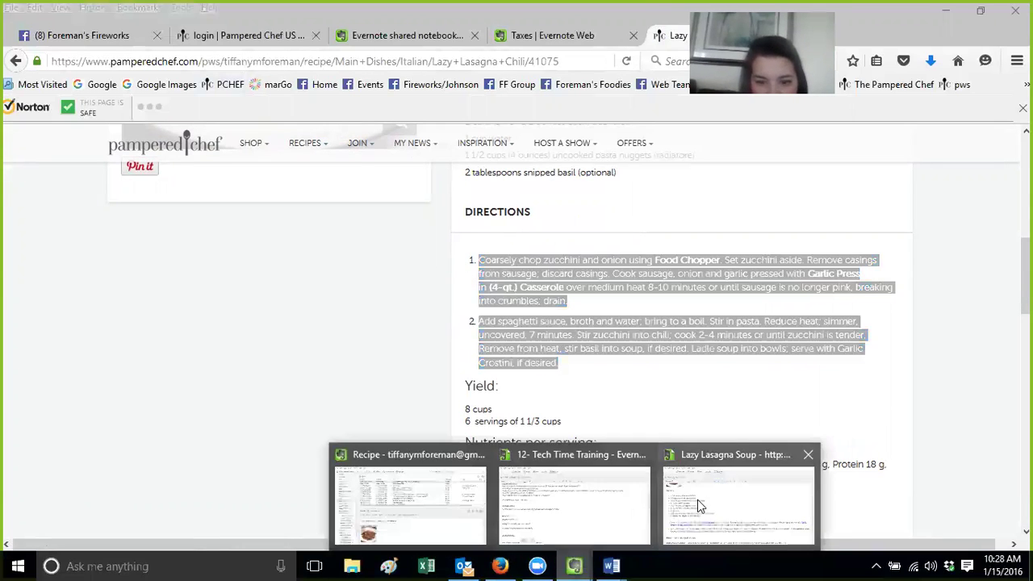
{"action": "left_click", "coordinate": [699, 504]}
{"action": "left_click_drag", "start_coordinate": [634, 460], "coordinate": [571, 460]}
{"action": "left_click_drag", "start_coordinate": [290, 398], "coordinate": [19, 397]}
{"action": "key", "text": "ctrl+v"}
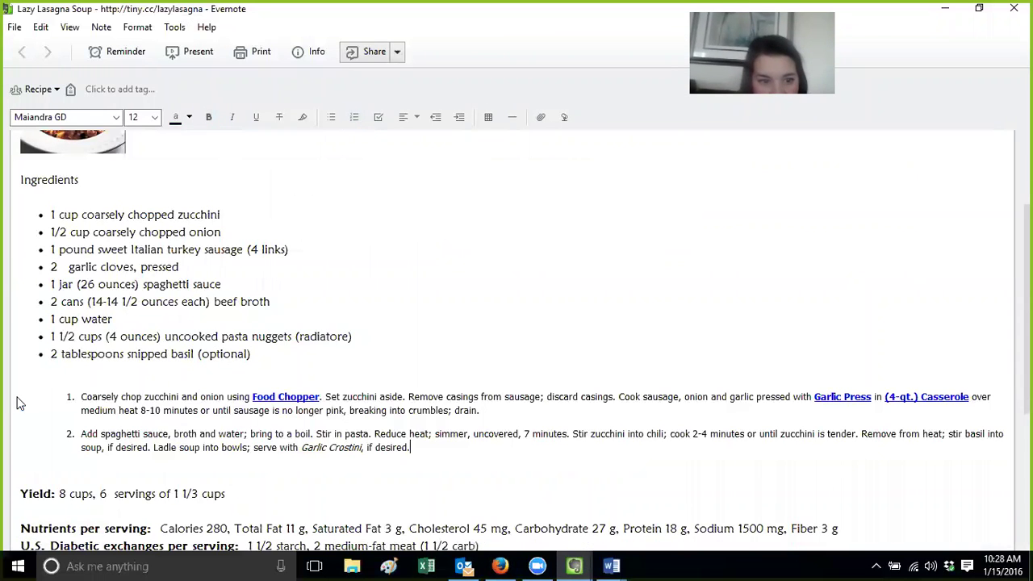
Follow the Food Chopper link in Directions step 1 to its Firefox search results
{"action": "left_click", "coordinate": [264, 398]}
{"action": "left_click", "coordinate": [266, 403]}
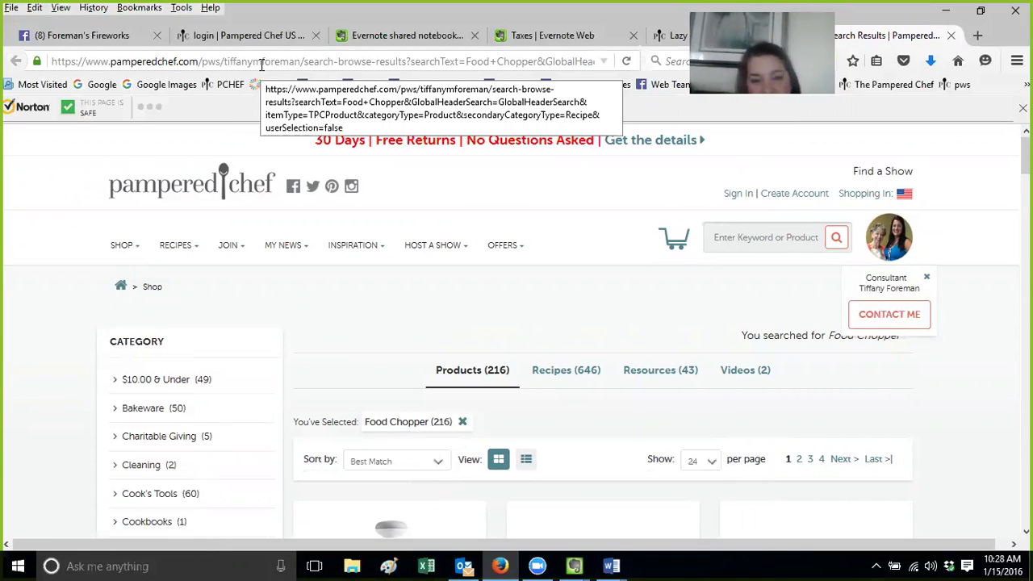
Switch between the Lazy Lasagna Soup note and Firefox's tabs, ending on the Lazy Lasagna Chili recipe
{"action": "left_click", "coordinate": [574, 566]}
{"action": "left_click", "coordinate": [721, 499]}
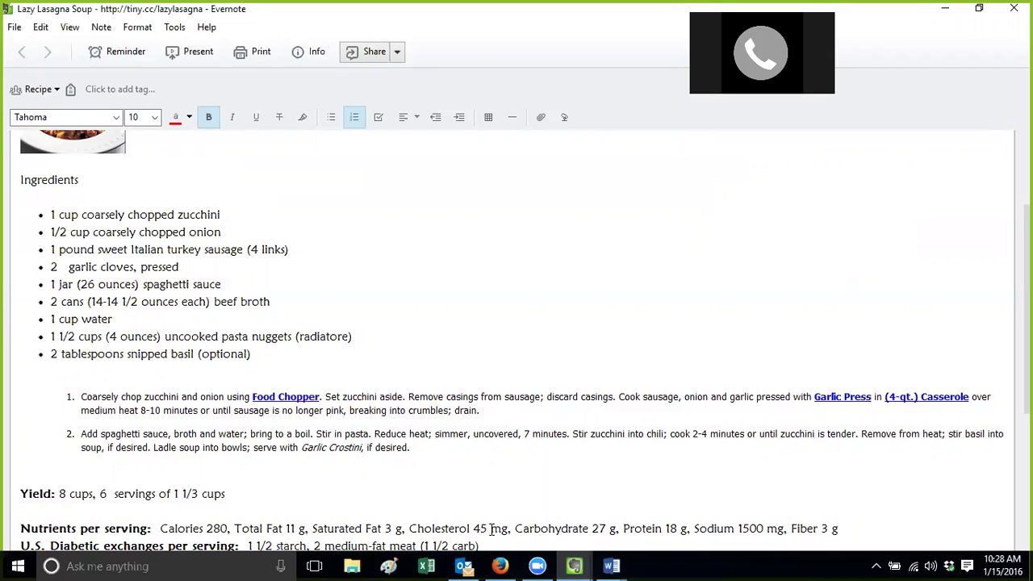
{"action": "left_click", "coordinate": [500, 565]}
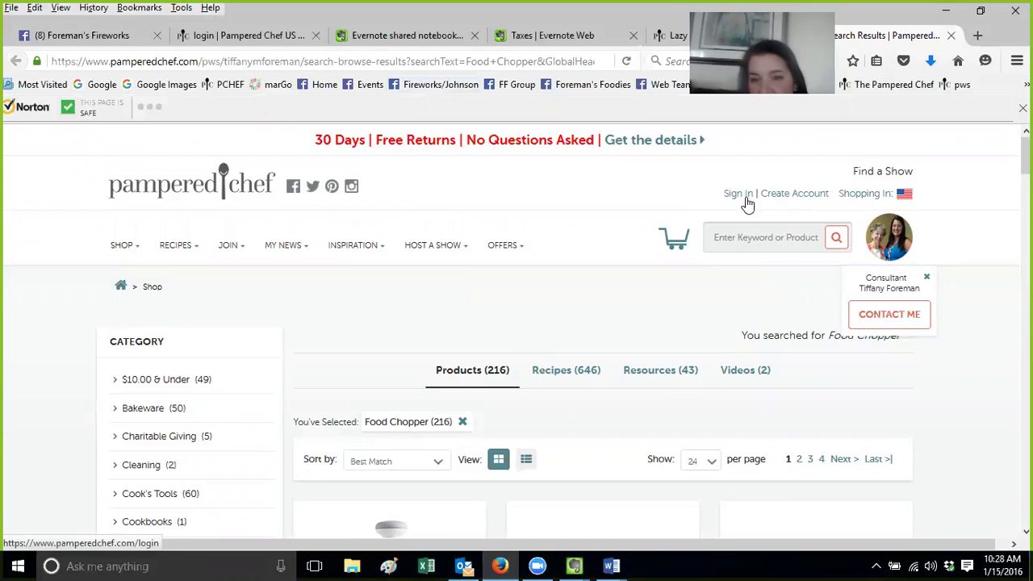
{"action": "mouse_move", "coordinate": [577, 565]}
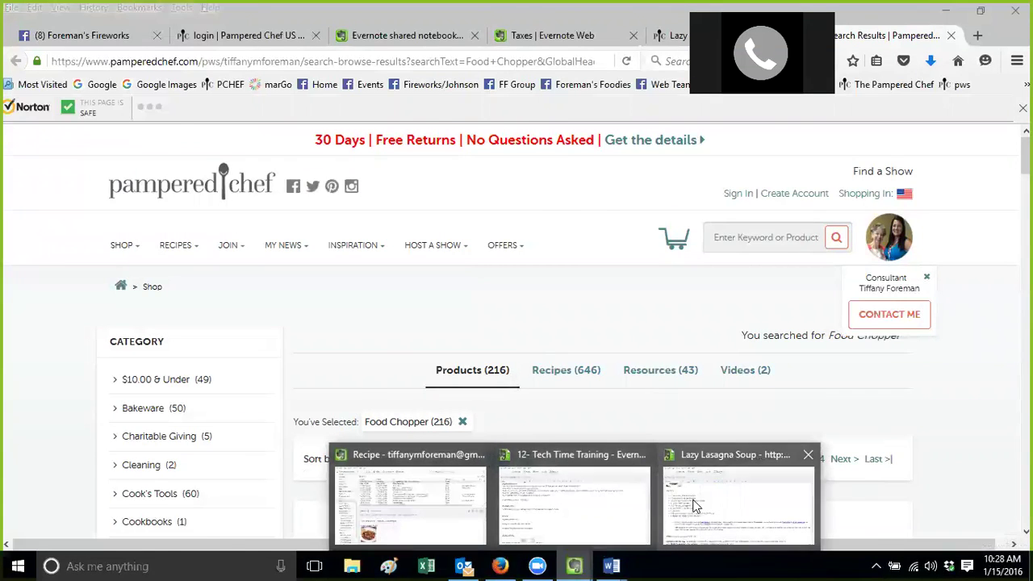
{"action": "left_click", "coordinate": [693, 501]}
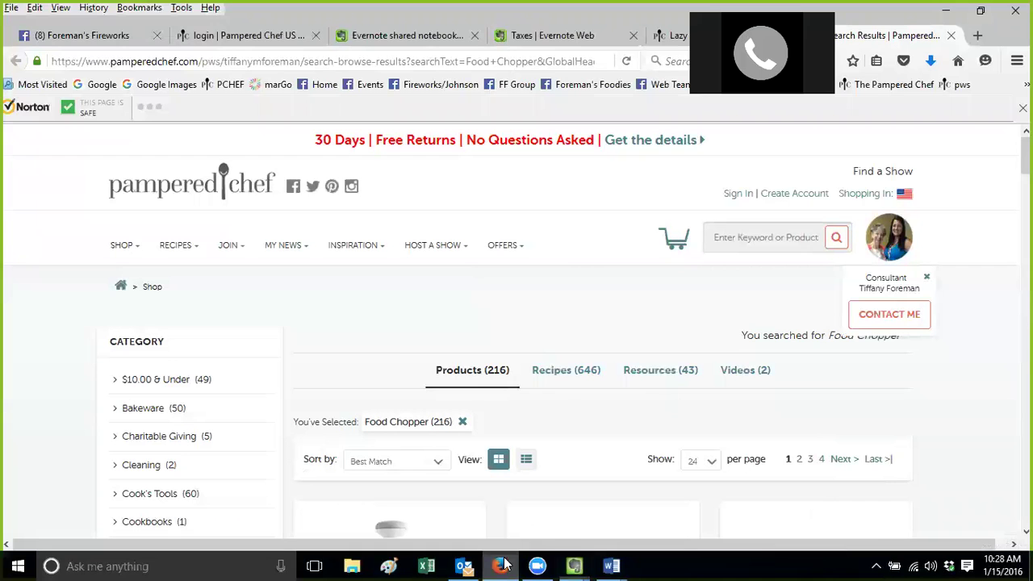
{"action": "left_click", "coordinate": [501, 565]}
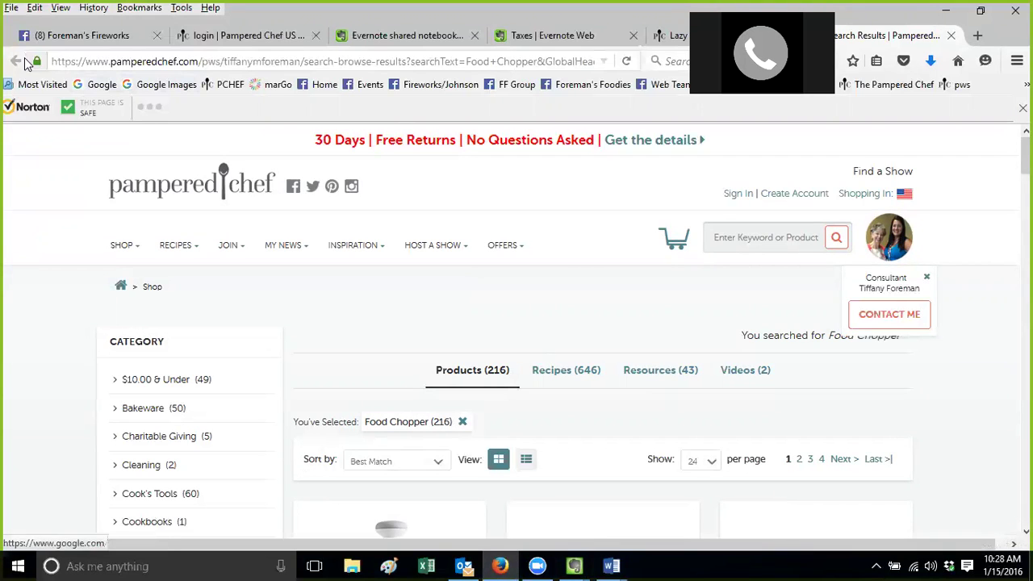
{"action": "left_click", "coordinate": [267, 41]}
{"action": "left_click", "coordinate": [668, 38]}
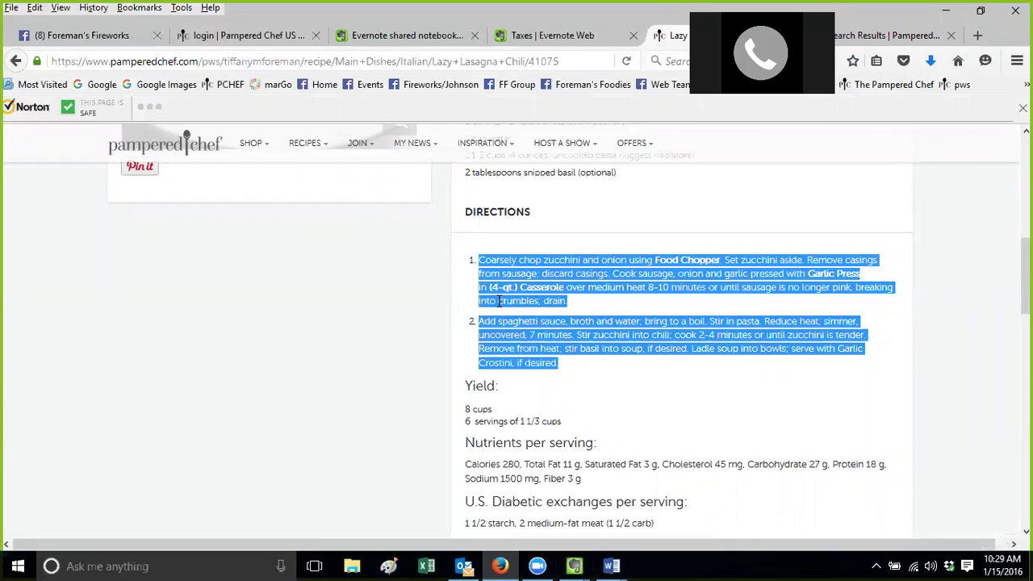
{"action": "left_click_drag", "start_coordinate": [1025, 275], "coordinate": [1025, 157]}
Go back to the Pampered Chef home page, then return to the Lazy Lasagna Soup note
{"action": "left_click", "coordinate": [16, 62]}
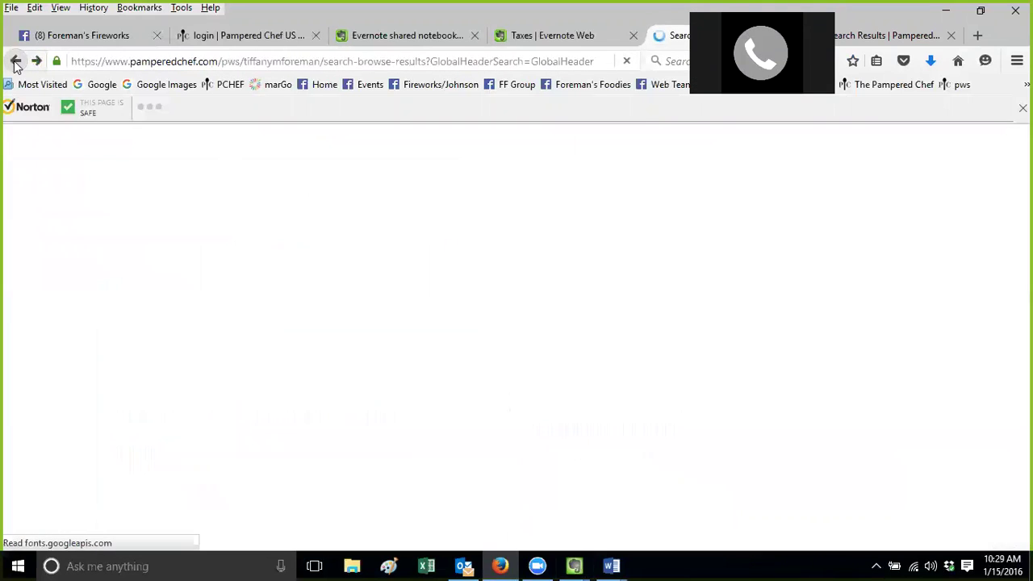
{"action": "left_click", "coordinate": [15, 61]}
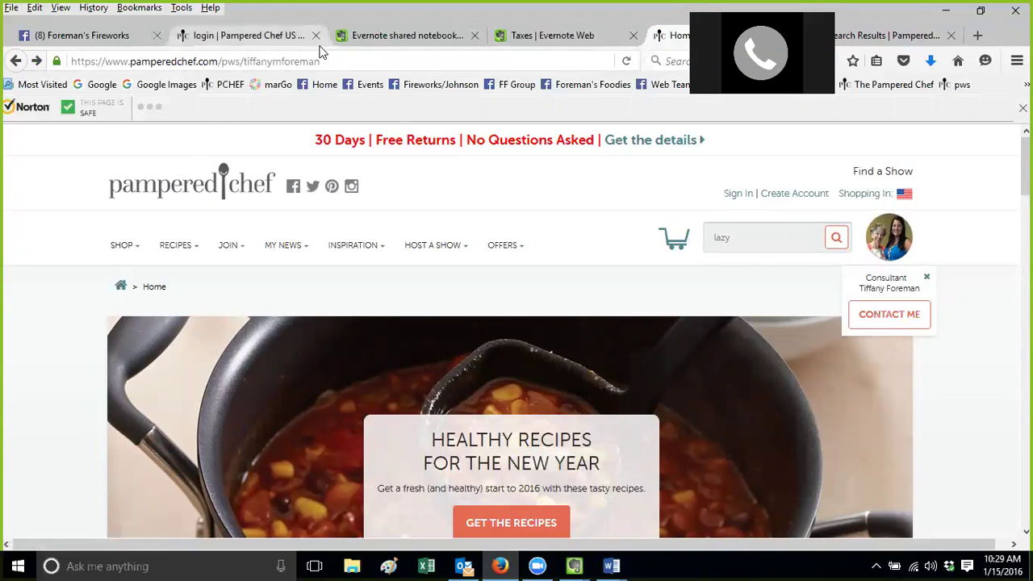
{"action": "left_click", "coordinate": [756, 240]}
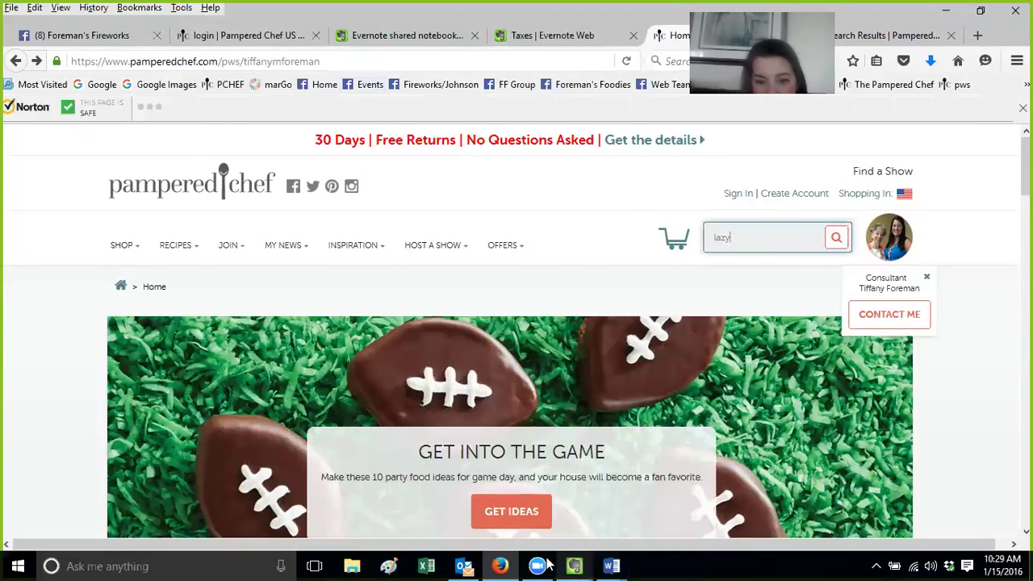
{"action": "left_click", "coordinate": [574, 565]}
{"action": "left_click", "coordinate": [659, 529]}
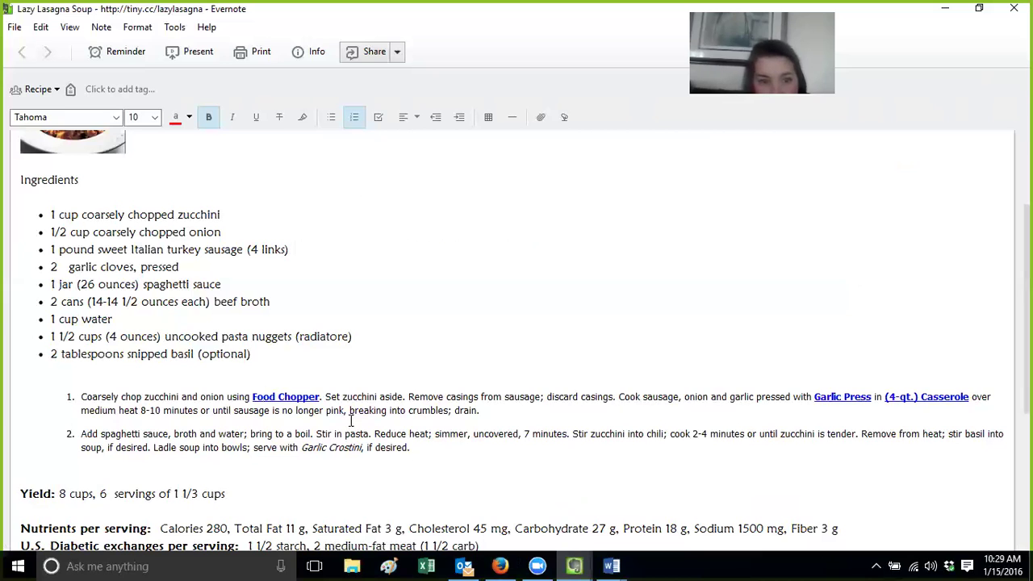
Format both Directions steps in Maiandra GD at size 12
{"action": "left_click_drag", "start_coordinate": [431, 449], "coordinate": [337, 448]}
{"action": "left_click_drag", "start_coordinate": [167, 439], "coordinate": [49, 386]}
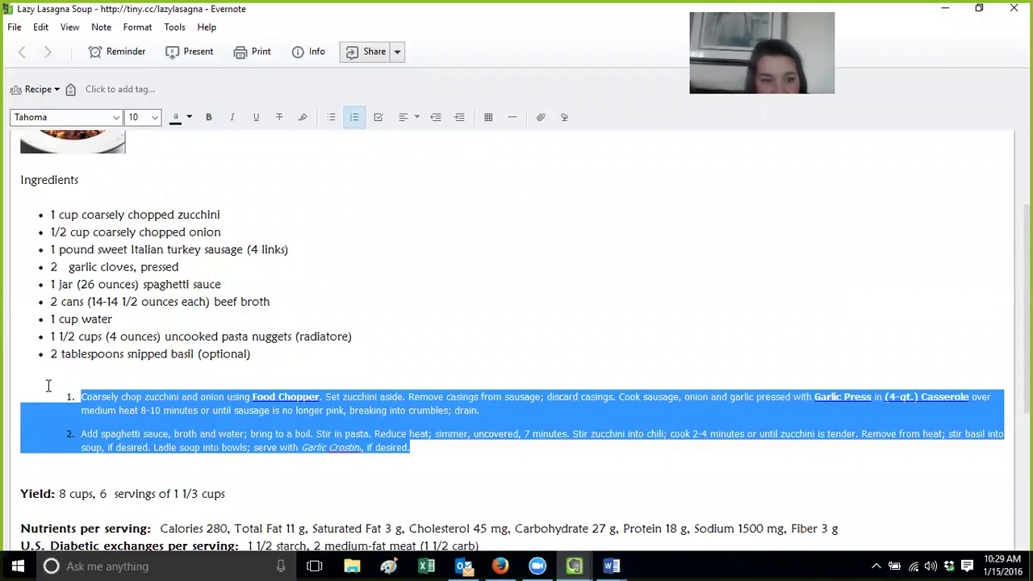
{"action": "left_click", "coordinate": [108, 117]}
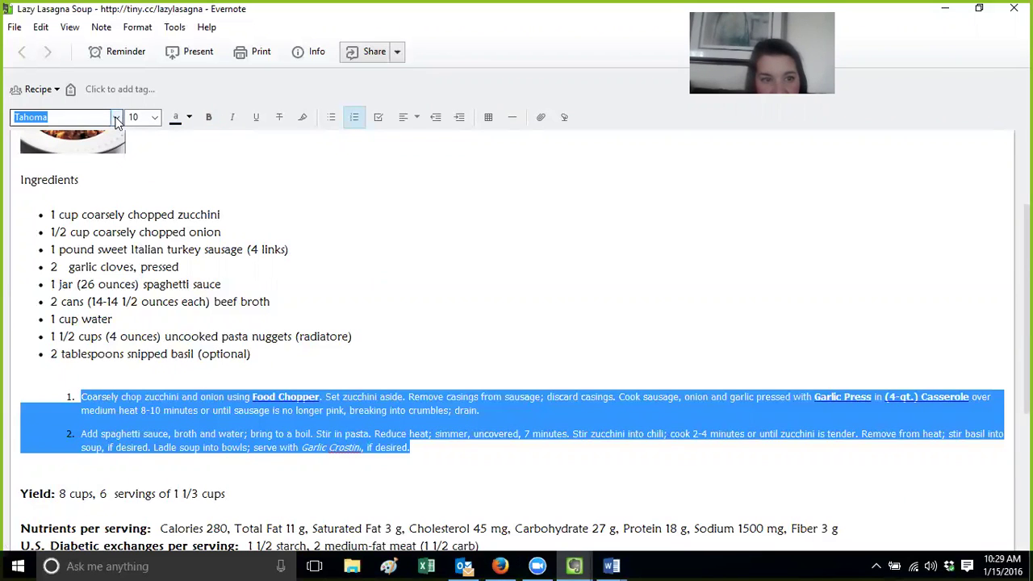
{"action": "left_click", "coordinate": [117, 119]}
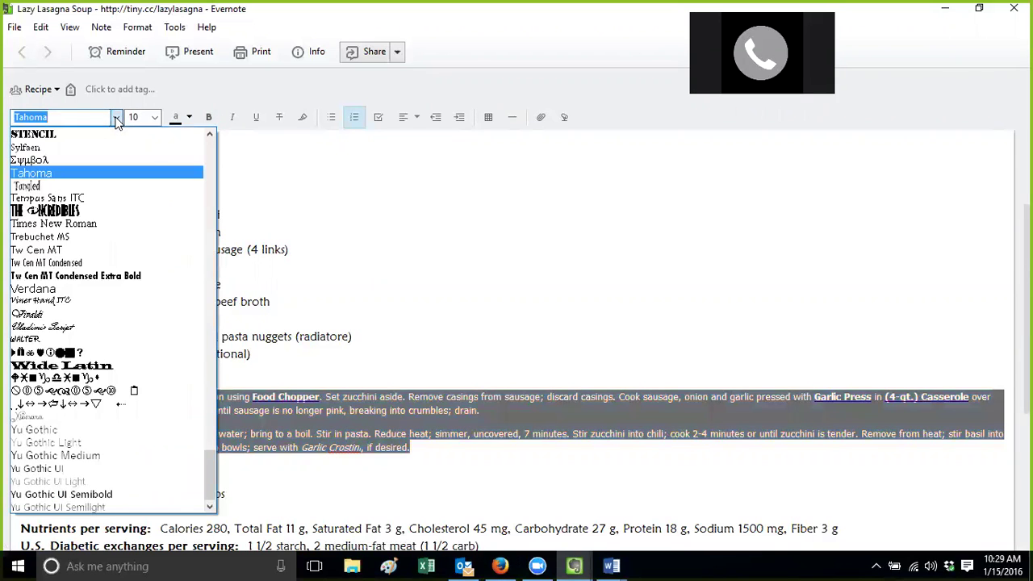
{"action": "type", "text": "m"}
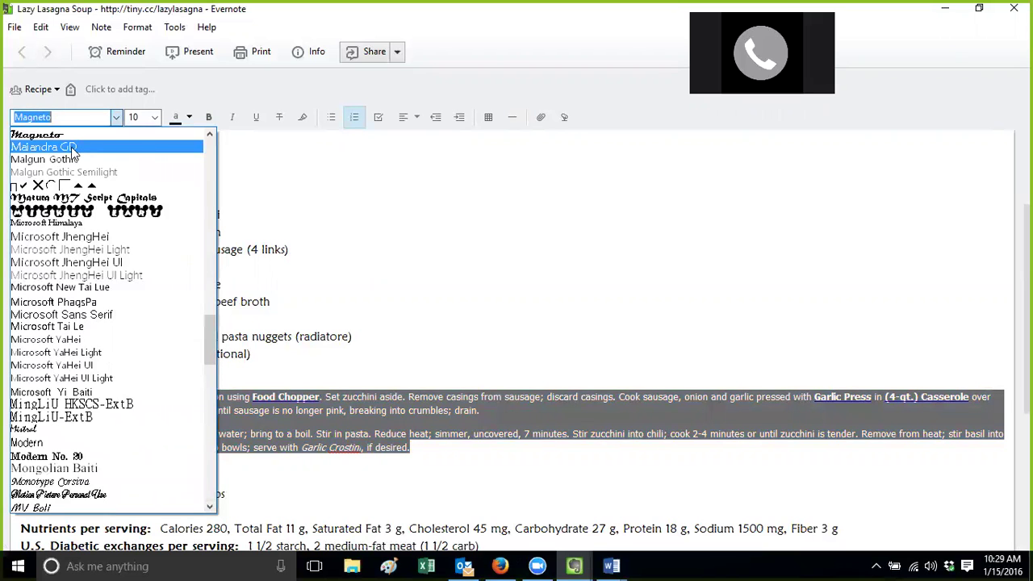
{"action": "left_click", "coordinate": [71, 147]}
{"action": "left_click", "coordinate": [156, 118]}
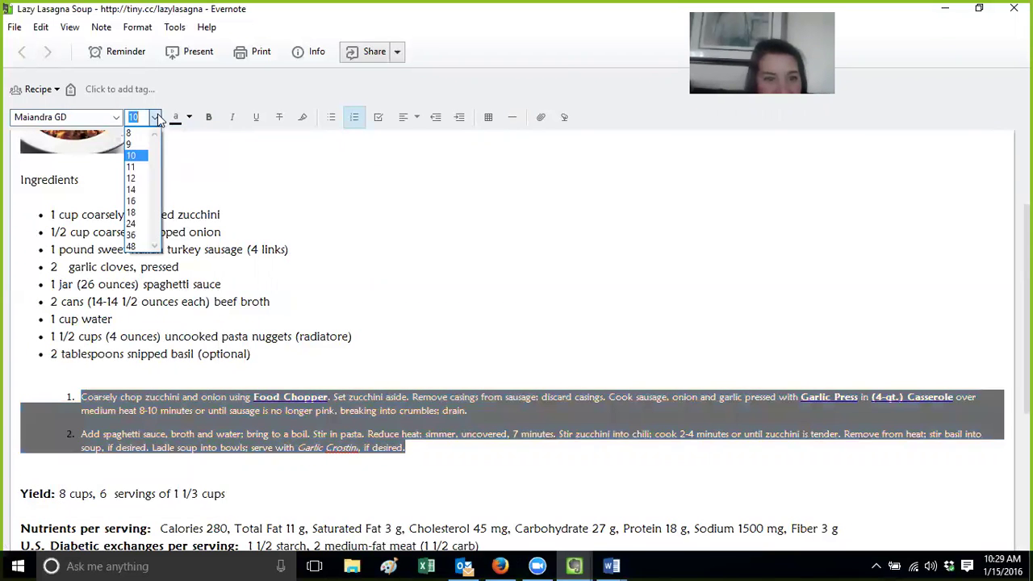
{"action": "left_click", "coordinate": [136, 177]}
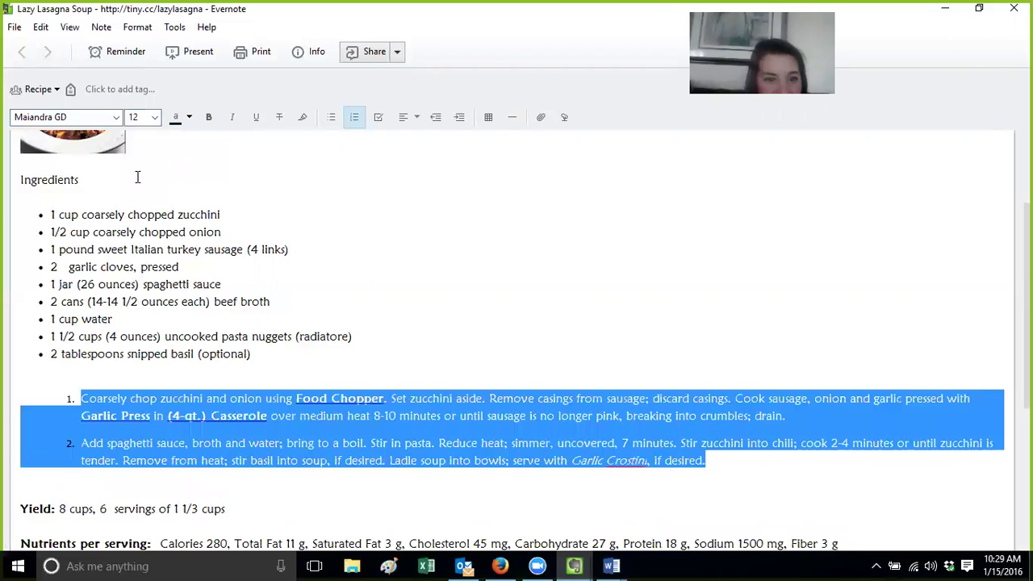
Deselect the text and close the Lazy Lasagna Soup note window
{"action": "left_click", "coordinate": [410, 290]}
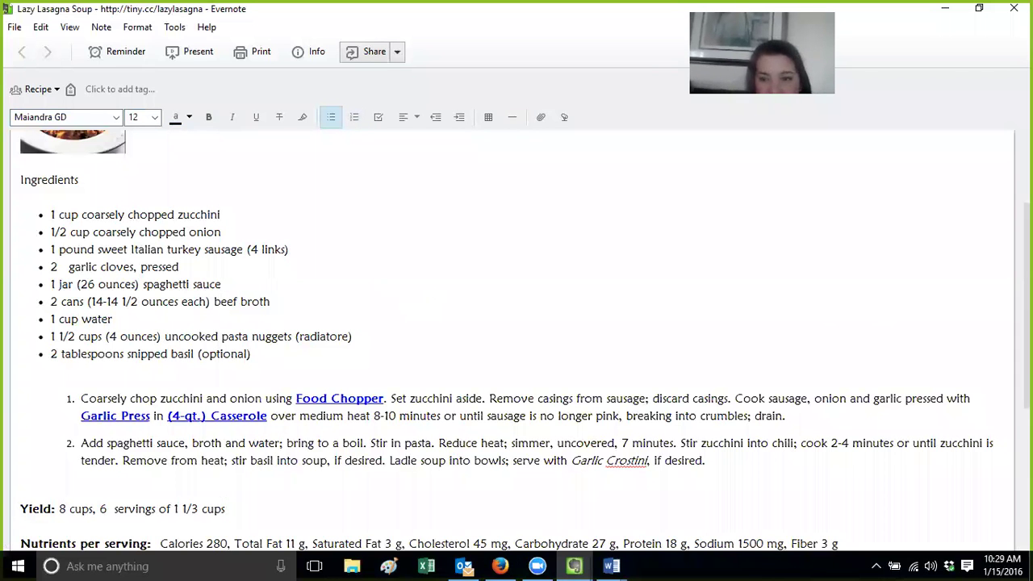
{"action": "scroll", "coordinate": [516, 338], "scroll_direction": "down", "scroll_amount": 5}
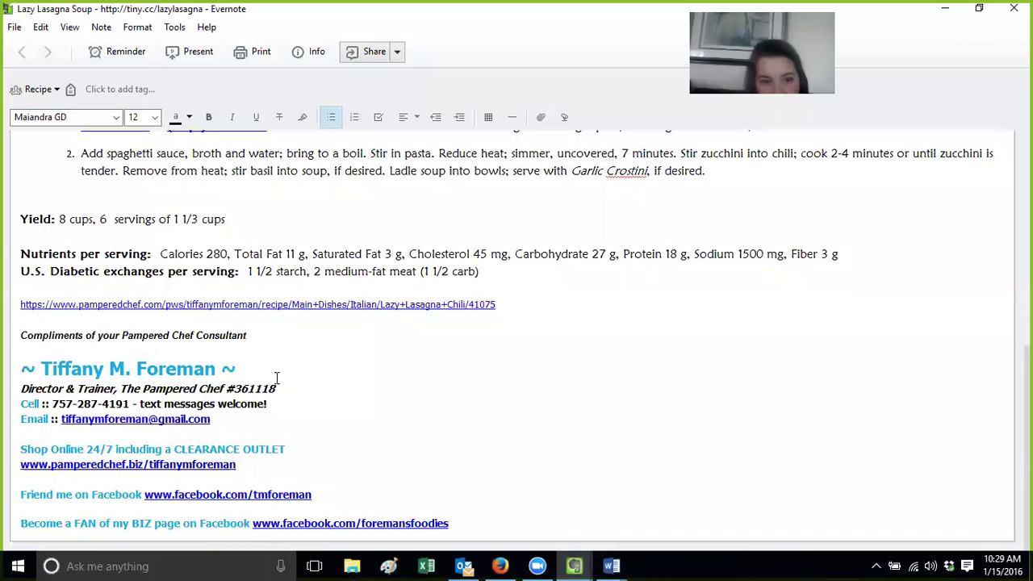
{"action": "left_click", "coordinate": [616, 481]}
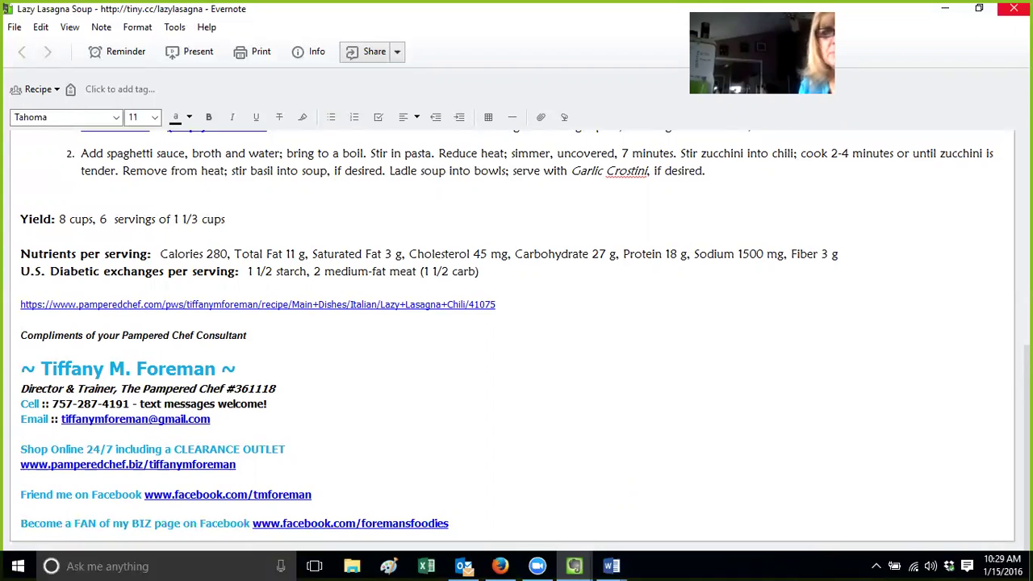
{"action": "left_click", "coordinate": [1013, 8]}
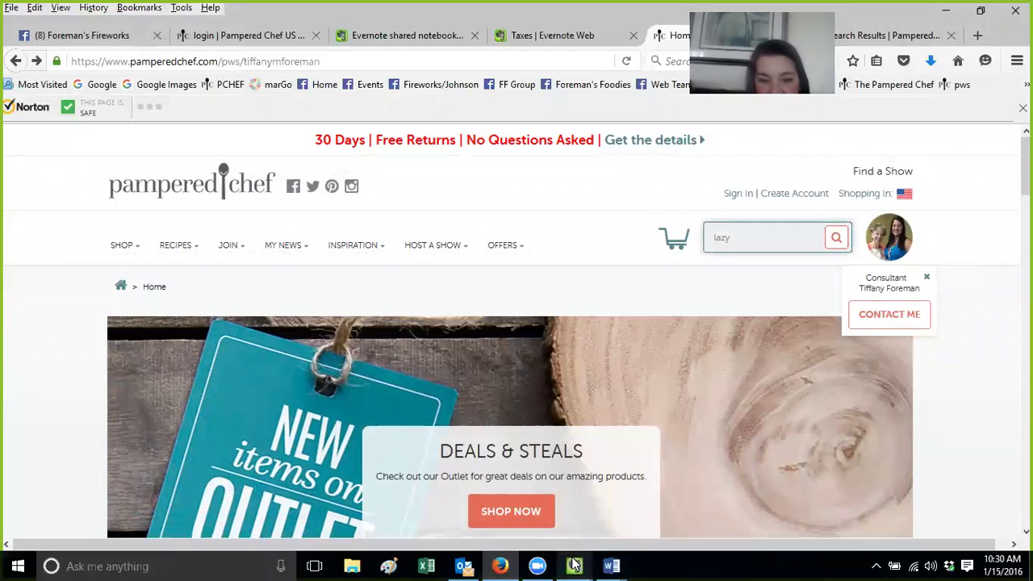
Bring the main Evernote window forward and select the Recipe notebook
{"action": "mouse_move", "coordinate": [574, 566]}
{"action": "left_click", "coordinate": [654, 477]}
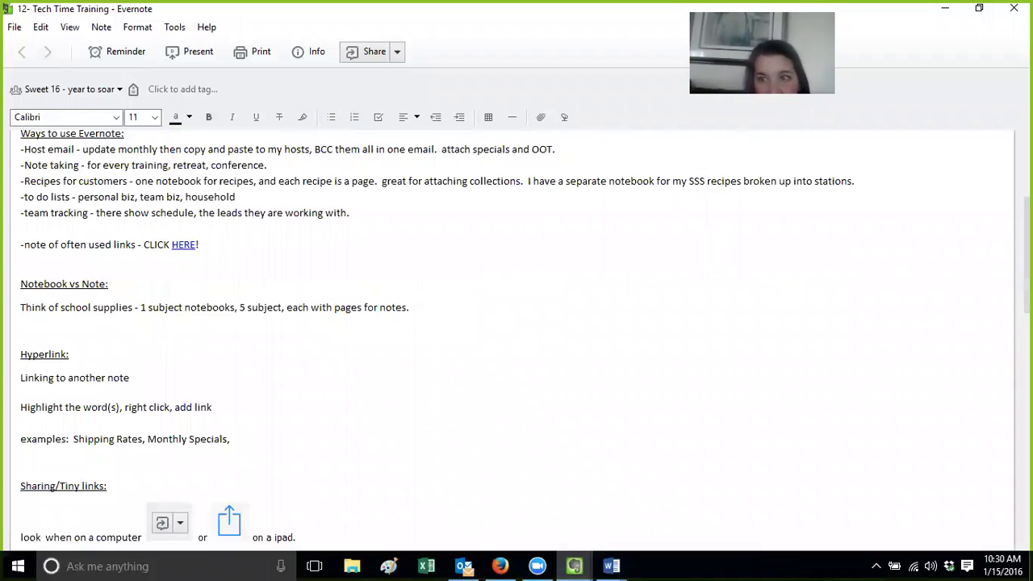
{"action": "mouse_move", "coordinate": [573, 565]}
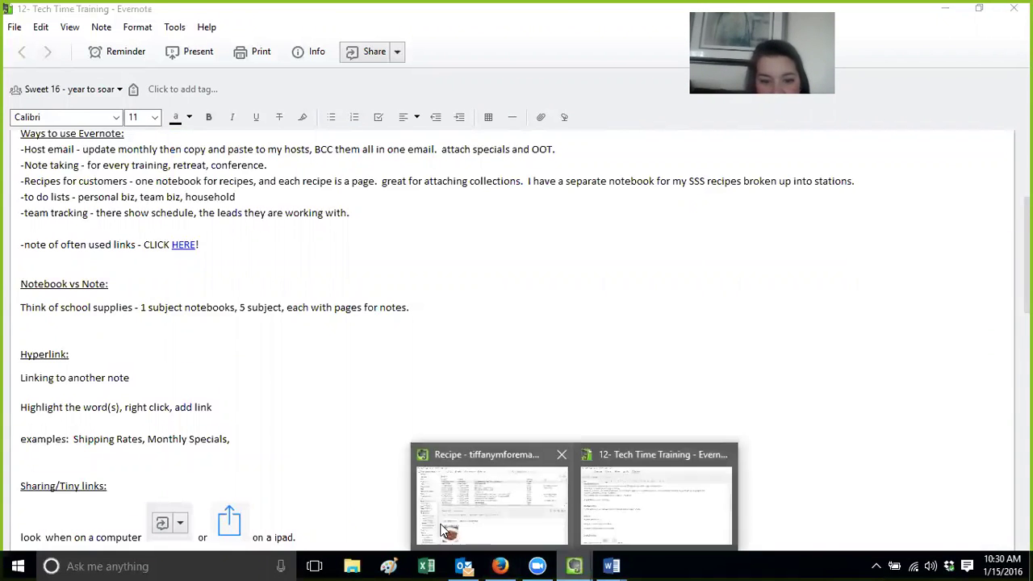
{"action": "left_click", "coordinate": [442, 530]}
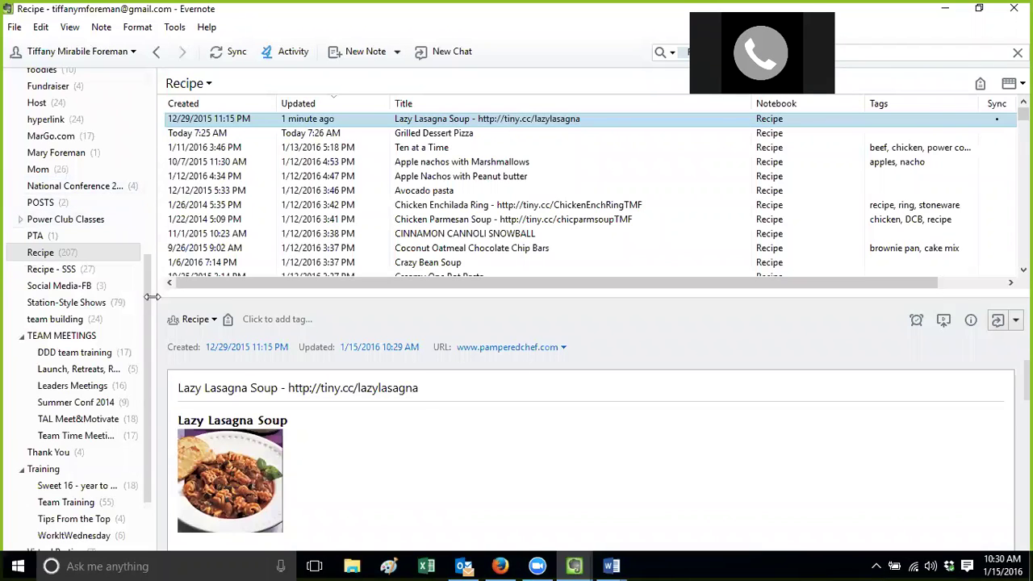
{"action": "left_click_drag", "start_coordinate": [147, 302], "coordinate": [146, 232]}
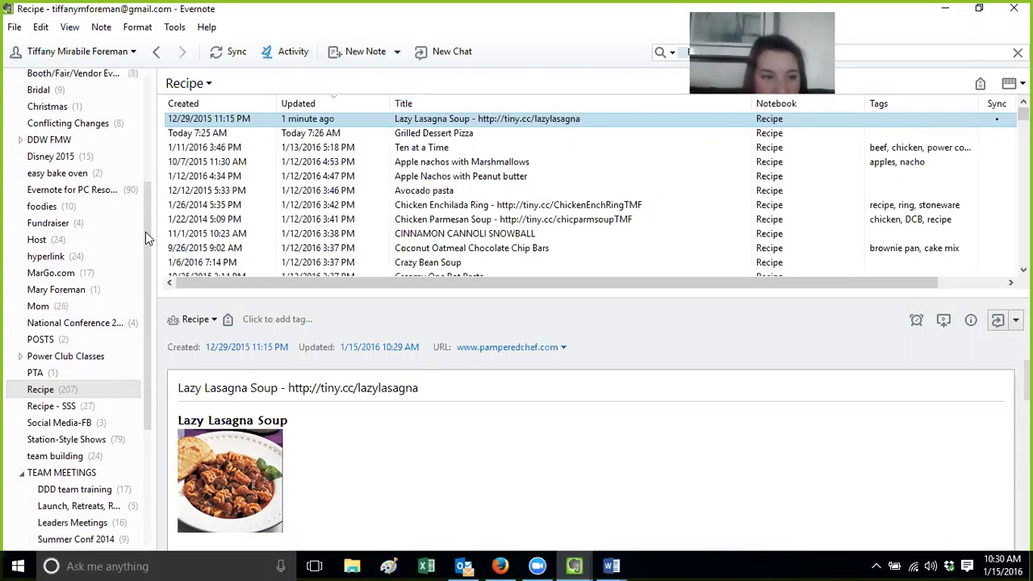
{"action": "left_click", "coordinate": [50, 391]}
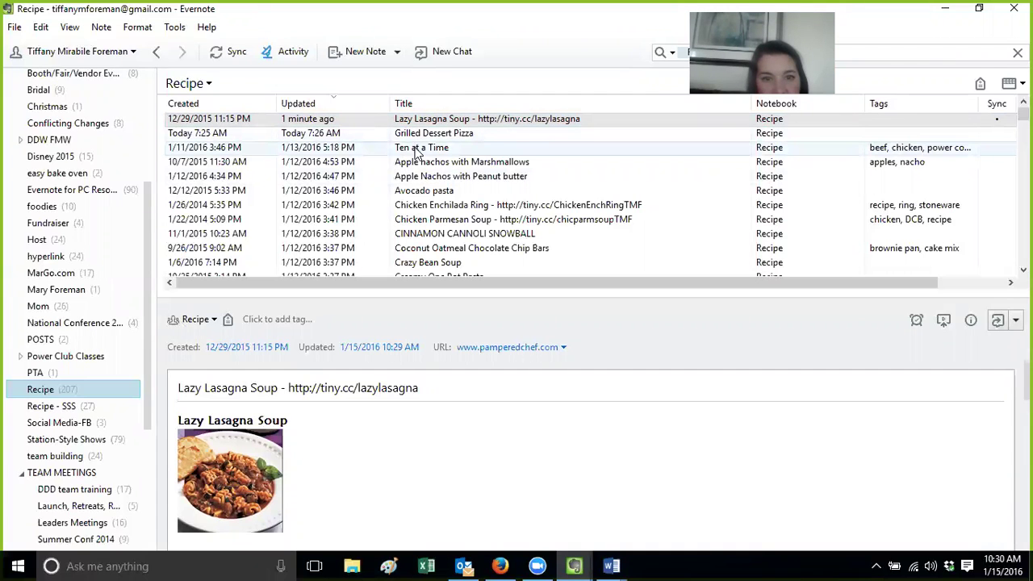
Open the Apple Nachos with Peanut butter note in its own window and maximize it
{"action": "double_click", "coordinate": [428, 175]}
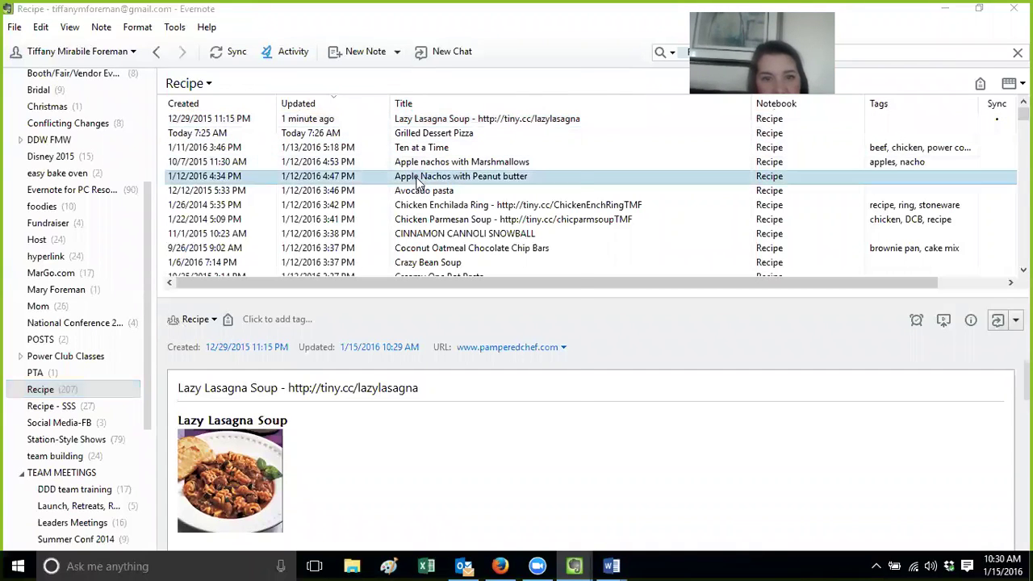
{"action": "scroll", "coordinate": [573, 240], "scroll_direction": "down", "scroll_amount": 3}
{"action": "left_click", "coordinate": [589, 395]}
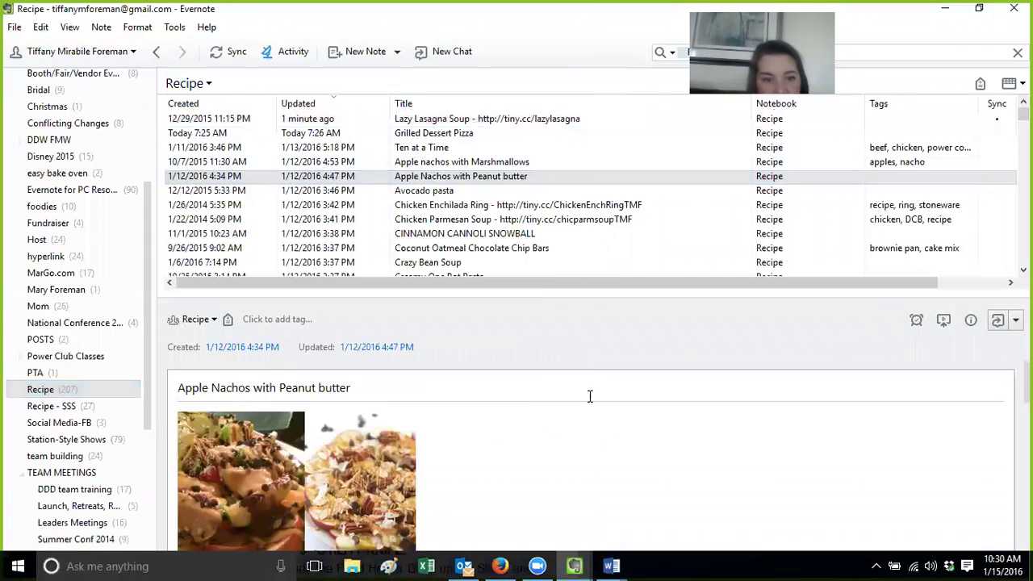
{"action": "double_click", "coordinate": [438, 175]}
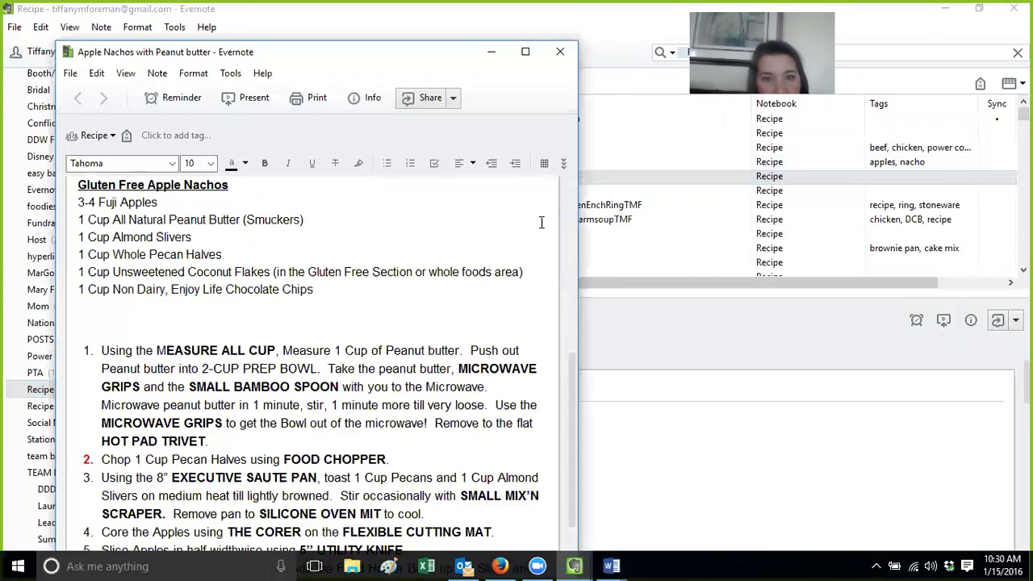
{"action": "scroll", "coordinate": [575, 407], "scroll_direction": "down", "scroll_amount": 3}
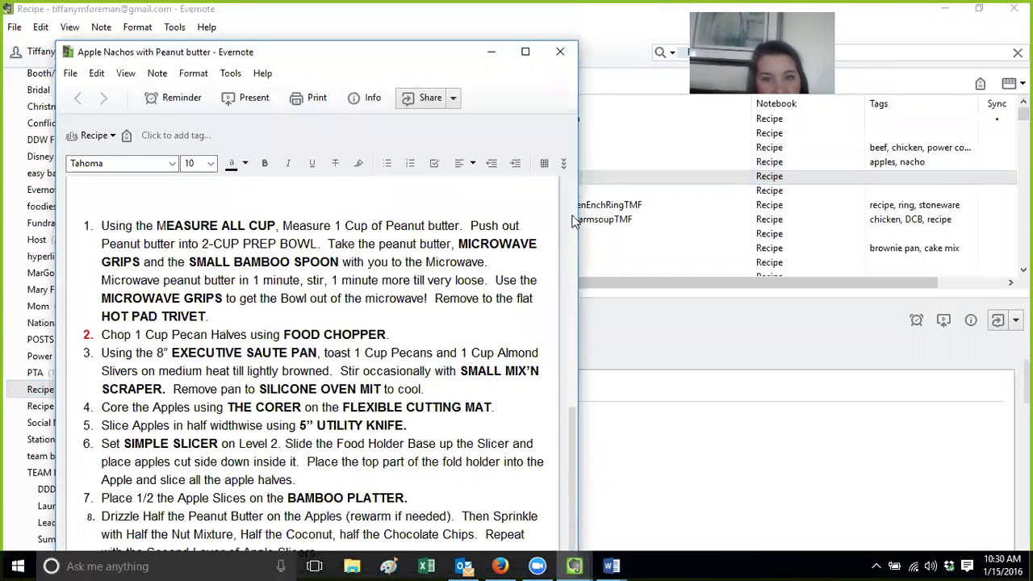
{"action": "double_click", "coordinate": [426, 59]}
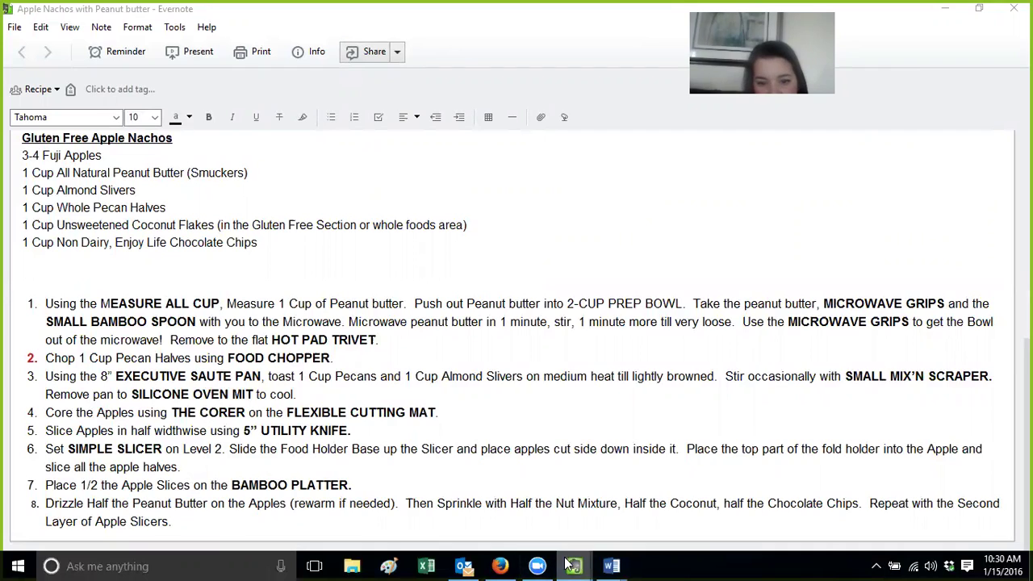
Back in the Recipe list, open Coconut Oatmeal Chocolate Chip Bars in its own window
{"action": "mouse_move", "coordinate": [562, 565]}
{"action": "left_click", "coordinate": [554, 493]}
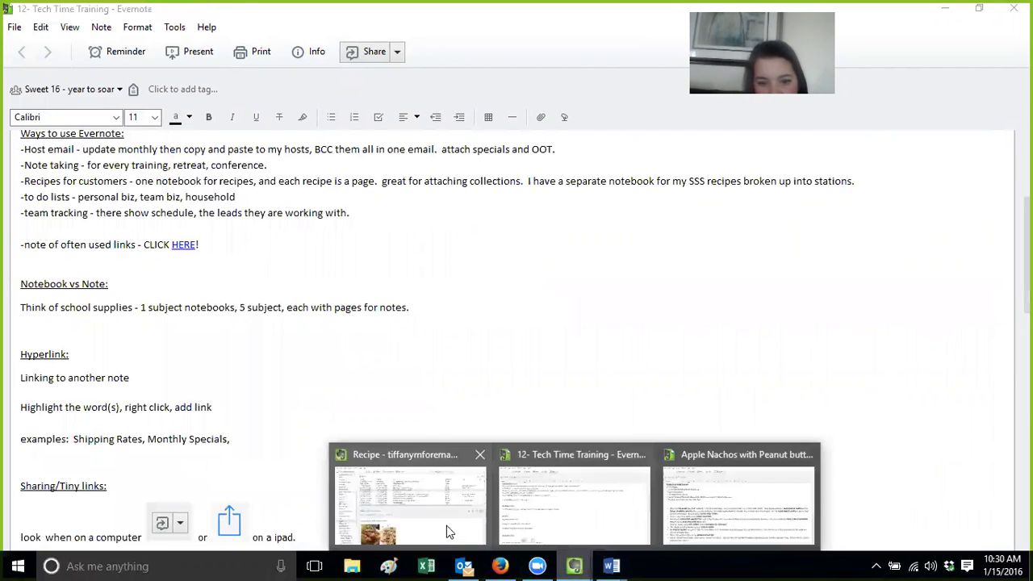
{"action": "left_click", "coordinate": [447, 526]}
{"action": "double_click", "coordinate": [483, 251]}
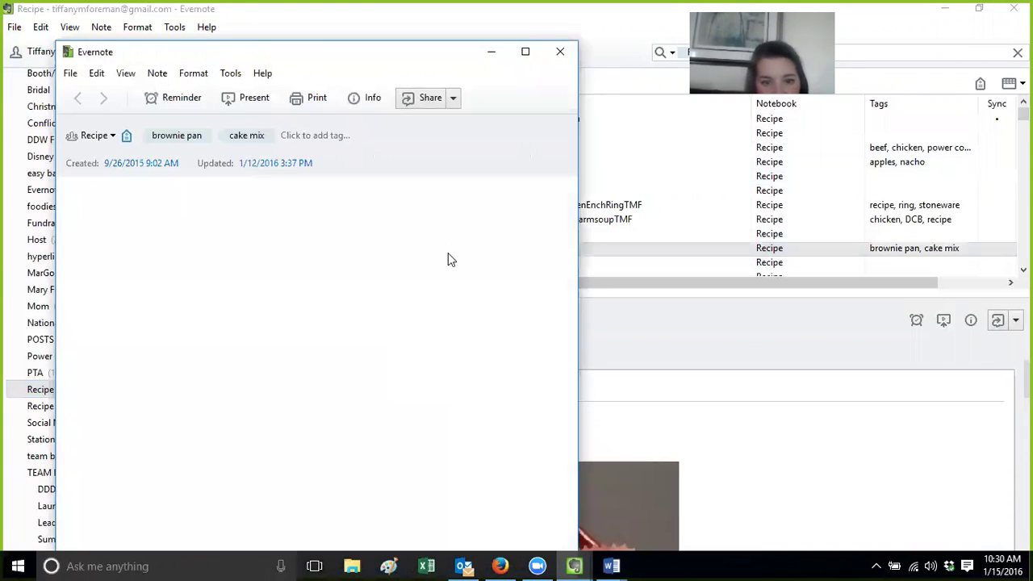
Copy the Coconut Oatmeal bars' contact signature block through the logo, then close that note
{"action": "left_click_drag", "start_coordinate": [572, 193], "coordinate": [571, 508]}
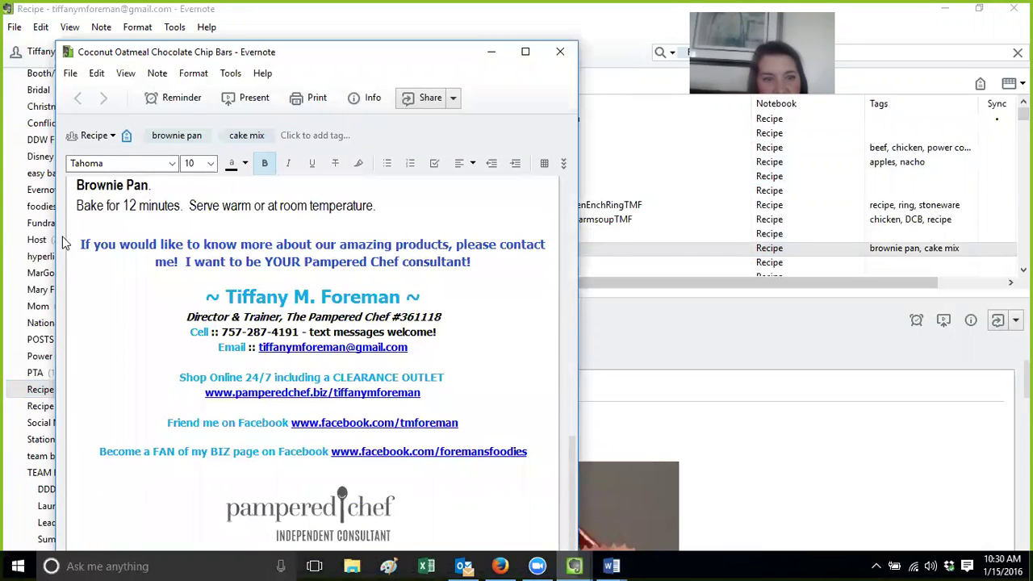
{"action": "mouse_move", "coordinate": [80, 244]}
{"action": "left_mouse_down"}
{"action": "mouse_move", "coordinate": [512, 429]}
{"action": "mouse_move", "coordinate": [538, 498]}
{"action": "left_mouse_up"}
{"action": "key", "text": "ctrl+c"}
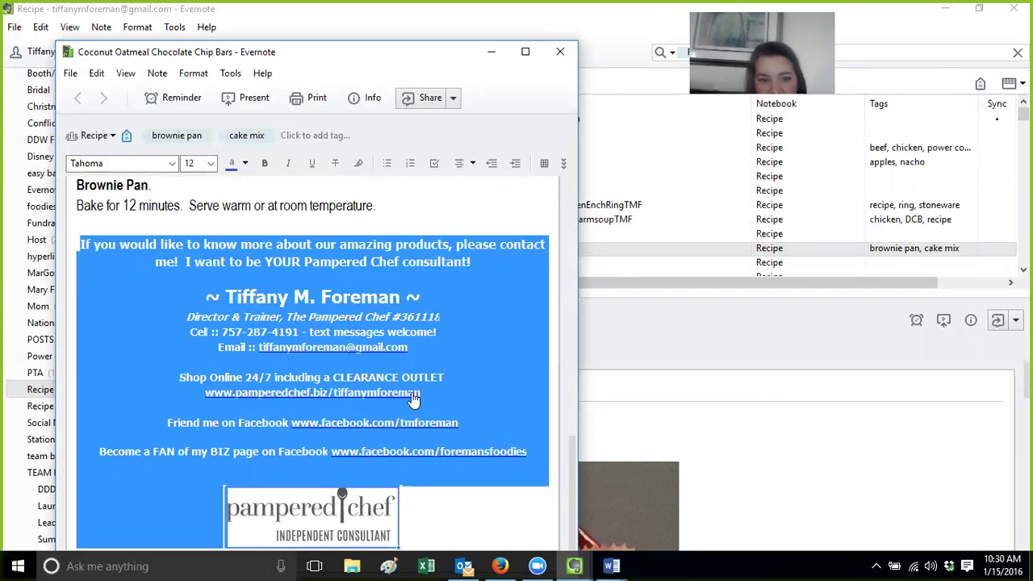
{"action": "left_click", "coordinate": [560, 53]}
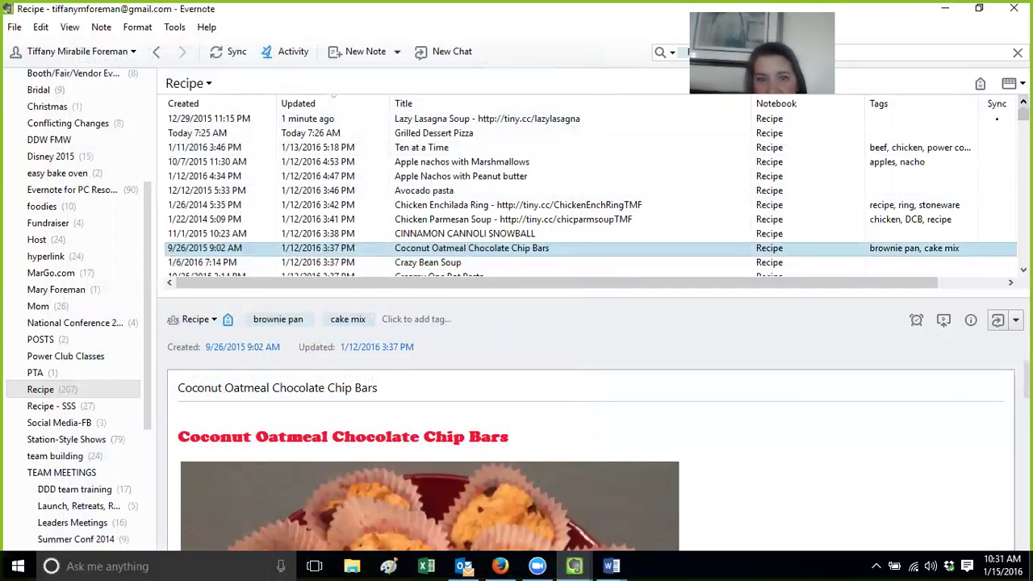
Sort recipe notes by creation date, newest first, and open Grilled Dessert Pizza separately
{"action": "left_click", "coordinate": [338, 108]}
{"action": "left_click", "coordinate": [230, 109]}
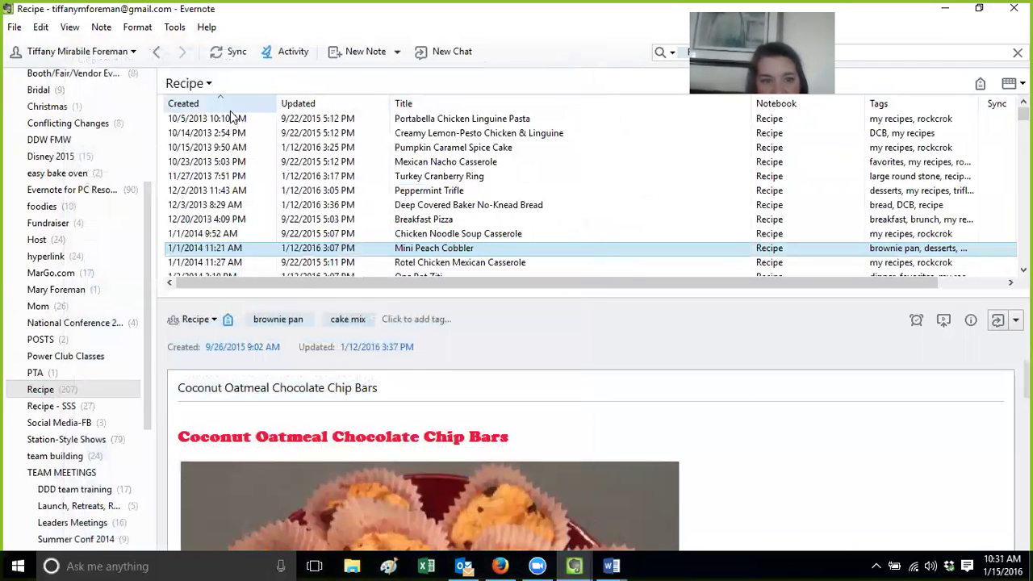
{"action": "left_click", "coordinate": [230, 110]}
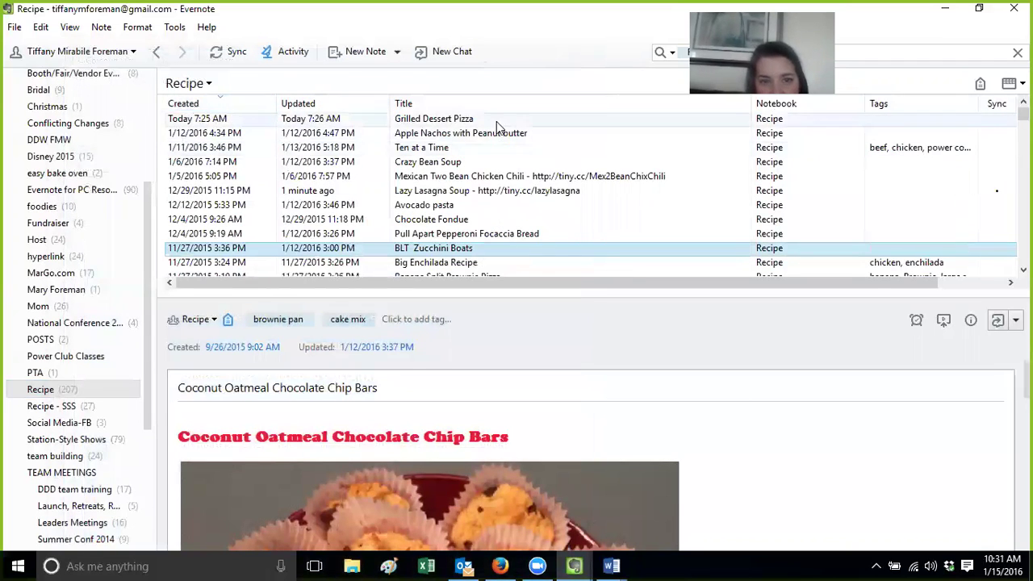
{"action": "left_click", "coordinate": [496, 121]}
{"action": "double_click", "coordinate": [496, 121]}
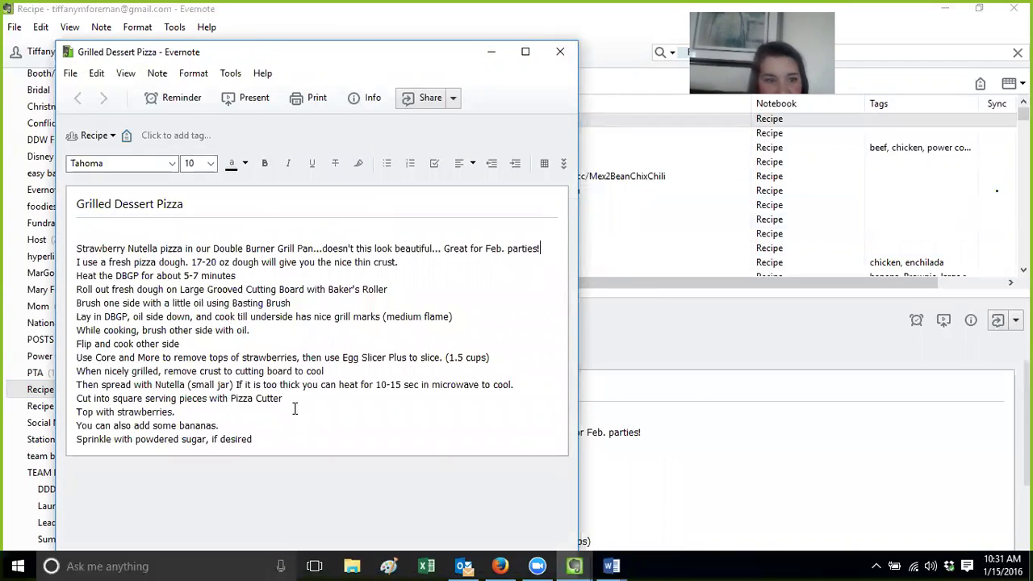
Paste the contact signature at the end of Grilled Dessert Pizza and close it
{"action": "left_click", "coordinate": [276, 443]}
{"action": "key", "text": "Return"}
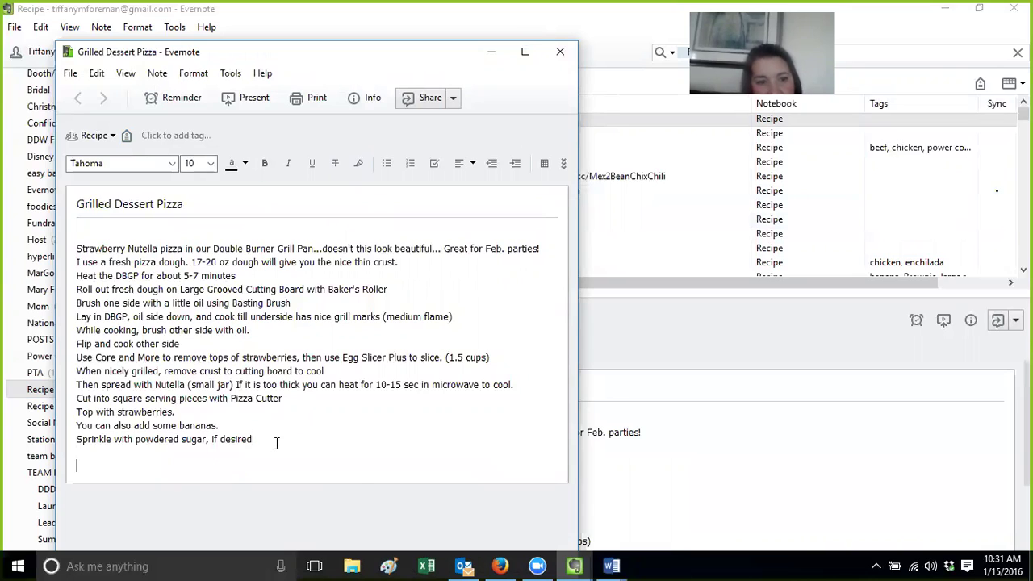
{"action": "key", "text": "ctrl+b"}
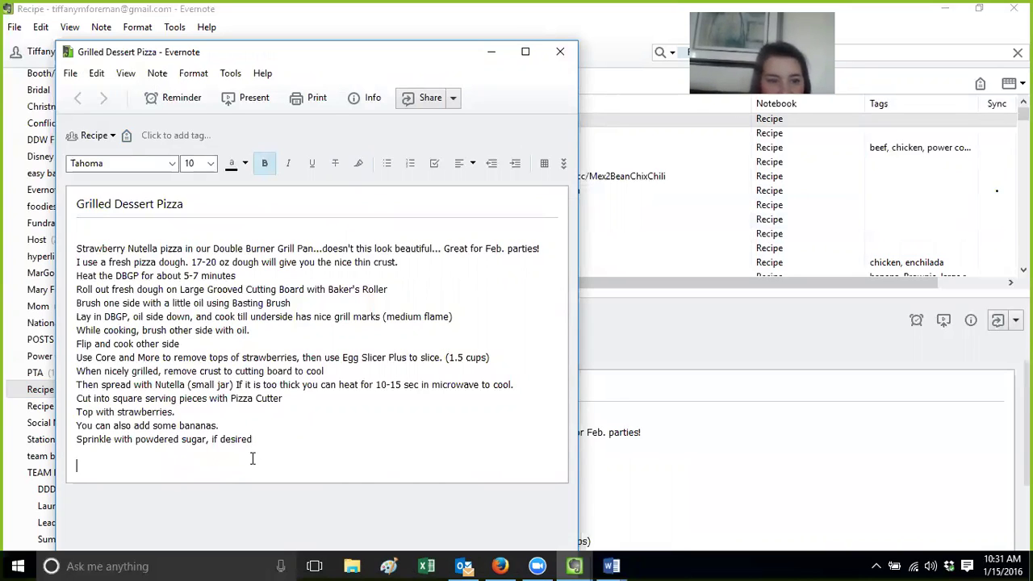
{"action": "triple_click", "coordinate": [252, 457]}
{"action": "left_click", "coordinate": [272, 450]}
{"action": "key", "text": "Return"}
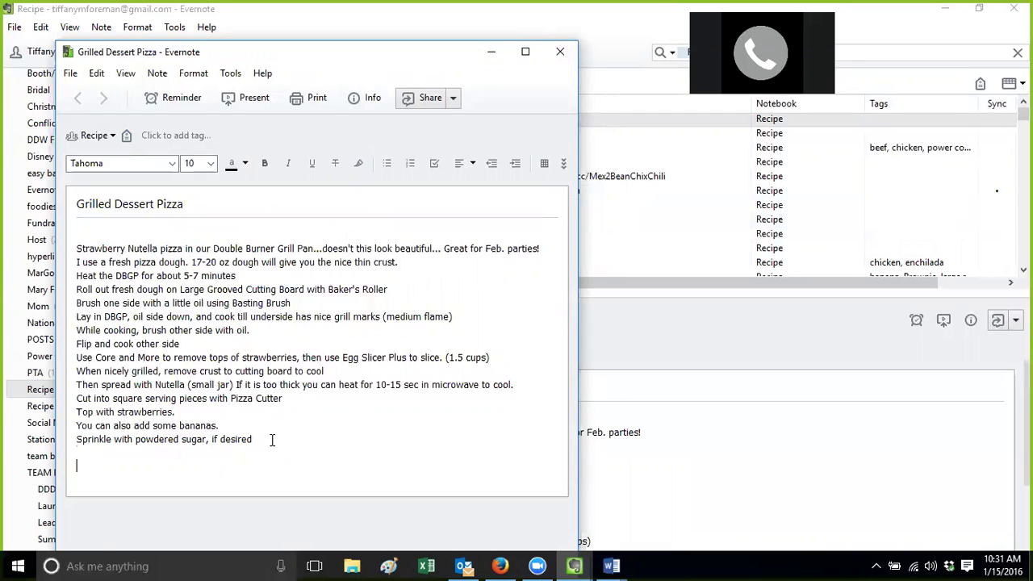
{"action": "key", "text": "ctrl+v"}
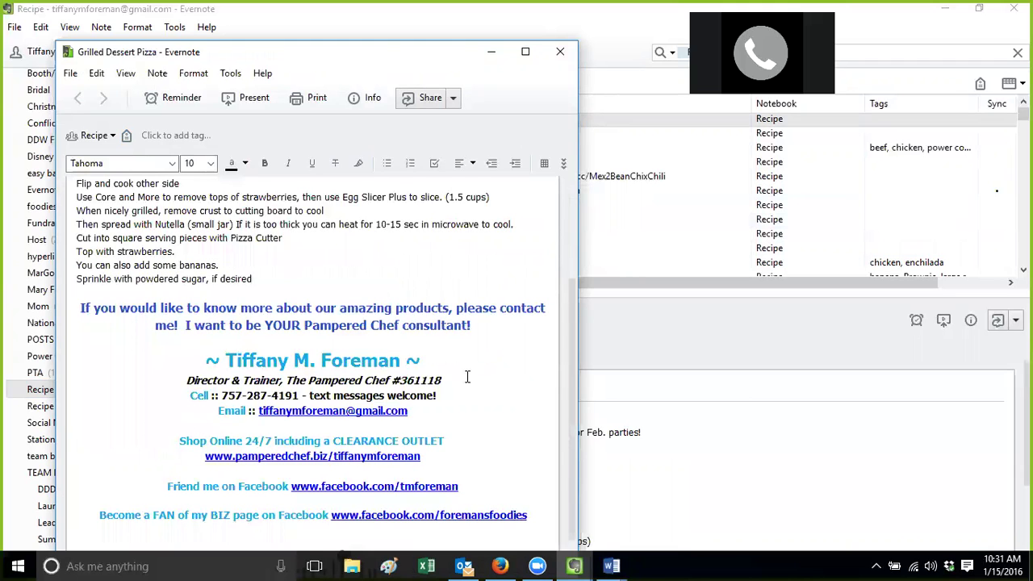
{"action": "scroll", "coordinate": [566, 312], "scroll_direction": "up", "scroll_amount": 2}
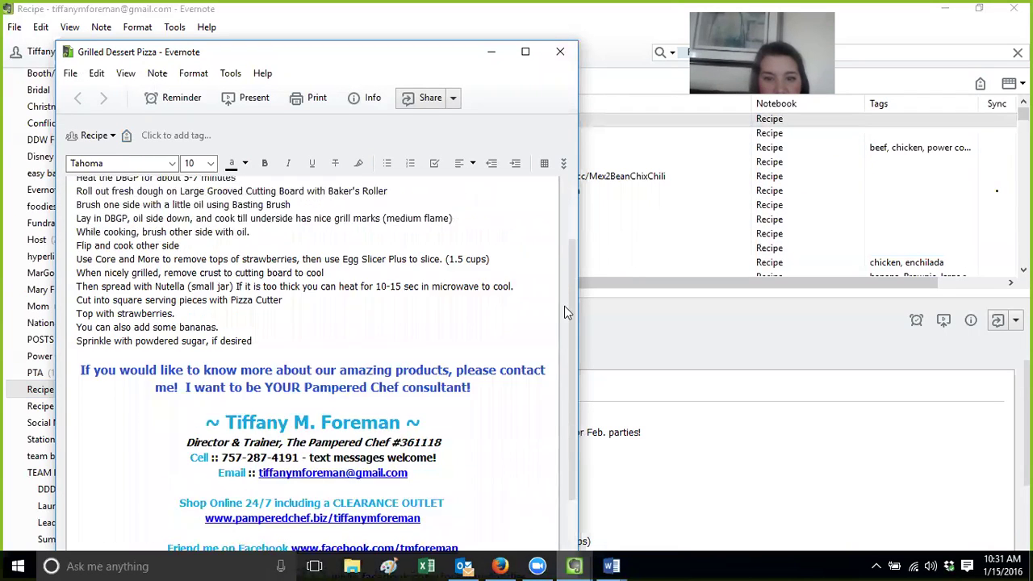
{"action": "scroll", "coordinate": [565, 313], "scroll_direction": "up", "scroll_amount": 3}
{"action": "left_click", "coordinate": [554, 51]}
Paste the signature below step 8 of Apple Nachos with Peanut butter, after an unnumbered blank line
{"action": "double_click", "coordinate": [453, 135]}
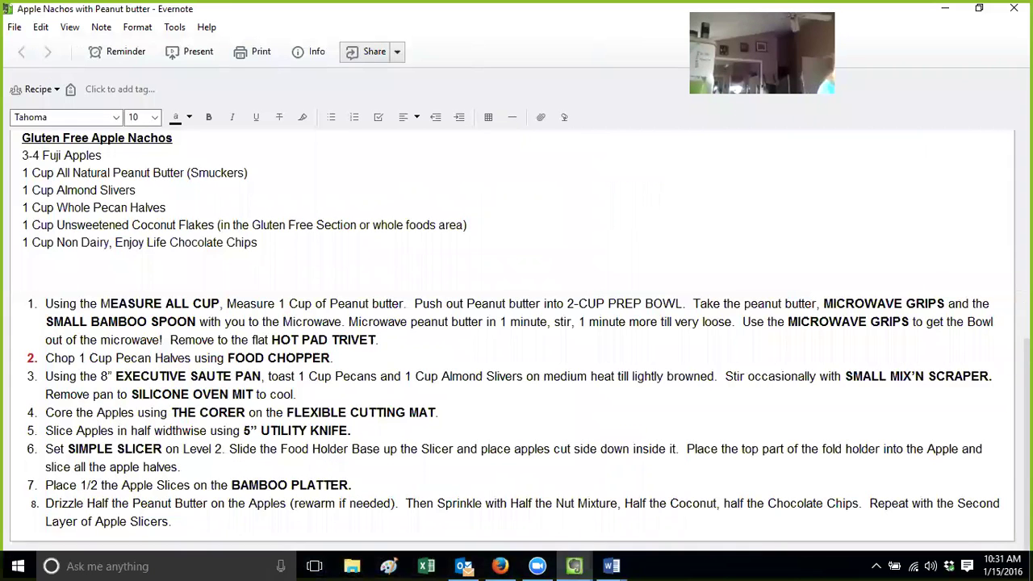
{"action": "left_click", "coordinate": [1004, 502]}
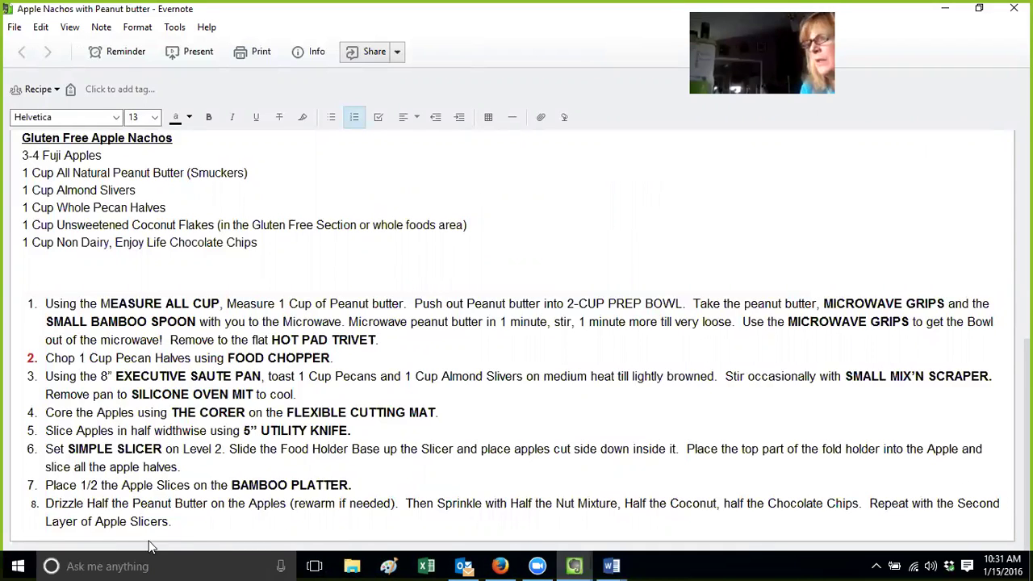
{"action": "key", "text": "Return"}
{"action": "key", "text": "Return"}
{"action": "key", "text": "ctrl+v"}
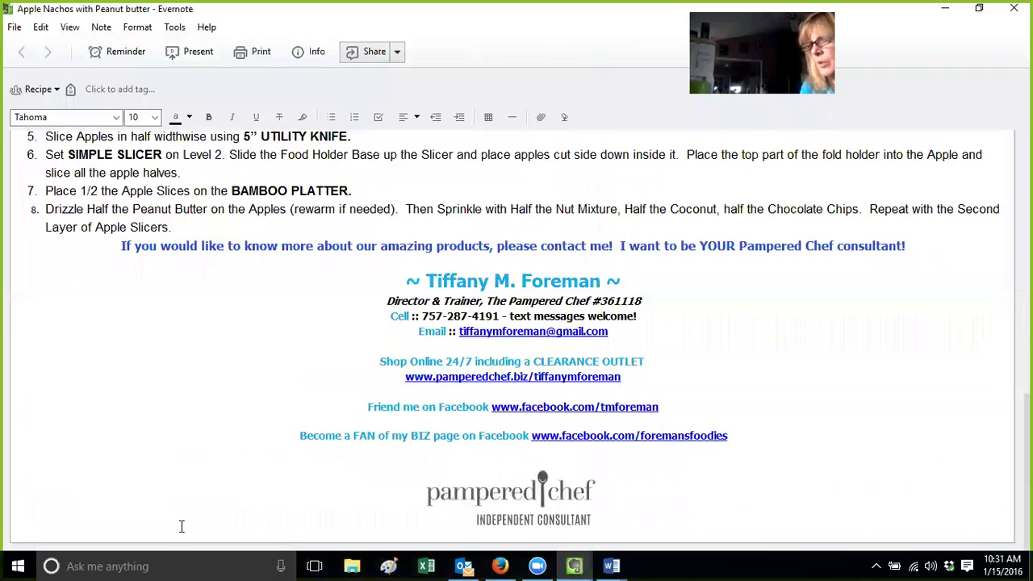
{"action": "left_click", "coordinate": [243, 229]}
{"action": "key", "text": "Return"}
{"action": "key", "text": "BackSpace"}
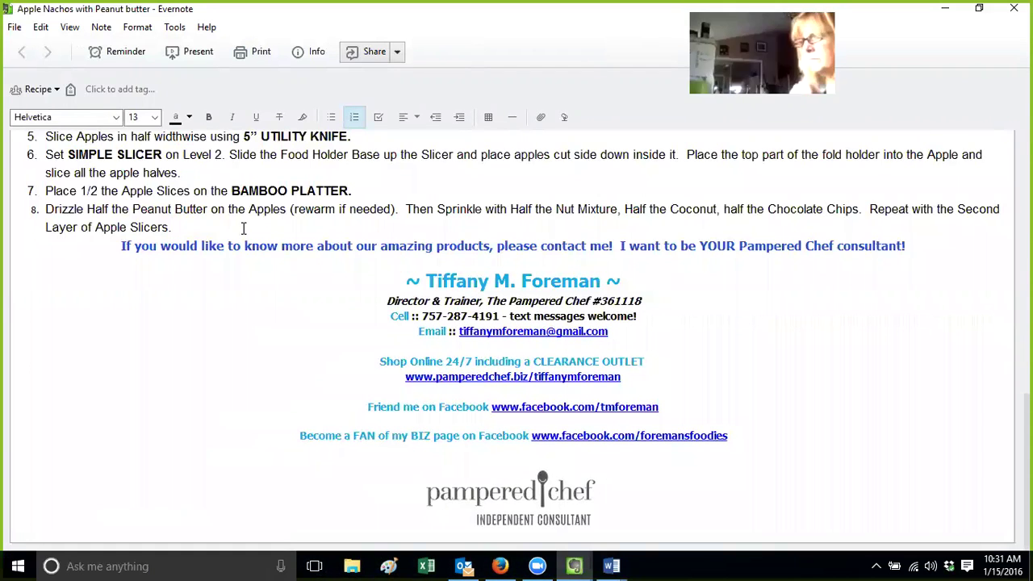
{"action": "key", "text": "Return"}
{"action": "key", "text": "Return"}
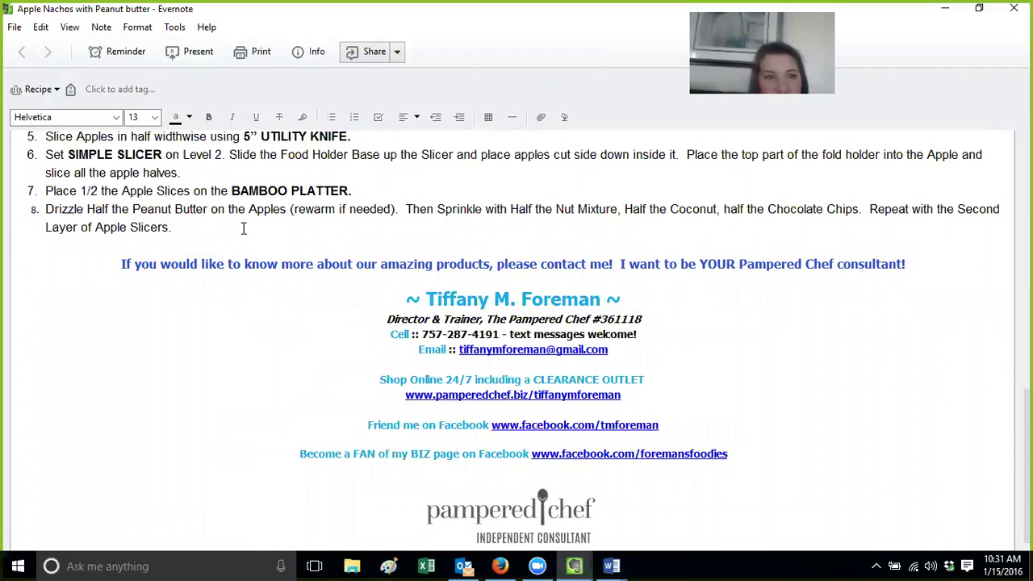
{"action": "left_click", "coordinate": [1013, 8]}
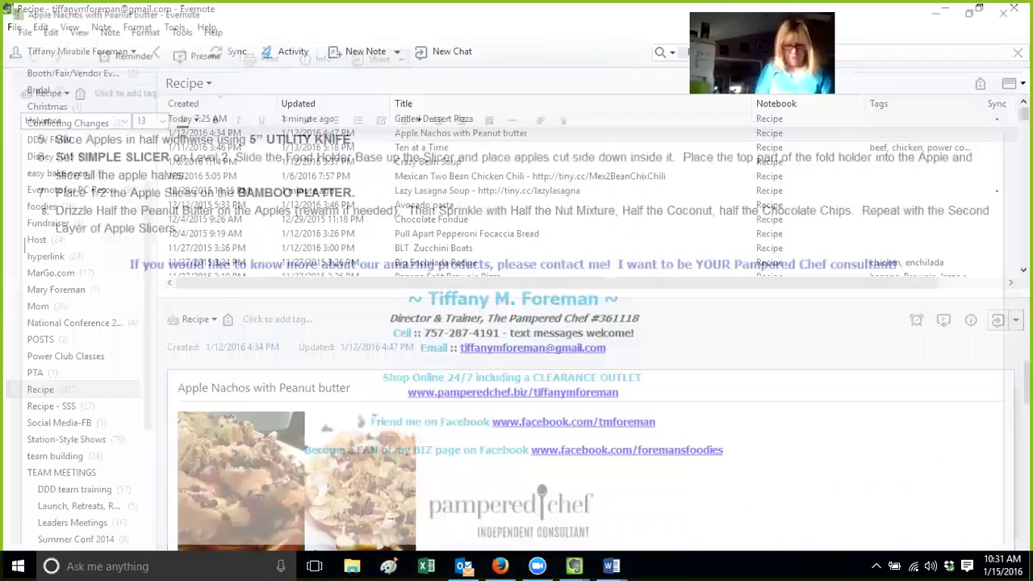
Delete the two opening team-leading lines of 17-Accountable Group in Sweet 16 - year to soar
{"action": "left_click", "coordinate": [460, 150]}
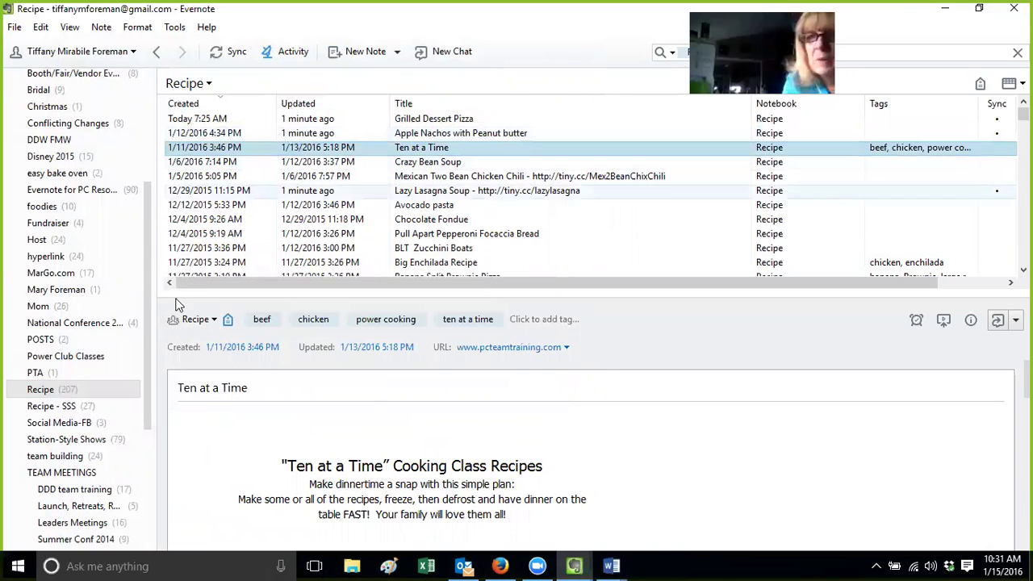
{"action": "left_click_drag", "start_coordinate": [145, 339], "coordinate": [148, 462]}
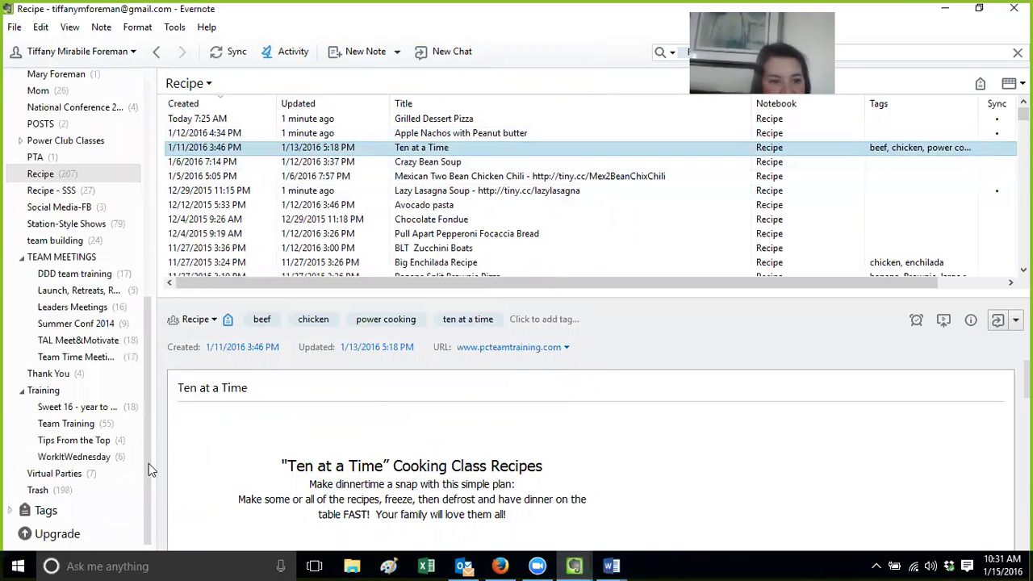
{"action": "left_click", "coordinate": [65, 408]}
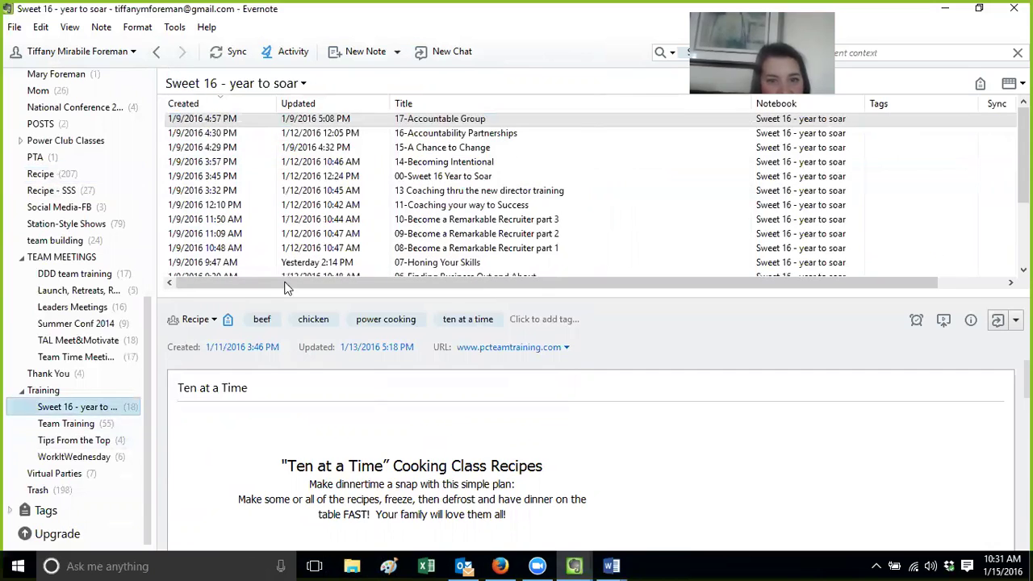
{"action": "double_click", "coordinate": [413, 119]}
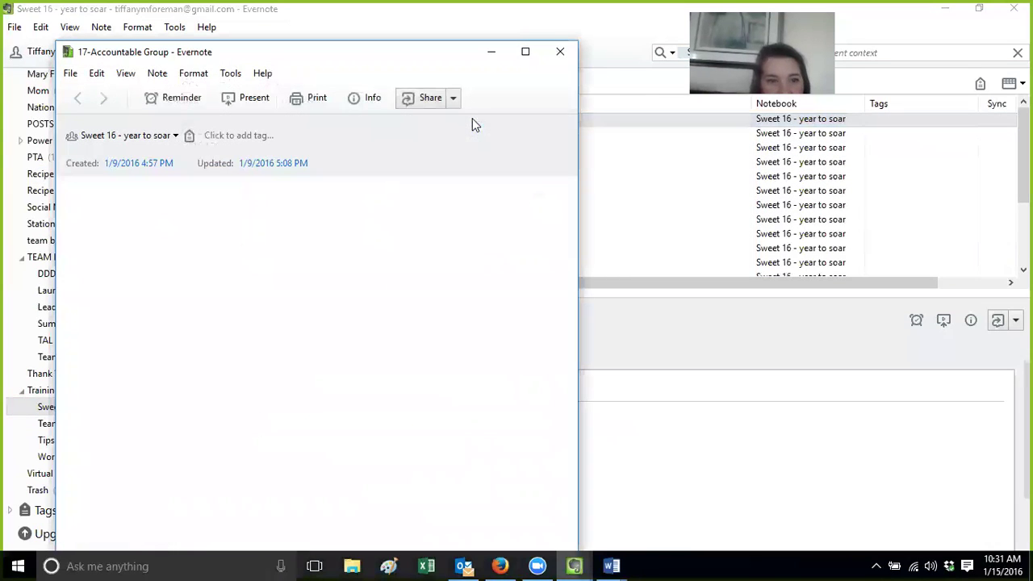
{"action": "left_click_drag", "start_coordinate": [219, 254], "coordinate": [7, 232]}
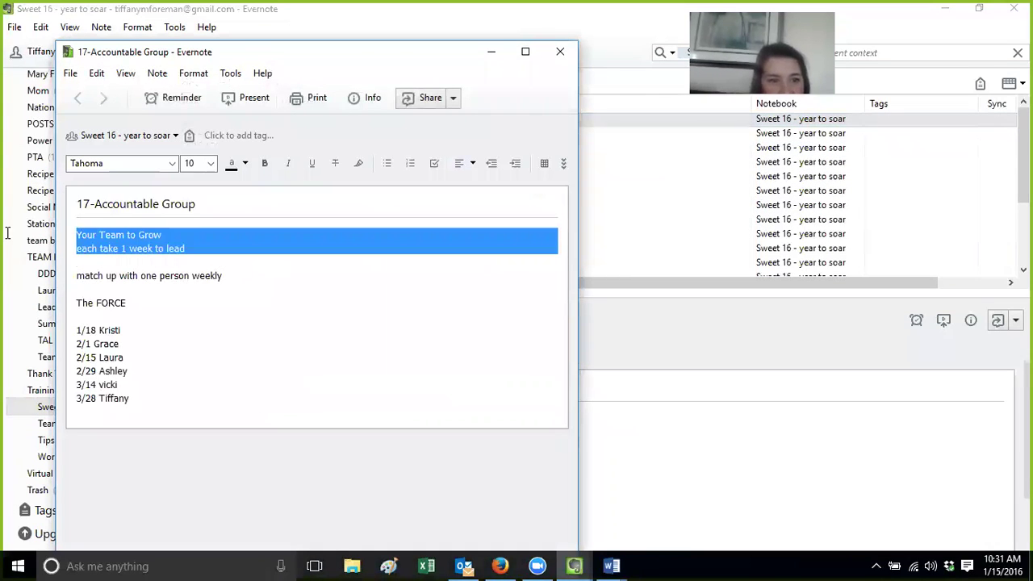
{"action": "key", "text": "BackSpace"}
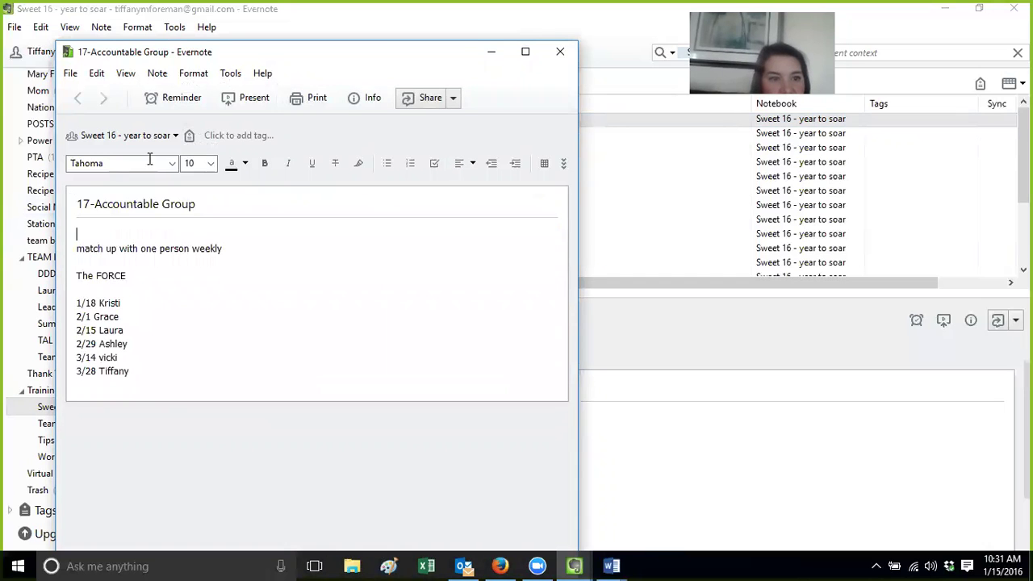
{"action": "left_click", "coordinate": [560, 53]}
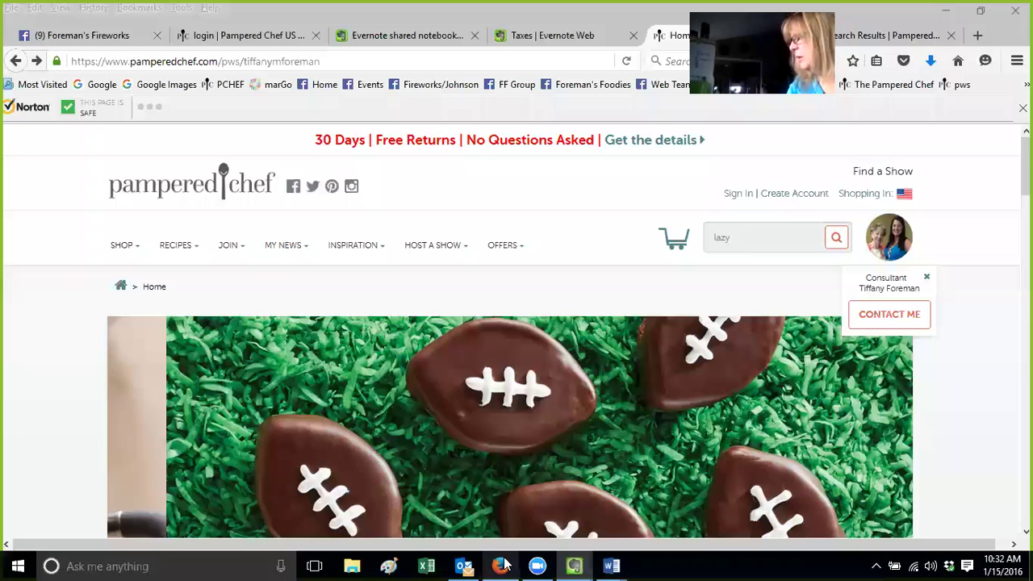
In Firefox, close the Taxes tab, sign in to the shared notebook, and view 17-Accountable Group
{"action": "left_click", "coordinate": [501, 565]}
{"action": "left_click", "coordinate": [537, 38]}
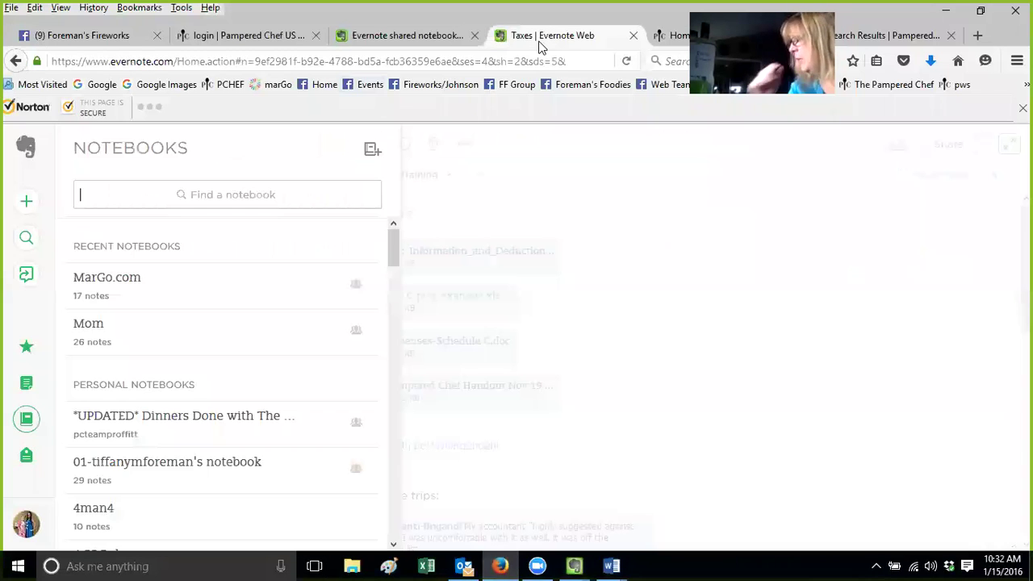
{"action": "left_click", "coordinate": [633, 35]}
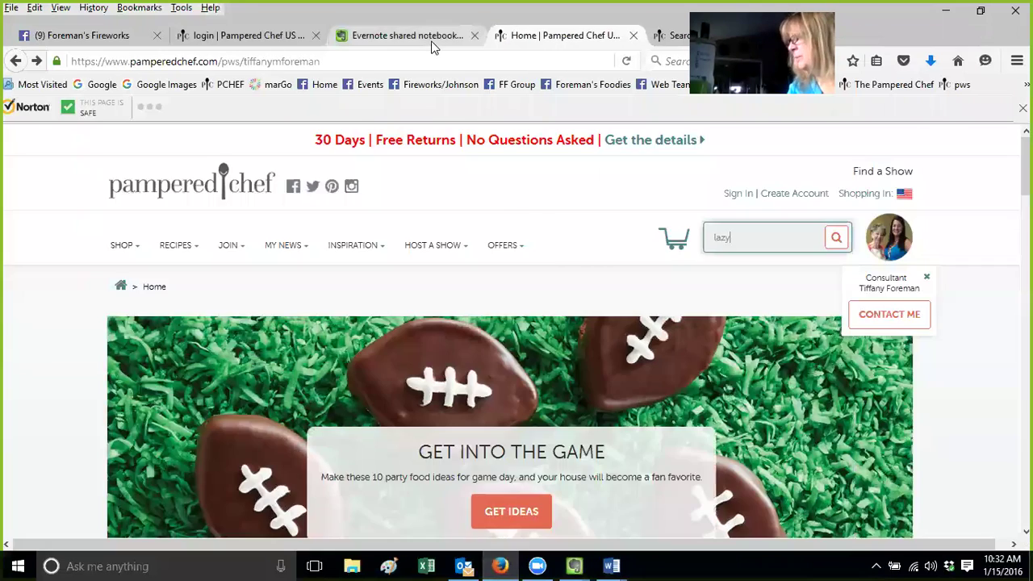
{"action": "left_click", "coordinate": [428, 37]}
{"action": "left_click", "coordinate": [504, 430]}
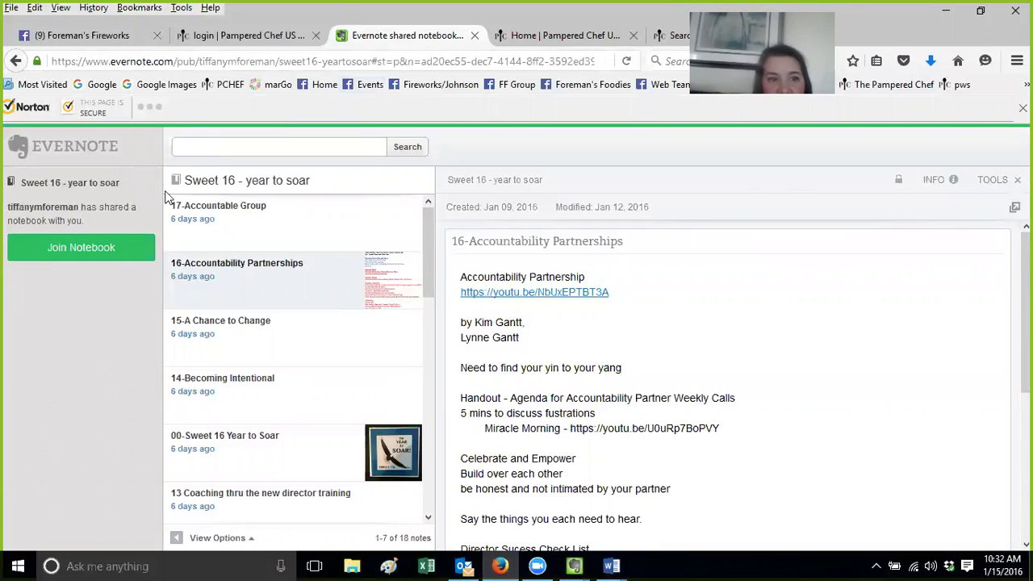
{"action": "left_click", "coordinate": [238, 218]}
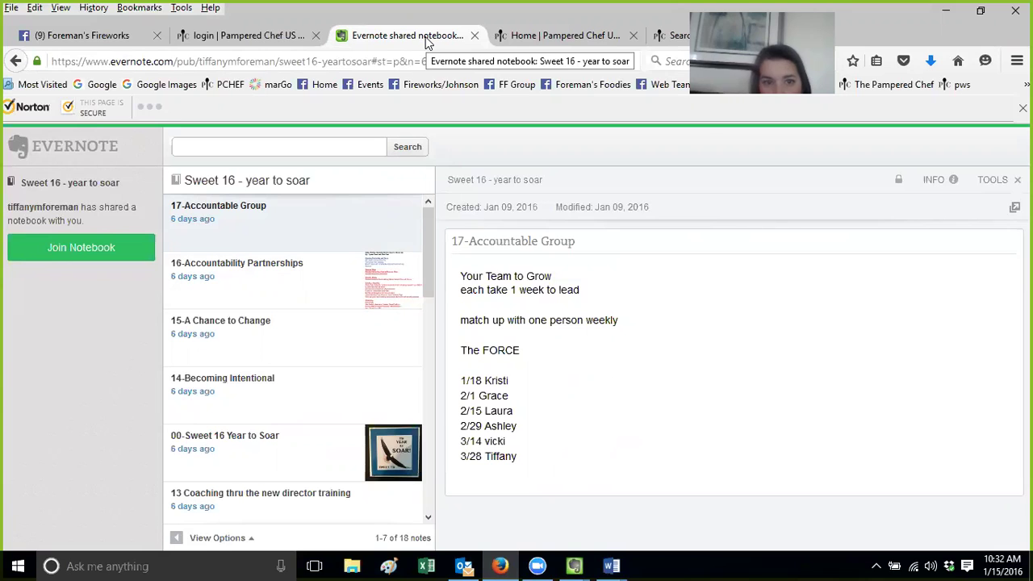
{"action": "mouse_move", "coordinate": [580, 565]}
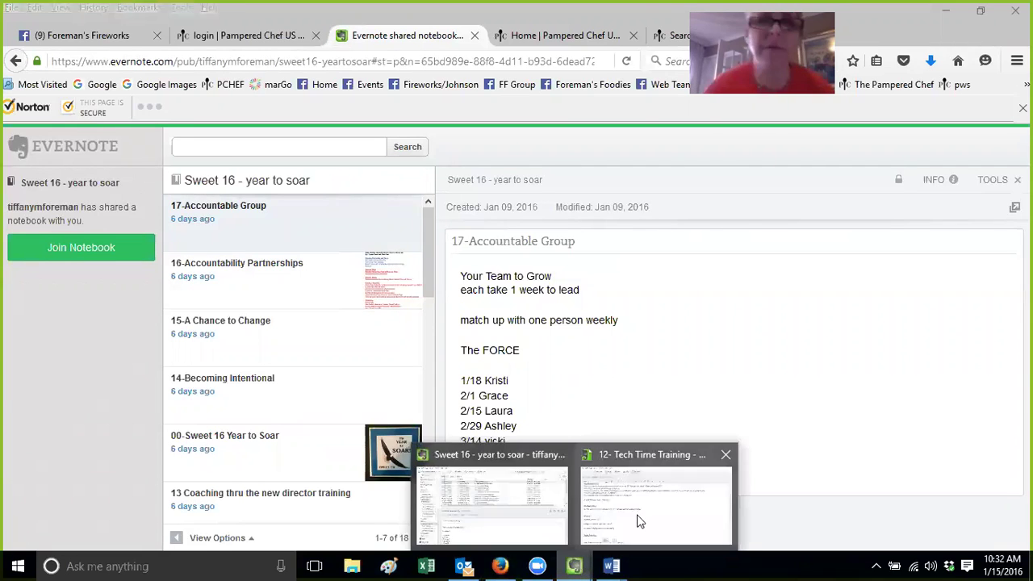
{"action": "left_click", "coordinate": [638, 516]}
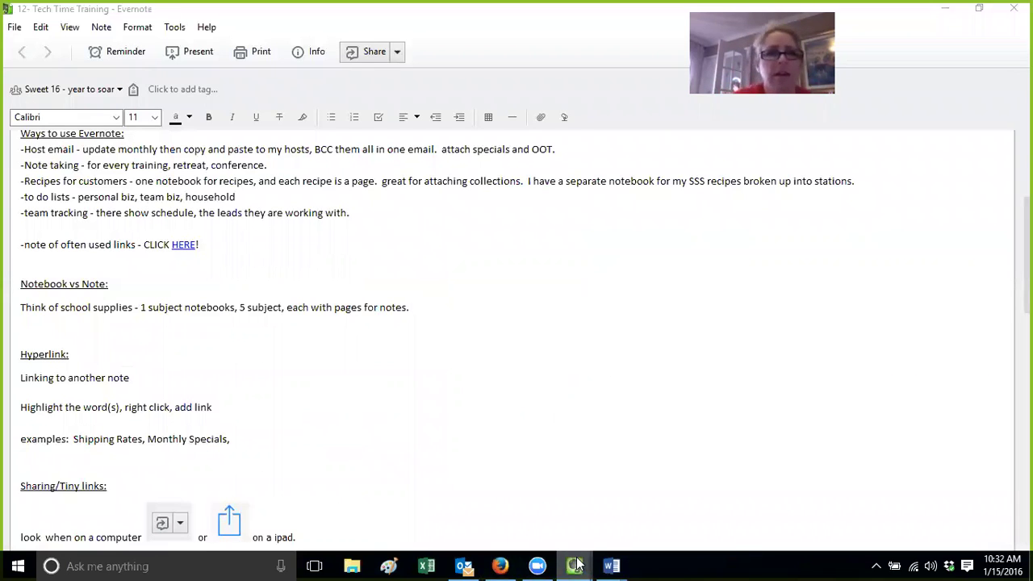
{"action": "mouse_move", "coordinate": [573, 565]}
{"action": "left_click", "coordinate": [492, 510]}
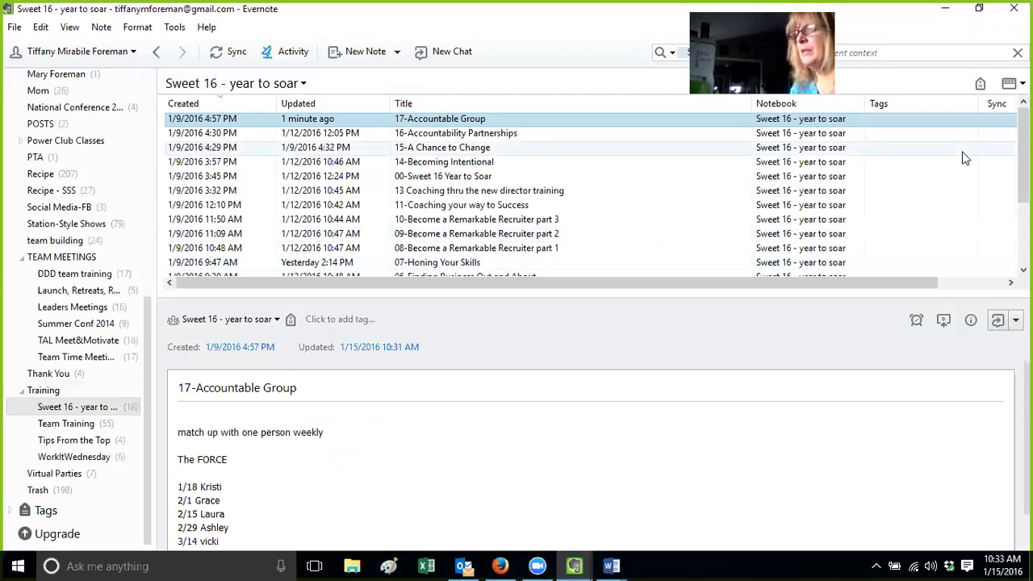
{"action": "scroll", "coordinate": [450, 146], "scroll_direction": "down", "scroll_amount": 3}
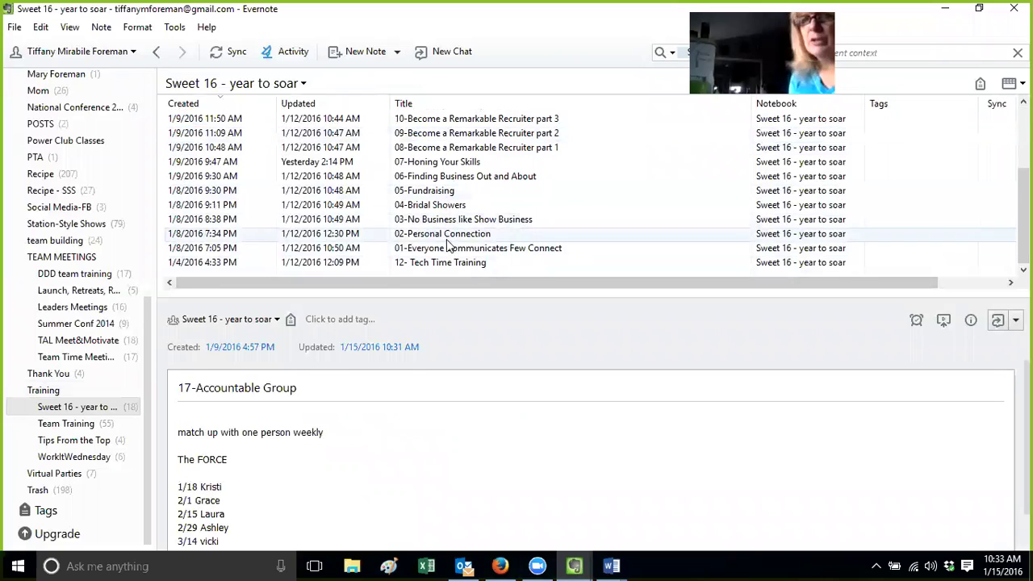
{"action": "scroll", "coordinate": [452, 194], "scroll_direction": "up", "scroll_amount": 3}
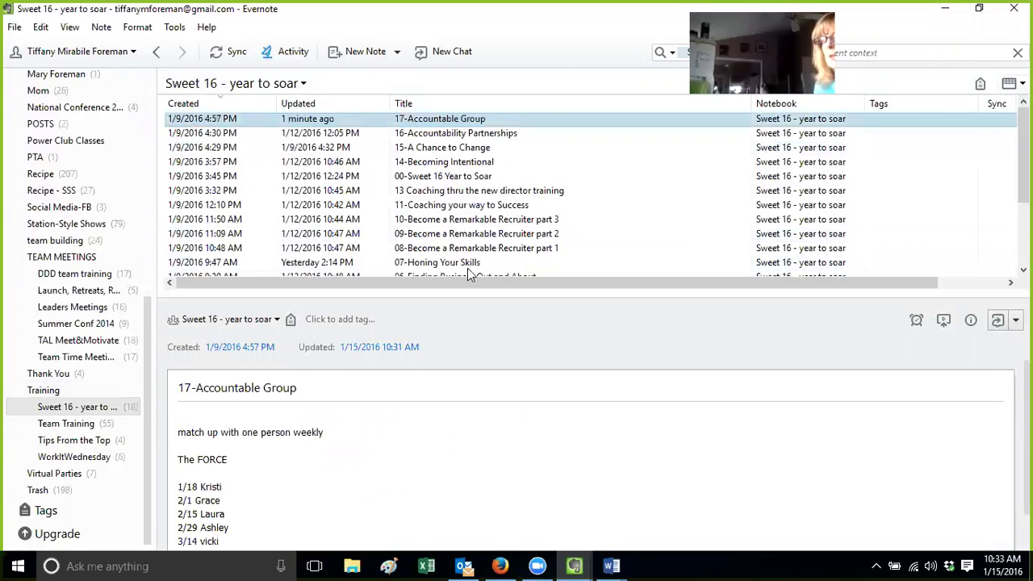
{"action": "left_click", "coordinate": [432, 176]}
{"action": "left_click_drag", "start_coordinate": [560, 446], "coordinate": [253, 446]}
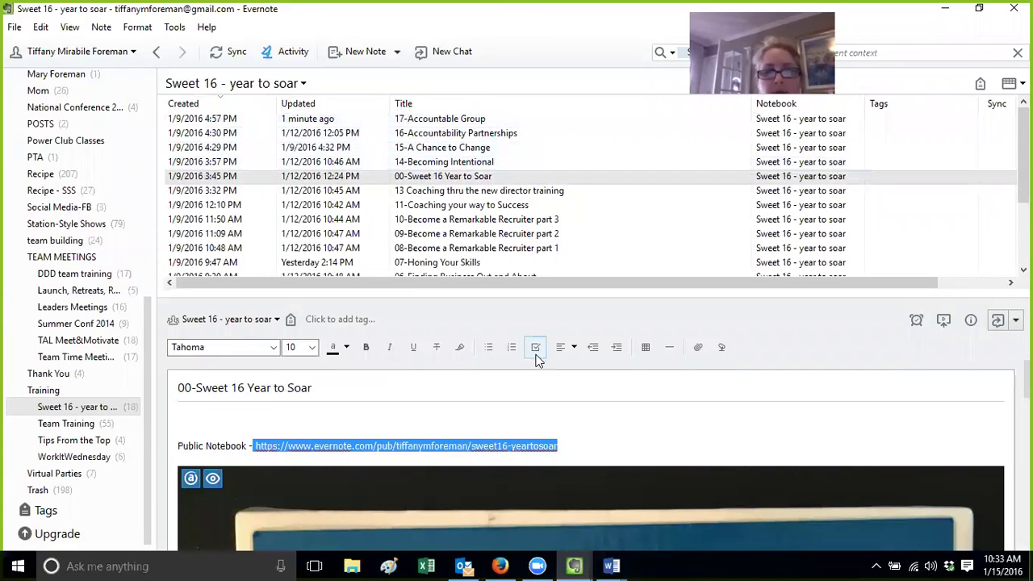
{"action": "left_click", "coordinate": [593, 420]}
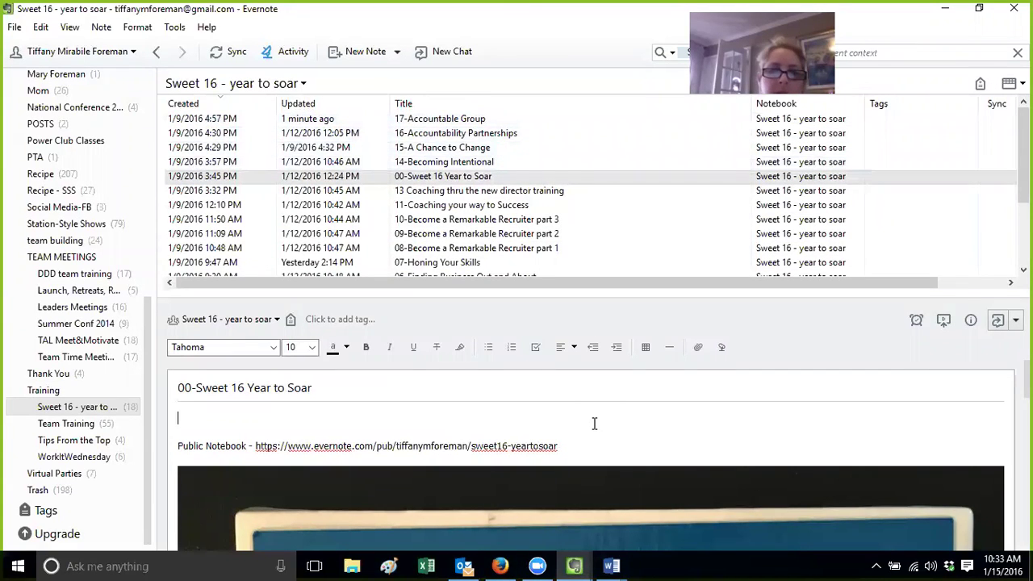
{"action": "left_click", "coordinate": [574, 566]}
{"action": "left_click", "coordinate": [497, 506]}
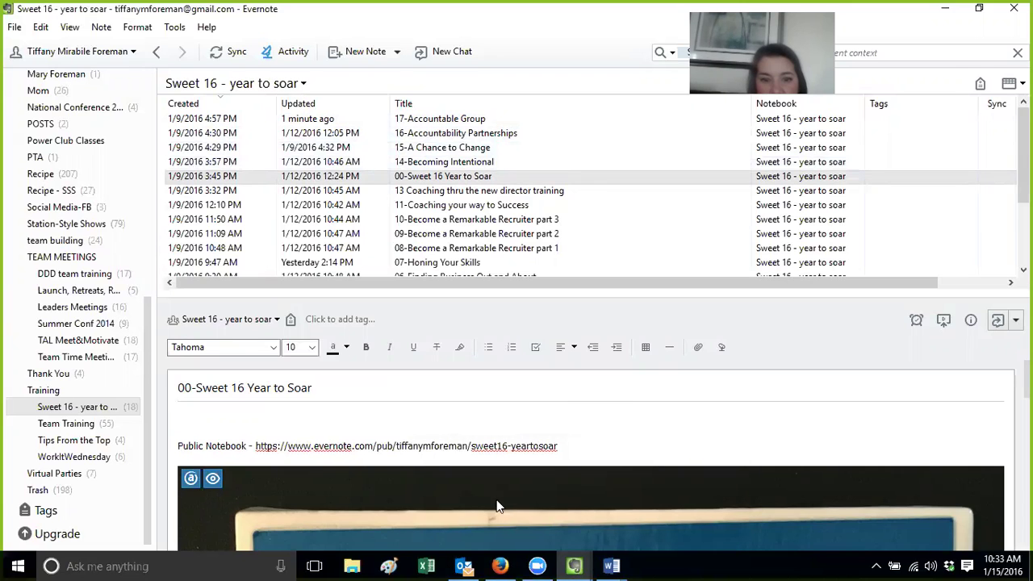
{"action": "left_click", "coordinate": [574, 566]}
{"action": "left_click", "coordinate": [658, 482]}
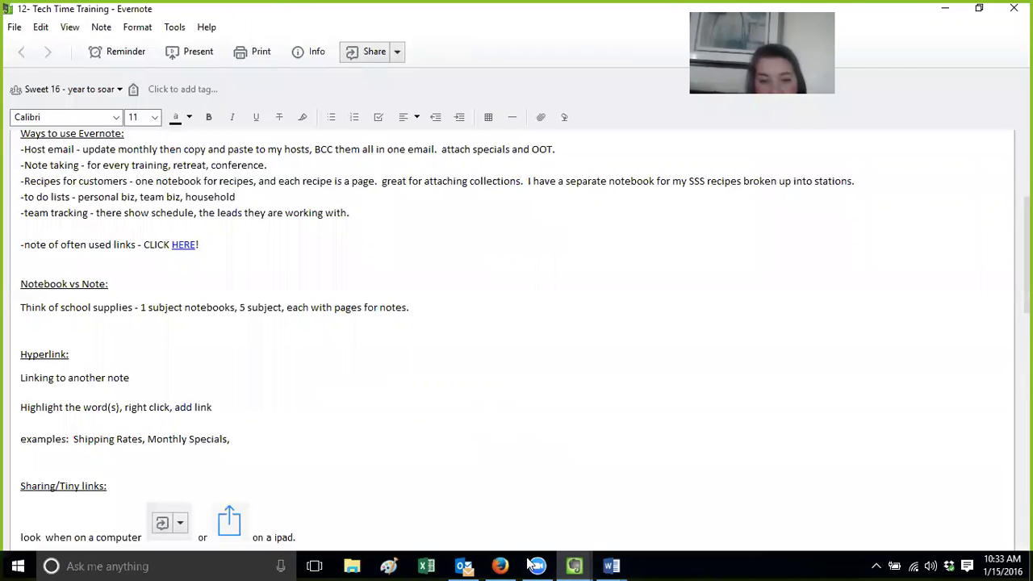
{"action": "left_click", "coordinate": [500, 565]}
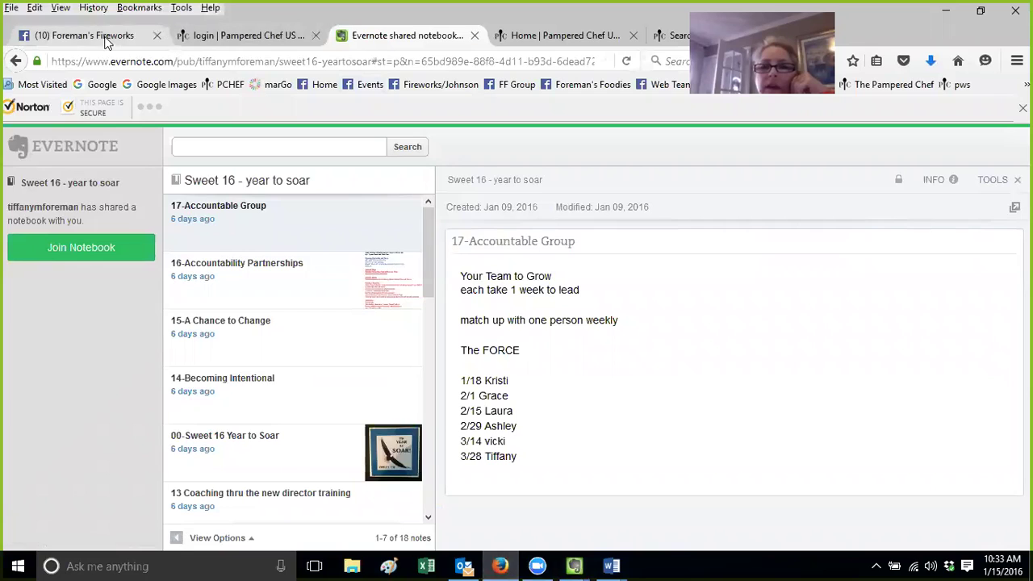
On the Facebook tab, search 'retreat' and open the Bountiful Harvest Fall Retreat group
{"action": "left_click", "coordinate": [108, 37]}
{"action": "left_click", "coordinate": [394, 140]}
{"action": "type", "text": "retret"}
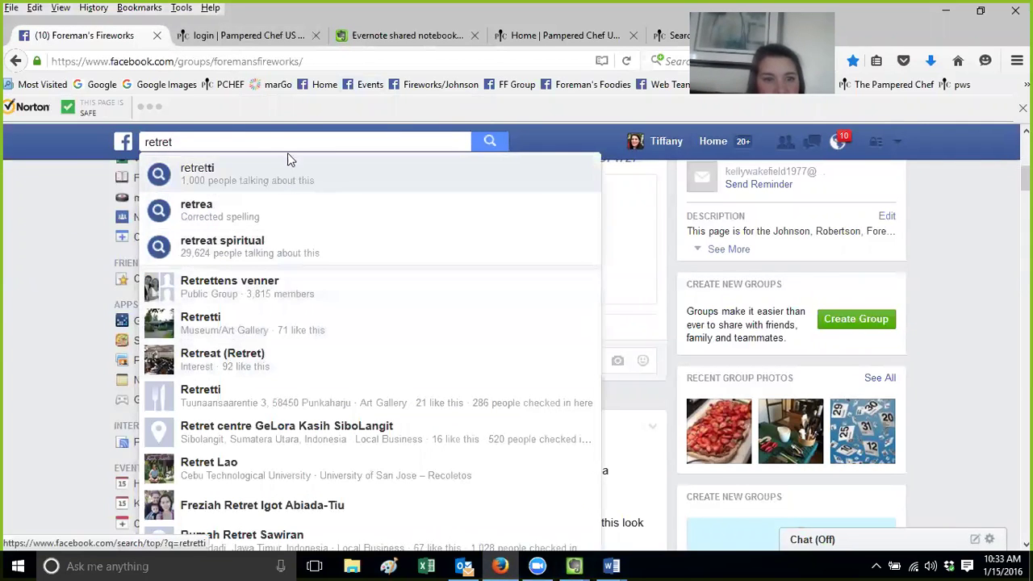
{"action": "key", "text": "BackSpace"}
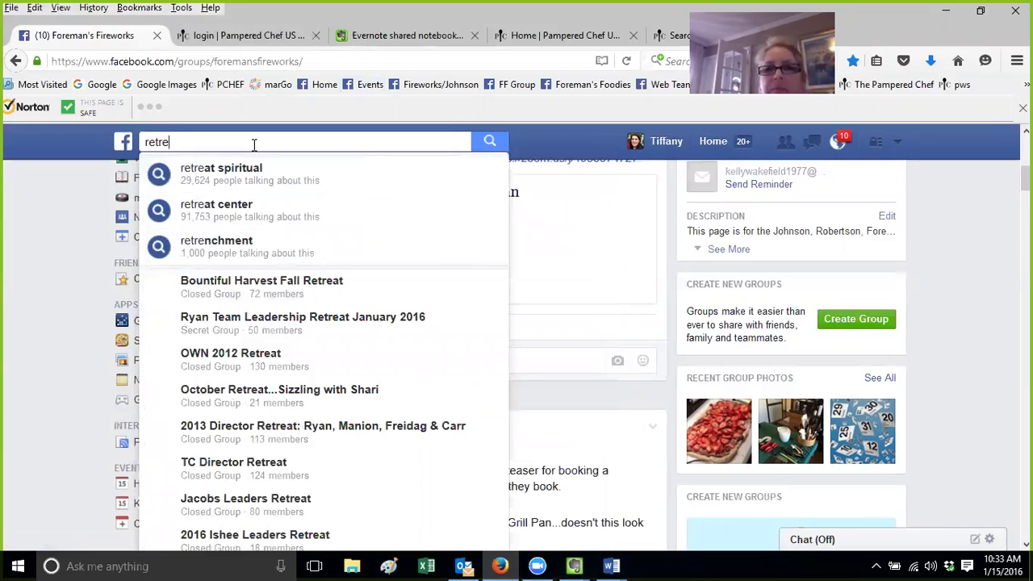
{"action": "type", "text": "at"}
{"action": "left_click", "coordinate": [282, 299]}
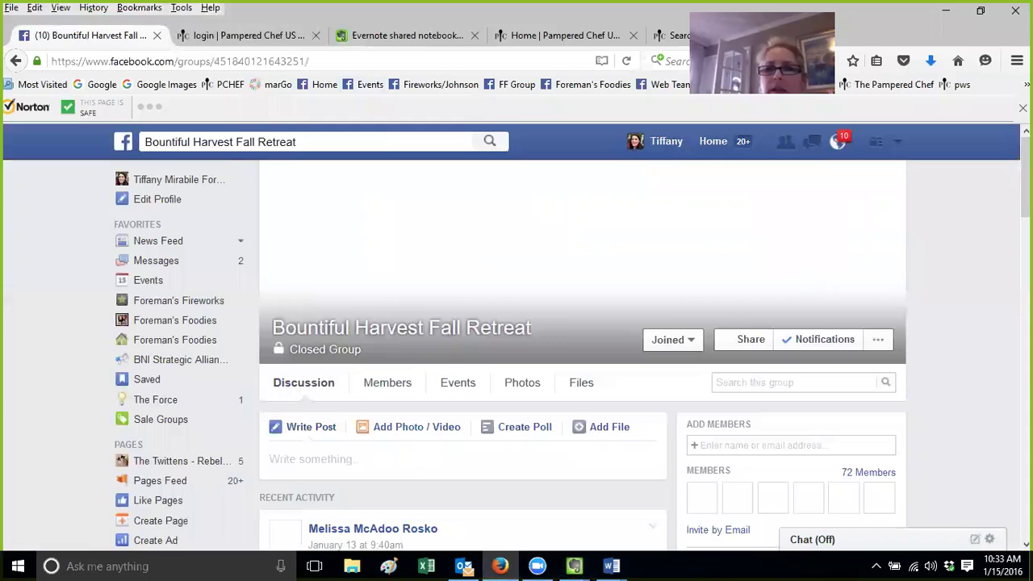
Search 'retreat' again, open the Ryan Team Leadership Retreat January 2016 group, and scroll to its Evernote post
{"action": "left_click_drag", "start_coordinate": [218, 142], "coordinate": [76, 147]}
{"action": "left_click_drag", "start_coordinate": [146, 146], "coordinate": [369, 145]}
{"action": "type", "text": "retreat"}
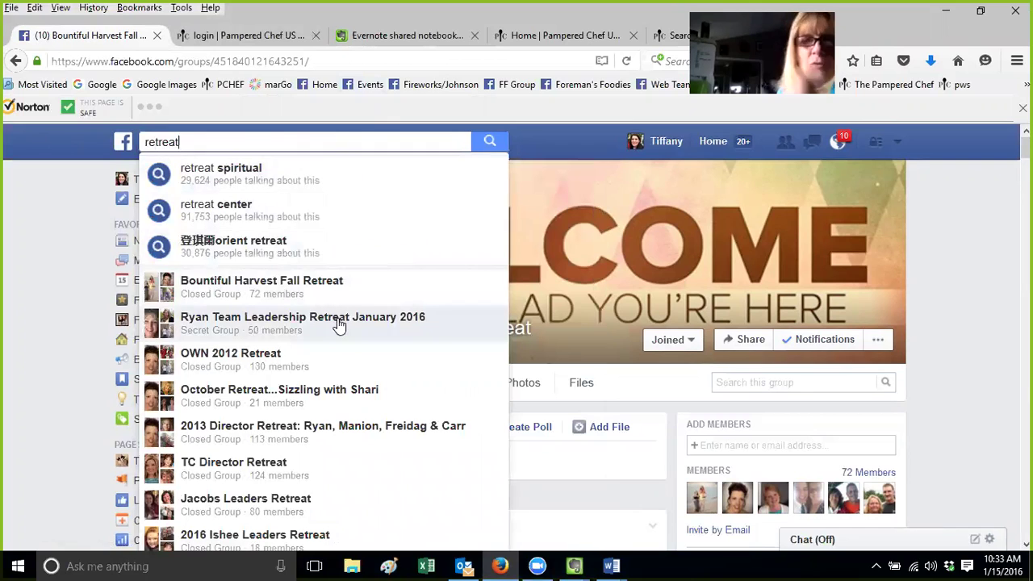
{"action": "left_click", "coordinate": [345, 317]}
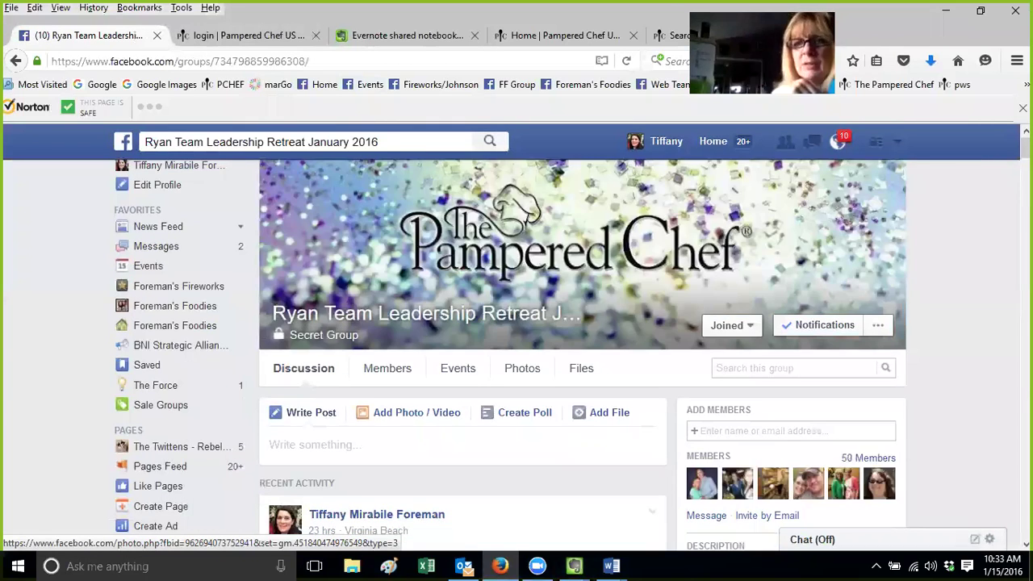
{"action": "scroll", "coordinate": [516, 355], "scroll_direction": "down", "scroll_amount": 3}
{"action": "scroll", "coordinate": [462, 355], "scroll_direction": "down", "scroll_amount": 10}
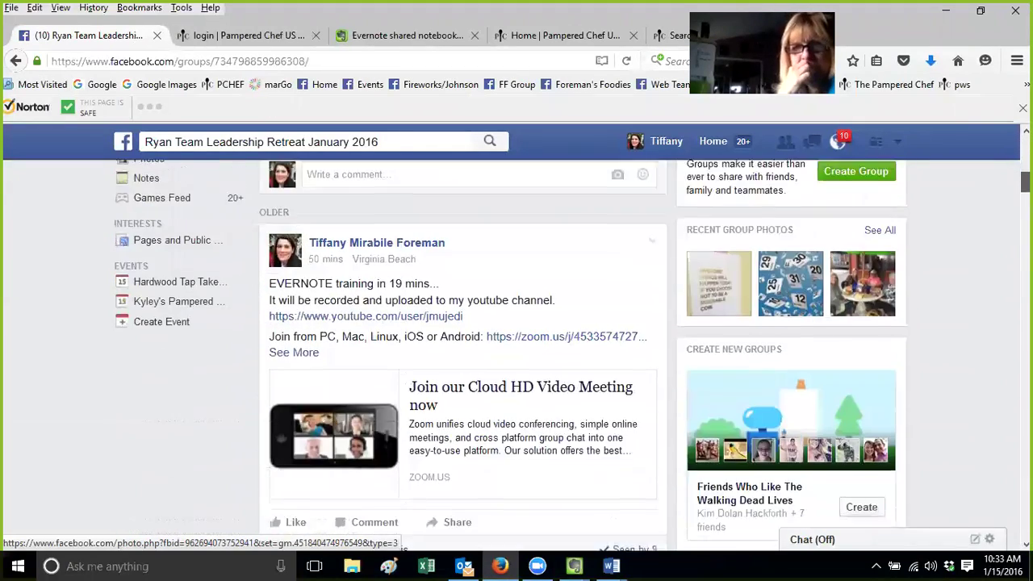
{"action": "scroll", "coordinate": [496, 432], "scroll_direction": "down", "scroll_amount": 3}
{"action": "scroll", "coordinate": [496, 431], "scroll_direction": "up", "scroll_amount": 3}
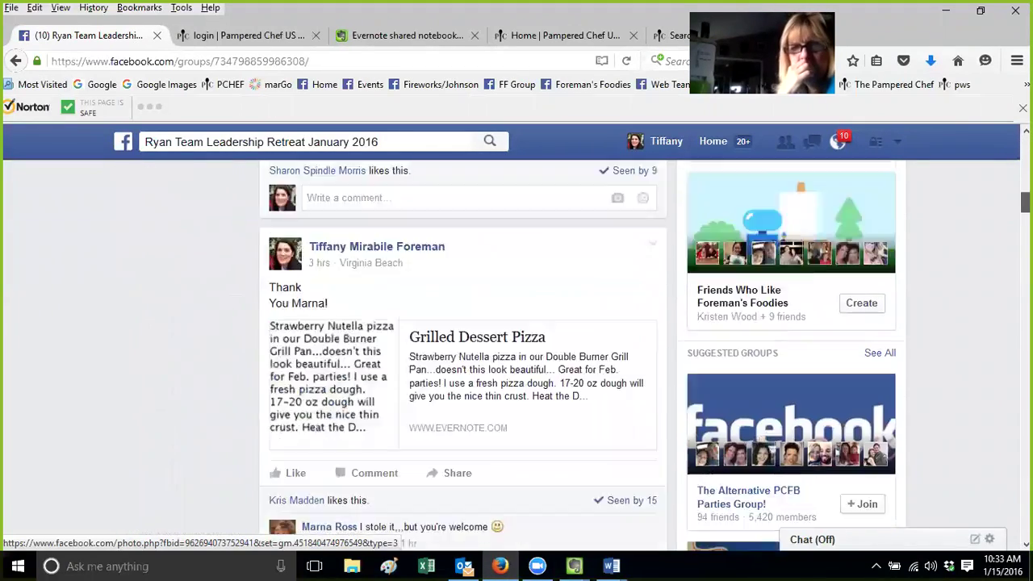
{"action": "scroll", "coordinate": [495, 431], "scroll_direction": "down", "scroll_amount": 1}
Open the Grilled Dessert Pizza note from the post's Evernote link preview in its own tab
{"action": "left_click", "coordinate": [496, 432]}
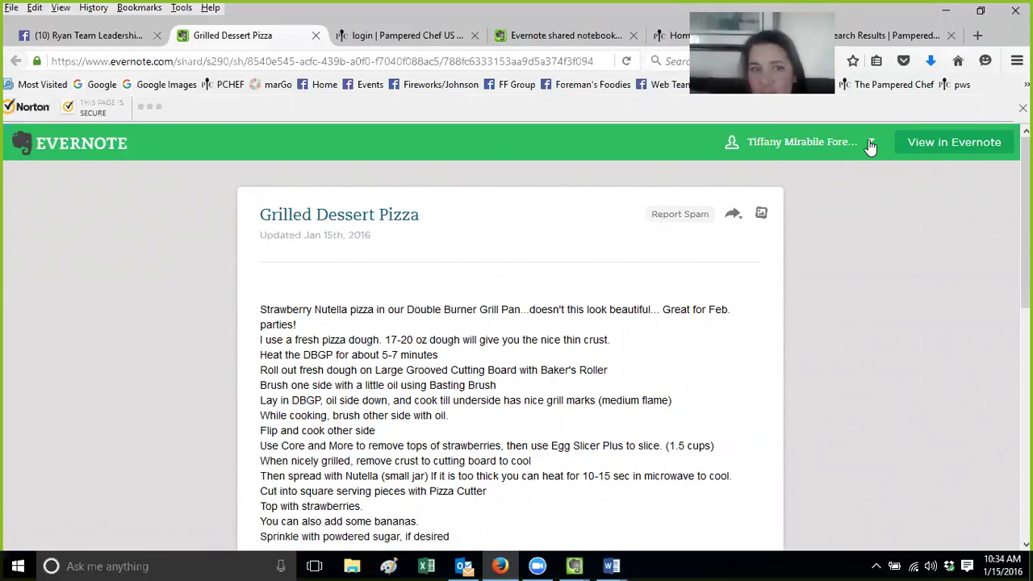
{"action": "left_click", "coordinate": [870, 144]}
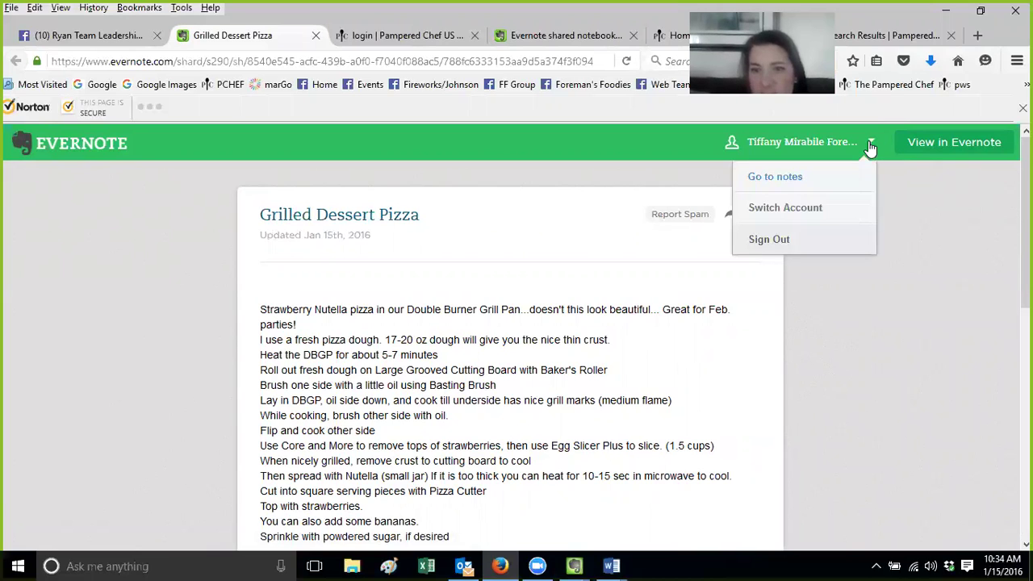
{"action": "left_click", "coordinate": [871, 148]}
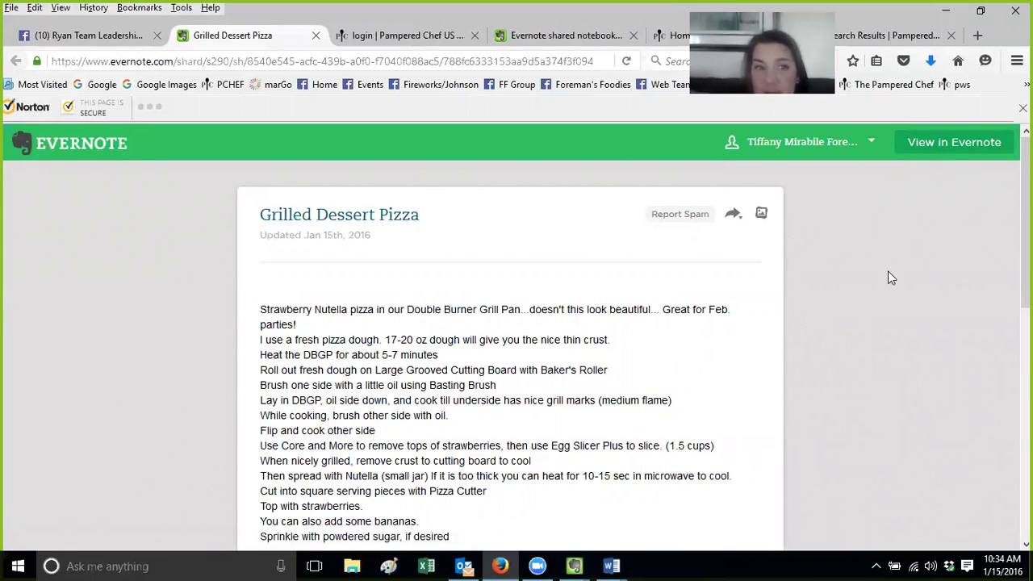
{"action": "left_click", "coordinate": [97, 35]}
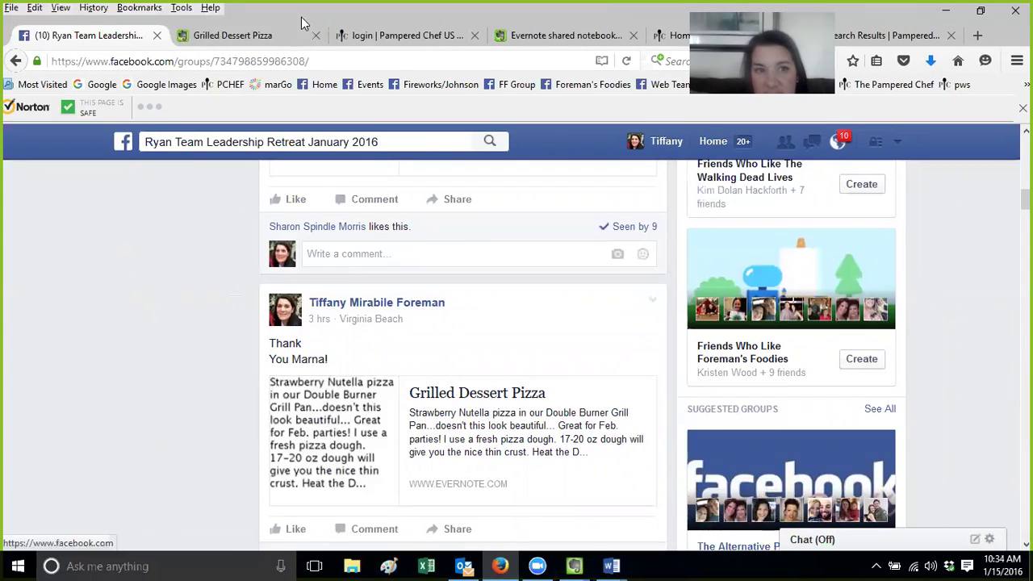
{"action": "left_click", "coordinate": [268, 33]}
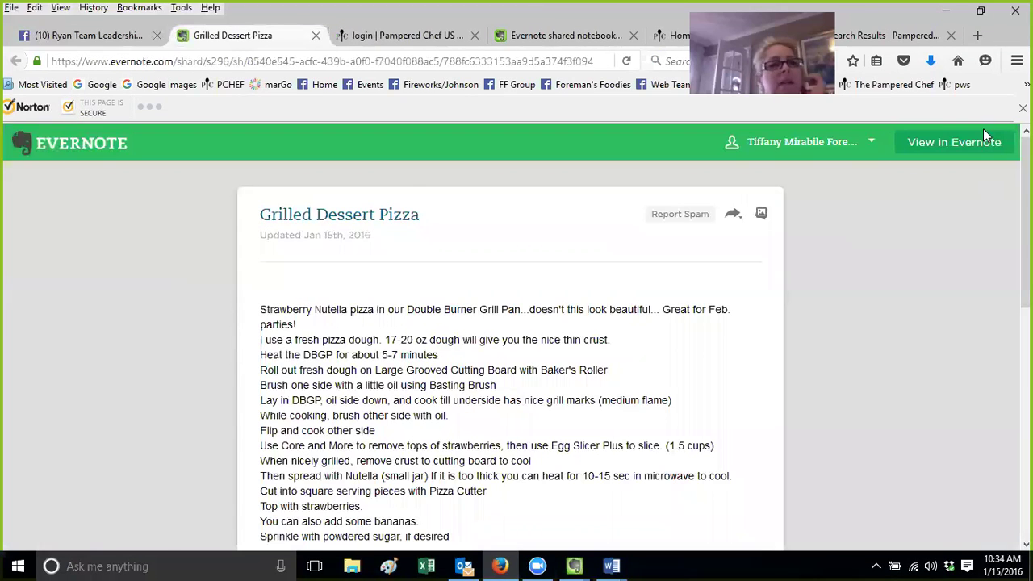
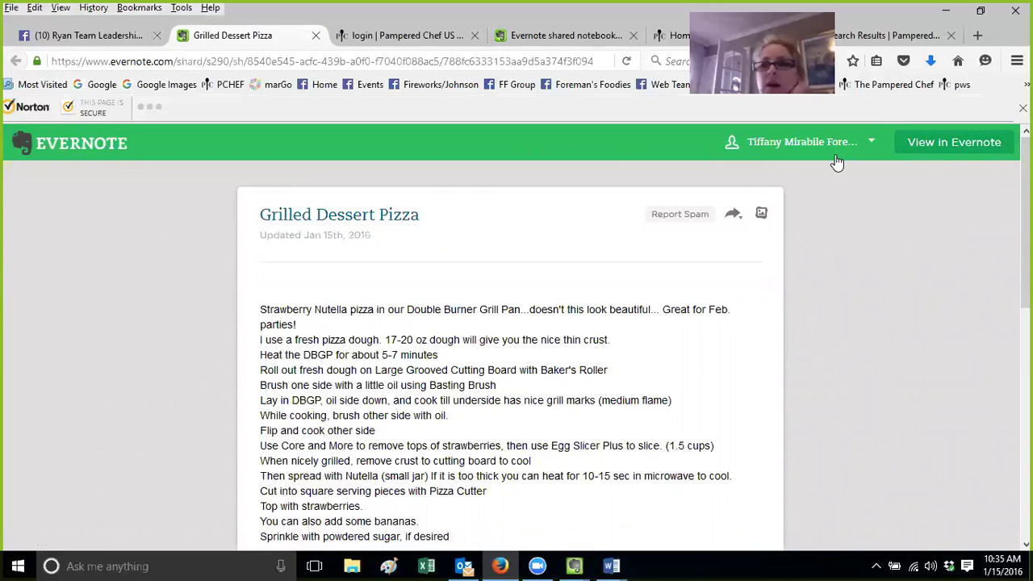
Close the Sweet 16 notebook and Pampered Chef login tabs, returning to the Grilled Dessert Pizza note
{"action": "left_click", "coordinate": [618, 38]}
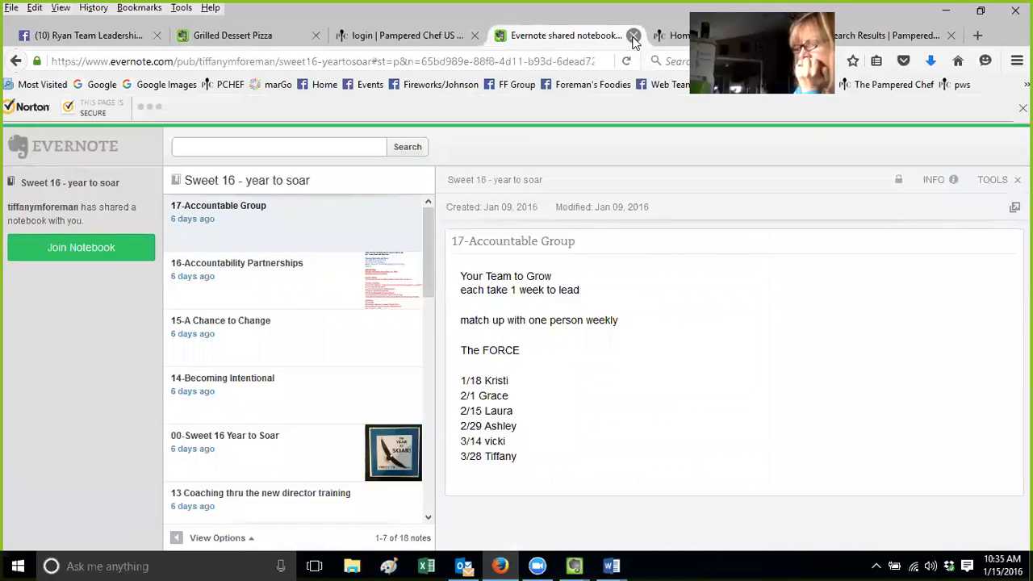
{"action": "left_click", "coordinate": [633, 35]}
{"action": "left_click", "coordinate": [474, 35]}
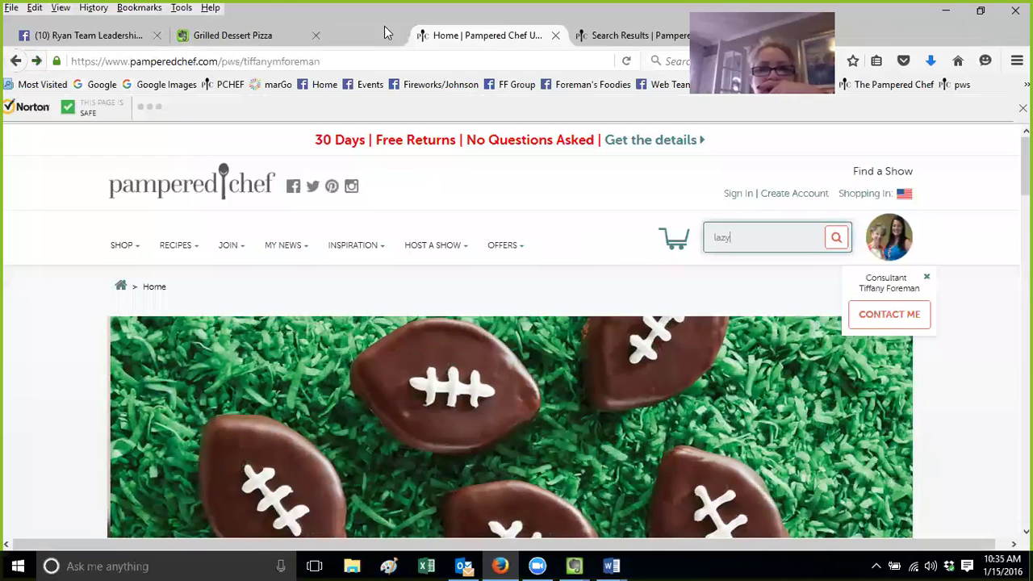
{"action": "left_click", "coordinate": [259, 34]}
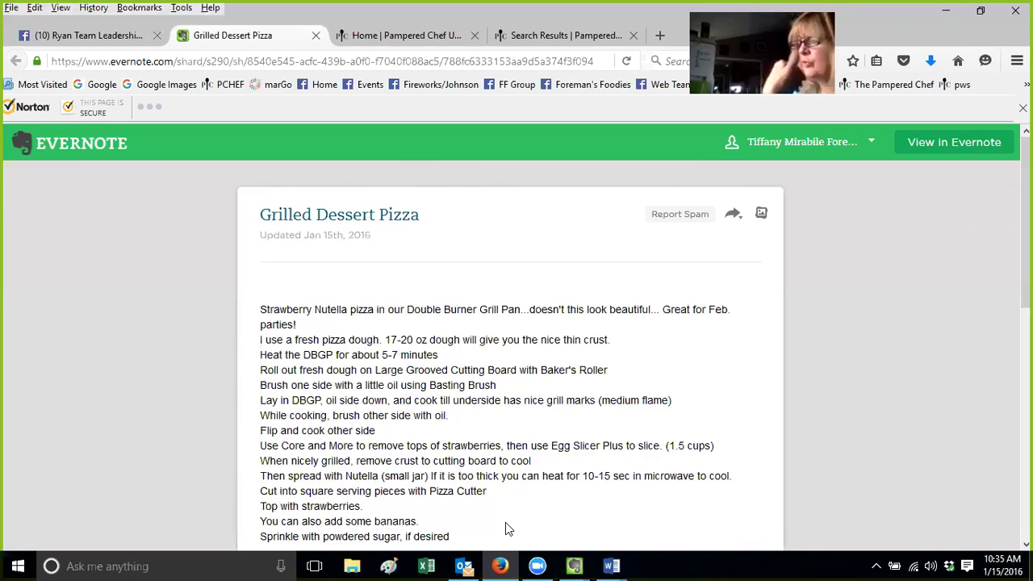
Sign out of Evernote Web from the account menu and go back to the Facebook group tab
{"action": "left_click", "coordinate": [870, 142]}
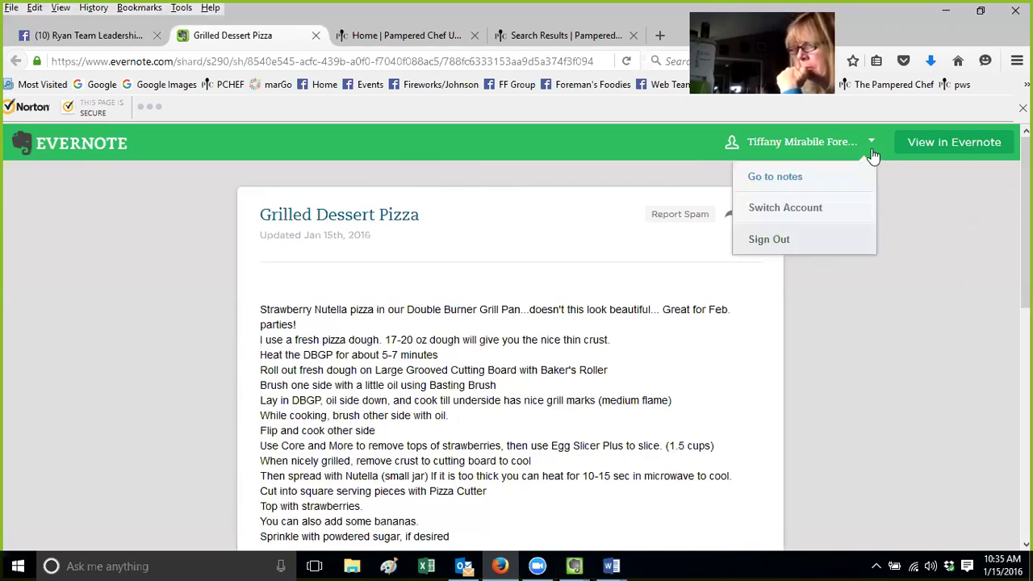
{"action": "left_click", "coordinate": [777, 236]}
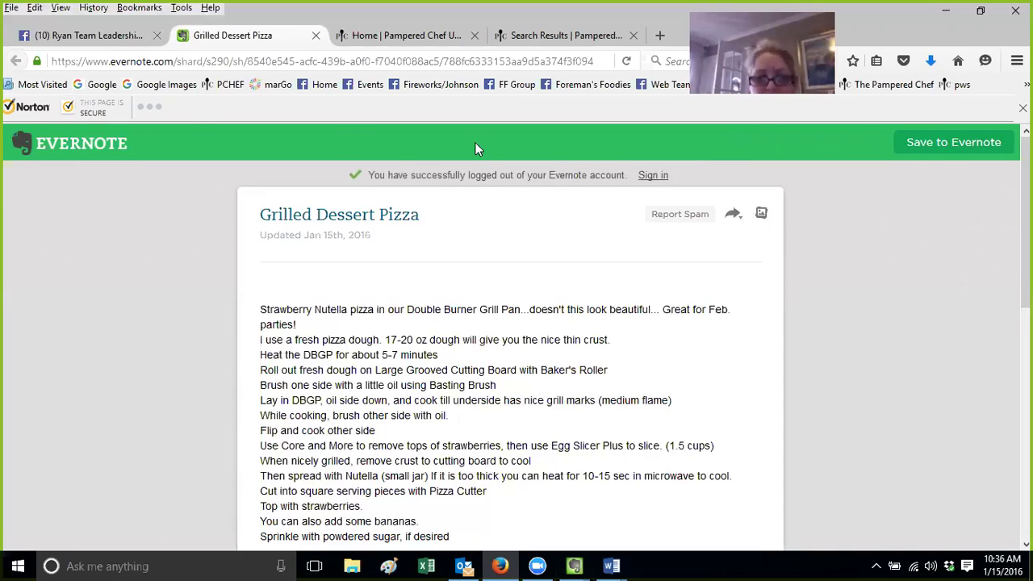
{"action": "left_click", "coordinate": [85, 39]}
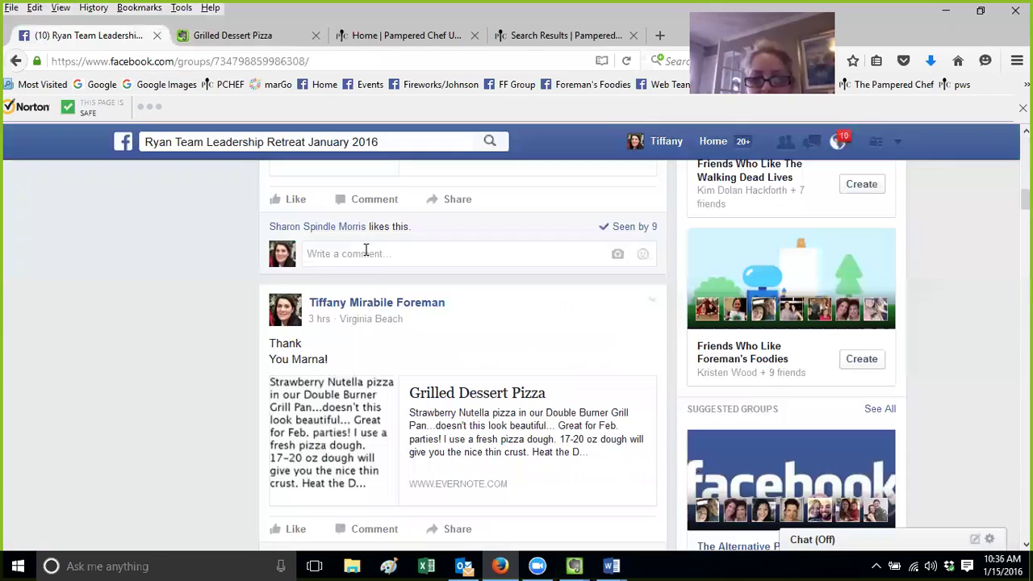
Open the Grilled Dessert Pizza link preview from the group's Strawberry Nutella pizza post in a new tab
{"action": "mouse_move", "coordinate": [376, 302]}
{"action": "left_click", "coordinate": [516, 411]}
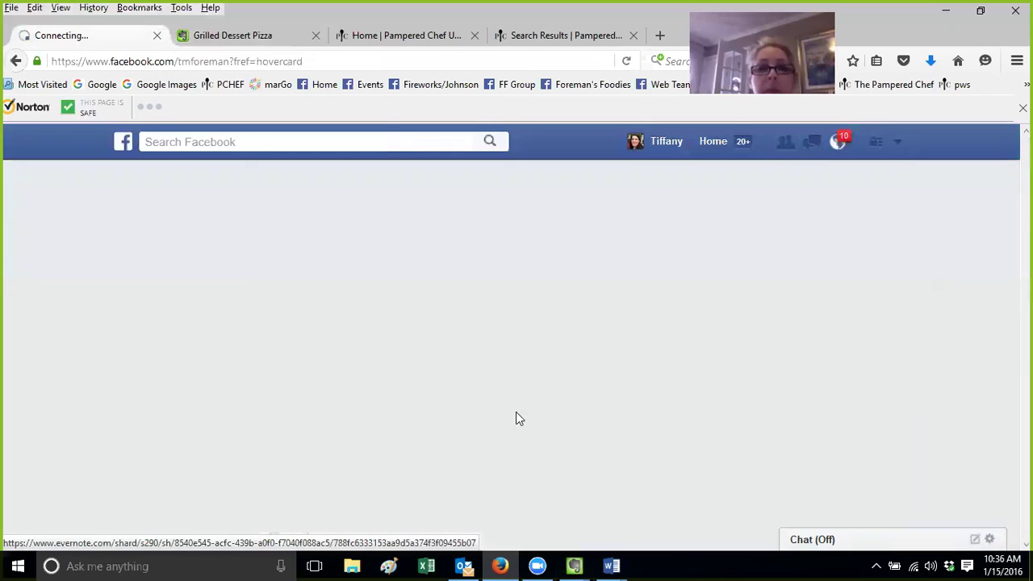
{"action": "left_click", "coordinate": [16, 61]}
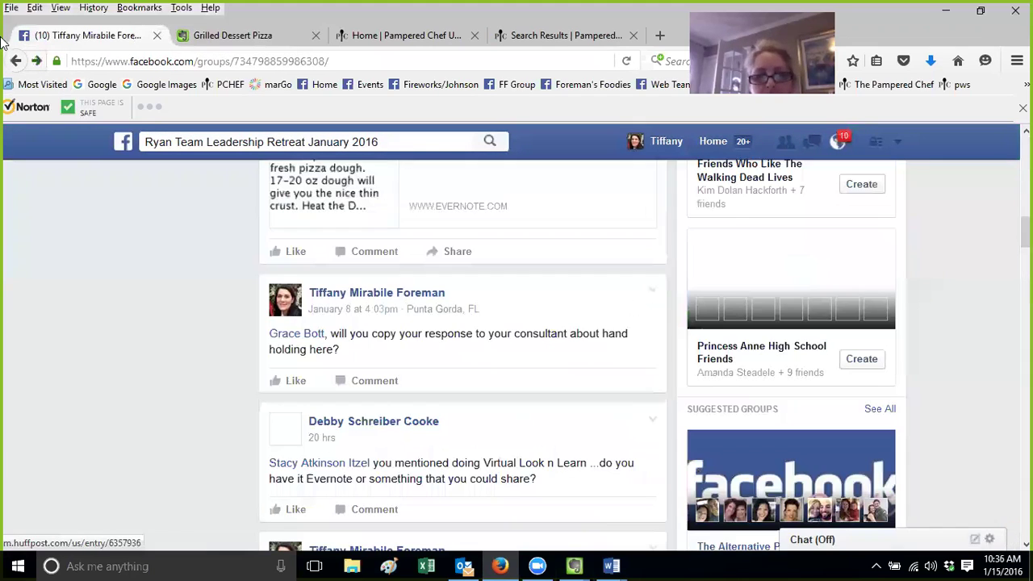
{"action": "scroll", "coordinate": [602, 277], "scroll_direction": "up", "scroll_amount": 3}
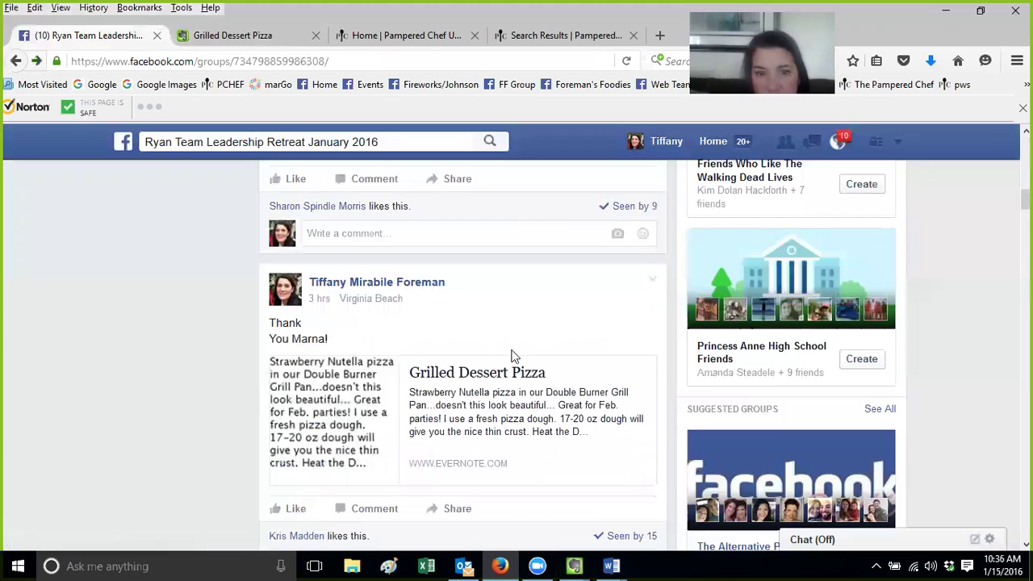
{"action": "left_click", "coordinate": [473, 373]}
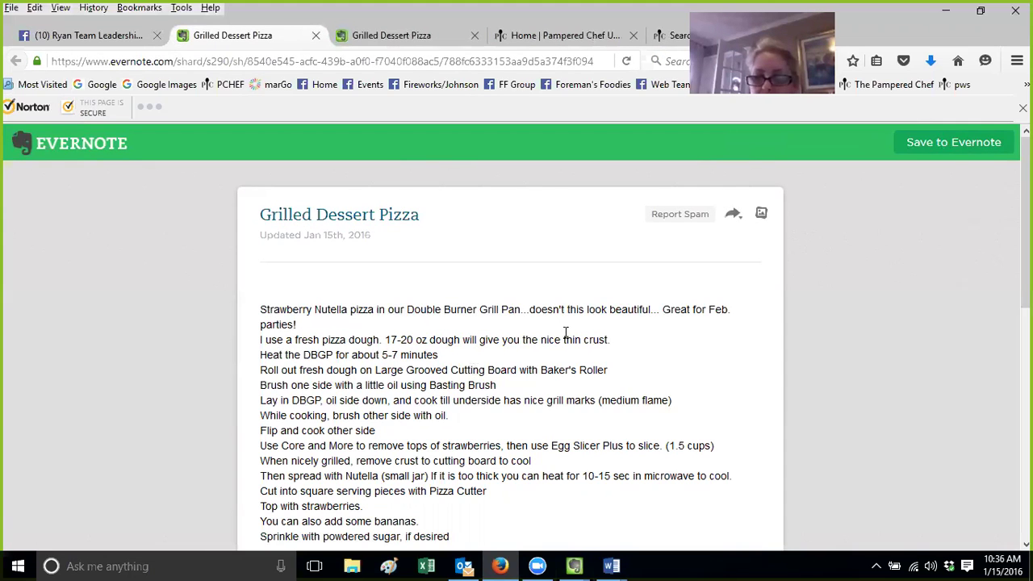
Choose Save to Evernote on the shared note and zoom the page out to fit the account form
{"action": "left_click", "coordinate": [966, 153]}
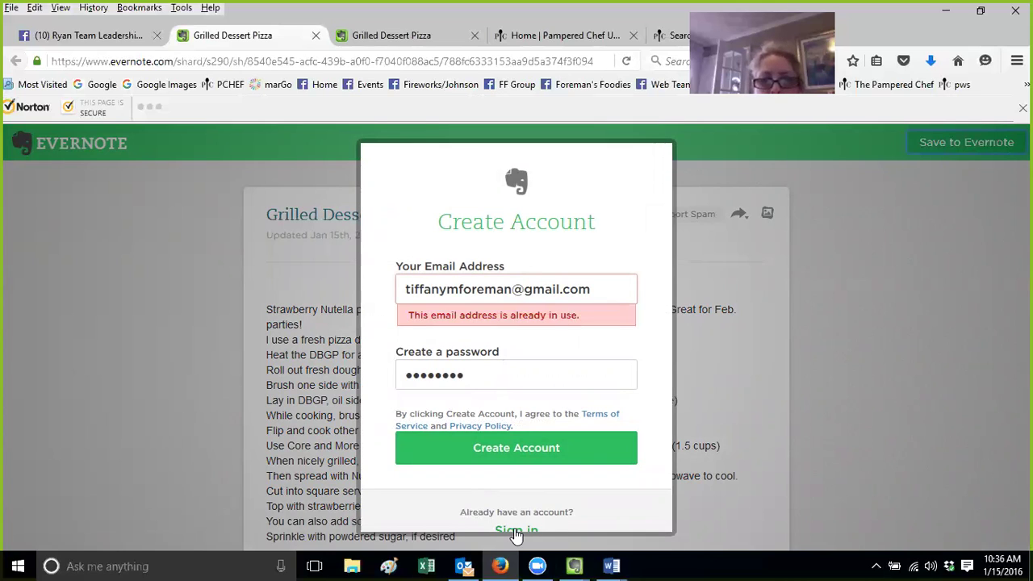
{"action": "key", "text": "ctrl+minus"}
{"action": "key", "text": "ctrl+minus"}
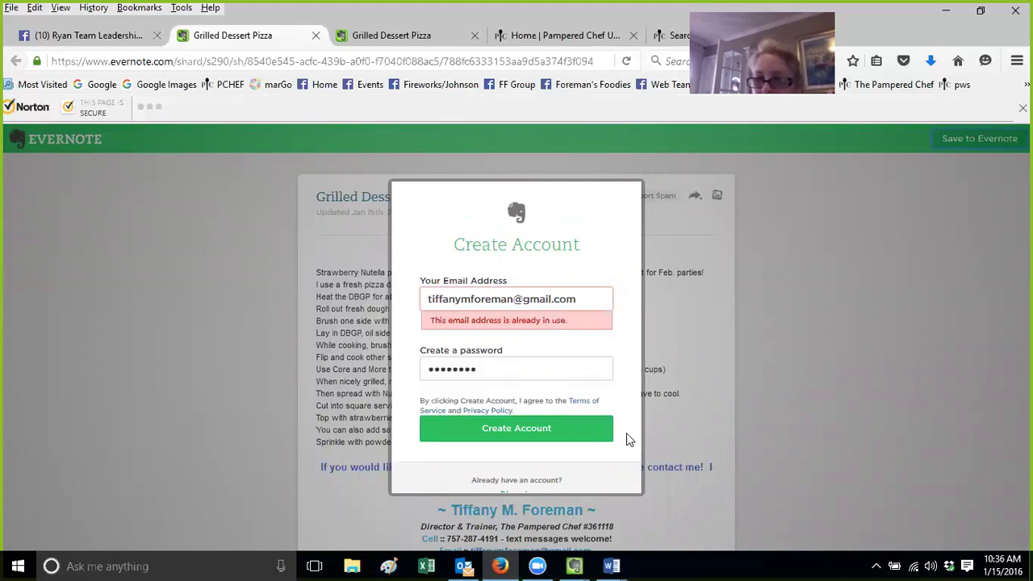
{"action": "left_click", "coordinate": [555, 369]}
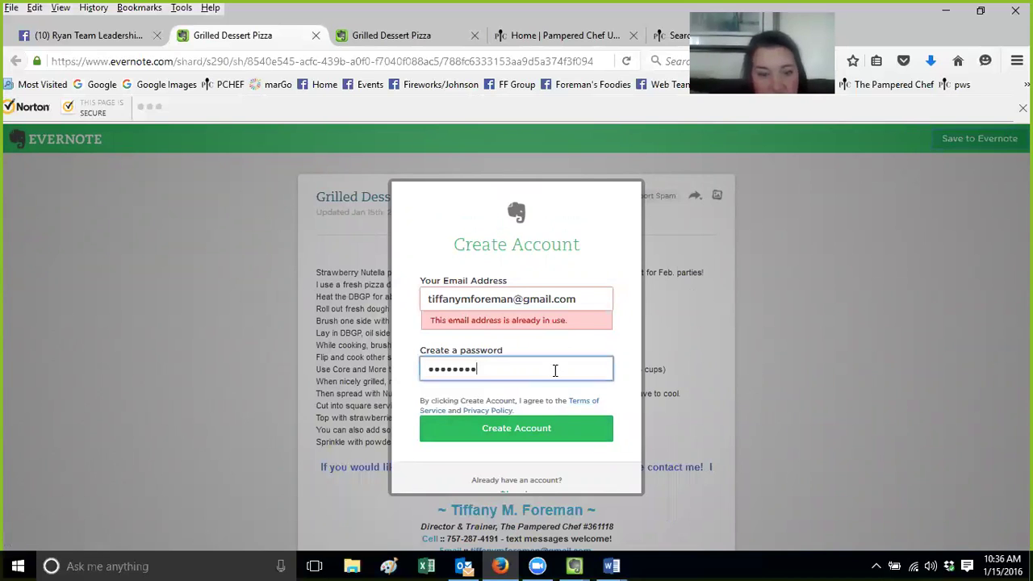
{"action": "key", "text": "Tab"}
{"action": "left_click", "coordinate": [537, 350]}
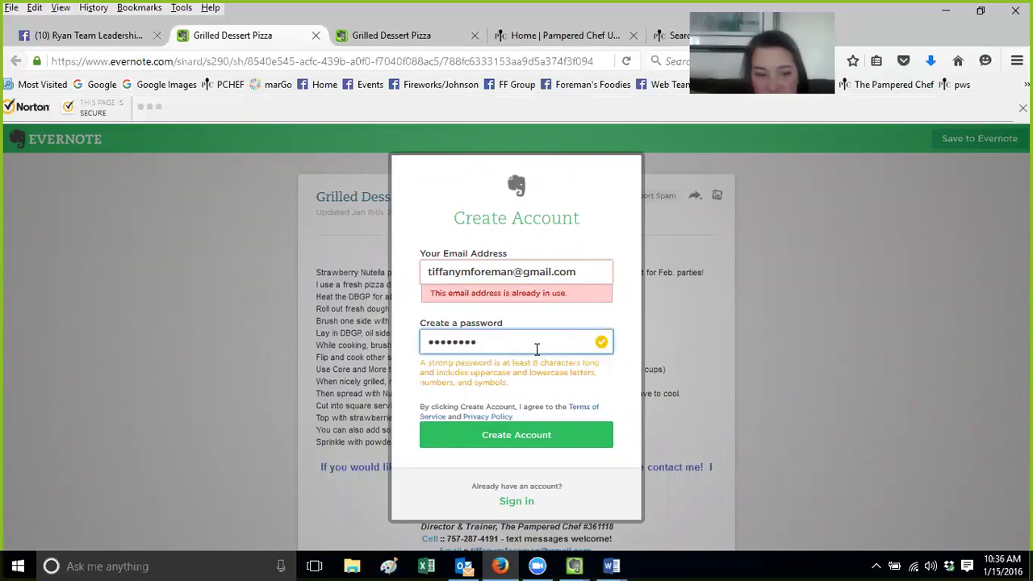
{"action": "key", "text": "Tab"}
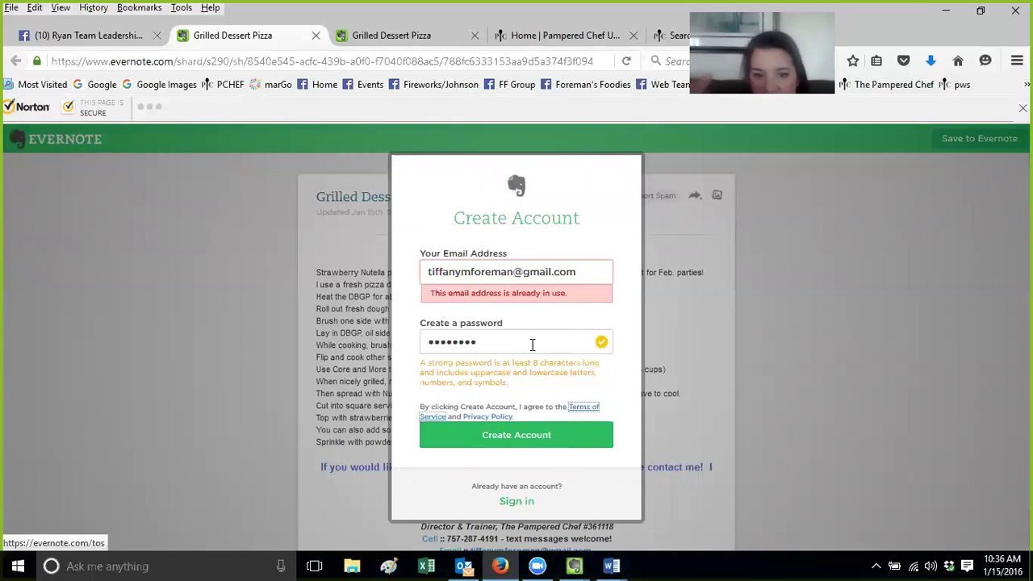
{"action": "key", "text": "Tab"}
{"action": "key", "text": "Tab"}
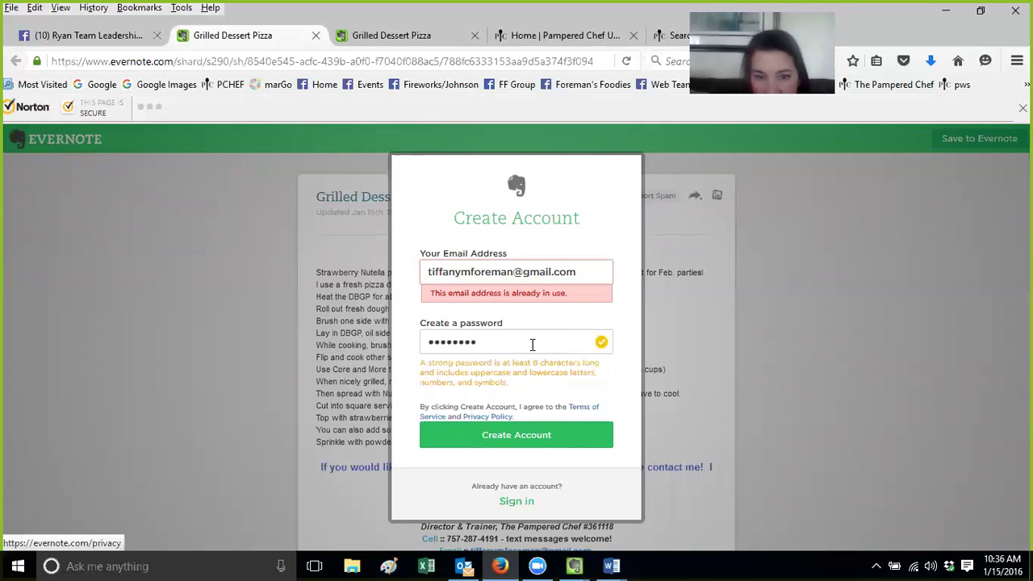
{"action": "key", "text": "Tab"}
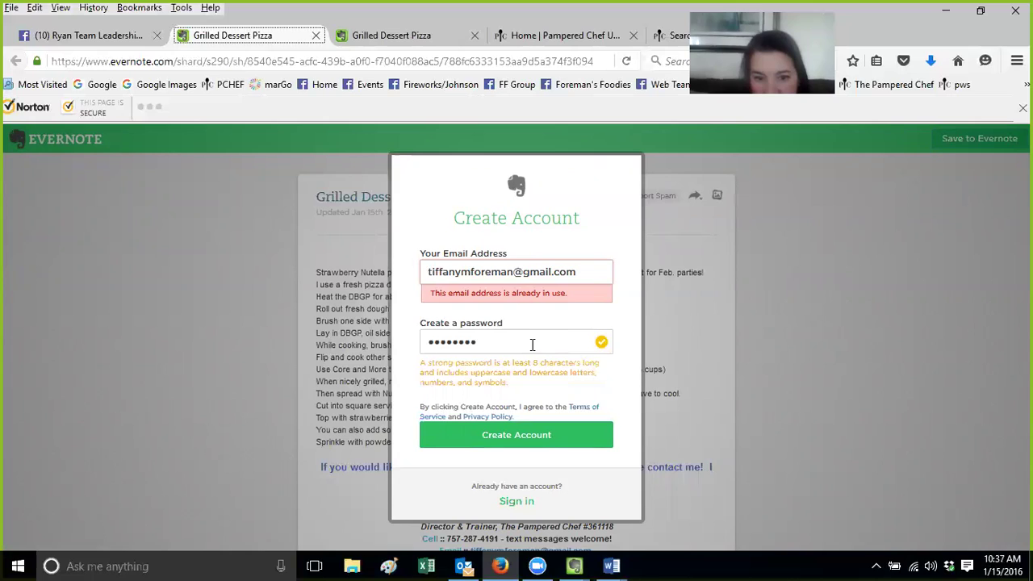
{"action": "left_click", "coordinate": [508, 345]}
{"action": "key", "text": "Tab"}
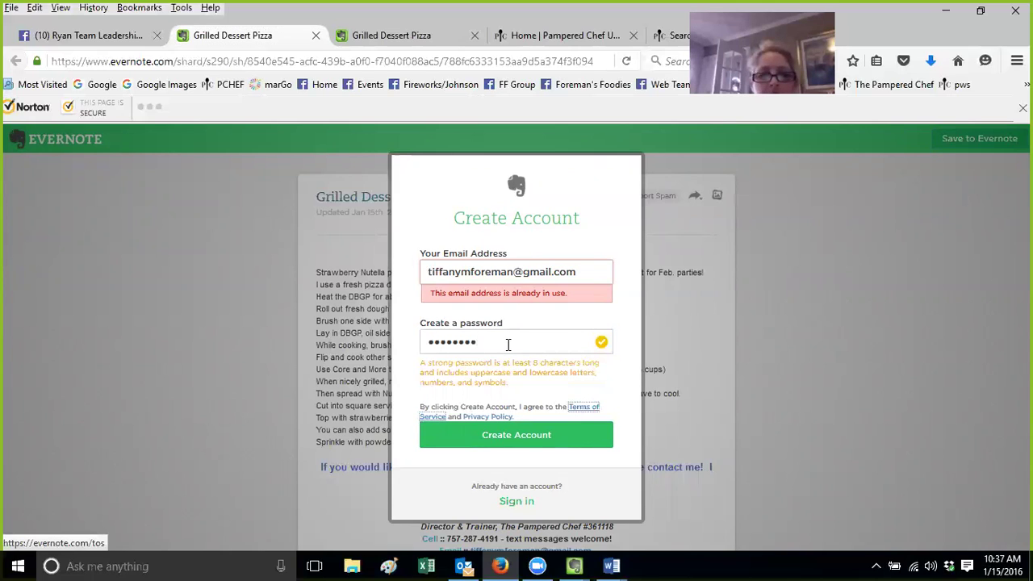
{"action": "key", "text": "Tab"}
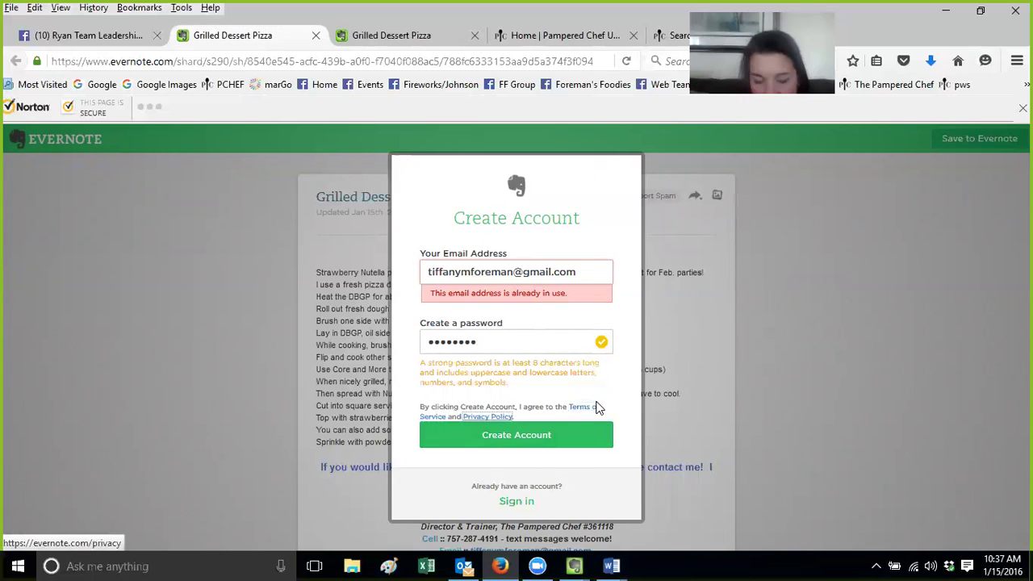
{"action": "key", "text": "Tab"}
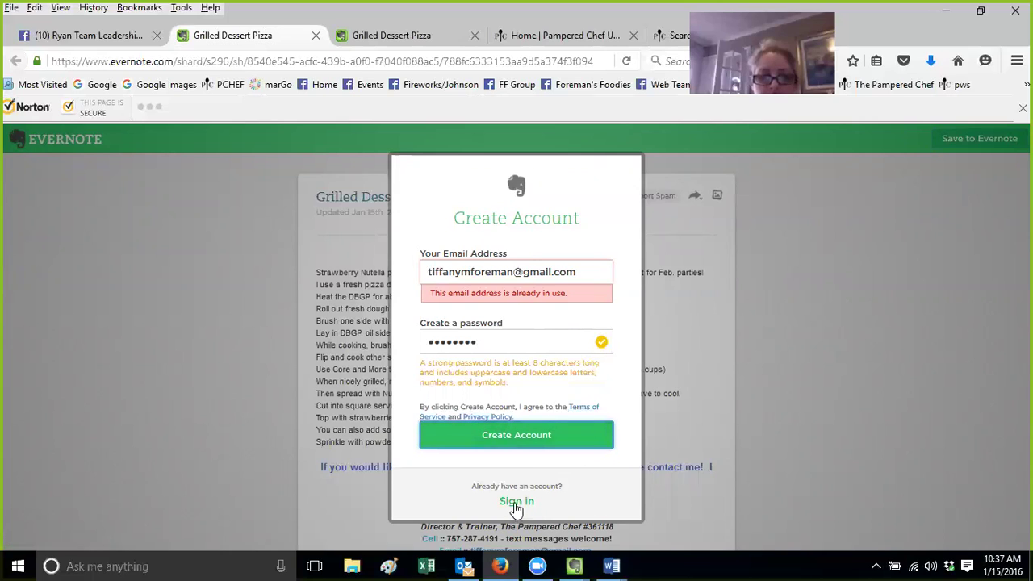
Switch the form to Sign in, enter the account password, tick Remember me and sign in
{"action": "left_click", "coordinate": [517, 506]}
{"action": "left_click", "coordinate": [526, 340]}
{"action": "left_click", "coordinate": [426, 376]}
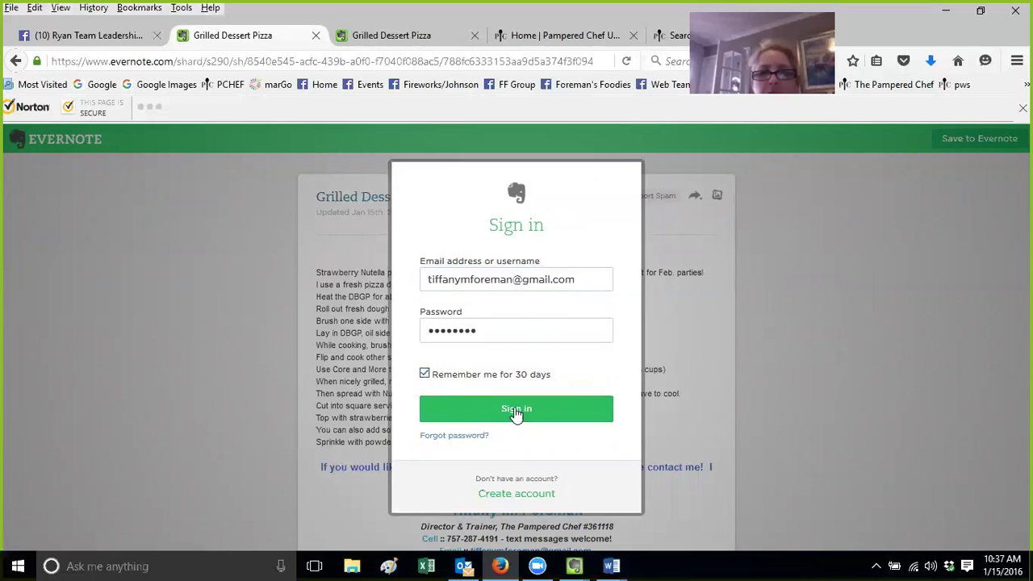
{"action": "left_click", "coordinate": [522, 413]}
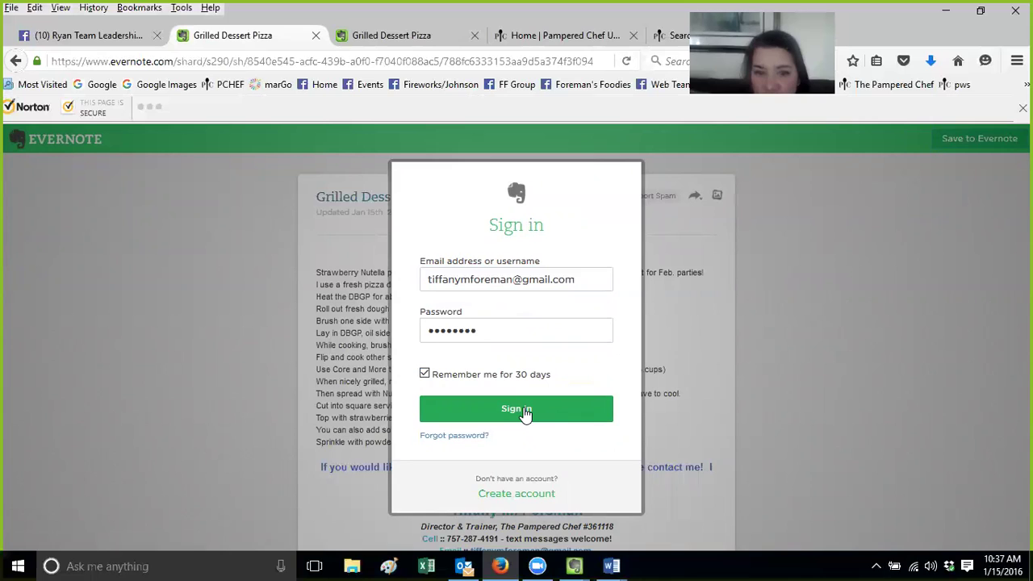
{"action": "left_click", "coordinate": [525, 412]}
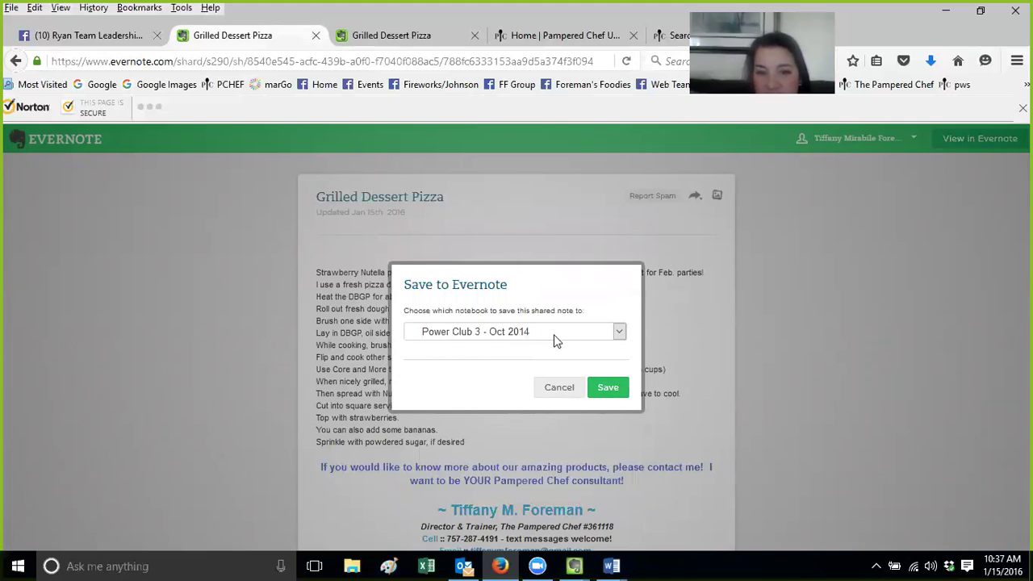
Pick the Recipe - SSS notebook in the save dialog and save the Grilled Dessert Pizza note there
{"action": "left_click", "coordinate": [553, 334]}
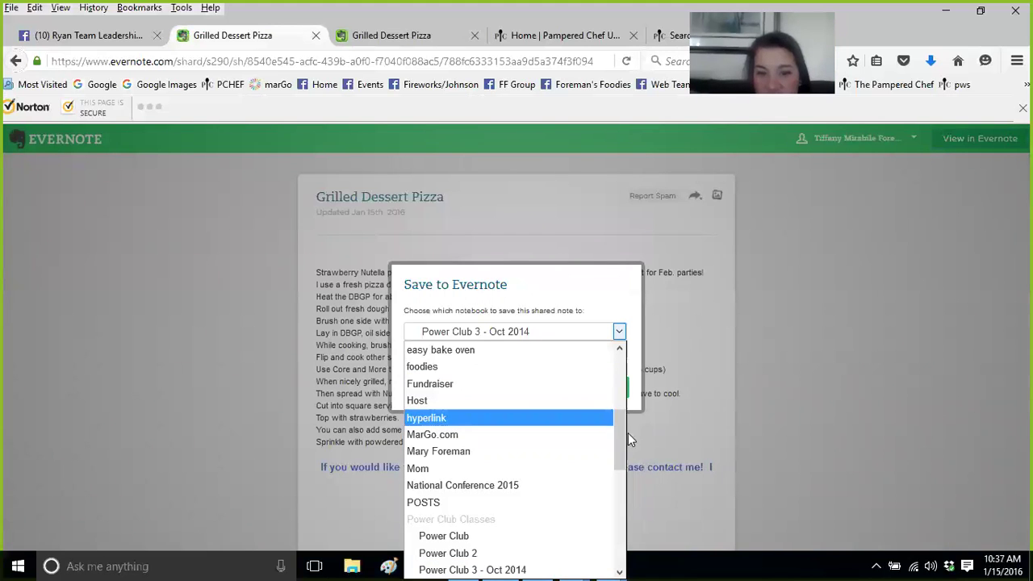
{"action": "left_click_drag", "start_coordinate": [619, 432], "coordinate": [619, 468]}
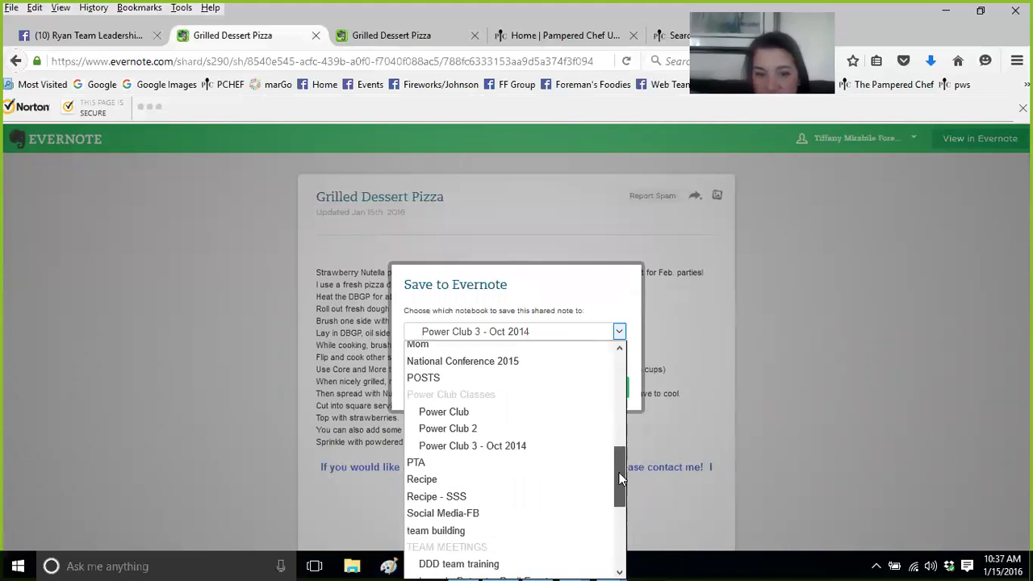
{"action": "left_click", "coordinate": [422, 494]}
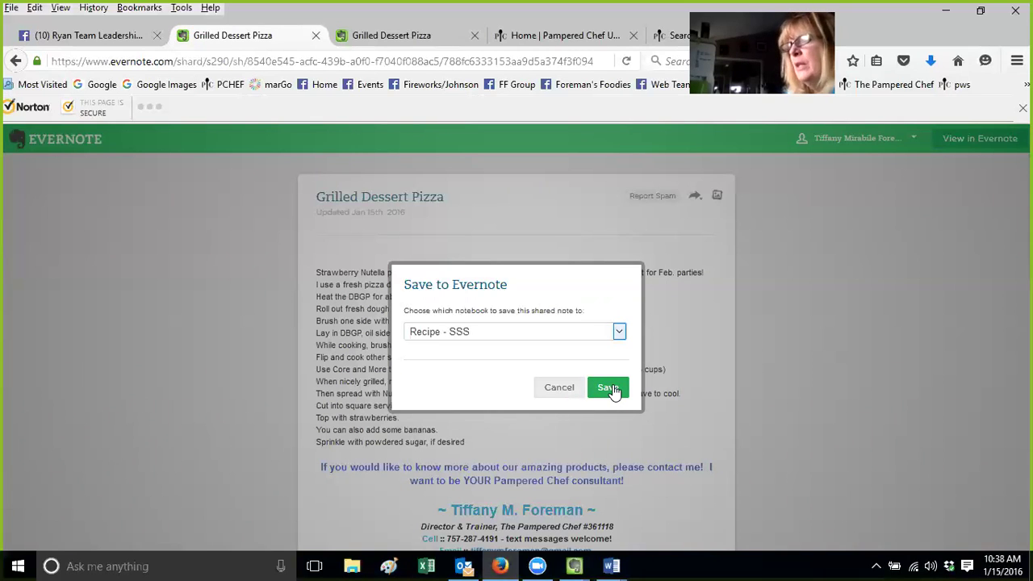
{"action": "left_click", "coordinate": [609, 388]}
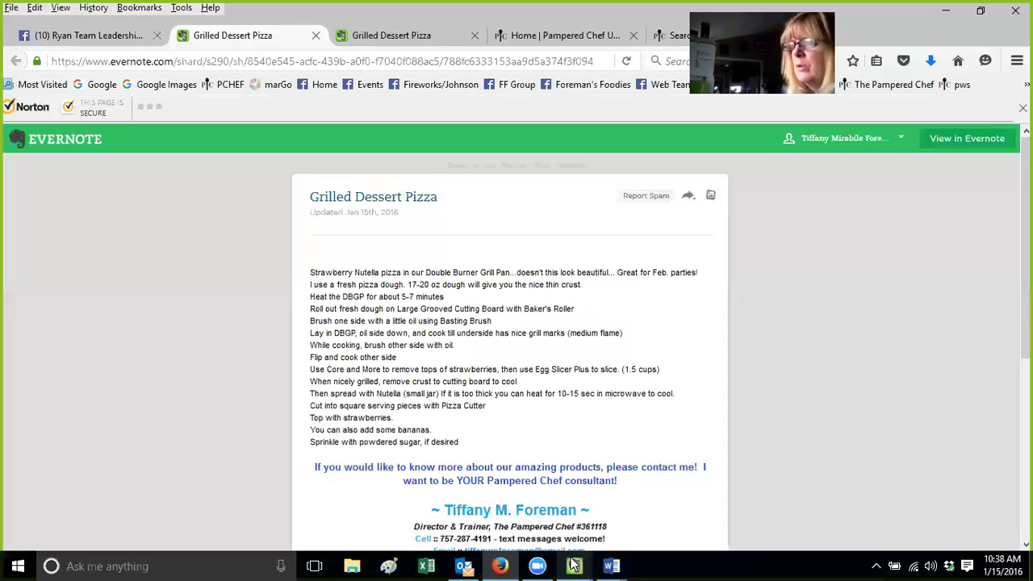
{"action": "left_click", "coordinate": [573, 566]}
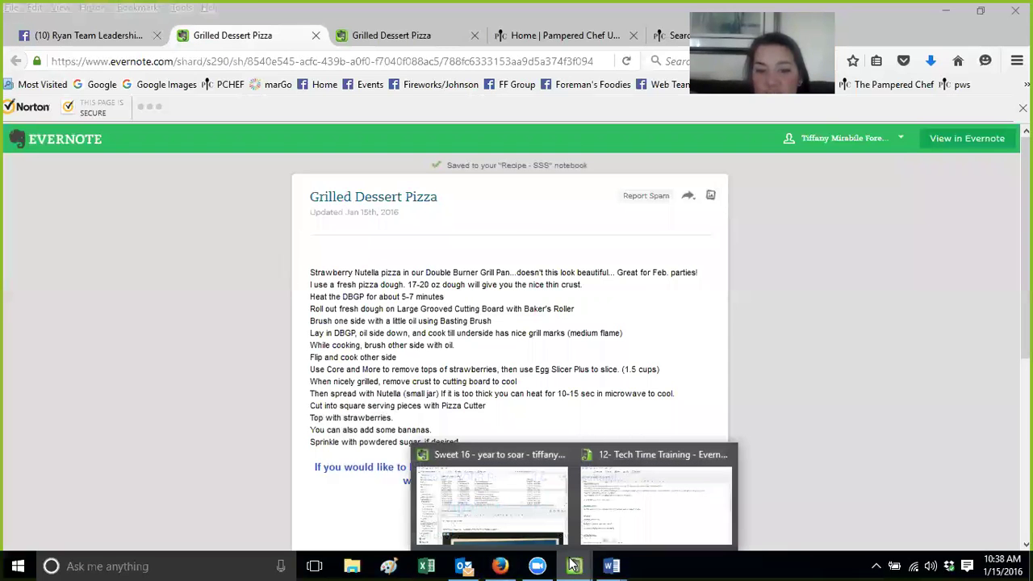
In the desktop app, scroll the notebook list and open Recipe, showing the Grilled Dessert Pizza note first
{"action": "left_click", "coordinate": [521, 459]}
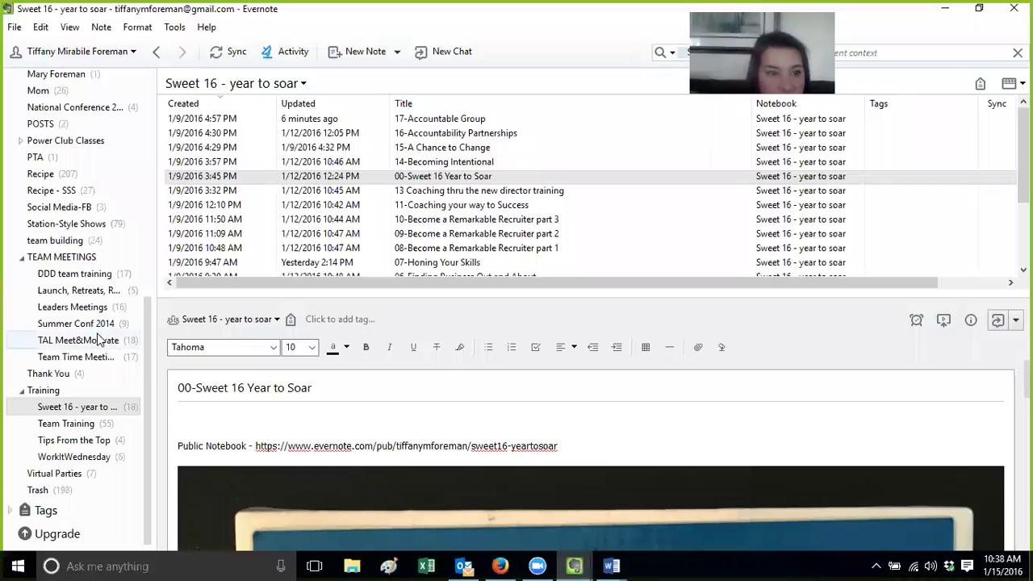
{"action": "left_click_drag", "start_coordinate": [147, 351], "coordinate": [140, 104]}
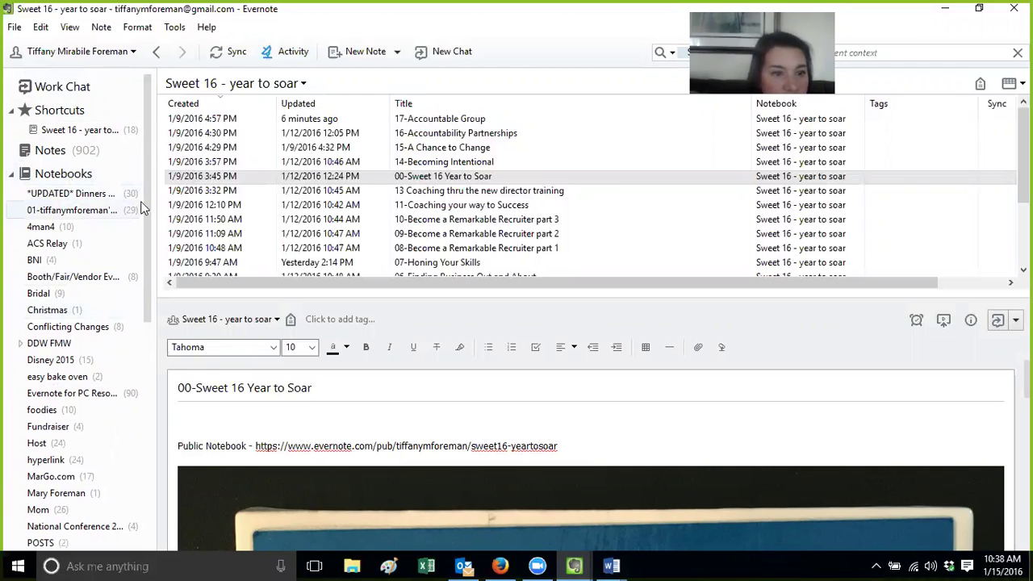
{"action": "left_click_drag", "start_coordinate": [147, 219], "coordinate": [152, 467]}
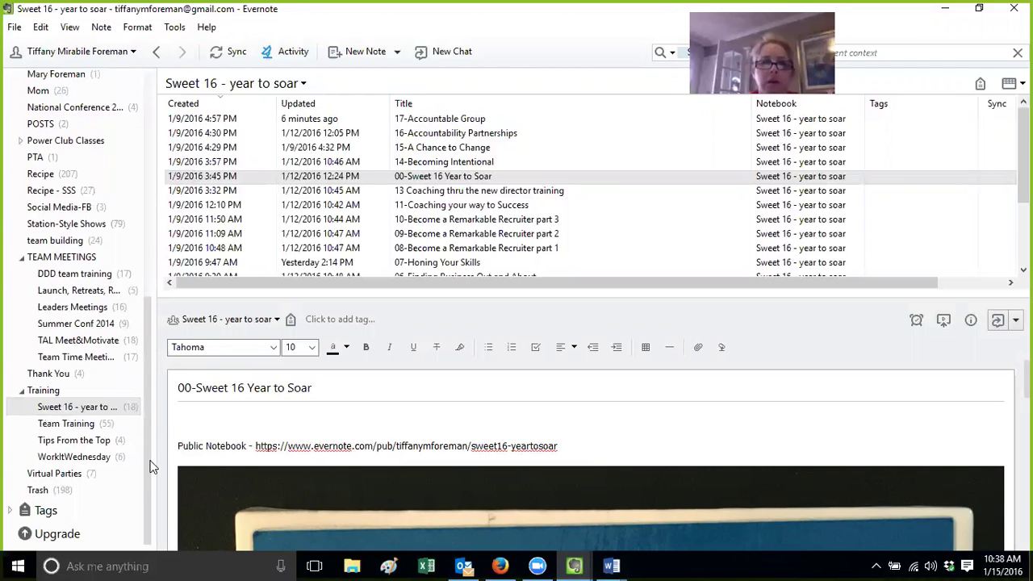
{"action": "left_click_drag", "start_coordinate": [147, 481], "coordinate": [165, 214]}
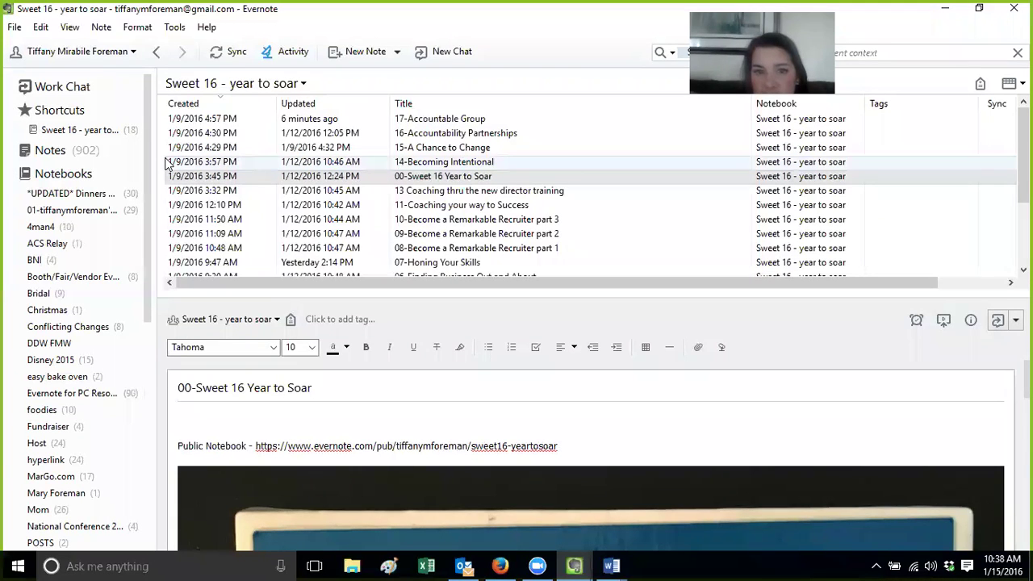
{"action": "left_click_drag", "start_coordinate": [148, 225], "coordinate": [147, 302]}
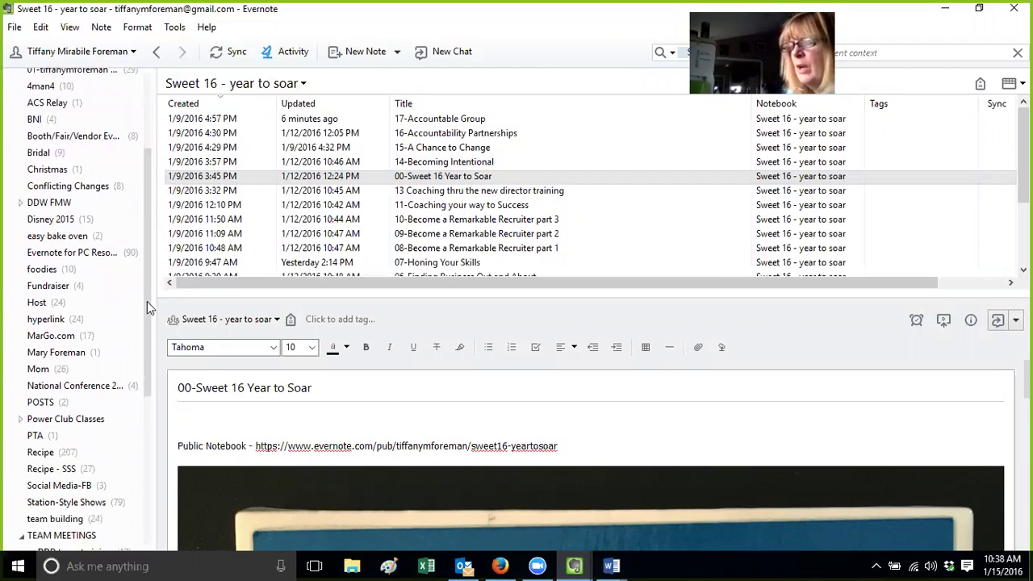
{"action": "left_click", "coordinate": [79, 455]}
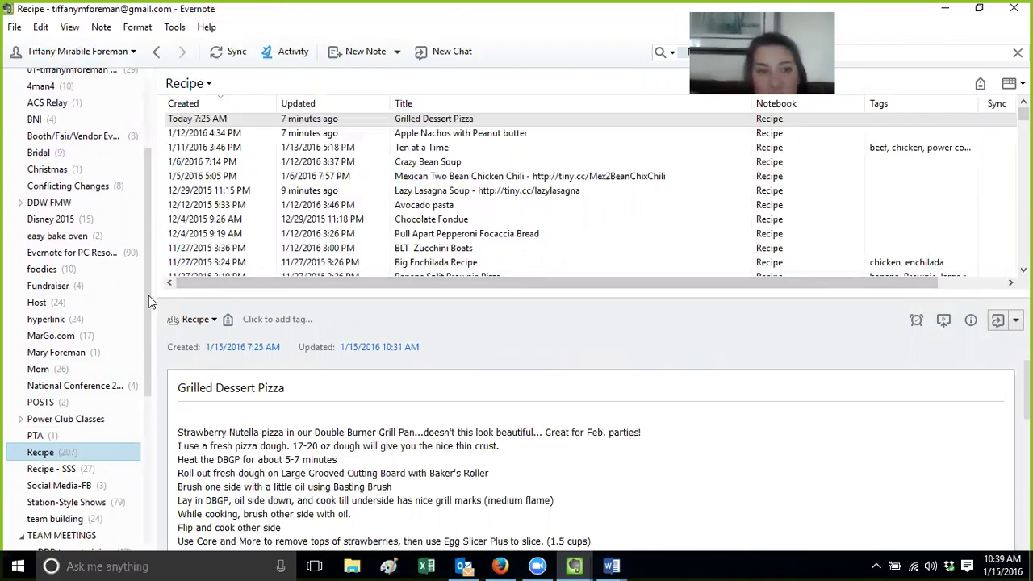
{"action": "scroll", "coordinate": [148, 295], "scroll_direction": "up", "scroll_amount": 3}
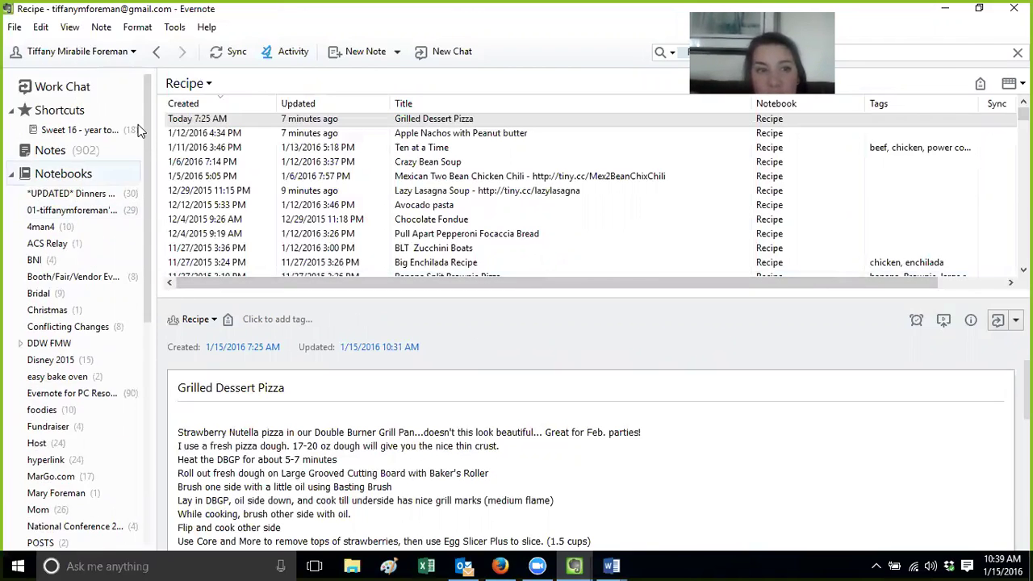
{"action": "right_click", "coordinate": [90, 198]}
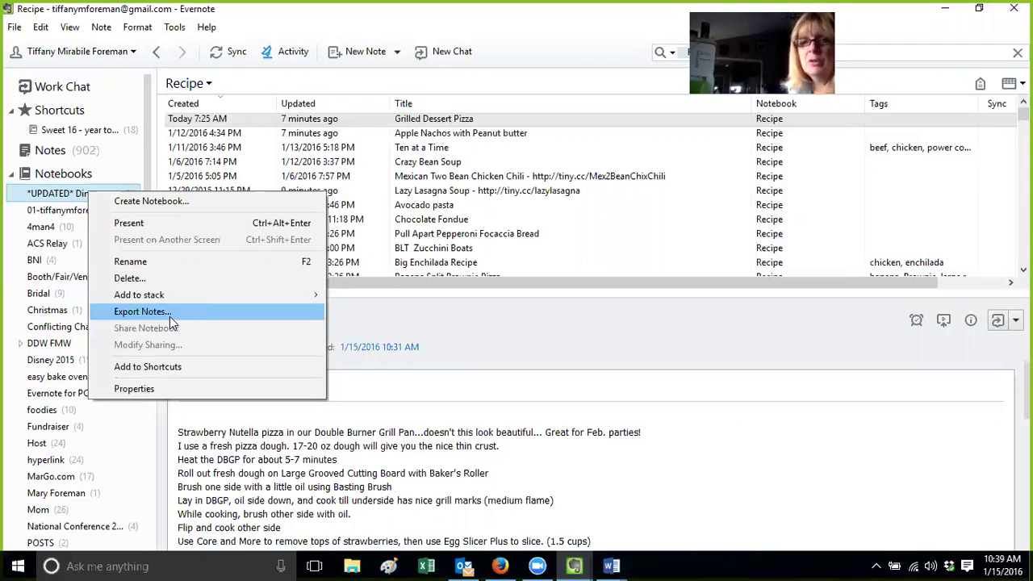
Open the *UPDATED* Dinners Done with The Pampered Chef notebook and switch its note list to Snippet view
{"action": "left_click", "coordinate": [75, 193]}
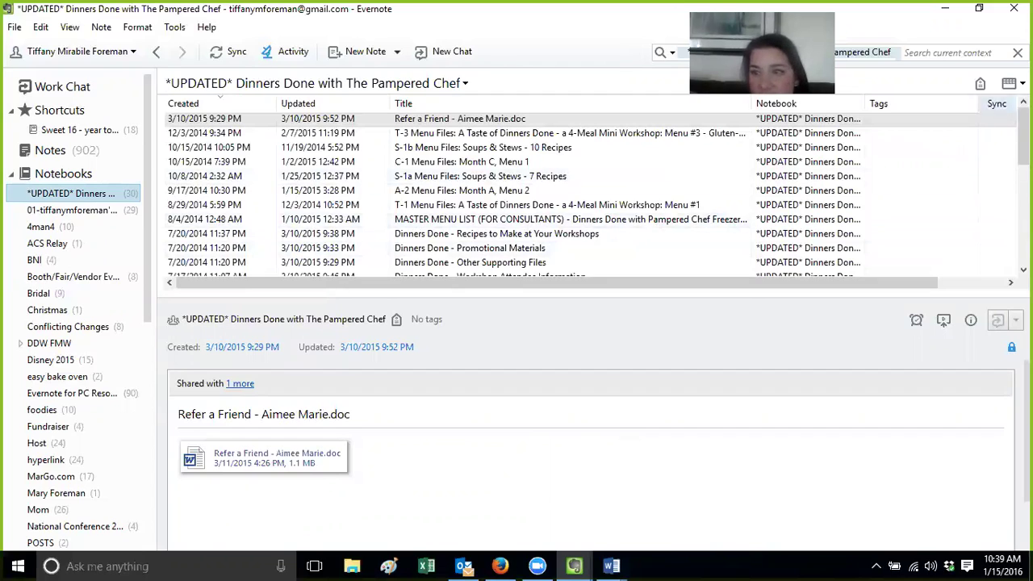
{"action": "left_click", "coordinate": [1014, 83]}
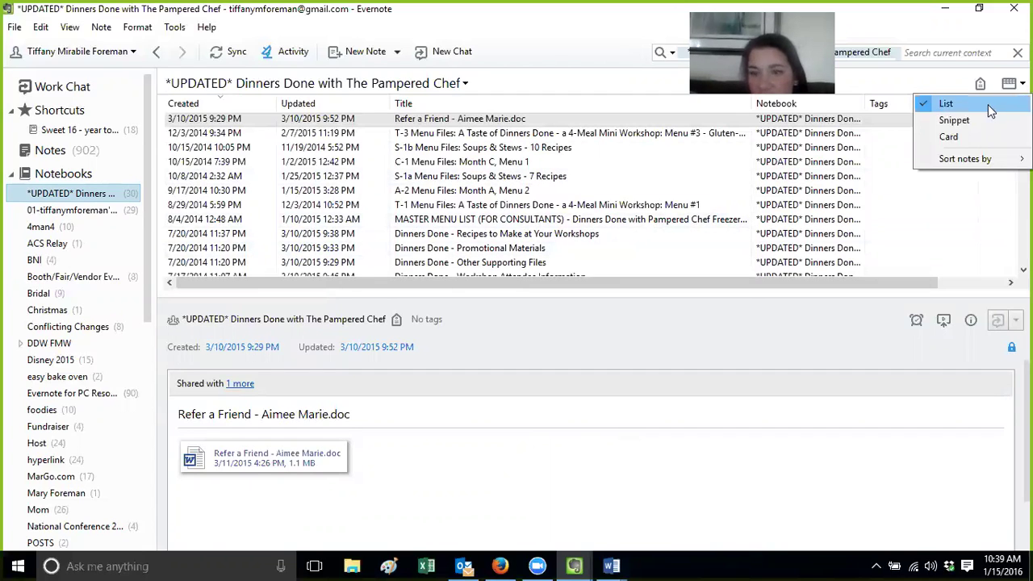
{"action": "left_click", "coordinate": [954, 120]}
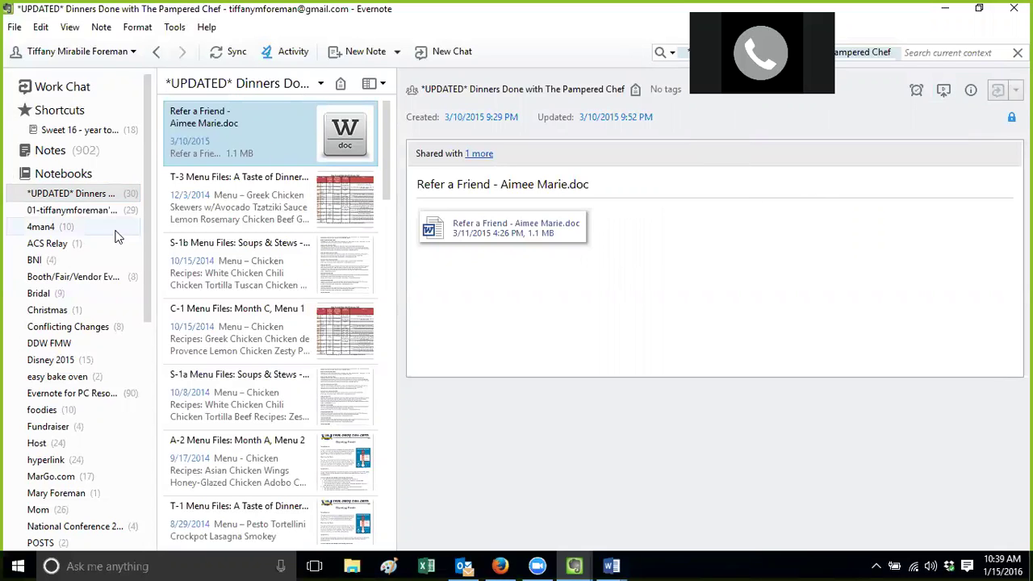
Open the 4man4 notebook and advance the Presentation Mode tour to the Illuminate Important Ideas slide
{"action": "left_click", "coordinate": [63, 230]}
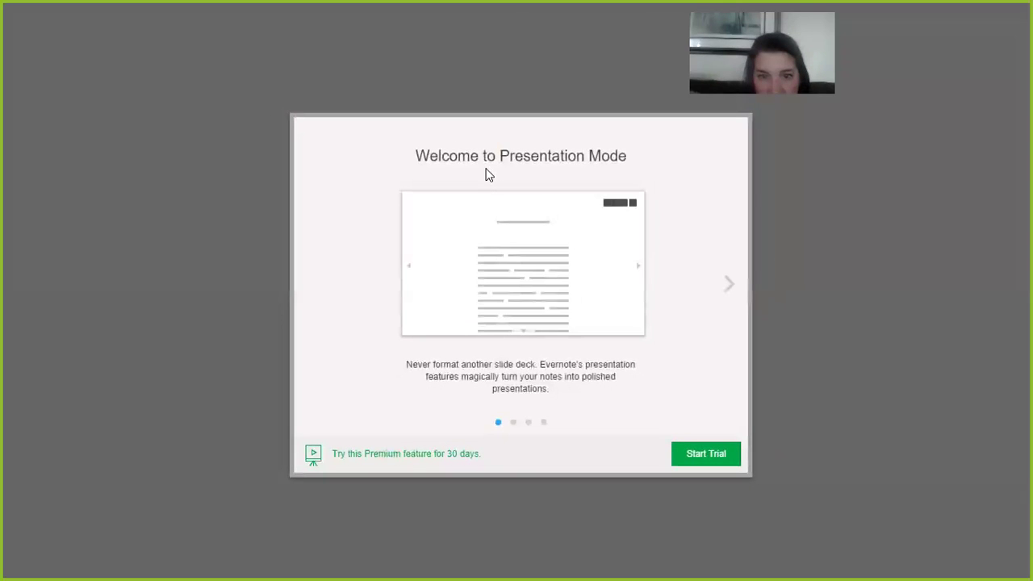
{"action": "left_click", "coordinate": [729, 288]}
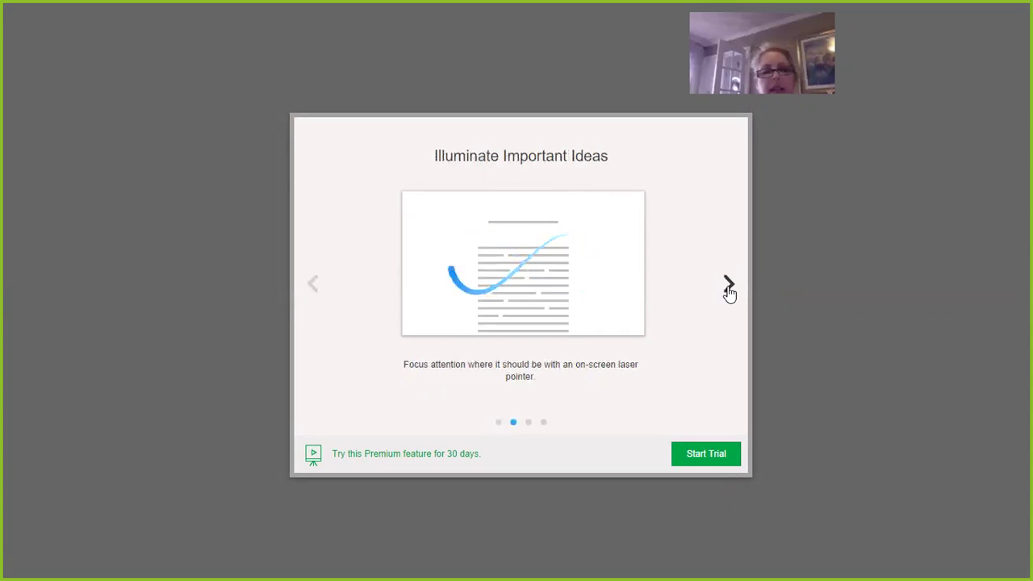
{"action": "left_click", "coordinate": [729, 295]}
Dismiss the Presentation Mode introduction and go back to the Recipe notebook's Grilled Dessert Pizza note
{"action": "key", "text": "Escape"}
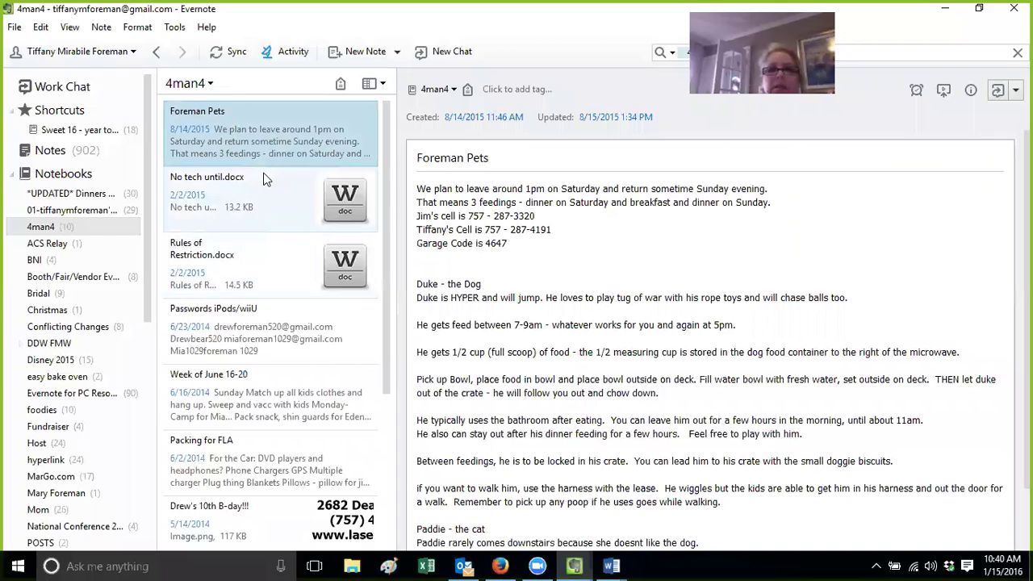
{"action": "left_click_drag", "start_coordinate": [386, 209], "coordinate": [396, 137]}
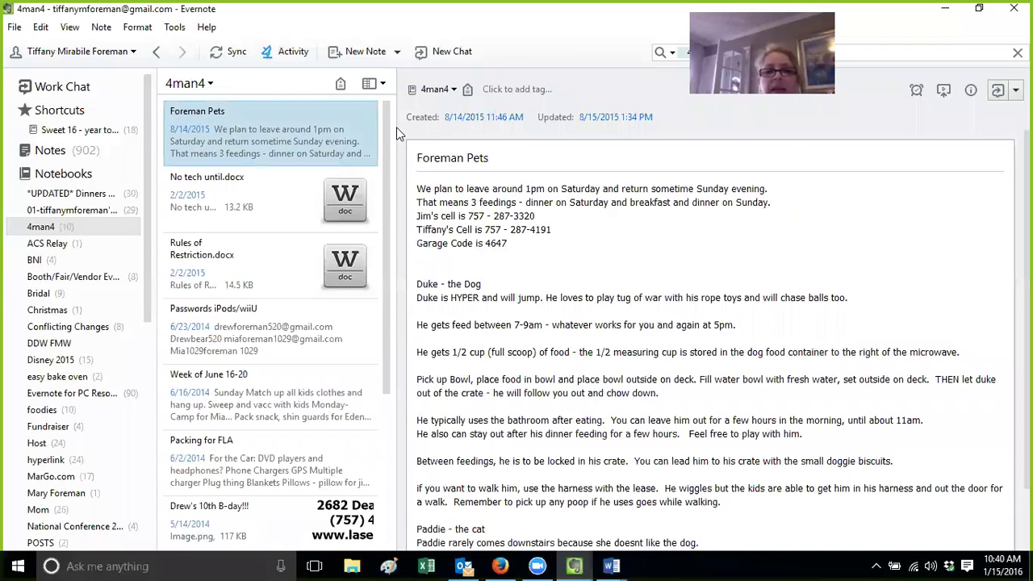
{"action": "left_click_drag", "start_coordinate": [387, 136], "coordinate": [392, 261]}
{"action": "left_click_drag", "start_coordinate": [148, 290], "coordinate": [146, 363]}
{"action": "left_click", "coordinate": [42, 371]}
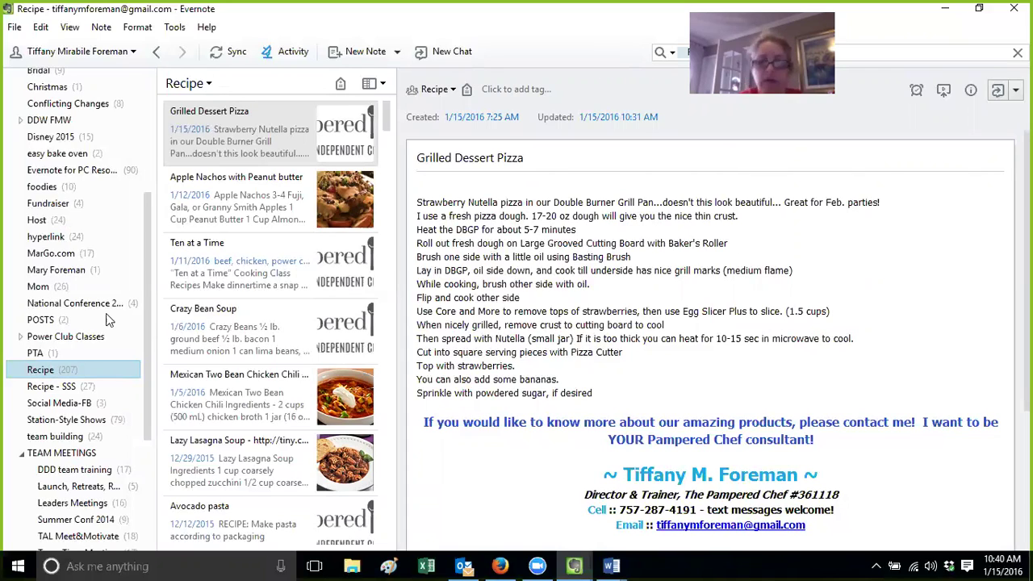
Look through the Conflicting Changes notebook, then return to the Recipe notebook
{"action": "left_click_drag", "start_coordinate": [145, 328], "coordinate": [146, 226]}
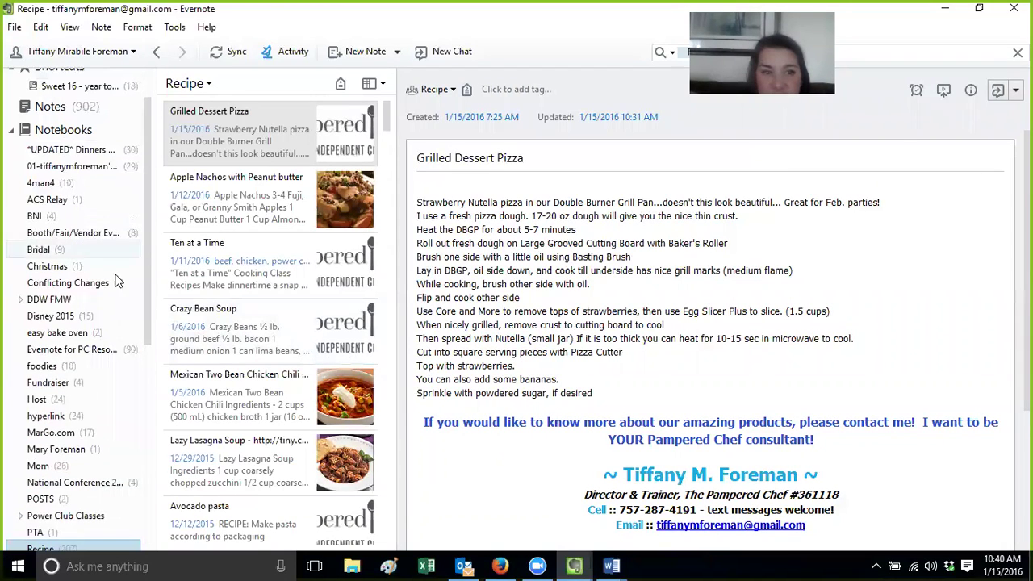
{"action": "left_click", "coordinate": [111, 287]}
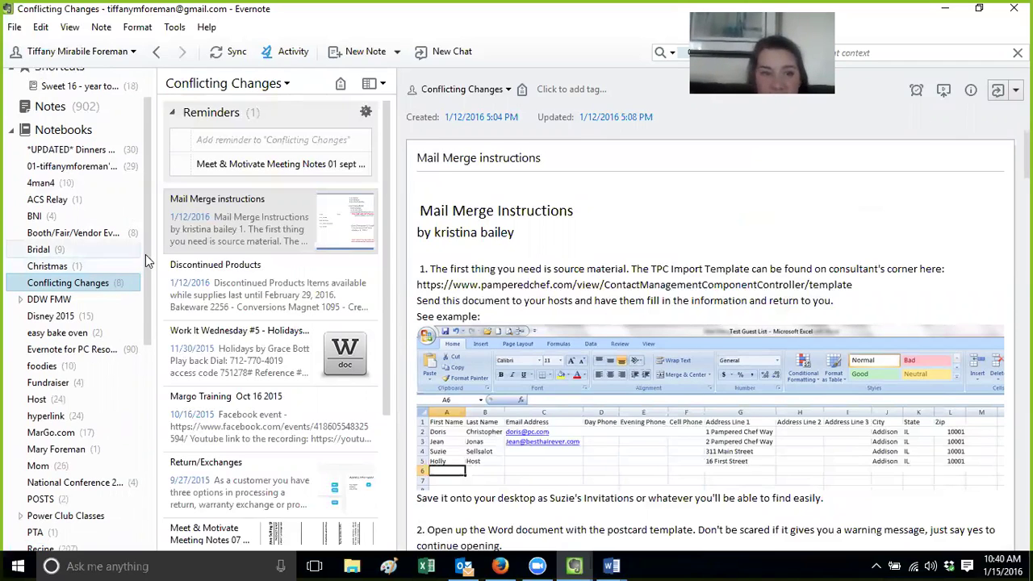
{"action": "scroll", "coordinate": [147, 329], "scroll_direction": "down", "scroll_amount": 5}
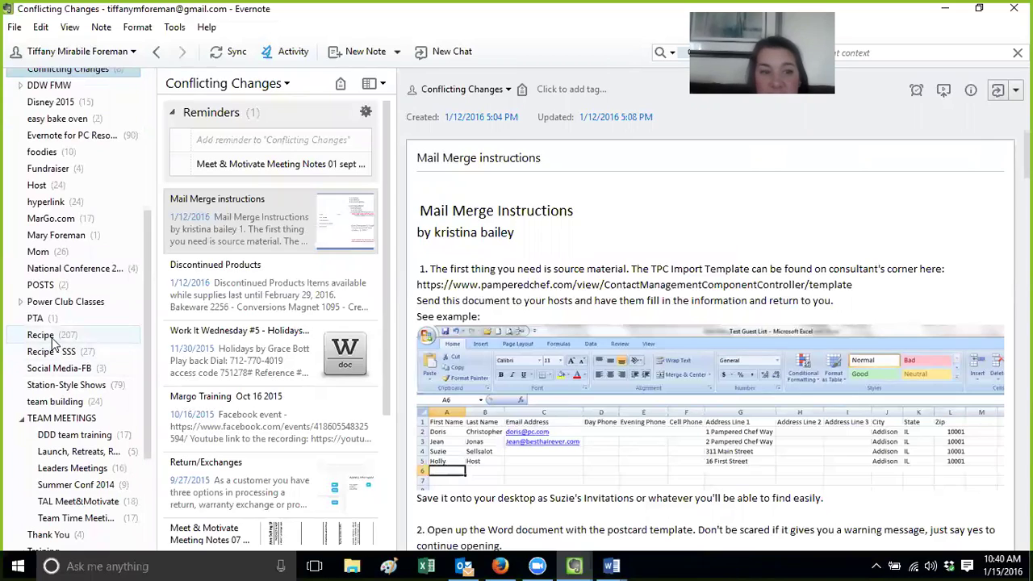
{"action": "left_click", "coordinate": [50, 339]}
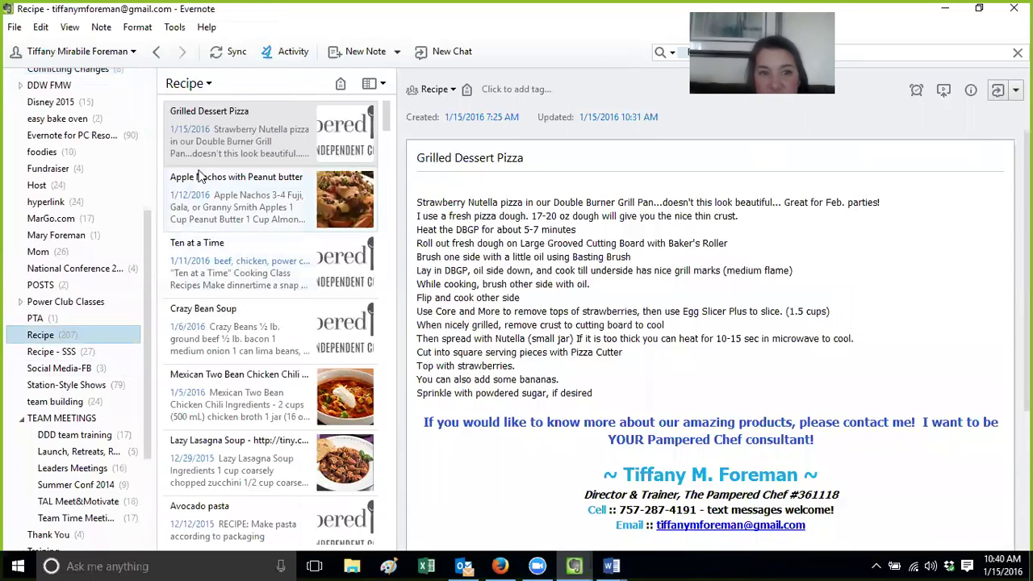
Select the signature block in Grilled Dessert Pizza, then open and scroll the Apple Nachos with Peanut butter note
{"action": "left_click", "coordinate": [420, 421]}
{"action": "left_click_drag", "start_coordinate": [419, 421], "coordinate": [905, 517]}
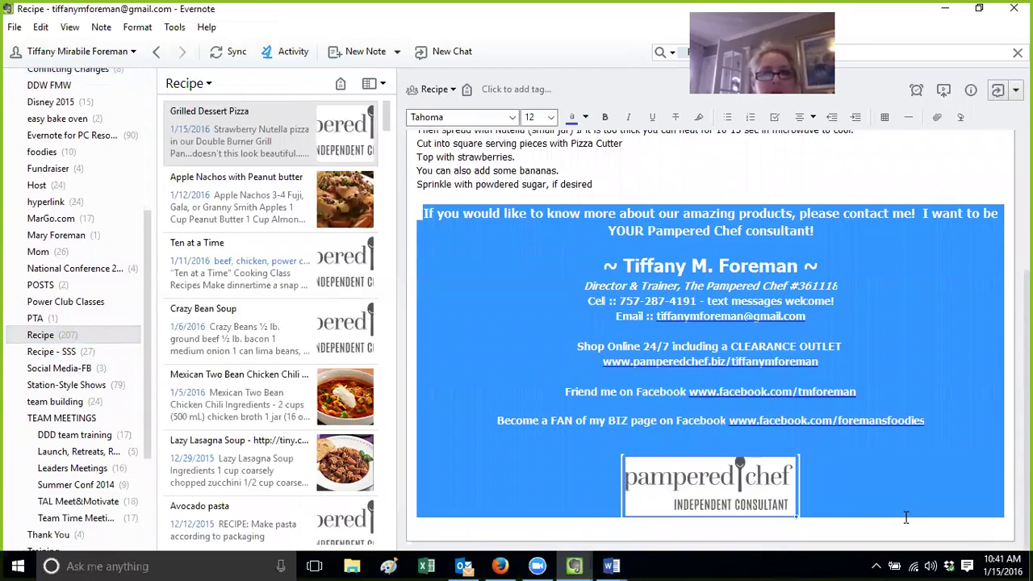
{"action": "left_click", "coordinate": [236, 195]}
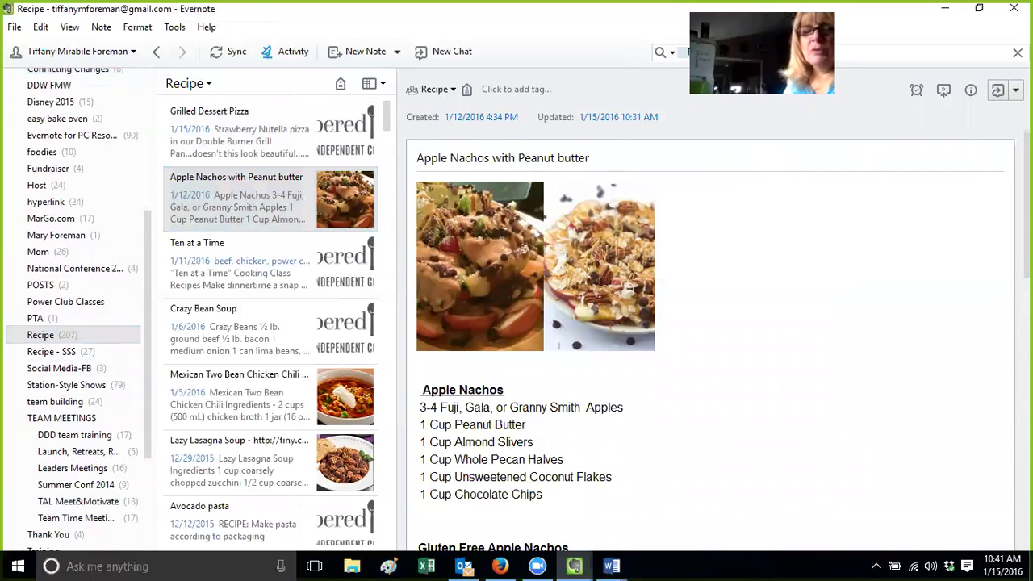
{"action": "scroll", "coordinate": [710, 347], "scroll_direction": "down", "scroll_amount": 6}
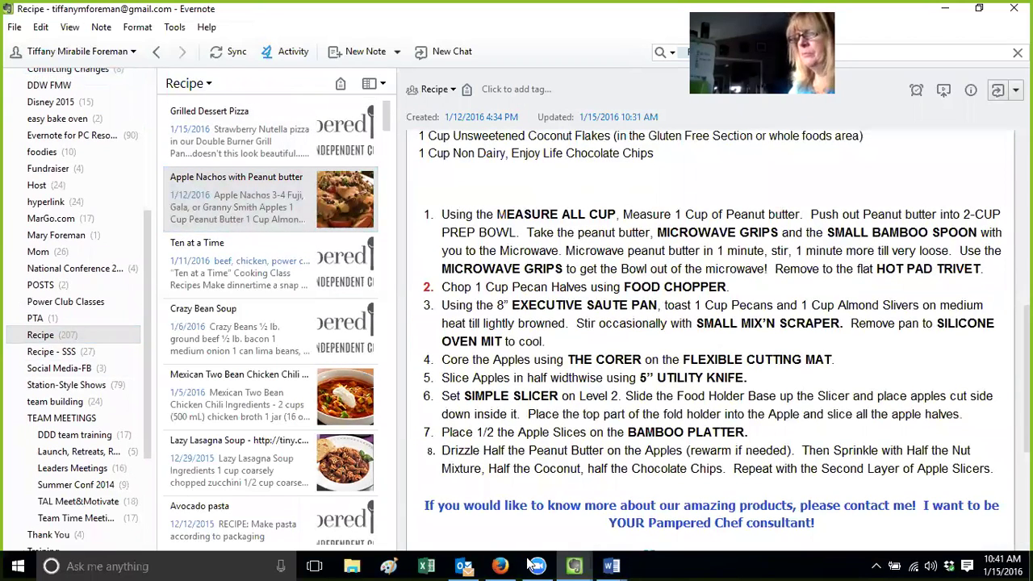
{"action": "left_click", "coordinate": [581, 564]}
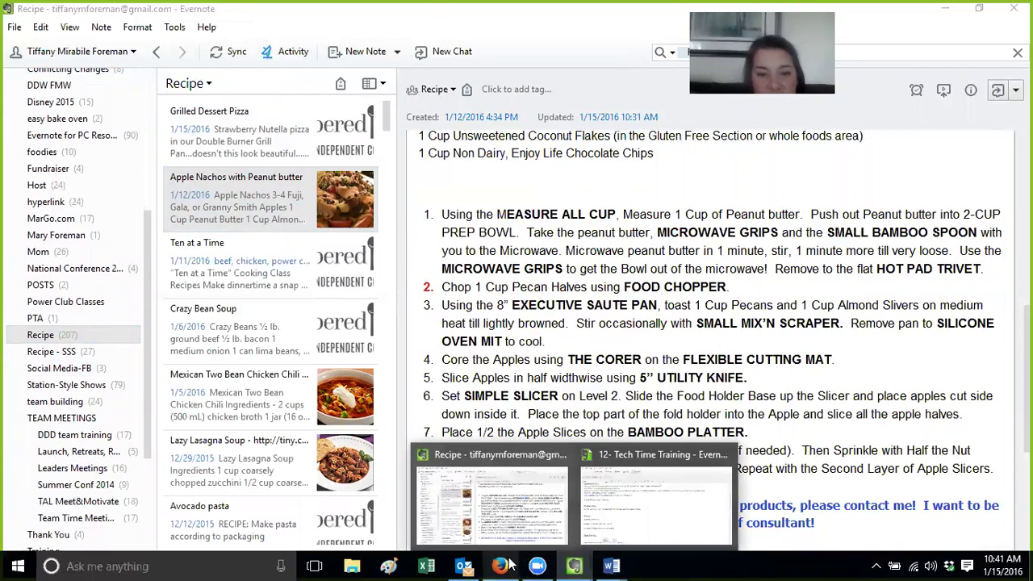
In Firefox, load evernote.com and open then close the site's navigation menu
{"action": "left_click", "coordinate": [502, 566]}
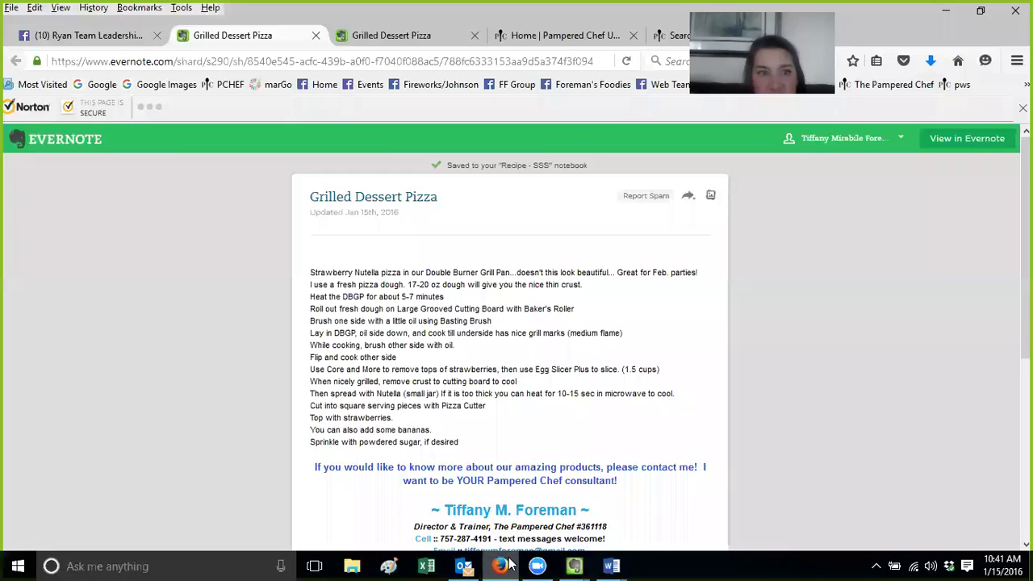
{"action": "left_click", "coordinate": [339, 60]}
{"action": "type", "text": "evernote."}
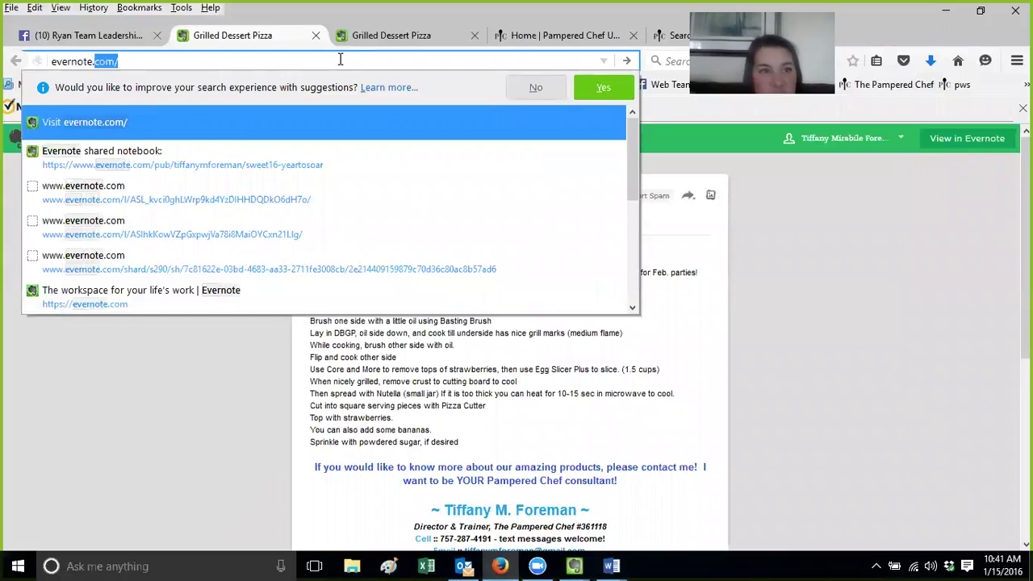
{"action": "key", "text": "Return"}
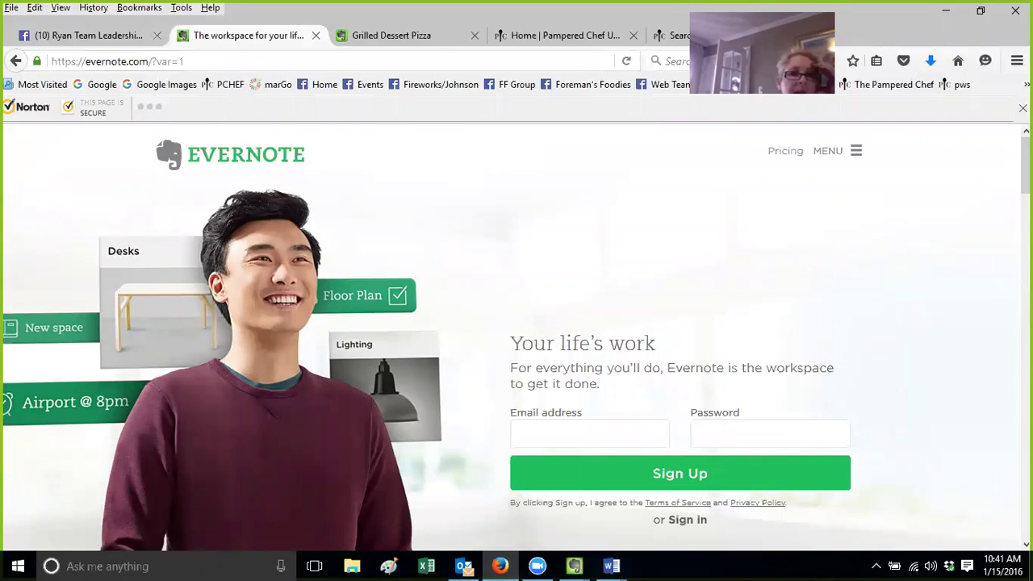
{"action": "left_click", "coordinate": [855, 152]}
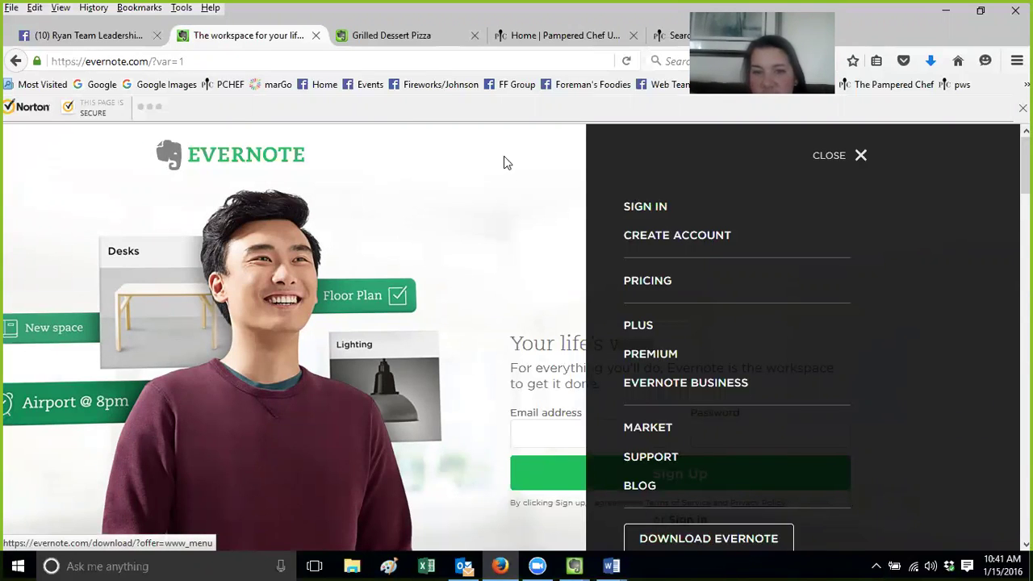
{"action": "left_click", "coordinate": [482, 198]}
Close the shared Grilled Dessert Pizza and Evernote home tabs, then return to the Evernote Recipe window
{"action": "left_click", "coordinate": [371, 37]}
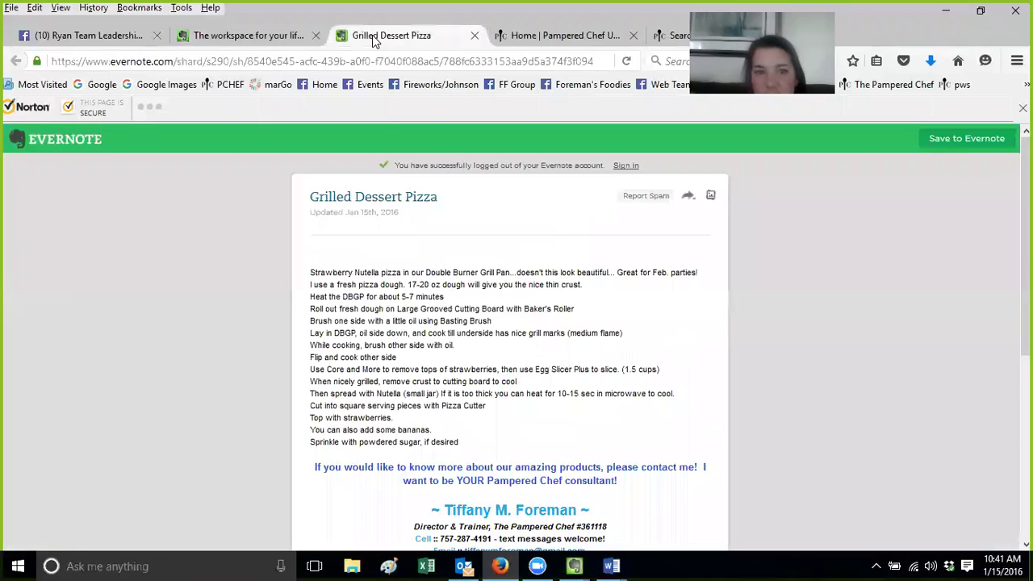
{"action": "left_click", "coordinate": [476, 36]}
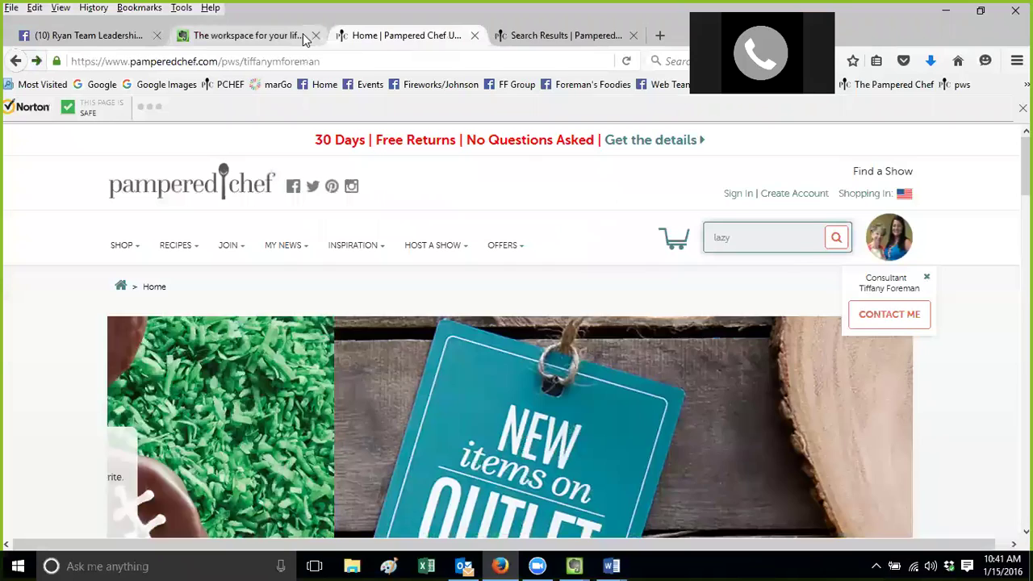
{"action": "left_click", "coordinate": [315, 35]}
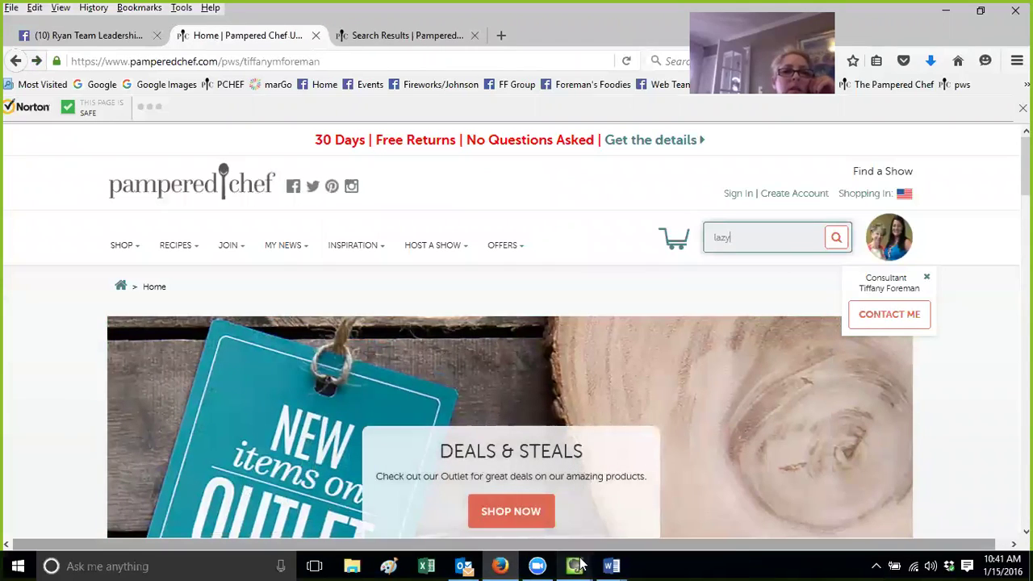
{"action": "mouse_move", "coordinate": [574, 566]}
{"action": "left_click", "coordinate": [536, 471]}
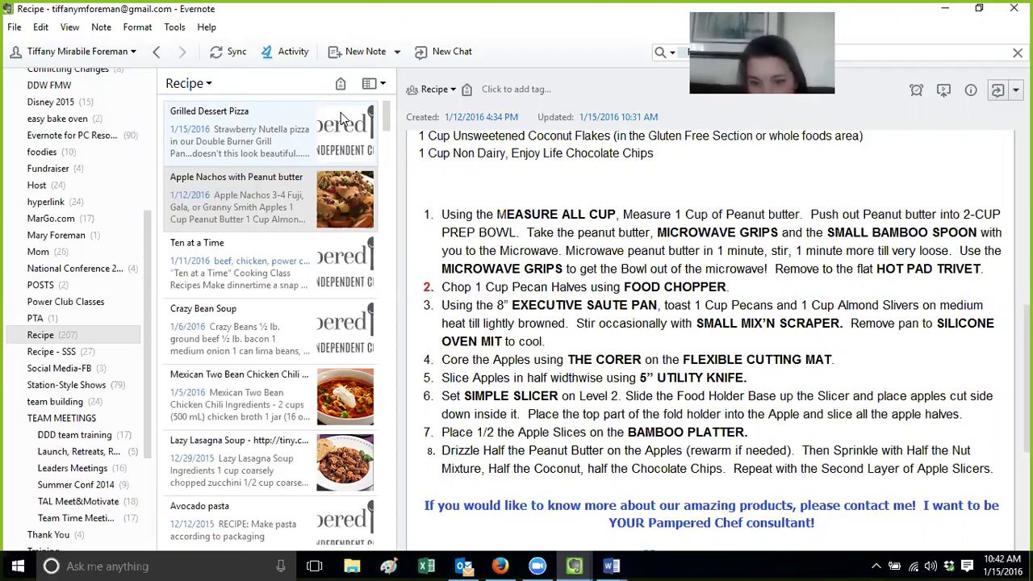
Scroll the Notebooks sidebar up and down to review the notebook list
{"action": "left_click_drag", "start_coordinate": [149, 273], "coordinate": [142, 113]}
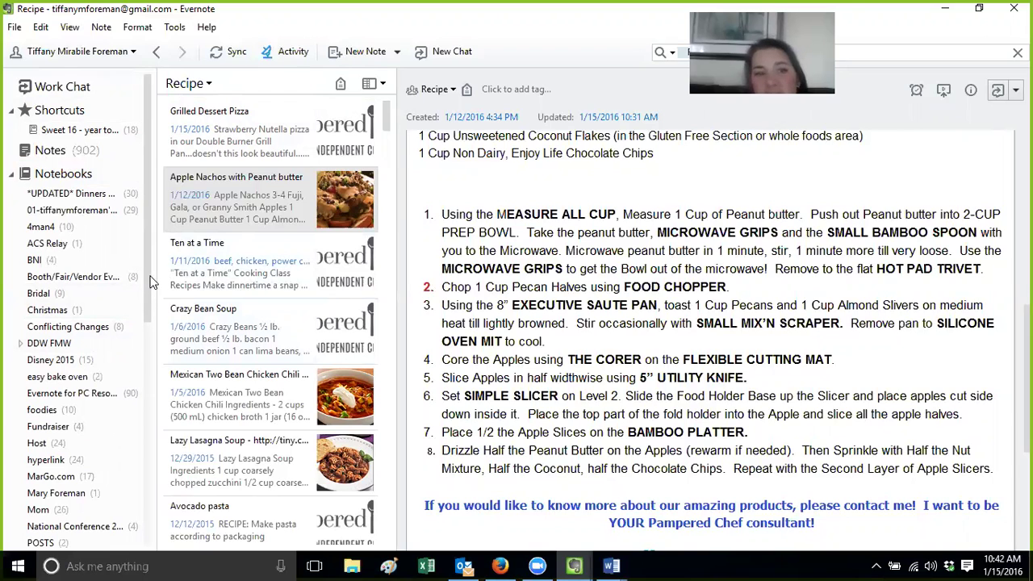
{"action": "scroll", "coordinate": [146, 299], "scroll_direction": "down", "scroll_amount": 3}
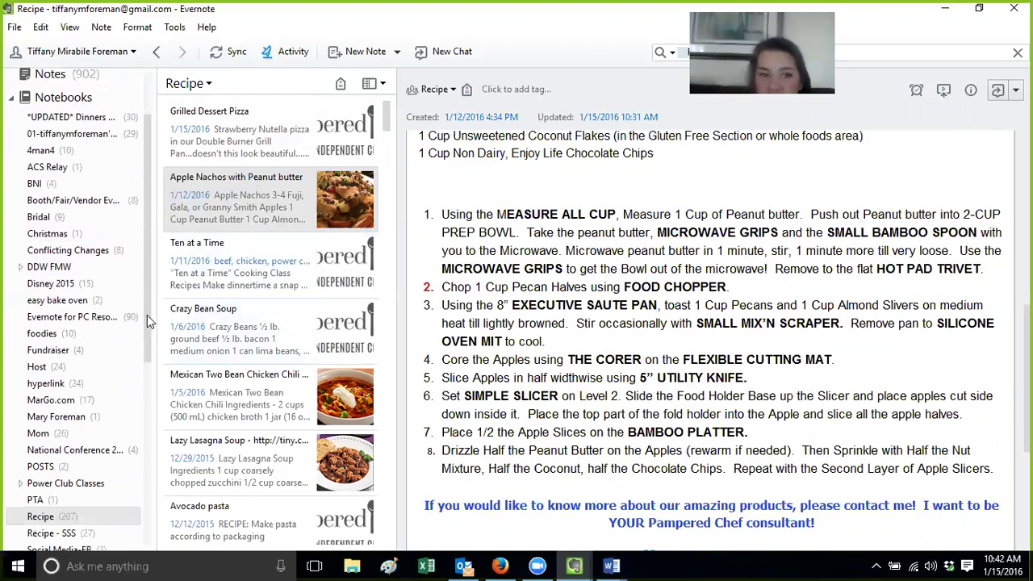
{"action": "left_click_drag", "start_coordinate": [147, 307], "coordinate": [147, 499]}
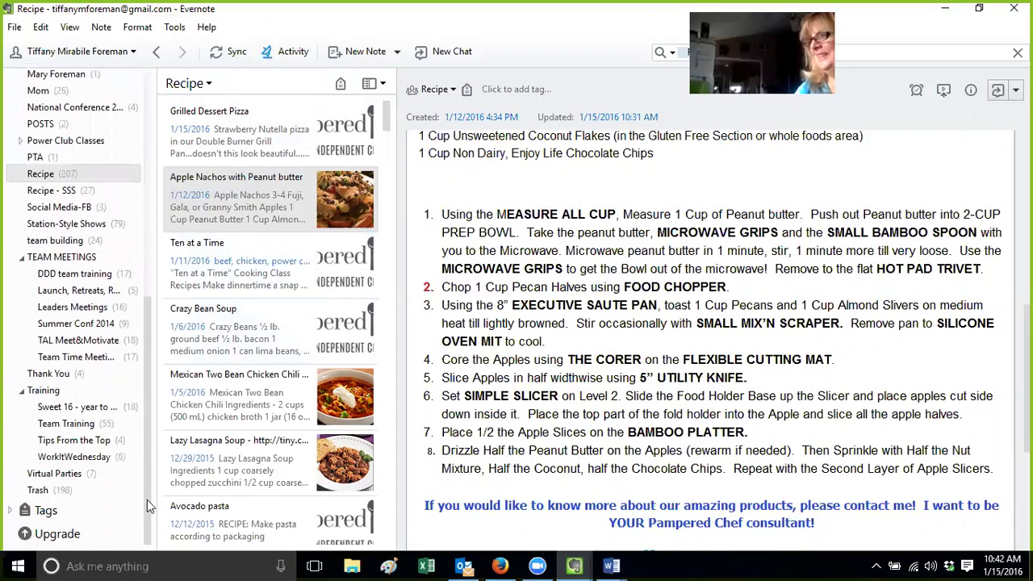
Go through TEAM MEETINGS and DDD team training to Team Time Meeting Notes, selecting the Meet & Motivate January note
{"action": "left_click", "coordinate": [86, 263]}
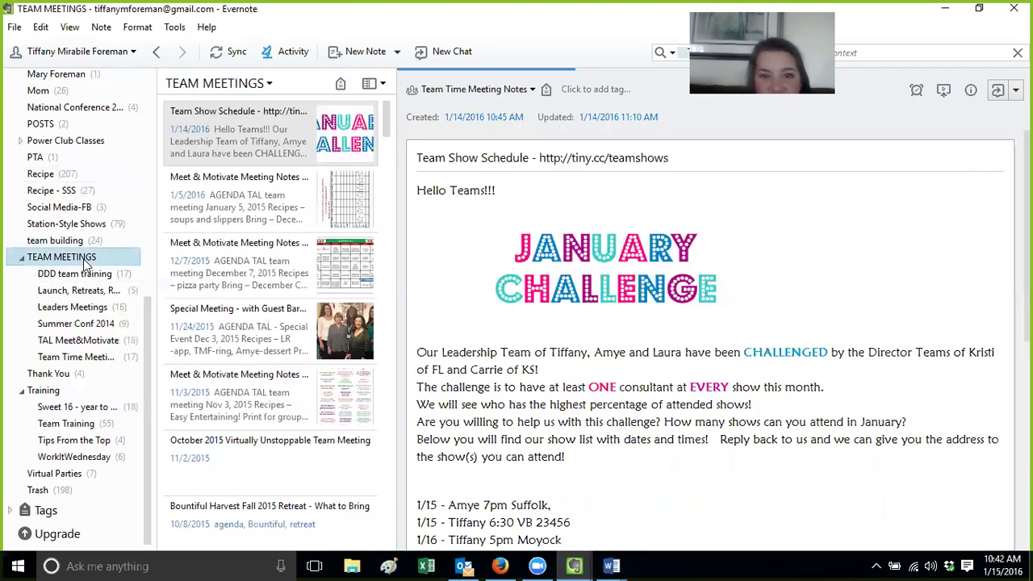
{"action": "left_click", "coordinate": [85, 276]}
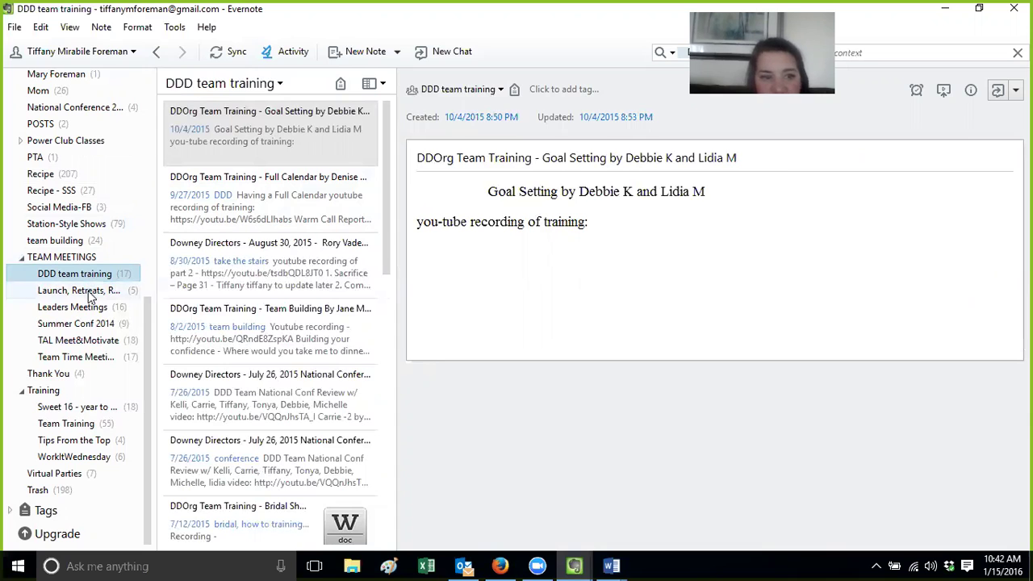
{"action": "left_click", "coordinate": [88, 356]}
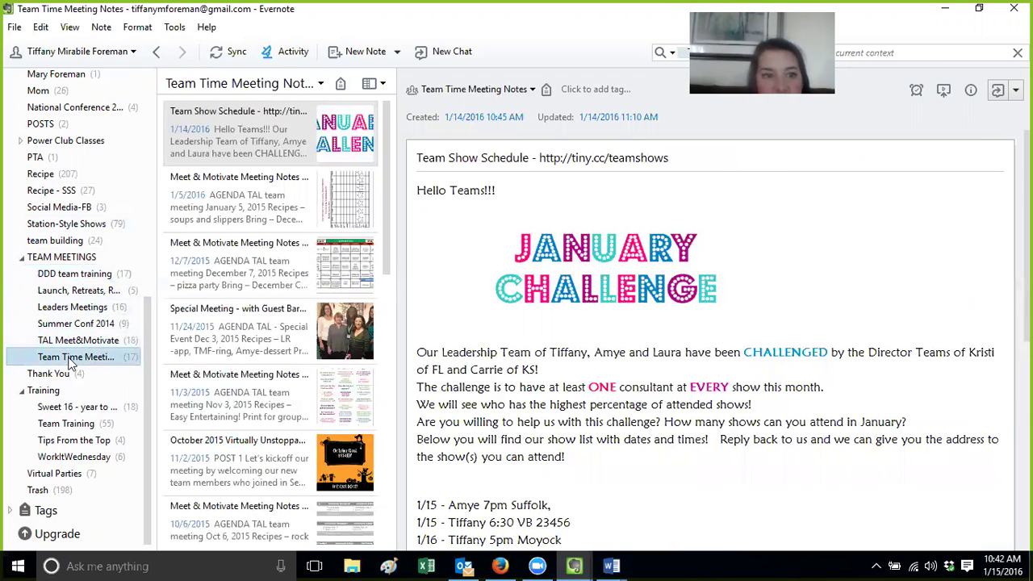
{"action": "left_click", "coordinate": [240, 197]}
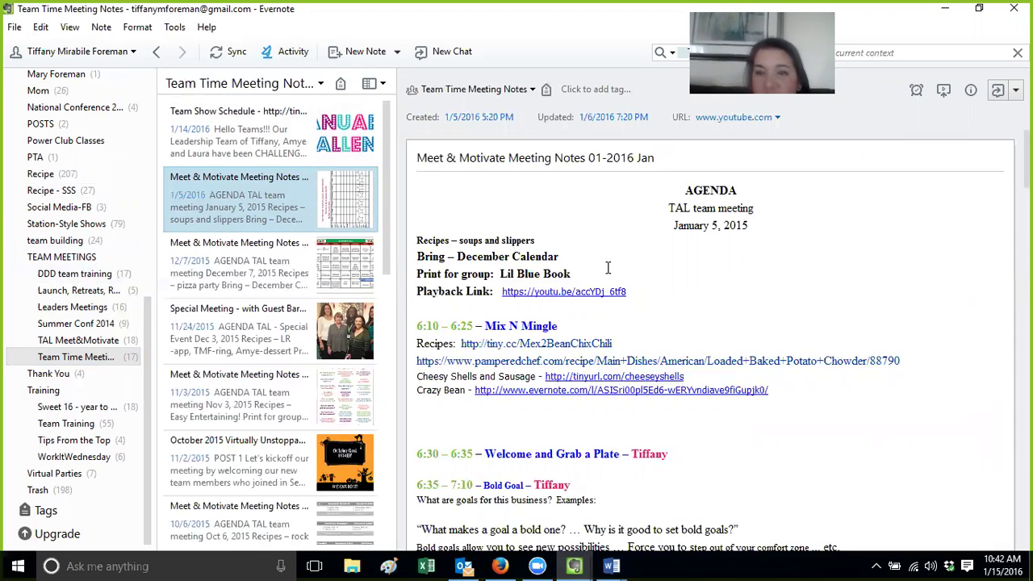
{"action": "left_click", "coordinate": [441, 430]}
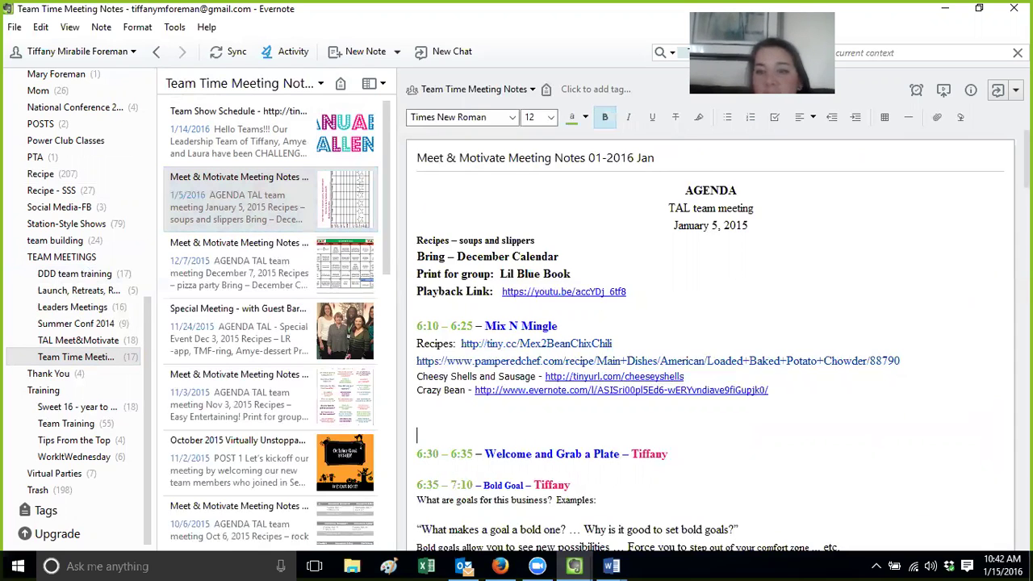
{"action": "scroll", "coordinate": [469, 453], "scroll_direction": "down", "scroll_amount": 3}
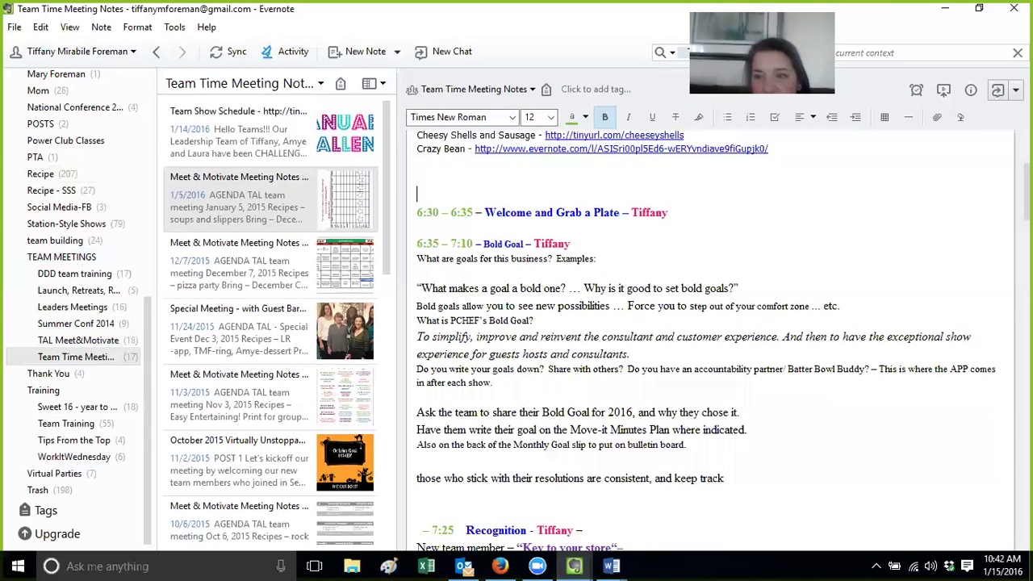
{"action": "scroll", "coordinate": [706, 338], "scroll_direction": "down", "scroll_amount": 1}
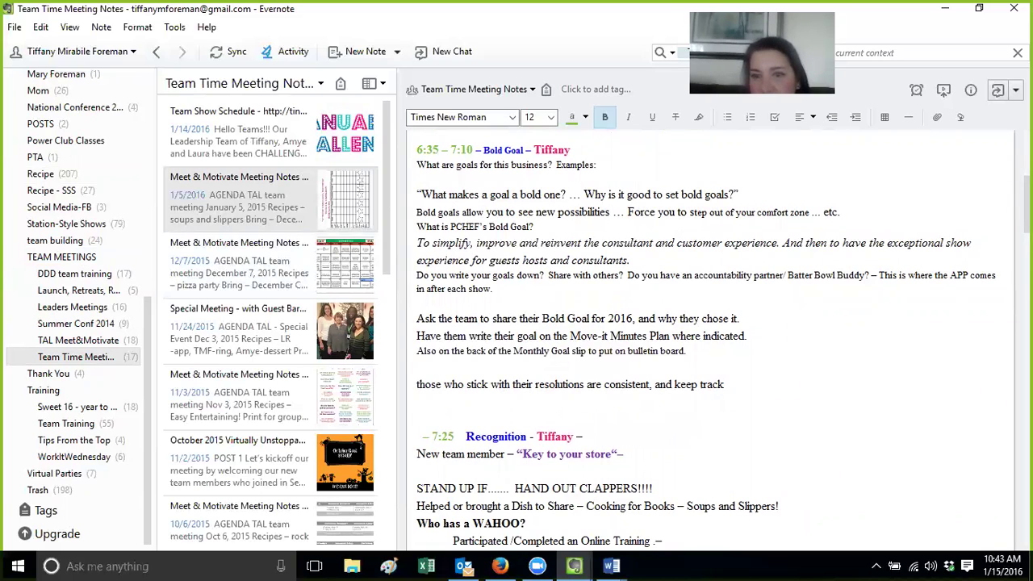
{"action": "scroll", "coordinate": [458, 280], "scroll_direction": "down", "scroll_amount": 3}
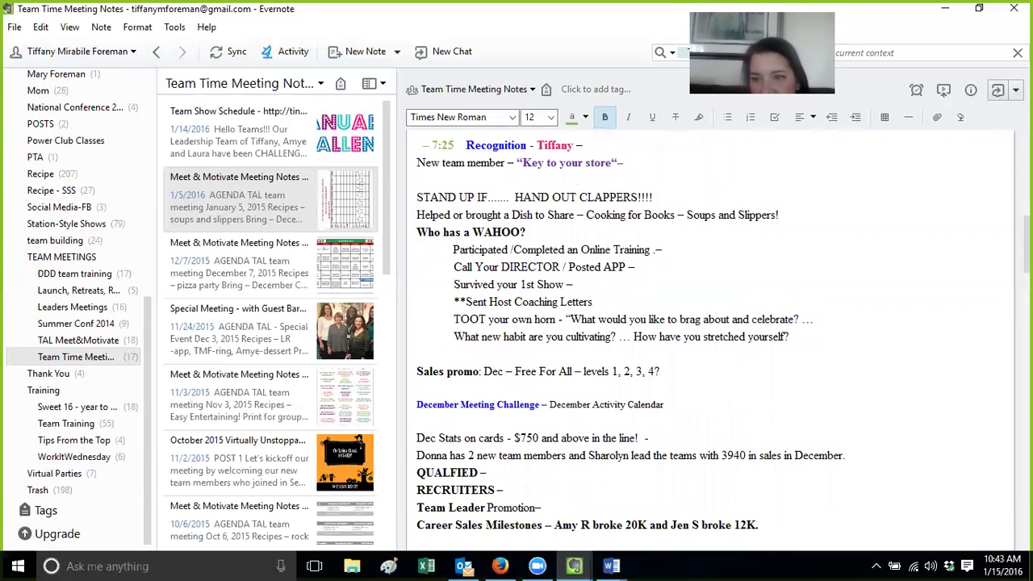
{"action": "scroll", "coordinate": [629, 339], "scroll_direction": "down", "scroll_amount": 3}
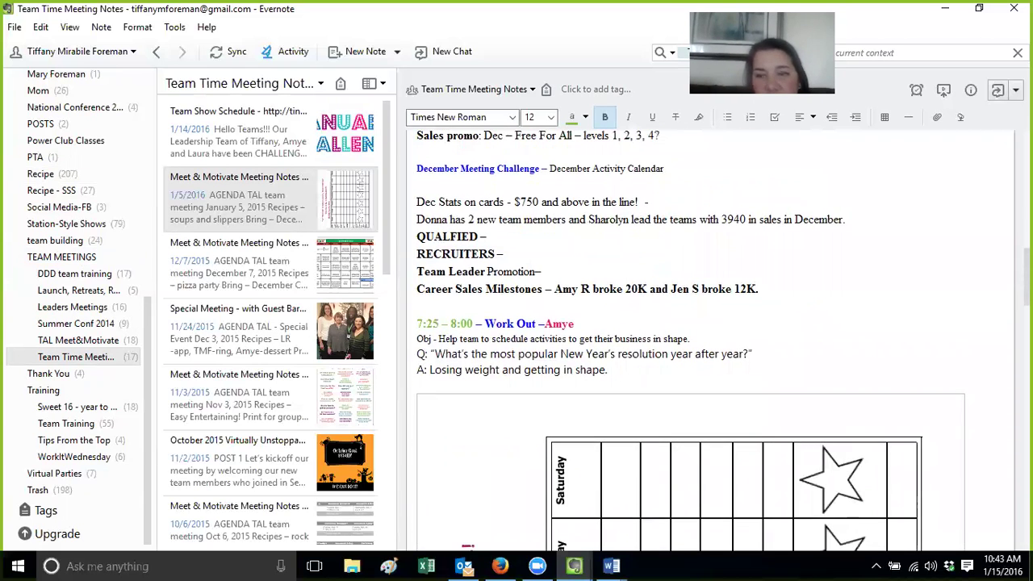
{"action": "scroll", "coordinate": [690, 339], "scroll_direction": "down", "scroll_amount": 7}
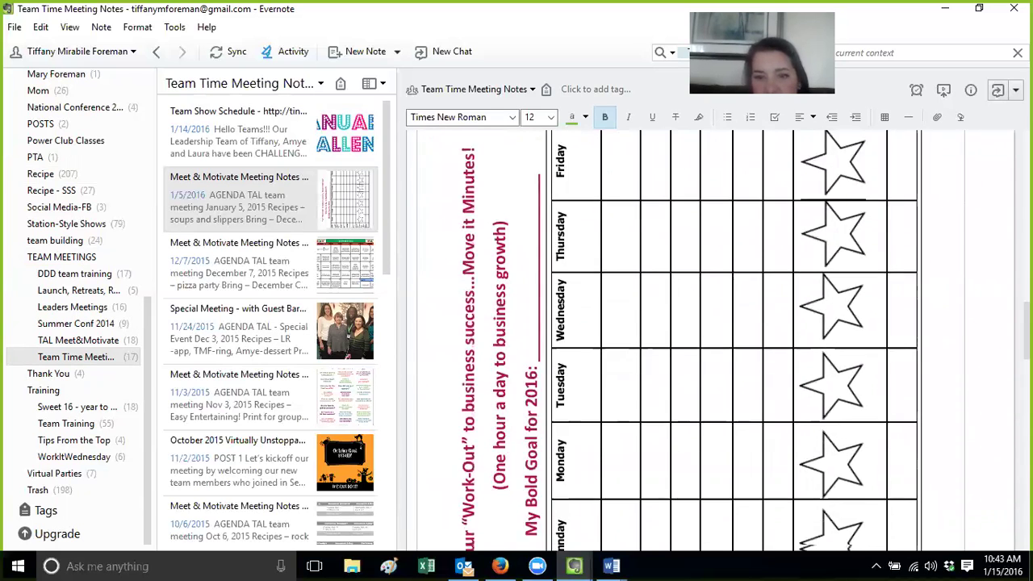
{"action": "scroll", "coordinate": [665, 383], "scroll_direction": "down", "scroll_amount": 3}
{"action": "scroll", "coordinate": [665, 383], "scroll_direction": "up", "scroll_amount": 8}
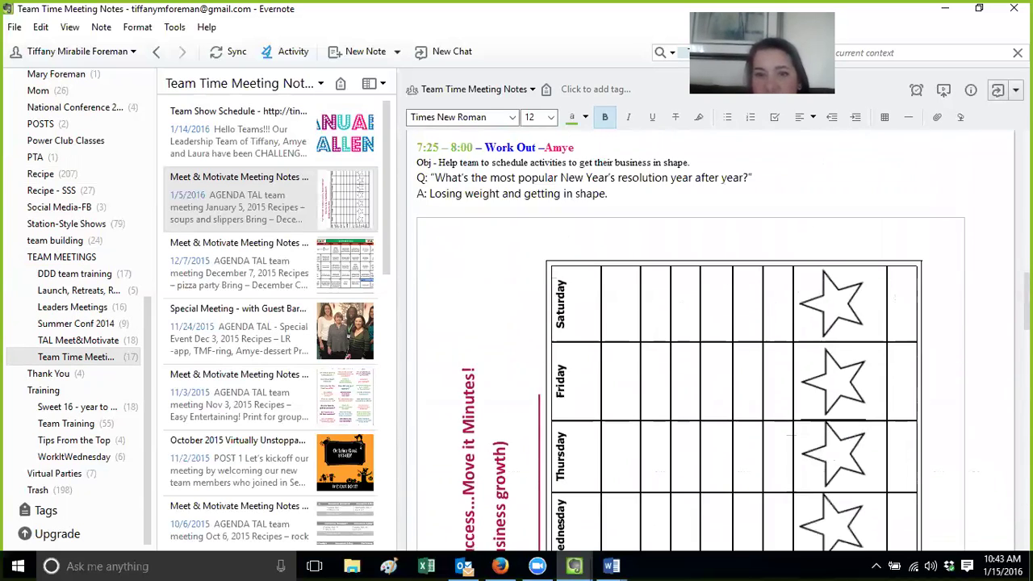
{"action": "left_click", "coordinate": [665, 382]}
{"action": "left_click_drag", "start_coordinate": [658, 235], "coordinate": [638, 152]}
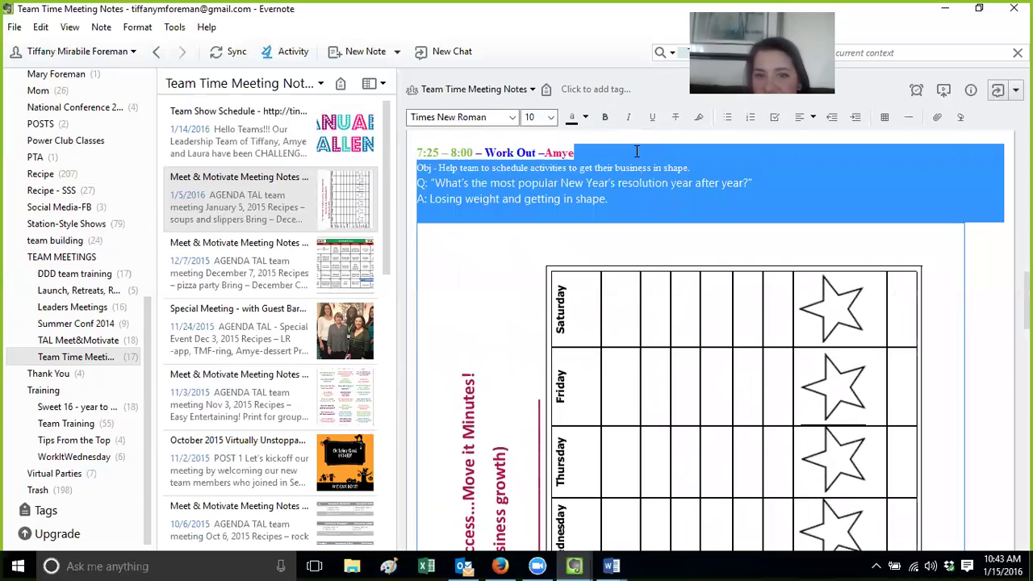
{"action": "left_click", "coordinate": [627, 215]}
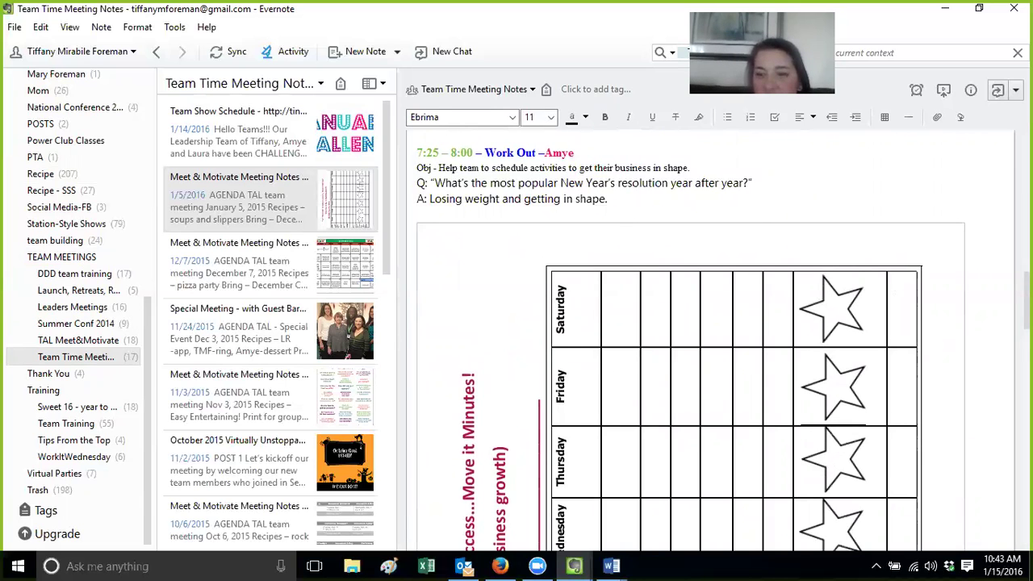
{"action": "scroll", "coordinate": [715, 341], "scroll_direction": "down", "scroll_amount": 7}
{"action": "scroll", "coordinate": [715, 340], "scroll_direction": "up", "scroll_amount": 7}
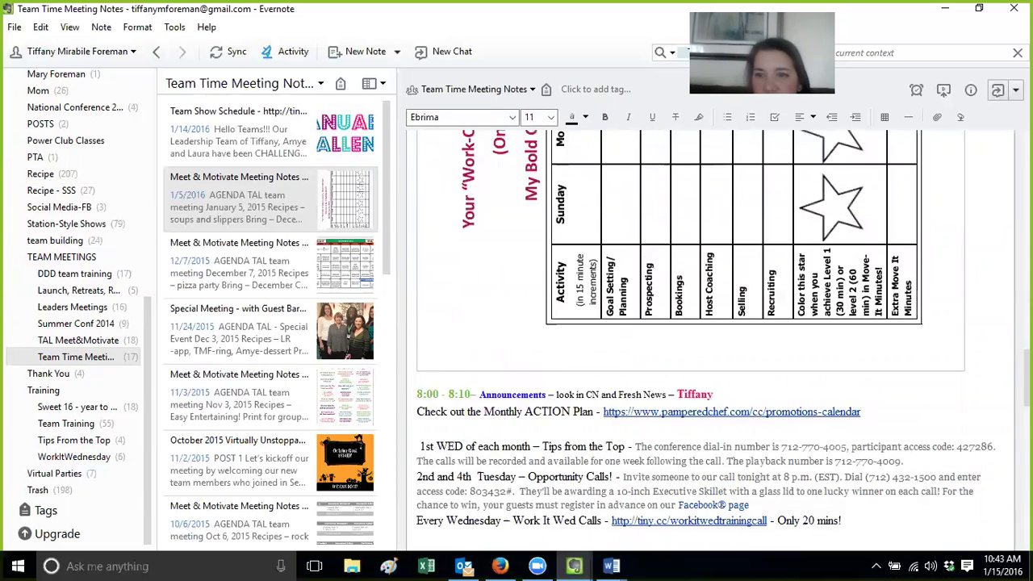
{"action": "scroll", "coordinate": [714, 340], "scroll_direction": "up", "scroll_amount": 15}
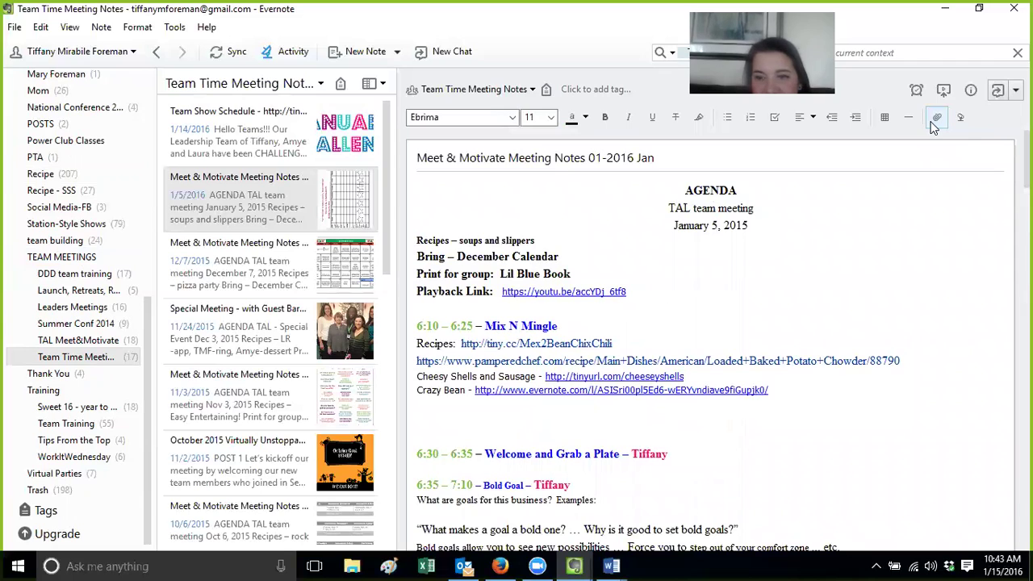
Place the caret after the Playback Link address, then switch to the Recipe notebook
{"action": "left_click", "coordinate": [735, 292]}
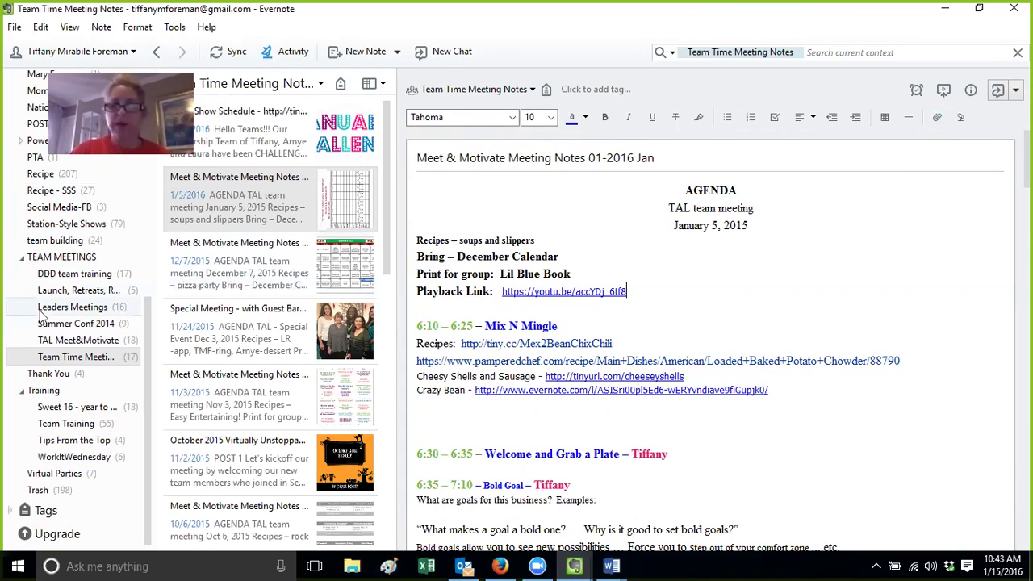
{"action": "left_click", "coordinate": [66, 176]}
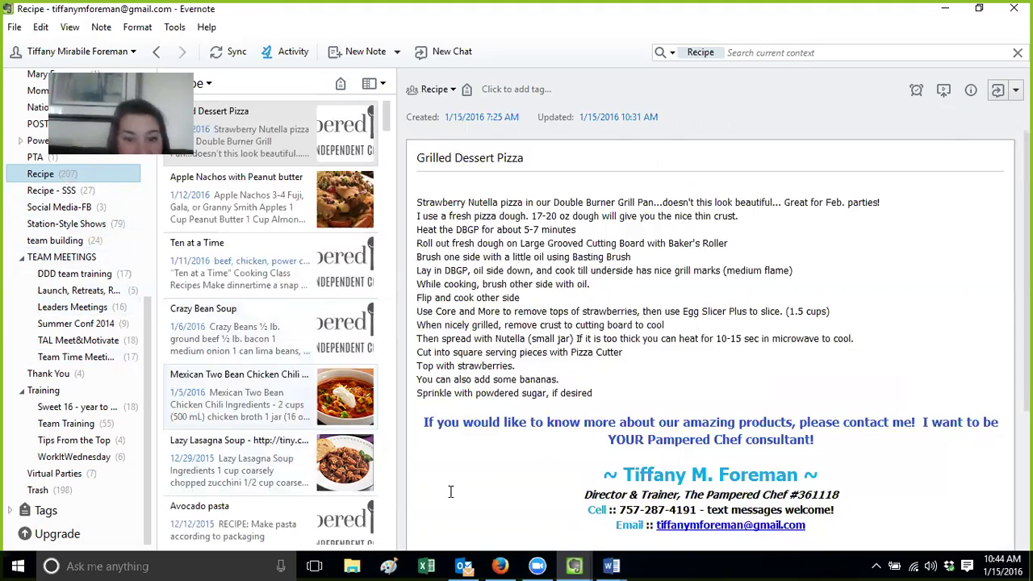
{"action": "mouse_move", "coordinate": [497, 565]}
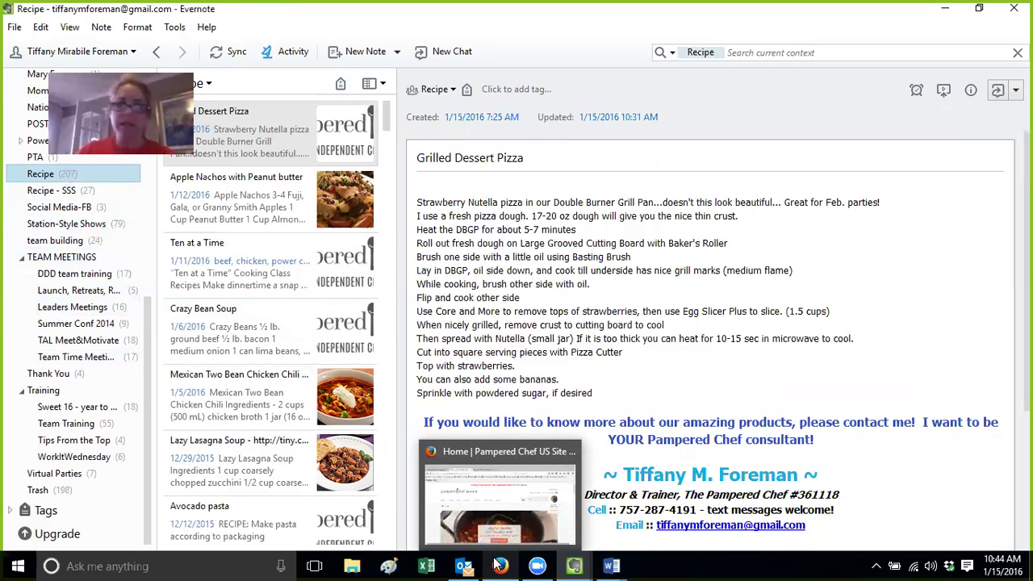
{"action": "left_click", "coordinate": [497, 565]}
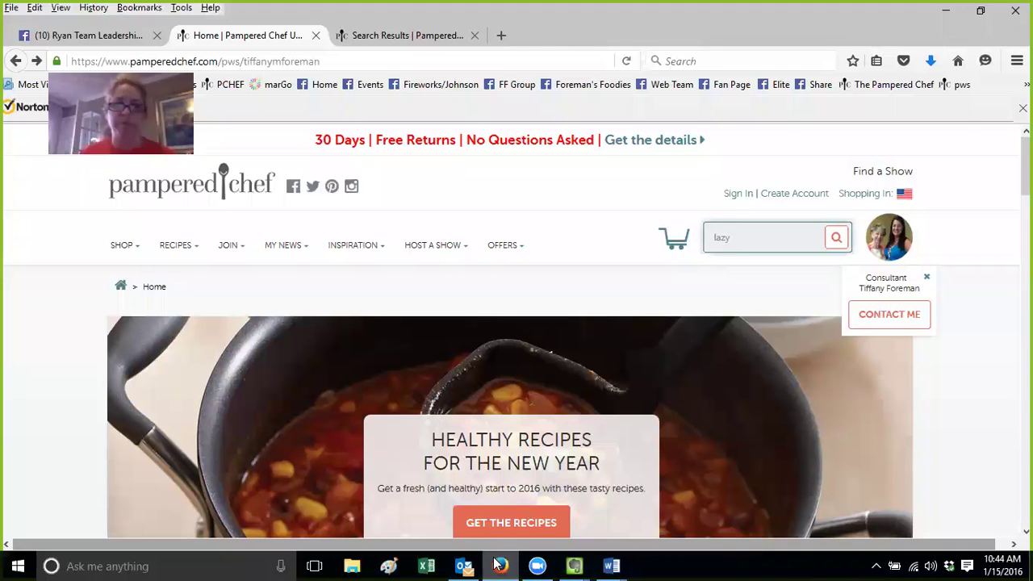
{"action": "left_click", "coordinate": [574, 565]}
{"action": "left_click", "coordinate": [634, 527]}
{"action": "left_click", "coordinate": [574, 565]}
{"action": "left_click", "coordinate": [431, 496]}
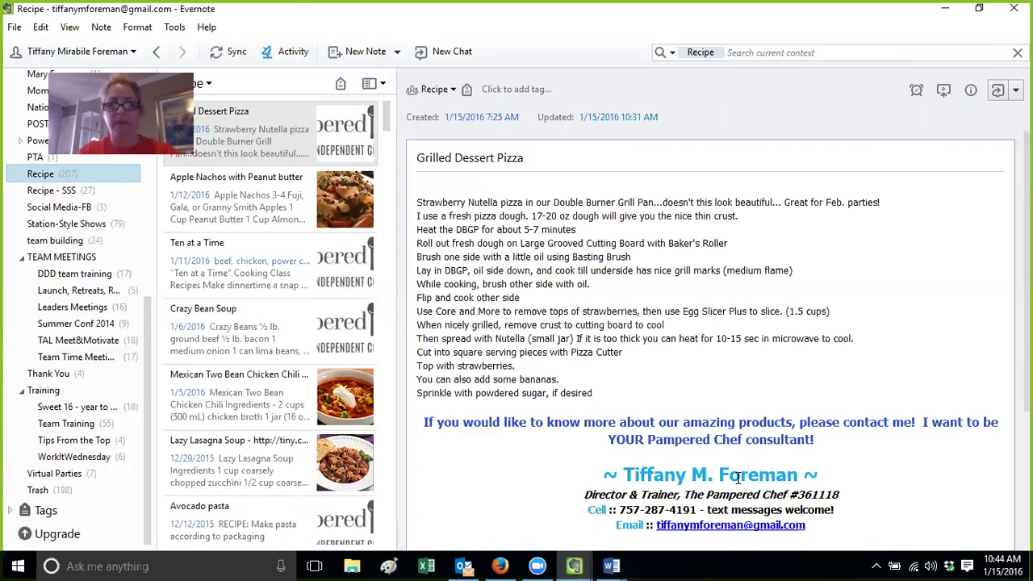
{"action": "scroll", "coordinate": [754, 475], "scroll_direction": "down", "scroll_amount": 3}
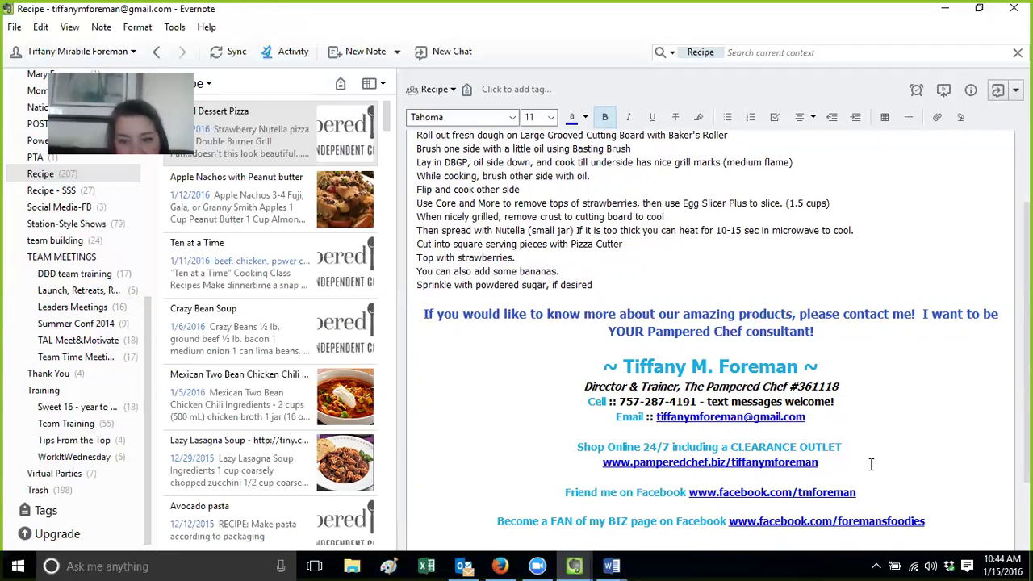
{"action": "key", "text": "Return"}
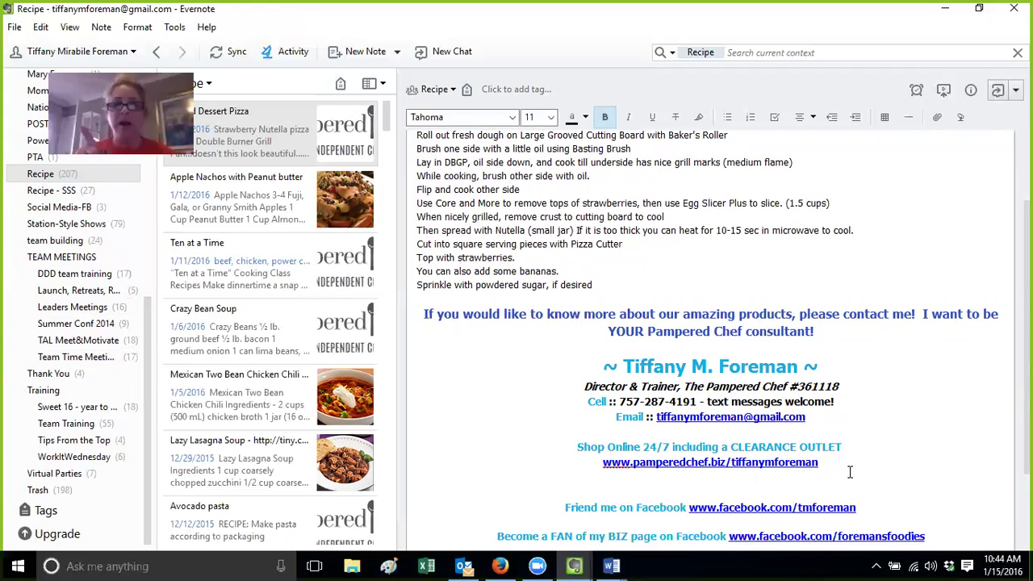
{"action": "key", "text": "BackSpace"}
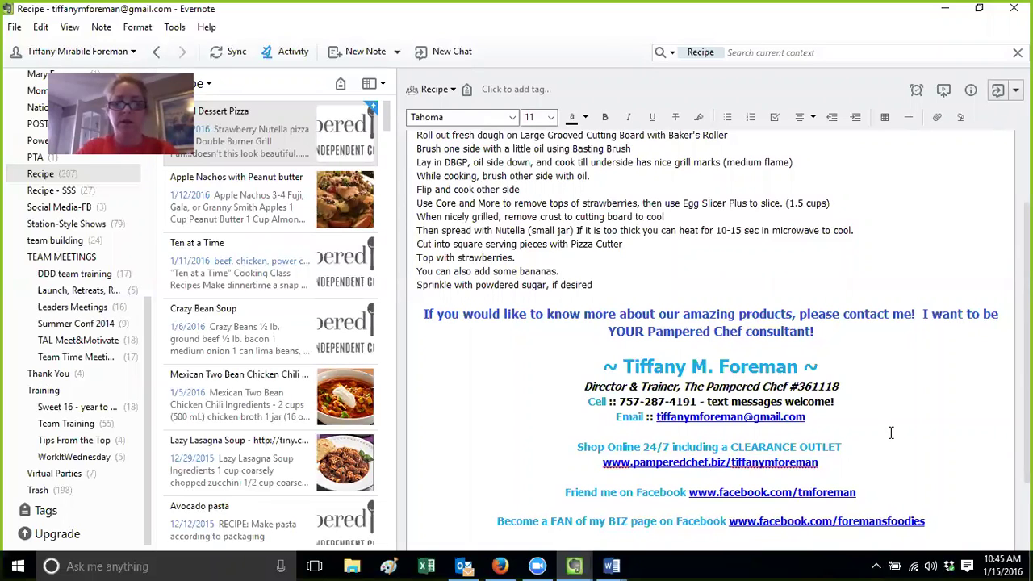
Replace the consultant name at the end of the pamperedchef.biz shop link with another consultant's ID
{"action": "left_click", "coordinate": [845, 462]}
{"action": "key", "text": "BackSpace"}
{"action": "key", "text": "BackSpace"}
{"action": "key", "text": "BackSpace"}
{"action": "key", "text": "BackSpace"}
{"action": "key", "text": "BackSpace"}
{"action": "key", "text": "BackSpace"}
{"action": "key", "text": "BackSpace"}
{"action": "key", "text": "BackSpace"}
{"action": "key", "text": "BackSpace"}
{"action": "key", "text": "BackSpace"}
{"action": "key", "text": "BackSpace"}
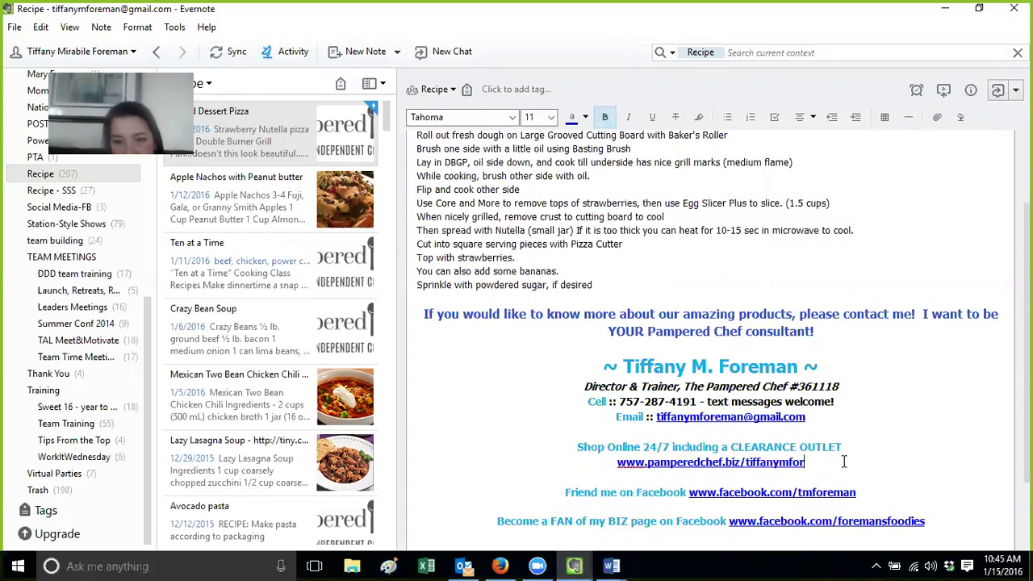
{"action": "key", "text": "BackSpace"}
{"action": "key", "text": "BackSpace"}
{"action": "key", "text": "BackSpace"}
{"action": "key", "text": "BackSpace"}
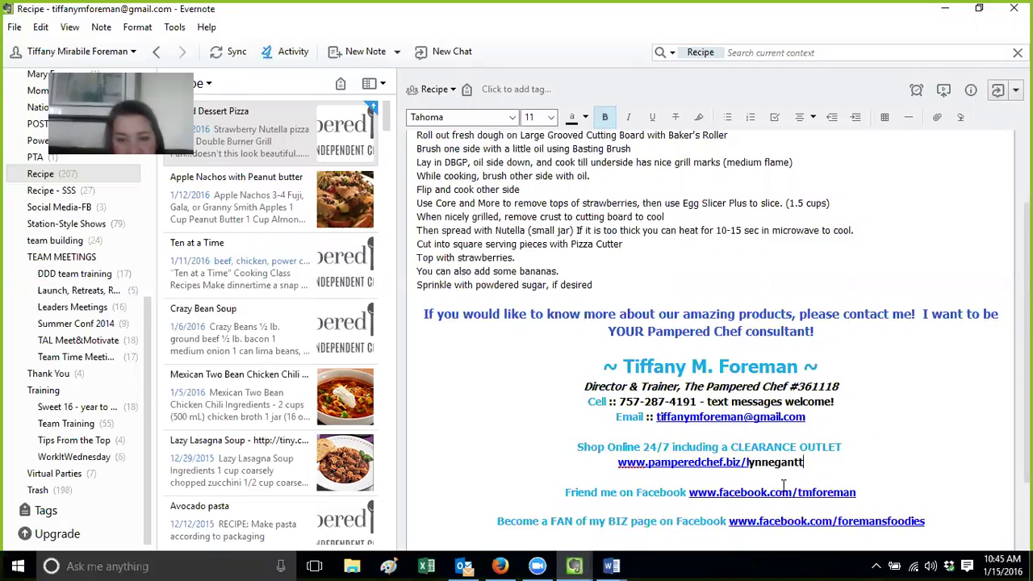
{"action": "left_click", "coordinate": [500, 566]}
{"action": "left_click", "coordinate": [327, 61]}
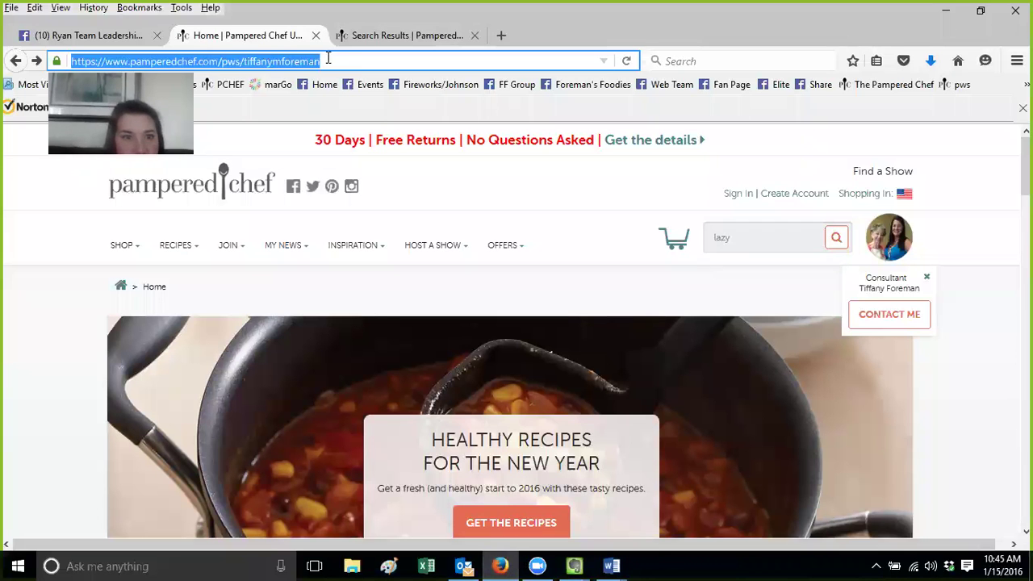
Load the consultant's personal pamperedchef.biz site in Firefox, fixing the typed address
{"action": "left_click", "coordinate": [244, 61]}
{"action": "left_click_drag", "start_coordinate": [244, 61], "coordinate": [486, 41]}
{"action": "key", "text": "Return"}
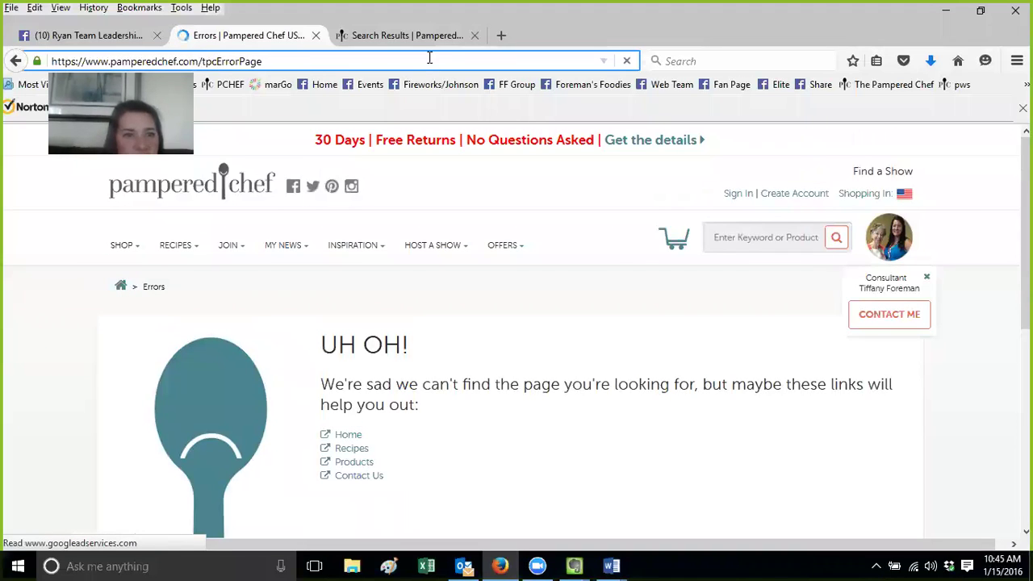
{"action": "double_click", "coordinate": [429, 58]}
{"action": "type", "text": "bioz"}
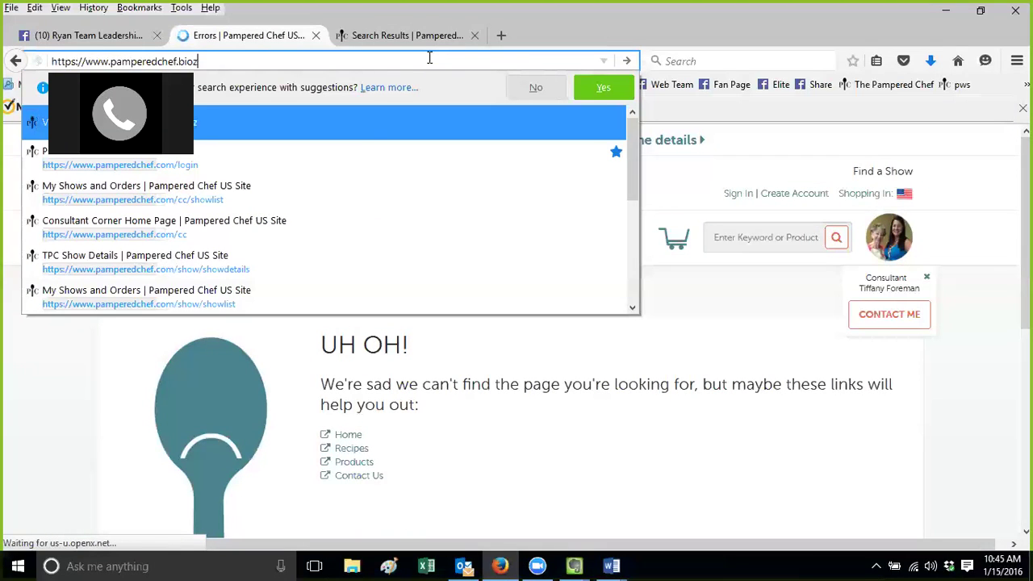
{"action": "key", "text": "BackSpace"}
{"action": "key", "text": "BackSpace"}
{"action": "type", "text": "z/"}
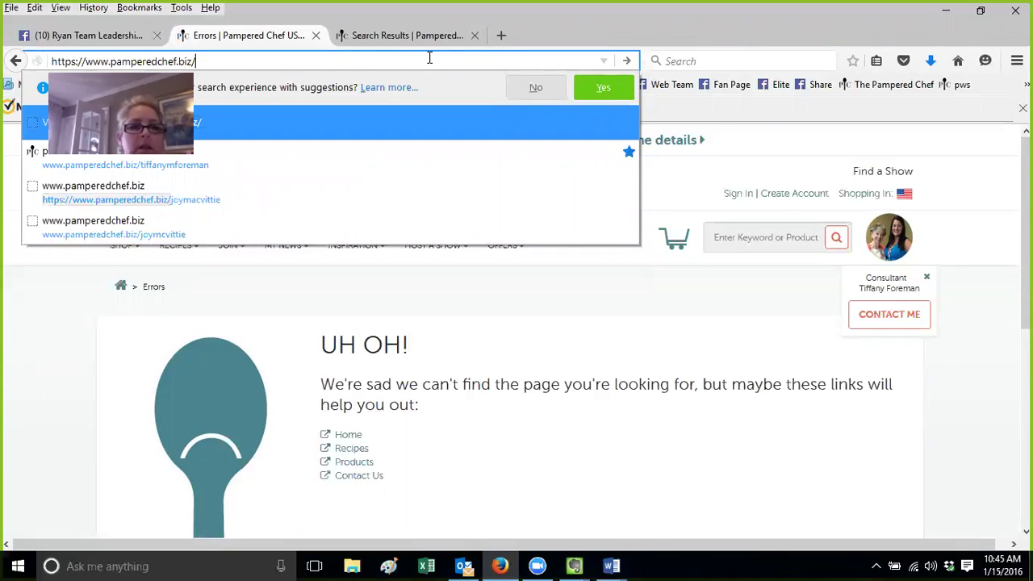
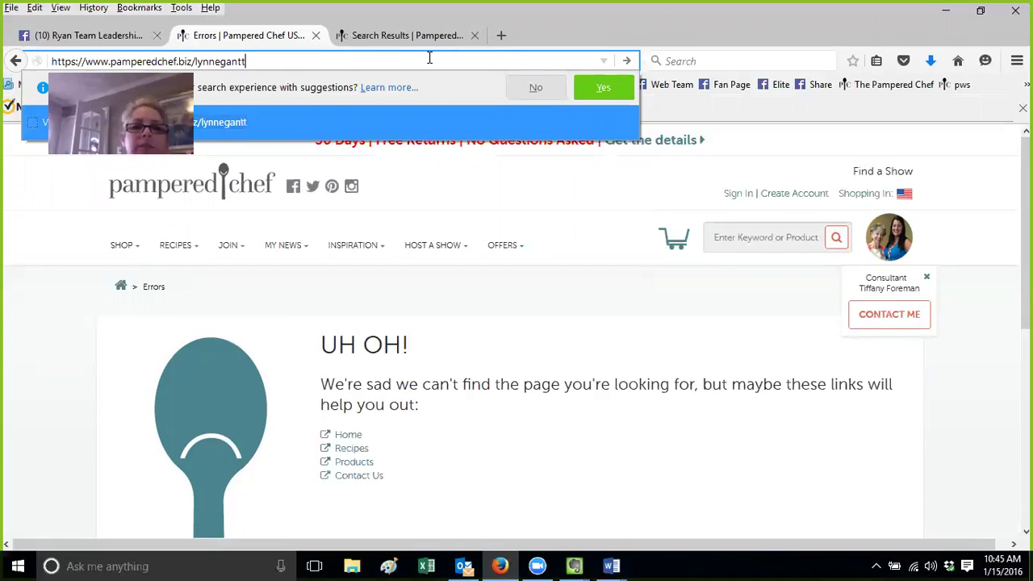
{"action": "key", "text": "Return"}
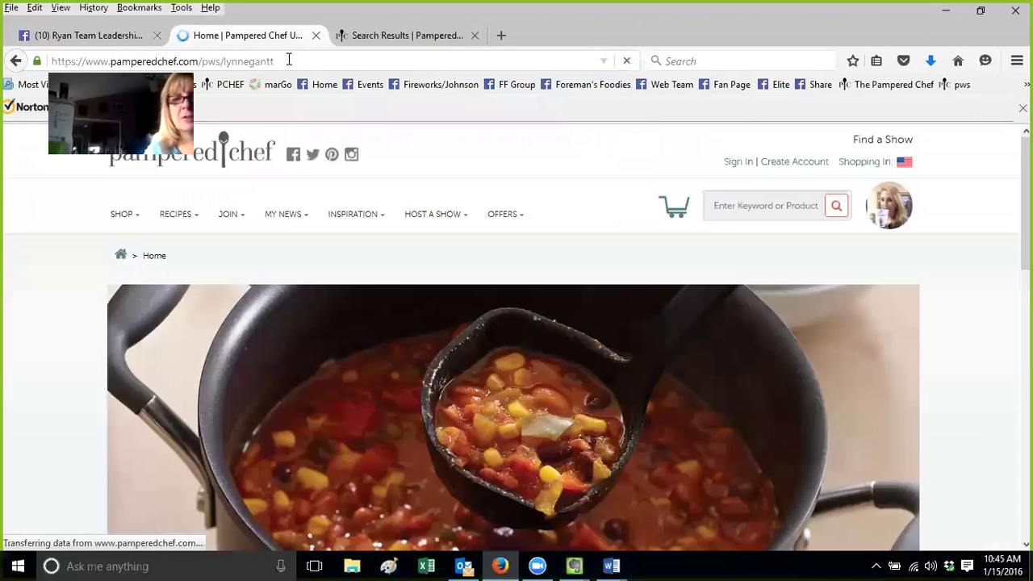
Copy the consultant's personal site address and return to Evernote
{"action": "left_click", "coordinate": [288, 60]}
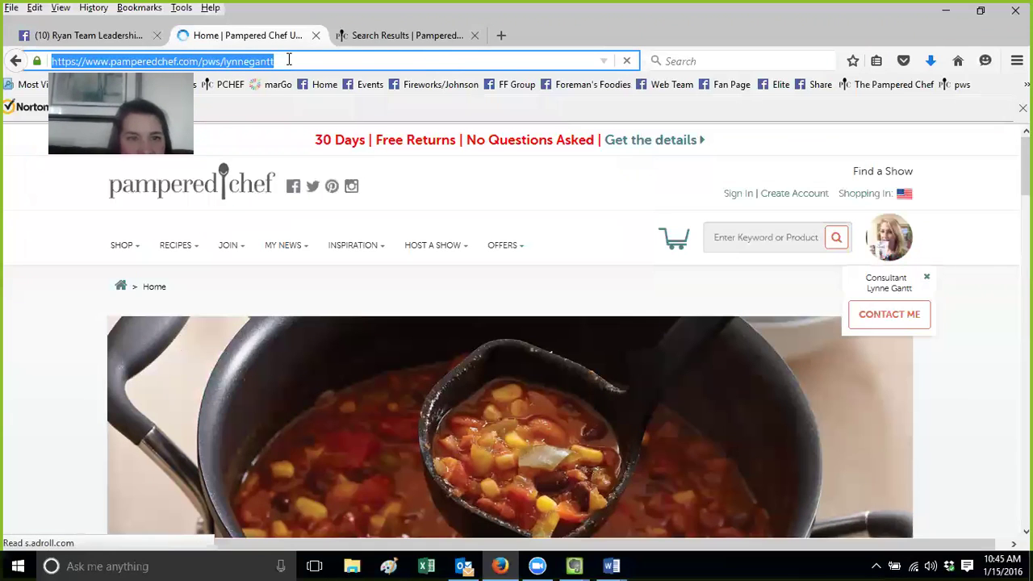
{"action": "left_click", "coordinate": [288, 60]}
{"action": "left_click", "coordinate": [159, 63]}
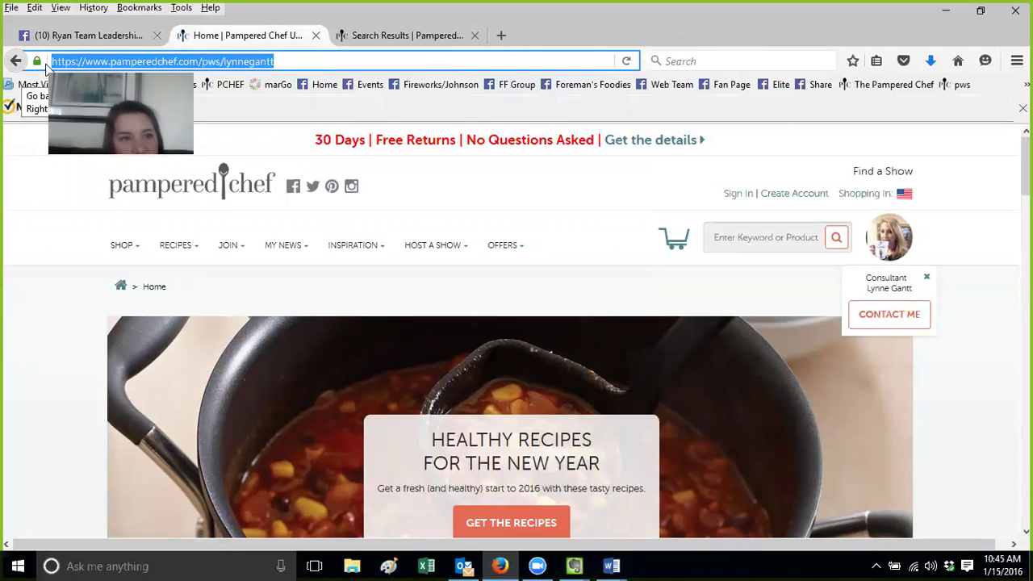
{"action": "right_click", "coordinate": [113, 62]}
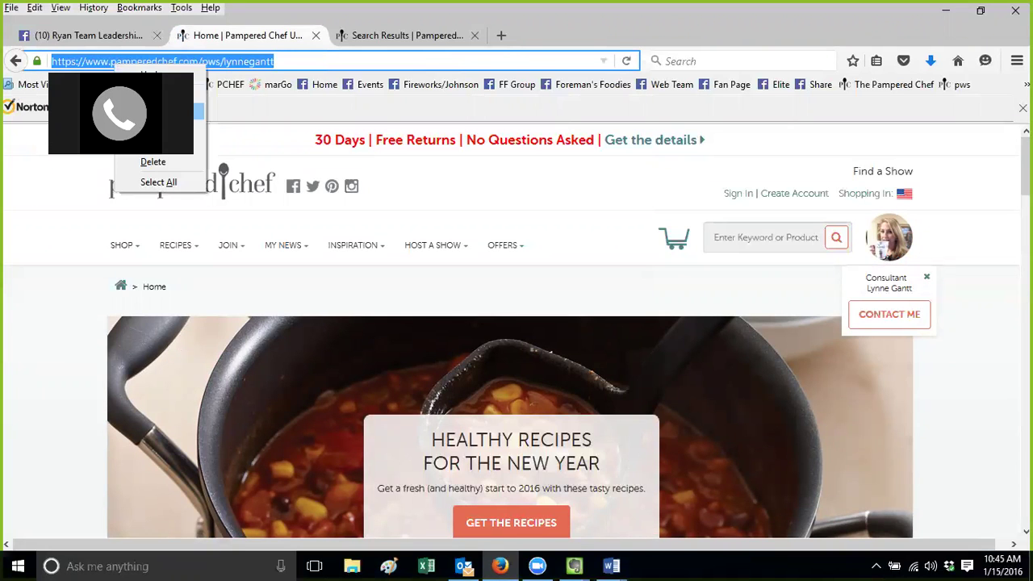
{"action": "left_click", "coordinate": [162, 111]}
{"action": "left_click", "coordinate": [576, 565]}
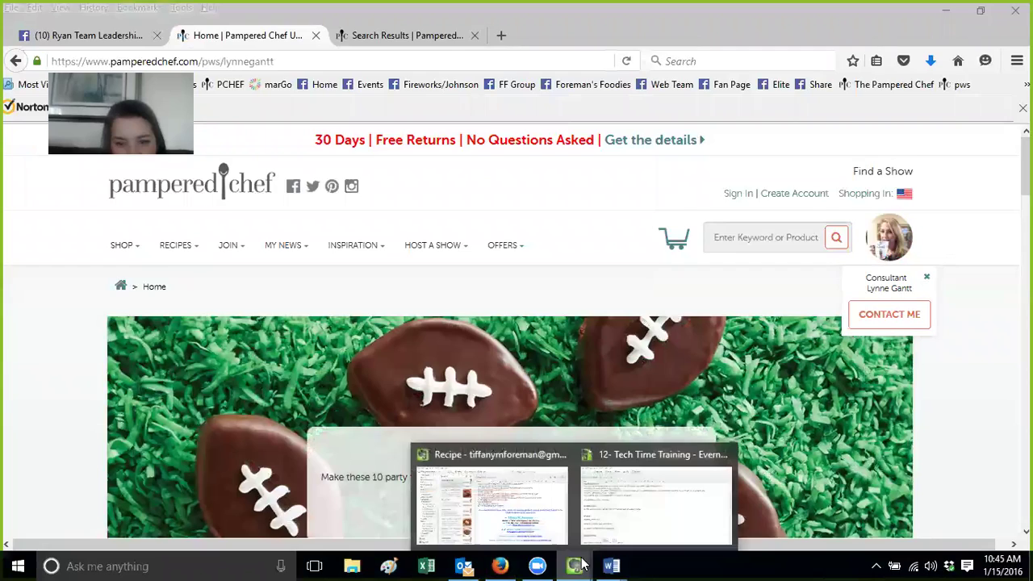
{"action": "left_click", "coordinate": [637, 522]}
In the Recipe window, try editing the shop URL's existing link, then abandon the edit
{"action": "left_click", "coordinate": [574, 565]}
{"action": "left_click", "coordinate": [537, 539]}
{"action": "left_click_drag", "start_coordinate": [810, 463], "coordinate": [617, 466]}
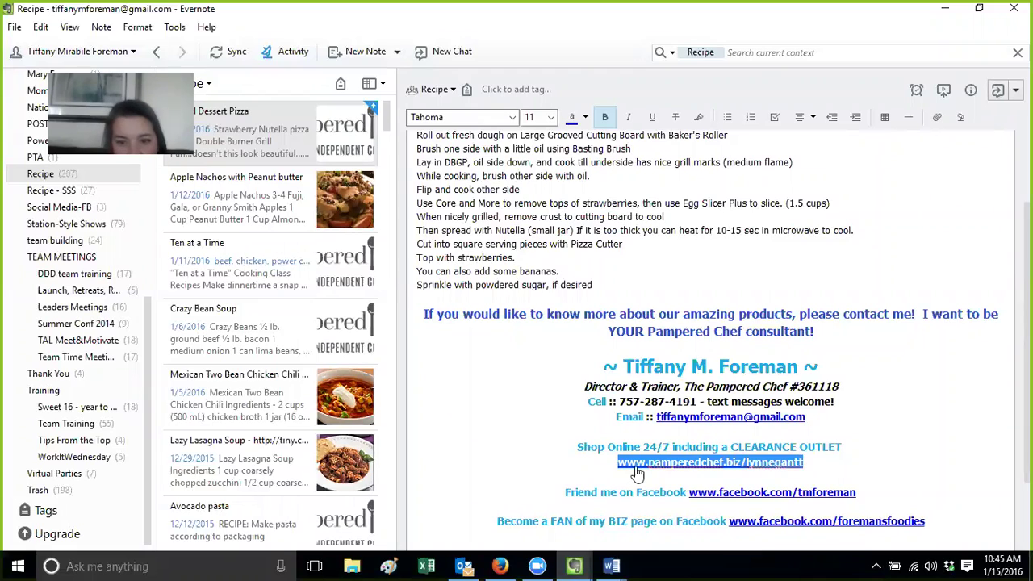
{"action": "right_click", "coordinate": [771, 465]}
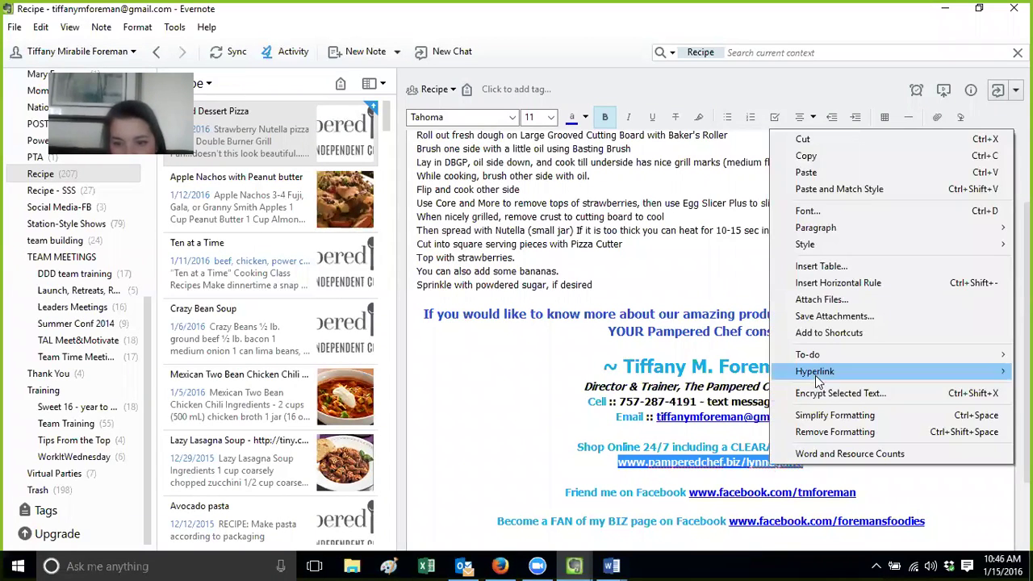
{"action": "mouse_move", "coordinate": [818, 379]}
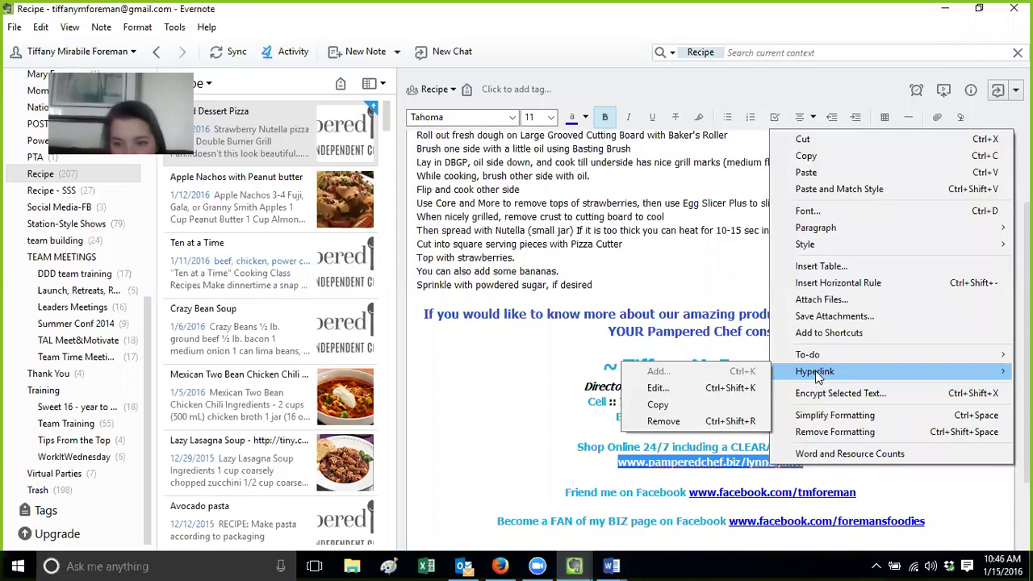
{"action": "left_click", "coordinate": [756, 390]}
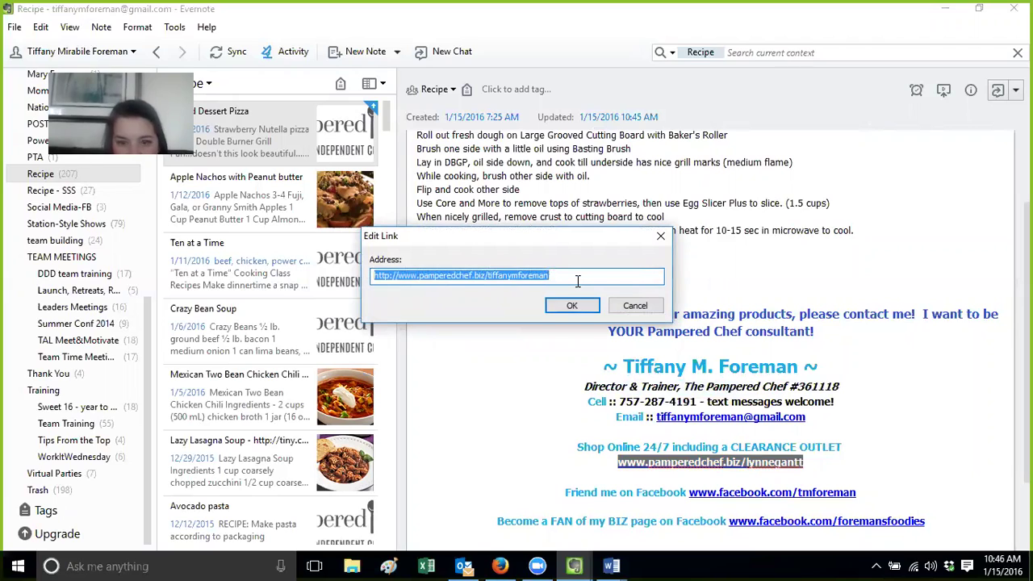
{"action": "key", "text": "BackSpace"}
{"action": "left_click", "coordinate": [631, 307]}
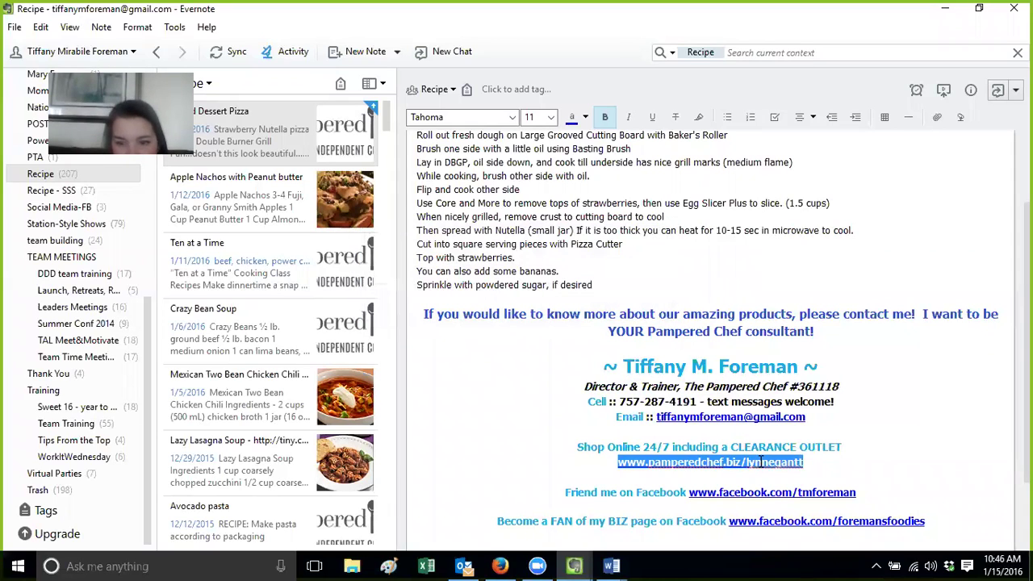
{"action": "left_click", "coordinate": [812, 481]}
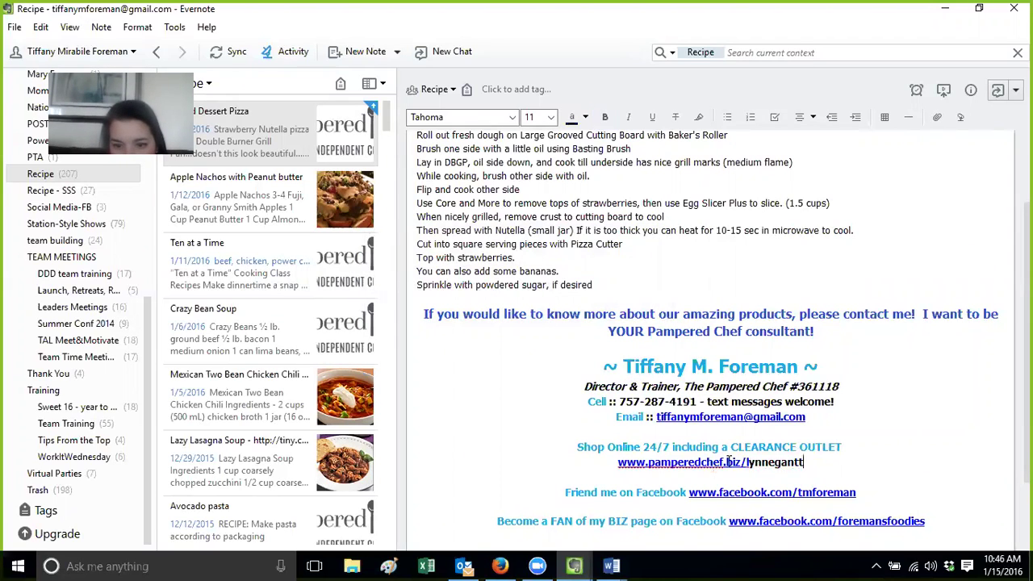
Remove the old hyperlink from the shop URL in the signature
{"action": "left_click_drag", "start_coordinate": [810, 465], "coordinate": [618, 462]}
{"action": "left_click", "coordinate": [669, 471]}
{"action": "right_click", "coordinate": [670, 473]}
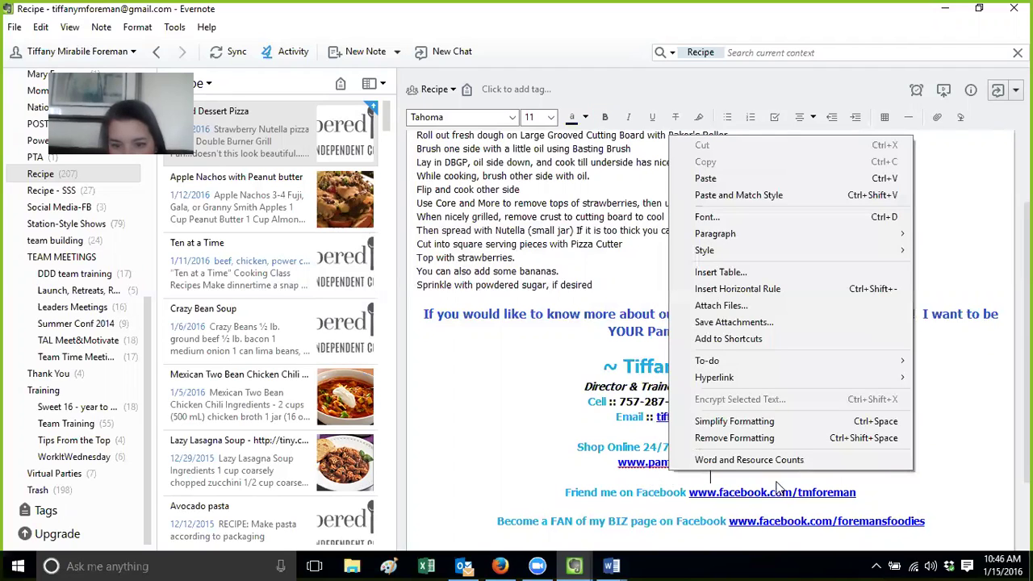
{"action": "left_click", "coordinate": [885, 479]}
{"action": "left_click_drag", "start_coordinate": [809, 461], "coordinate": [620, 469]}
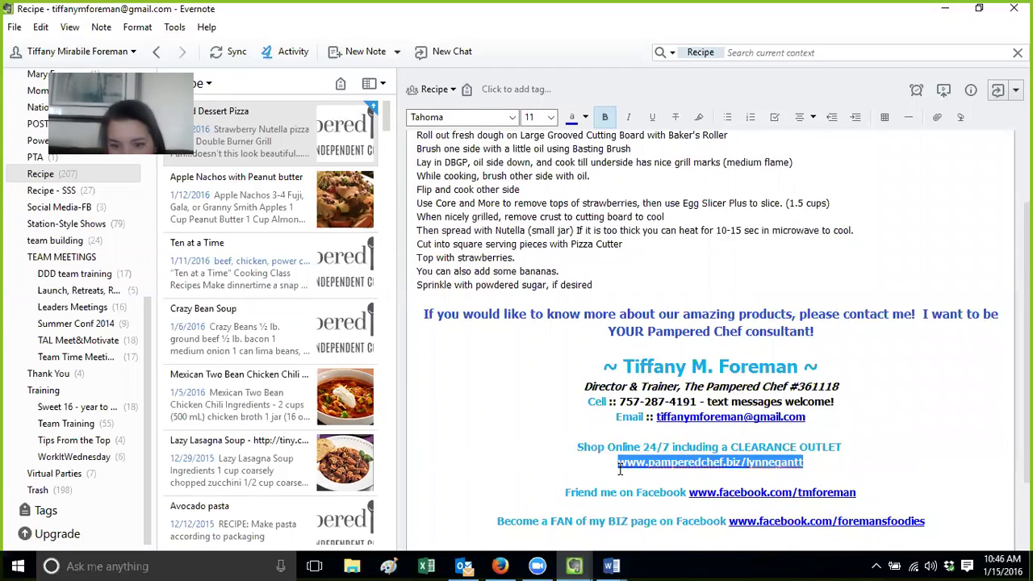
{"action": "right_click", "coordinate": [634, 475]}
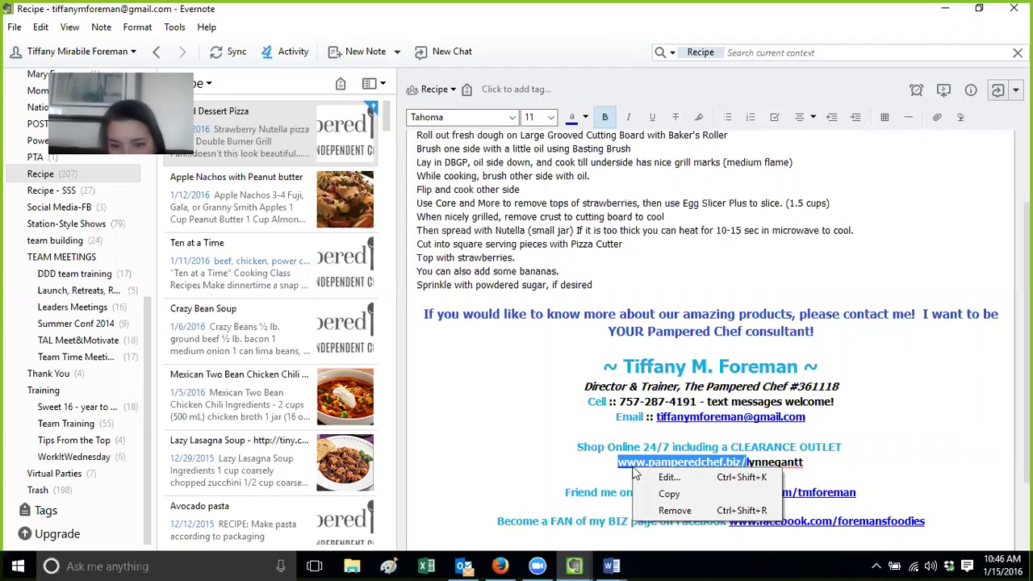
{"action": "left_click", "coordinate": [675, 510]}
{"action": "left_click", "coordinate": [840, 480]}
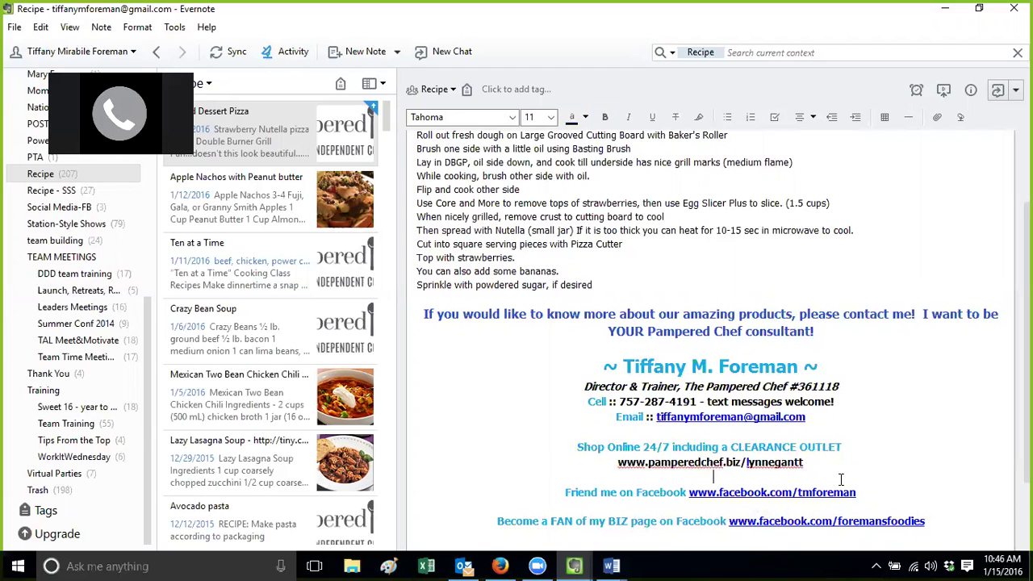
Hyperlink the plain shop URL to the copied personal site address
{"action": "left_click_drag", "start_coordinate": [807, 463], "coordinate": [612, 460]}
{"action": "right_click", "coordinate": [630, 461]}
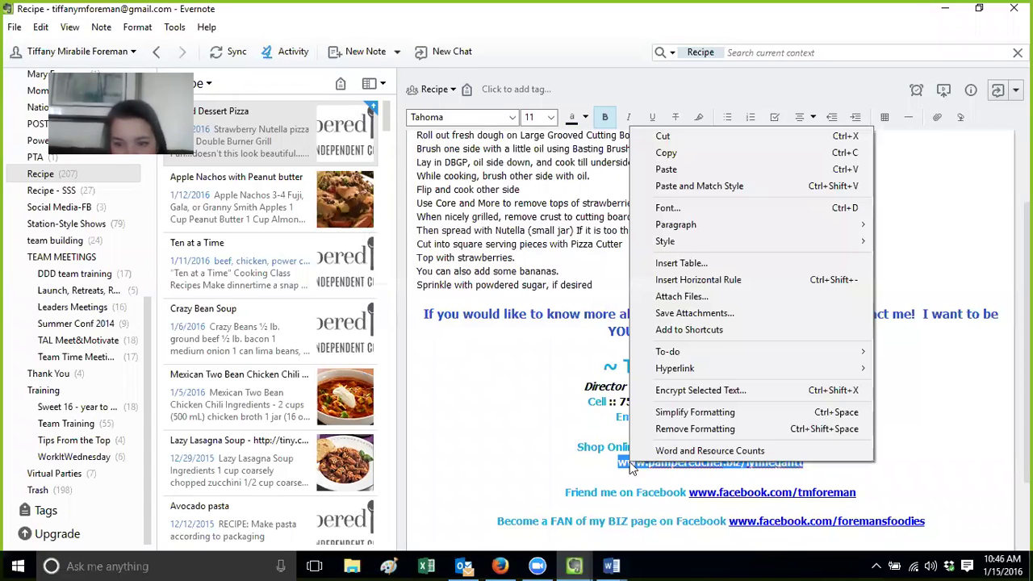
{"action": "mouse_move", "coordinate": [706, 368]}
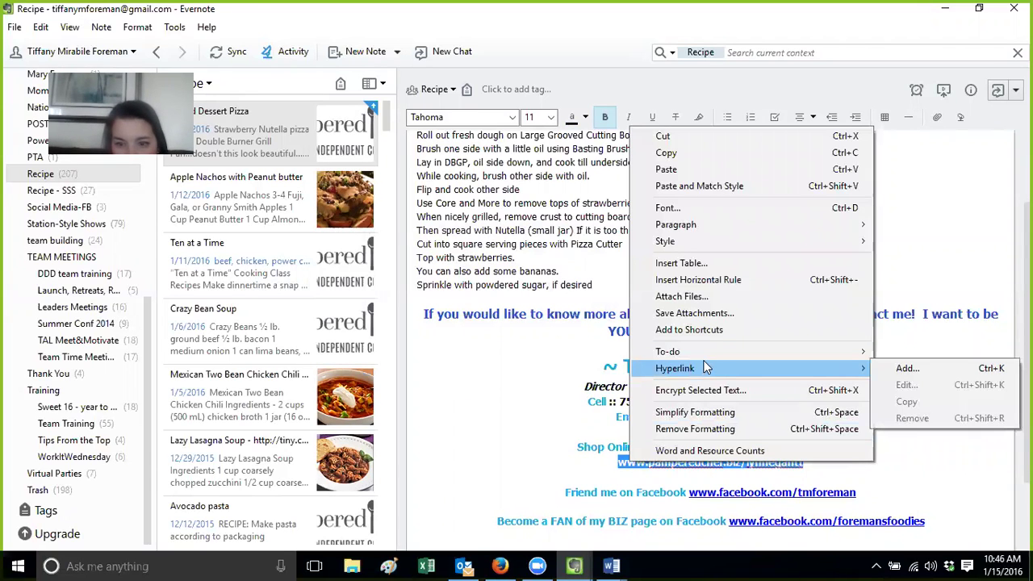
{"action": "left_click", "coordinate": [917, 368]}
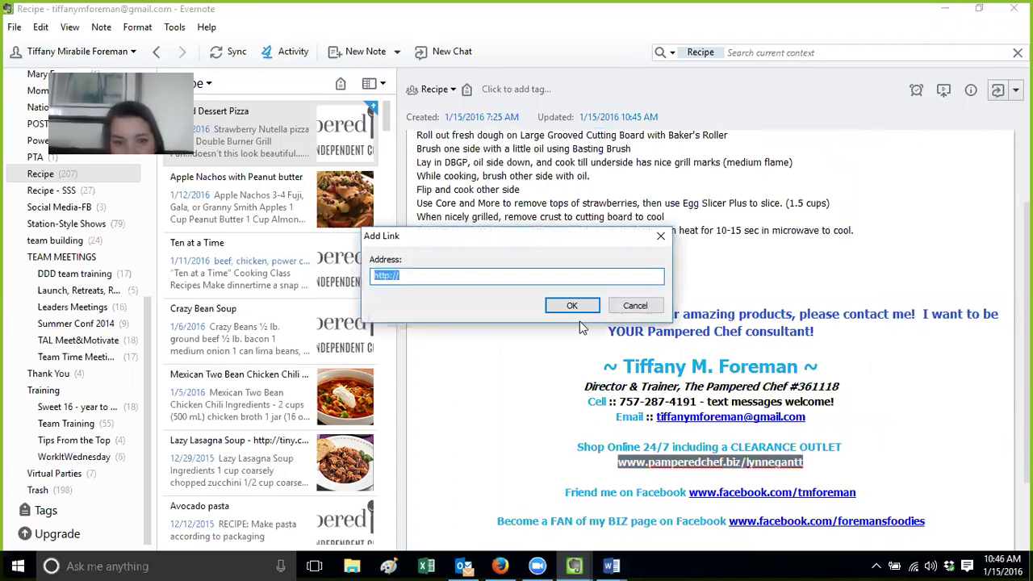
{"action": "key", "text": "ctrl+v"}
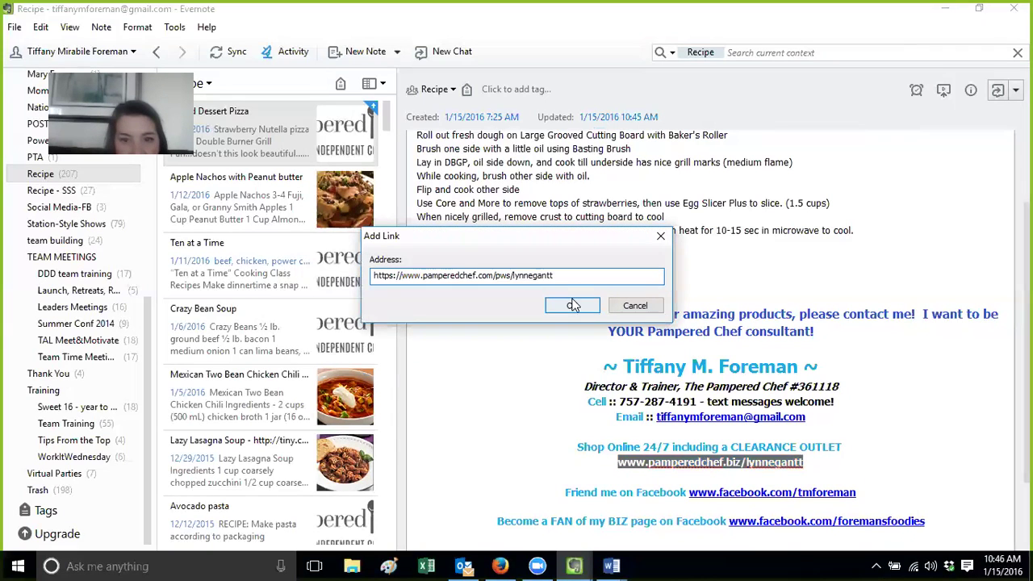
{"action": "left_click", "coordinate": [571, 305]}
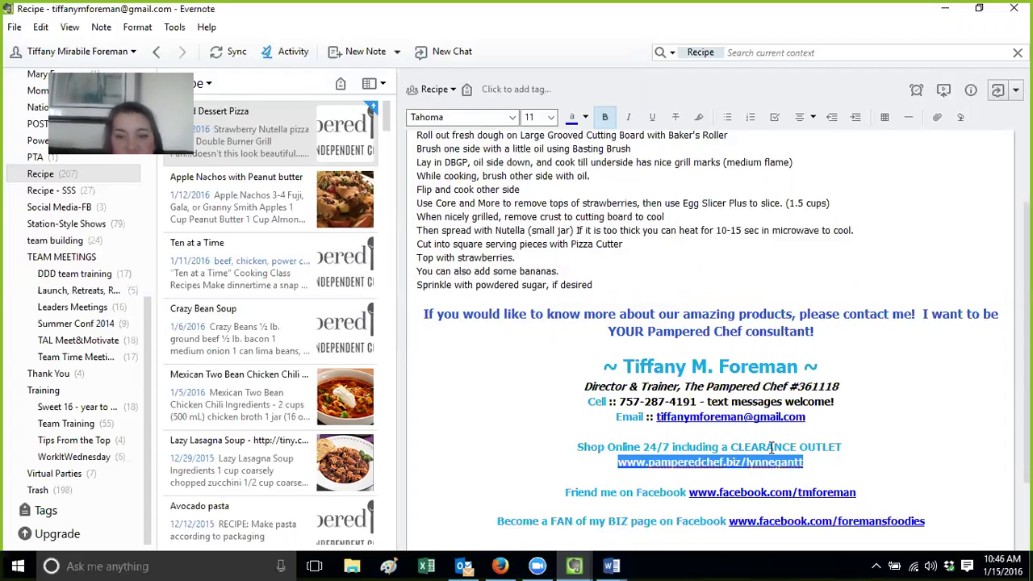
{"action": "left_click", "coordinate": [853, 440]}
Add a 'website' line below CLEARANCE OUTLET, hyperlinked to the pasted personal site address
{"action": "key", "text": "Return"}
{"action": "type", "text": "website"}
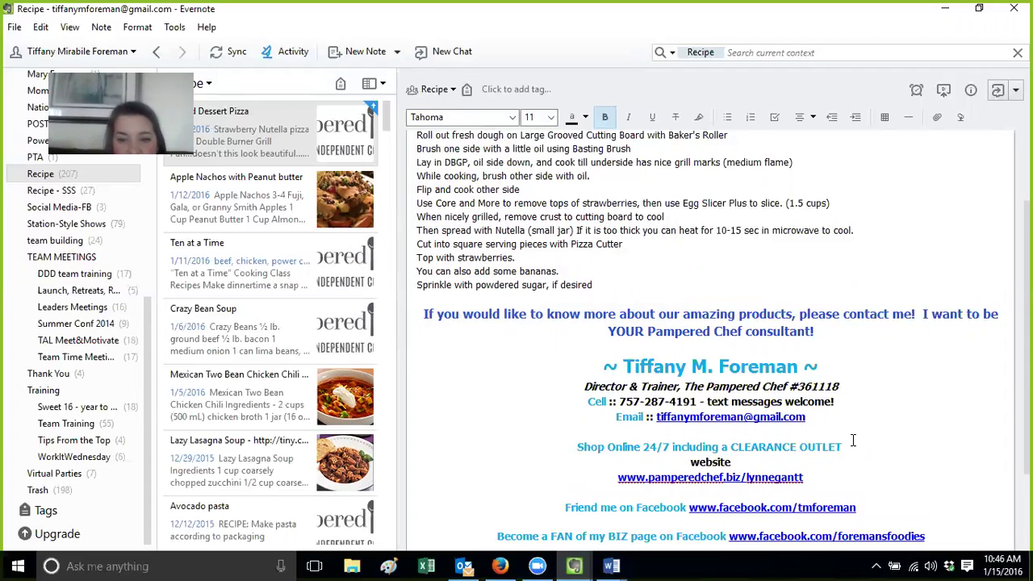
{"action": "left_click_drag", "start_coordinate": [748, 462], "coordinate": [682, 462]}
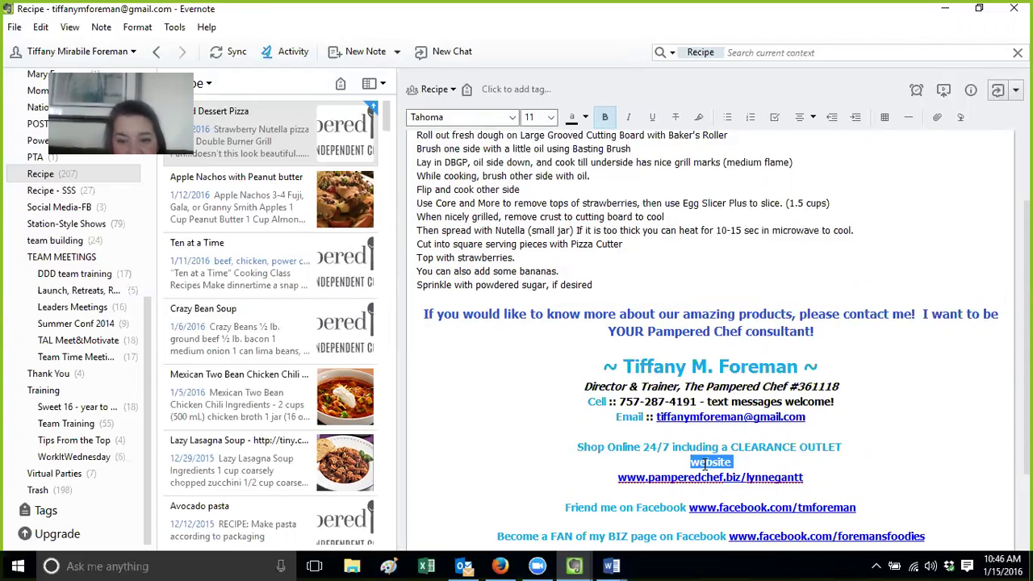
{"action": "right_click", "coordinate": [705, 464]}
{"action": "mouse_move", "coordinate": [766, 370]}
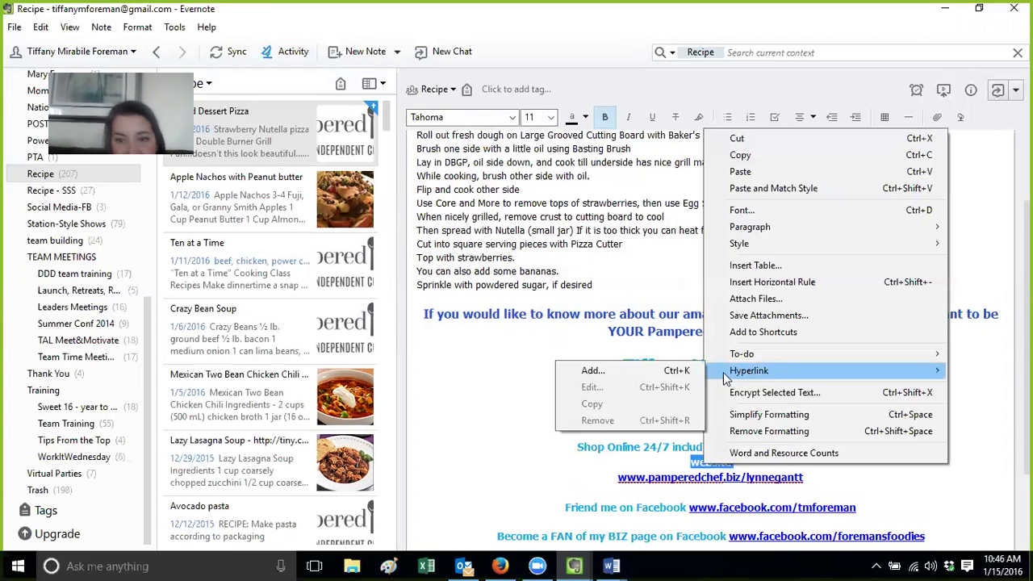
{"action": "left_click", "coordinate": [690, 371]}
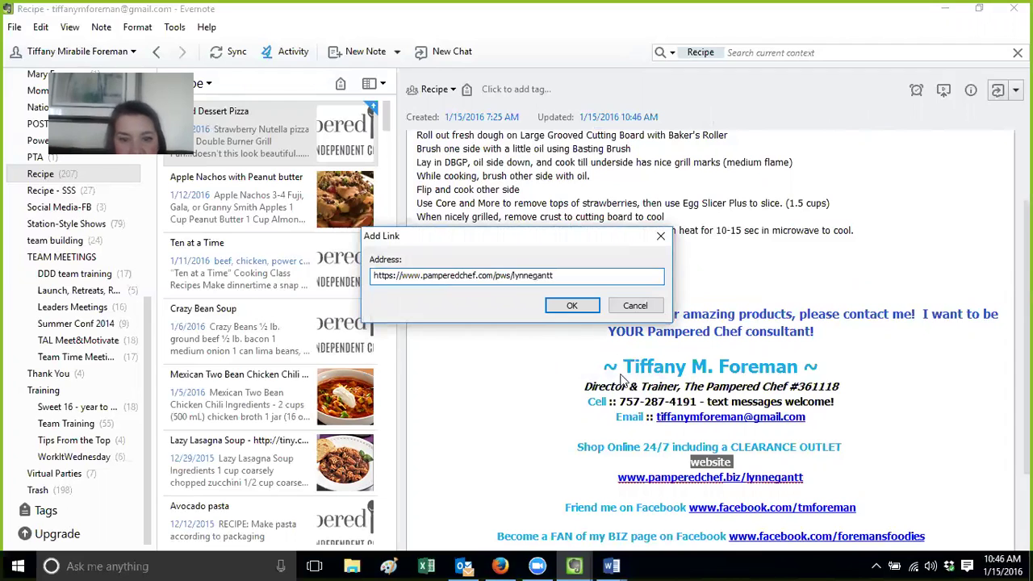
{"action": "left_click", "coordinate": [572, 305]}
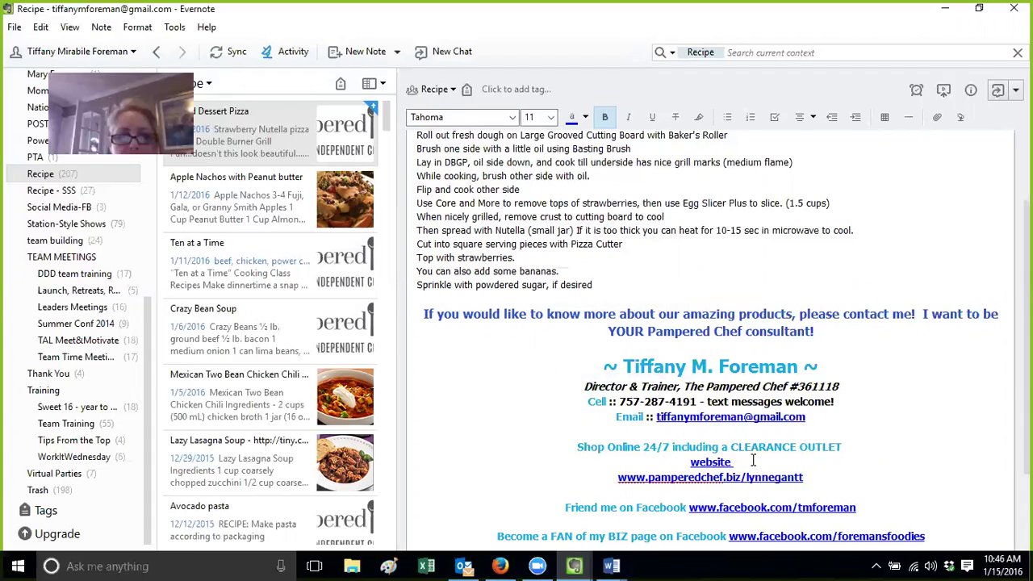
{"action": "left_click_drag", "start_coordinate": [752, 460], "coordinate": [684, 460]}
{"action": "key", "text": "BackSpace"}
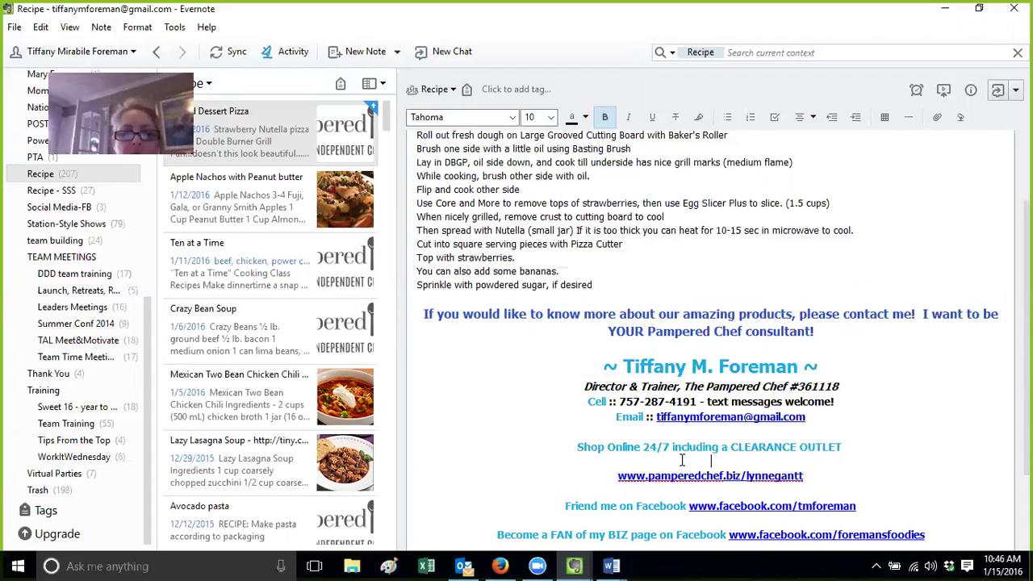
{"action": "key", "text": "BackSpace"}
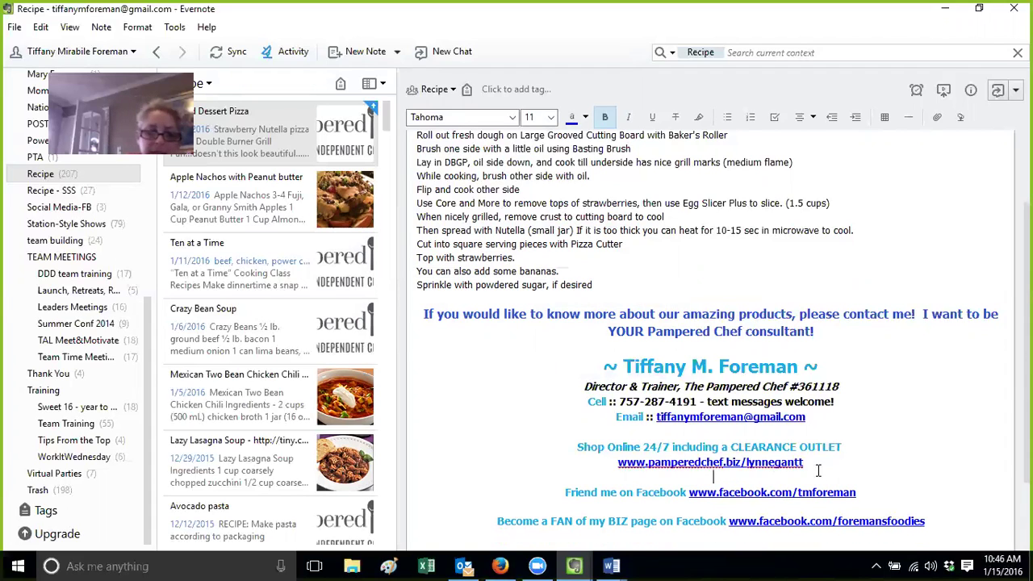
{"action": "left_click_drag", "start_coordinate": [817, 470], "coordinate": [754, 469]}
{"action": "left_click_drag", "start_coordinate": [834, 461], "coordinate": [623, 466]}
{"action": "key", "text": "BackSpace"}
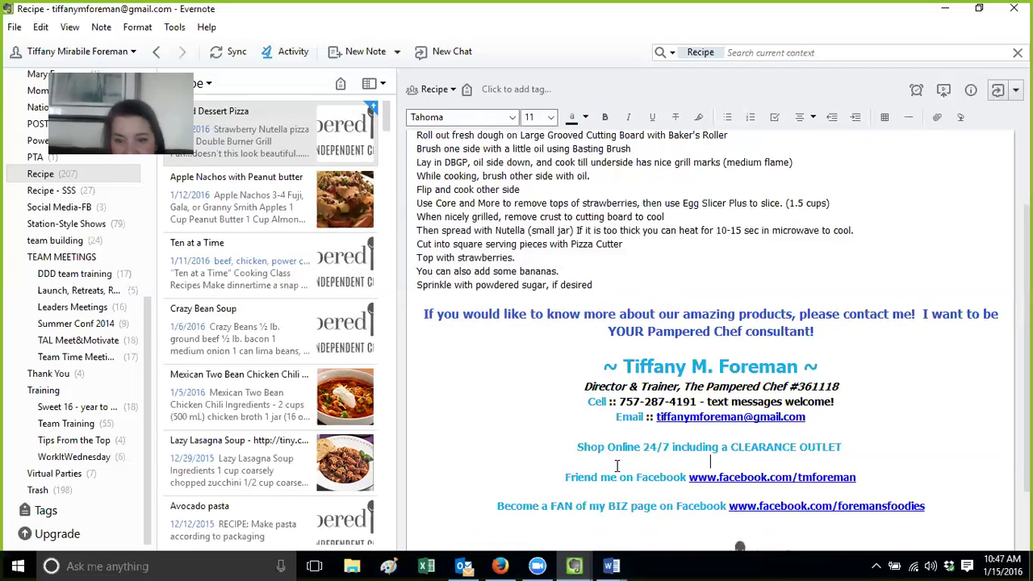
{"action": "type", "text": "www.pamperedchef"}
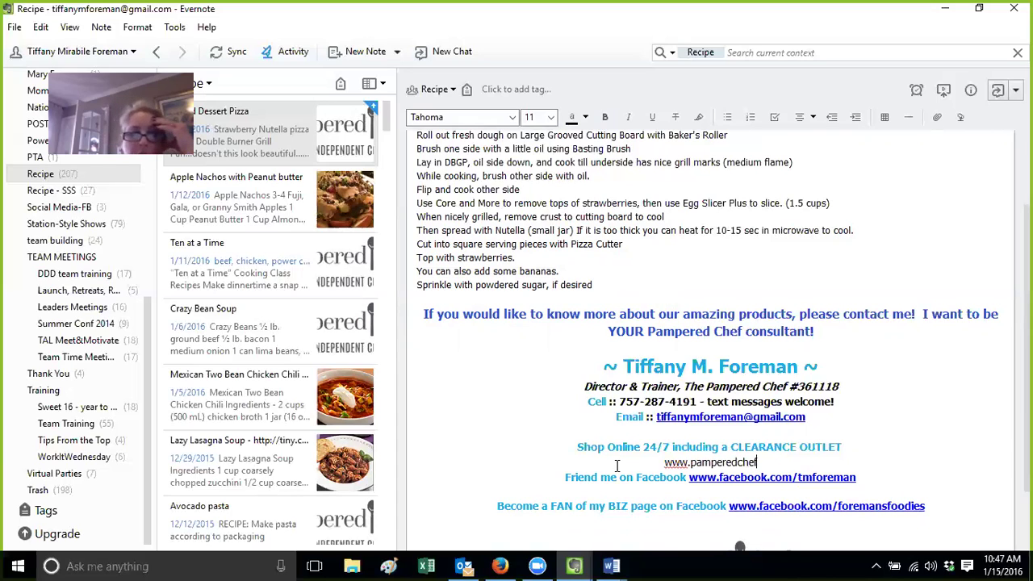
{"action": "type", "text": ".biz/"}
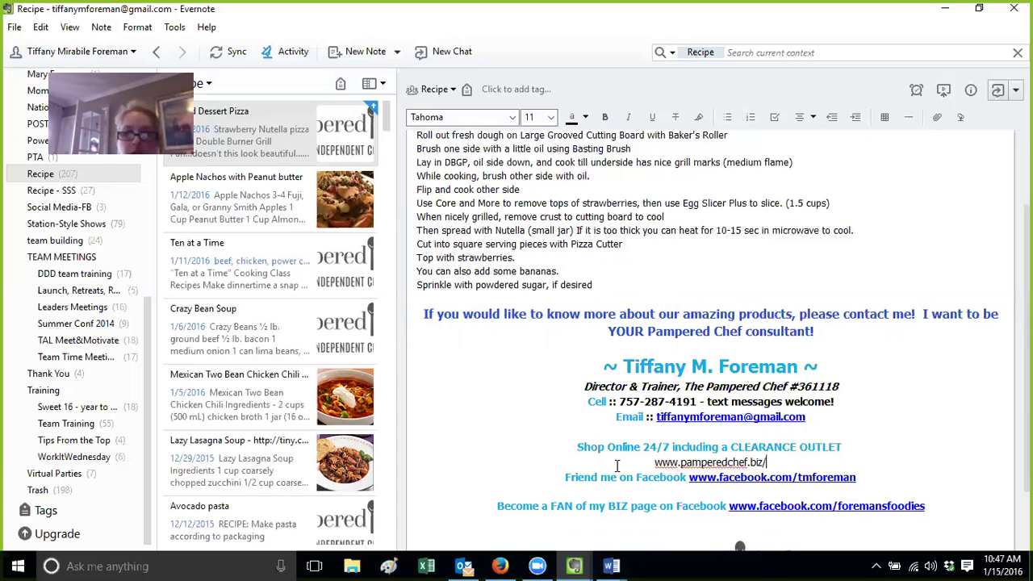
{"action": "type", "text": "tiffany mforeman"}
{"action": "key", "text": "Return"}
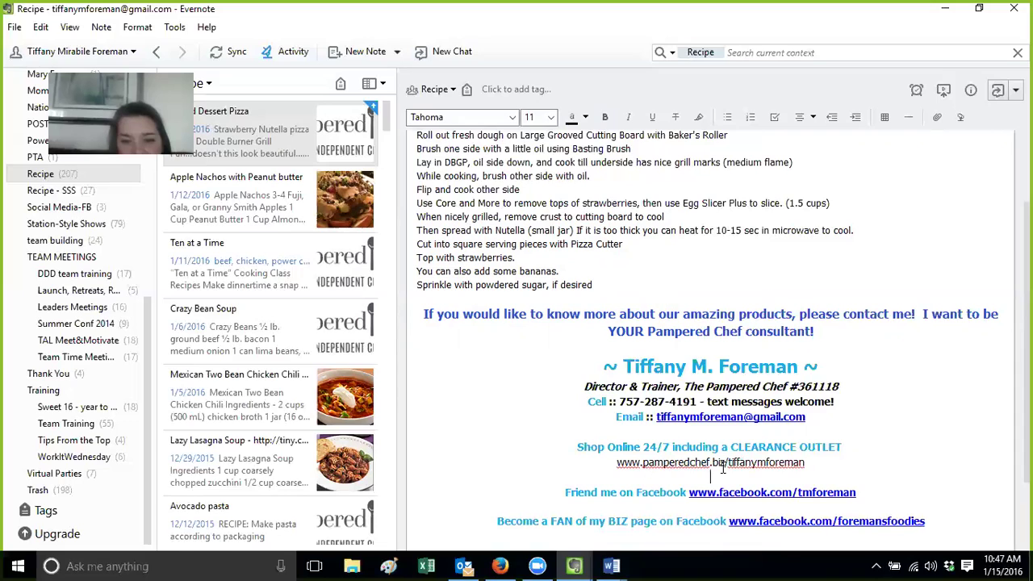
{"action": "left_click", "coordinate": [819, 464]}
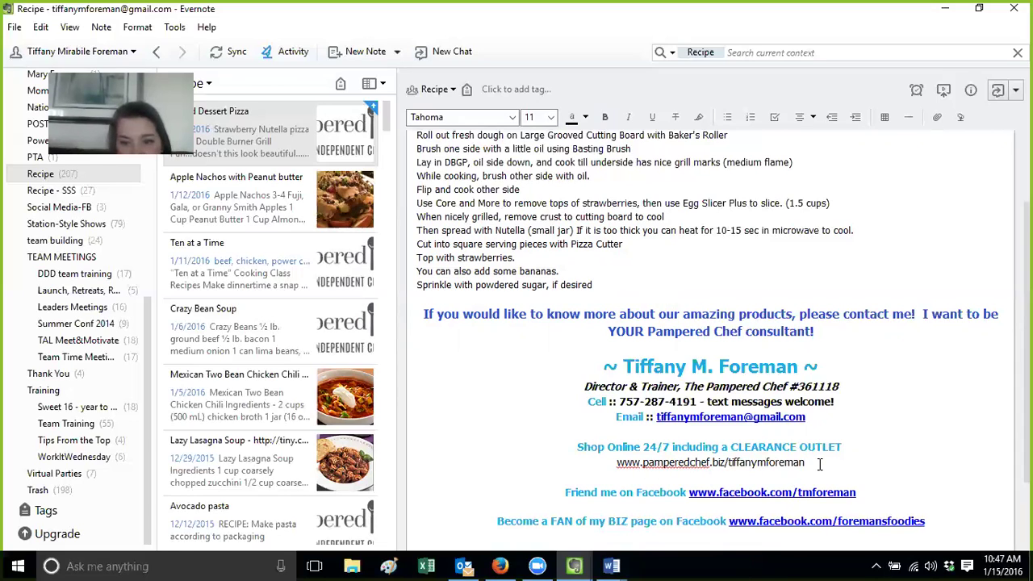
{"action": "key", "text": "Return"}
{"action": "key", "text": "BackSpace"}
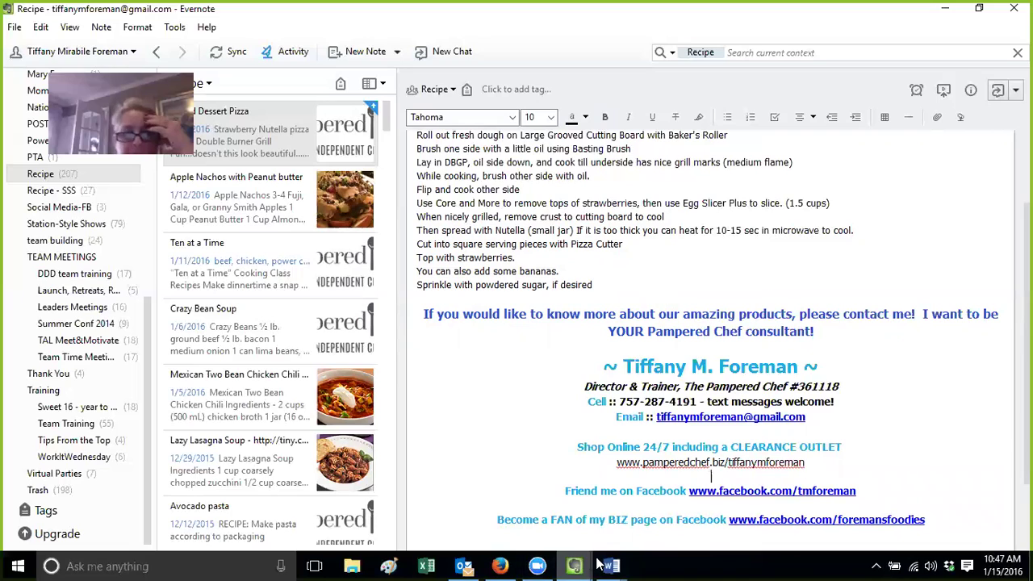
{"action": "left_click", "coordinate": [536, 449]}
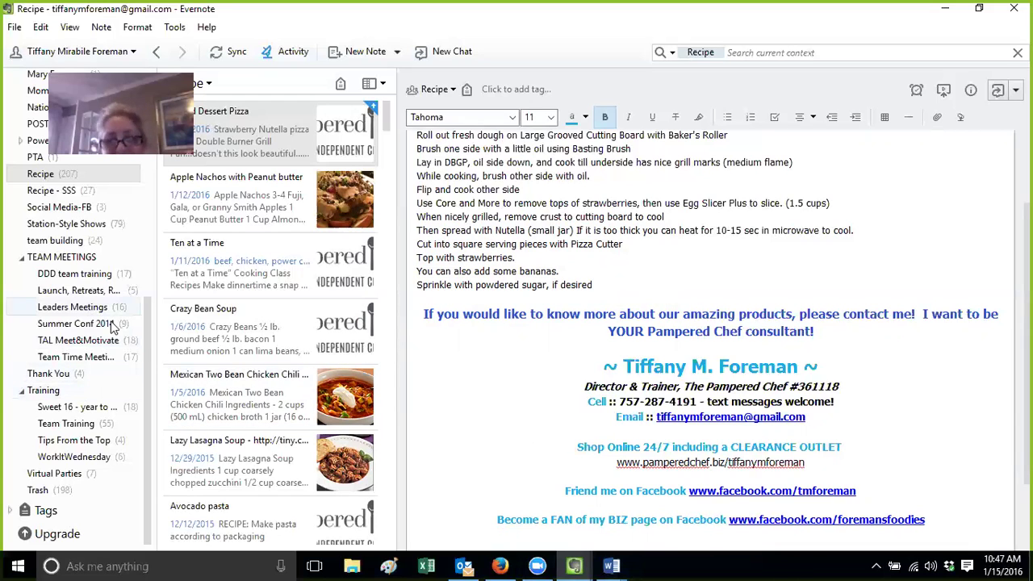
{"action": "scroll", "coordinate": [135, 171], "scroll_direction": "up", "scroll_amount": 2}
{"action": "scroll", "coordinate": [135, 171], "scroll_direction": "up", "scroll_amount": 5}
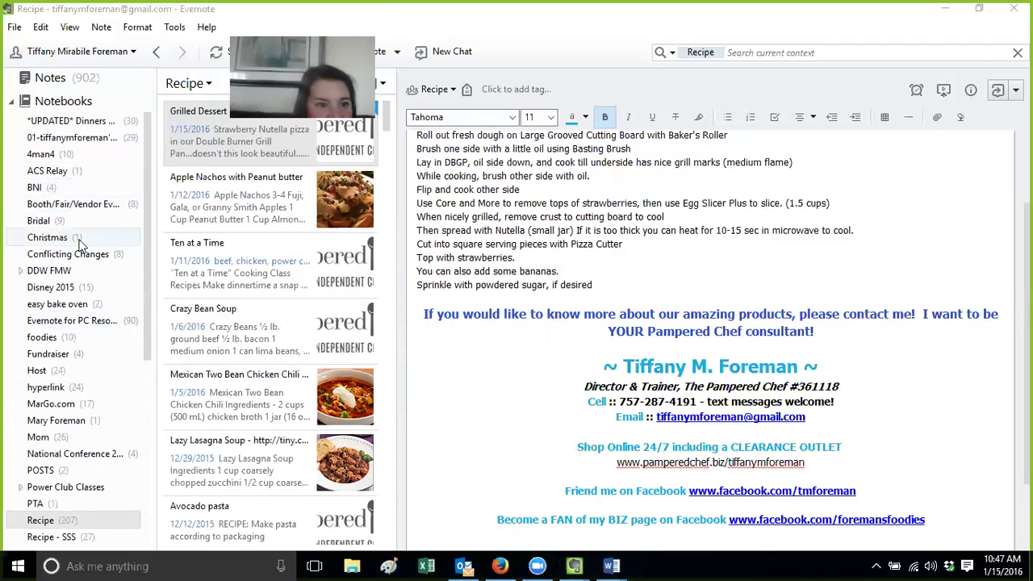
List the Host notebook's notes sorted by Updated and open the 2016-1 January Host Guide separately
{"action": "left_click", "coordinate": [74, 370]}
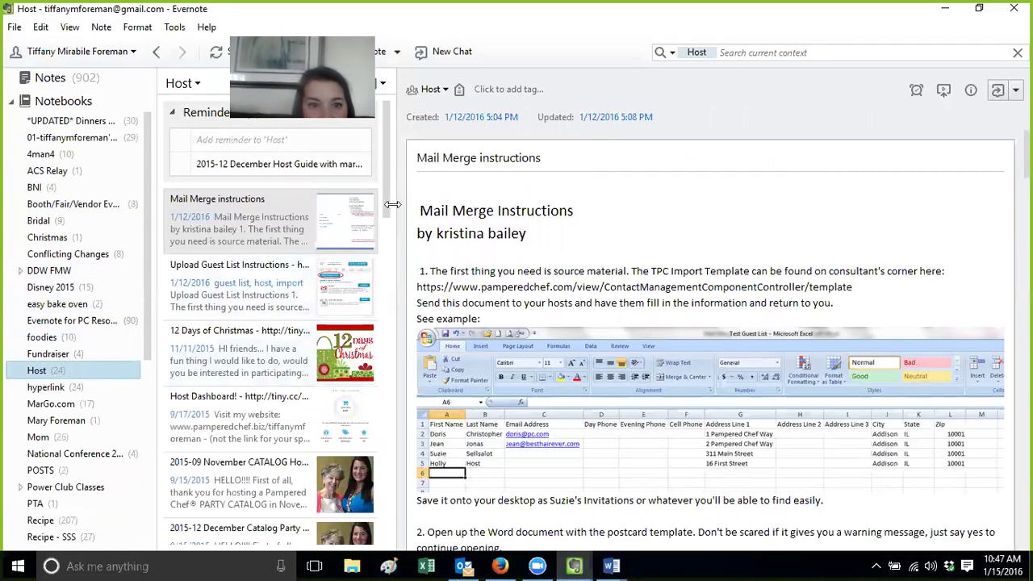
{"action": "scroll", "coordinate": [384, 209], "scroll_direction": "down", "scroll_amount": 2}
{"action": "scroll", "coordinate": [384, 209], "scroll_direction": "up", "scroll_amount": 2}
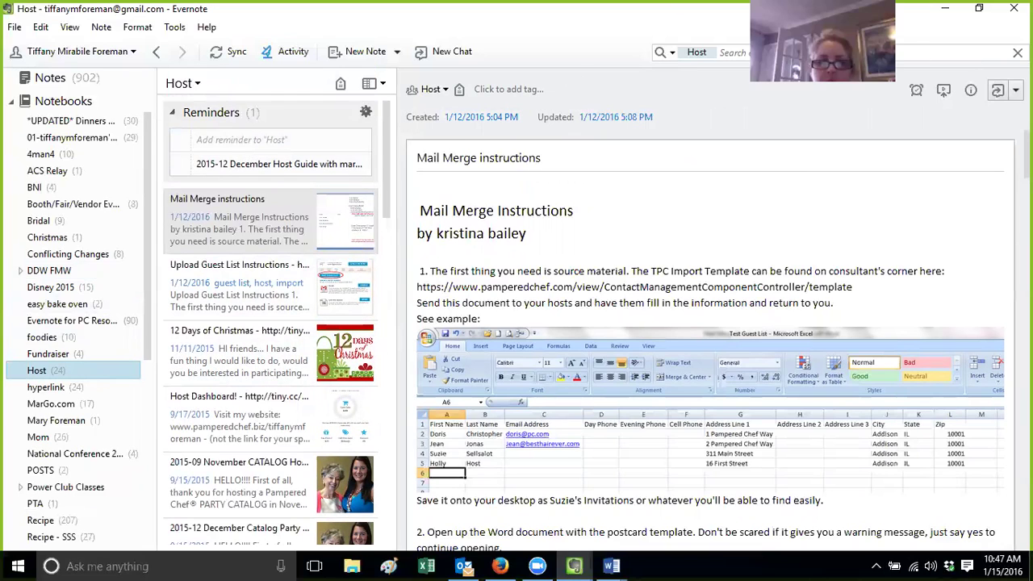
{"action": "left_click", "coordinate": [386, 88]}
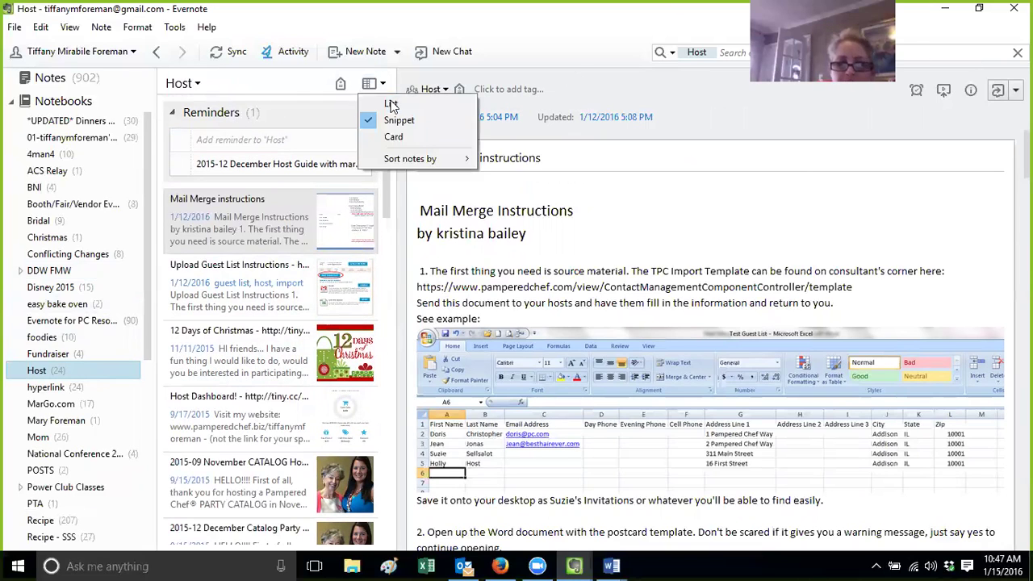
{"action": "left_click", "coordinate": [393, 103]}
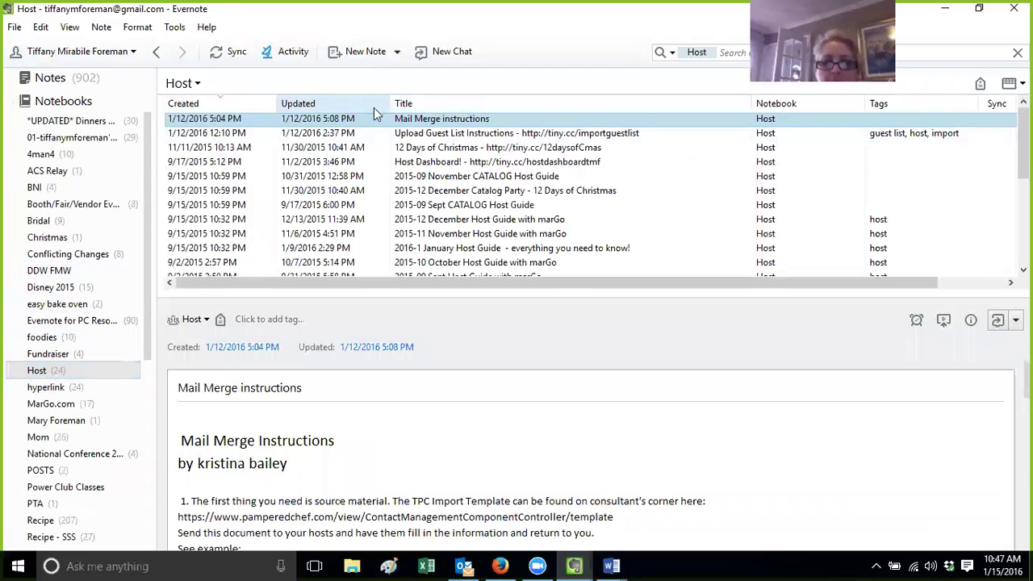
{"action": "left_click", "coordinate": [372, 106]}
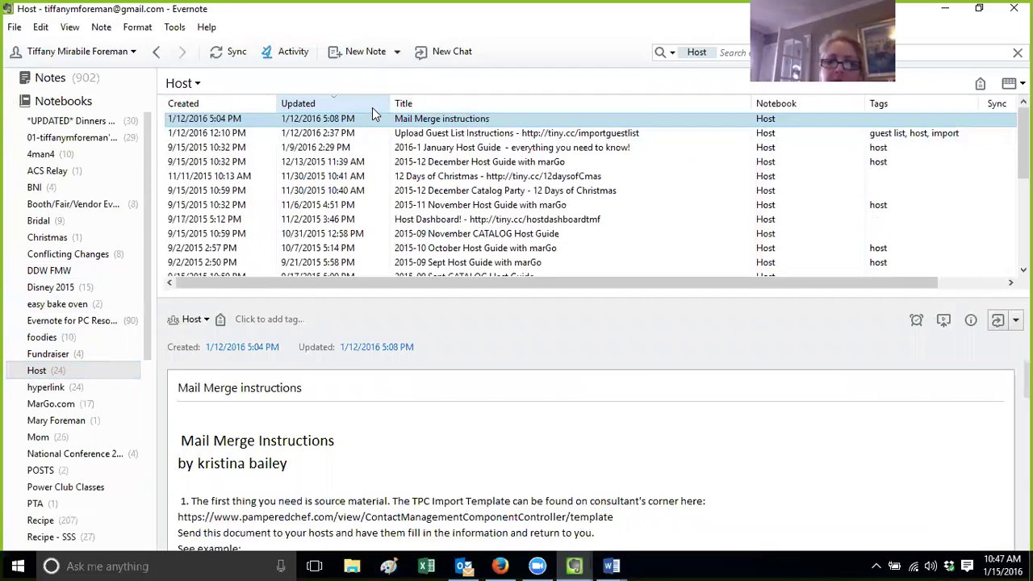
{"action": "left_click", "coordinate": [474, 149]}
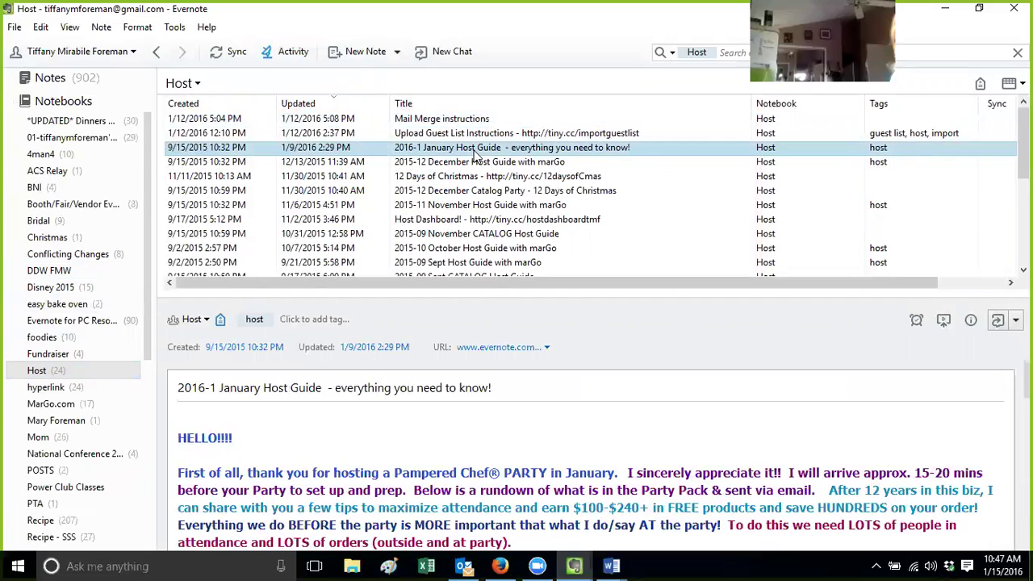
{"action": "double_click", "coordinate": [476, 153]}
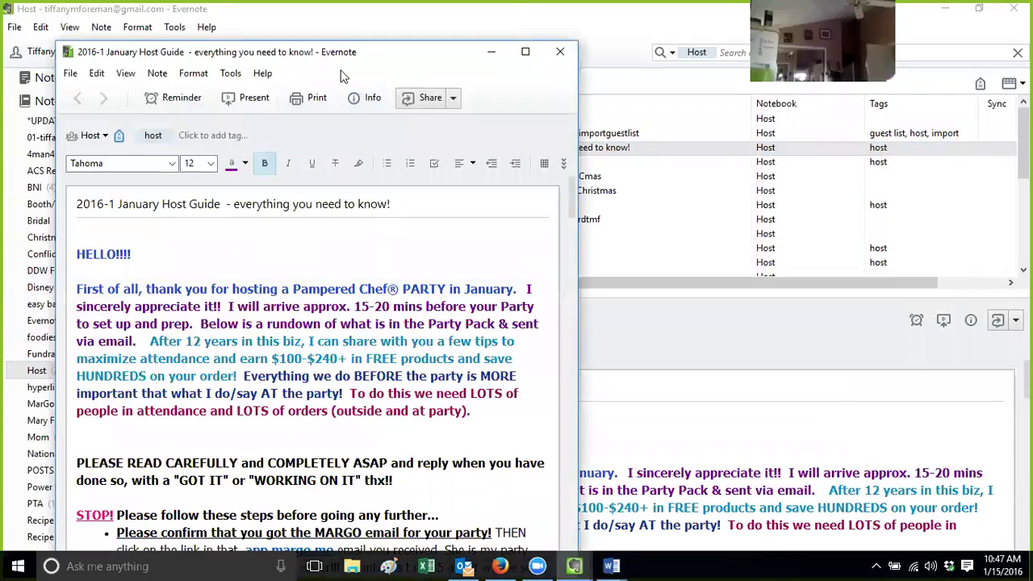
Maximize the January Host Guide note window and follow its 'video!' link
{"action": "double_click", "coordinate": [342, 51]}
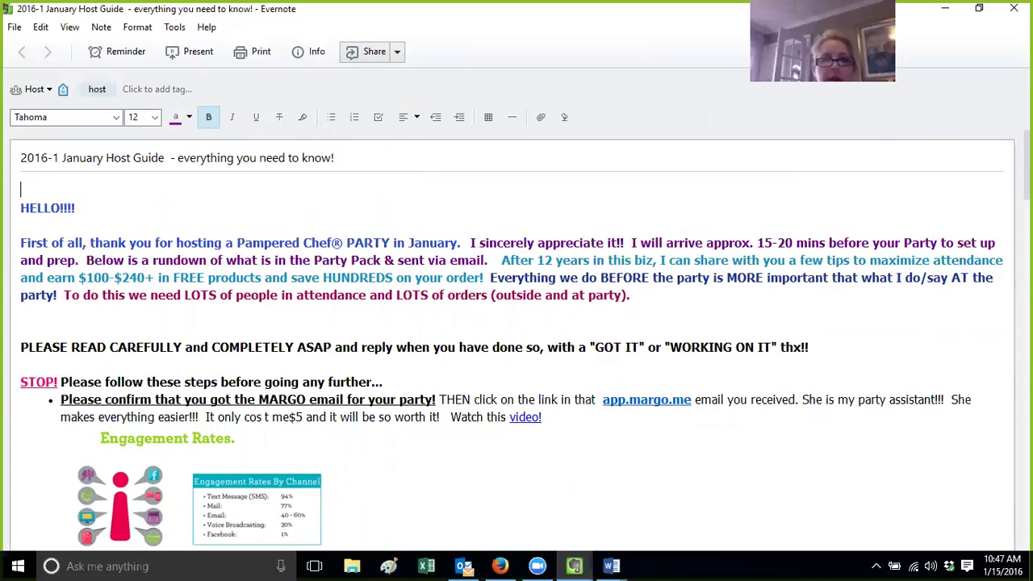
{"action": "scroll", "coordinate": [516, 338], "scroll_direction": "down", "scroll_amount": 5}
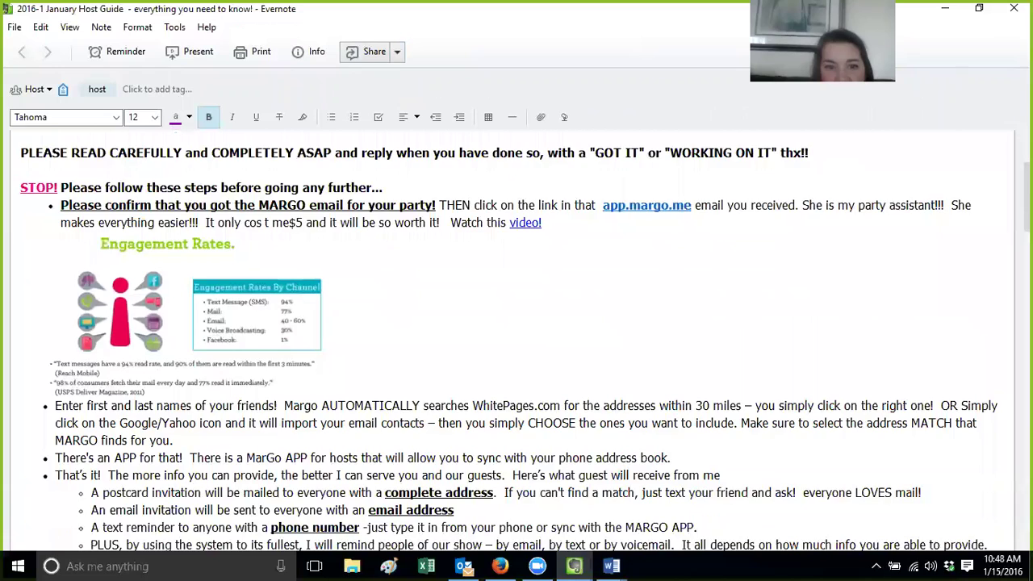
{"action": "scroll", "coordinate": [812, 260], "scroll_direction": "up", "scroll_amount": 2}
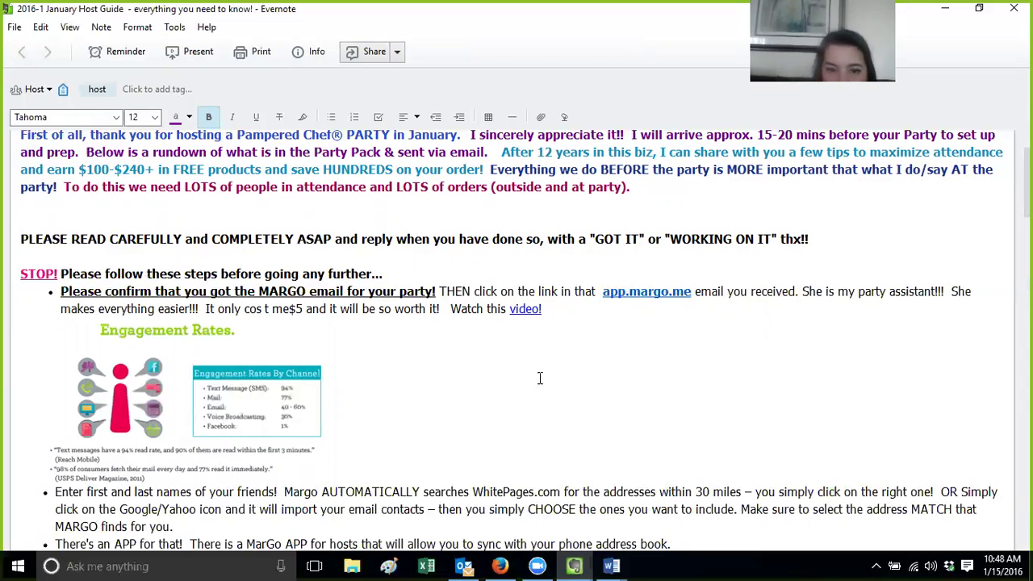
{"action": "left_click", "coordinate": [519, 313]}
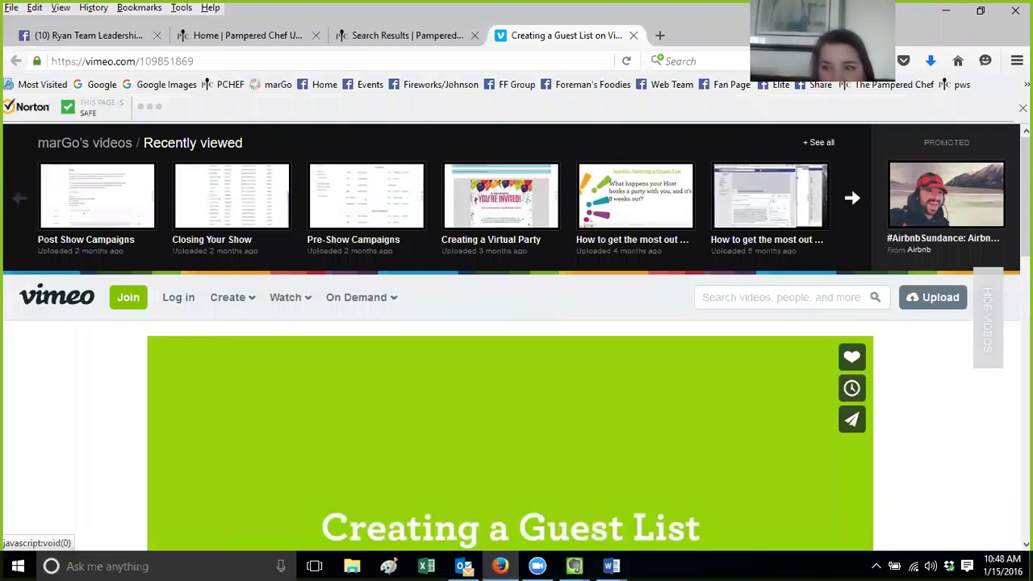
Play the Creating a Guest List video, copy its Vimeo address, and select the note's video link
{"action": "left_click_drag", "start_coordinate": [1025, 228], "coordinate": [1024, 290]}
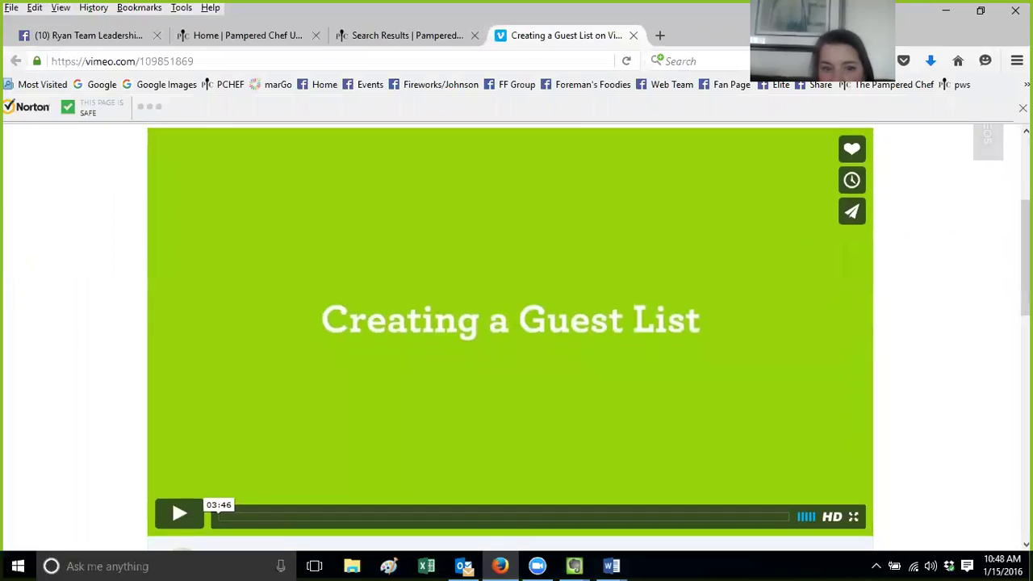
{"action": "left_click", "coordinate": [846, 231]}
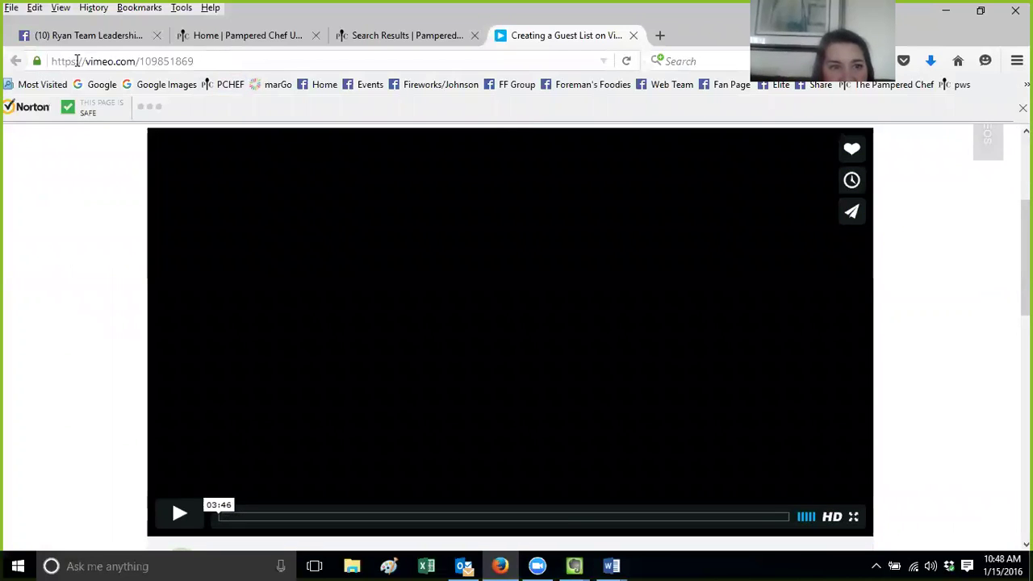
{"action": "left_click", "coordinate": [208, 60]}
{"action": "left_click_drag", "start_coordinate": [224, 61], "coordinate": [71, 61]}
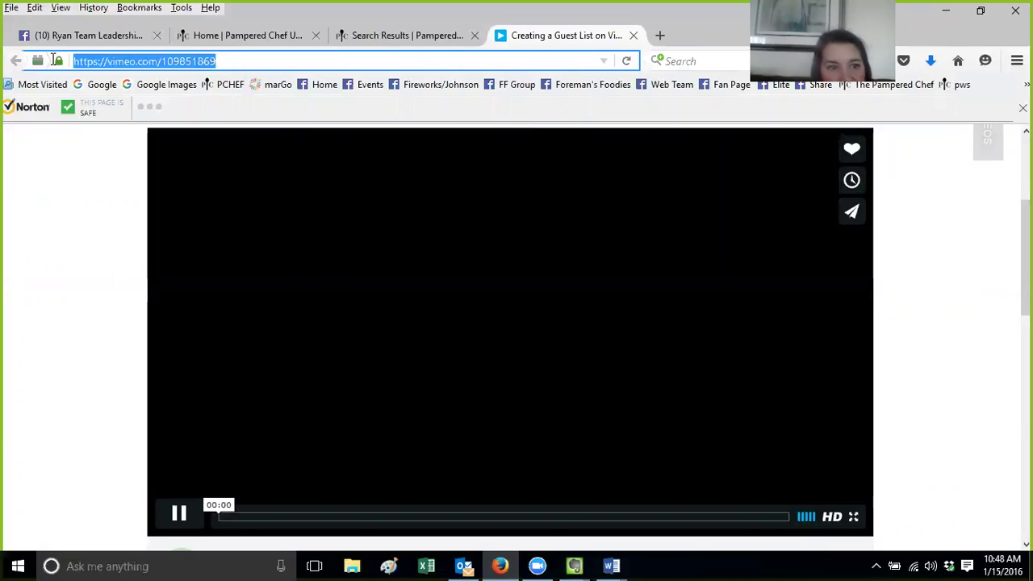
{"action": "right_click", "coordinate": [125, 62]}
{"action": "left_click", "coordinate": [162, 110]}
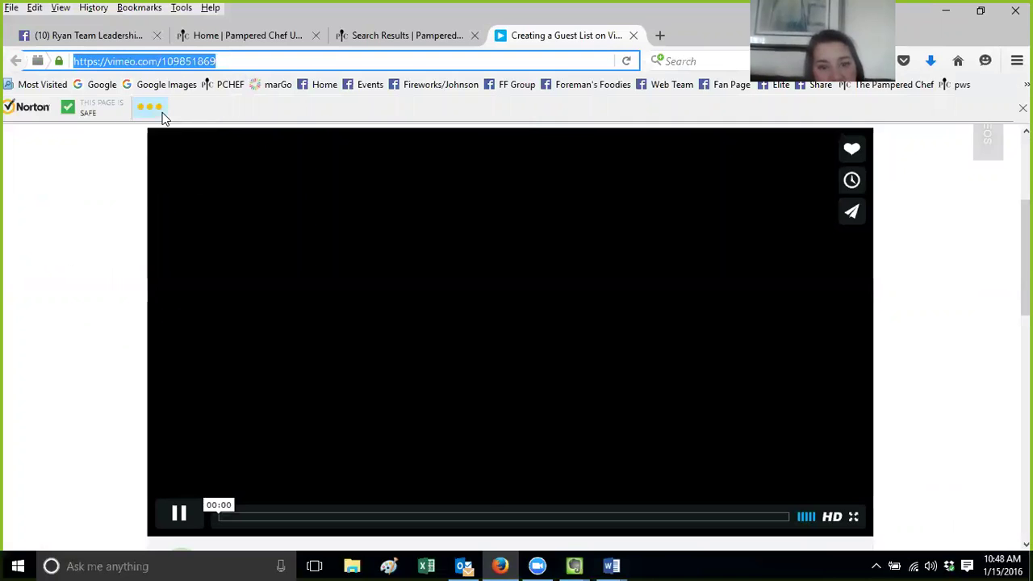
{"action": "left_click", "coordinate": [573, 566]}
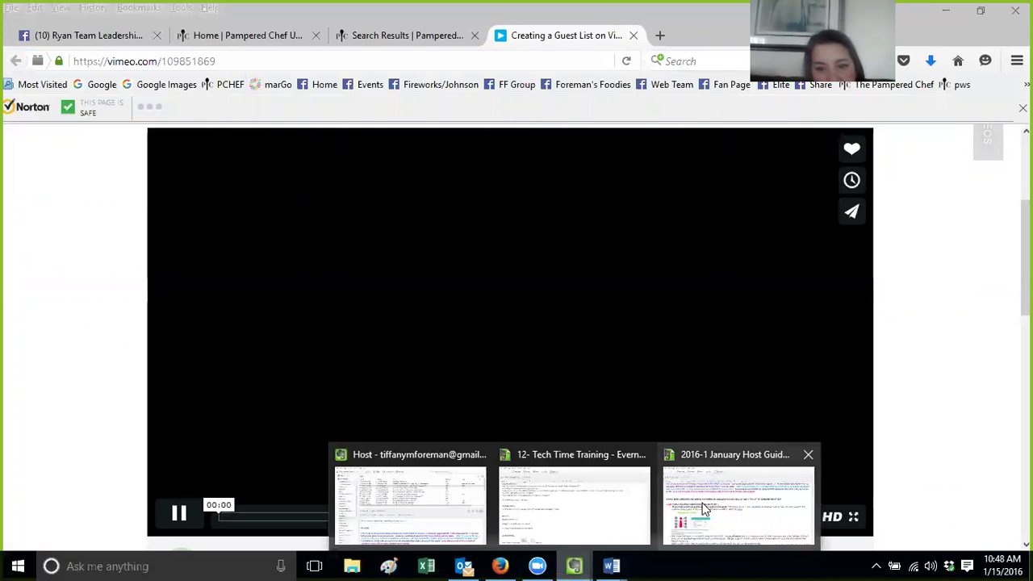
{"action": "left_click", "coordinate": [704, 509]}
{"action": "left_click_drag", "start_coordinate": [560, 310], "coordinate": [510, 313]}
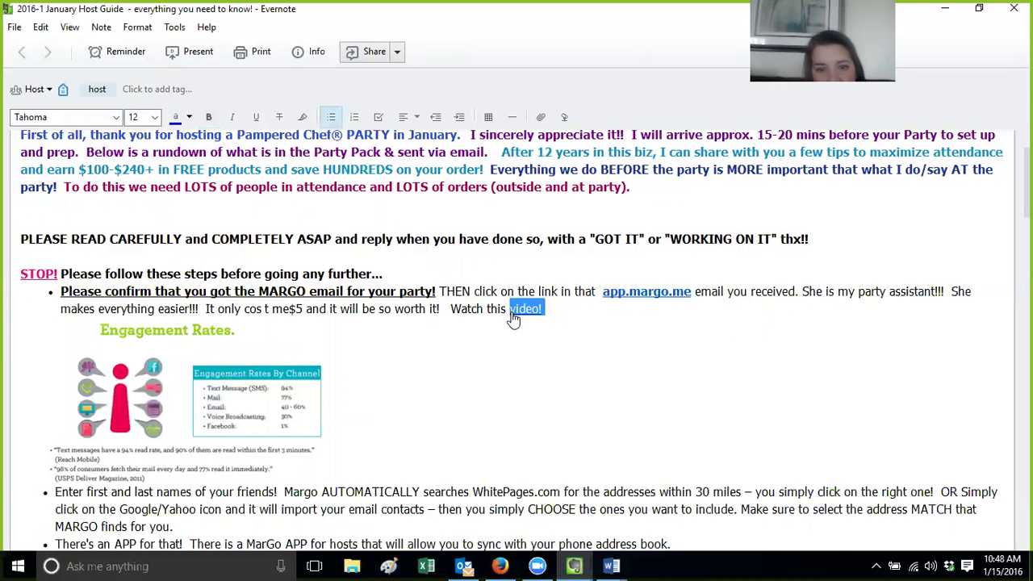
Replace the old link on the word 'video' with the copied Vimeo address
{"action": "right_click", "coordinate": [517, 311]}
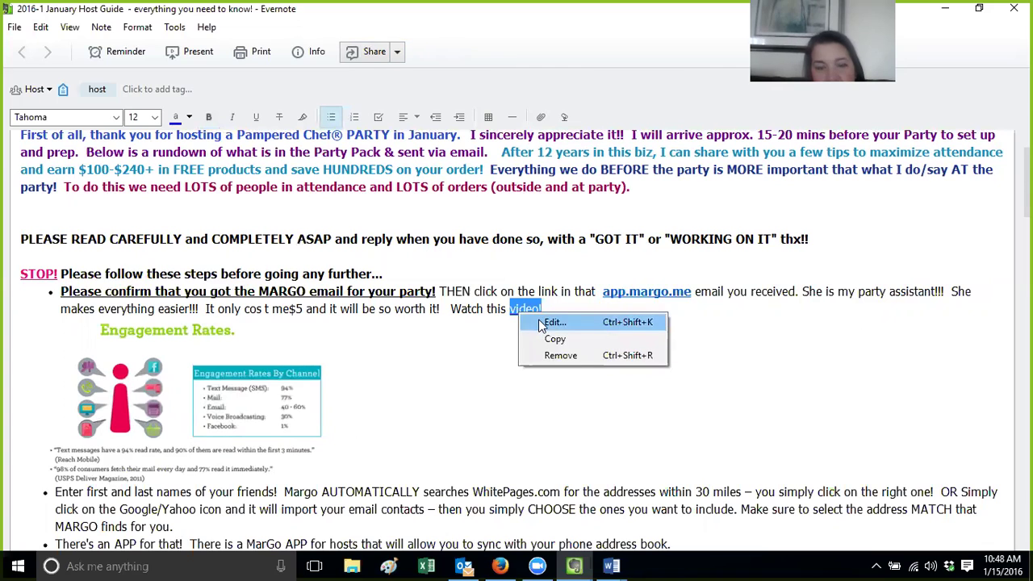
{"action": "left_click", "coordinate": [543, 355]}
{"action": "left_click_drag", "start_coordinate": [546, 313], "coordinate": [518, 313]}
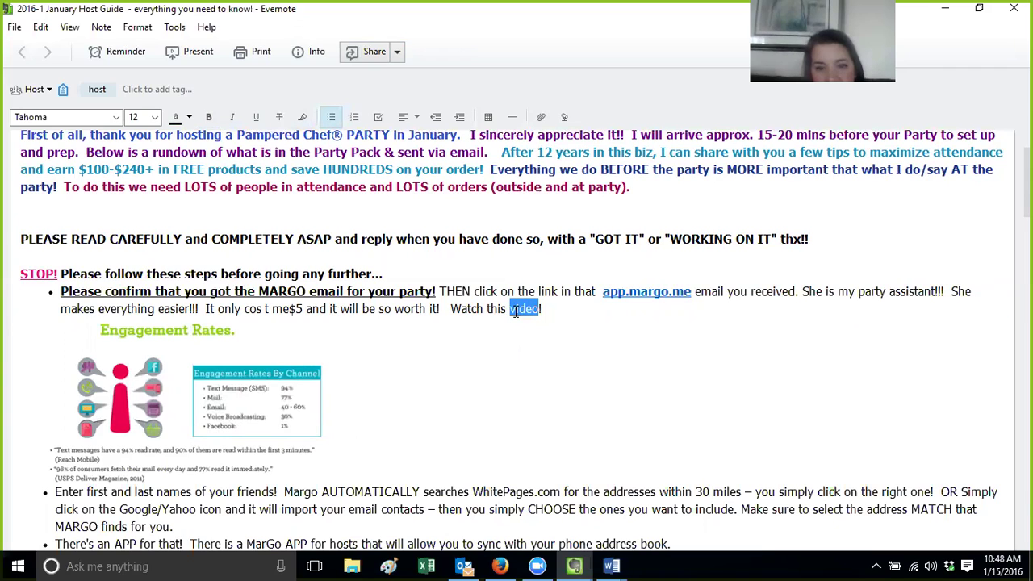
{"action": "right_click", "coordinate": [516, 312]}
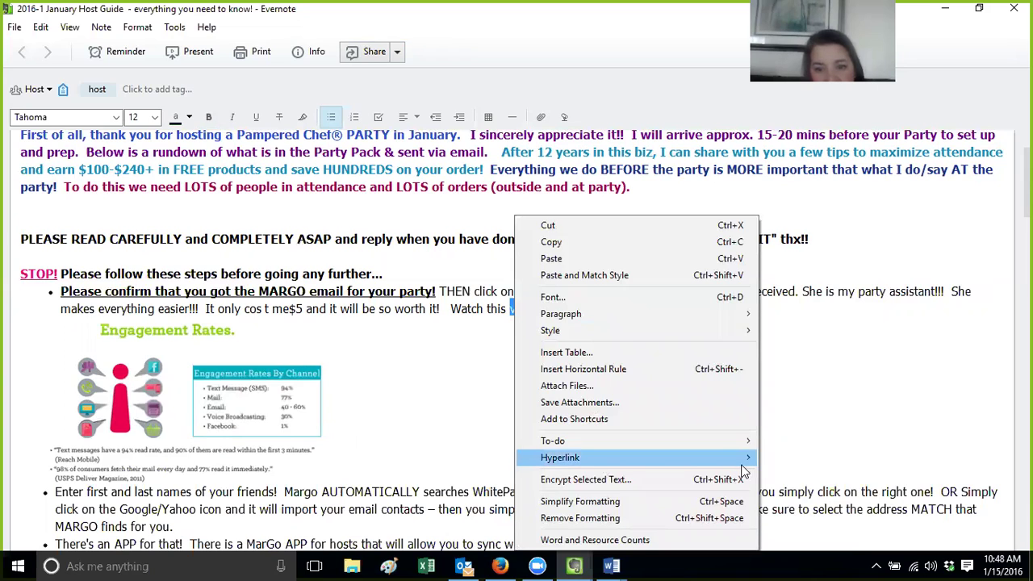
{"action": "left_click", "coordinate": [780, 458]}
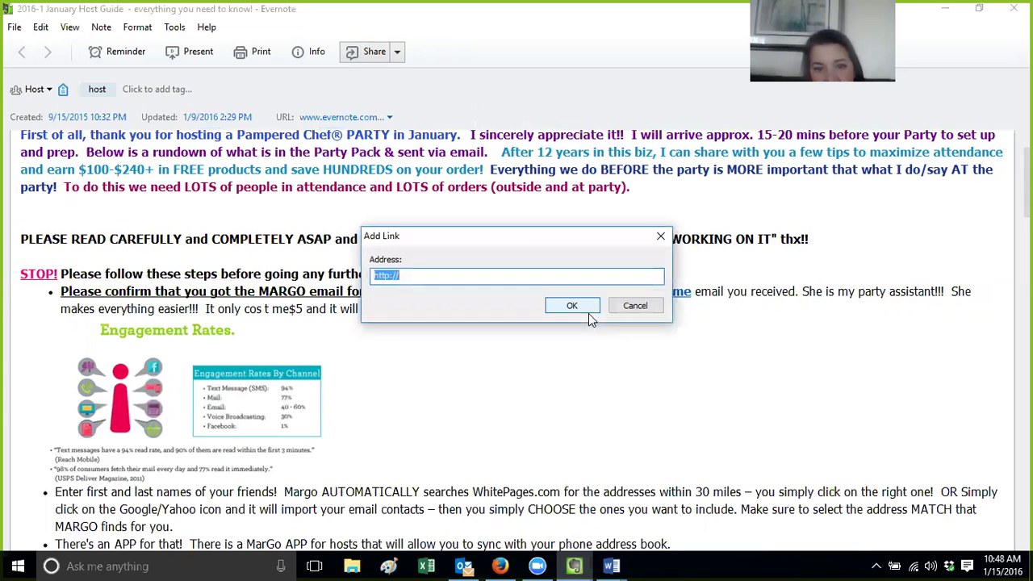
{"action": "key", "text": "ctrl+v"}
{"action": "left_click", "coordinate": [581, 310]}
{"action": "left_click", "coordinate": [505, 388]}
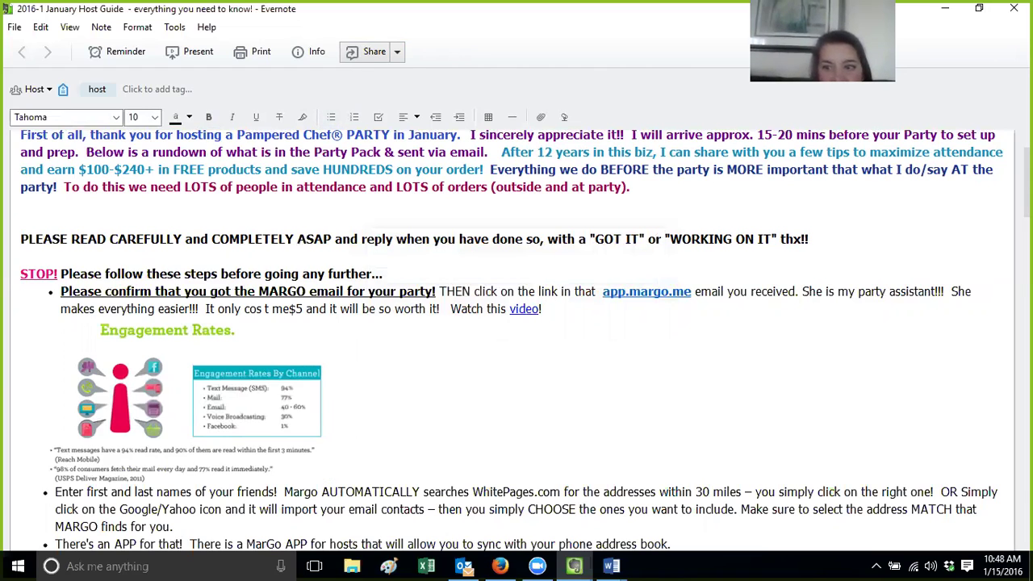
Scroll down the note and bring the Firefox video page back in front
{"action": "scroll", "coordinate": [508, 339], "scroll_direction": "down", "scroll_amount": 3}
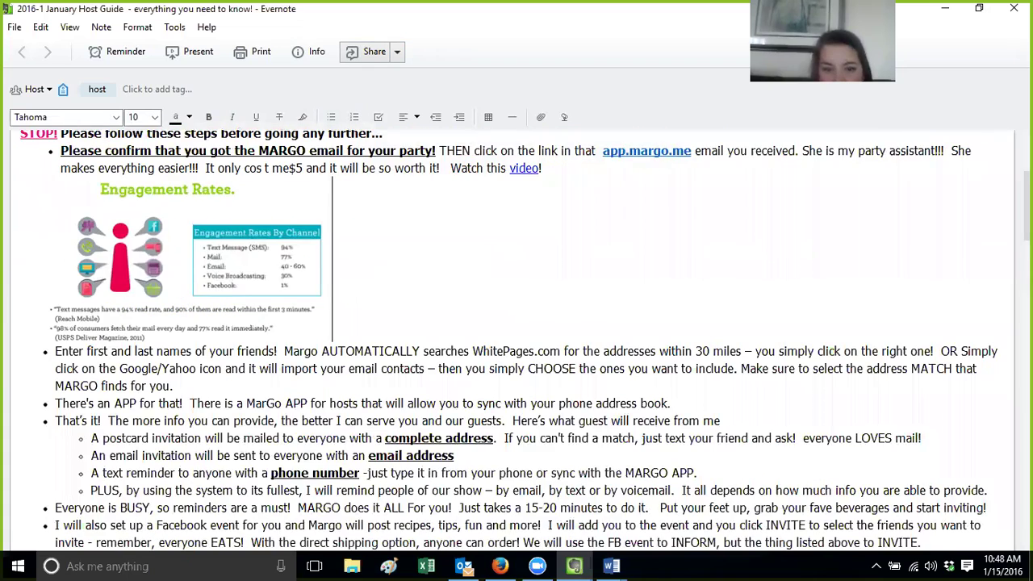
{"action": "scroll", "coordinate": [516, 338], "scroll_direction": "down", "scroll_amount": 4}
{"action": "left_click", "coordinate": [500, 566]}
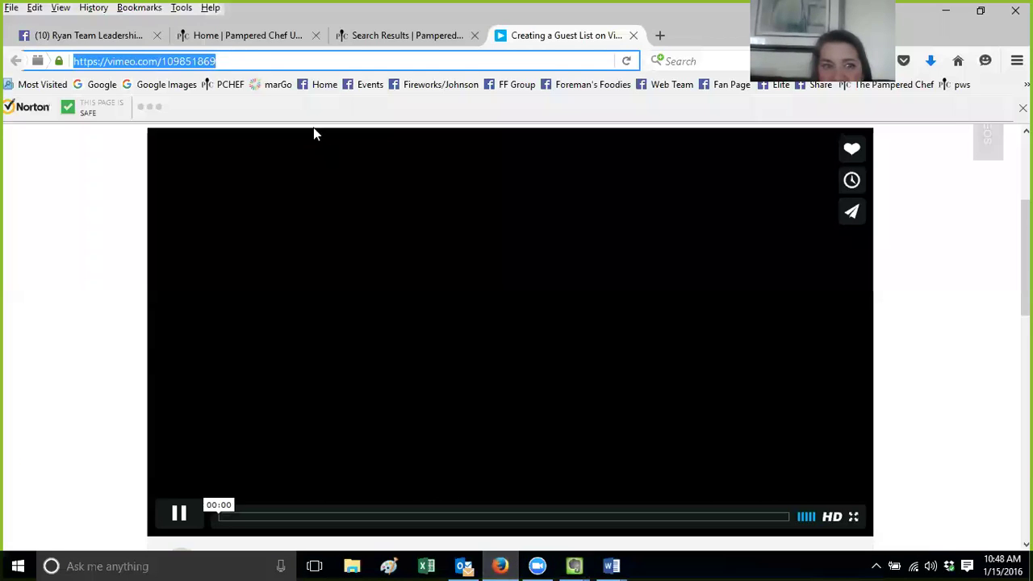
In Firefox, select the video address, then go to the Pampered Chef Outlet page
{"action": "left_click", "coordinate": [218, 63]}
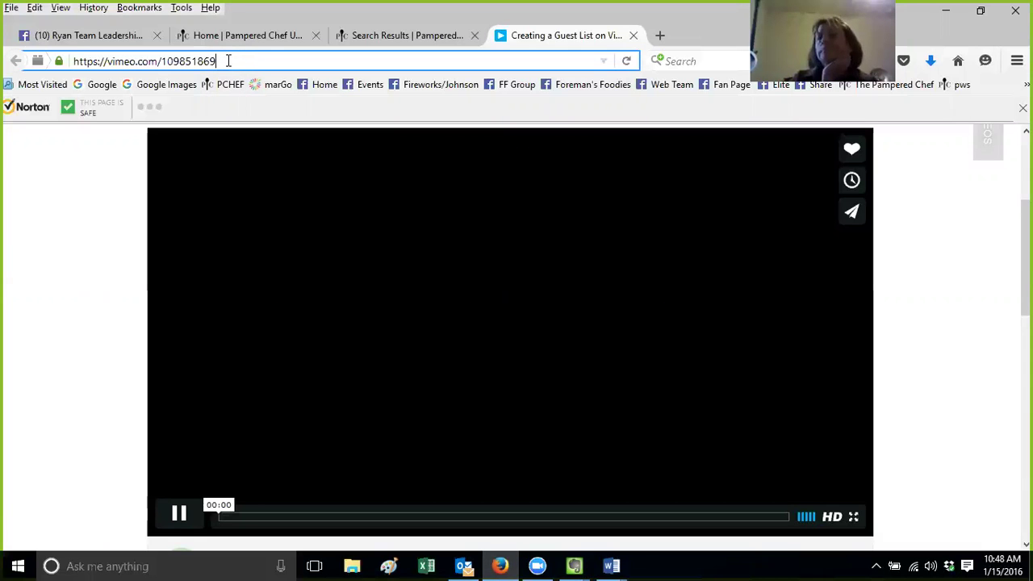
{"action": "left_click_drag", "start_coordinate": [229, 61], "coordinate": [22, 42]}
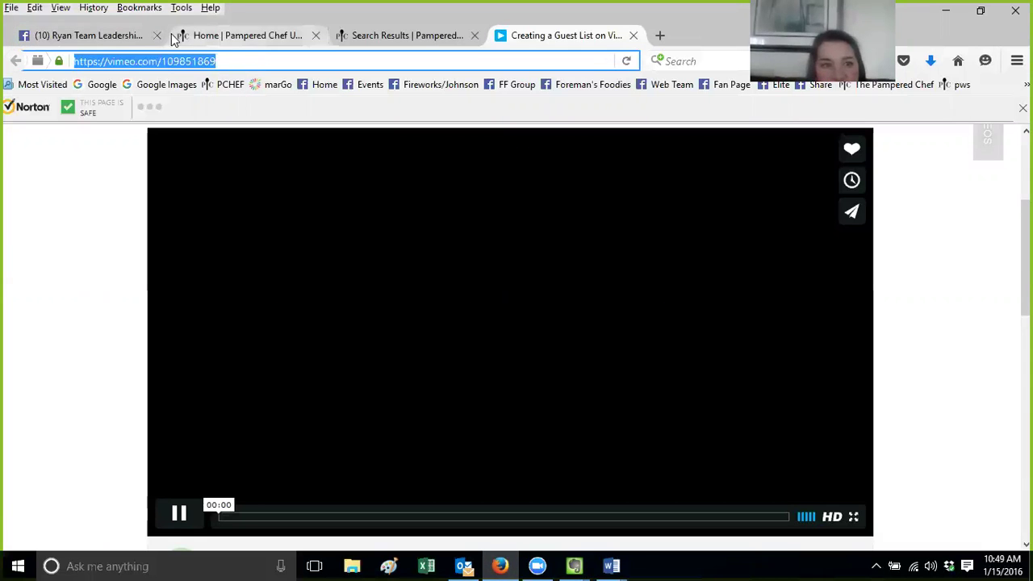
{"action": "left_click", "coordinate": [226, 39]}
{"action": "left_click", "coordinate": [255, 61]}
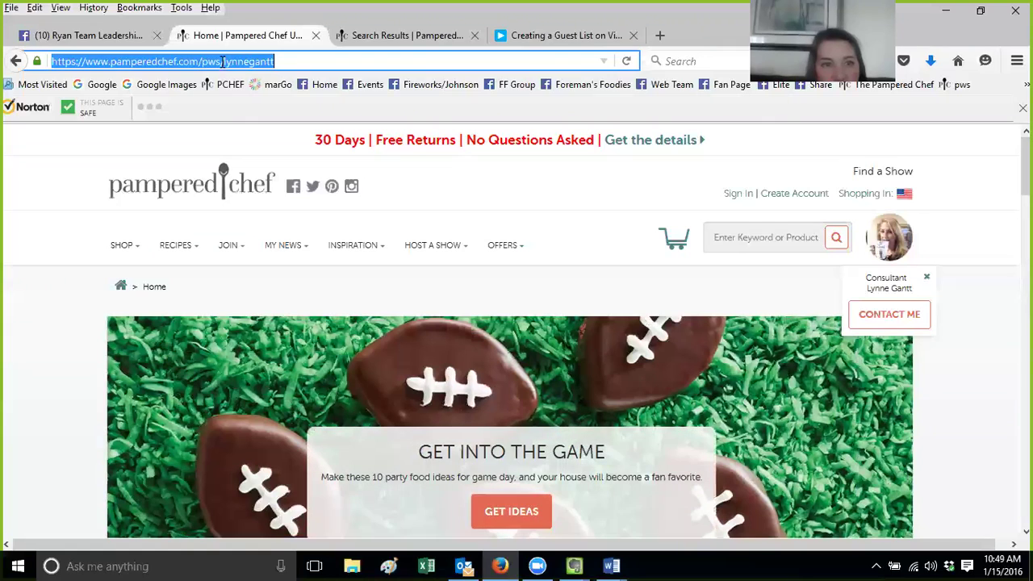
{"action": "mouse_move", "coordinate": [129, 255]}
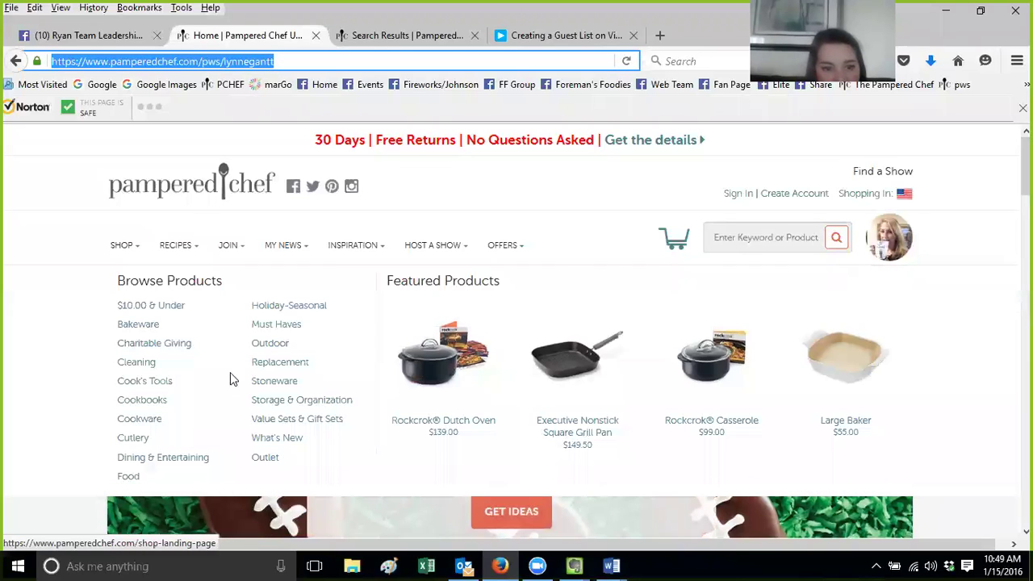
{"action": "left_click", "coordinate": [266, 468]}
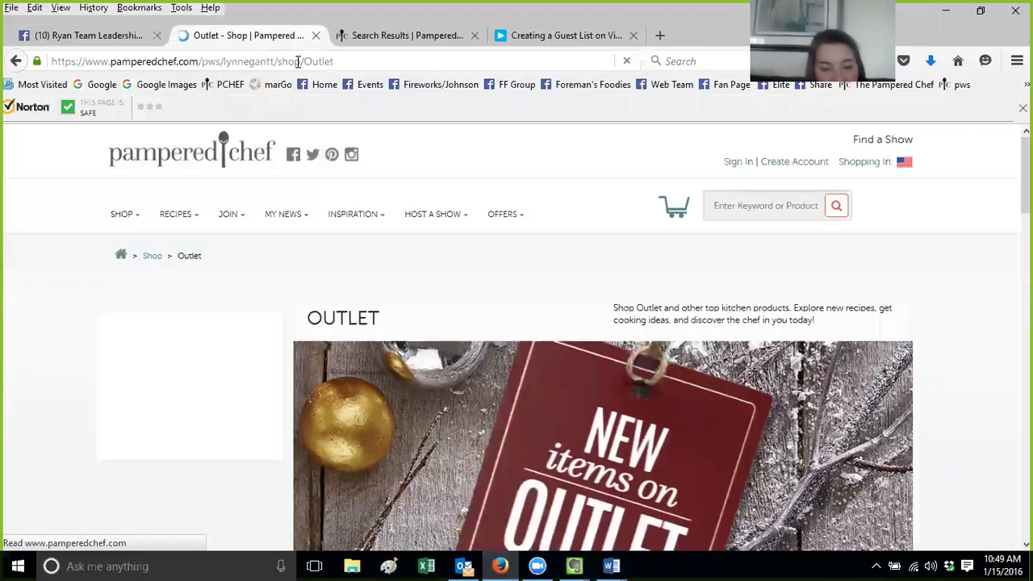
{"action": "left_click", "coordinate": [297, 62]}
{"action": "left_click", "coordinate": [351, 63]}
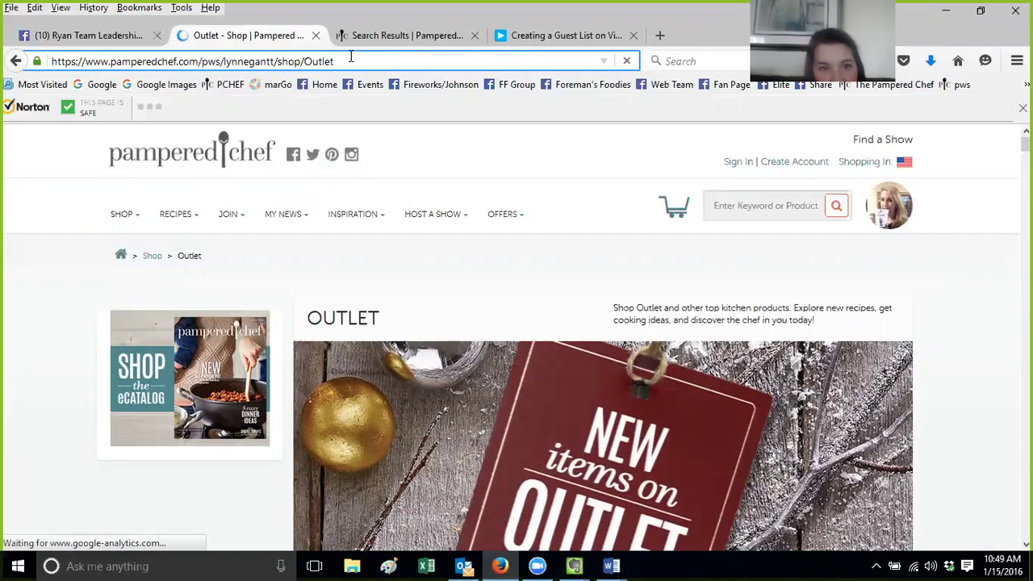
{"action": "left_click_drag", "start_coordinate": [345, 62], "coordinate": [52, 67]}
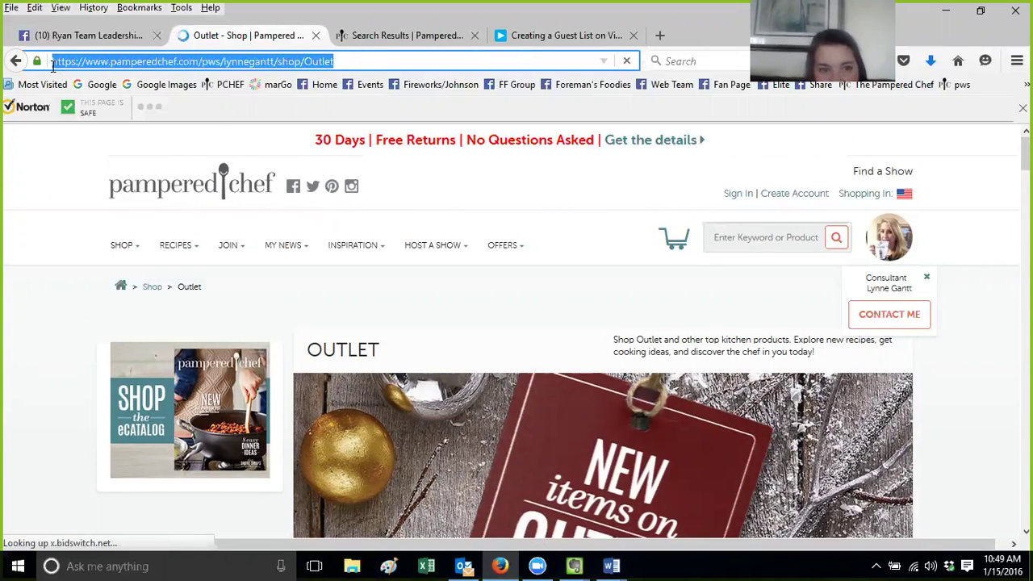
Bring the main Evernote window back in front of Firefox
{"action": "left_click", "coordinate": [579, 565]}
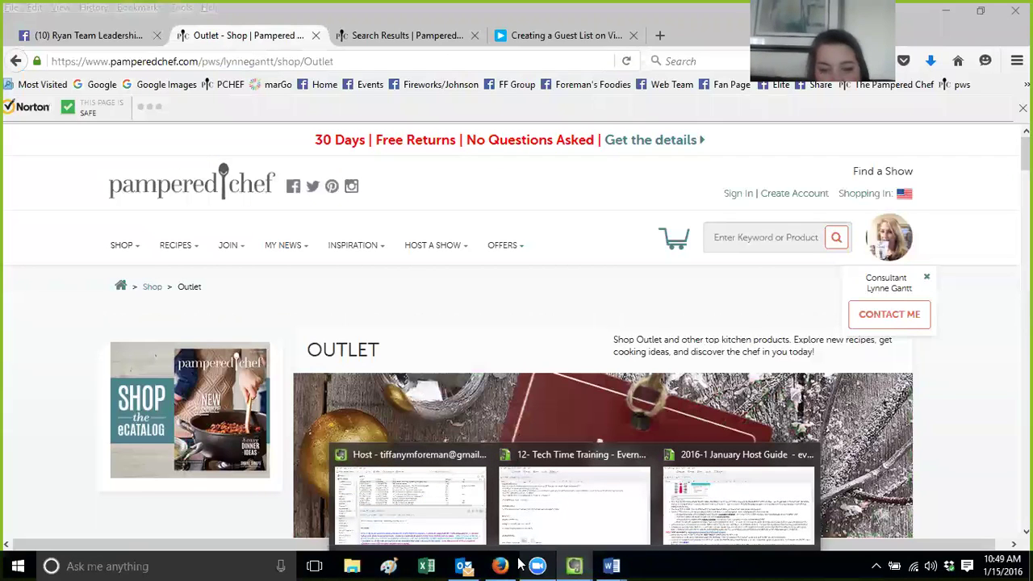
{"action": "left_click", "coordinate": [577, 565]}
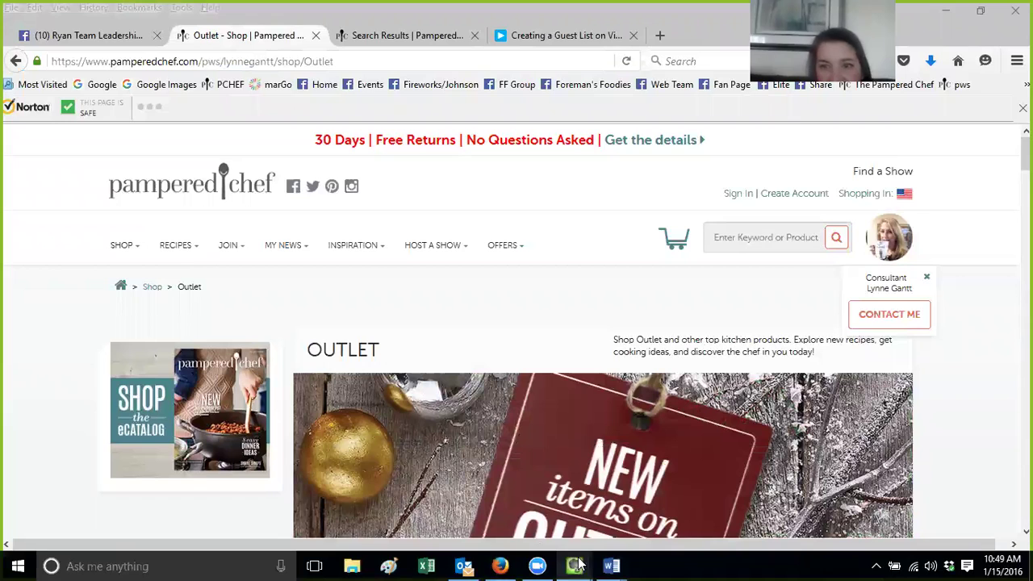
{"action": "left_click", "coordinate": [507, 313]}
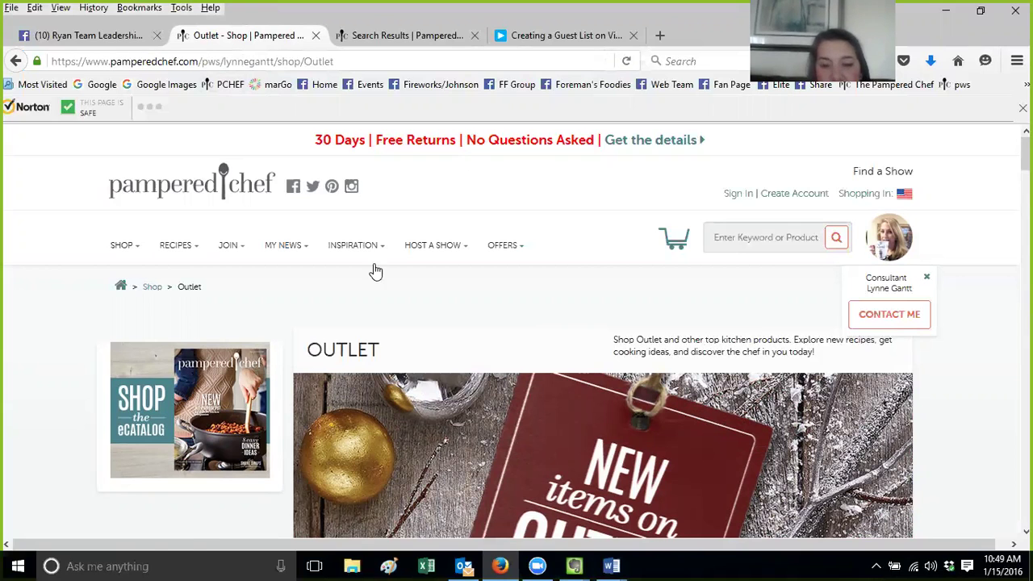
{"action": "left_click", "coordinate": [557, 557]}
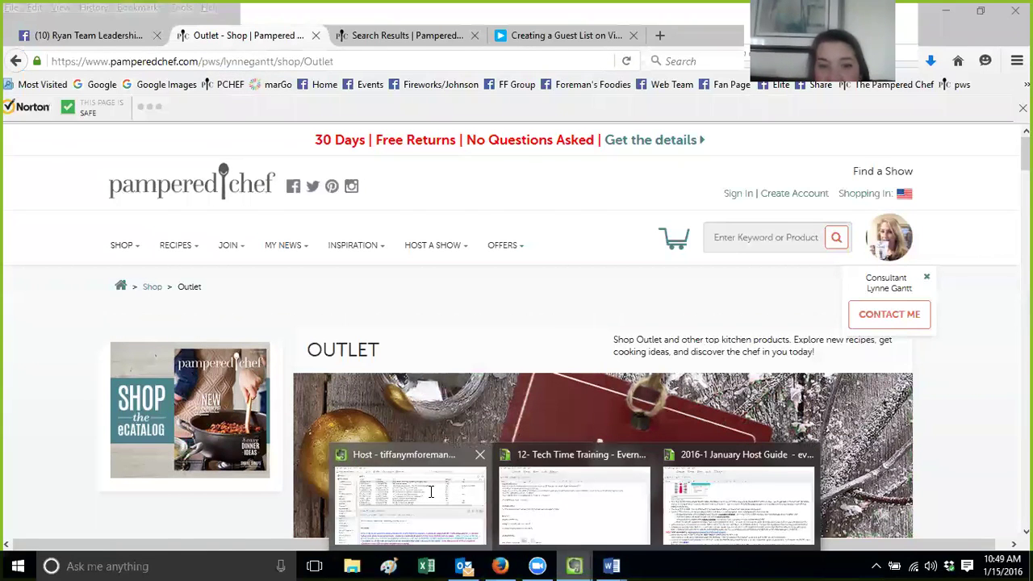
{"action": "left_click", "coordinate": [436, 500]}
{"action": "left_click", "coordinate": [573, 566]}
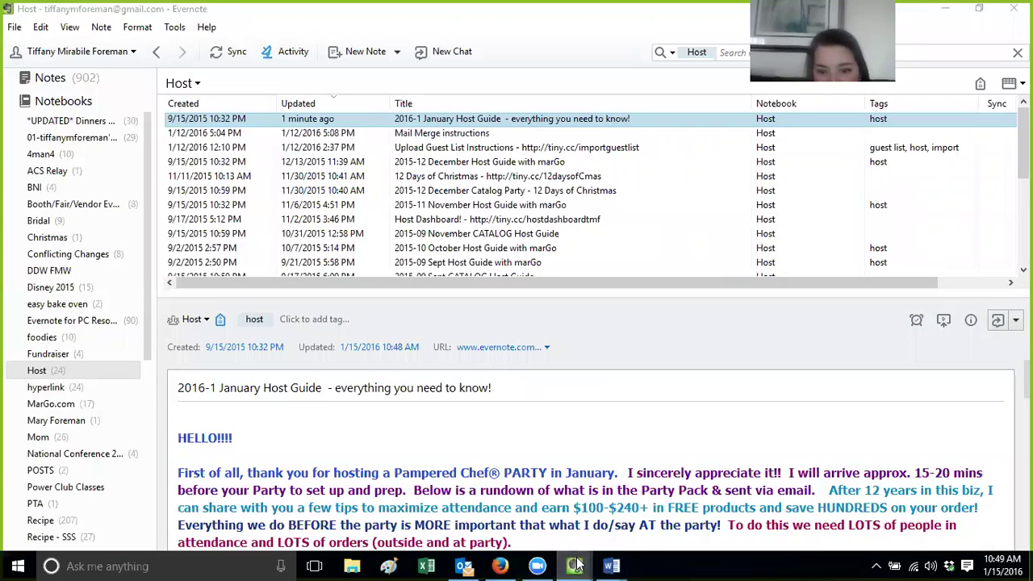
Bring up the separate 2016-1 January Host Guide window and scroll to the HERE link
{"action": "left_click", "coordinate": [721, 455]}
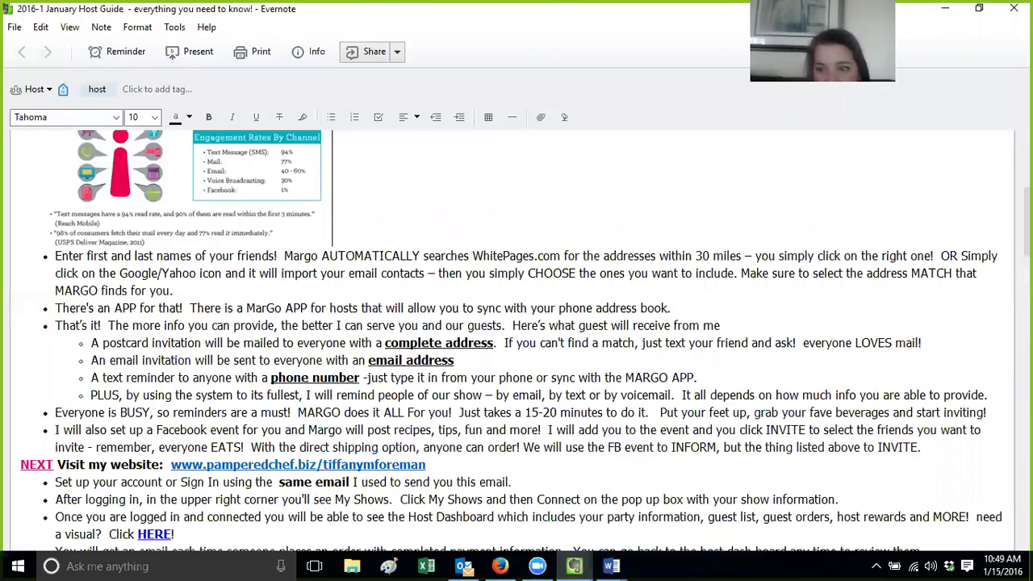
{"action": "scroll", "coordinate": [737, 366], "scroll_direction": "up", "scroll_amount": 3}
{"action": "scroll", "coordinate": [508, 343], "scroll_direction": "up", "scroll_amount": 1}
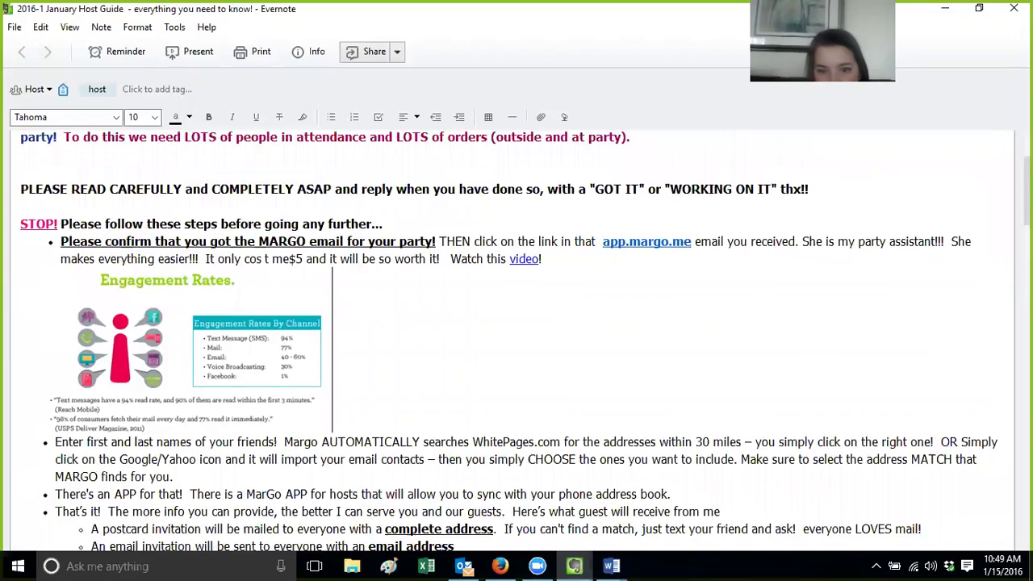
{"action": "scroll", "coordinate": [508, 343], "scroll_direction": "down", "scroll_amount": 9}
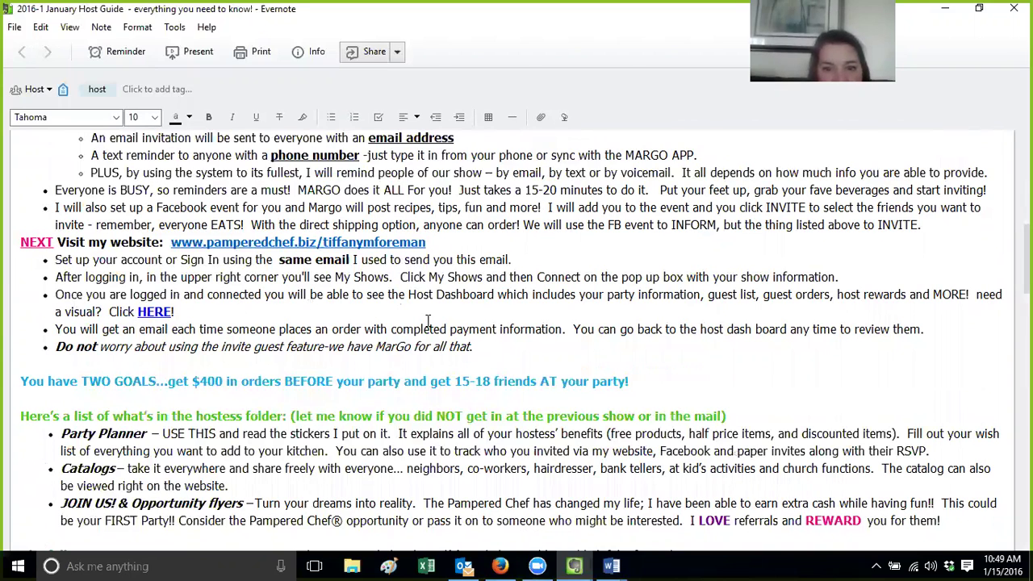
Follow the HERE link to open the shared Host Dashboard! note in Firefox and skim it
{"action": "left_click", "coordinate": [149, 315]}
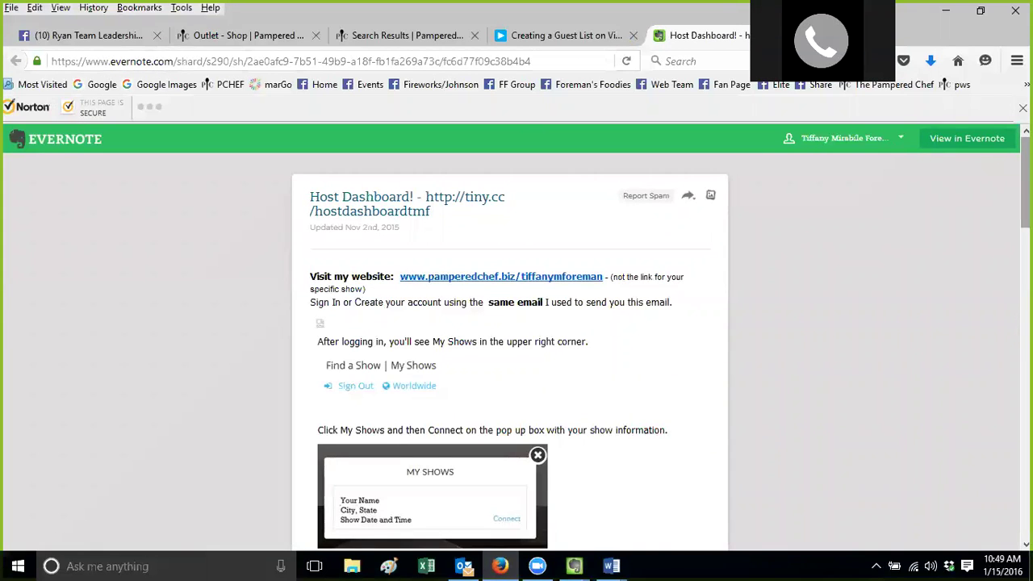
{"action": "scroll", "coordinate": [517, 334], "scroll_direction": "down", "scroll_amount": 3}
{"action": "scroll", "coordinate": [517, 335], "scroll_direction": "down", "scroll_amount": 6}
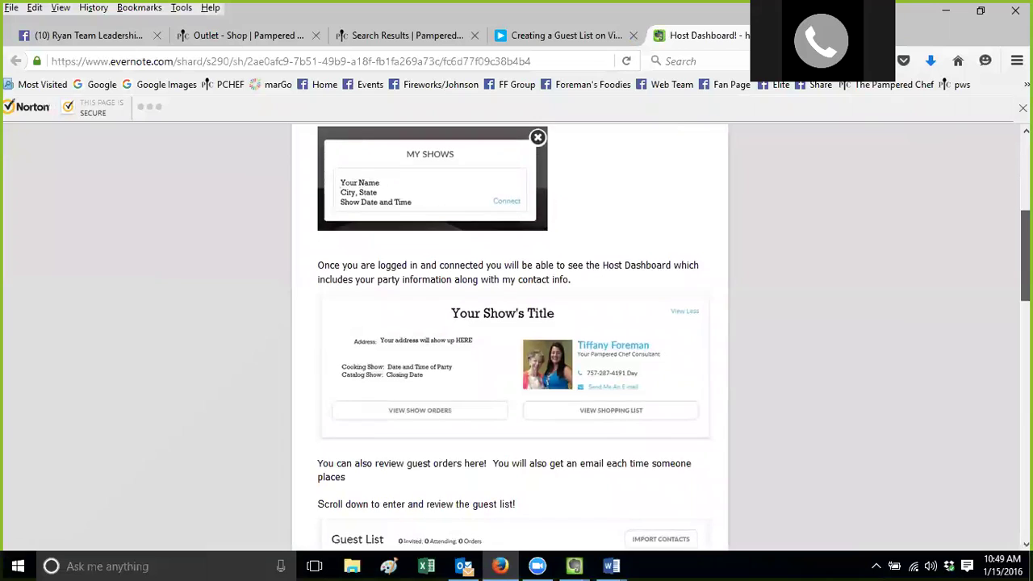
{"action": "scroll", "coordinate": [517, 334], "scroll_direction": "down", "scroll_amount": 8}
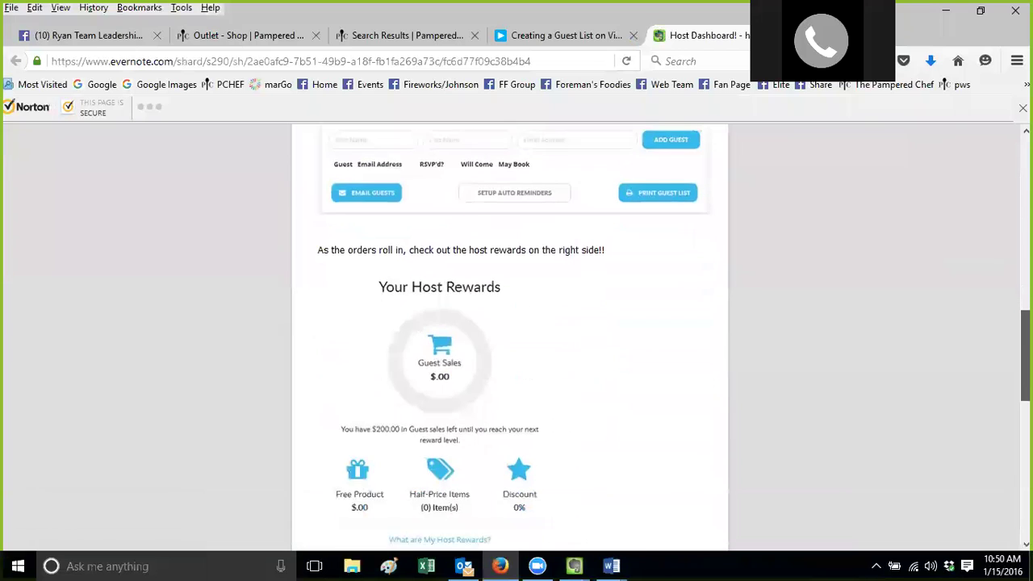
{"action": "scroll", "coordinate": [516, 335], "scroll_direction": "down", "scroll_amount": 5}
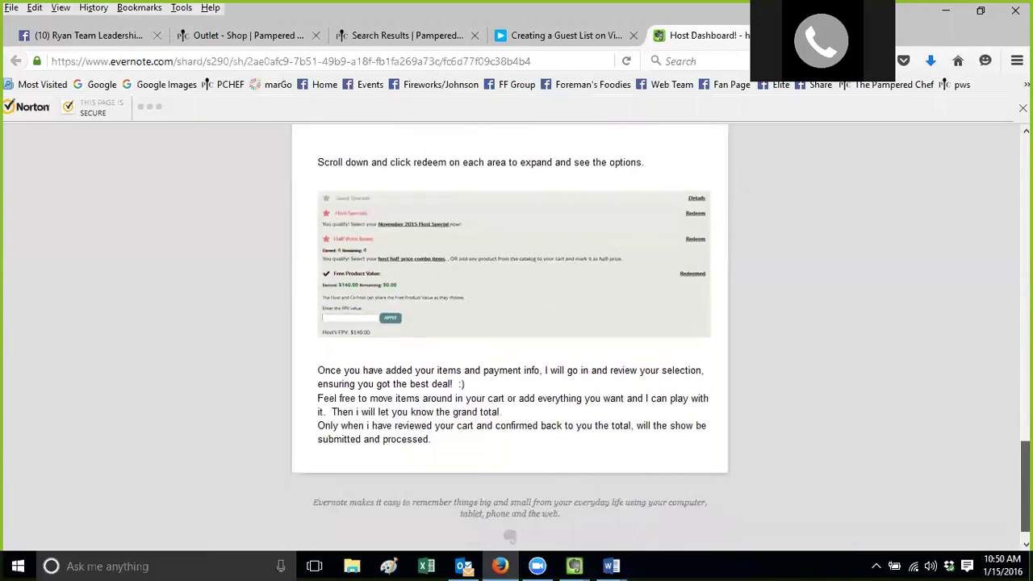
{"action": "key", "text": "Home"}
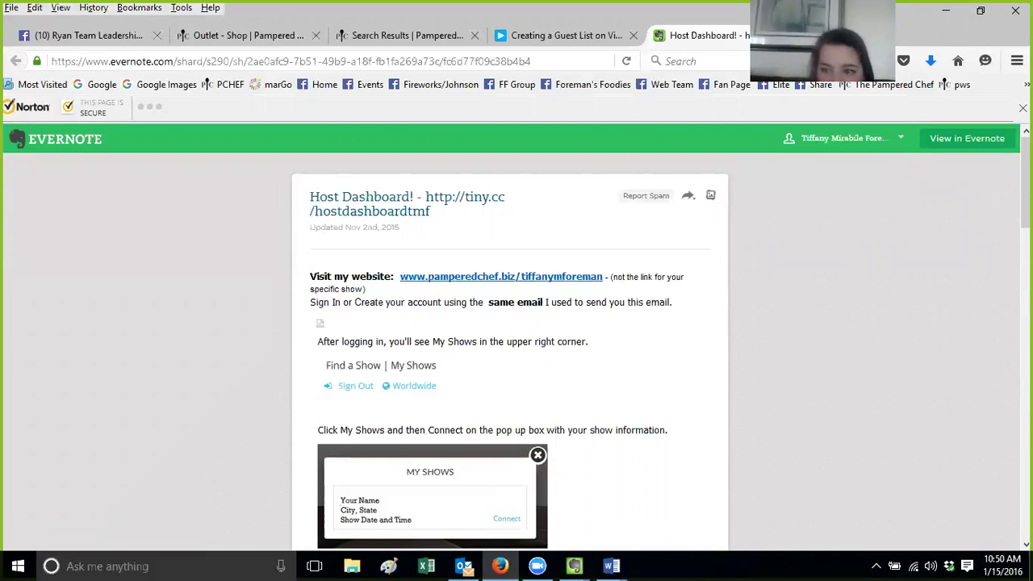
Scroll through the shared Host Dashboard! page again, then return to the main Evernote window
{"action": "scroll", "coordinate": [516, 339], "scroll_direction": "down", "scroll_amount": 5}
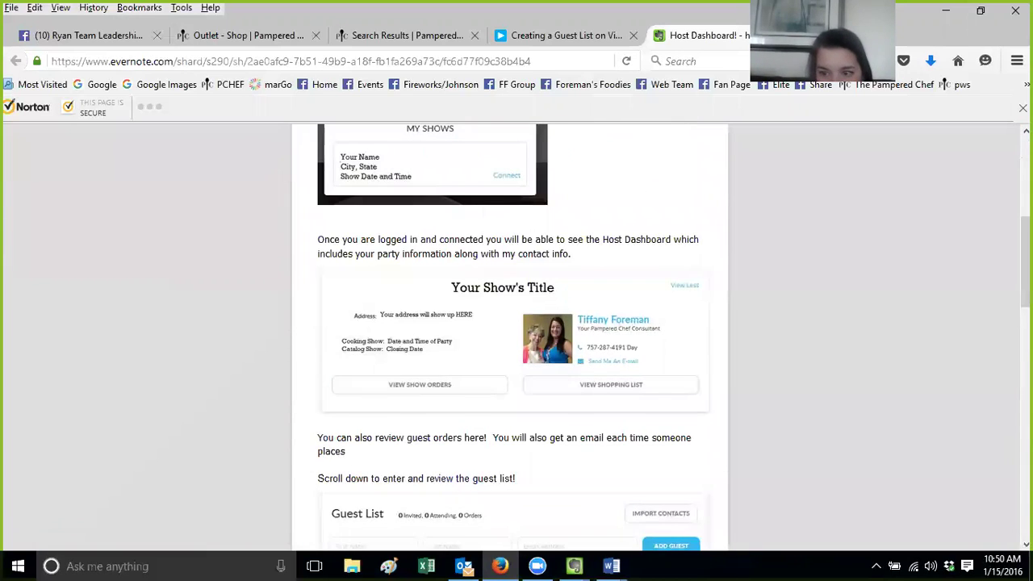
{"action": "scroll", "coordinate": [517, 339], "scroll_direction": "down", "scroll_amount": 3}
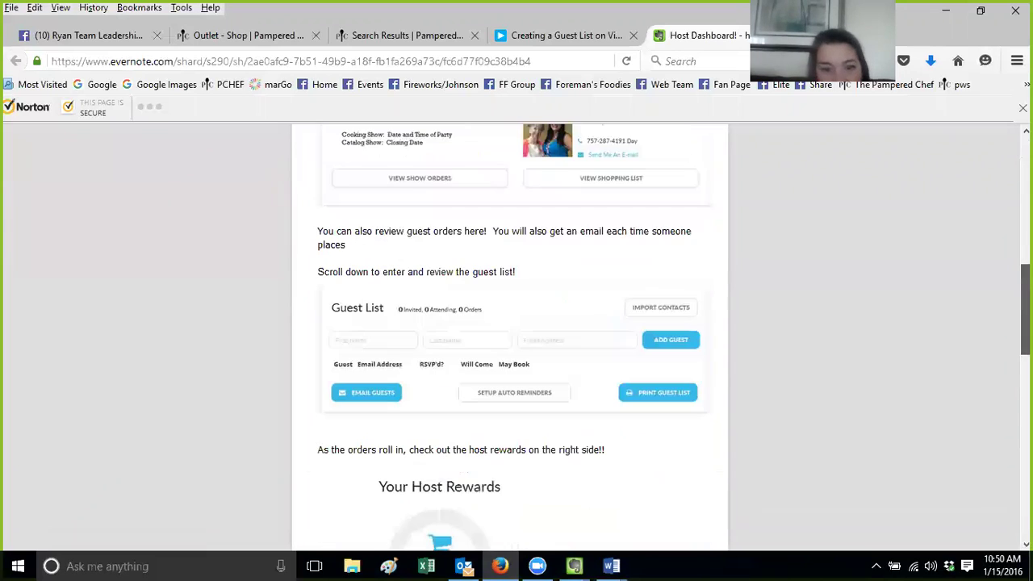
{"action": "scroll", "coordinate": [516, 338], "scroll_direction": "down", "scroll_amount": 5}
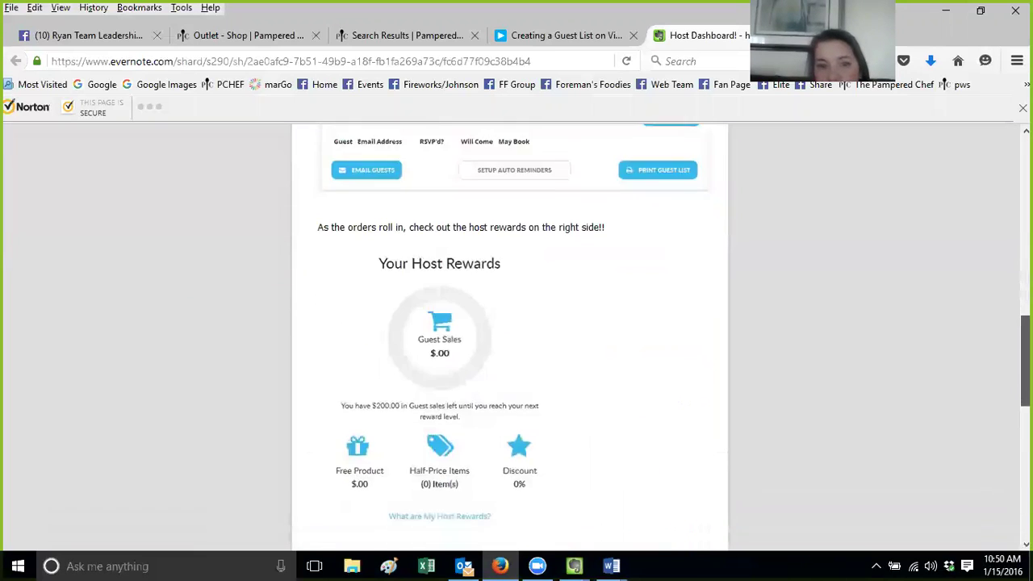
{"action": "scroll", "coordinate": [516, 338], "scroll_direction": "down", "scroll_amount": 5}
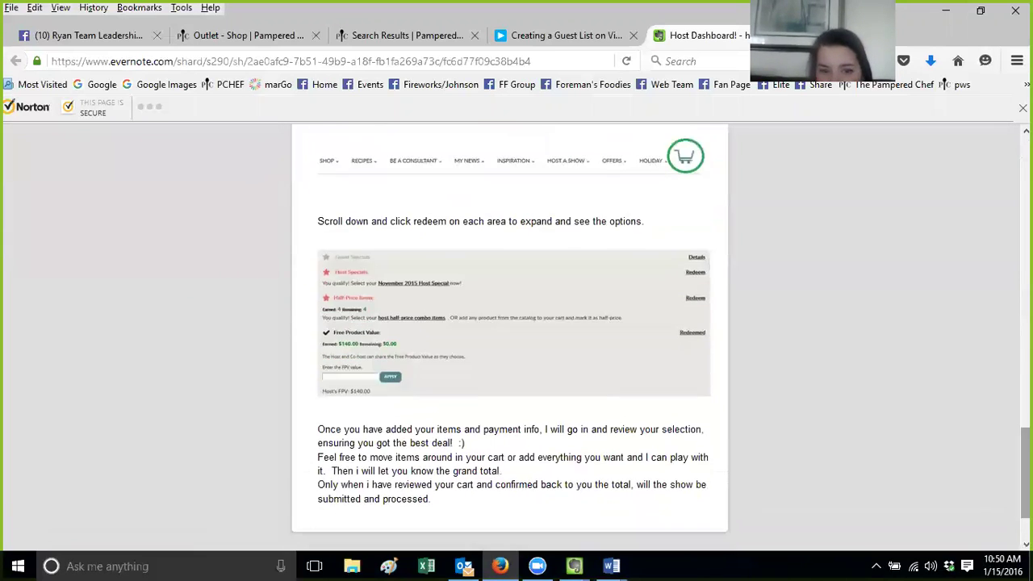
{"action": "scroll", "coordinate": [516, 339], "scroll_direction": "up", "scroll_amount": 15}
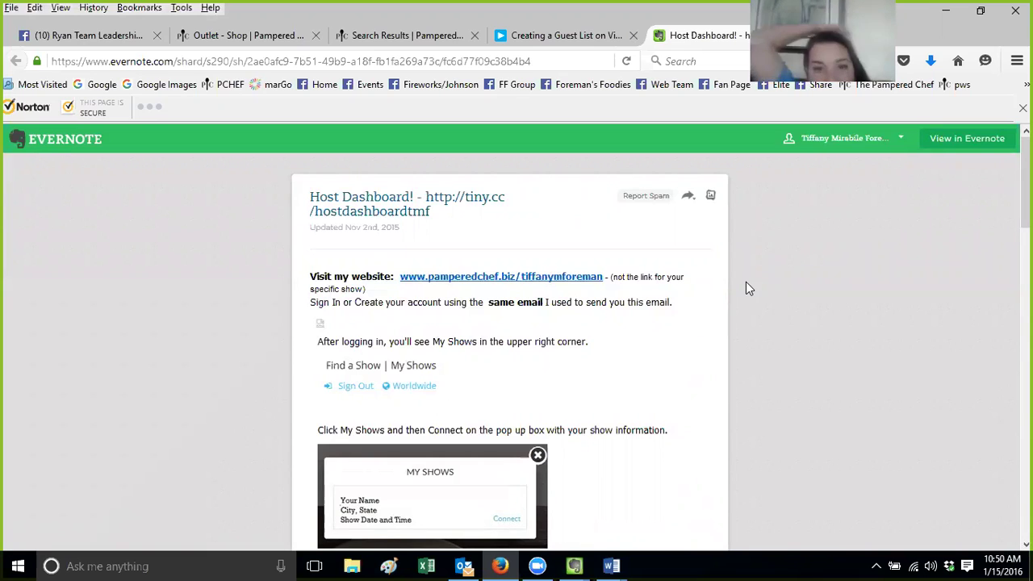
{"action": "left_click", "coordinate": [576, 565]}
Switch to the hyperlink notebook and search it for 'host'
{"action": "left_click", "coordinate": [436, 505]}
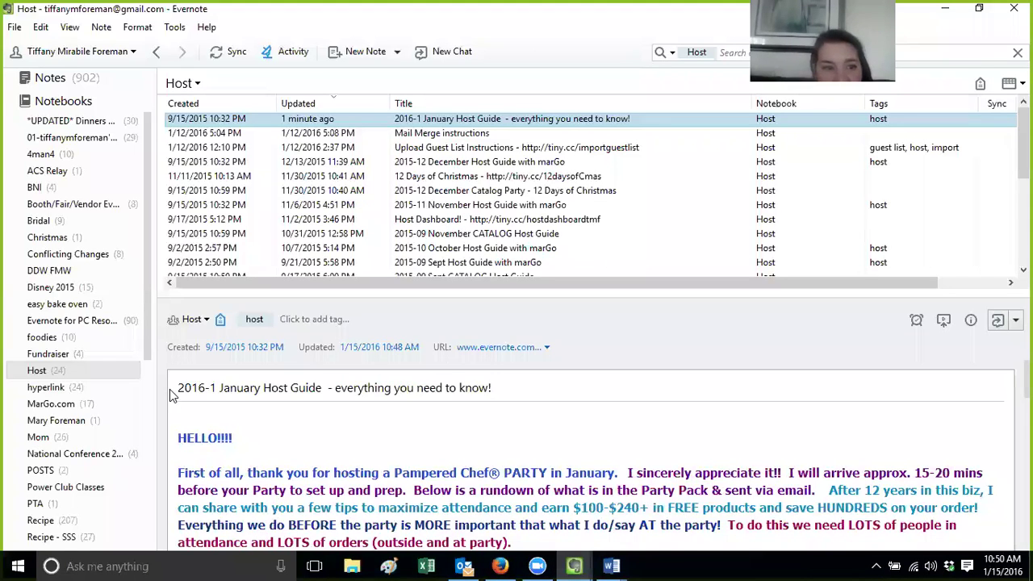
{"action": "left_click", "coordinate": [46, 388]}
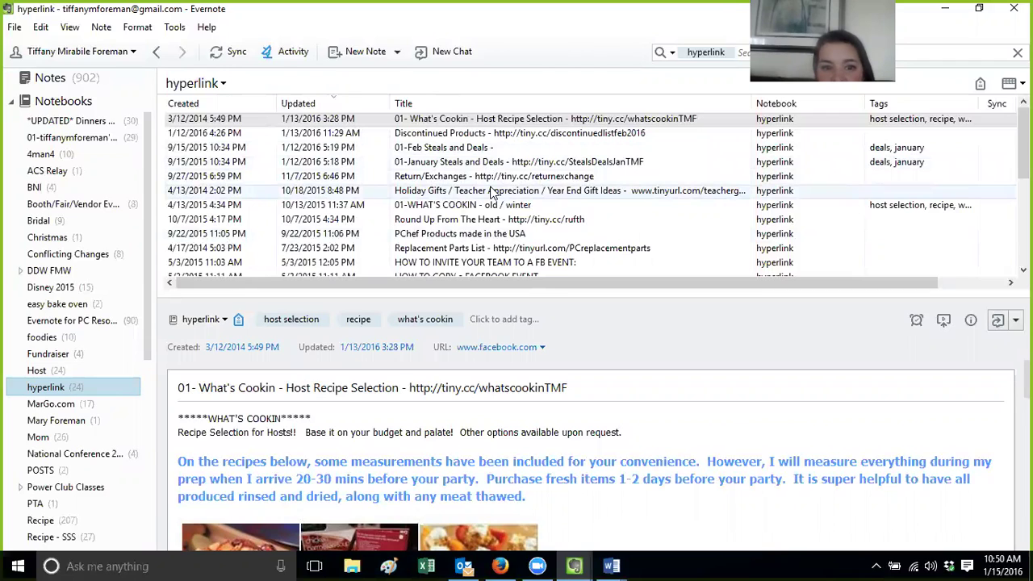
{"action": "left_click", "coordinate": [743, 50]}
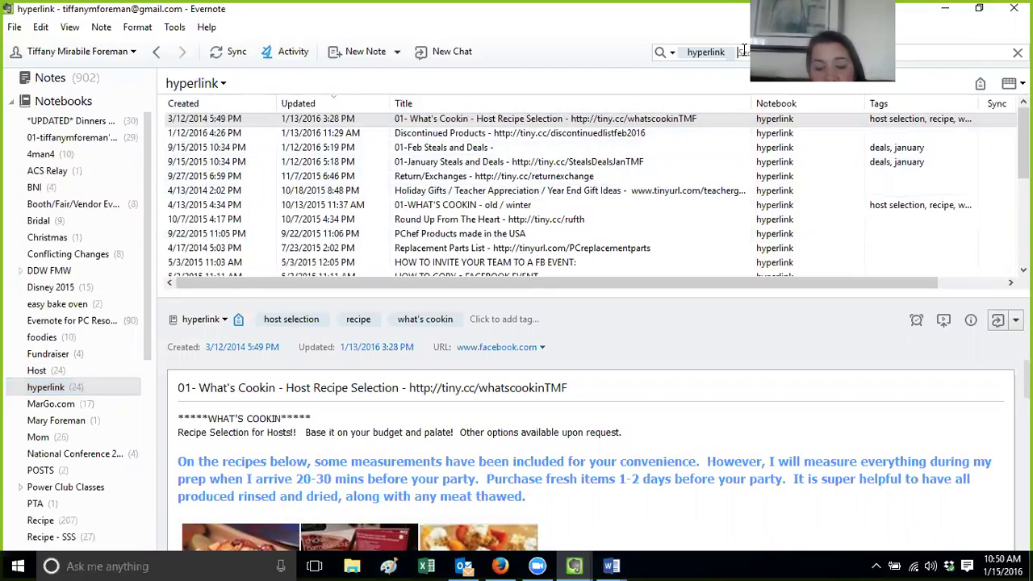
{"action": "type", "text": "hos"}
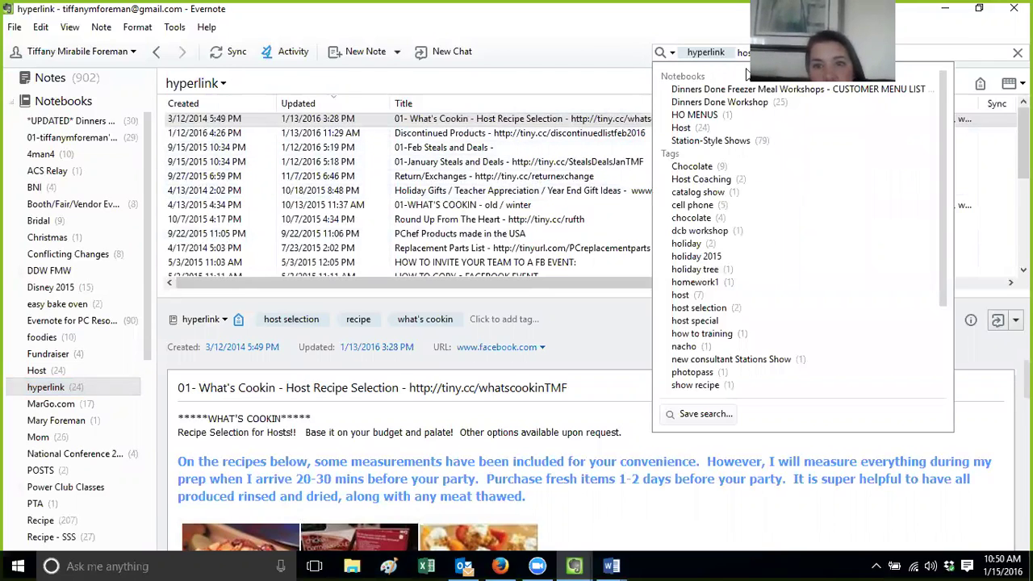
{"action": "type", "text": "at"}
{"action": "key", "text": "BackSpace"}
{"action": "key", "text": "BackSpace"}
{"action": "type", "text": "t"}
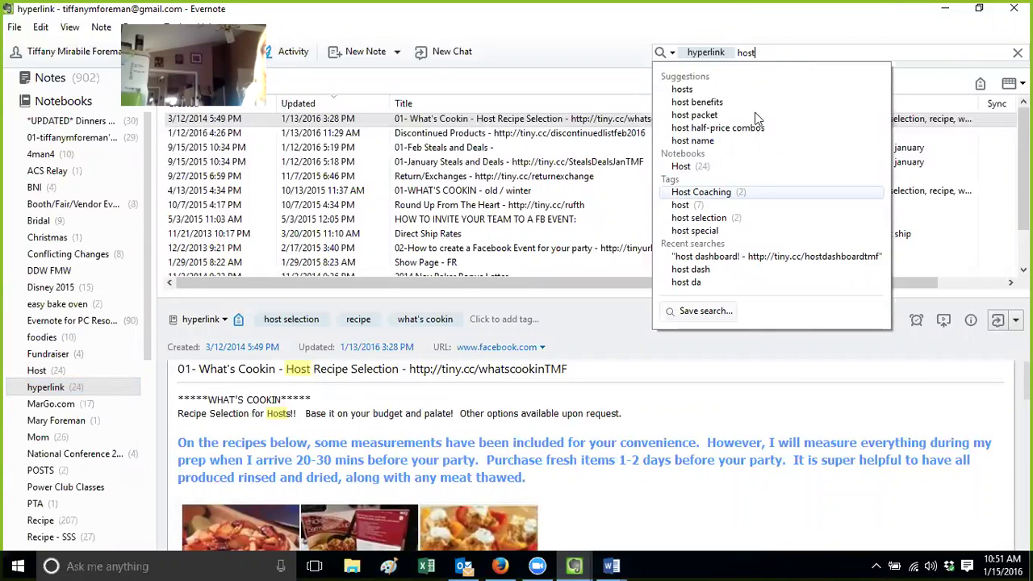
Search for 'host dash', then clear the search to list all 24 notes
{"action": "left_click", "coordinate": [729, 256]}
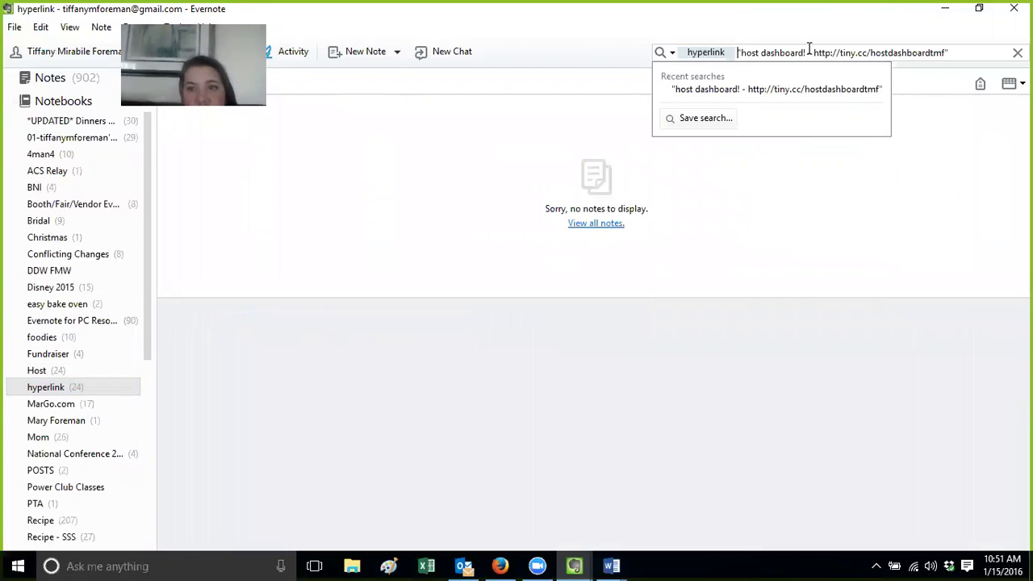
{"action": "left_click_drag", "start_coordinate": [982, 52], "coordinate": [660, 48]}
{"action": "type", "text": "h"}
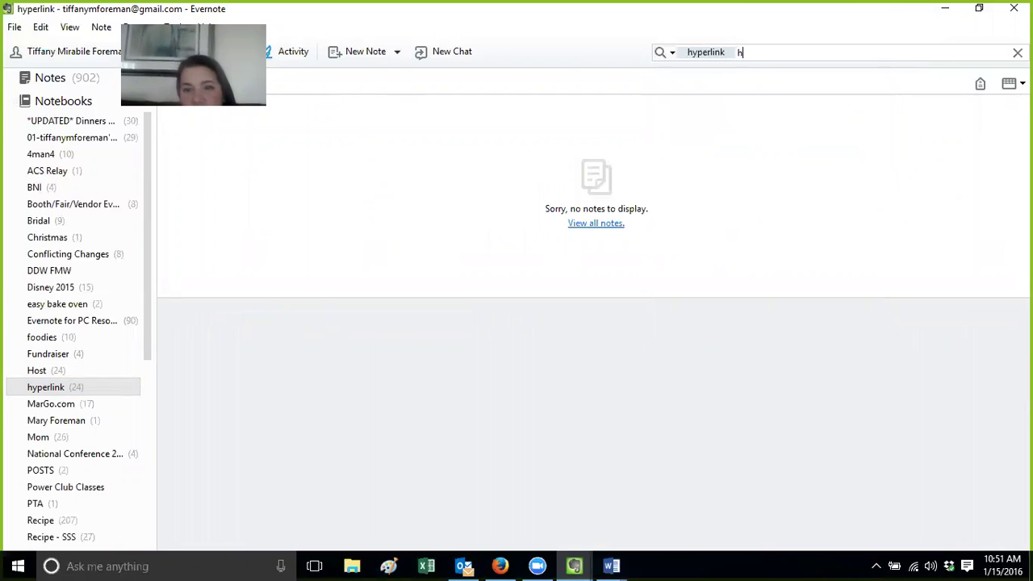
{"action": "type", "text": "ost dash"}
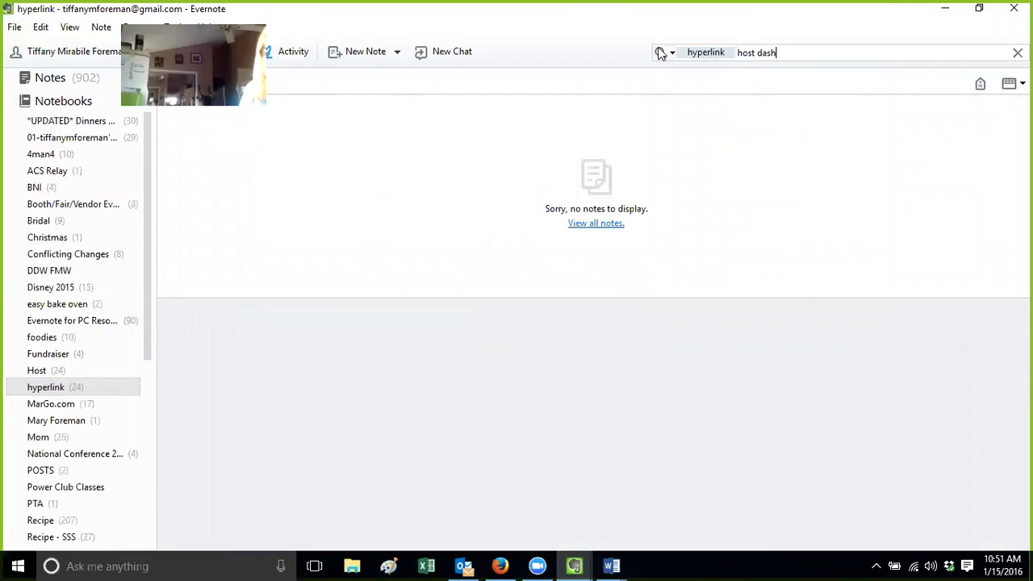
{"action": "left_click", "coordinate": [55, 390]}
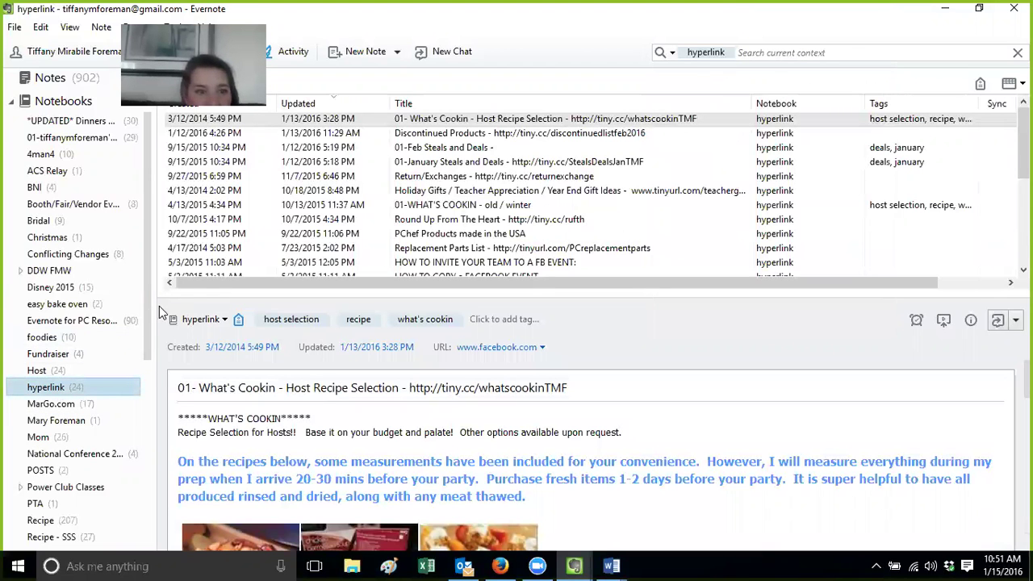
Open the Host Dashboard! note, then the 01-Links note, then return to the hyperlink notebook
{"action": "left_click", "coordinate": [73, 370]}
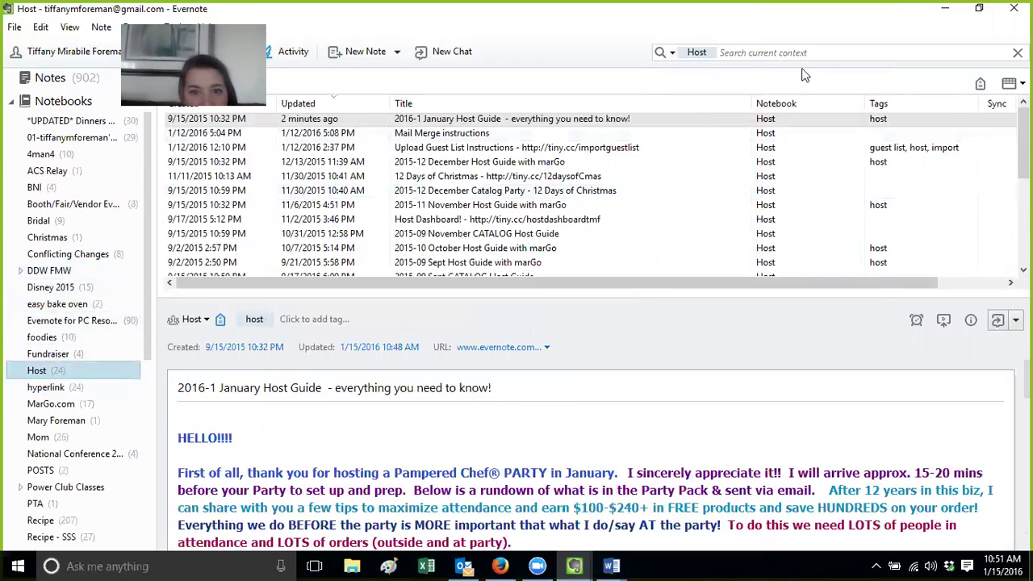
{"action": "left_click", "coordinate": [531, 222]}
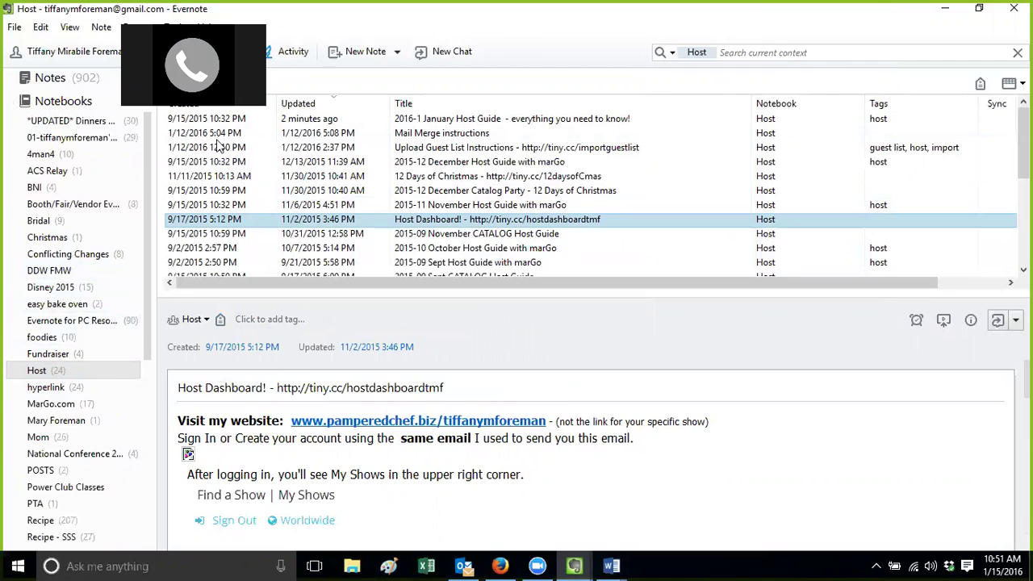
{"action": "left_click", "coordinate": [85, 141]}
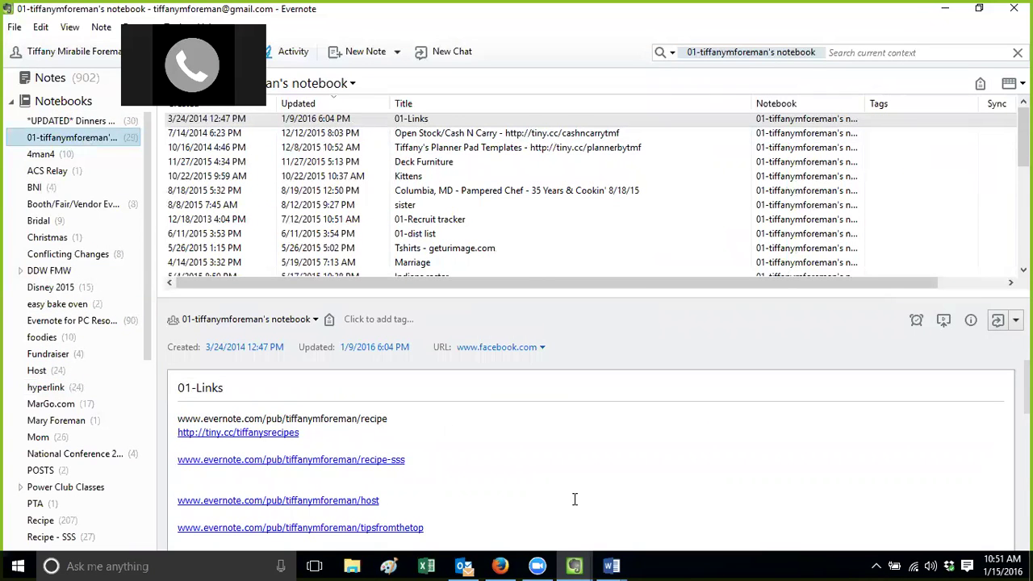
{"action": "left_click", "coordinate": [178, 419]}
{"action": "scroll", "coordinate": [589, 460], "scroll_direction": "down", "scroll_amount": 4}
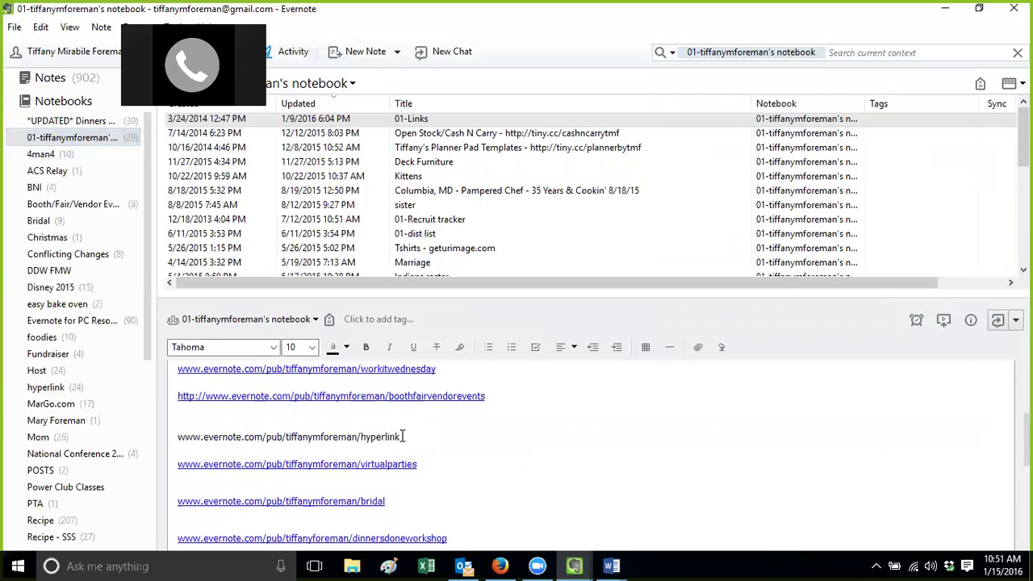
{"action": "left_click", "coordinate": [69, 395]}
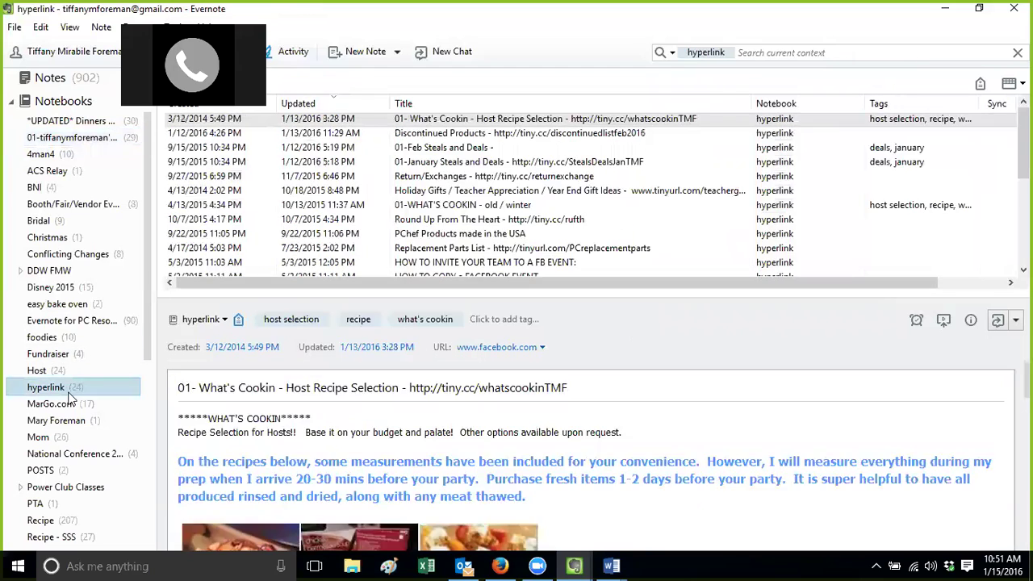
Publish the hyperlink notebook with a public link through Modify Sharing, then click Done
{"action": "right_click", "coordinate": [70, 395]}
{"action": "left_click", "coordinate": [110, 389]}
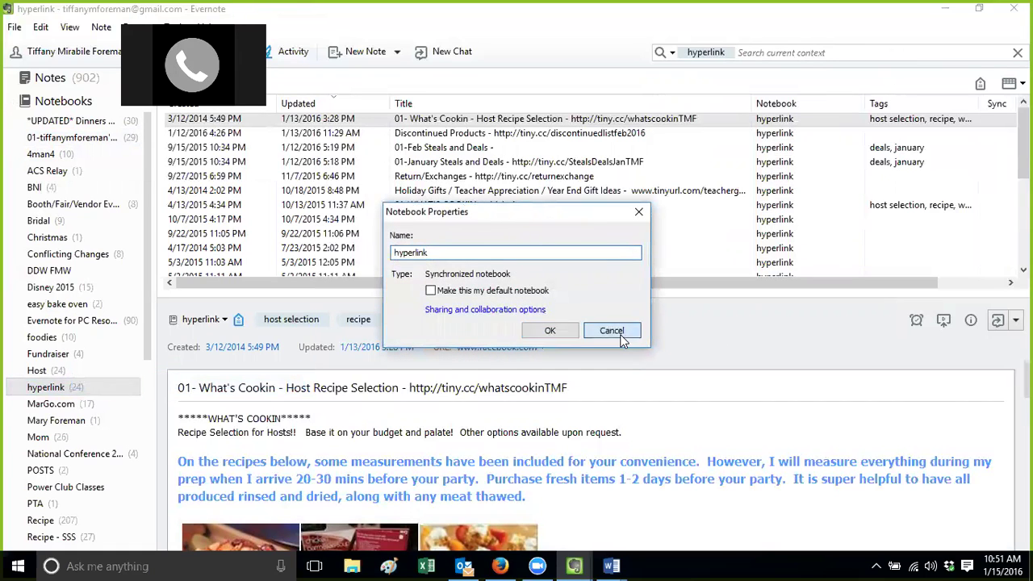
{"action": "left_click", "coordinate": [611, 330]}
{"action": "right_click", "coordinate": [74, 386]}
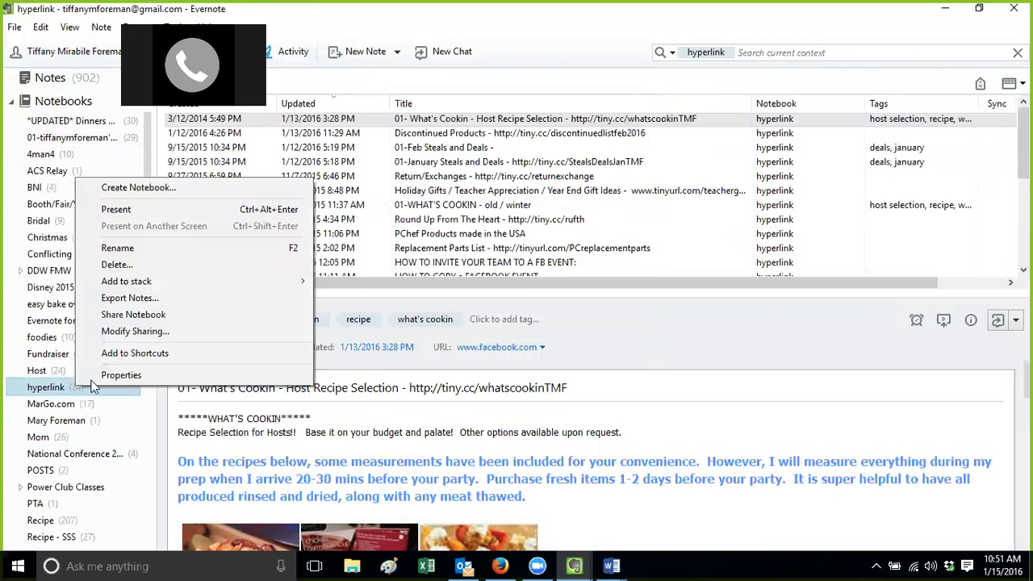
{"action": "left_click", "coordinate": [136, 332]}
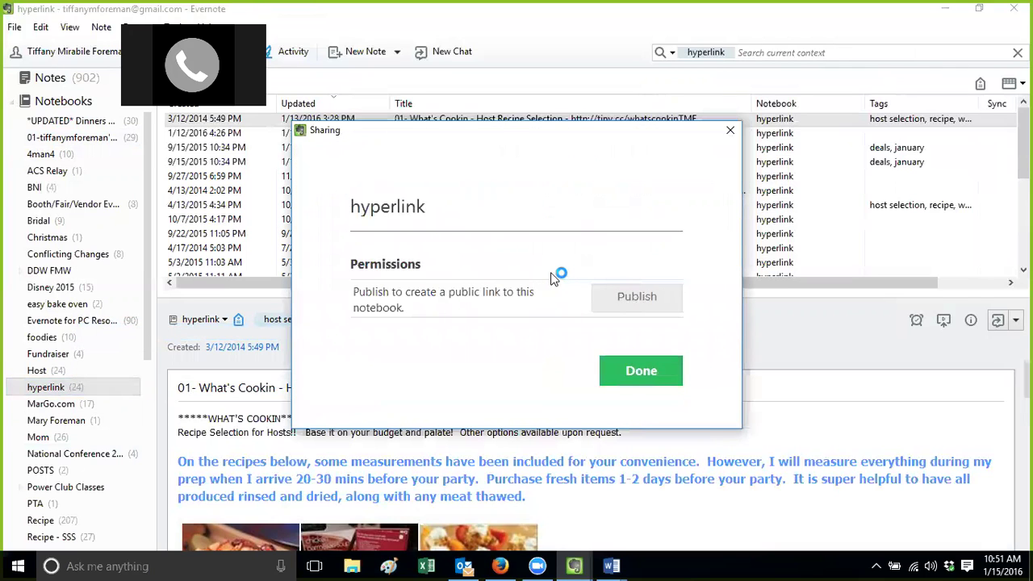
{"action": "left_click", "coordinate": [634, 312]}
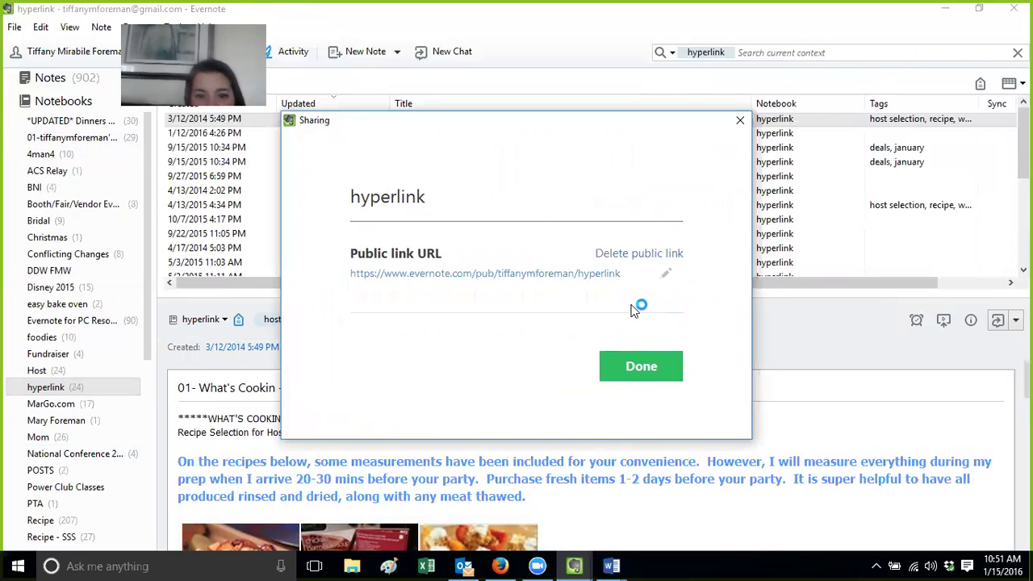
{"action": "left_click", "coordinate": [635, 375]}
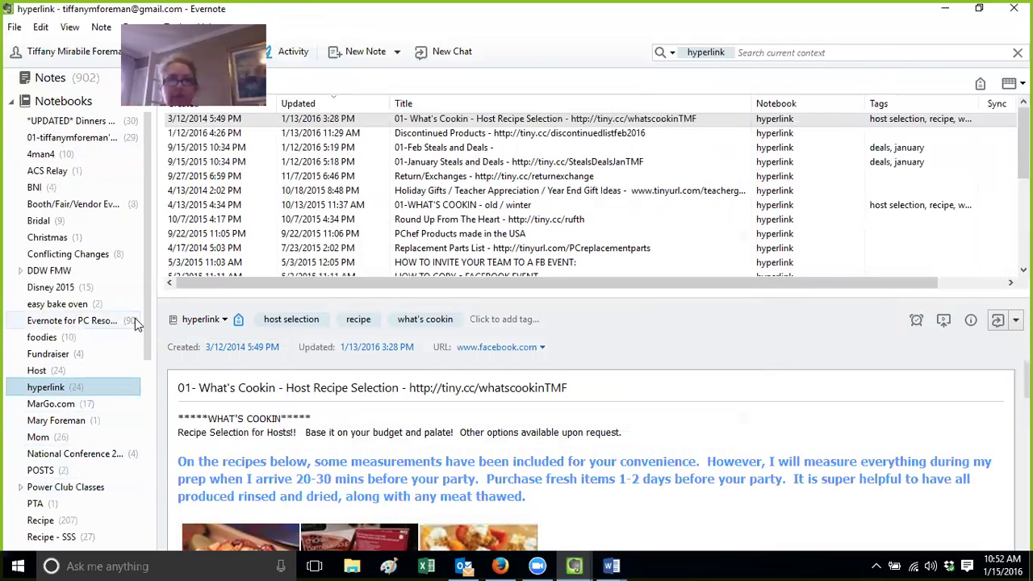
{"action": "left_click_drag", "start_coordinate": [149, 313], "coordinate": [149, 358]}
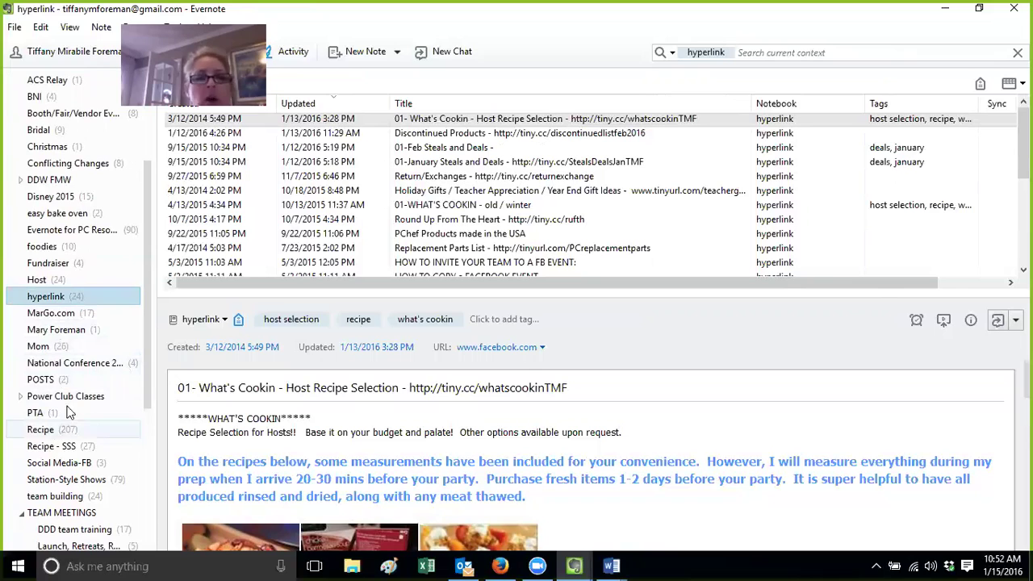
Show the Recipe notebook and check its existing public sharing link
{"action": "left_click_drag", "start_coordinate": [147, 274], "coordinate": [152, 318]}
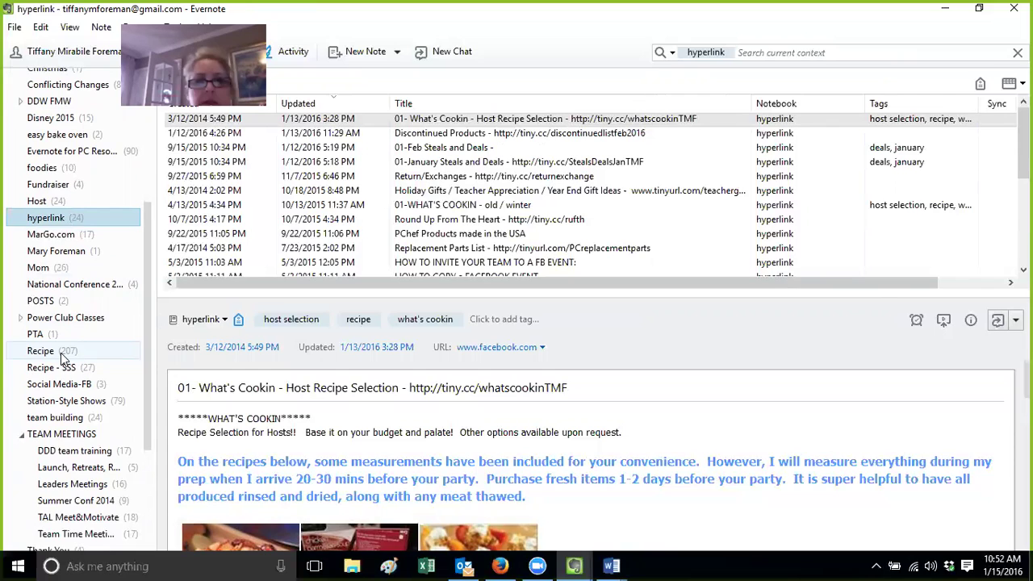
{"action": "left_click", "coordinate": [42, 351]}
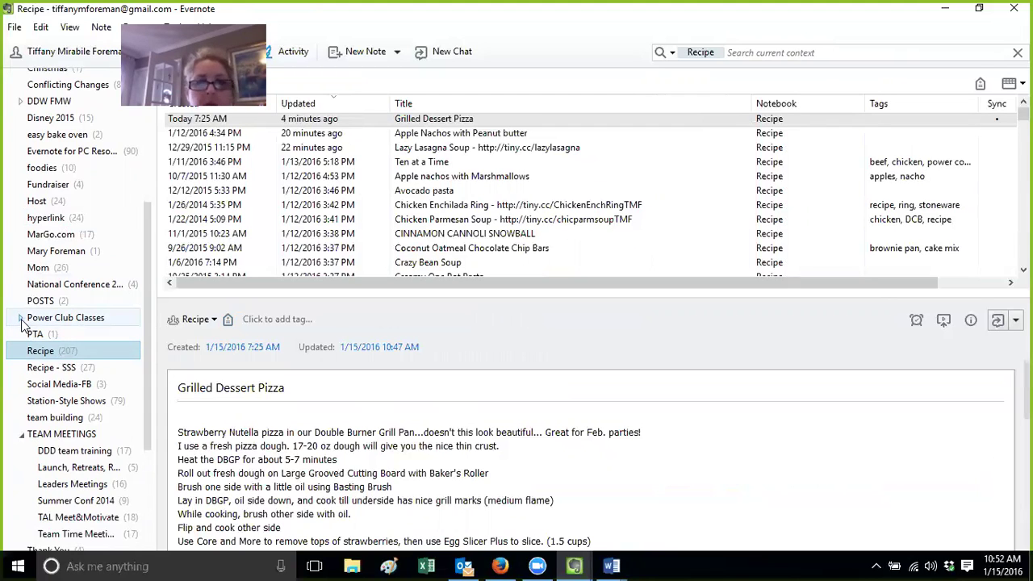
{"action": "right_click", "coordinate": [39, 355]}
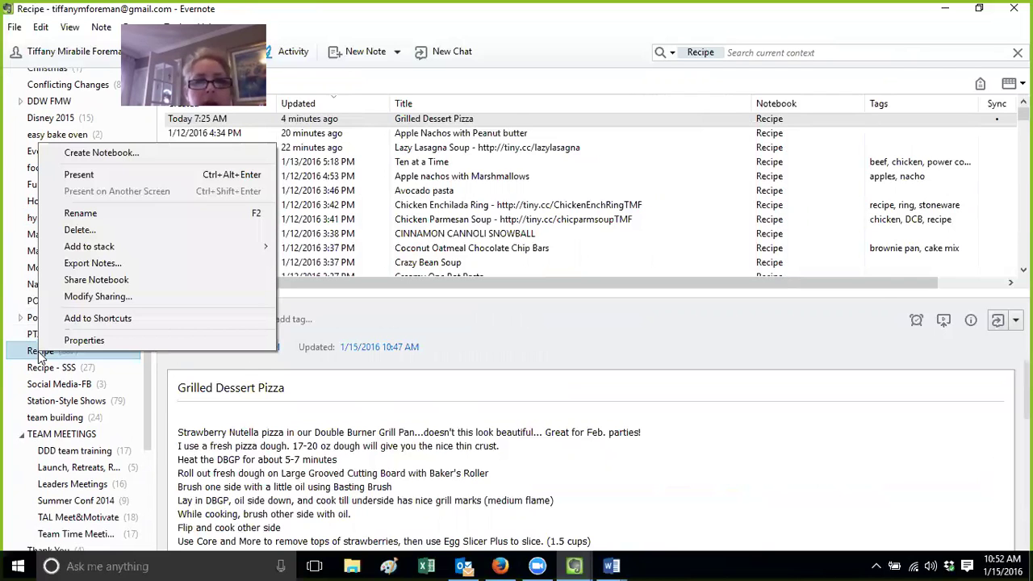
{"action": "left_click", "coordinate": [84, 300]}
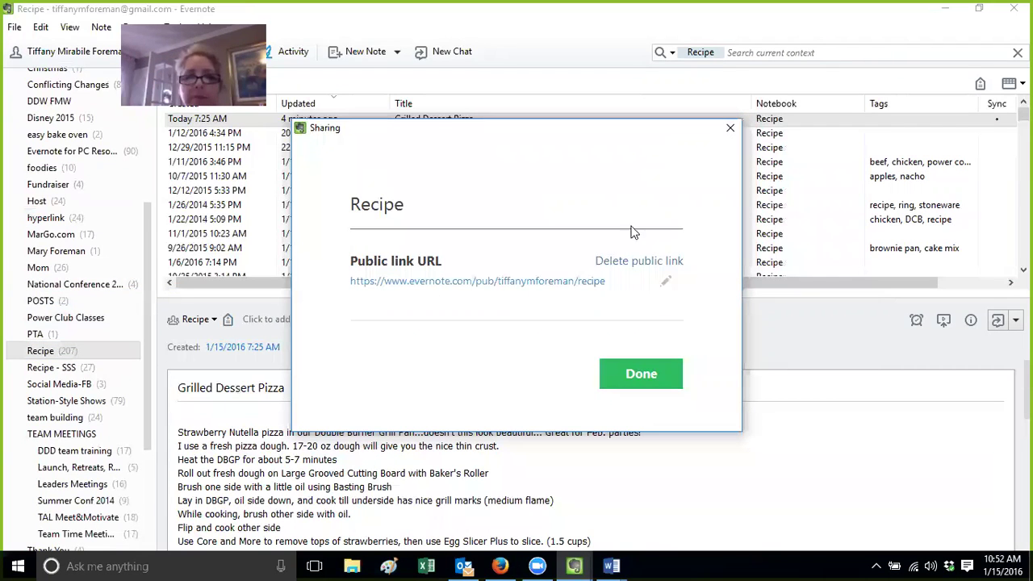
{"action": "left_click", "coordinate": [731, 129]}
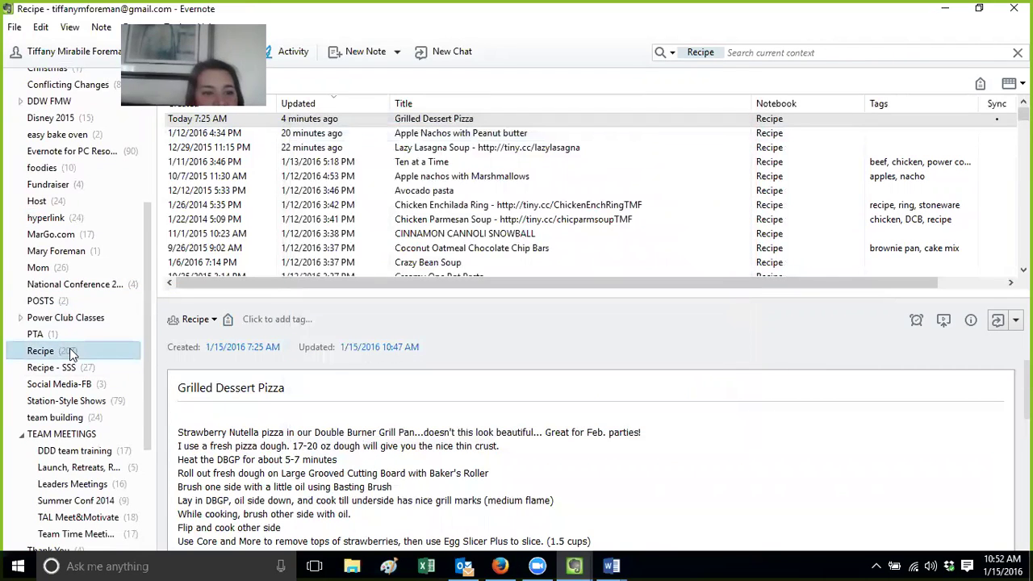
Open the Share Notebook window for Recipe and close it without sending
{"action": "right_click", "coordinate": [71, 353]}
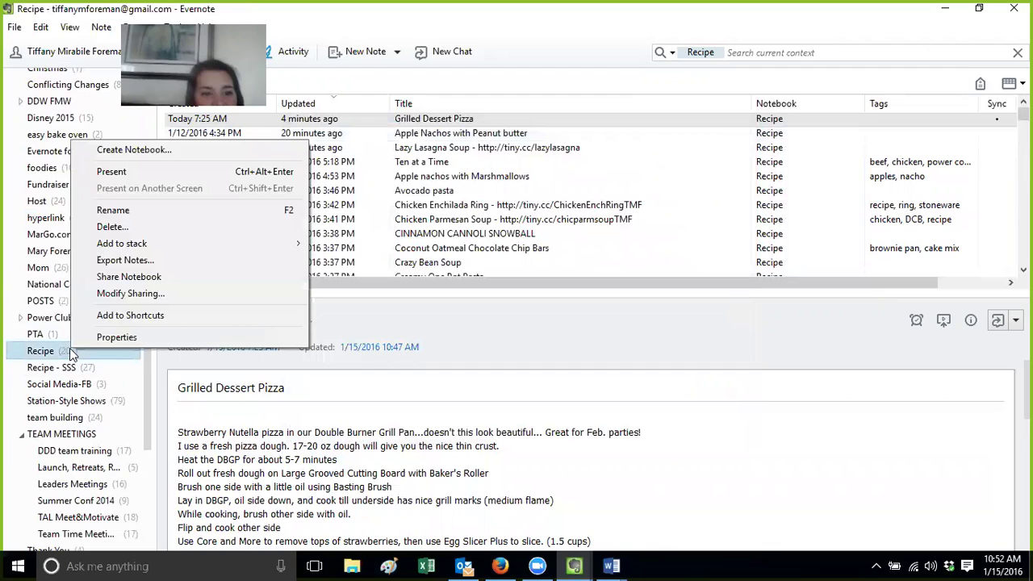
{"action": "left_click", "coordinate": [129, 277]}
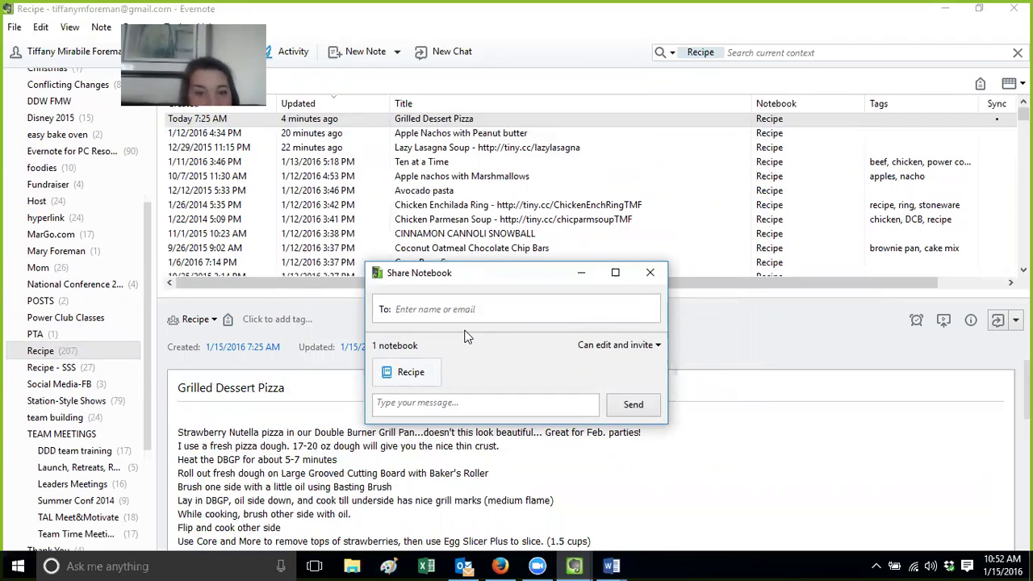
{"action": "left_click", "coordinate": [651, 273]}
{"action": "left_click_drag", "start_coordinate": [148, 318], "coordinate": [145, 128]}
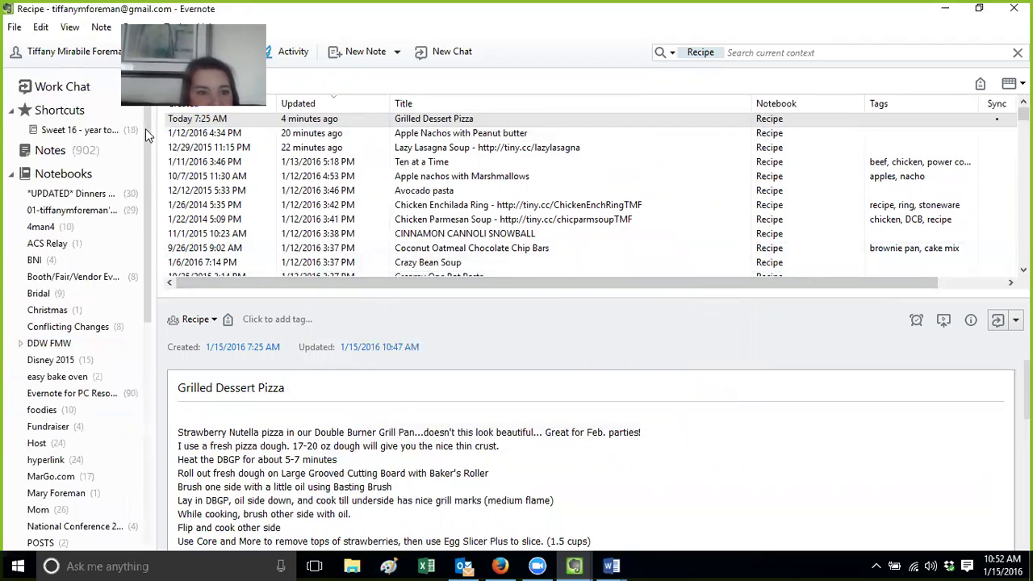
Collapse Notebooks, open Work Chat, and pop out then close the Oct 06 group conversation
{"action": "left_click", "coordinate": [10, 175]}
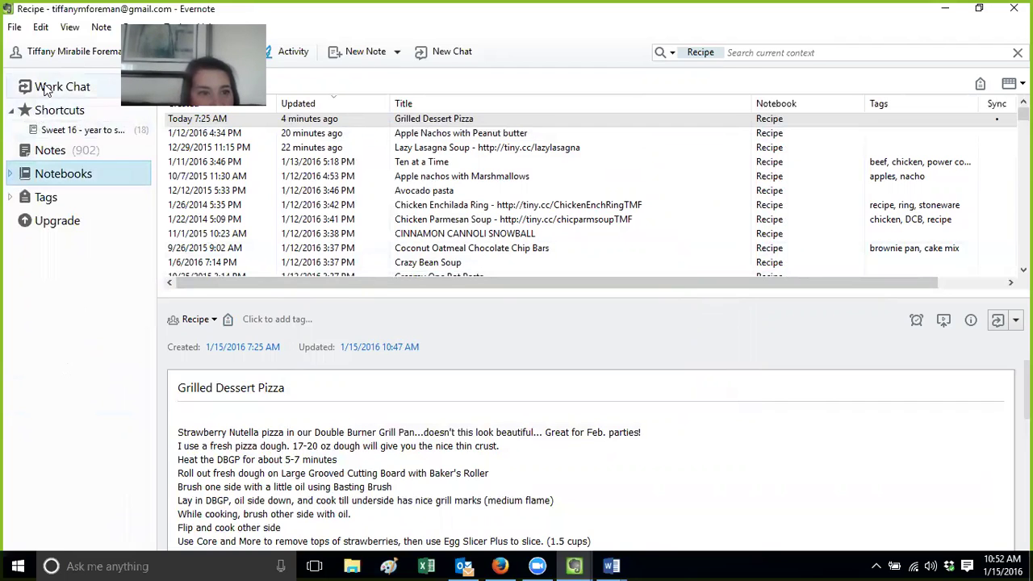
{"action": "left_click", "coordinate": [46, 89]}
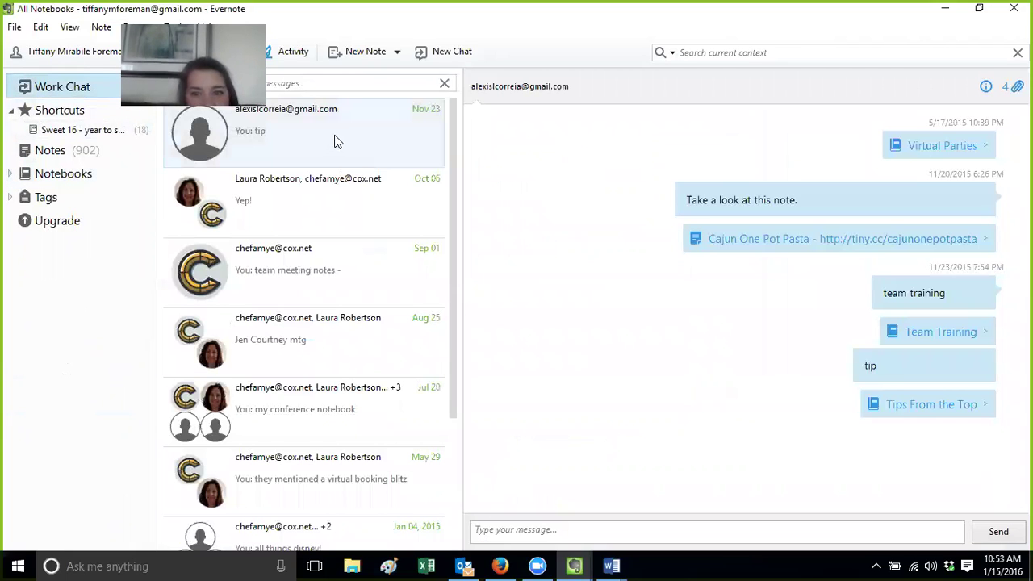
{"action": "double_click", "coordinate": [330, 197]}
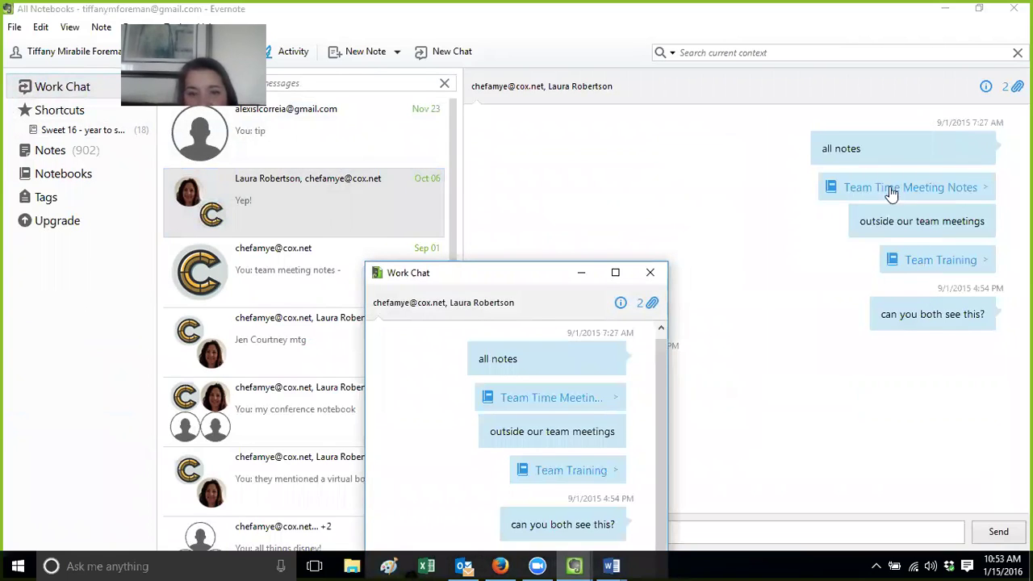
{"action": "left_click", "coordinate": [649, 273]}
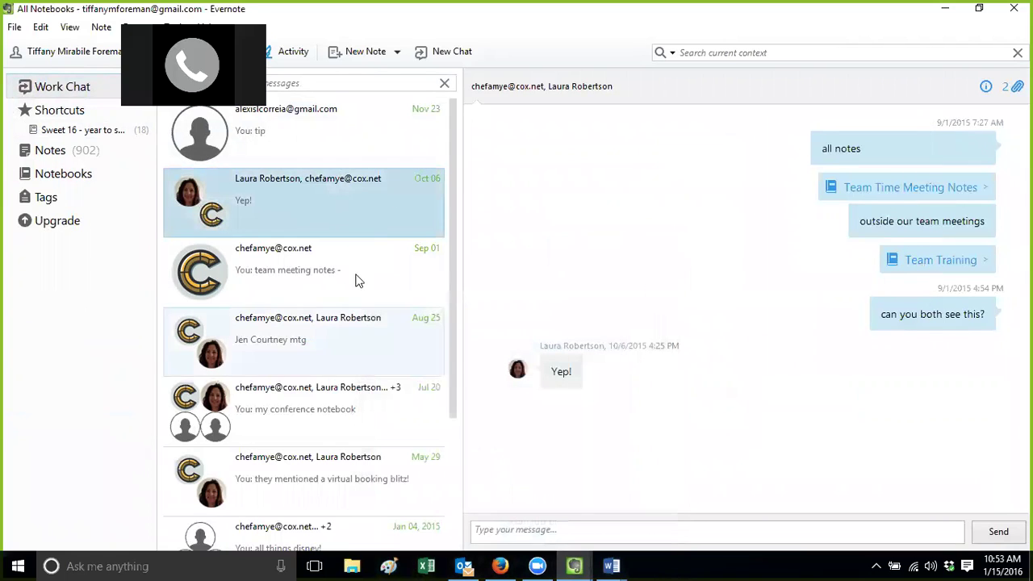
{"action": "left_click", "coordinate": [56, 88]}
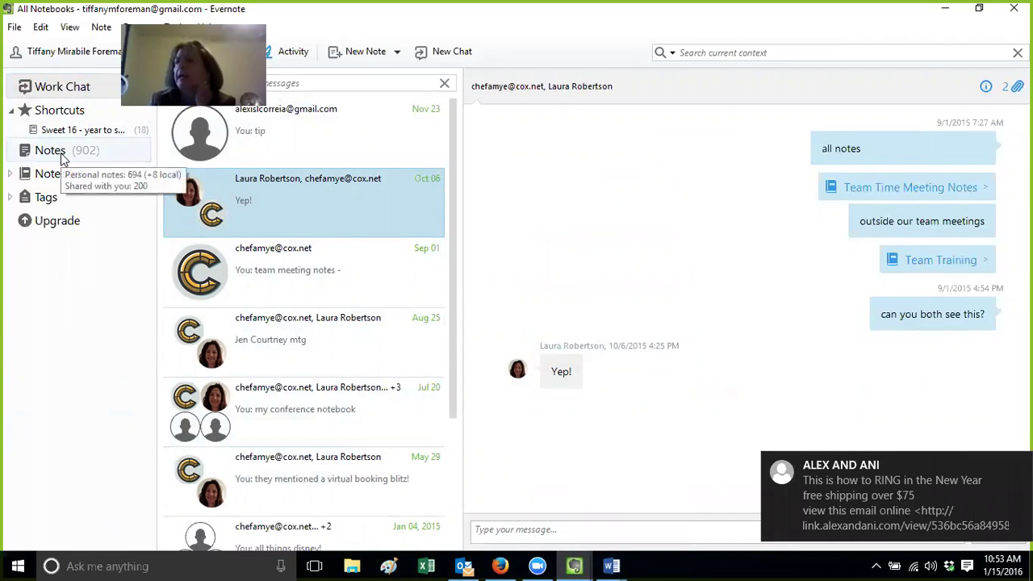
Return to Work Chat and open the shared Team Time Meeting Notes notebook
{"action": "left_click", "coordinate": [64, 159]}
{"action": "left_click", "coordinate": [61, 88]}
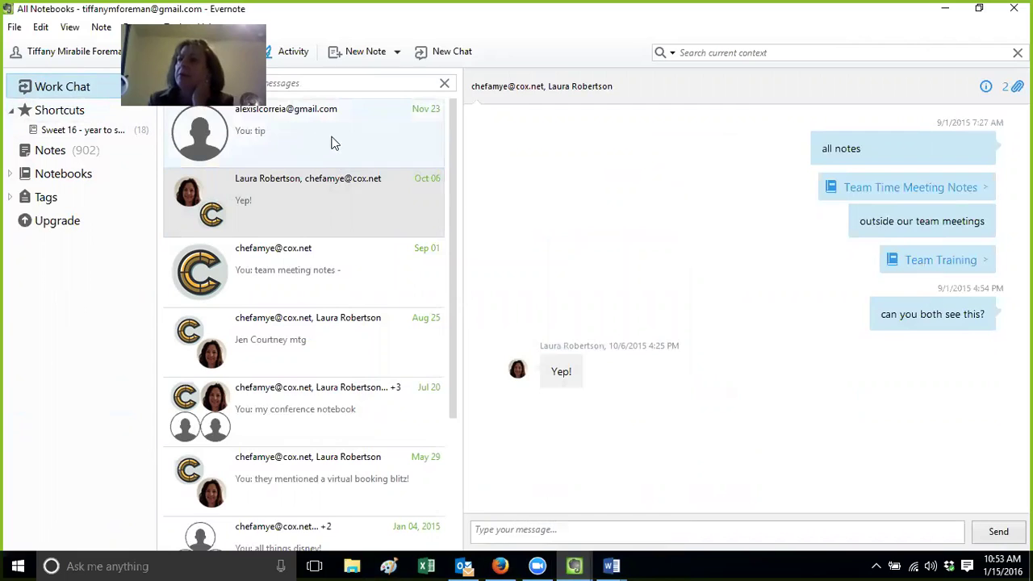
{"action": "left_click", "coordinate": [889, 191]}
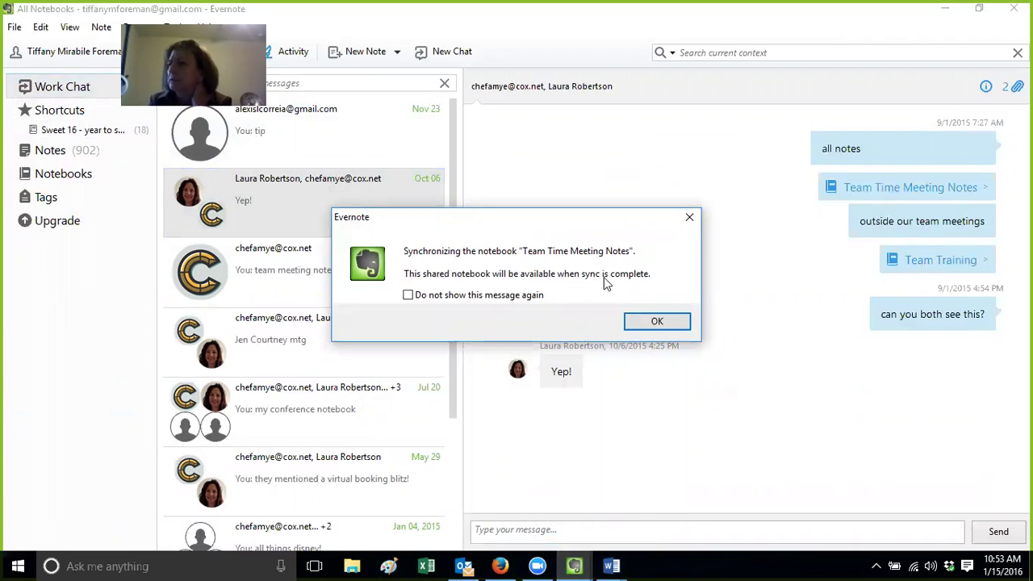
Copy the Team Time Meeting Notes link from Work Chat and view the notebooks overview
{"action": "left_click", "coordinate": [641, 320]}
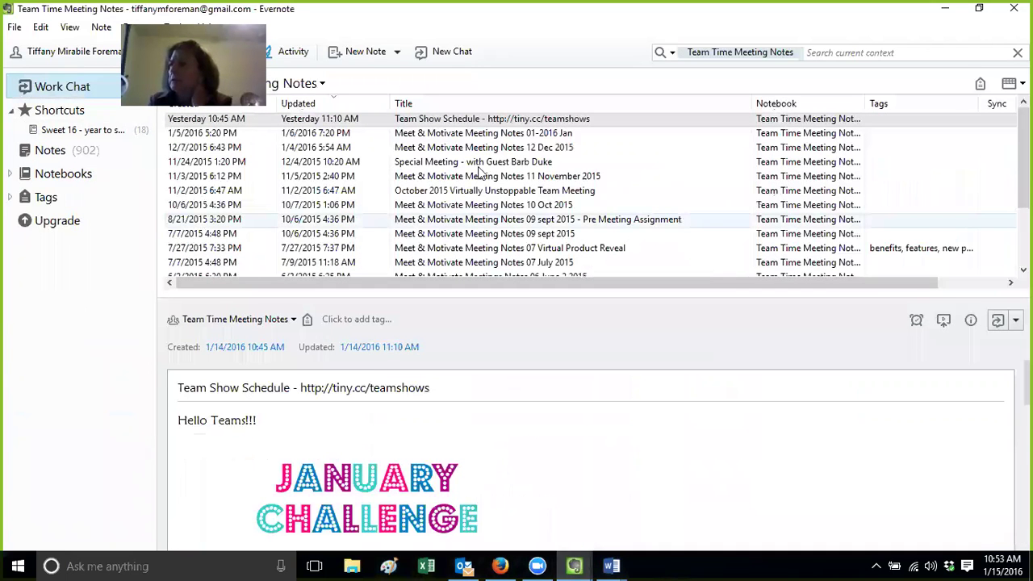
{"action": "left_click", "coordinate": [39, 85]}
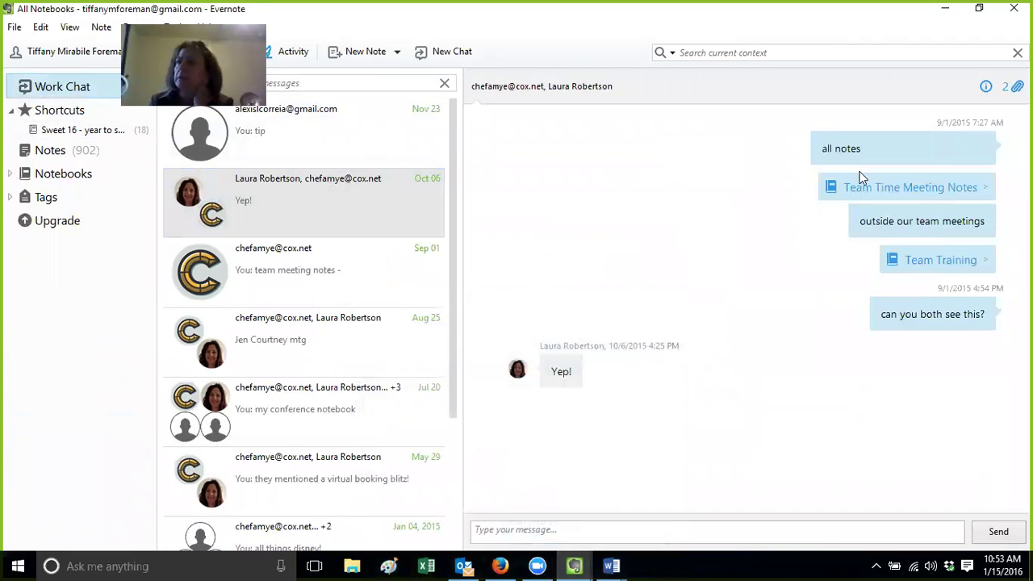
{"action": "right_click", "coordinate": [864, 195]}
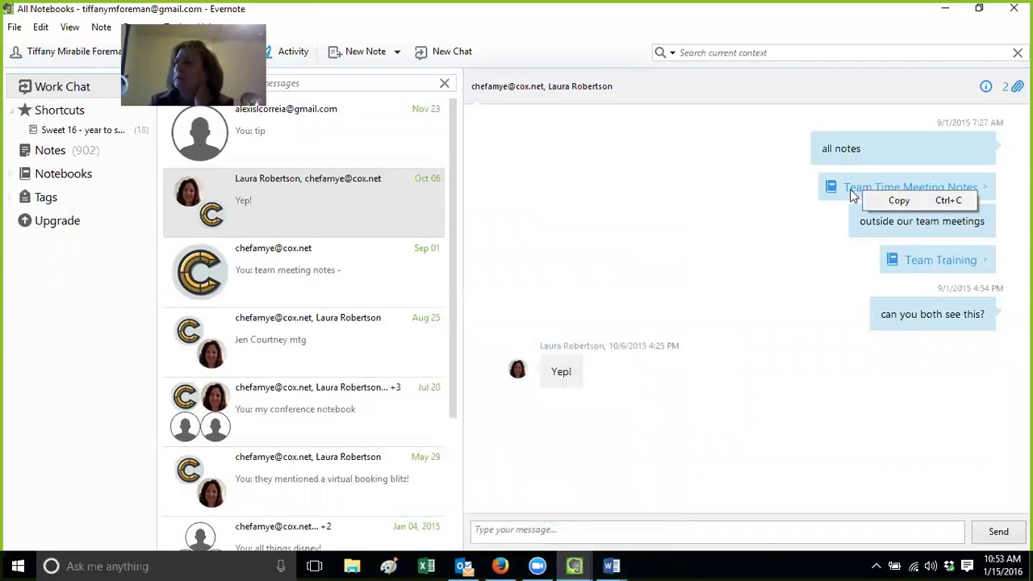
{"action": "left_click", "coordinate": [888, 207]}
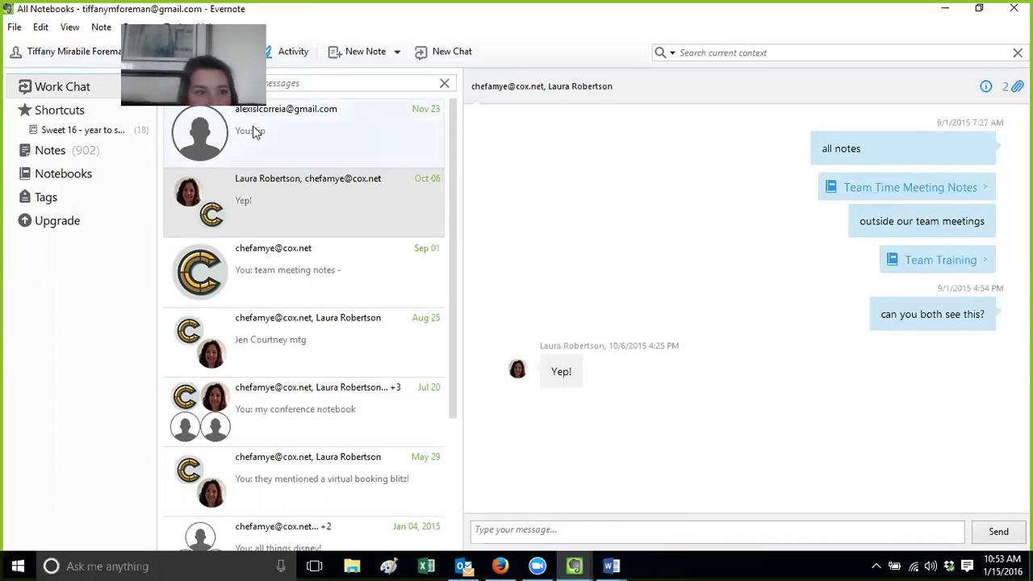
{"action": "left_click", "coordinate": [41, 150]}
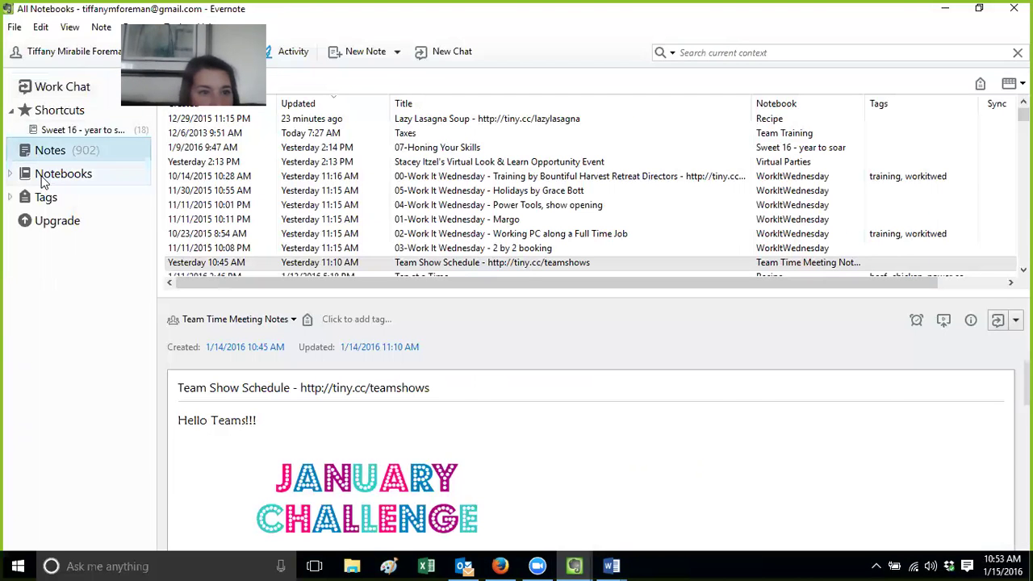
{"action": "left_click", "coordinate": [42, 175]}
{"action": "right_click", "coordinate": [44, 182]}
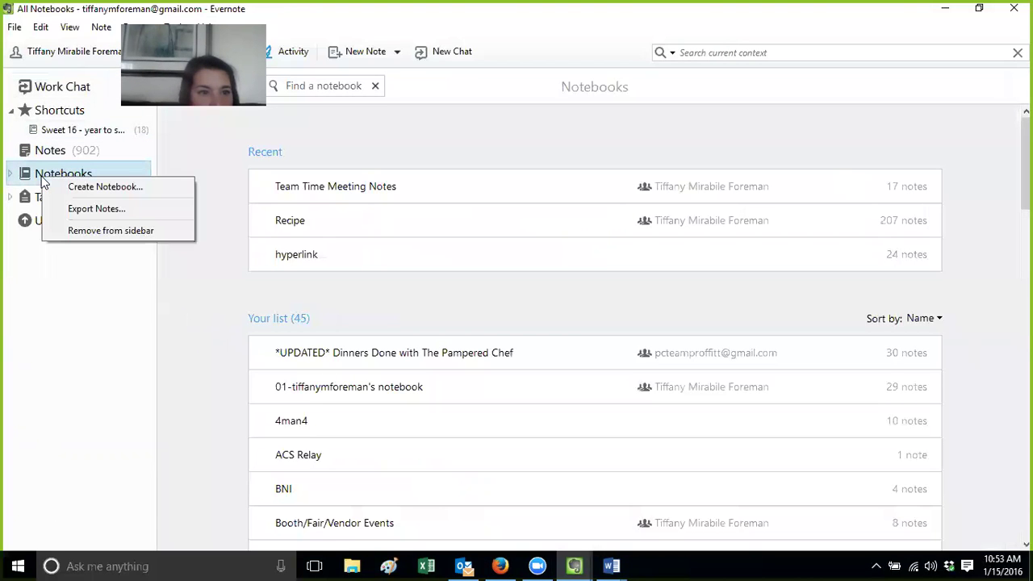
Open the shared Team Training notebook, then the Aug 25 group conversation in Work Chat
{"action": "left_click", "coordinate": [49, 89]}
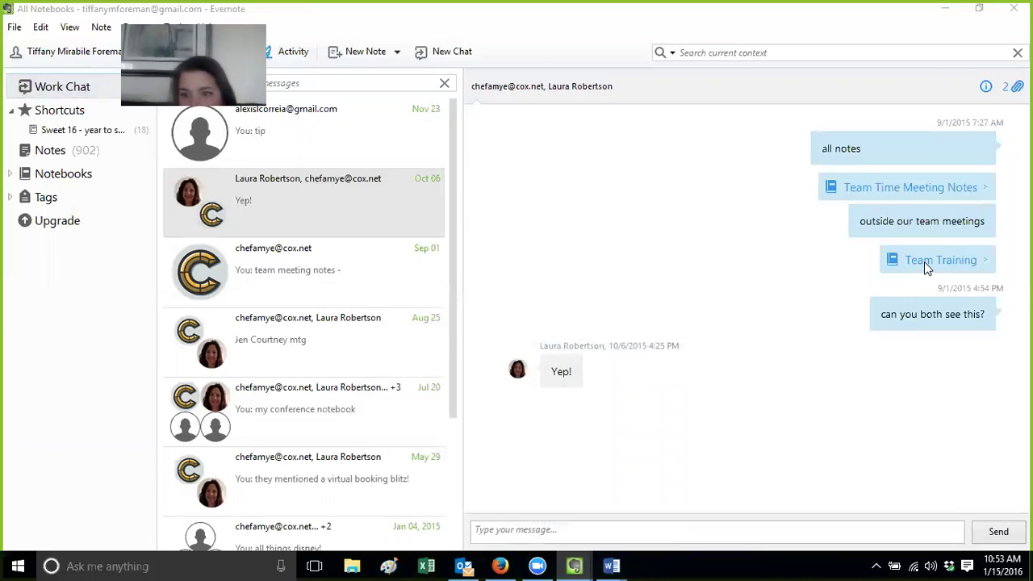
{"action": "left_click", "coordinate": [927, 266]}
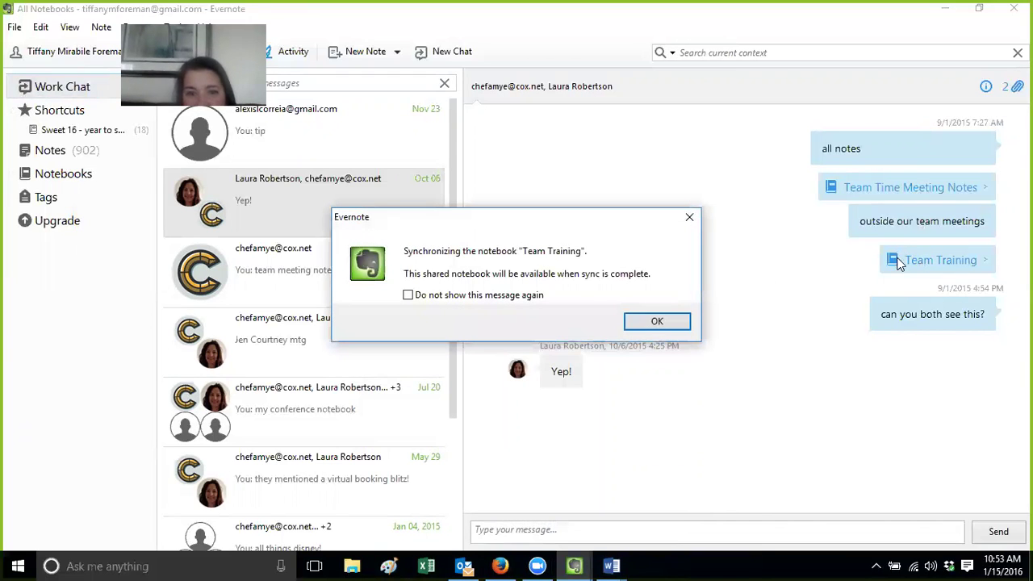
{"action": "left_click", "coordinate": [689, 217]}
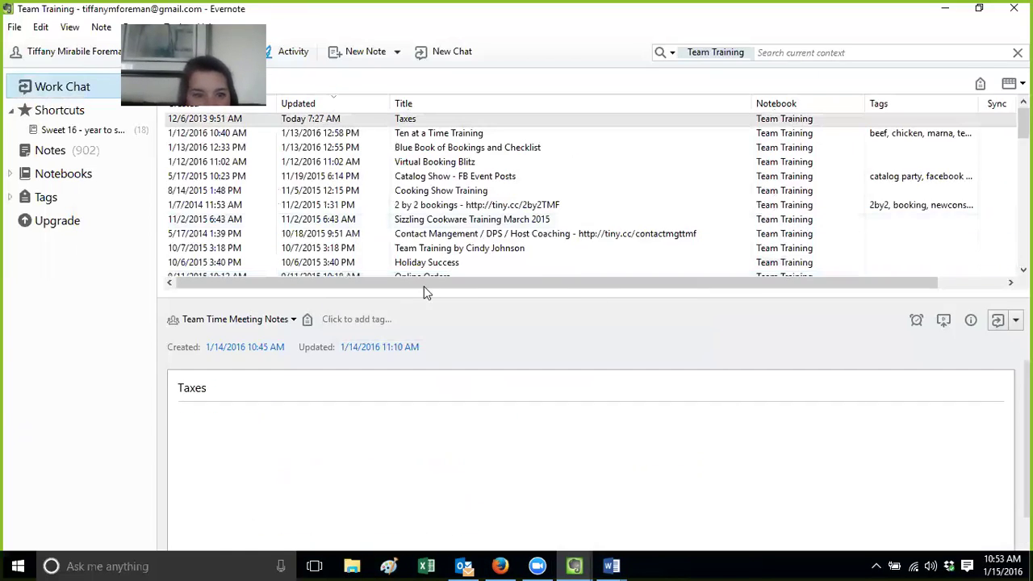
{"action": "left_click", "coordinate": [51, 90]}
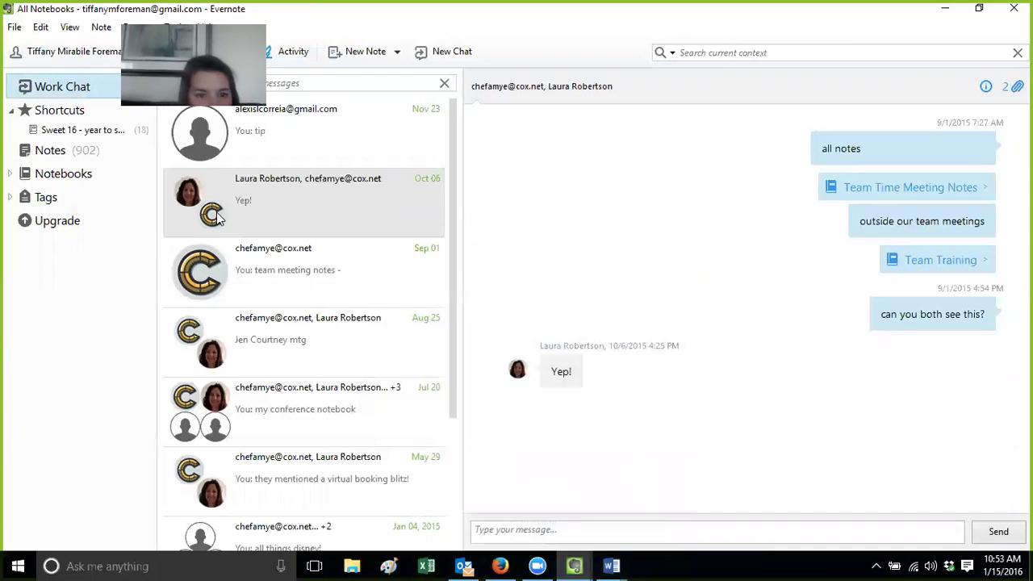
{"action": "left_click", "coordinate": [330, 343]}
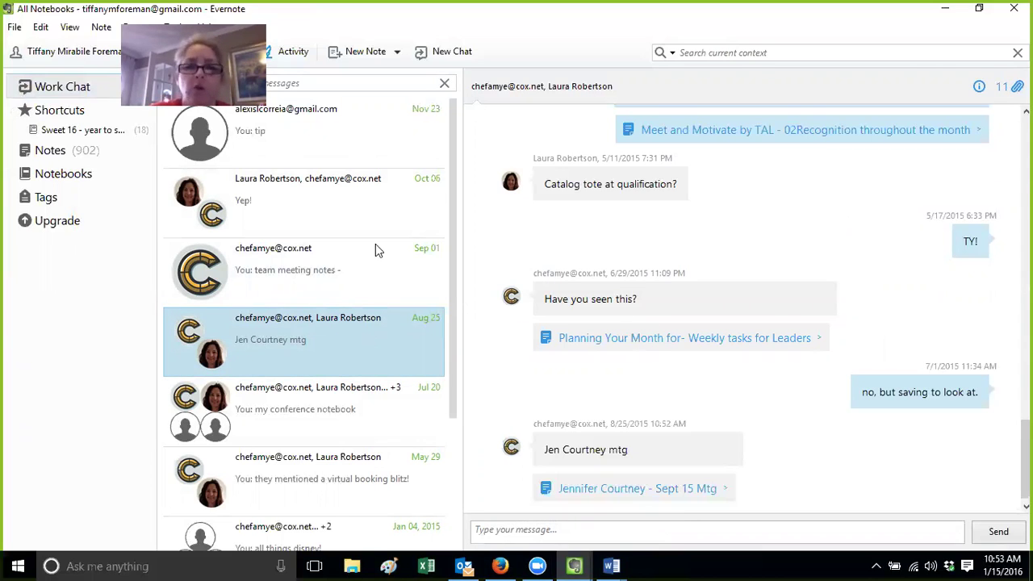
Show the notebook list and drag BNI onto 4man4 to form a stack
{"action": "left_click", "coordinate": [48, 156]}
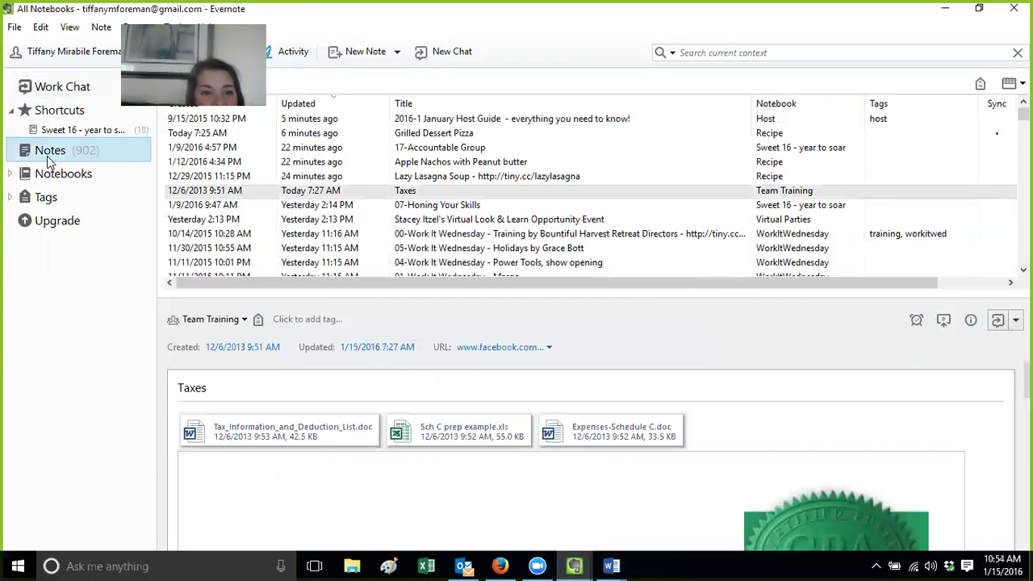
{"action": "left_click", "coordinate": [46, 176]}
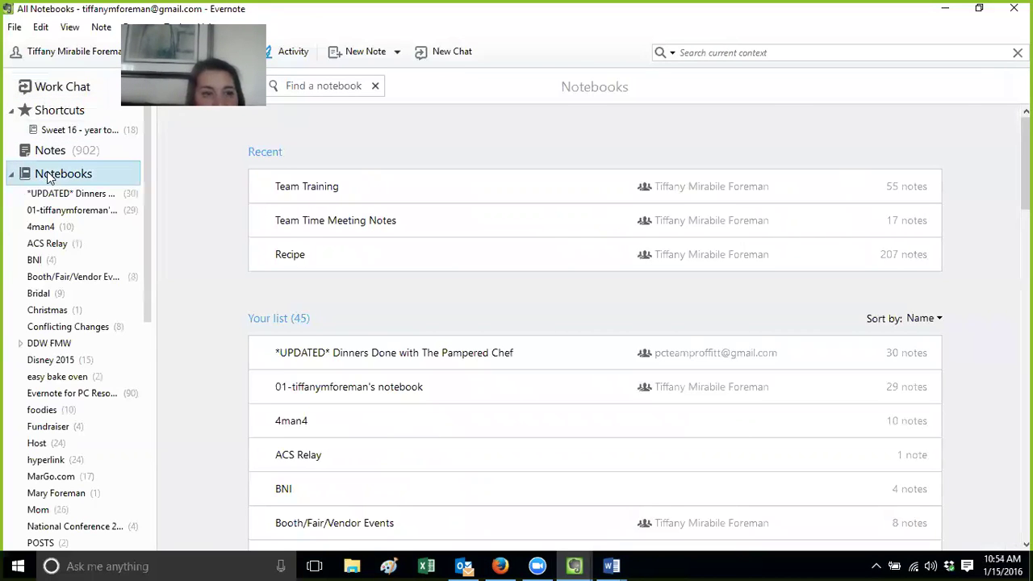
{"action": "left_click_drag", "start_coordinate": [47, 259], "coordinate": [50, 227]}
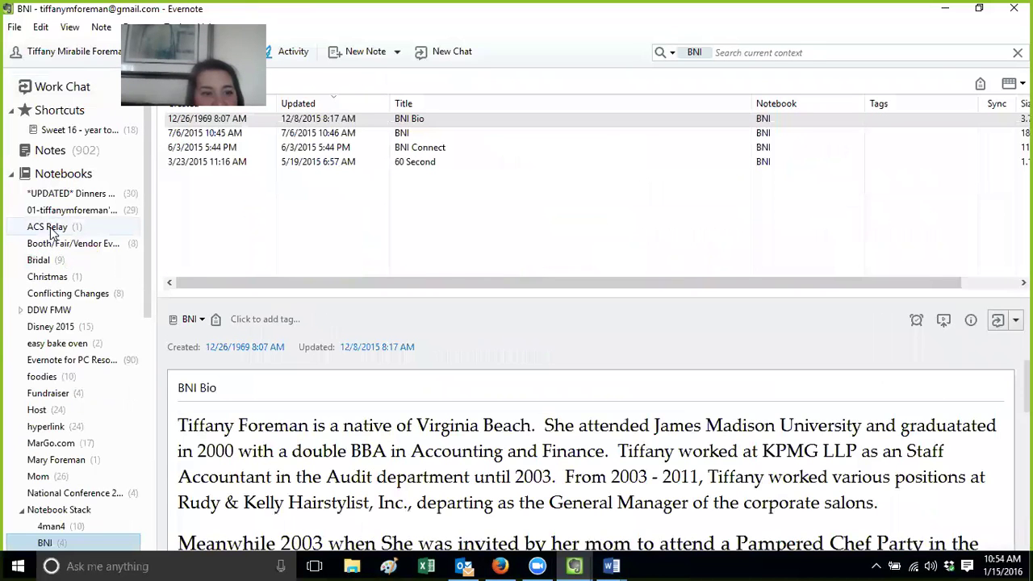
{"action": "scroll", "coordinate": [65, 365], "scroll_direction": "down", "scroll_amount": 4}
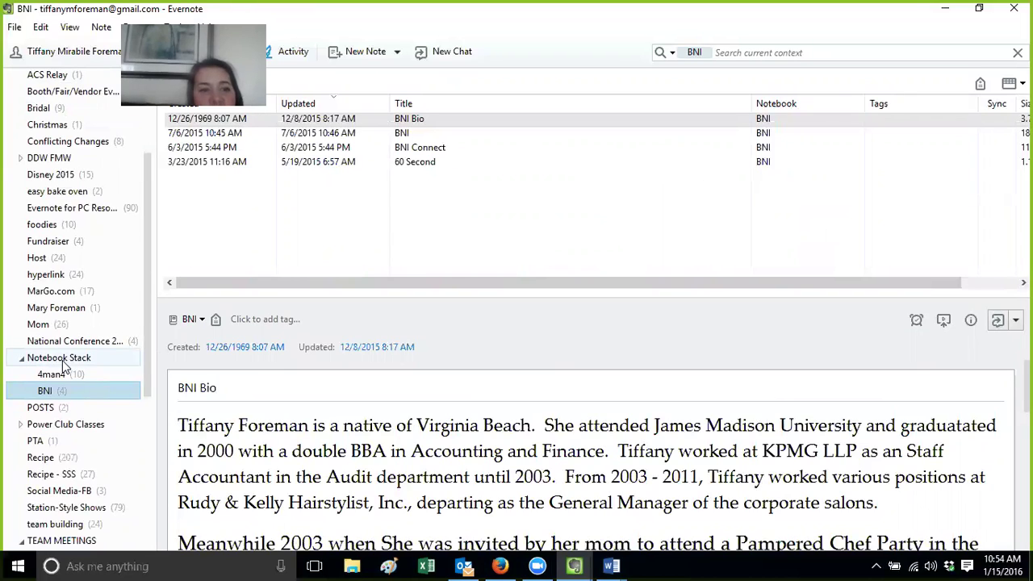
Drag 4man4 and BNI back out of the stack to top-level notebooks
{"action": "left_click_drag", "start_coordinate": [62, 379], "coordinate": [55, 163]}
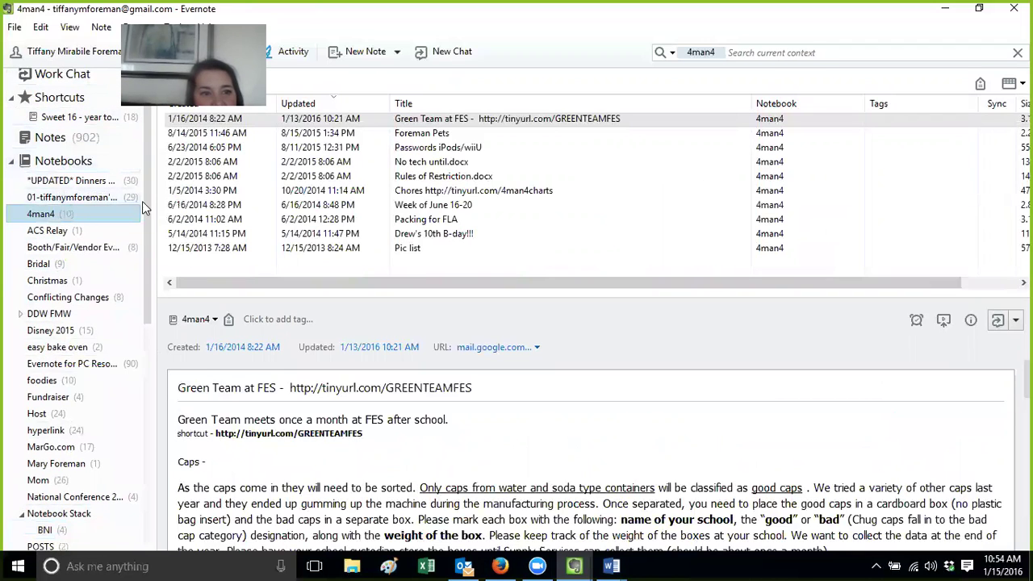
{"action": "left_click_drag", "start_coordinate": [147, 212], "coordinate": [147, 257]}
{"action": "left_click_drag", "start_coordinate": [45, 433], "coordinate": [55, 154]}
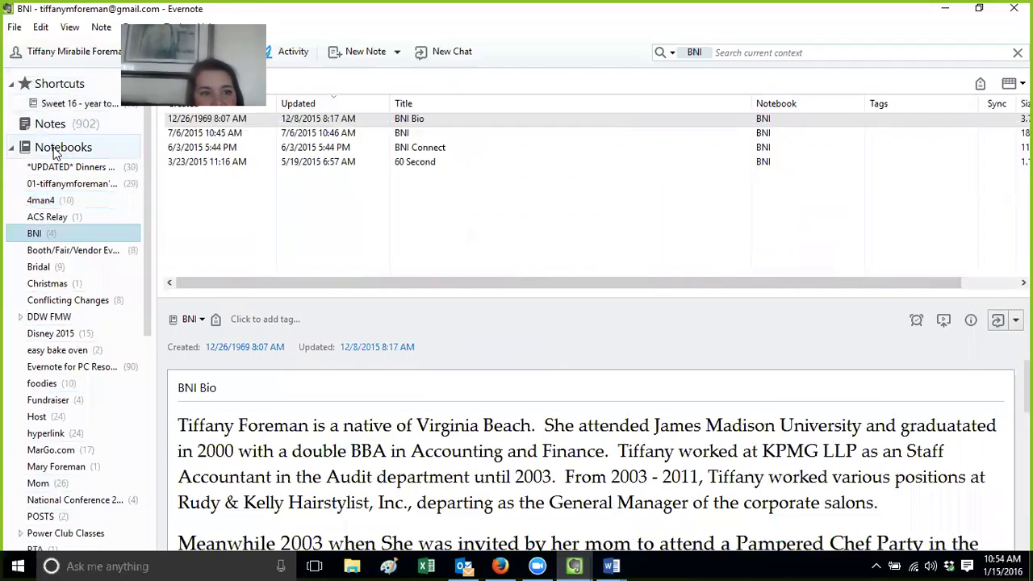
{"action": "left_click_drag", "start_coordinate": [147, 255], "coordinate": [148, 271]}
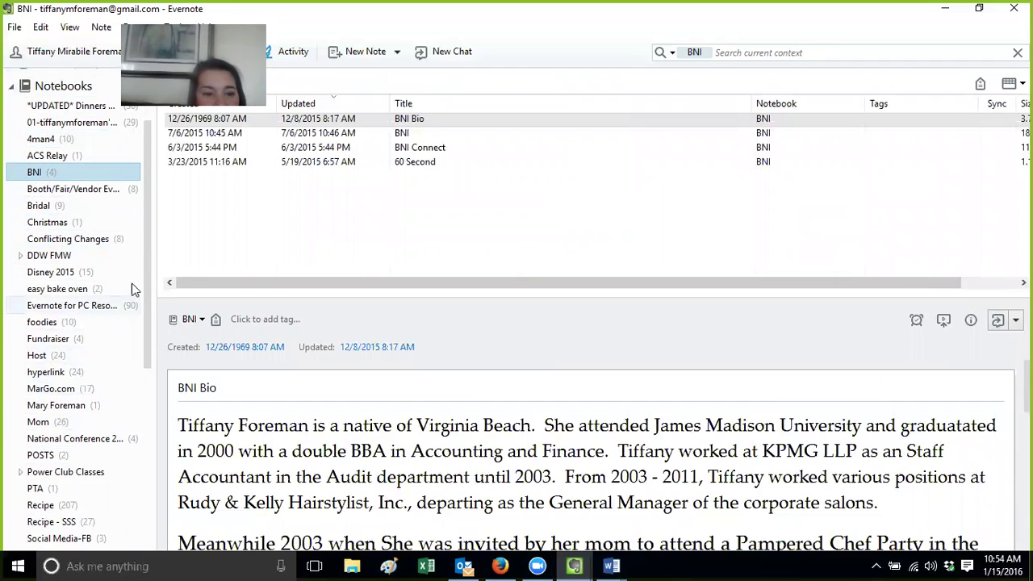
{"action": "left_click_drag", "start_coordinate": [151, 277], "coordinate": [150, 341]}
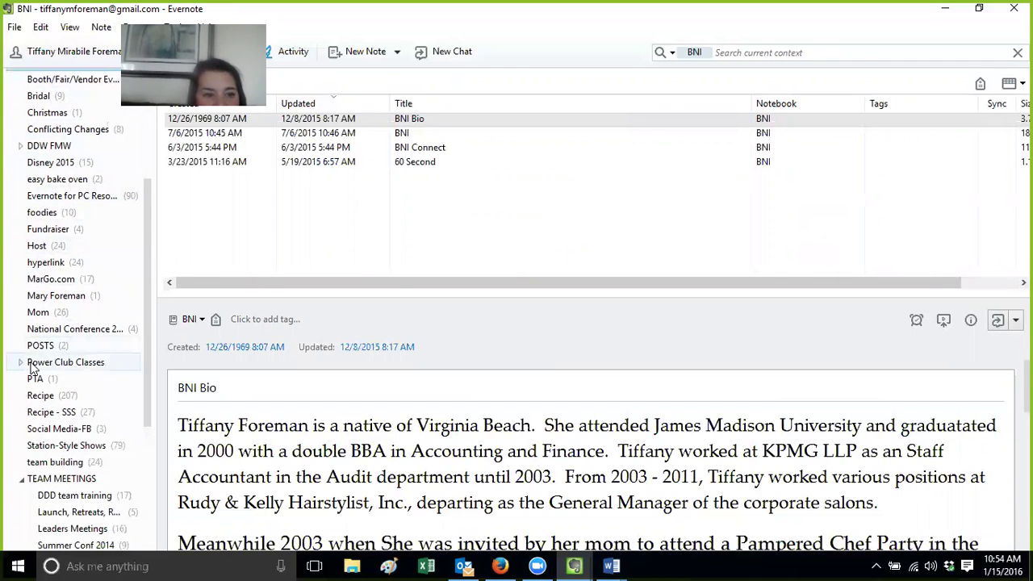
Expand the Power Club Classes stack and view Power Club, Power Club 2 and Power Club 3 - Oct 2014
{"action": "left_click", "coordinate": [32, 365]}
{"action": "left_click", "coordinate": [20, 363]}
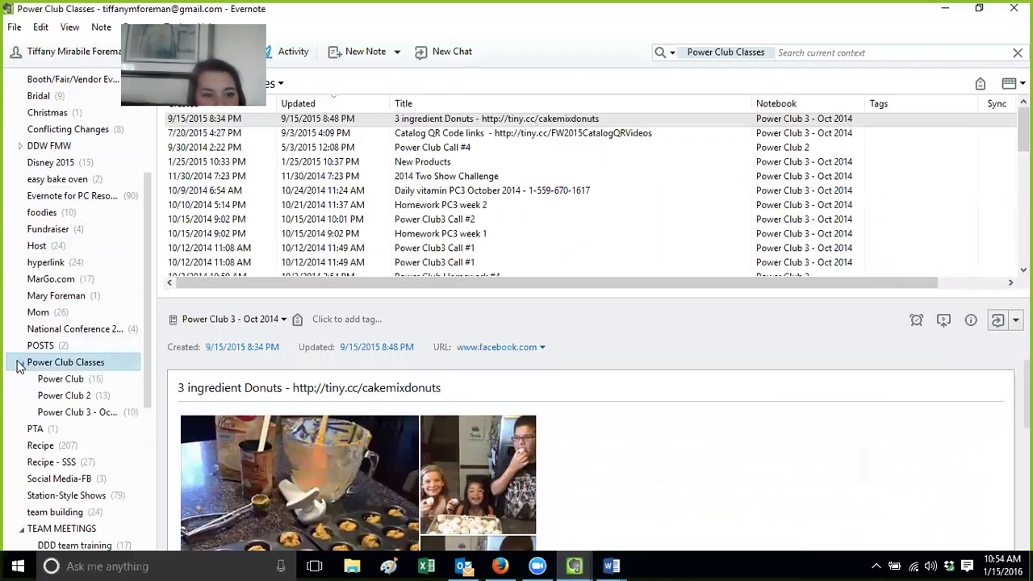
{"action": "left_click", "coordinate": [59, 379]}
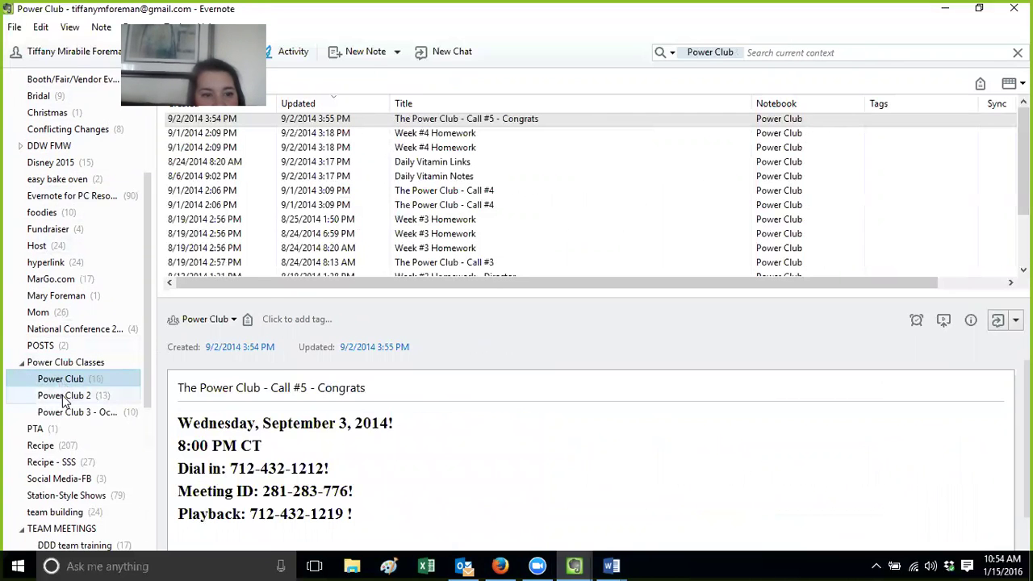
{"action": "left_click", "coordinate": [66, 395]}
{"action": "left_click", "coordinate": [70, 412]}
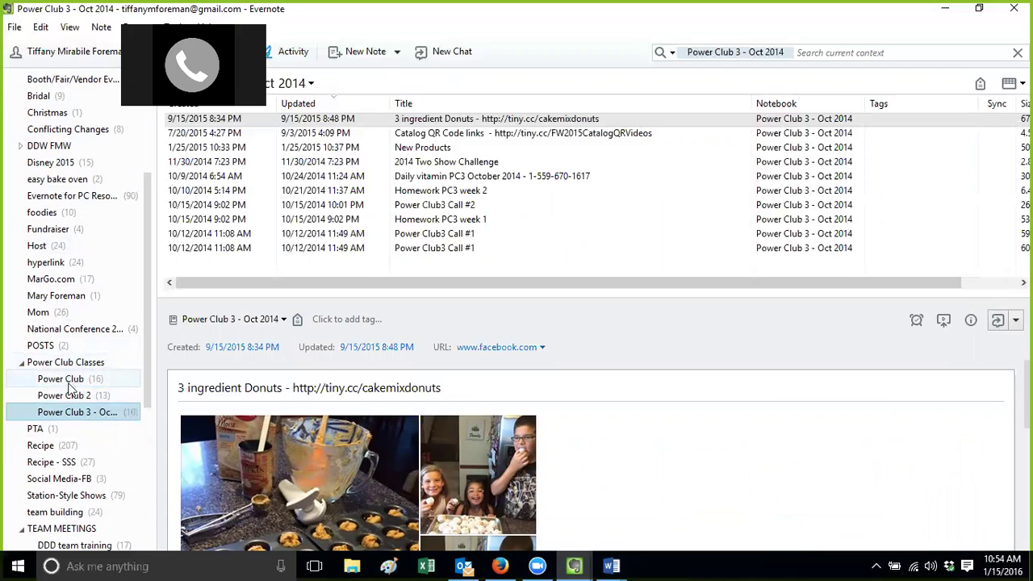
Flip between the three Power Club notebooks again, ending on Power Club 3 - Oct 2014
{"action": "left_click", "coordinate": [72, 379]}
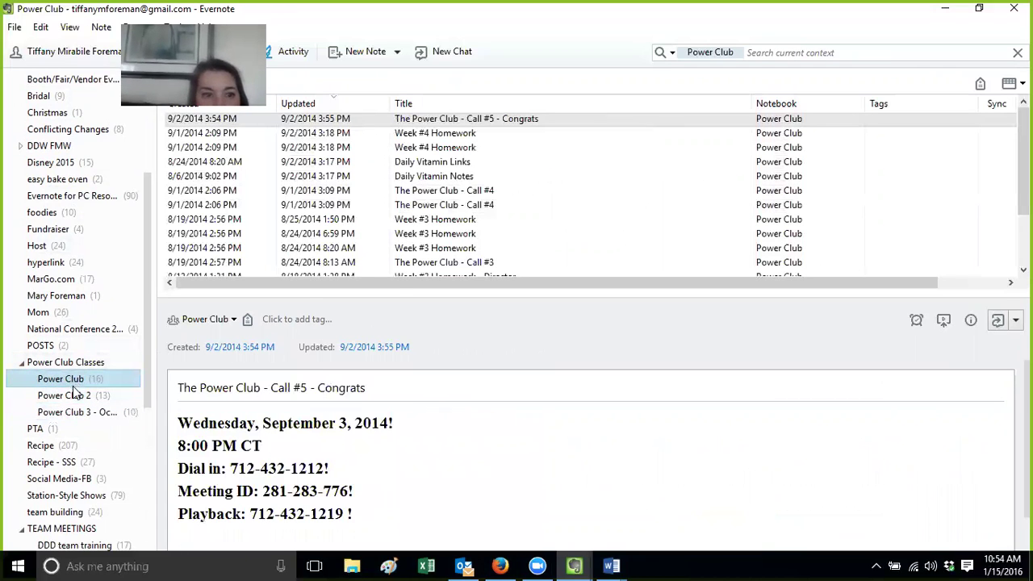
{"action": "left_click", "coordinate": [74, 395]}
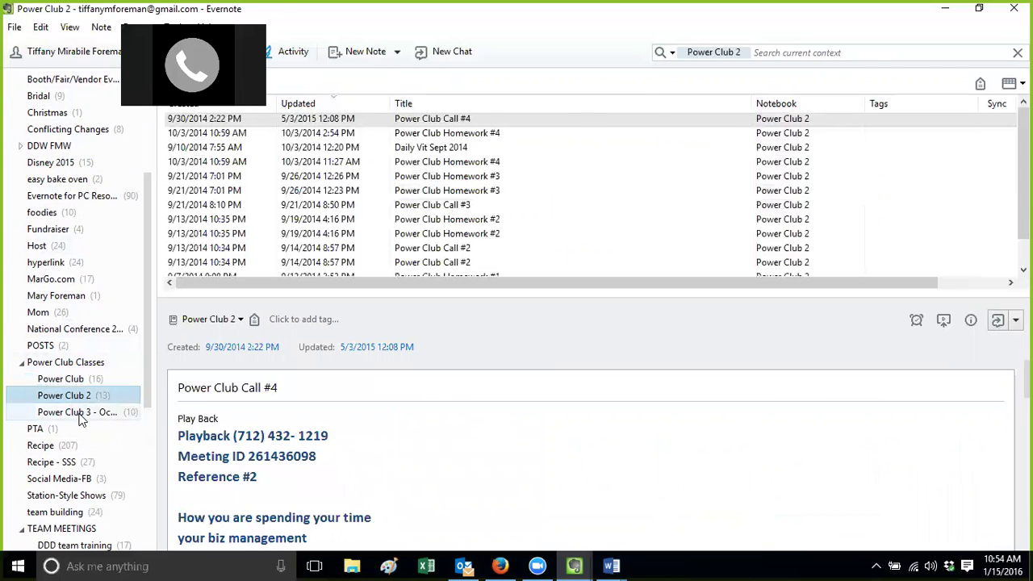
{"action": "left_click", "coordinate": [80, 413]}
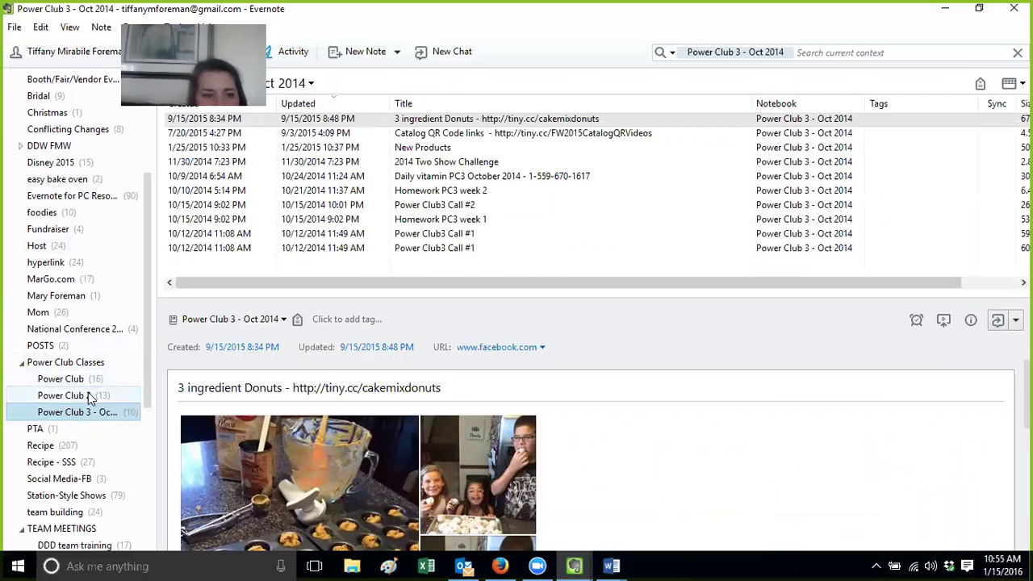
{"action": "left_click", "coordinate": [90, 397]}
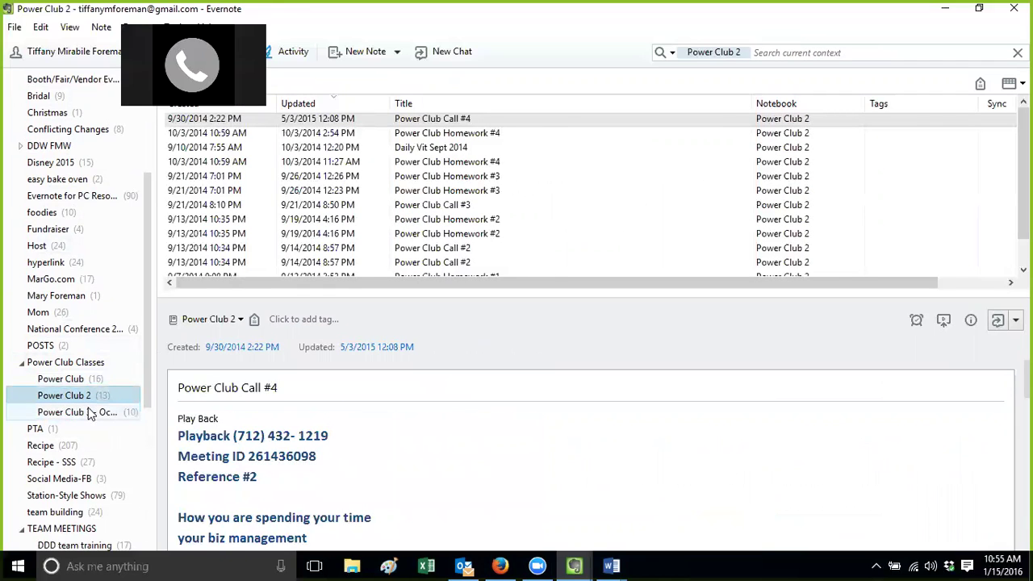
{"action": "left_click", "coordinate": [92, 413]}
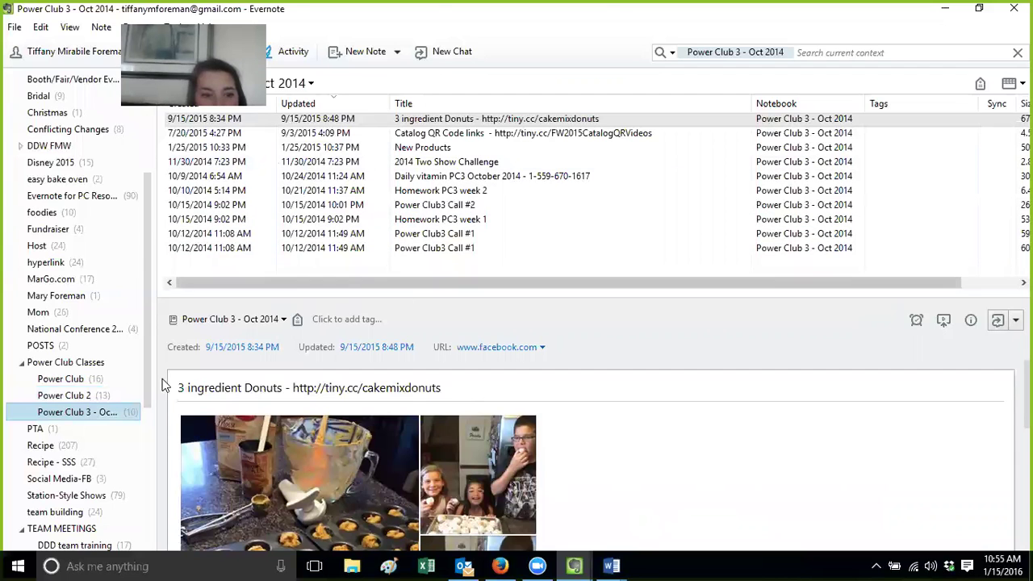
{"action": "left_click", "coordinate": [90, 395]}
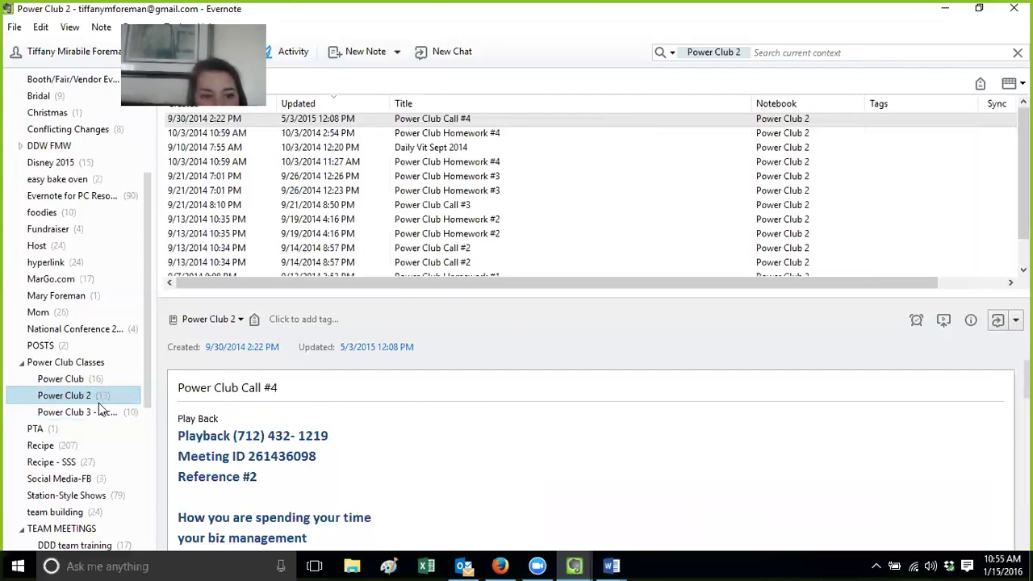
{"action": "left_click", "coordinate": [100, 411]}
Open the Power Club3 Call #1 note, select all ten notes, then list the whole stack
{"action": "left_click", "coordinate": [407, 249]}
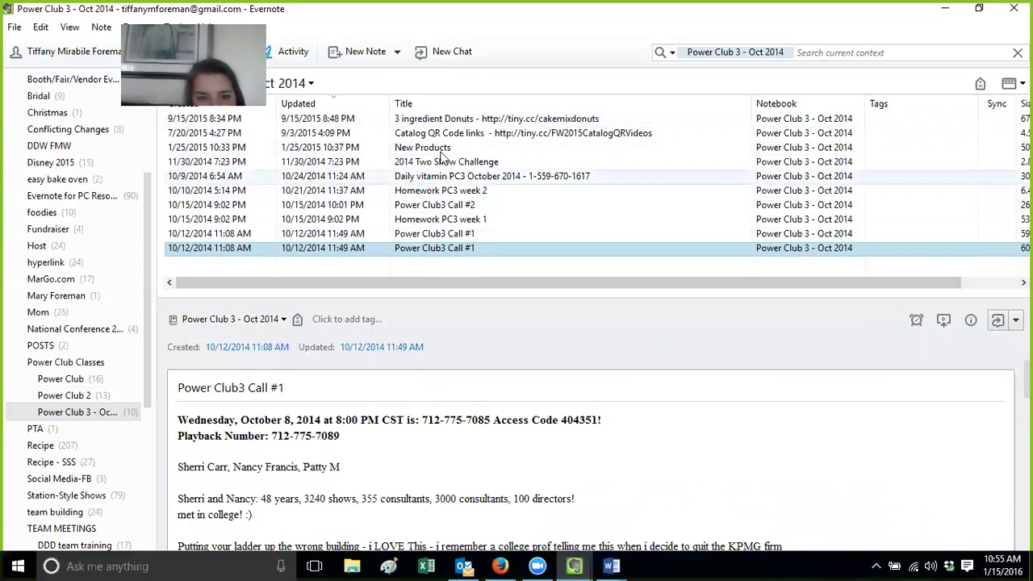
{"action": "left_click", "coordinate": [443, 121], "text": "shift"}
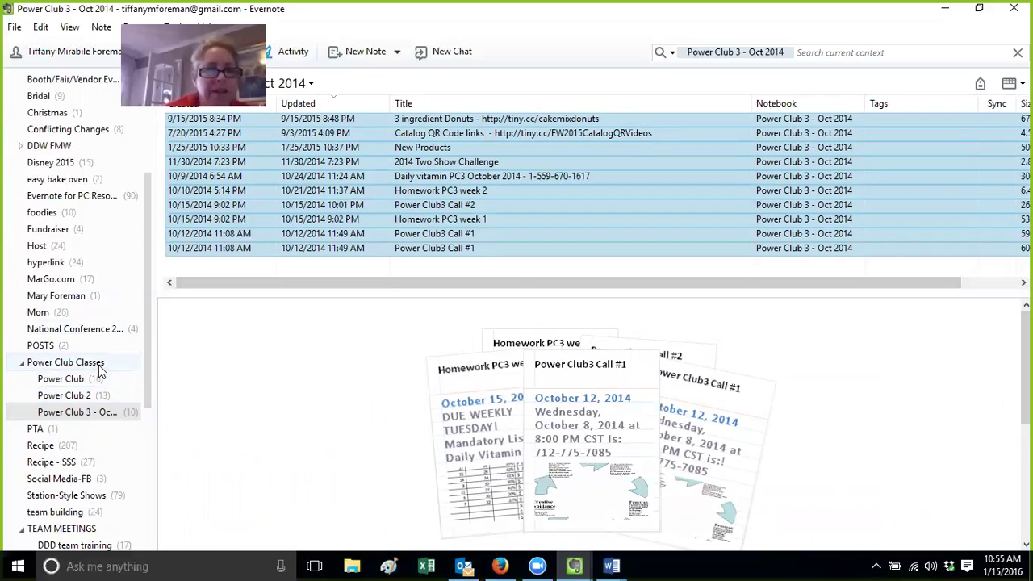
{"action": "left_click", "coordinate": [100, 368]}
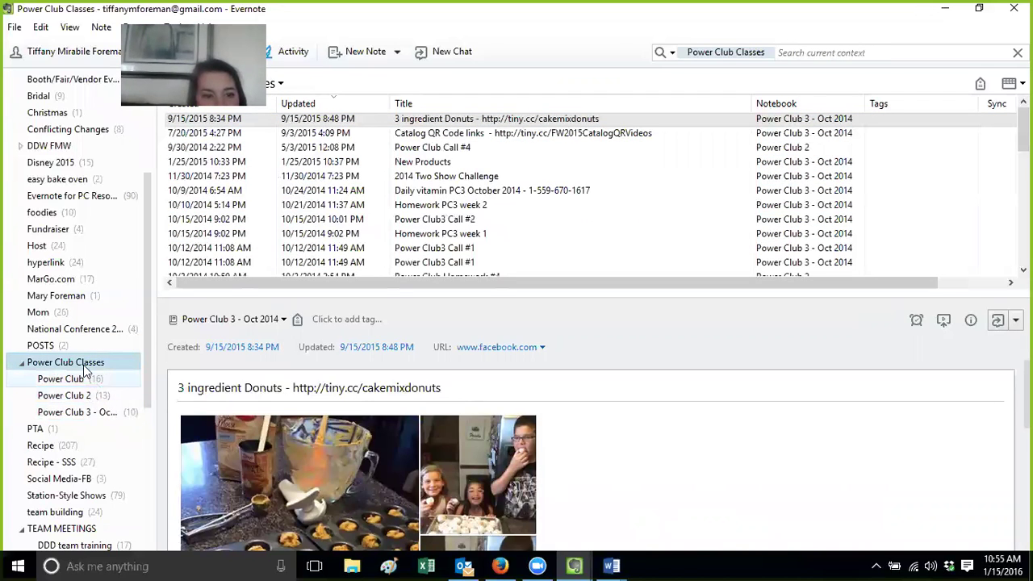
Stack MarGo.com with hyperlink, move both back to top level, and right-click hyperlink
{"action": "left_click_drag", "start_coordinate": [63, 281], "coordinate": [59, 266]}
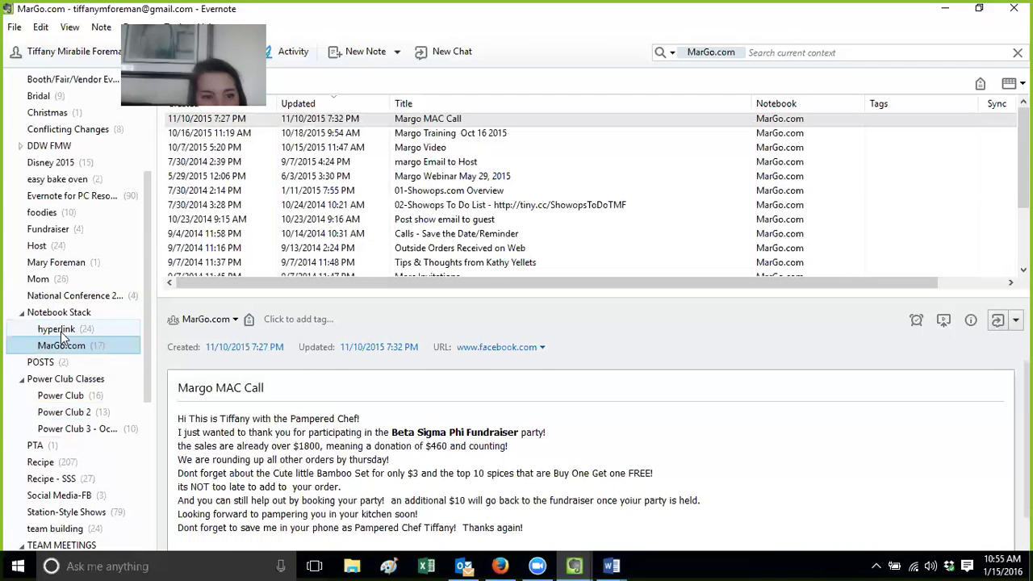
{"action": "left_click_drag", "start_coordinate": [72, 331], "coordinate": [71, 123]}
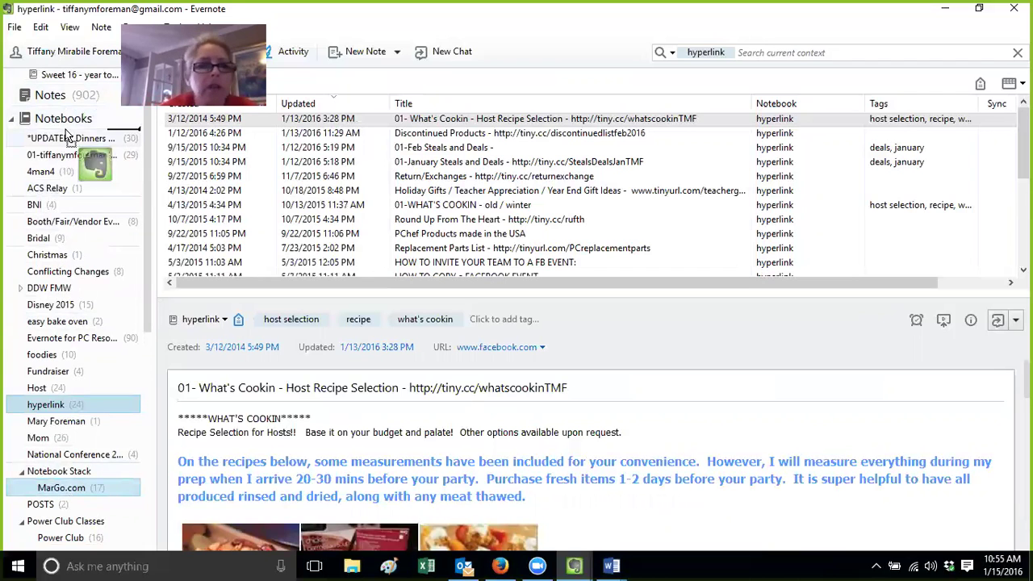
{"action": "left_click", "coordinate": [61, 488]}
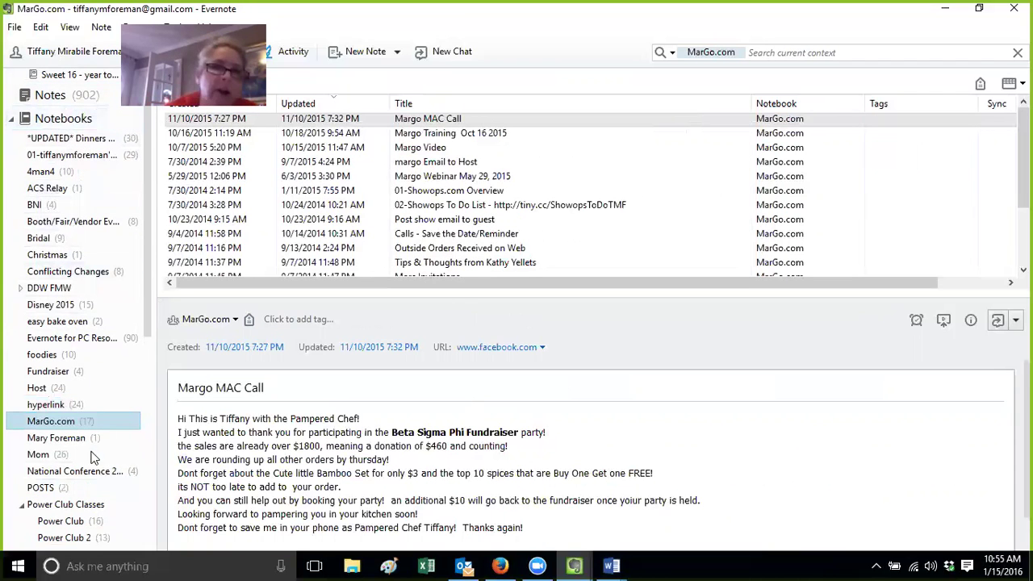
{"action": "left_click", "coordinate": [70, 403]}
{"action": "right_click", "coordinate": [69, 403]}
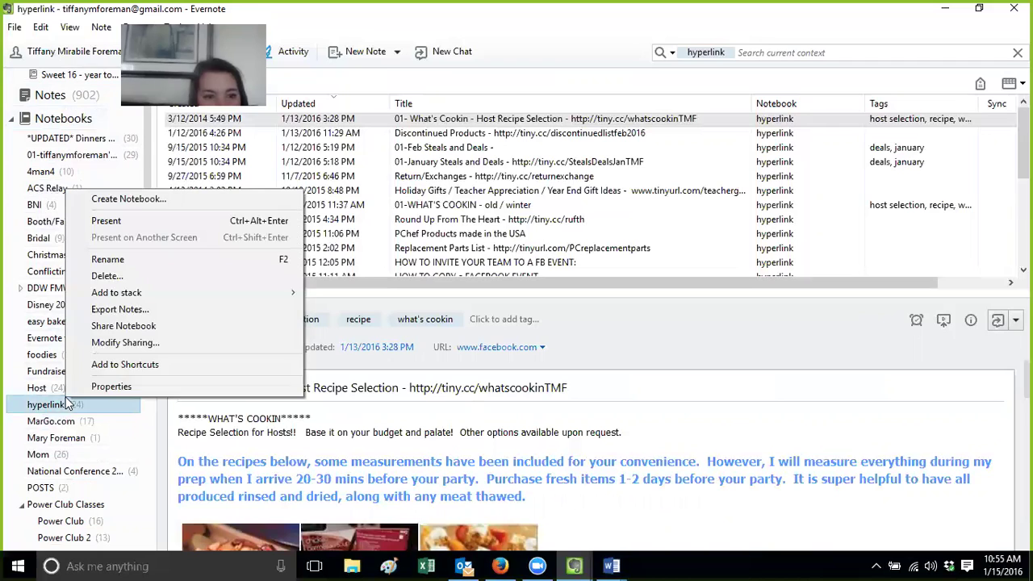
Choose Modify Sharing... to display the hyperlink notebook's public link URL
{"action": "left_click", "coordinate": [132, 345]}
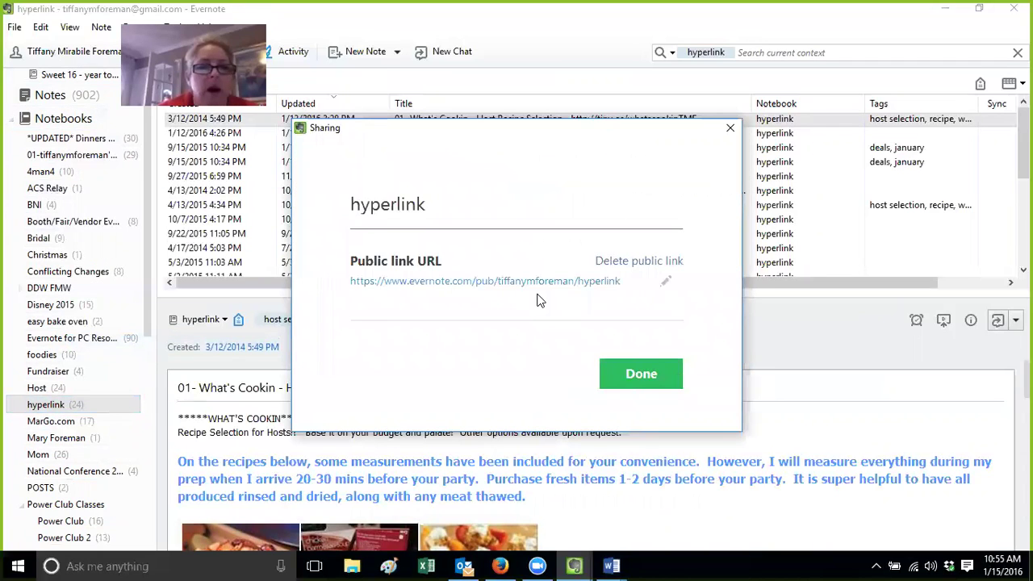
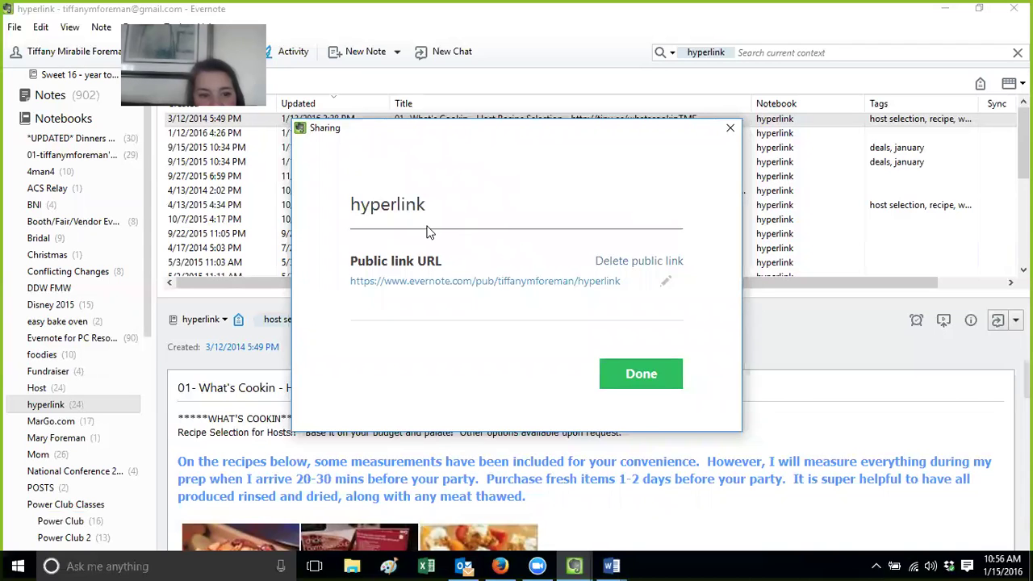
Close the hyperlink notebook's sharing settings and switch to the Mom notebook
{"action": "left_click", "coordinate": [729, 129]}
{"action": "left_click", "coordinate": [49, 457]}
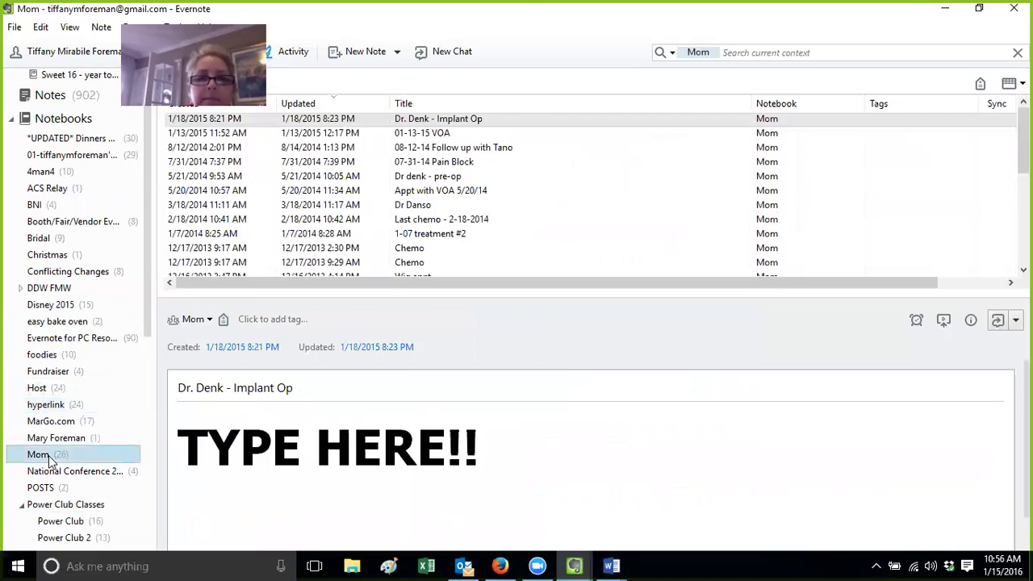
Delete the Mom notebook's old public link and republish it with a fresh one
{"action": "right_click", "coordinate": [49, 457]}
{"action": "left_click", "coordinate": [142, 400]}
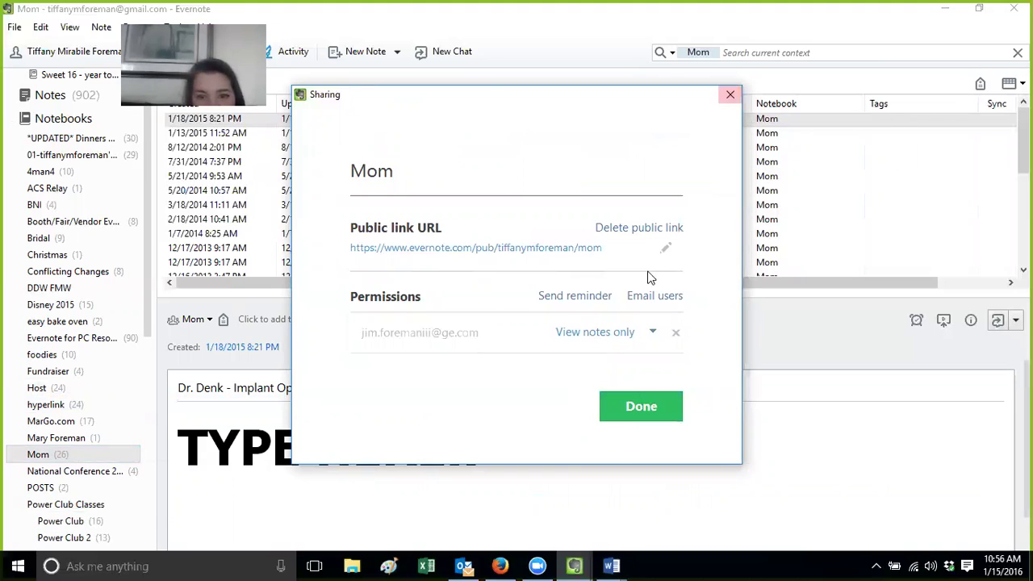
{"action": "left_click", "coordinate": [662, 230]}
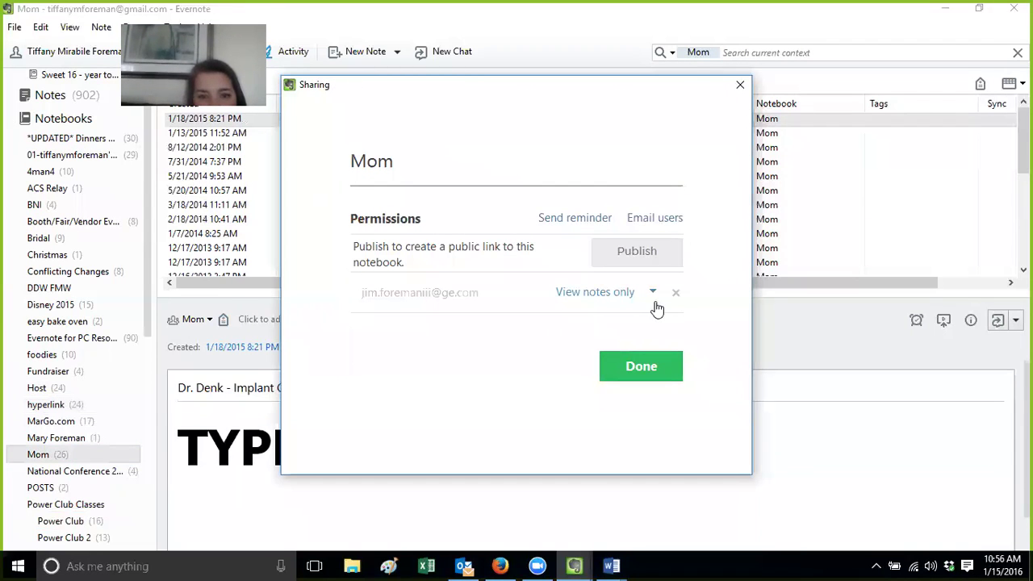
{"action": "left_click", "coordinate": [638, 256]}
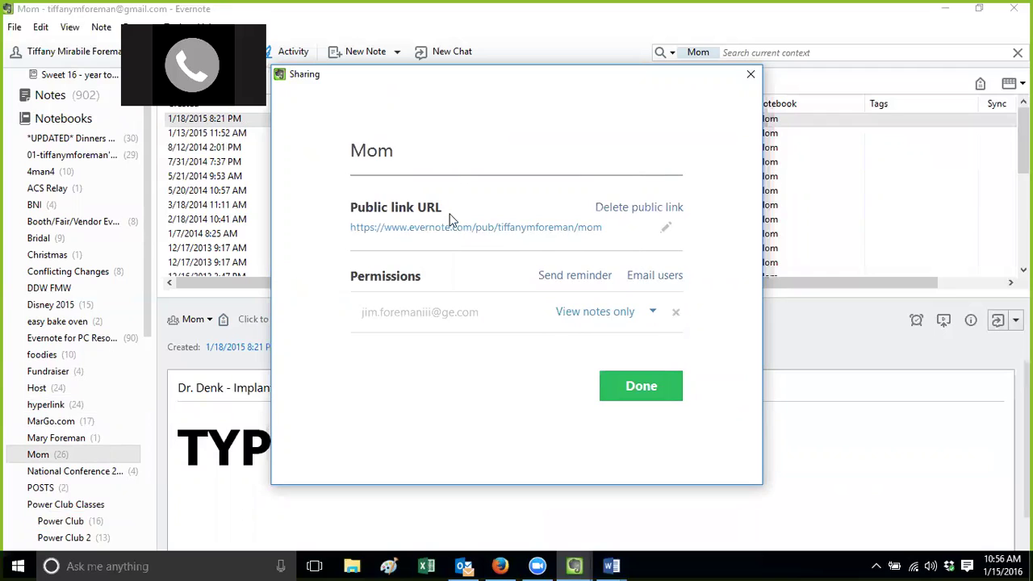
{"action": "left_click", "coordinate": [639, 386]}
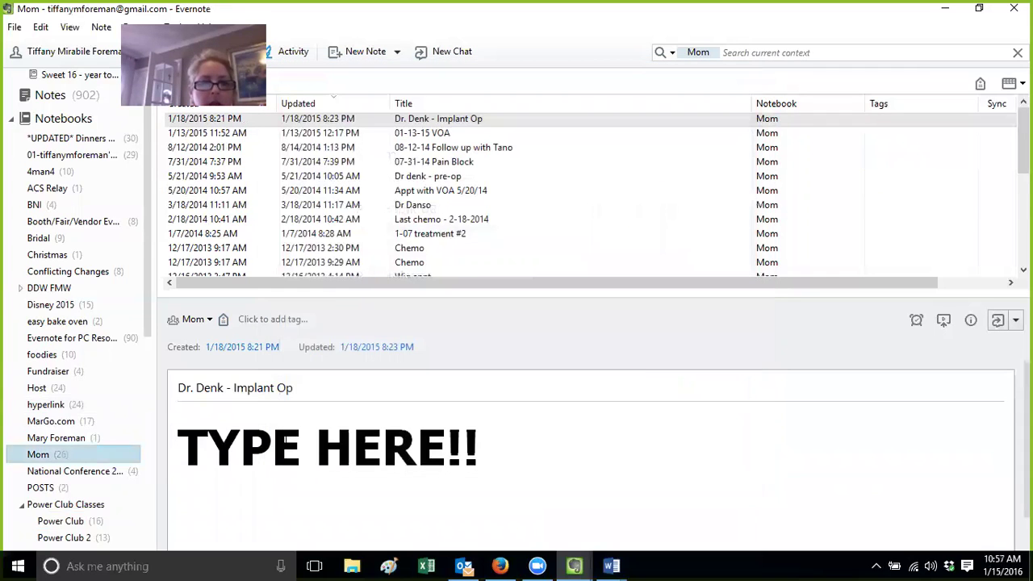
{"action": "left_click", "coordinate": [58, 435]}
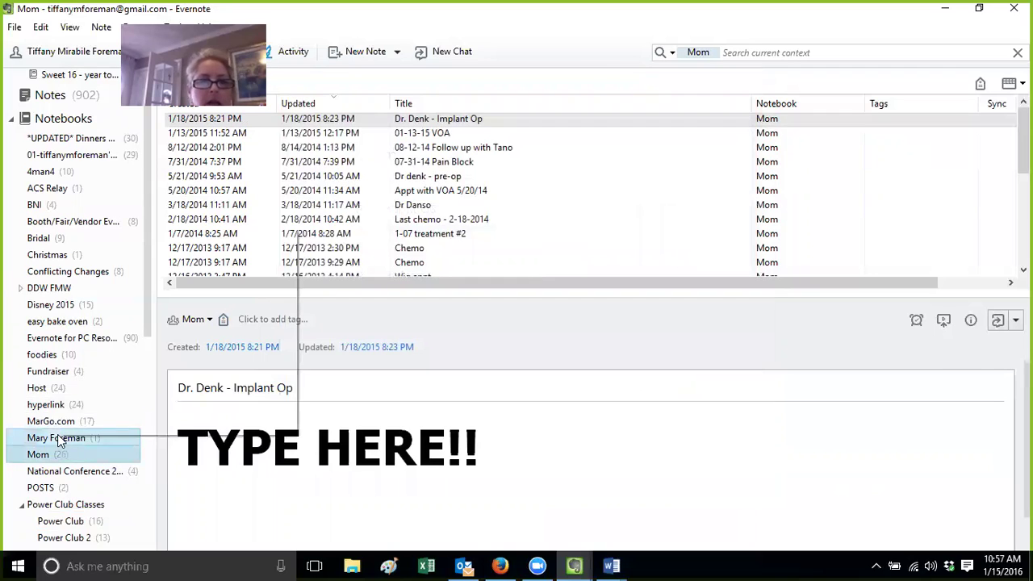
Look over a contact's notebook and its options, then return to the Mom notebook
{"action": "right_click", "coordinate": [57, 434]}
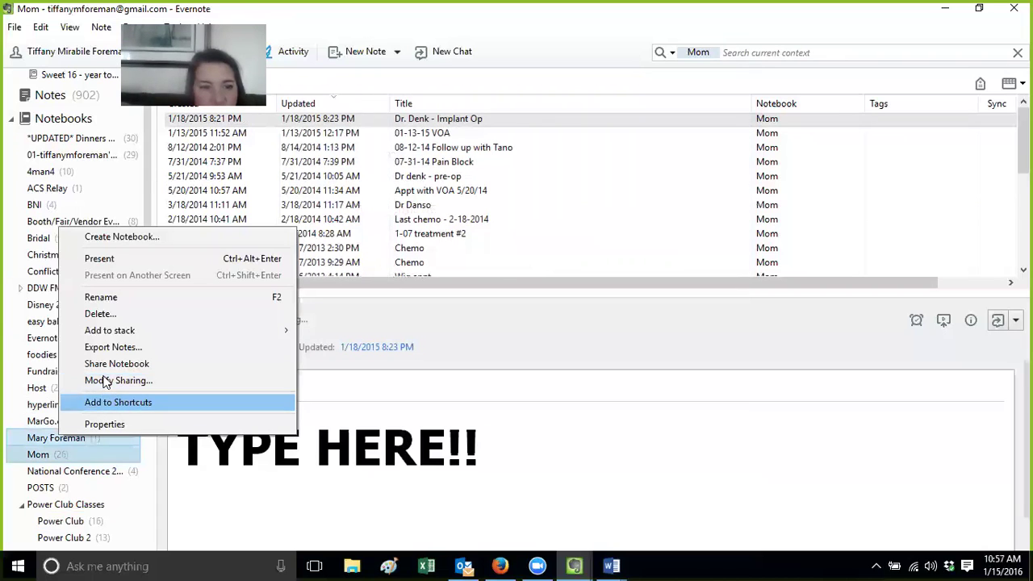
{"action": "left_click", "coordinate": [46, 443]}
{"action": "right_click", "coordinate": [47, 442]}
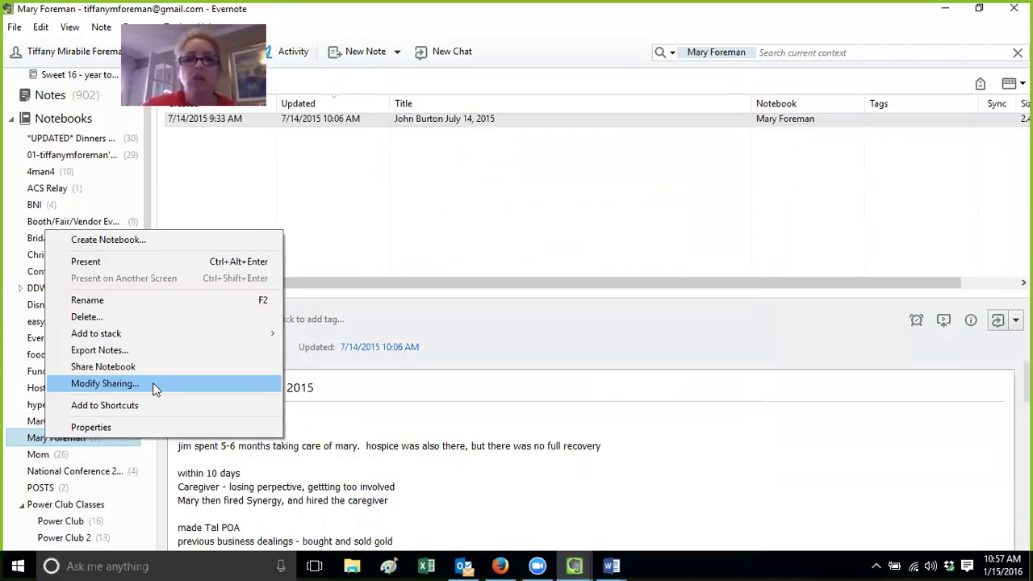
{"action": "left_click", "coordinate": [66, 456]}
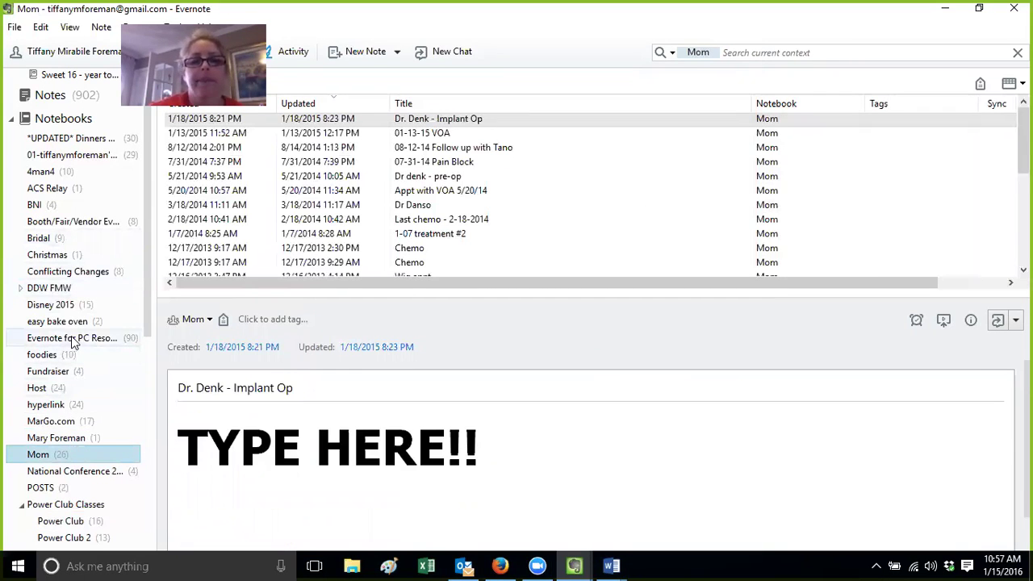
Review the Recipe notebook's public link in its sharing settings
{"action": "left_click_drag", "start_coordinate": [146, 263], "coordinate": [146, 356]}
{"action": "left_click", "coordinate": [40, 408]}
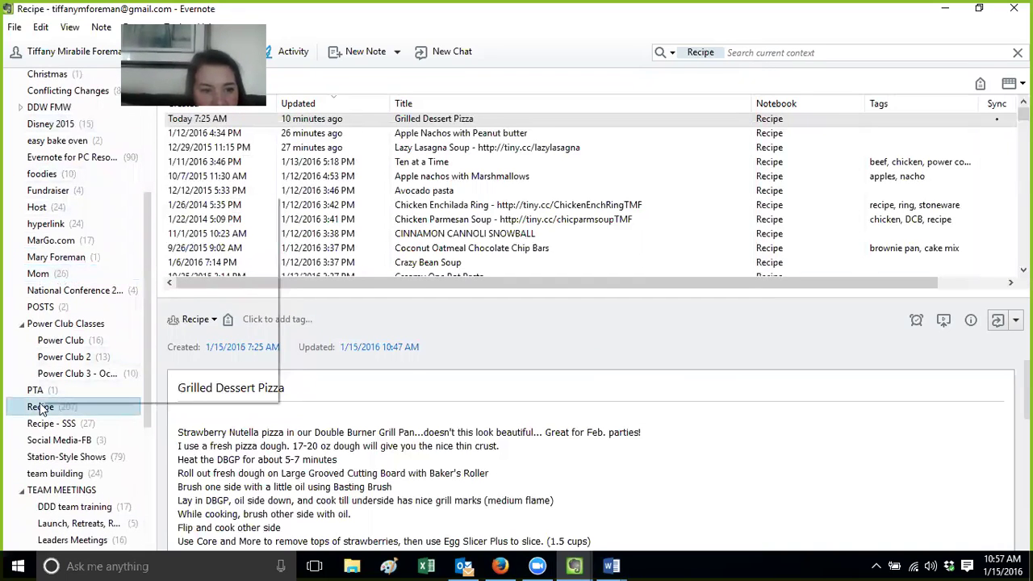
{"action": "right_click", "coordinate": [40, 408]}
{"action": "left_click", "coordinate": [123, 347]}
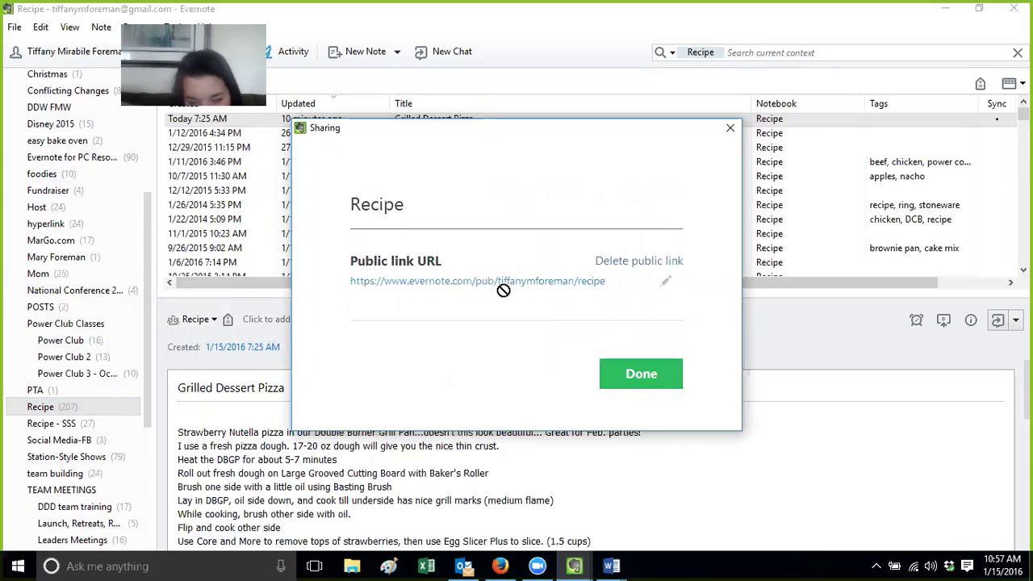
{"action": "left_click", "coordinate": [649, 378]}
Open the 01 notebook and sort its notes by title
{"action": "scroll", "coordinate": [89, 388], "scroll_direction": "up", "scroll_amount": 5}
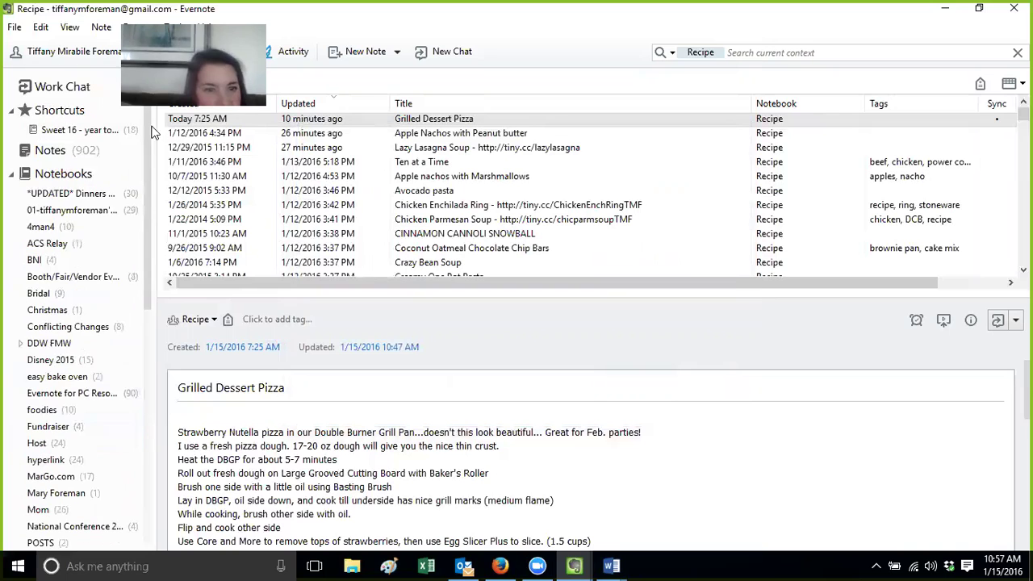
{"action": "left_click", "coordinate": [75, 216]}
{"action": "left_click", "coordinate": [468, 111]}
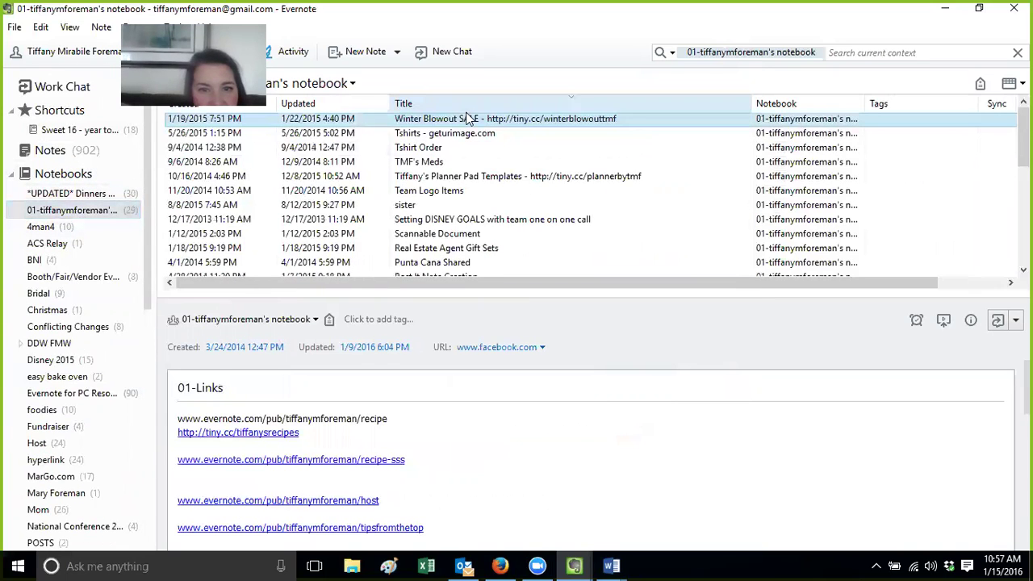
Open the 01-Links note, type the recipe notebook's public link, then delete it
{"action": "left_click", "coordinate": [467, 111]}
{"action": "double_click", "coordinate": [452, 135]}
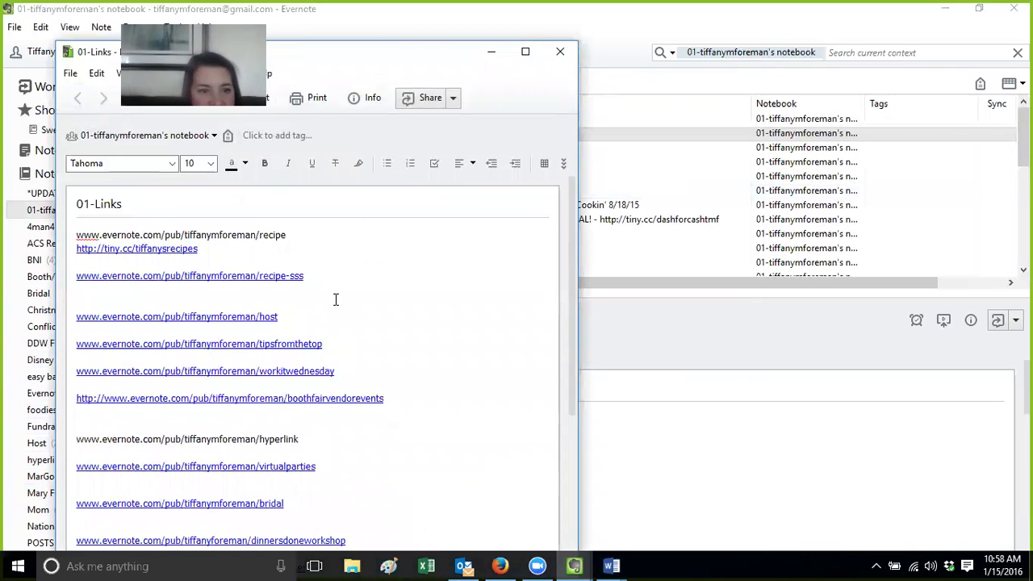
{"action": "type", "text": "evernote.com/pu"}
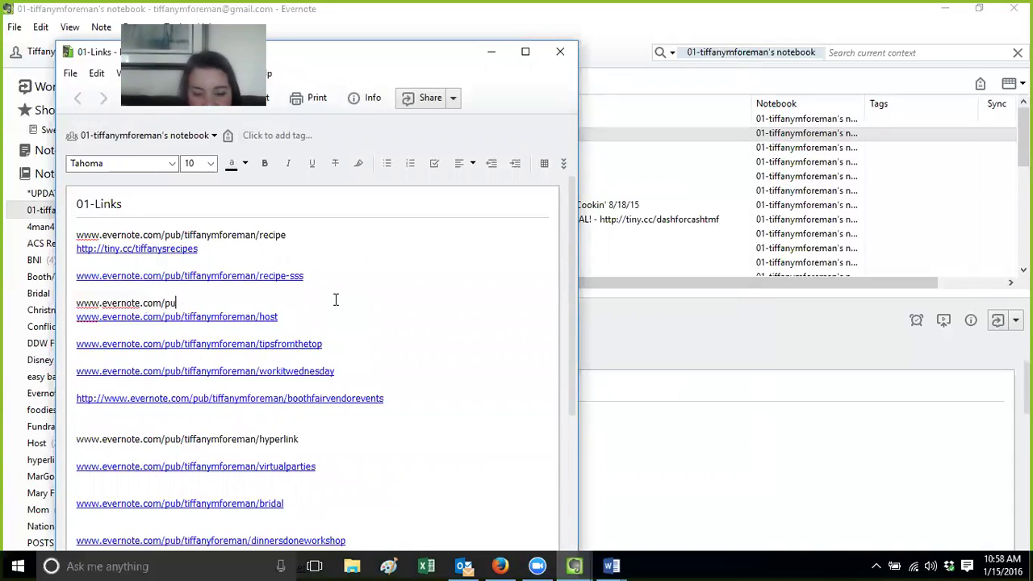
{"action": "type", "text": "b/tiffanymforeman/"}
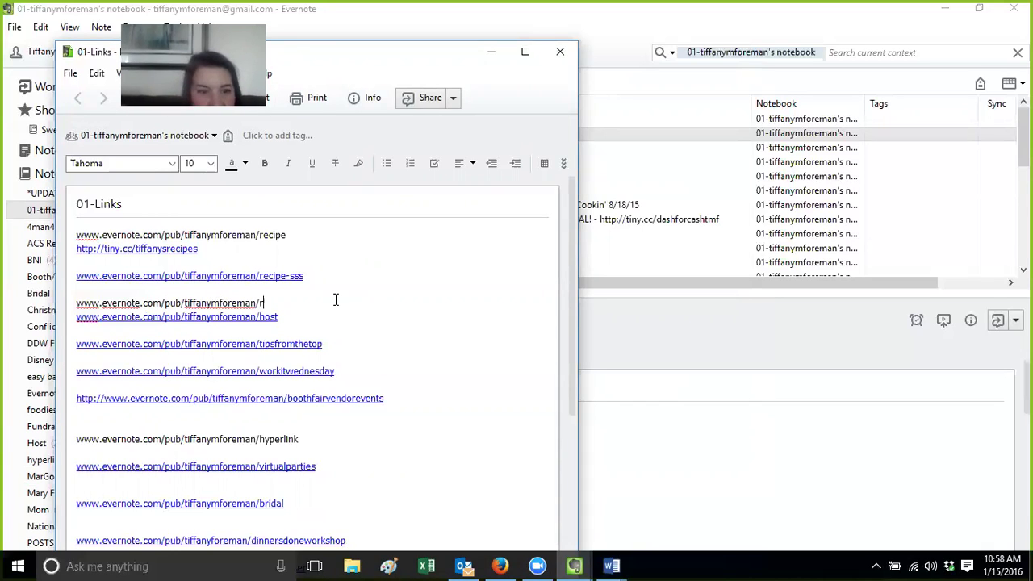
{"action": "type", "text": "recipe"}
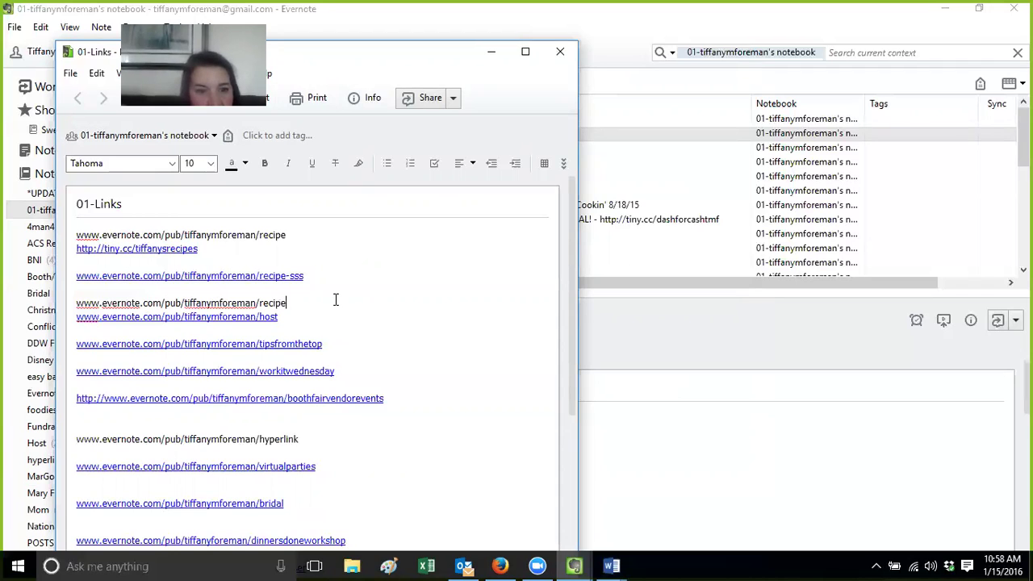
{"action": "key", "text": "Return"}
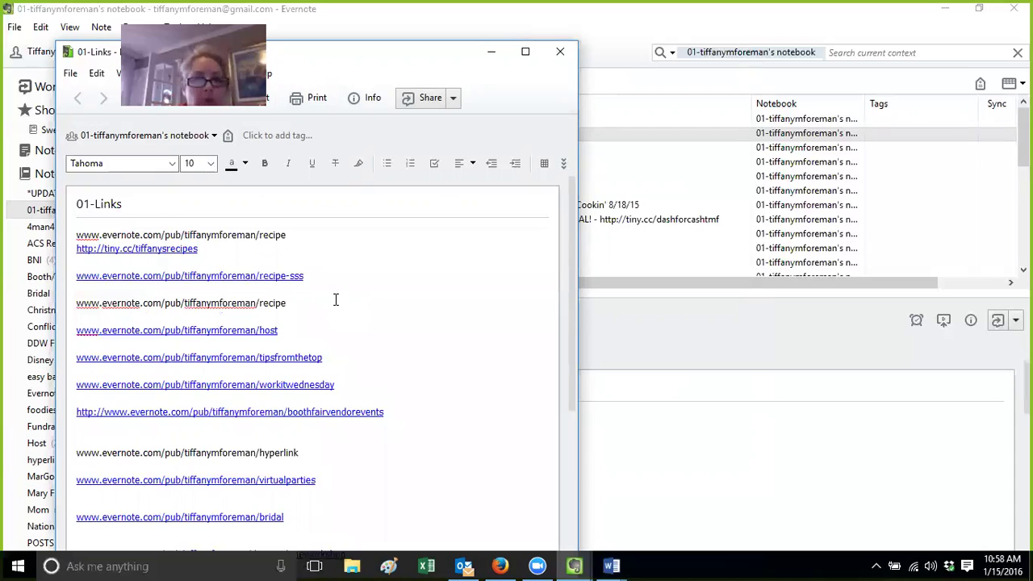
{"action": "left_click", "coordinate": [287, 304]}
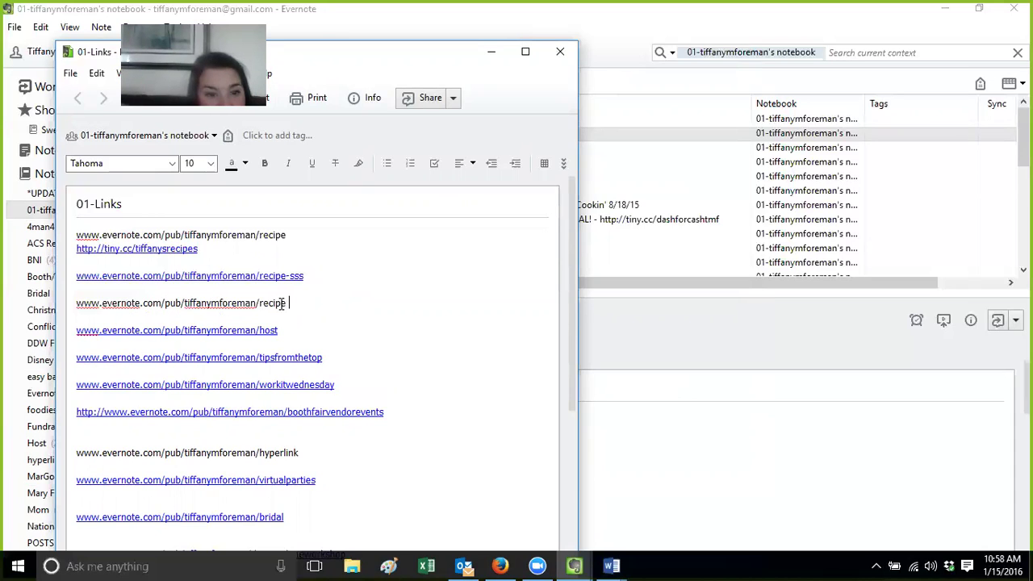
{"action": "left_click_drag", "start_coordinate": [282, 303], "coordinate": [70, 305]}
{"action": "key", "text": "BackSpace"}
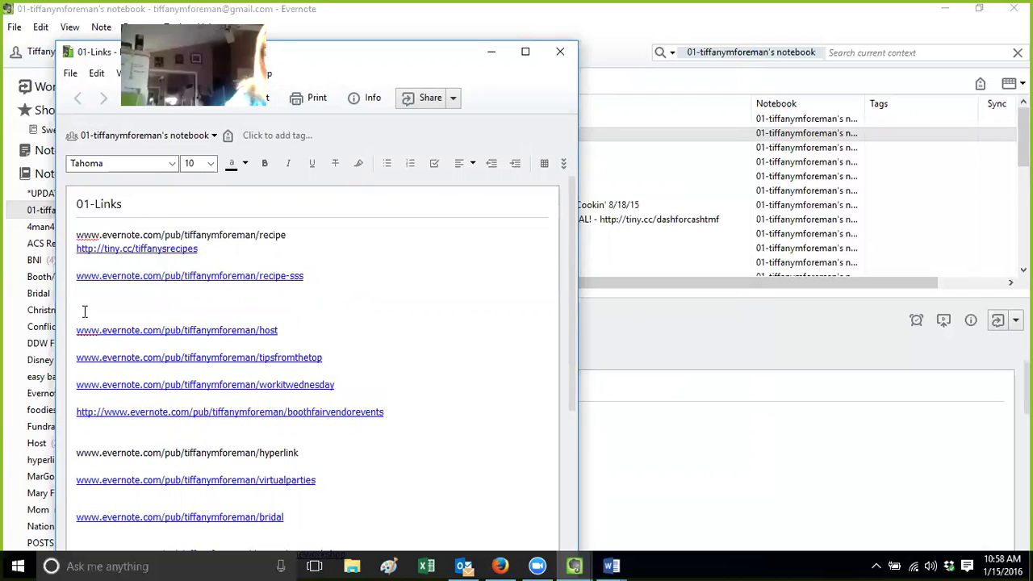
Type and erase a partial address, leave a blank line, and close the note
{"action": "type", "text": "www."}
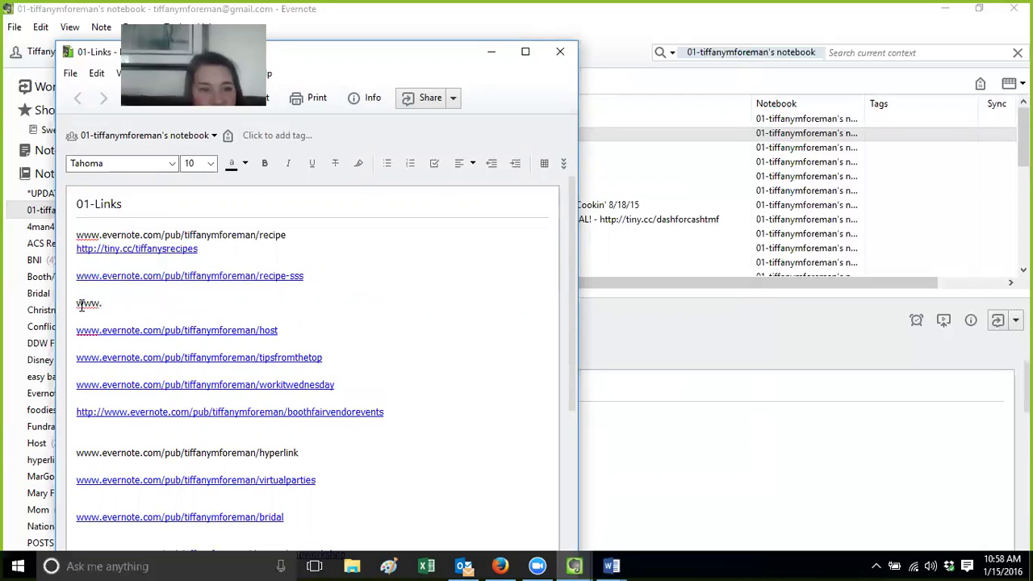
{"action": "type", "text": "evern"}
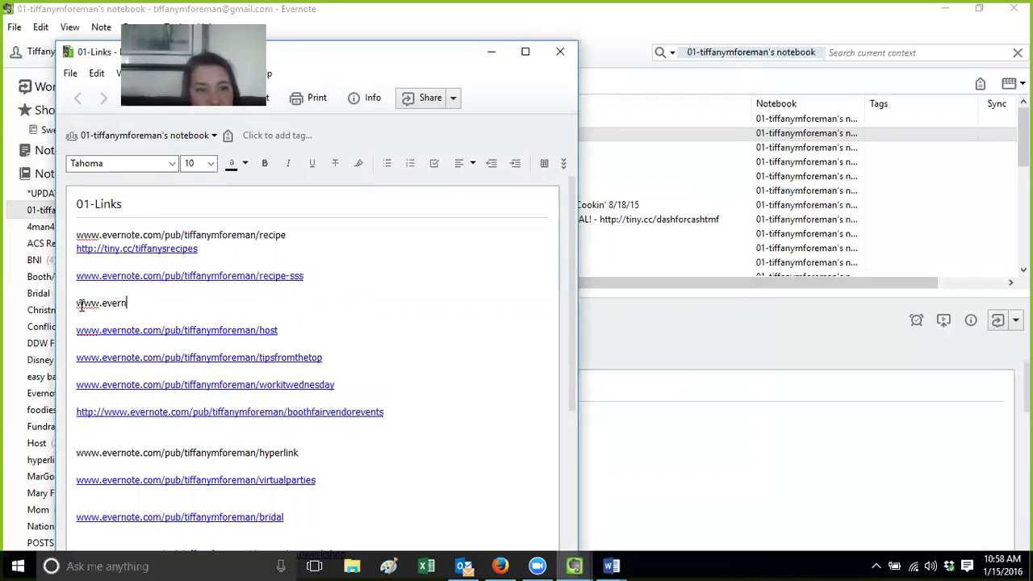
{"action": "type", "text": "ote"}
{"action": "key", "text": "BackSpace"}
{"action": "key", "text": "BackSpace"}
{"action": "key", "text": "BackSpace"}
{"action": "key", "text": "BackSpace"}
{"action": "key", "text": "BackSpace"}
{"action": "key", "text": "BackSpace"}
{"action": "key", "text": "BackSpace"}
{"action": "key", "text": "BackSpace"}
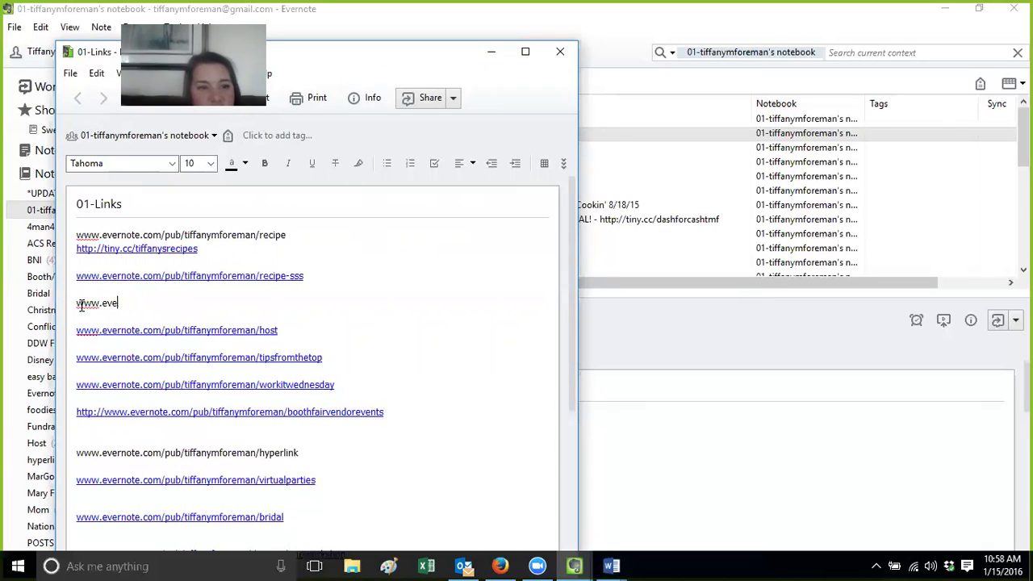
{"action": "type", "text": "event"}
{"action": "key", "text": "BackSpace"}
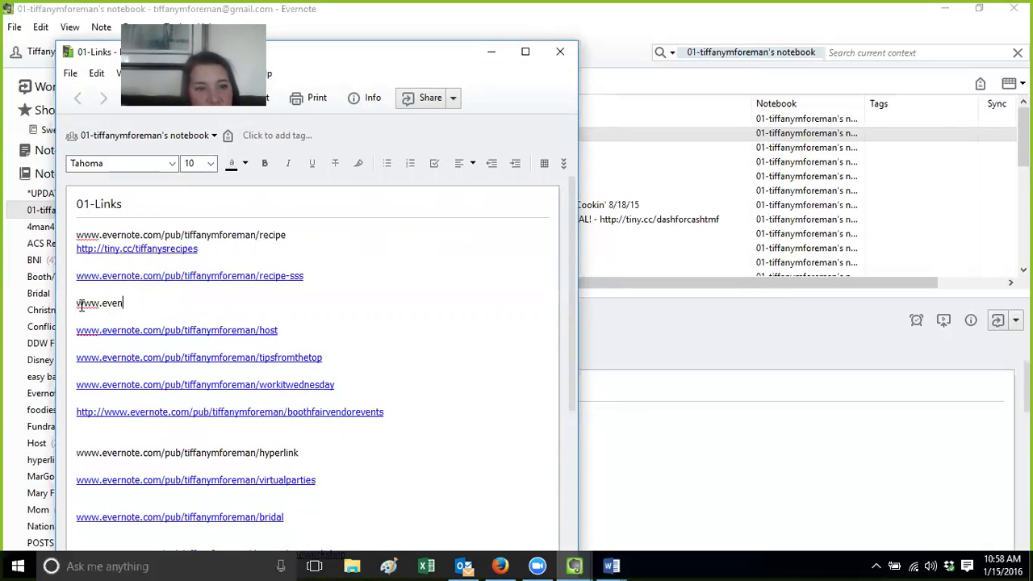
{"action": "key", "text": "BackSpace"}
{"action": "key", "text": "BackSpace"}
{"action": "key", "text": "BackSpace"}
{"action": "key", "text": "BackSpace"}
{"action": "key", "text": "BackSpace"}
{"action": "key", "text": "BackSpace"}
{"action": "key", "text": "BackSpace"}
{"action": "key", "text": "BackSpace"}
{"action": "key", "text": "BackSpace"}
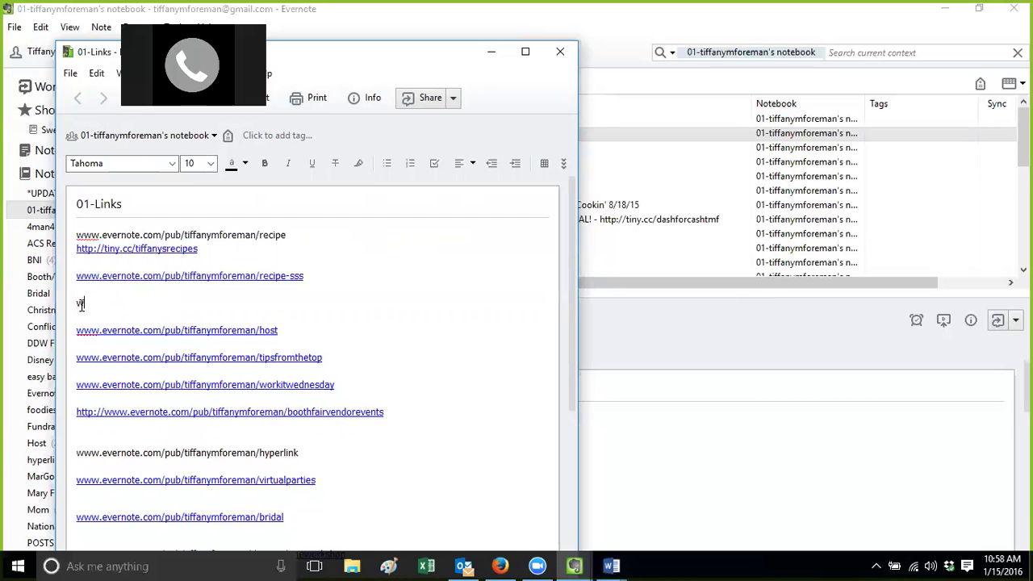
{"action": "key", "text": "Return"}
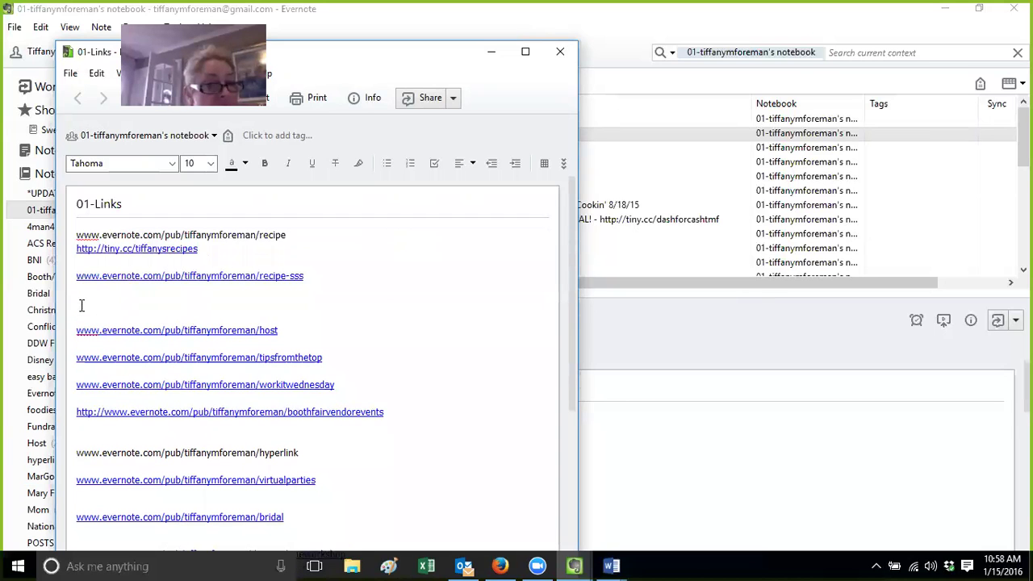
{"action": "left_click", "coordinate": [560, 55]}
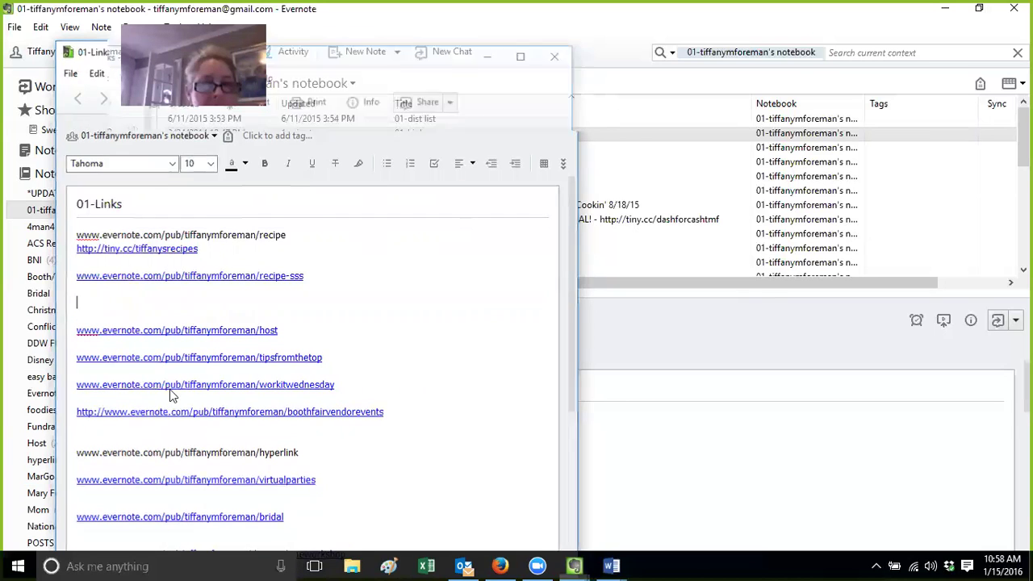
{"action": "left_click", "coordinate": [57, 445]}
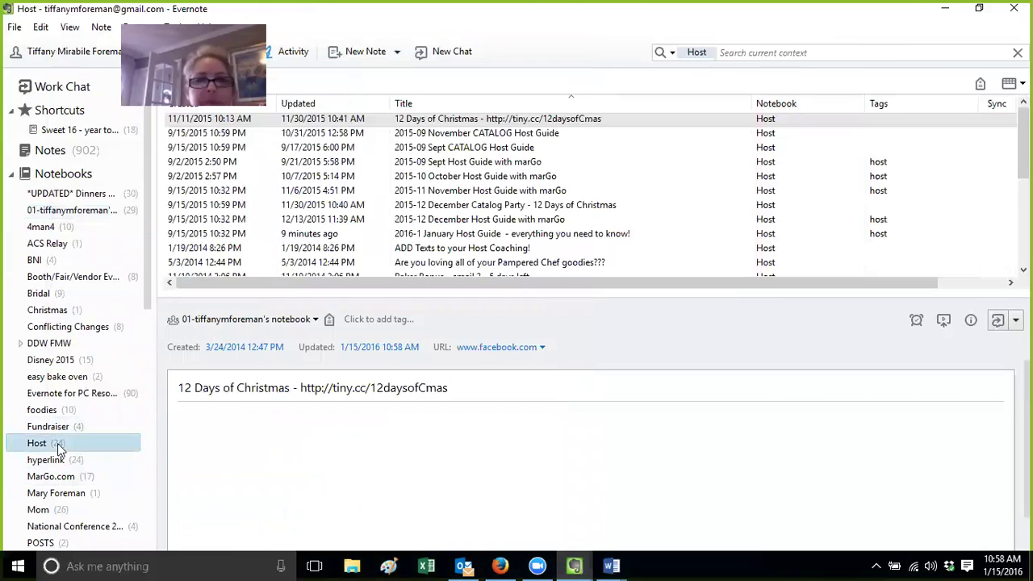
Change the Host notebook's public link to end in /host, save it, and open it in Firefox
{"action": "right_click", "coordinate": [57, 445]}
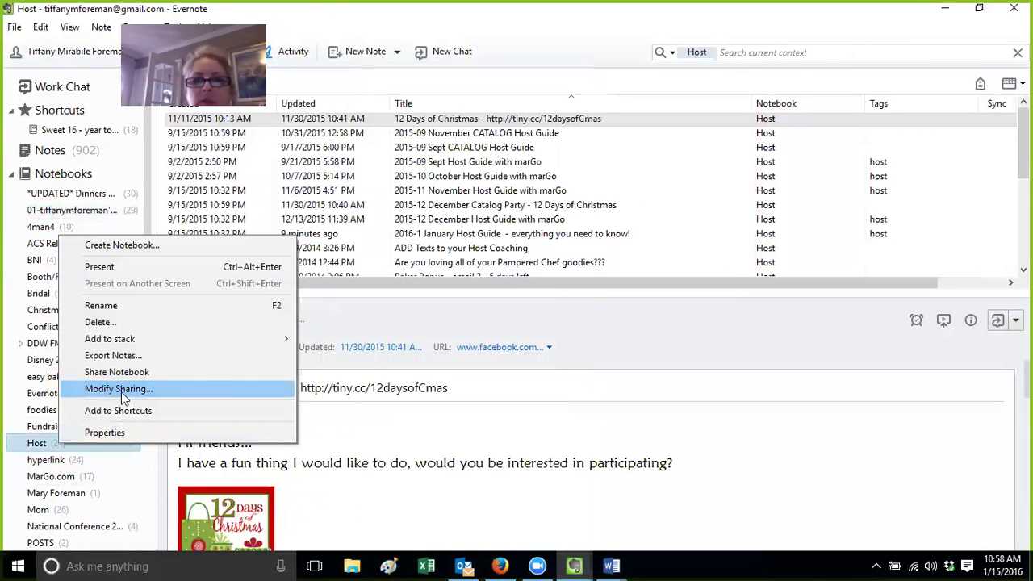
{"action": "left_click", "coordinate": [119, 389]}
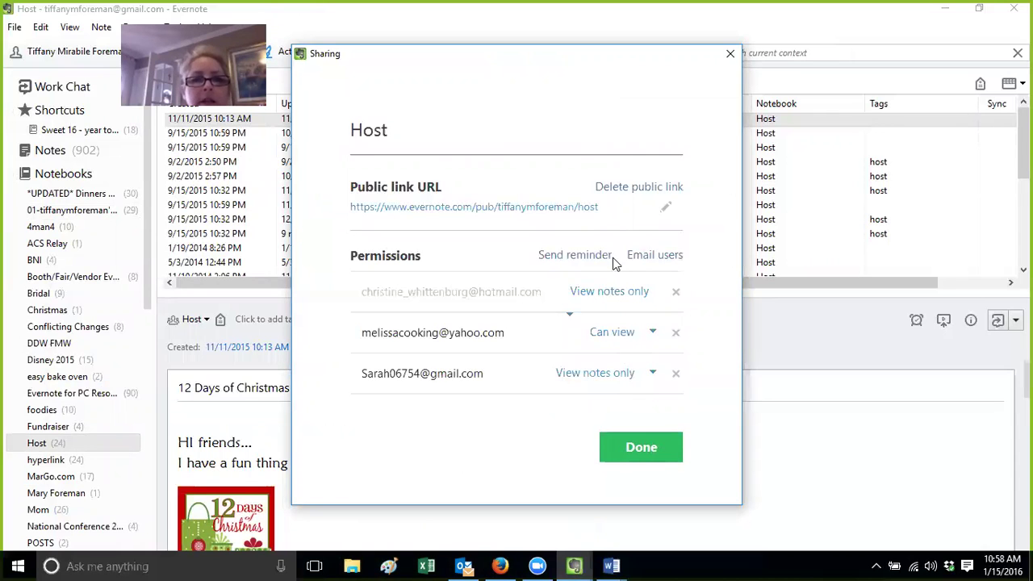
{"action": "left_click", "coordinate": [665, 209]}
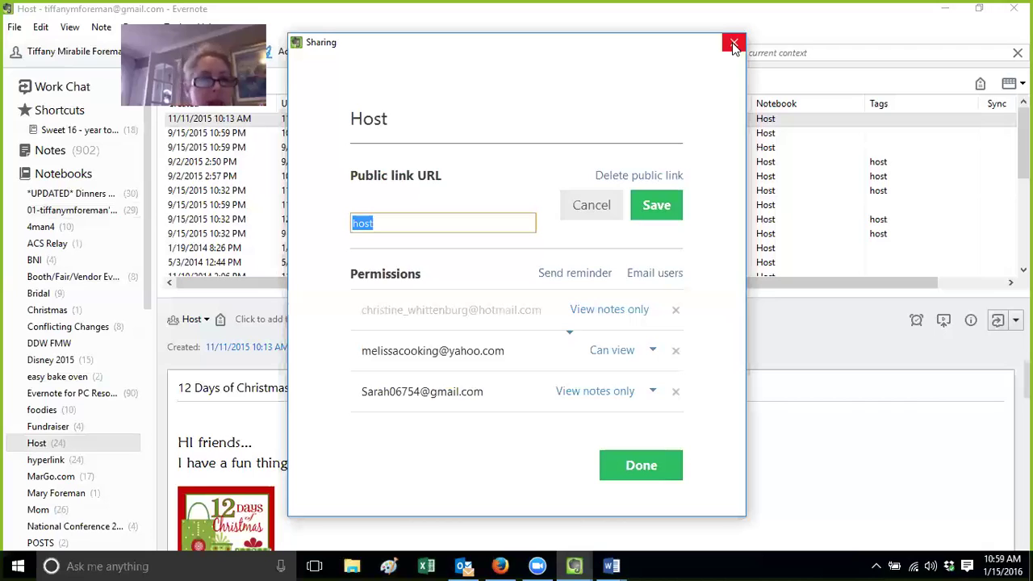
{"action": "left_click", "coordinate": [587, 206]}
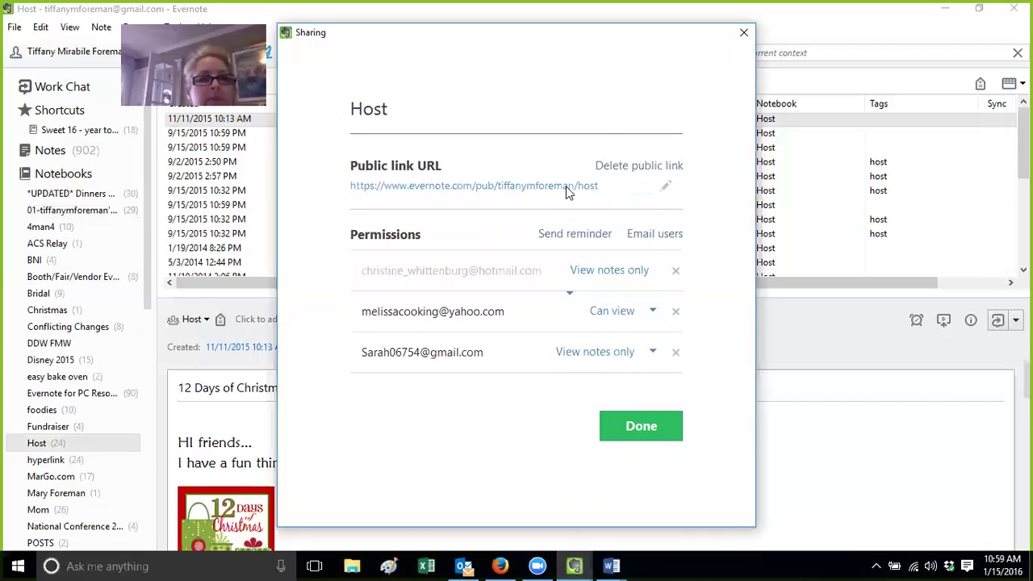
{"action": "left_click", "coordinate": [568, 186]}
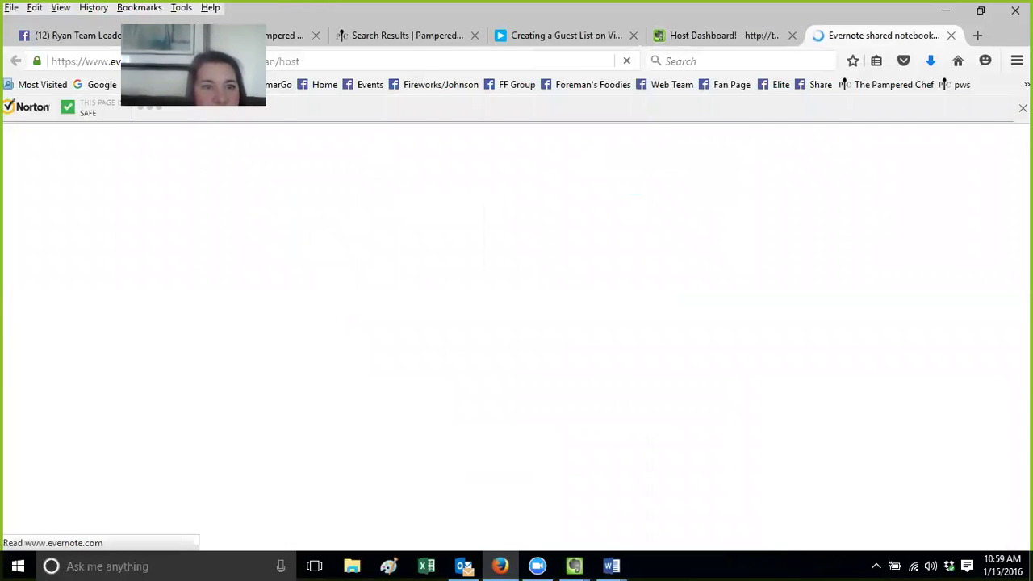
Strip the #st= fragment from the Host page address, copy the /host URL, and return to Evernote
{"action": "left_click", "coordinate": [315, 61]}
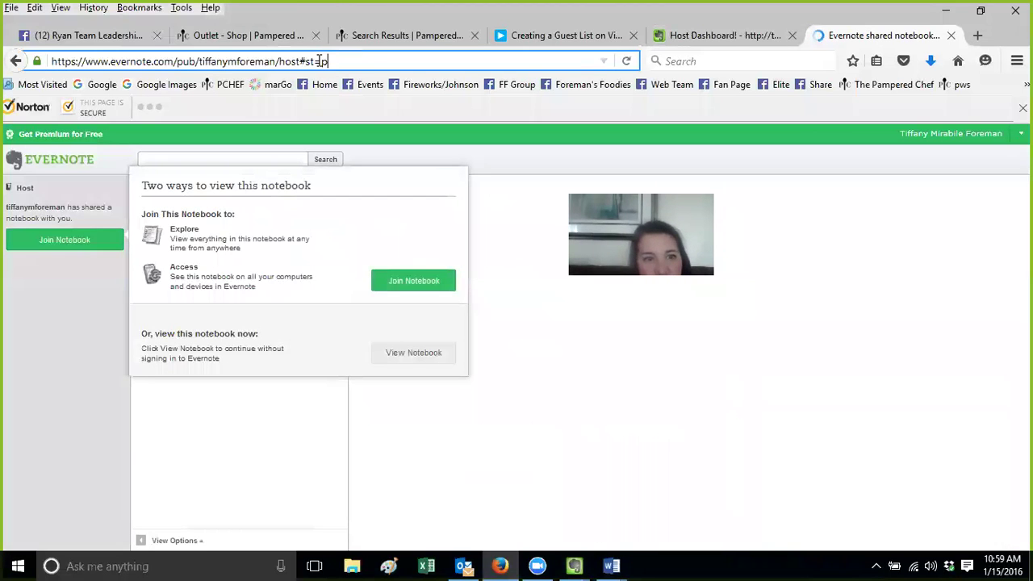
{"action": "left_click_drag", "start_coordinate": [300, 61], "coordinate": [563, 58]}
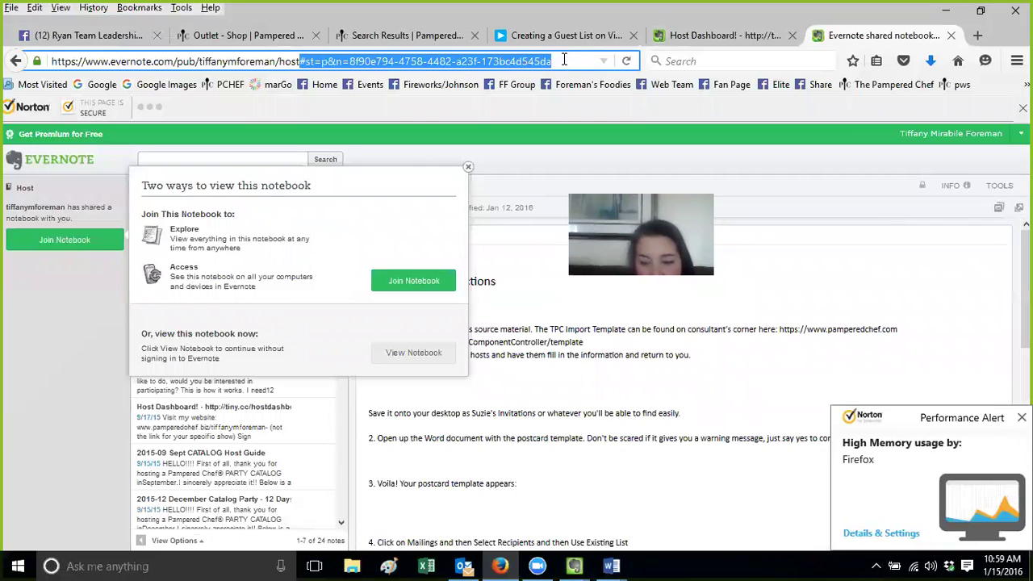
{"action": "key", "text": "BackSpace"}
{"action": "left_click_drag", "start_coordinate": [300, 61], "coordinate": [33, 54]}
{"action": "right_click", "coordinate": [194, 61]}
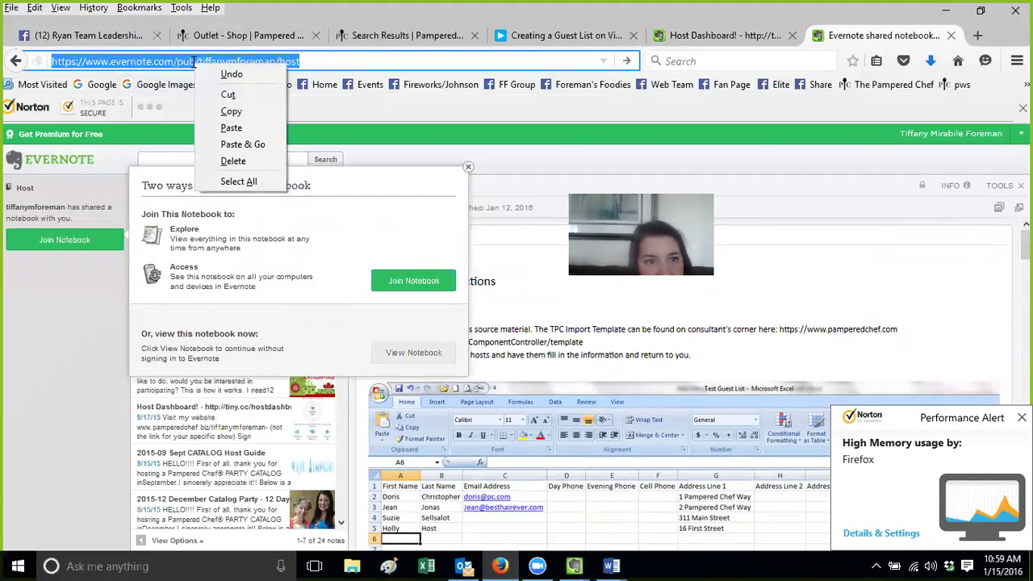
{"action": "left_click", "coordinate": [245, 109]}
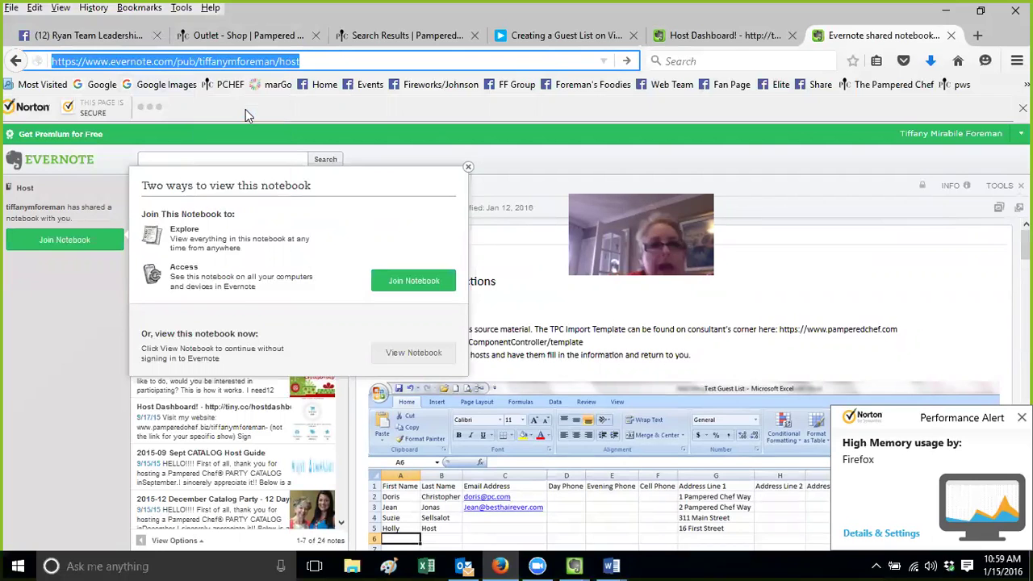
{"action": "left_click", "coordinate": [572, 565]}
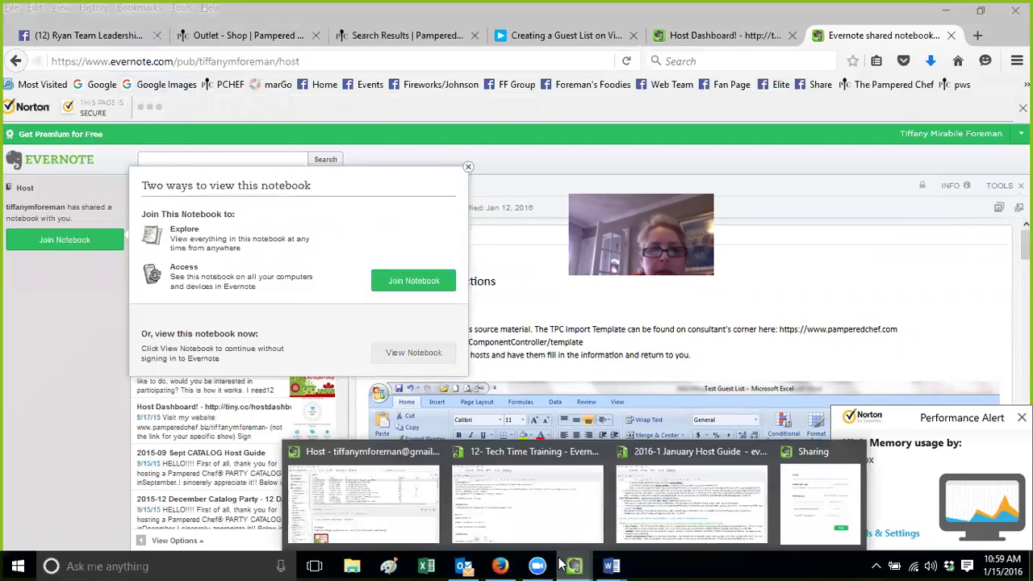
{"action": "left_click", "coordinate": [362, 520]}
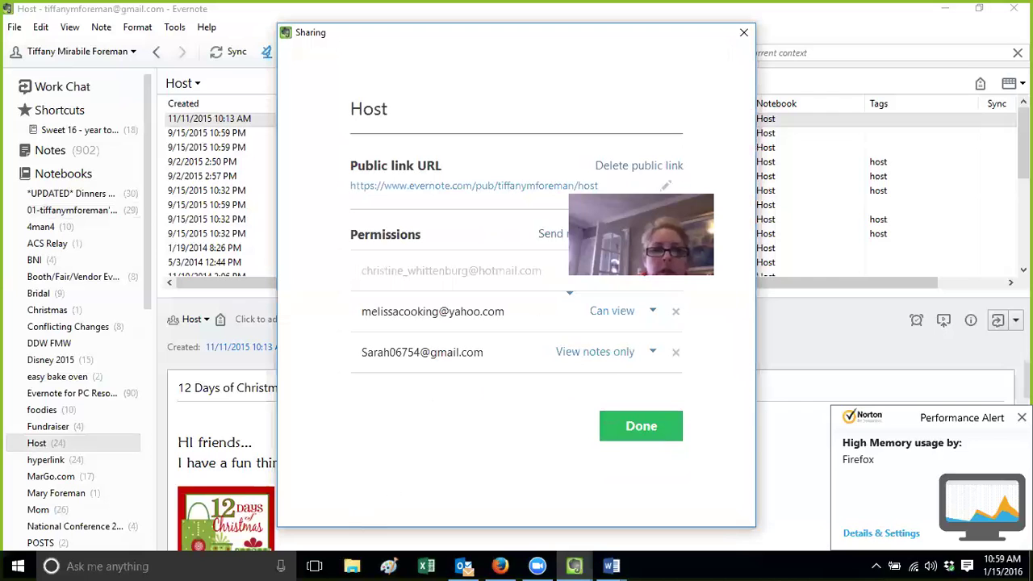
Copy the recipe public link from the 01-Links note, then go to Firefox's Host Dashboard tab
{"action": "left_click", "coordinate": [744, 33]}
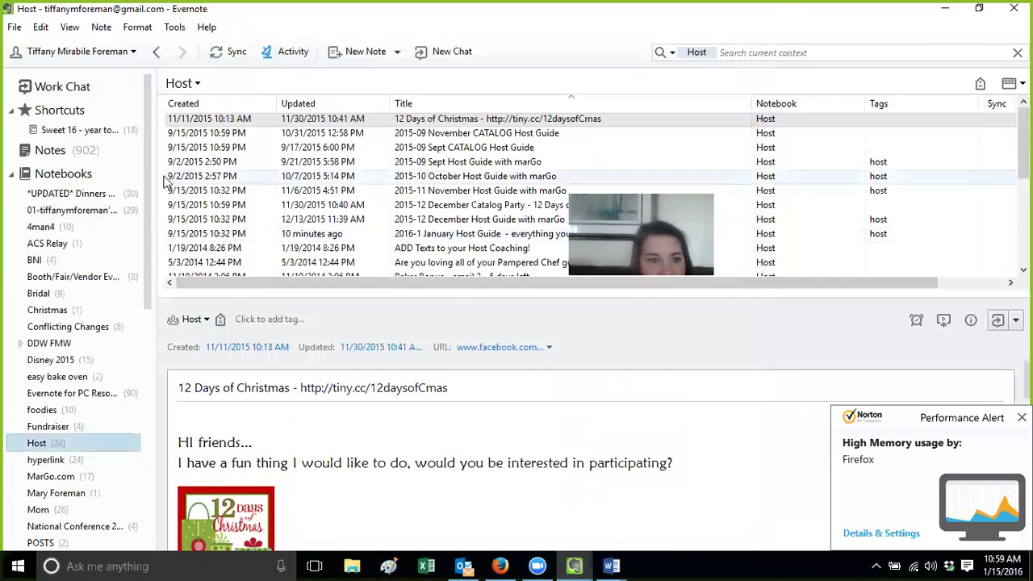
{"action": "left_click", "coordinate": [110, 213]}
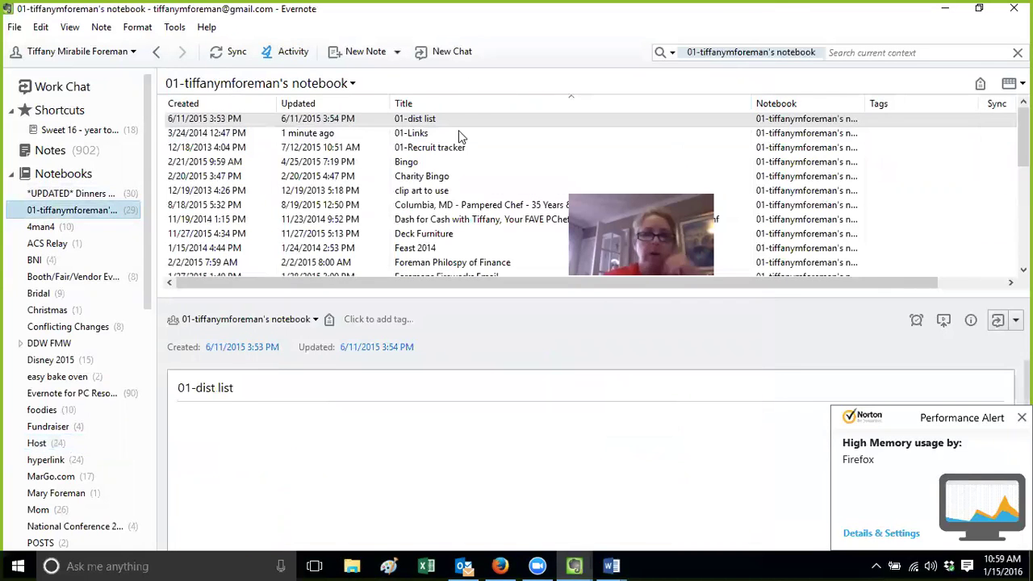
{"action": "double_click", "coordinate": [455, 133]}
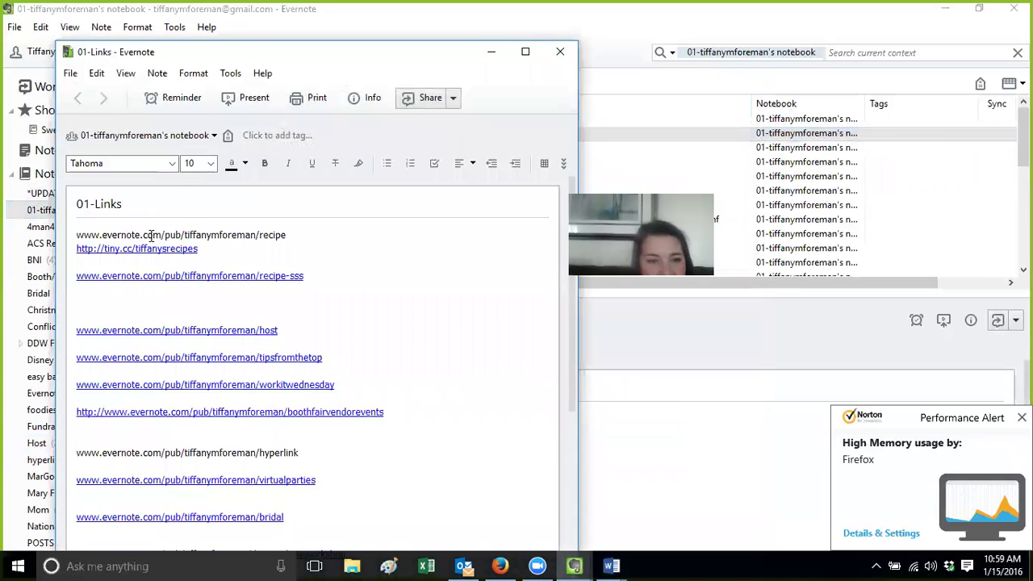
{"action": "left_click_drag", "start_coordinate": [292, 235], "coordinate": [62, 231]}
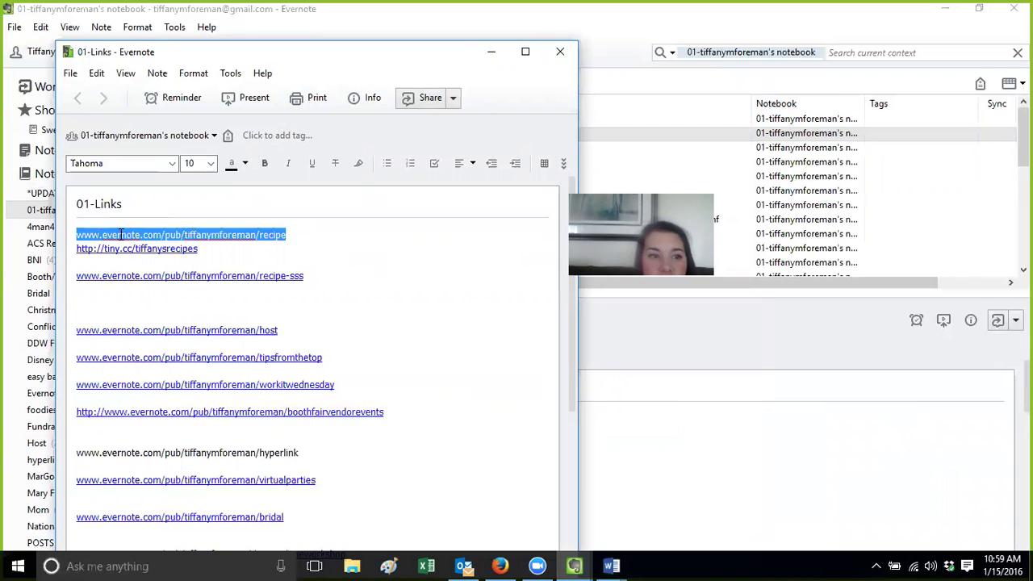
{"action": "right_click", "coordinate": [121, 234]}
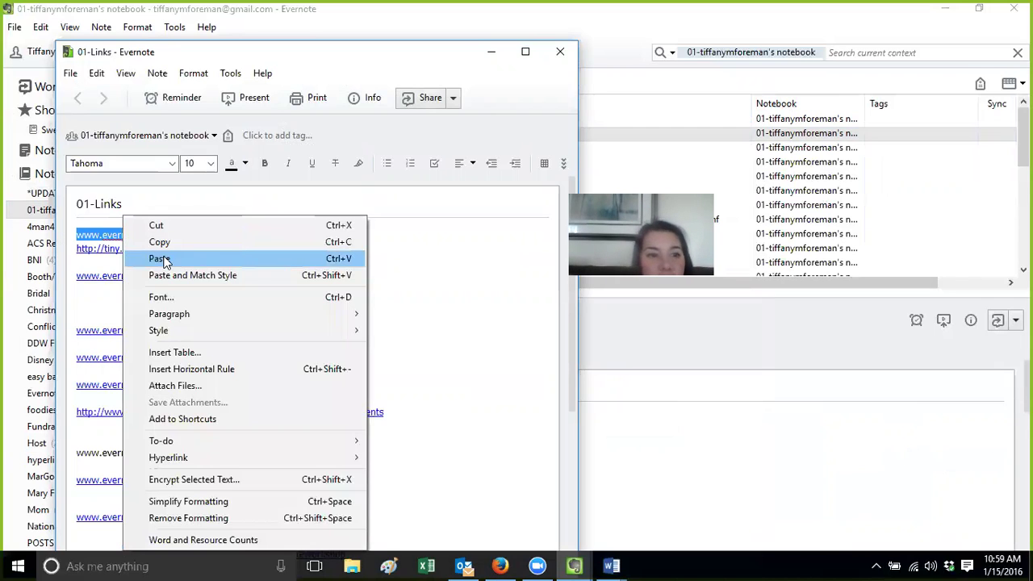
{"action": "left_click", "coordinate": [160, 242]}
{"action": "left_click", "coordinate": [500, 565]}
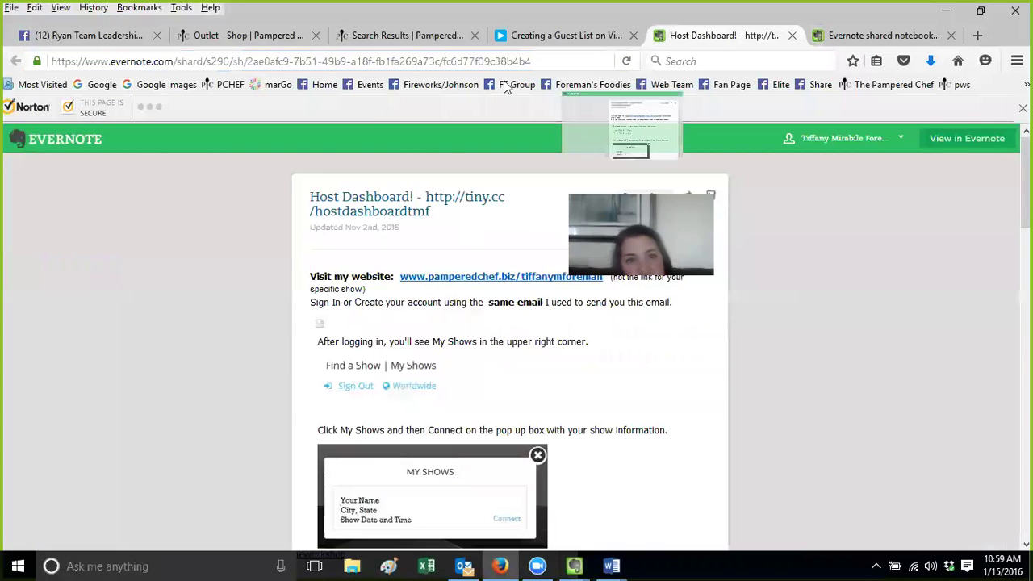
{"action": "left_click_drag", "start_coordinate": [710, 35], "coordinate": [484, 63]}
Go to tiny.cc and log in to the account
{"action": "left_click", "coordinate": [563, 60]}
{"action": "type", "text": "t"}
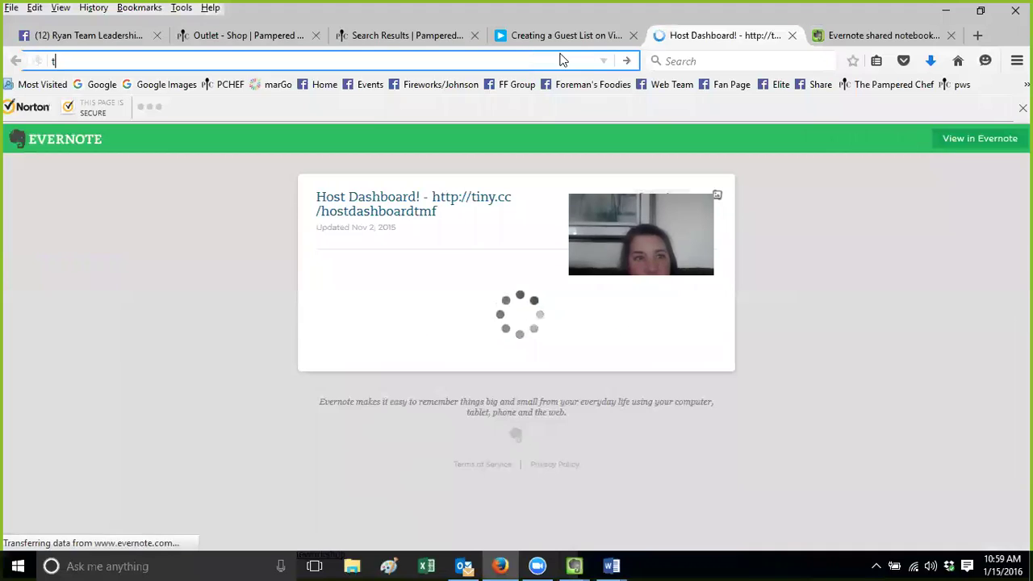
{"action": "type", "text": "iny.cc/"}
{"action": "key", "text": "Return"}
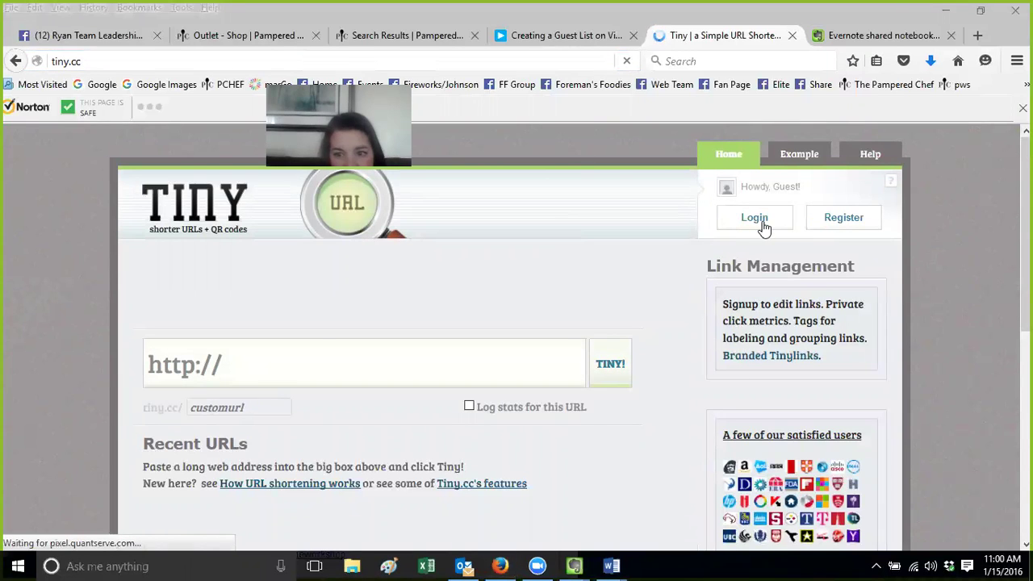
{"action": "left_click", "coordinate": [755, 218]}
{"action": "left_click", "coordinate": [396, 413]}
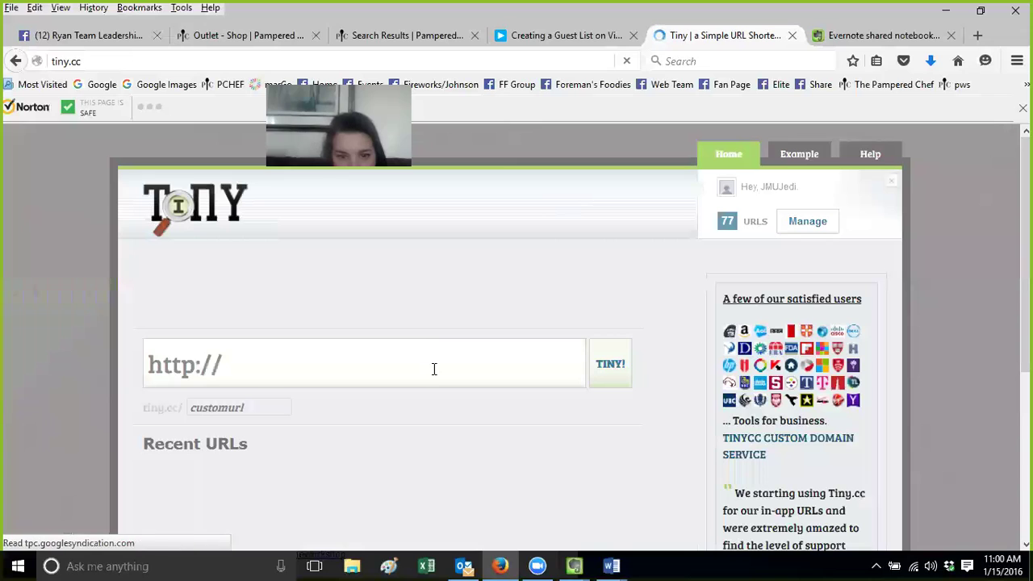
Paste the recipe link into tiny.cc, start a custom URL, then close the tiny.cc and shared notebook tabs
{"action": "left_click", "coordinate": [433, 369]}
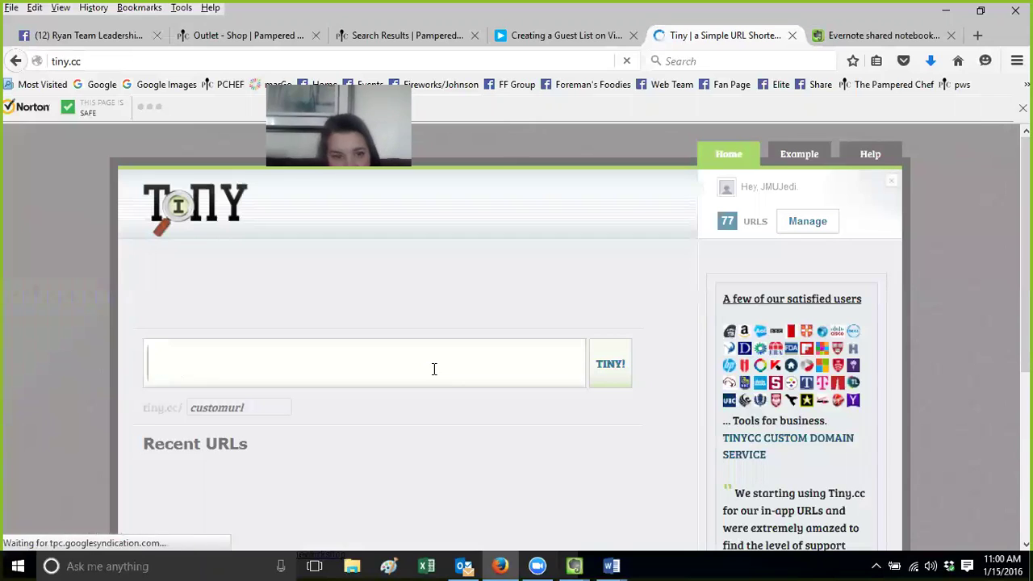
{"action": "key", "text": "ctrl+v"}
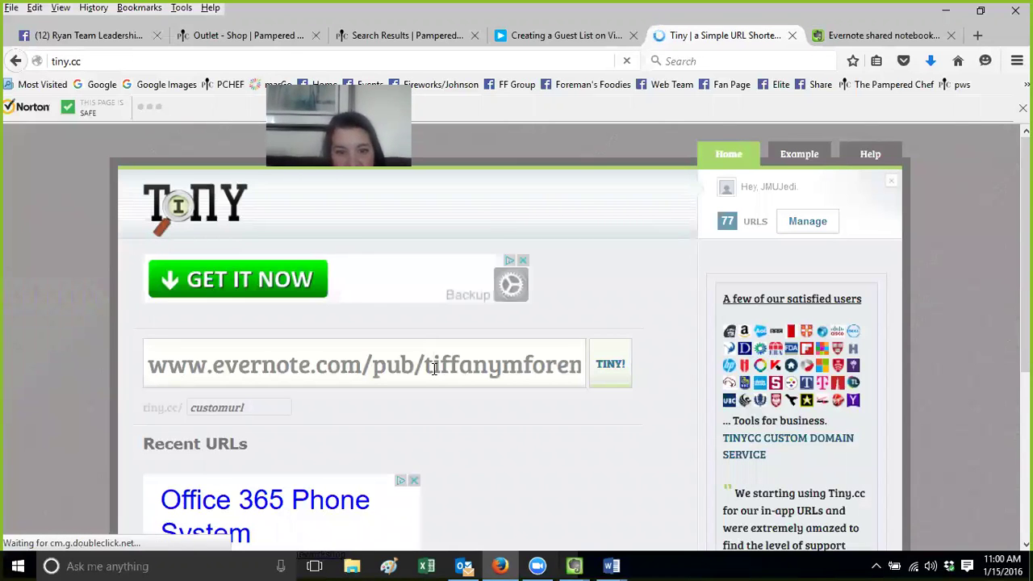
{"action": "scroll", "coordinate": [195, 317], "scroll_direction": "down", "scroll_amount": 3}
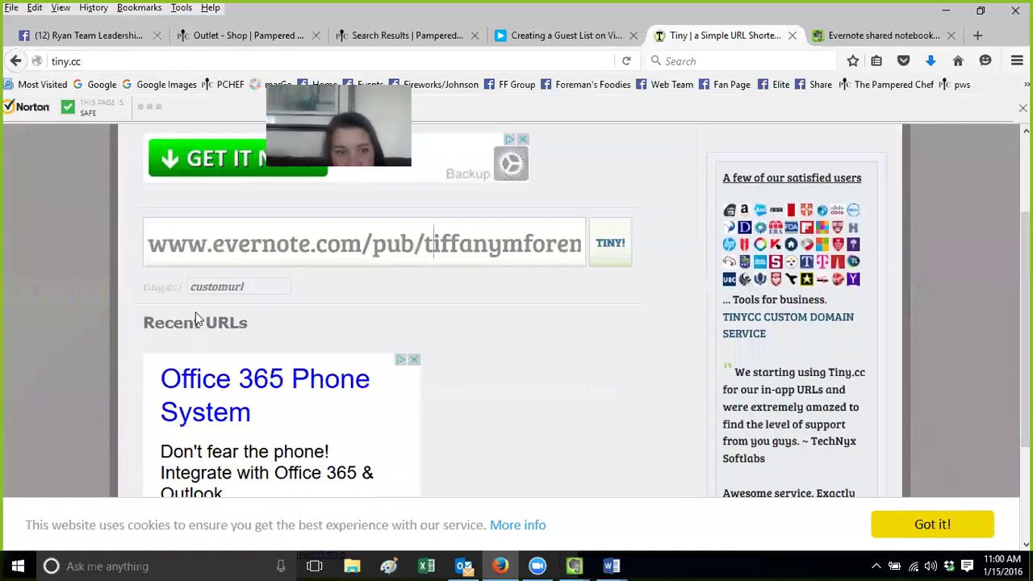
{"action": "left_click", "coordinate": [226, 288]}
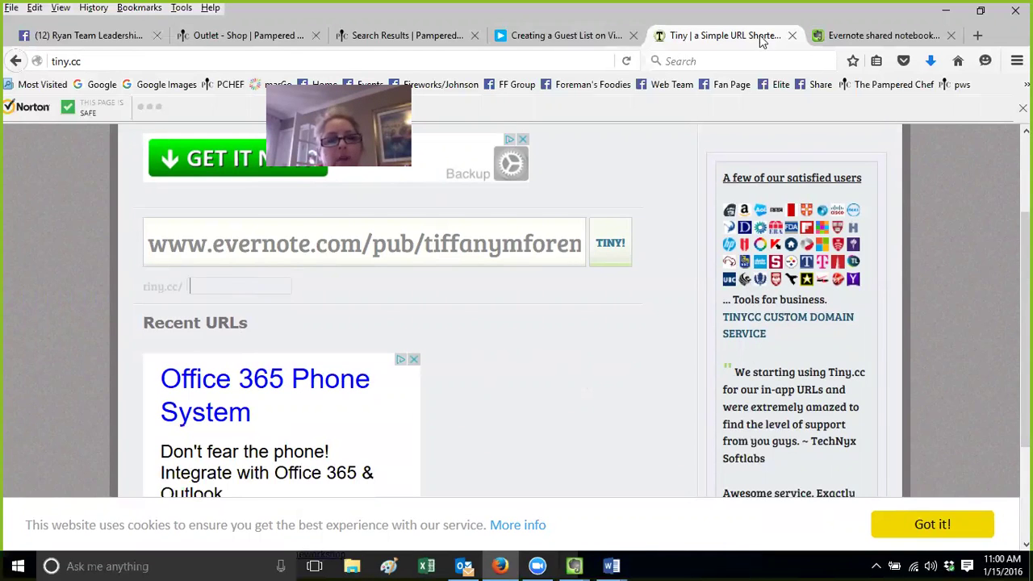
{"action": "left_click", "coordinate": [791, 36]}
{"action": "left_click", "coordinate": [792, 36]}
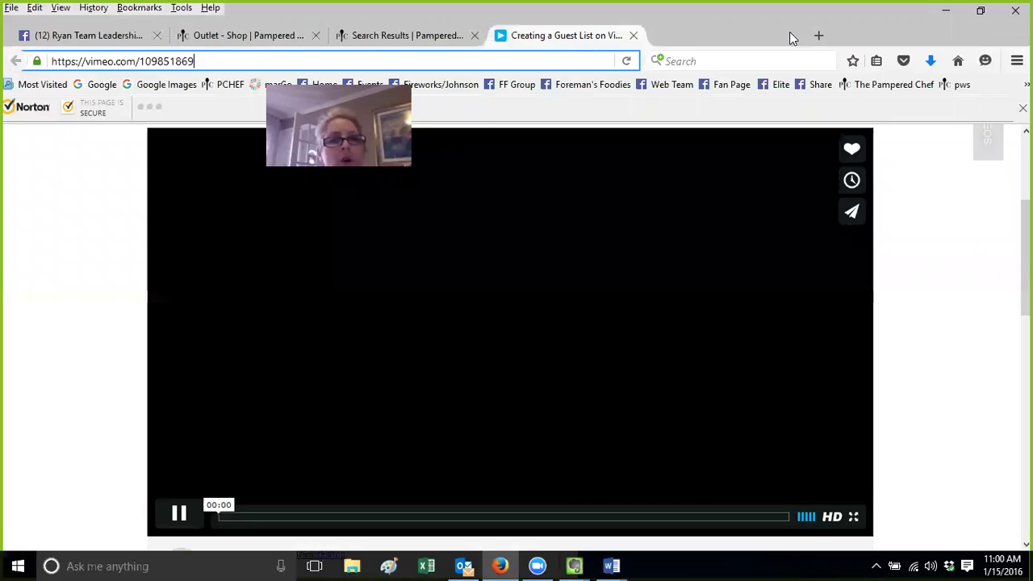
Bring Evernote forward and view the hyperlink notebook's January Steals and Deals note
{"action": "mouse_move", "coordinate": [569, 565]}
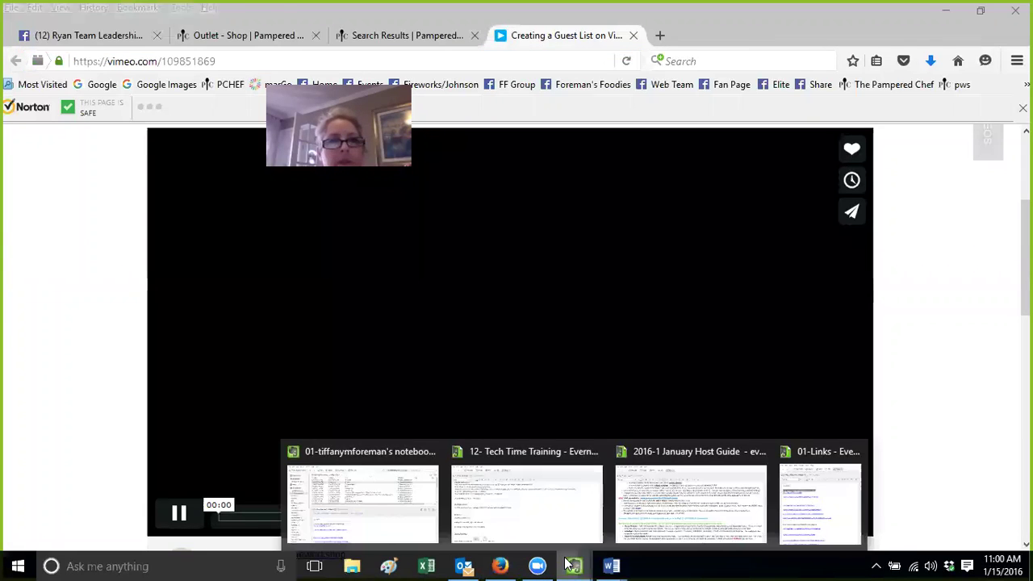
{"action": "left_click", "coordinate": [376, 521]}
{"action": "left_click", "coordinate": [51, 459]}
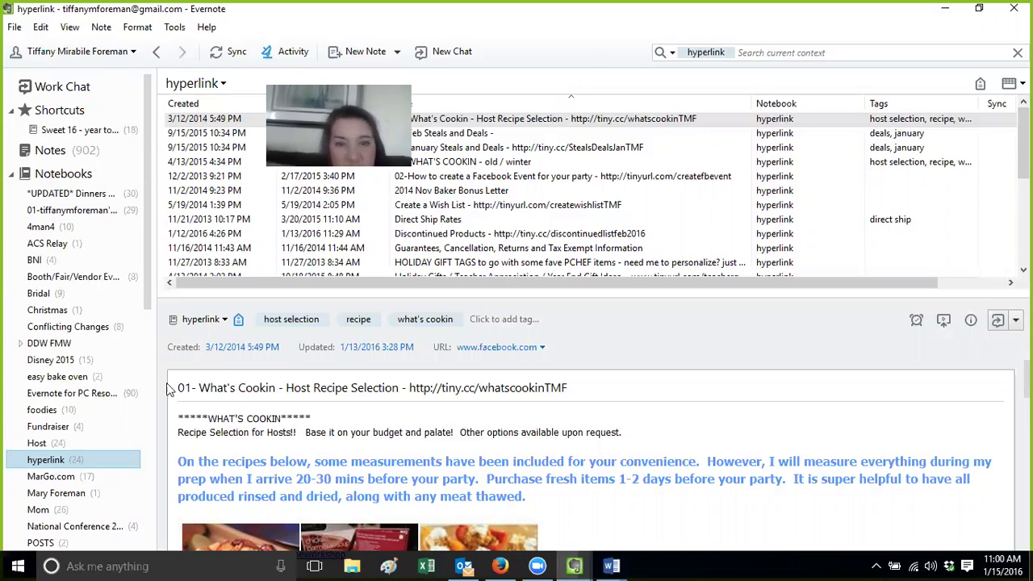
{"action": "left_click", "coordinate": [468, 150]}
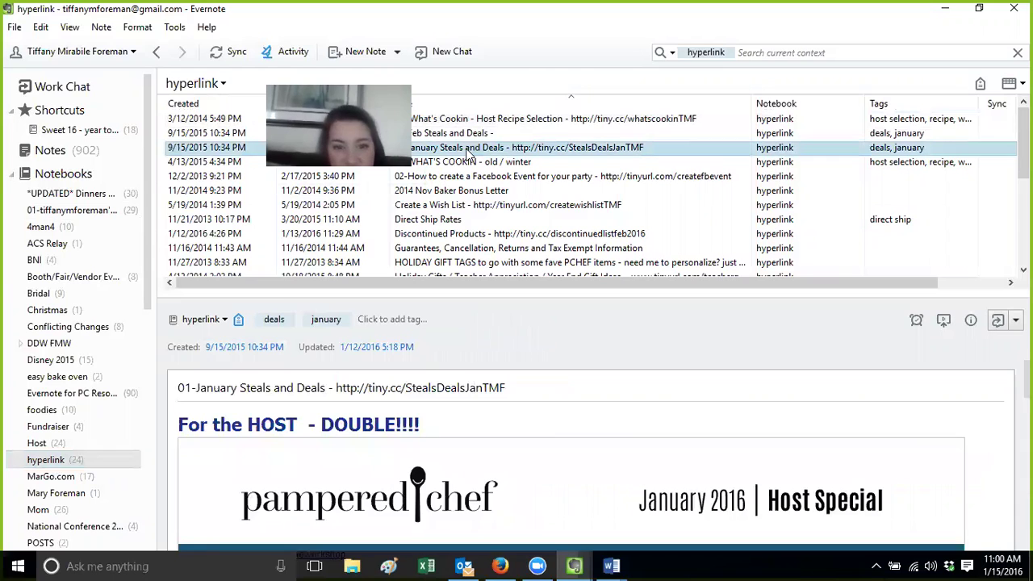
{"action": "scroll", "coordinate": [571, 456], "scroll_direction": "down", "scroll_amount": 15}
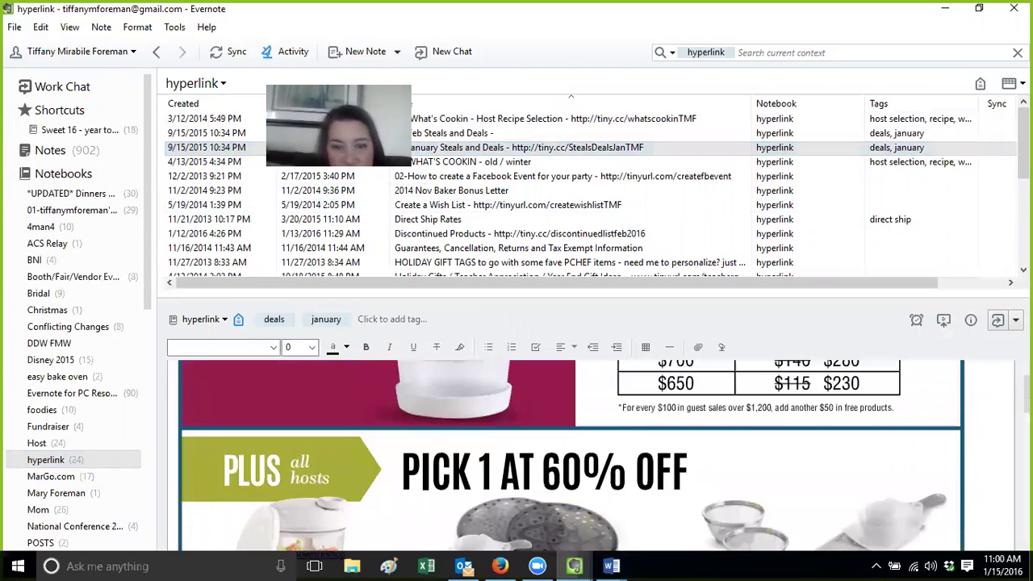
{"action": "key", "text": "ctrl+Home"}
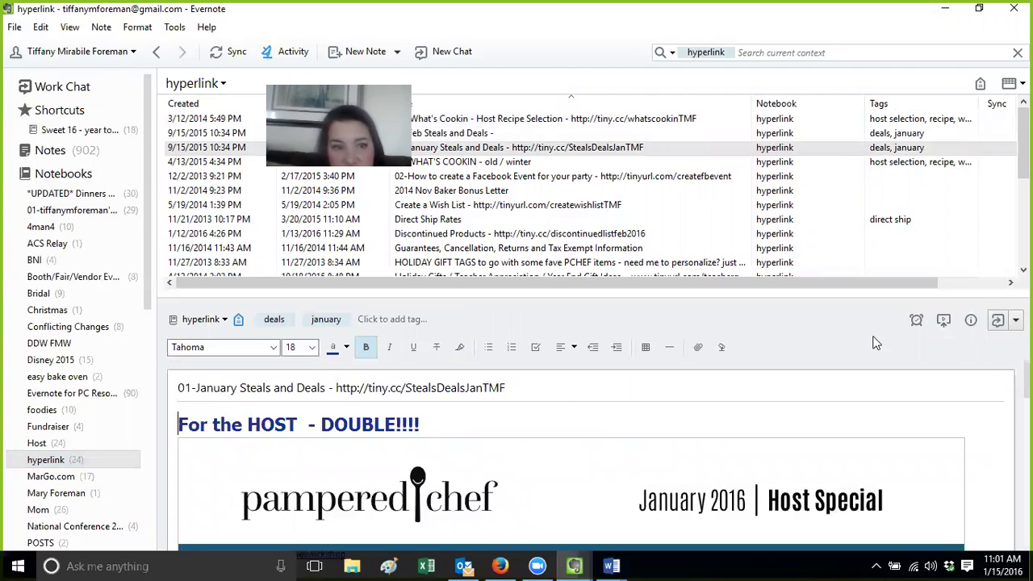
Reselect the hyperlink notebook and scroll through its 24 notes
{"action": "left_click", "coordinate": [49, 460]}
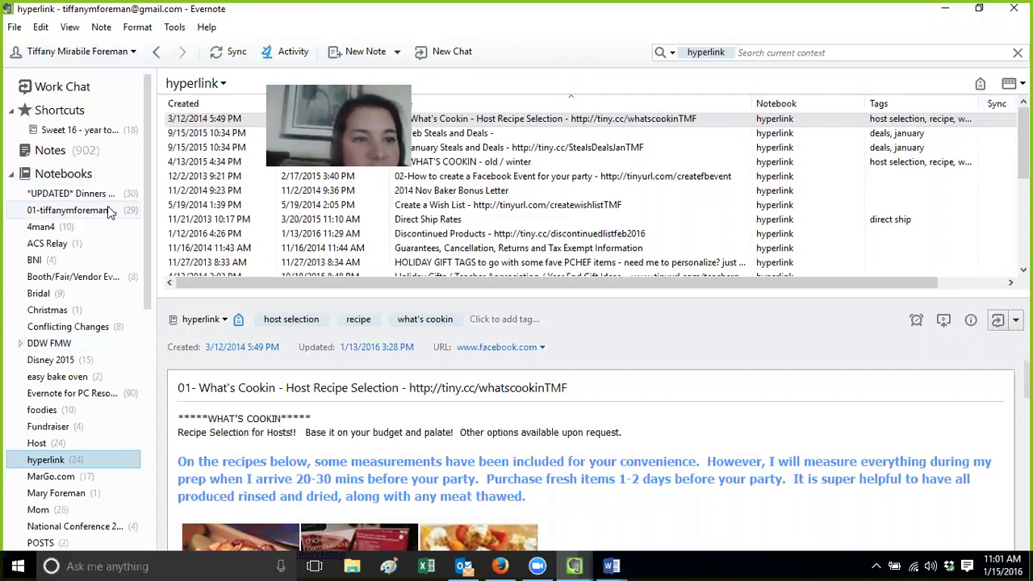
{"action": "scroll", "coordinate": [144, 237], "scroll_direction": "down", "scroll_amount": 1}
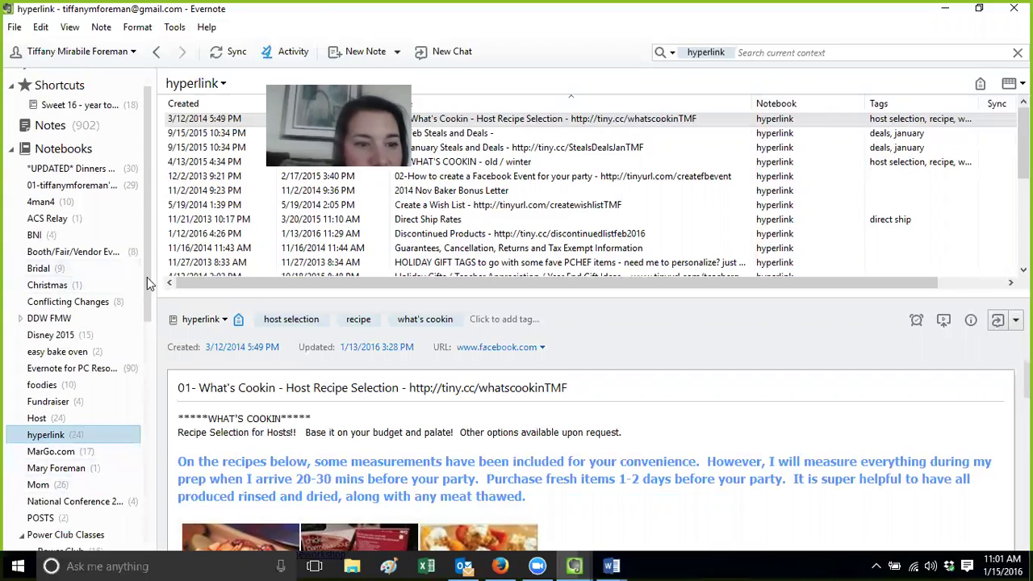
{"action": "scroll", "coordinate": [139, 306], "scroll_direction": "down", "scroll_amount": 3}
Glance at the Recipe and hyperlink notebooks, then open *UPDATED* Dinners Done with The Pampered Chef
{"action": "left_click", "coordinate": [40, 466]}
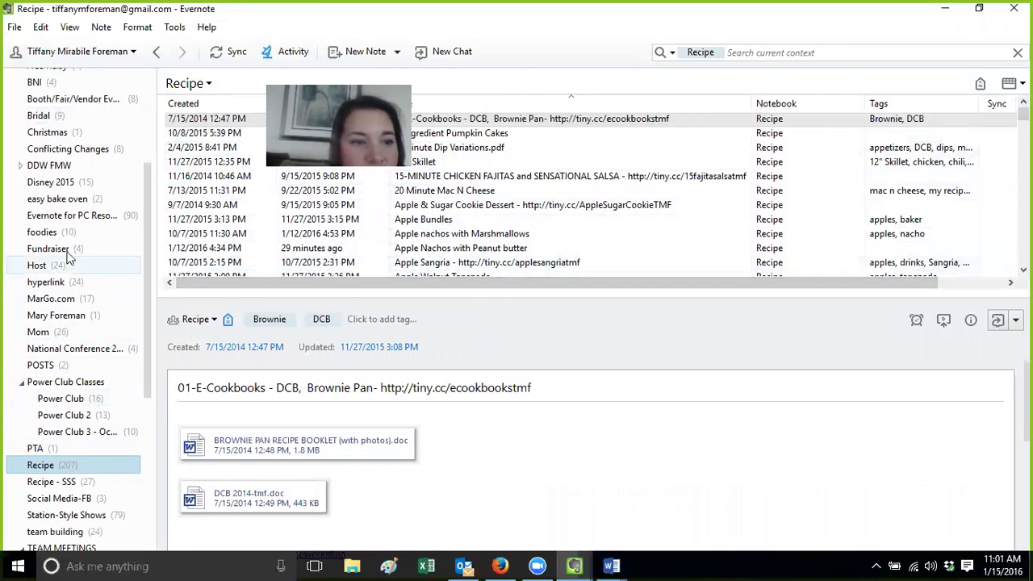
{"action": "left_click", "coordinate": [69, 283]}
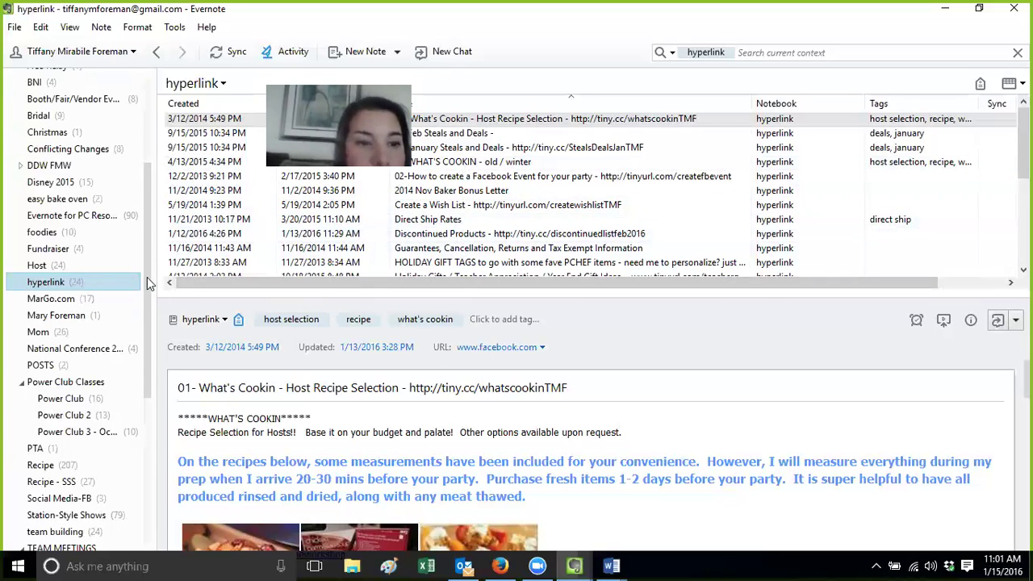
{"action": "scroll", "coordinate": [148, 282], "scroll_direction": "up", "scroll_amount": 3}
{"action": "left_click", "coordinate": [81, 193]}
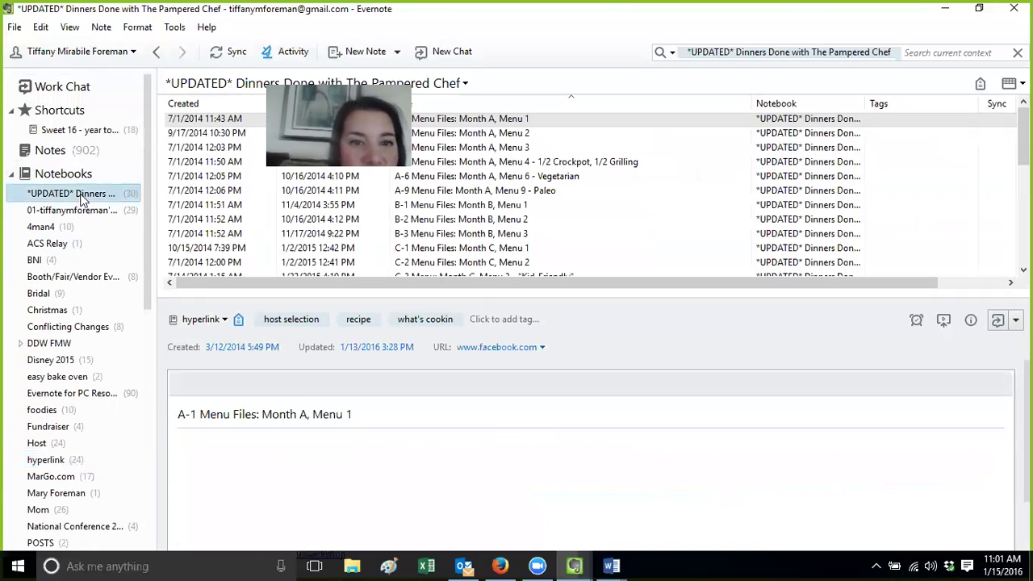
{"action": "left_click", "coordinate": [84, 211]}
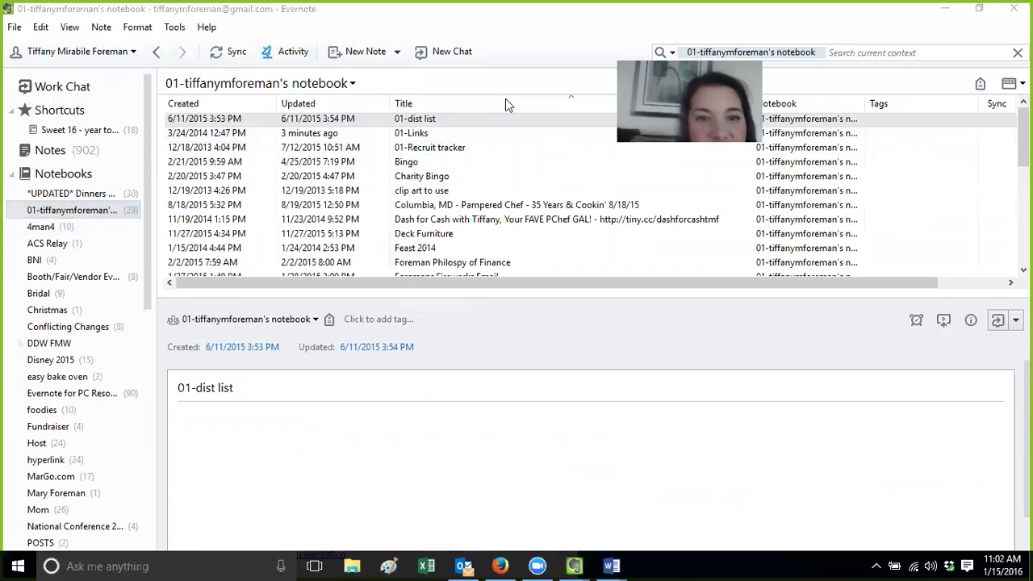
{"action": "left_click", "coordinate": [431, 135]}
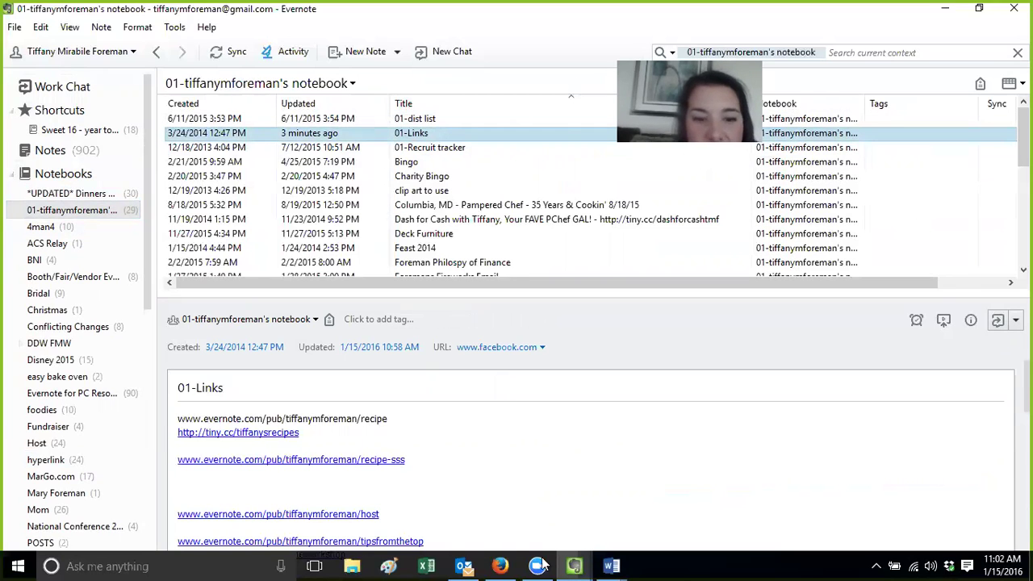
{"action": "mouse_move", "coordinate": [502, 565]}
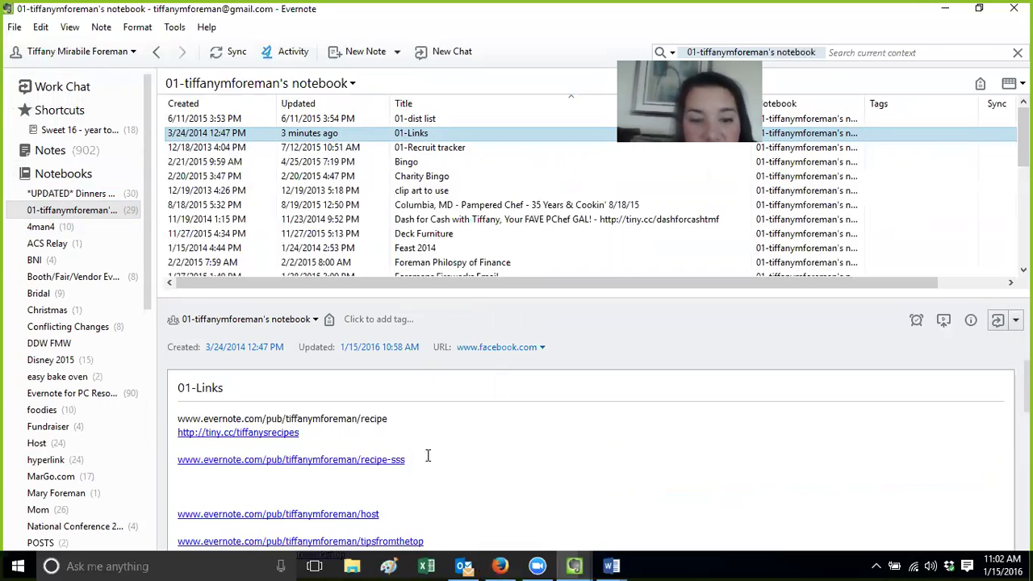
{"action": "triple_click", "coordinate": [333, 419]}
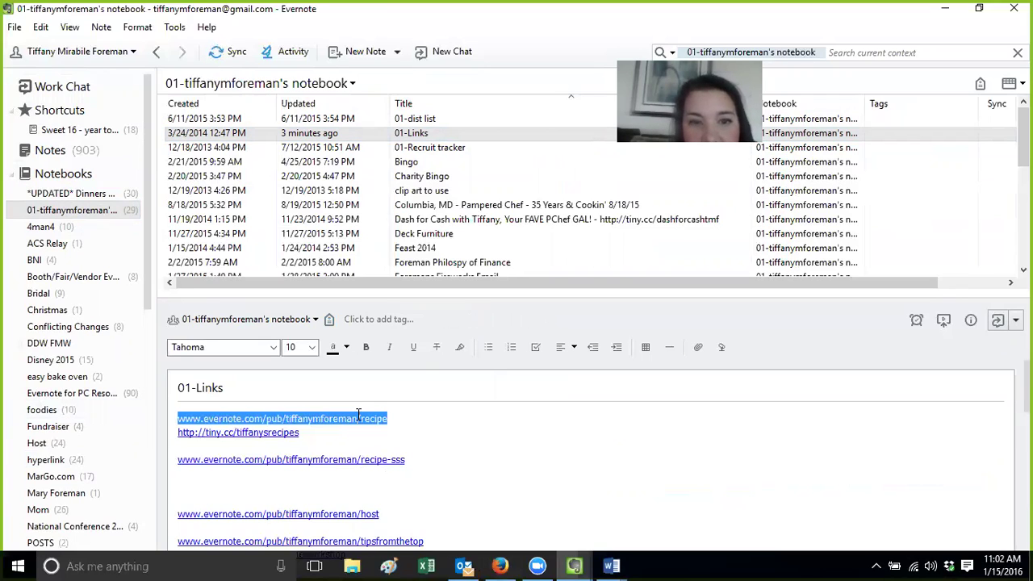
{"action": "key", "text": "ctrl+shift+k"}
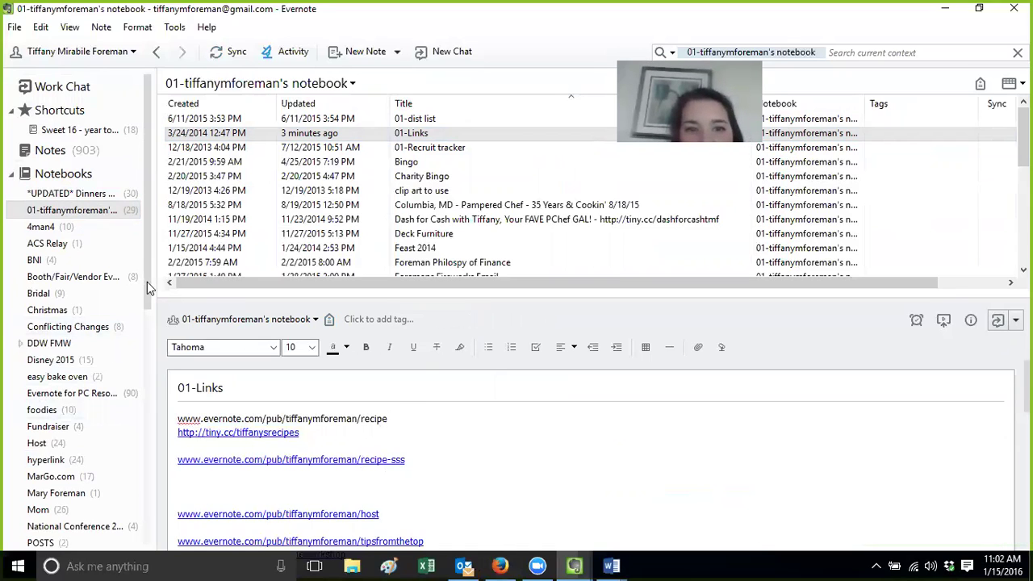
Switch to the hyperlink notebook's note list
{"action": "scroll", "coordinate": [149, 301], "scroll_direction": "down", "scroll_amount": 2}
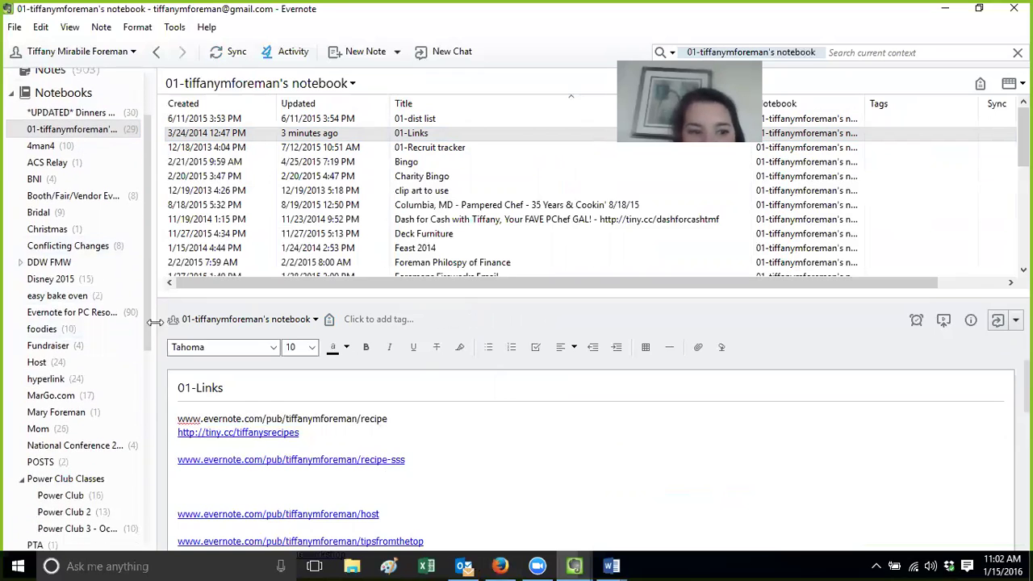
{"action": "scroll", "coordinate": [148, 331], "scroll_direction": "down", "scroll_amount": 2}
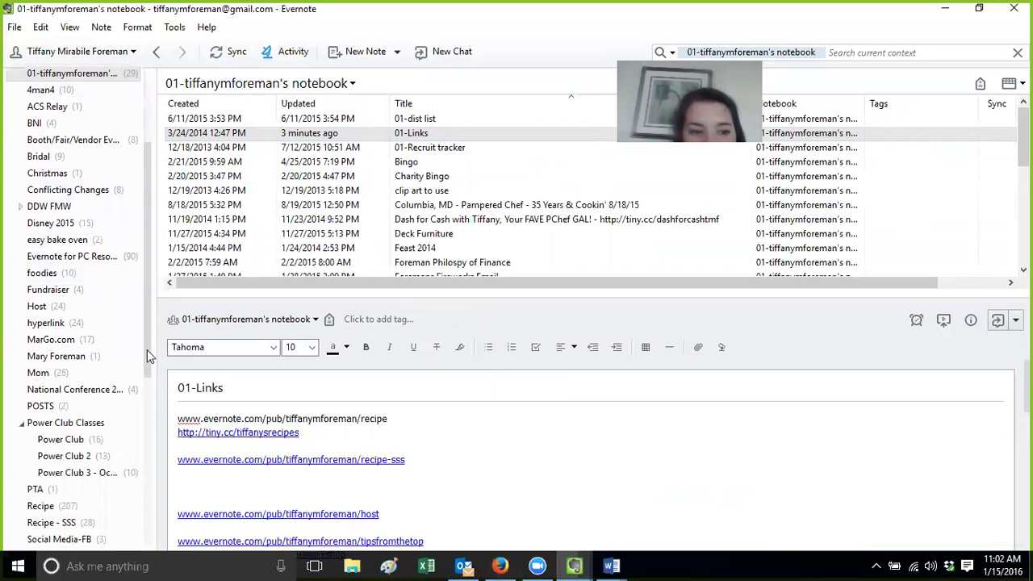
{"action": "left_click", "coordinate": [46, 323]}
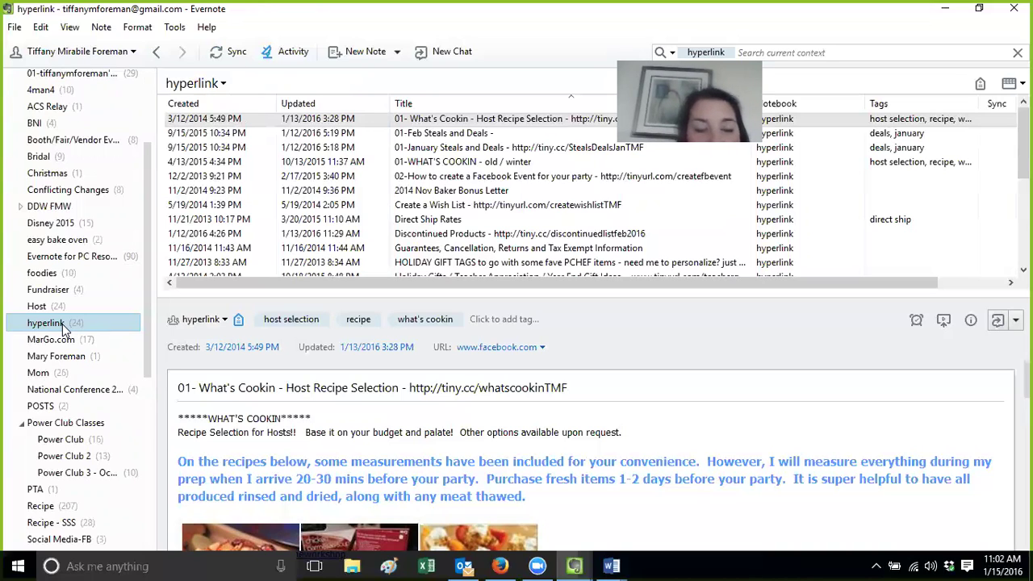
Open the 2016-1 January Host Guide from the Host notebook and follow its HERE! link
{"action": "scroll", "coordinate": [81, 243], "scroll_direction": "up", "scroll_amount": 3}
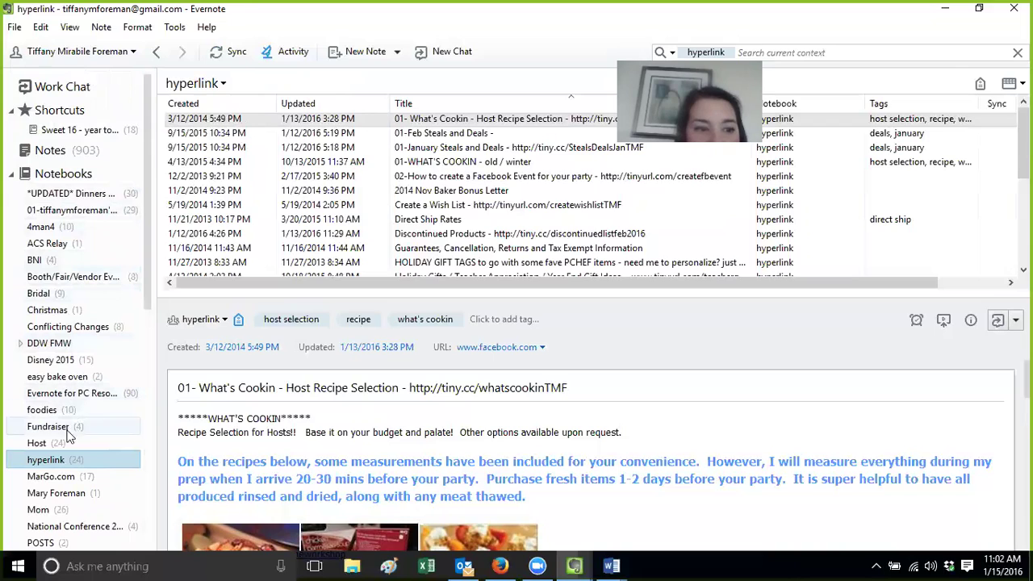
{"action": "left_click", "coordinate": [36, 443]}
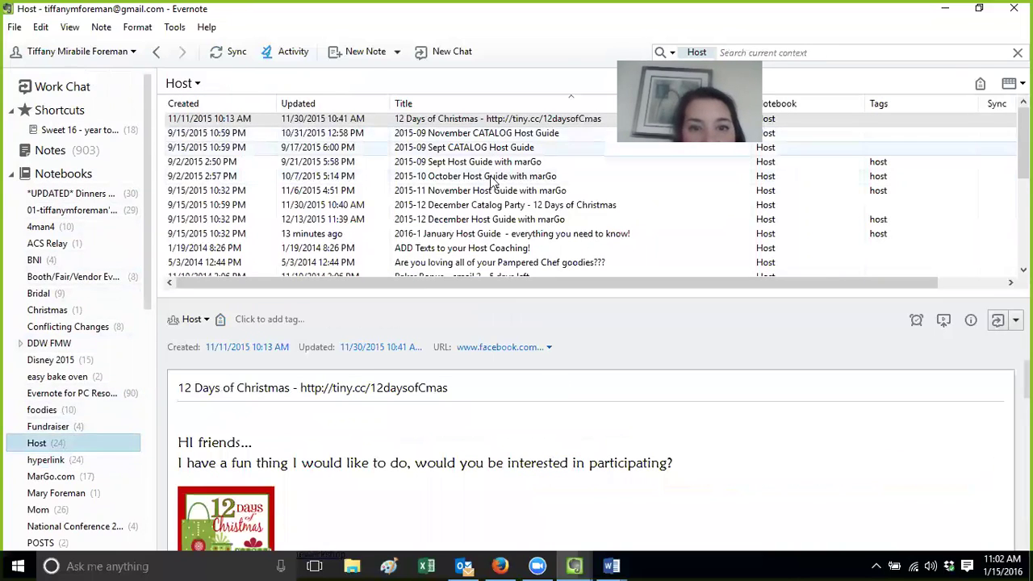
{"action": "double_click", "coordinate": [487, 232]}
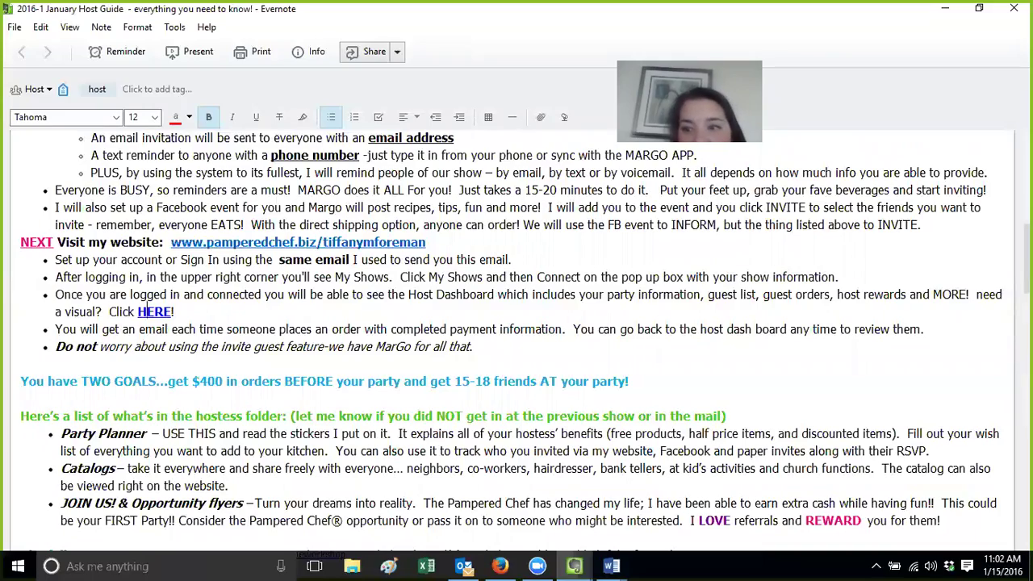
{"action": "scroll", "coordinate": [135, 311], "scroll_direction": "down", "scroll_amount": 7}
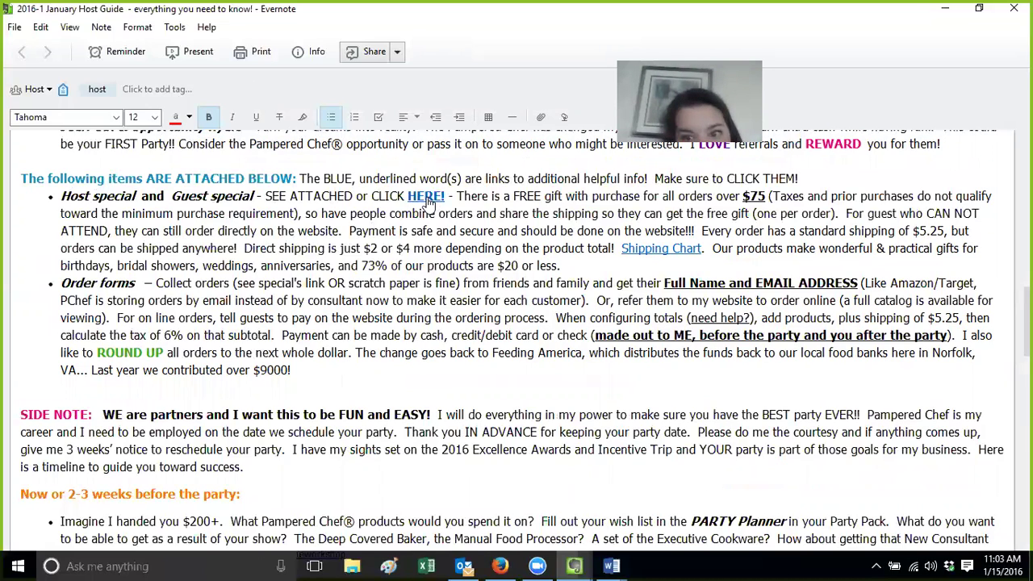
{"action": "left_click", "coordinate": [426, 200]}
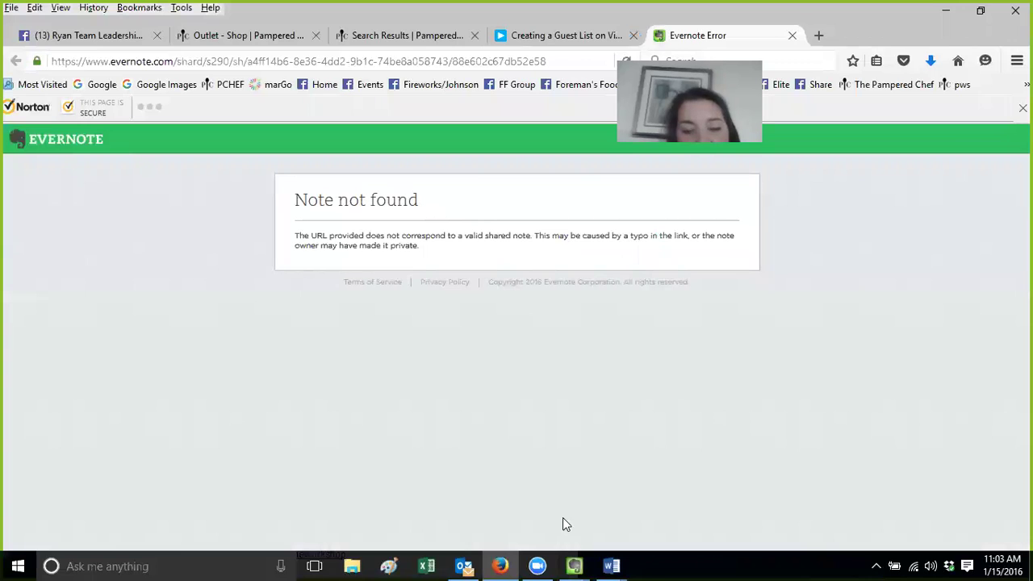
Copy the share URL of the 01-January Steals and Deals note in the hyperlink notebook
{"action": "mouse_move", "coordinate": [574, 565]}
{"action": "left_click", "coordinate": [379, 510]}
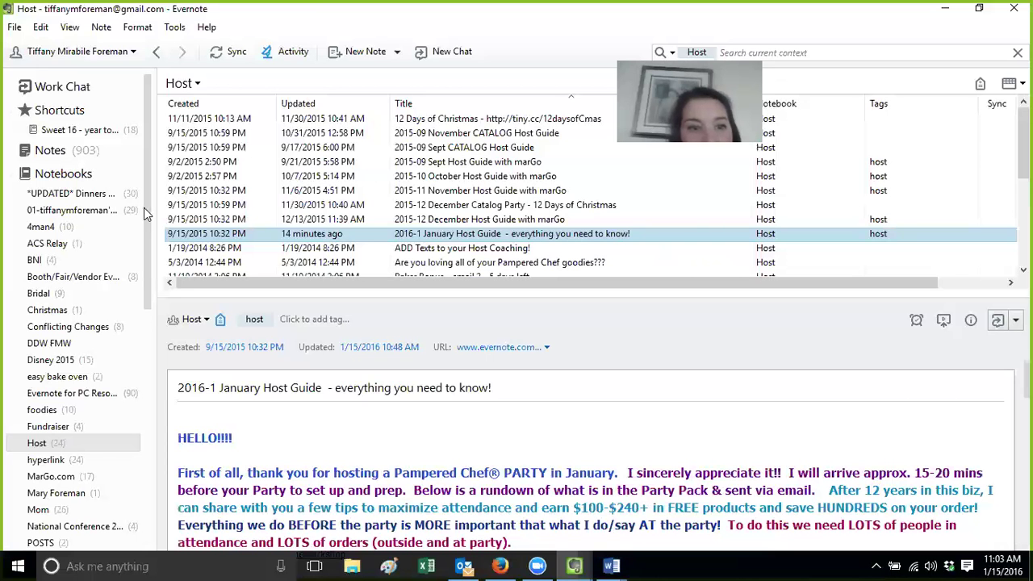
{"action": "left_click", "coordinate": [94, 459]}
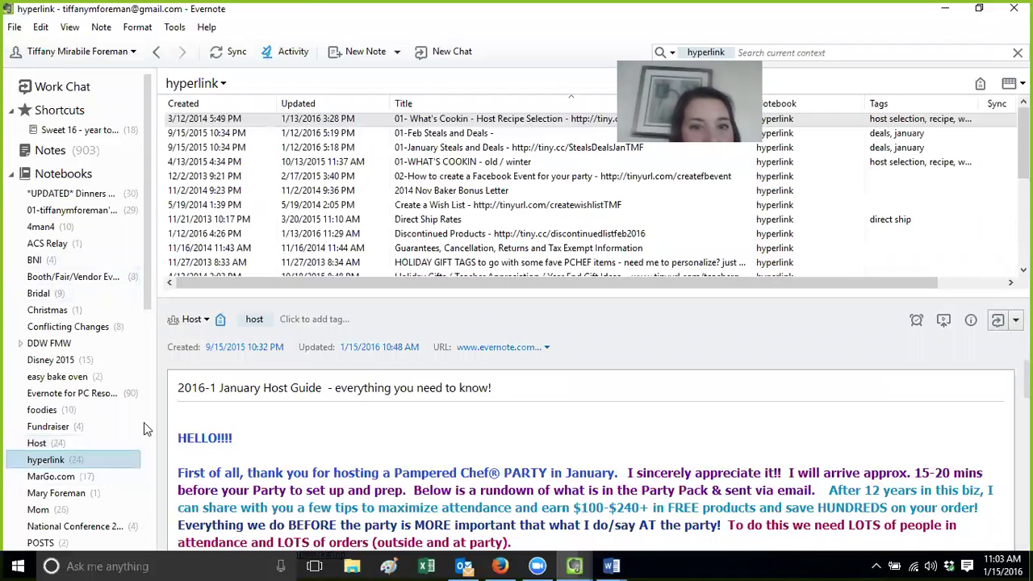
{"action": "left_click", "coordinate": [473, 148]}
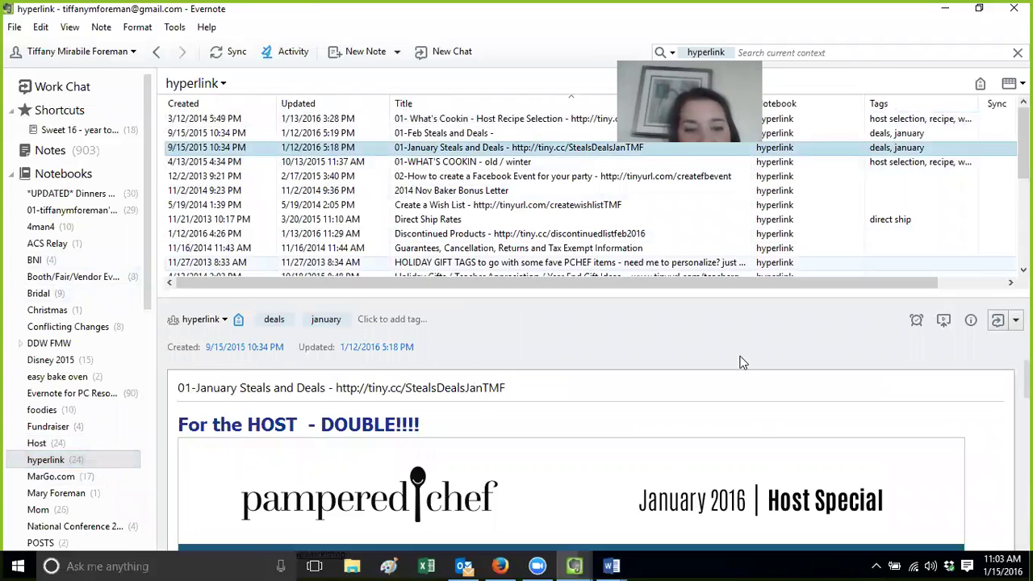
{"action": "left_click", "coordinate": [1015, 320]}
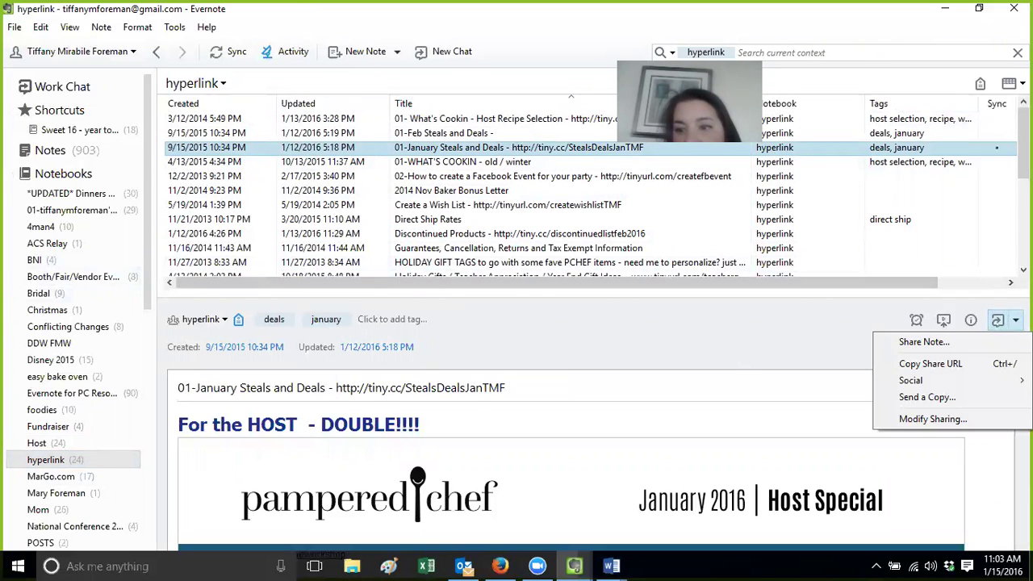
{"action": "left_click", "coordinate": [991, 367]}
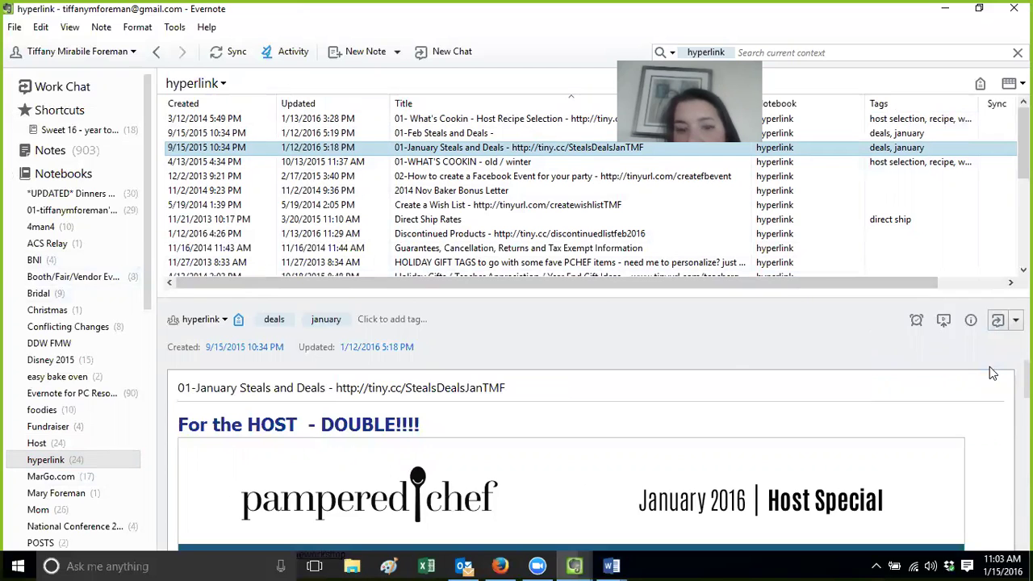
Open the 2016-1 January Host Guide from the Host notebook in its own window
{"action": "left_click", "coordinate": [32, 444]}
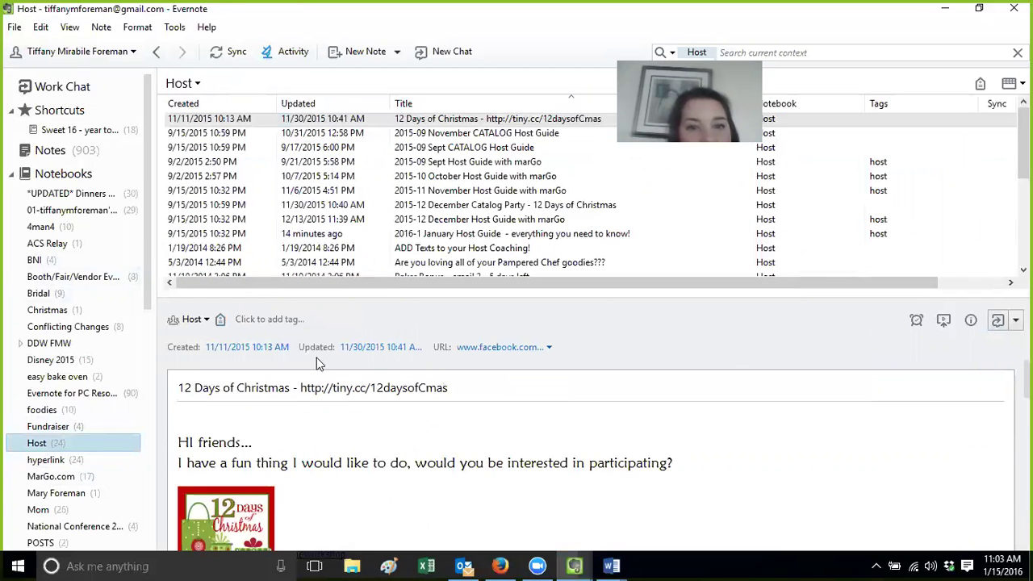
{"action": "left_click", "coordinate": [444, 234]}
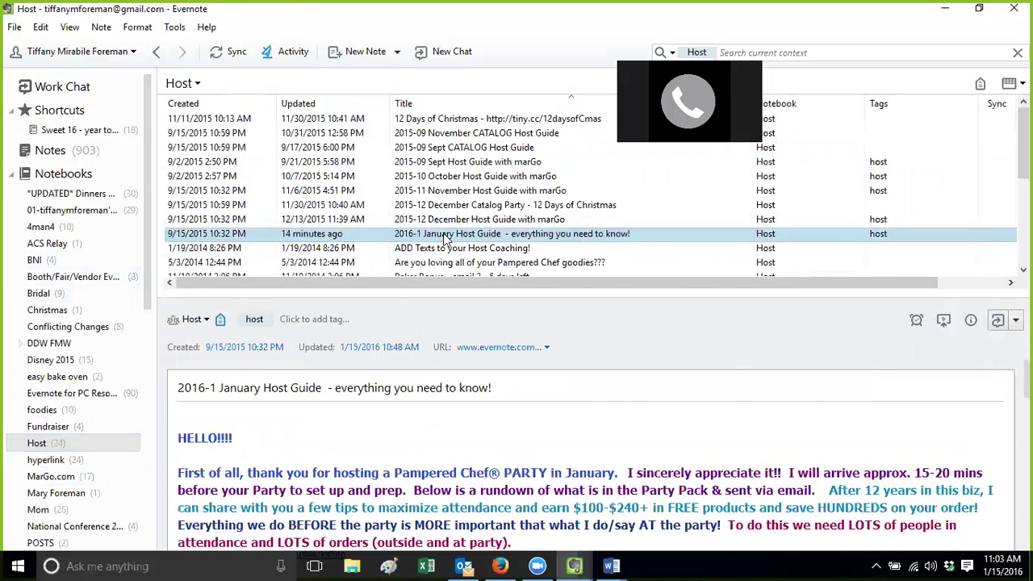
{"action": "double_click", "coordinate": [444, 236]}
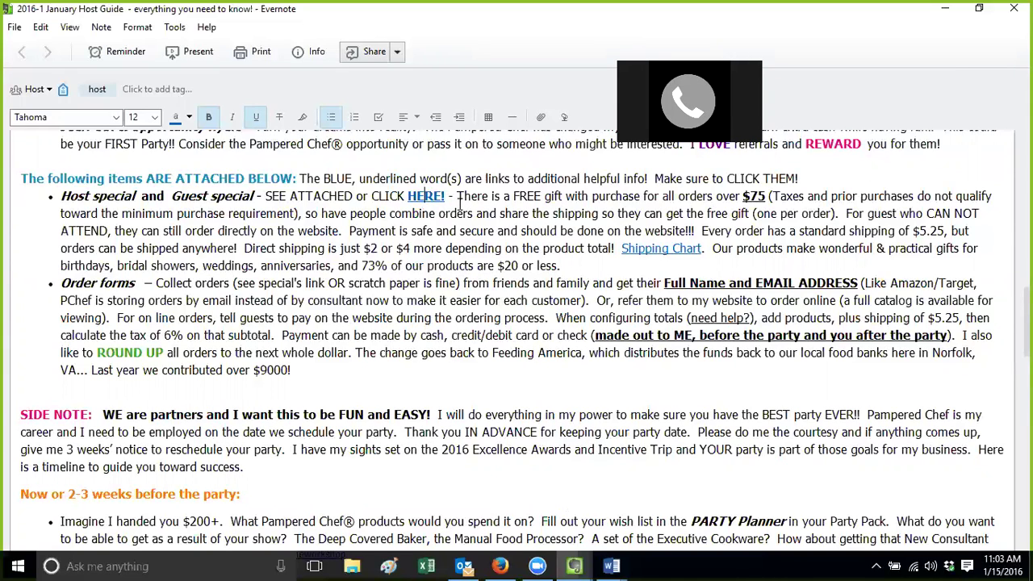
Repoint the host guide's HERE! link to the copied Steals and Deals share URL
{"action": "left_click_drag", "start_coordinate": [447, 196], "coordinate": [408, 197]}
{"action": "right_click", "coordinate": [416, 201]}
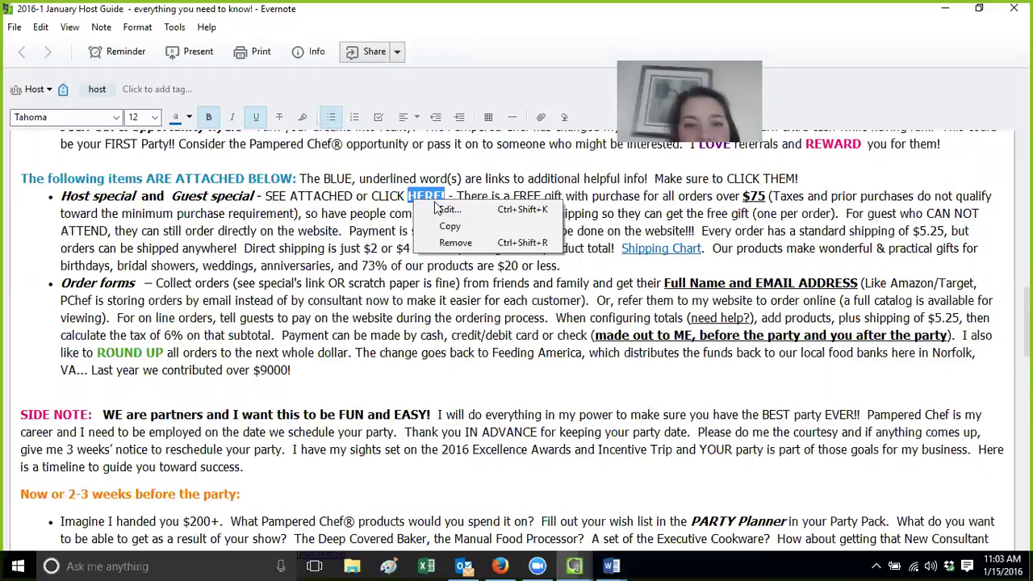
{"action": "left_click", "coordinate": [447, 209]}
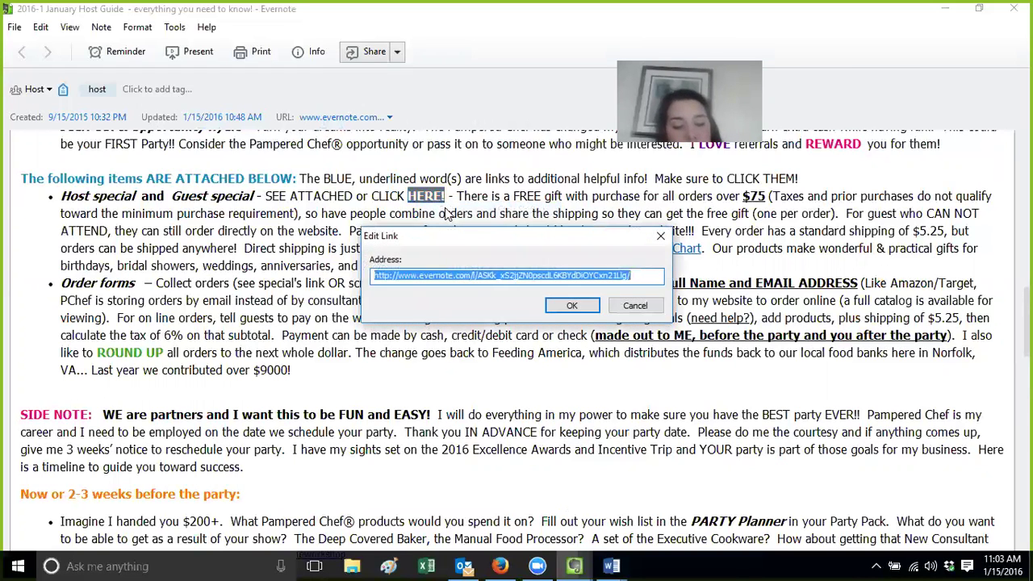
{"action": "left_click", "coordinate": [568, 305]}
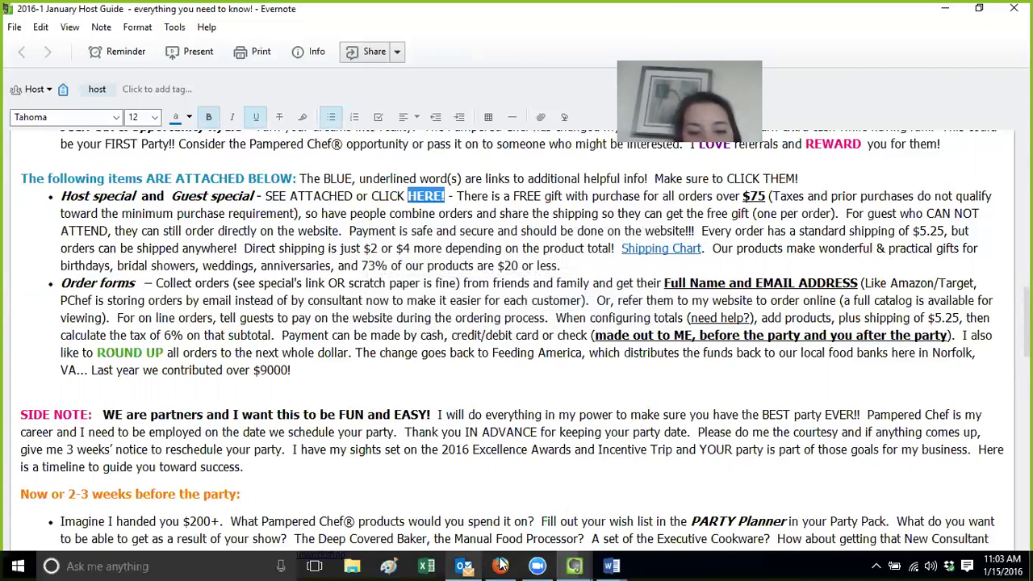
{"action": "left_click", "coordinate": [496, 564]}
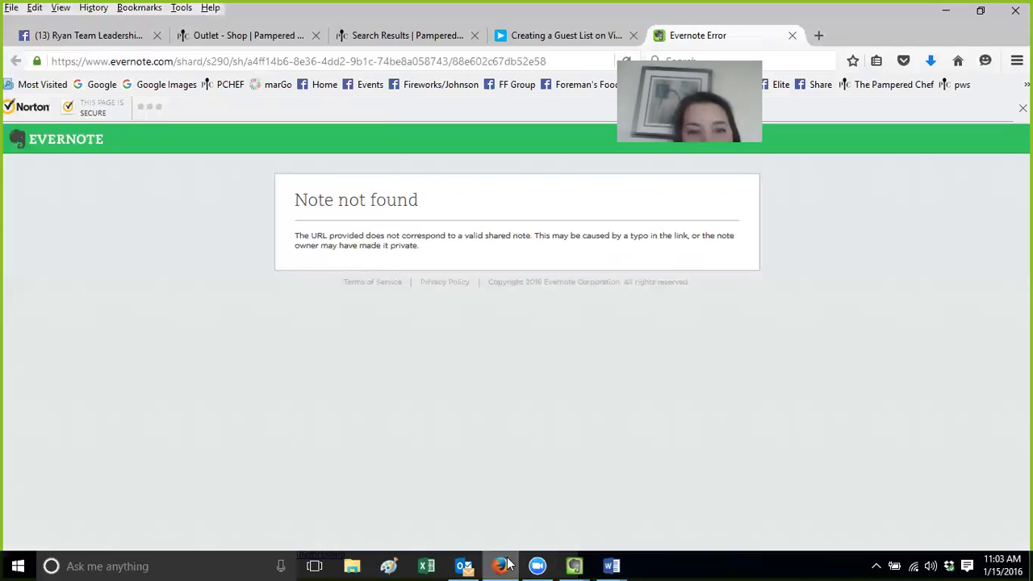
Load the copied Evernote share link in Firefox's address bar
{"action": "left_click", "coordinate": [407, 61]}
{"action": "key", "text": "ctrl+v"}
{"action": "key", "text": "Return"}
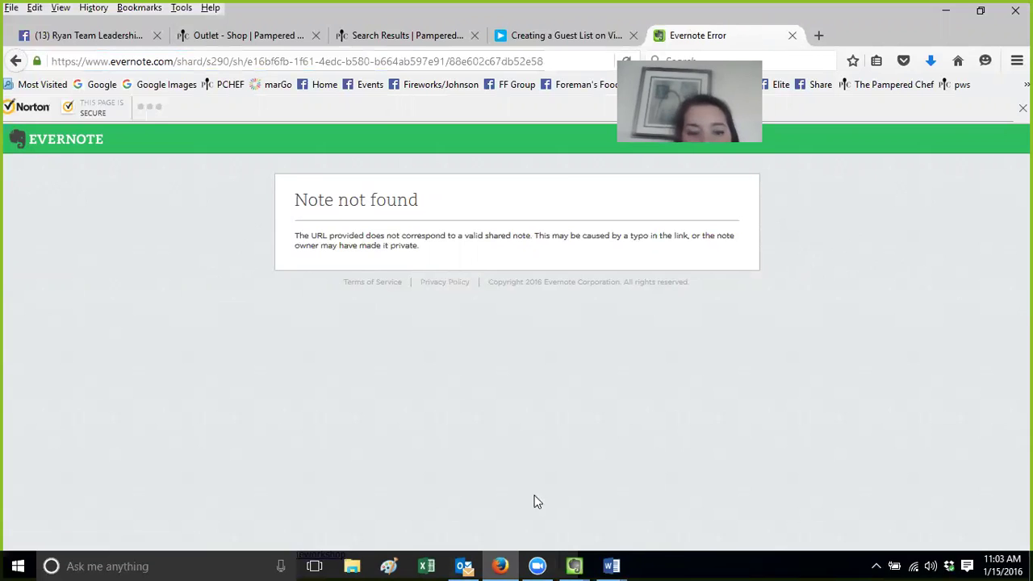
Cycle through the open windows and return to Evernote's Host notebook window
{"action": "left_click", "coordinate": [573, 565]}
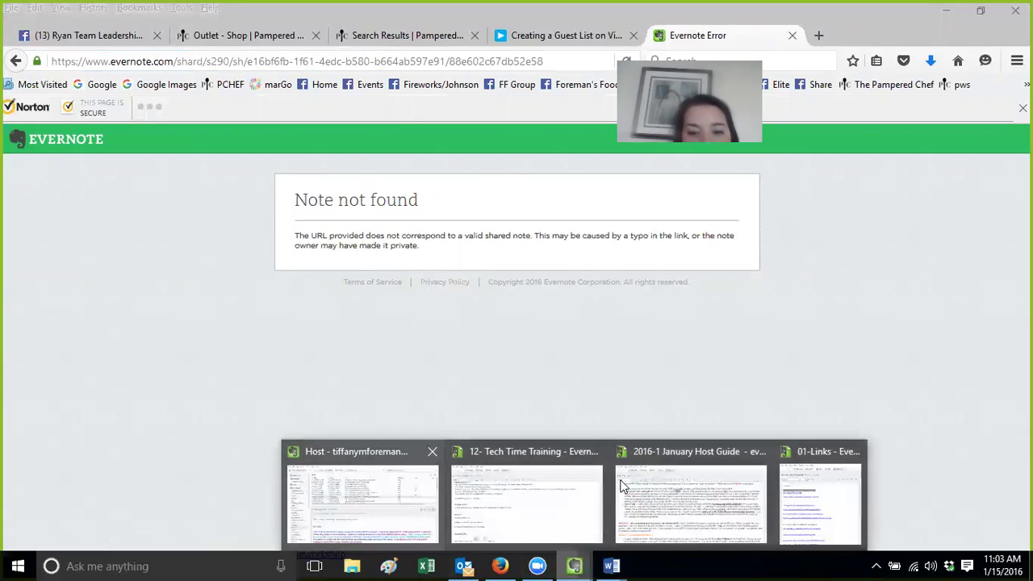
{"action": "left_click", "coordinate": [747, 483]}
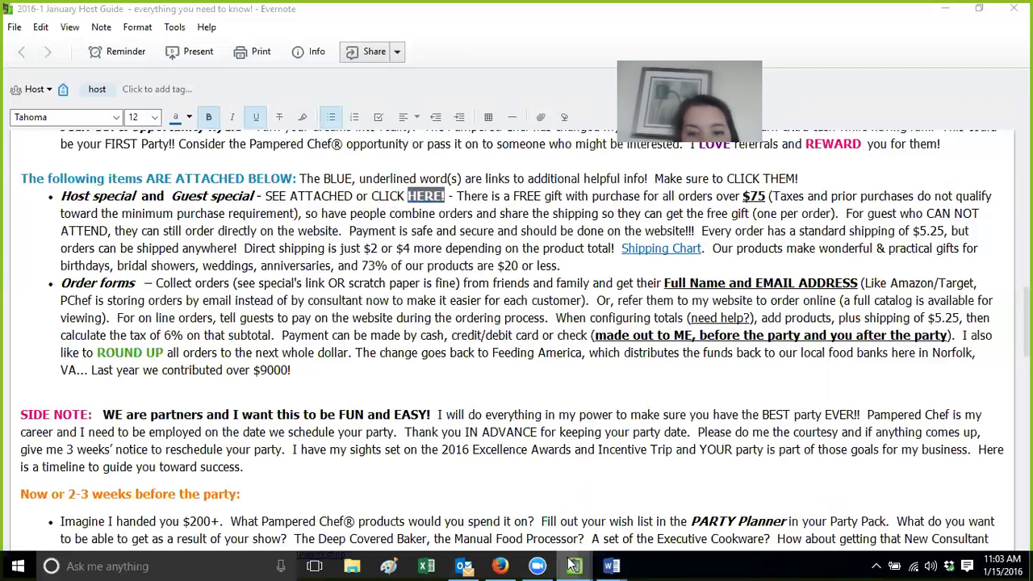
{"action": "mouse_move", "coordinate": [573, 564]}
{"action": "left_click", "coordinate": [497, 475]}
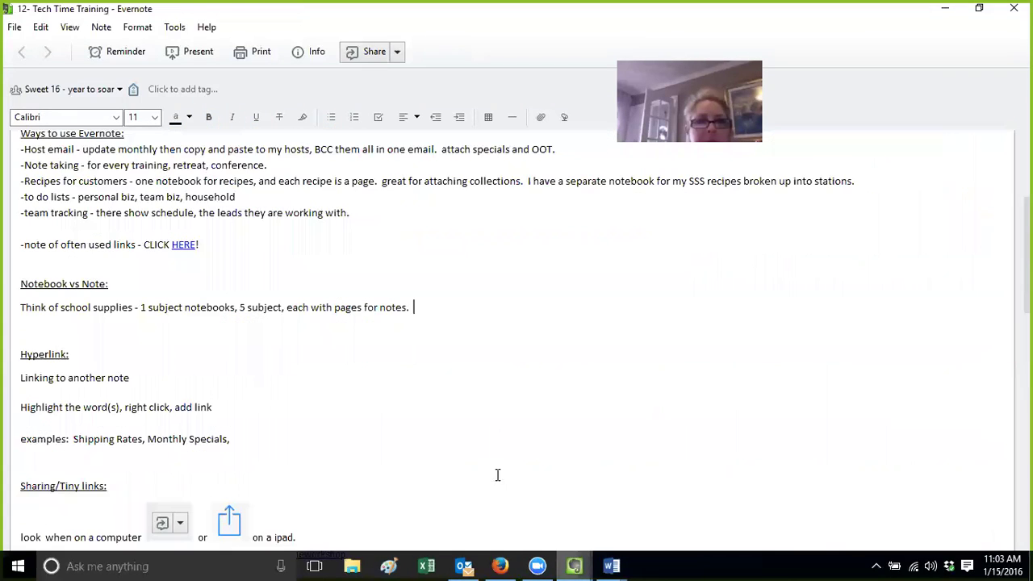
{"action": "left_click", "coordinate": [466, 564]}
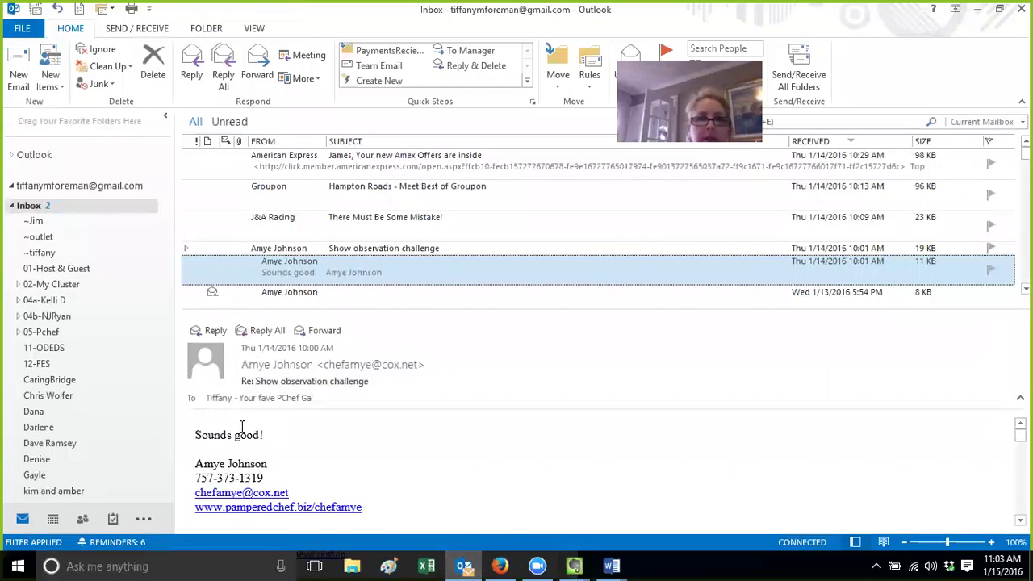
{"action": "left_click", "coordinate": [502, 565]}
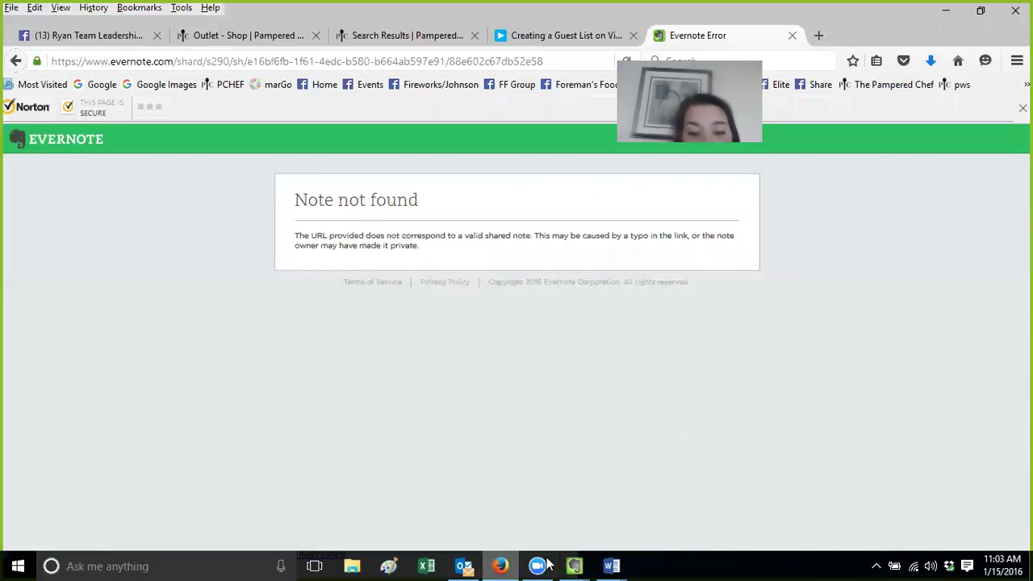
{"action": "mouse_move", "coordinate": [575, 565]}
{"action": "left_click", "coordinate": [340, 499]}
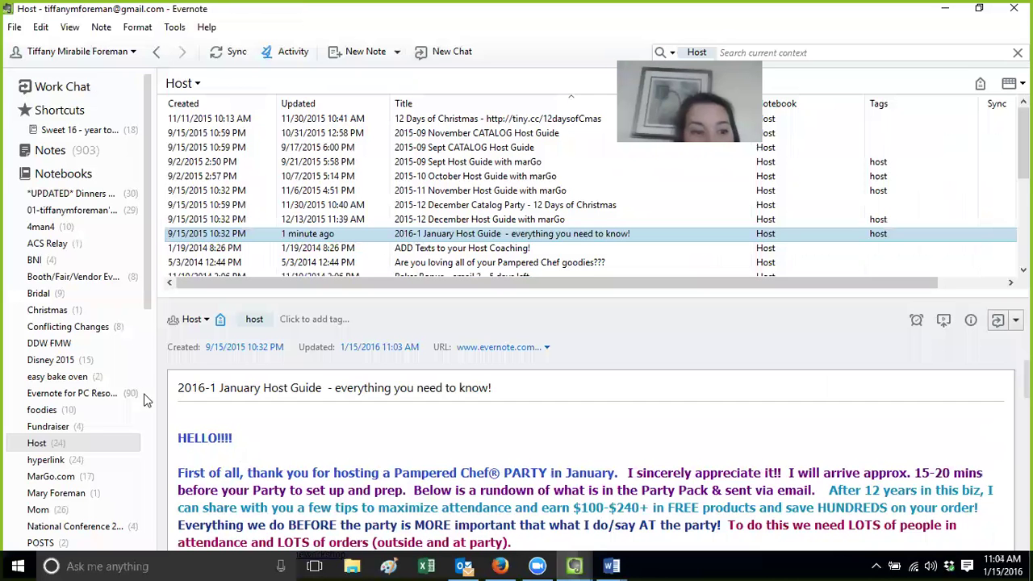
Open 01-January Steals and Deals from the hyperlink notebook in its own maximized window
{"action": "left_click", "coordinate": [49, 460]}
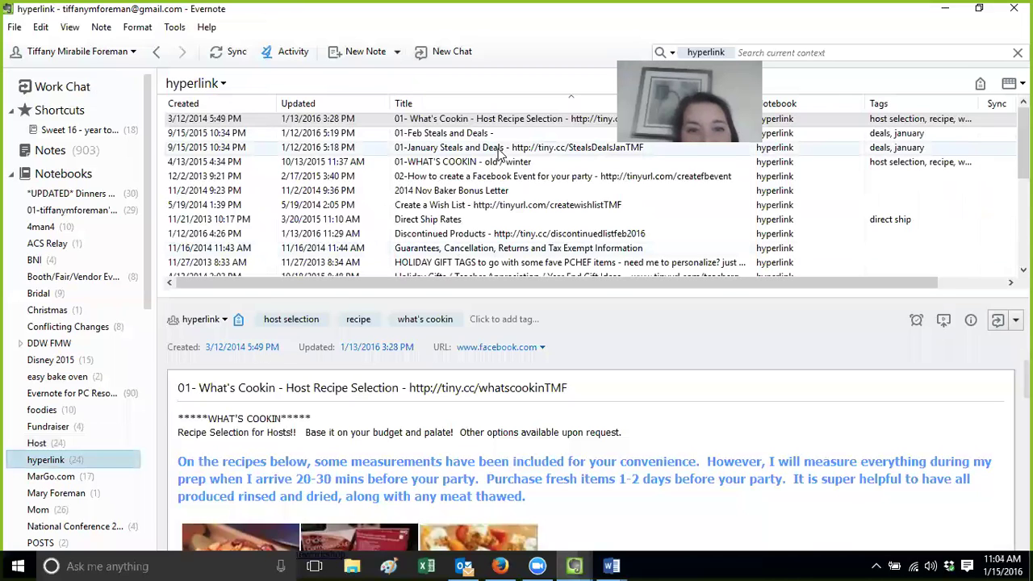
{"action": "left_click", "coordinate": [501, 151]}
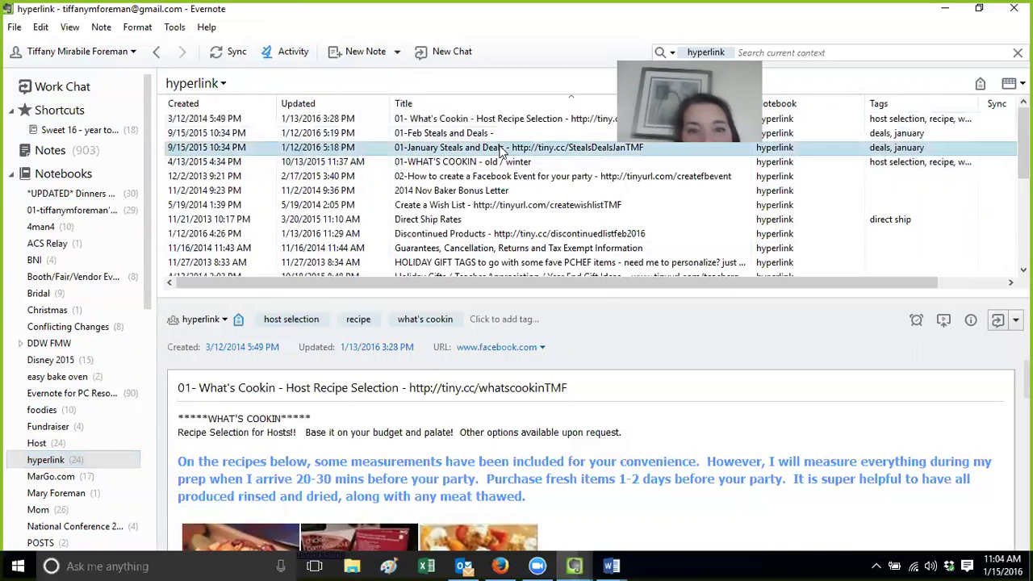
{"action": "double_click", "coordinate": [501, 151]}
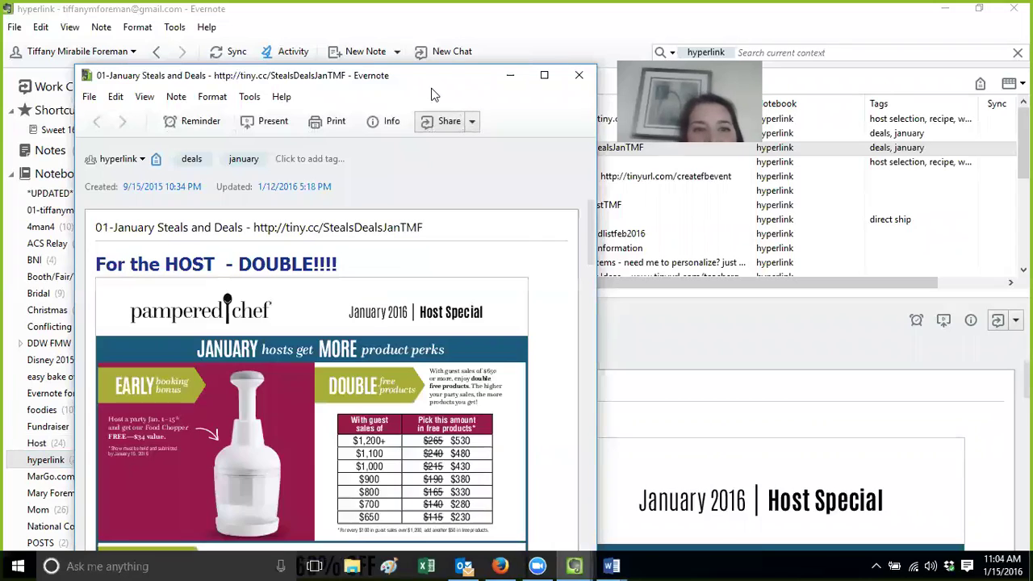
{"action": "double_click", "coordinate": [424, 81]}
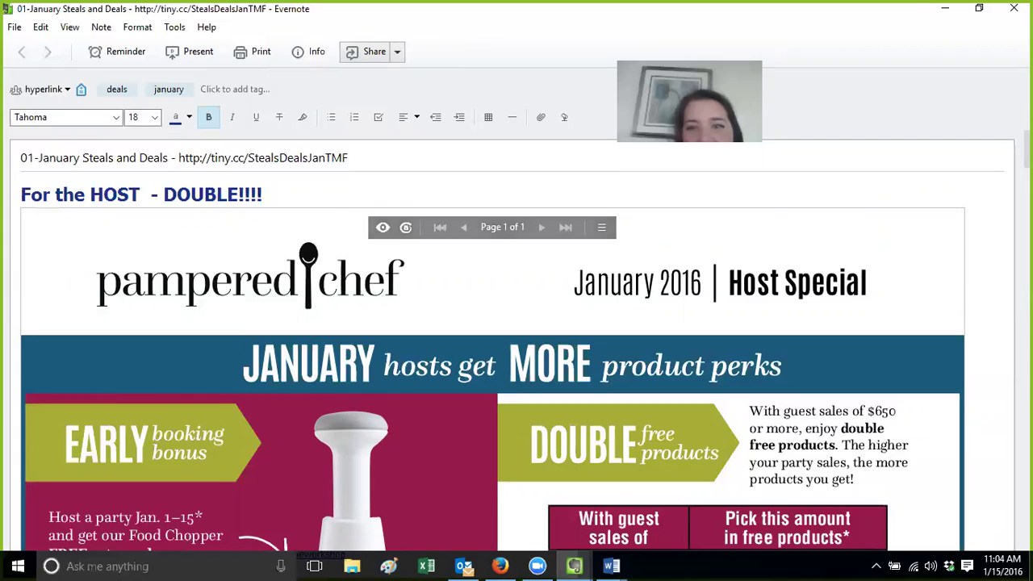
Scroll through the January note, jump back to its top, and close the window
{"action": "scroll", "coordinate": [492, 338], "scroll_direction": "down", "scroll_amount": 15}
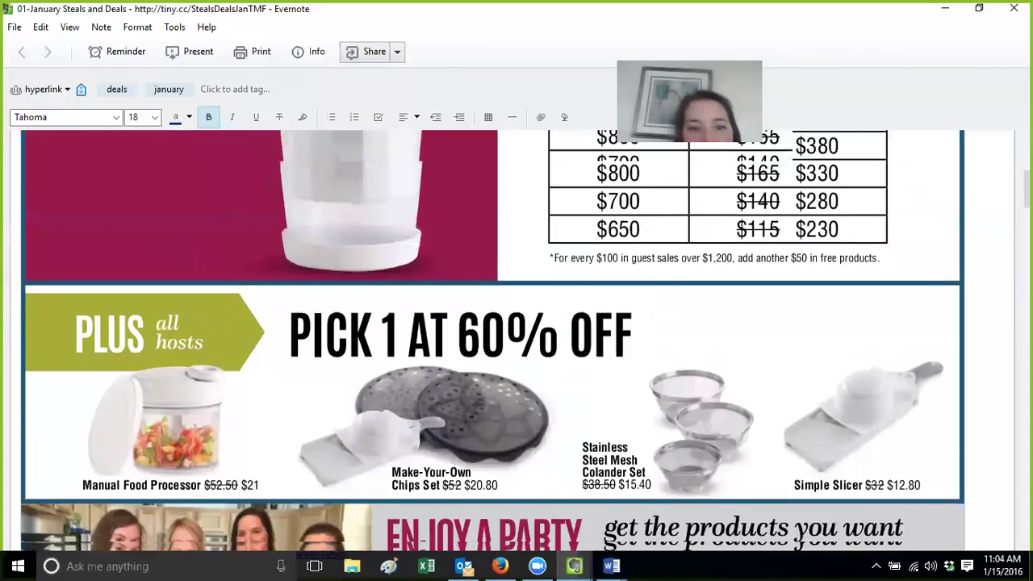
{"action": "scroll", "coordinate": [492, 339], "scroll_direction": "down", "scroll_amount": 15}
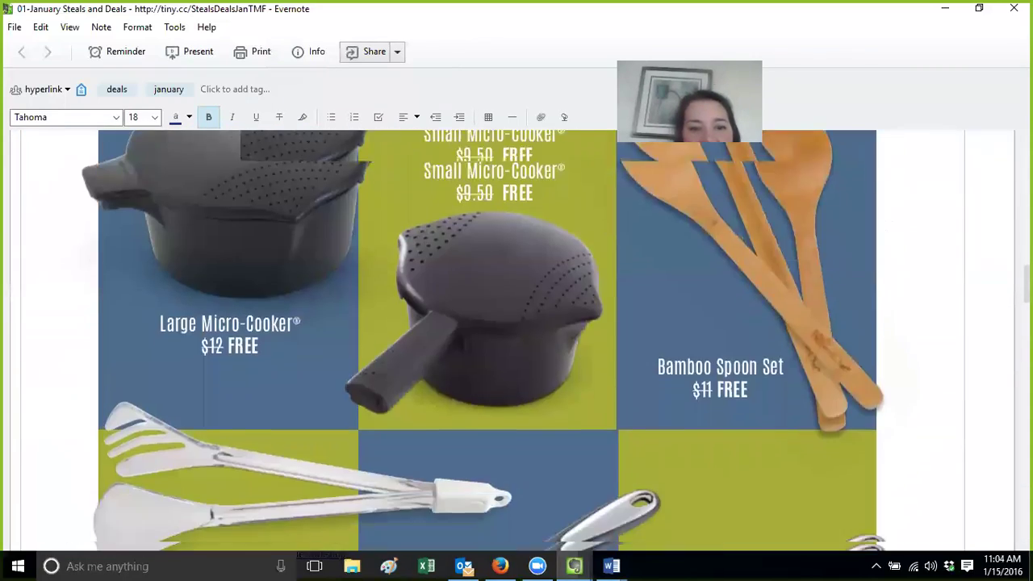
{"action": "scroll", "coordinate": [492, 339], "scroll_direction": "down", "scroll_amount": 2}
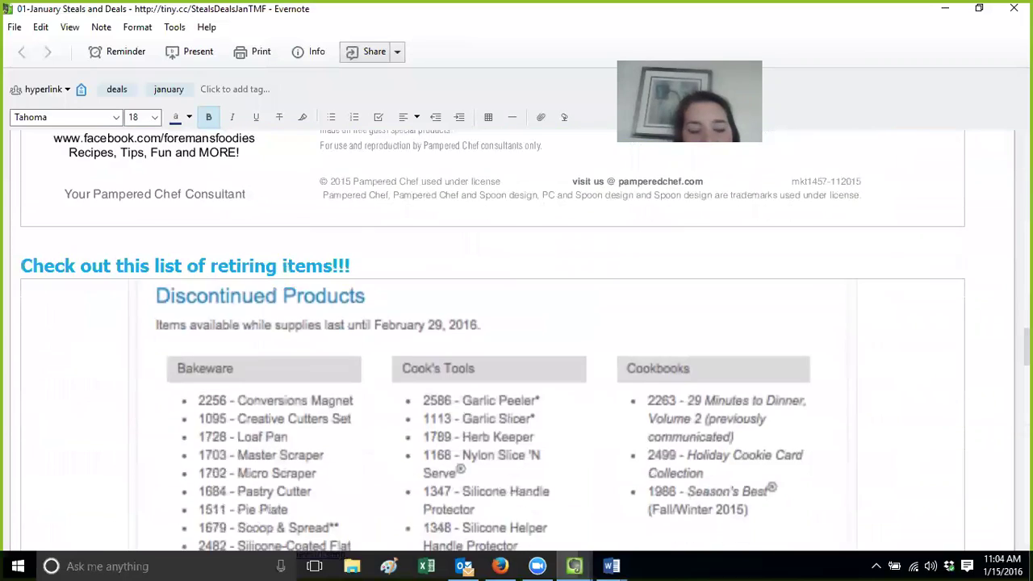
{"action": "scroll", "coordinate": [492, 339], "scroll_direction": "down", "scroll_amount": 16}
{"action": "scroll", "coordinate": [492, 339], "scroll_direction": "down", "scroll_amount": 4}
{"action": "scroll", "coordinate": [493, 339], "scroll_direction": "down", "scroll_amount": 14}
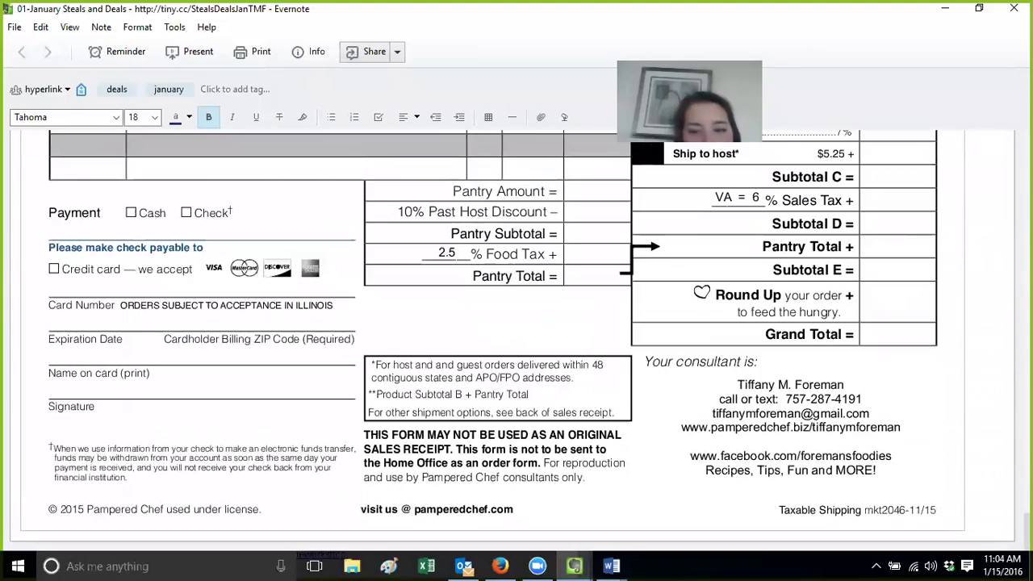
{"action": "key", "text": "ctrl+Home"}
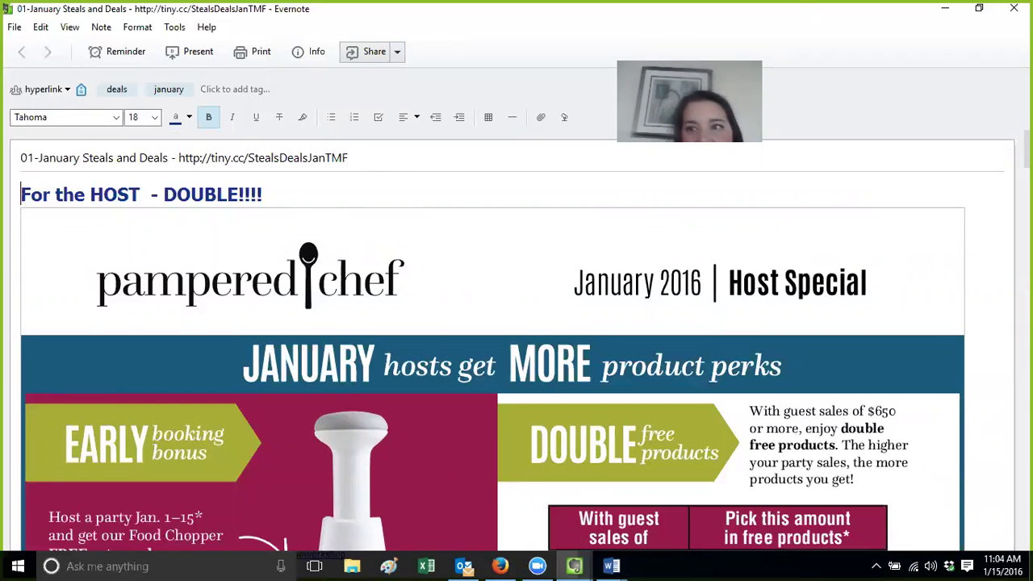
{"action": "left_click", "coordinate": [1013, 8]}
Duplicate the 01-January Steals and Deals note into the hyperlink notebook and select the copy's month
{"action": "left_click", "coordinate": [491, 150]}
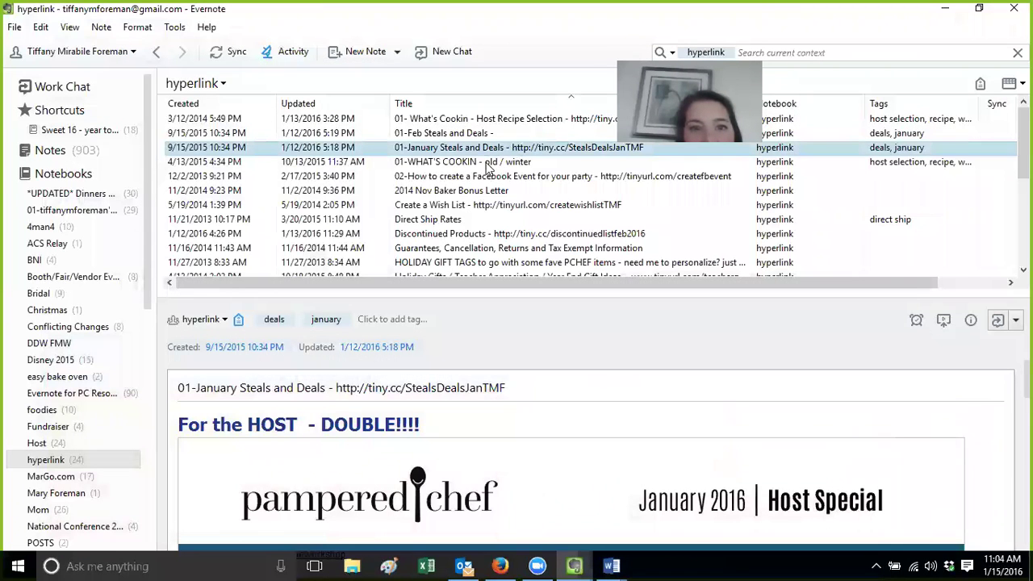
{"action": "left_click", "coordinate": [484, 135]}
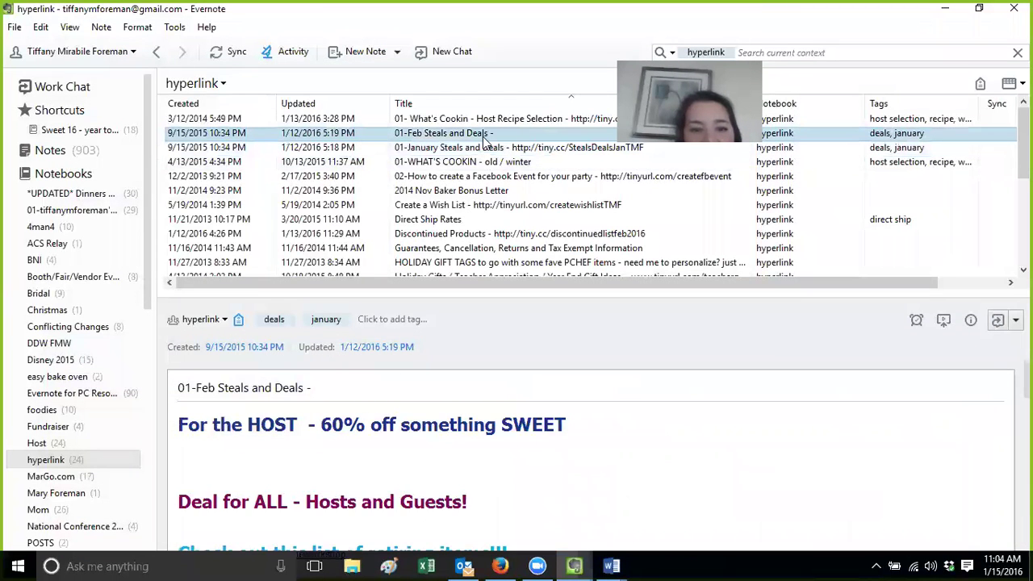
{"action": "left_click", "coordinate": [610, 434]}
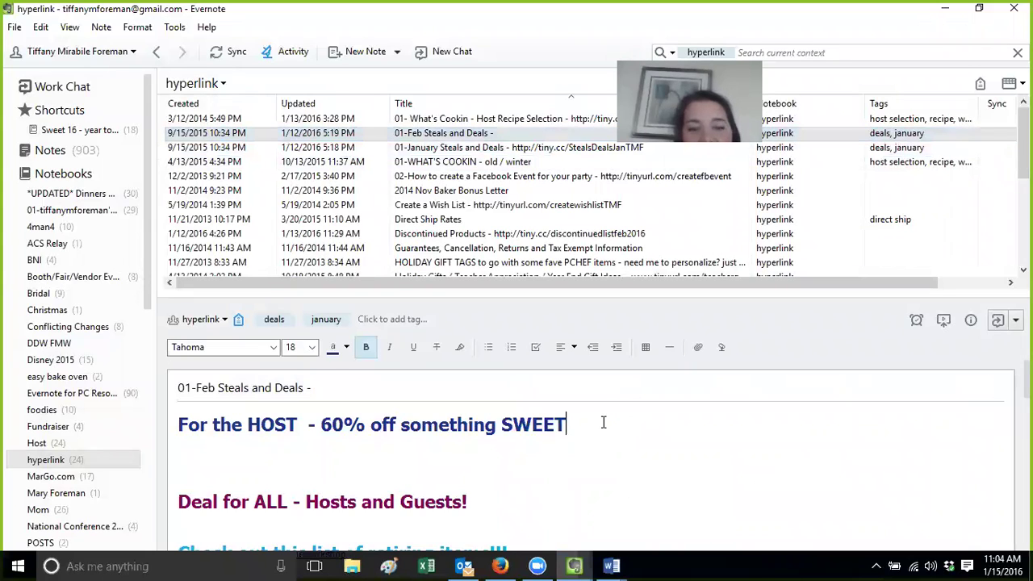
{"action": "left_click", "coordinate": [489, 151]}
{"action": "right_click", "coordinate": [489, 152]}
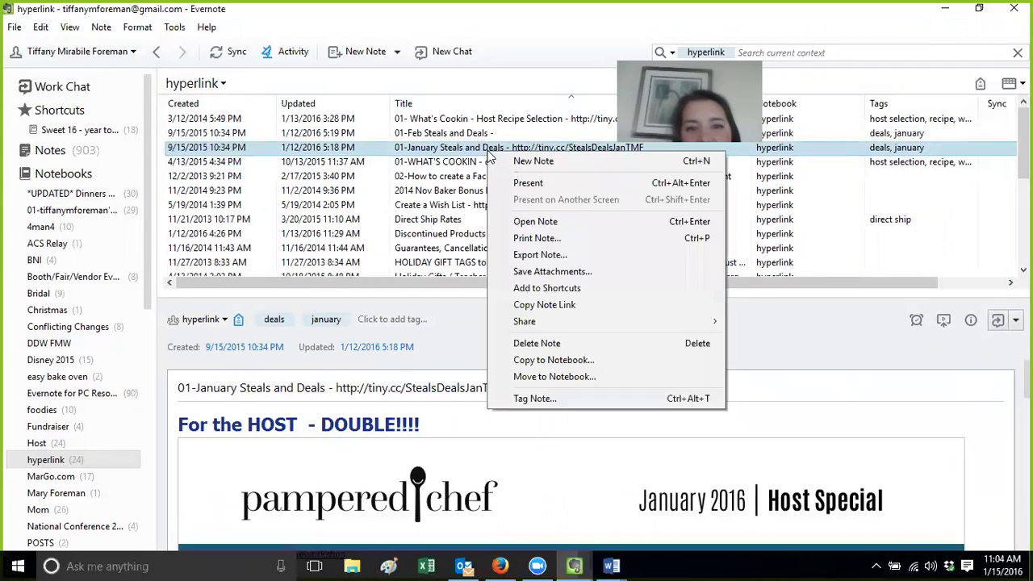
{"action": "left_click", "coordinate": [538, 360]}
{"action": "left_click", "coordinate": [535, 466]}
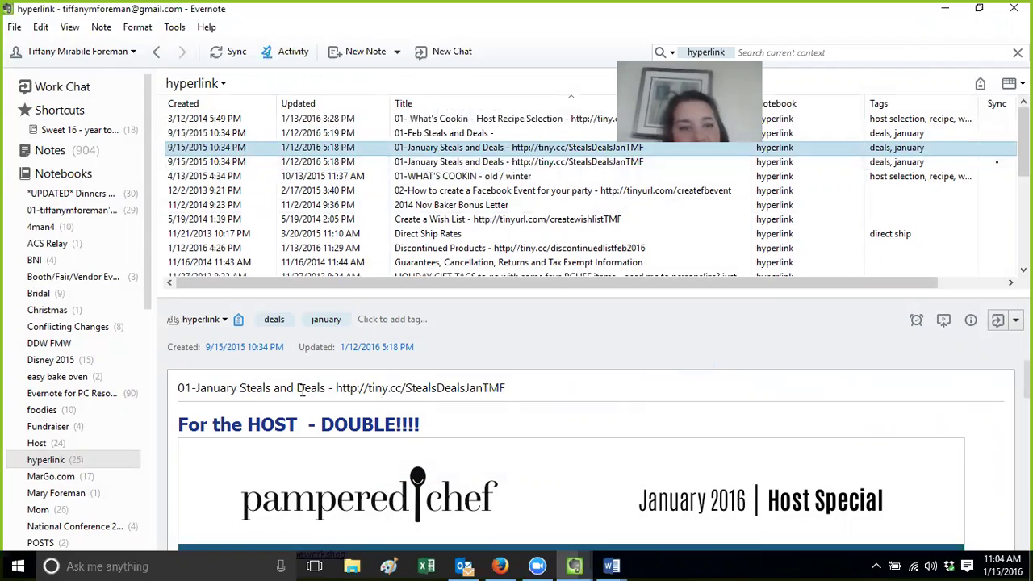
{"action": "left_click_drag", "start_coordinate": [239, 386], "coordinate": [173, 393]}
Retitle the copy '03-March Steals and Deals -' without its tiny.cc link and add a line under HOST
{"action": "type", "text": "03-March"}
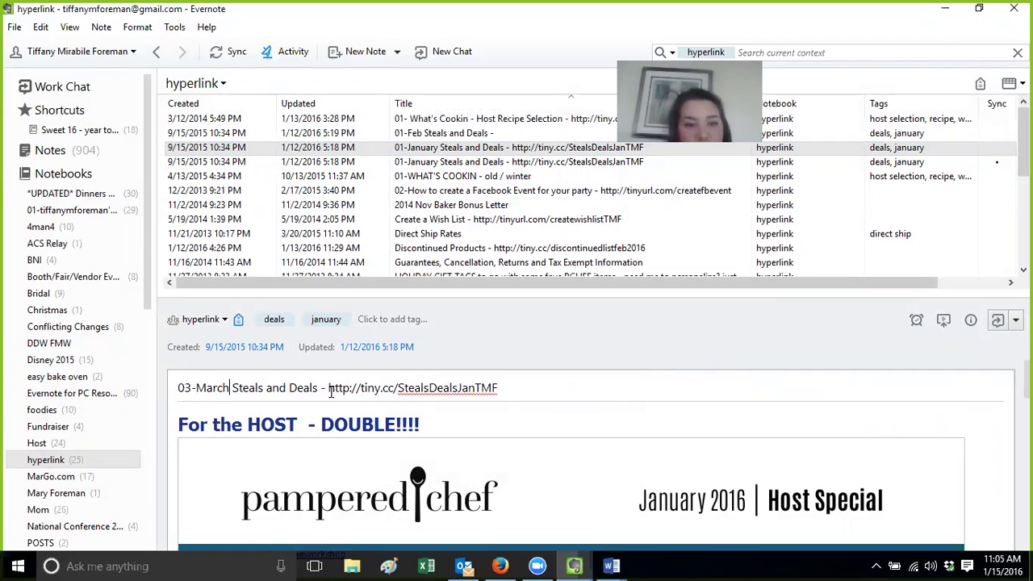
{"action": "left_click_drag", "start_coordinate": [329, 388], "coordinate": [617, 392]}
{"action": "key", "text": "BackSpace"}
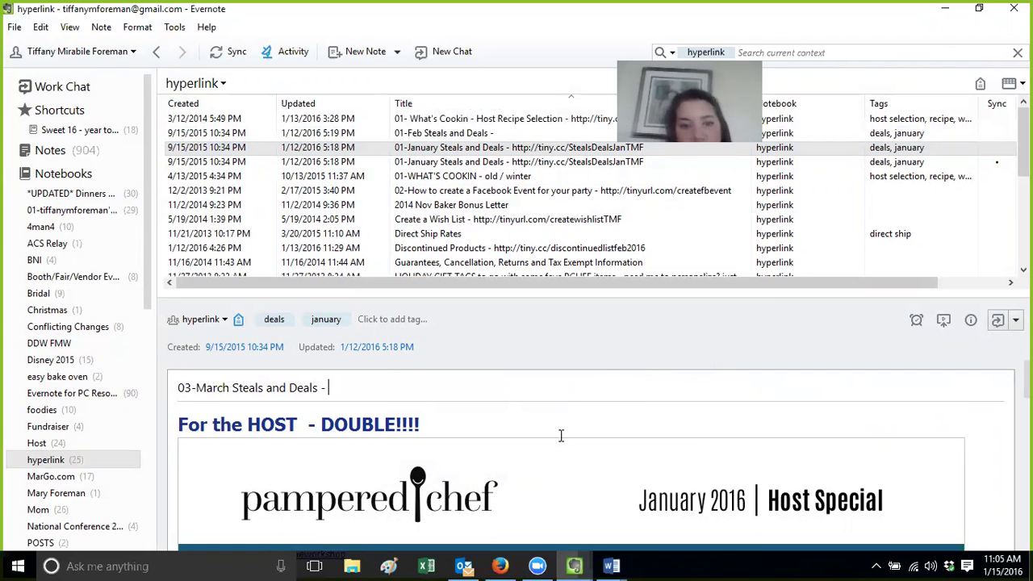
{"action": "left_click", "coordinate": [449, 426]}
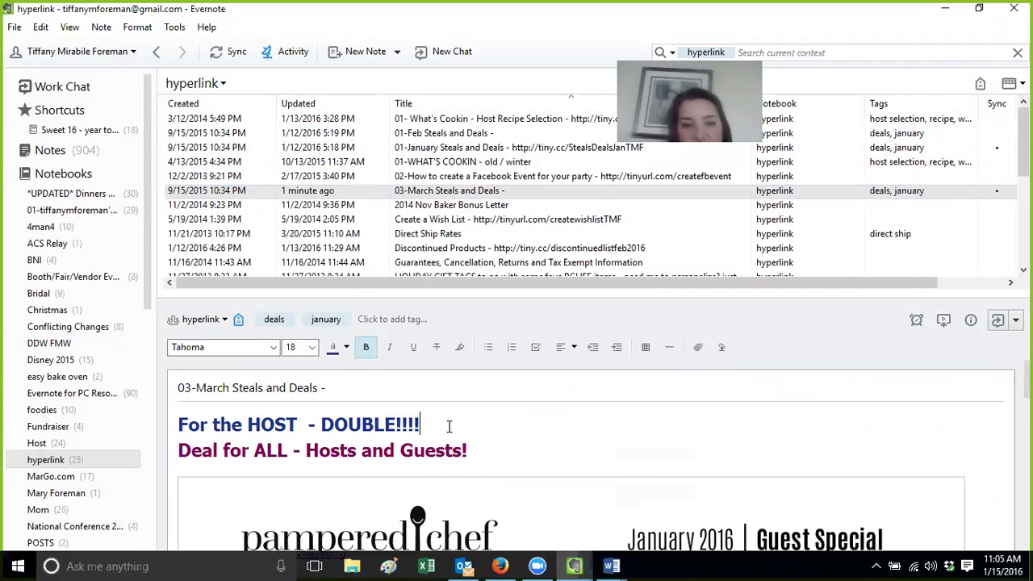
{"action": "key", "text": "Return"}
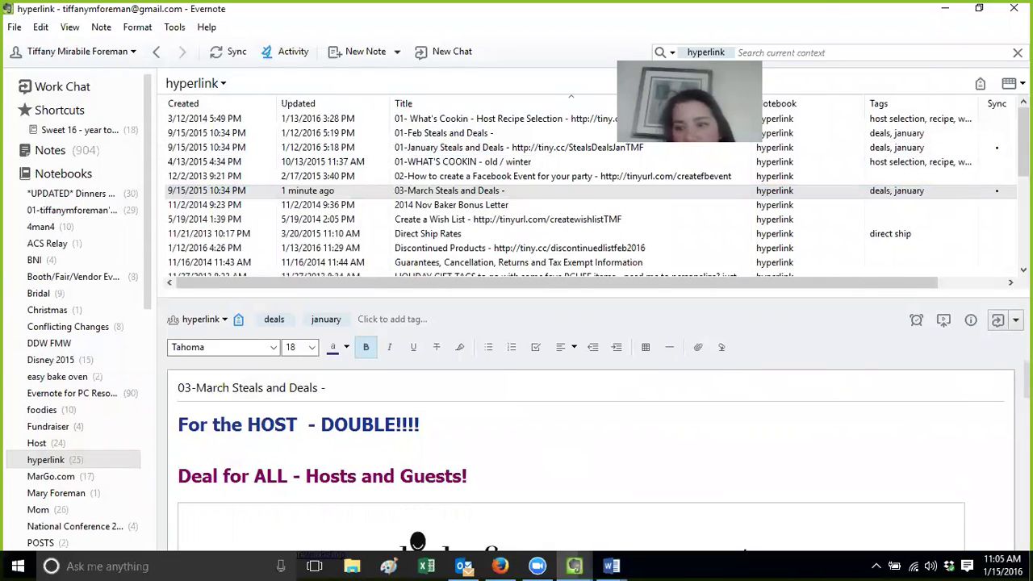
{"action": "scroll", "coordinate": [589, 452], "scroll_direction": "down", "scroll_amount": 3}
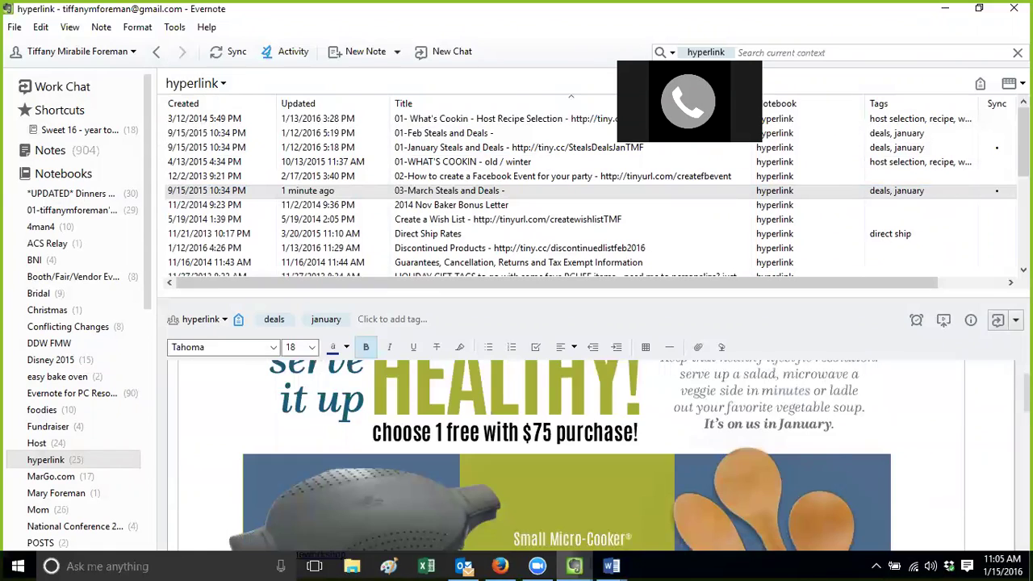
{"action": "scroll", "coordinate": [564, 456], "scroll_direction": "down", "scroll_amount": 2}
{"action": "scroll", "coordinate": [565, 452], "scroll_direction": "up", "scroll_amount": 5}
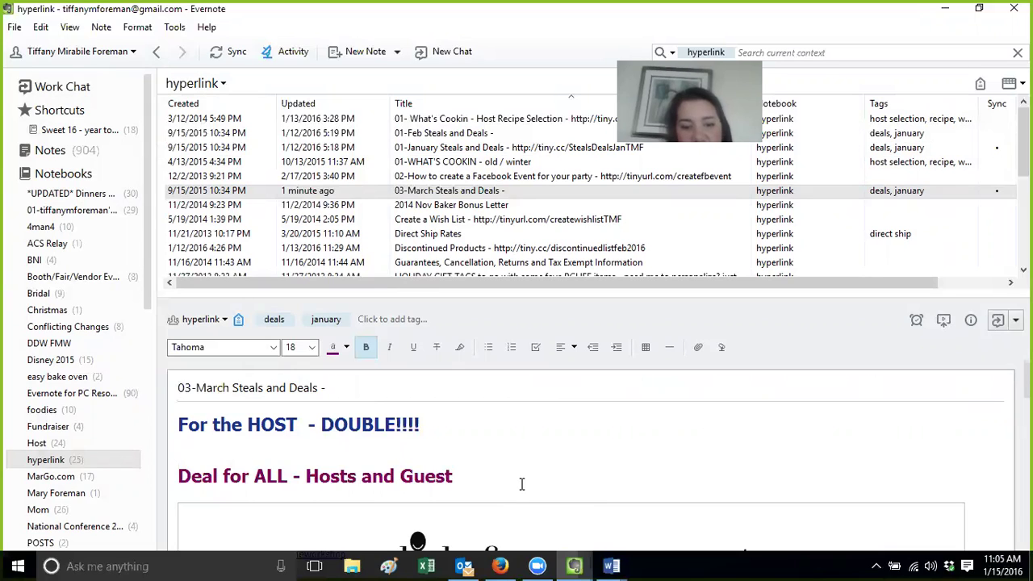
{"action": "type", "text": "!"}
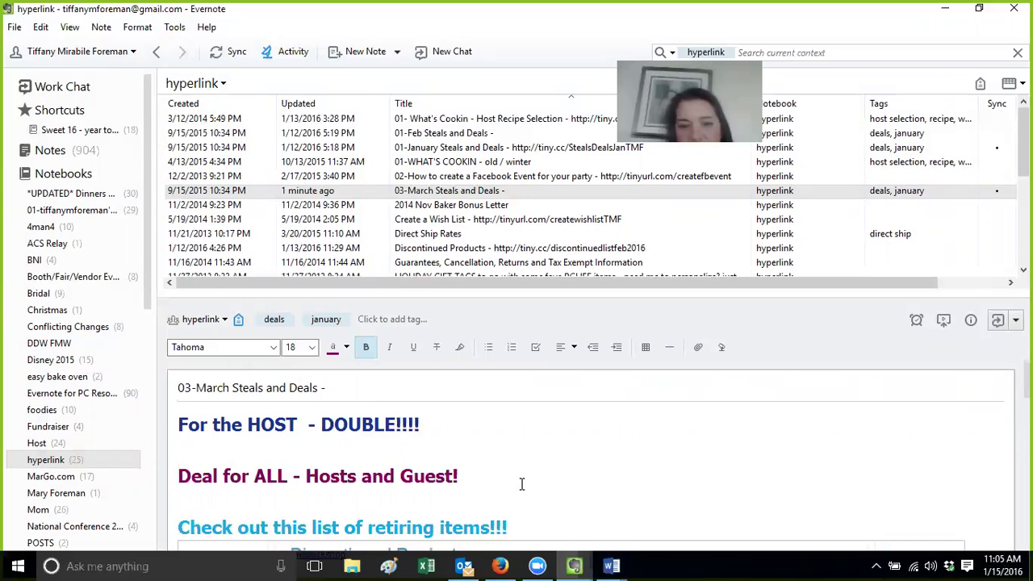
{"action": "scroll", "coordinate": [591, 460], "scroll_direction": "down", "scroll_amount": 2}
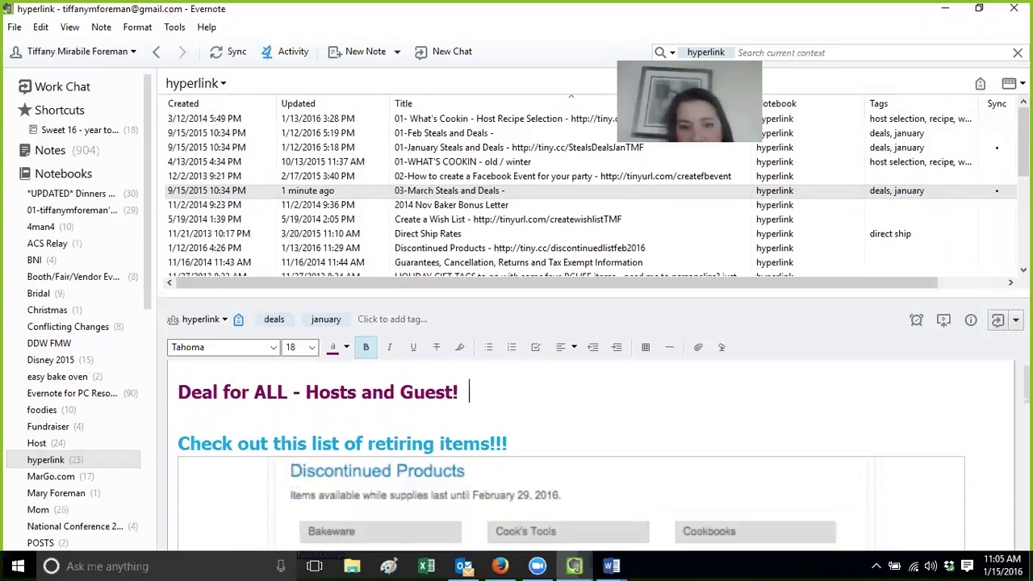
{"action": "left_click", "coordinate": [515, 443]}
{"action": "left_click_drag", "start_coordinate": [521, 447], "coordinate": [545, 488]}
{"action": "scroll", "coordinate": [550, 514], "scroll_direction": "down", "scroll_amount": 10}
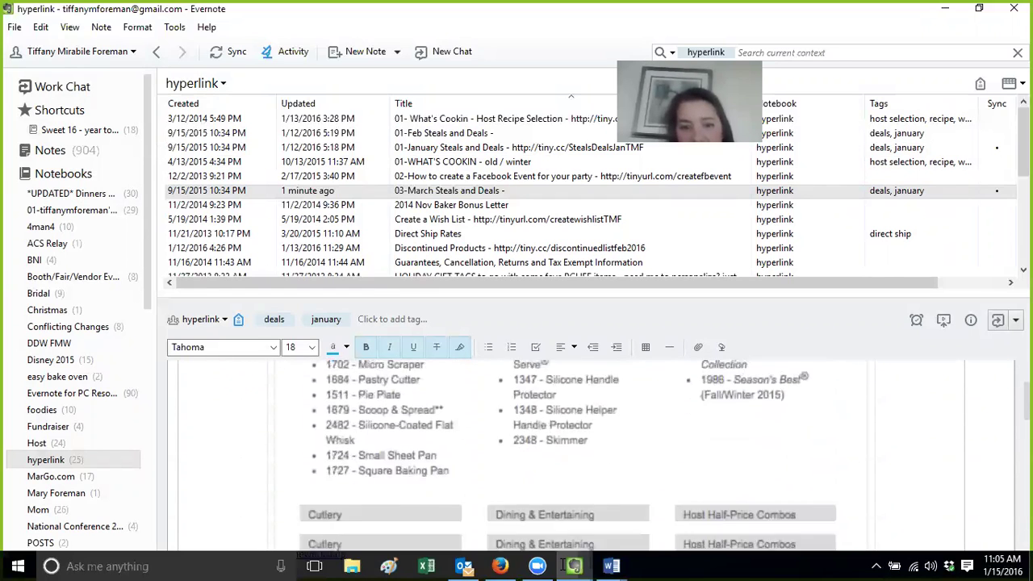
{"action": "scroll", "coordinate": [601, 396], "scroll_direction": "down", "scroll_amount": 8}
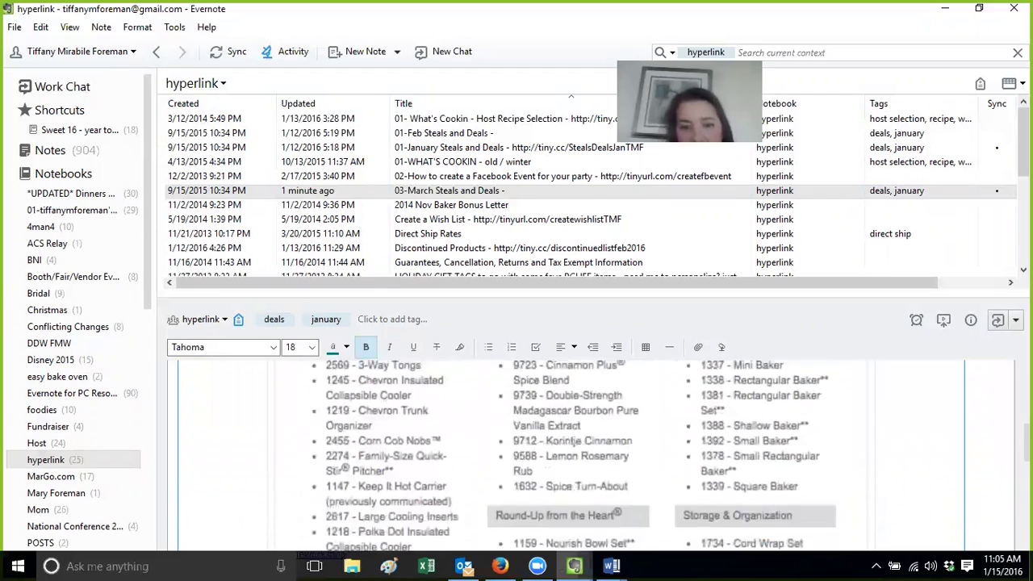
{"action": "left_click", "coordinate": [682, 452], "text": "shift"}
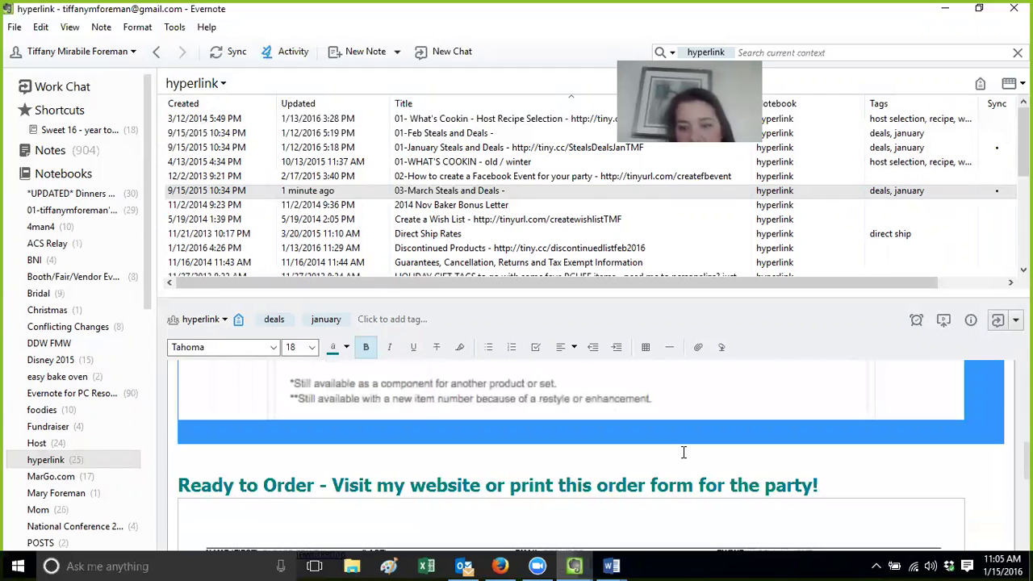
{"action": "key", "text": "BackSpace"}
{"action": "key", "text": "Return"}
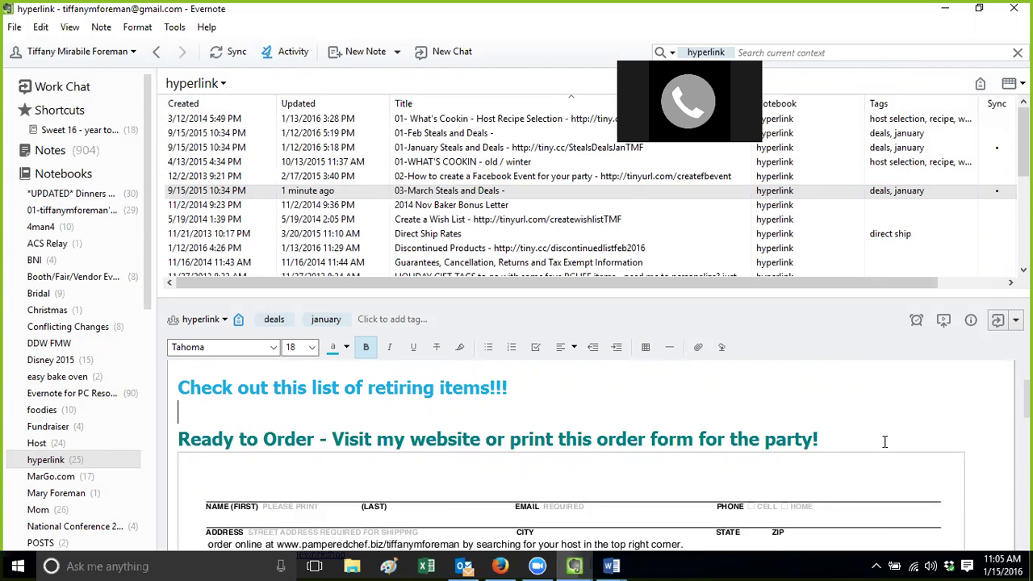
{"action": "left_click", "coordinate": [824, 442]}
{"action": "scroll", "coordinate": [824, 442], "scroll_direction": "up", "scroll_amount": 1}
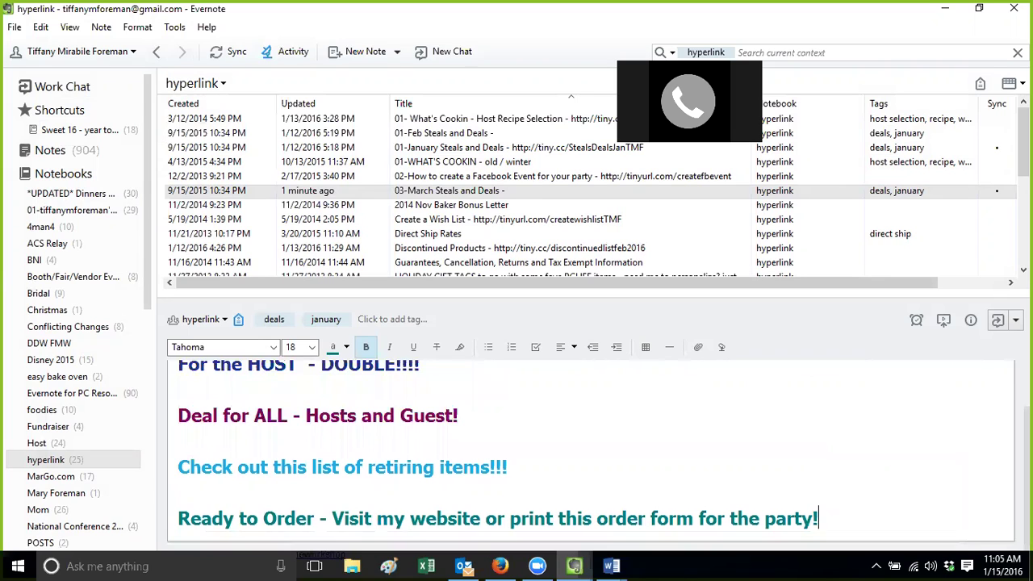
{"action": "scroll", "coordinate": [455, 425], "scroll_direction": "up", "scroll_amount": 1}
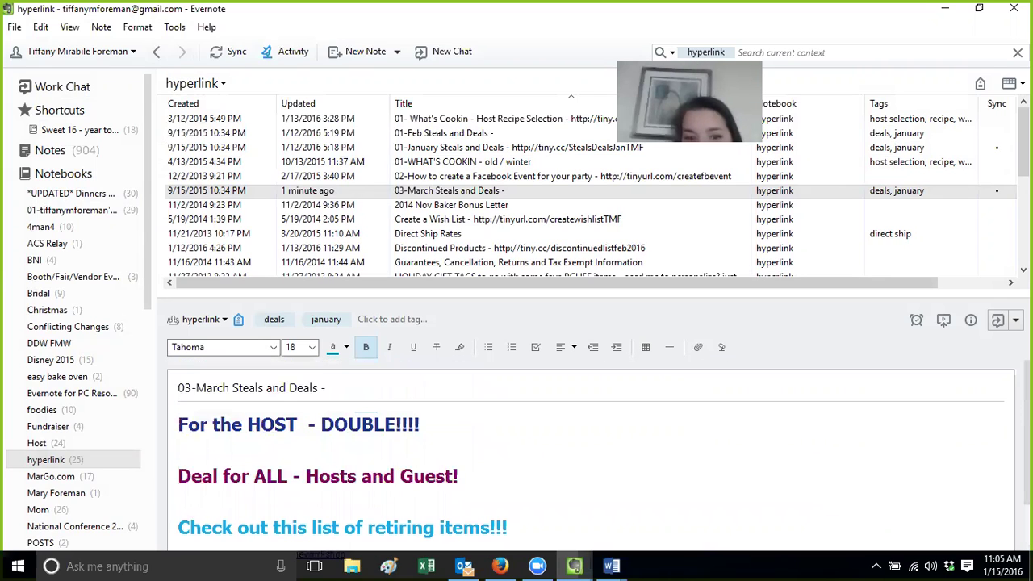
{"action": "key", "text": "Return"}
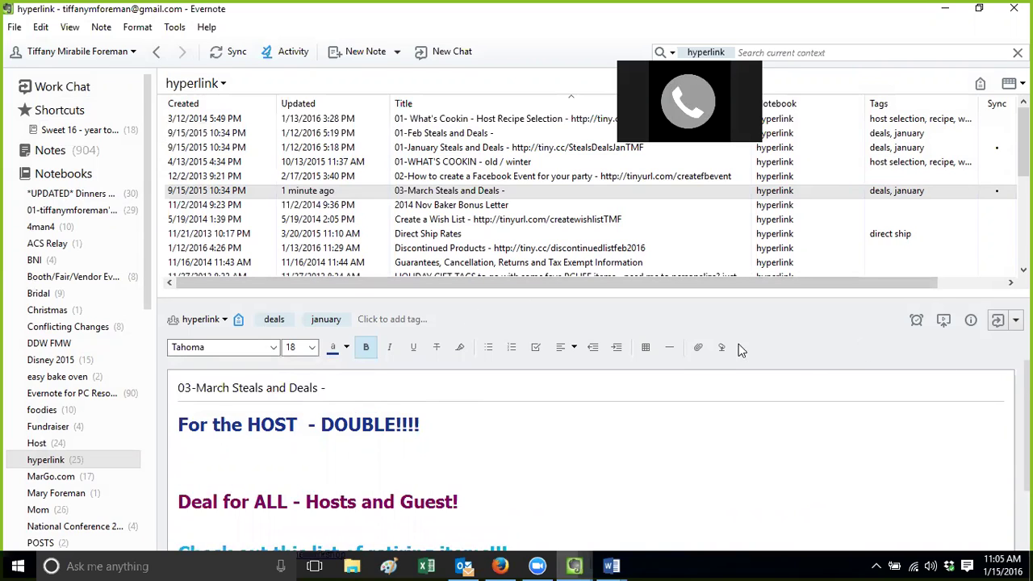
Attach the 2016-03 March Host PDF from 06-SpecialsPDF under the HOST heading
{"action": "left_click", "coordinate": [697, 355]}
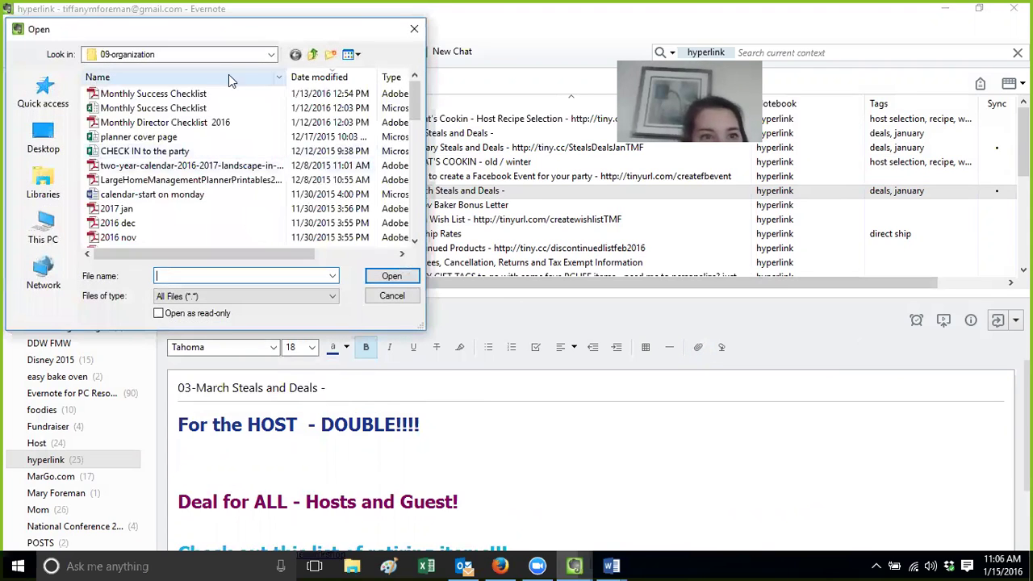
{"action": "left_click", "coordinate": [314, 54]}
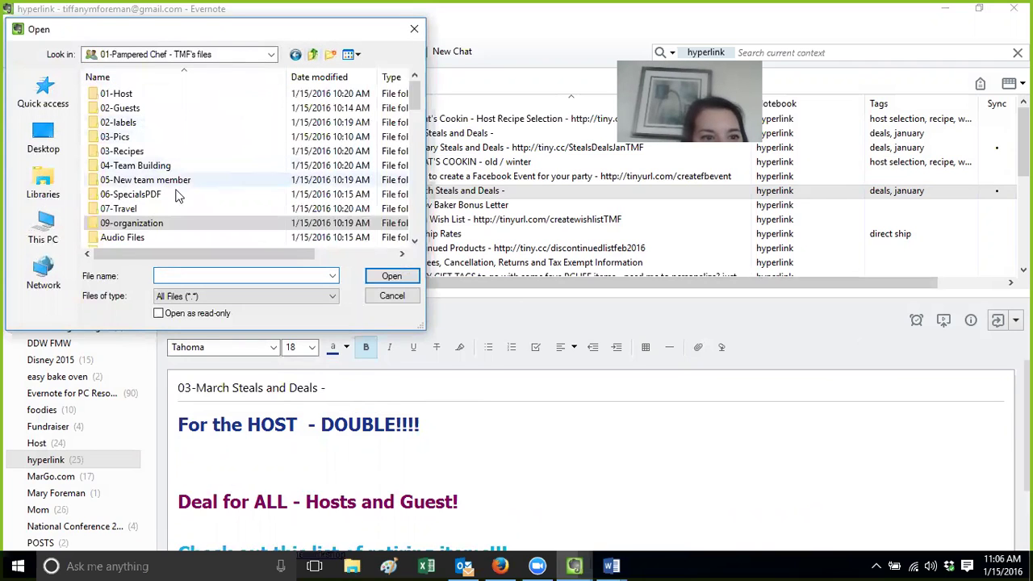
{"action": "double_click", "coordinate": [129, 194]}
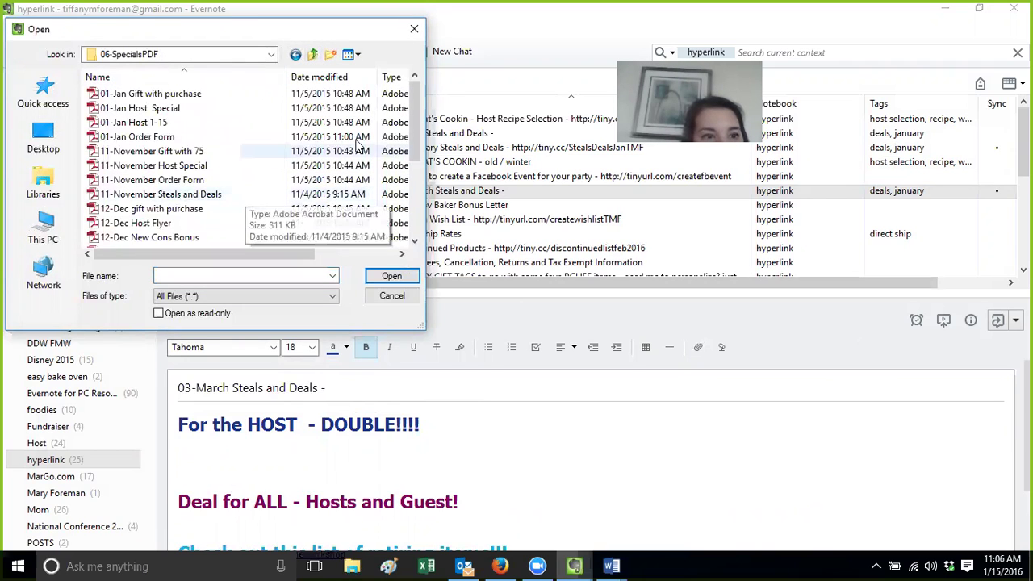
{"action": "left_click_drag", "start_coordinate": [413, 133], "coordinate": [413, 204]}
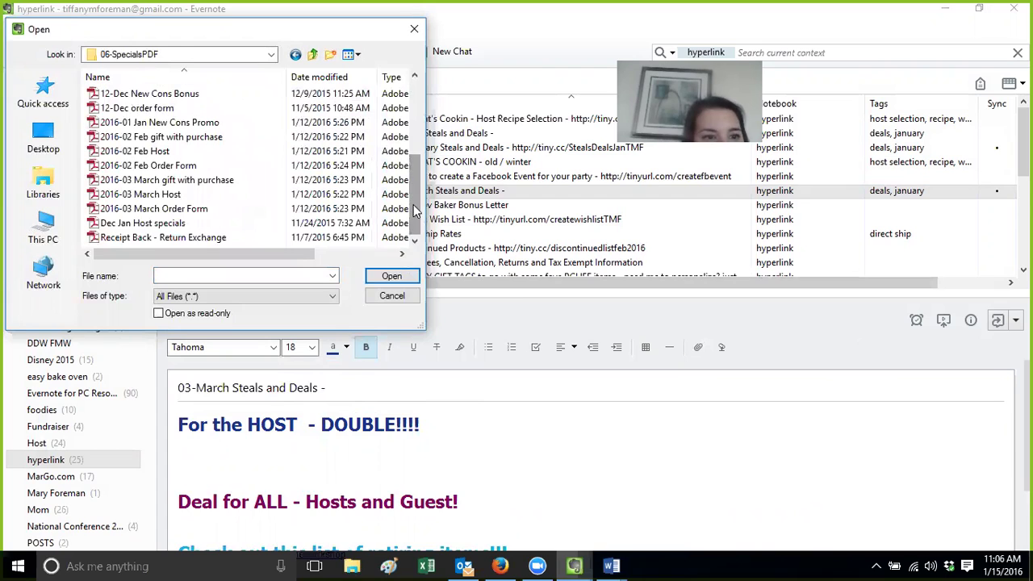
{"action": "left_click", "coordinate": [184, 196]}
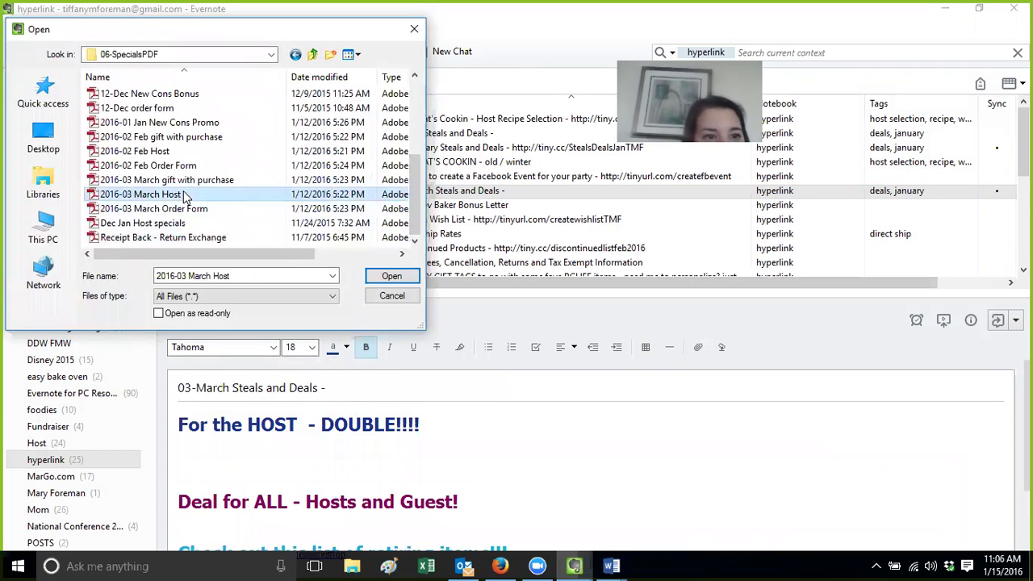
{"action": "left_click", "coordinate": [389, 276]}
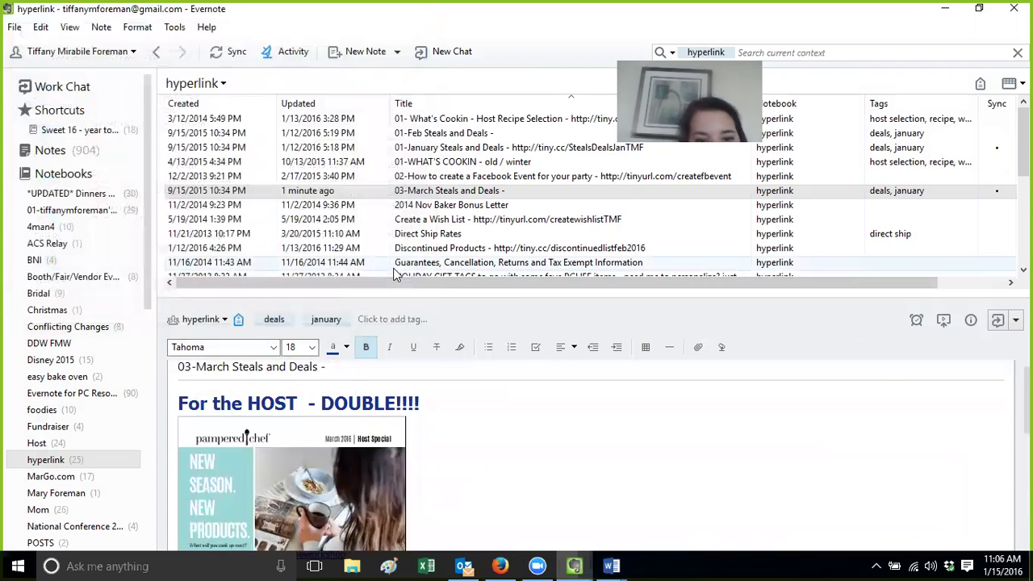
Attach the 2016-03 March gift with purchase PDF under the Deal for ALL heading
{"action": "scroll", "coordinate": [589, 451], "scroll_direction": "down", "scroll_amount": 15}
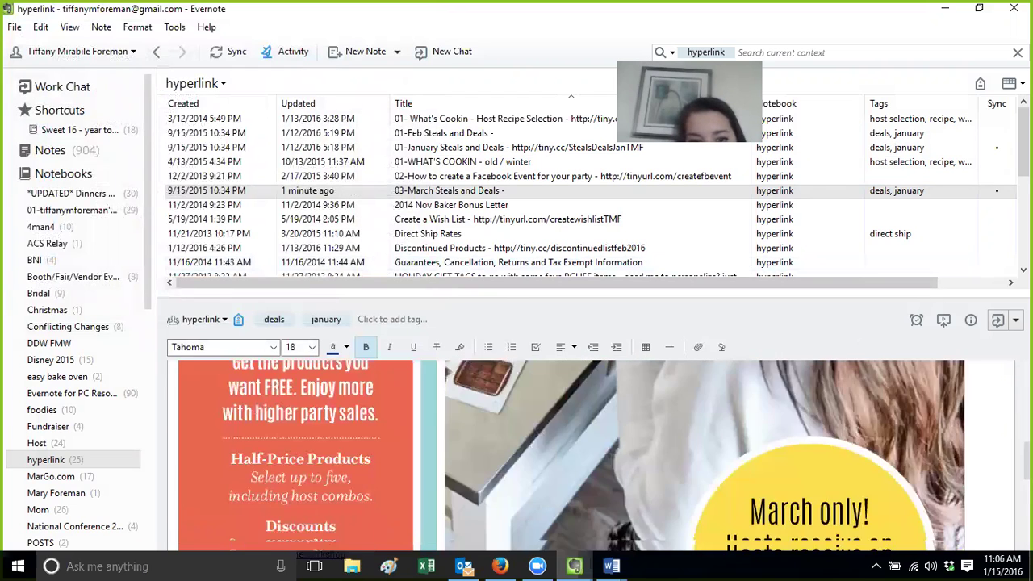
{"action": "scroll", "coordinate": [420, 525], "scroll_direction": "down", "scroll_amount": 2}
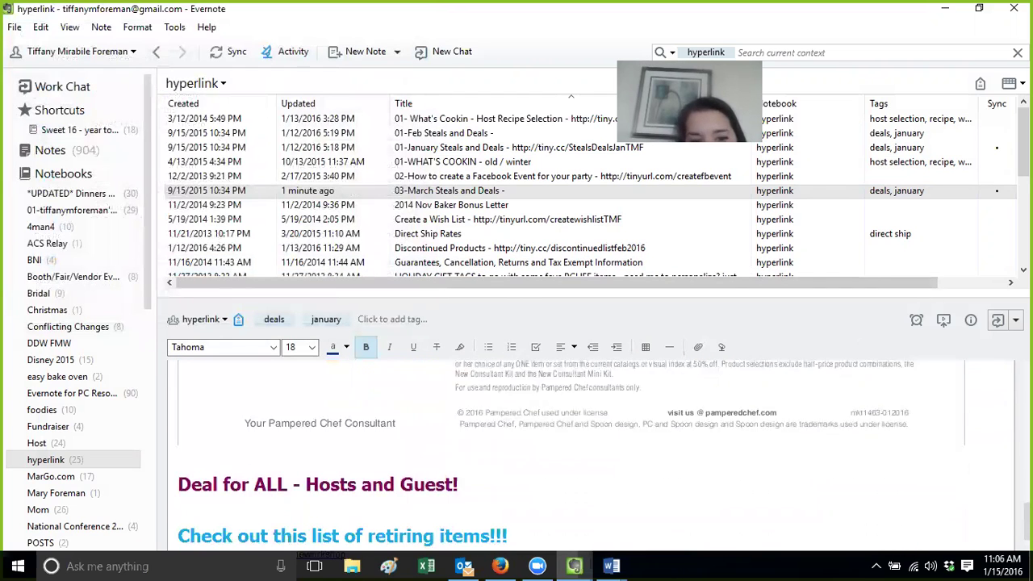
{"action": "key", "text": "Return"}
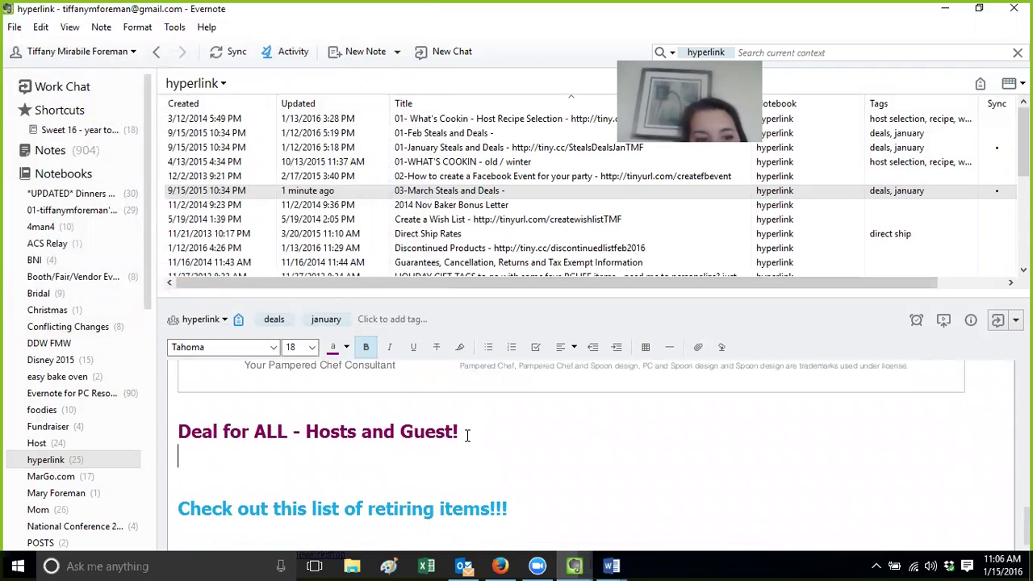
{"action": "left_click", "coordinate": [698, 347]}
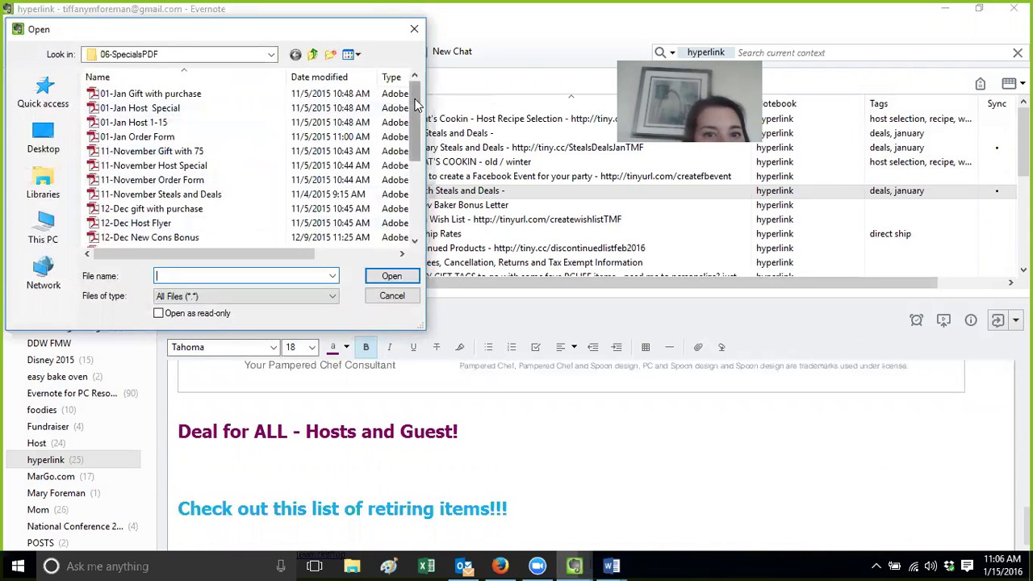
{"action": "left_click_drag", "start_coordinate": [413, 121], "coordinate": [413, 187]}
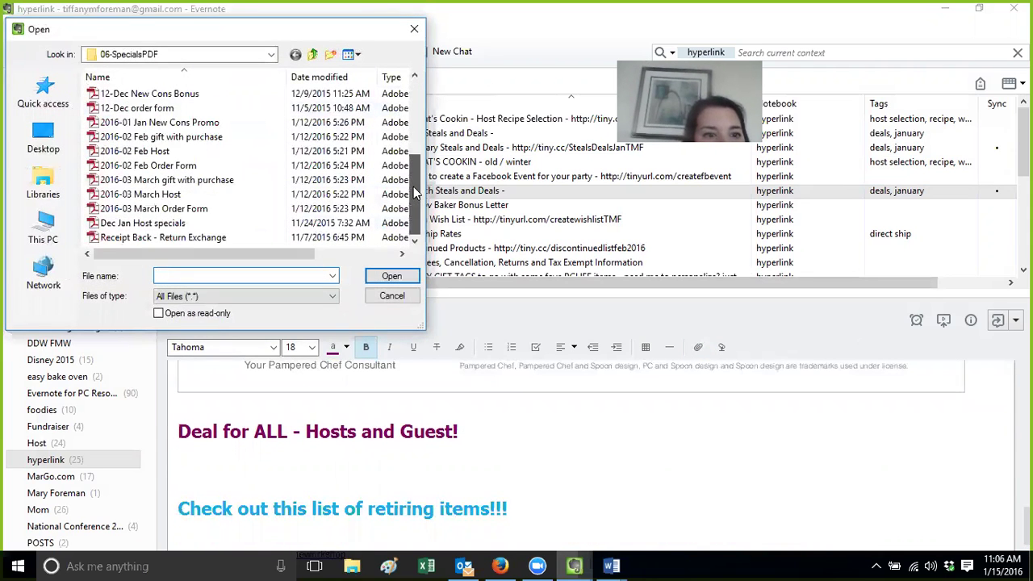
{"action": "left_click", "coordinate": [218, 181]}
{"action": "left_click", "coordinate": [391, 276]}
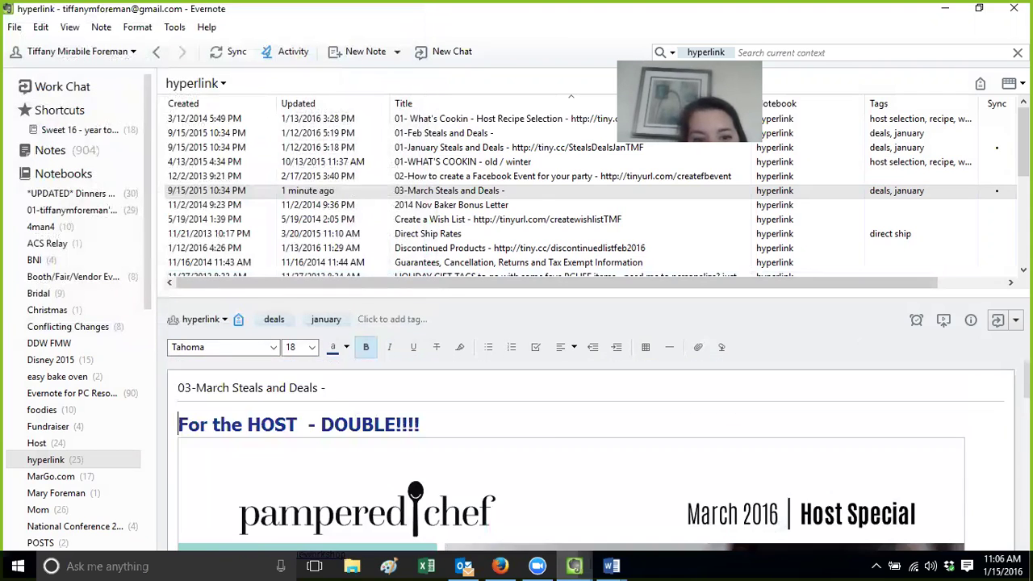
{"action": "scroll", "coordinate": [590, 456], "scroll_direction": "down", "scroll_amount": 5}
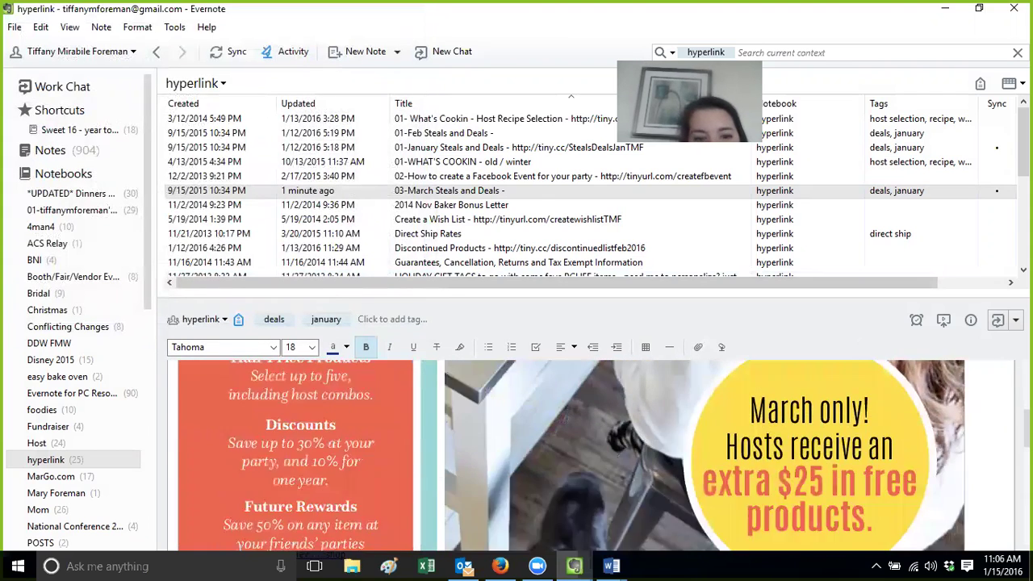
{"action": "scroll", "coordinate": [590, 456], "scroll_direction": "up", "scroll_amount": 3}
{"action": "scroll", "coordinate": [590, 456], "scroll_direction": "up", "scroll_amount": 3}
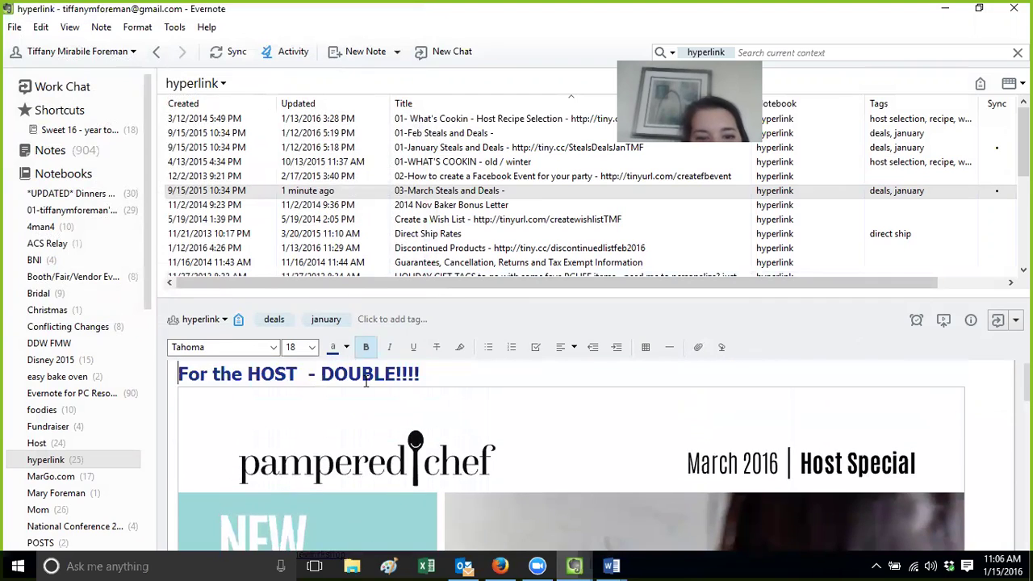
Colour the 'For the HOST - DOUBLE!!!!' heading red and review the March note
{"action": "left_click_drag", "start_coordinate": [420, 377], "coordinate": [171, 374]}
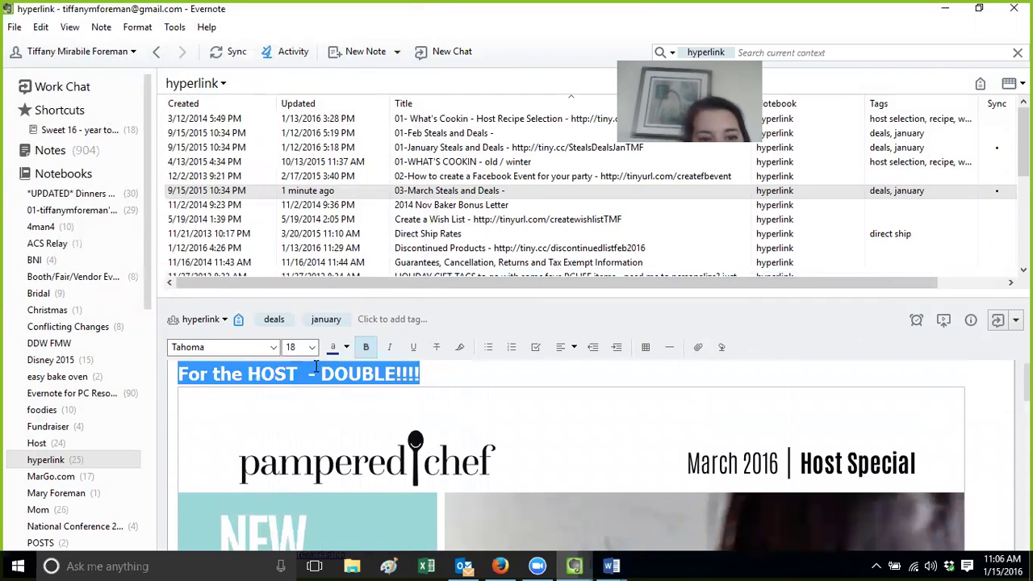
{"action": "left_click", "coordinate": [346, 348]}
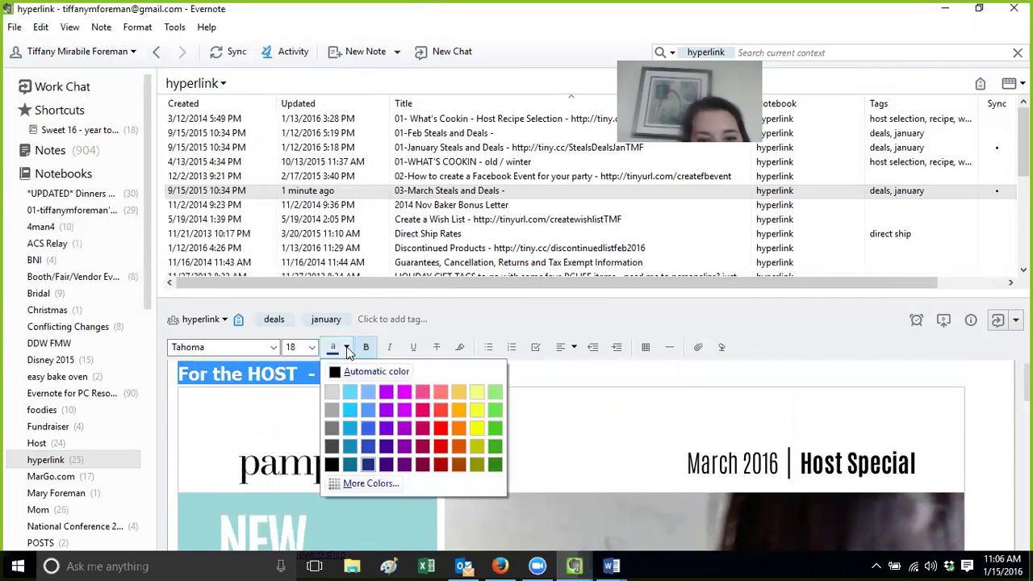
{"action": "left_click", "coordinate": [441, 420]}
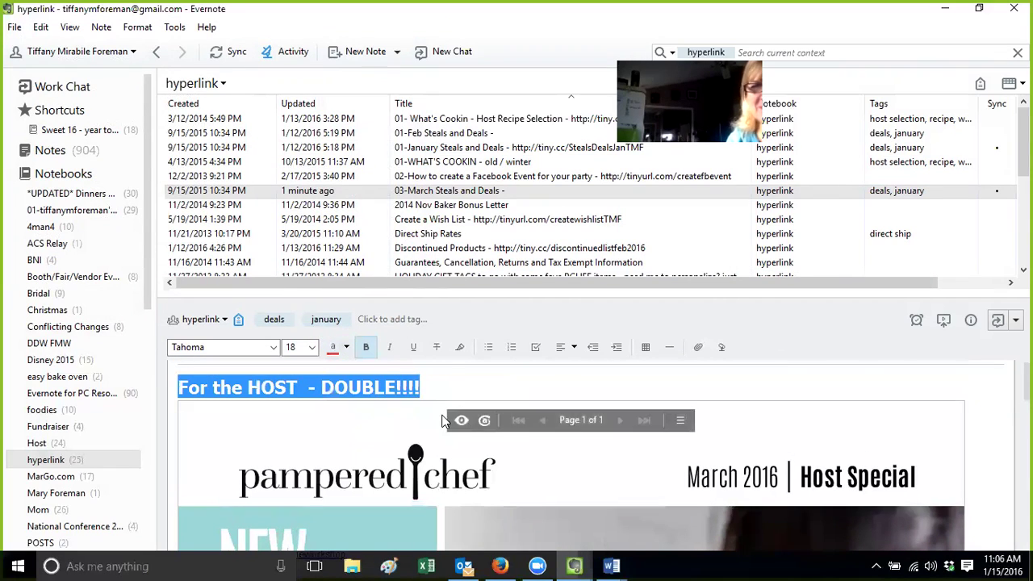
{"action": "left_click", "coordinate": [452, 380]}
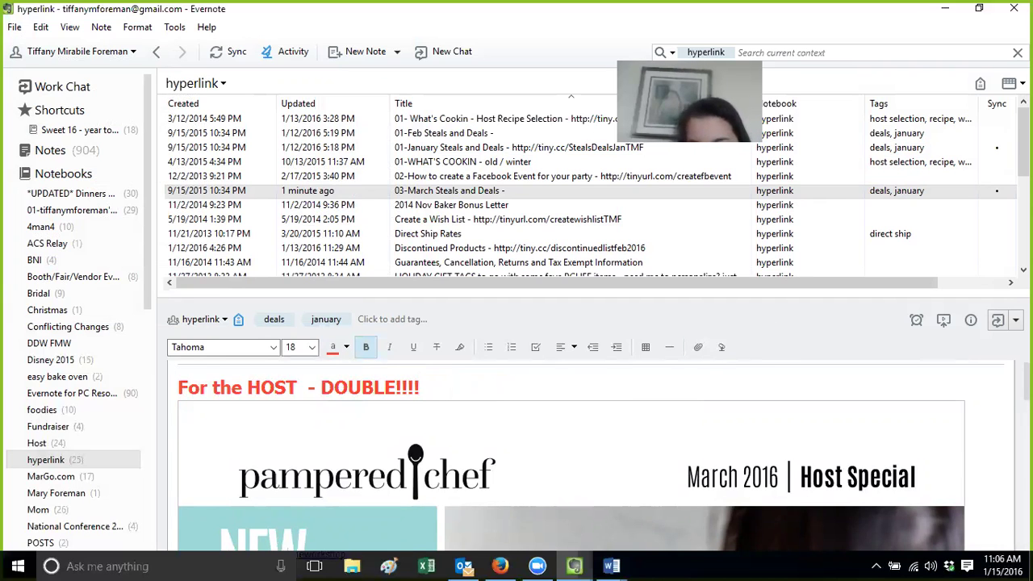
{"action": "scroll", "coordinate": [571, 456], "scroll_direction": "down", "scroll_amount": 6}
{"action": "scroll", "coordinate": [571, 456], "scroll_direction": "up", "scroll_amount": 4}
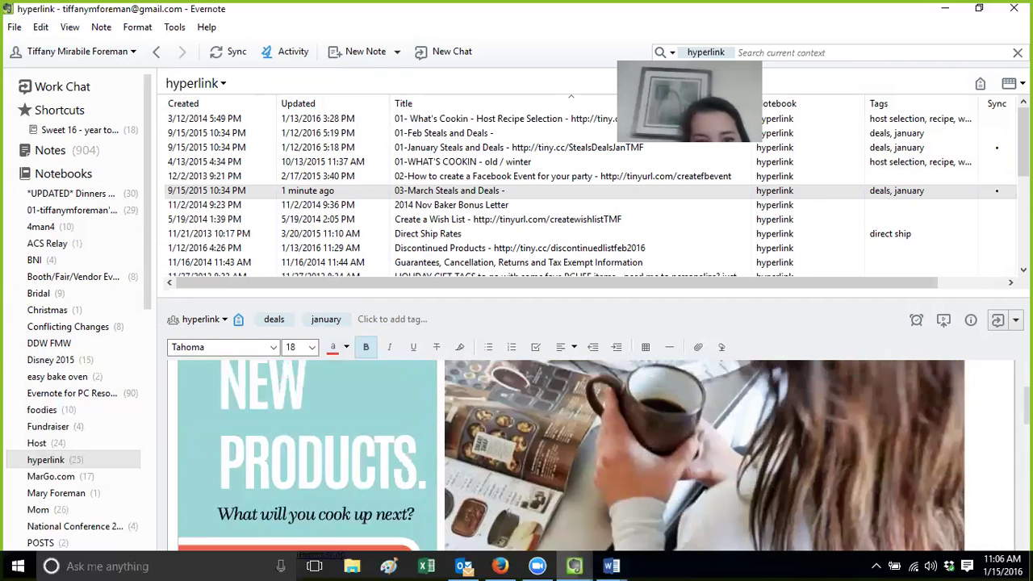
{"action": "scroll", "coordinate": [572, 455], "scroll_direction": "up", "scroll_amount": 3}
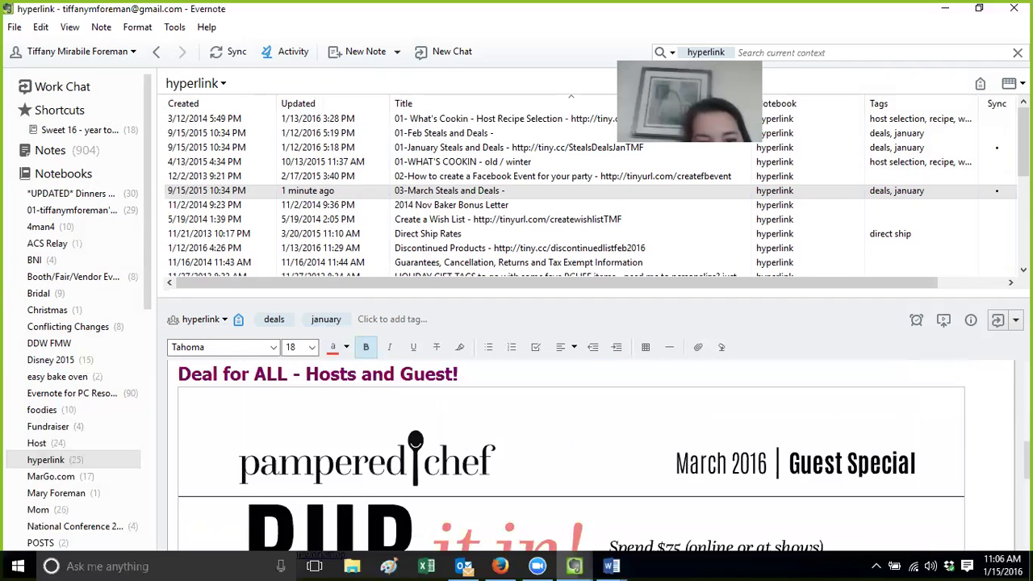
{"action": "scroll", "coordinate": [571, 456], "scroll_direction": "down", "scroll_amount": 5}
{"action": "scroll", "coordinate": [572, 455], "scroll_direction": "up", "scroll_amount": 15}
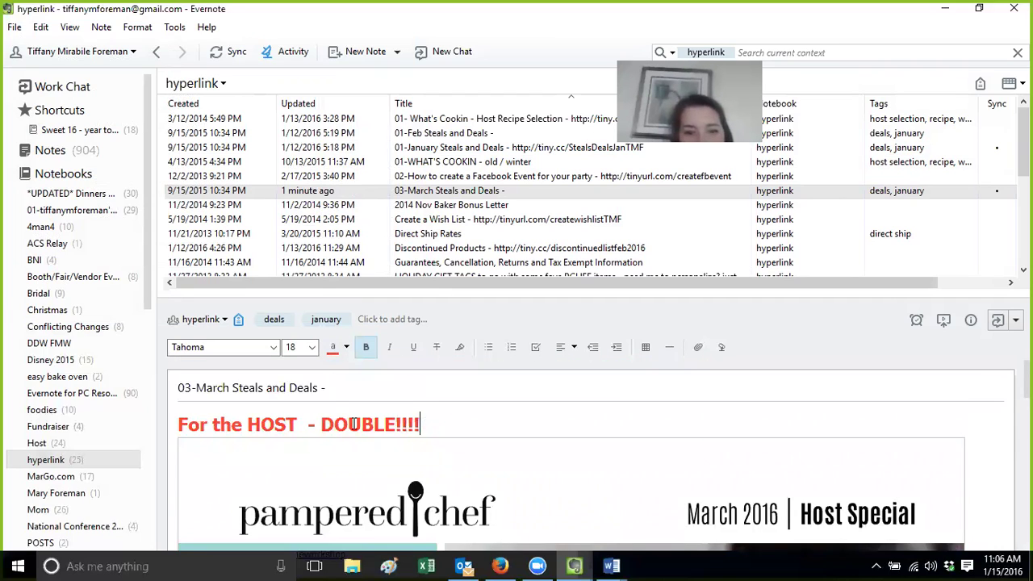
Replace DOUBLE!!!! in the red heading with 'NEW PRODUCTS COMING MARCH 1st!!!'
{"action": "left_click_drag", "start_coordinate": [420, 425], "coordinate": [322, 425]}
{"action": "type", "text": "NEW"}
{"action": "type", "text": "!!!"}
{"action": "key", "text": "BackSpace"}
{"action": "key", "text": "BackSpace"}
{"action": "key", "text": "BackSpace"}
{"action": "type", "text": "P"}
{"action": "key", "text": "BackSpace"}
{"action": "type", "text": "PRODCUTRS"}
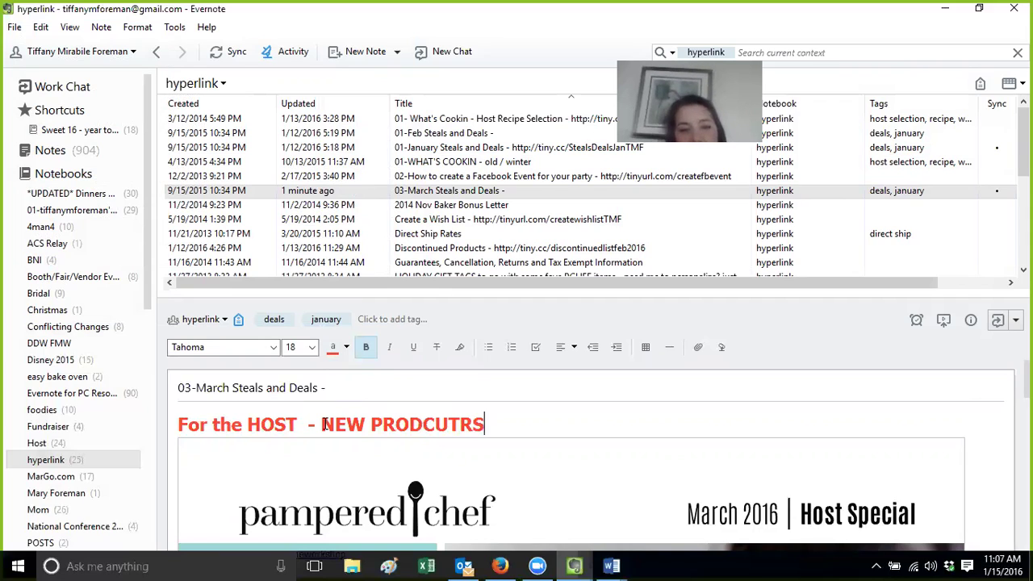
{"action": "key", "text": "BackSpace"}
{"action": "key", "text": "BackSpace"}
{"action": "key", "text": "BackSpace"}
{"action": "key", "text": "BackSpace"}
{"action": "key", "text": "BackSpace"}
{"action": "type", "text": "UCTS COMING"}
{"action": "key", "text": "BackSpace"}
{"action": "key", "text": "BackSpace"}
{"action": "key", "text": "BackSpace"}
{"action": "type", "text": "MING MARCH 1st!!!"}
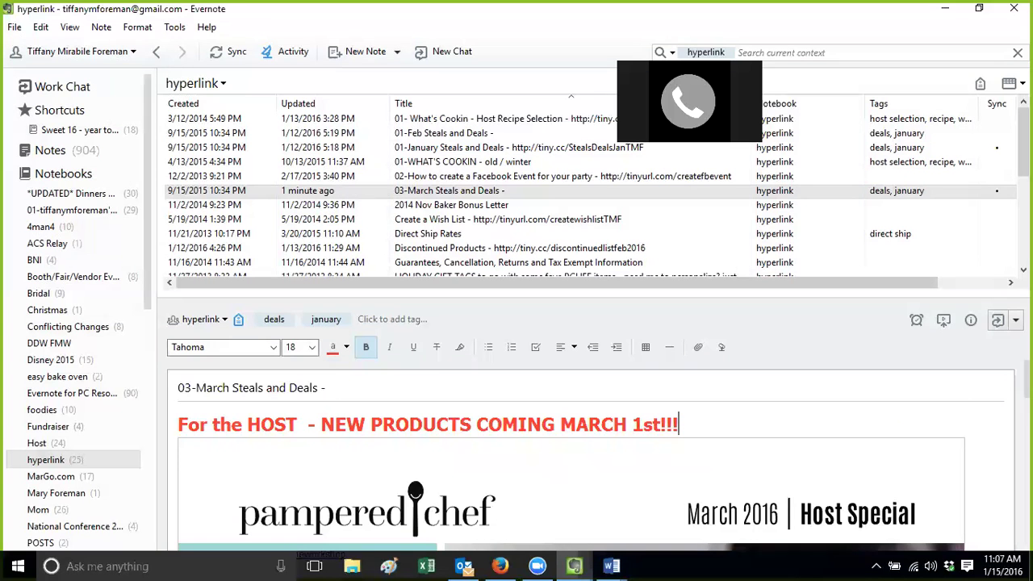
Delete the retiring-items line and add a new line after Ready to Order
{"action": "scroll", "coordinate": [591, 456], "scroll_direction": "down", "scroll_amount": 20}
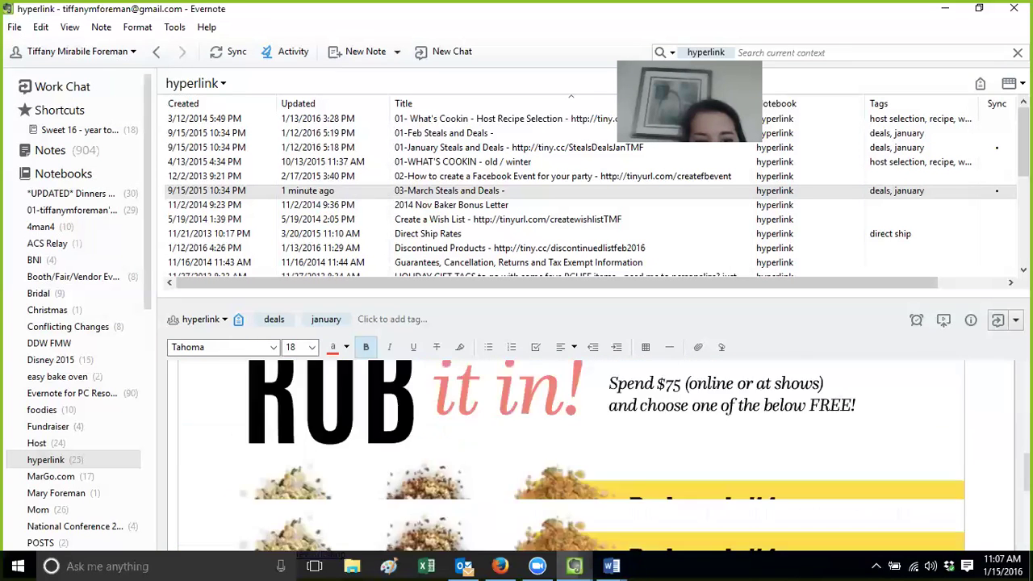
{"action": "scroll", "coordinate": [523, 523], "scroll_direction": "down", "scroll_amount": 12}
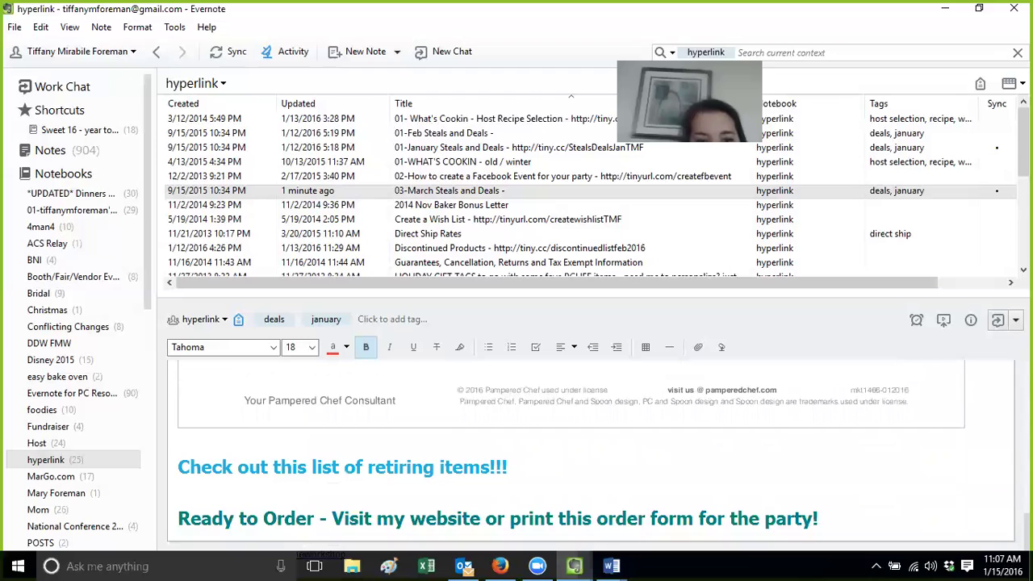
{"action": "left_click_drag", "start_coordinate": [533, 465], "coordinate": [185, 465]}
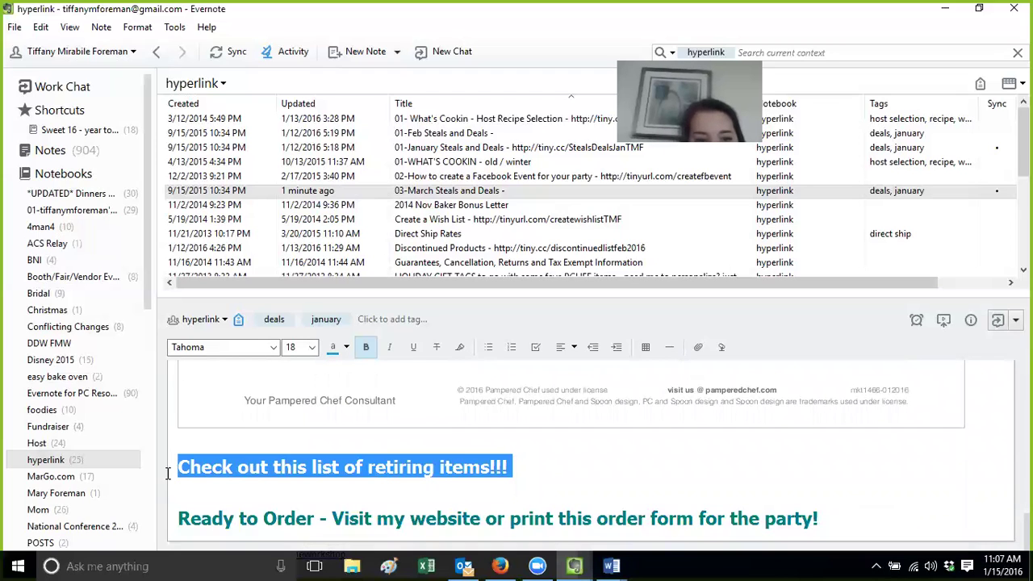
{"action": "key", "text": "BackSpace"}
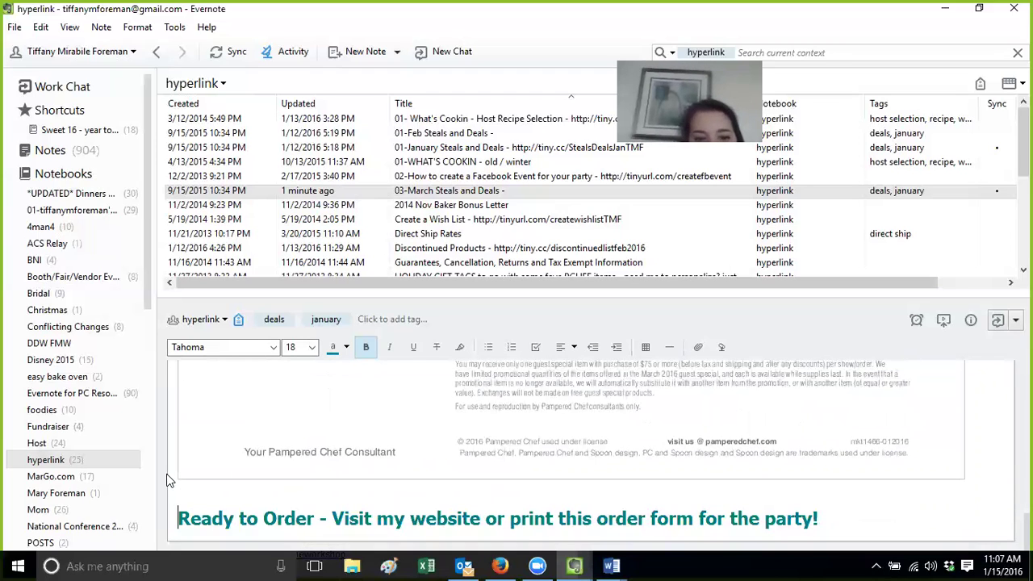
{"action": "left_click", "coordinate": [851, 524]}
{"action": "key", "text": "Return"}
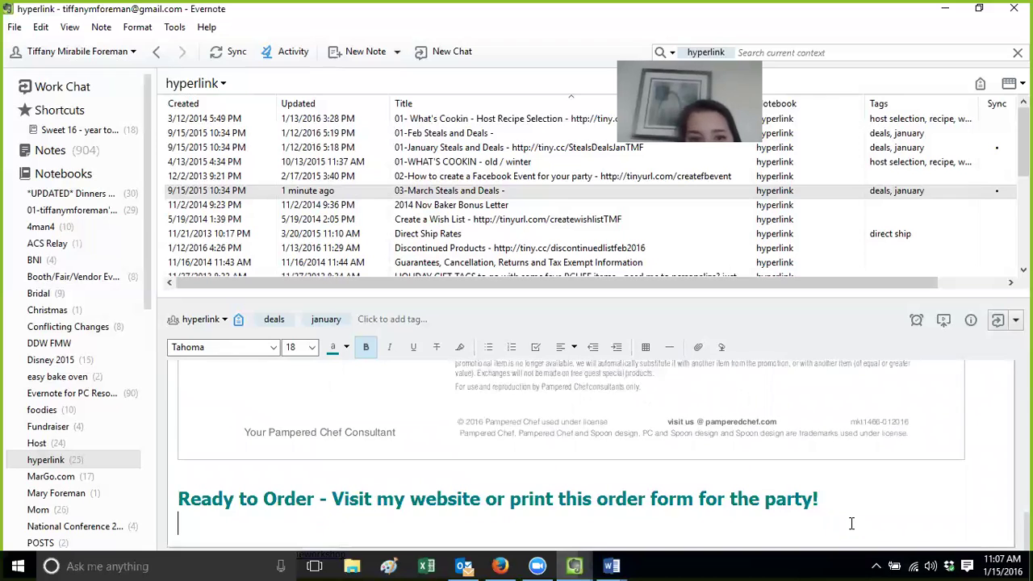
Attach the 2016-03 March Order Form PDF below the Ready to Order line
{"action": "left_click", "coordinate": [698, 347]}
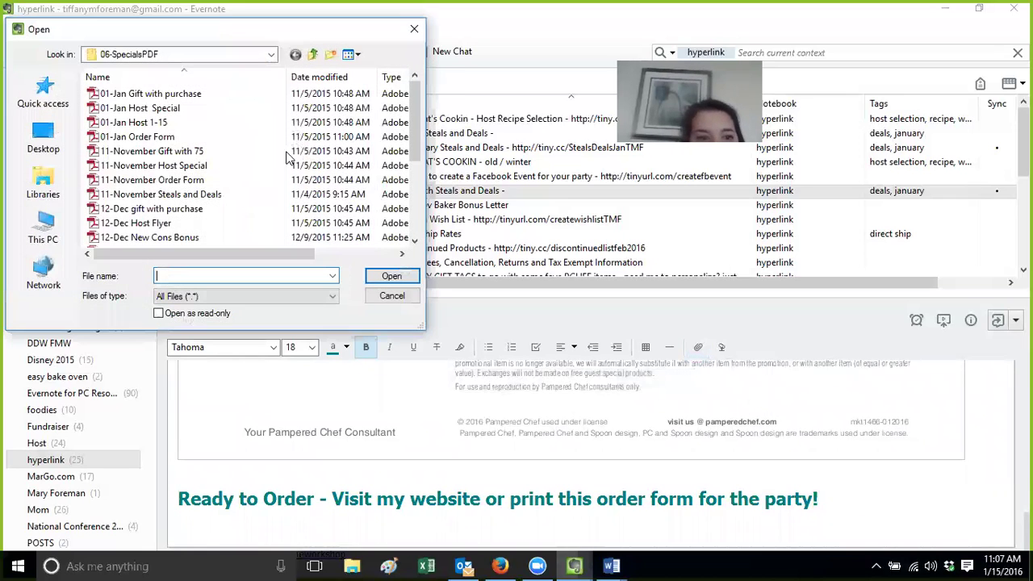
{"action": "scroll", "coordinate": [266, 202], "scroll_direction": "down", "scroll_amount": 4}
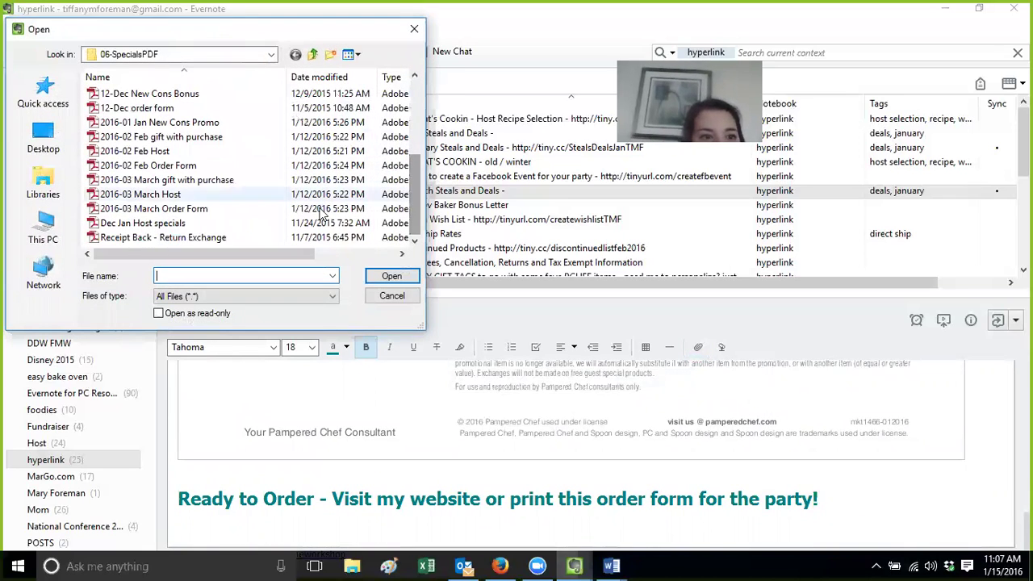
{"action": "left_click", "coordinate": [258, 209]}
{"action": "left_click", "coordinate": [391, 276]}
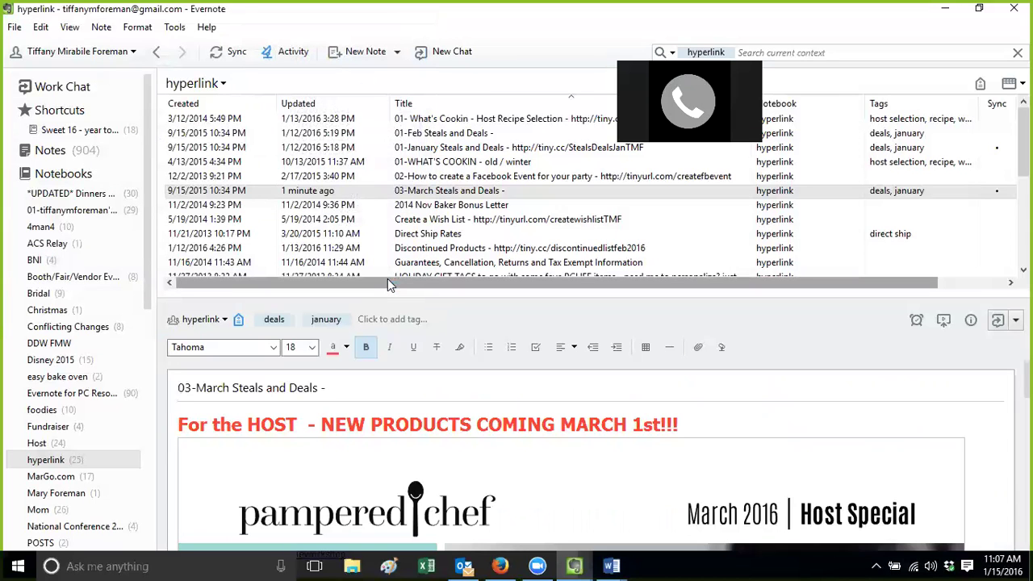
Replace the note's january tag with 'march special'
{"action": "left_click", "coordinate": [329, 320]}
{"action": "left_click", "coordinate": [343, 321]}
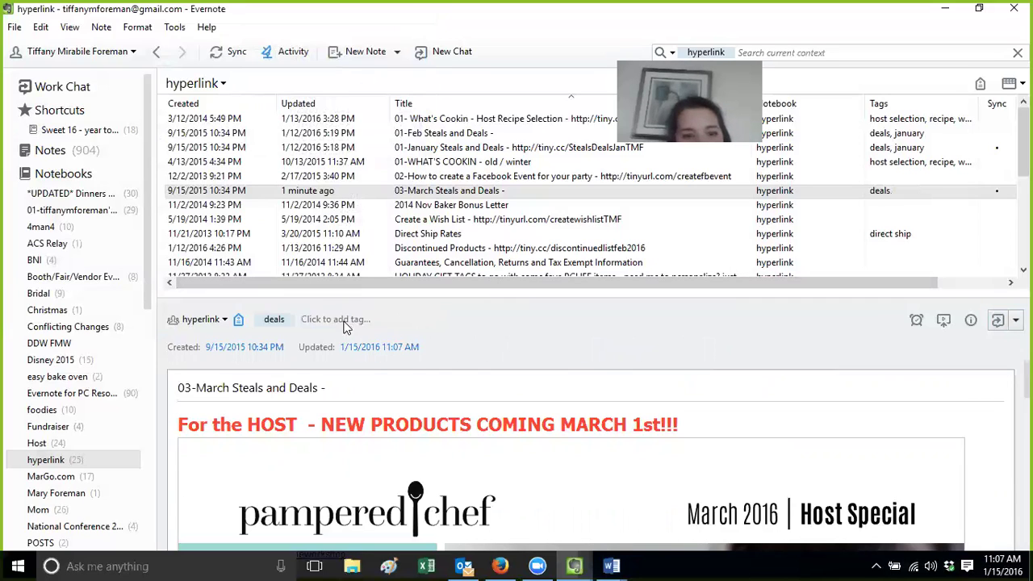
{"action": "left_click", "coordinate": [338, 320]}
{"action": "type", "text": "march"}
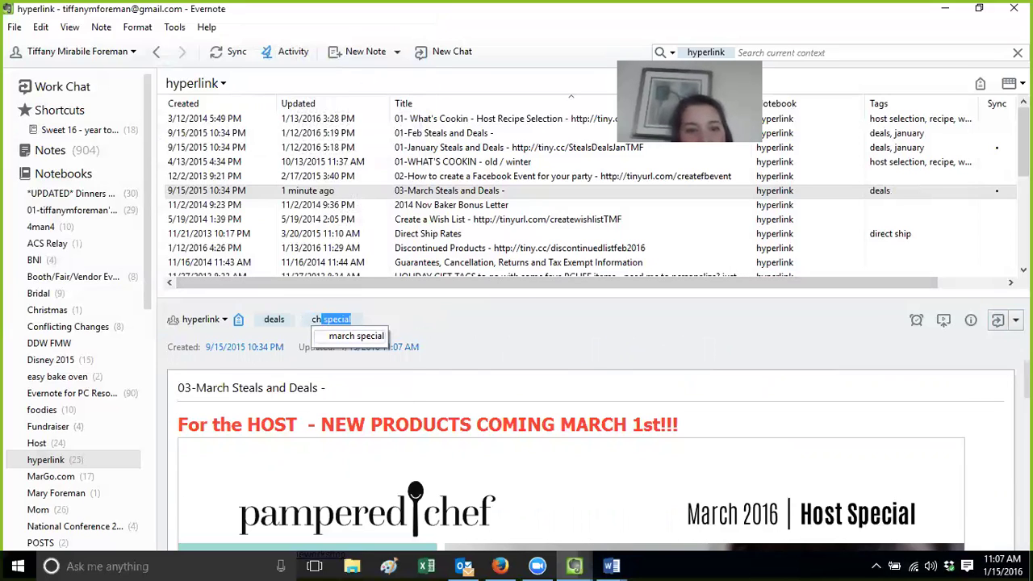
{"action": "key", "text": "Return"}
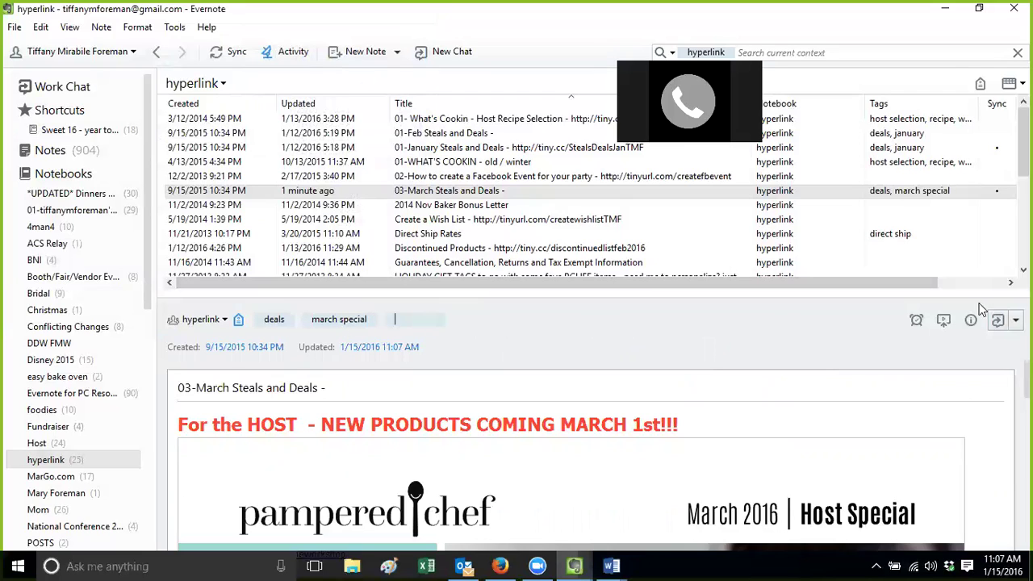
Copy the note's share URL and sync with the server
{"action": "left_click", "coordinate": [1015, 320]}
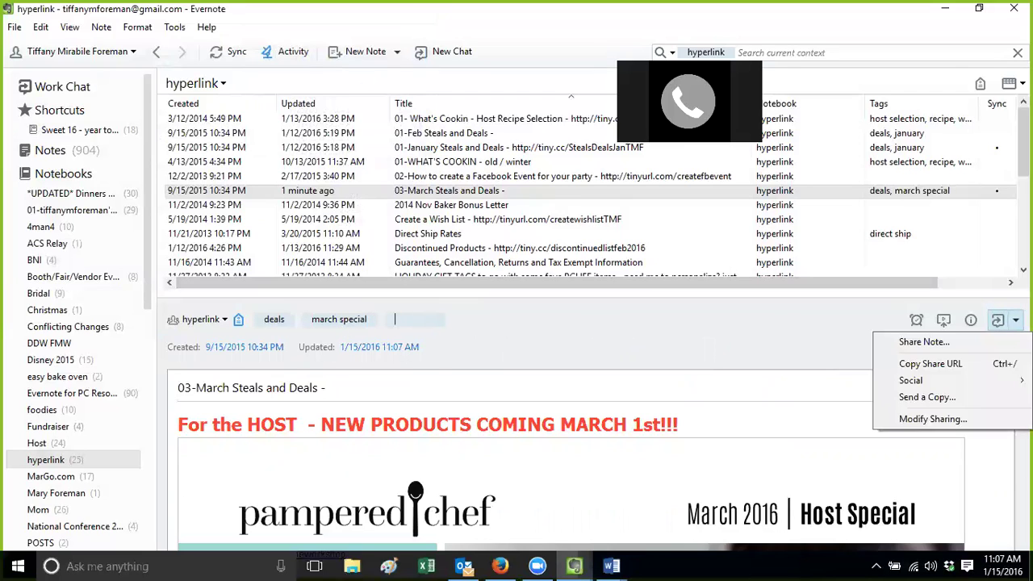
{"action": "left_click", "coordinate": [973, 364]}
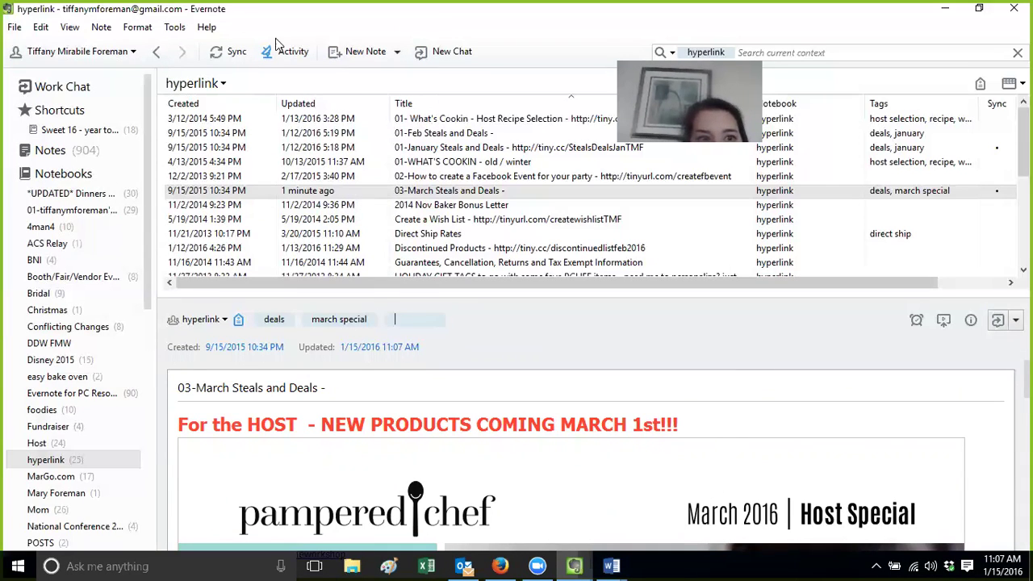
{"action": "left_click", "coordinate": [239, 58]}
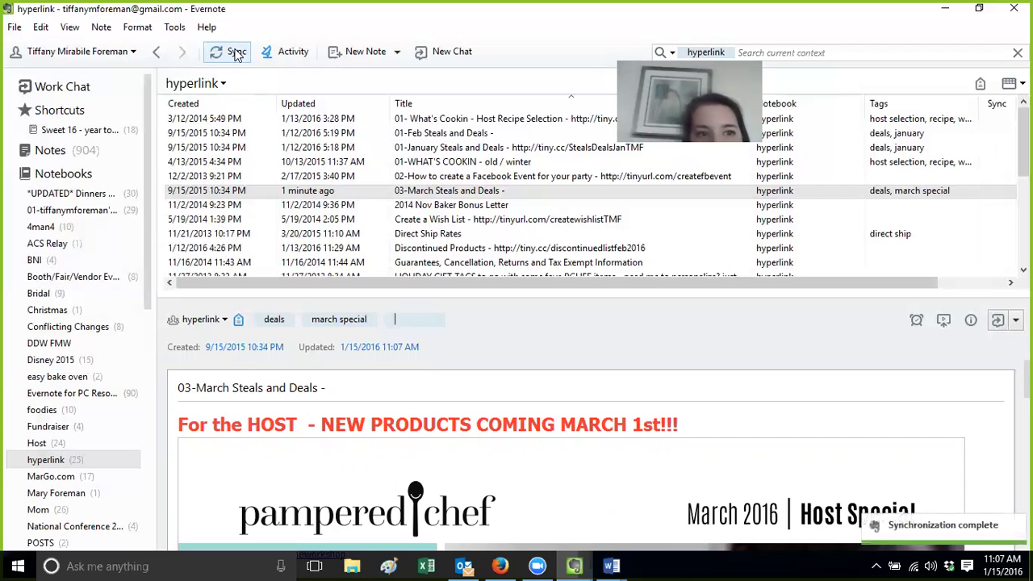
{"action": "left_click", "coordinate": [501, 565]}
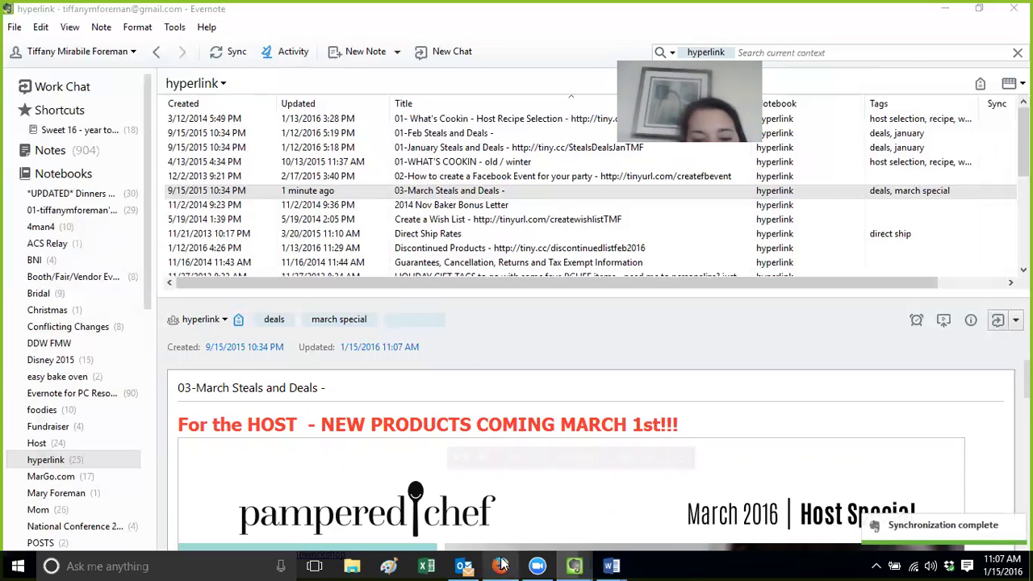
Load the copied share link in Firefox's address bar, which shows Note not found
{"action": "left_click", "coordinate": [383, 61]}
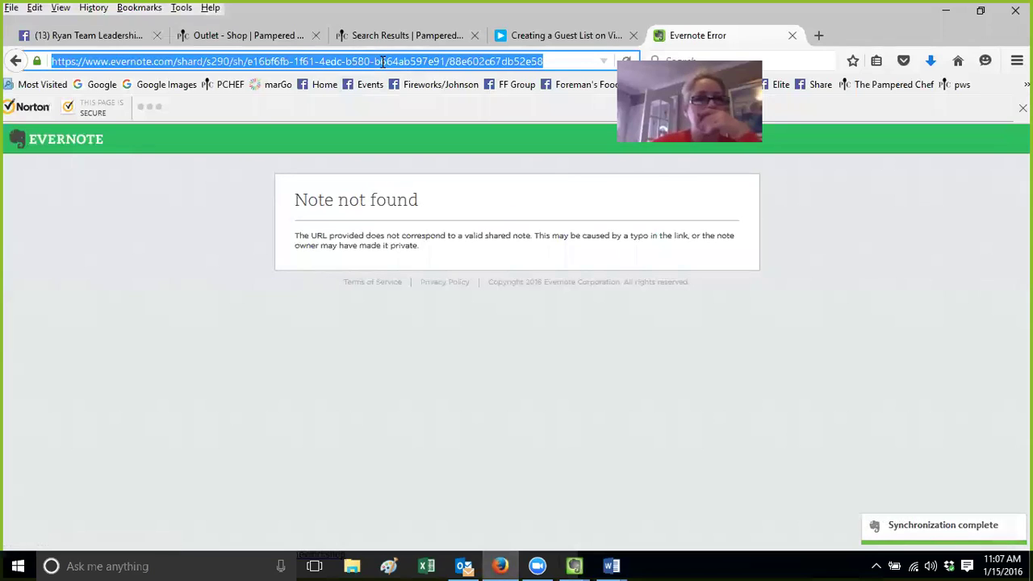
{"action": "key", "text": "ctrl+v"}
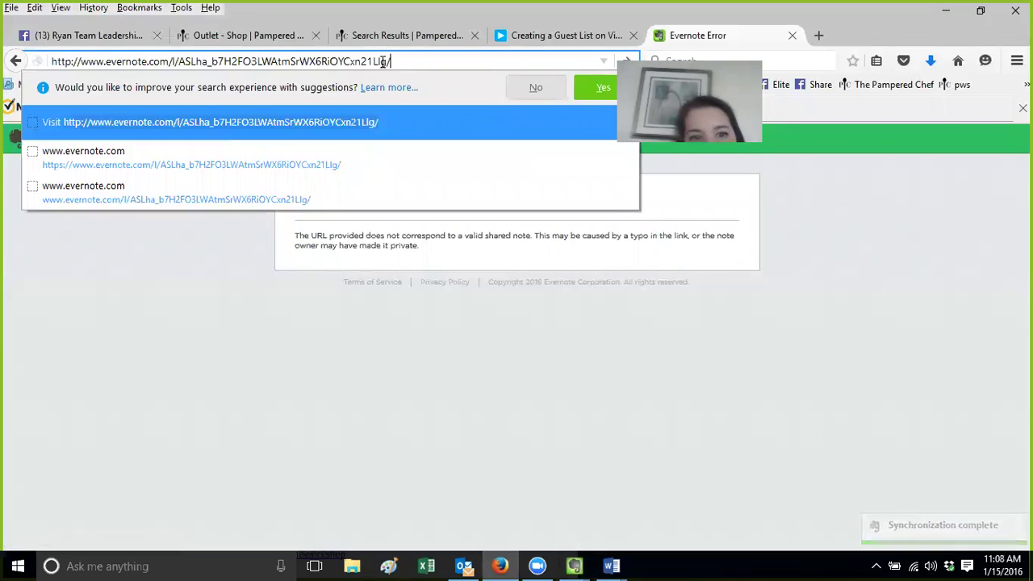
{"action": "key", "text": "Return"}
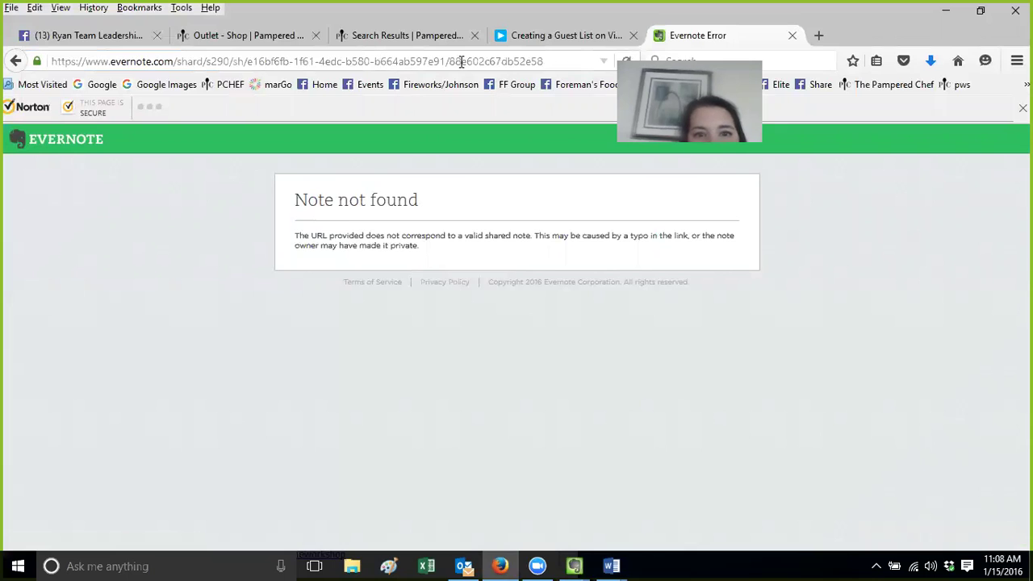
{"action": "left_click", "coordinate": [550, 68]}
{"action": "left_click", "coordinate": [574, 566]}
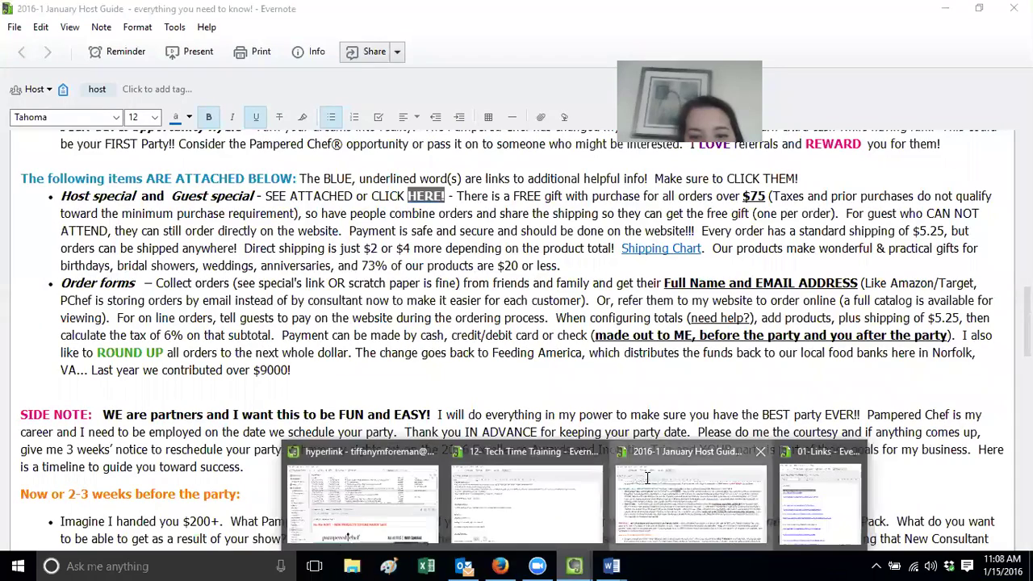
Open 03-March Steals and Deals in its own window and copy its share URL
{"action": "left_click", "coordinate": [647, 478]}
{"action": "left_click", "coordinate": [574, 566]}
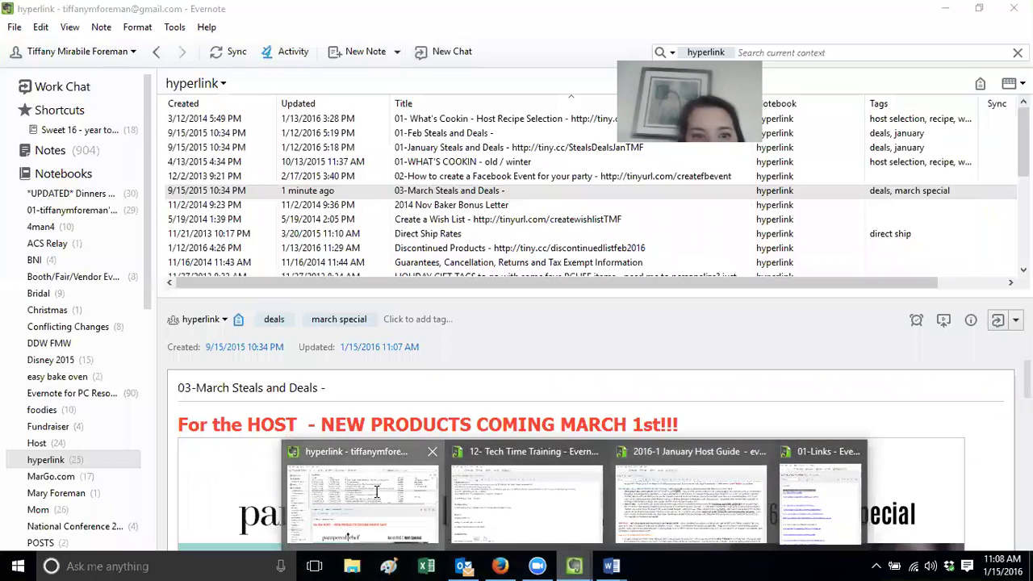
{"action": "left_click", "coordinate": [376, 492]}
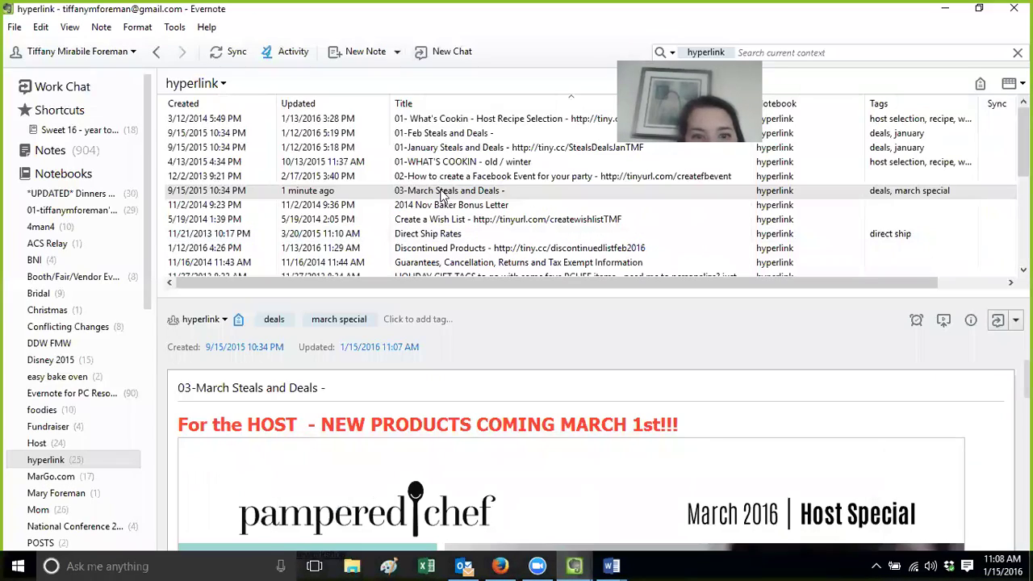
{"action": "double_click", "coordinate": [440, 191]}
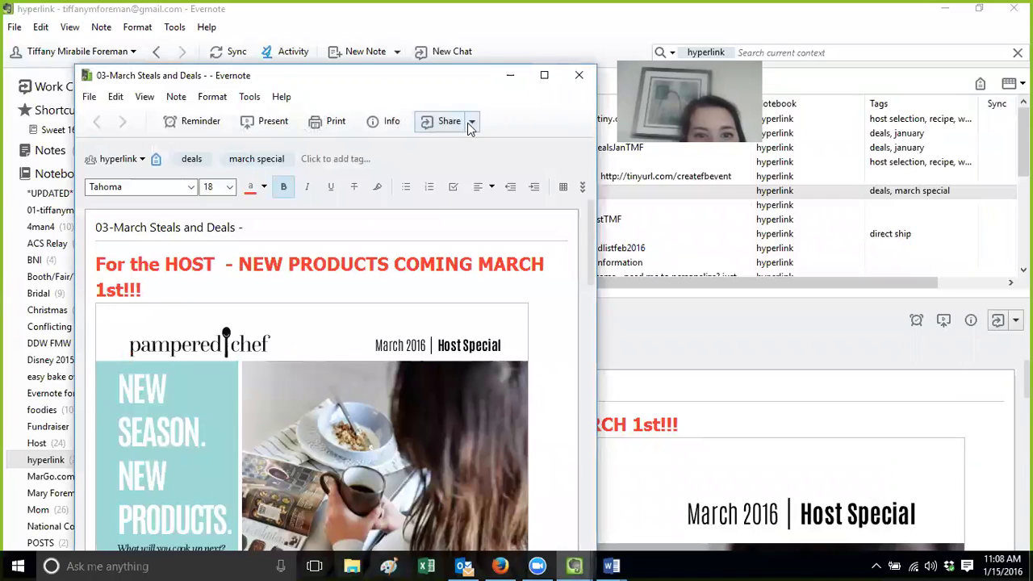
{"action": "left_click", "coordinate": [468, 123]}
{"action": "left_click", "coordinate": [466, 165]}
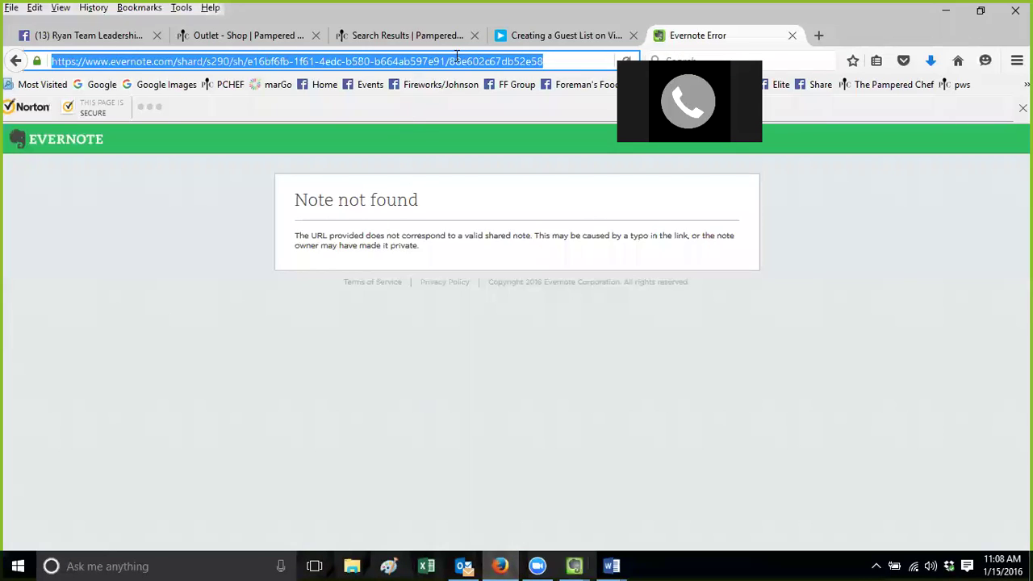
Load the new share link in Firefox, then return to Evernote's hyperlink notebook
{"action": "key", "text": "ctrl+v"}
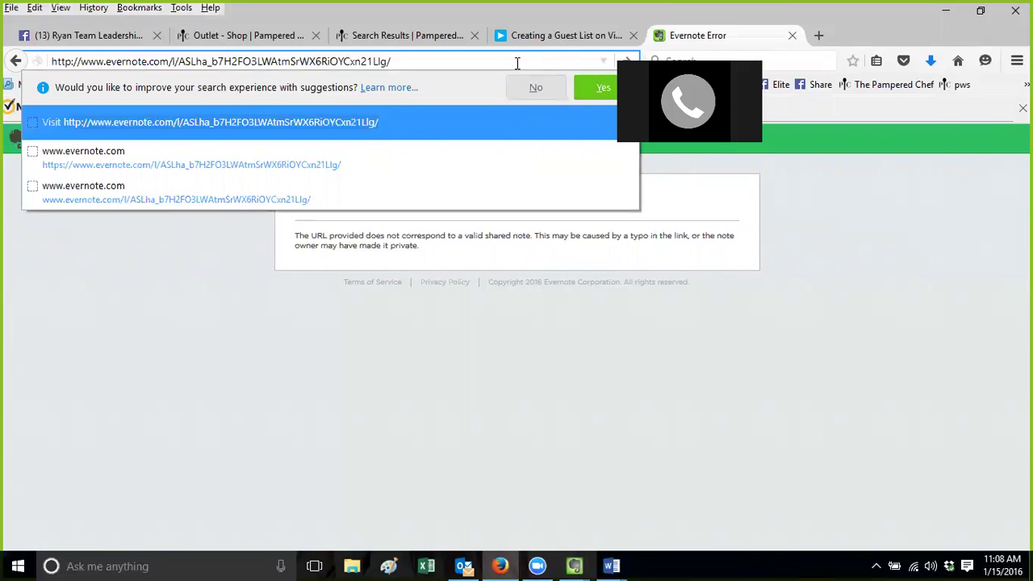
{"action": "key", "text": "Return"}
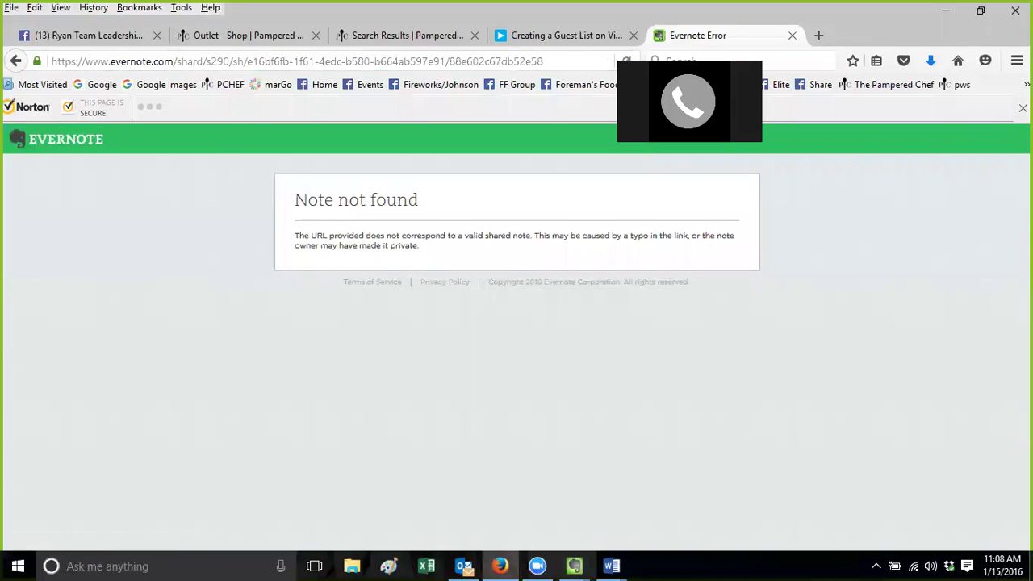
{"action": "mouse_move", "coordinate": [577, 565]}
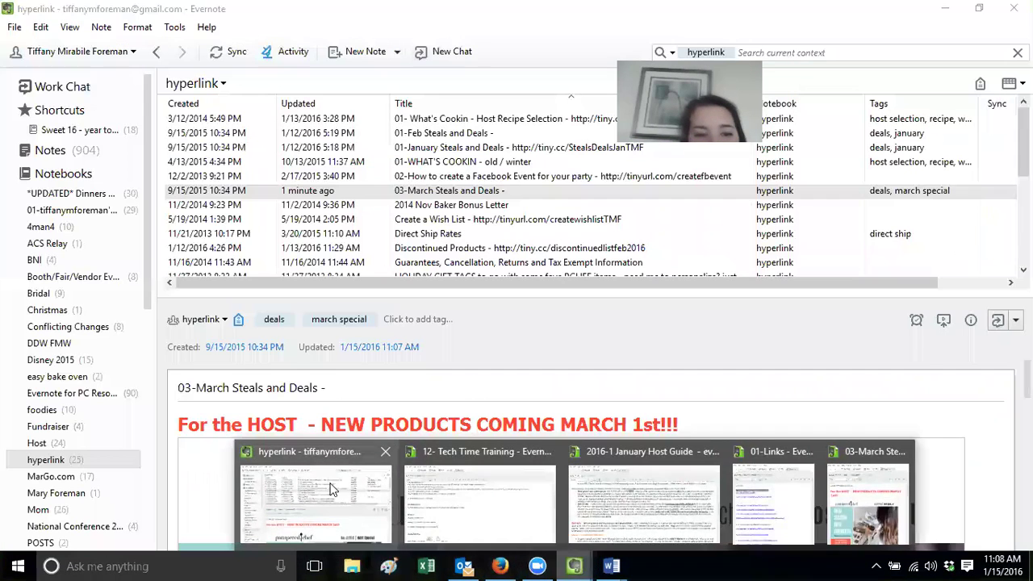
{"action": "left_click", "coordinate": [305, 450]}
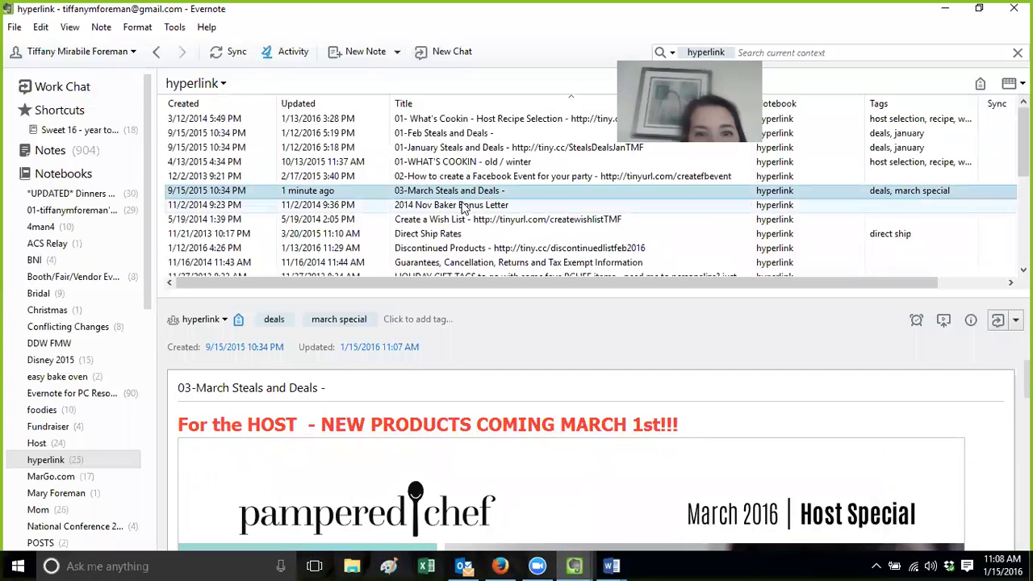
Sort the hyperlink notes by title and open 01- What's Cookin - Host Recipe Selection
{"action": "left_click", "coordinate": [464, 164]}
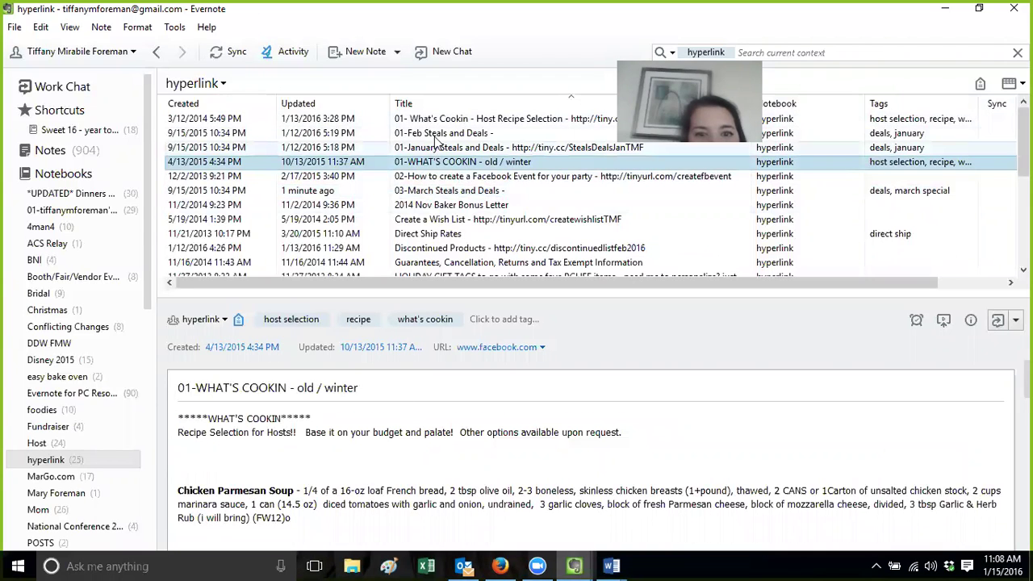
{"action": "left_click", "coordinate": [434, 96]}
{"action": "left_click", "coordinate": [434, 98]}
{"action": "left_click", "coordinate": [438, 119]}
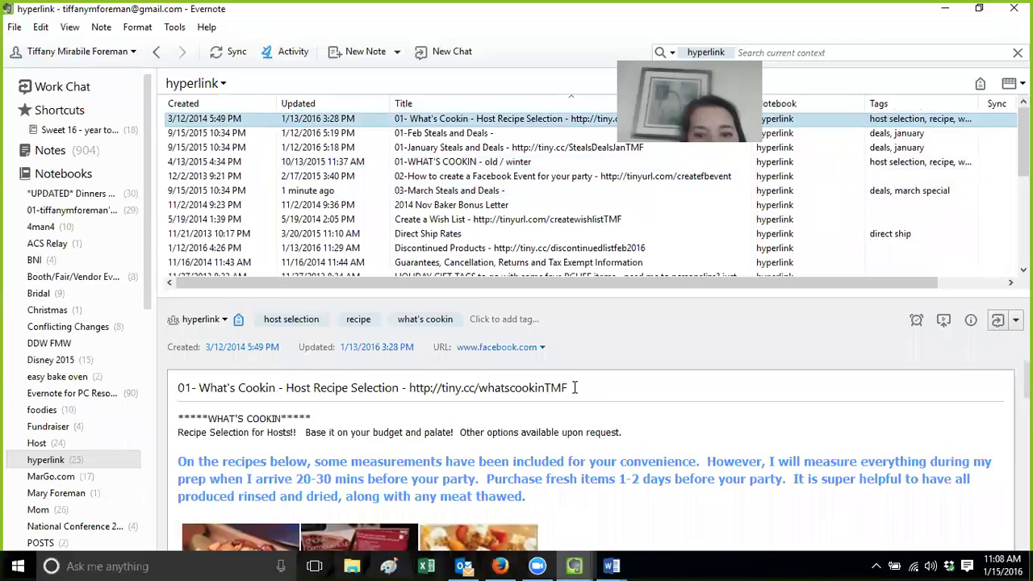
{"action": "left_click_drag", "start_coordinate": [575, 387], "coordinate": [415, 387]}
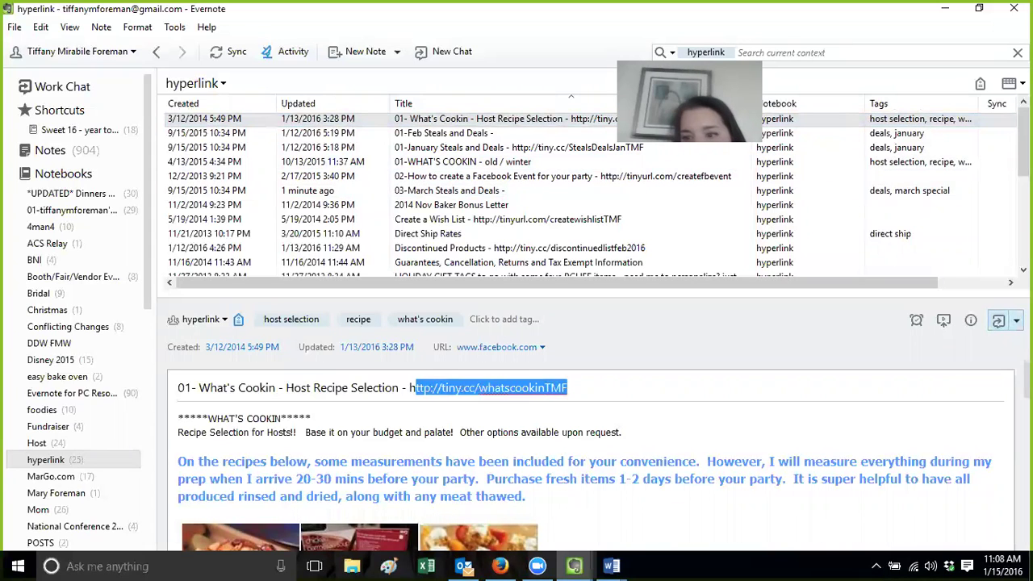
Copy the What's Cookin note's share URL
{"action": "left_click", "coordinate": [1015, 321]}
{"action": "left_click", "coordinate": [997, 363]}
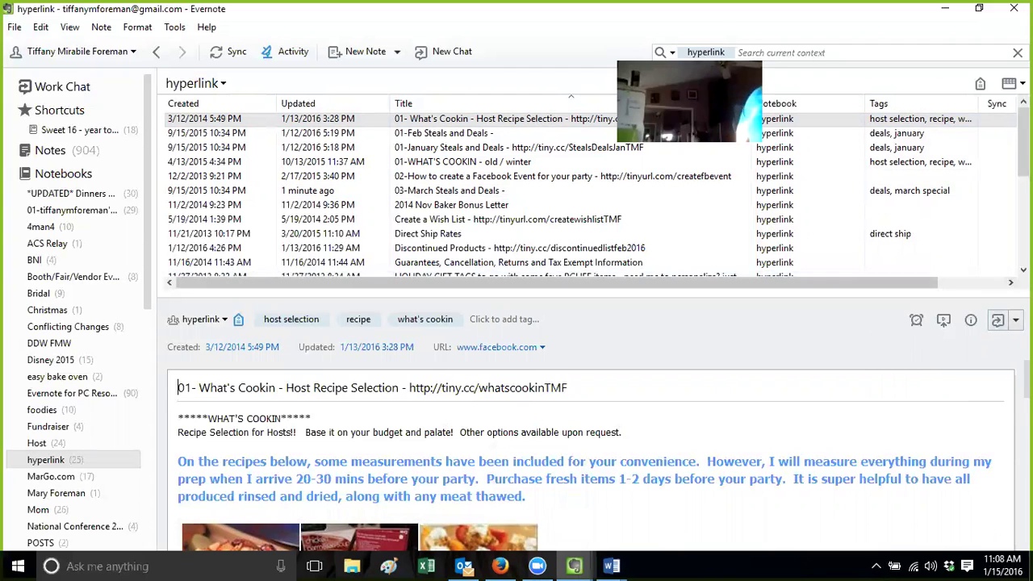
{"action": "left_click", "coordinate": [1015, 320]}
{"action": "left_click", "coordinate": [948, 364]}
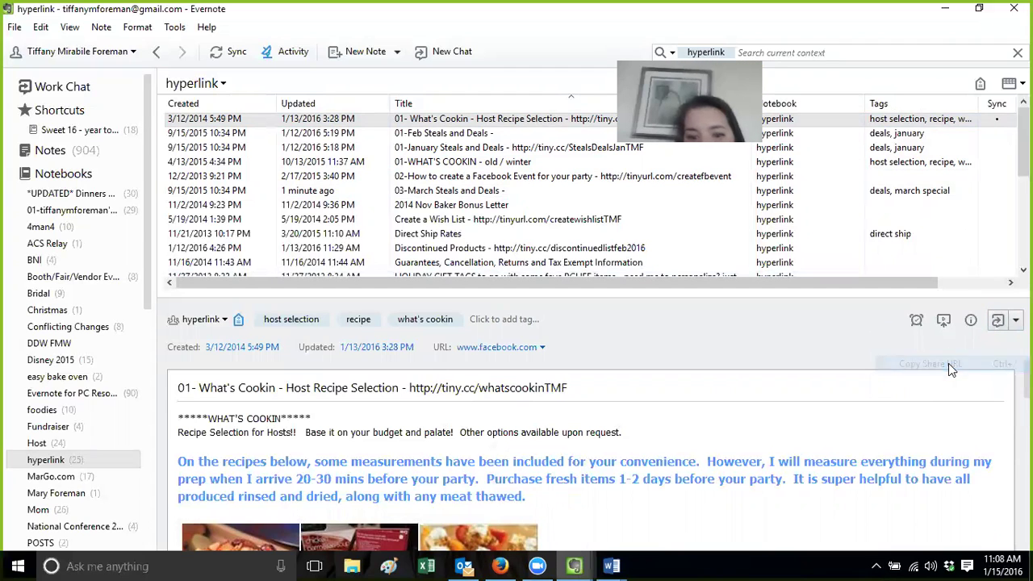
{"action": "left_click", "coordinate": [501, 566]}
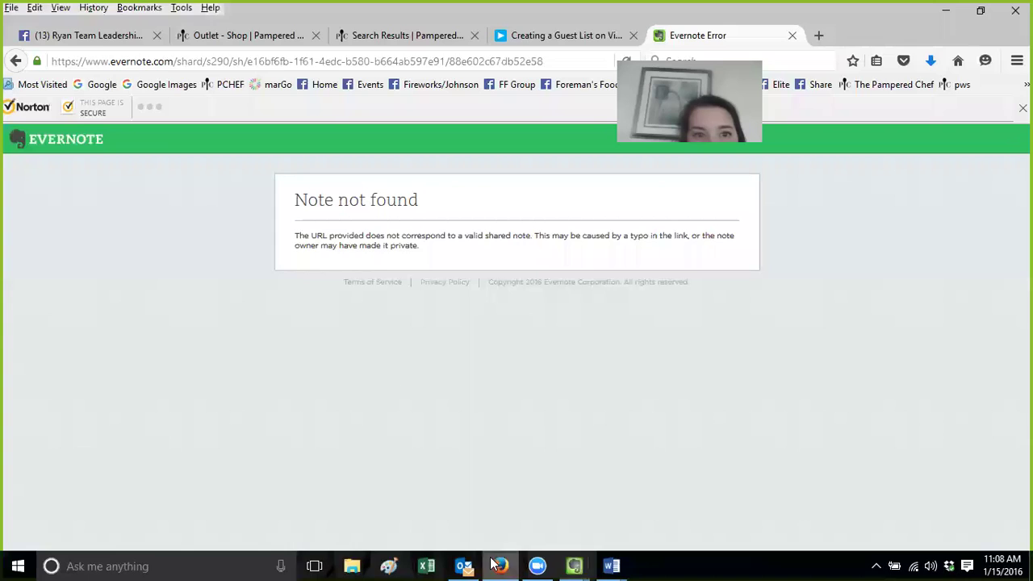
Load the What's Cookin share link in Firefox and browse the shared recipe page
{"action": "left_click", "coordinate": [334, 63]}
{"action": "key", "text": "ctrl+v"}
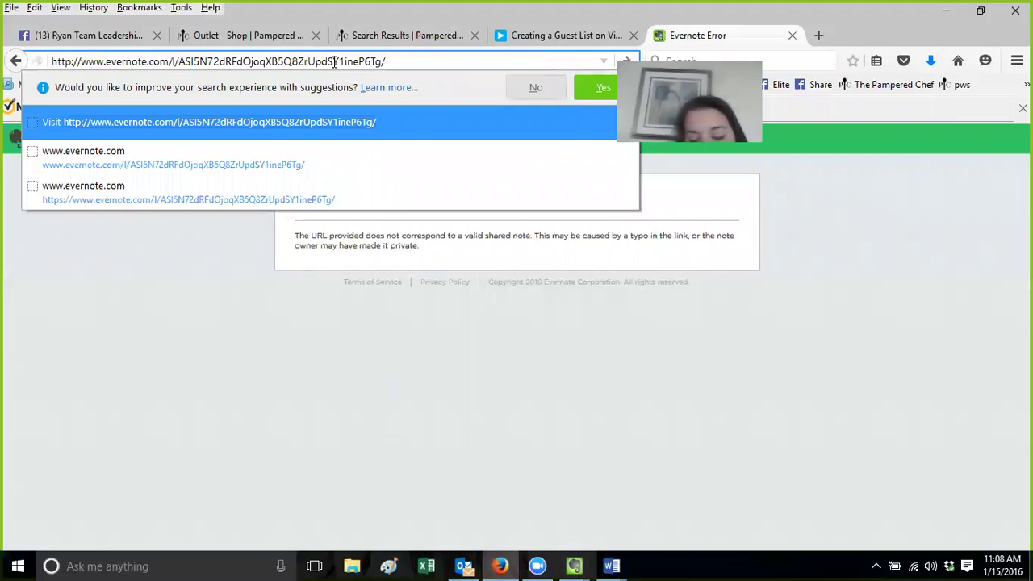
{"action": "key", "text": "Return"}
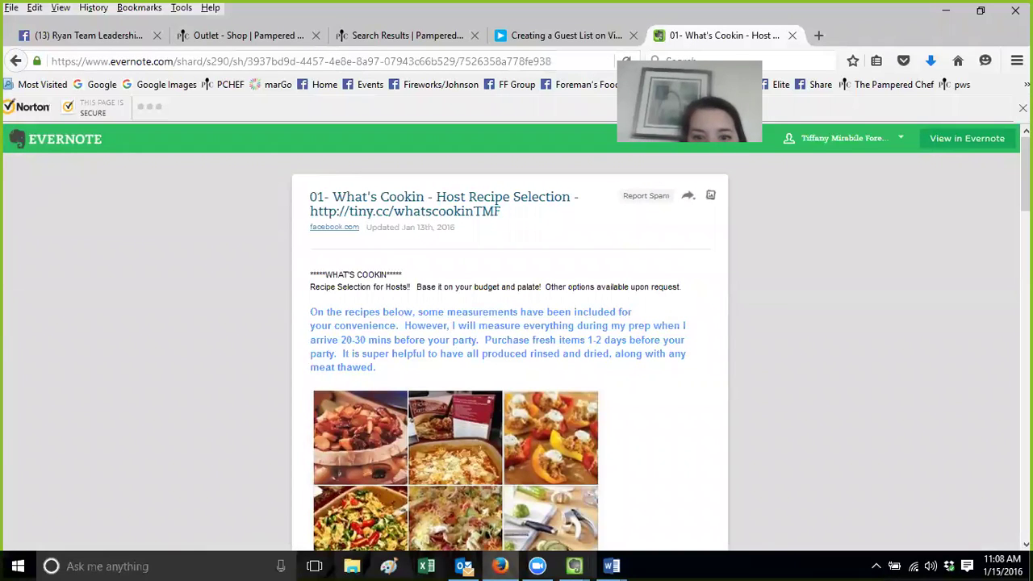
{"action": "scroll", "coordinate": [1025, 174], "scroll_direction": "down", "scroll_amount": 6}
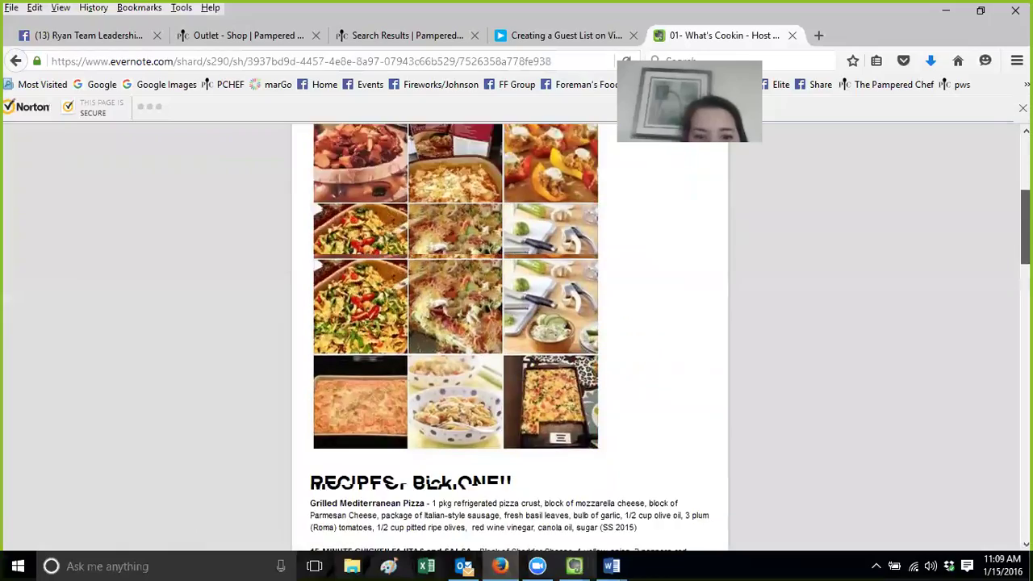
{"action": "scroll", "coordinate": [510, 339], "scroll_direction": "down", "scroll_amount": 4}
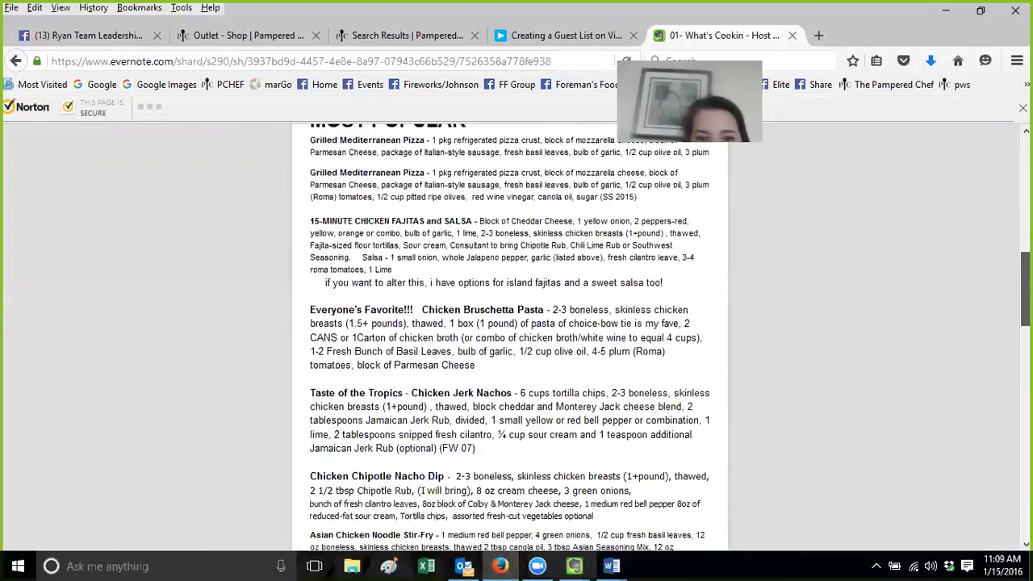
{"action": "scroll", "coordinate": [510, 339], "scroll_direction": "down", "scroll_amount": 5}
{"action": "scroll", "coordinate": [510, 339], "scroll_direction": "up", "scroll_amount": 10}
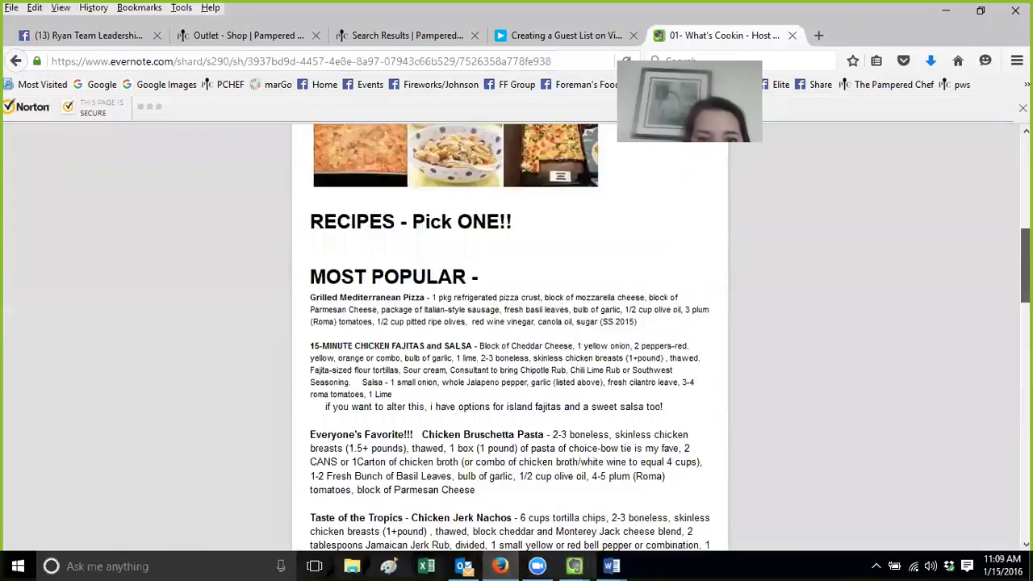
{"action": "scroll", "coordinate": [860, 317], "scroll_direction": "up", "scroll_amount": 3}
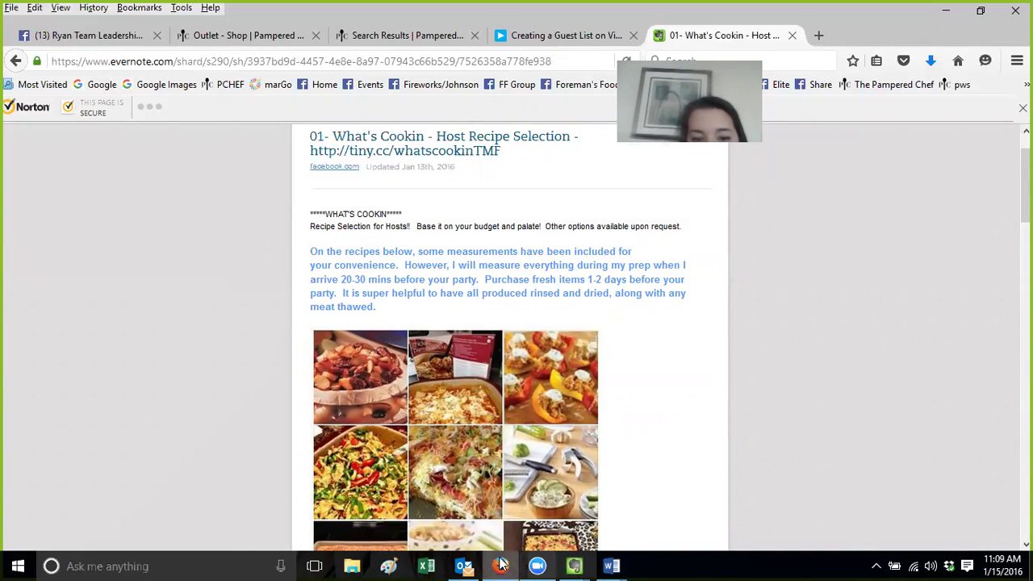
Bring Outlook forward, then return to Evernote's hyperlink notebook window
{"action": "left_click", "coordinate": [466, 565]}
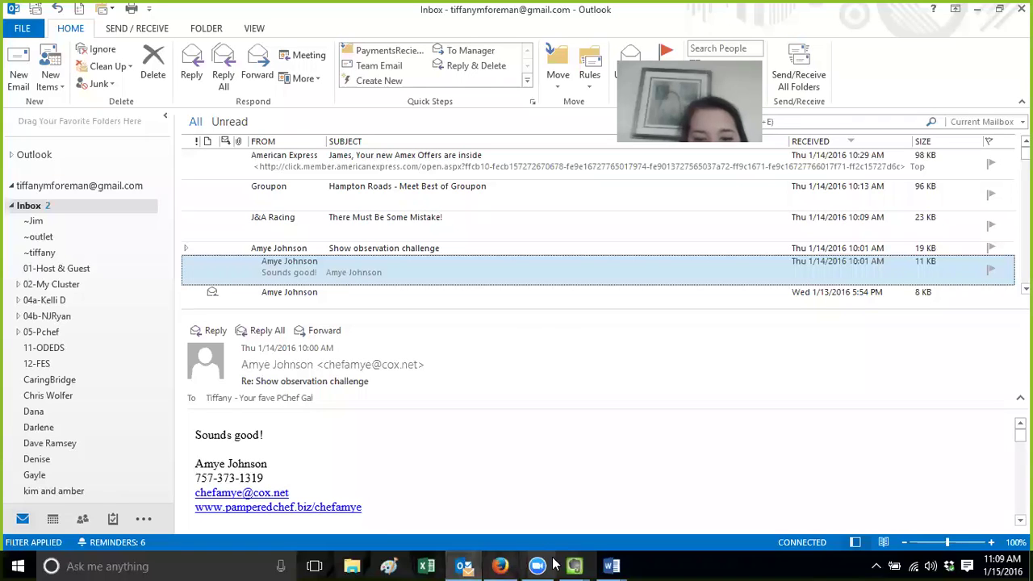
{"action": "mouse_move", "coordinate": [573, 566]}
{"action": "left_click", "coordinate": [355, 517]}
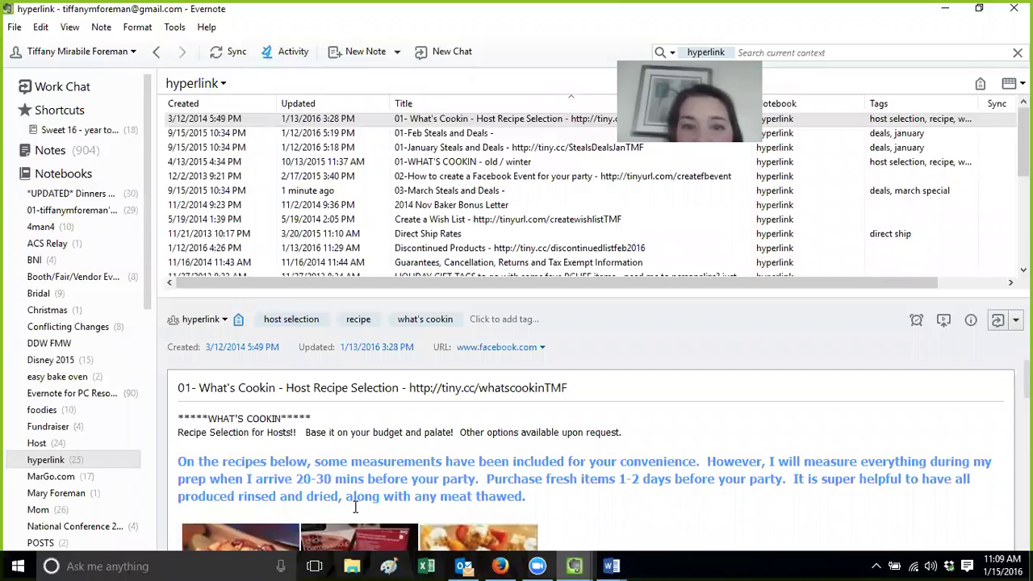
View Direct Ship Rates, Discontinued Products and What's Cookin, opening What's Cookin in a separate window then closing it
{"action": "left_click", "coordinate": [520, 239]}
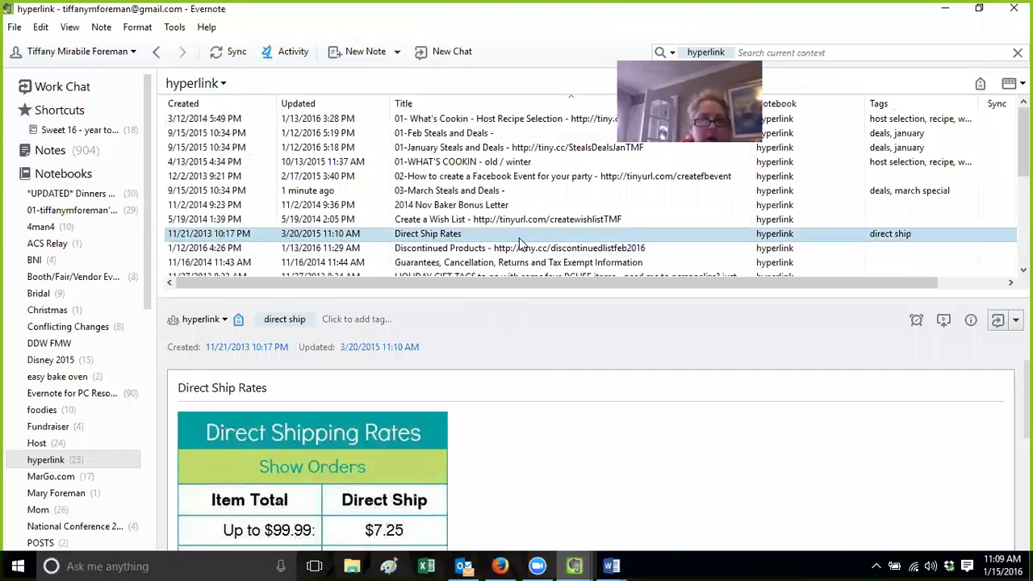
{"action": "left_click", "coordinate": [521, 249]}
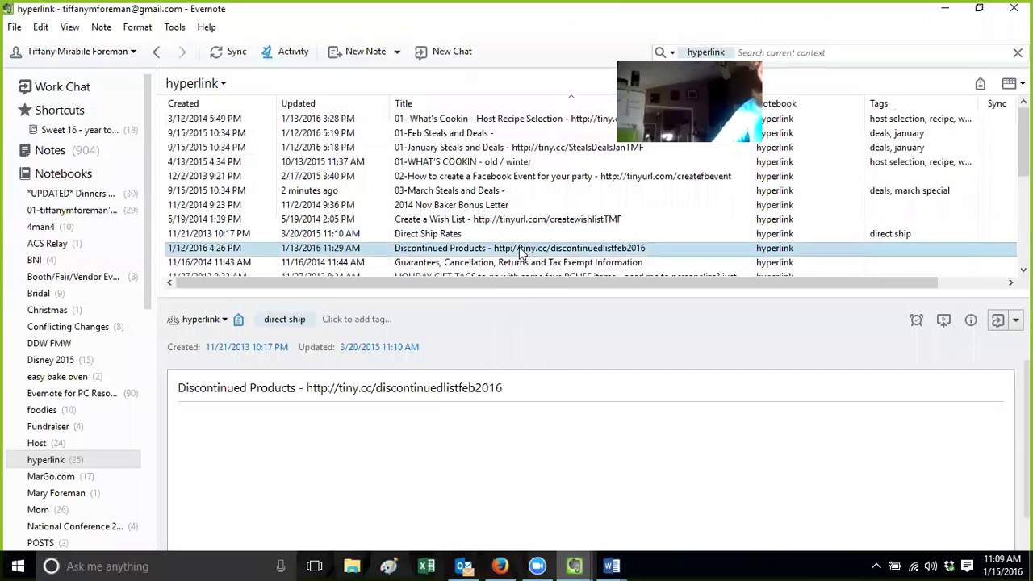
{"action": "left_click", "coordinate": [519, 122]}
{"action": "double_click", "coordinate": [519, 121]}
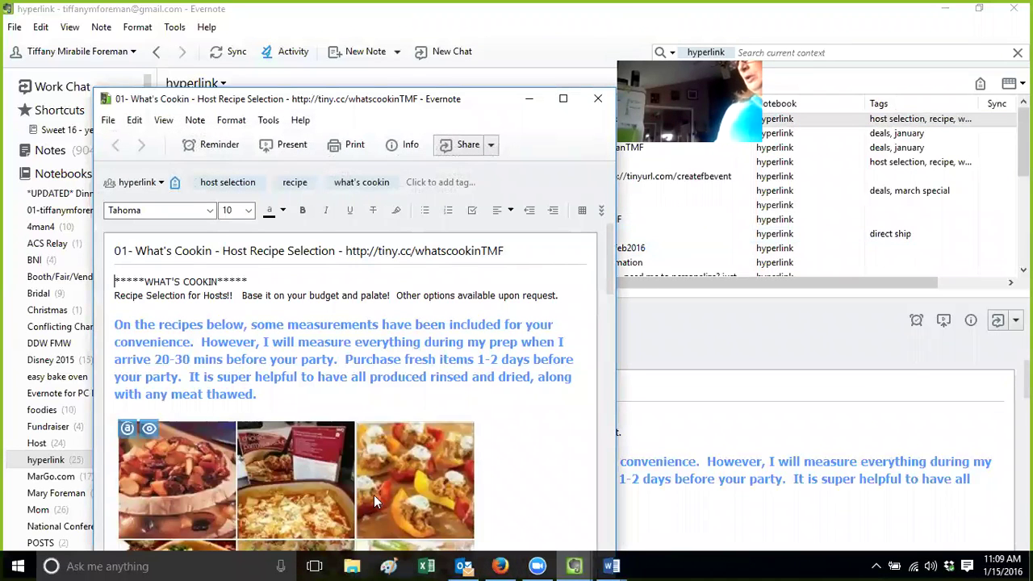
{"action": "left_click", "coordinate": [597, 99]}
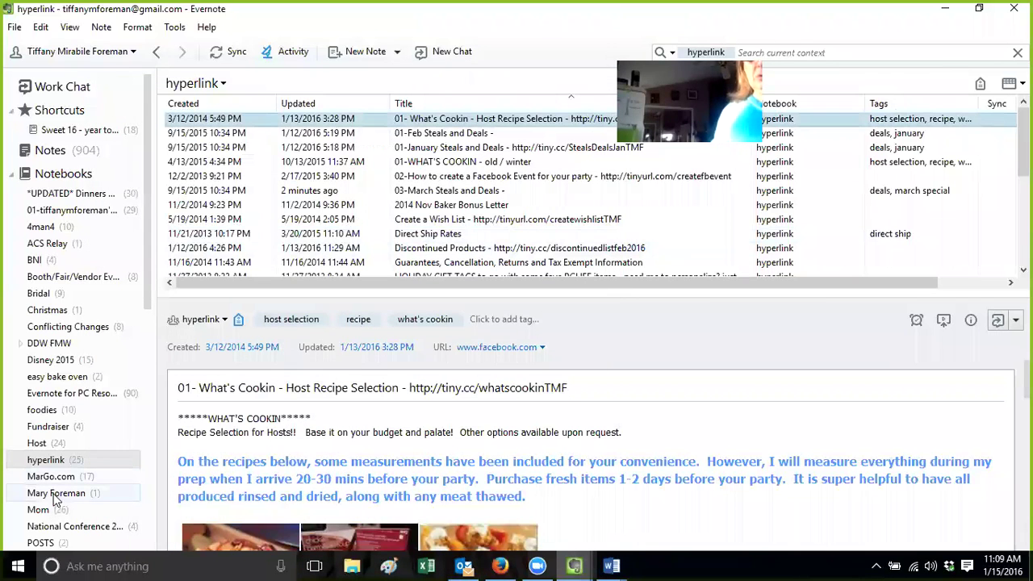
Show the Recipe notebook's notes, then open Work Chat
{"action": "scroll", "coordinate": [65, 436], "scroll_direction": "down", "scroll_amount": 4}
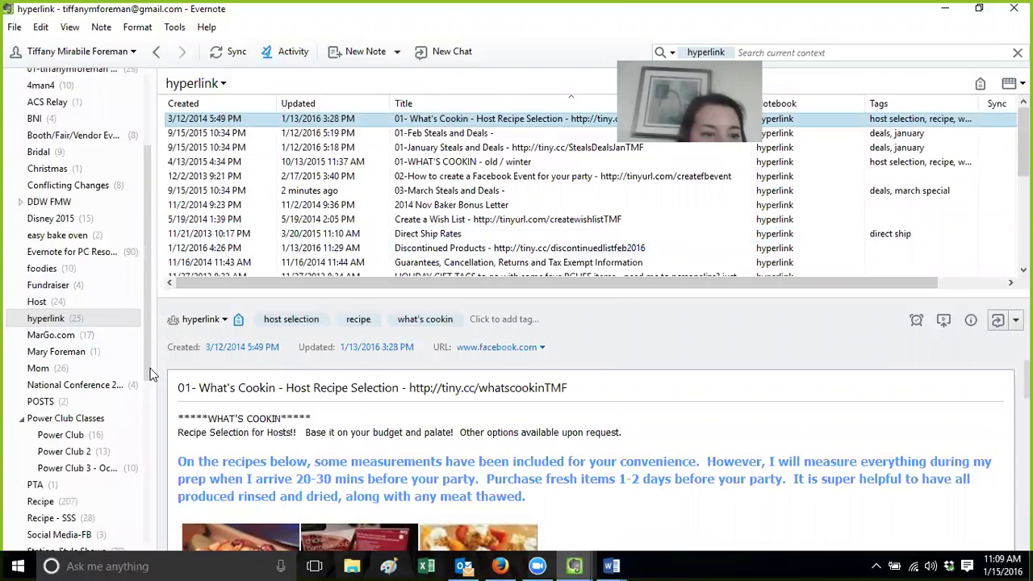
{"action": "left_click", "coordinate": [54, 468]}
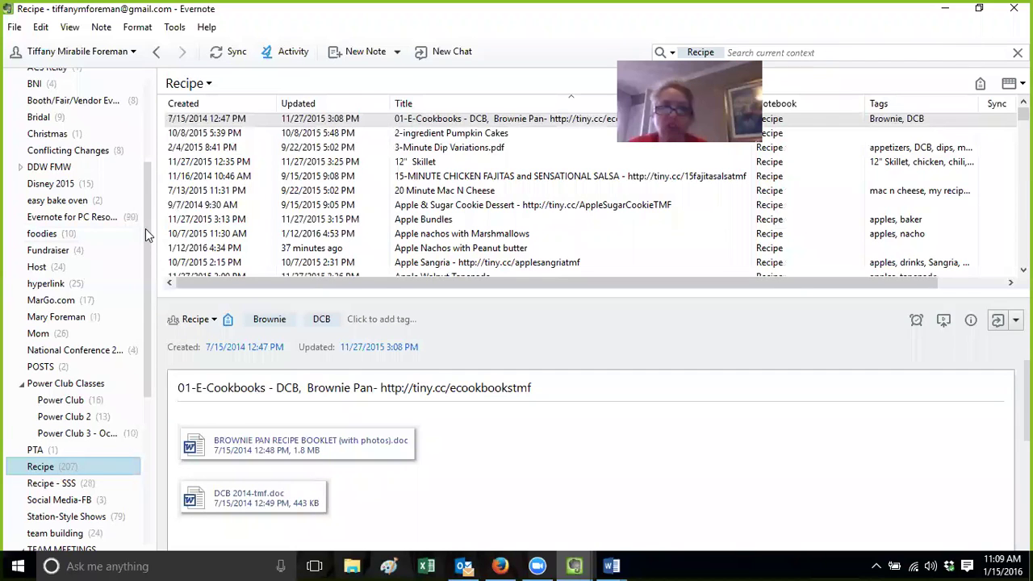
{"action": "left_click_drag", "start_coordinate": [145, 228], "coordinate": [154, 130]}
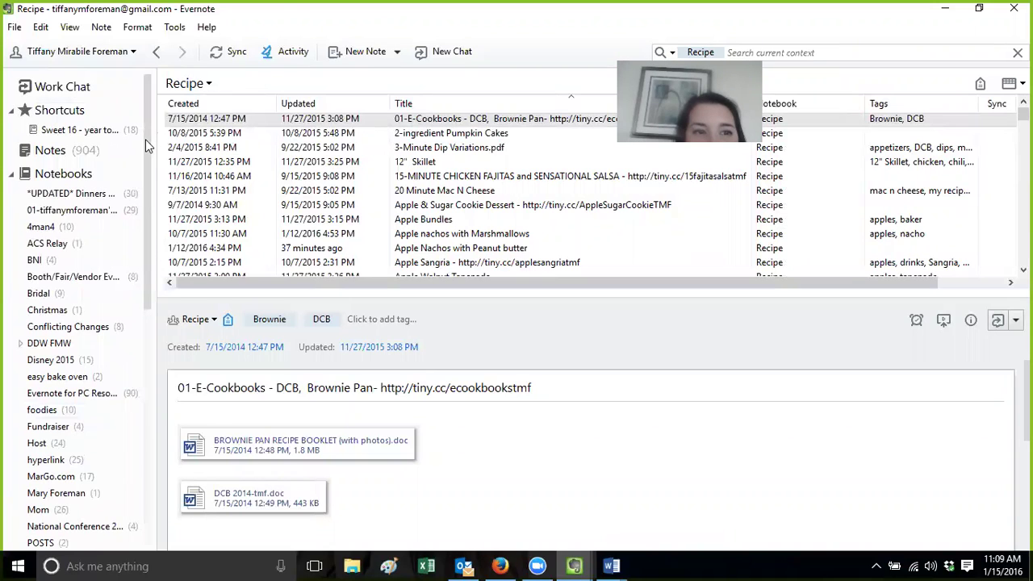
{"action": "left_click_drag", "start_coordinate": [146, 140], "coordinate": [146, 141]}
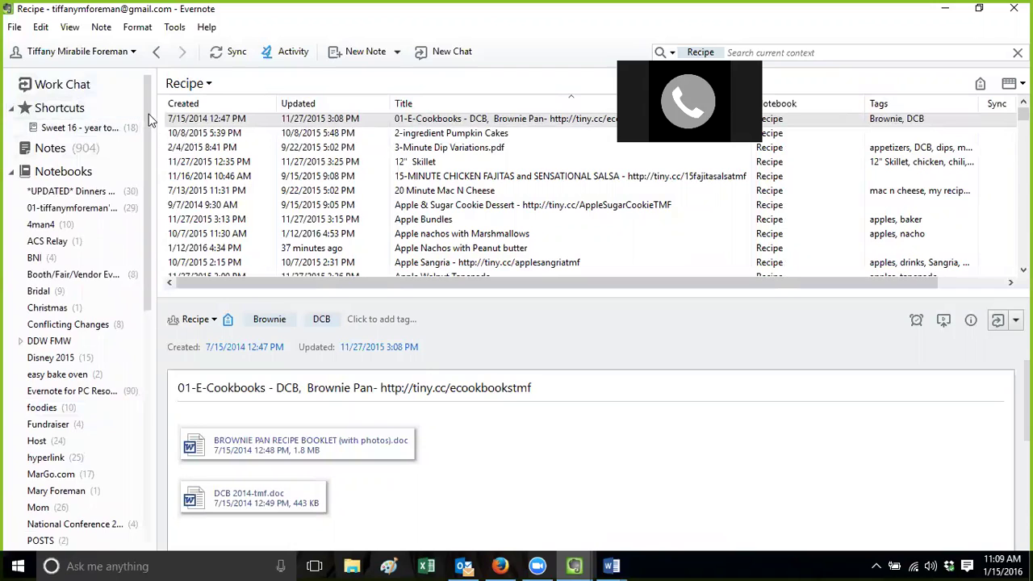
{"action": "mouse_move", "coordinate": [149, 114]}
{"action": "left_mouse_down"}
{"action": "mouse_move", "coordinate": [147, 460]}
{"action": "mouse_move", "coordinate": [143, 131]}
{"action": "left_mouse_up"}
{"action": "left_click", "coordinate": [96, 84]}
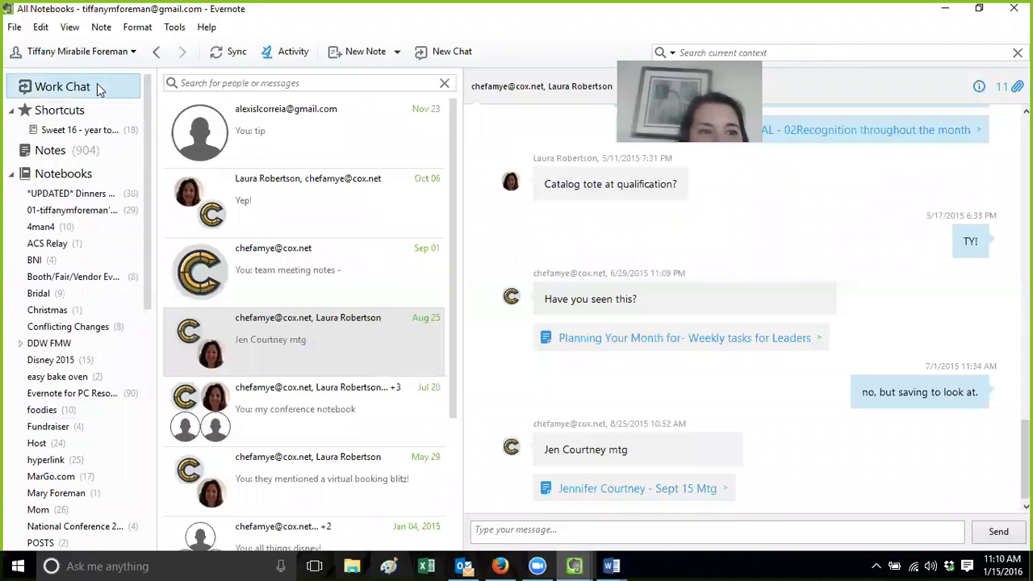
Bring Firefox forward to the shared 01- What's Cookin note page
{"action": "left_click", "coordinate": [513, 565]}
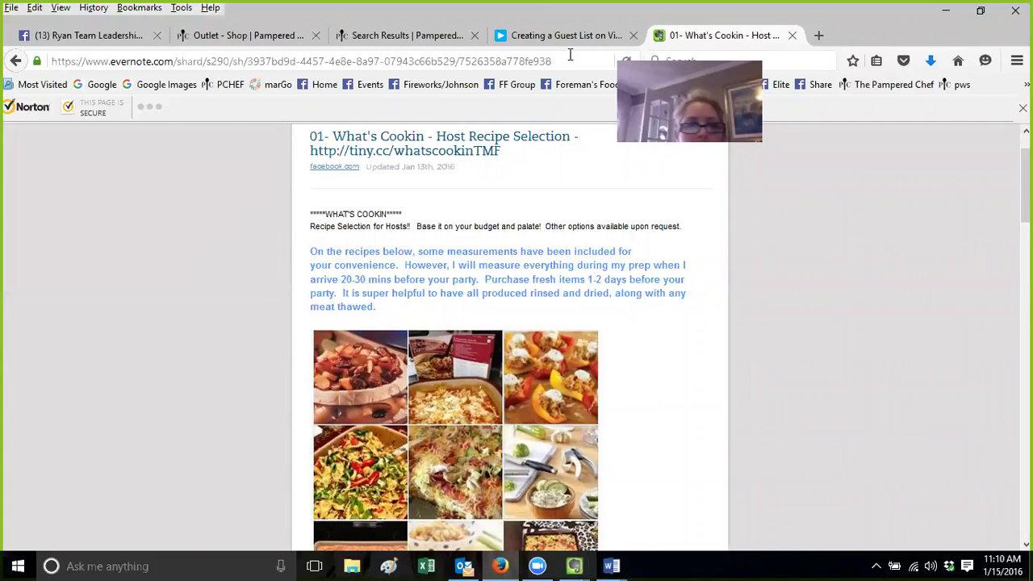
Close the What's Cookin and Vimeo guest-list tabs and bring back Evernote's All Notebooks window
{"action": "left_click", "coordinate": [792, 35]}
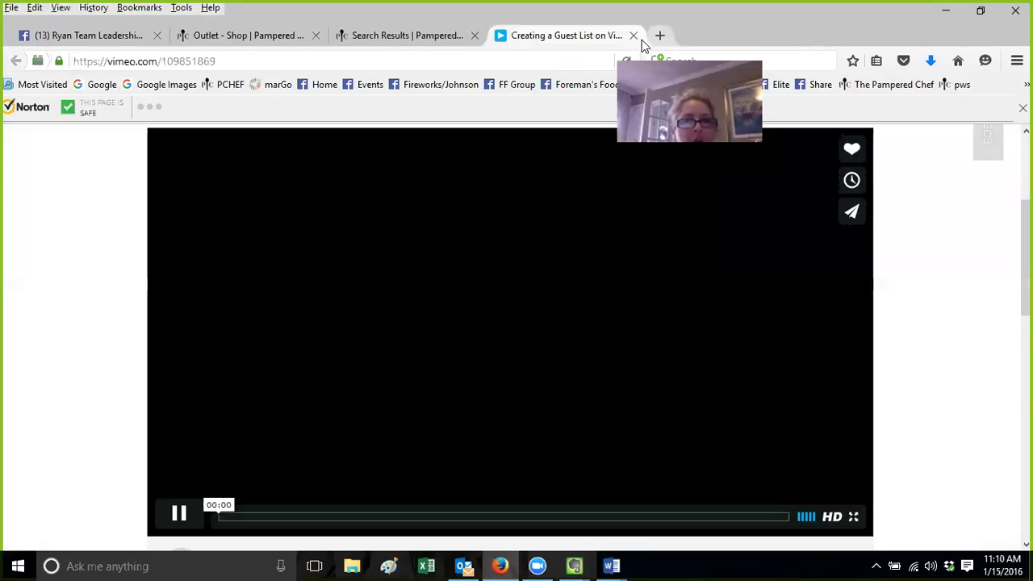
{"action": "left_click", "coordinate": [634, 36]}
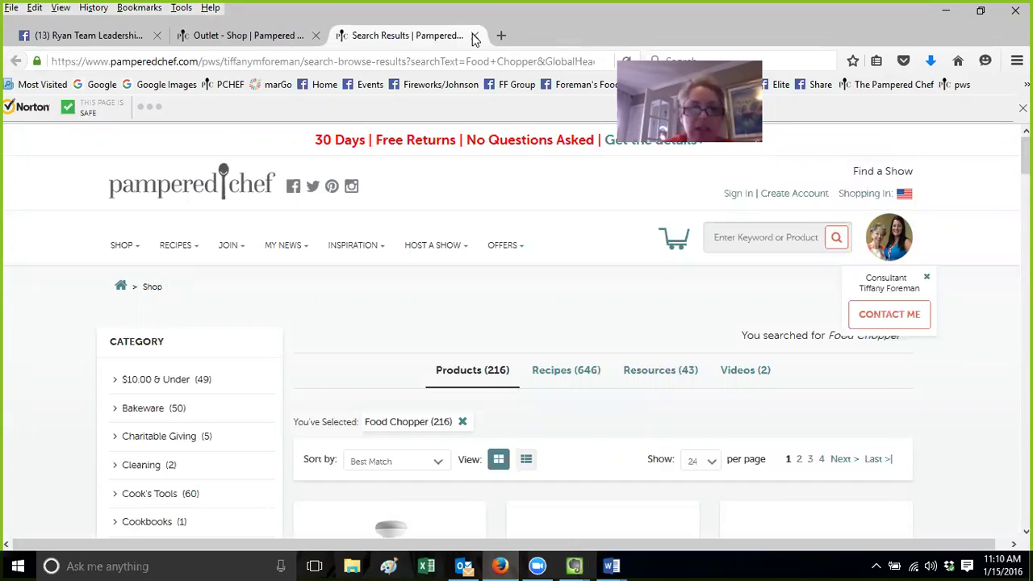
{"action": "mouse_move", "coordinate": [574, 565]}
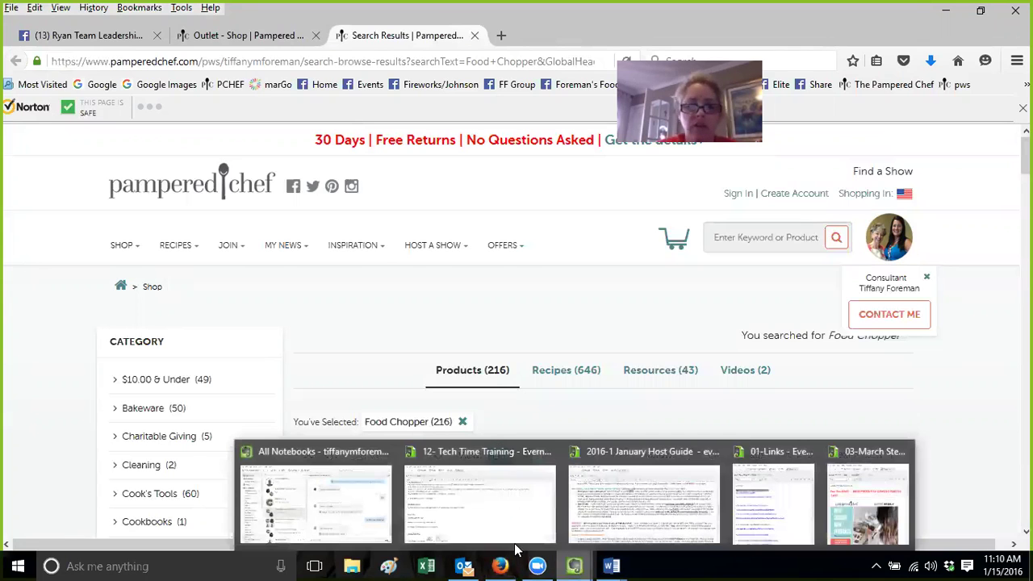
{"action": "left_click", "coordinate": [361, 499]}
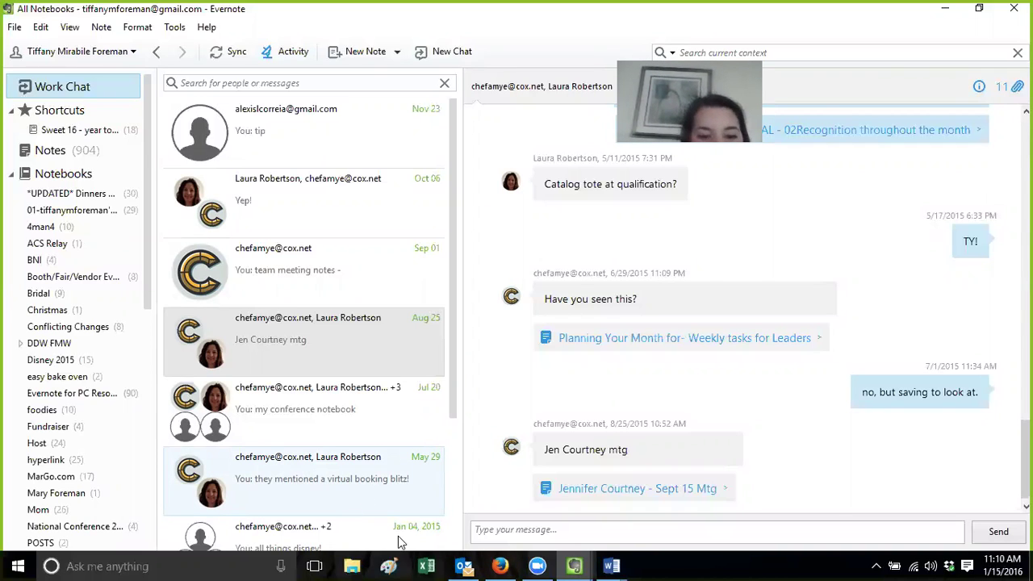
Run Send/Receive All Folders in Outlook, then return to Evernote's All Notebooks window
{"action": "left_click", "coordinate": [464, 566]}
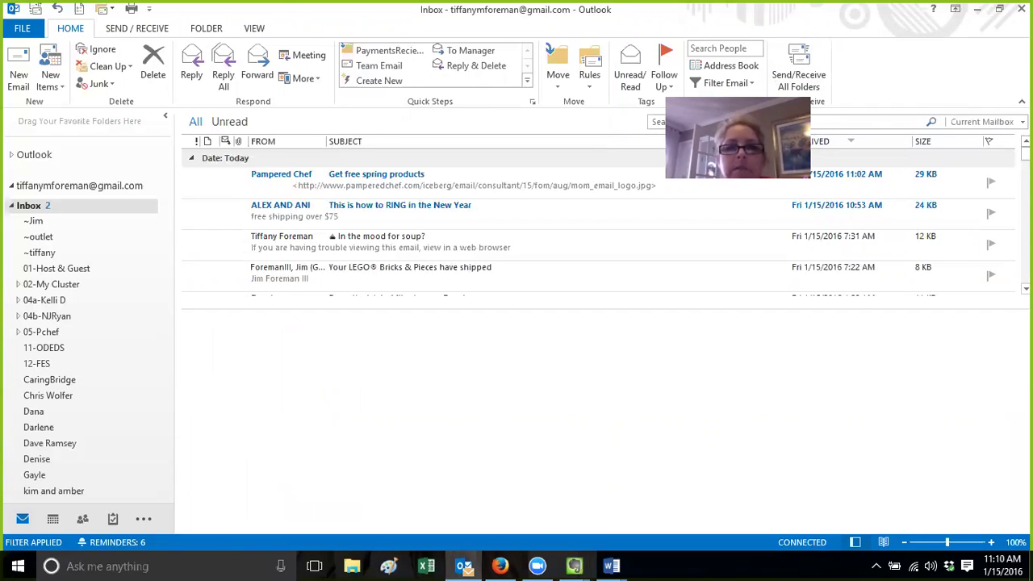
{"action": "left_click_drag", "start_coordinate": [747, 108], "coordinate": [941, 59]}
{"action": "left_click", "coordinate": [799, 65]}
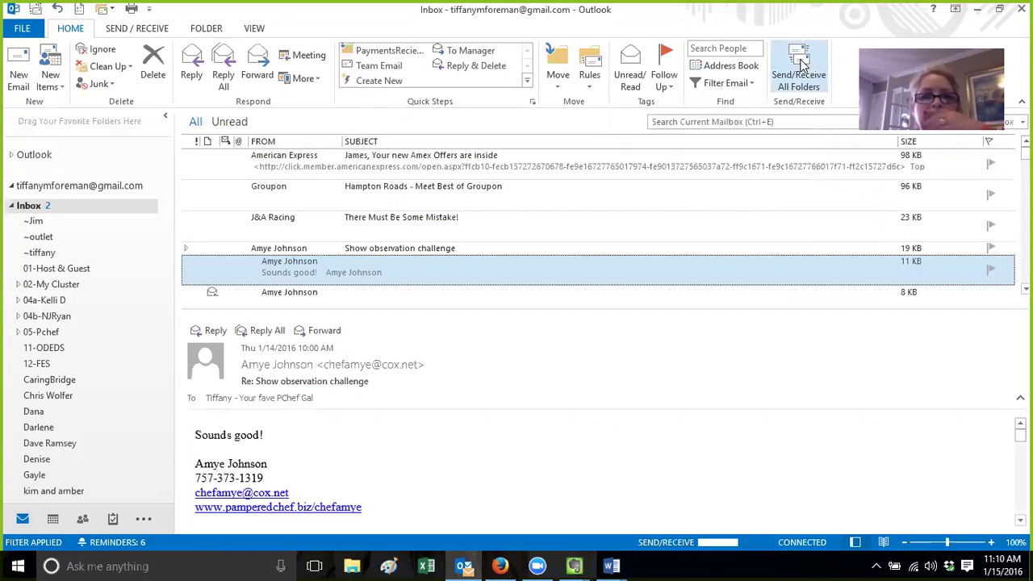
{"action": "left_click", "coordinate": [574, 565]}
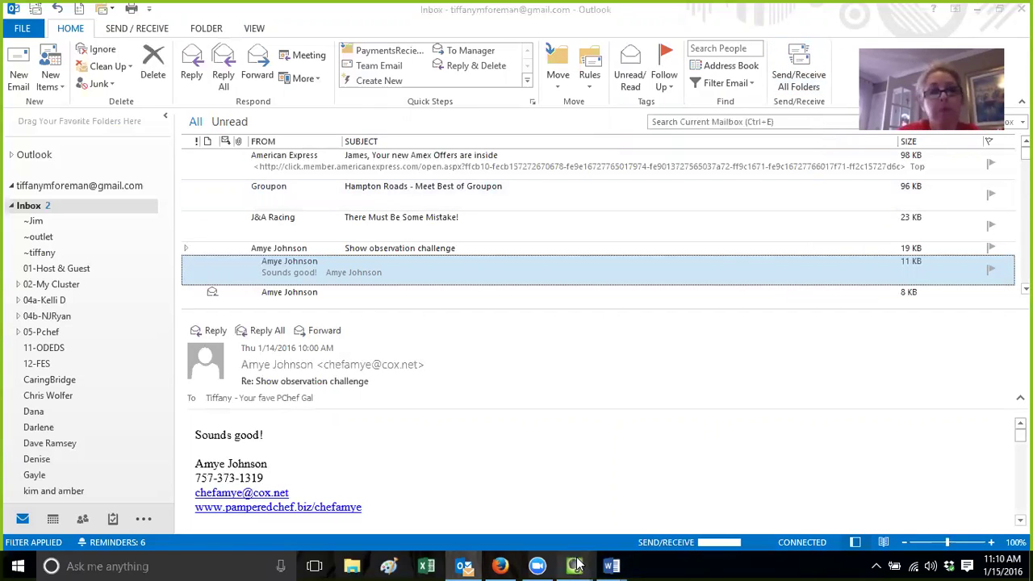
{"action": "left_click", "coordinate": [309, 495]}
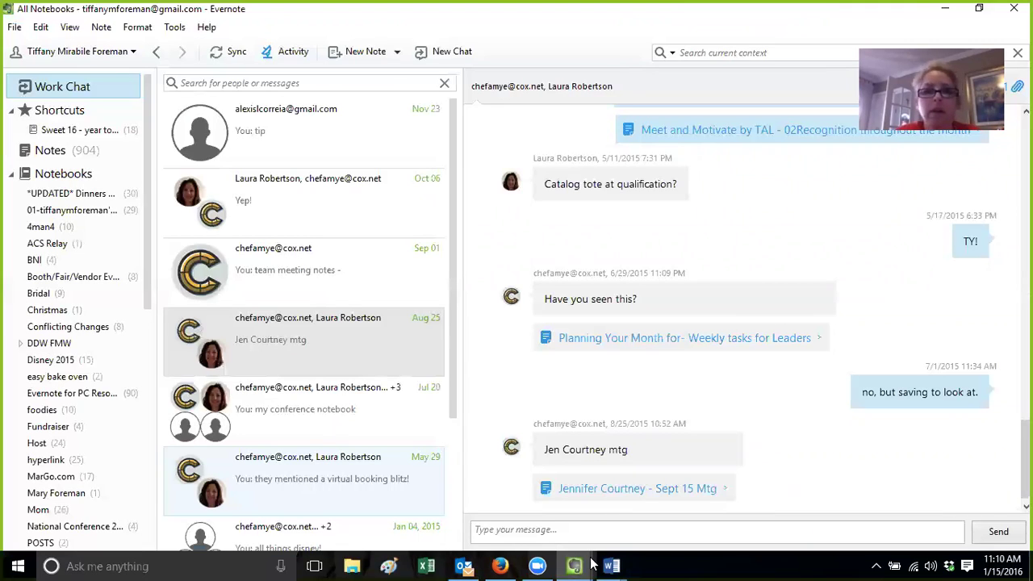
Send and receive mail again in Outlook, then sync Evernote to pick up the recipe notebook chat
{"action": "mouse_move", "coordinate": [613, 565]}
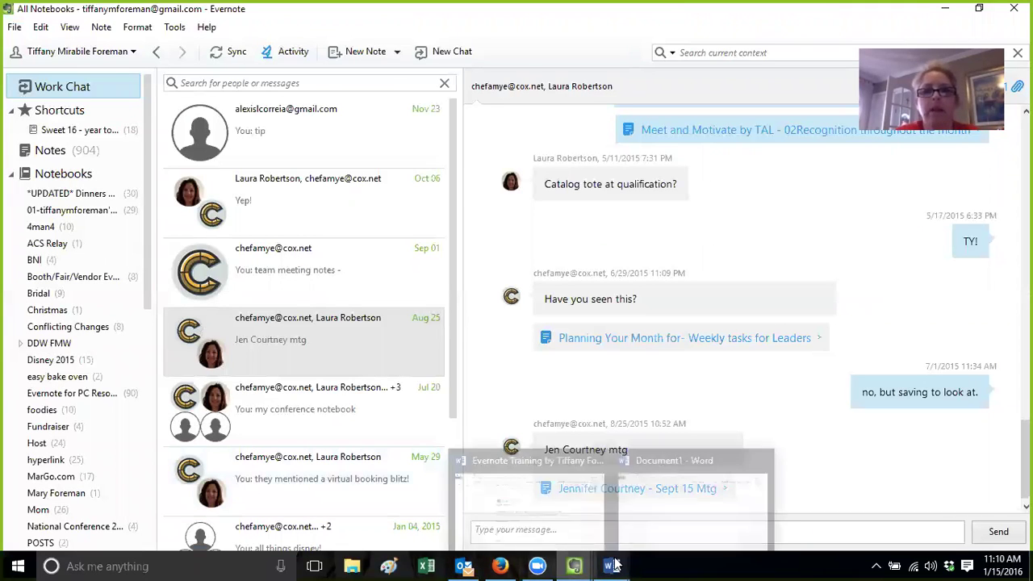
{"action": "left_click", "coordinate": [464, 565]}
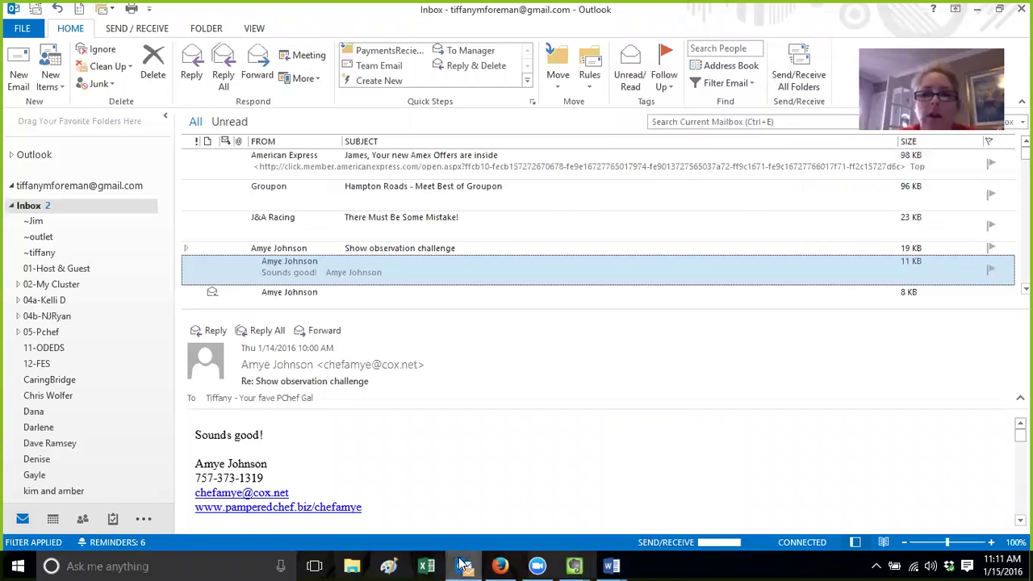
{"action": "scroll", "coordinate": [597, 217], "scroll_direction": "up", "scroll_amount": 5}
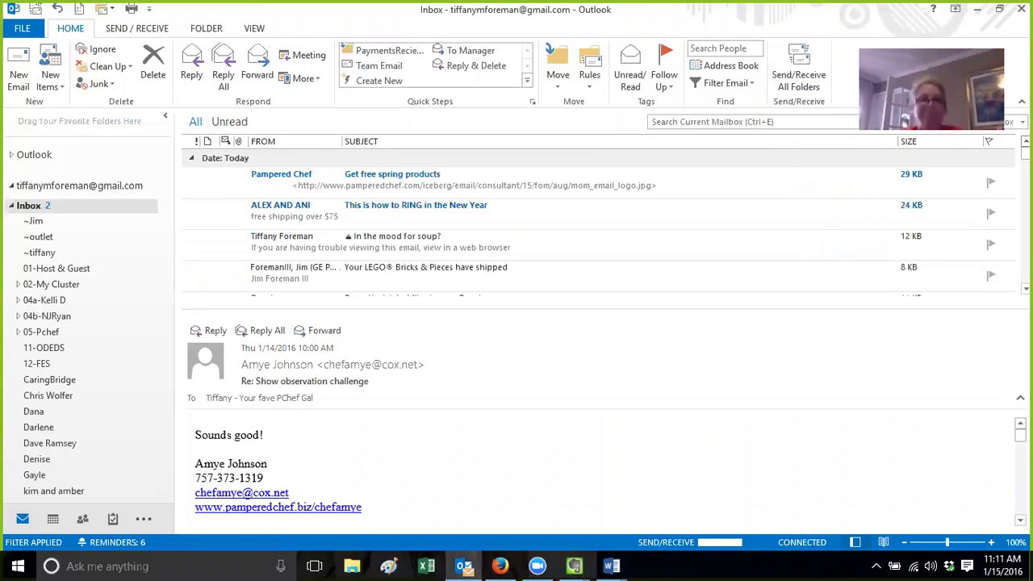
{"action": "left_click", "coordinate": [792, 79]}
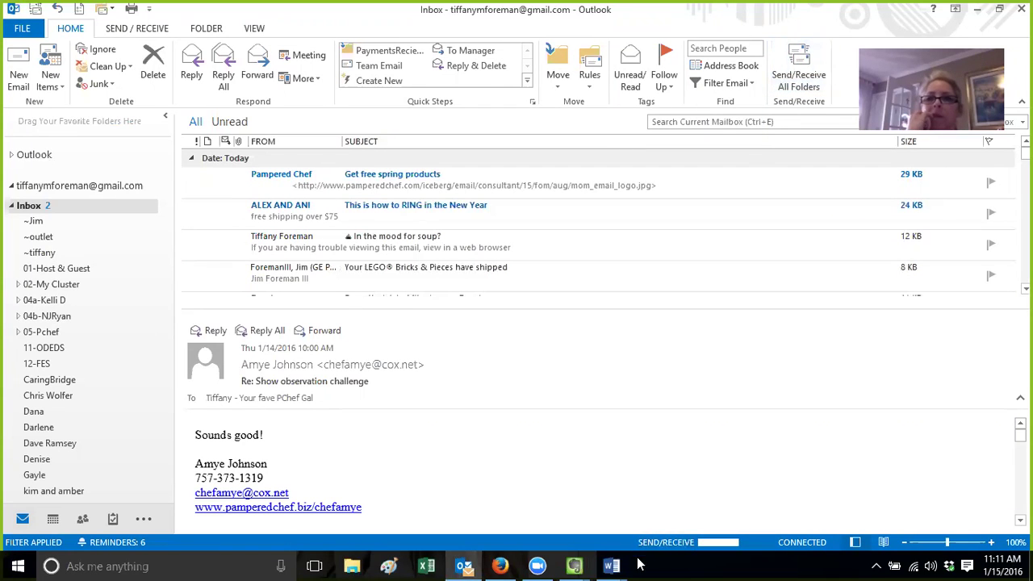
{"action": "mouse_move", "coordinate": [574, 565]}
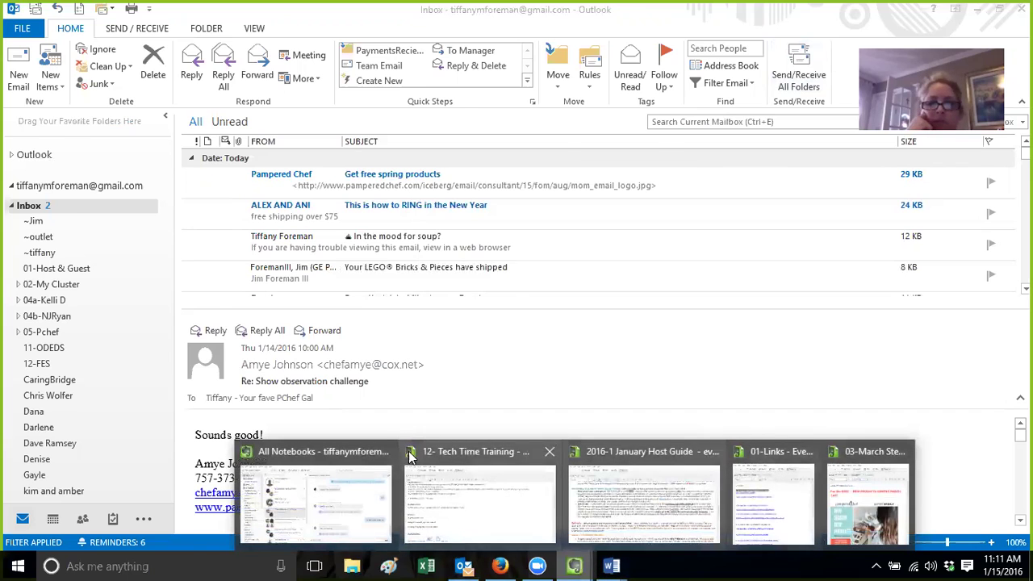
{"action": "left_click", "coordinate": [323, 488]}
{"action": "left_click", "coordinate": [218, 51]}
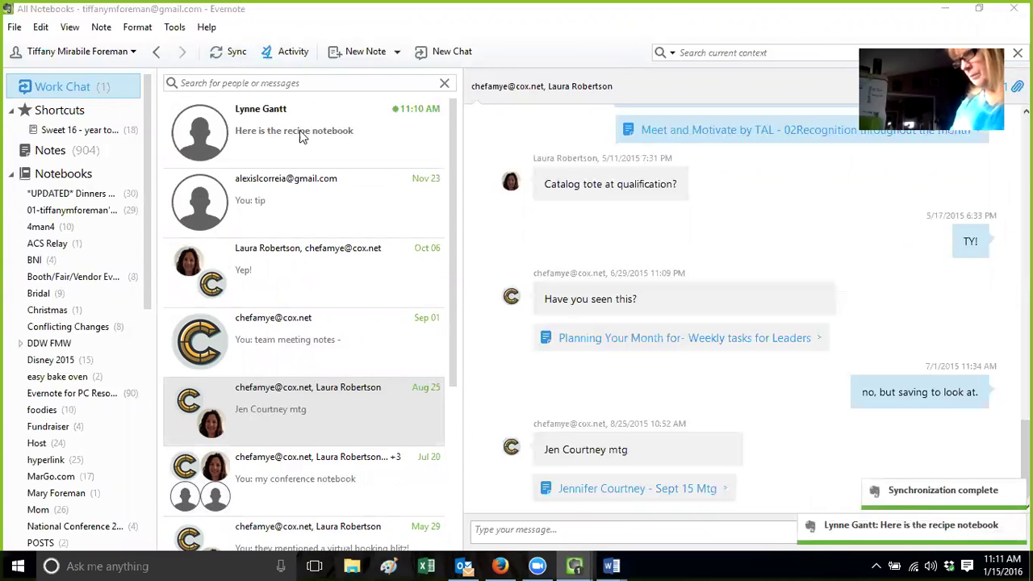
Open the recipe chat, join the shared Recipes notebook, and sync to show Grilled Dessert Pizza
{"action": "left_click", "coordinate": [289, 129]}
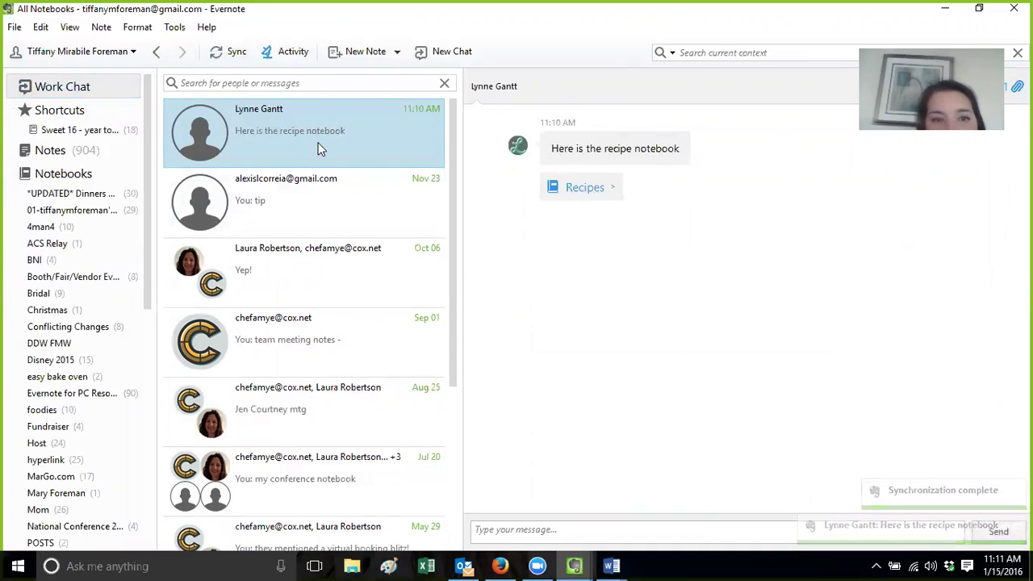
{"action": "left_click", "coordinate": [586, 190]}
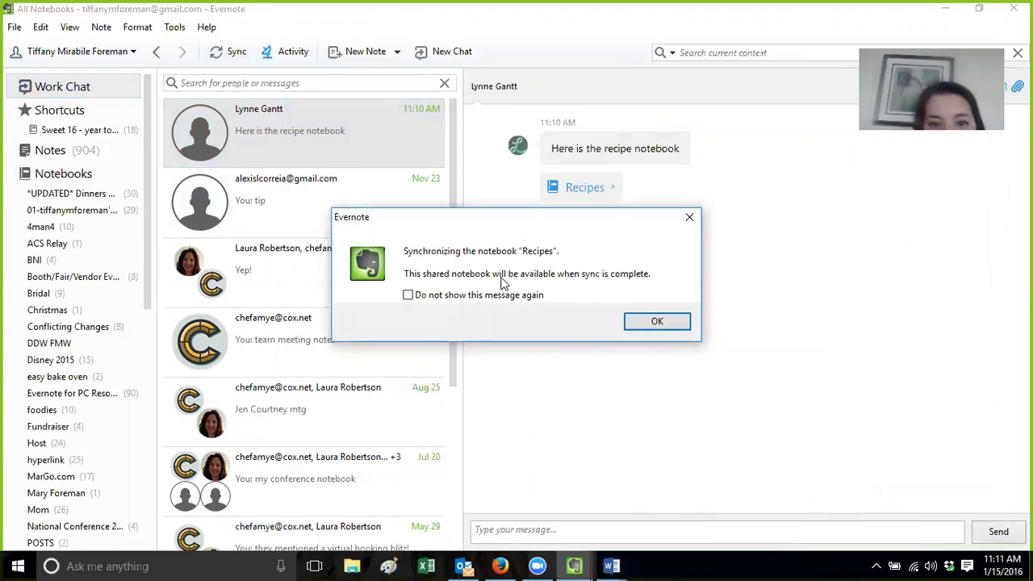
{"action": "left_click", "coordinate": [657, 321]}
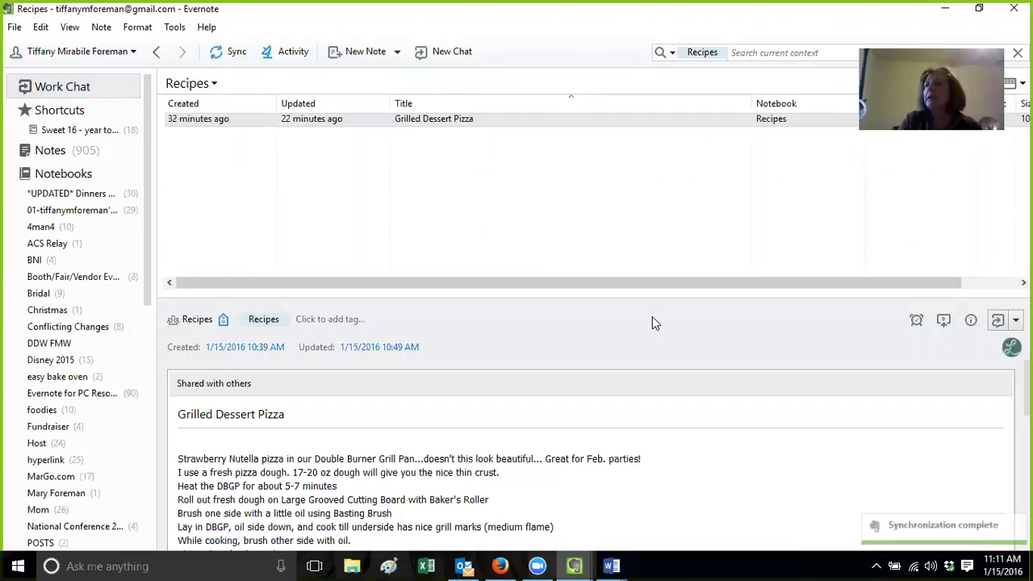
{"action": "left_click", "coordinate": [224, 53]}
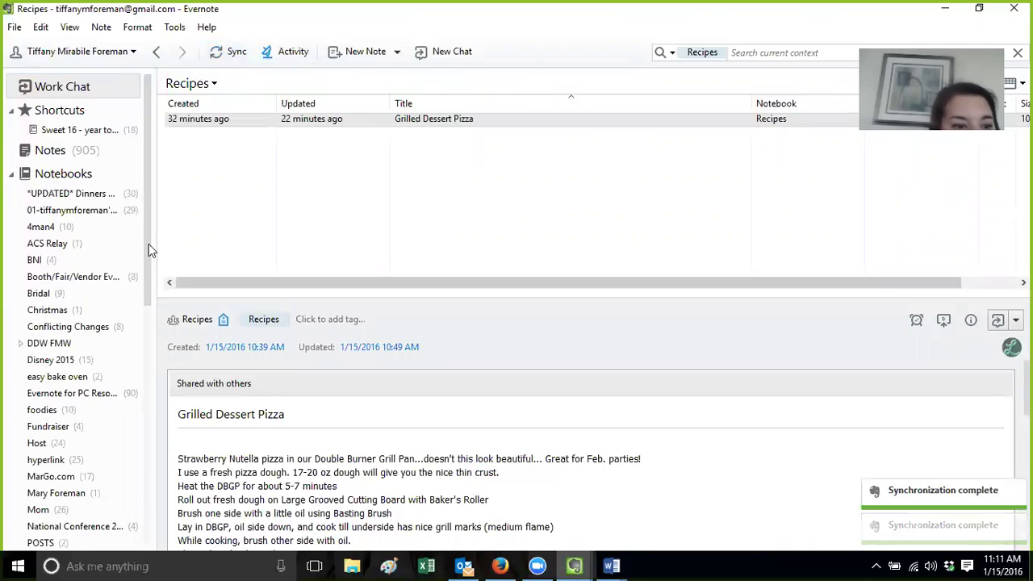
Scroll the notebook list and compare the Recipe and Recipes notebooks' contents
{"action": "scroll", "coordinate": [149, 258], "scroll_direction": "down", "scroll_amount": 2}
{"action": "scroll", "coordinate": [148, 290], "scroll_direction": "down", "scroll_amount": 1}
{"action": "left_click_drag", "start_coordinate": [147, 303], "coordinate": [146, 354]}
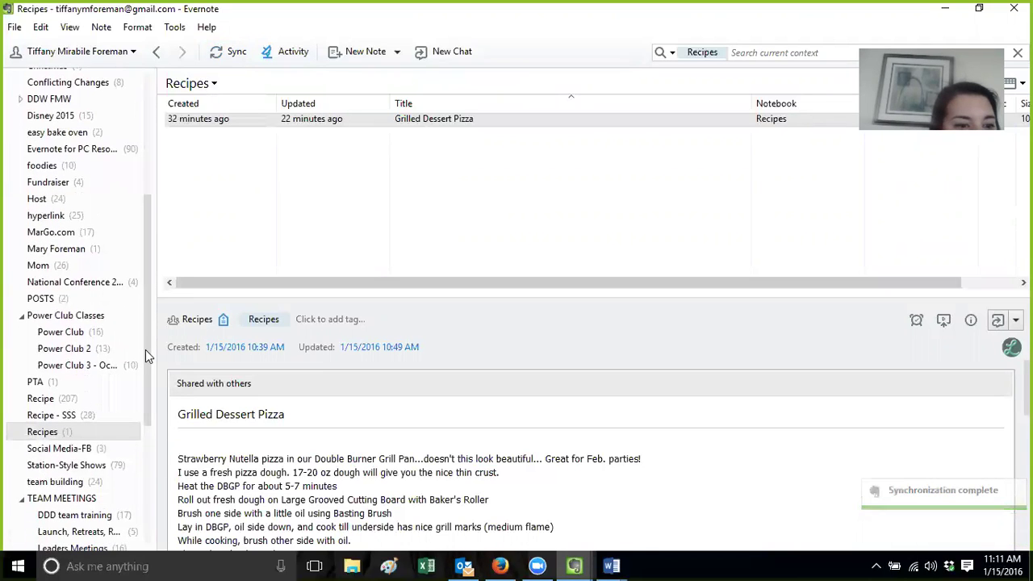
{"action": "left_click", "coordinate": [42, 401]}
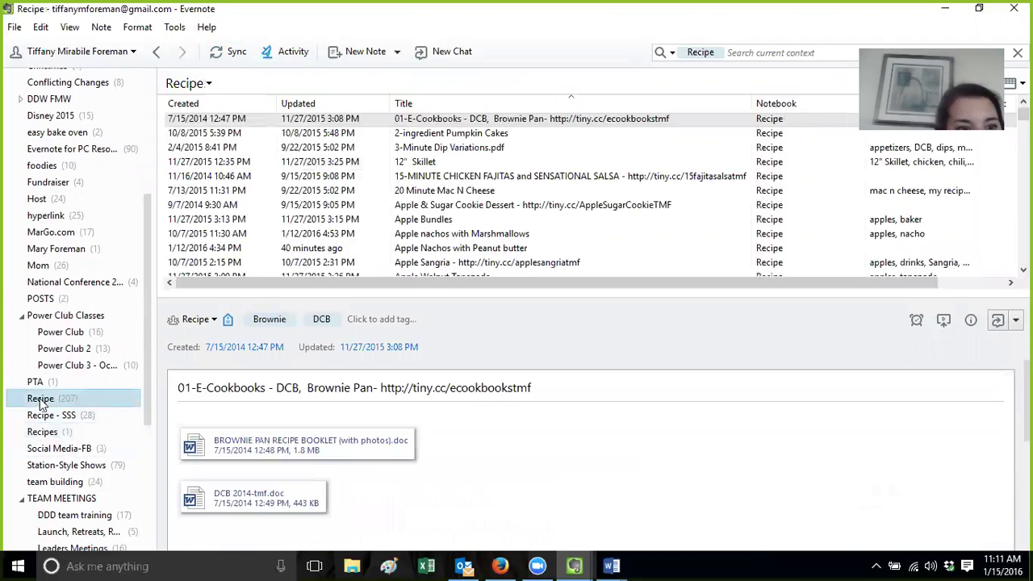
{"action": "left_click", "coordinate": [41, 434]}
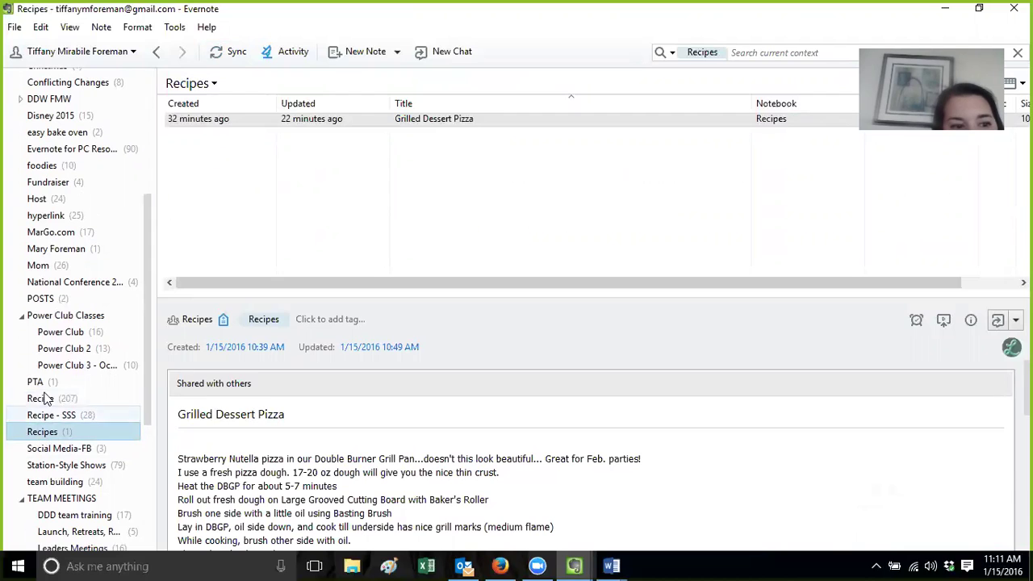
{"action": "left_click", "coordinate": [44, 401]}
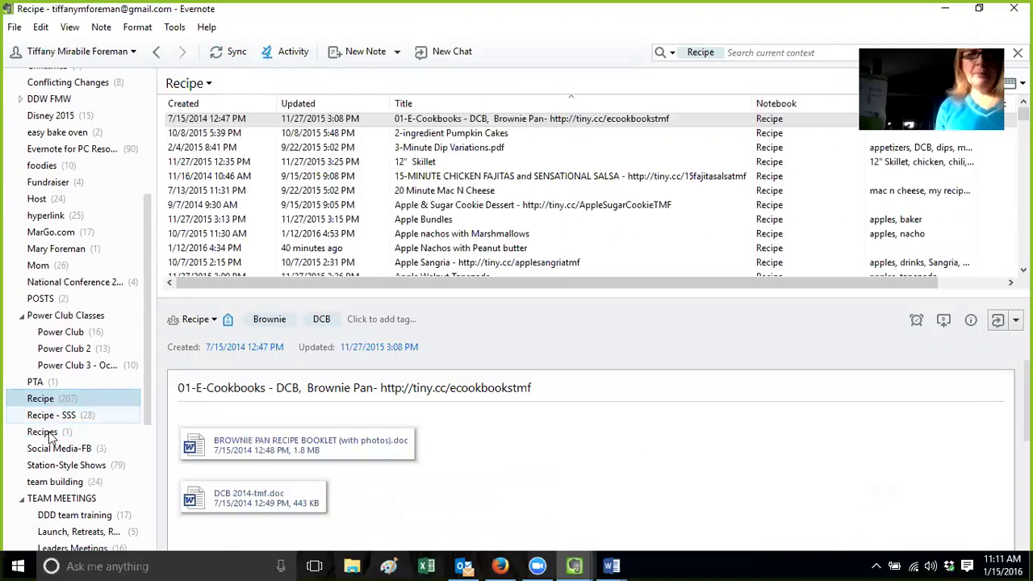
{"action": "left_click", "coordinate": [47, 435]}
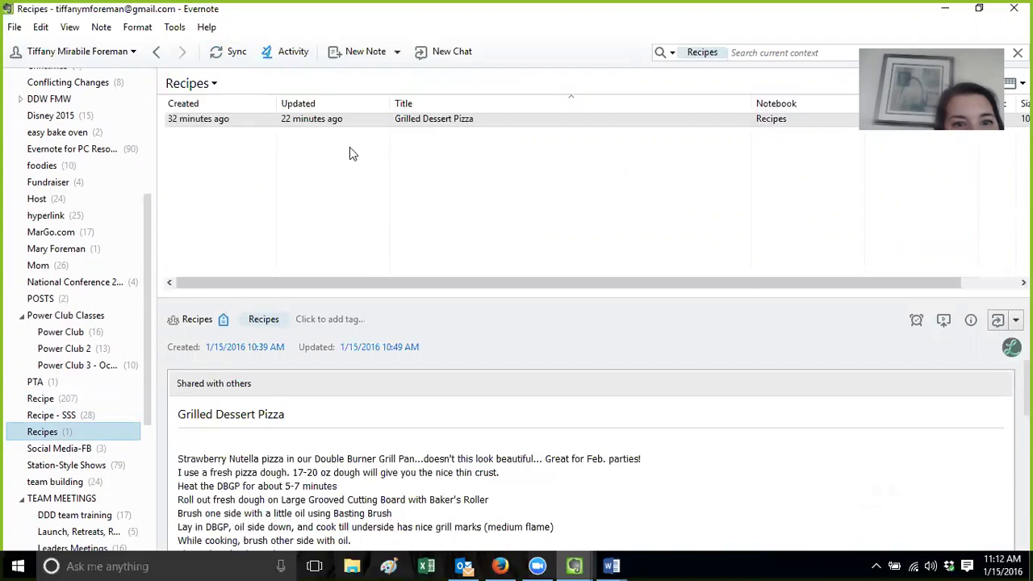
Try moving Grilled Dessert Pizza into Recipe, abandon it, and switch to Firefox's Pampered Chef results
{"action": "left_click_drag", "start_coordinate": [363, 119], "coordinate": [69, 409]}
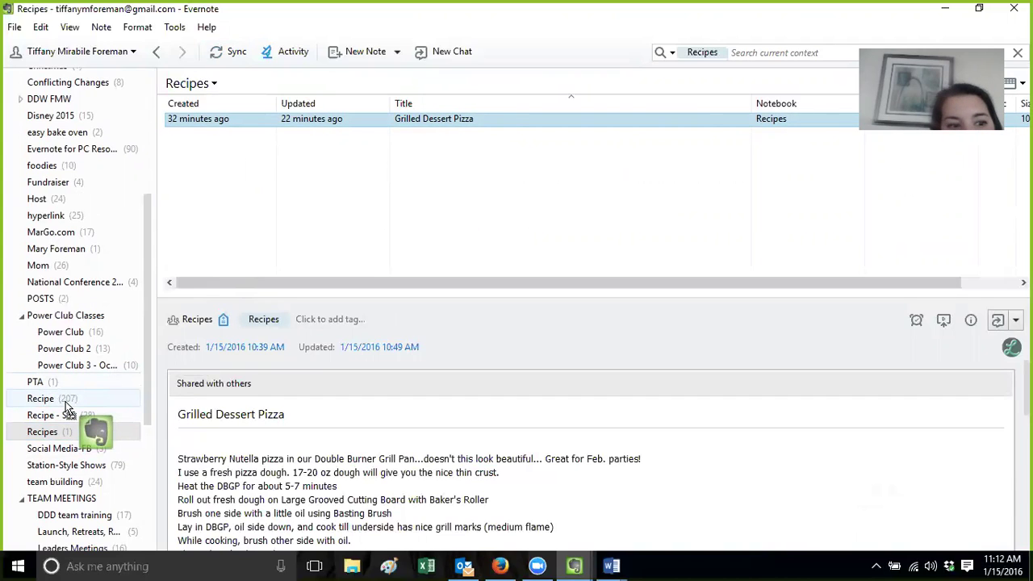
{"action": "left_click_drag", "start_coordinate": [69, 409], "coordinate": [357, 145]}
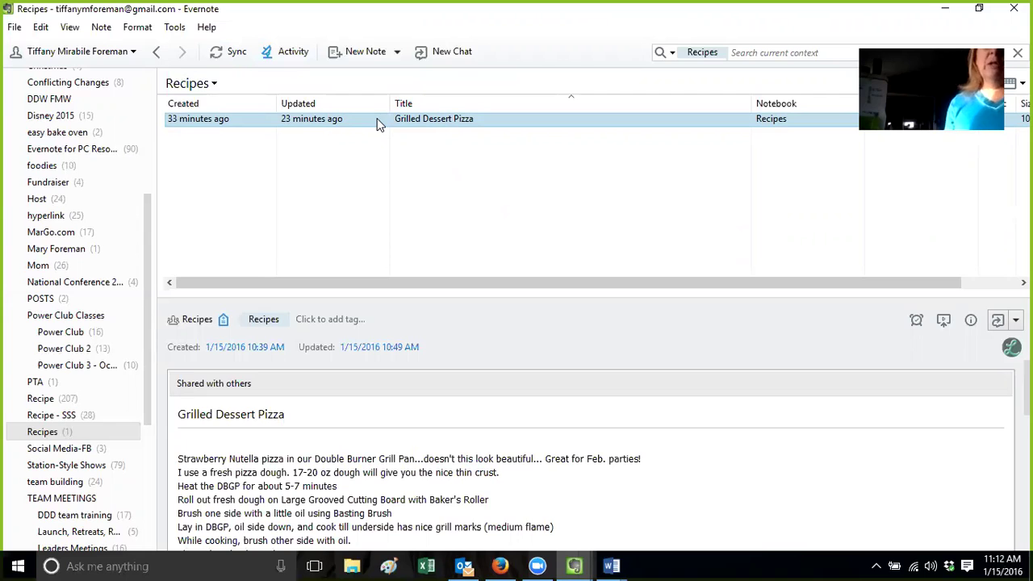
{"action": "left_click", "coordinate": [578, 564]}
{"action": "left_click", "coordinate": [330, 449]}
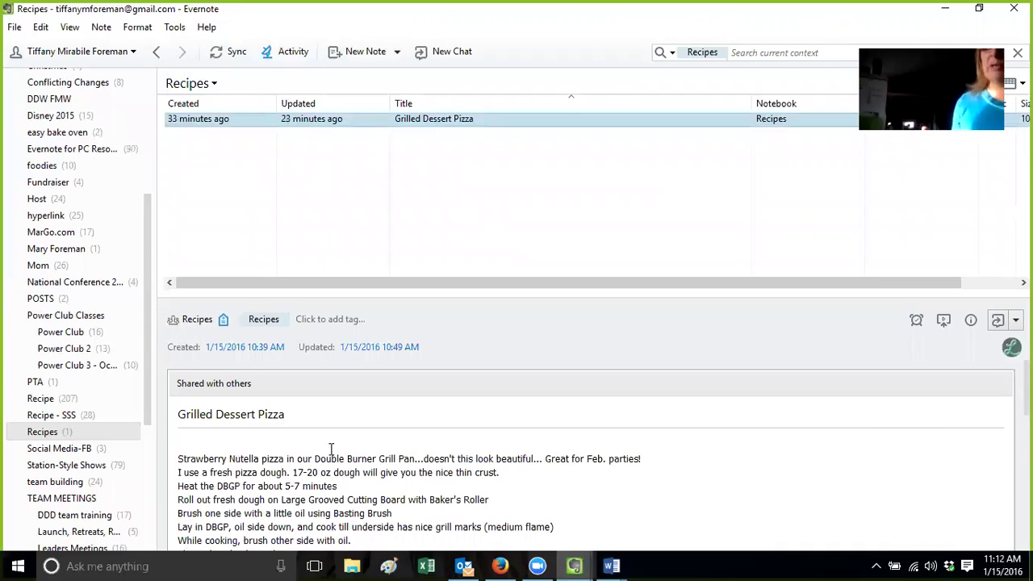
{"action": "left_click", "coordinate": [500, 564]}
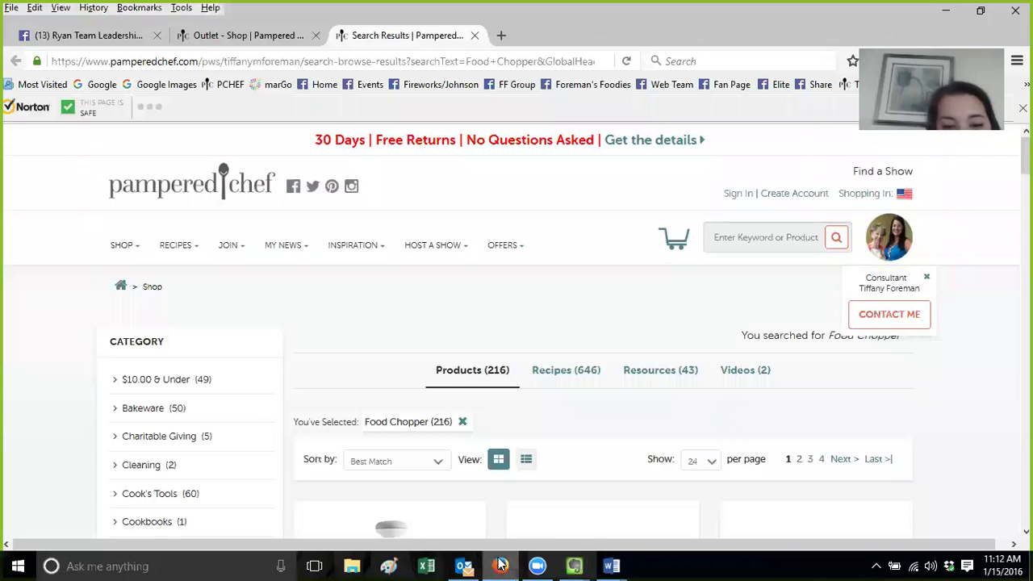
Show the Ryan Team Leadership Retreat January 2016 Facebook group and glance at its Messages list
{"action": "left_click", "coordinate": [93, 36]}
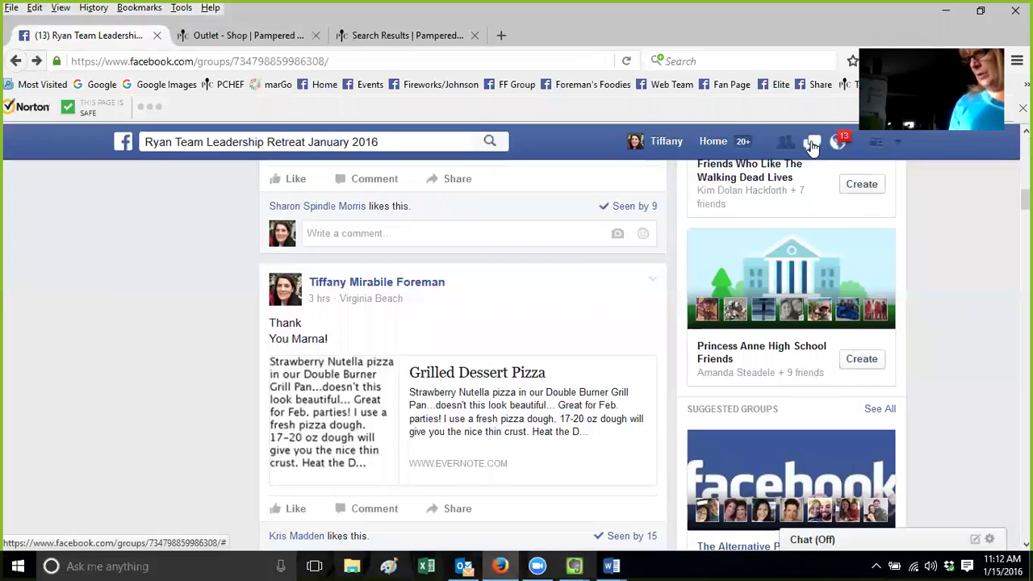
{"action": "left_click", "coordinate": [813, 143]}
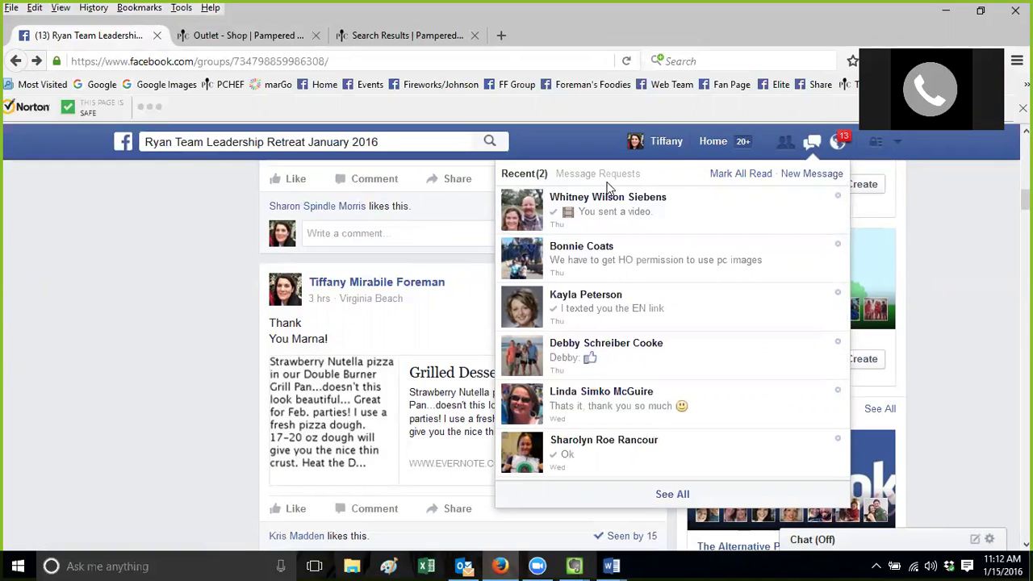
{"action": "left_click", "coordinate": [183, 358]}
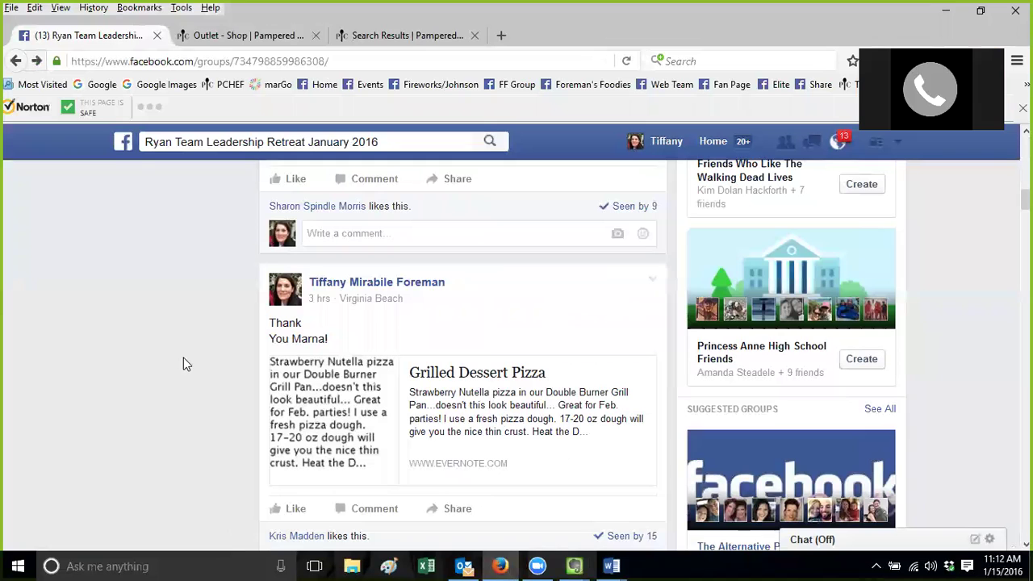
{"action": "left_click", "coordinate": [612, 565]}
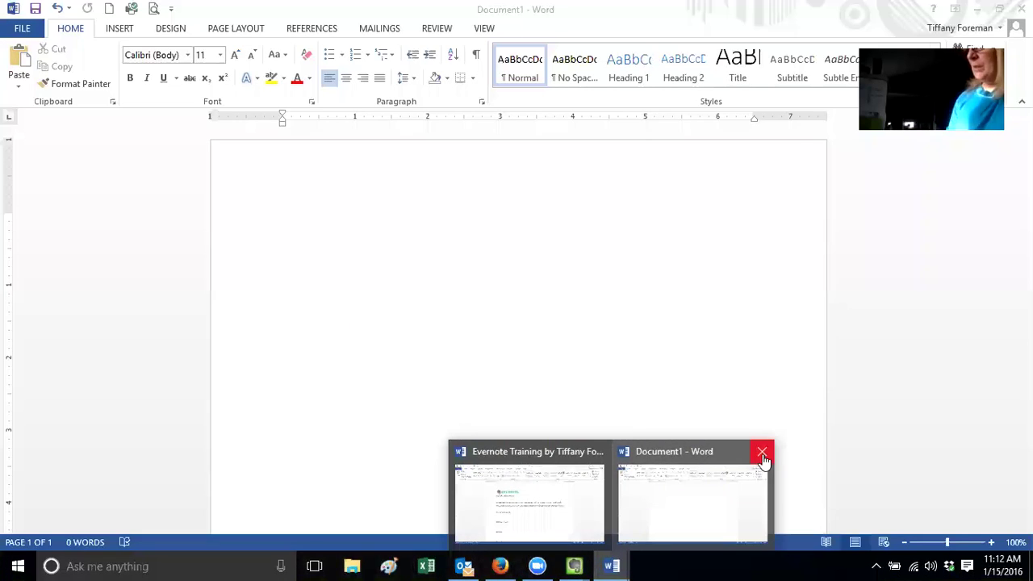
Try closing Word's blank Document1, dismiss the save prompt, and return to Facebook
{"action": "left_click", "coordinate": [763, 453]}
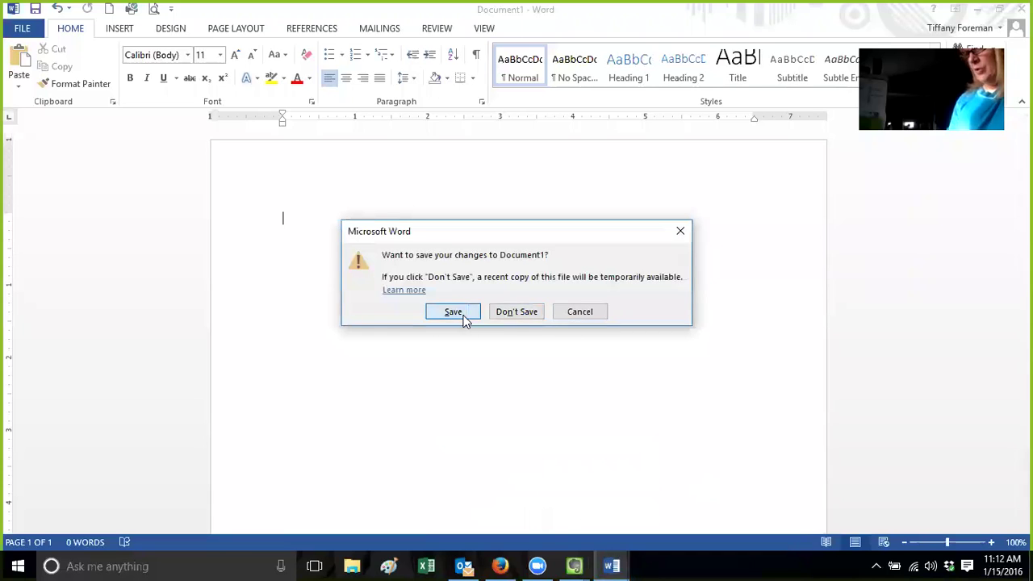
{"action": "key", "text": "Escape"}
{"action": "left_click", "coordinate": [500, 565]}
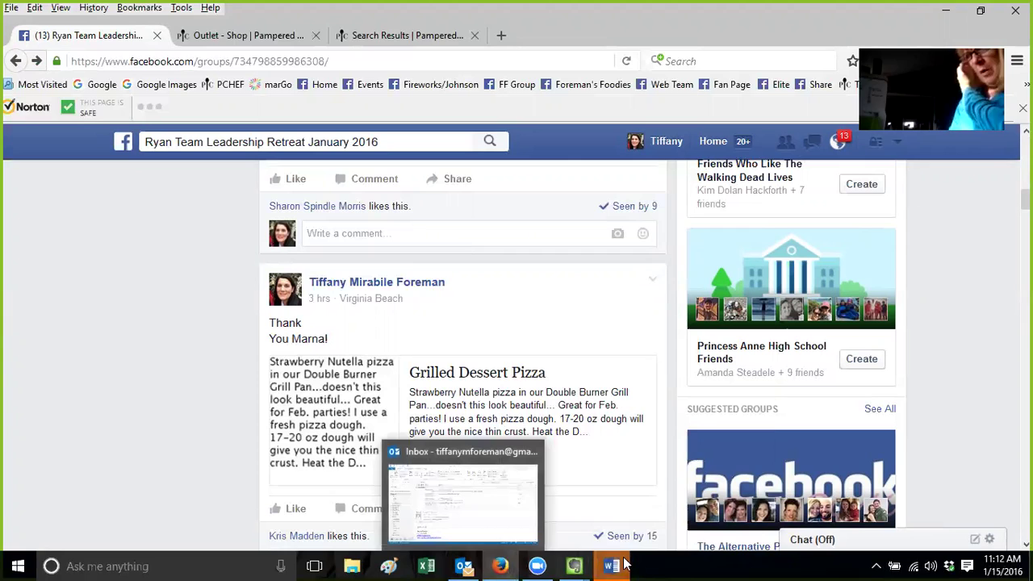
Close Document1 again, cancel the Save As dialog, then close its window with the X
{"action": "mouse_move", "coordinate": [625, 565]}
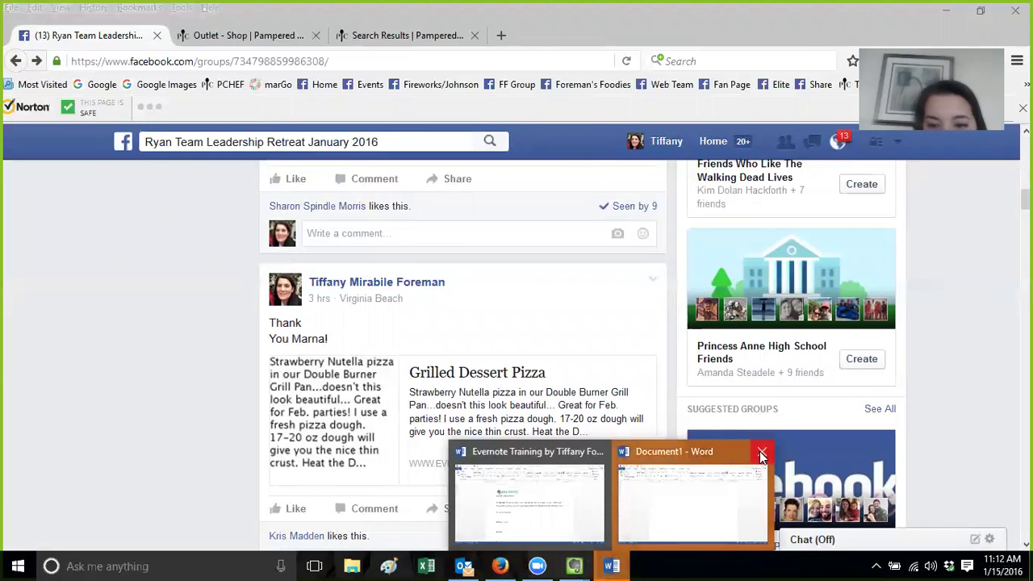
{"action": "left_click", "coordinate": [761, 456]}
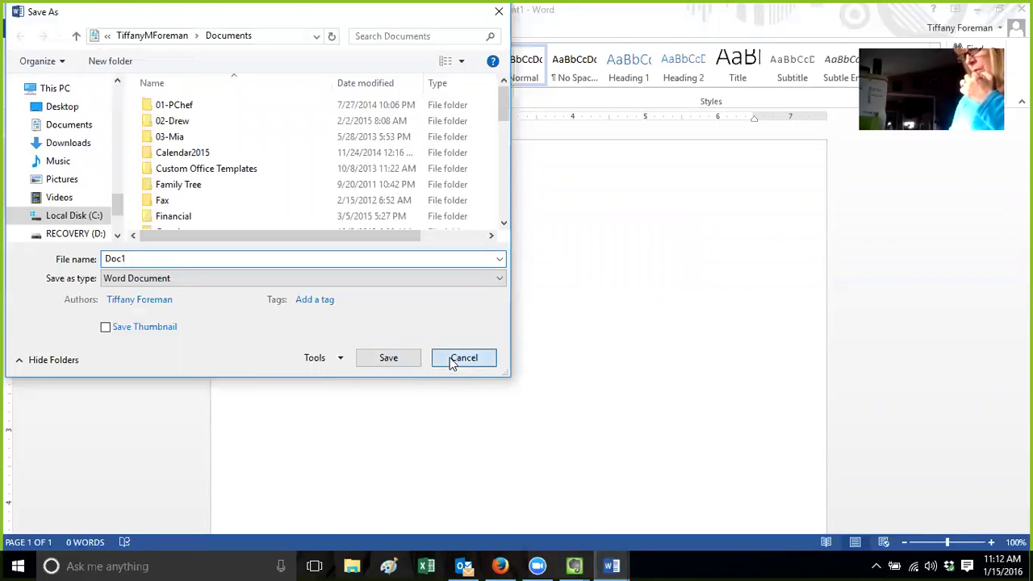
{"action": "left_click", "coordinate": [452, 362]}
{"action": "mouse_move", "coordinate": [605, 563]}
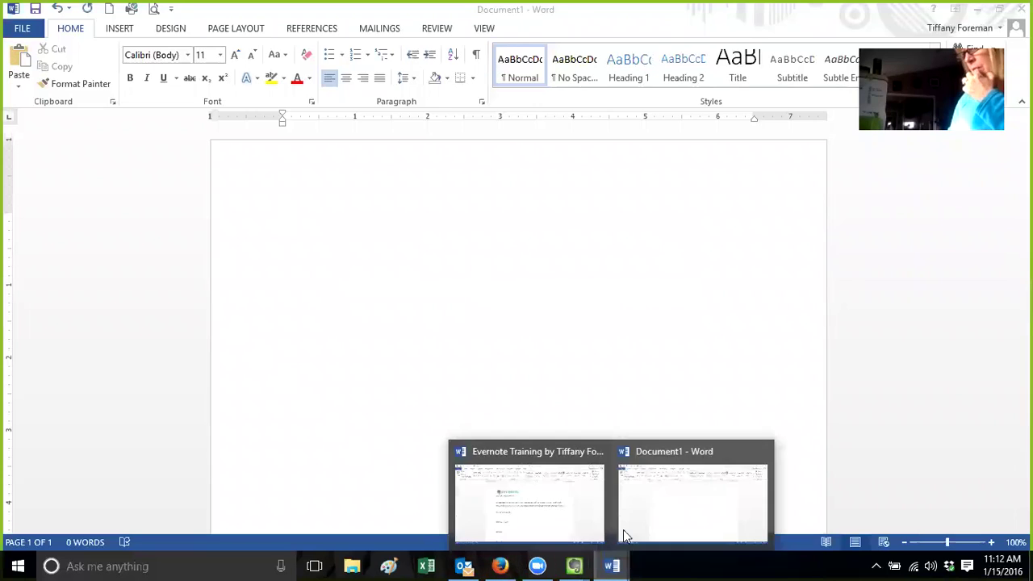
{"action": "left_click", "coordinate": [650, 453]}
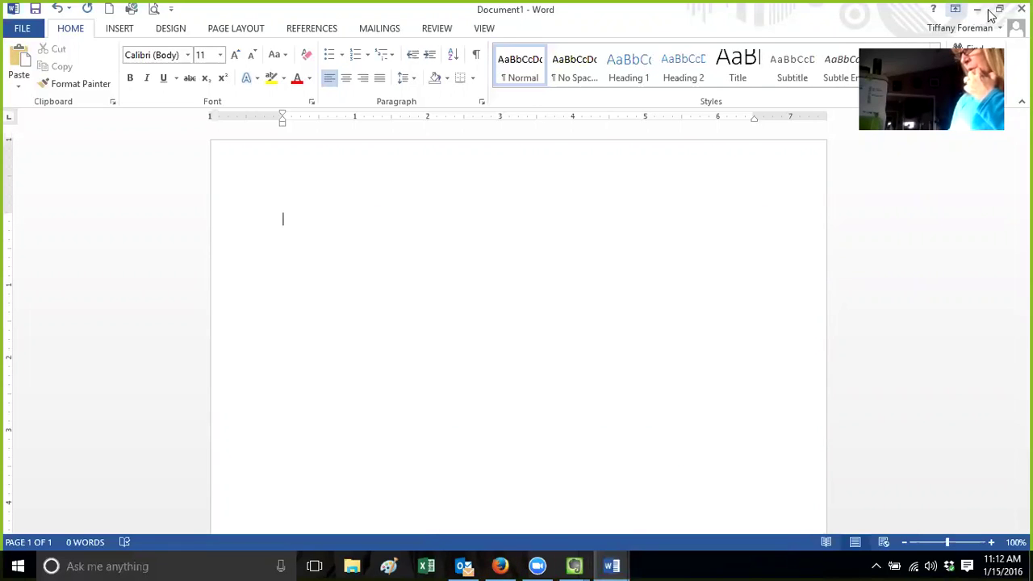
{"action": "left_click", "coordinate": [1021, 8]}
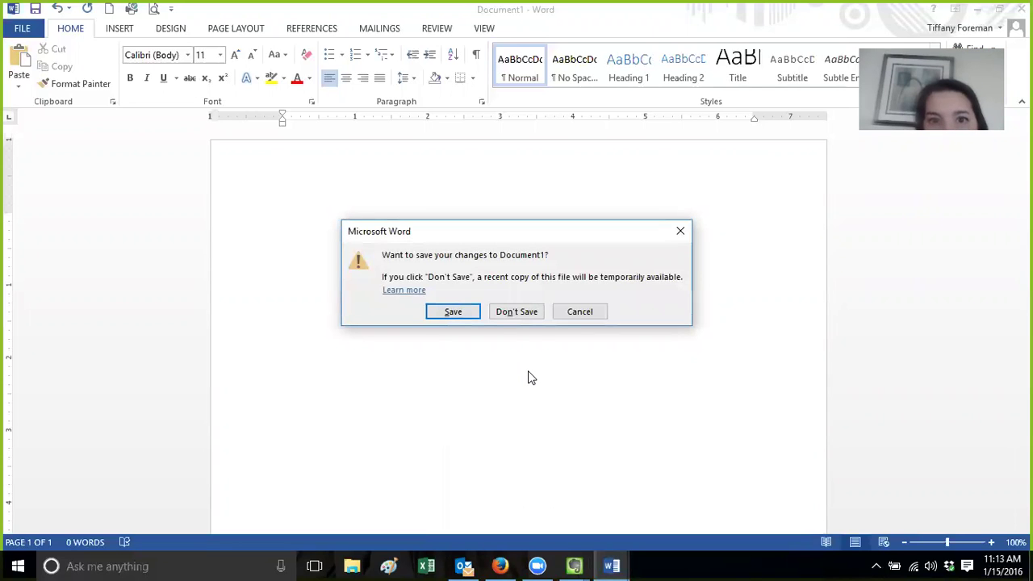
{"action": "left_click", "coordinate": [497, 565]}
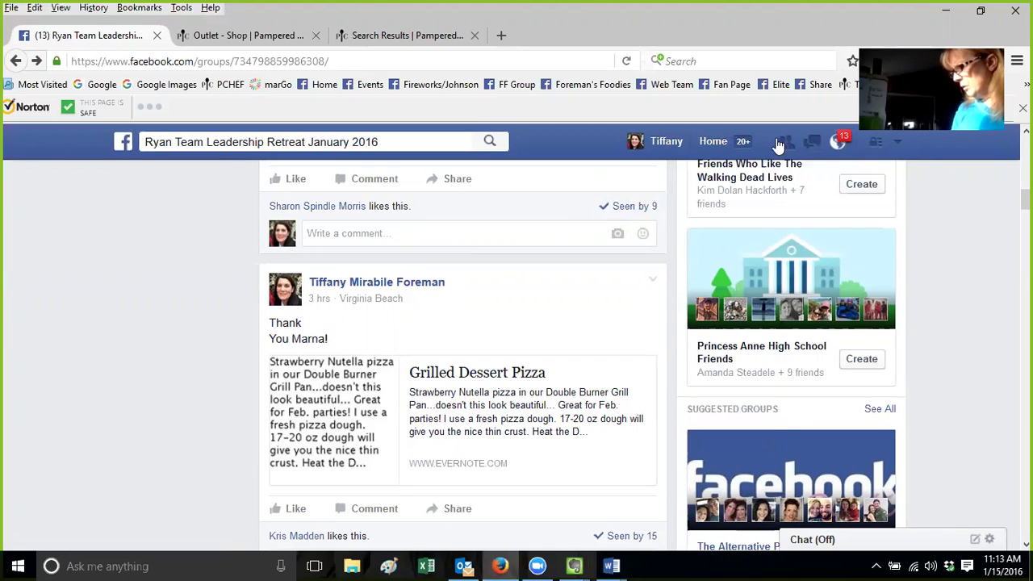
Open a friend's Messenger chat and follow its evernote.com link to the 03-March Steals and Deals note
{"action": "left_click", "coordinate": [812, 144]}
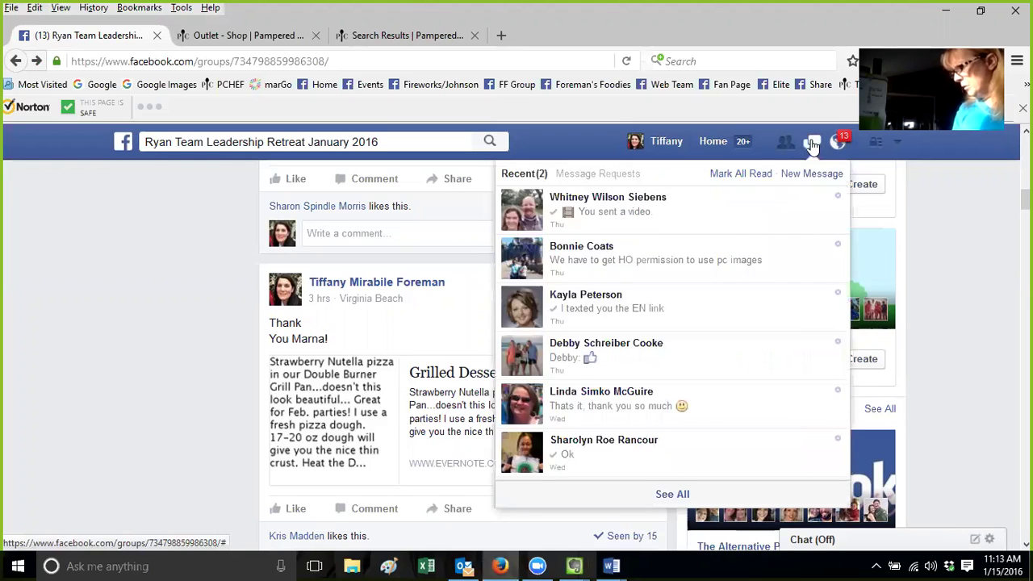
{"action": "left_click", "coordinate": [681, 366]}
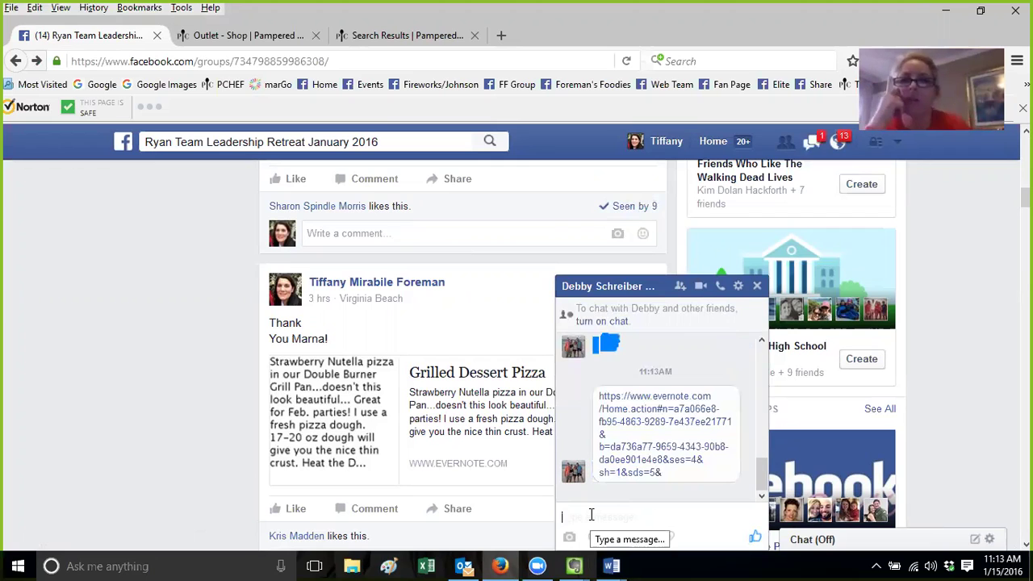
{"action": "left_click", "coordinate": [633, 471]}
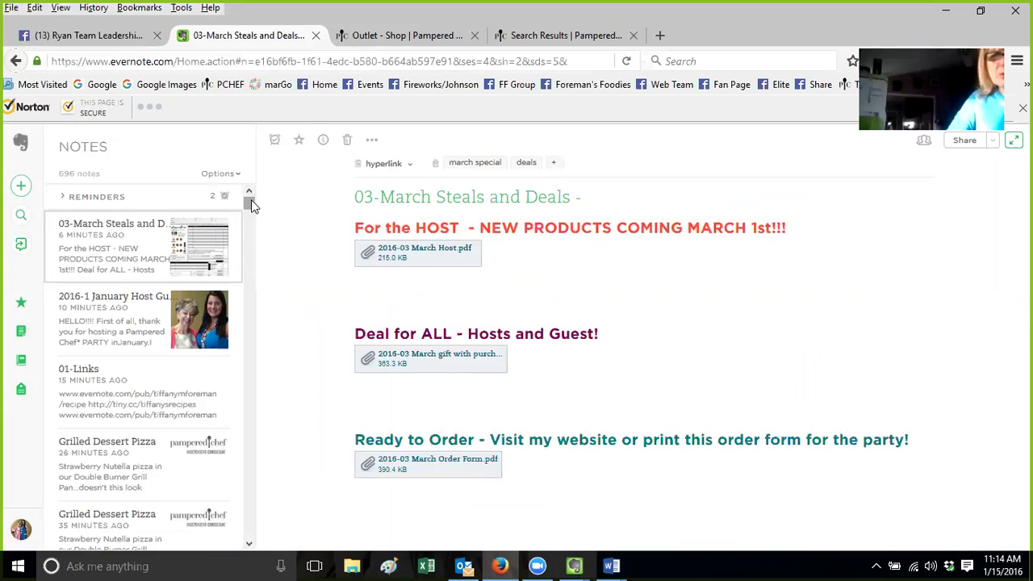
Reopen the chat's Evernote link from Facebook, then close the duplicate 03-March Steals and Deals tab
{"action": "left_click", "coordinate": [89, 36]}
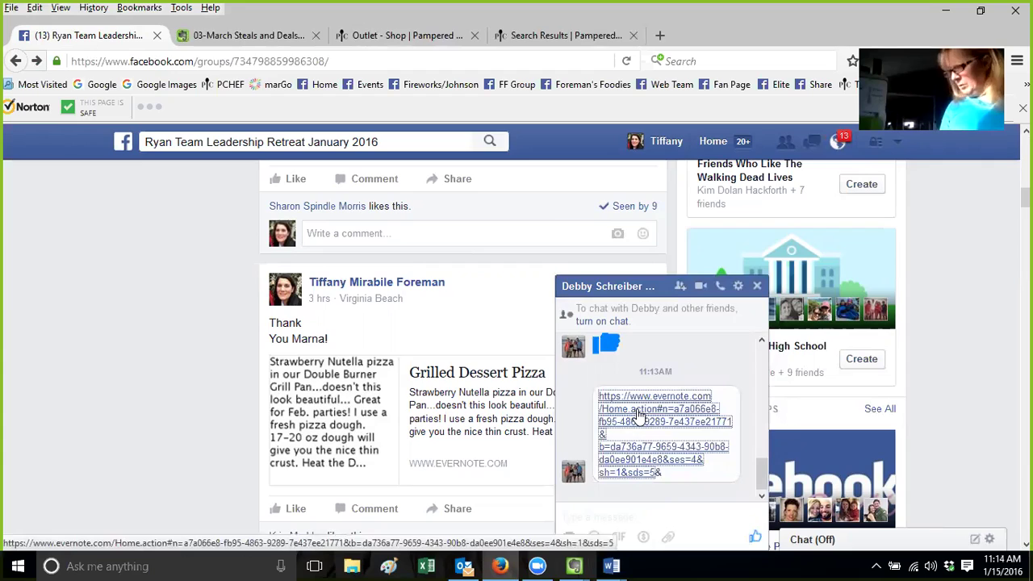
{"action": "left_click", "coordinate": [638, 413]}
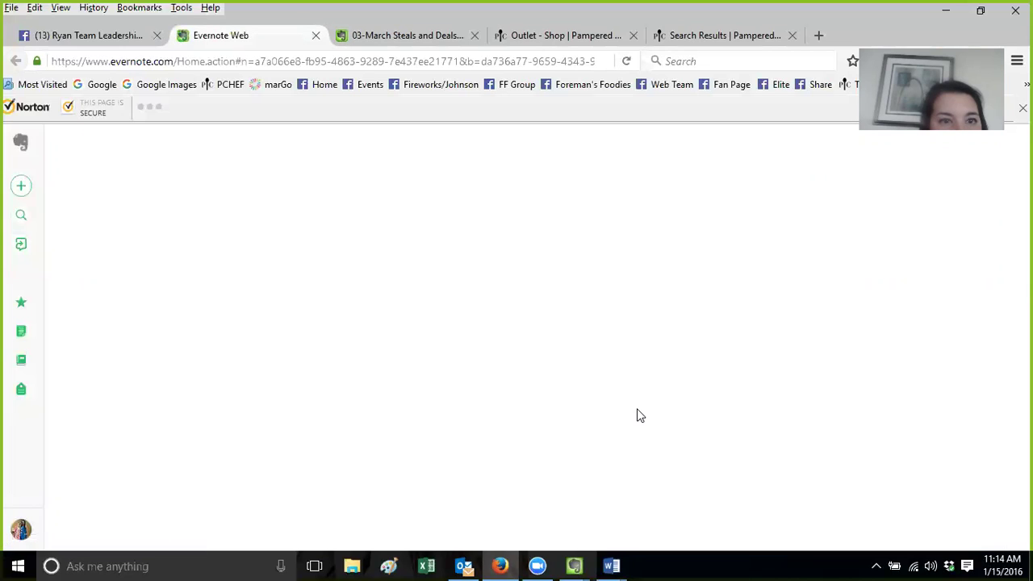
{"action": "left_click", "coordinate": [475, 35]}
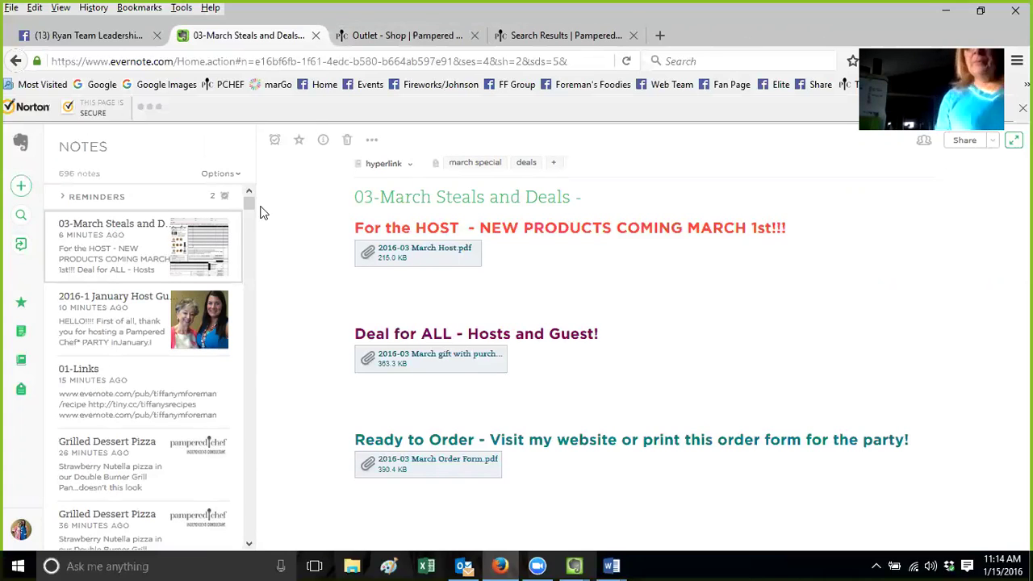
Scroll through the 03-March Steals and Deals note and select the Firefox web address
{"action": "scroll", "coordinate": [248, 230], "scroll_direction": "down", "scroll_amount": 3}
{"action": "left_click_drag", "start_coordinate": [248, 230], "coordinate": [249, 200]}
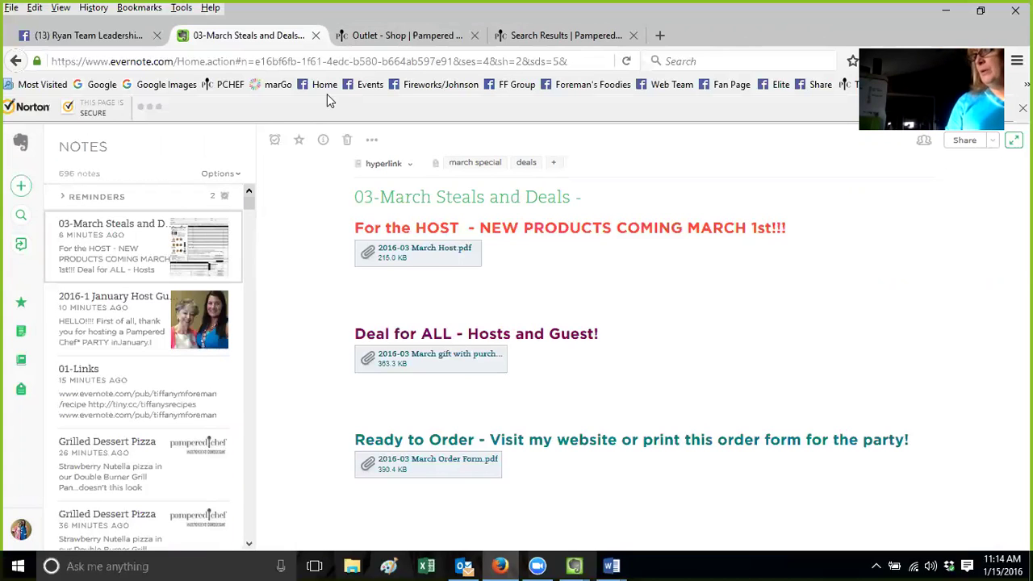
{"action": "left_click", "coordinate": [415, 63]}
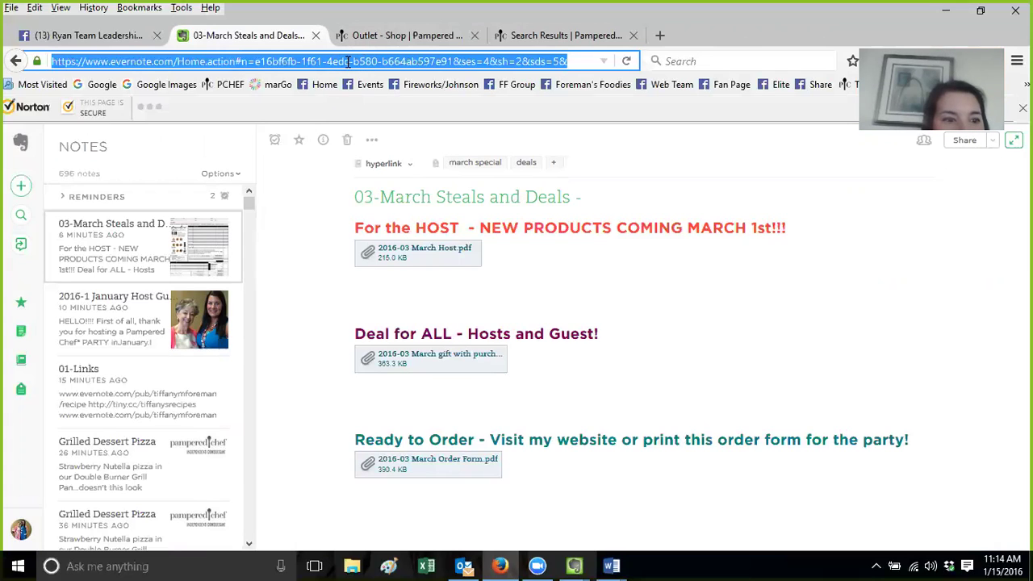
{"action": "left_click", "coordinate": [21, 334]}
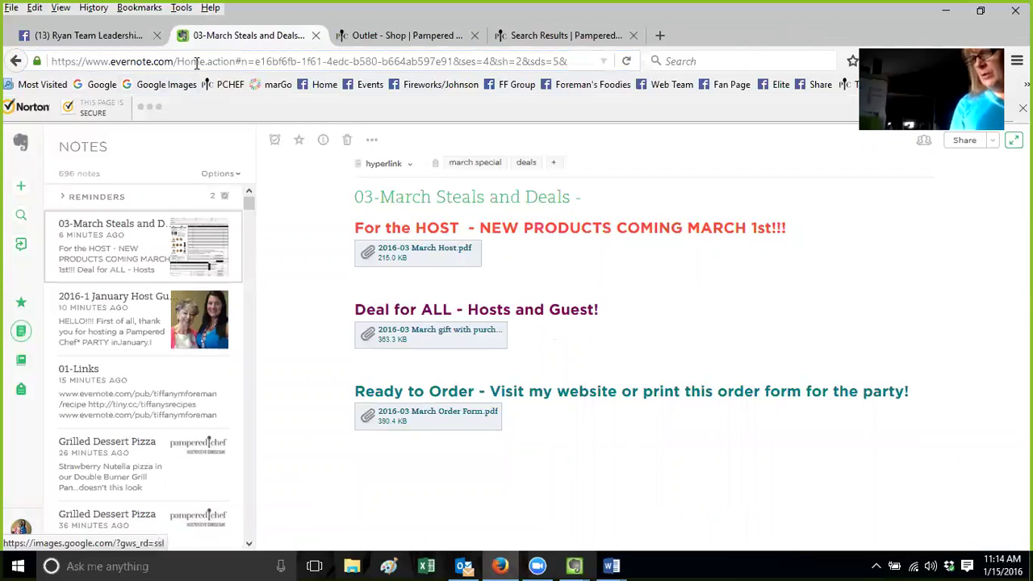
{"action": "left_click", "coordinate": [197, 61]}
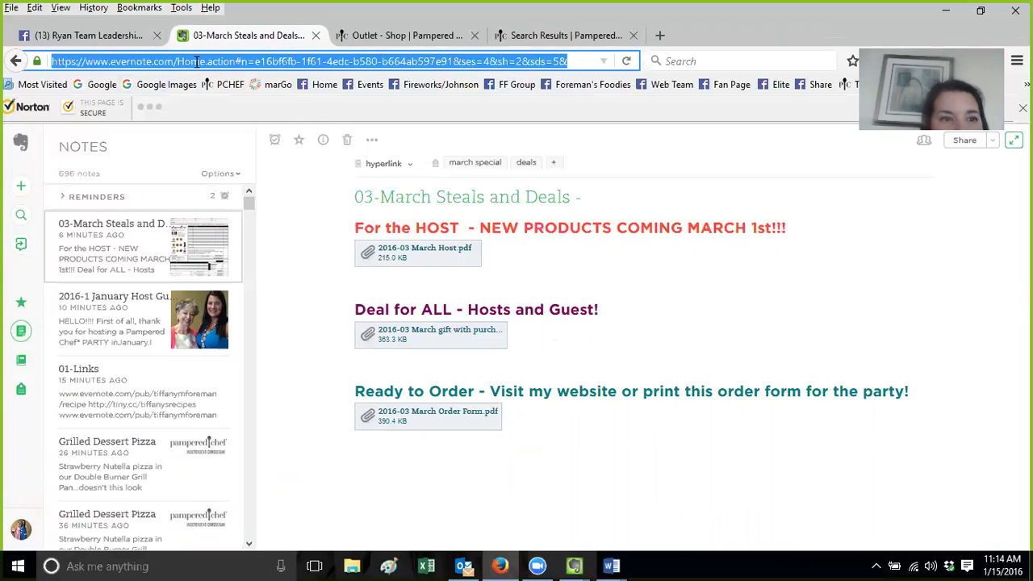
{"action": "type", "text": "ww"}
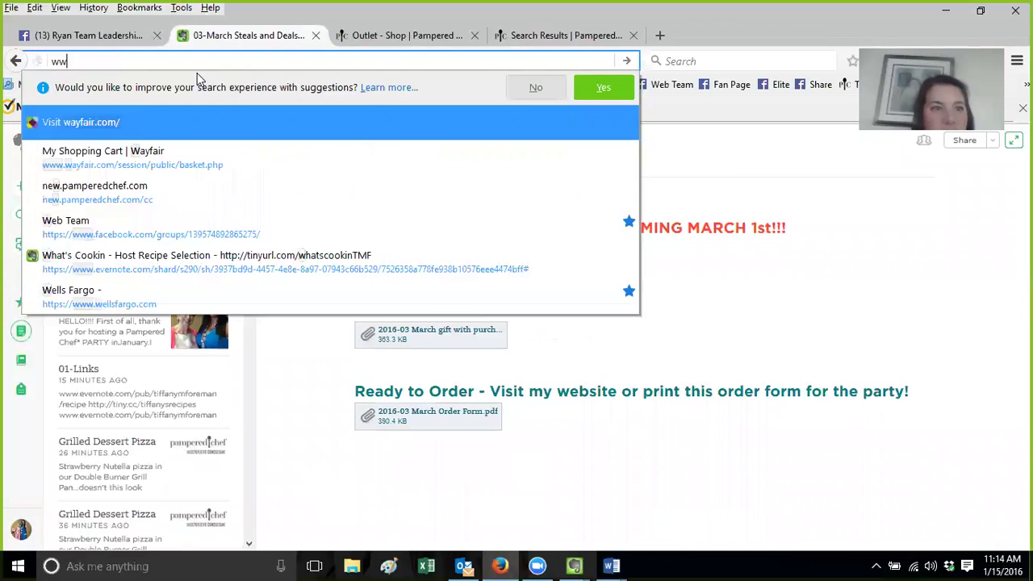
{"action": "type", "text": "w.p"}
{"action": "key", "text": "BackSpace"}
{"action": "key", "text": "BackSpace"}
{"action": "type", "text": "ev"}
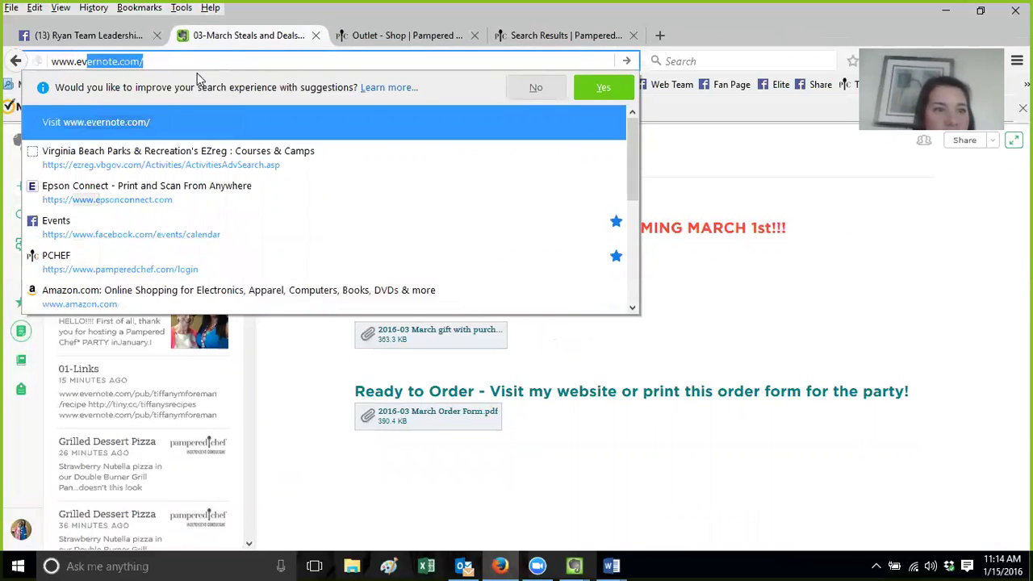
{"action": "type", "text": "ernote.com/pub/"}
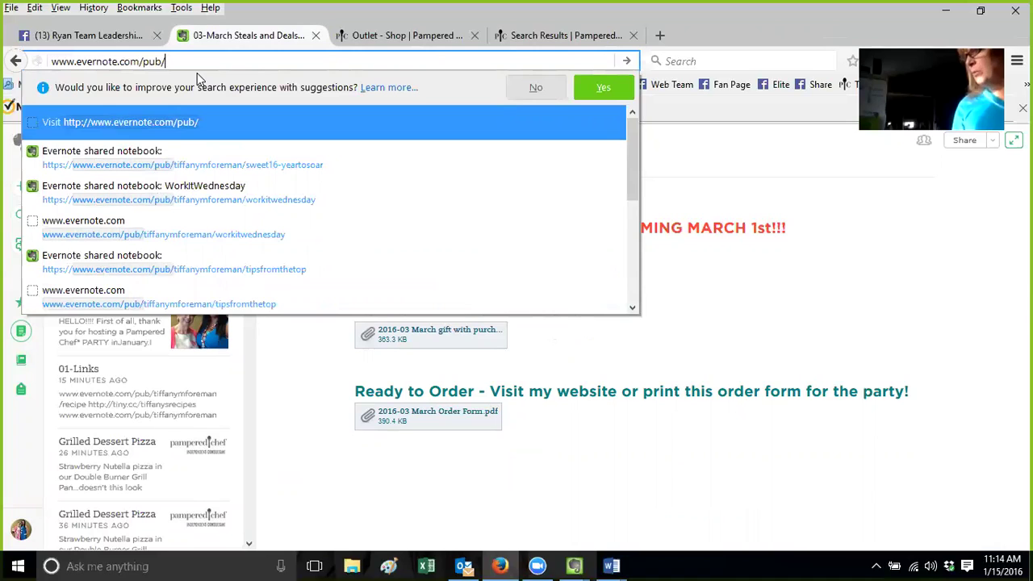
{"action": "type", "text": "debbyco"}
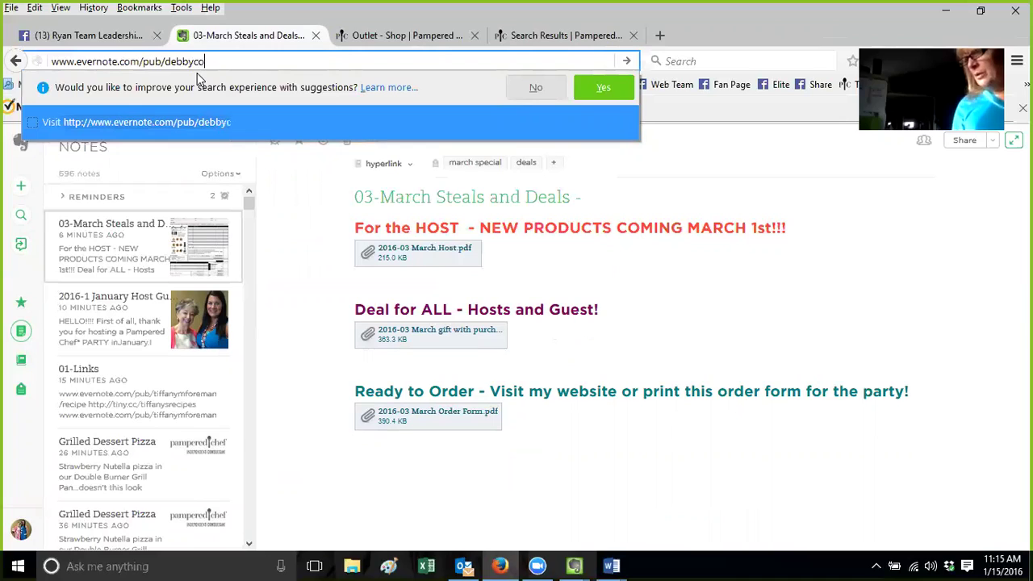
{"action": "type", "text": "oke"}
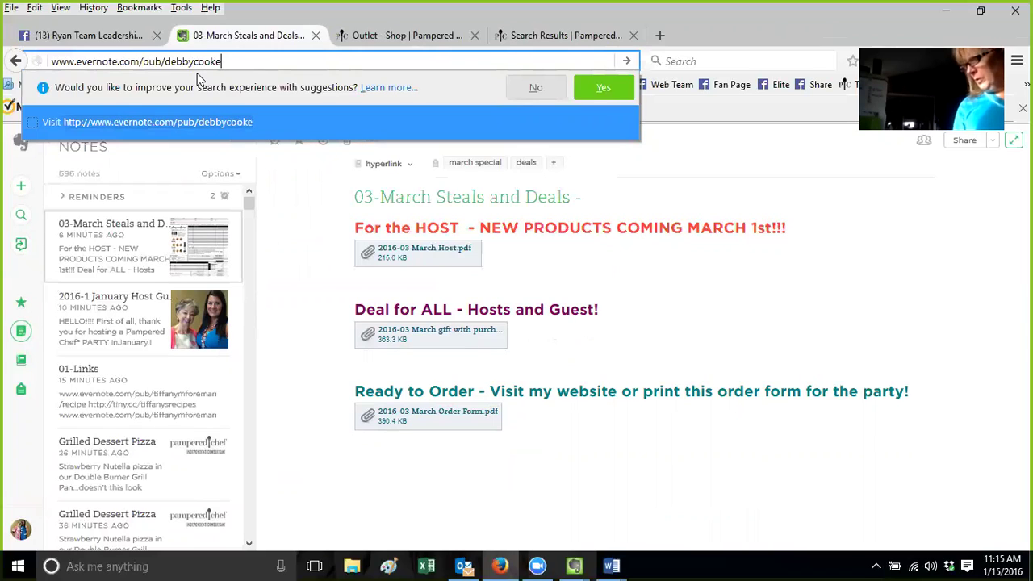
{"action": "type", "text": "/fundra"}
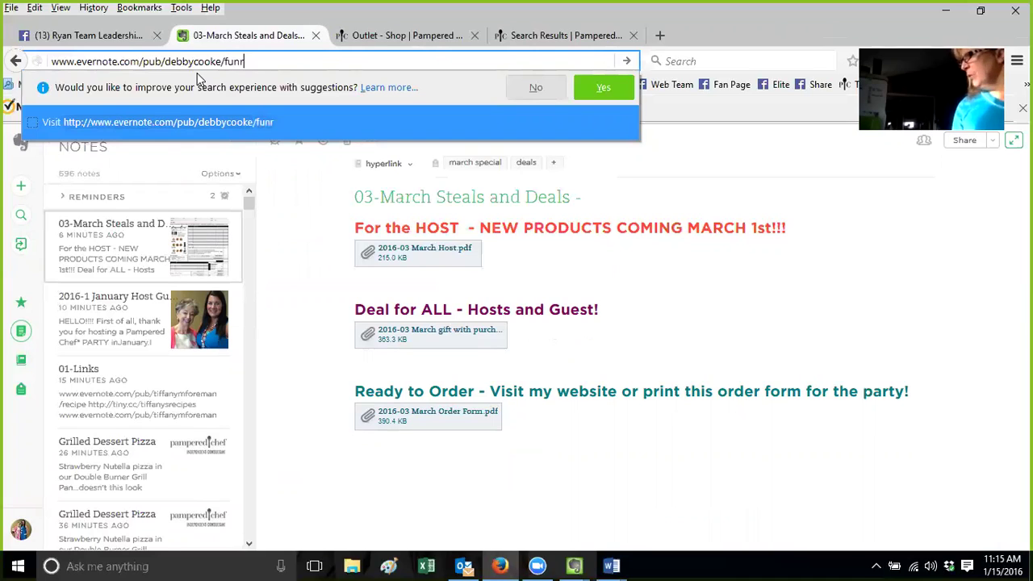
{"action": "type", "text": "iser"}
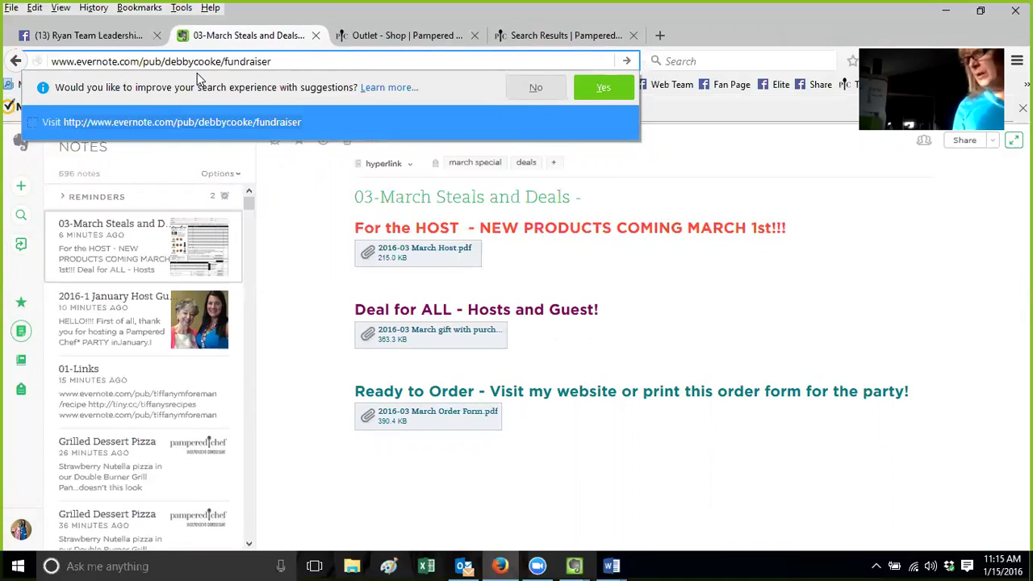
{"action": "left_click", "coordinate": [574, 565]}
View the Recipes notebook's sharing settings showing its /recipes public link, then close them
{"action": "left_click", "coordinate": [323, 505]}
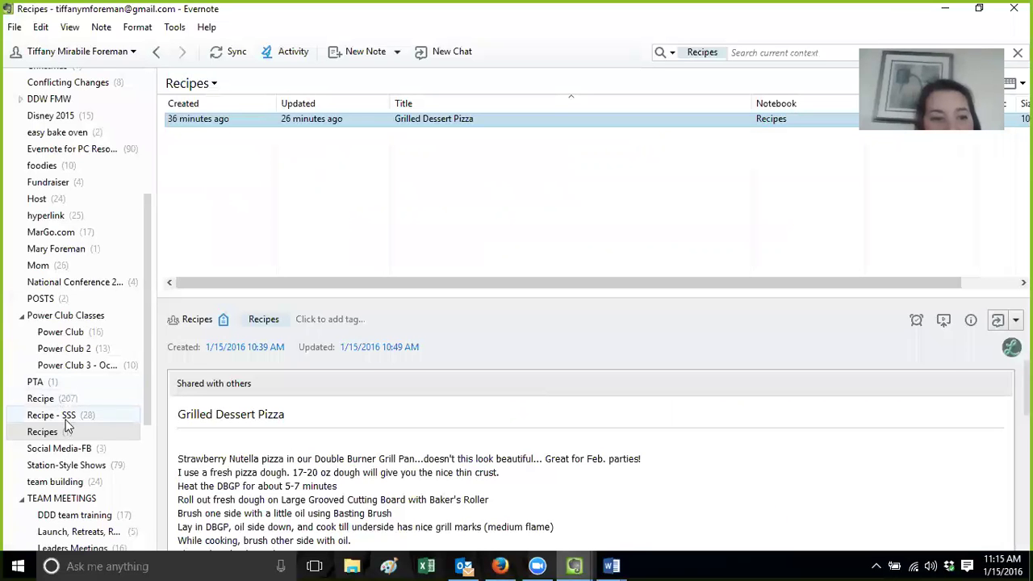
{"action": "right_click", "coordinate": [64, 433]}
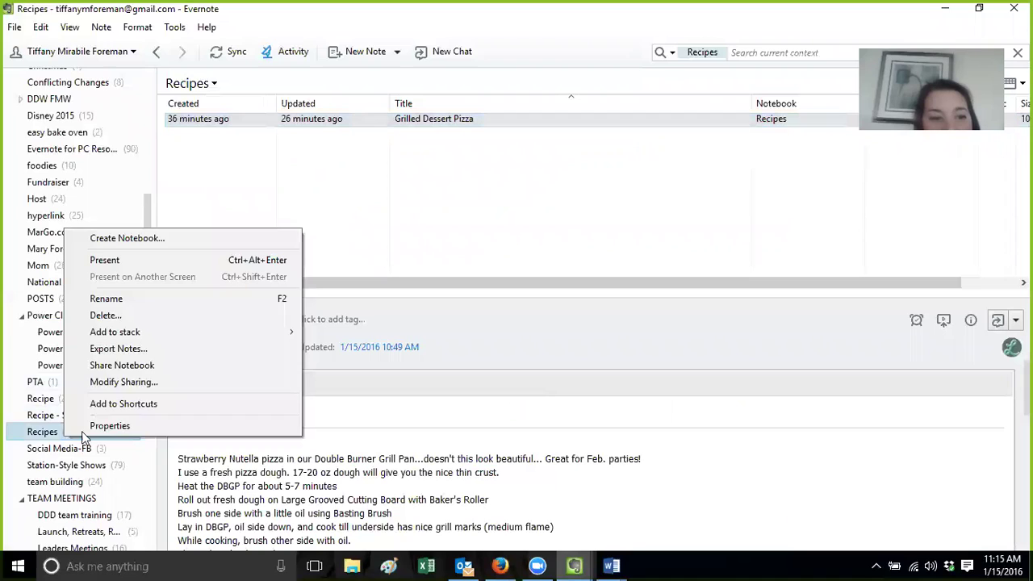
{"action": "left_click", "coordinate": [132, 382]}
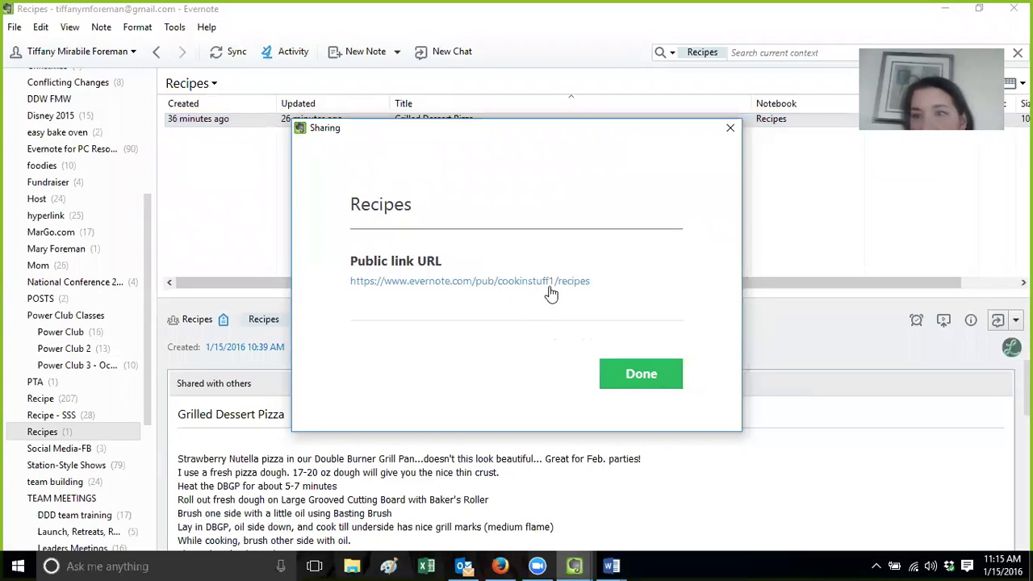
{"action": "left_click", "coordinate": [730, 131]}
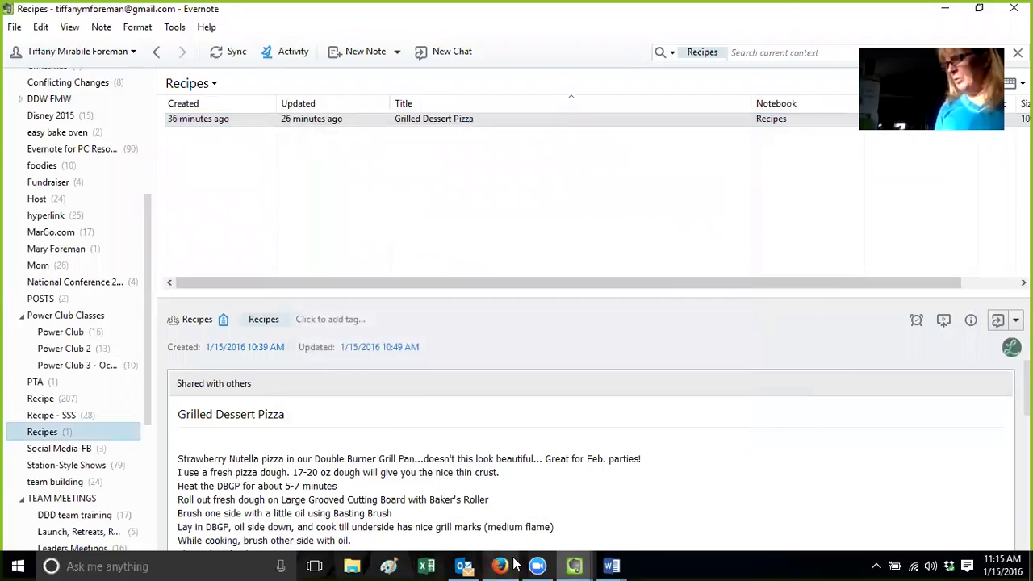
{"action": "left_click", "coordinate": [502, 566]}
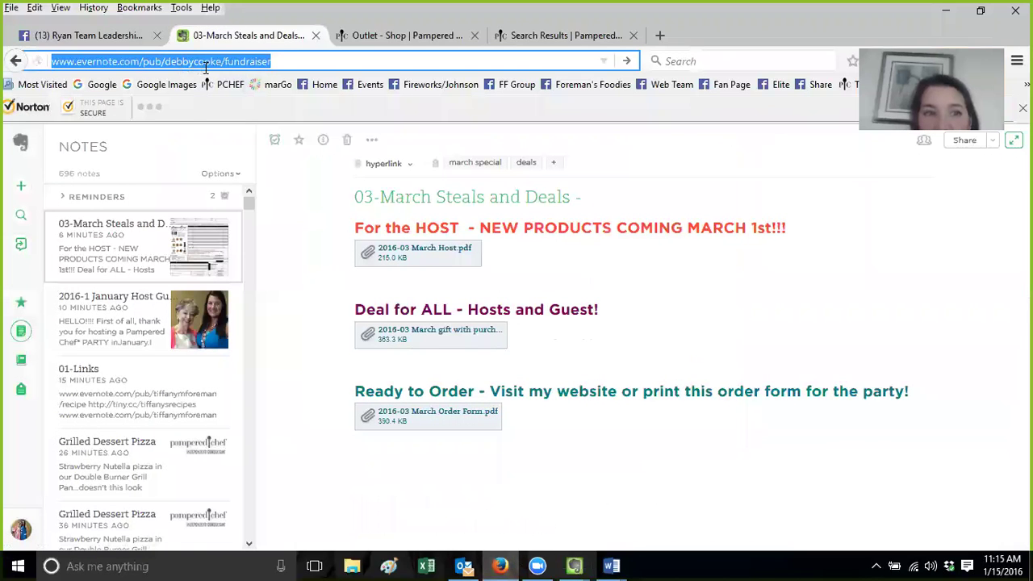
{"action": "left_click", "coordinate": [290, 61]}
{"action": "left_click_drag", "start_coordinate": [274, 62], "coordinate": [157, 66]}
{"action": "key", "text": "BackSpace"}
{"action": "type", "text": "b/pa"}
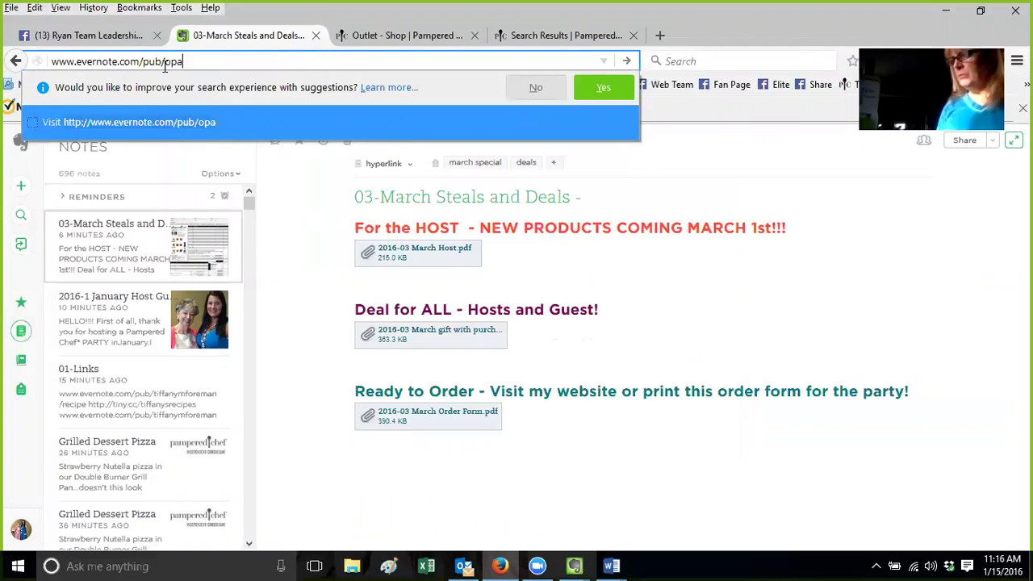
{"action": "type", "text": "mperedch"}
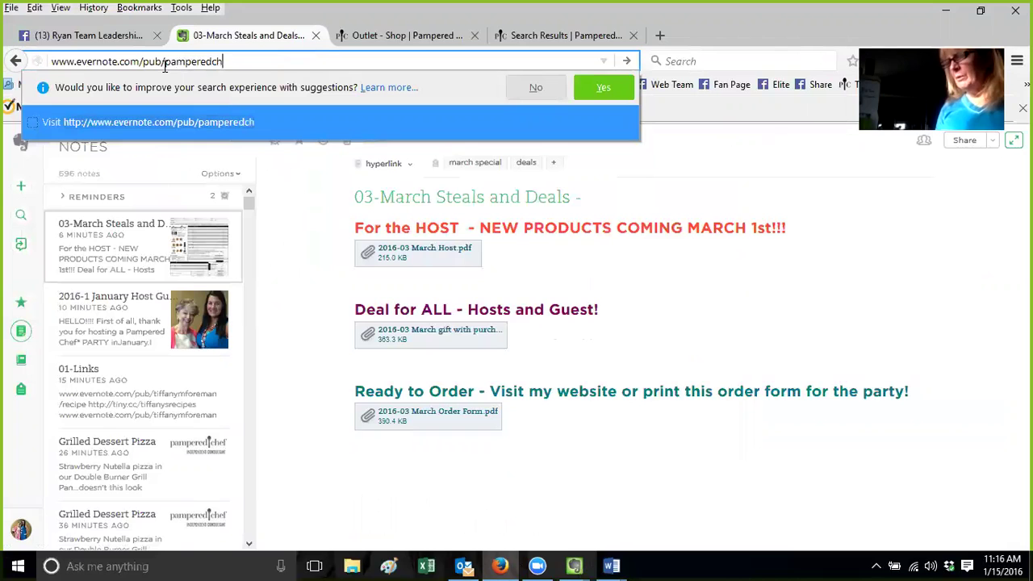
{"action": "key", "text": "BackSpace"}
{"action": "type", "text": "ook"}
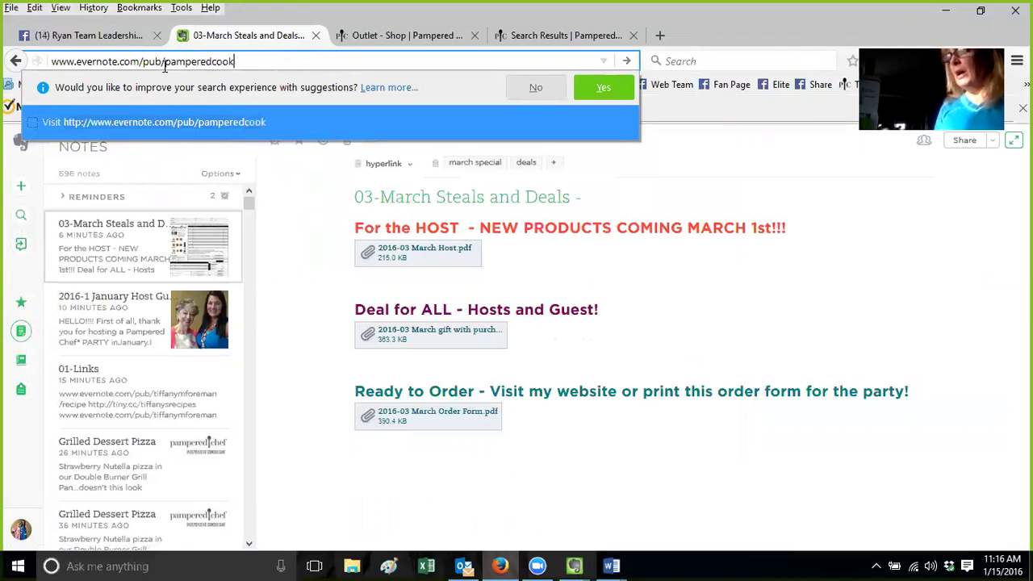
{"action": "type", "text": "e"}
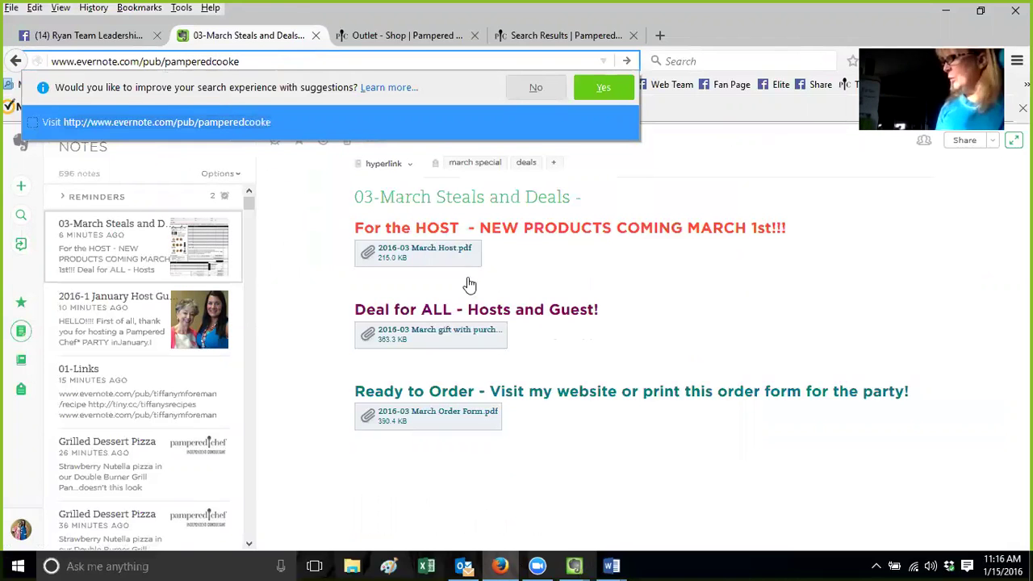
Close the 03-March, 01-Links and 2016-1 January Host Guide note windows
{"action": "left_click", "coordinate": [573, 565]}
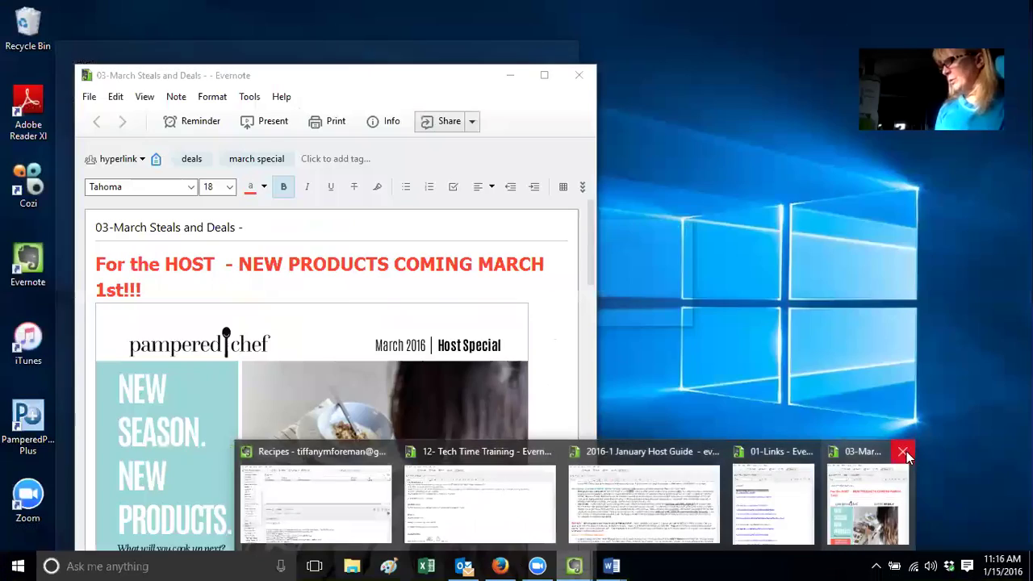
{"action": "left_click", "coordinate": [904, 452]}
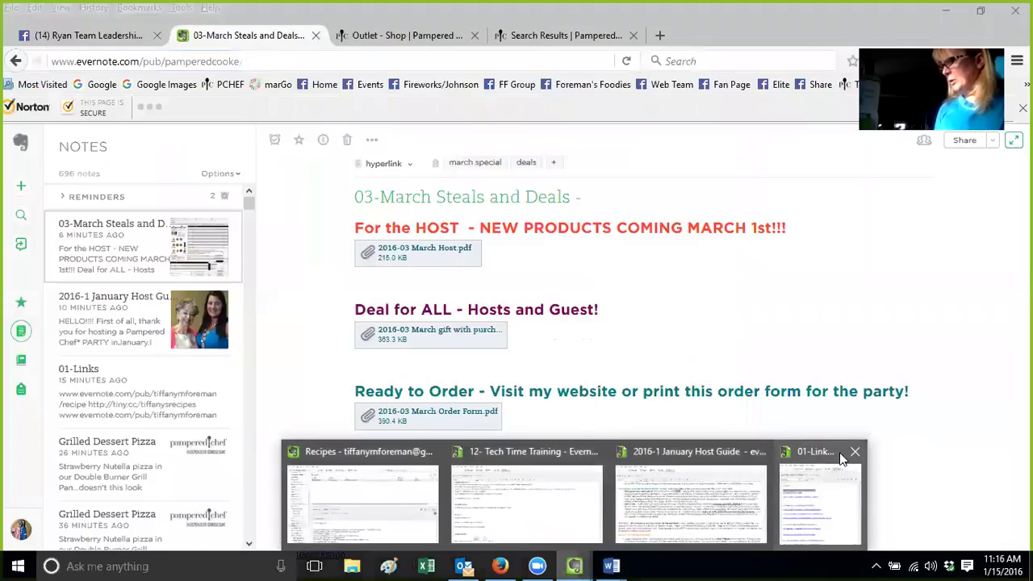
{"action": "left_click", "coordinate": [854, 450]}
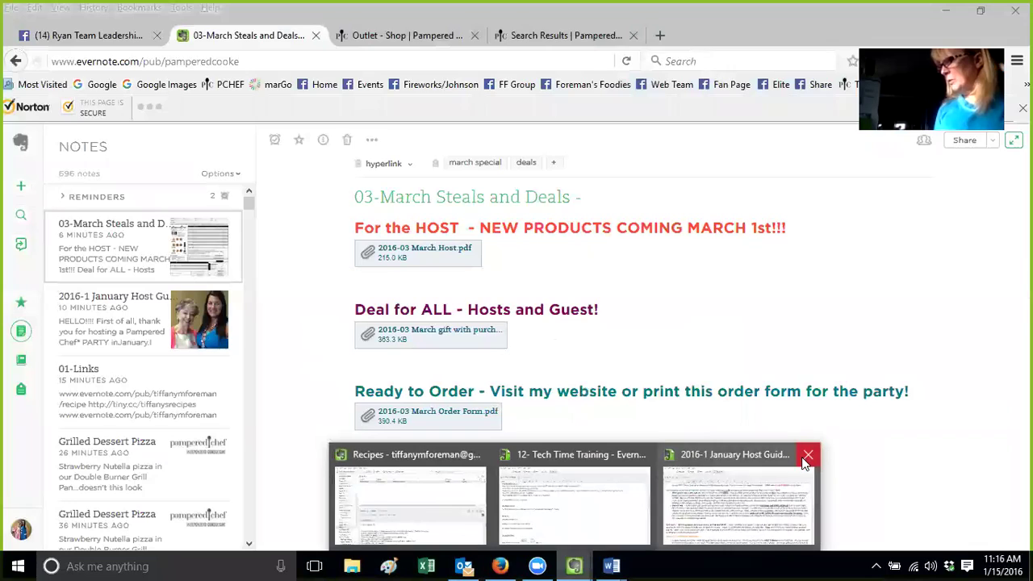
{"action": "left_click", "coordinate": [807, 458]}
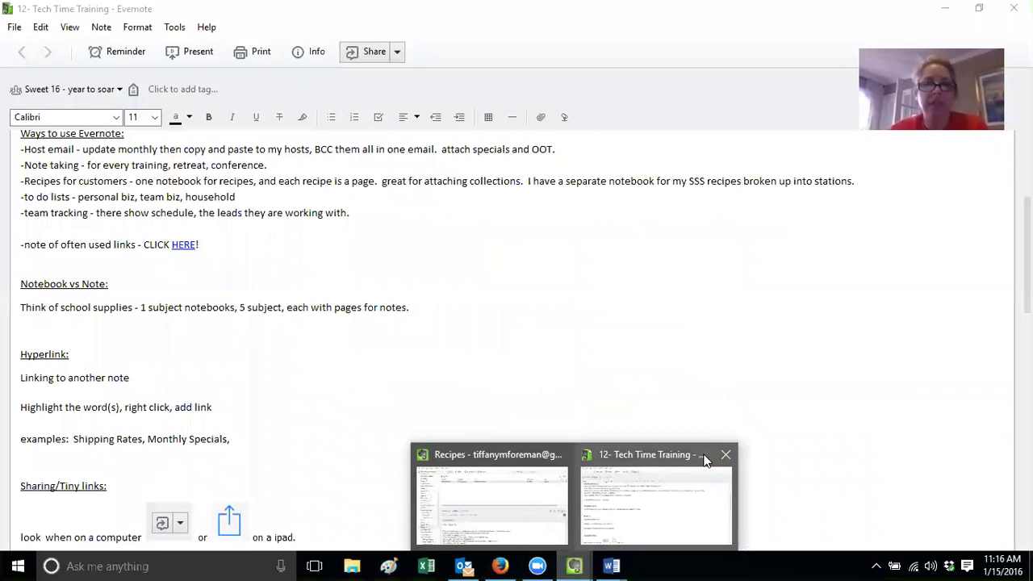
Look over the Tech Time Training note, then bring the Recipes notebook window back to the front
{"action": "left_click", "coordinate": [686, 456]}
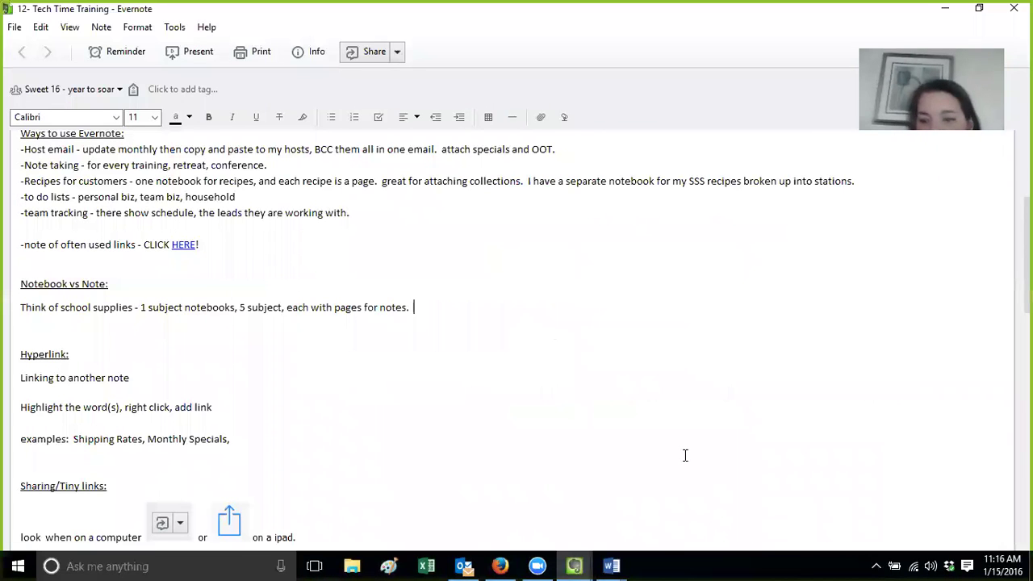
{"action": "left_click", "coordinate": [461, 306]}
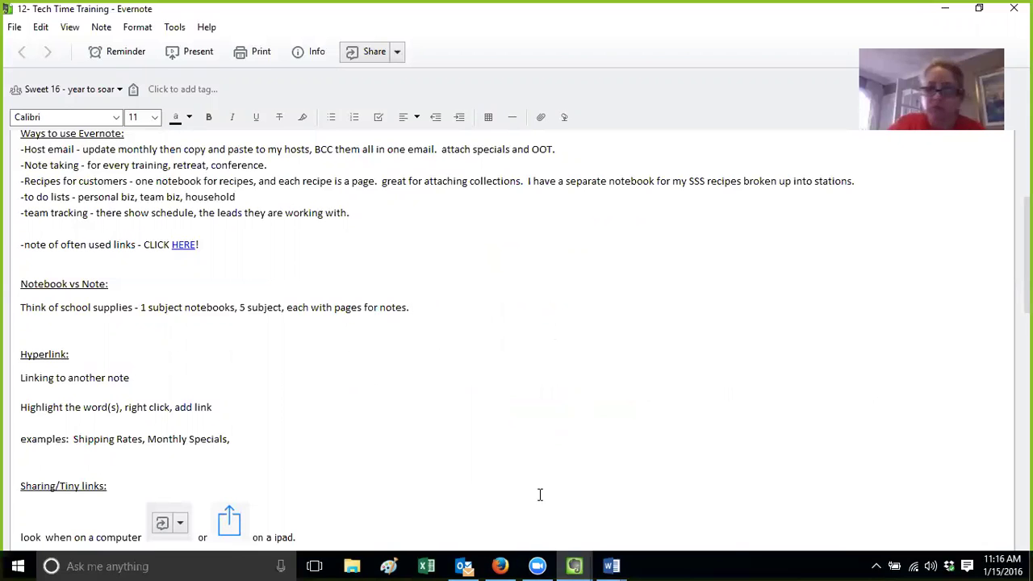
{"action": "mouse_move", "coordinate": [574, 565]}
{"action": "left_click", "coordinate": [509, 485]}
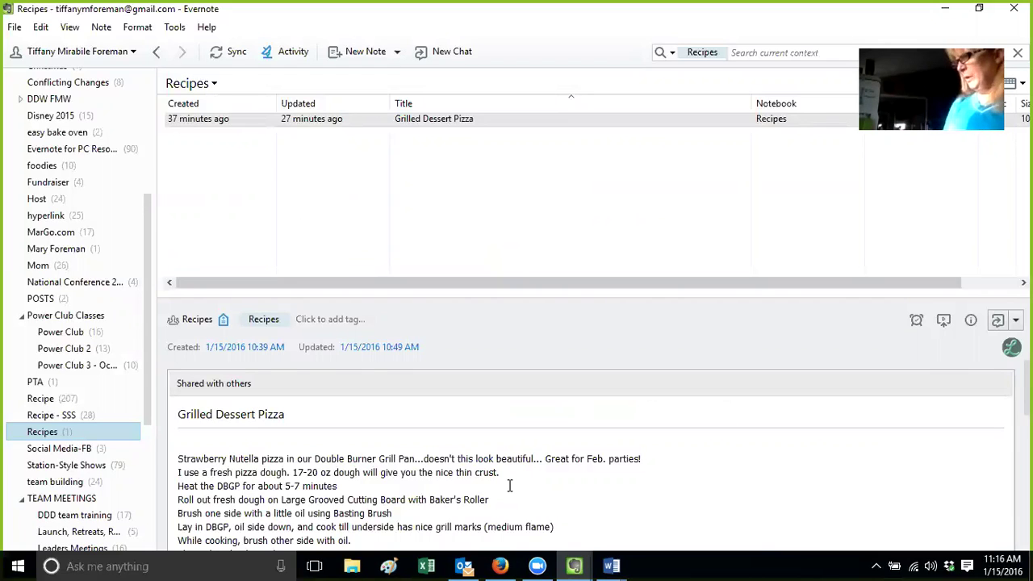
Show the Recipes notebook's context options, then return to the Firefox window with the web note
{"action": "right_click", "coordinate": [75, 440]}
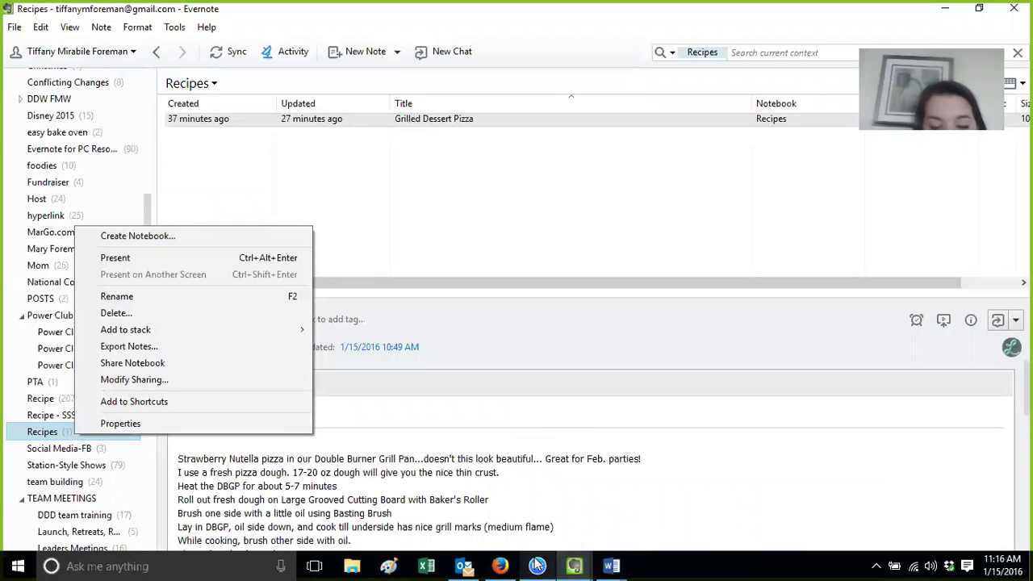
{"action": "mouse_move", "coordinate": [538, 564]}
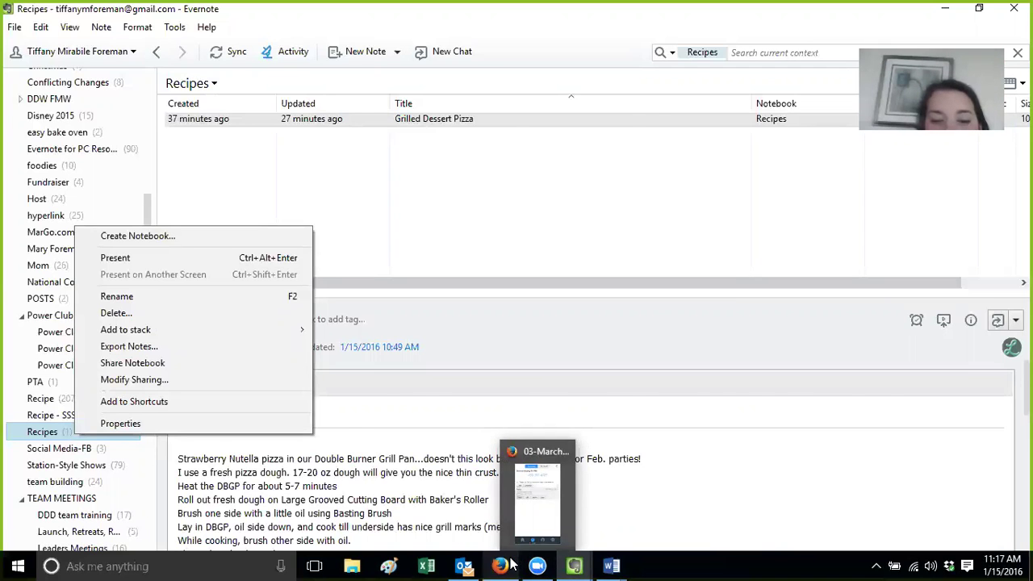
{"action": "left_click", "coordinate": [500, 566]}
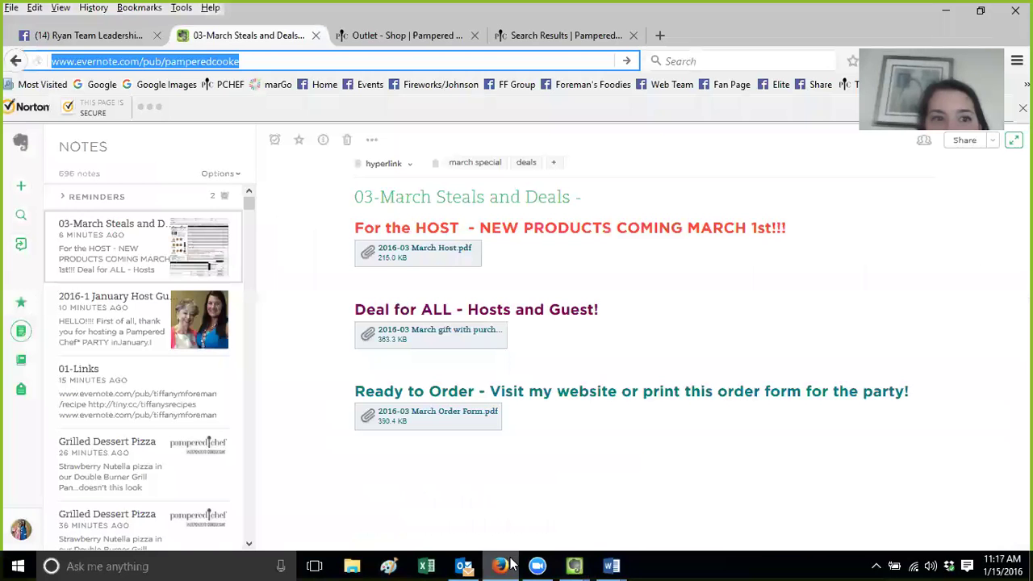
Append /fundraisers to the public address, load it, and join the Fundraisers notebook
{"action": "left_click", "coordinate": [257, 60]}
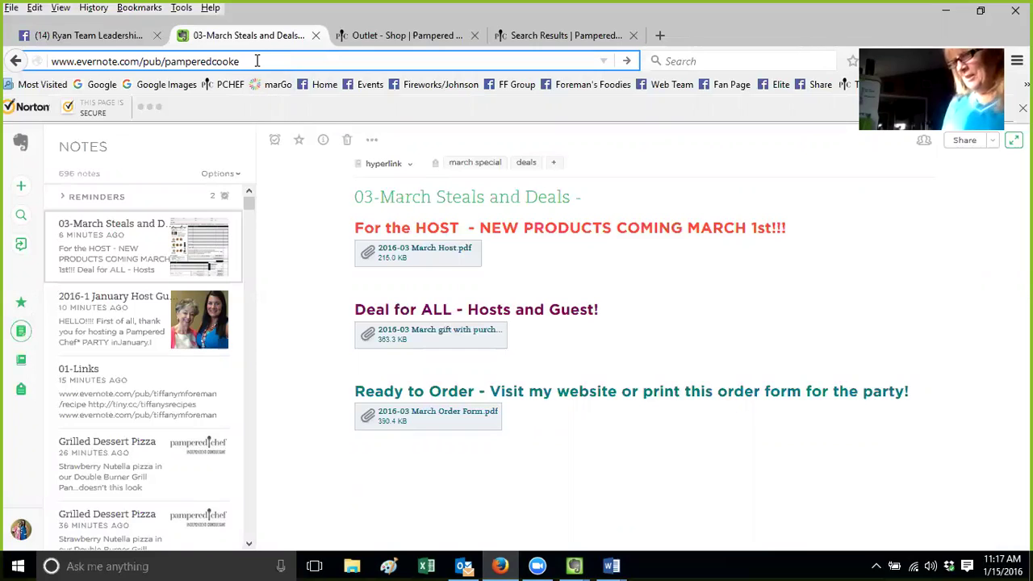
{"action": "type", "text": "/"}
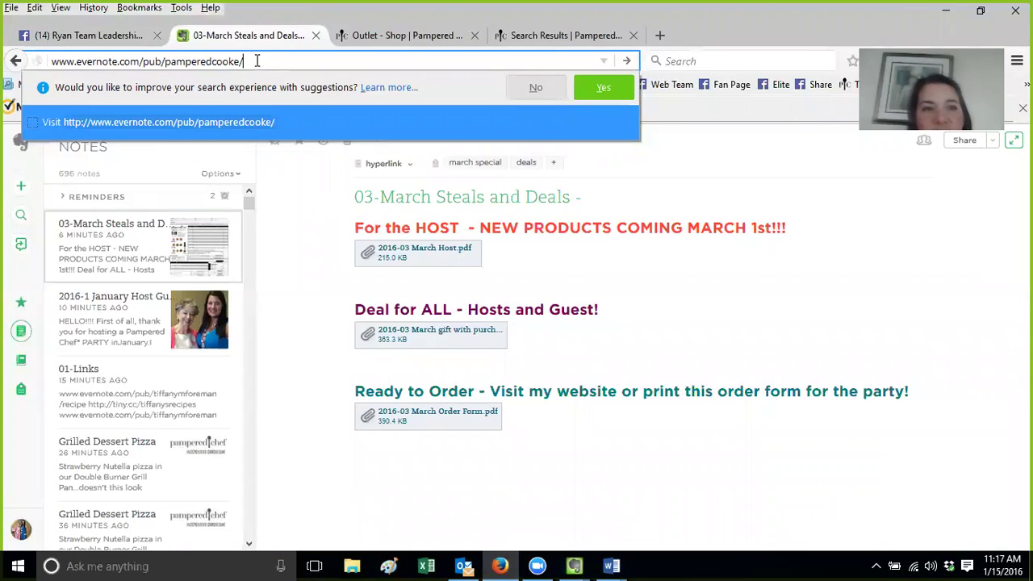
{"action": "type", "text": "fundraisers"}
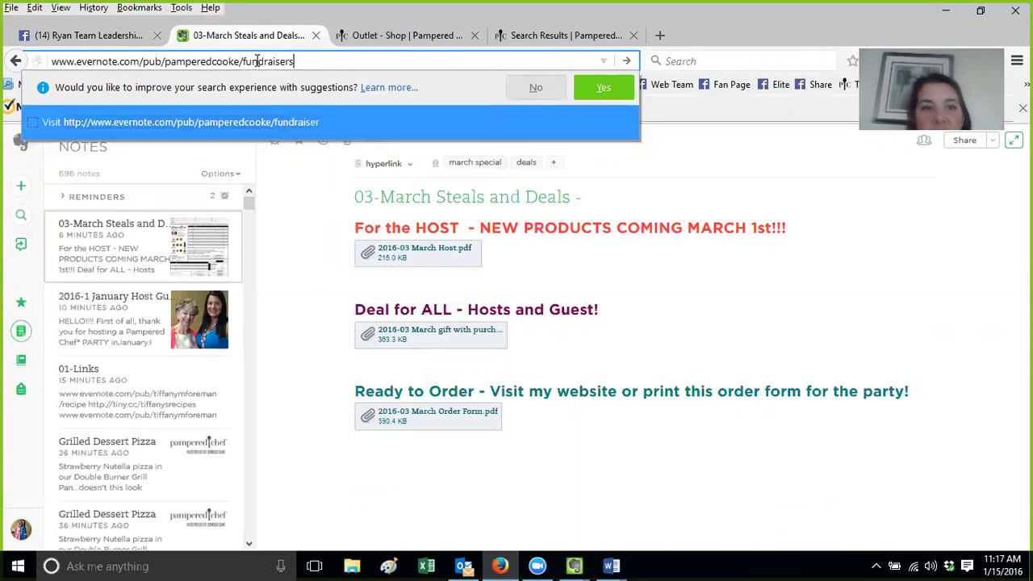
{"action": "key", "text": "Return"}
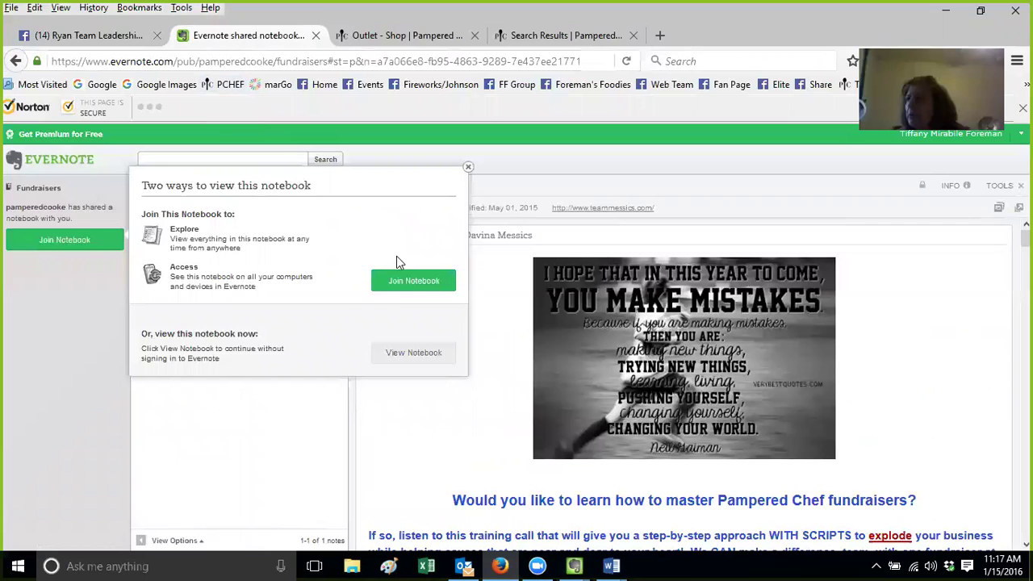
{"action": "left_click", "coordinate": [398, 282]}
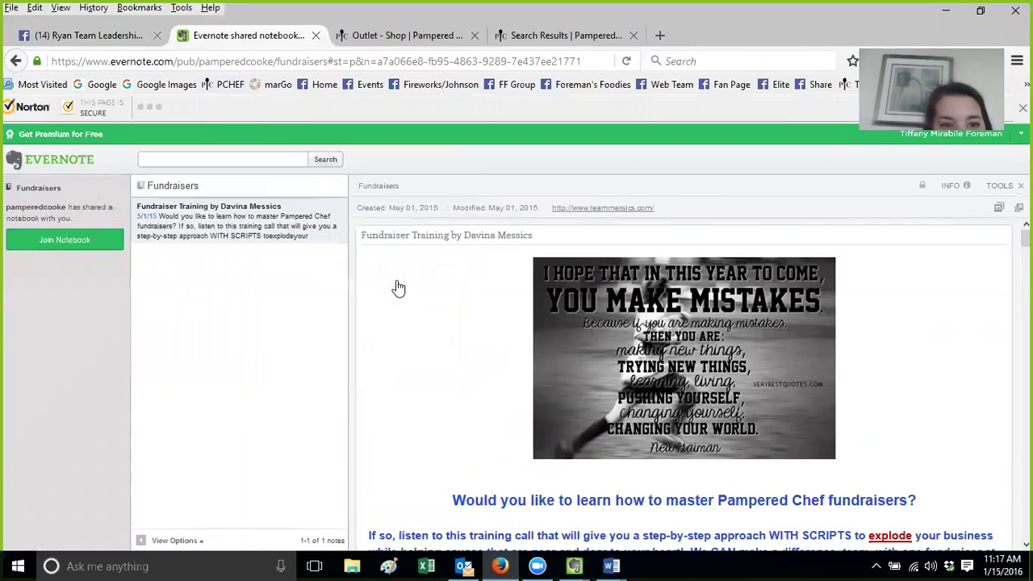
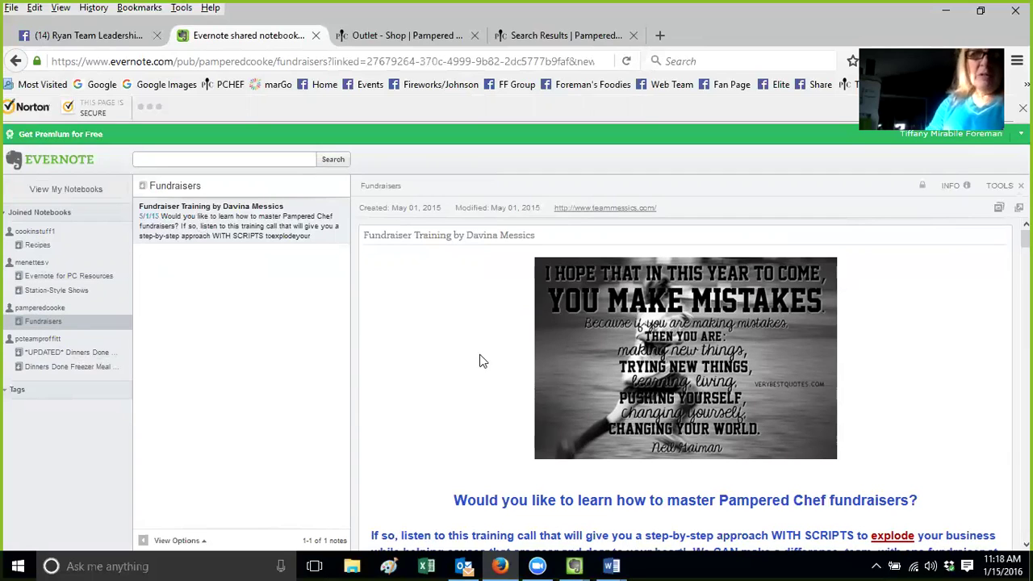
Highlight words in the fundraiser note's opening question and preview the note's action menu
{"action": "left_click_drag", "start_coordinate": [502, 500], "coordinate": [549, 503]}
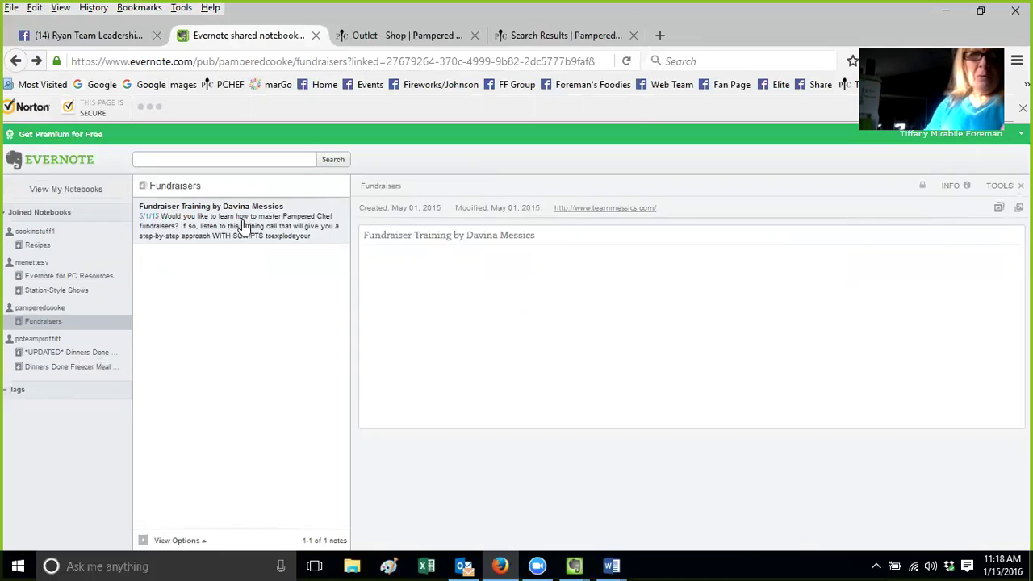
{"action": "right_click", "coordinate": [242, 225]}
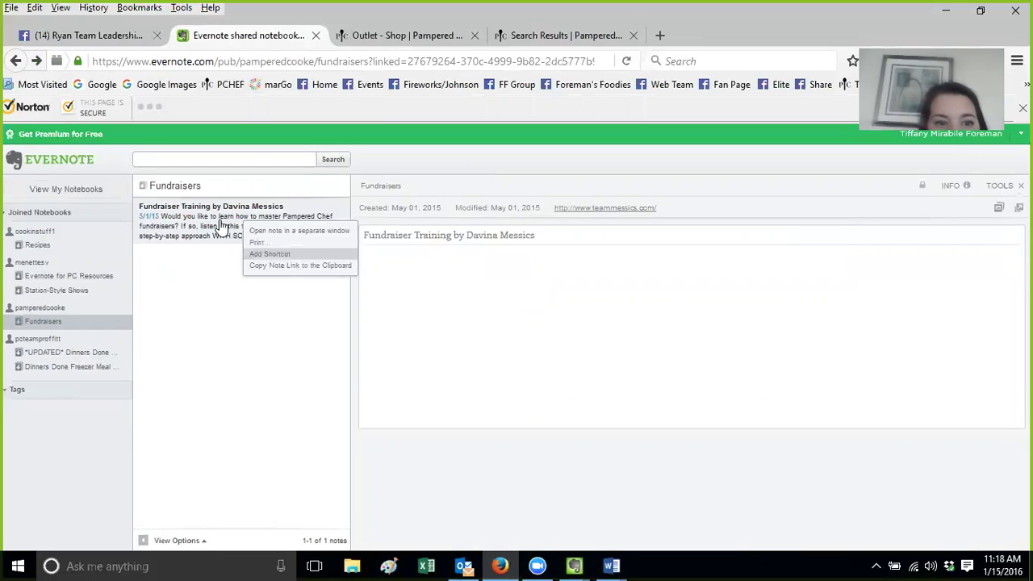
{"action": "left_click", "coordinate": [300, 265]}
Close the separate Tech Time Training note window
{"action": "mouse_move", "coordinate": [571, 564]}
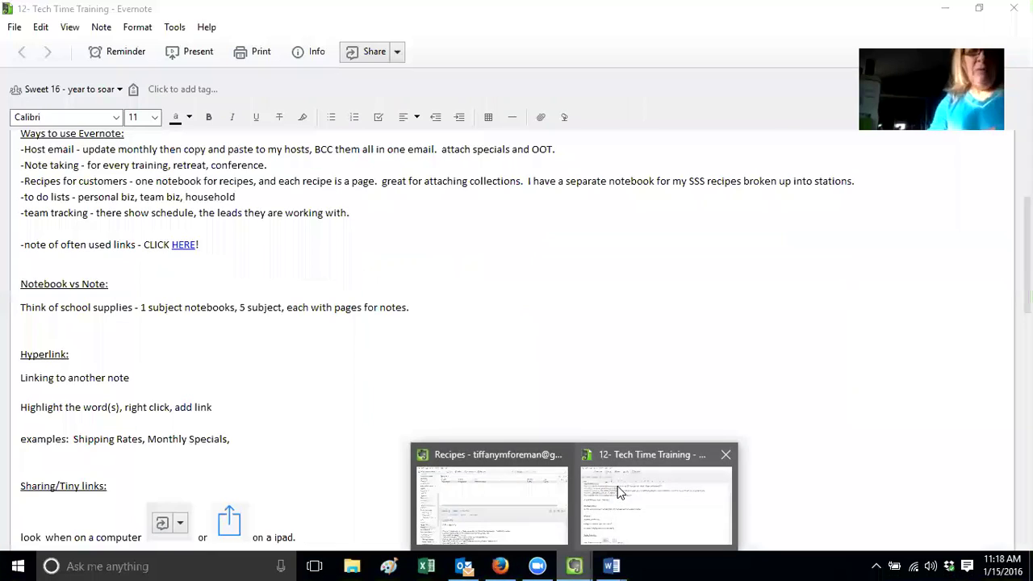
{"action": "left_click", "coordinate": [617, 486]}
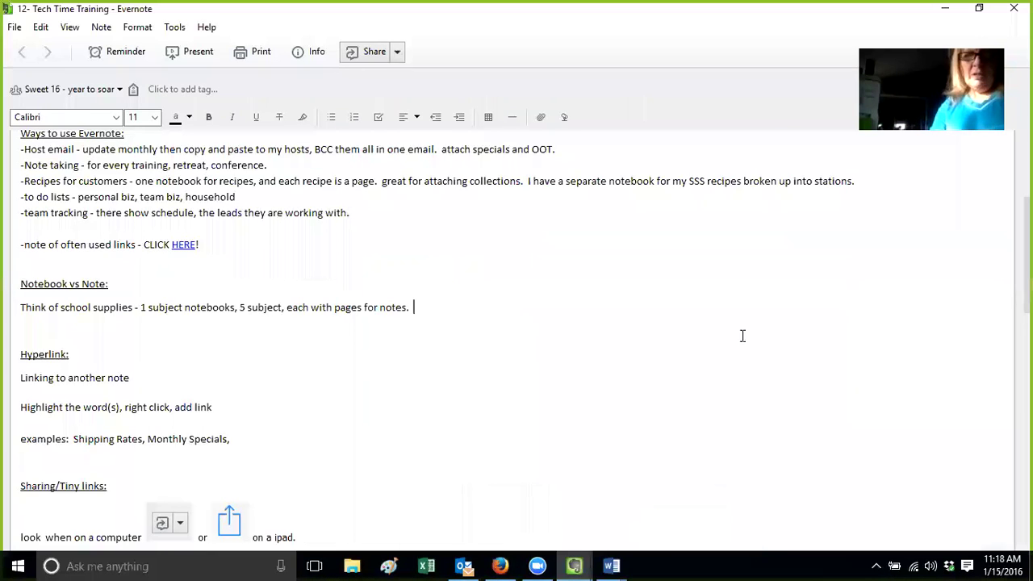
{"action": "left_click", "coordinate": [1015, 8]}
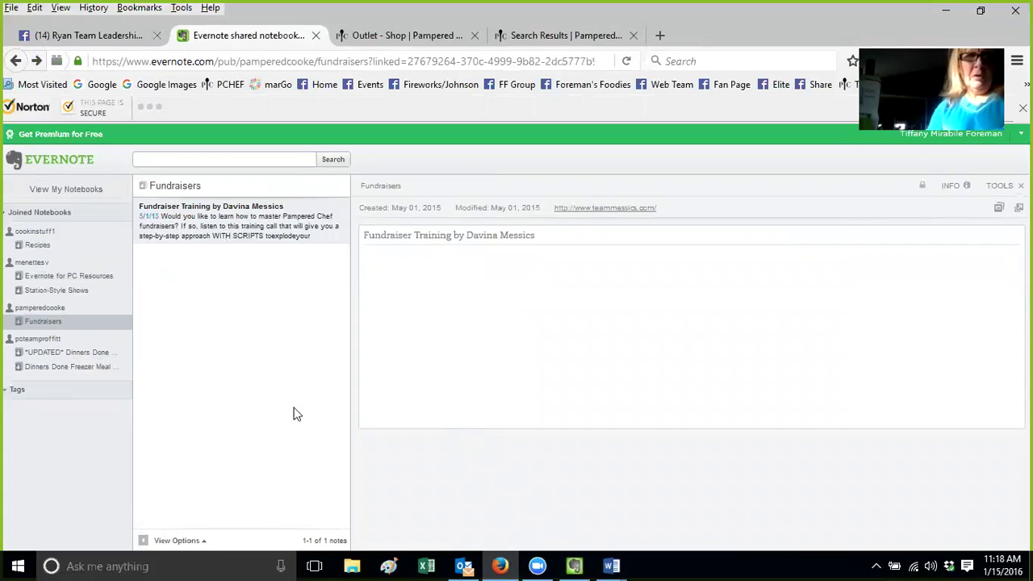
Sync desktop Evernote so the joined Fundraisers notebook appears, and open it
{"action": "left_click", "coordinate": [574, 565]}
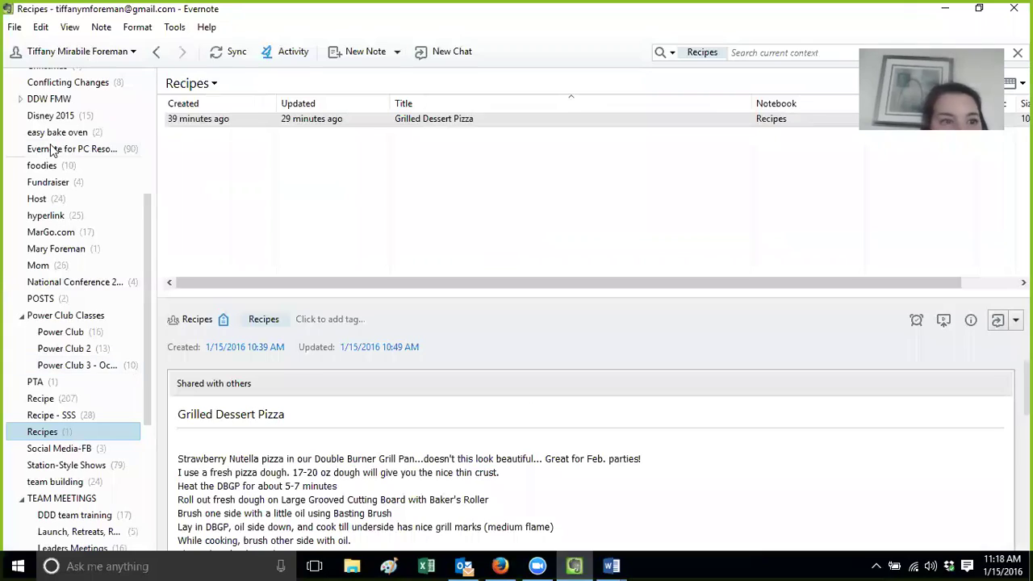
{"action": "left_click", "coordinate": [230, 52]}
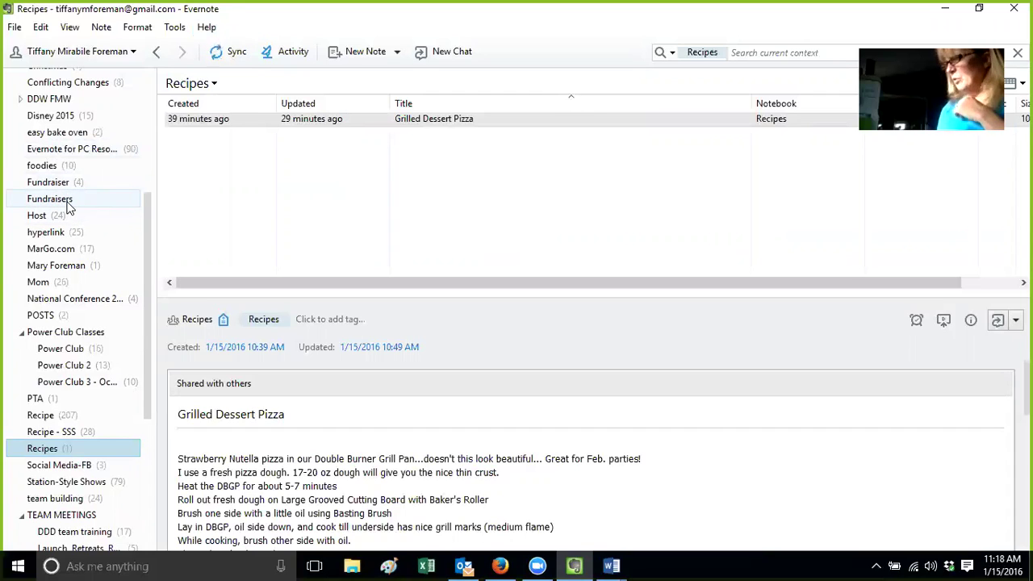
{"action": "left_click", "coordinate": [67, 204]}
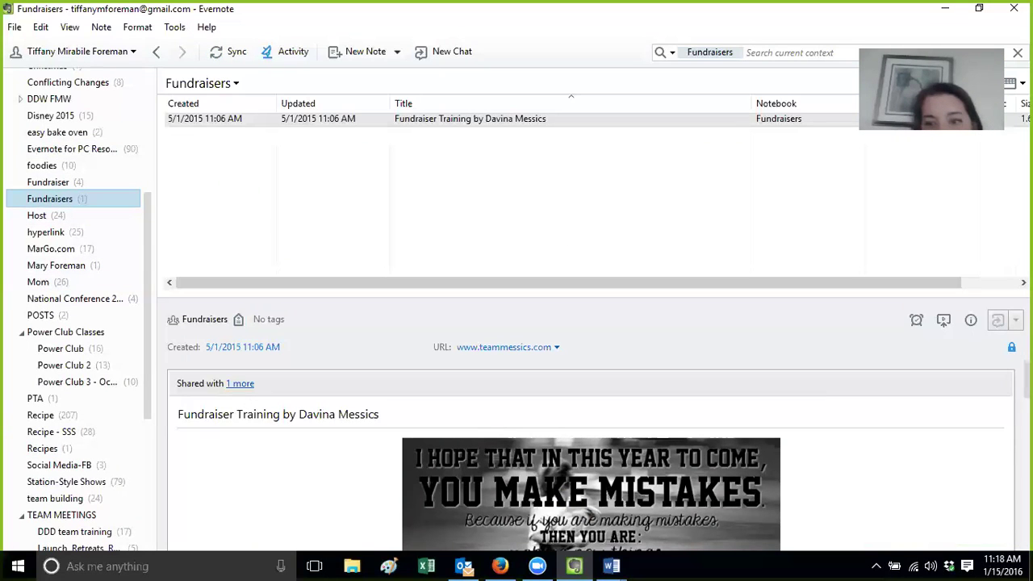
Highlight the training note's closing sign-off and signature name, then clear the selection
{"action": "scroll", "coordinate": [919, 436], "scroll_direction": "down", "scroll_amount": 15}
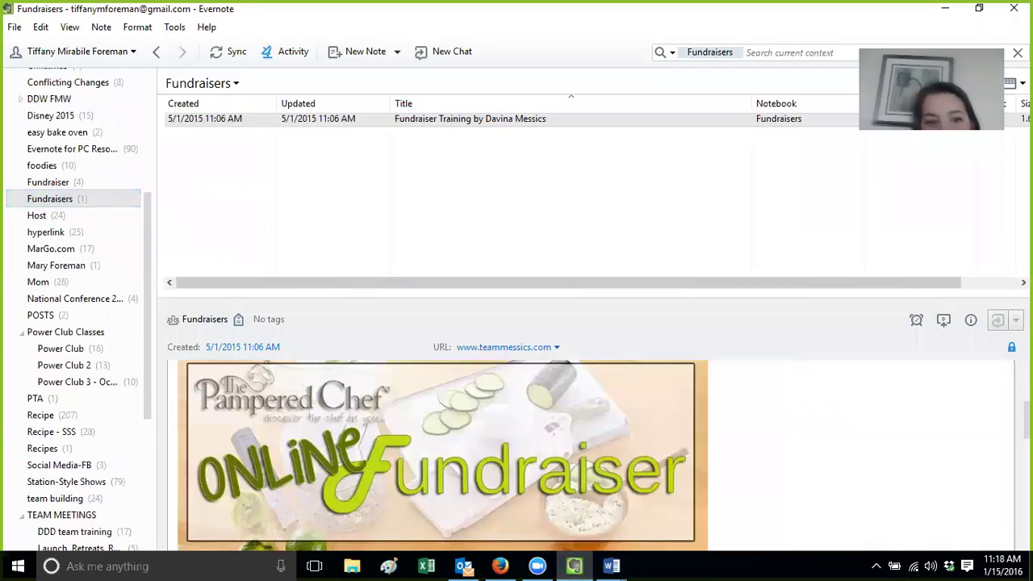
{"action": "triple_click", "coordinate": [246, 425]}
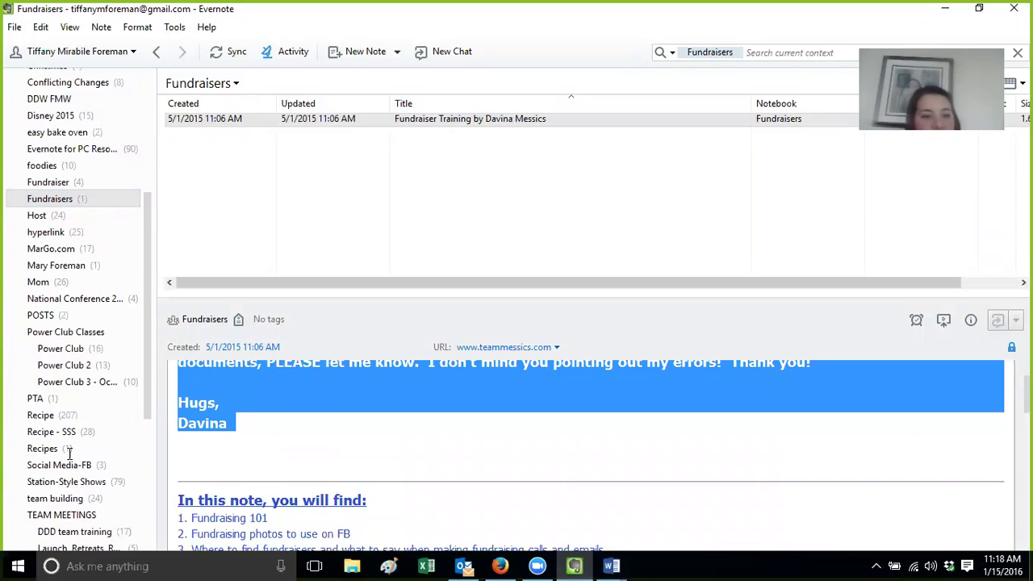
{"action": "left_click", "coordinate": [226, 450]}
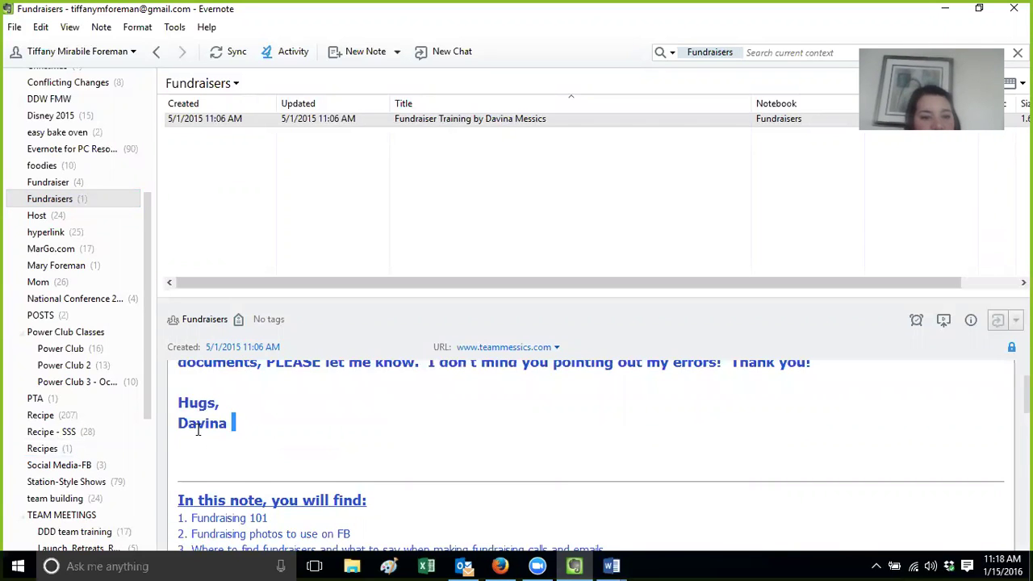
{"action": "triple_click", "coordinate": [242, 423]}
{"action": "left_click_drag", "start_coordinate": [234, 428], "coordinate": [179, 430]}
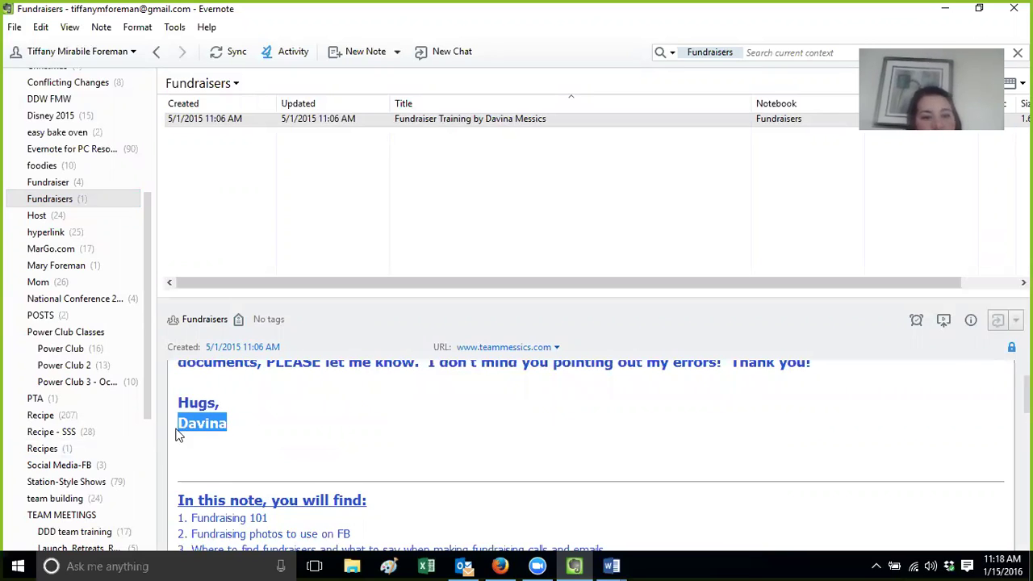
{"action": "left_click", "coordinate": [313, 447]}
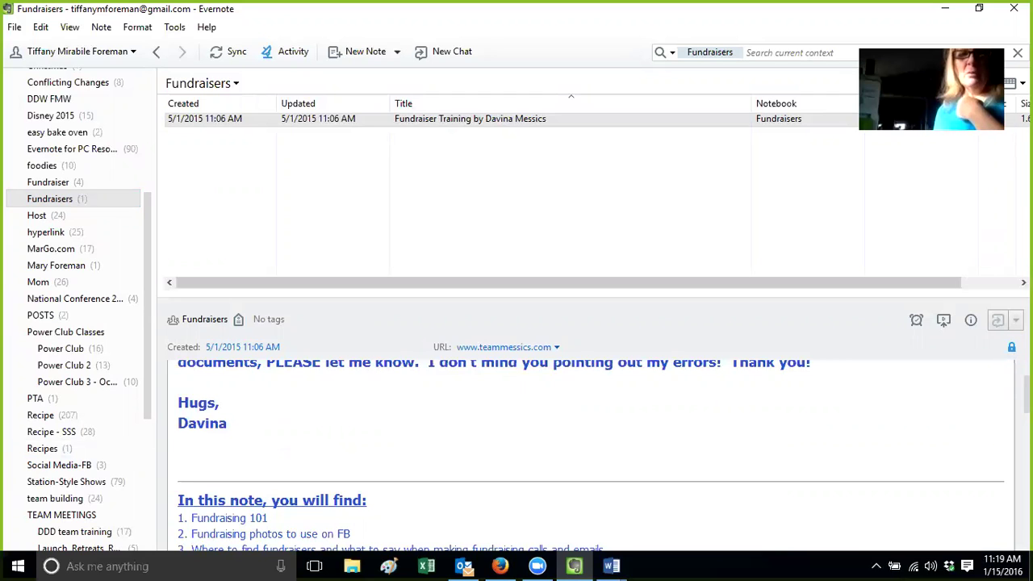
{"action": "scroll", "coordinate": [589, 452], "scroll_direction": "up", "scroll_amount": 10}
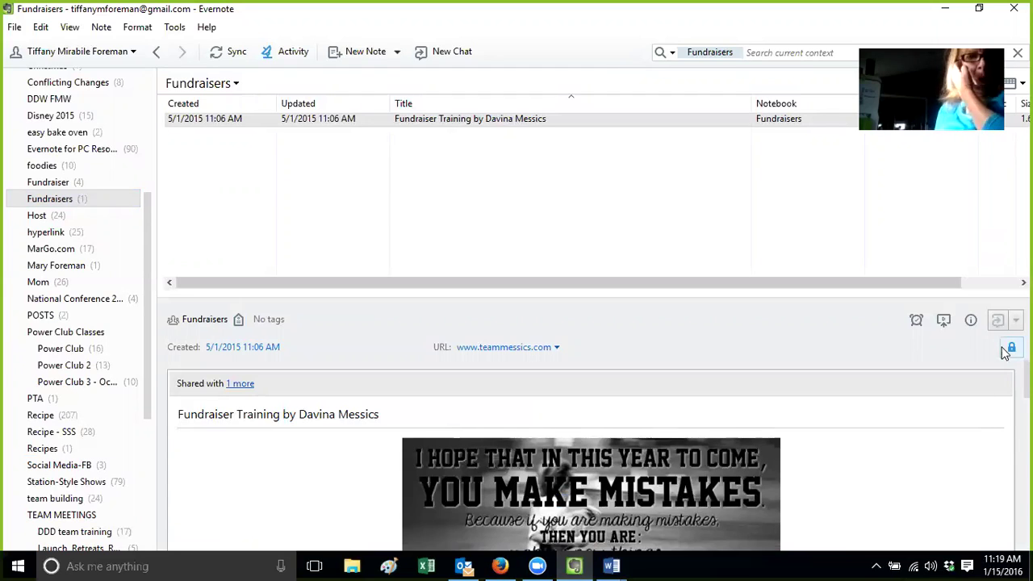
Open the joined Fundraisers notebook's properties and accept them with OK
{"action": "right_click", "coordinate": [206, 121]}
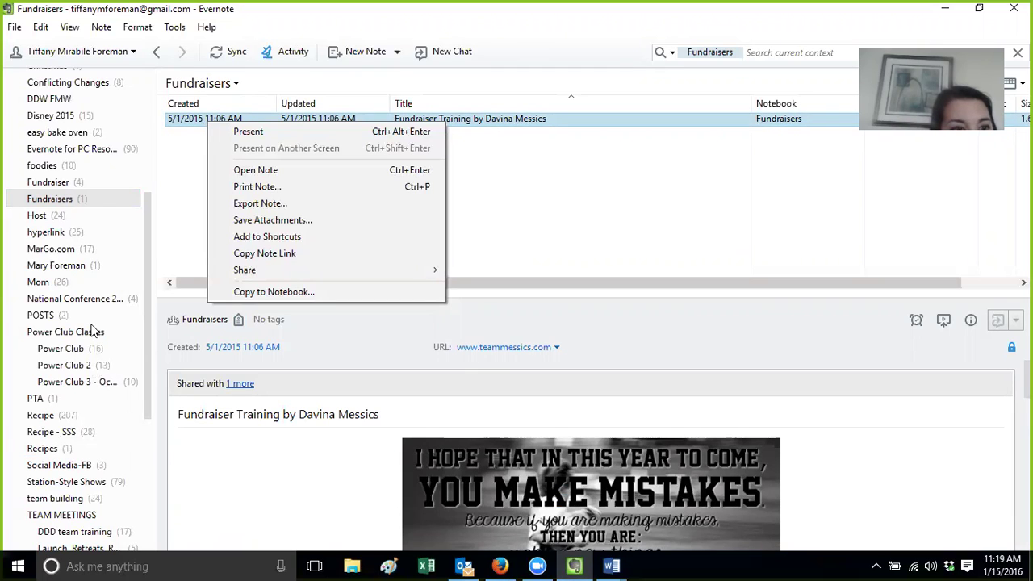
{"action": "left_click", "coordinate": [75, 203]}
{"action": "right_click", "coordinate": [74, 203]}
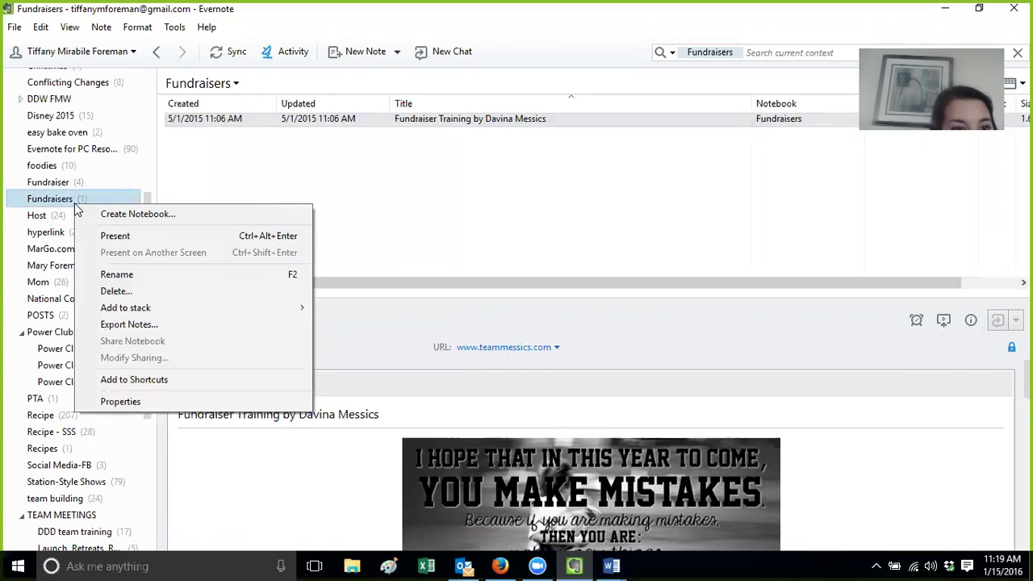
{"action": "left_click", "coordinate": [119, 401]}
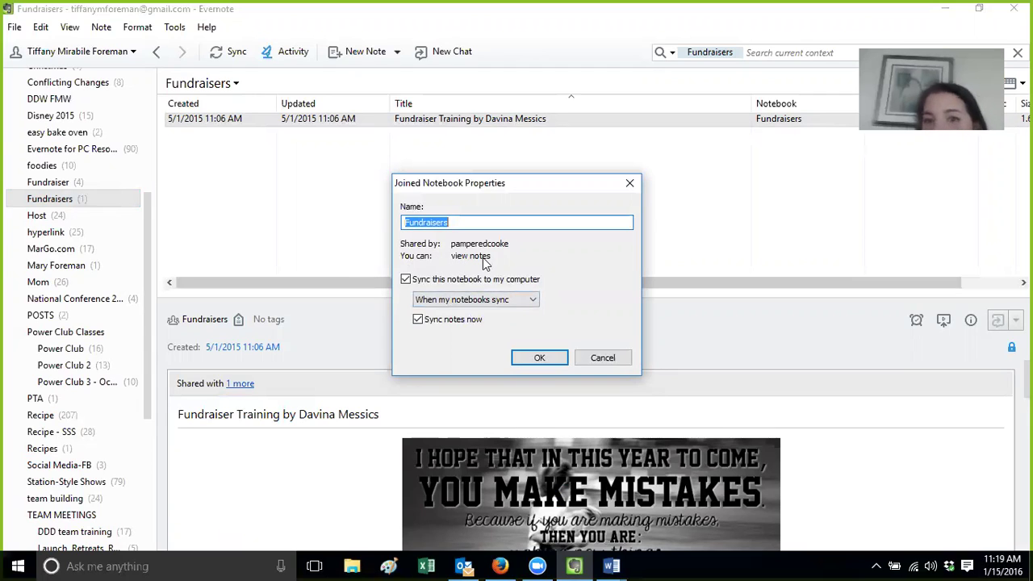
{"action": "left_click", "coordinate": [537, 357]}
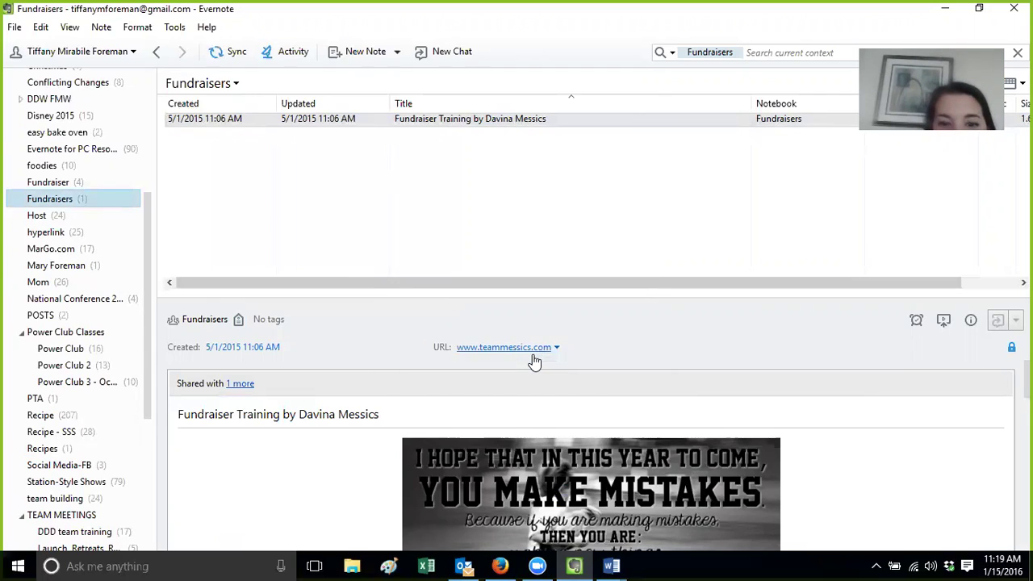
{"action": "left_click", "coordinate": [64, 416]}
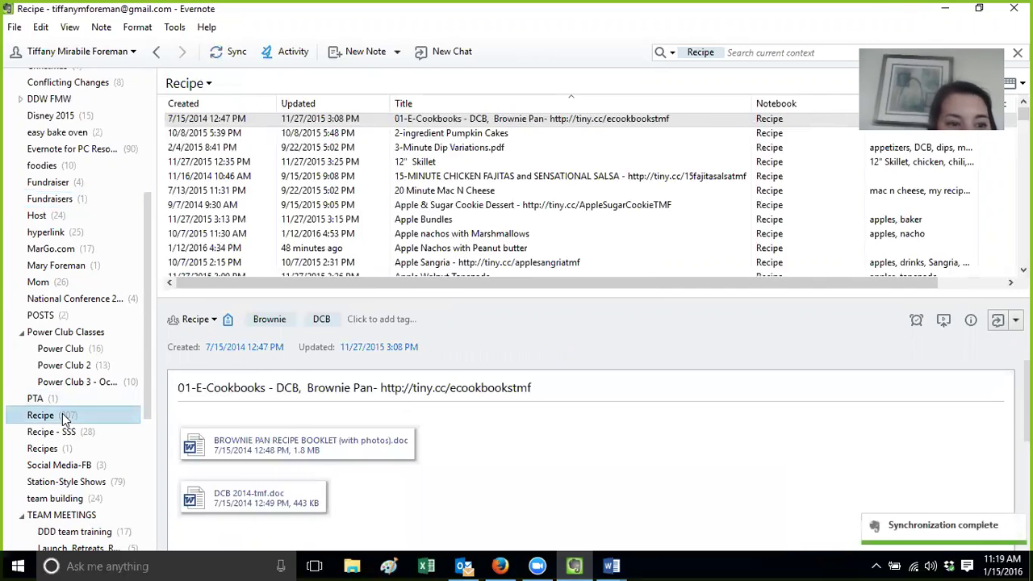
Check the Recipe notebook's sharing and collaboration options, then cancel its properties
{"action": "right_click", "coordinate": [64, 416]}
{"action": "left_click", "coordinate": [100, 403]}
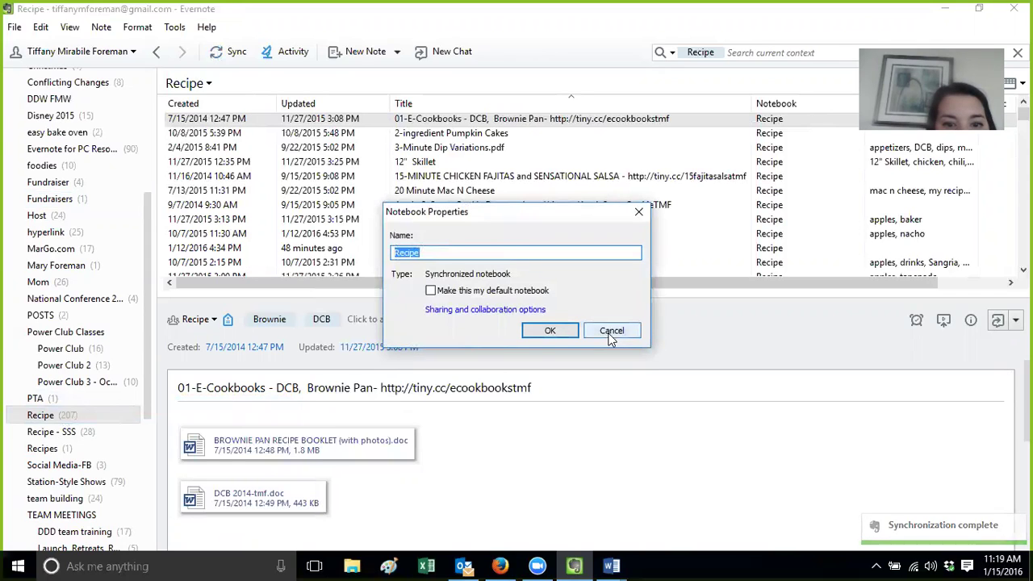
{"action": "left_click", "coordinate": [506, 310]}
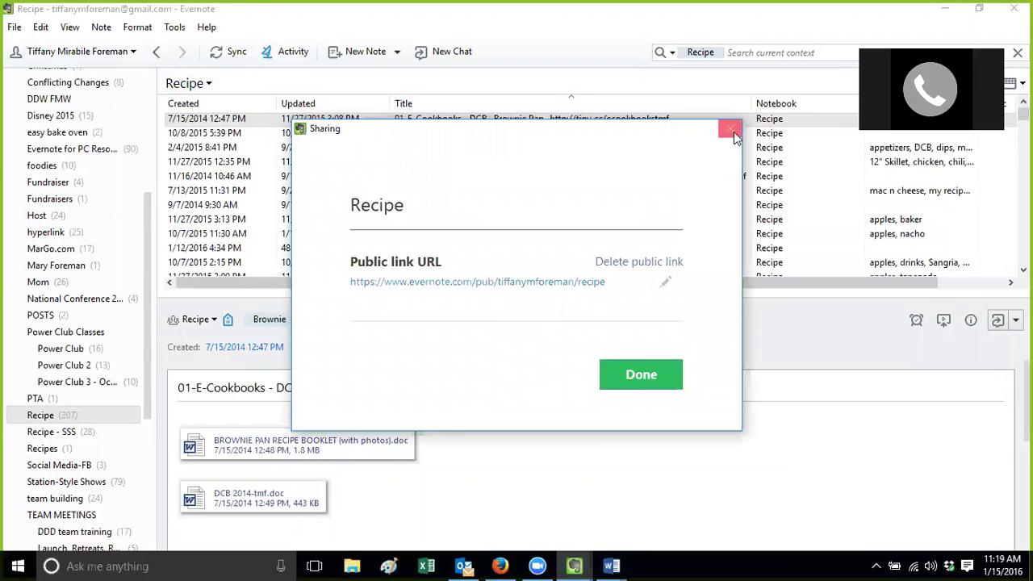
{"action": "left_click", "coordinate": [730, 132]}
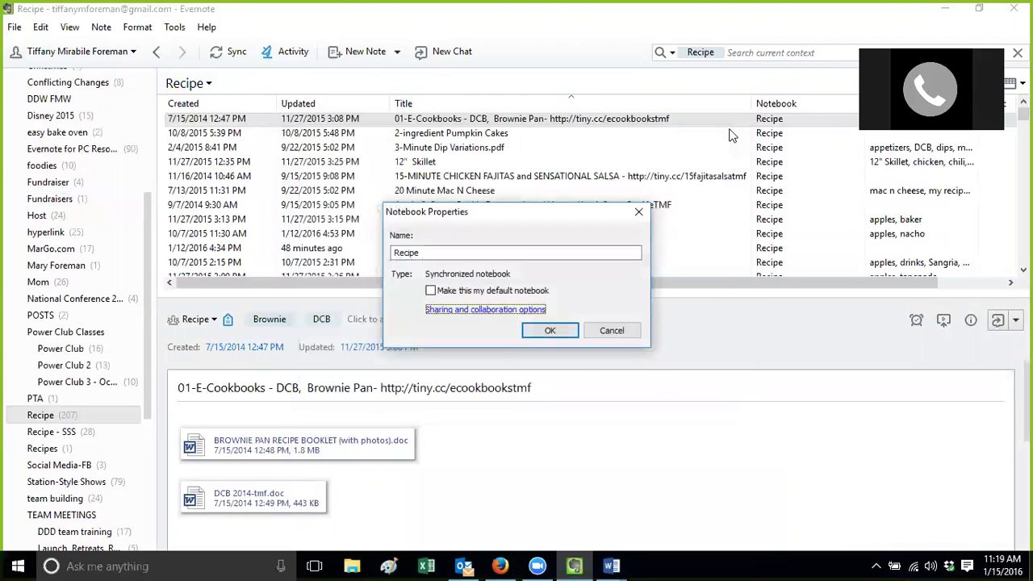
{"action": "left_click", "coordinate": [599, 332]}
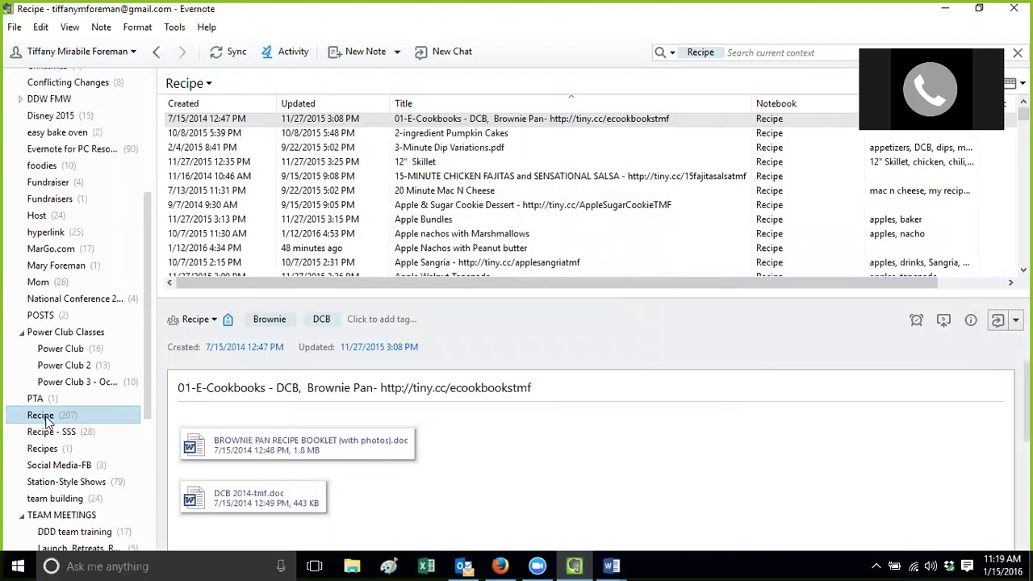
Copy the share URL of the Apple & Sugar Cookie Dessert note
{"action": "left_click", "coordinate": [484, 208]}
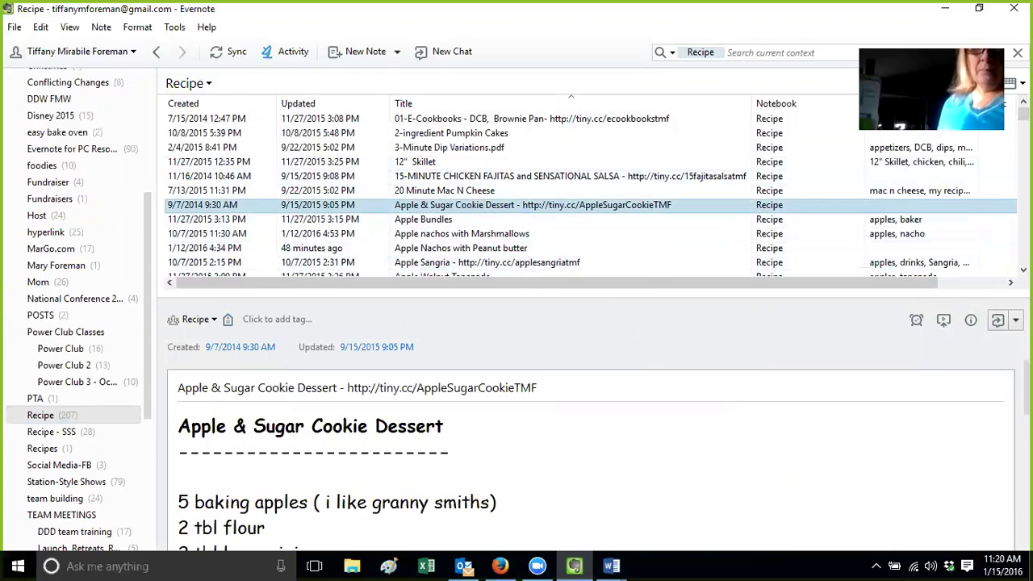
{"action": "left_click", "coordinate": [1015, 319]}
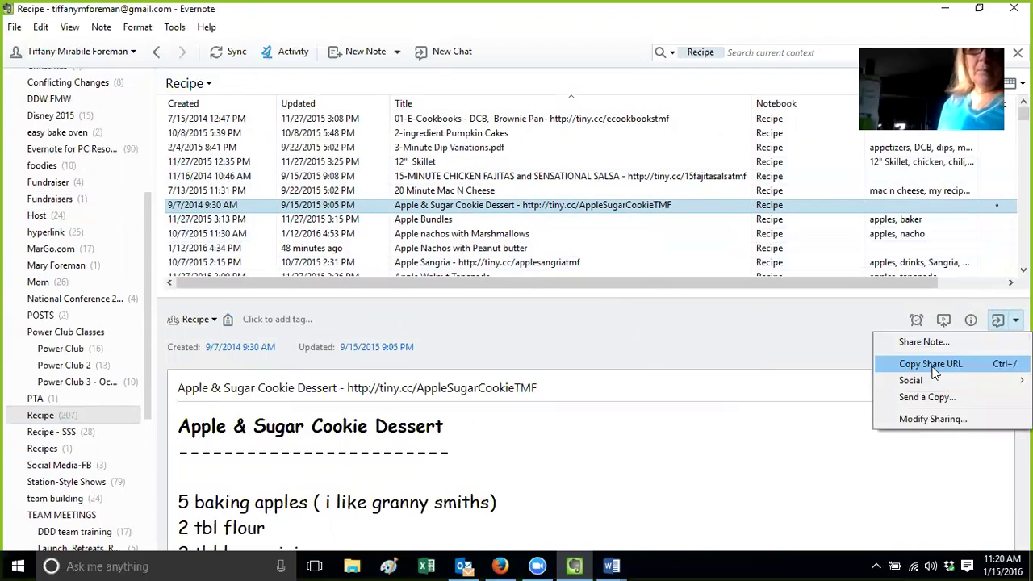
{"action": "left_click", "coordinate": [928, 363]}
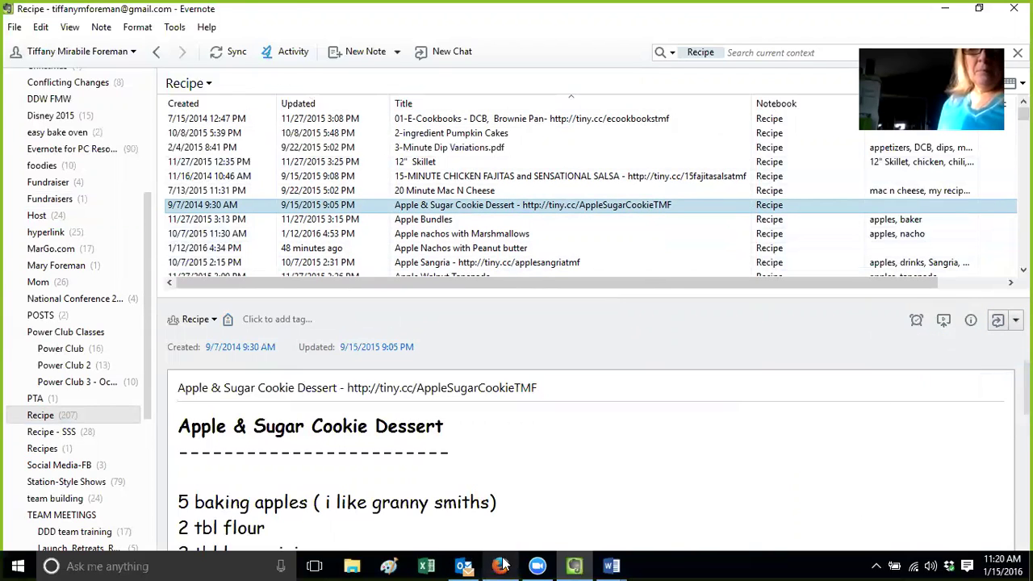
{"action": "left_click", "coordinate": [500, 566]}
Load the copied recipe share link in Firefox and sign out of Evernote Web
{"action": "left_click", "coordinate": [303, 63]}
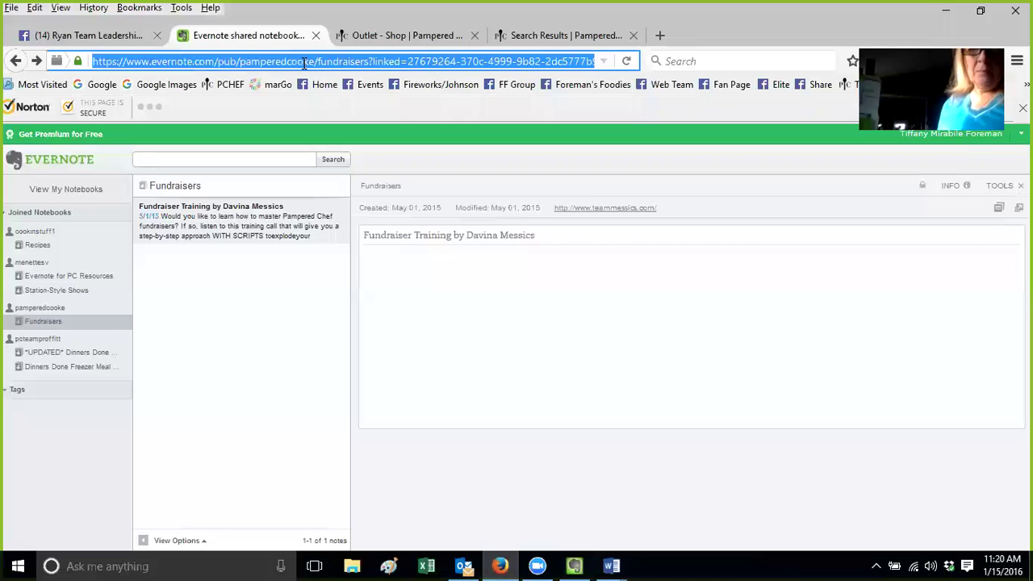
{"action": "key", "text": "ctrl+v"}
{"action": "key", "text": "Return"}
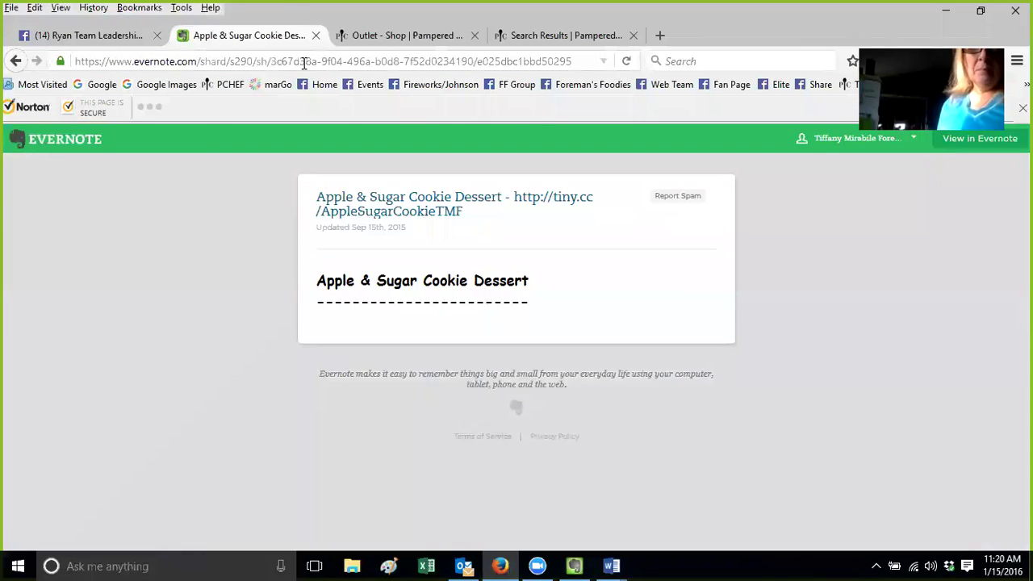
{"action": "left_click_drag", "start_coordinate": [963, 47], "coordinate": [130, 206]}
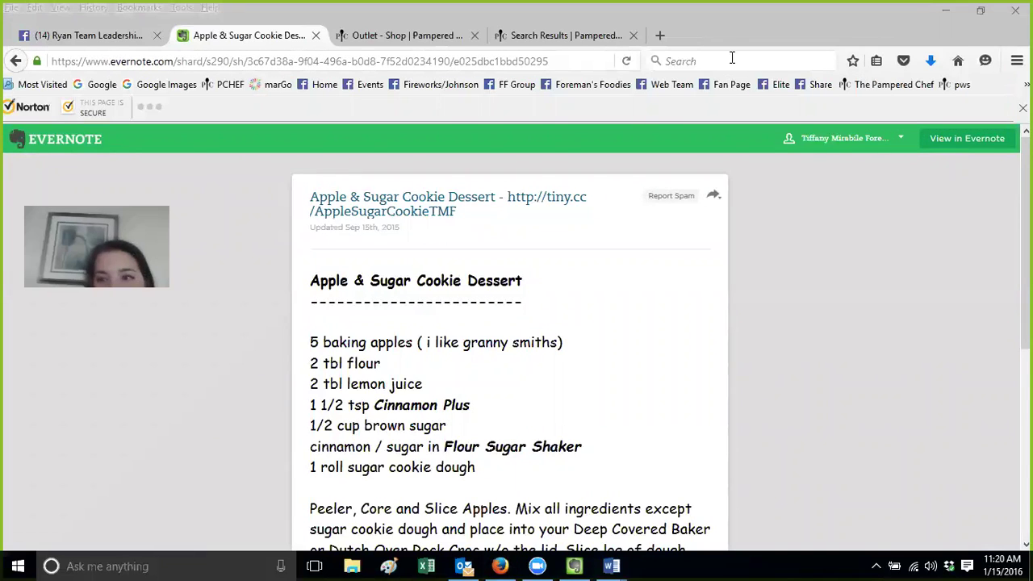
{"action": "left_click", "coordinate": [900, 139]}
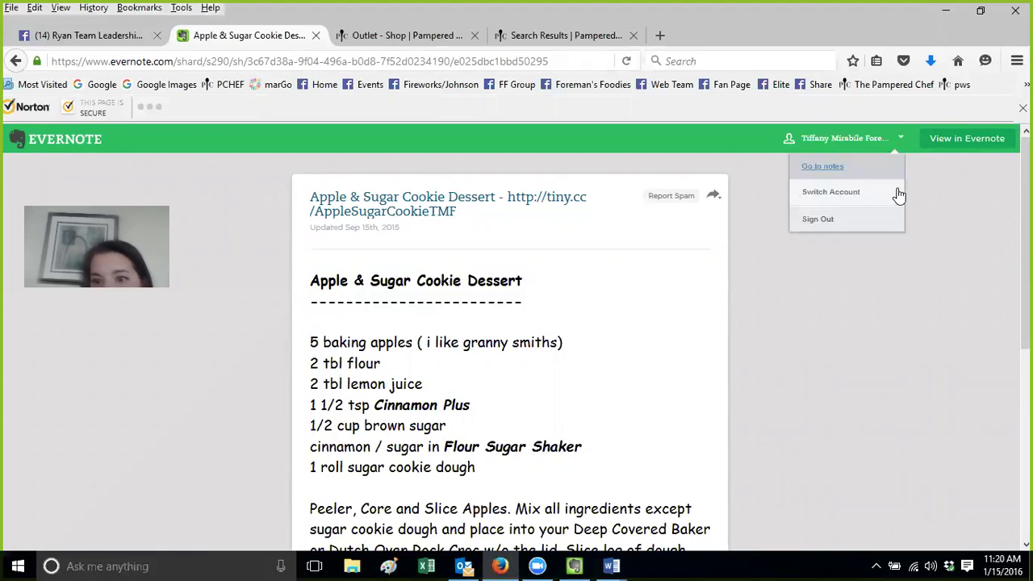
{"action": "left_click", "coordinate": [890, 219]}
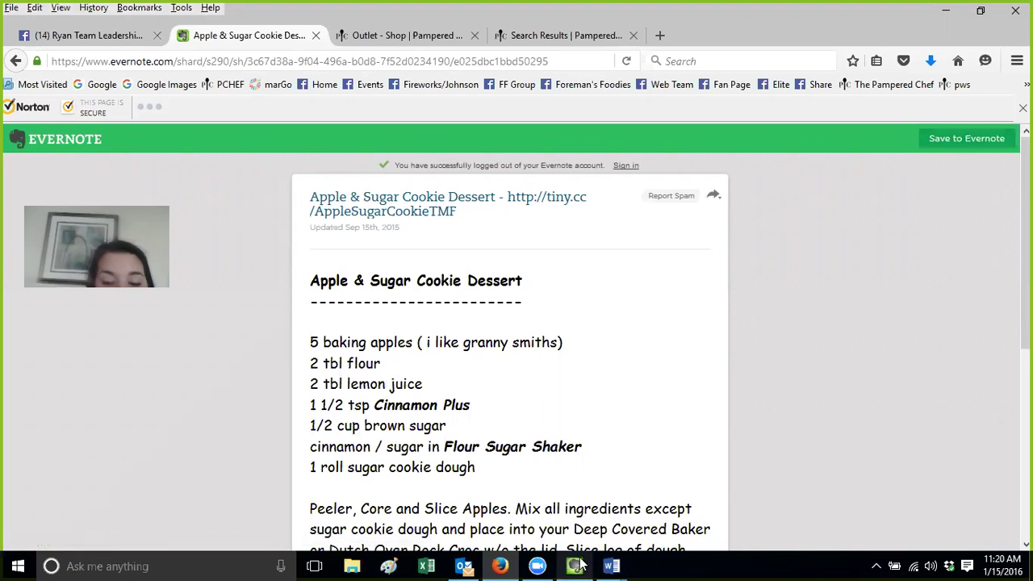
Glance at the desktop Evernote window, then return to the shared recipe page
{"action": "mouse_move", "coordinate": [580, 565]}
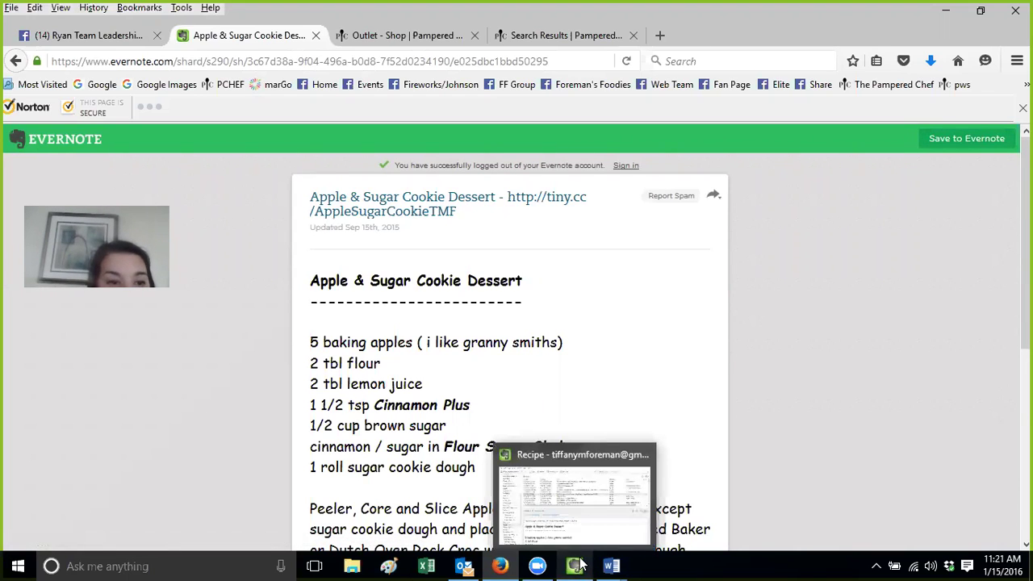
{"action": "left_click", "coordinate": [580, 566]}
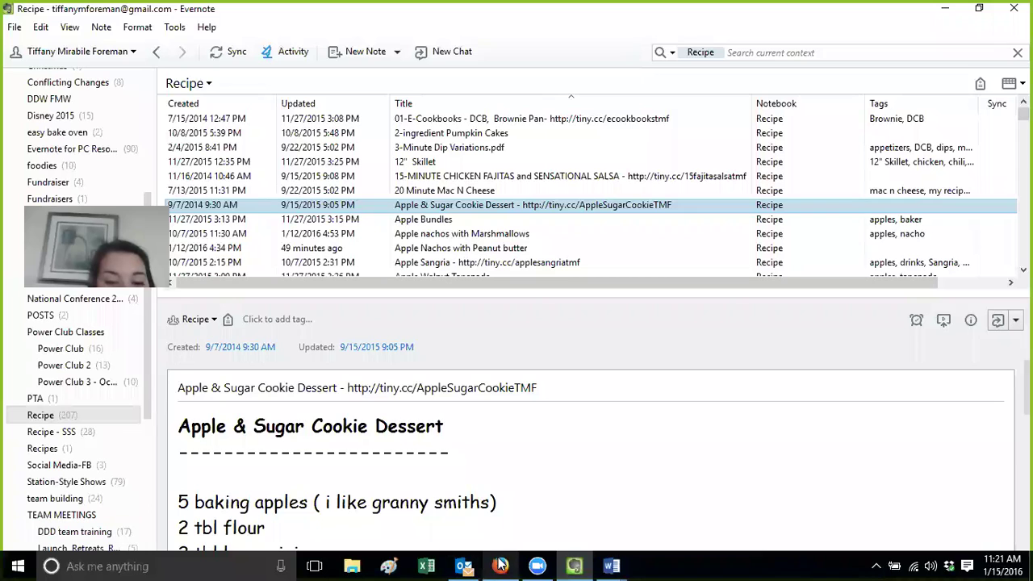
{"action": "mouse_move", "coordinate": [500, 565]}
{"action": "left_click", "coordinate": [481, 466]}
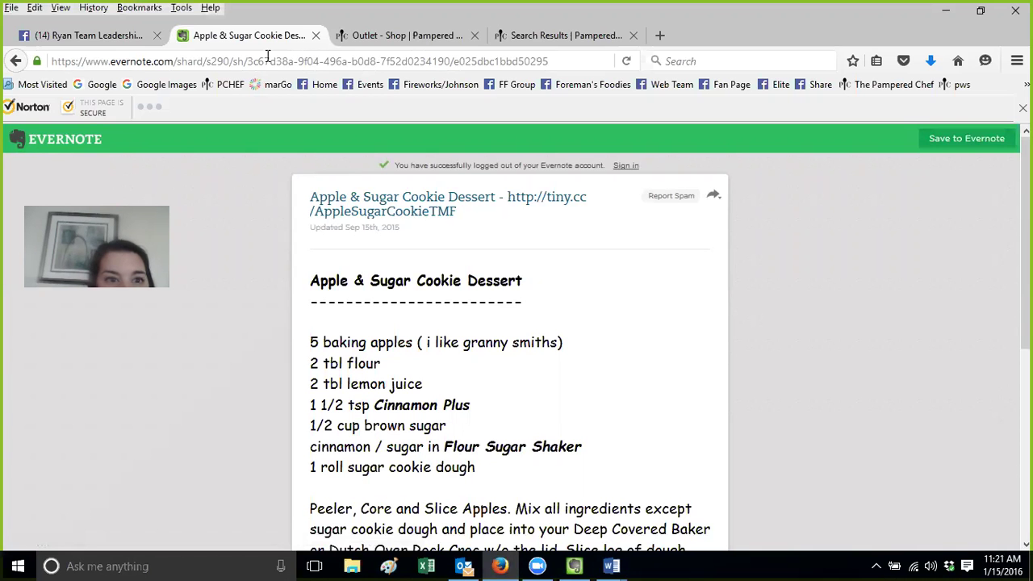
Close the Facebook group chat, open the Grilled Dessert Pizza preview, then view 01-E-Cookbooks in Evernote
{"action": "left_click", "coordinate": [81, 35]}
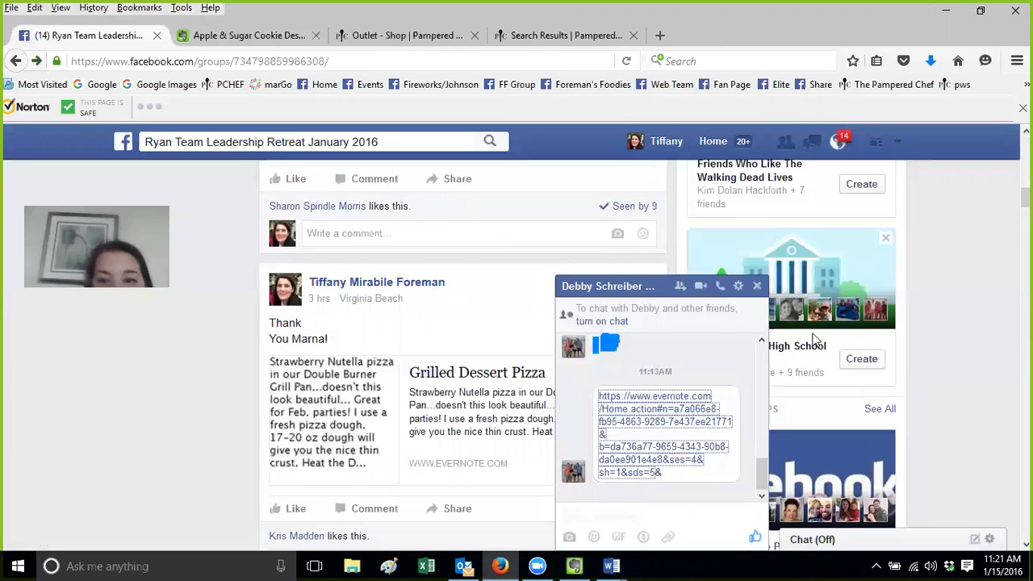
{"action": "left_click", "coordinate": [757, 286]}
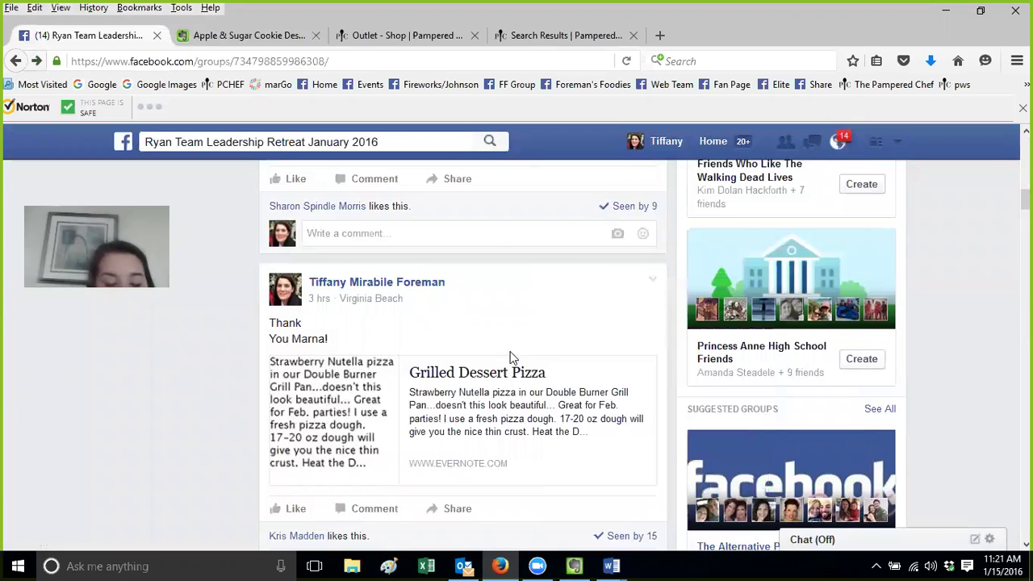
{"action": "left_click", "coordinate": [489, 389]}
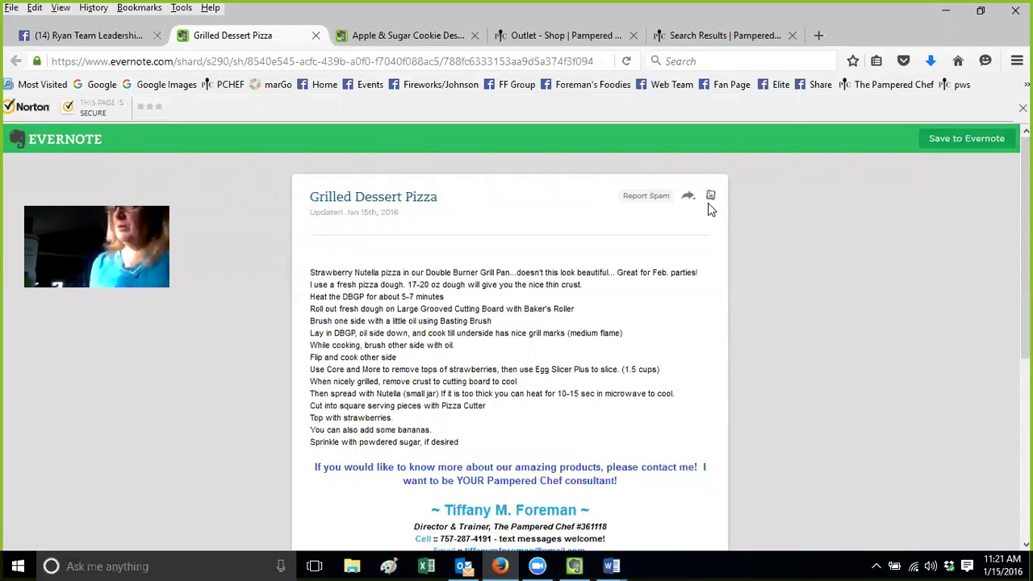
{"action": "left_click", "coordinate": [574, 566]}
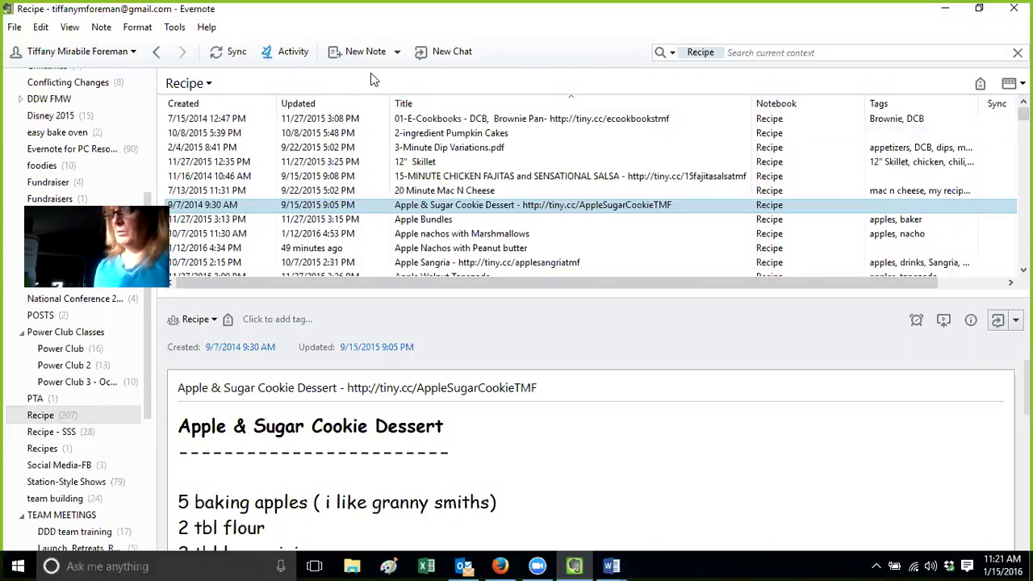
{"action": "left_click", "coordinate": [408, 121]}
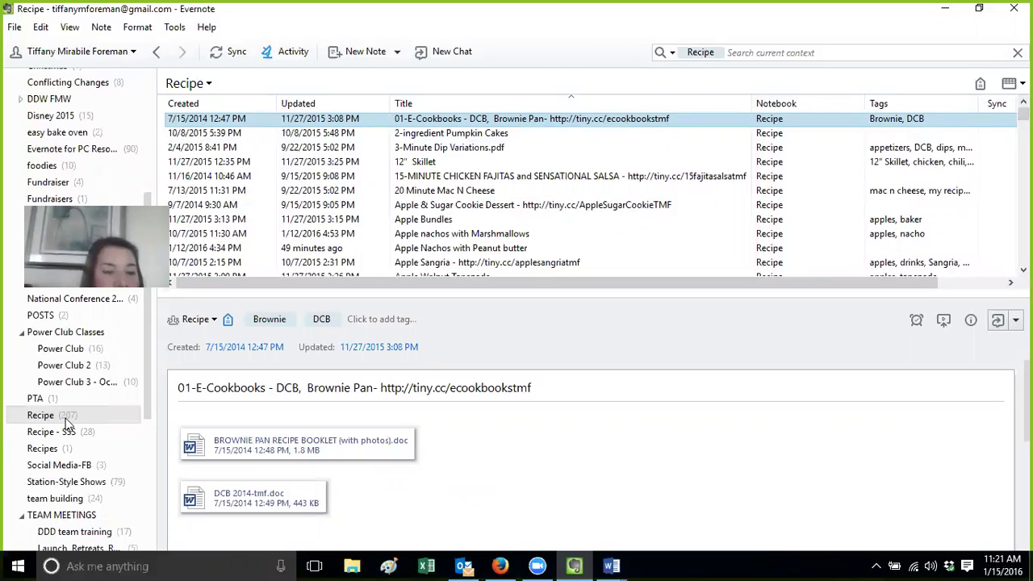
Review the Recipe notebook's Modify Sharing settings and properties, closing both unchanged
{"action": "left_click", "coordinate": [66, 418]}
{"action": "right_click", "coordinate": [66, 418]}
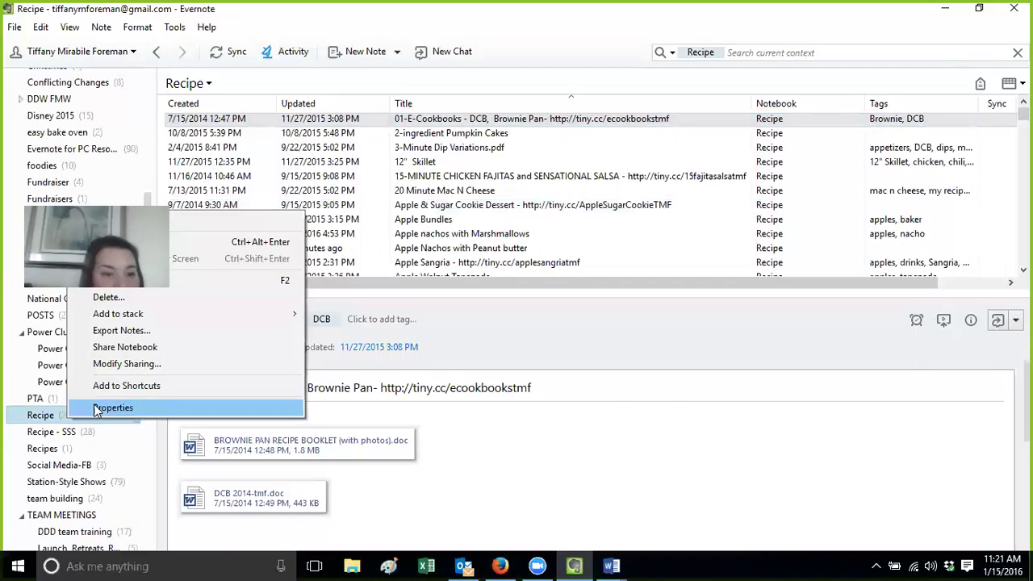
{"action": "left_click", "coordinate": [129, 364]}
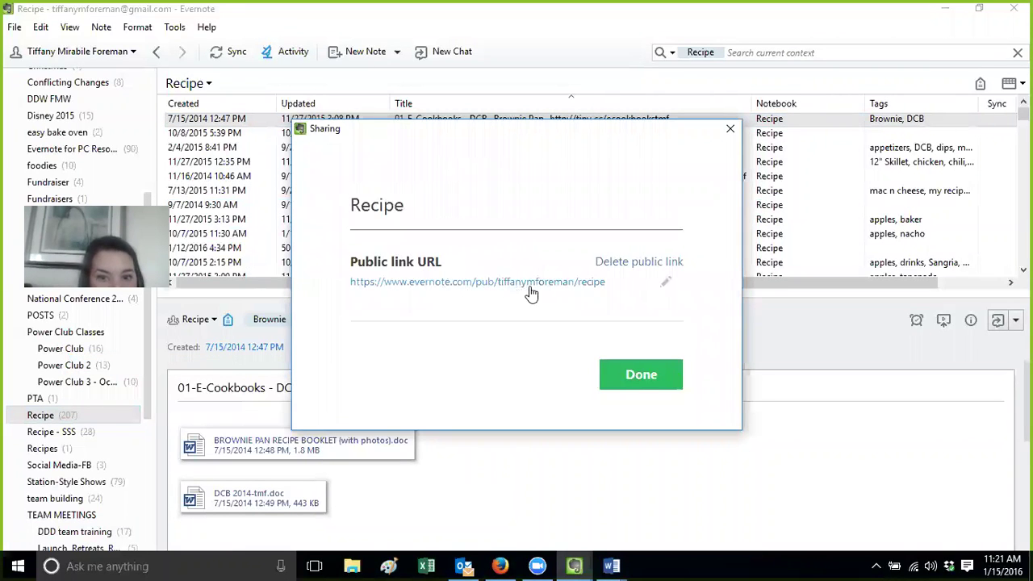
{"action": "left_click", "coordinate": [729, 128]}
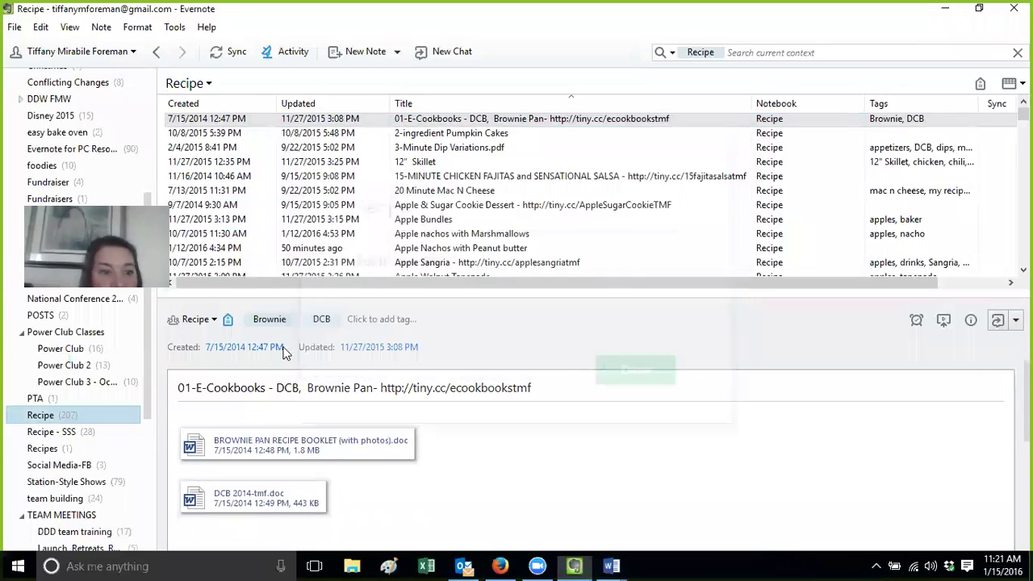
{"action": "right_click", "coordinate": [62, 418]}
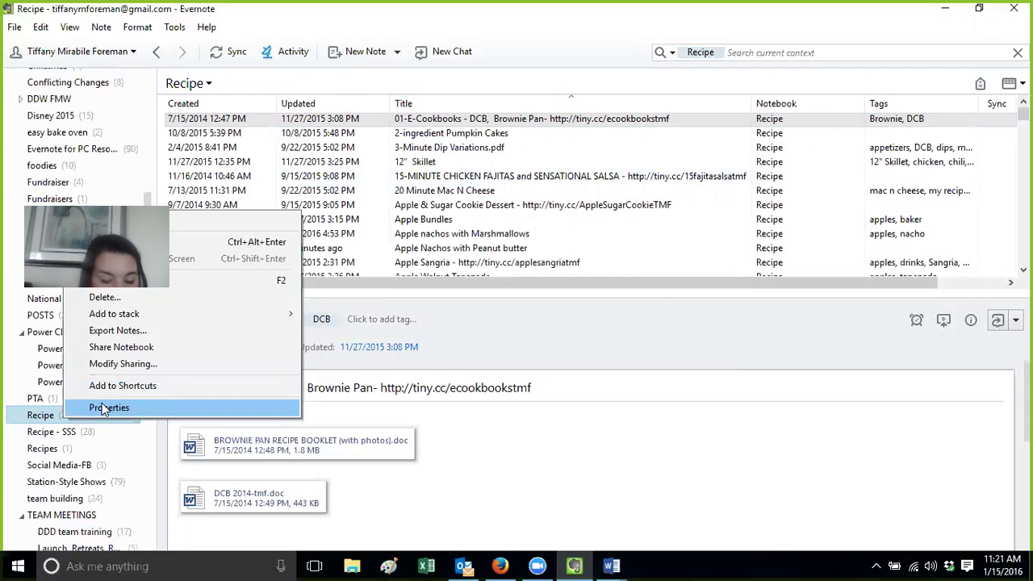
{"action": "left_click", "coordinate": [105, 408]}
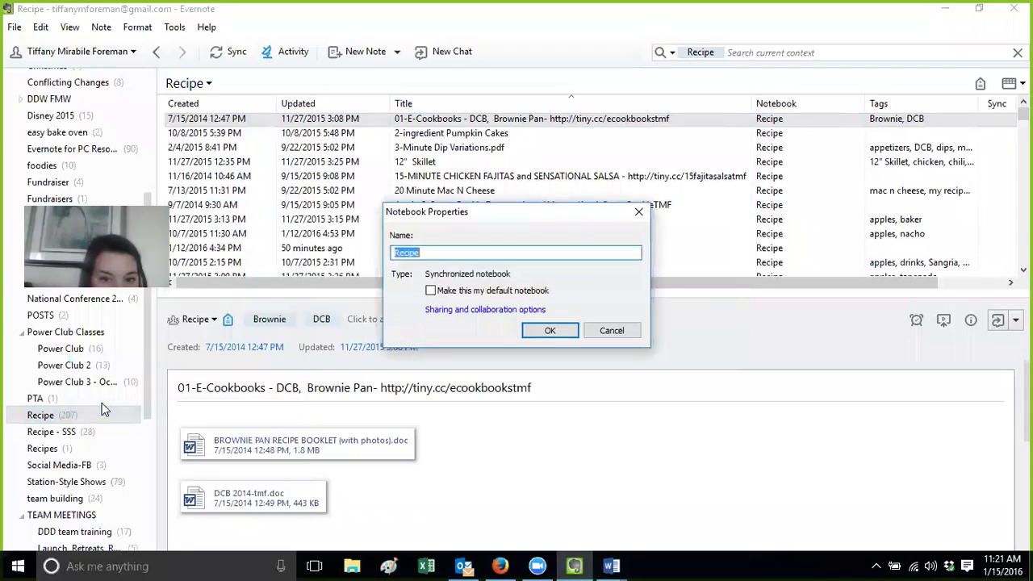
{"action": "left_click", "coordinate": [611, 330]}
{"action": "right_click", "coordinate": [46, 421]}
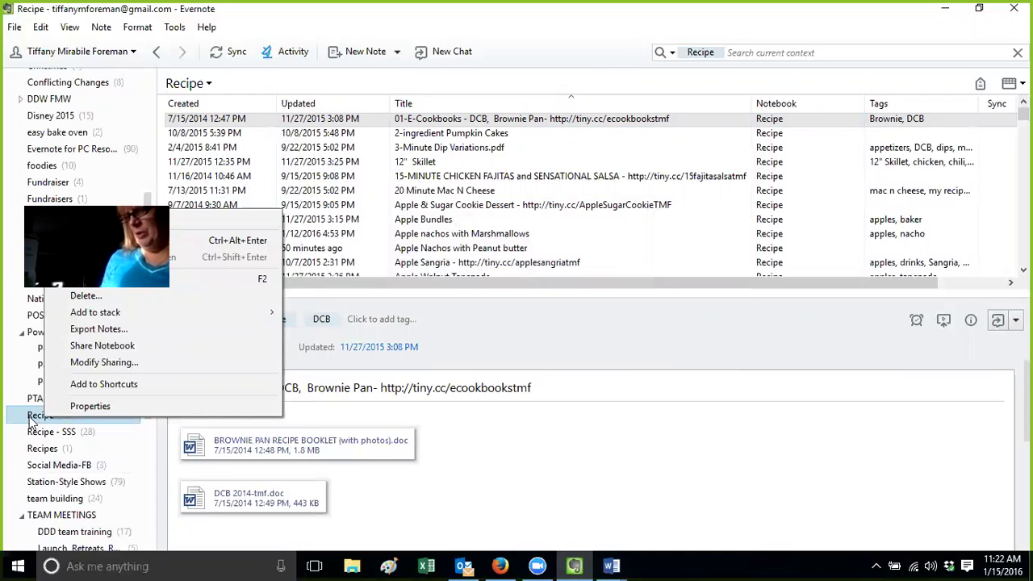
{"action": "left_click", "coordinate": [31, 422]}
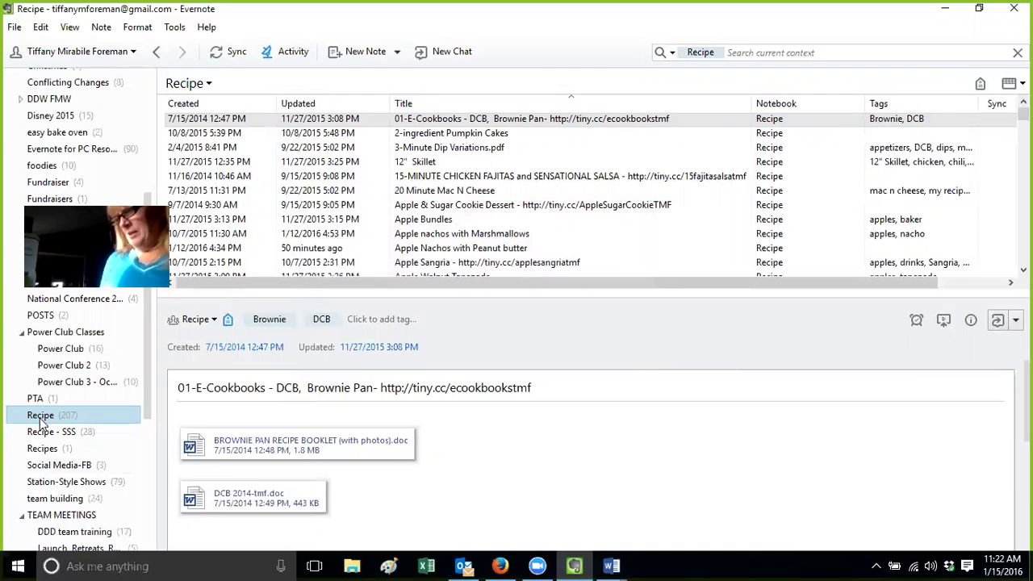
Reopen Recipe notebook properties, check sharing and collaboration options, then cancel
{"action": "right_click", "coordinate": [42, 423]}
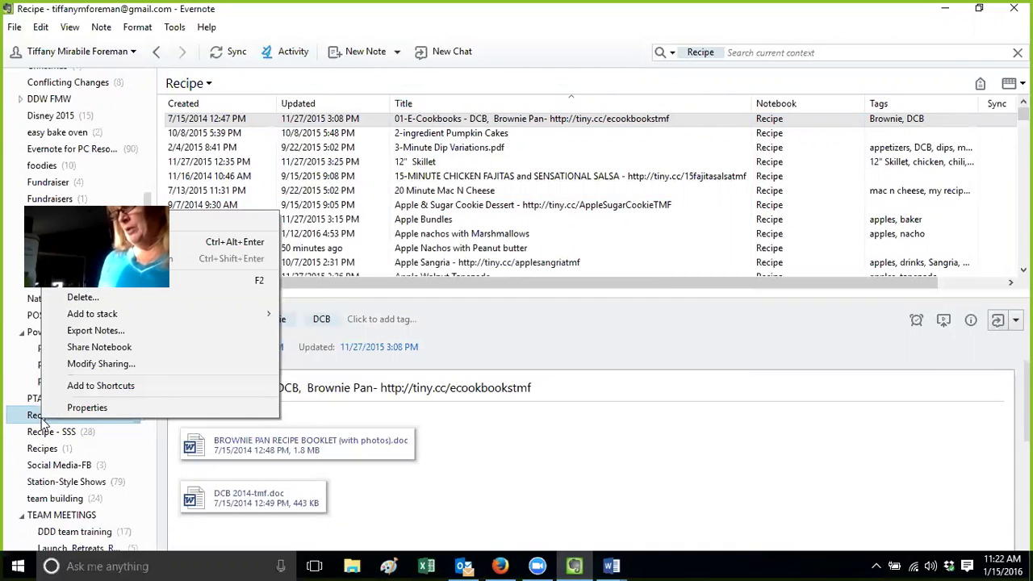
{"action": "left_click", "coordinate": [73, 407]}
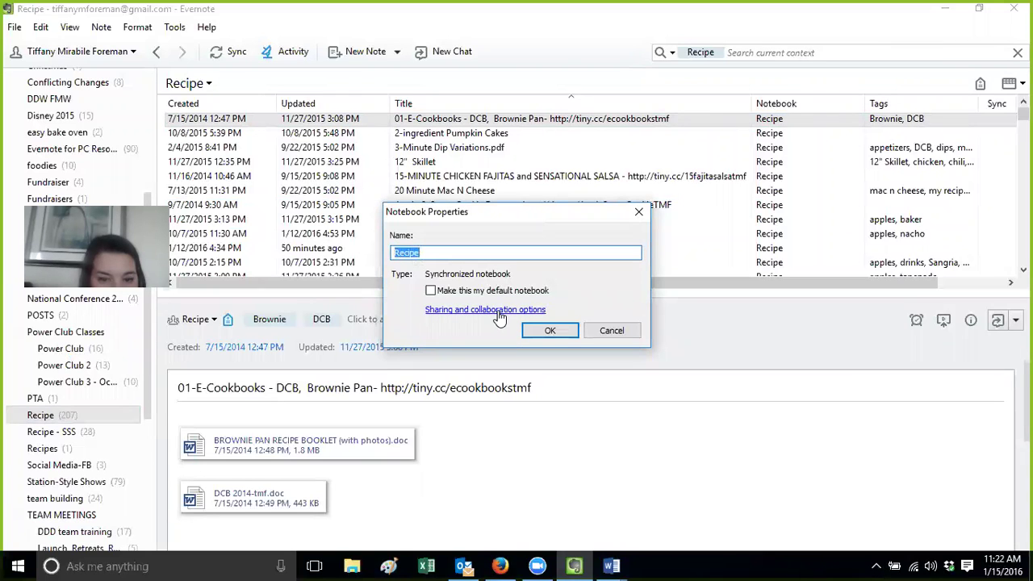
{"action": "left_click", "coordinate": [500, 314]}
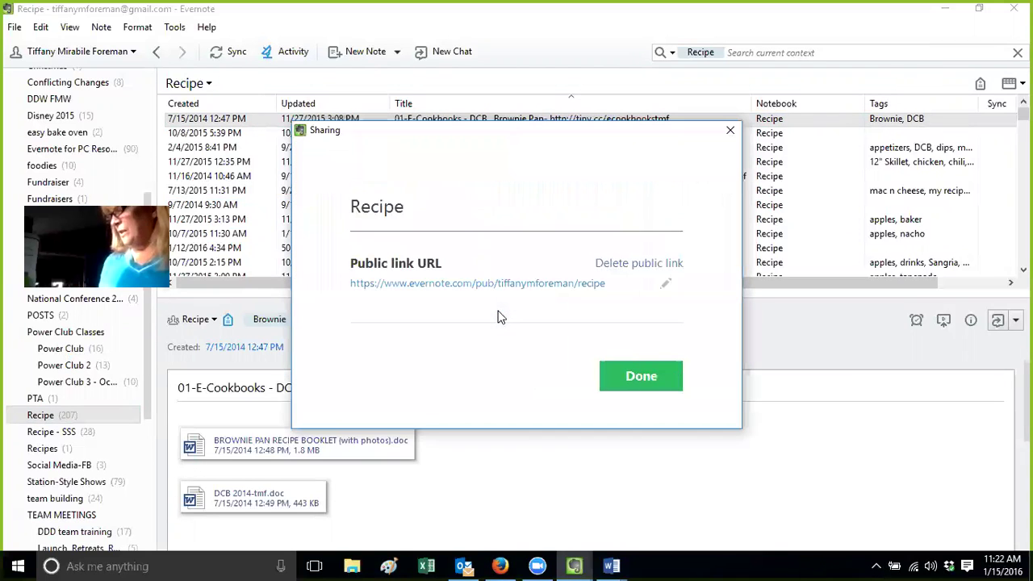
{"action": "left_click", "coordinate": [731, 130]}
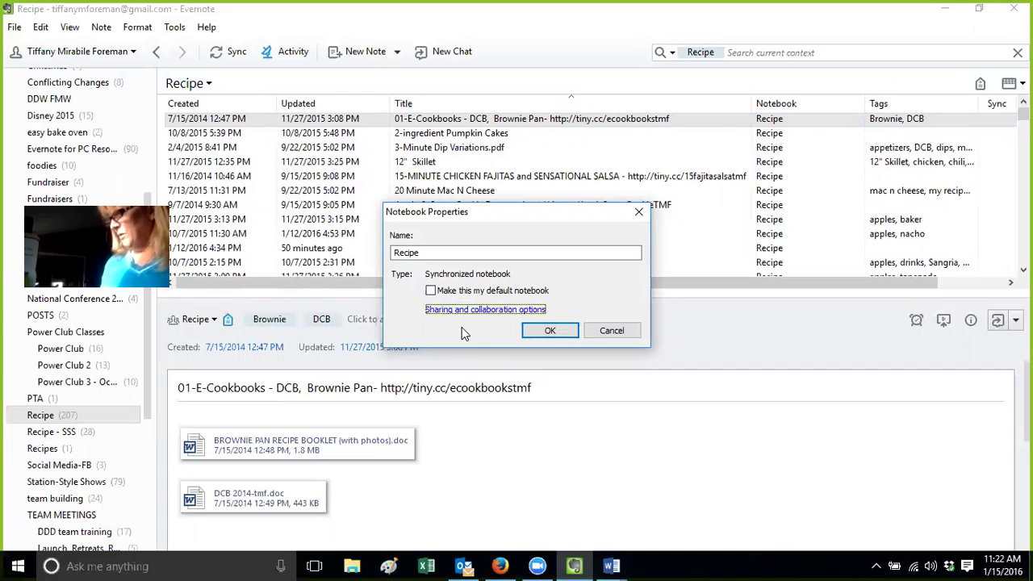
{"action": "left_click", "coordinate": [599, 338]}
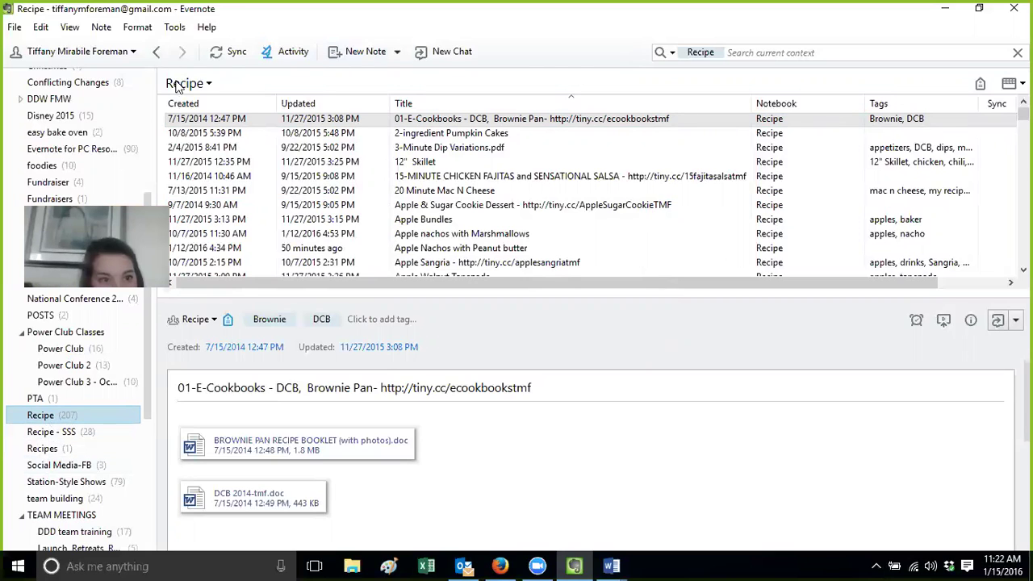
{"action": "left_click_drag", "start_coordinate": [152, 201], "coordinate": [136, 91]}
{"action": "left_click", "coordinate": [91, 162]}
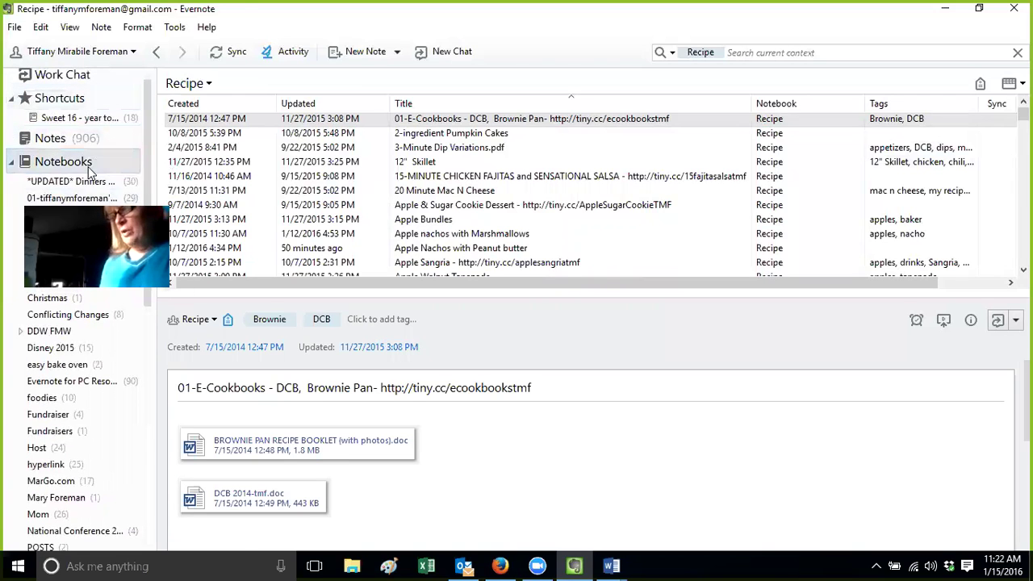
{"action": "right_click", "coordinate": [88, 166]}
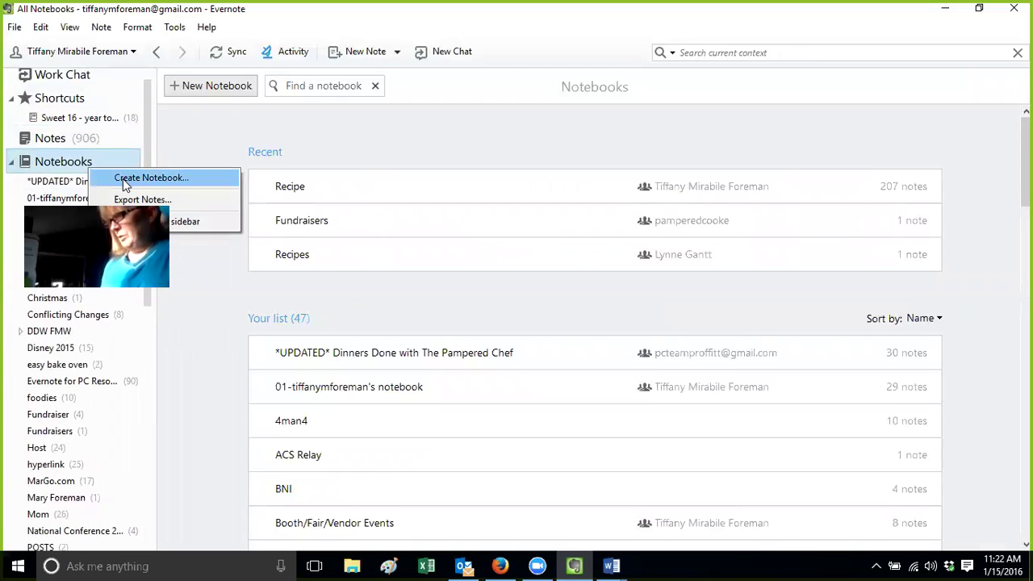
{"action": "left_click", "coordinate": [202, 182]}
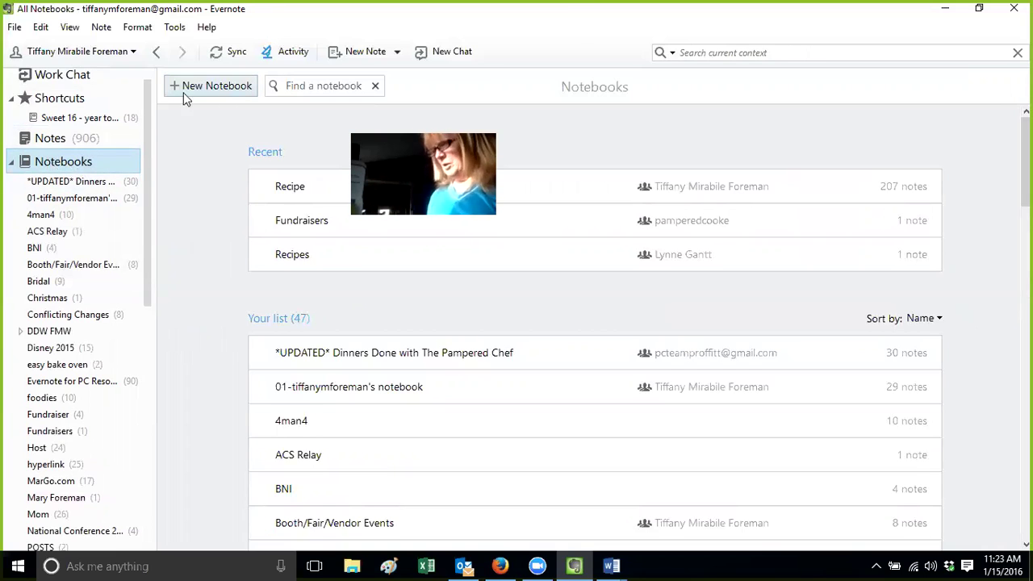
{"action": "right_click", "coordinate": [74, 166]}
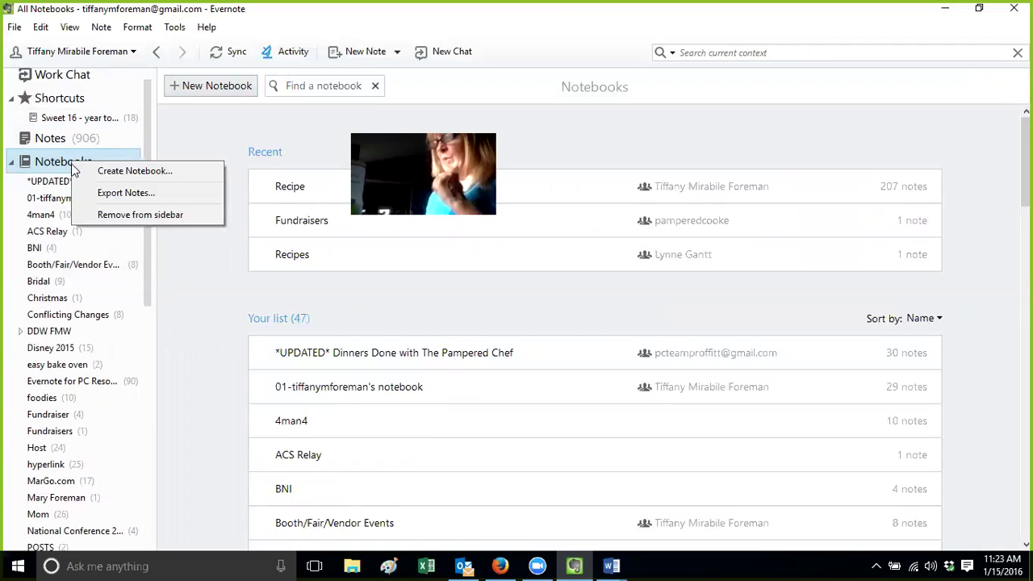
{"action": "left_click_drag", "start_coordinate": [147, 128], "coordinate": [147, 238]}
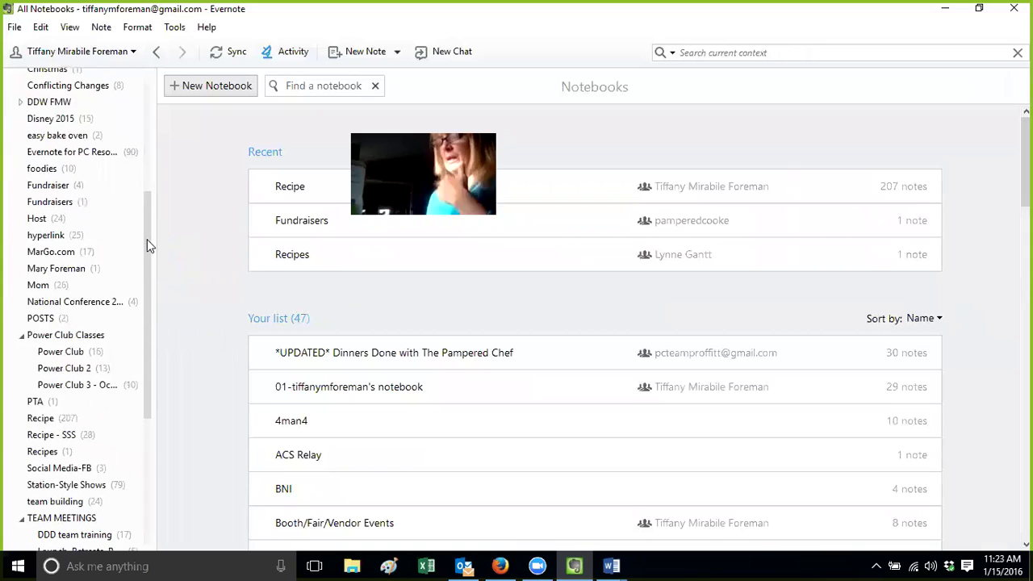
{"action": "left_click", "coordinate": [49, 421]}
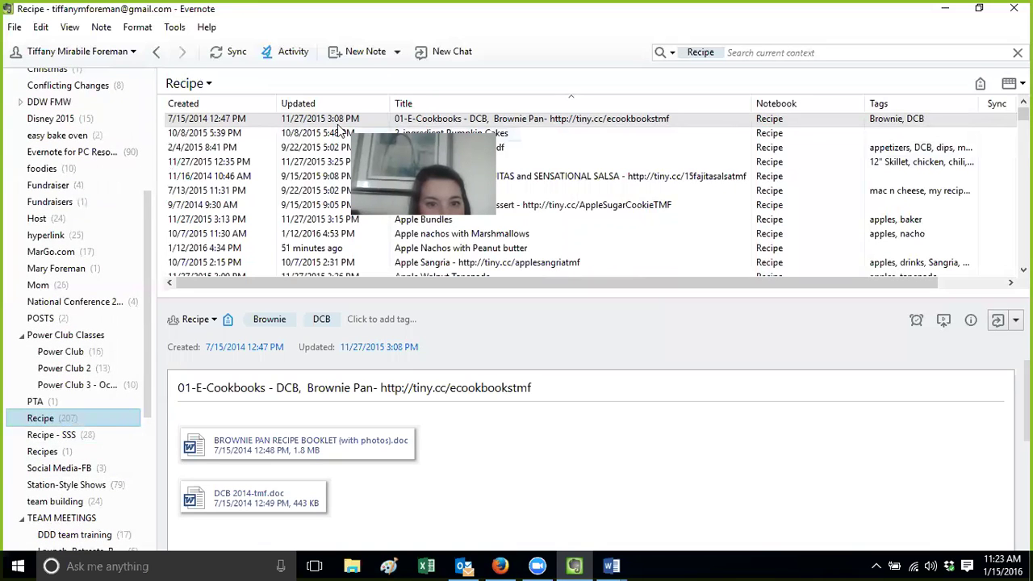
{"action": "left_click", "coordinate": [335, 123]}
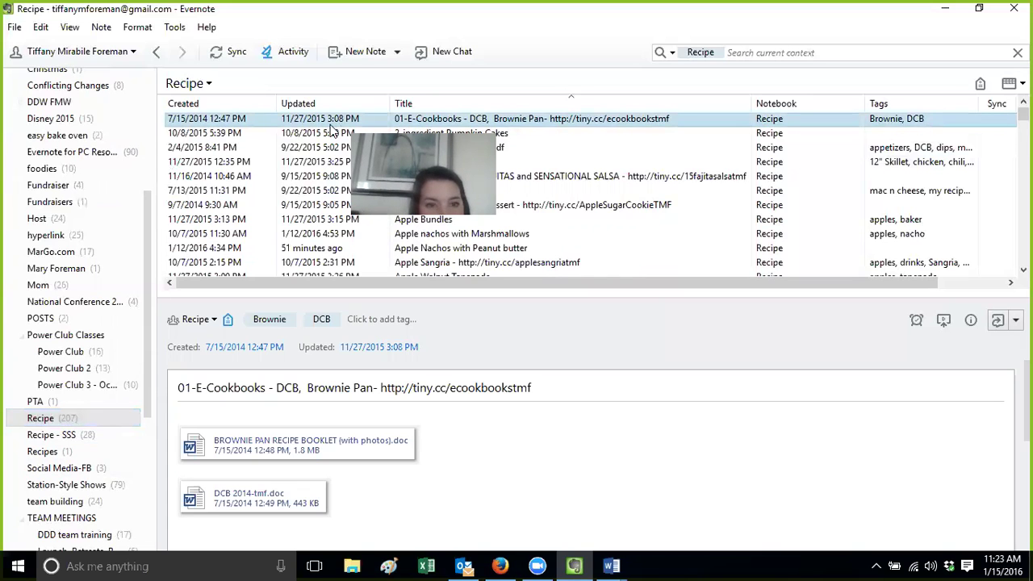
Copy the notes from 2-ingredient Pumpkin Cakes through Apple nachos with Marshmallows into the Fundraiser notebook
{"action": "left_click", "coordinate": [333, 133]}
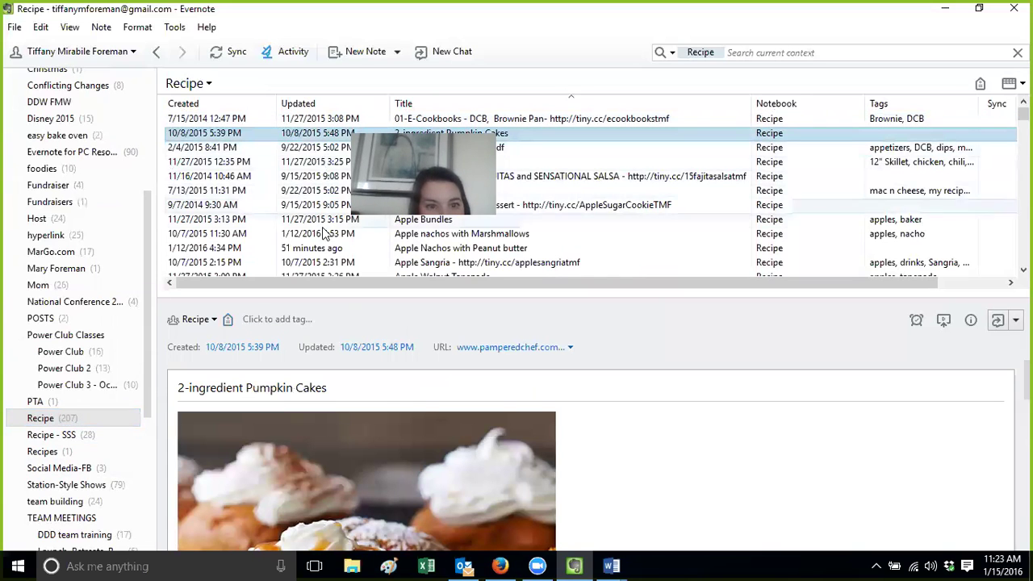
{"action": "left_click", "coordinate": [324, 233], "text": "shift"}
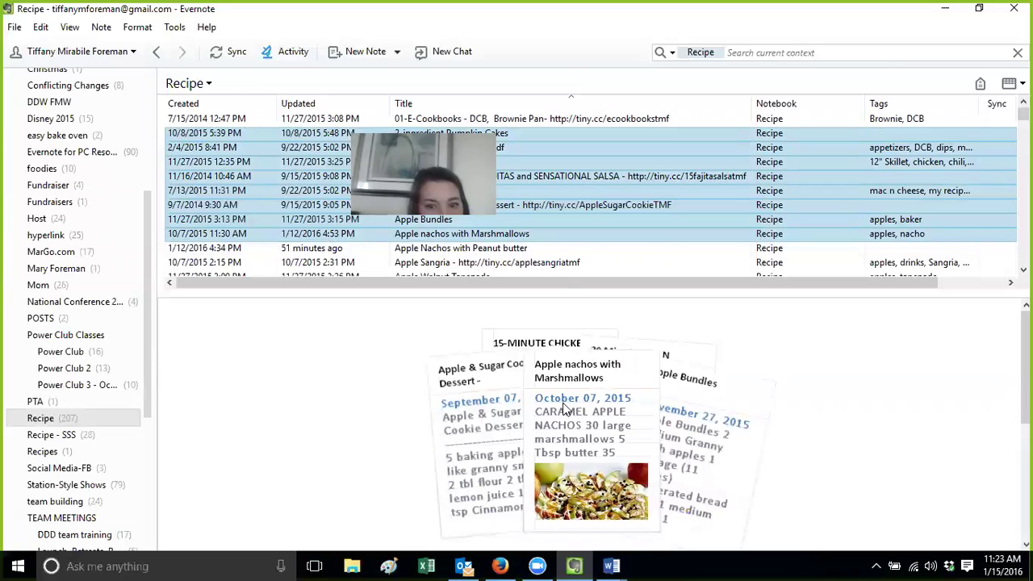
{"action": "right_click", "coordinate": [286, 191]}
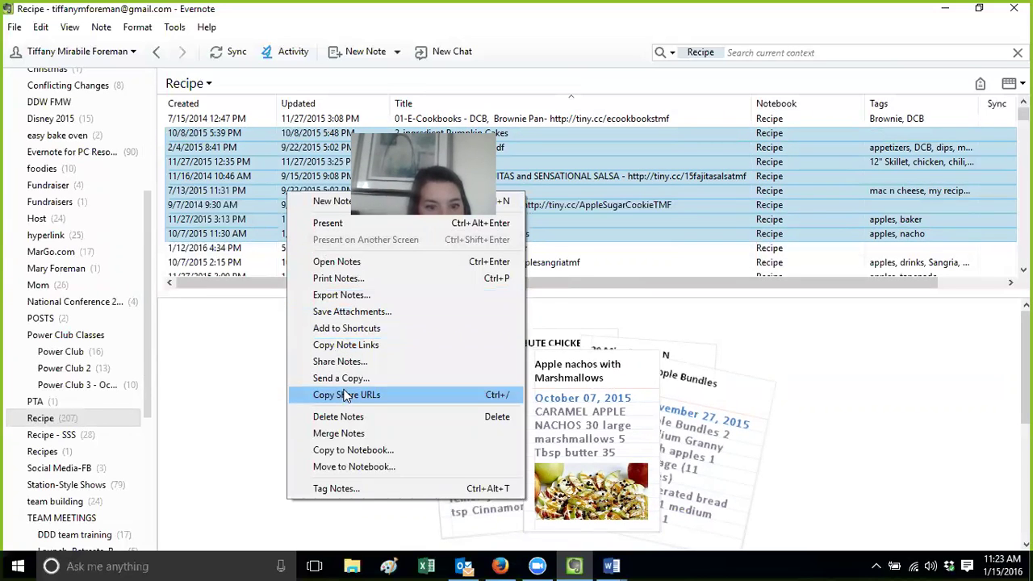
{"action": "left_click", "coordinate": [350, 449]}
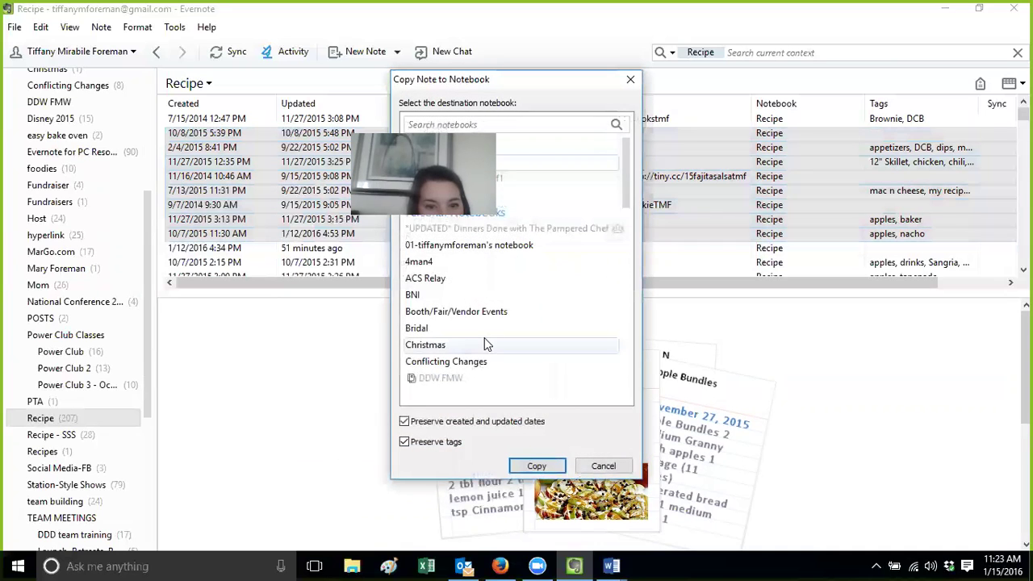
{"action": "left_click_drag", "start_coordinate": [629, 185], "coordinate": [627, 316]}
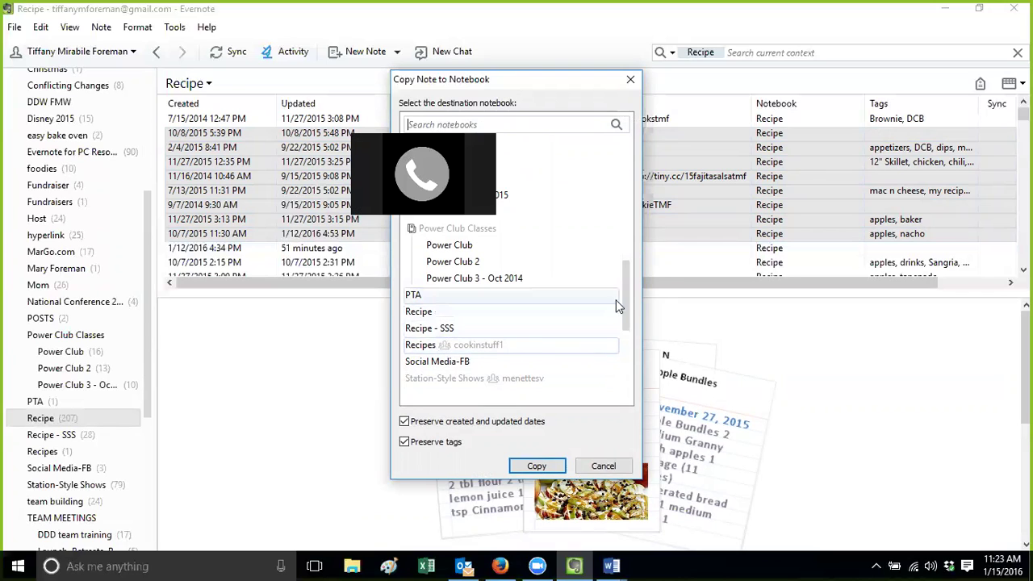
{"action": "left_click_drag", "start_coordinate": [627, 307], "coordinate": [625, 243]}
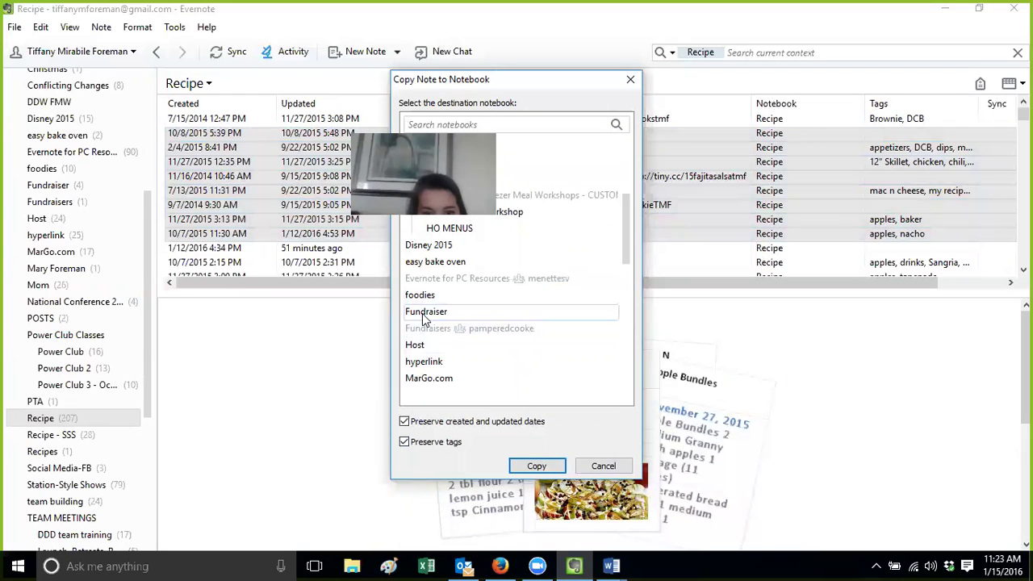
{"action": "left_click", "coordinate": [536, 467]}
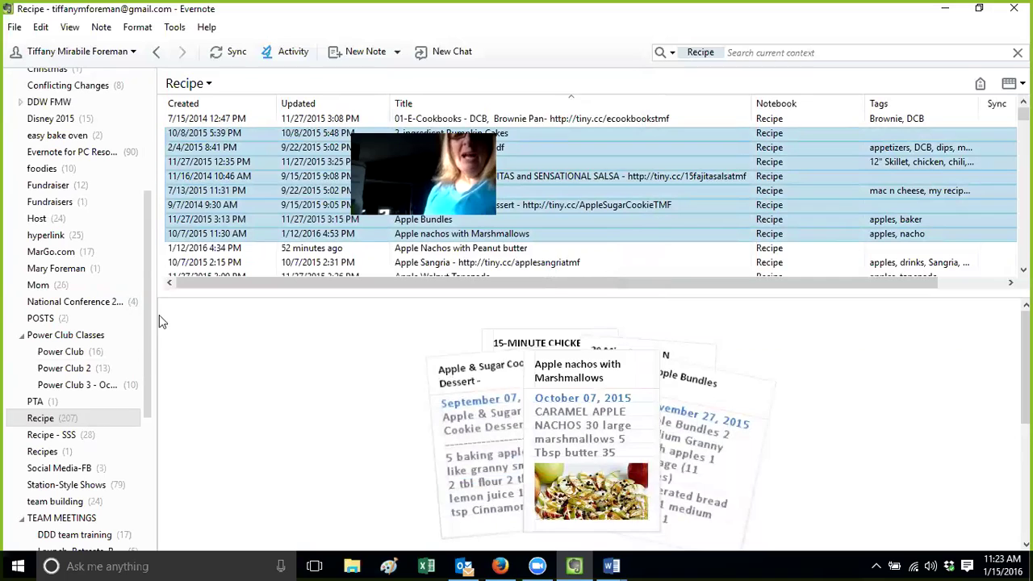
{"action": "left_click", "coordinate": [81, 204]}
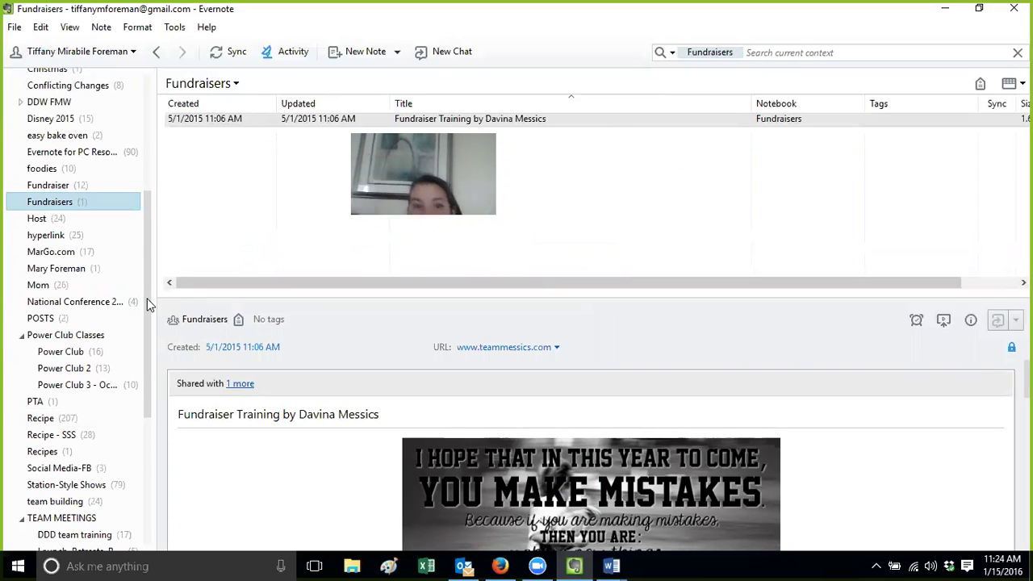
Browse the Recipes and Recipe notebooks, opening the fajitas and salsa recipe in its own window
{"action": "left_click", "coordinate": [70, 452]}
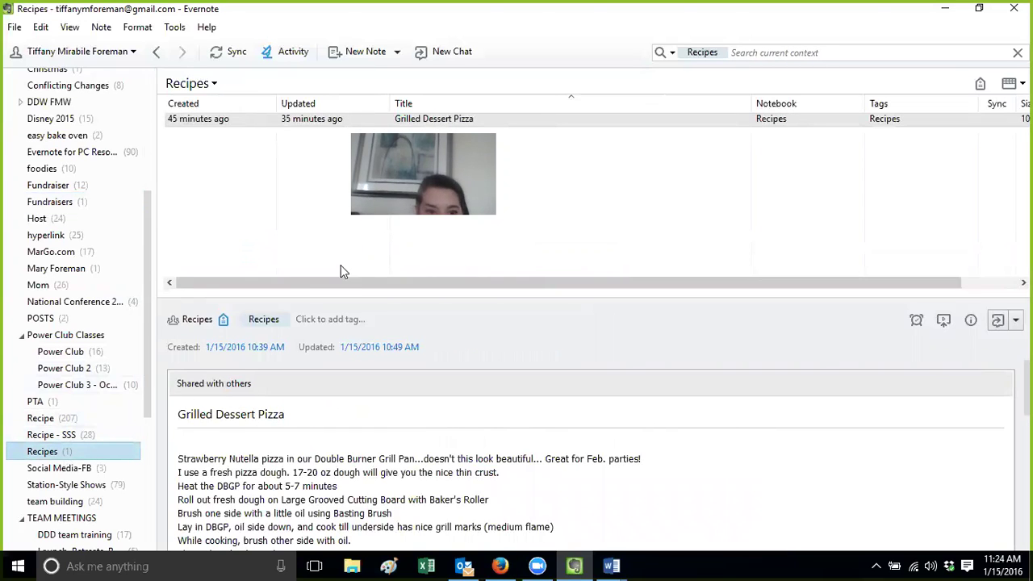
{"action": "left_click", "coordinate": [68, 419]}
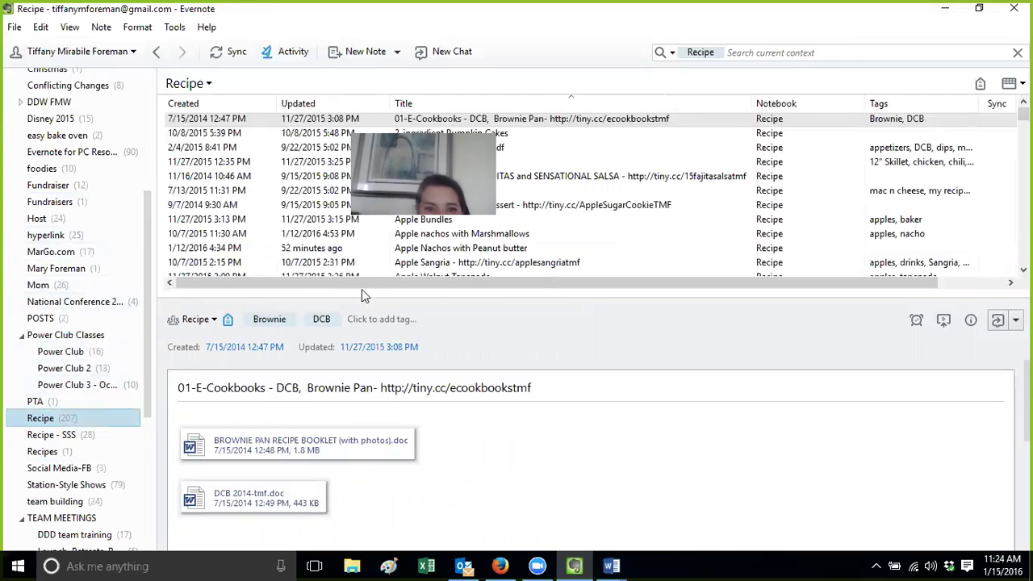
{"action": "double_click", "coordinate": [605, 176]}
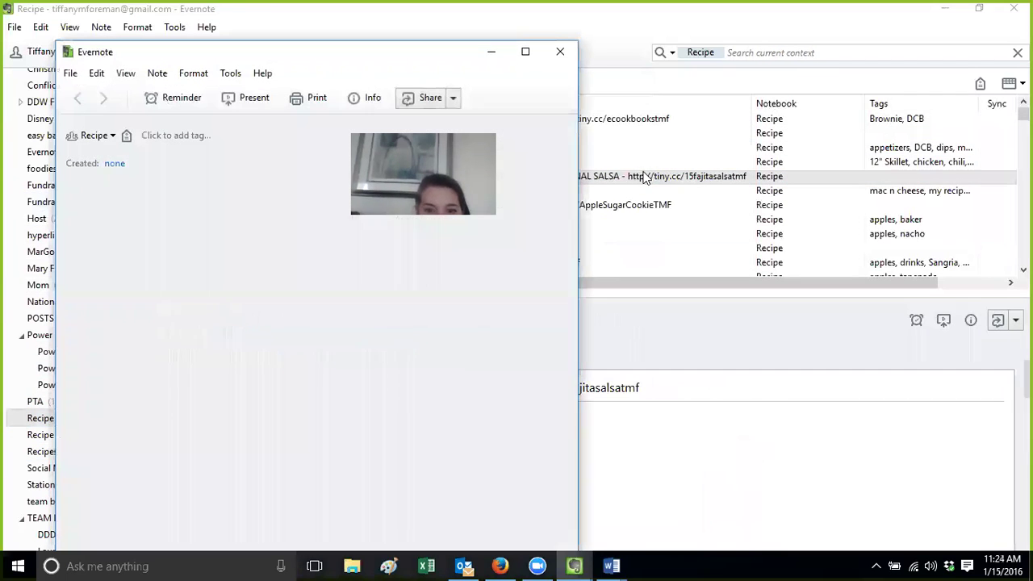
{"action": "left_click_drag", "start_coordinate": [572, 206], "coordinate": [586, 493]}
{"action": "mouse_move", "coordinate": [378, 529]}
{"action": "left_mouse_down"}
{"action": "mouse_move", "coordinate": [81, 431]}
{"action": "mouse_move", "coordinate": [58, 384]}
{"action": "left_mouse_up"}
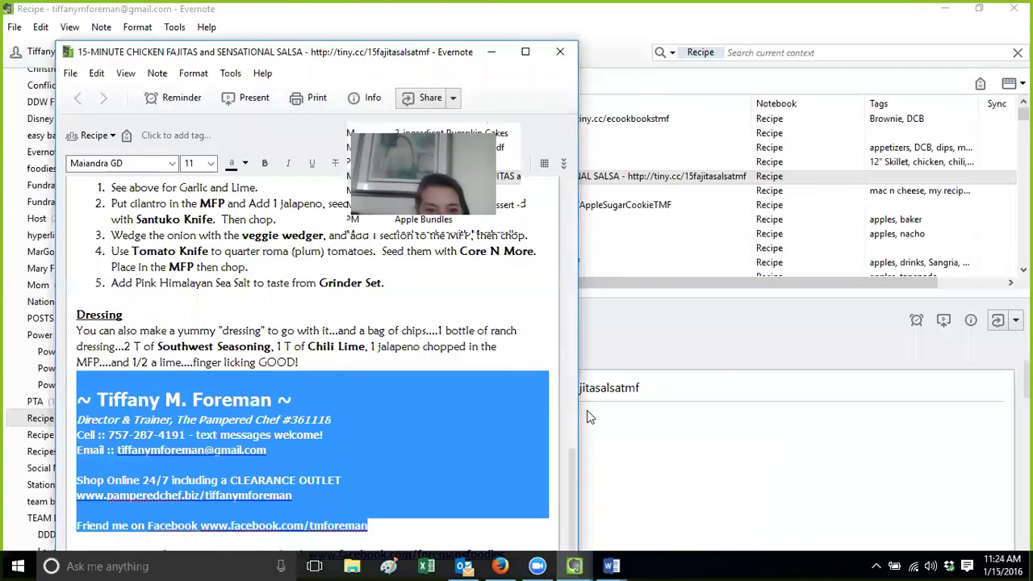
{"action": "left_click", "coordinate": [587, 410]}
{"action": "left_click", "coordinate": [542, 202]}
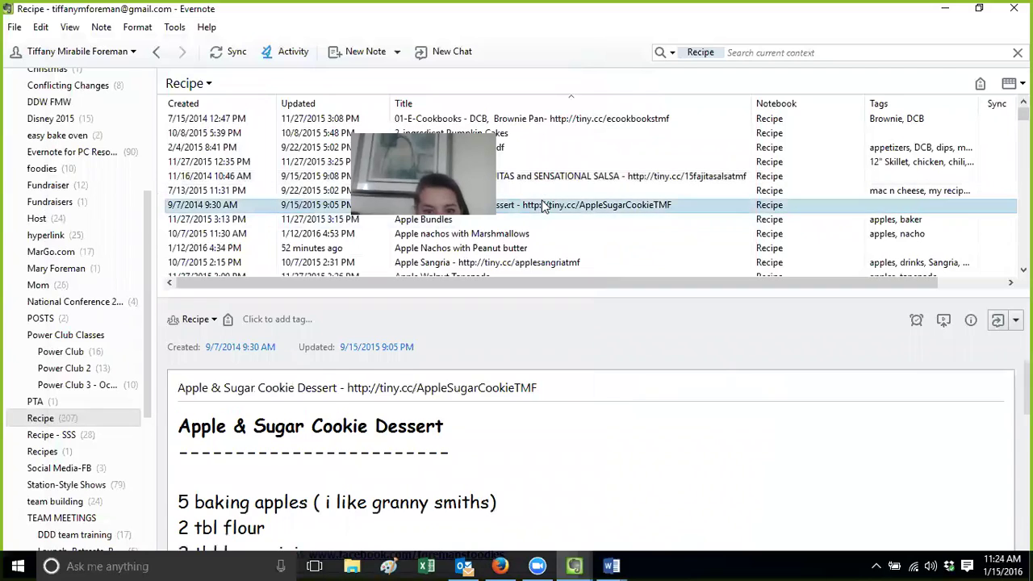
{"action": "left_click_drag", "start_coordinate": [1026, 388], "coordinate": [1026, 524]}
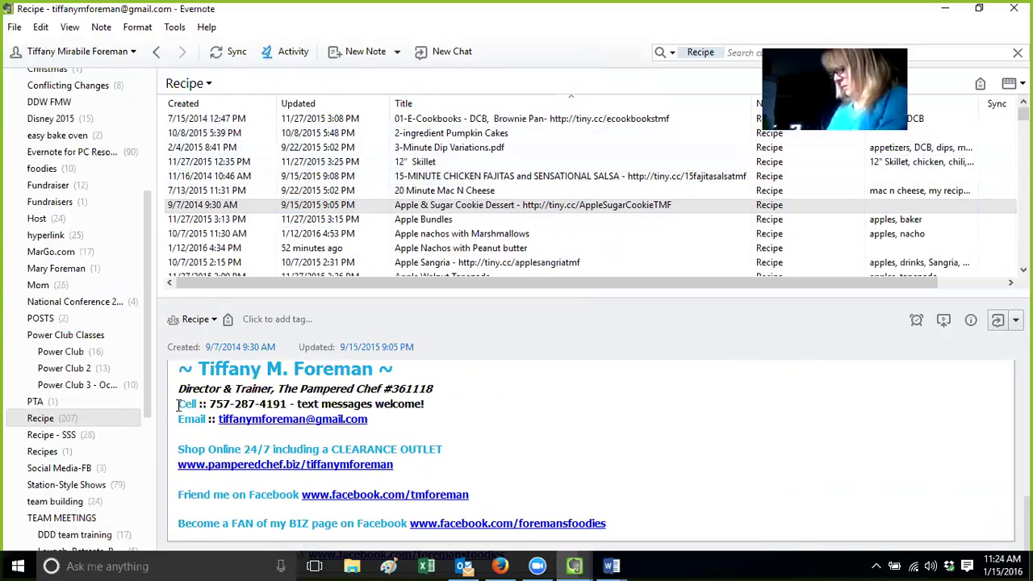
{"action": "left_click", "coordinate": [69, 423]}
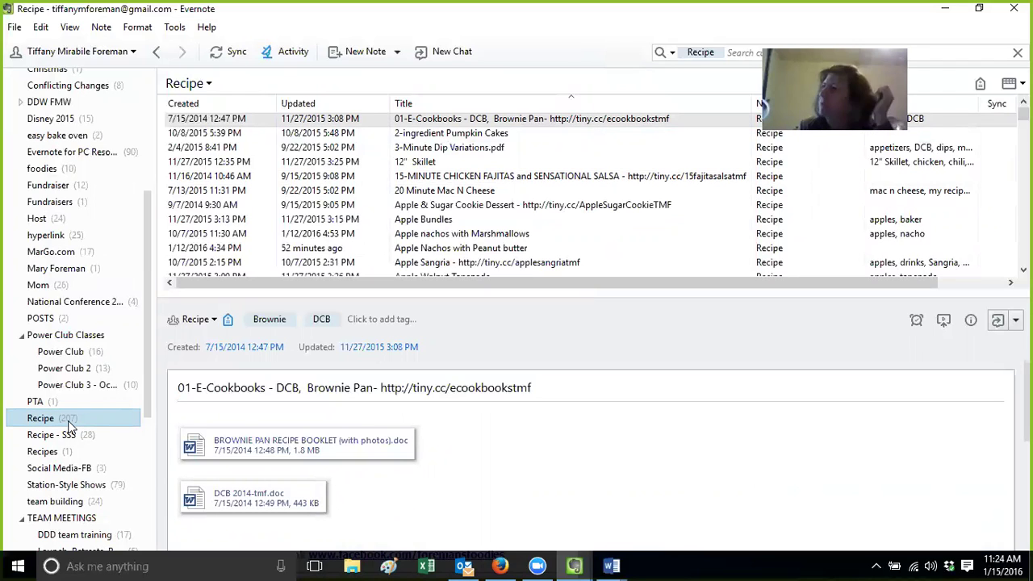
Drag the hyperlink notebook into a notebook stack, then back out as a standalone notebook
{"action": "left_click", "coordinate": [62, 215]}
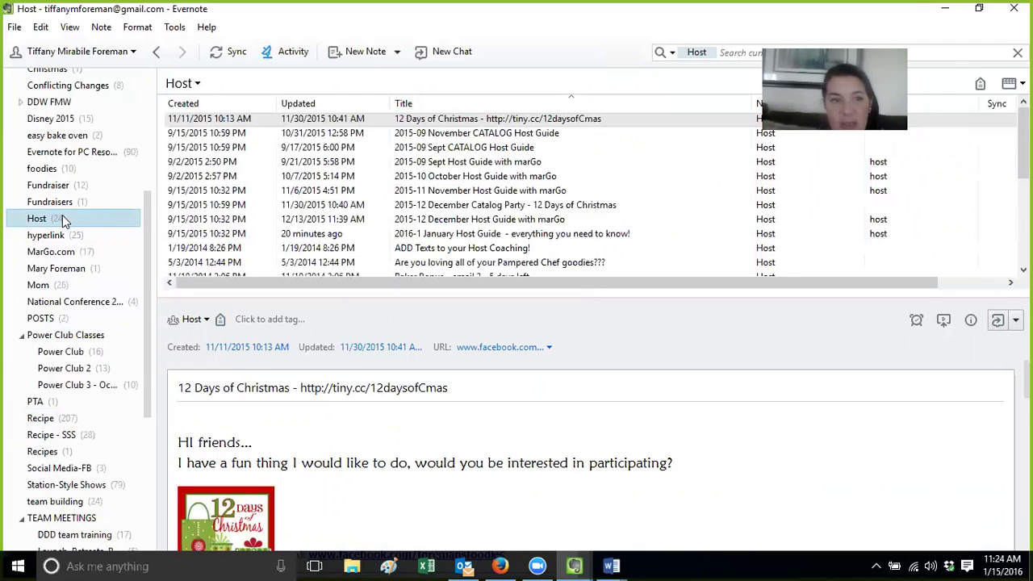
{"action": "left_click_drag", "start_coordinate": [62, 214], "coordinate": [109, 237]}
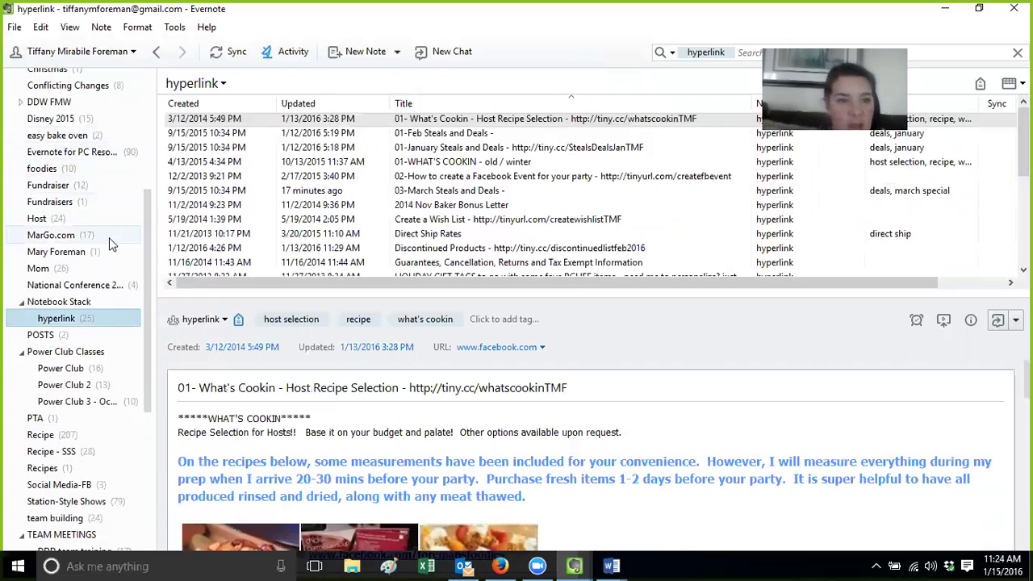
{"action": "left_click_drag", "start_coordinate": [73, 322], "coordinate": [81, 127]}
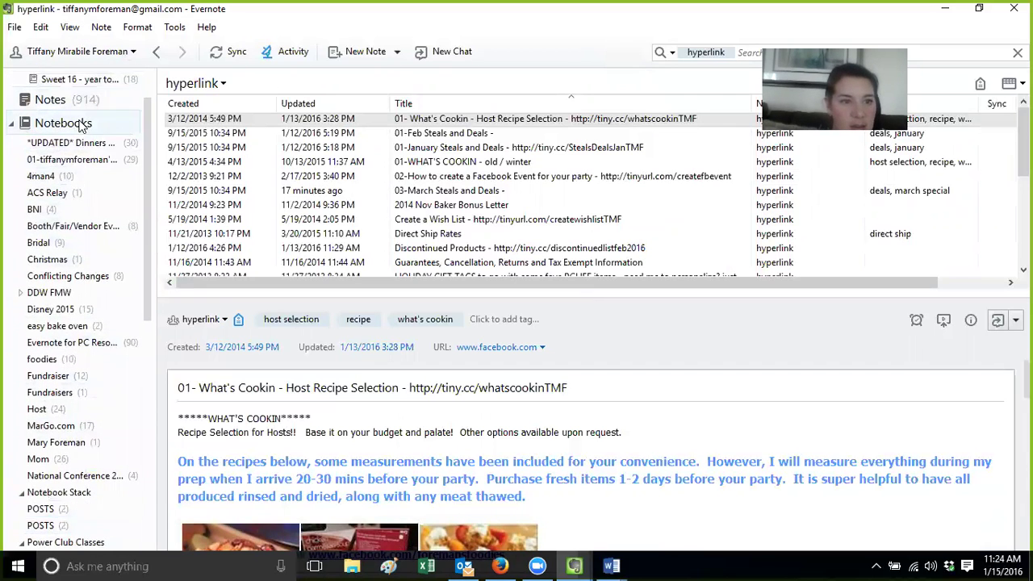
Open the 01-Links note from the default 01- notebook in its own window and follow the fundraiser link
{"action": "left_click", "coordinate": [81, 159]}
{"action": "double_click", "coordinate": [383, 134]}
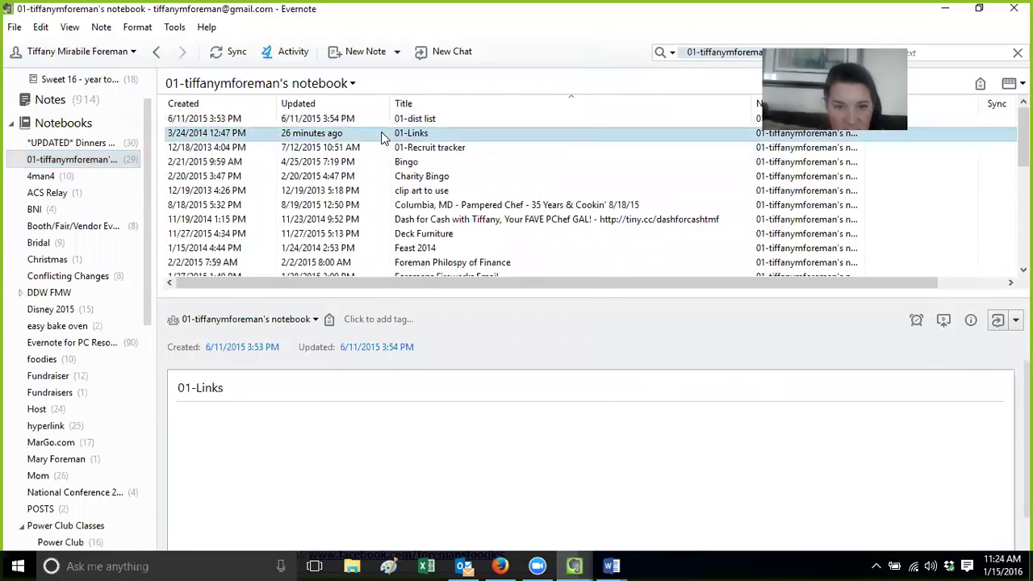
{"action": "left_click_drag", "start_coordinate": [592, 230], "coordinate": [590, 339]}
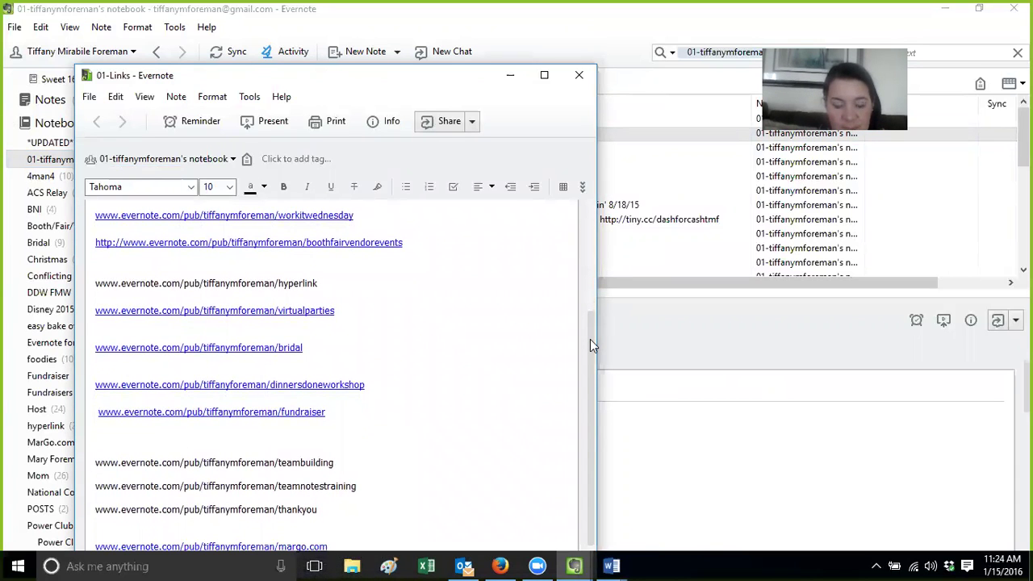
{"action": "left_click_drag", "start_coordinate": [590, 349], "coordinate": [590, 373]}
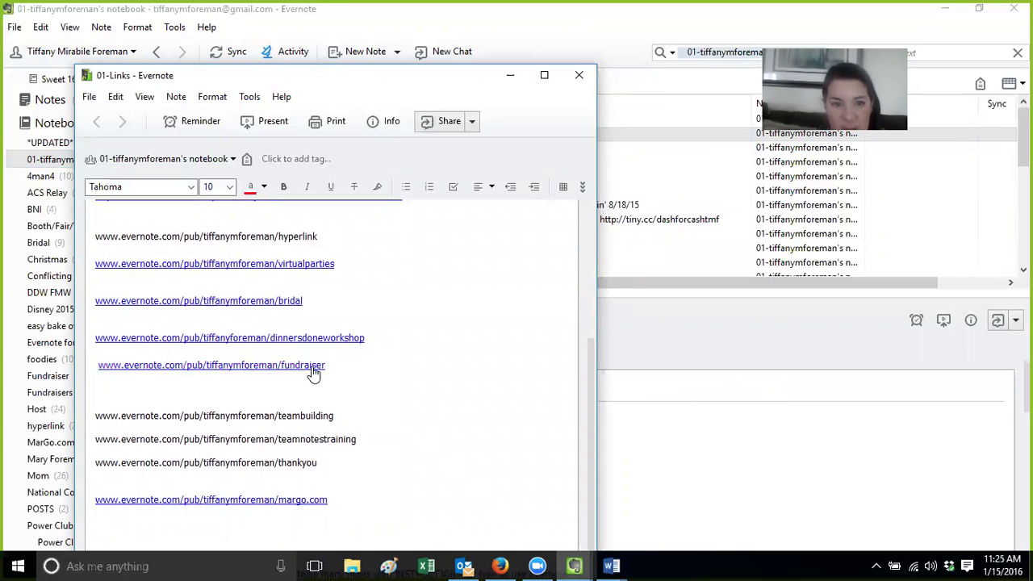
{"action": "left_click", "coordinate": [313, 367]}
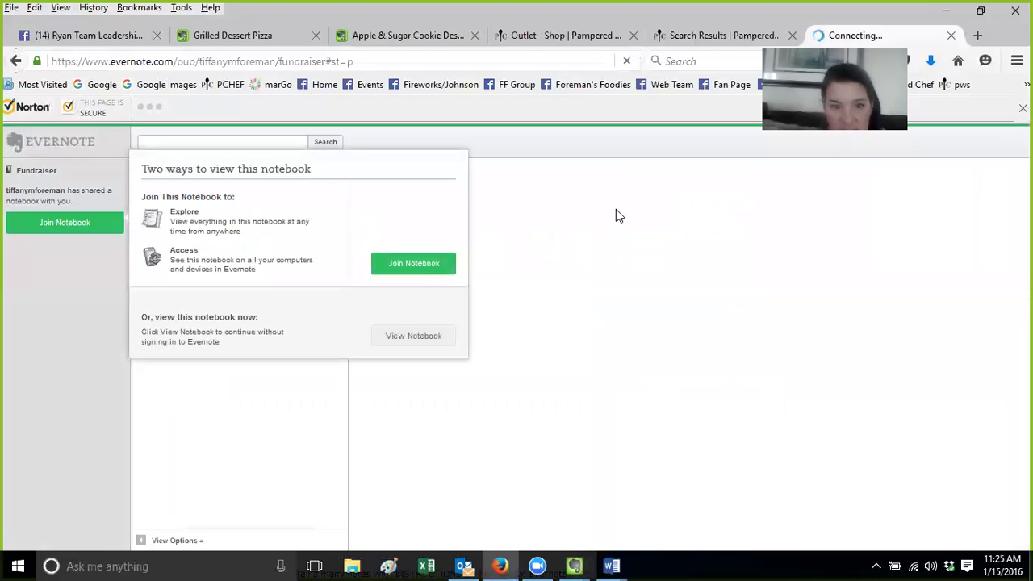
Join the shared Fundraiser notebook on the web, sign in, then return to desktop Evernote
{"action": "left_click", "coordinate": [422, 267]}
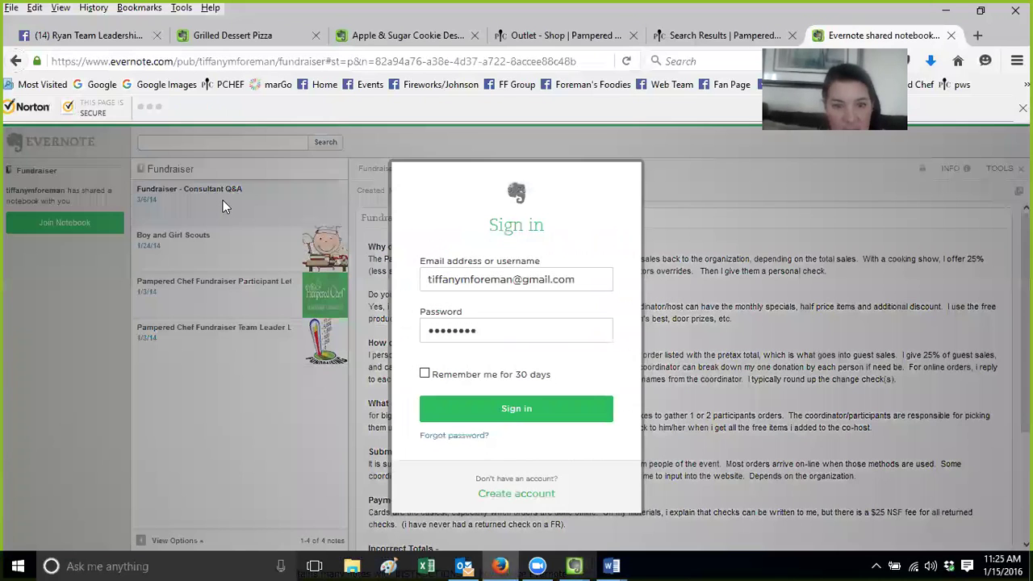
{"action": "left_click", "coordinate": [467, 406]}
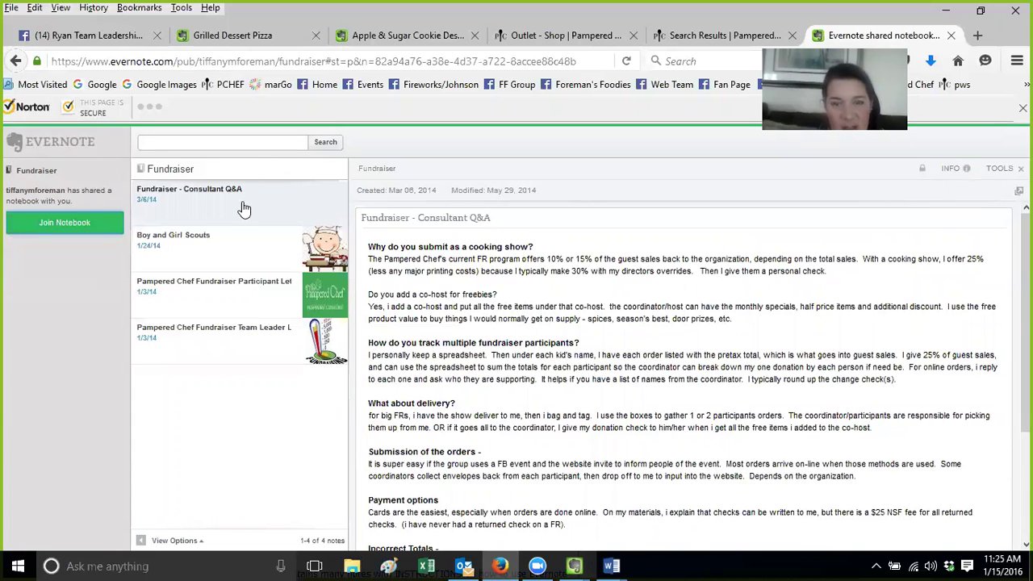
{"action": "left_click", "coordinate": [579, 565]}
{"action": "left_click", "coordinate": [452, 492]}
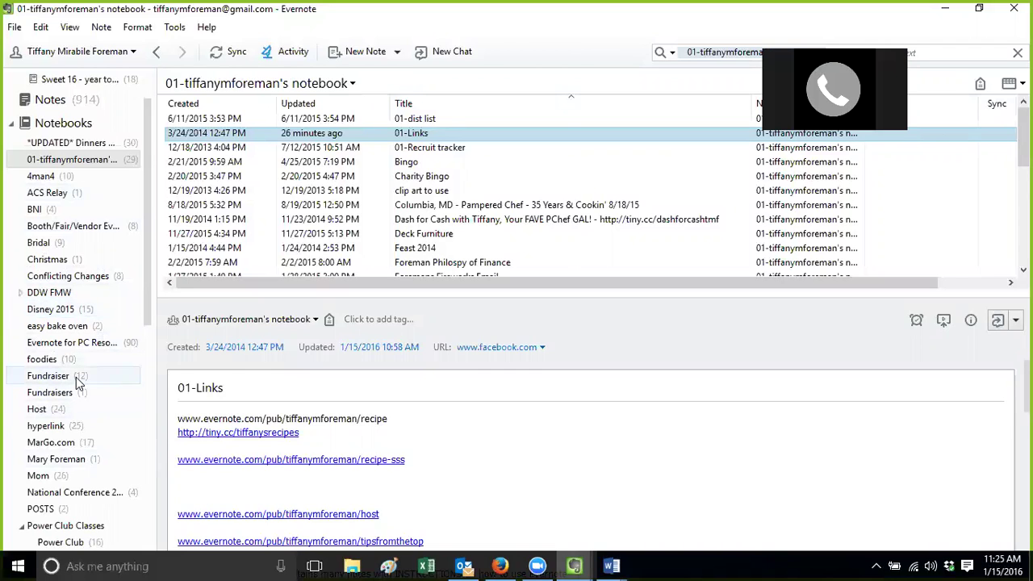
Copy the 01-Links note's share URL in Evernote and bring Firefox back to the front
{"action": "left_click", "coordinate": [574, 563]}
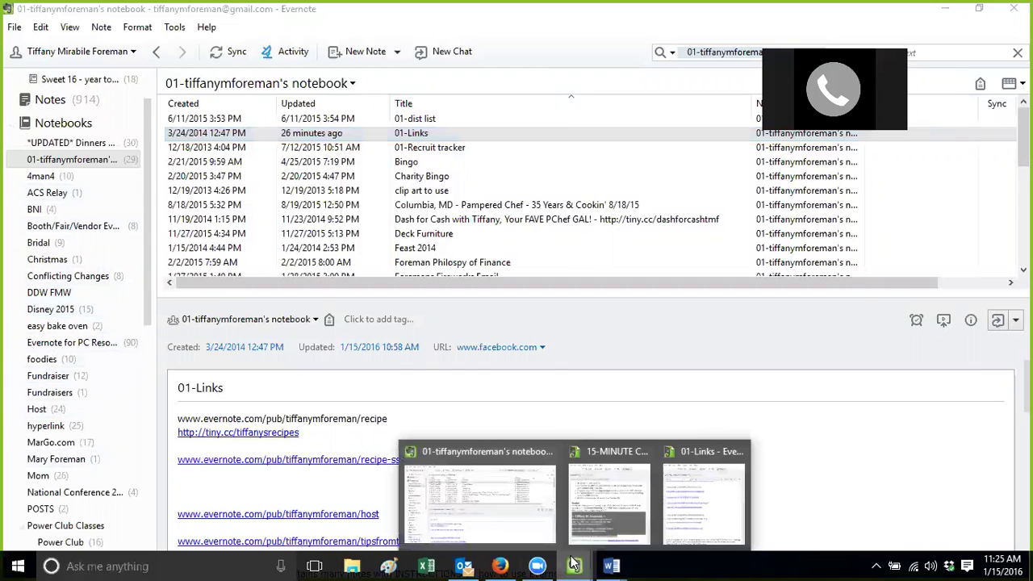
{"action": "left_click", "coordinate": [697, 496]}
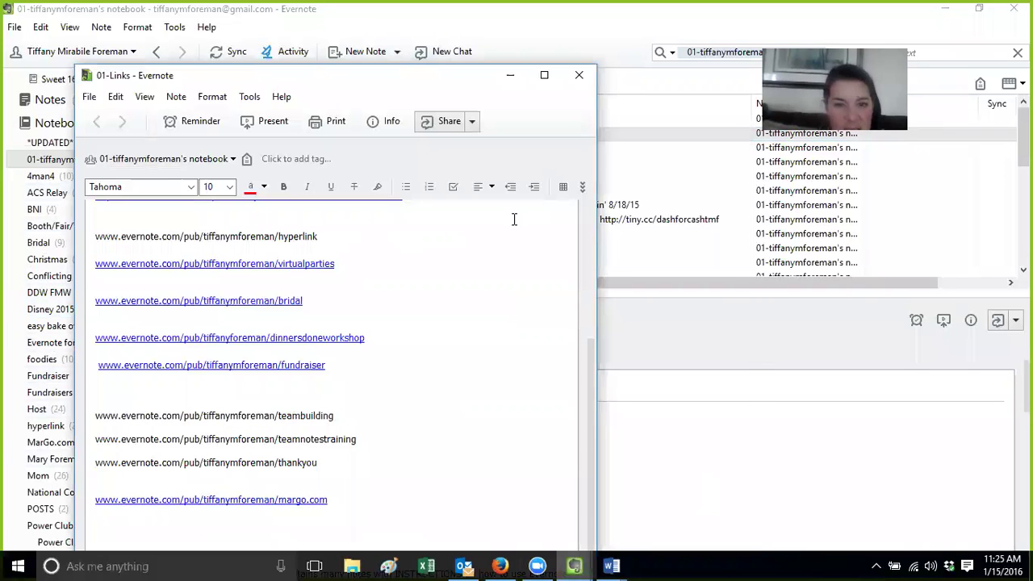
{"action": "left_click_drag", "start_coordinate": [592, 404], "coordinate": [577, 271]}
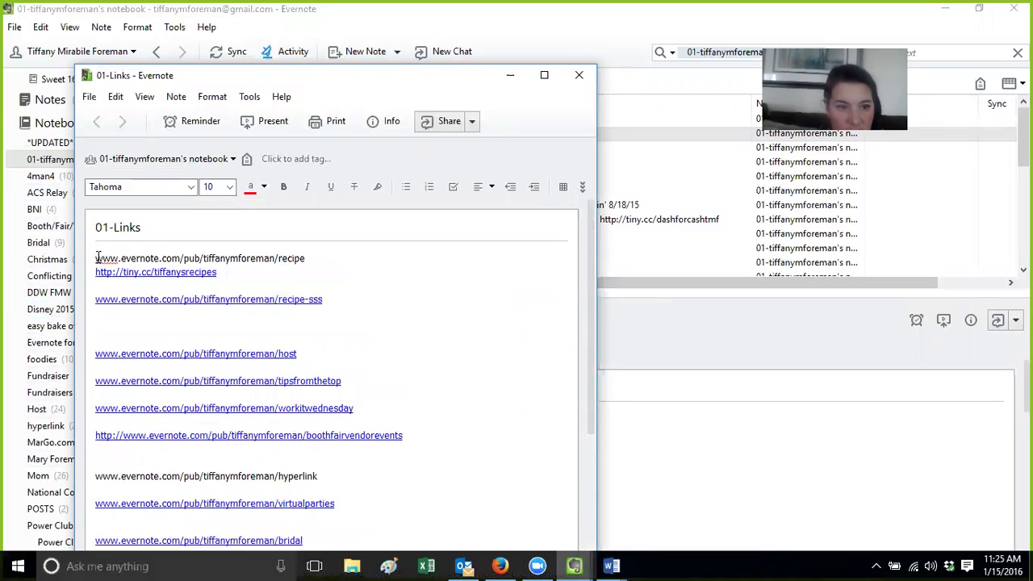
{"action": "left_click", "coordinate": [471, 122]}
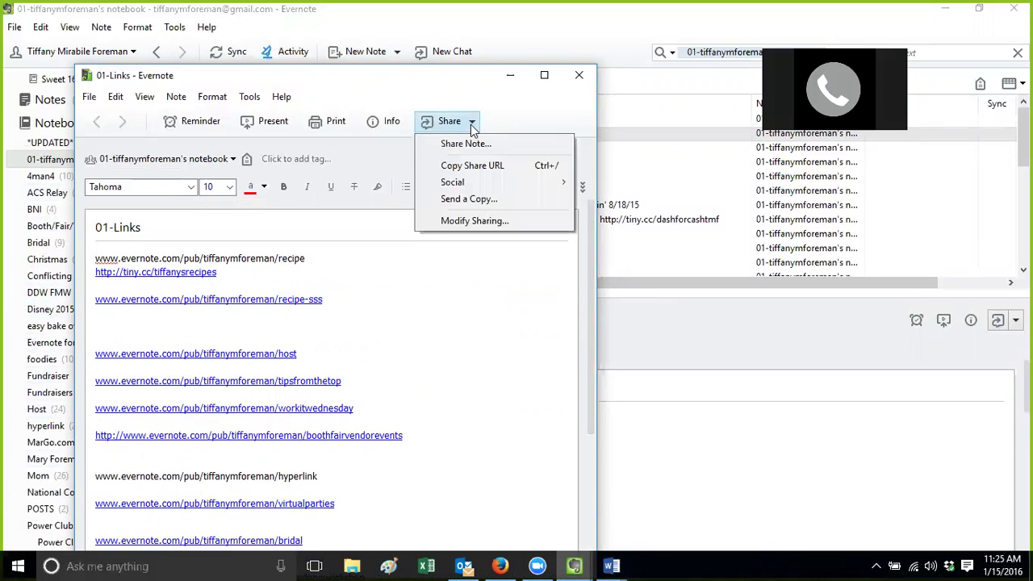
{"action": "left_click", "coordinate": [478, 168]}
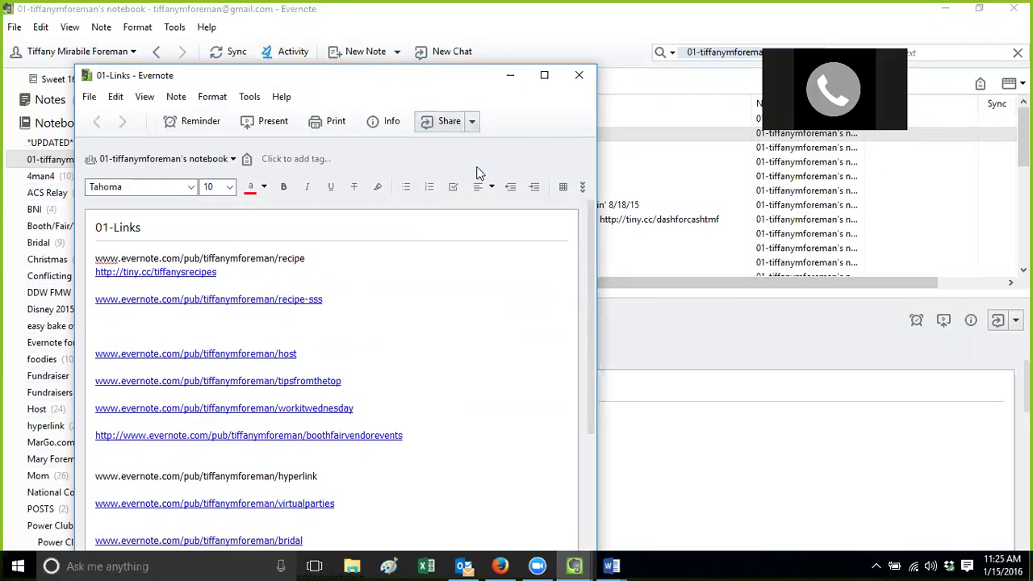
{"action": "left_click", "coordinate": [500, 564]}
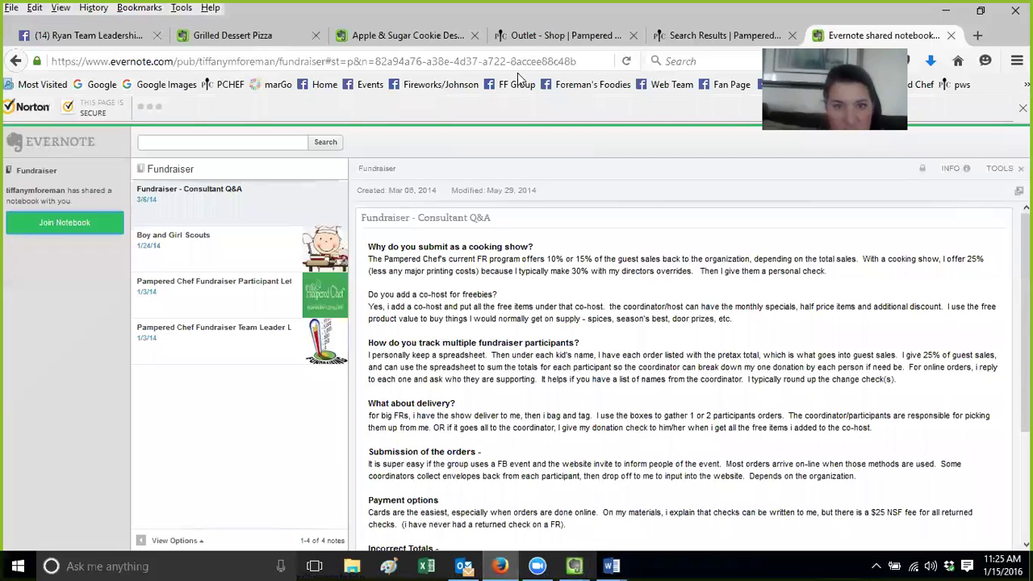
On the Facebook group page, write a new post announcing the EN training public notebooks
{"action": "left_click", "coordinate": [97, 38]}
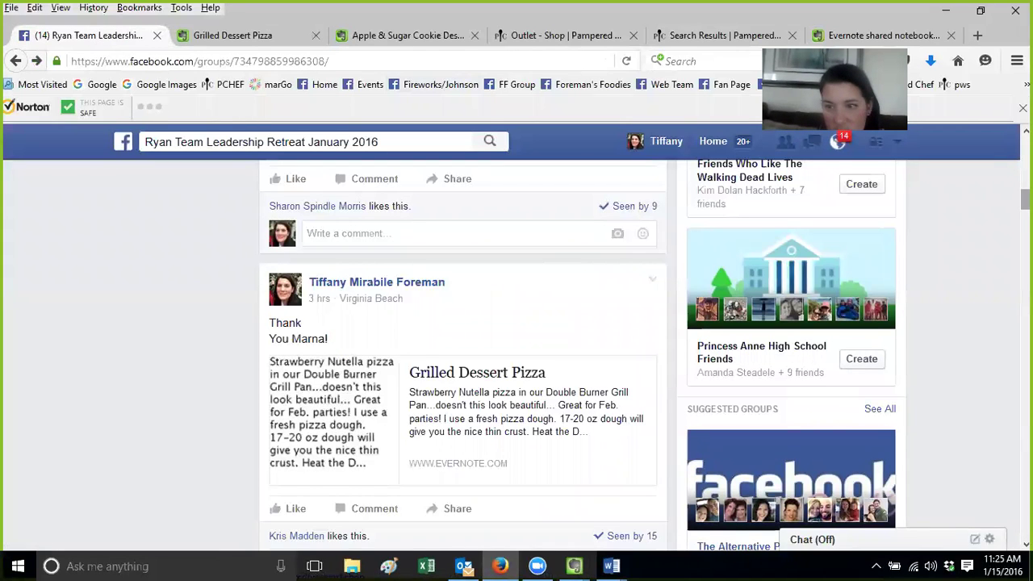
{"action": "scroll", "coordinate": [462, 355], "scroll_direction": "up", "scroll_amount": 10}
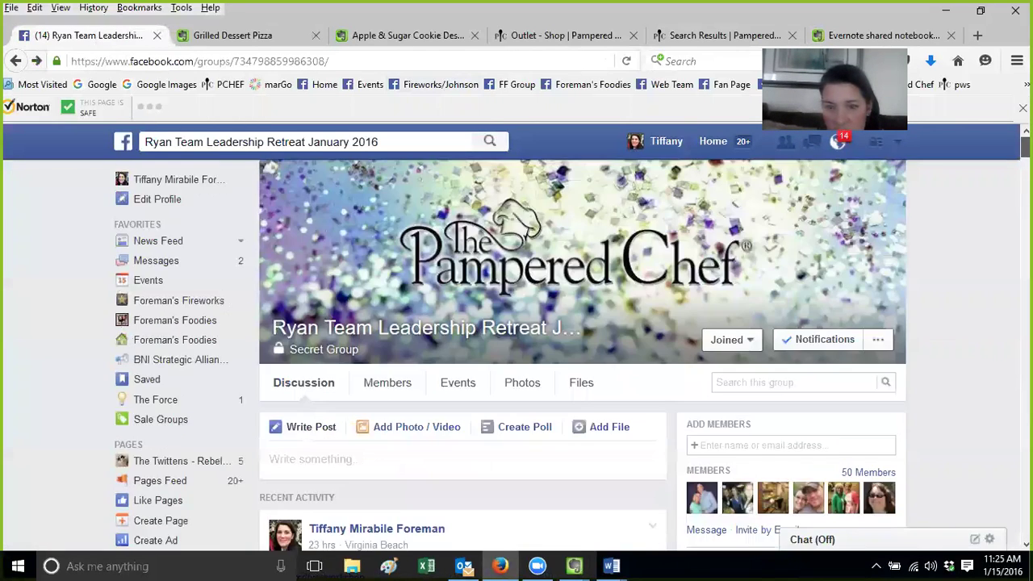
{"action": "scroll", "coordinate": [462, 355], "scroll_direction": "down", "scroll_amount": 3}
{"action": "scroll", "coordinate": [484, 242], "scroll_direction": "up", "scroll_amount": 1}
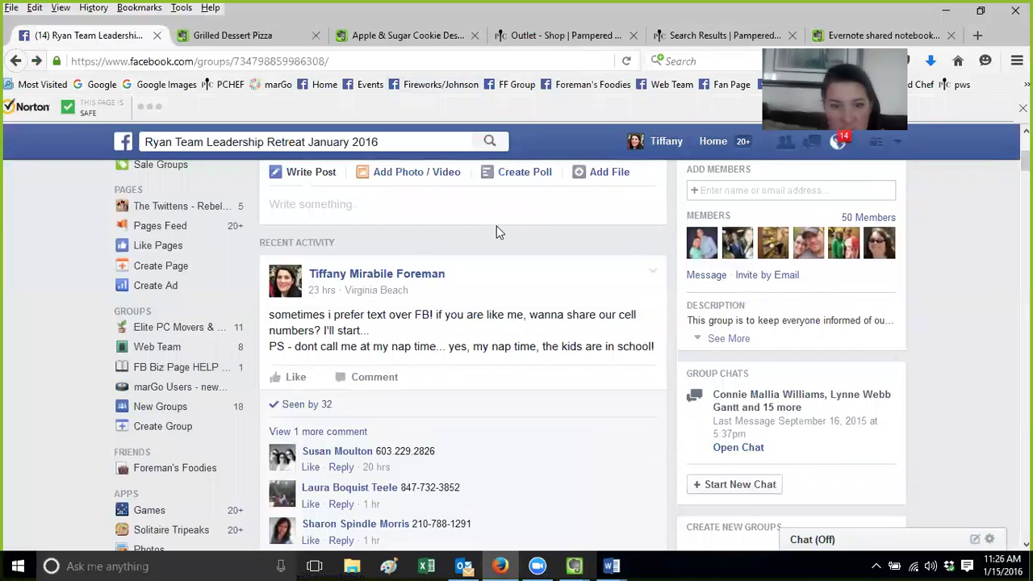
{"action": "left_click", "coordinate": [424, 200]}
{"action": "type", "text": "From EN training - all"}
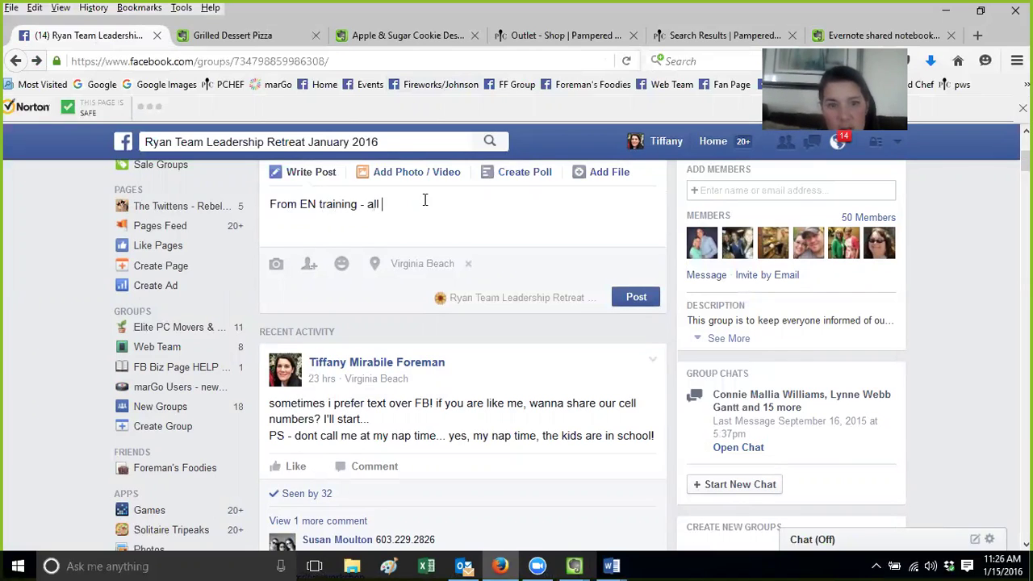
{"action": "type", "text": "'s "}
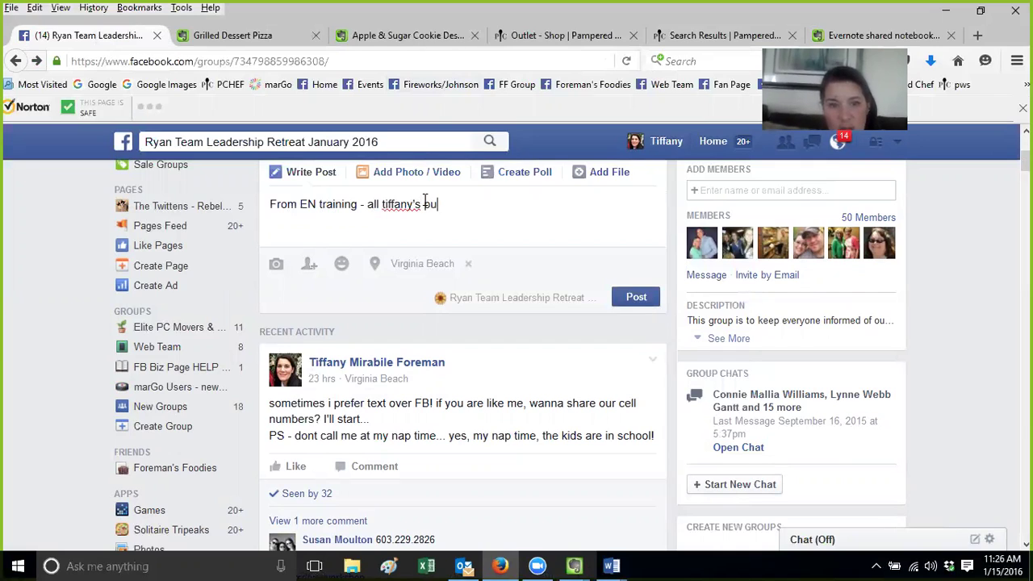
{"action": "type", "text": "publick"}
{"action": "key", "text": "BackSpace"}
{"action": "key", "text": "BackSpace"}
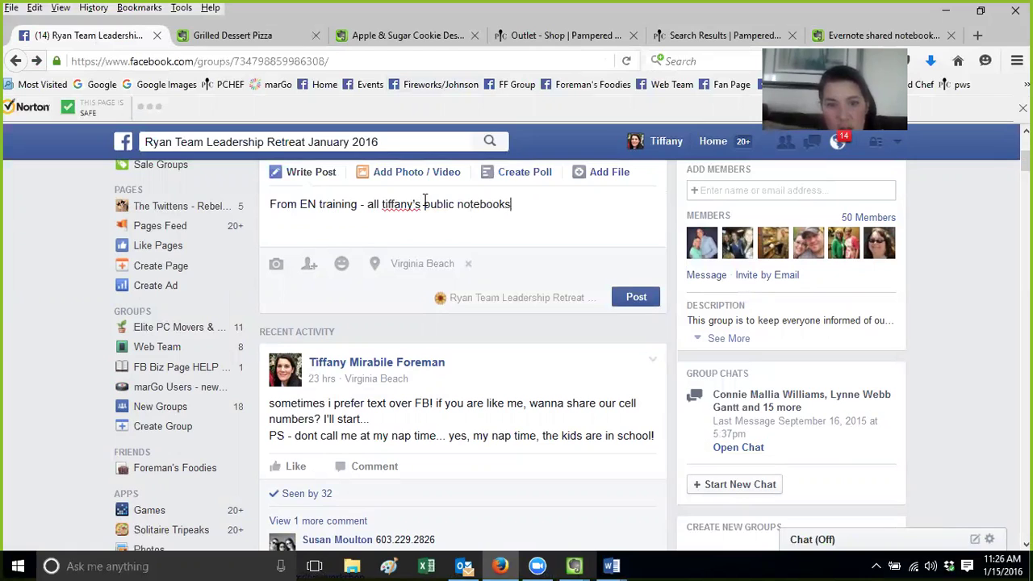
Paste the 01-Links note URL, publish the post, and open its linked note
{"action": "key", "text": "ctrl+v"}
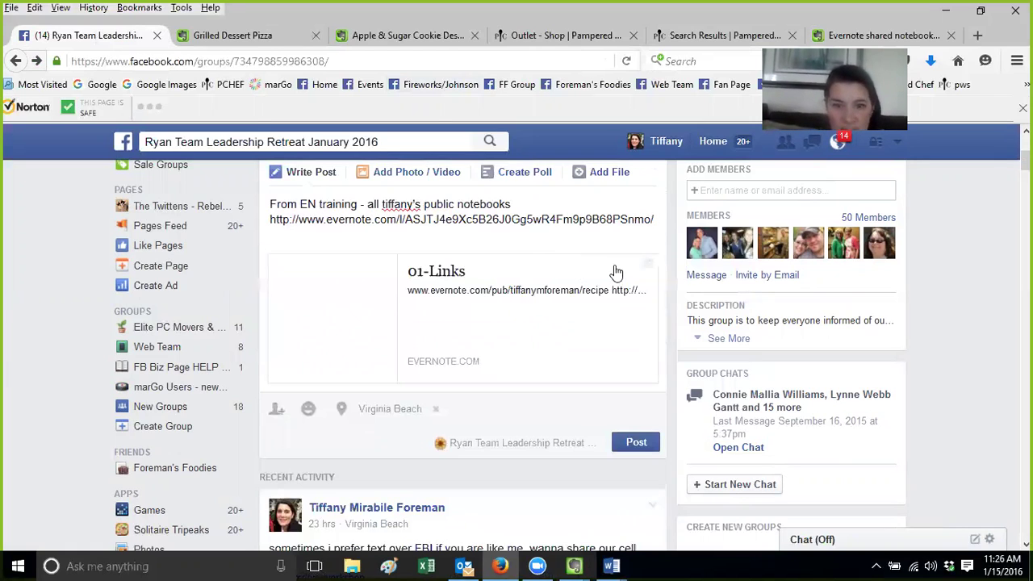
{"action": "left_click", "coordinate": [634, 443]}
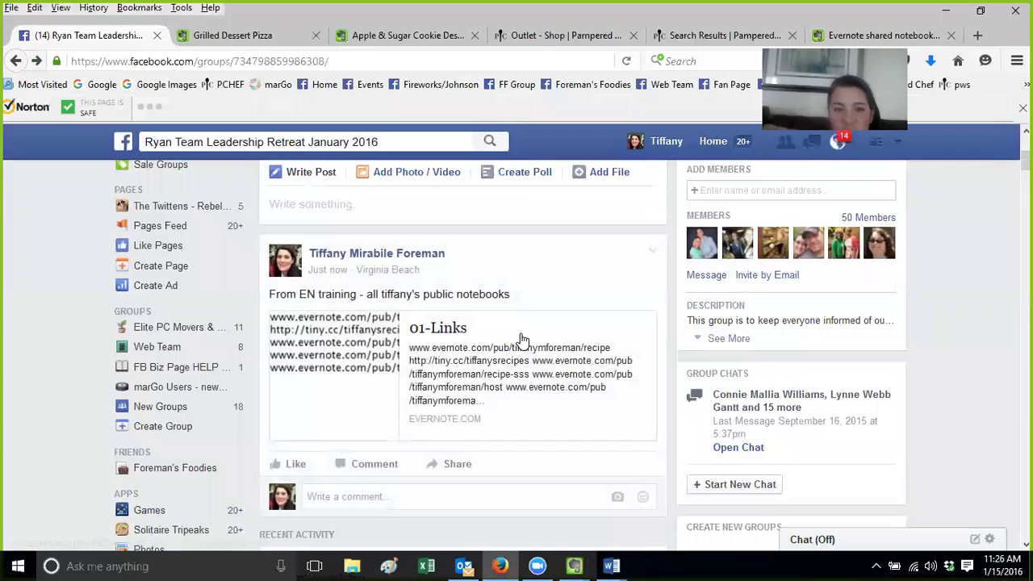
{"action": "left_click", "coordinate": [494, 336]}
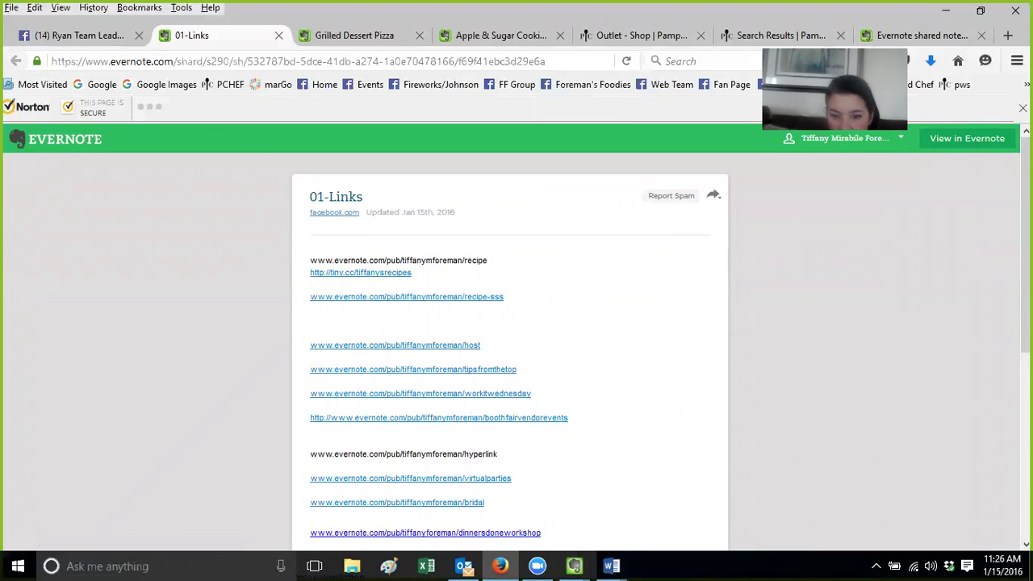
Open the recipe-sss shared notebook link and view the notebook without joining
{"action": "scroll", "coordinate": [516, 323], "scroll_direction": "down", "scroll_amount": 3}
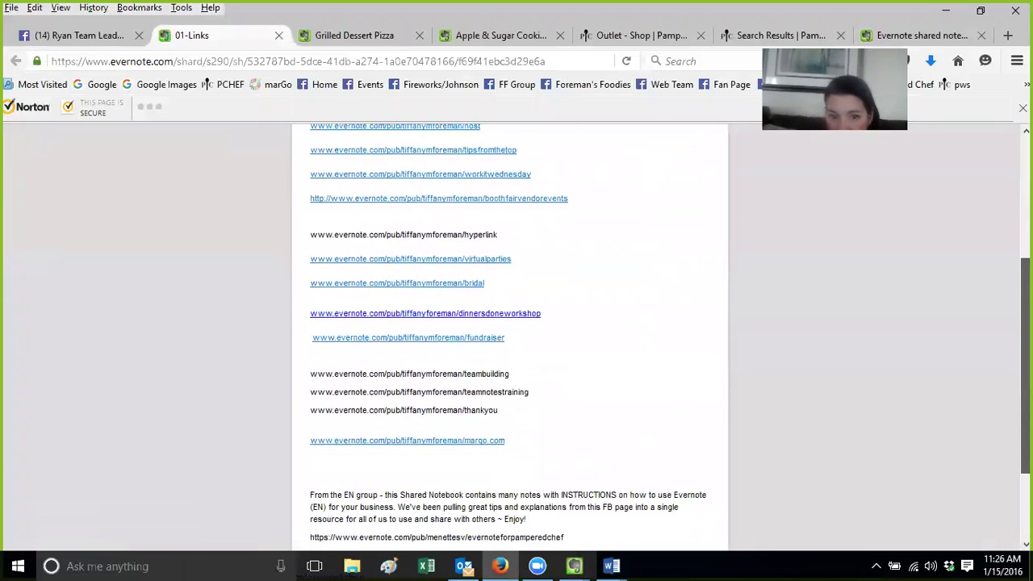
{"action": "scroll", "coordinate": [516, 323], "scroll_direction": "down", "scroll_amount": 1}
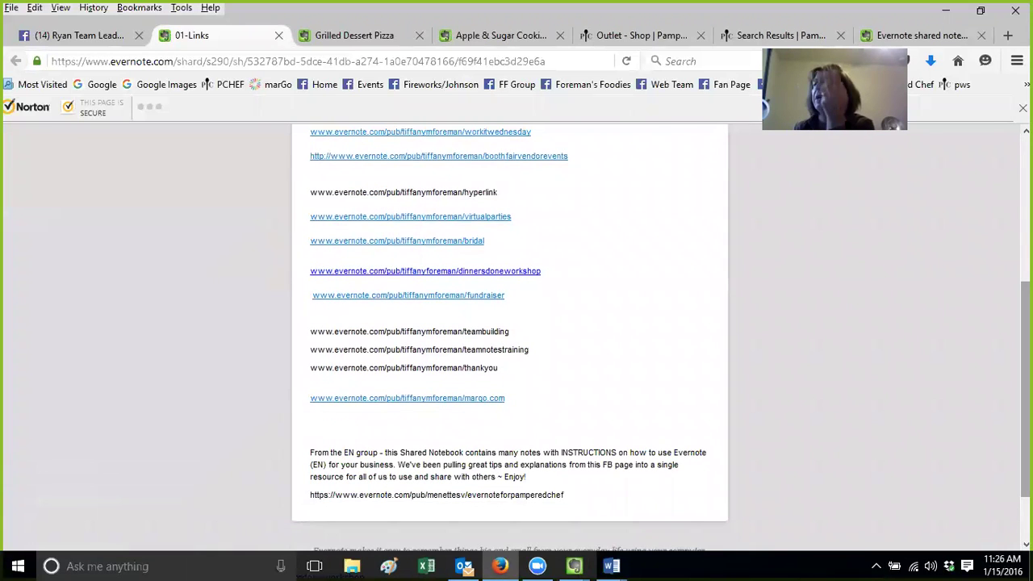
{"action": "scroll", "coordinate": [463, 327], "scroll_direction": "up", "scroll_amount": 5}
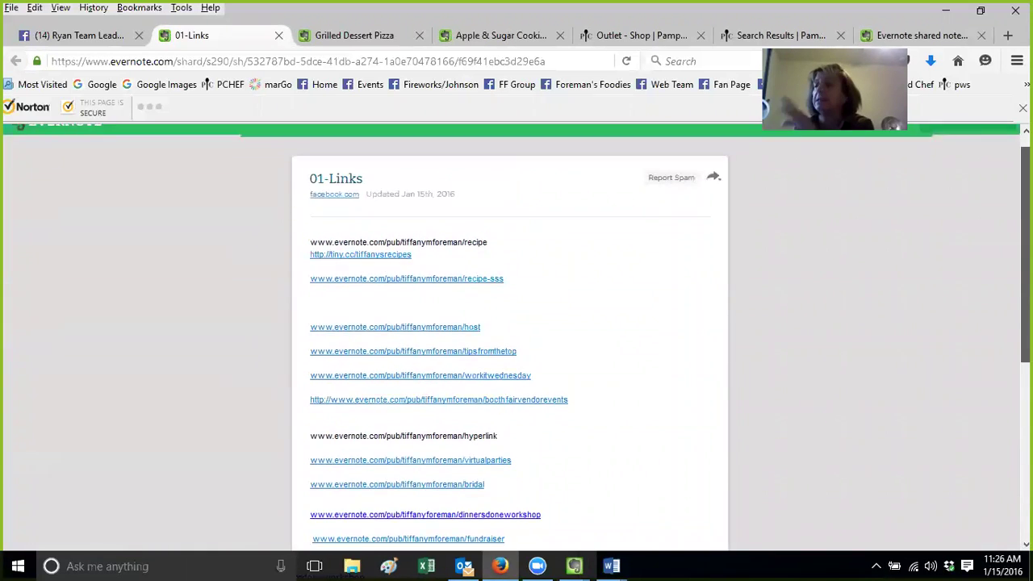
{"action": "left_click", "coordinate": [443, 283]}
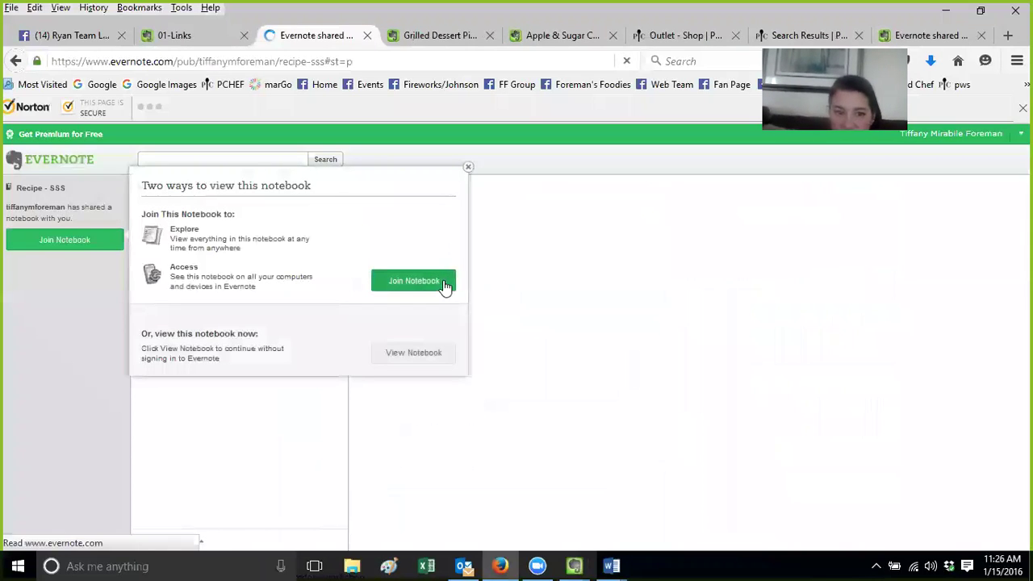
{"action": "left_click", "coordinate": [413, 352]}
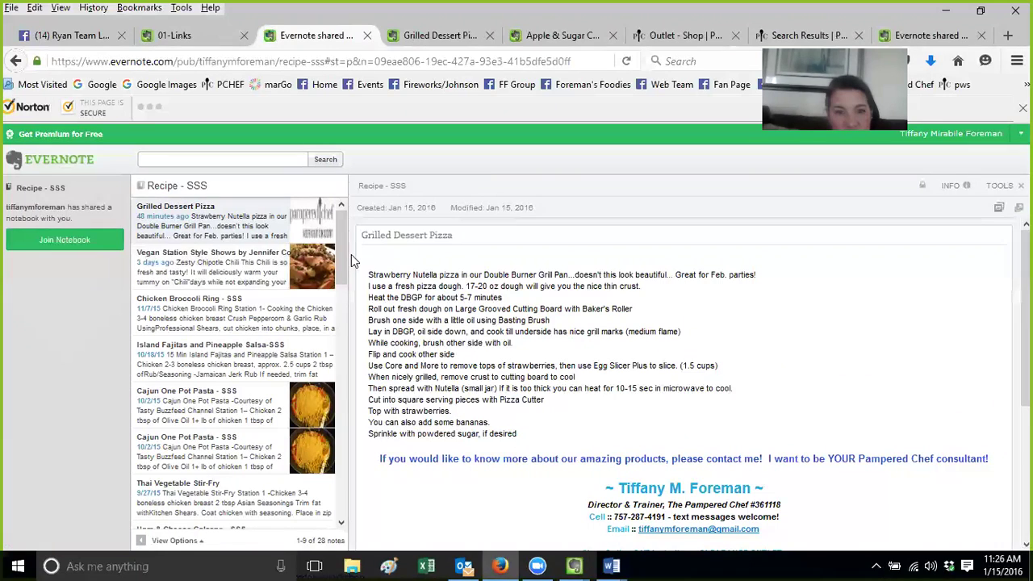
Browse the Vegan Station Style Shows chili and Chicken Broccoli Ring recipe notes
{"action": "left_click", "coordinate": [208, 266]}
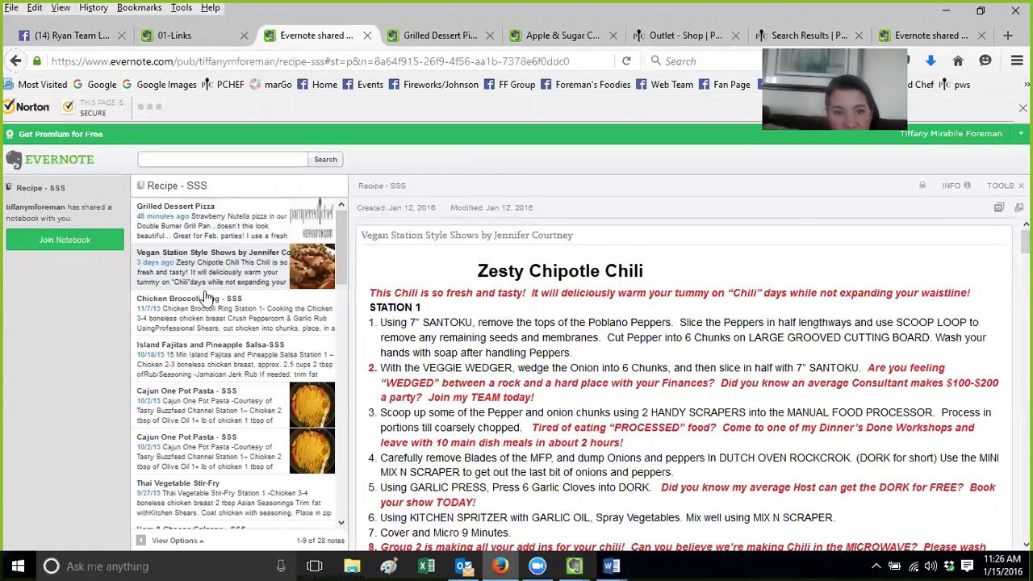
{"action": "left_click", "coordinate": [207, 315]}
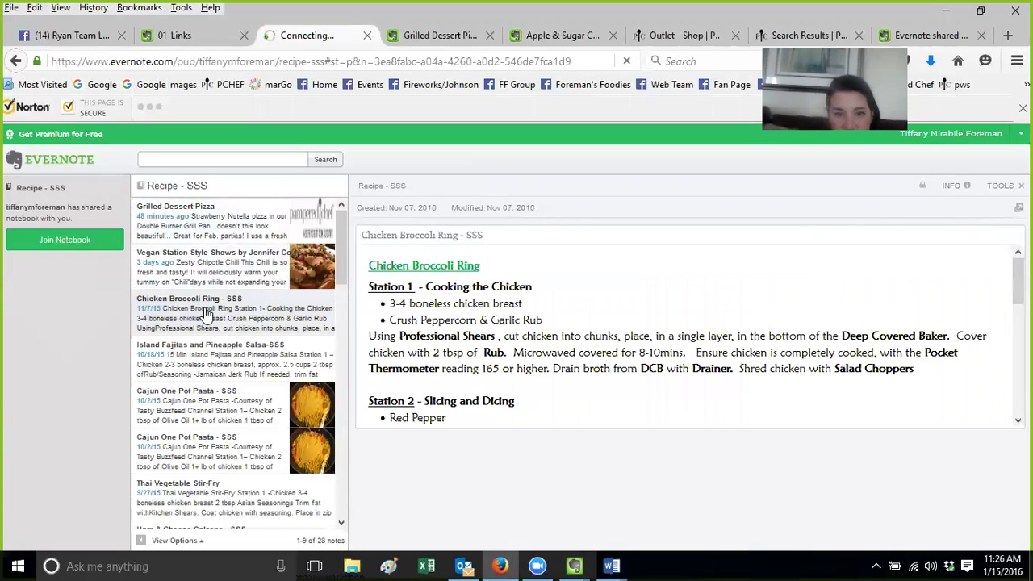
{"action": "scroll", "coordinate": [1025, 323], "scroll_direction": "down", "scroll_amount": 2}
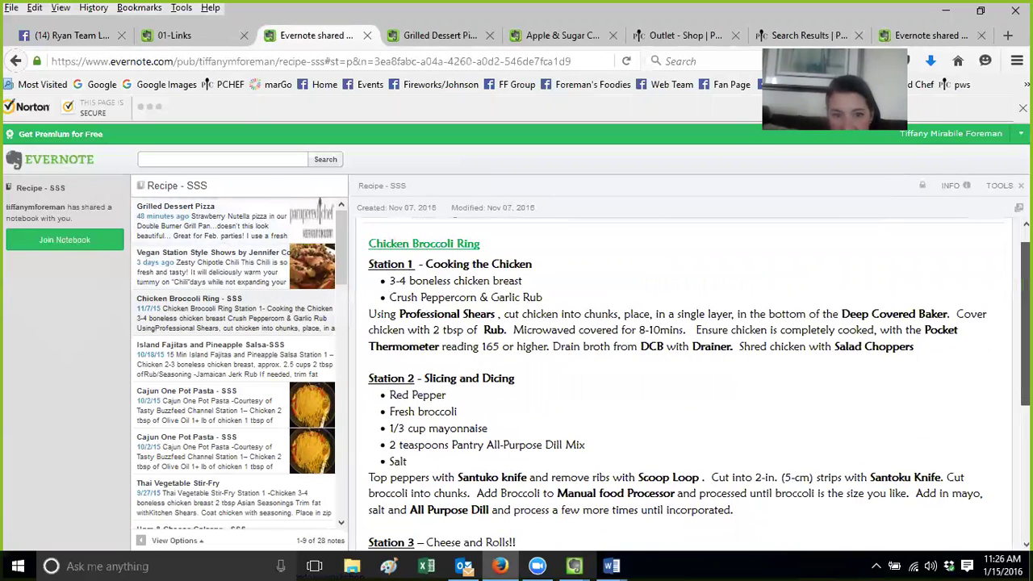
{"action": "scroll", "coordinate": [686, 387], "scroll_direction": "down", "scroll_amount": 4}
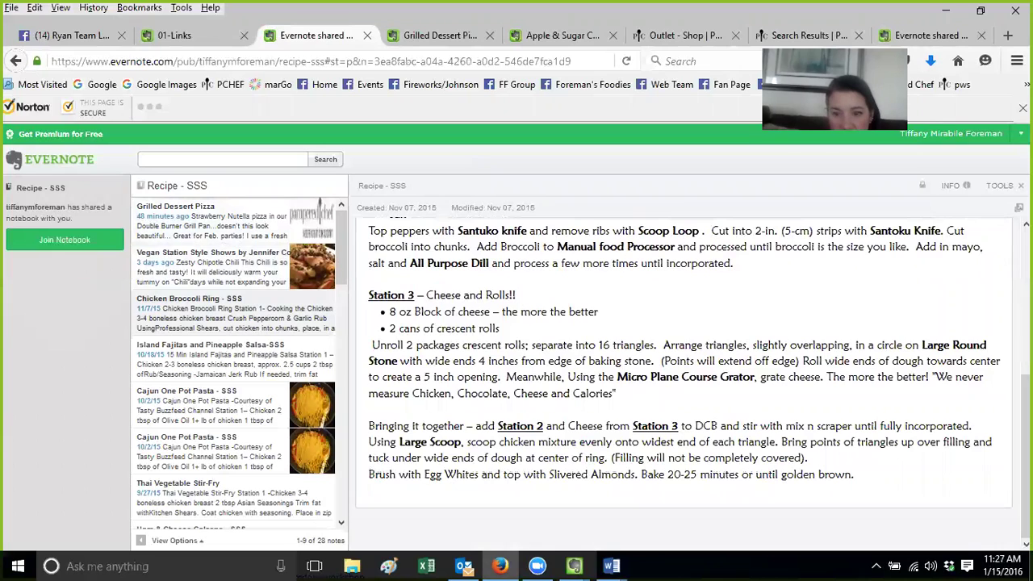
{"action": "scroll", "coordinate": [686, 363], "scroll_direction": "up", "scroll_amount": 6}
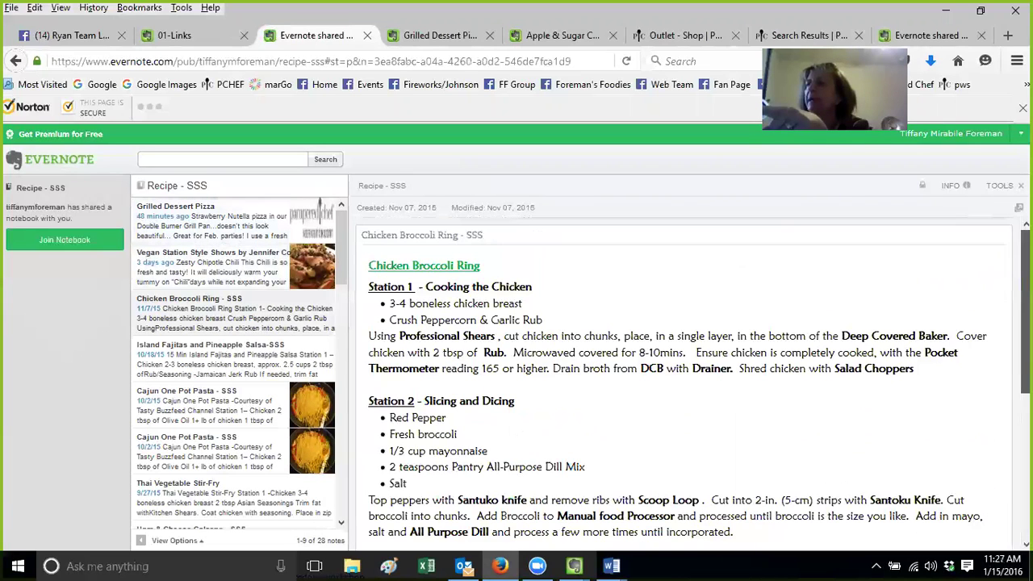
{"action": "left_click", "coordinate": [216, 253]}
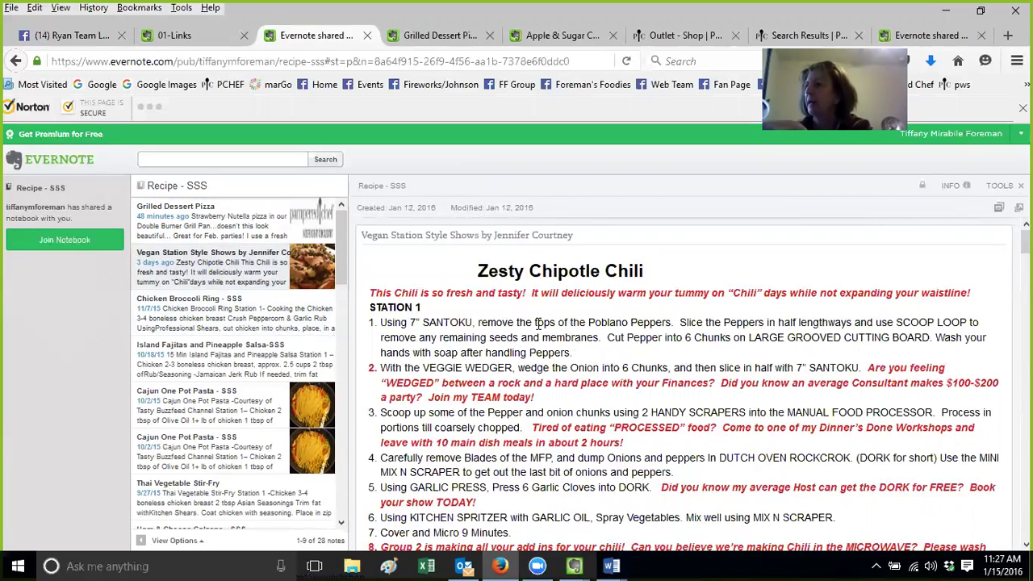
{"action": "mouse_move", "coordinate": [1024, 242]}
{"action": "left_mouse_down"}
{"action": "mouse_move", "coordinate": [1025, 472]}
{"action": "mouse_move", "coordinate": [1024, 242]}
{"action": "left_mouse_up"}
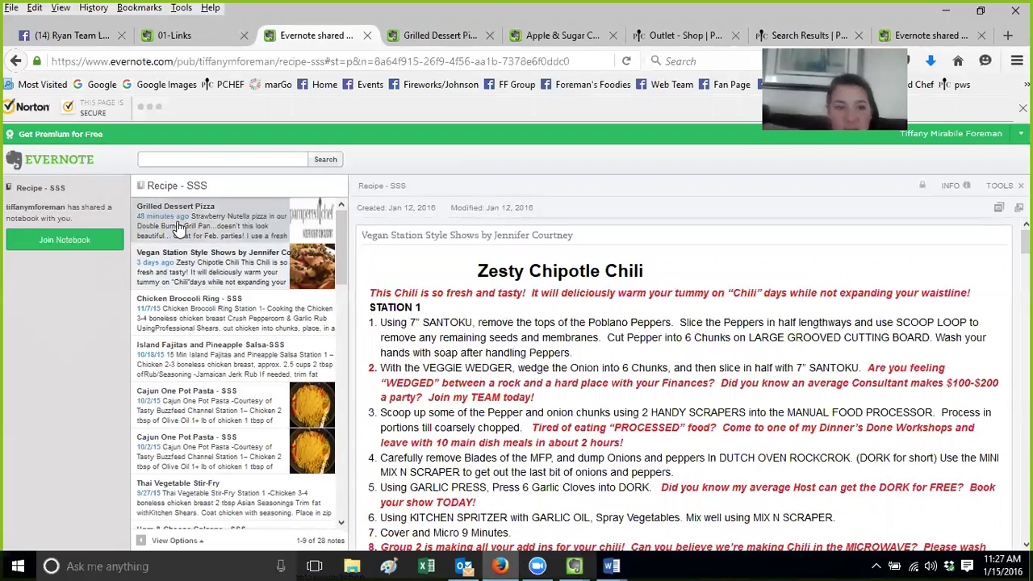
Close the recipe notebook, dessert, Outlet shop and Pampered Chef tabs, then return to desktop Evernote
{"action": "left_click", "coordinate": [368, 36]}
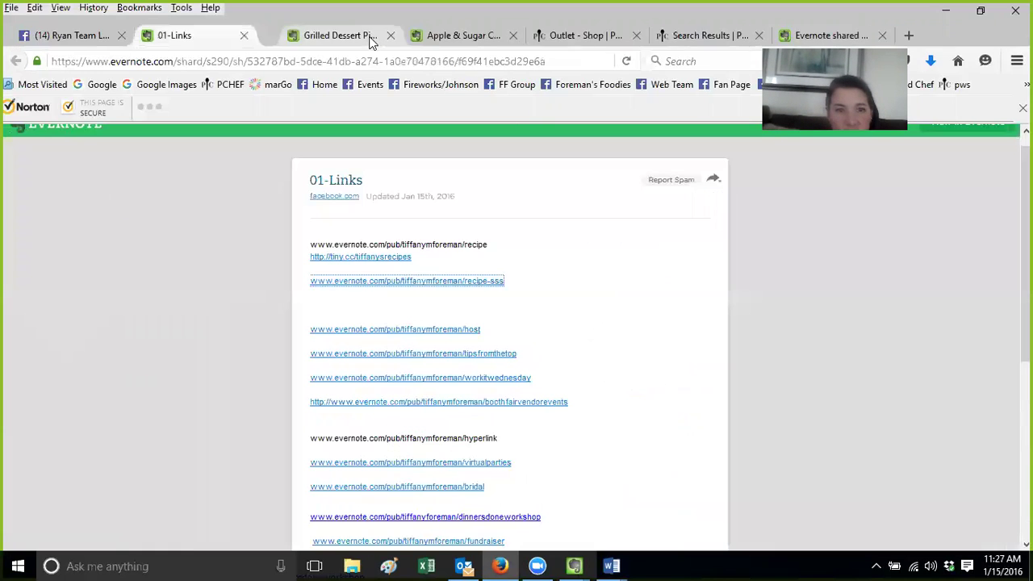
{"action": "left_click", "coordinate": [369, 35]}
{"action": "left_click", "coordinate": [368, 35]}
{"action": "left_click", "coordinate": [369, 35]}
{"action": "left_click", "coordinate": [369, 35]}
{"action": "left_click", "coordinate": [572, 565]}
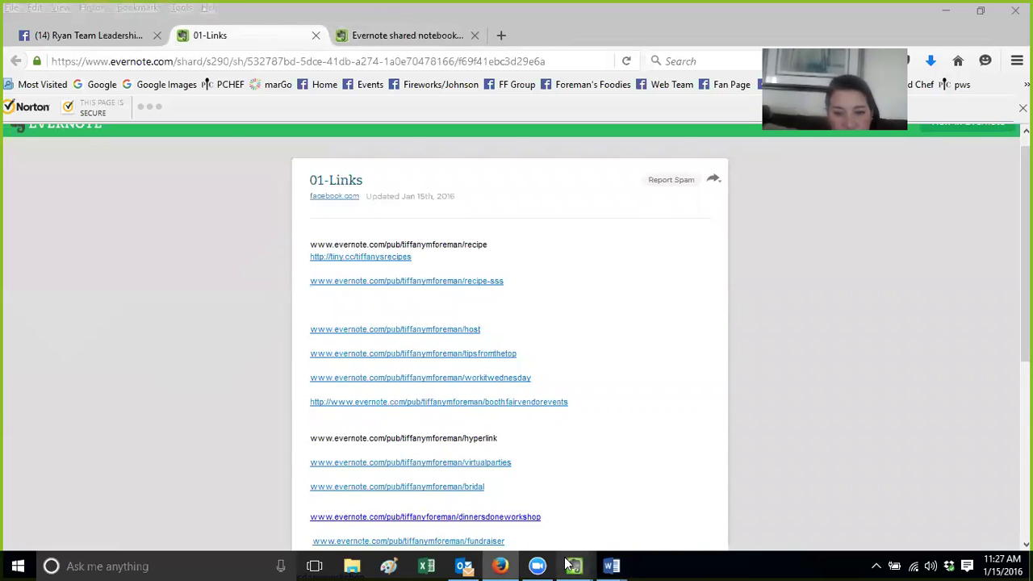
{"action": "left_click", "coordinate": [460, 488]}
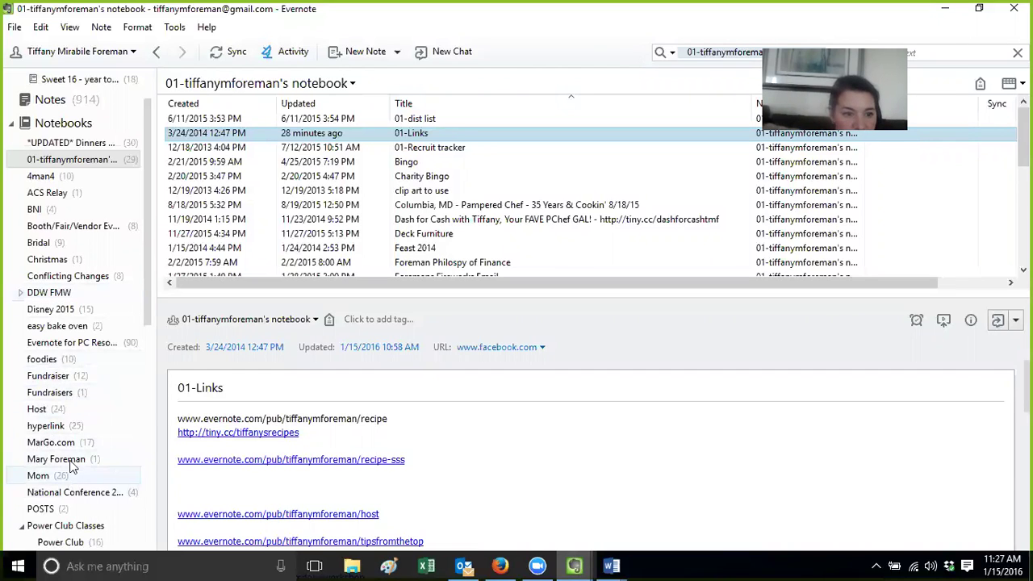
Open the 2-ingredient Pumpkin Cakes note from the Recipe notebook in its own window
{"action": "left_click_drag", "start_coordinate": [148, 272], "coordinate": [142, 397]}
{"action": "left_click", "coordinate": [45, 371]}
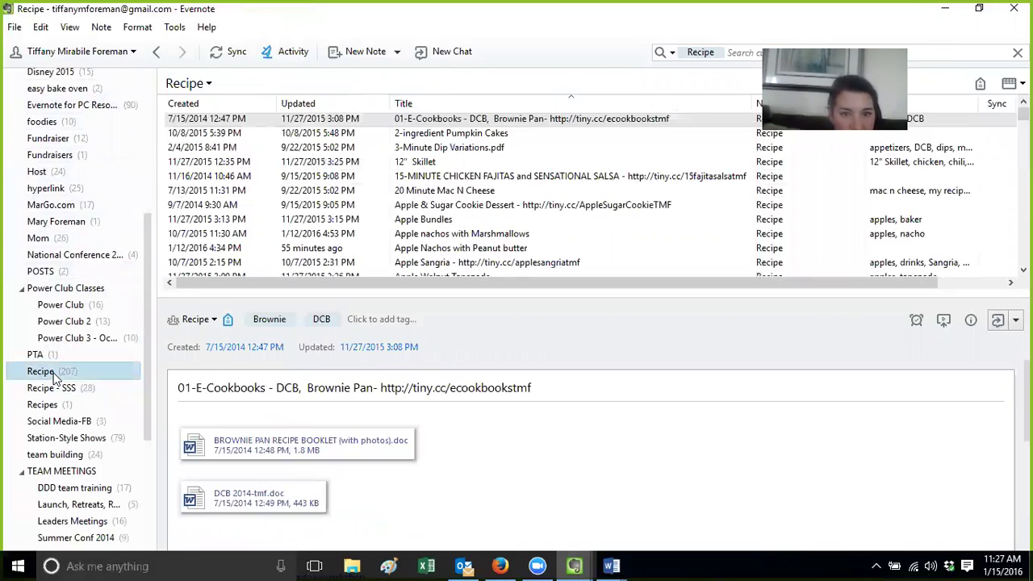
{"action": "double_click", "coordinate": [447, 133]}
{"action": "left_click_drag", "start_coordinate": [612, 256], "coordinate": [613, 565]}
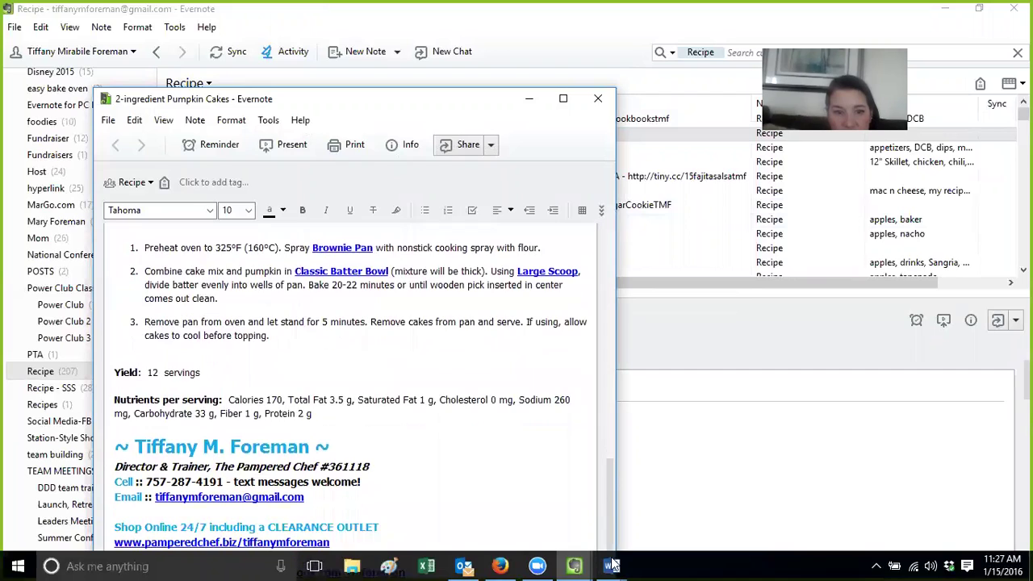
{"action": "mouse_move", "coordinate": [613, 564]}
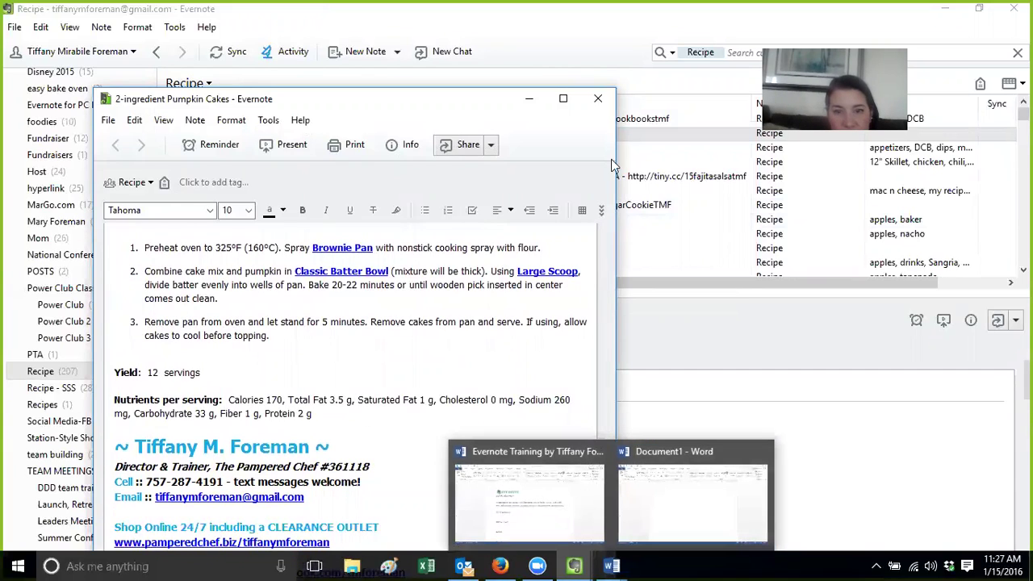
{"action": "left_click", "coordinate": [596, 99]}
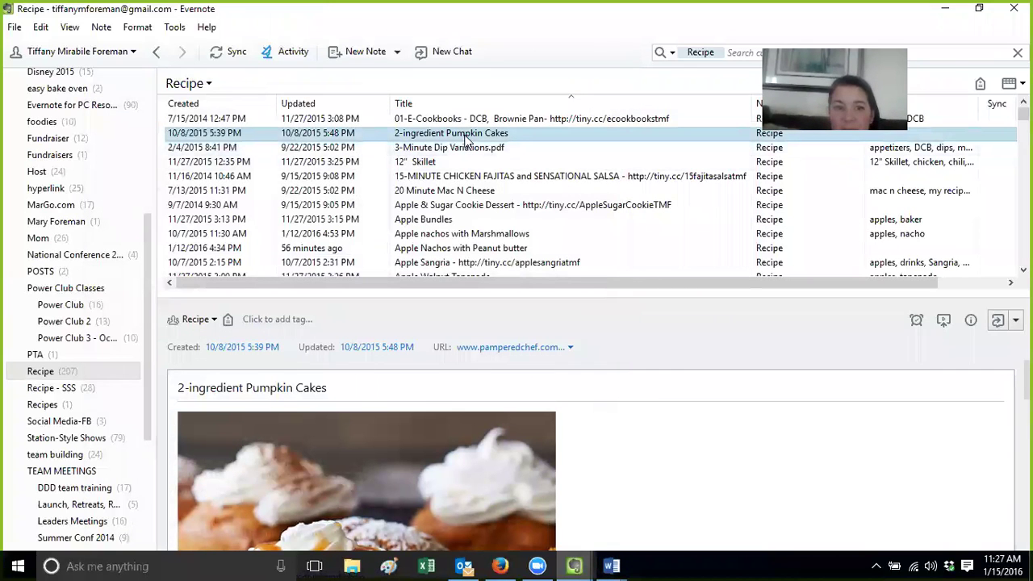
Reopen the Pumpkin Cakes note and follow its Brownie Pan link to Pampered Chef results
{"action": "double_click", "coordinate": [465, 134]}
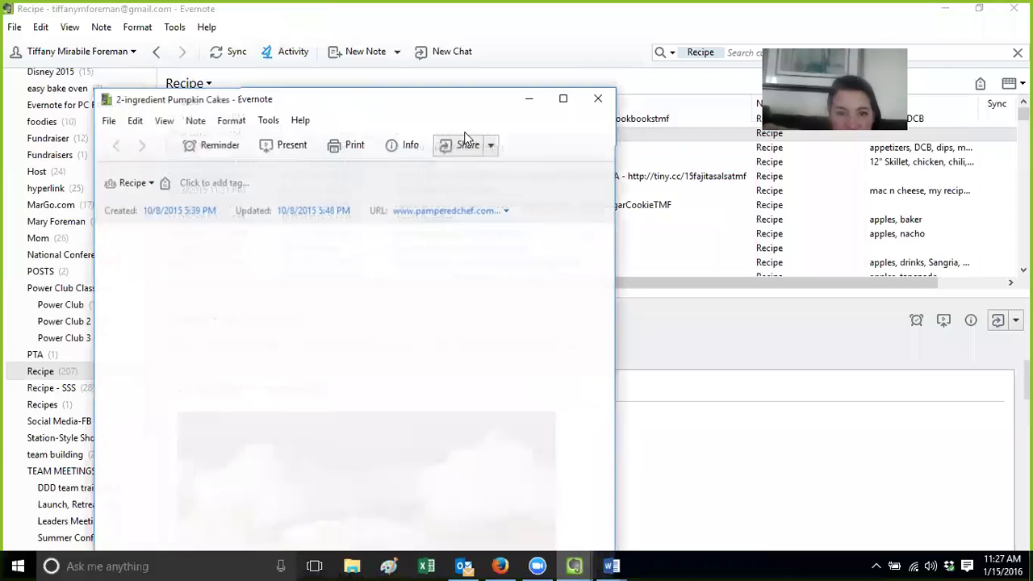
{"action": "left_click_drag", "start_coordinate": [609, 308], "coordinate": [603, 516]}
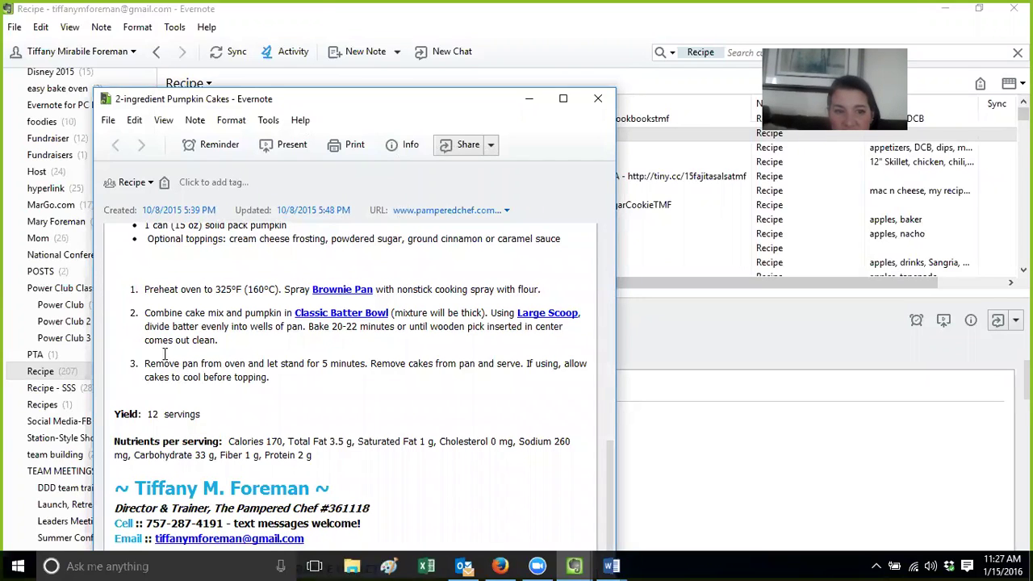
{"action": "left_click", "coordinate": [336, 292]}
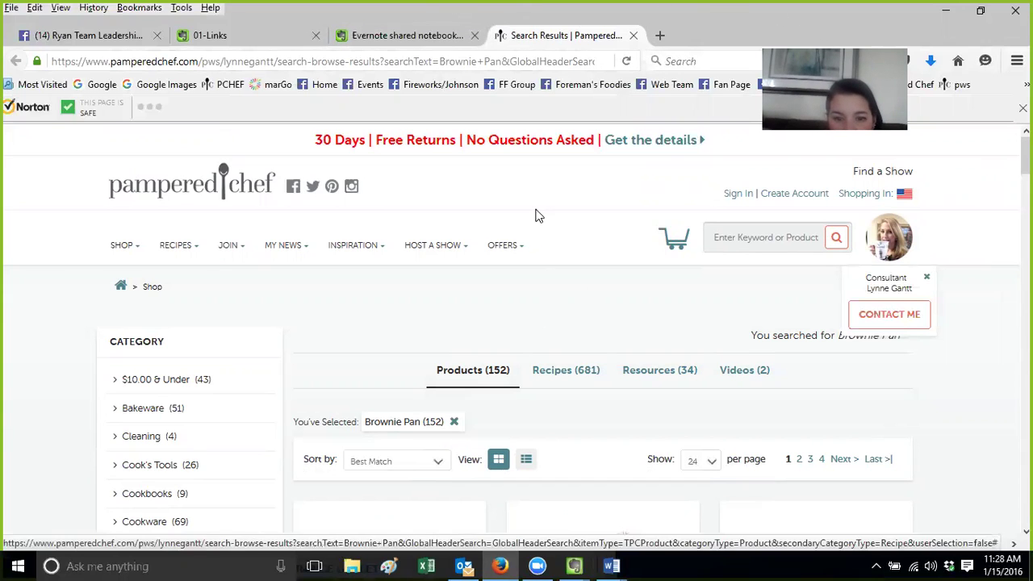
{"action": "left_click", "coordinate": [574, 566]}
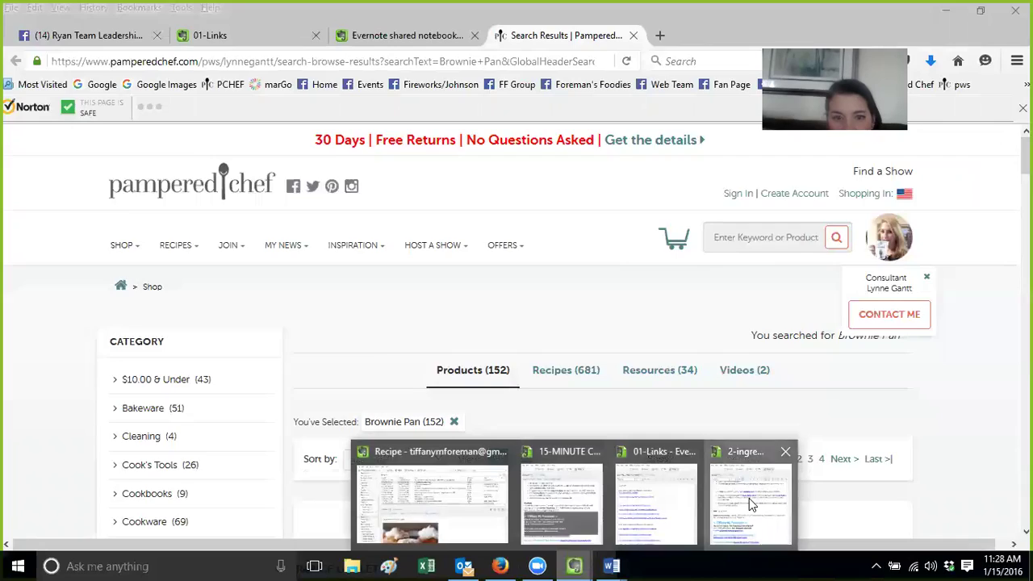
Close the separate Pumpkin Cakes and 01-Links Evernote note windows
{"action": "left_click", "coordinate": [749, 498]}
{"action": "left_click", "coordinate": [600, 97]}
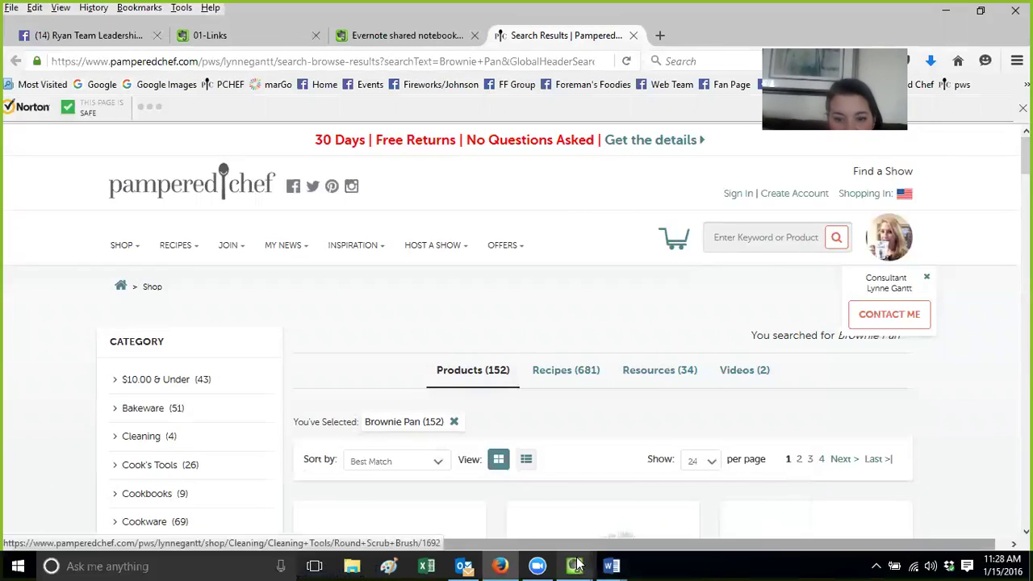
{"action": "left_click", "coordinate": [573, 566]}
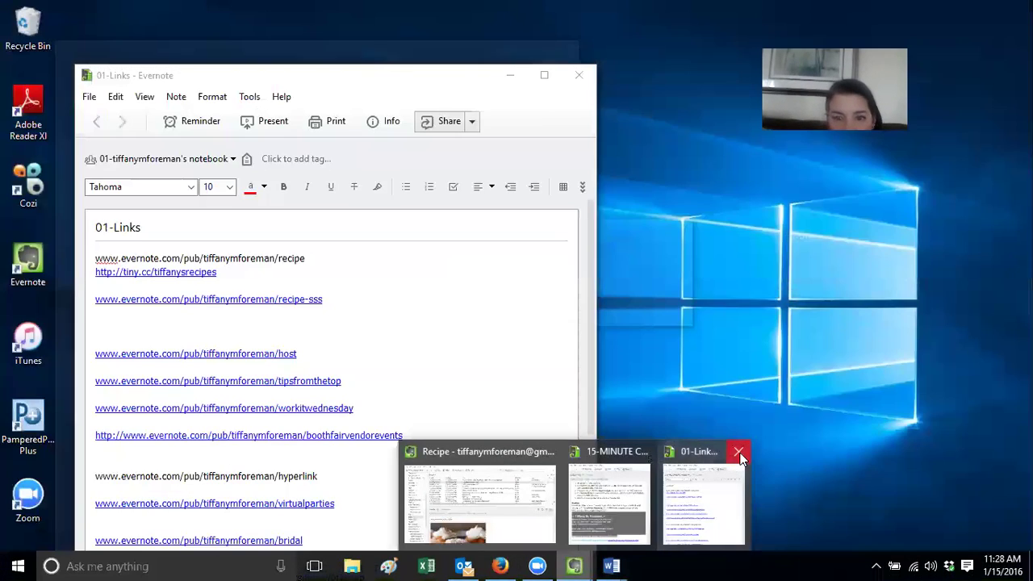
{"action": "left_click", "coordinate": [739, 456]}
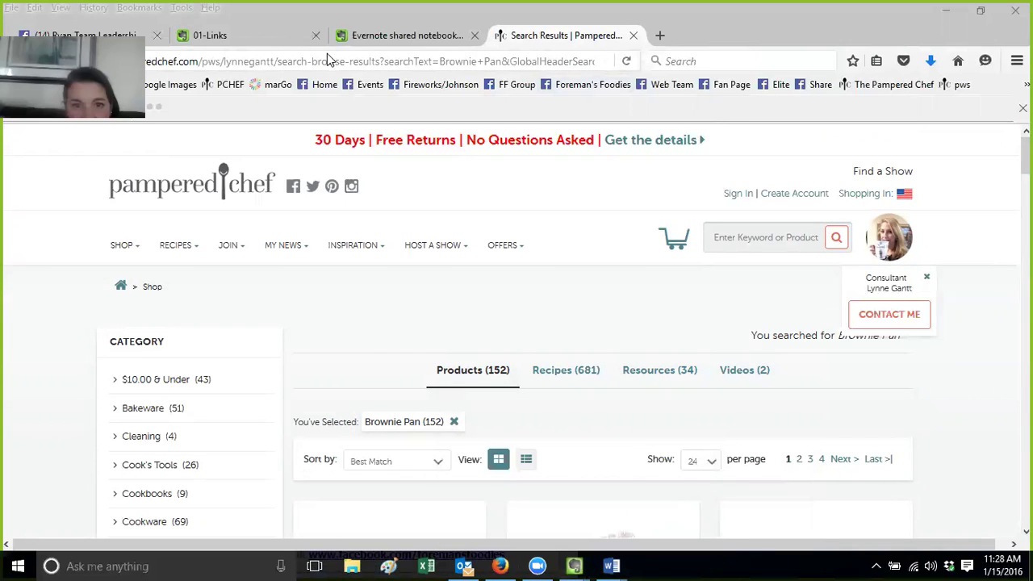
Switch the browser to the shared 01-Links note tab and select its address
{"action": "left_click", "coordinate": [97, 33]}
{"action": "left_click", "coordinate": [257, 39]}
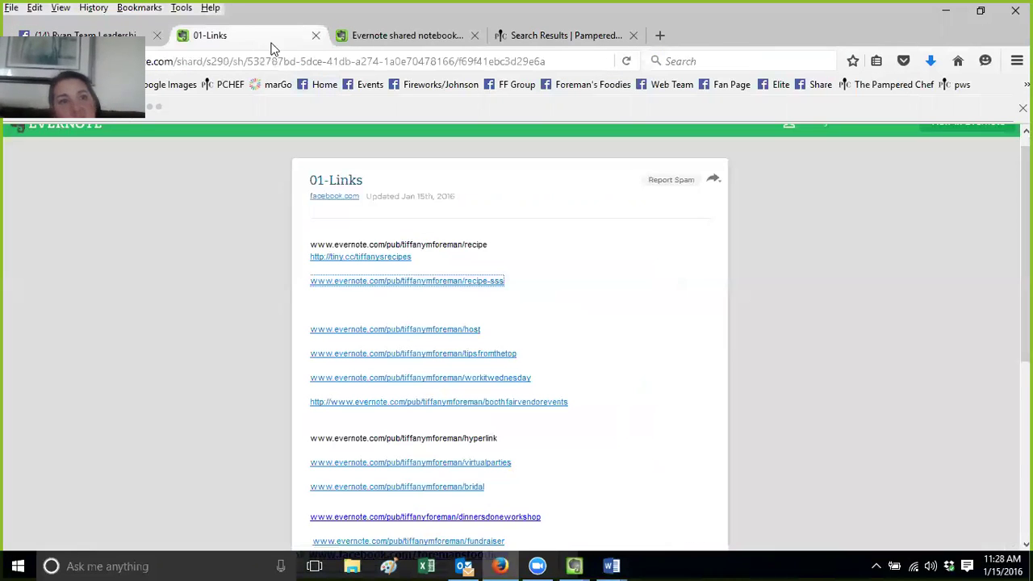
{"action": "left_click", "coordinate": [319, 63]}
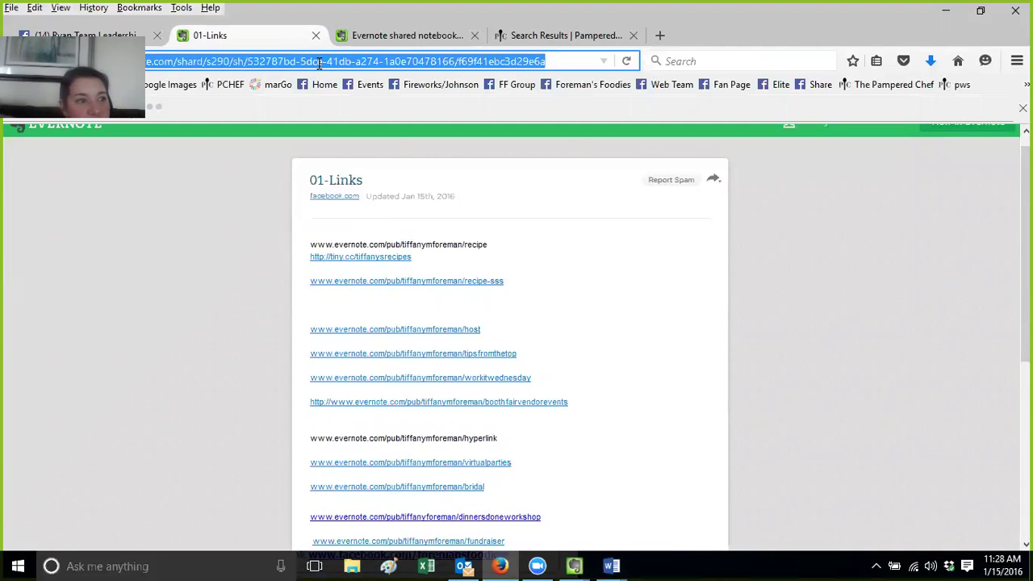
{"action": "type", "text": "www."}
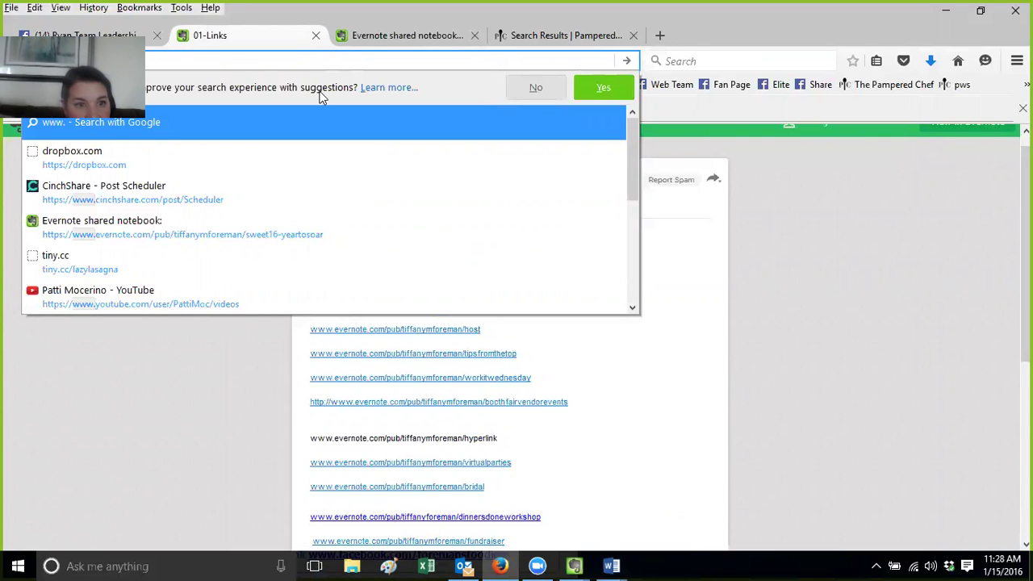
{"action": "left_click", "coordinate": [154, 32]}
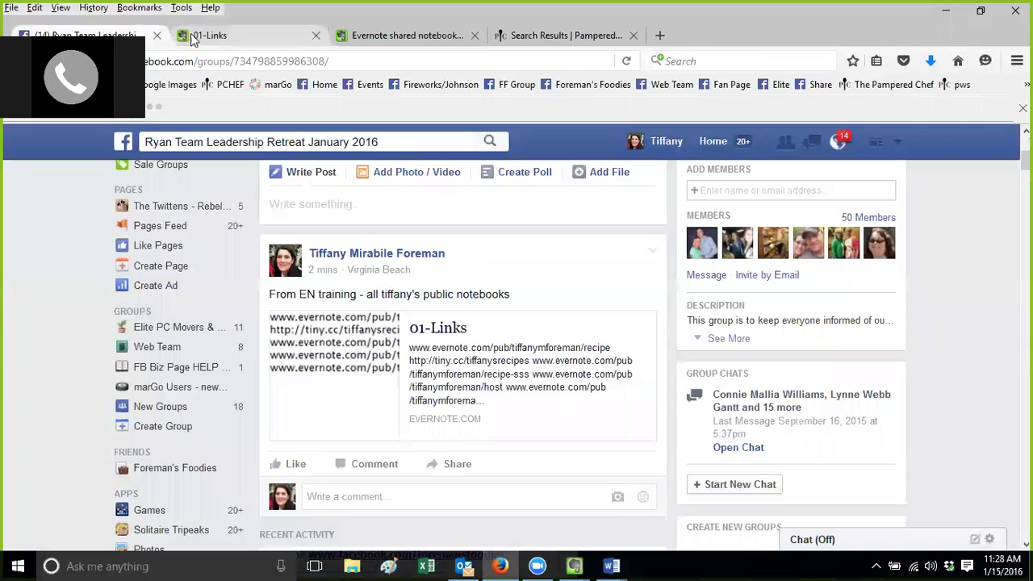
{"action": "left_click", "coordinate": [230, 84]}
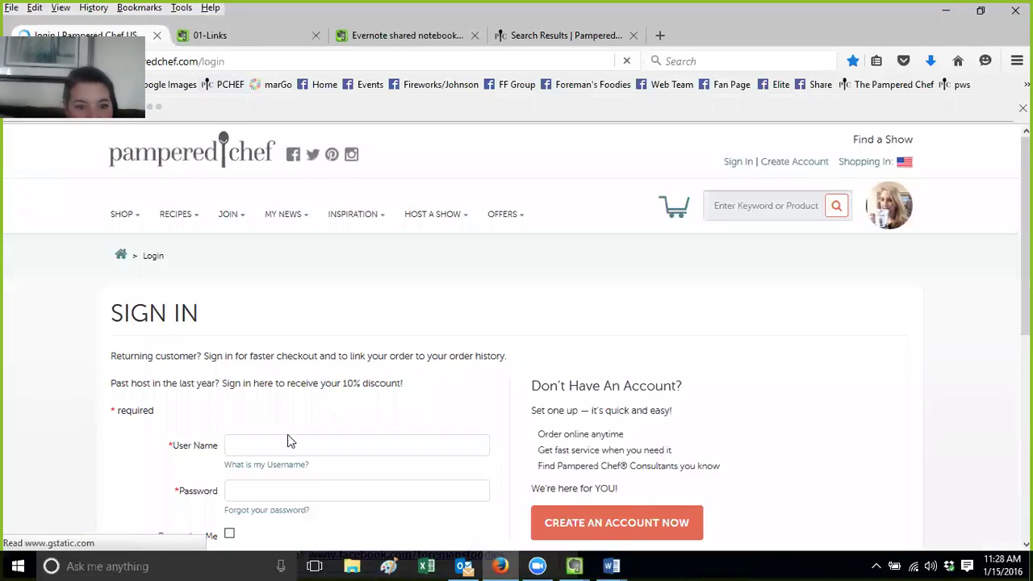
Sign in to the Pampered Chef consultant account using the saved username and password
{"action": "left_click", "coordinate": [305, 479]}
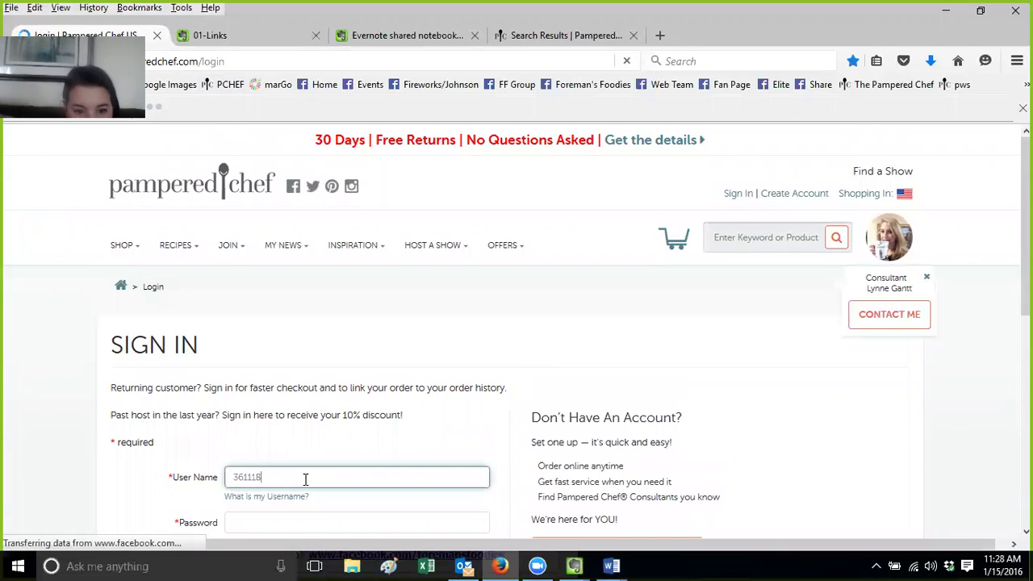
{"action": "key", "text": "Tab"}
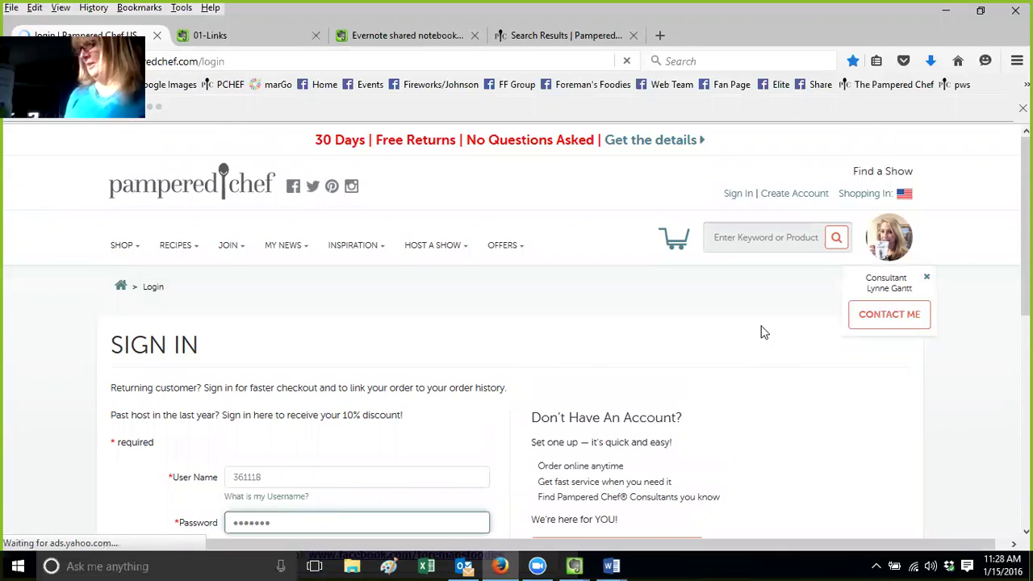
{"action": "scroll", "coordinate": [322, 403], "scroll_direction": "down", "scroll_amount": 3}
{"action": "left_click", "coordinate": [300, 443]}
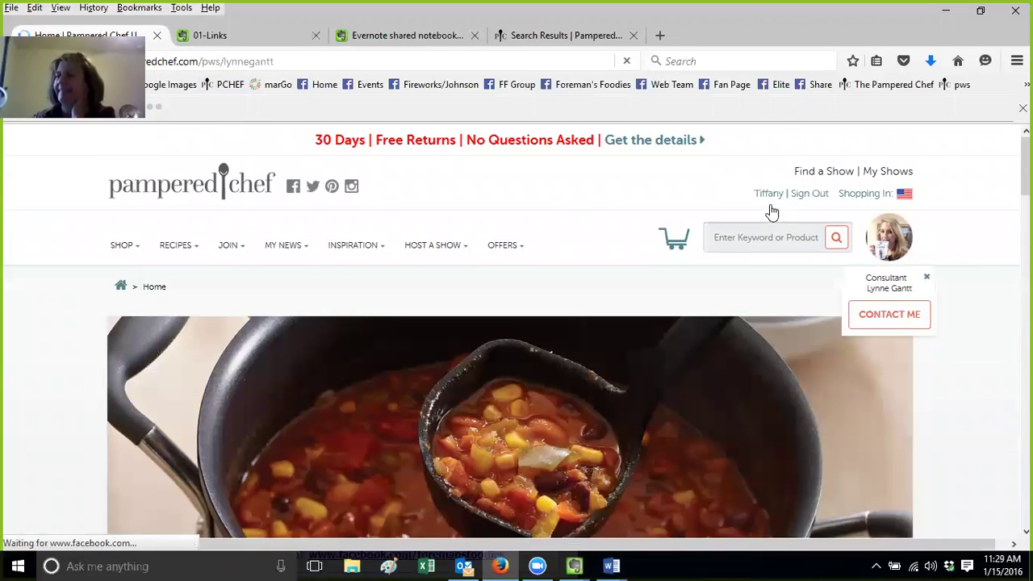
Go to Consultant's Corner and open the Selling & Recruiting Consultant Connection page
{"action": "mouse_move", "coordinate": [770, 198]}
{"action": "left_click", "coordinate": [739, 273]}
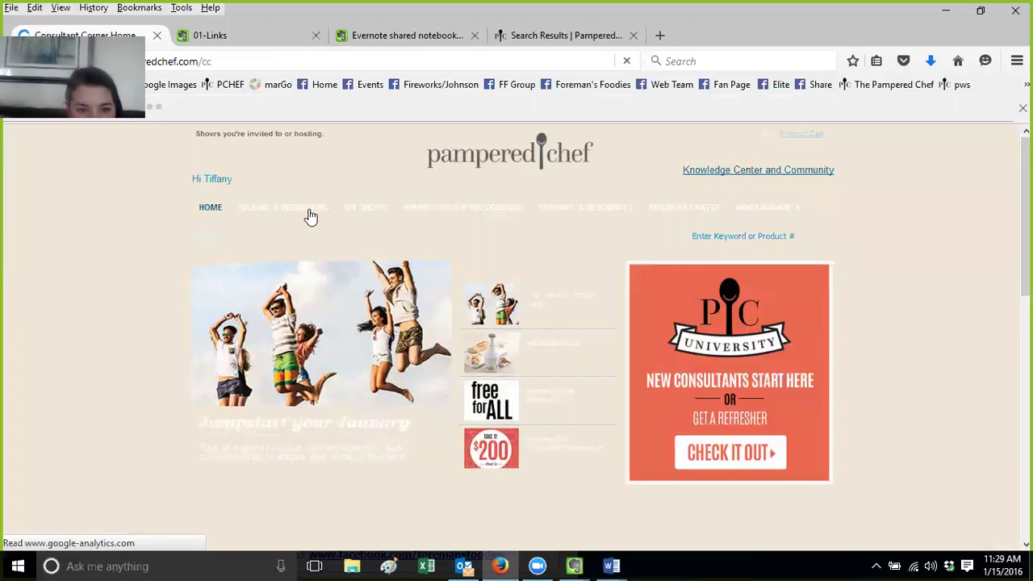
{"action": "mouse_move", "coordinate": [312, 215]}
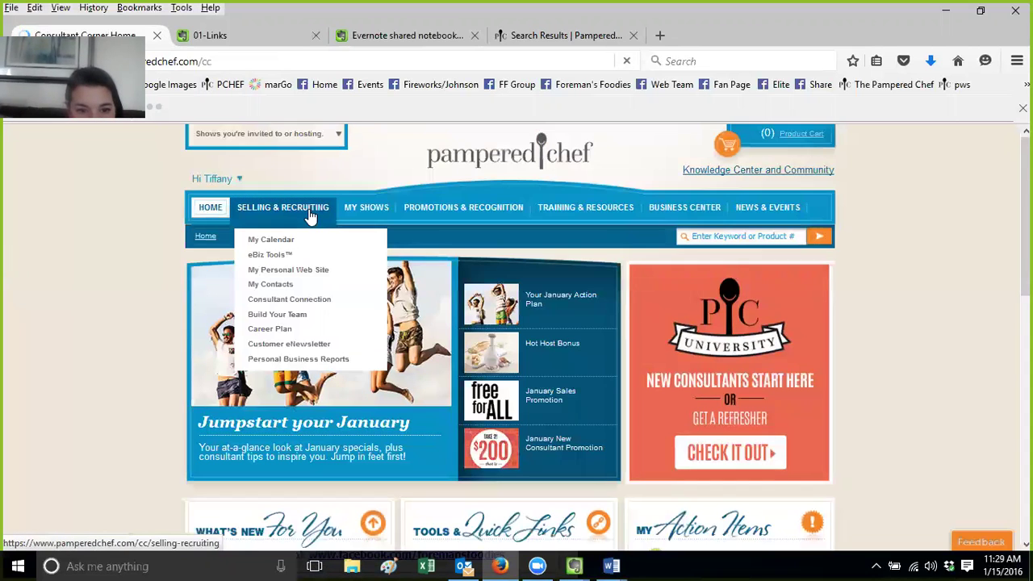
{"action": "left_click", "coordinate": [307, 300]}
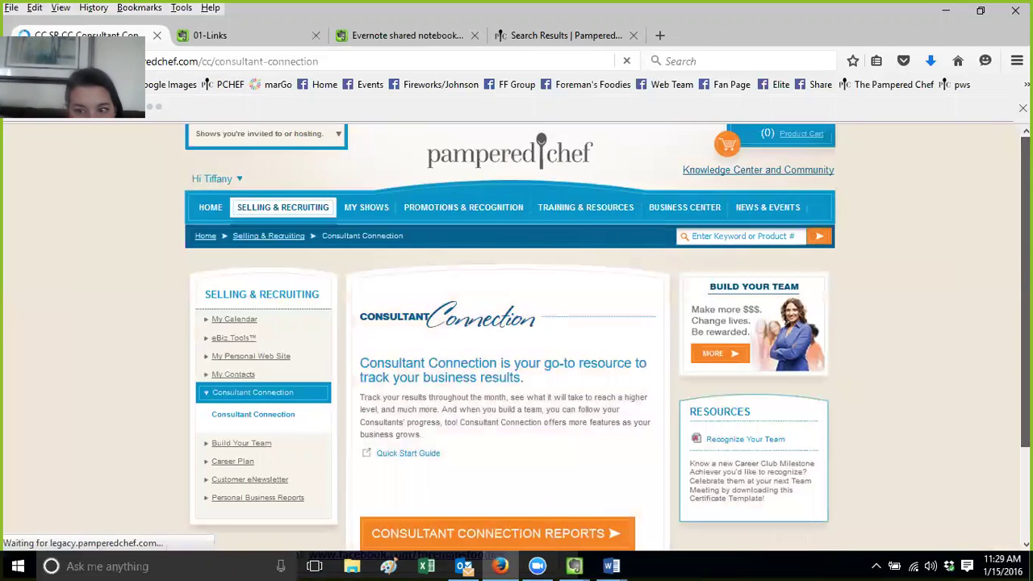
{"action": "scroll", "coordinate": [528, 431], "scroll_direction": "down", "scroll_amount": 3}
{"action": "scroll", "coordinate": [484, 468], "scroll_direction": "up", "scroll_amount": 3}
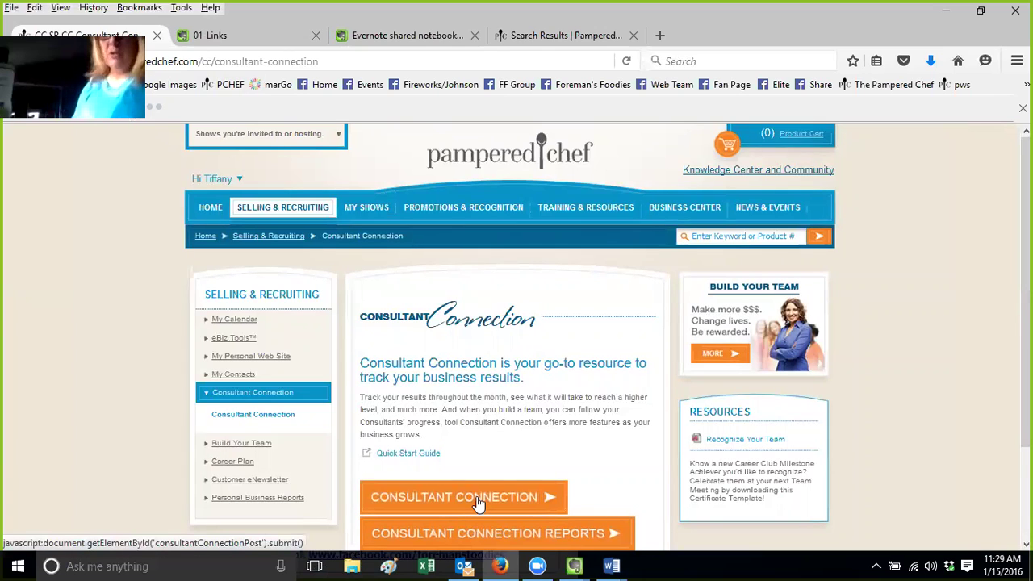
Open Consultant Connection's Prior Year Comparison earnings page, then return to the 01-Links note tab
{"action": "left_click", "coordinate": [479, 499]}
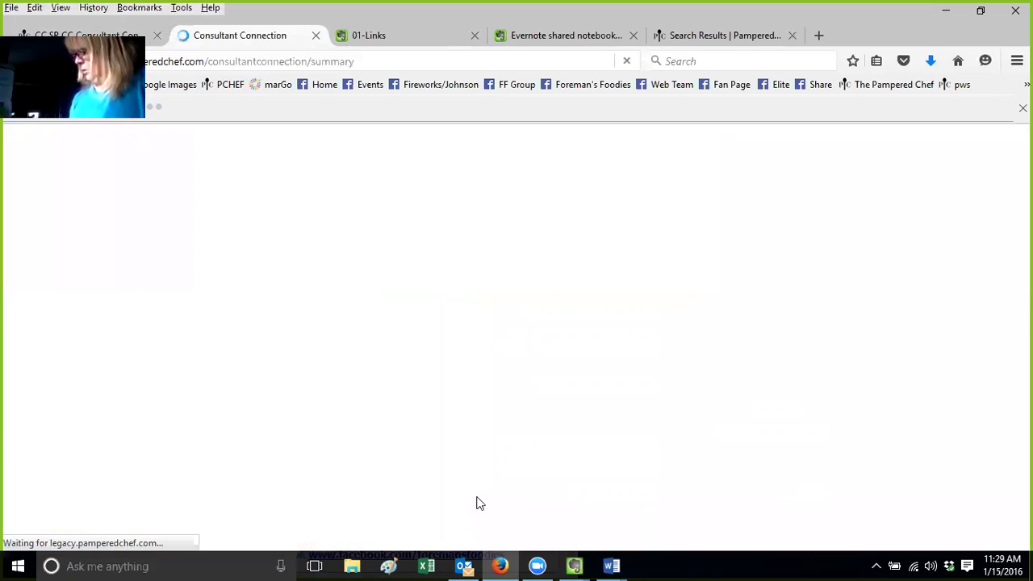
{"action": "left_click", "coordinate": [350, 252]}
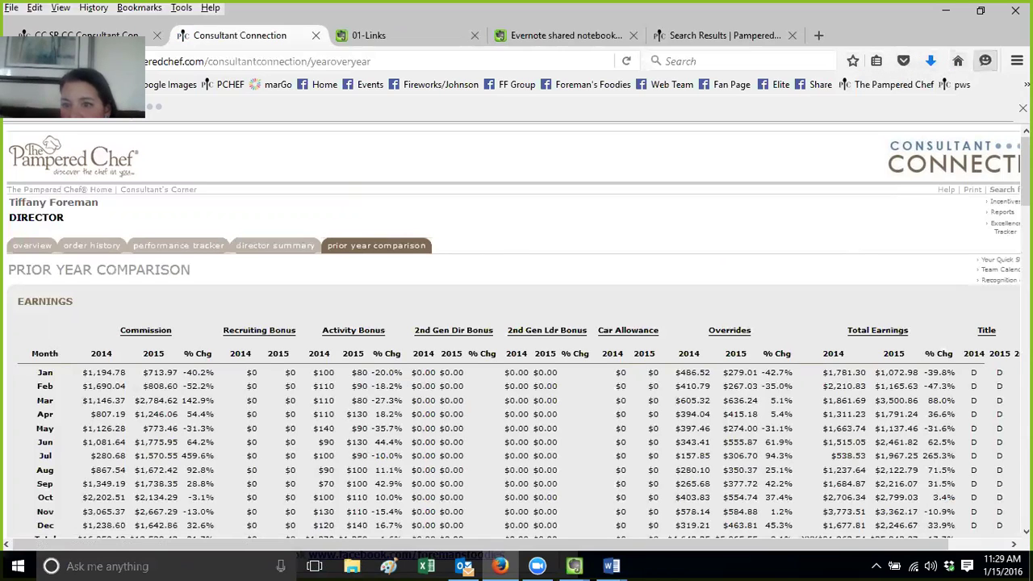
{"action": "left_click", "coordinate": [1016, 60]}
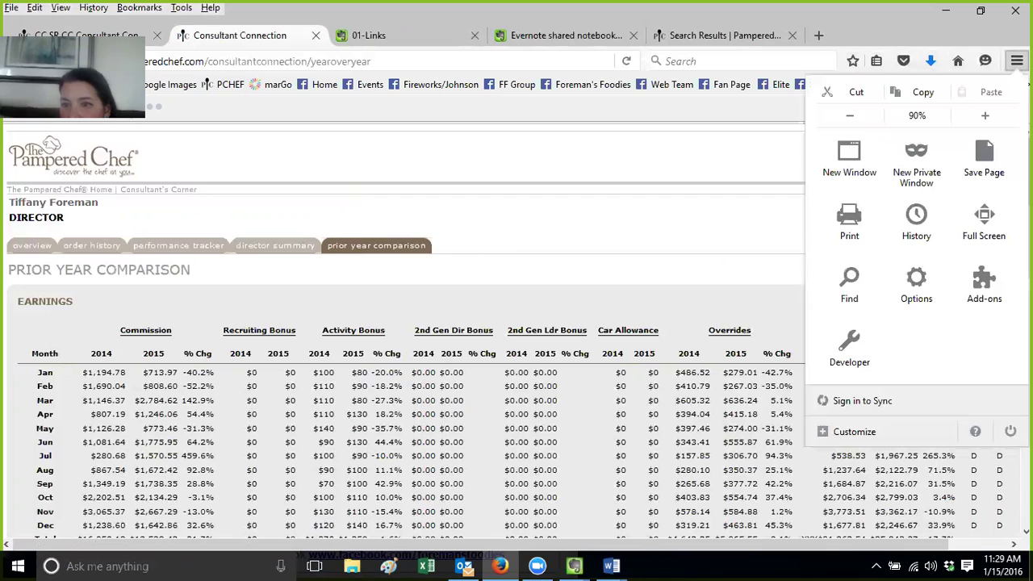
{"action": "key", "text": "Escape"}
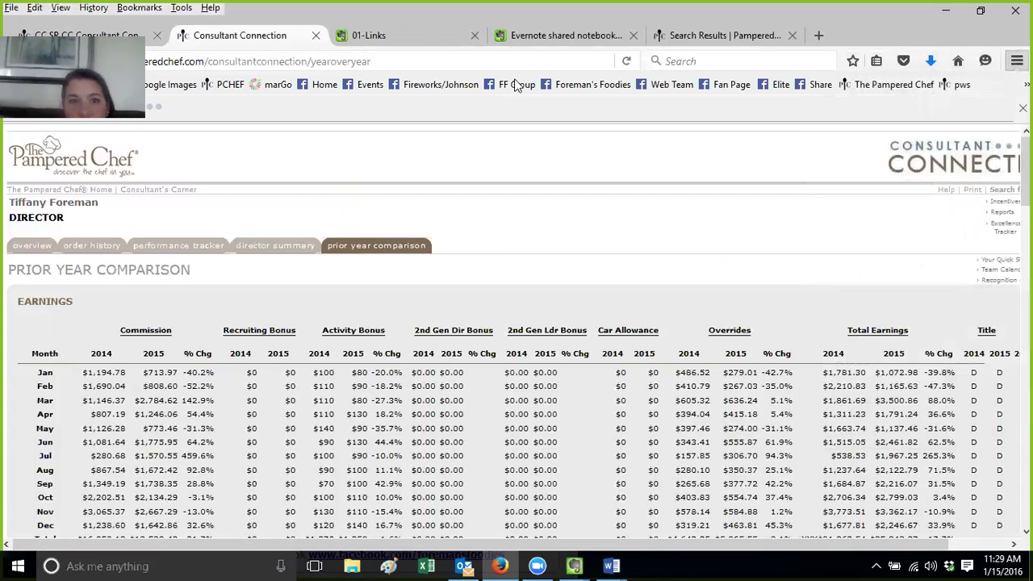
{"action": "left_click", "coordinate": [422, 39]}
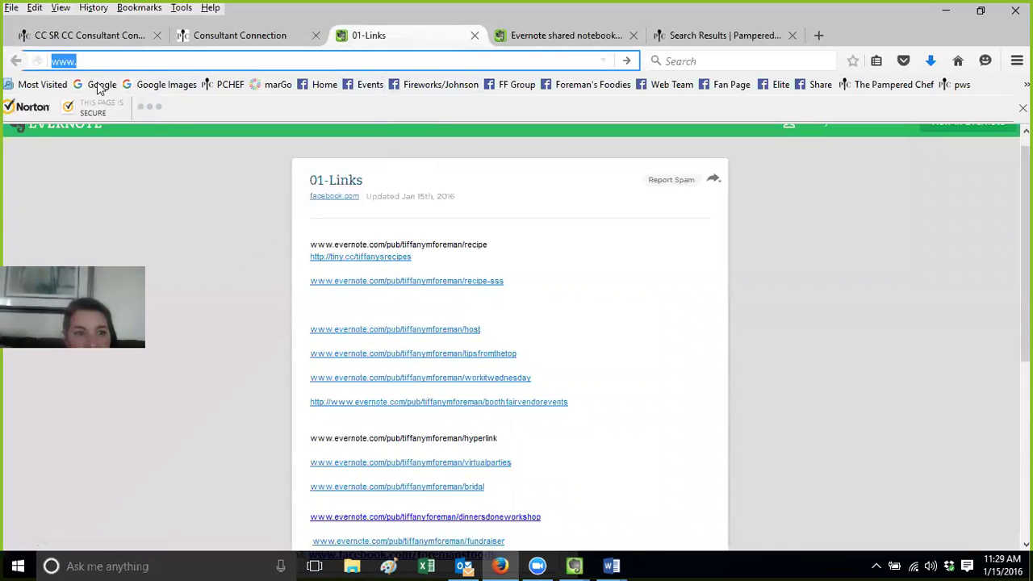
Search Google for 'evernote clipper' and install the Evernote Web Clipper add-on in Firefox
{"action": "left_click", "coordinate": [98, 85]}
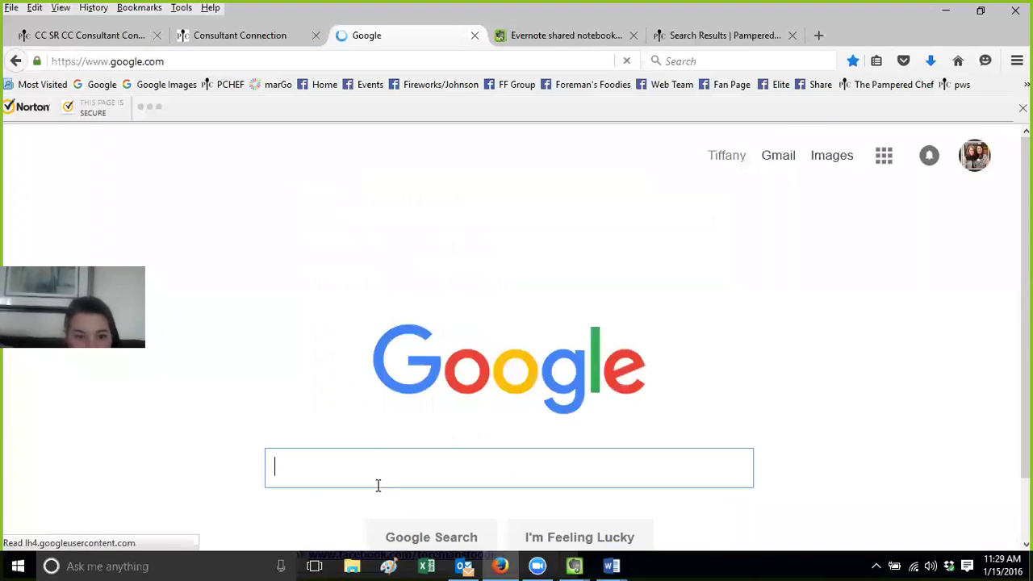
{"action": "type", "text": "evernote clipper"}
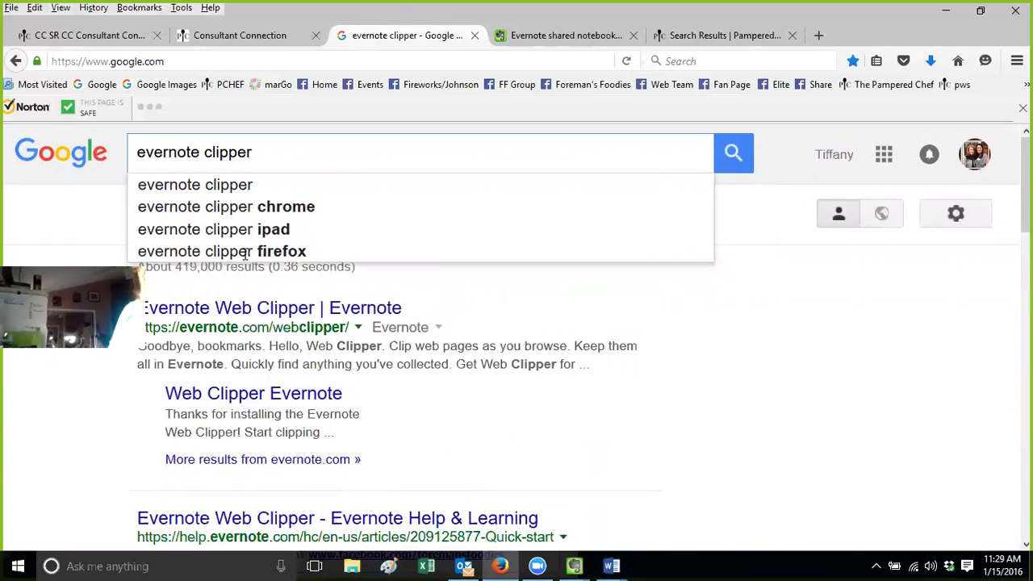
{"action": "left_click", "coordinate": [245, 252]}
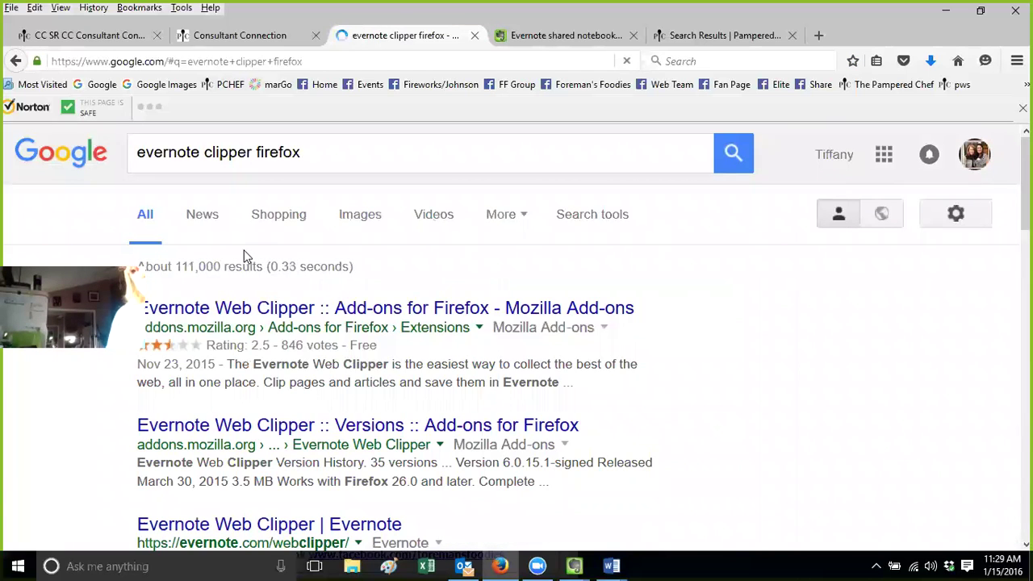
{"action": "left_click", "coordinate": [272, 309]}
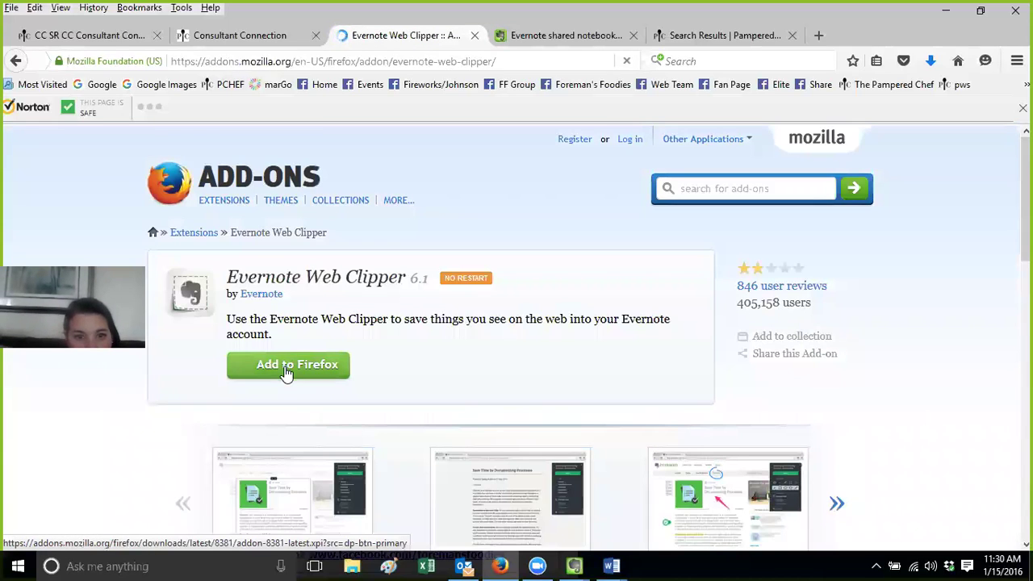
{"action": "left_click", "coordinate": [286, 367]}
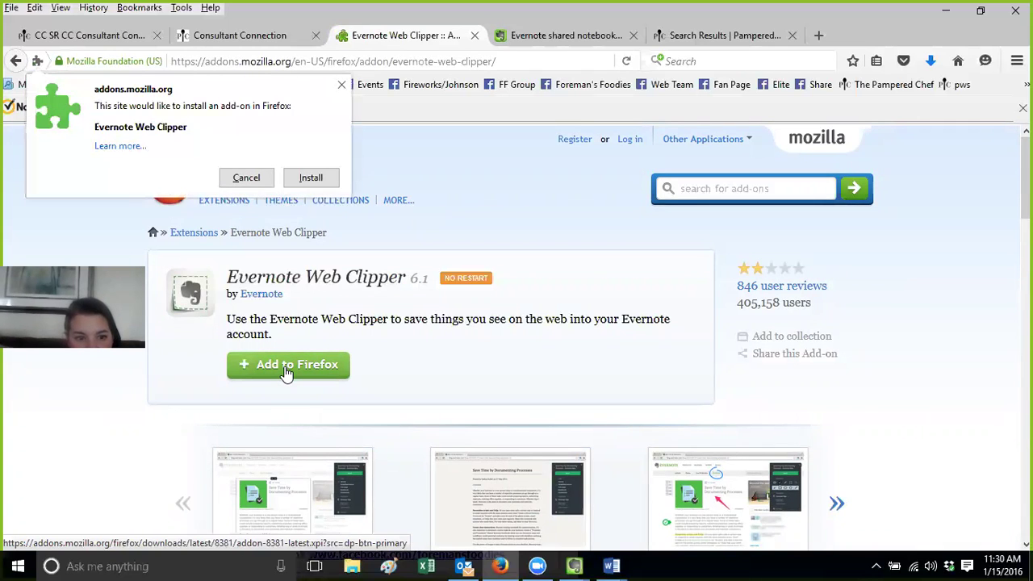
{"action": "left_click", "coordinate": [316, 178]}
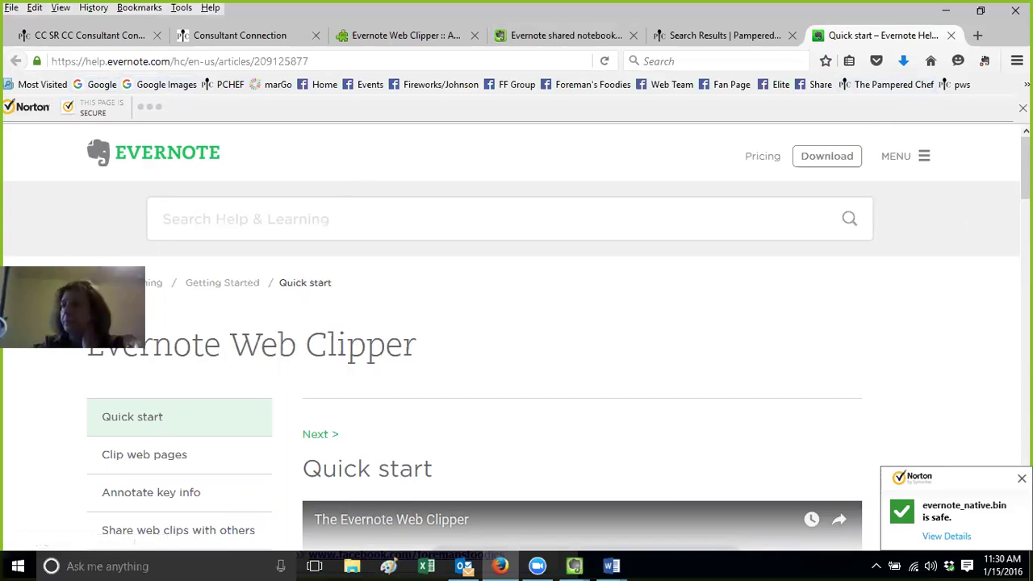
Read through the Web Clipper Quick start article, then return to the Consultant Connection earnings tab
{"action": "scroll", "coordinate": [1025, 178], "scroll_direction": "down", "scroll_amount": 3}
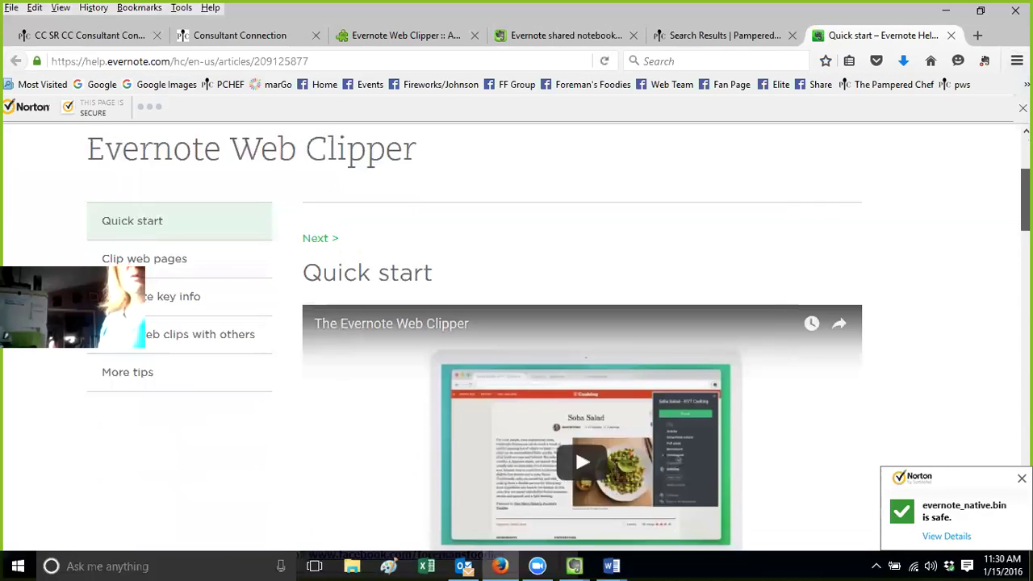
{"action": "scroll", "coordinate": [581, 339], "scroll_direction": "down", "scroll_amount": 8}
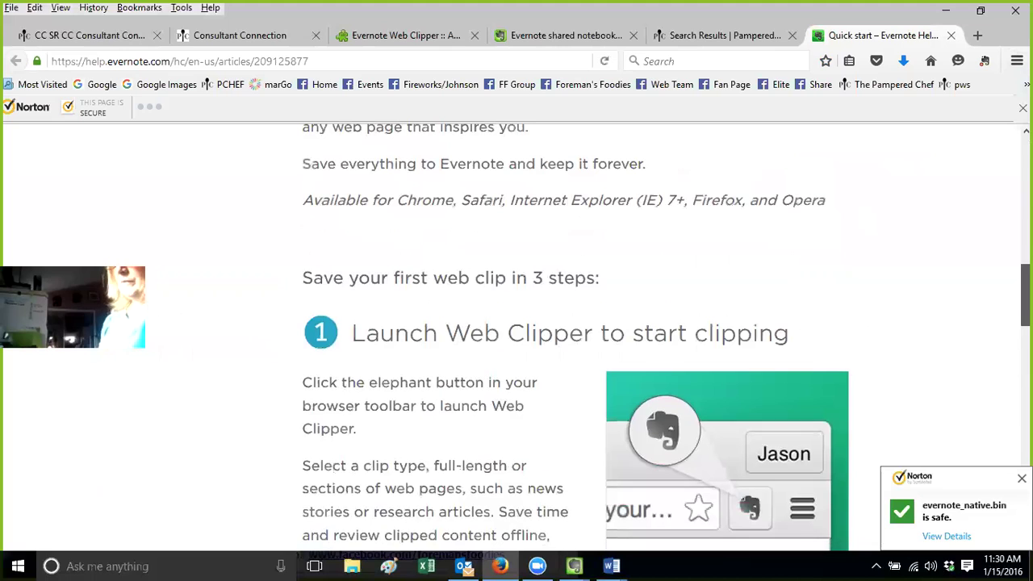
{"action": "left_click_drag", "start_coordinate": [1025, 296], "coordinate": [1024, 167]}
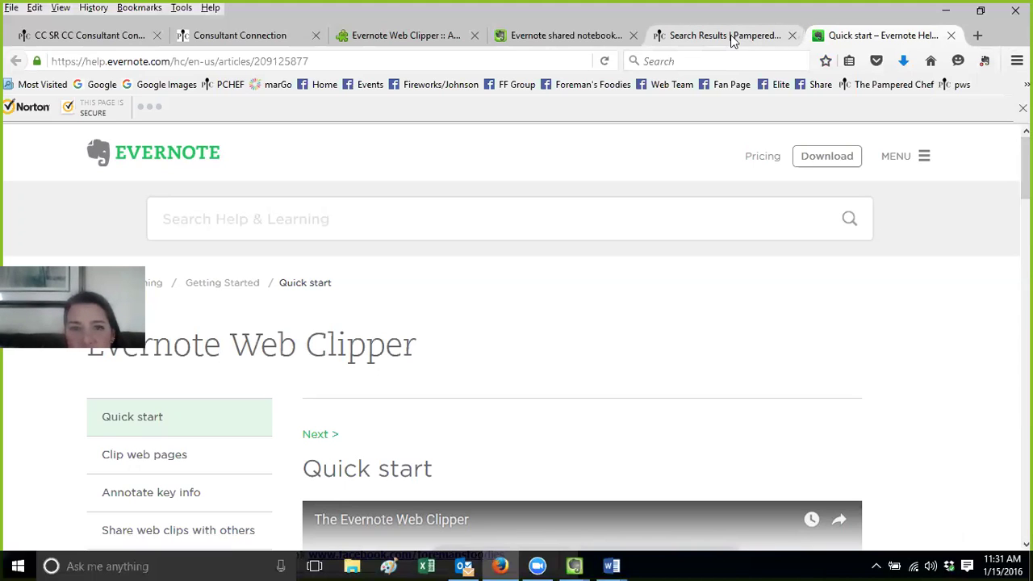
{"action": "left_click", "coordinate": [292, 40]}
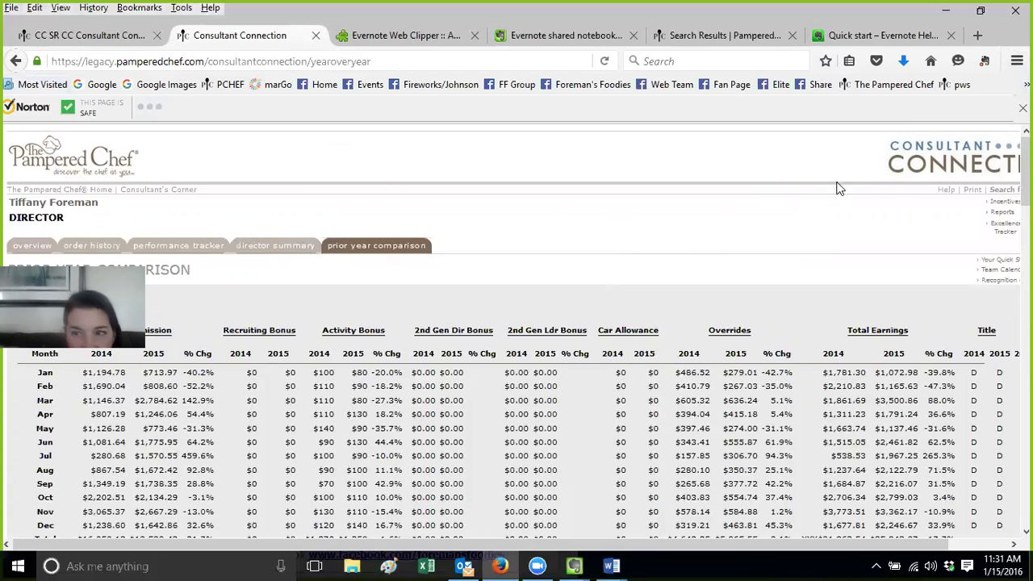
Sign in to Evernote within the Web Clipper using the account password
{"action": "left_click", "coordinate": [986, 61]}
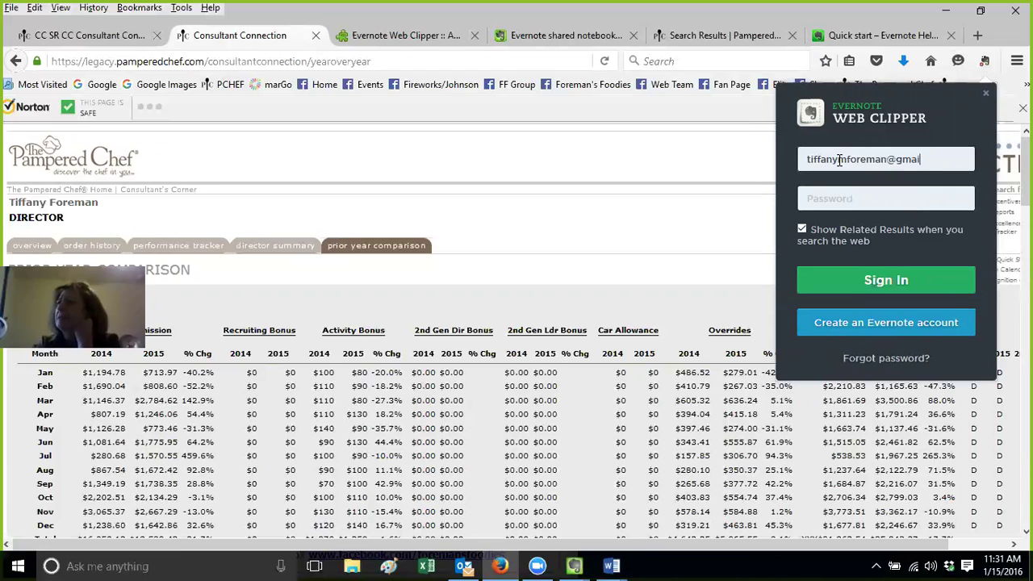
{"action": "type", "text": "••••••••"}
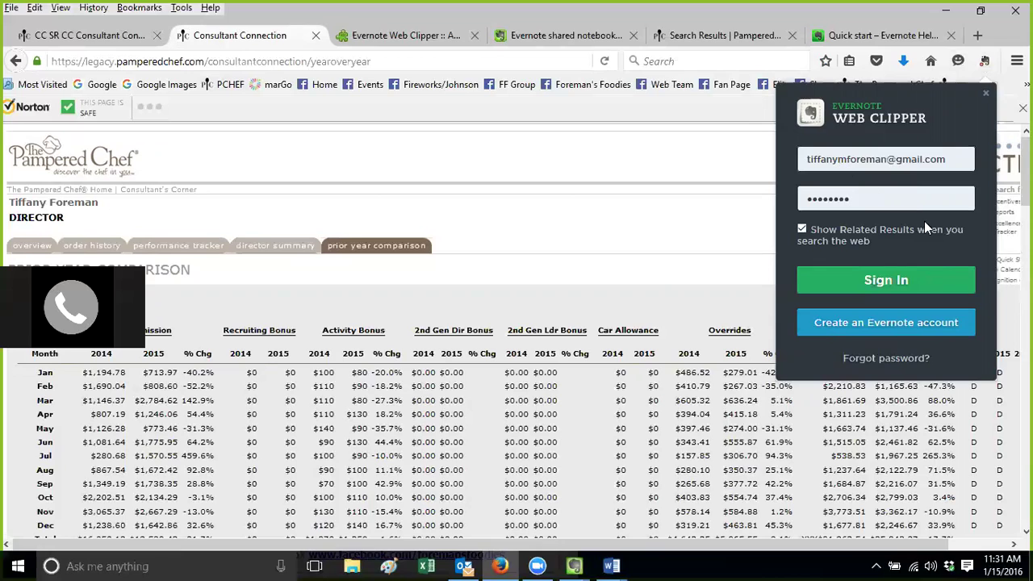
{"action": "left_click", "coordinate": [902, 280]}
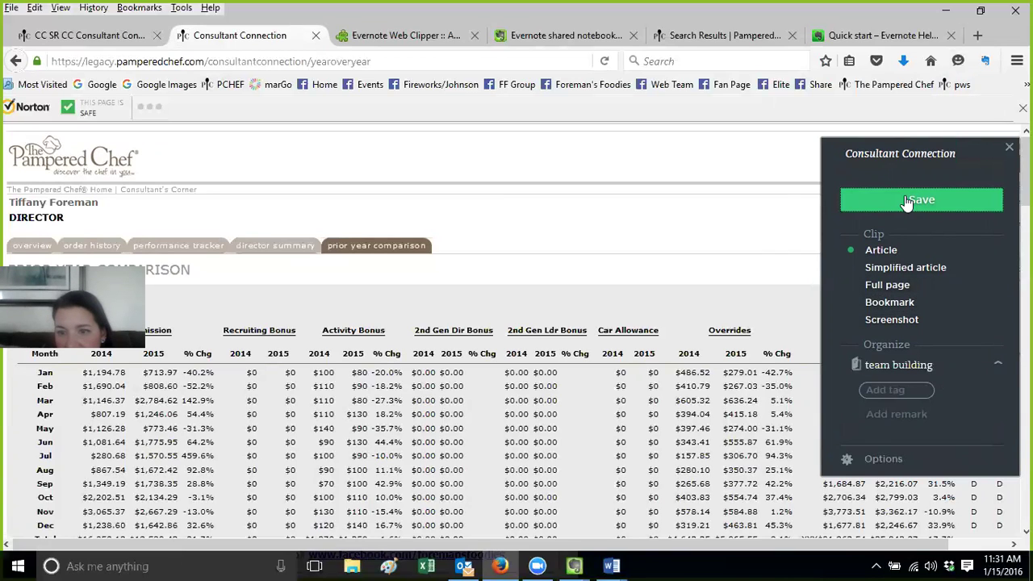
File the clip into the personal default 01- notebook at the top of the list
{"action": "left_click", "coordinate": [996, 365]}
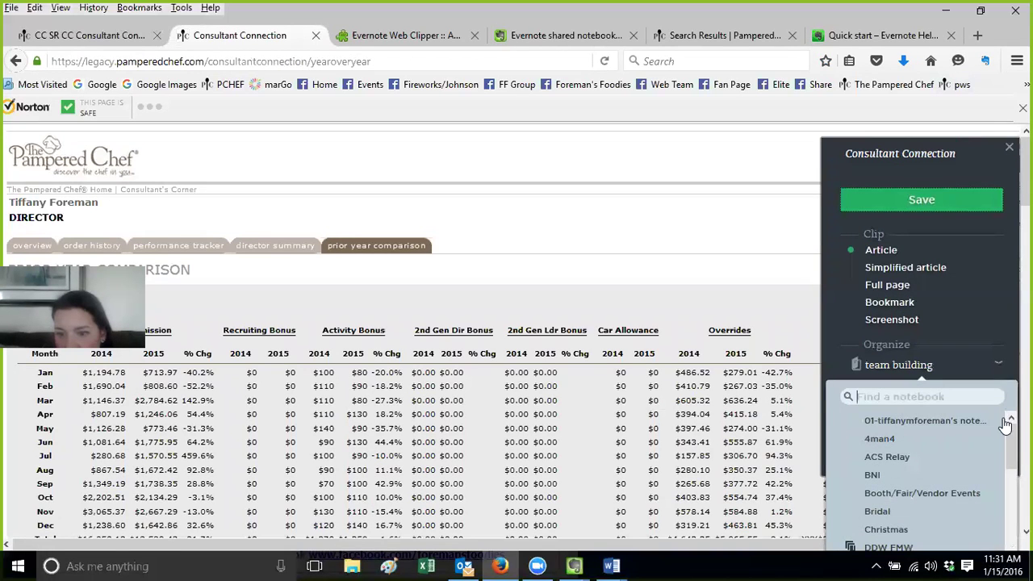
{"action": "scroll", "coordinate": [1005, 425], "scroll_direction": "down", "scroll_amount": 5}
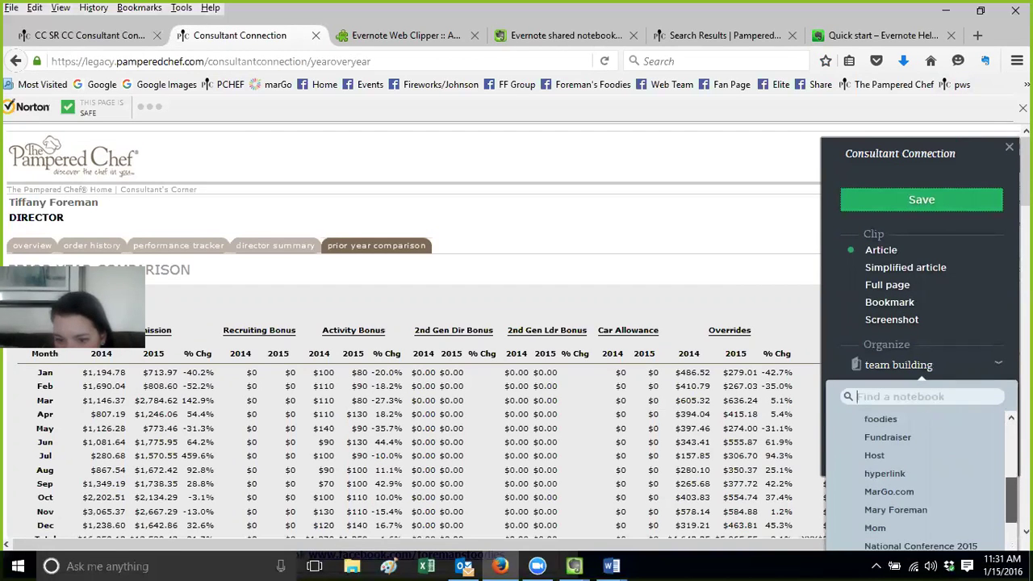
{"action": "scroll", "coordinate": [928, 472], "scroll_direction": "down", "scroll_amount": 5}
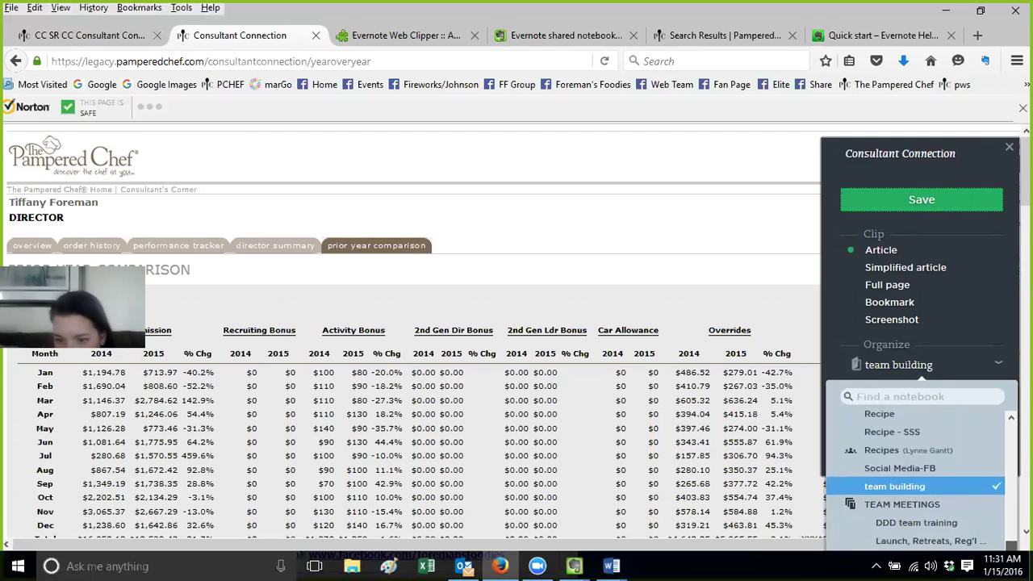
{"action": "scroll", "coordinate": [928, 468], "scroll_direction": "up", "scroll_amount": 10}
{"action": "left_click", "coordinate": [936, 421]}
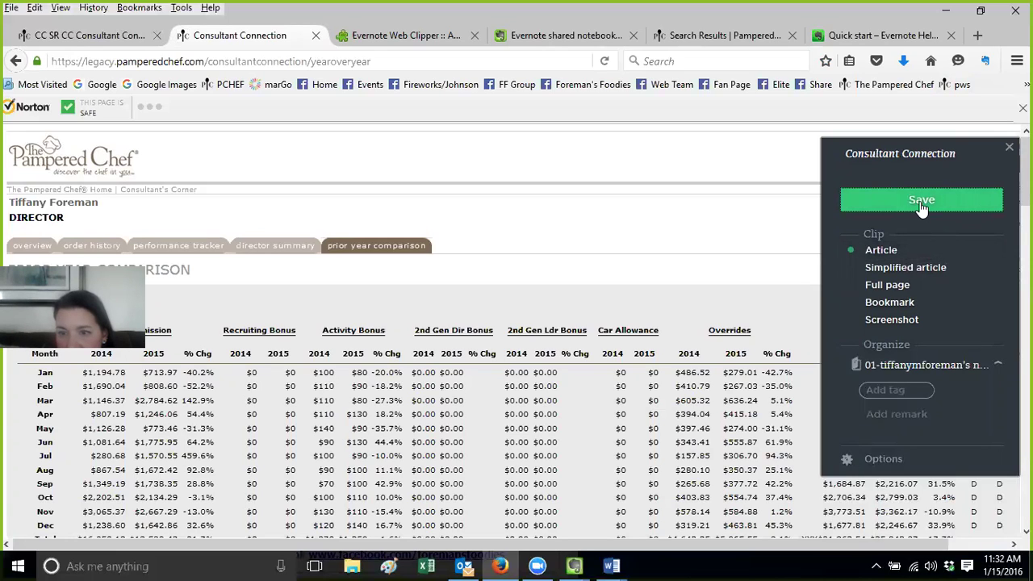
Retitle the clip to the consultant's first name plus 'PY Comparison' and save it
{"action": "left_click", "coordinate": [943, 154]}
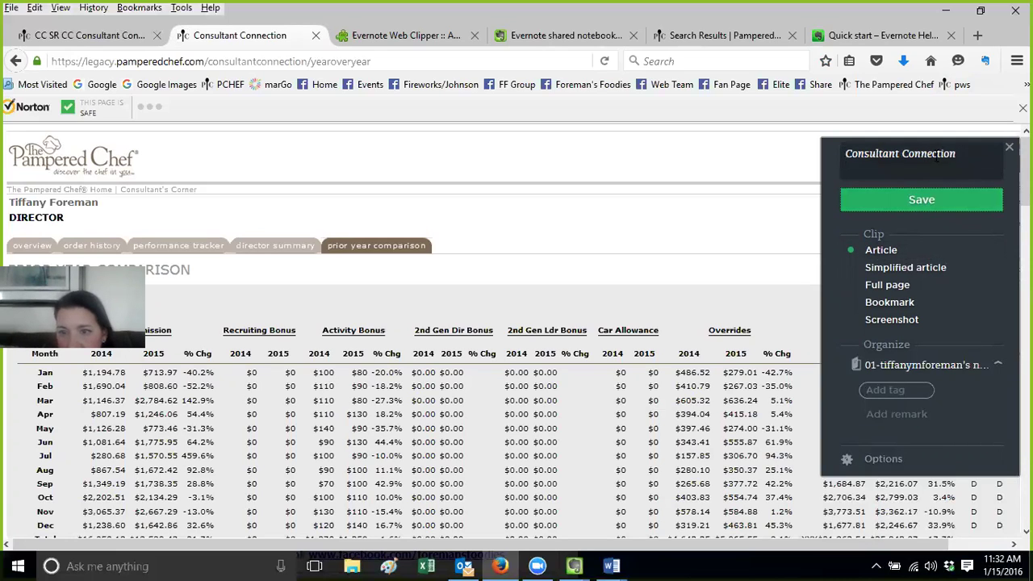
{"action": "left_click_drag", "start_coordinate": [954, 157], "coordinate": [768, 168]}
{"action": "type", "text": "Tiffan"}
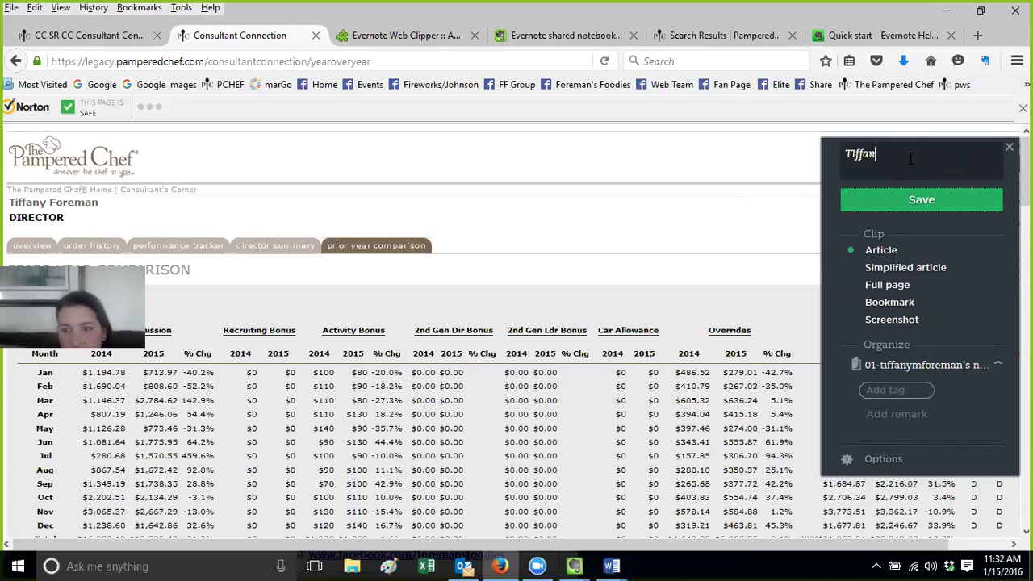
{"action": "type", "text": "y PY Comparioson"}
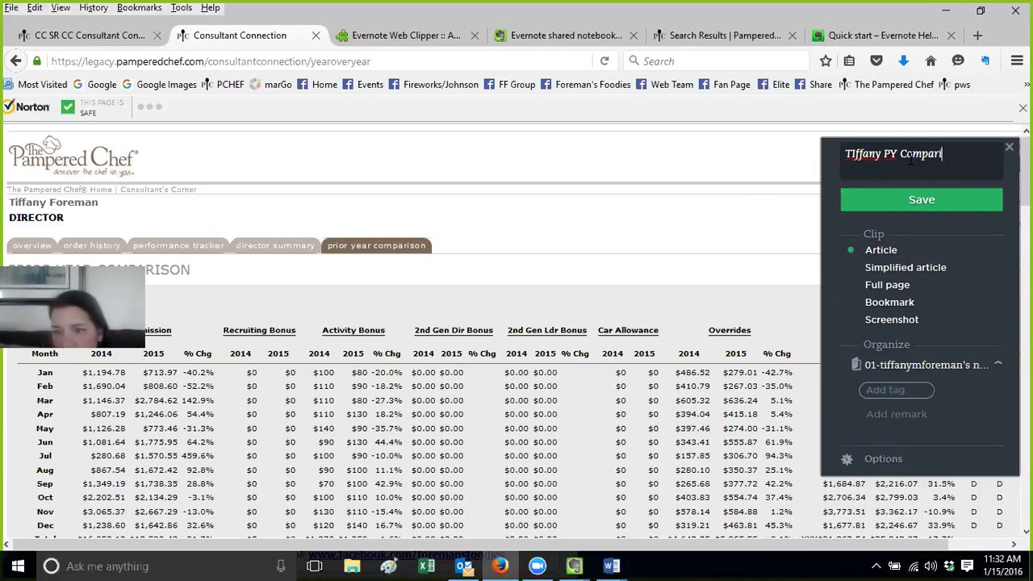
{"action": "left_click", "coordinate": [894, 203]}
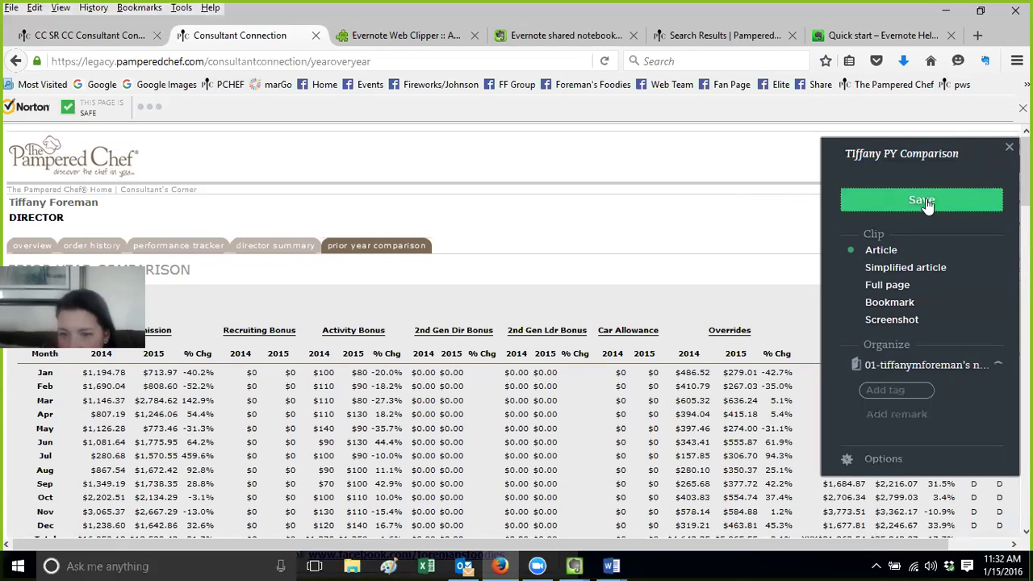
Check that the clip's notebook stays set to the personal default notebook
{"action": "left_click", "coordinate": [907, 370]}
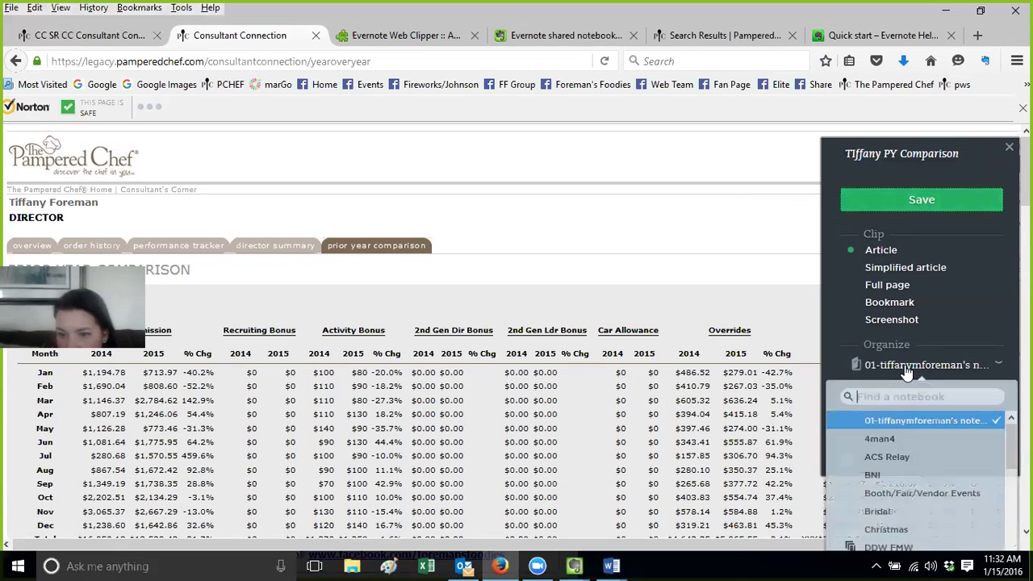
{"action": "left_click", "coordinate": [909, 373]}
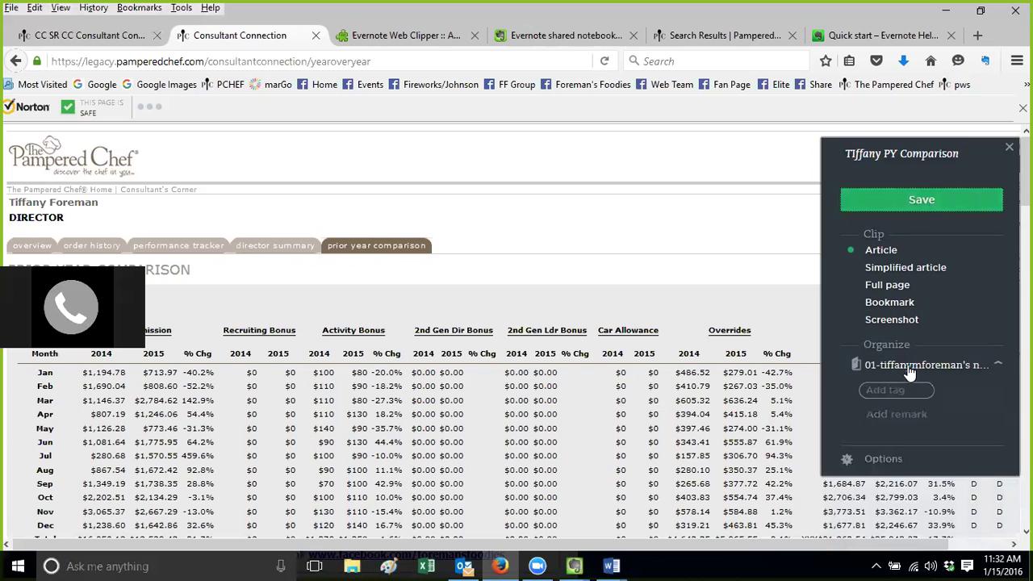
{"action": "left_click", "coordinate": [911, 371]}
{"action": "left_click", "coordinate": [910, 373]}
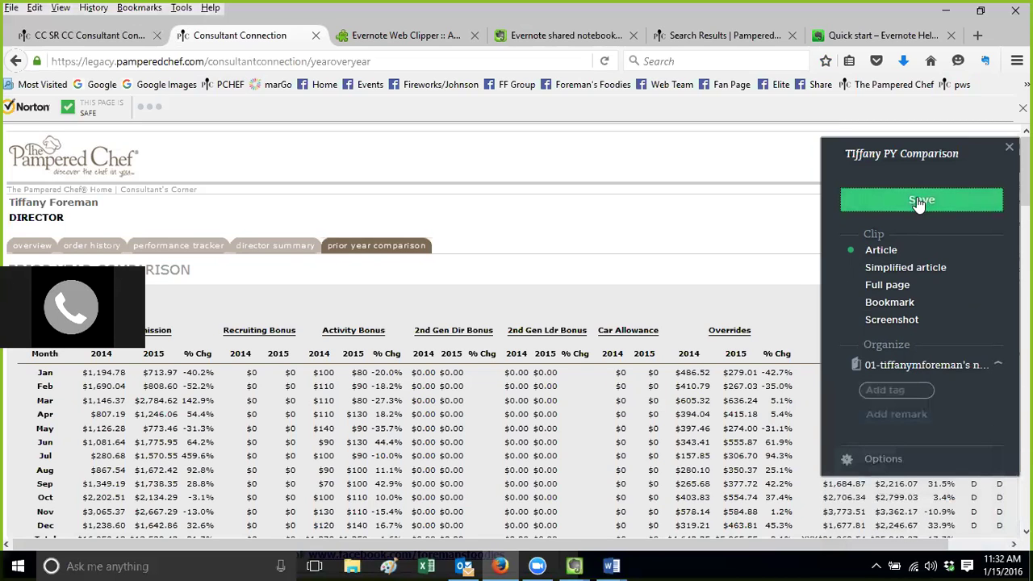
In desktop Evernote, view the personal default notebook's notes, then return to the browser
{"action": "left_click", "coordinate": [574, 566]}
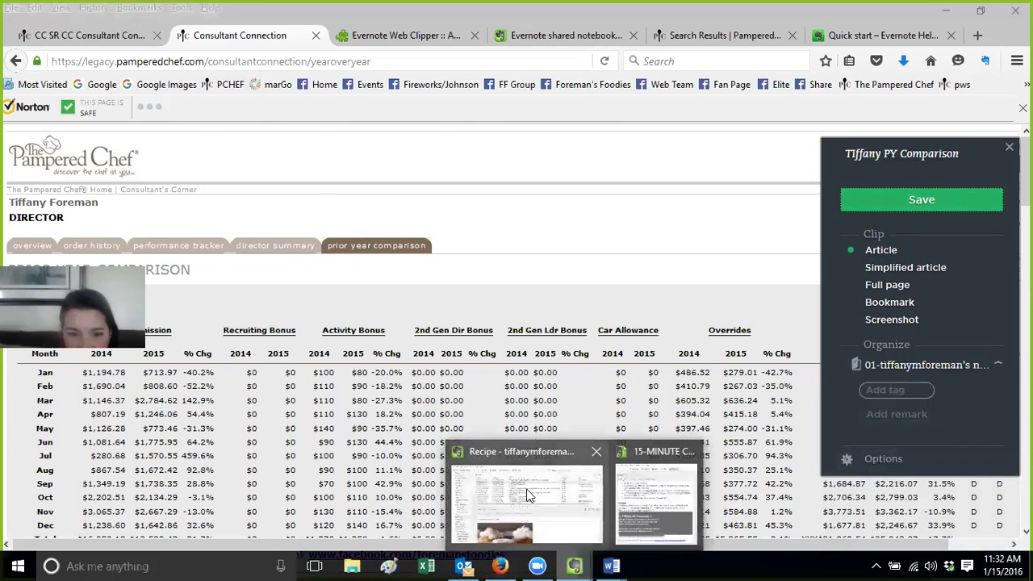
{"action": "left_click", "coordinate": [529, 494]}
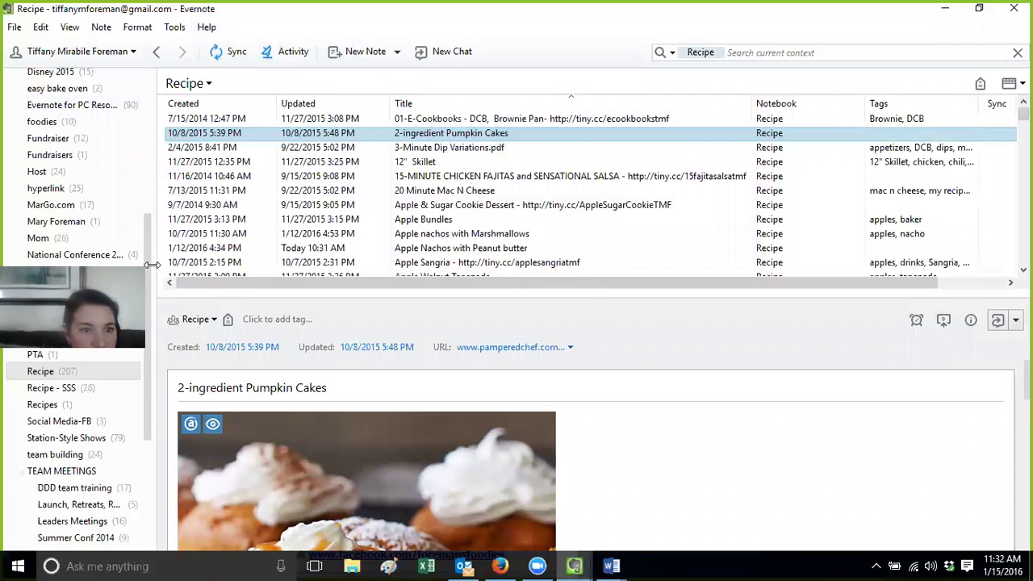
{"action": "scroll", "coordinate": [97, 173], "scroll_direction": "up", "scroll_amount": 6}
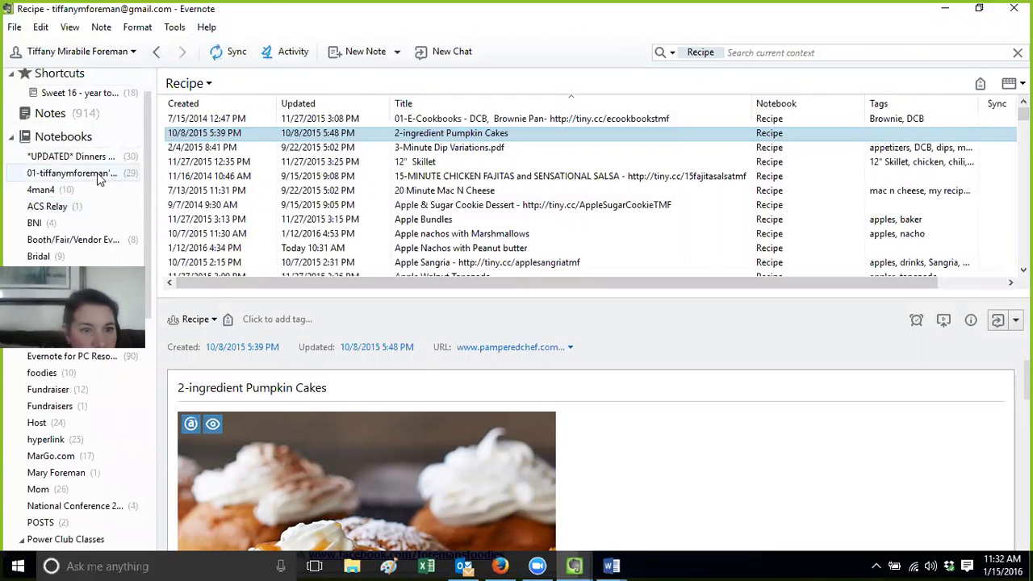
{"action": "left_click", "coordinate": [97, 172]}
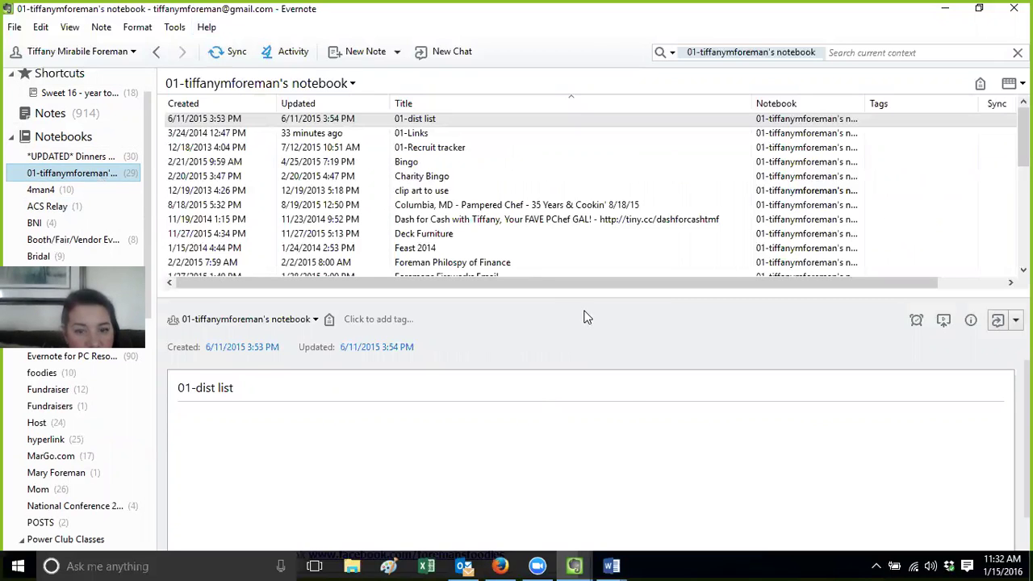
{"action": "left_click", "coordinate": [576, 565]}
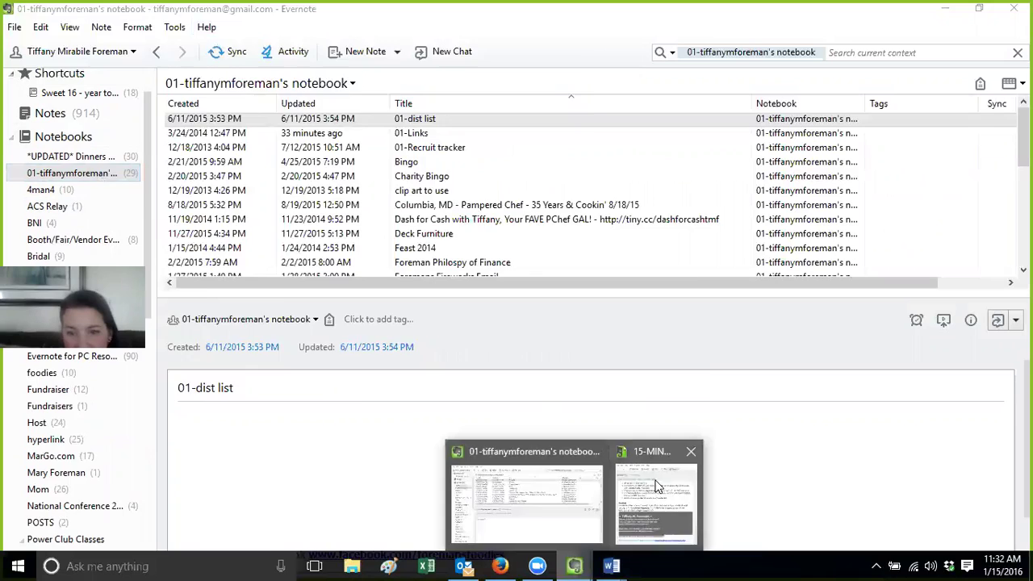
{"action": "left_click", "coordinate": [656, 484]}
{"action": "left_click", "coordinate": [504, 565]}
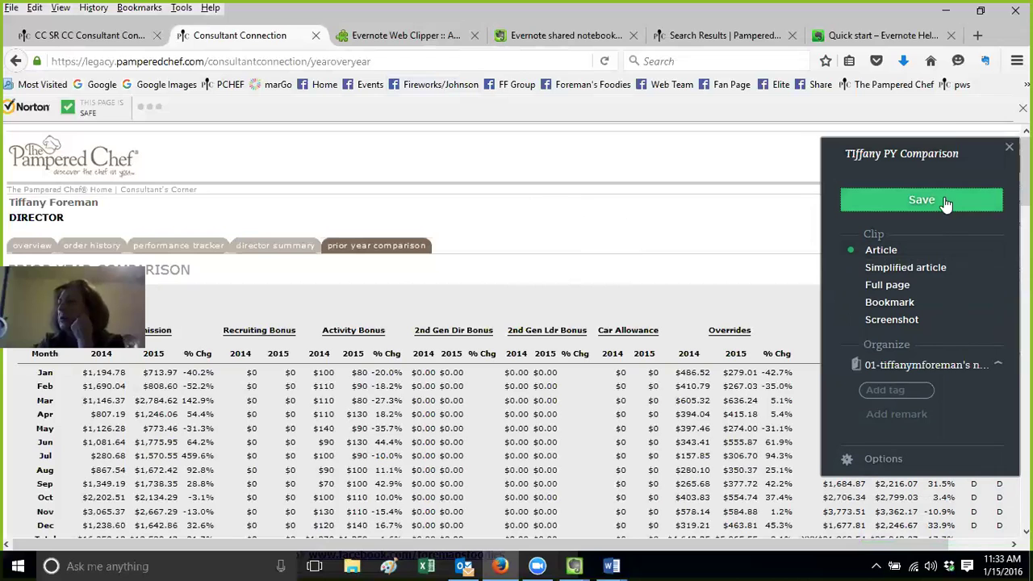
Switch to the Web Clipper help tab, then open, move and close the chicken fajitas note window
{"action": "left_click", "coordinate": [869, 35]}
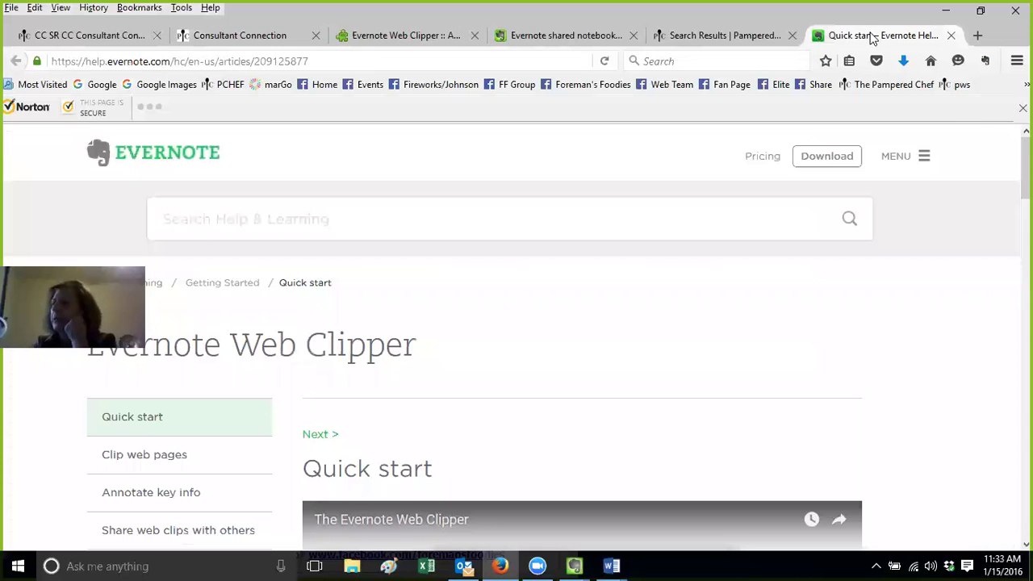
{"action": "mouse_move", "coordinate": [1024, 168]}
{"action": "left_mouse_down"}
{"action": "mouse_move", "coordinate": [1025, 220]}
{"action": "mouse_move", "coordinate": [1025, 168]}
{"action": "left_mouse_up"}
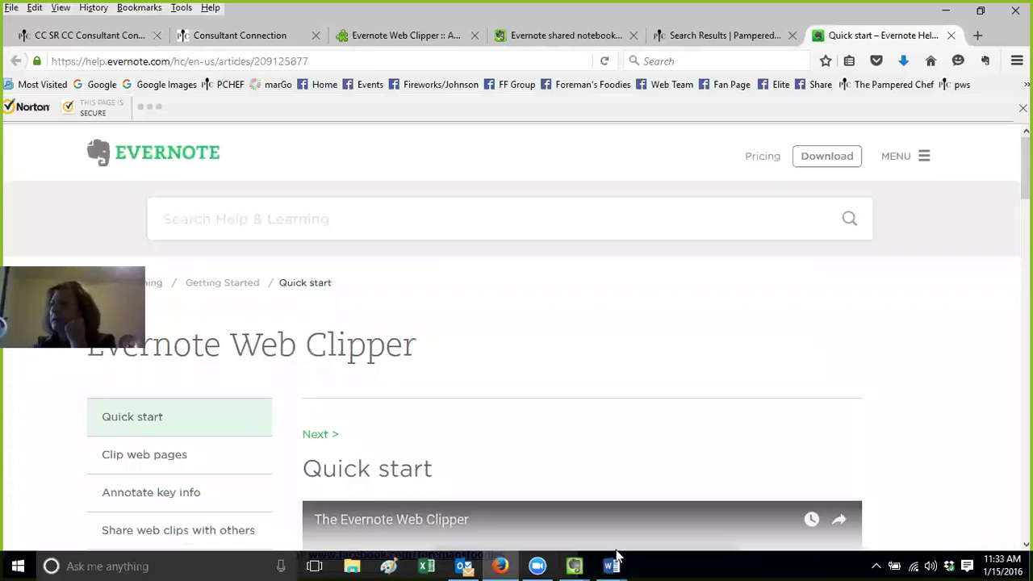
{"action": "left_click", "coordinate": [581, 565]}
{"action": "left_click", "coordinate": [637, 497]}
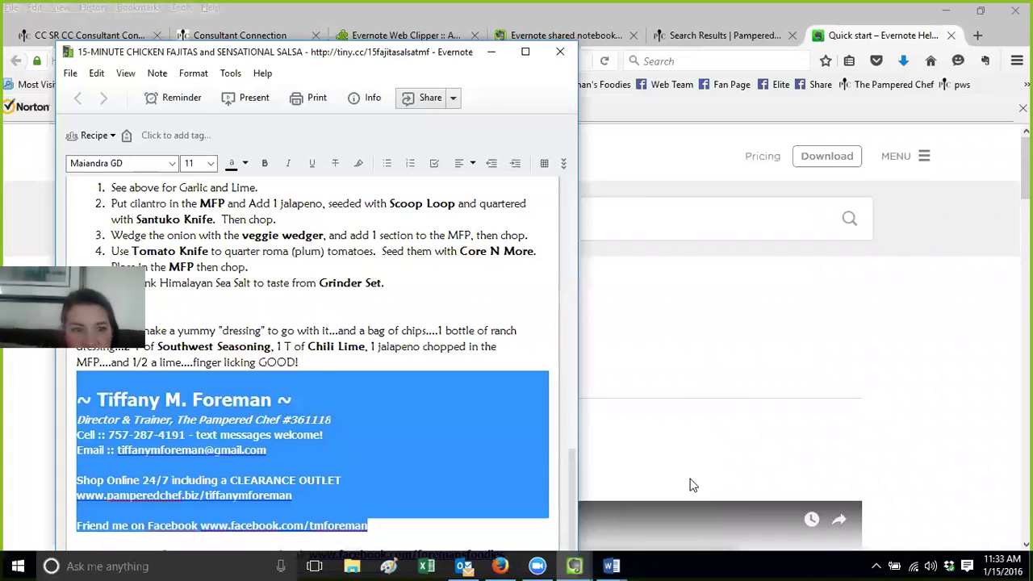
{"action": "left_click_drag", "start_coordinate": [243, 53], "coordinate": [258, 117]}
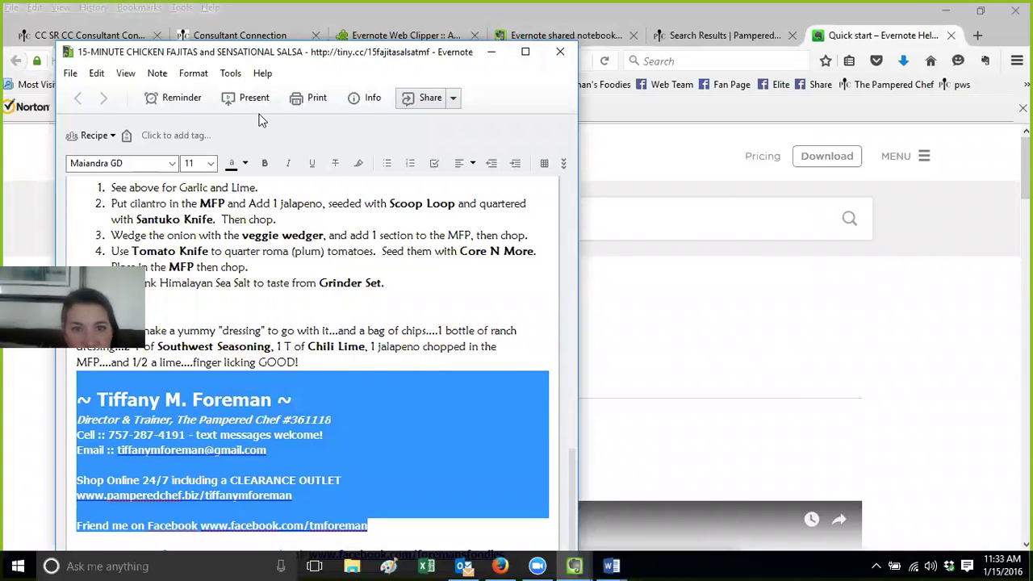
{"action": "left_click", "coordinate": [572, 118]}
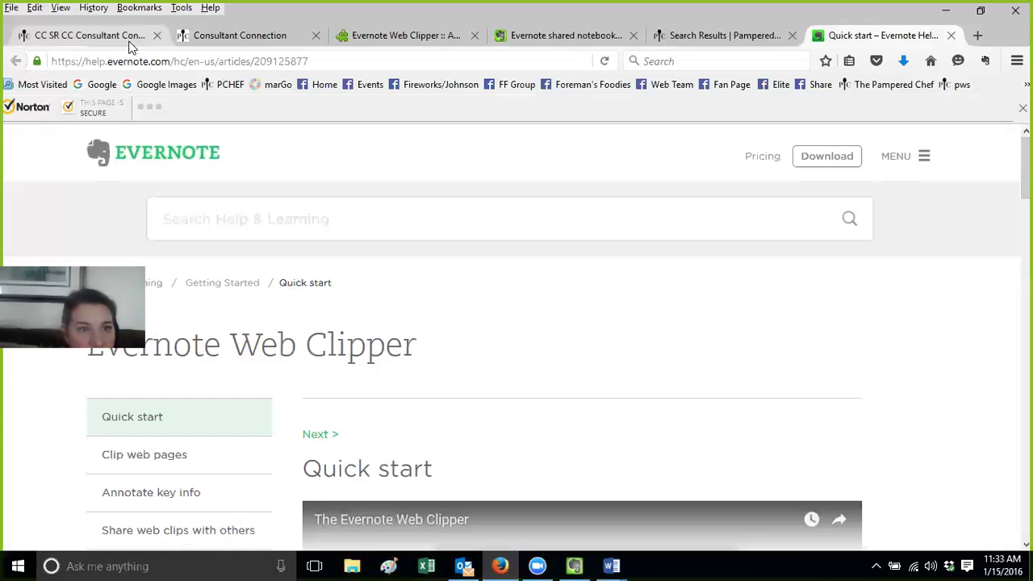
Return to the Consultant Connection tab with the clip panel
{"action": "left_click", "coordinate": [572, 566]}
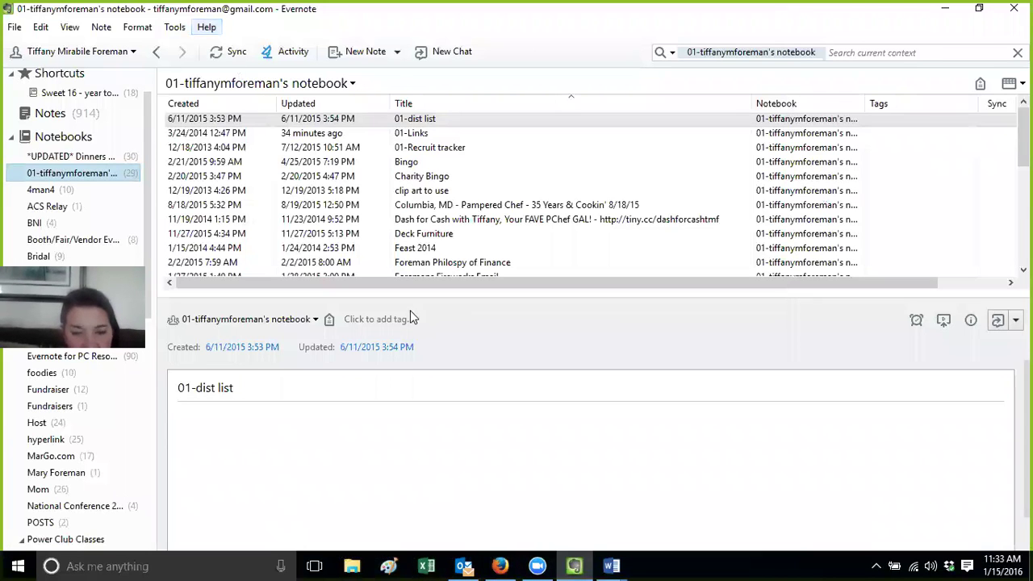
{"action": "left_click", "coordinate": [501, 565]}
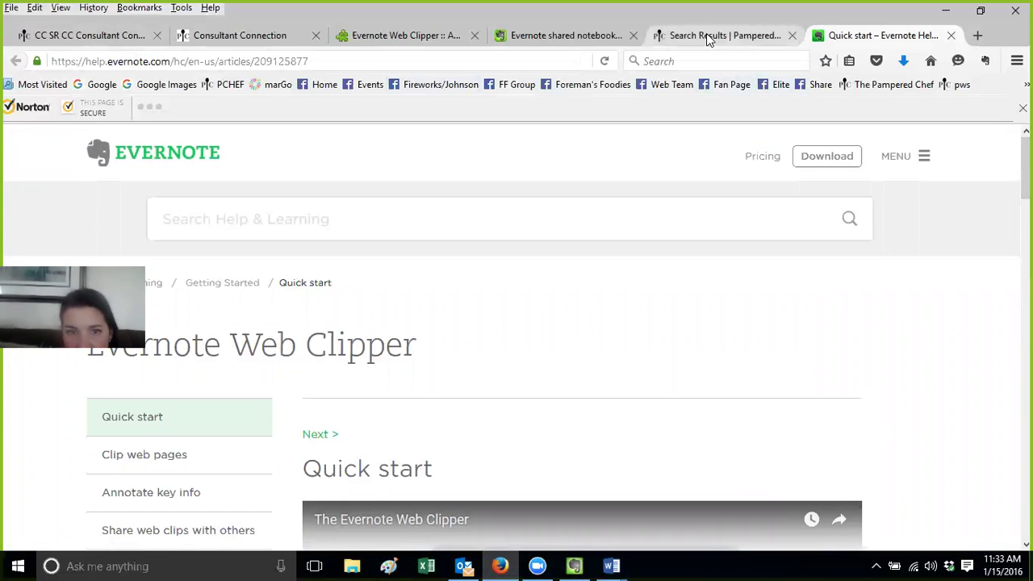
{"action": "left_click", "coordinate": [292, 38]}
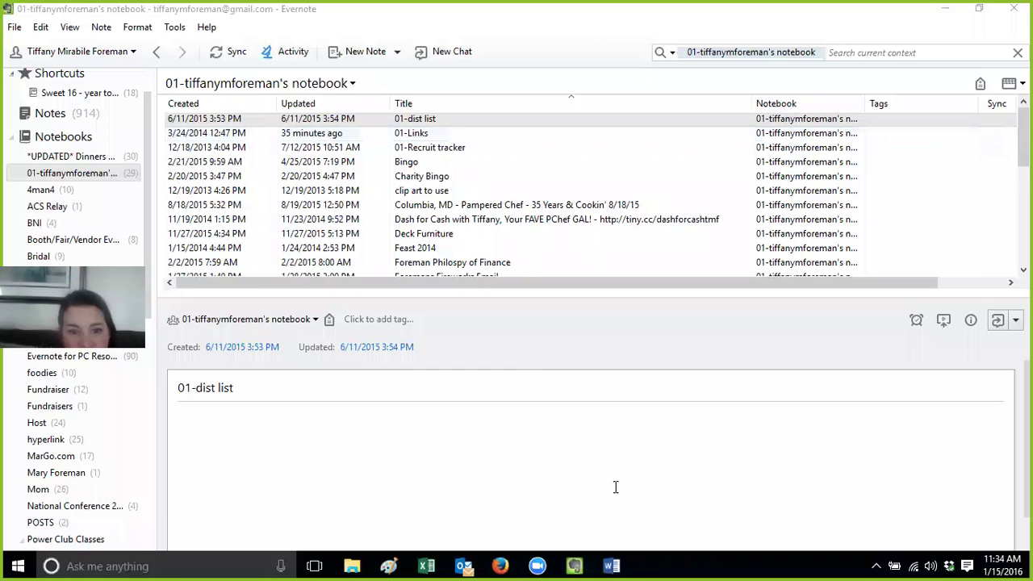
Sync Evernote and open the Dash for Cash note
{"action": "left_click", "coordinate": [219, 59]}
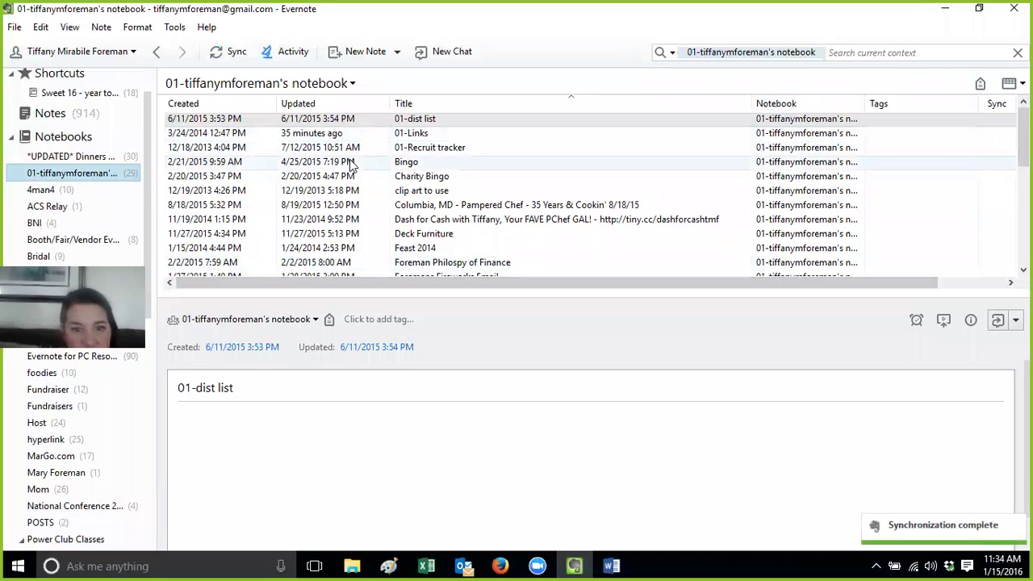
{"action": "left_click", "coordinate": [360, 234]}
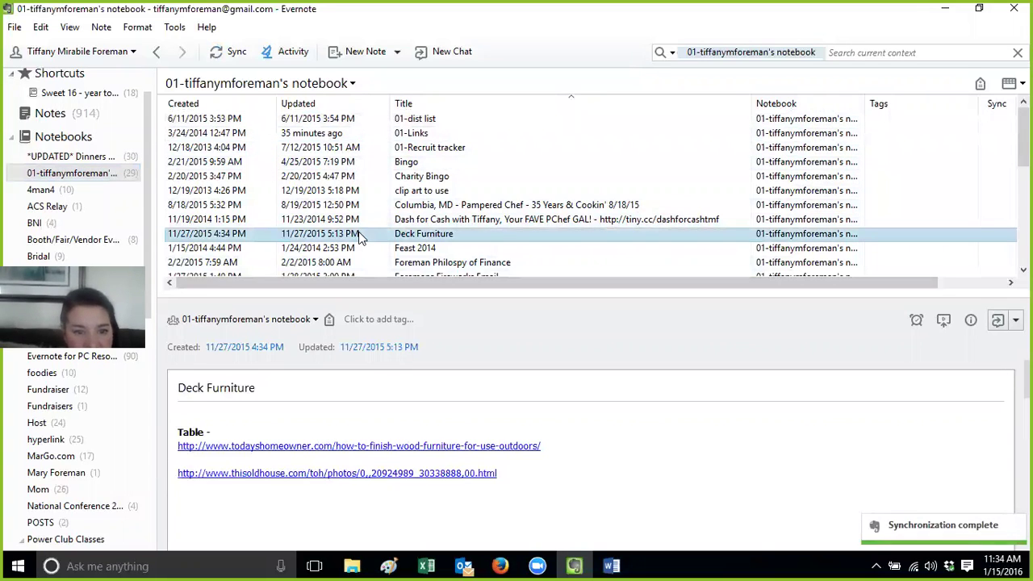
{"action": "left_click", "coordinate": [575, 224]}
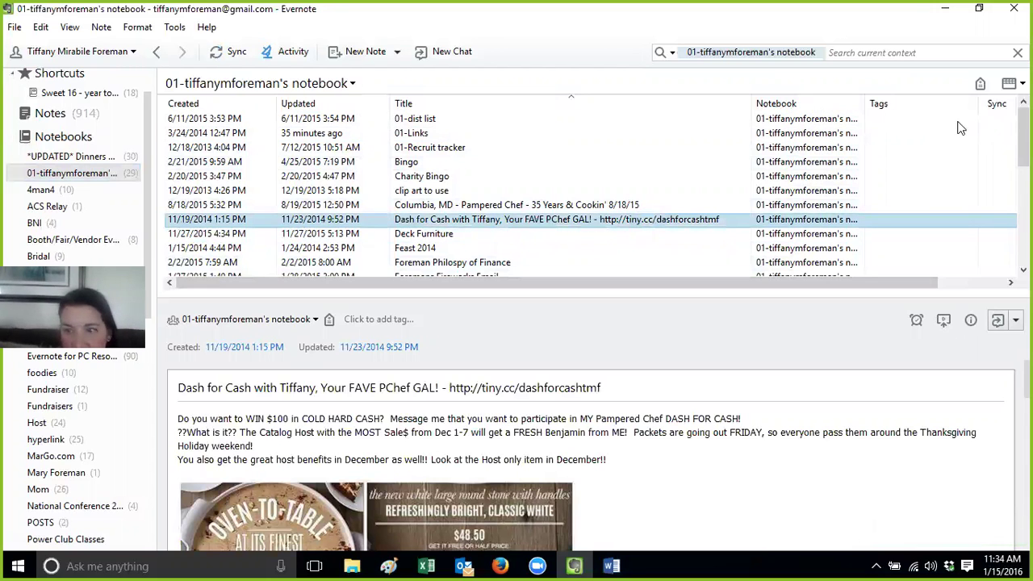
Type two lines of test text below the images in the Dash for Cash note
{"action": "left_click", "coordinate": [807, 484]}
{"action": "scroll", "coordinate": [807, 484], "scroll_direction": "down", "scroll_amount": 2}
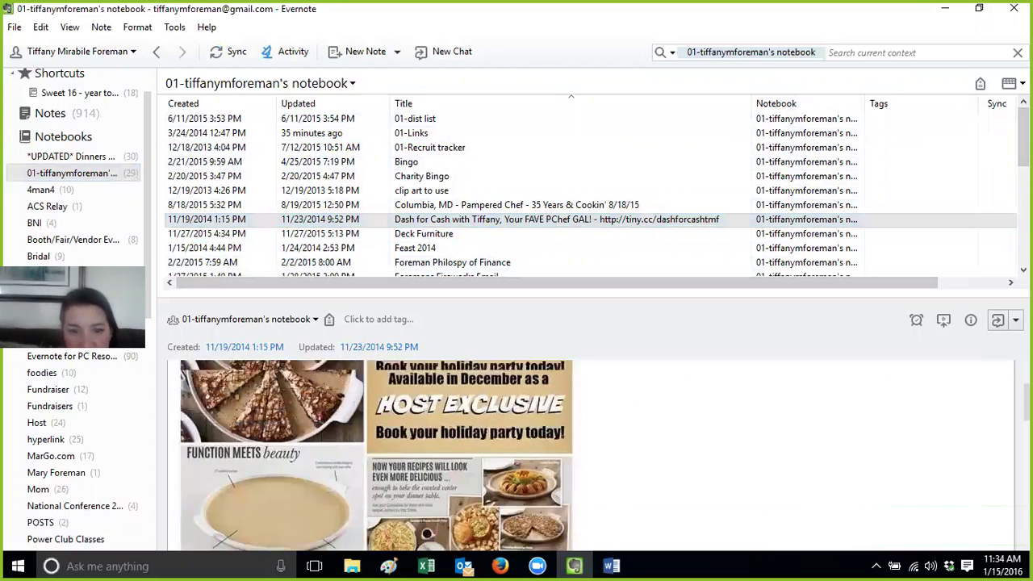
{"action": "scroll", "coordinate": [866, 435], "scroll_direction": "down", "scroll_amount": 3}
{"action": "left_click", "coordinate": [611, 460]}
{"action": "key", "text": "Return"}
{"action": "type", "text": "dkdafdeare"}
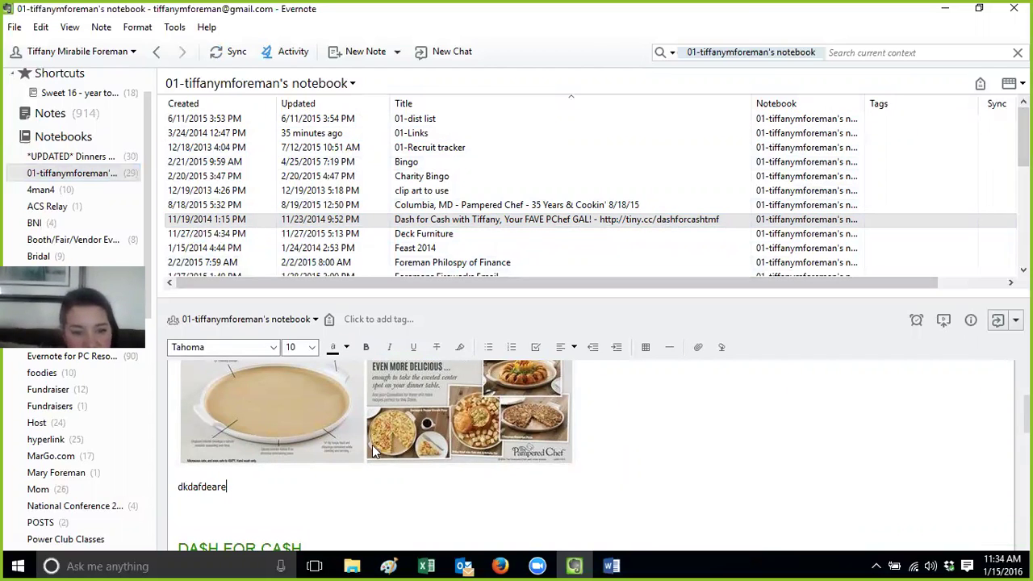
{"action": "left_click", "coordinate": [223, 510]}
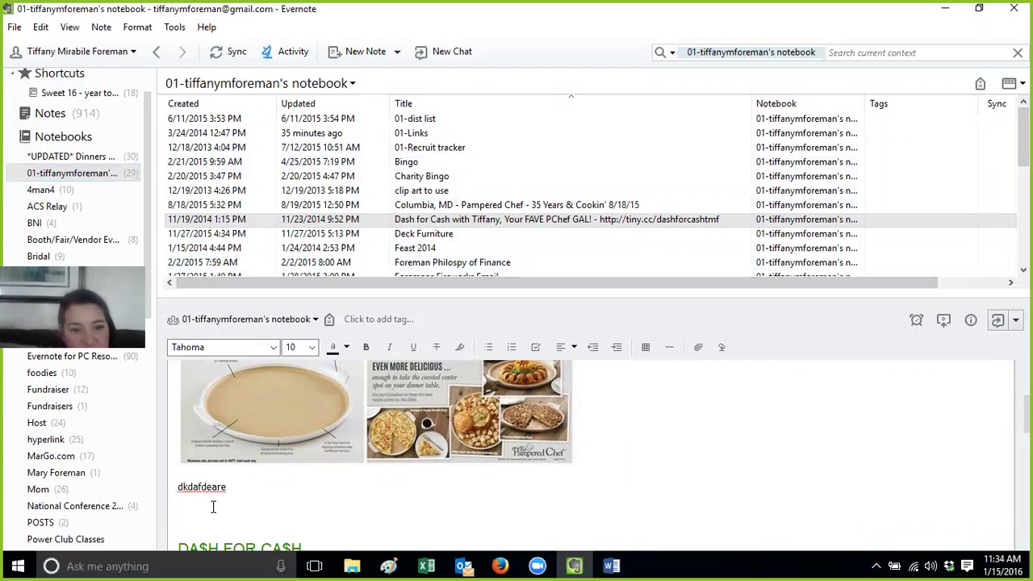
{"action": "type", "text": "suszi aakldfjasdlfjs"}
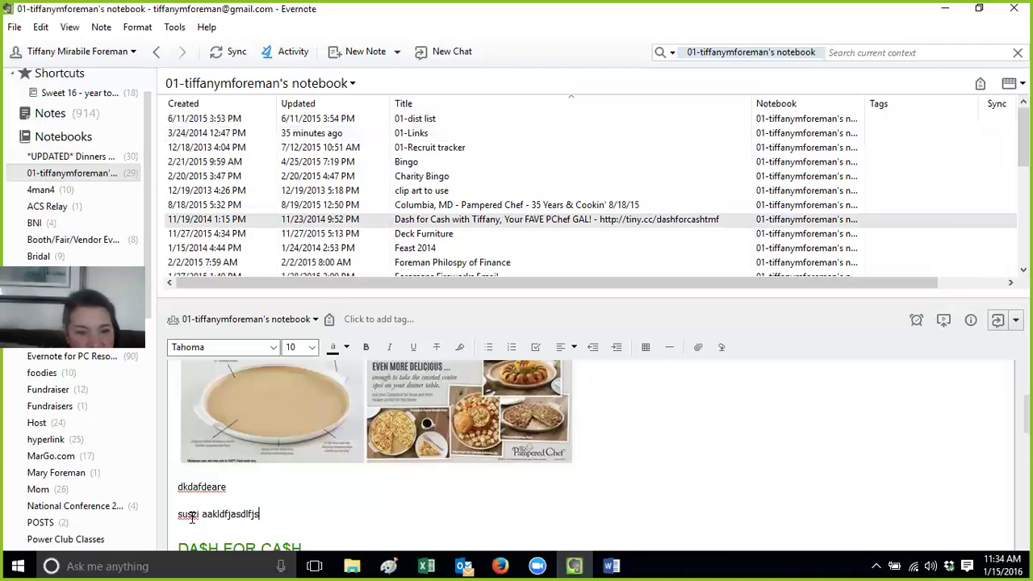
Delete the two stray test lines above the DA$H FOR CA$H heading
{"action": "left_click_drag", "start_coordinate": [277, 521], "coordinate": [172, 488]}
{"action": "key", "text": "BackSpace"}
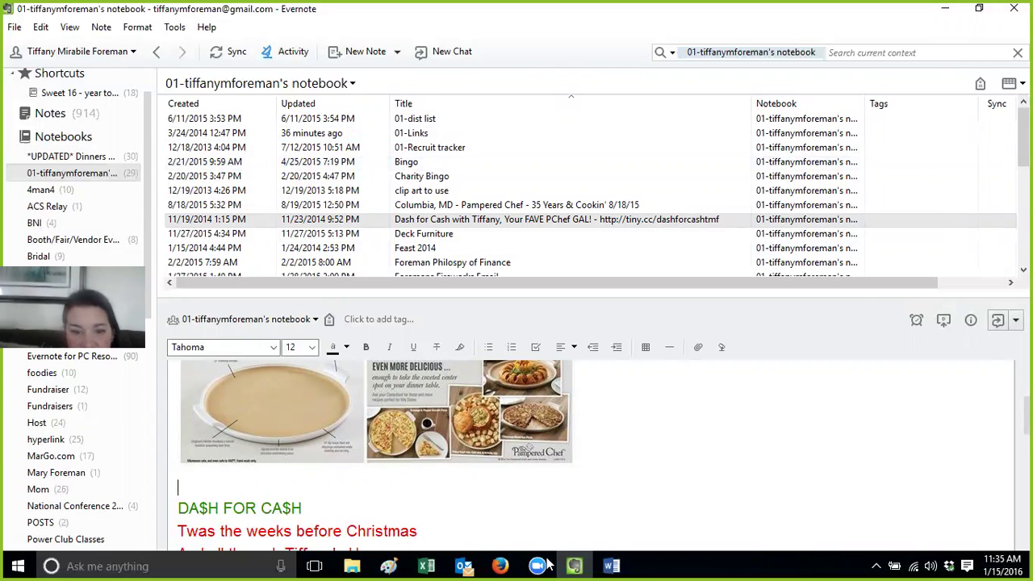
{"action": "left_click", "coordinate": [504, 565]}
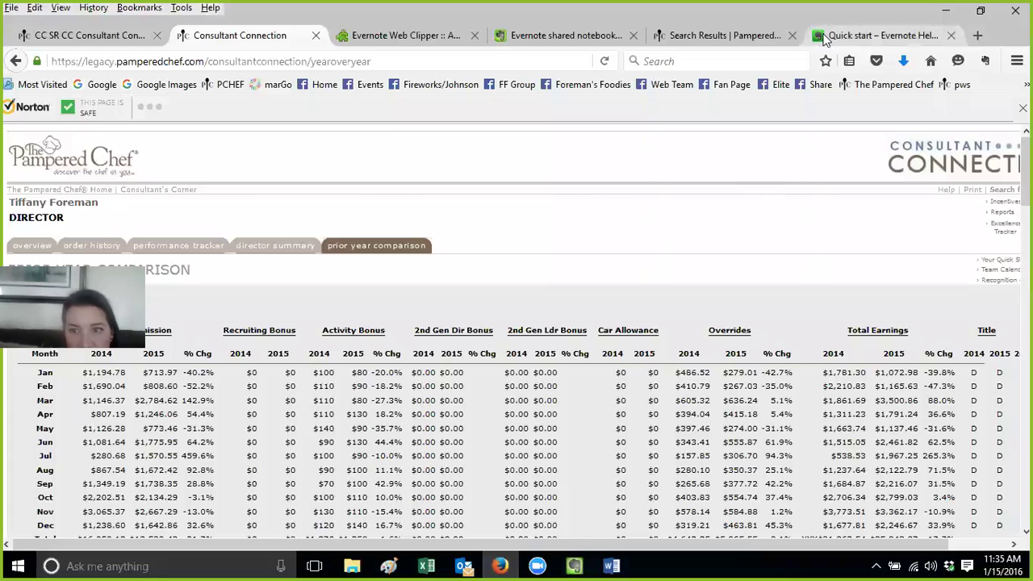
Read through the Web Clipper Quick start help article and return to its top
{"action": "left_click", "coordinate": [574, 35]}
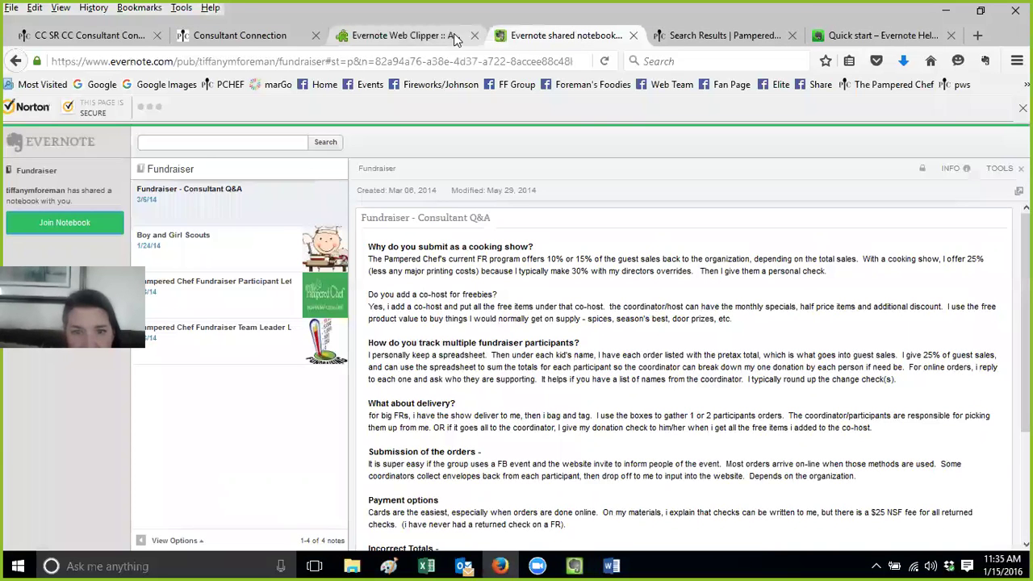
{"action": "left_click", "coordinate": [798, 35]}
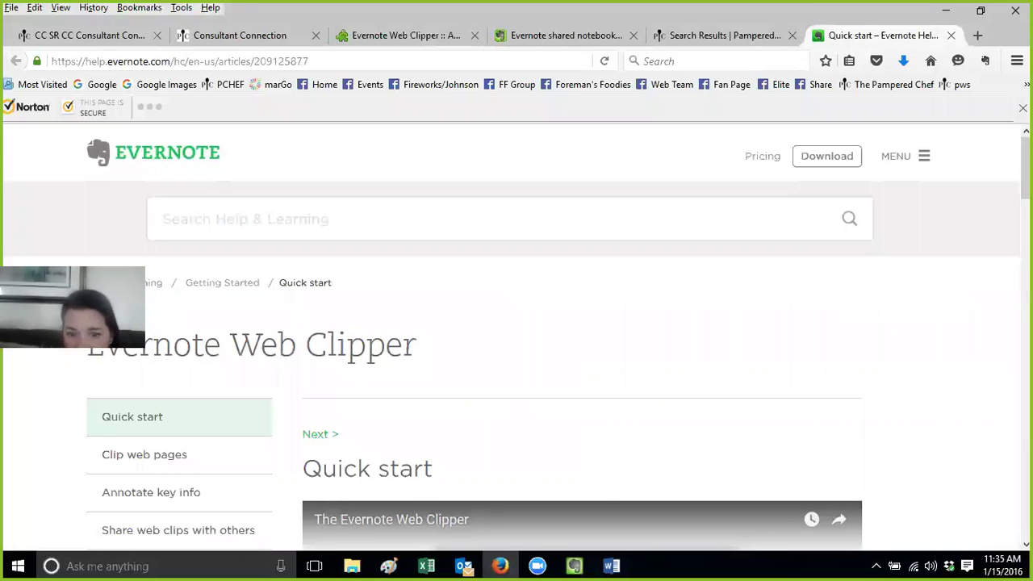
{"action": "scroll", "coordinate": [517, 323], "scroll_direction": "down", "scroll_amount": 6}
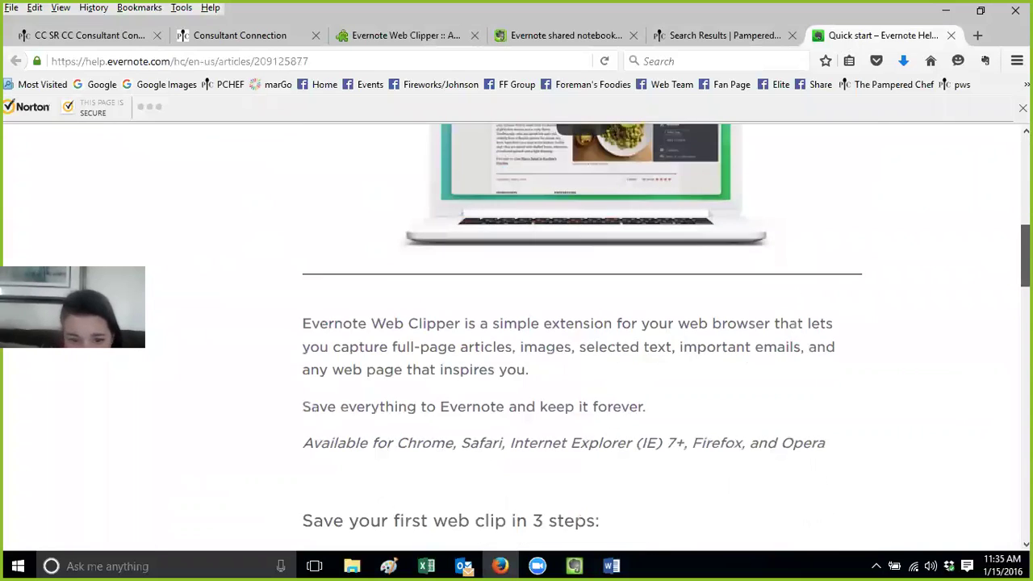
{"action": "scroll", "coordinate": [516, 323], "scroll_direction": "down", "scroll_amount": 5}
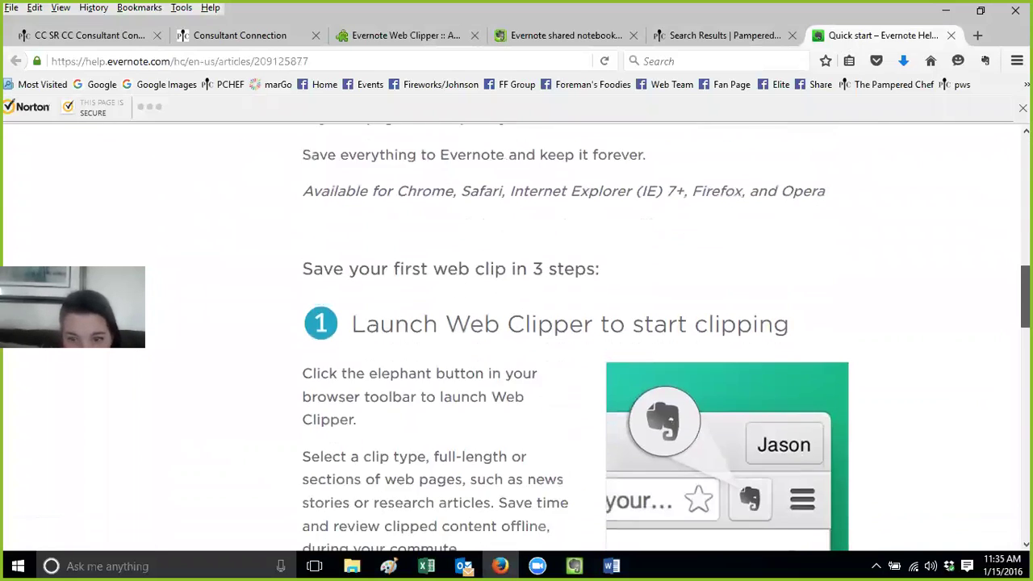
{"action": "scroll", "coordinate": [516, 323], "scroll_direction": "down", "scroll_amount": 5}
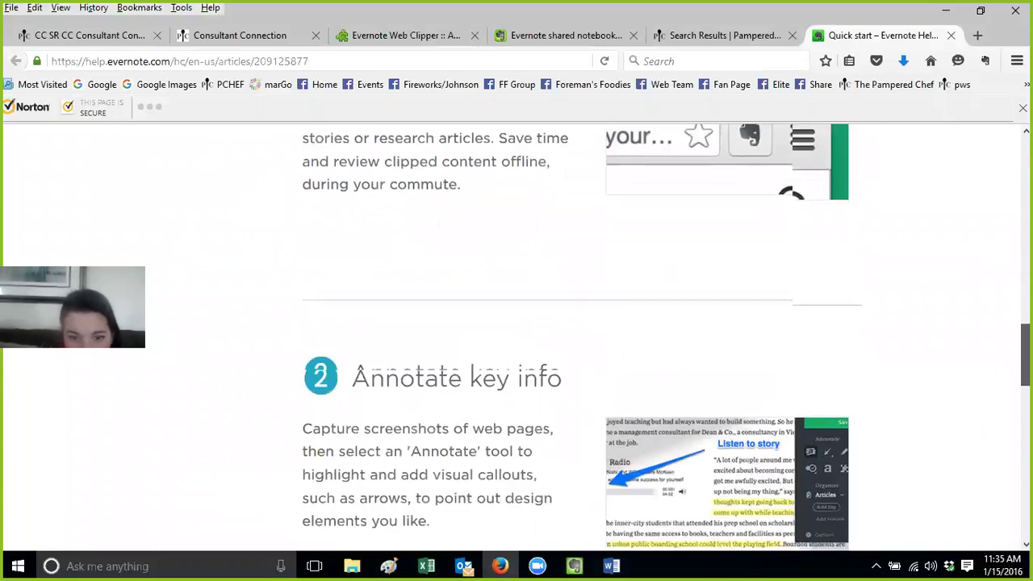
{"action": "scroll", "coordinate": [516, 323], "scroll_direction": "down", "scroll_amount": 5}
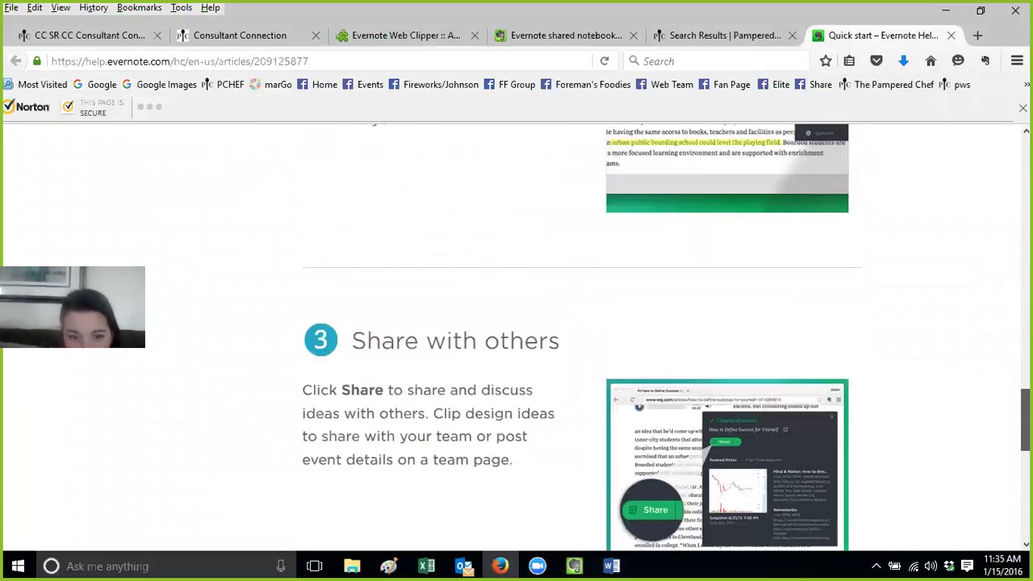
{"action": "scroll", "coordinate": [516, 323], "scroll_direction": "down", "scroll_amount": 4}
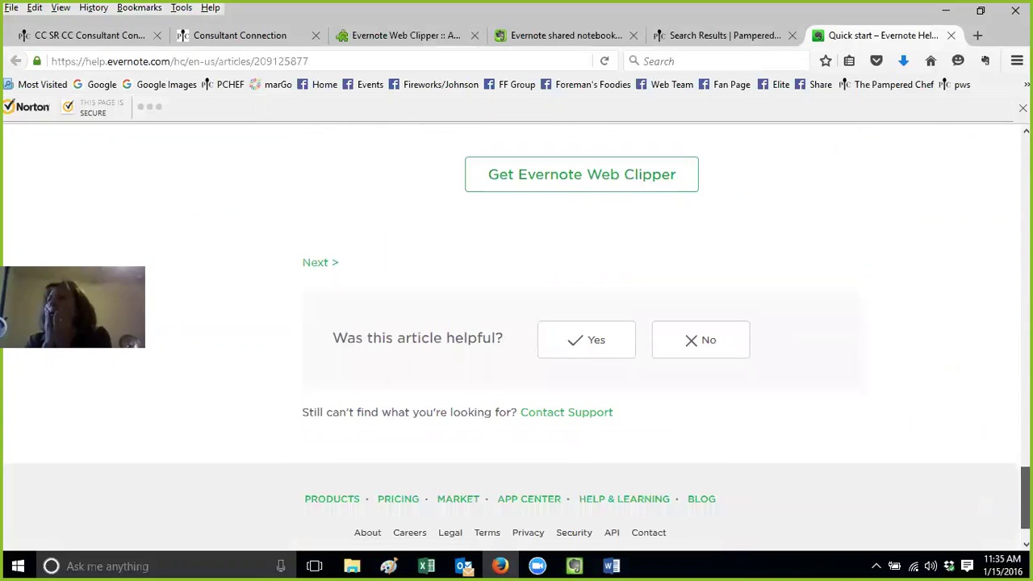
{"action": "key", "text": "Home"}
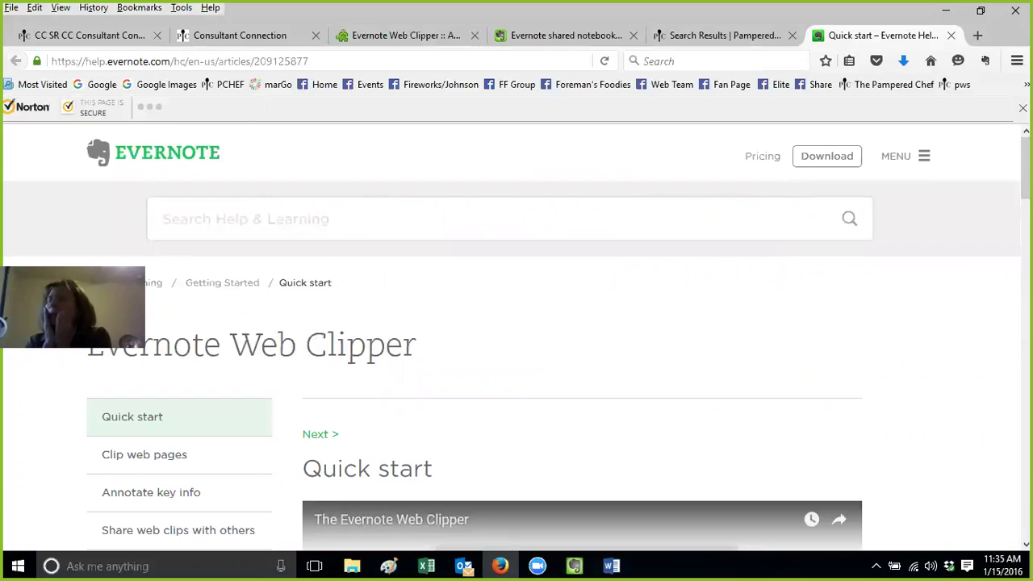
{"action": "left_click", "coordinate": [574, 564]}
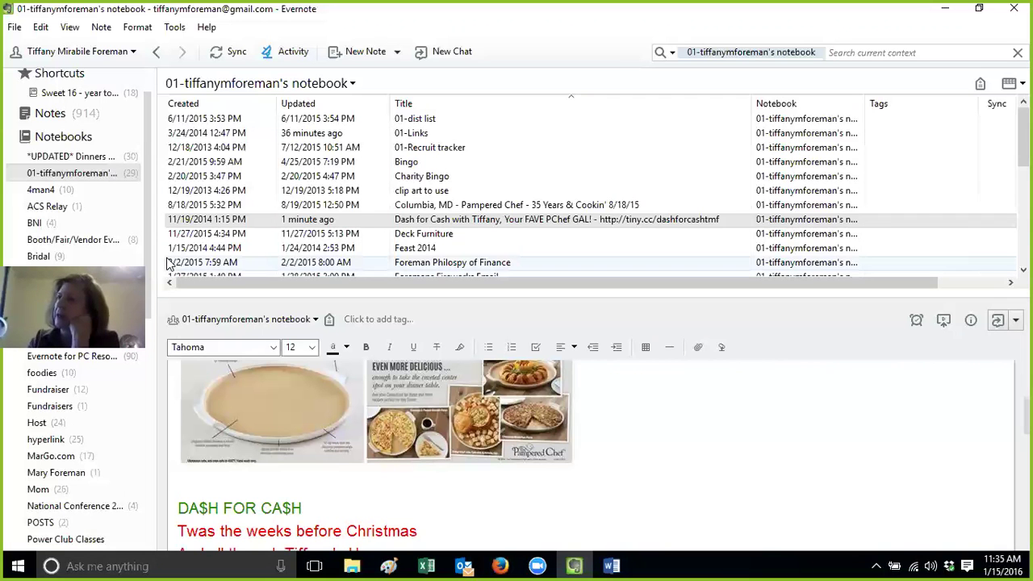
{"action": "left_click", "coordinate": [500, 565]}
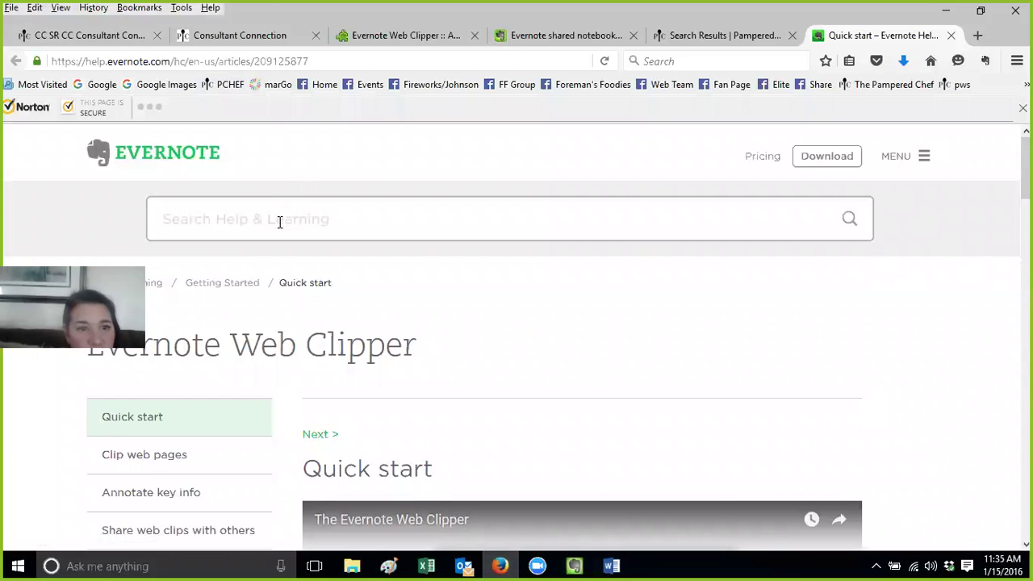
Search Google for 'evernote clipper firefox' using the 'evernote clip' suggestion
{"action": "left_click", "coordinate": [93, 84]}
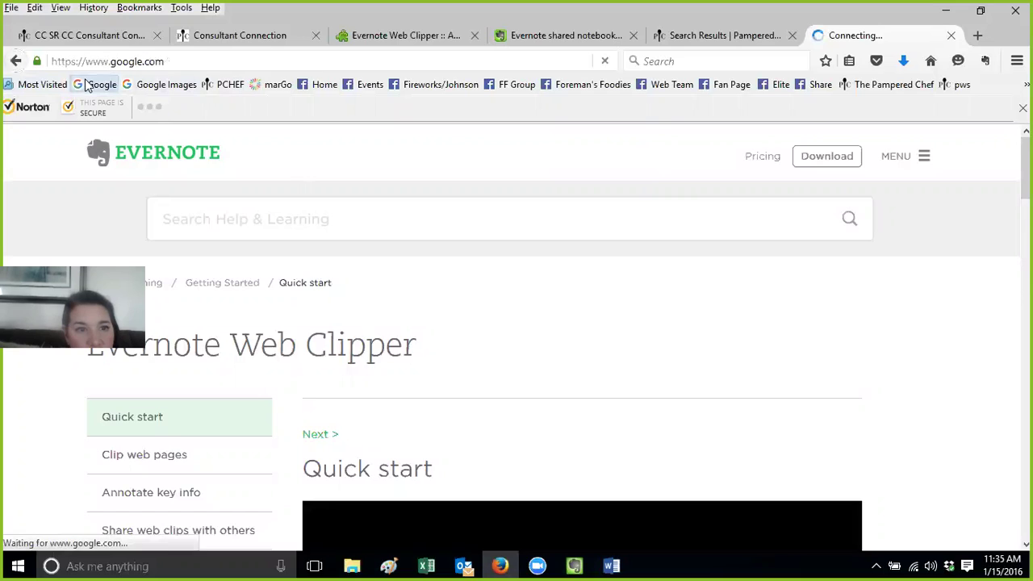
{"action": "type", "text": "ev"}
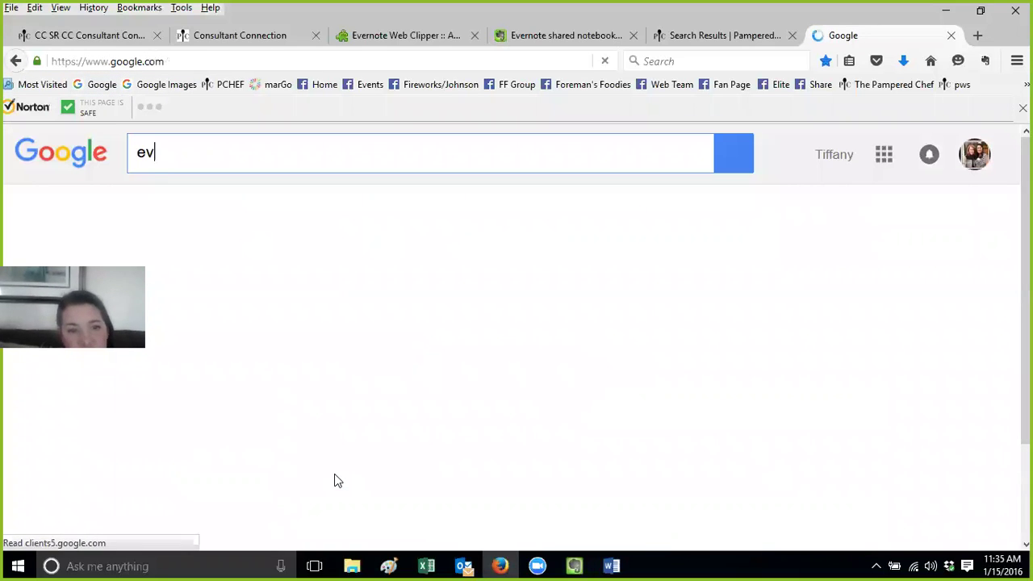
{"action": "type", "text": "ernote clip"}
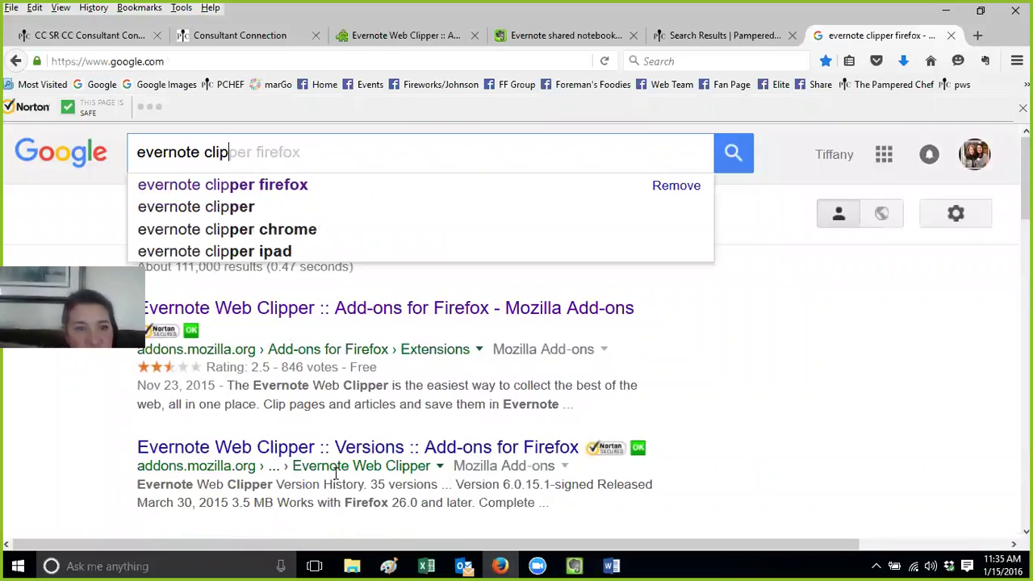
{"action": "left_click", "coordinate": [288, 185]}
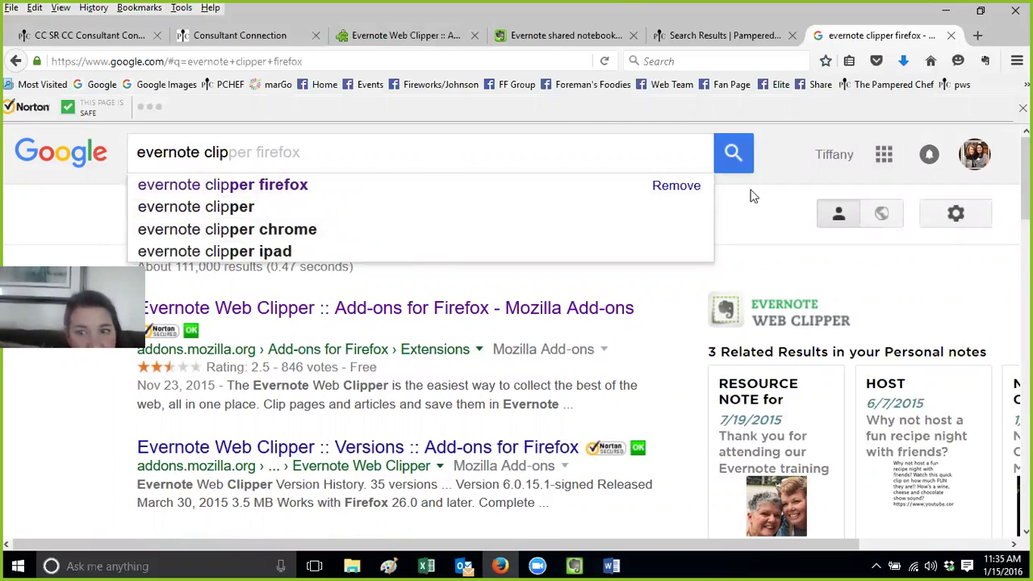
Close the shared notebook, Web Clipper add-ons and Pampered Chef search result tabs
{"action": "left_click", "coordinate": [749, 35]}
{"action": "left_click", "coordinate": [555, 37]}
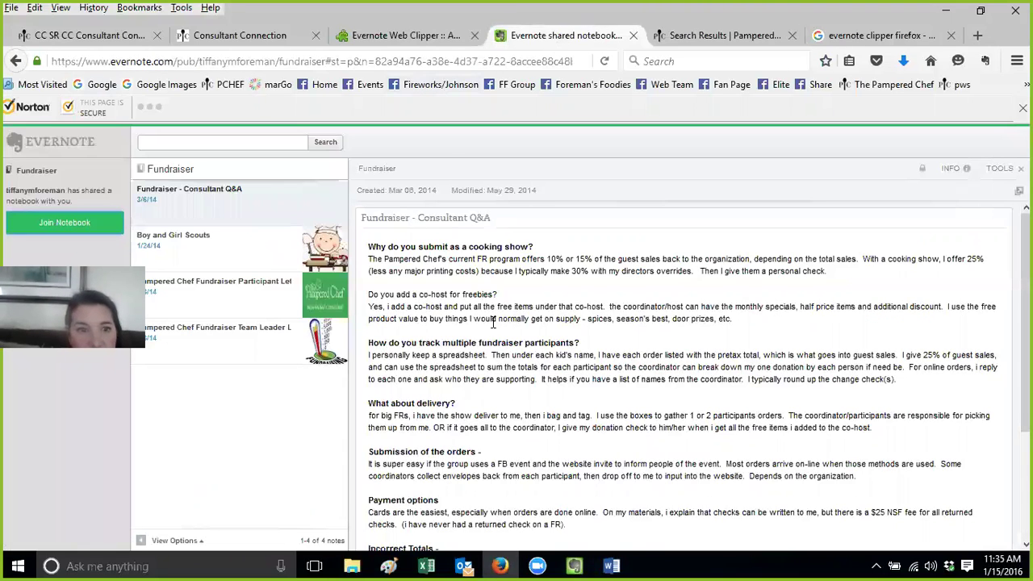
{"action": "left_click", "coordinate": [634, 38]}
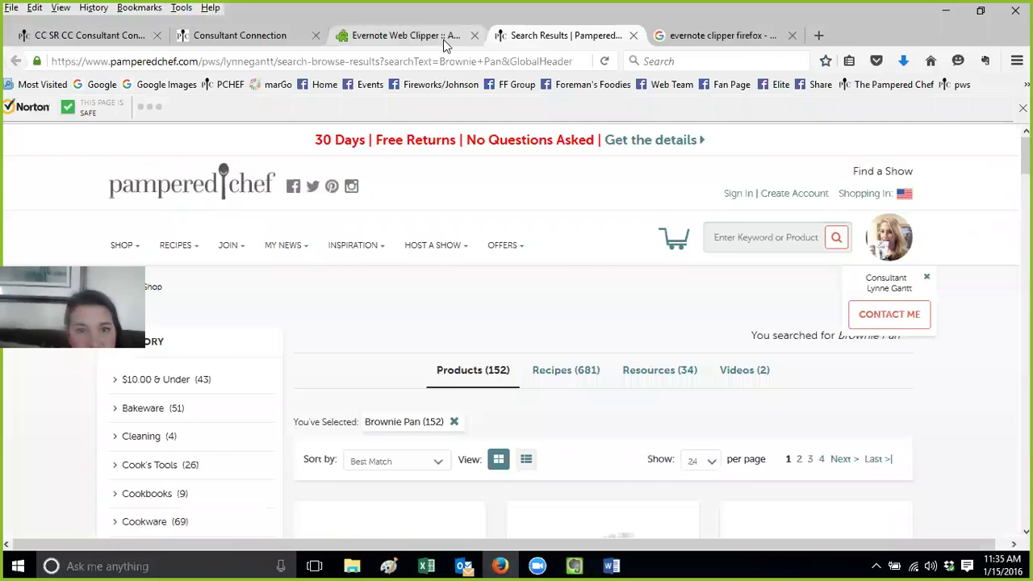
{"action": "left_click", "coordinate": [464, 39]}
{"action": "left_click", "coordinate": [473, 37]}
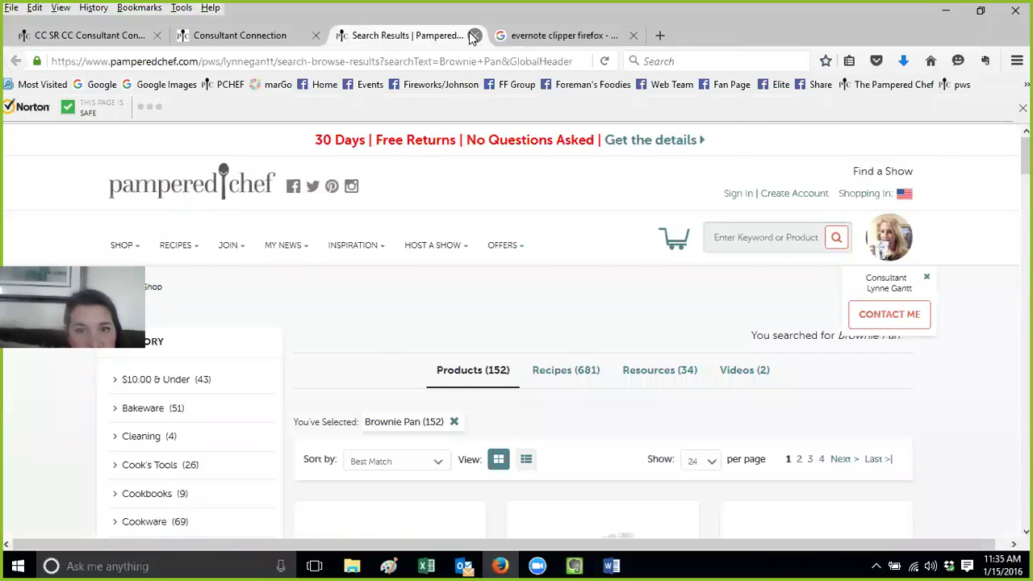
{"action": "left_click", "coordinate": [473, 37]}
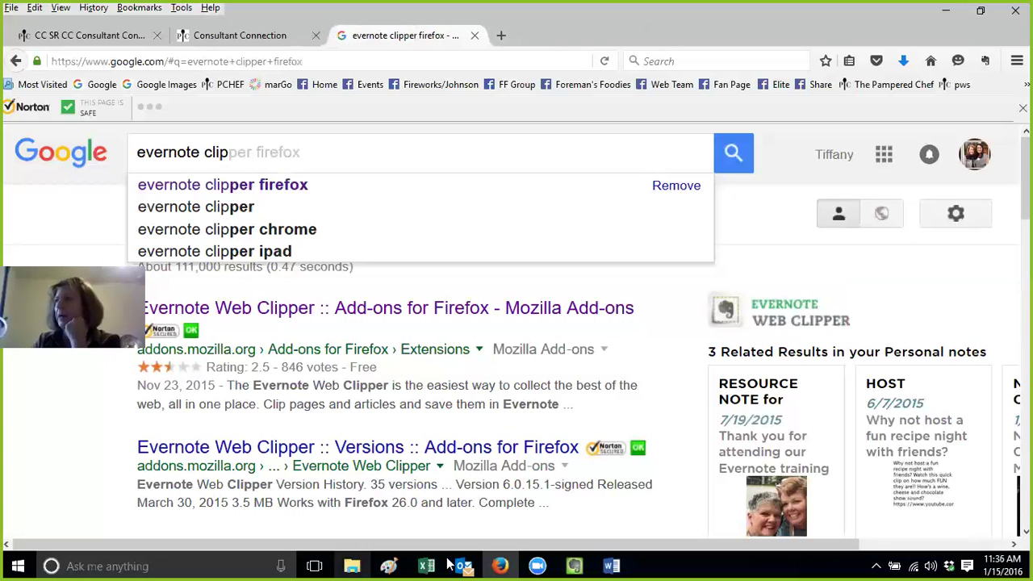
{"action": "left_click", "coordinate": [574, 566]}
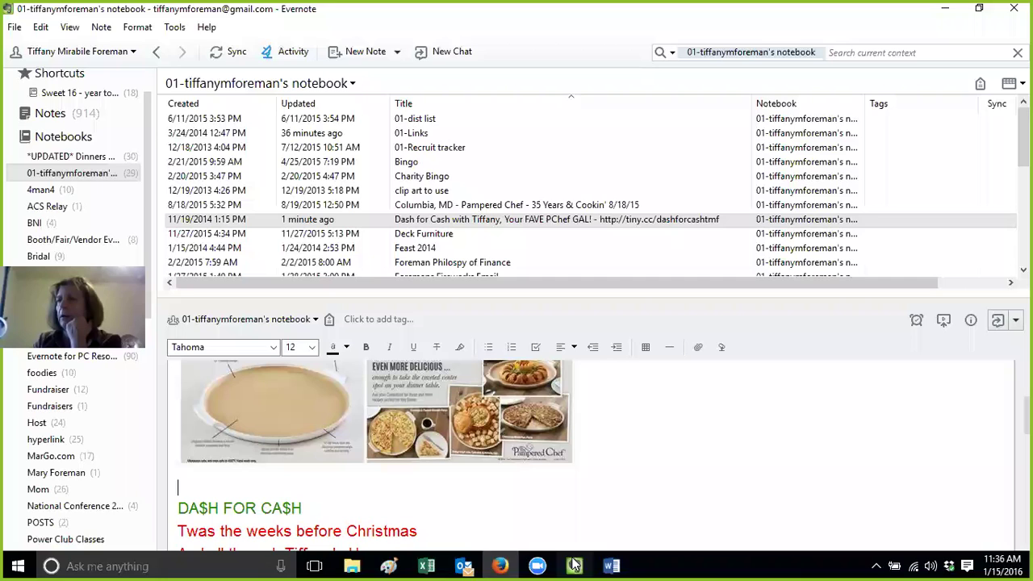
Show the Notebooks overview with all 47 notebooks and sync the account
{"action": "left_click", "coordinate": [80, 141]}
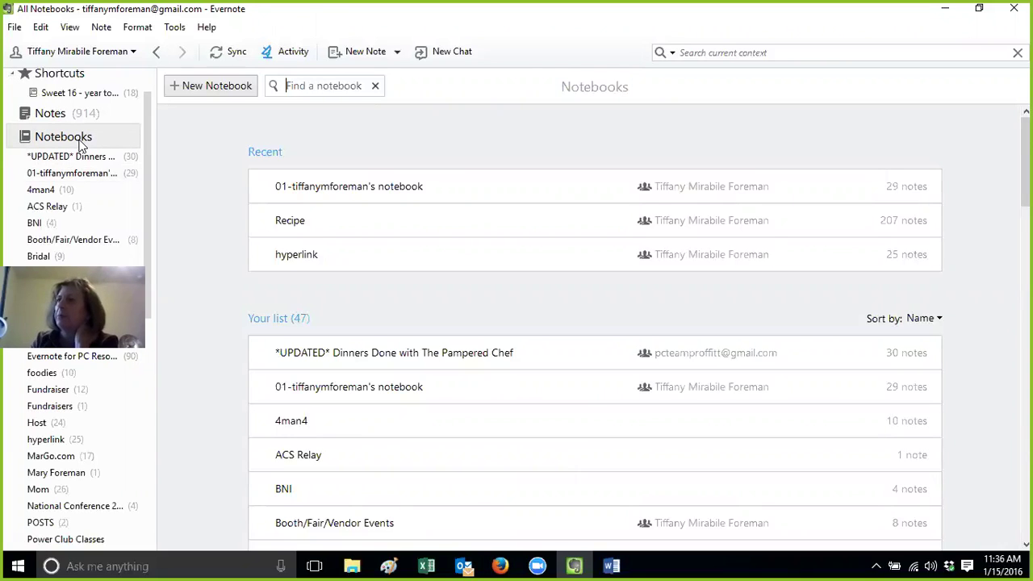
{"action": "left_click", "coordinate": [234, 53]}
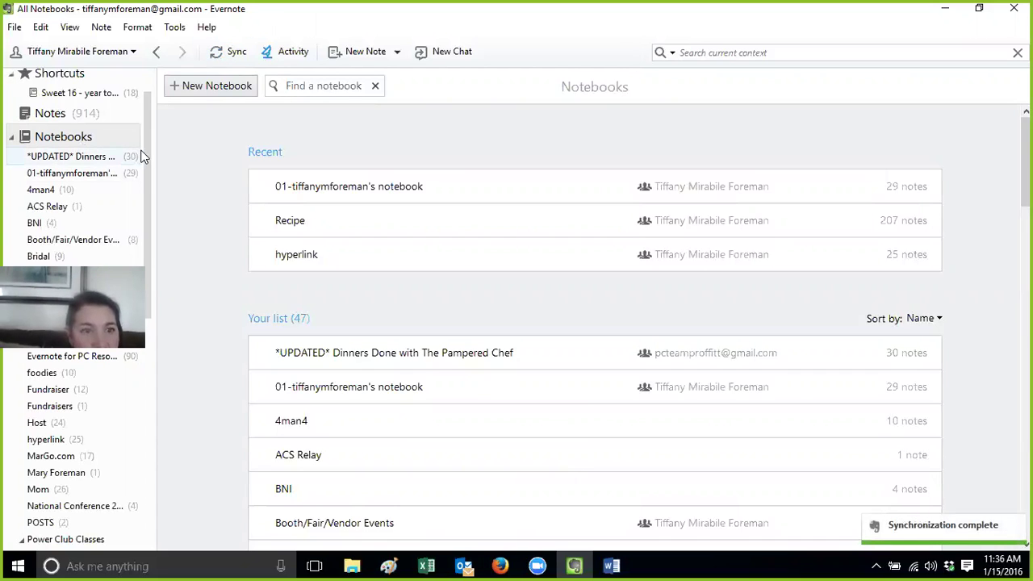
{"action": "left_click_drag", "start_coordinate": [143, 153], "coordinate": [150, 196]}
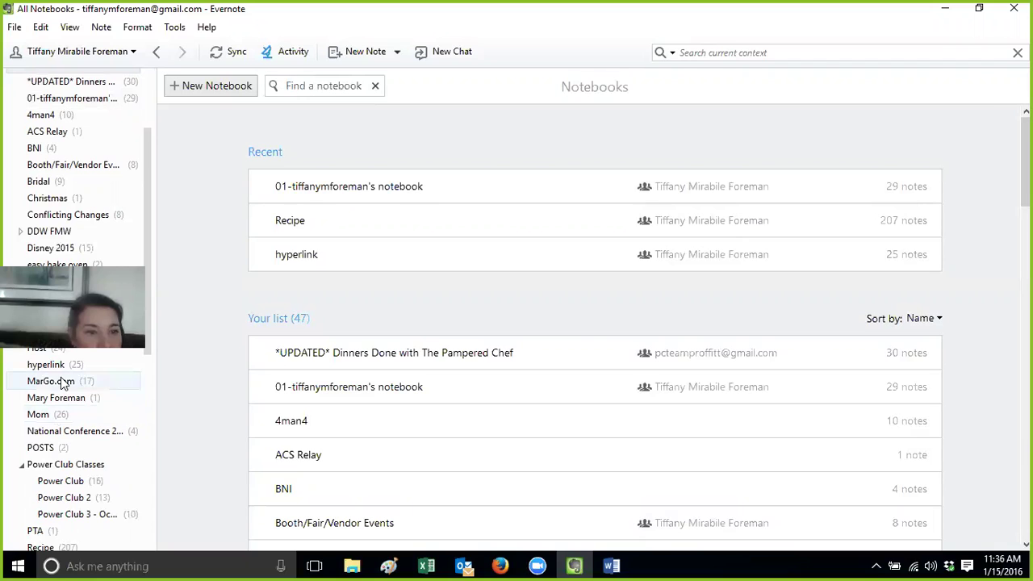
Open the Recipe notebook and narrow its Notebook column
{"action": "left_click", "coordinate": [63, 383]}
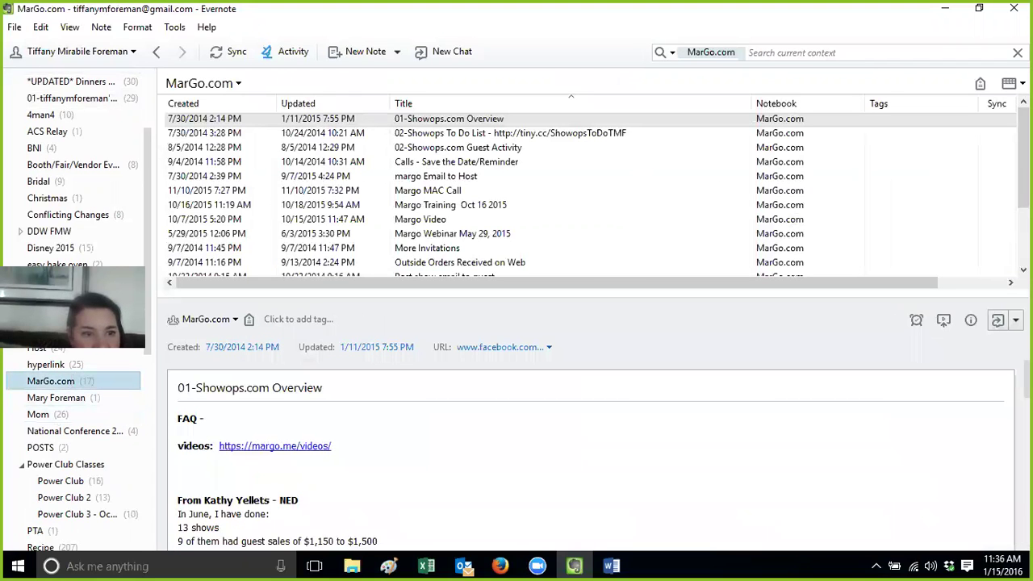
{"action": "left_click_drag", "start_coordinate": [147, 275], "coordinate": [144, 381]}
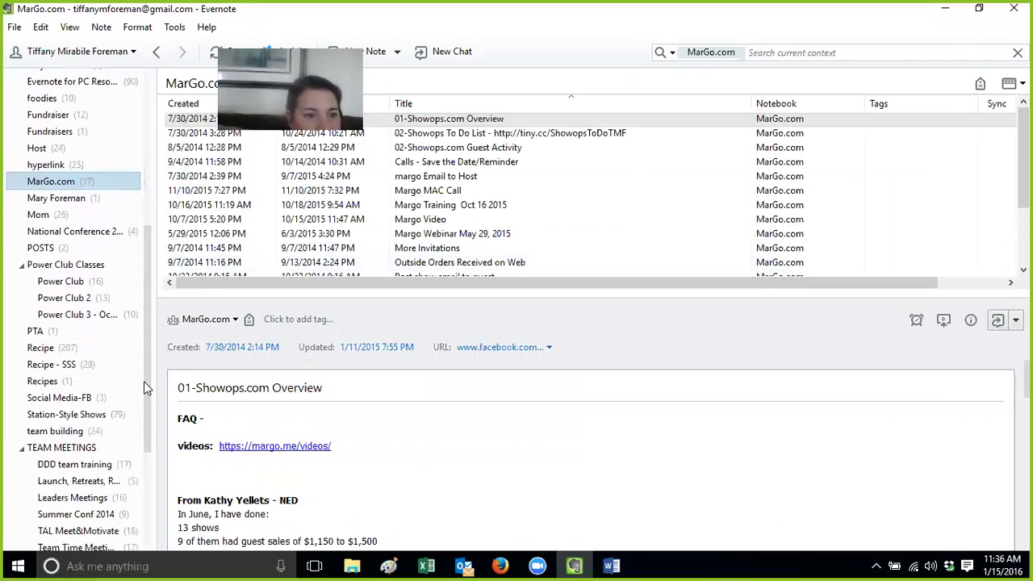
{"action": "left_click", "coordinate": [74, 345]}
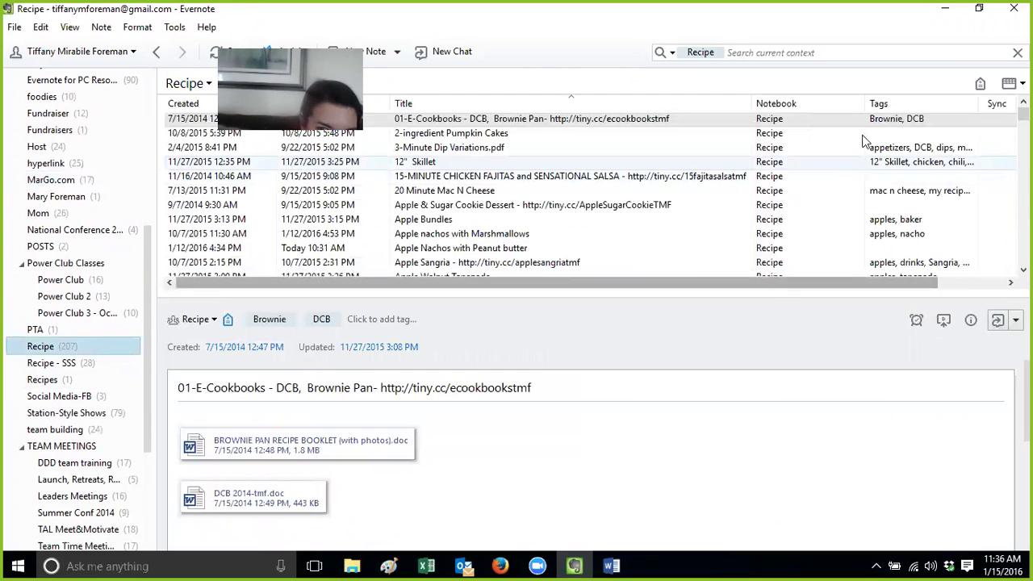
{"action": "left_click_drag", "start_coordinate": [866, 105], "coordinate": [812, 109]}
{"action": "left_click", "coordinate": [839, 118]}
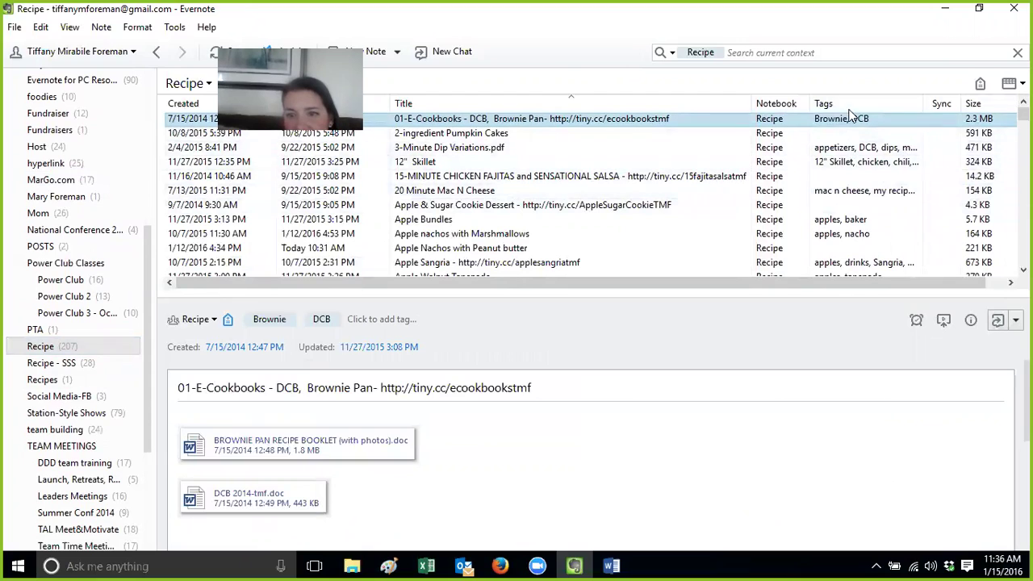
Tag the Apple & Sugar Cookie Dessert and Apple Nachos with Peanut butter recipes 'apples'
{"action": "left_click", "coordinate": [855, 206]}
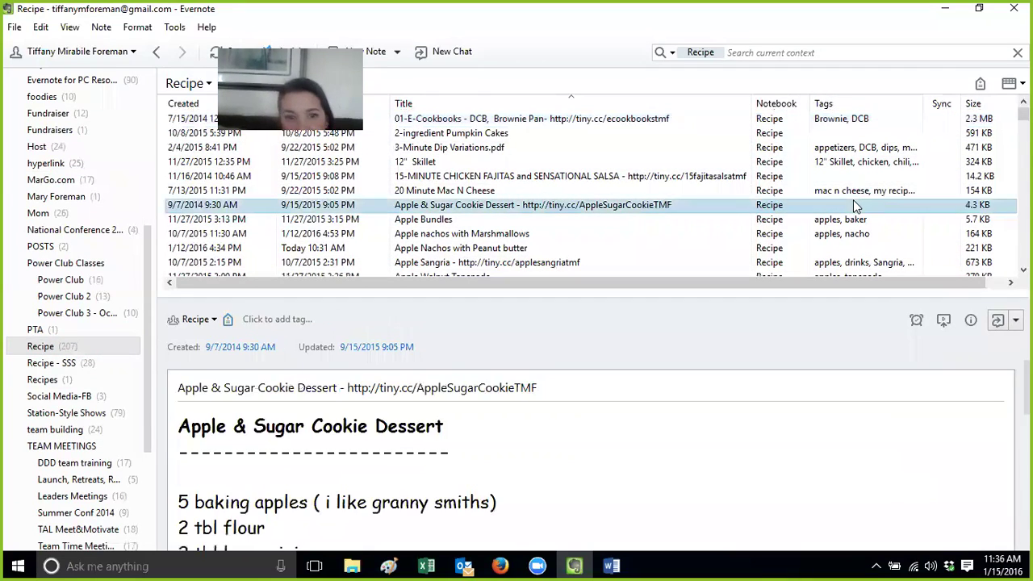
{"action": "left_click", "coordinate": [287, 323]}
{"action": "type", "text": "apples"}
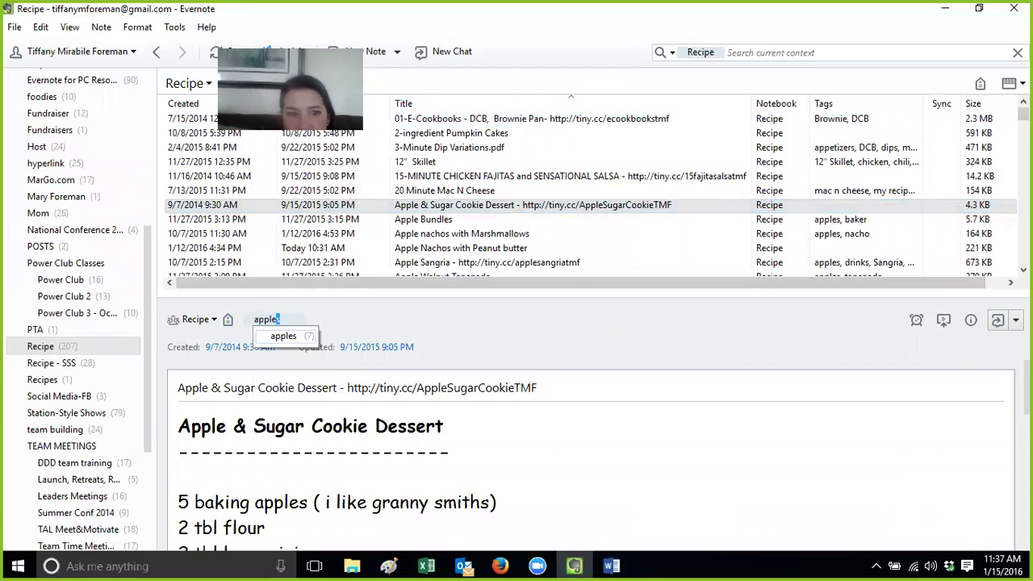
{"action": "left_click", "coordinate": [306, 339]}
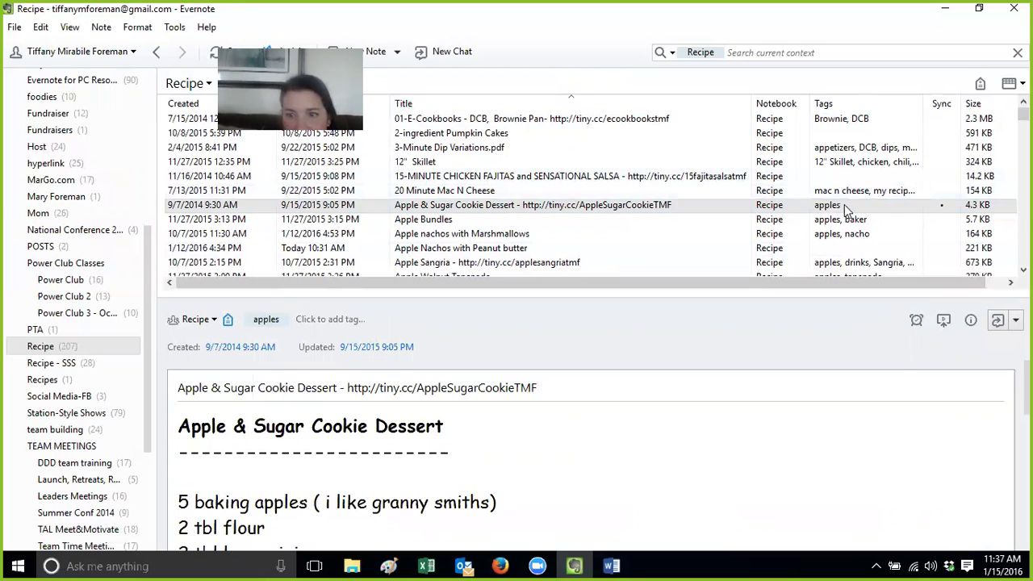
{"action": "left_click", "coordinate": [847, 247]}
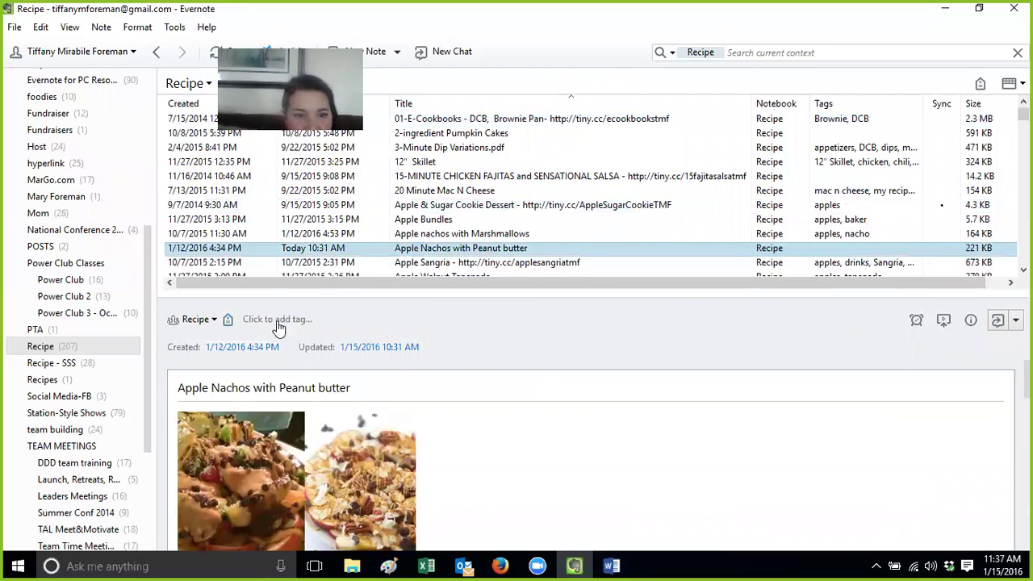
{"action": "left_click", "coordinate": [278, 322]}
{"action": "type", "text": "apples"}
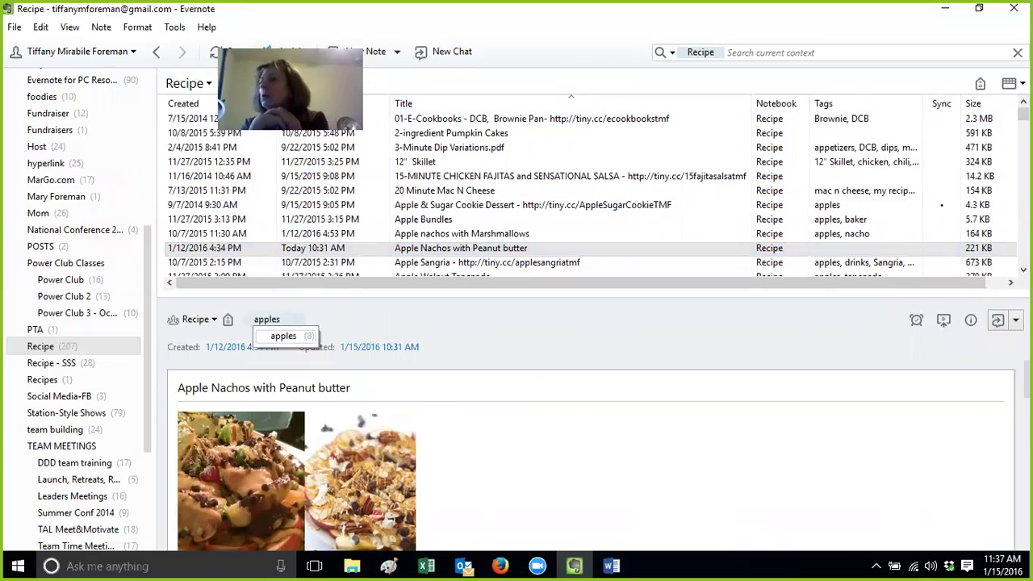
{"action": "key", "text": "Return"}
{"action": "left_click", "coordinate": [331, 323]}
{"action": "left_click", "coordinate": [473, 318]}
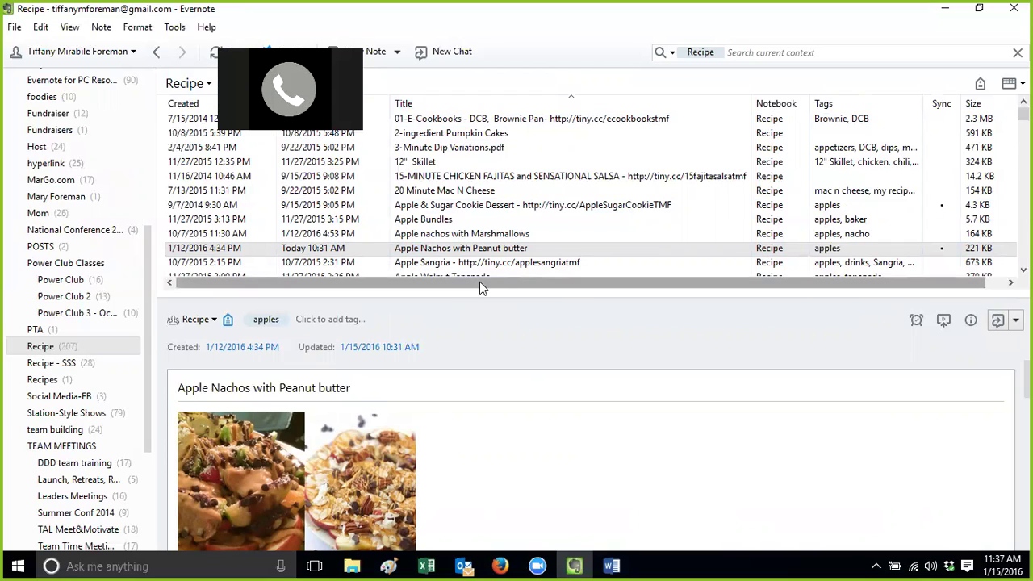
Tag the 2-ingredient Pumpkin Cakes note with 'pumpkin' and 'brownie pan'
{"action": "left_click", "coordinate": [489, 134]}
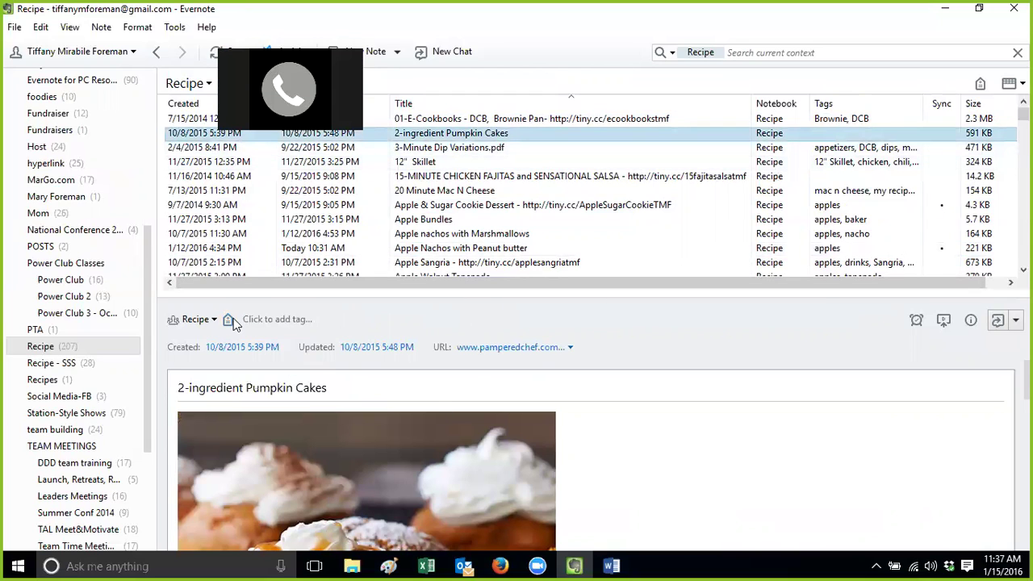
{"action": "left_click", "coordinate": [260, 320]}
{"action": "type", "text": "pumki"}
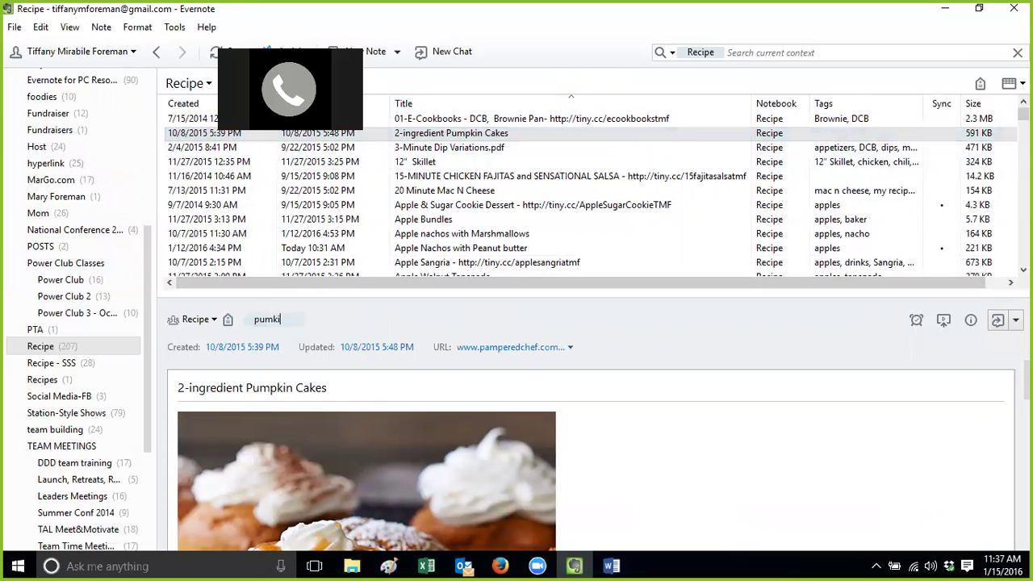
{"action": "key", "text": "BackSpace"}
{"action": "type", "text": "pkin"}
{"action": "left_click", "coordinate": [305, 333]}
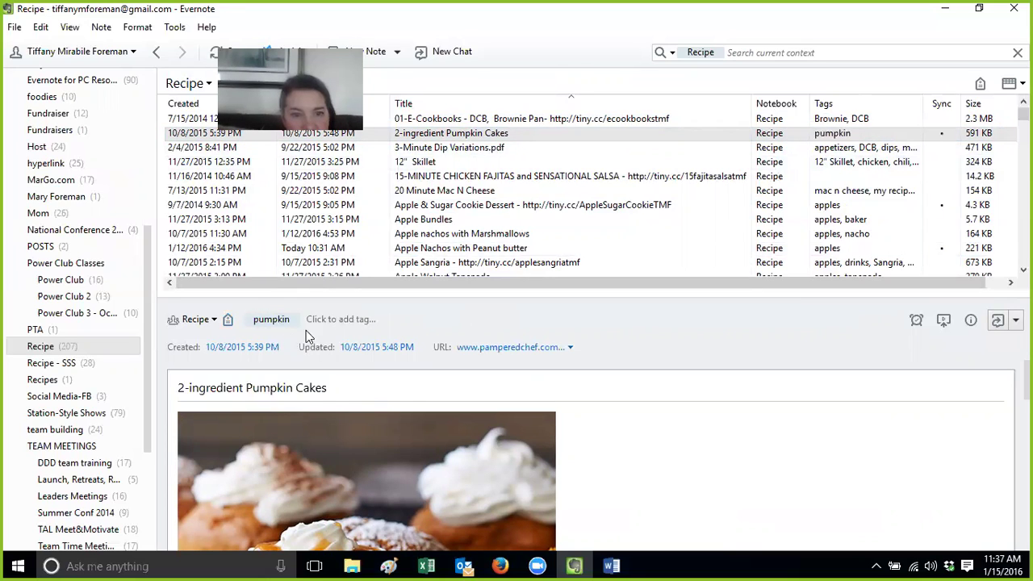
{"action": "type", "text": "brownie"}
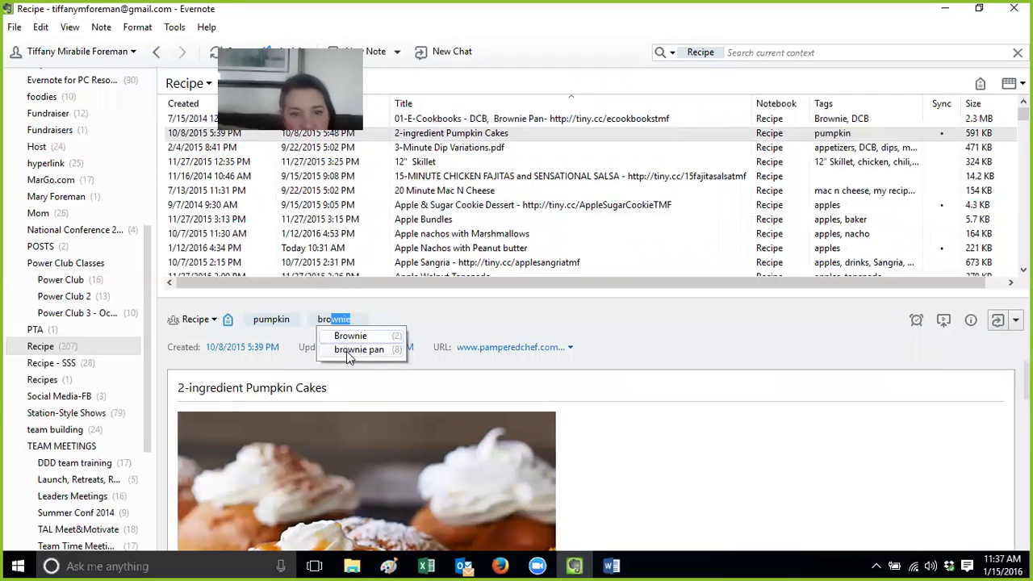
{"action": "left_click", "coordinate": [351, 351]}
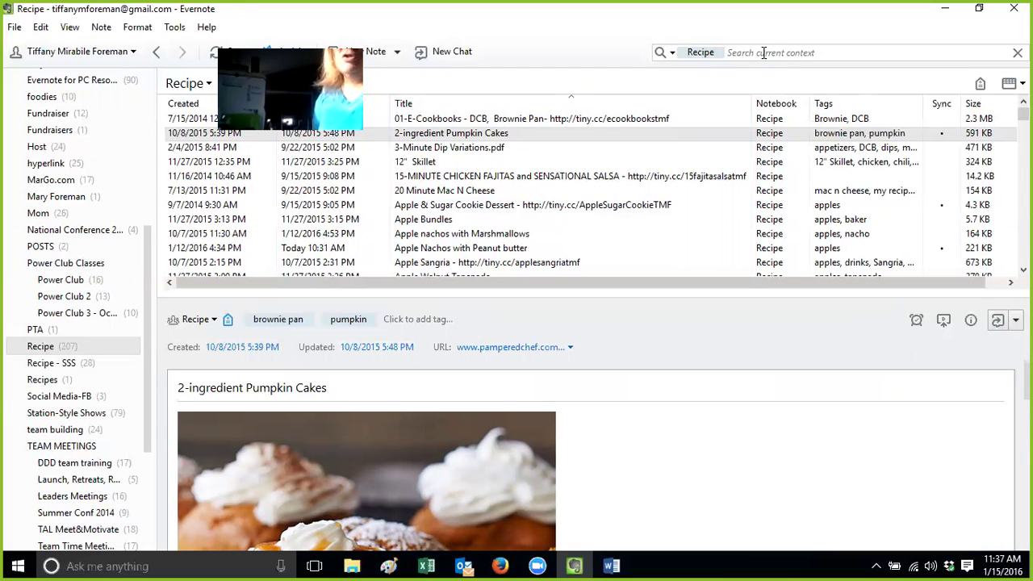
From the full tag list, show the five notes tagged 'booking'
{"action": "left_click_drag", "start_coordinate": [147, 423], "coordinate": [147, 539]}
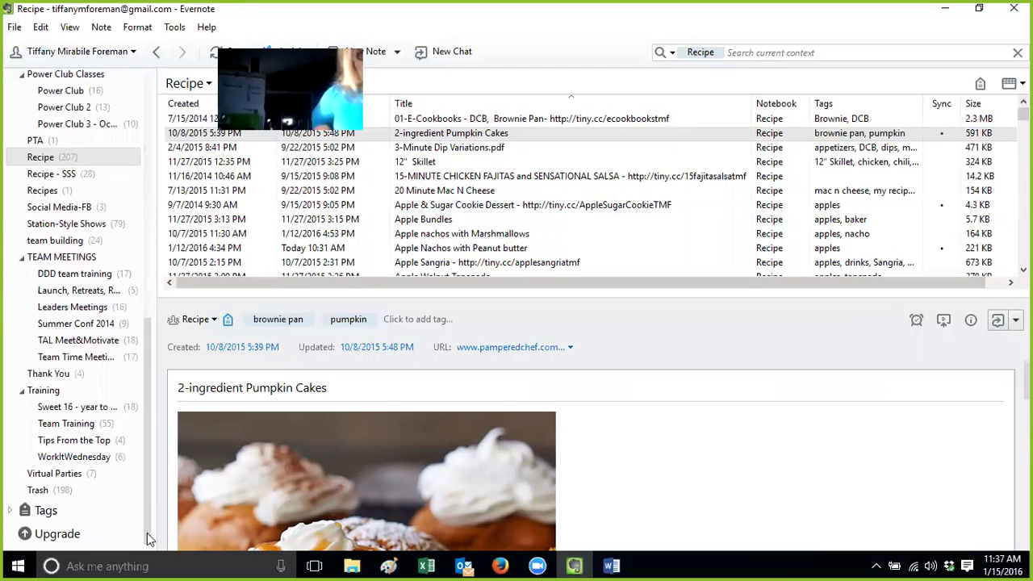
{"action": "left_click", "coordinate": [46, 510]}
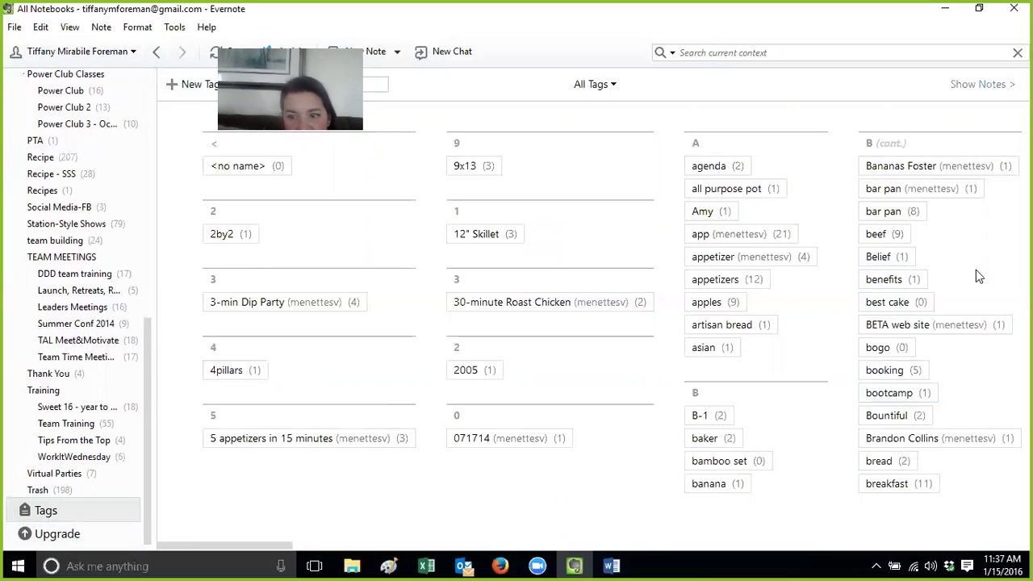
{"action": "left_click", "coordinate": [901, 374]}
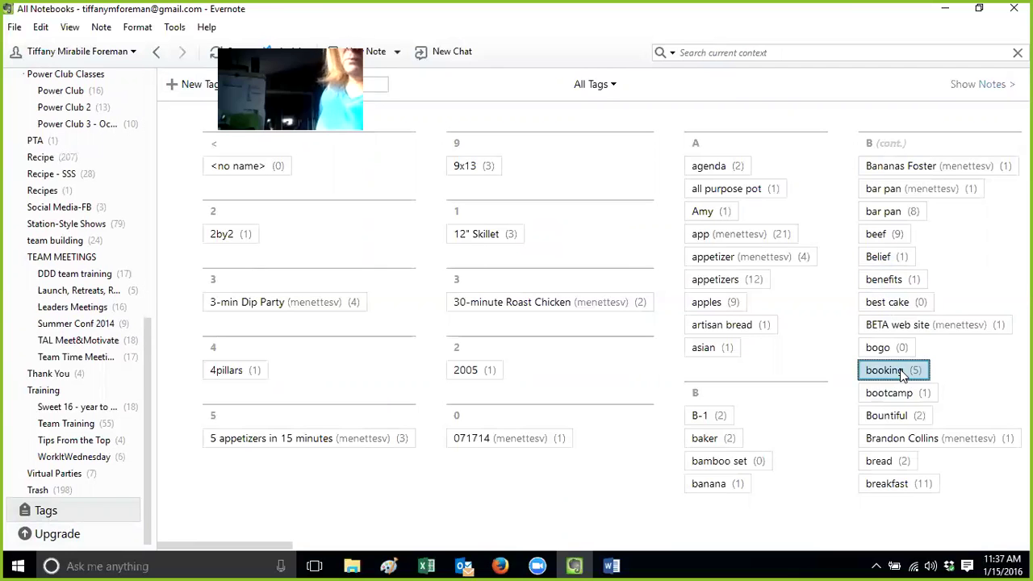
{"action": "double_click", "coordinate": [902, 374]}
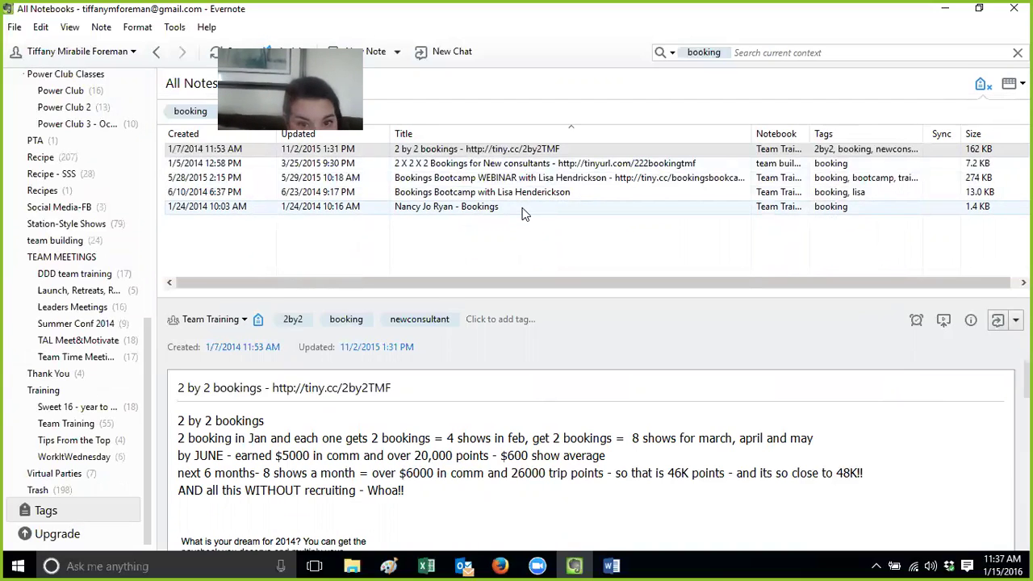
{"action": "left_click", "coordinate": [500, 565]}
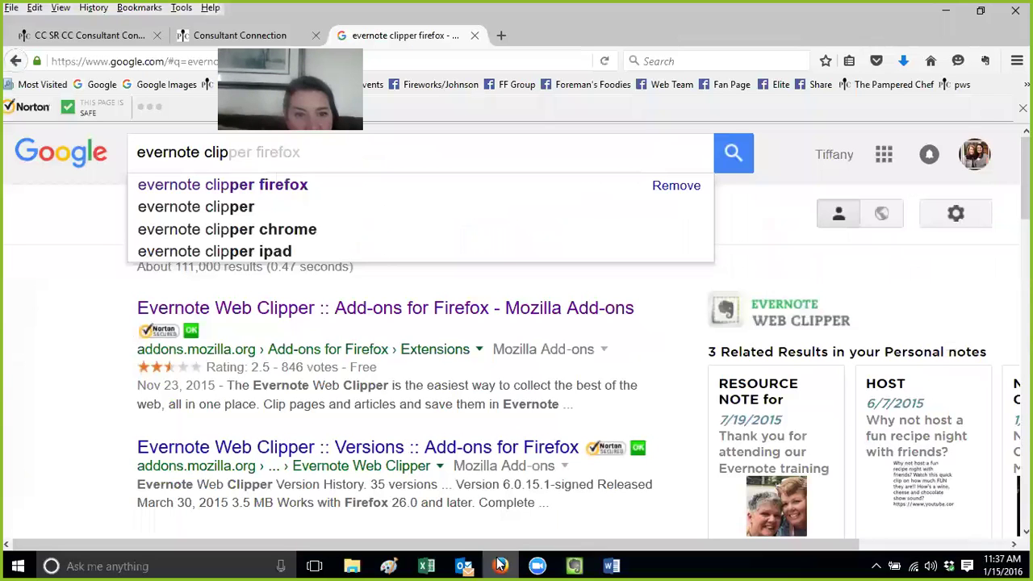
Search Facebook for the hashtag #lovekitties and scroll through the results
{"action": "left_click", "coordinate": [456, 61]}
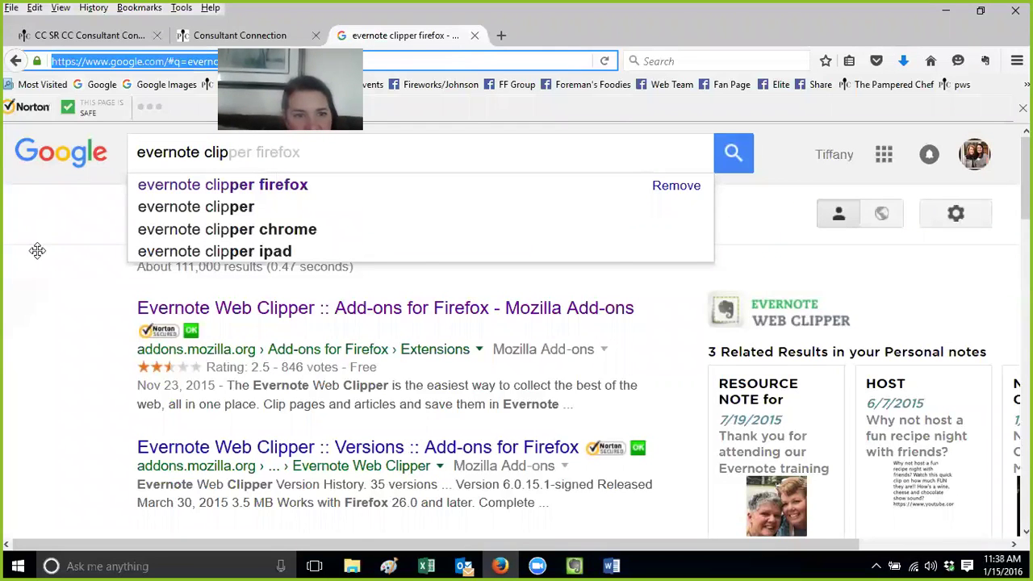
{"action": "left_click", "coordinate": [318, 84]}
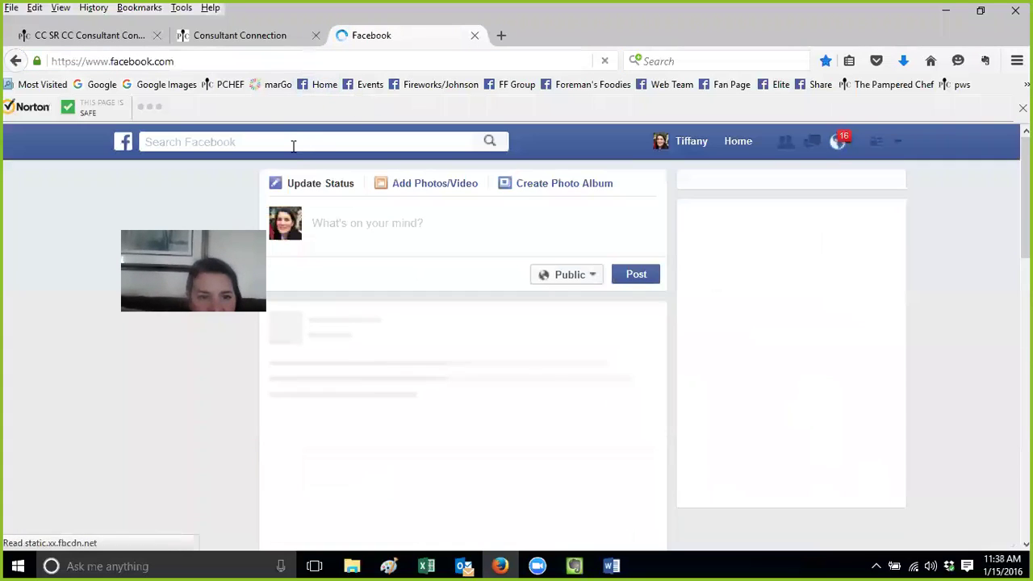
{"action": "left_click", "coordinate": [293, 142]}
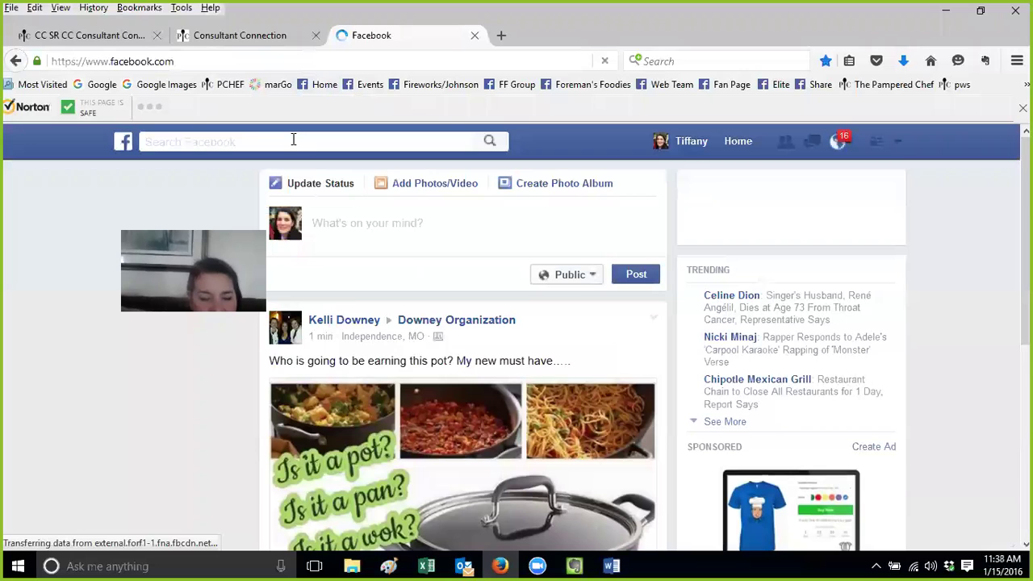
{"action": "type", "text": "#"}
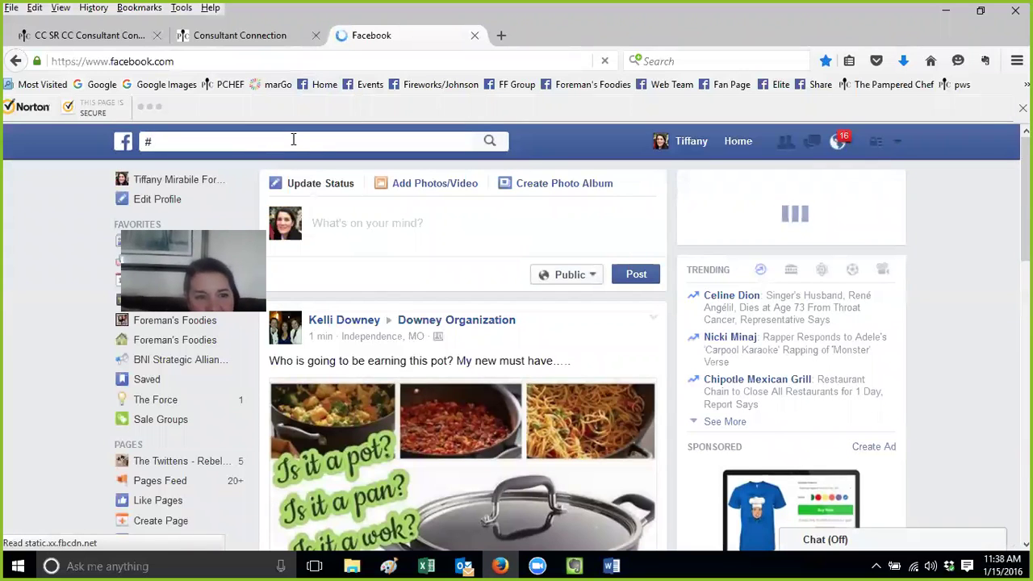
{"action": "type", "text": "l"}
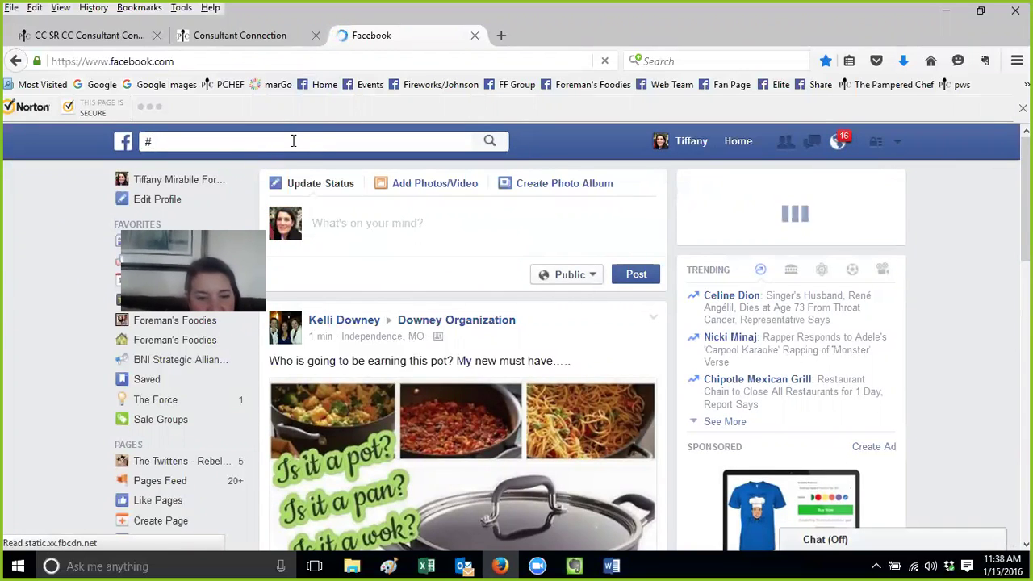
{"action": "type", "text": "ove"}
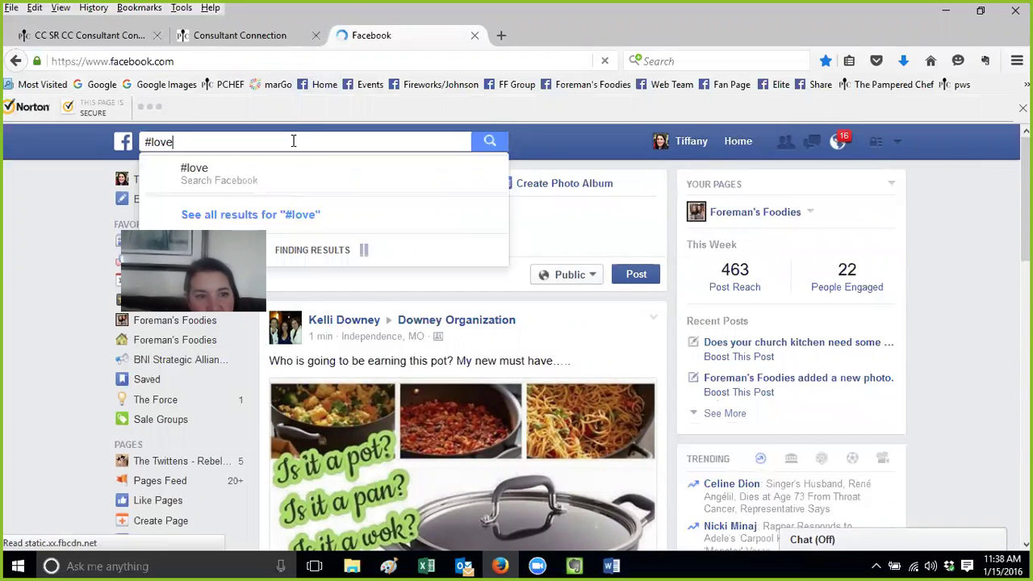
{"action": "type", "text": "kitties"}
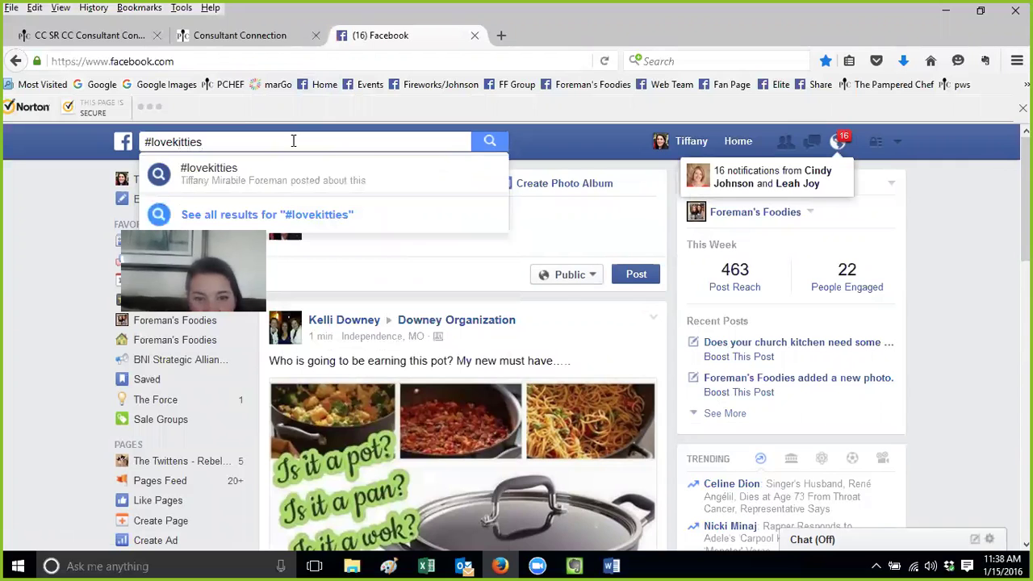
{"action": "key", "text": "Return"}
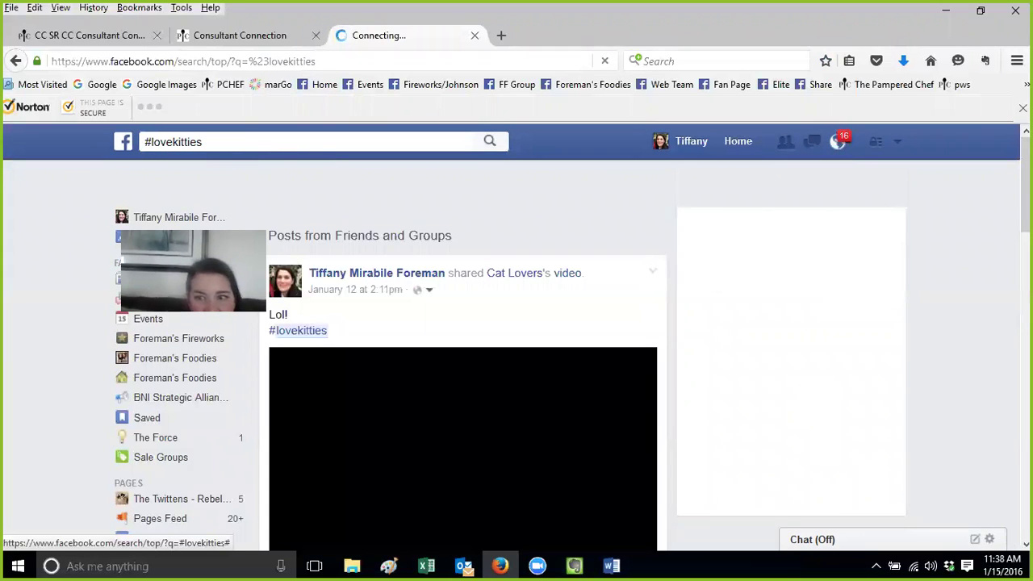
{"action": "scroll", "coordinate": [791, 222], "scroll_direction": "down", "scroll_amount": 3}
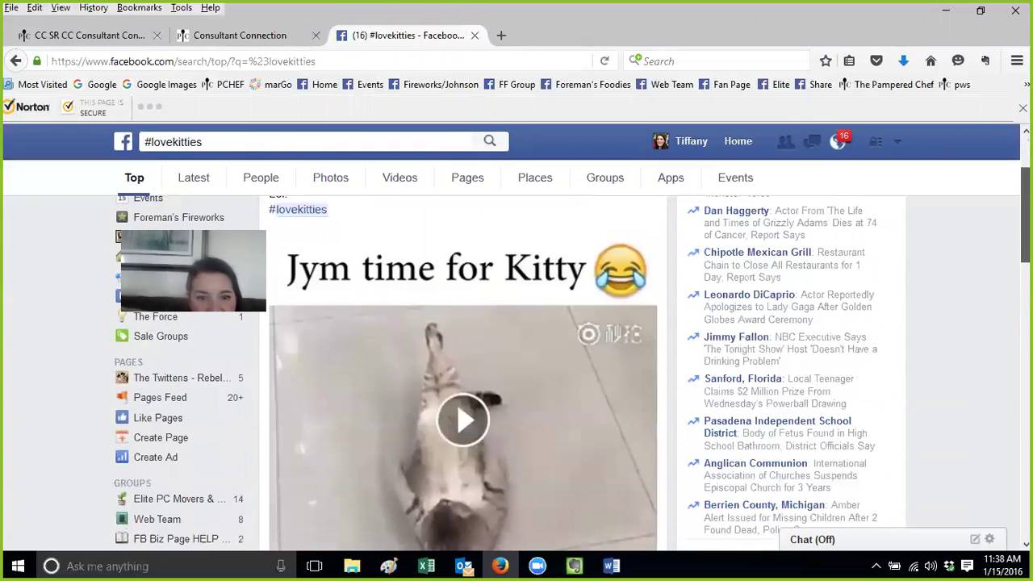
{"action": "scroll", "coordinate": [516, 363], "scroll_direction": "down", "scroll_amount": 6}
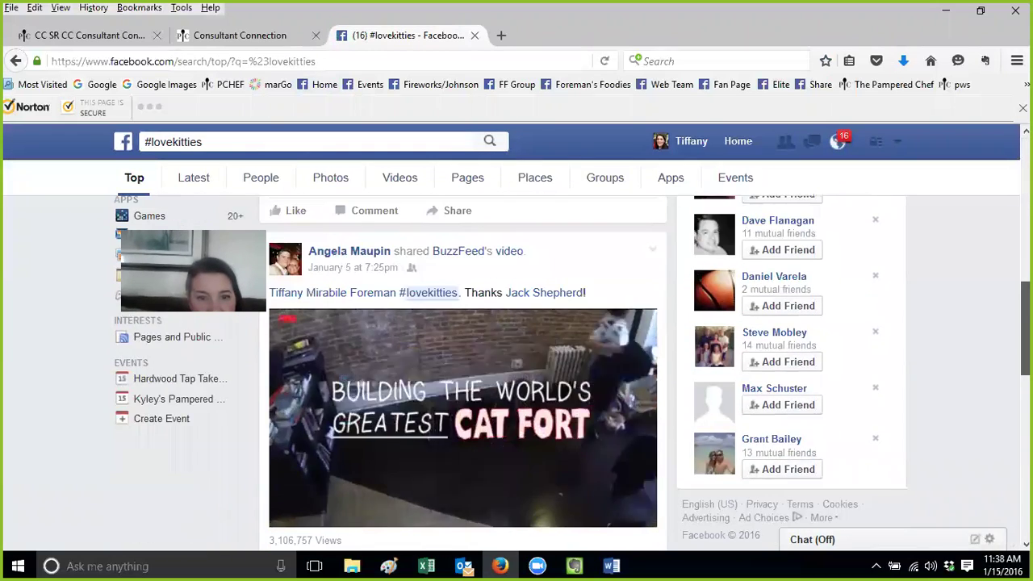
{"action": "scroll", "coordinate": [516, 372], "scroll_direction": "down", "scroll_amount": 10}
{"action": "scroll", "coordinate": [463, 323], "scroll_direction": "up", "scroll_amount": 3}
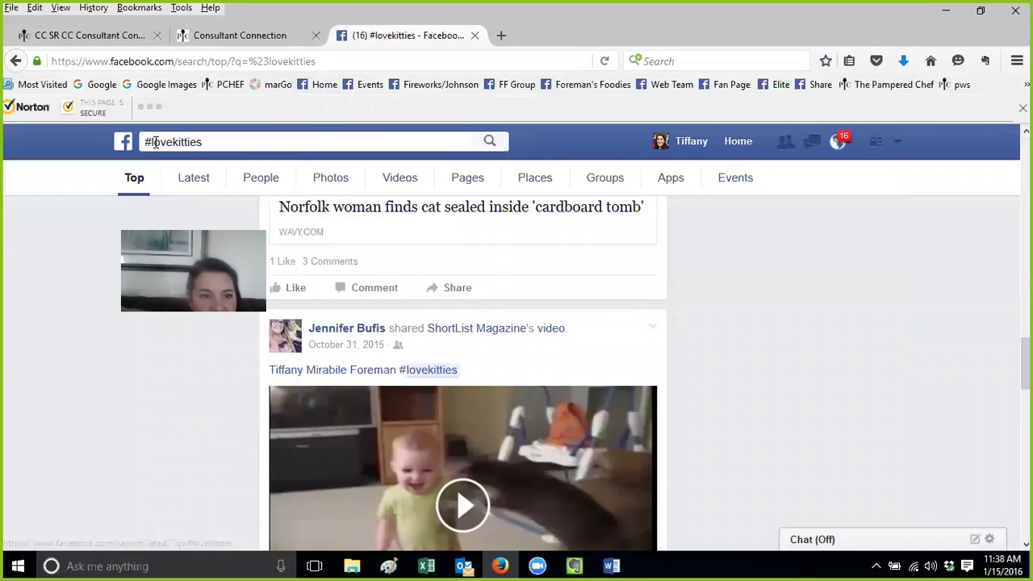
Replace the query with #pamperedchef and run that hashtag search
{"action": "left_click", "coordinate": [155, 142]}
{"action": "left_click_drag", "start_coordinate": [157, 142], "coordinate": [55, 144]}
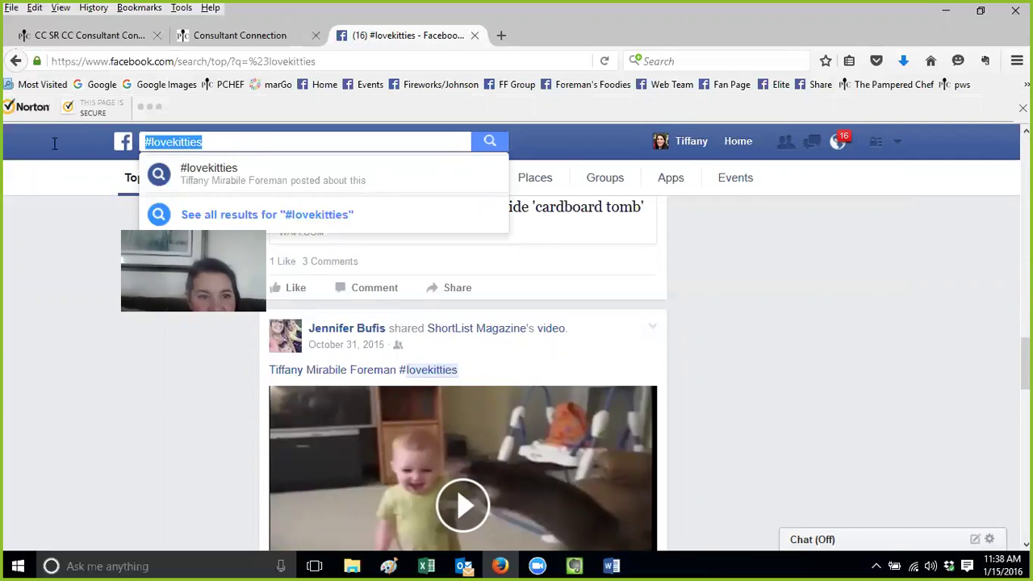
{"action": "type", "text": "#p"}
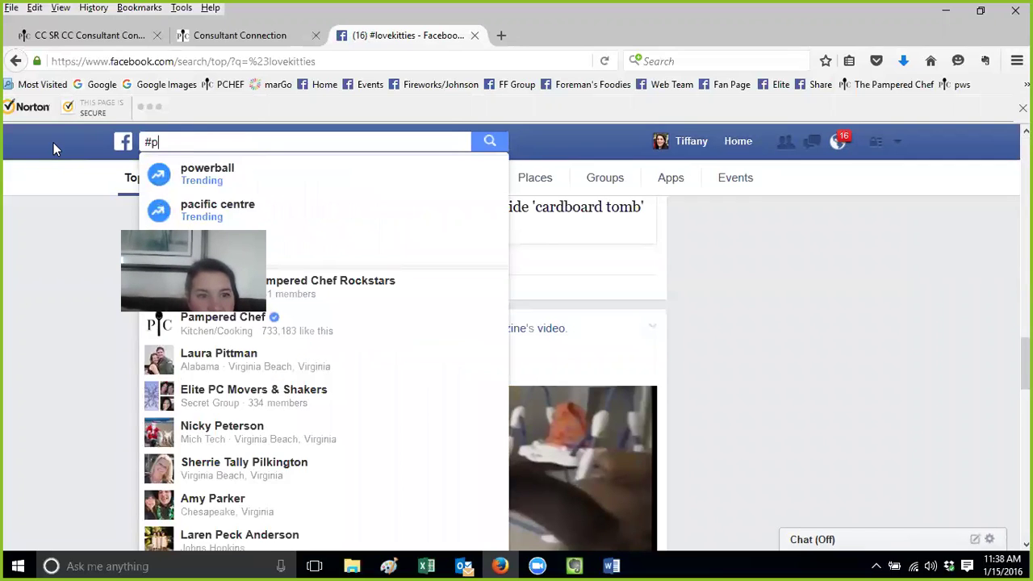
{"action": "type", "text": "ampered"}
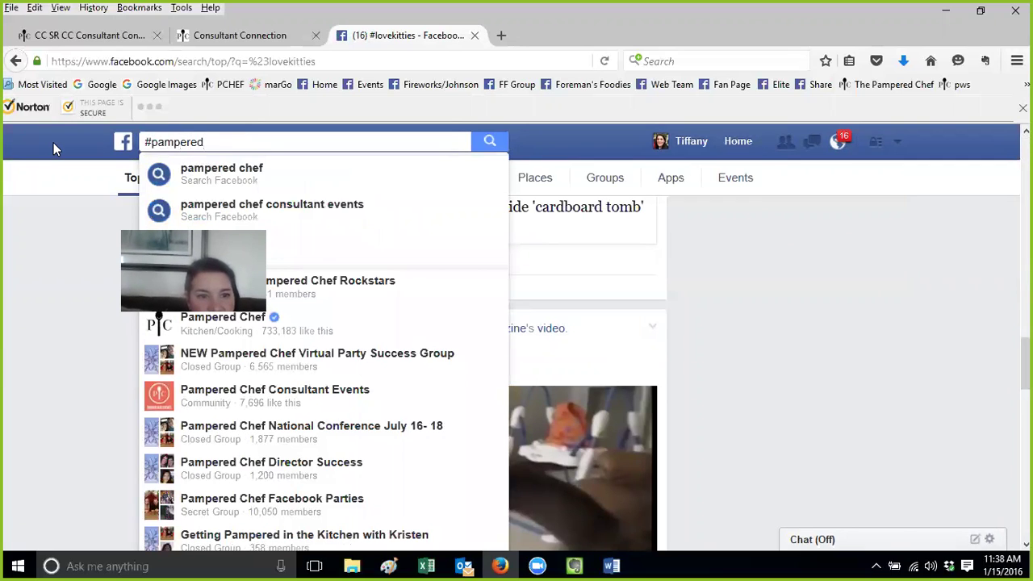
{"action": "type", "text": "chef"}
{"action": "key", "text": "Return"}
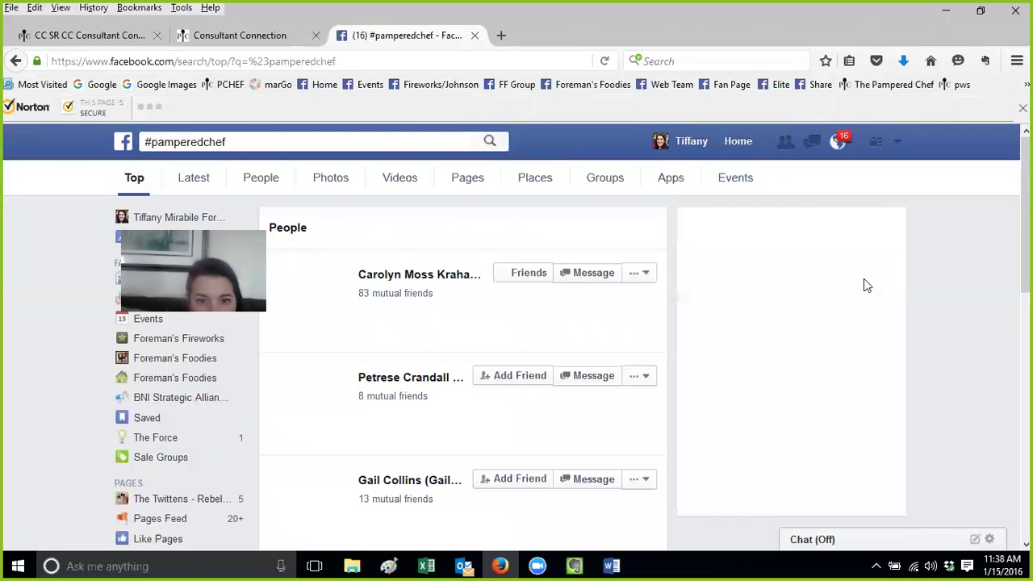
{"action": "left_click", "coordinate": [298, 142]}
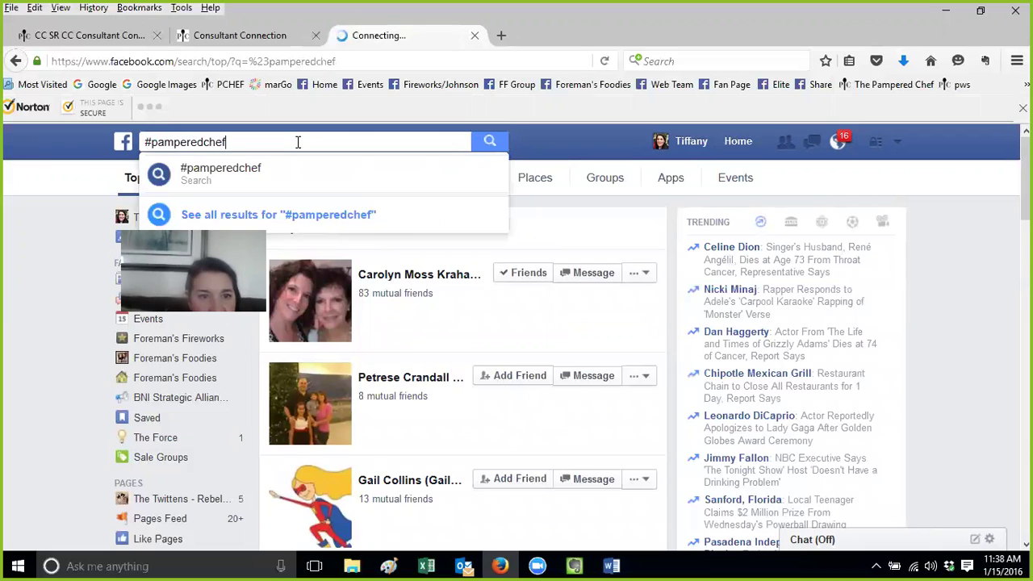
{"action": "key", "text": "Return"}
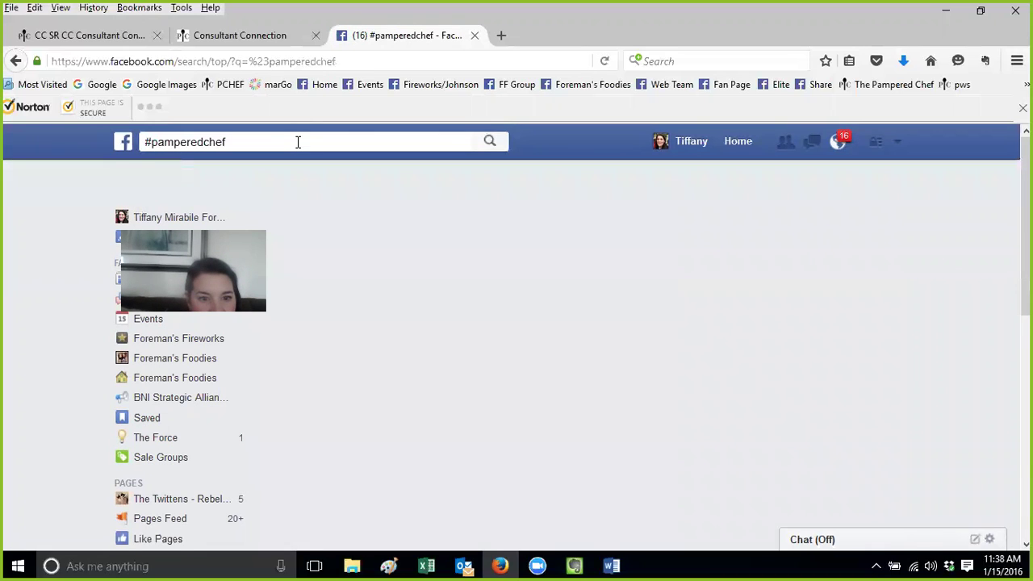
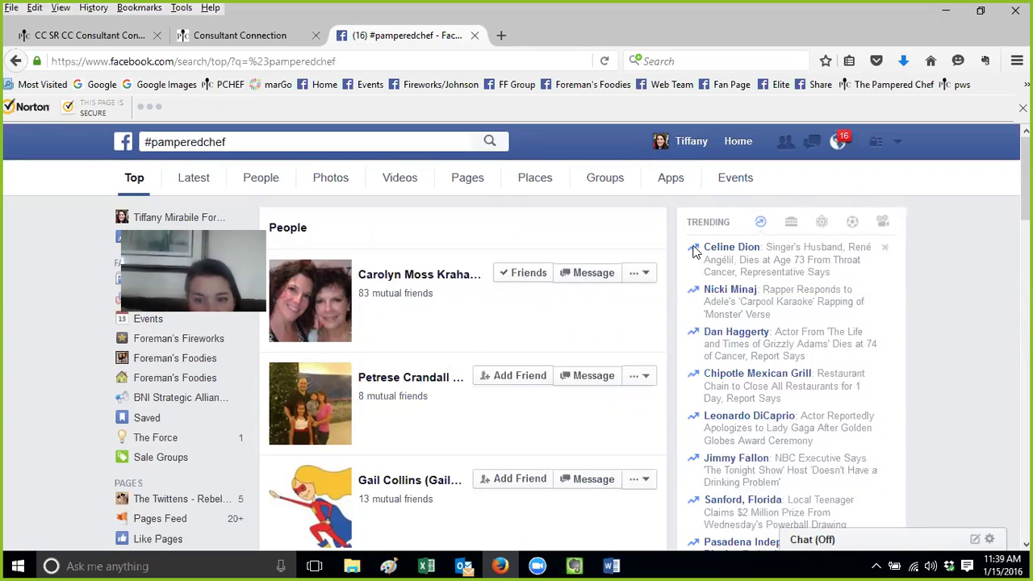
Replace the Facebook search query with #davidbowie and run the hashtag search
{"action": "mouse_move", "coordinate": [778, 257]}
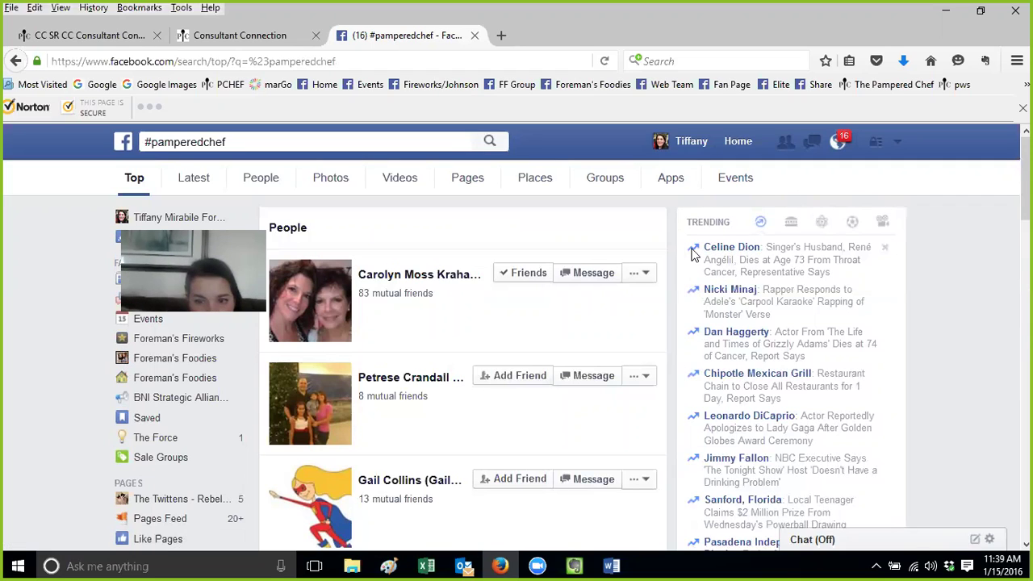
{"action": "left_click", "coordinate": [259, 143]}
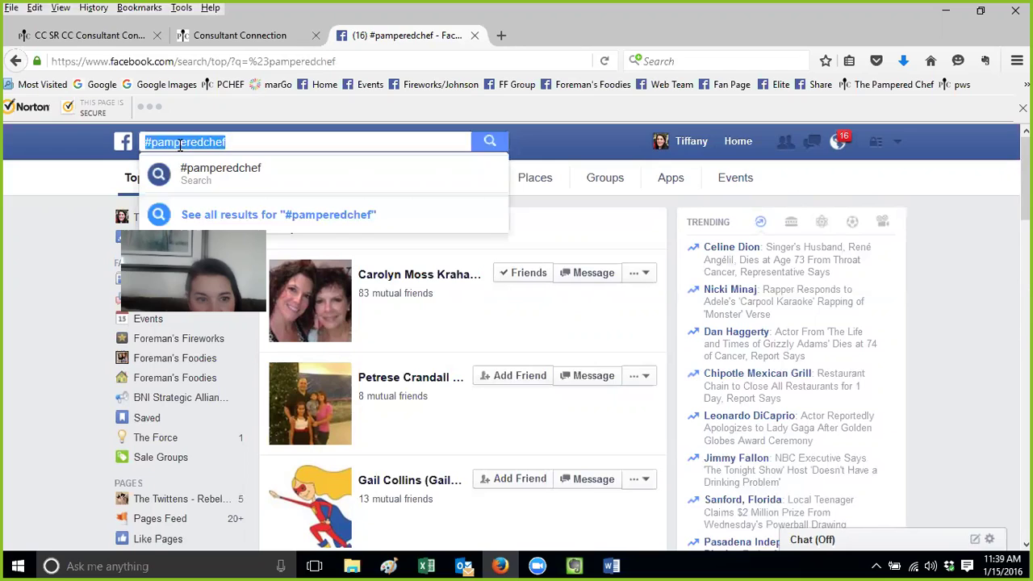
{"action": "left_click_drag", "start_coordinate": [144, 142], "coordinate": [248, 152]}
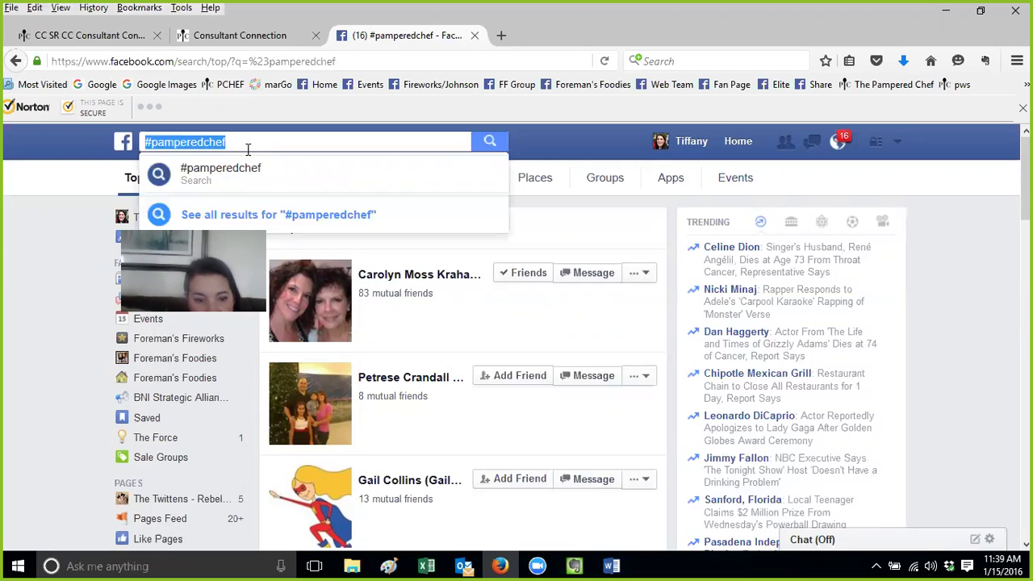
{"action": "type", "text": "#"}
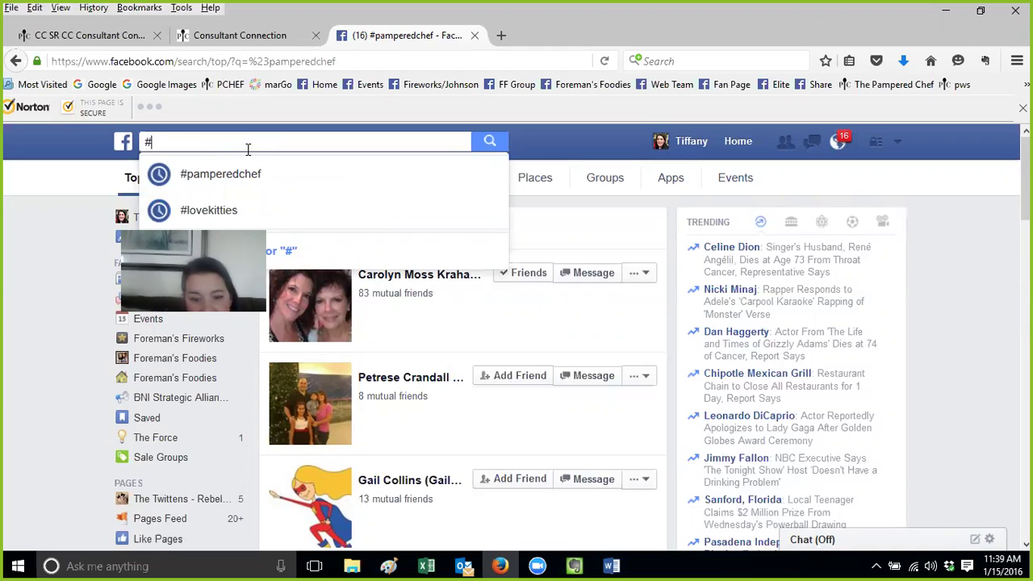
{"action": "type", "text": "davidbi"}
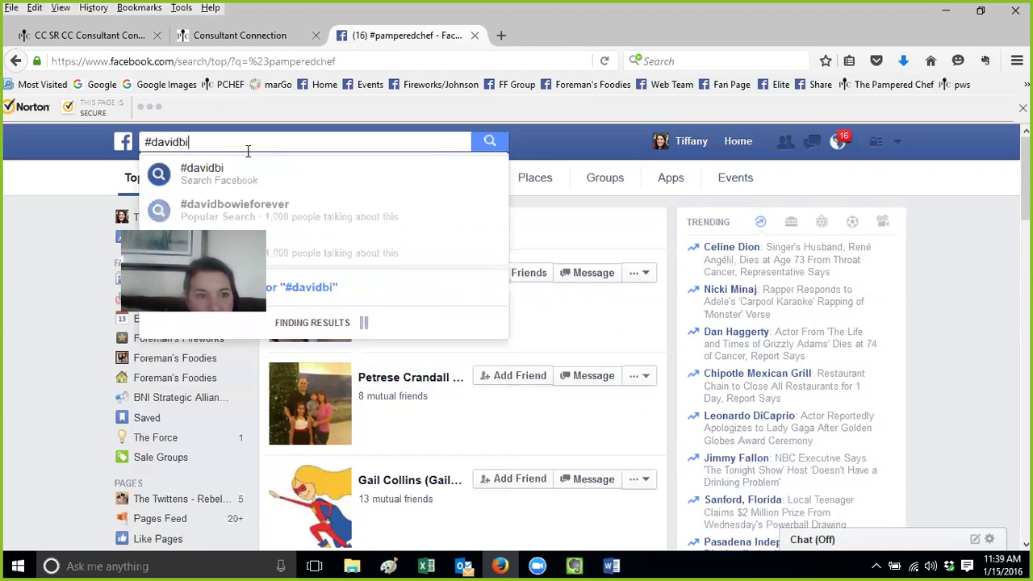
{"action": "key", "text": "BackSpace"}
{"action": "type", "text": "ow"}
{"action": "key", "text": "BackSpace"}
{"action": "key", "text": "BackSpace"}
{"action": "type", "text": "oi"}
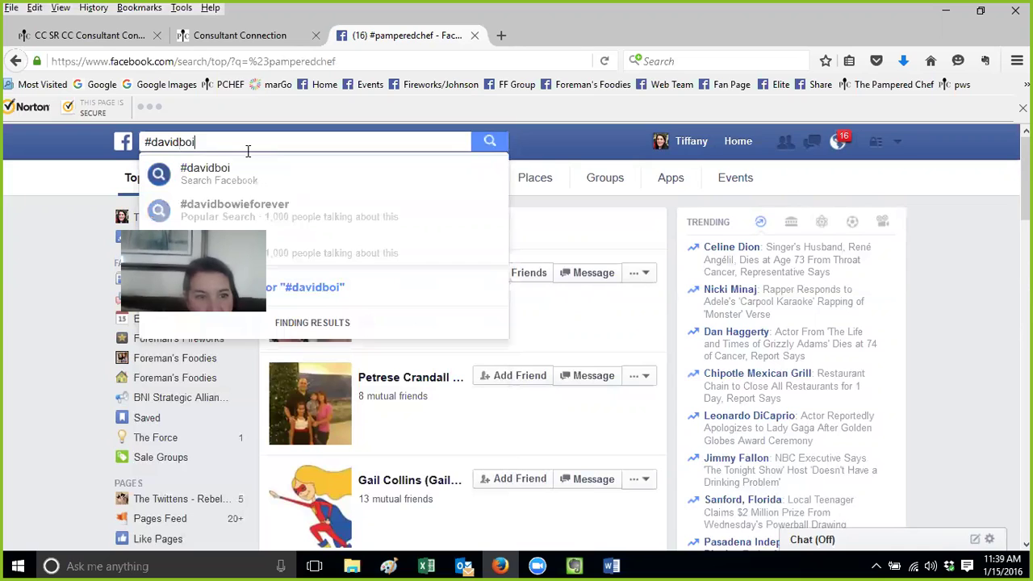
{"action": "key", "text": "BackSpace"}
{"action": "type", "text": "wie"}
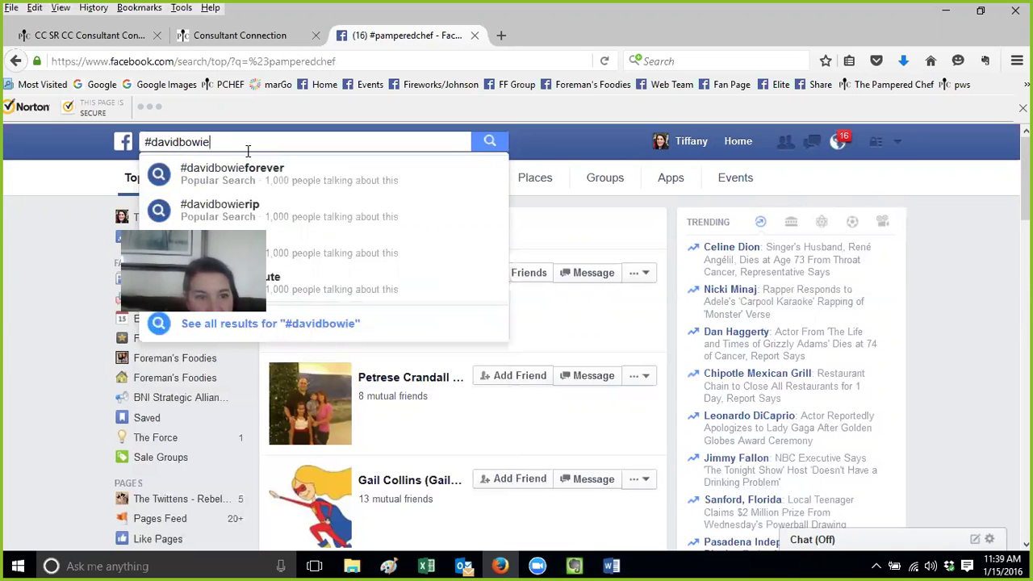
{"action": "key", "text": "Return"}
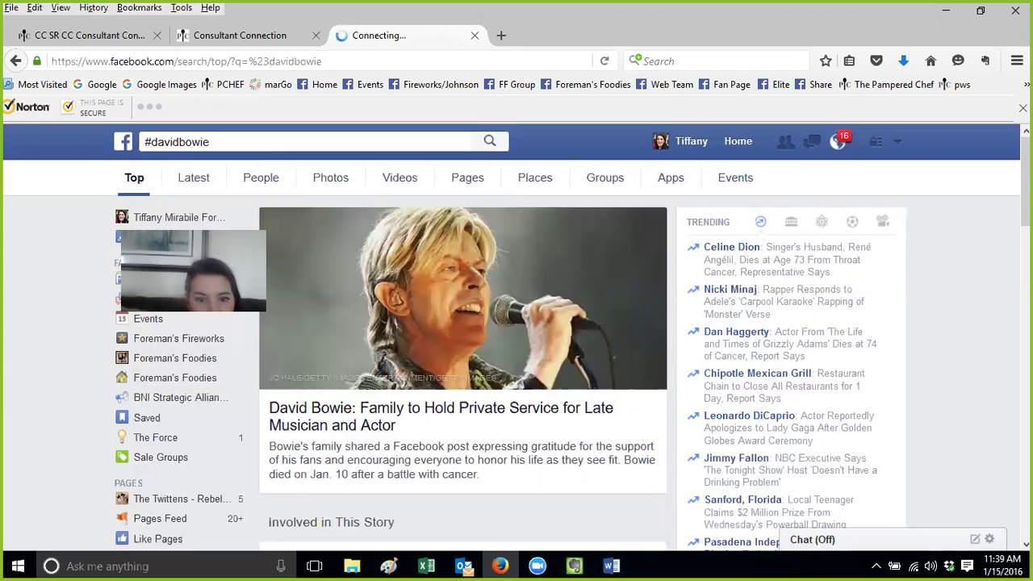
Scroll through the #davidbowie results, including the story on Bowie's private family service
{"action": "scroll", "coordinate": [559, 232], "scroll_direction": "down", "scroll_amount": 1}
{"action": "scroll", "coordinate": [564, 371], "scroll_direction": "down", "scroll_amount": 6}
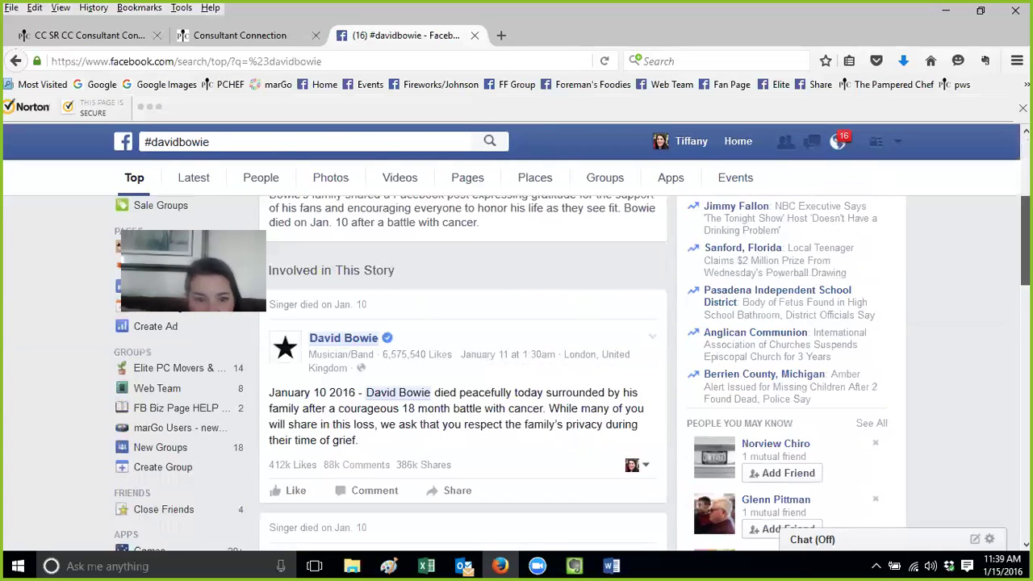
{"action": "scroll", "coordinate": [516, 371], "scroll_direction": "down", "scroll_amount": 12}
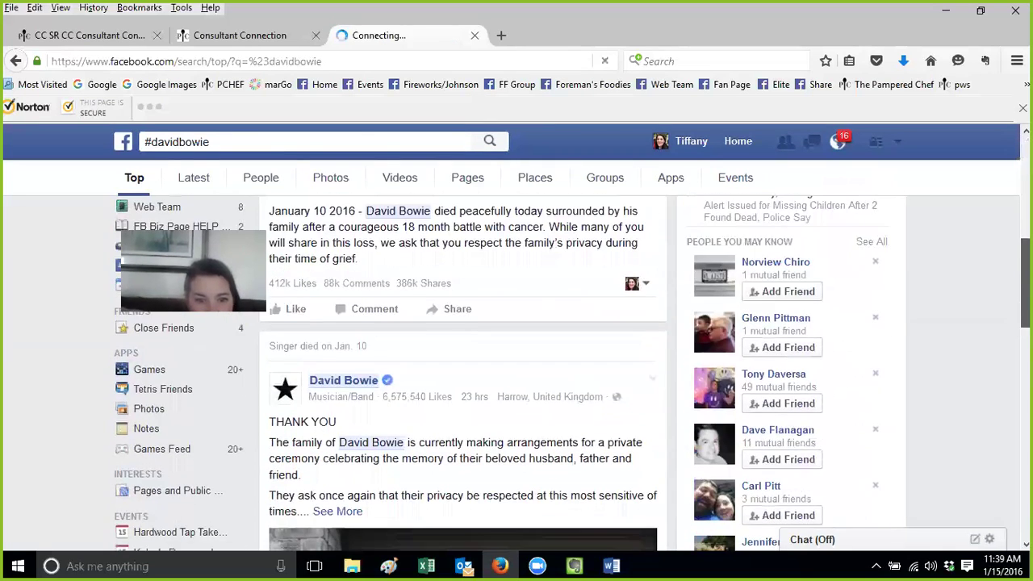
{"action": "scroll", "coordinate": [516, 371], "scroll_direction": "down", "scroll_amount": 10}
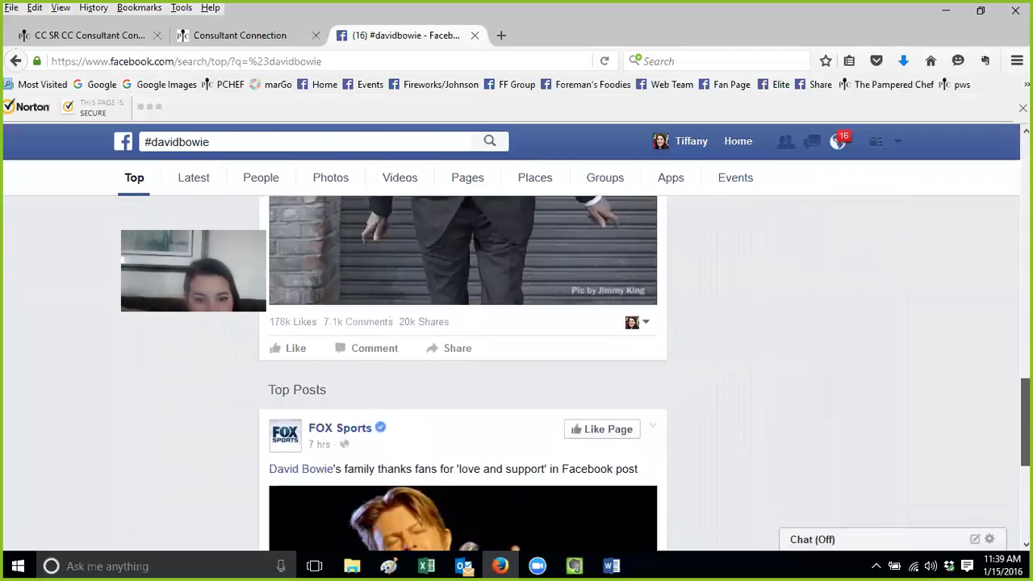
{"action": "scroll", "coordinate": [516, 371], "scroll_direction": "down", "scroll_amount": 6}
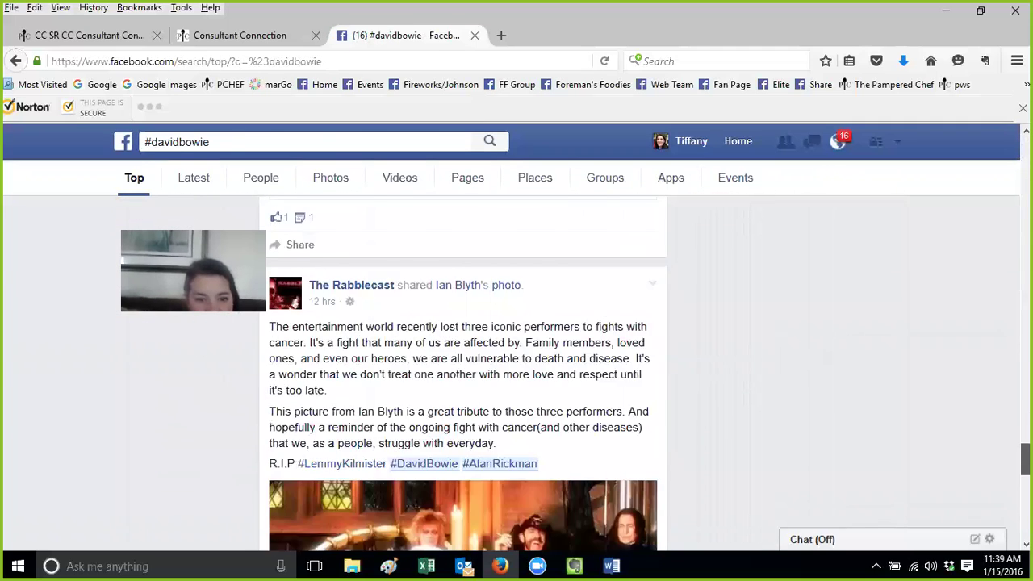
{"action": "scroll", "coordinate": [516, 372], "scroll_direction": "down", "scroll_amount": 15}
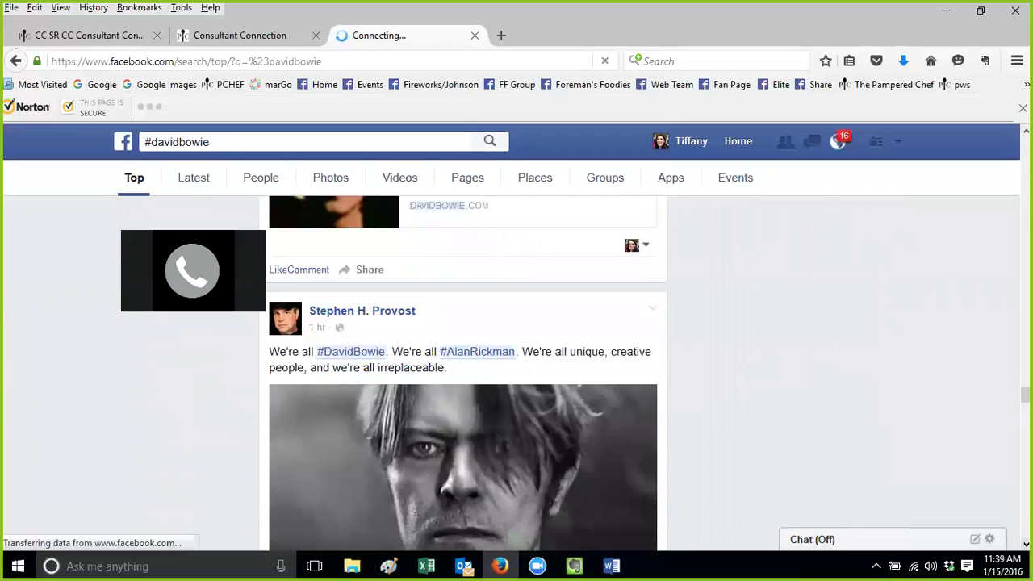
Select 'davidbowie' after the # in the search box, ready for a new hashtag
{"action": "left_click", "coordinate": [215, 145]}
{"action": "left_click", "coordinate": [152, 143]}
{"action": "left_click_drag", "start_coordinate": [154, 143], "coordinate": [249, 151]}
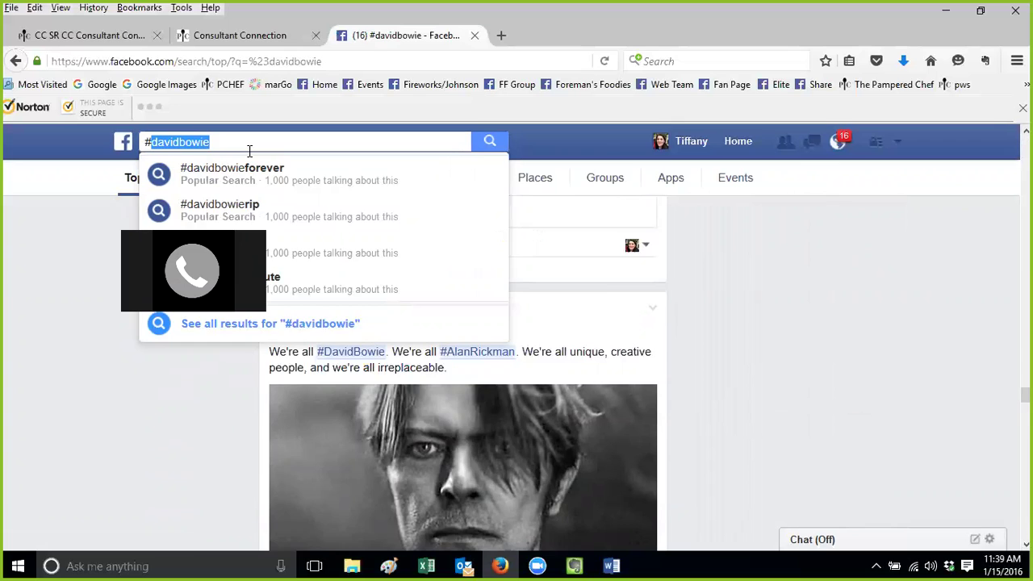
Search Facebook for #beach, then replace it with #raisinthemright and run that search
{"action": "type", "text": "beach"}
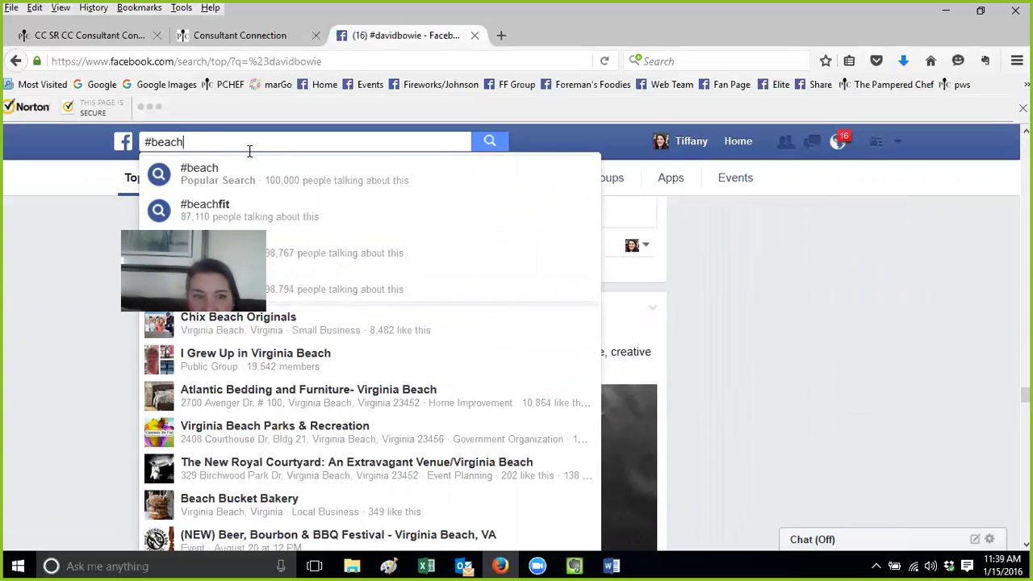
{"action": "key", "text": "Return"}
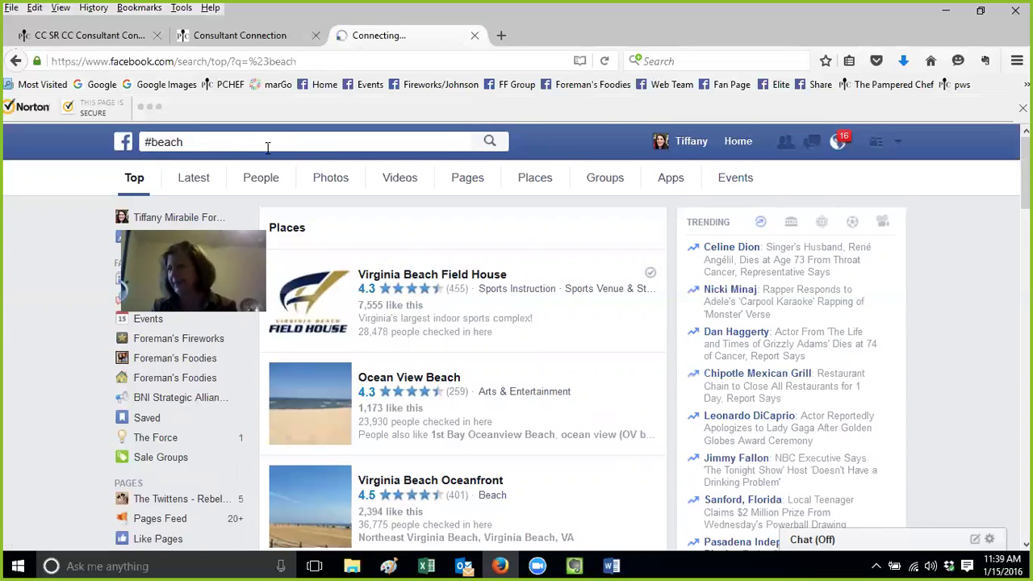
{"action": "left_click_drag", "start_coordinate": [215, 148], "coordinate": [102, 142]}
{"action": "type", "text": "#rai"}
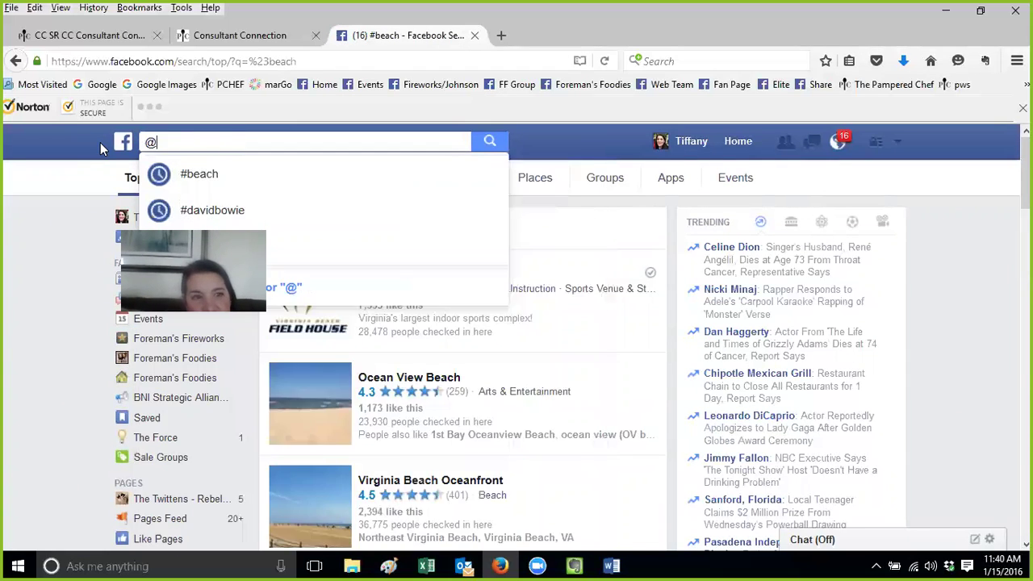
{"action": "type", "text": "s"}
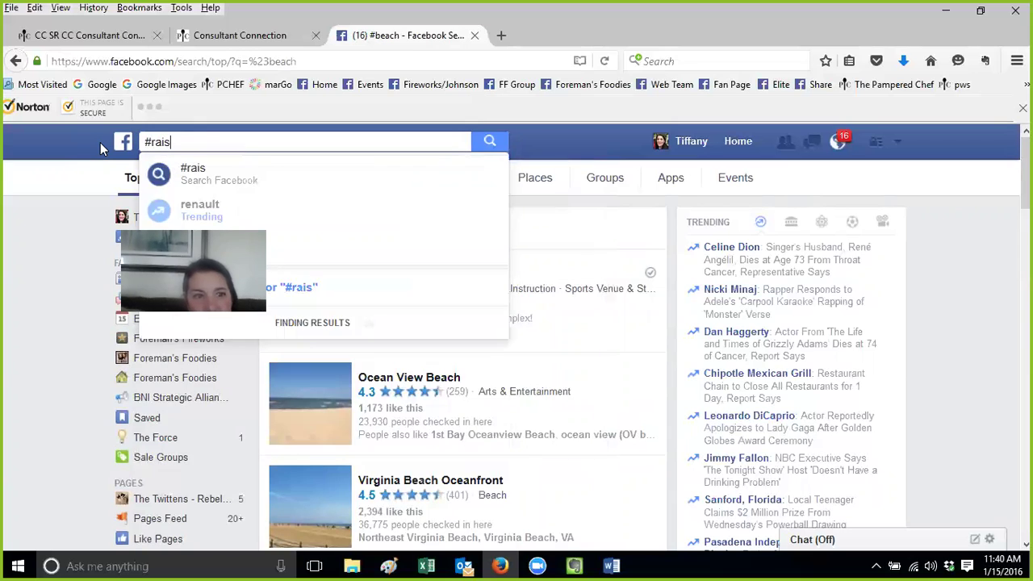
{"action": "type", "text": "inthemright"}
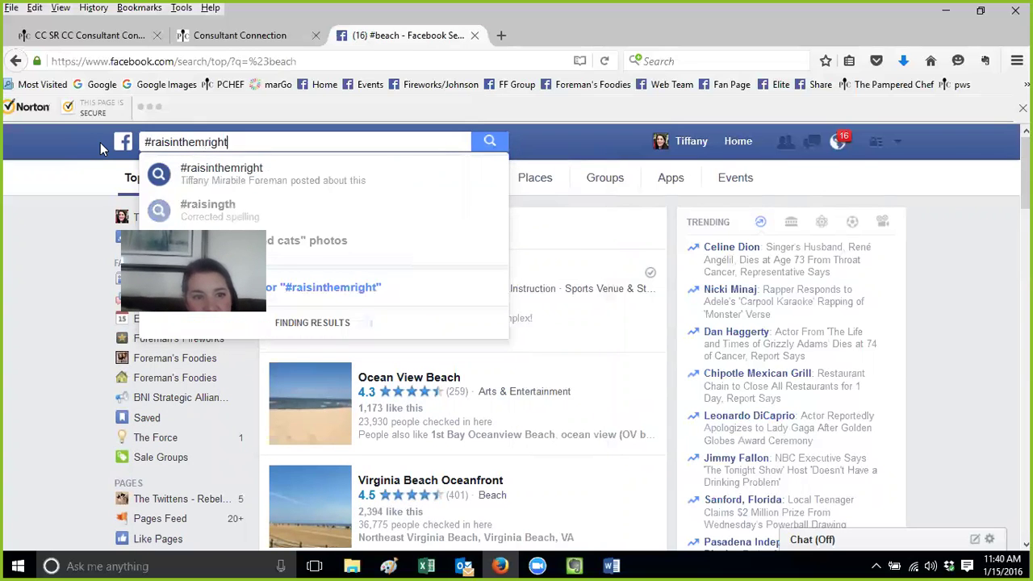
{"action": "key", "text": "Return"}
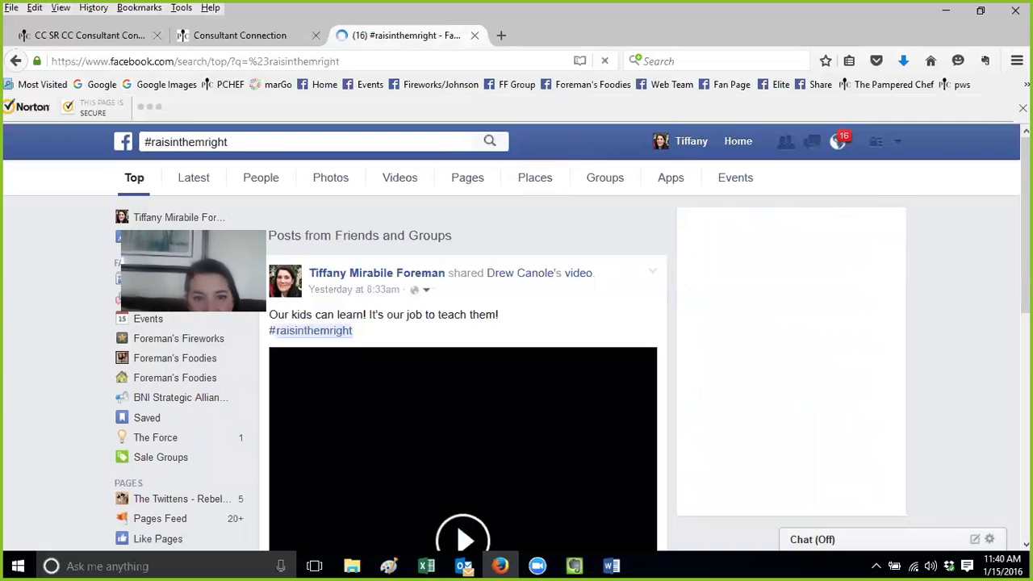
Browse the #raisinthemright posts and the laundry sign photo, then return to Evernote
{"action": "scroll", "coordinate": [516, 371], "scroll_direction": "down", "scroll_amount": 3}
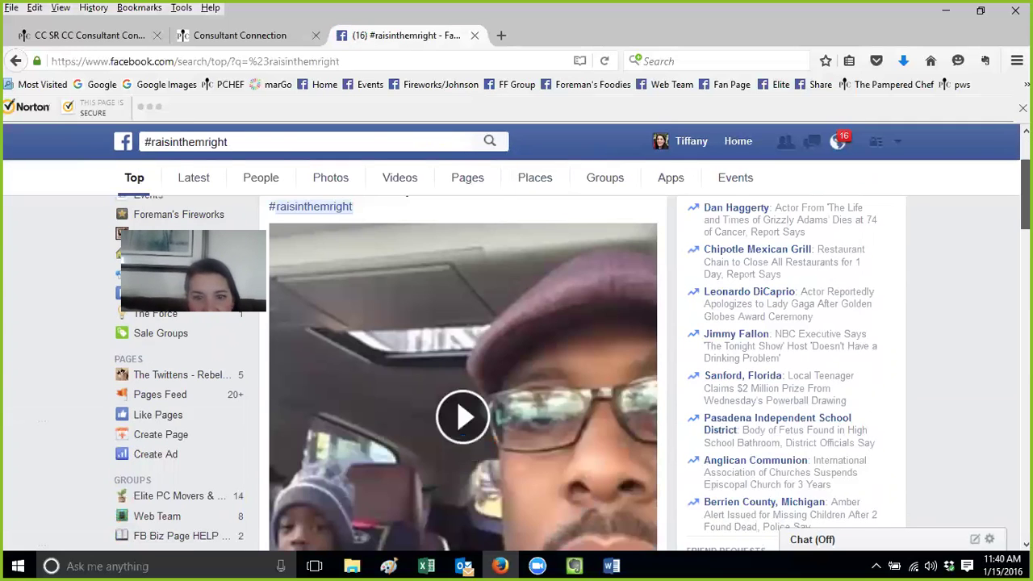
{"action": "scroll", "coordinate": [463, 371], "scroll_direction": "down", "scroll_amount": 8}
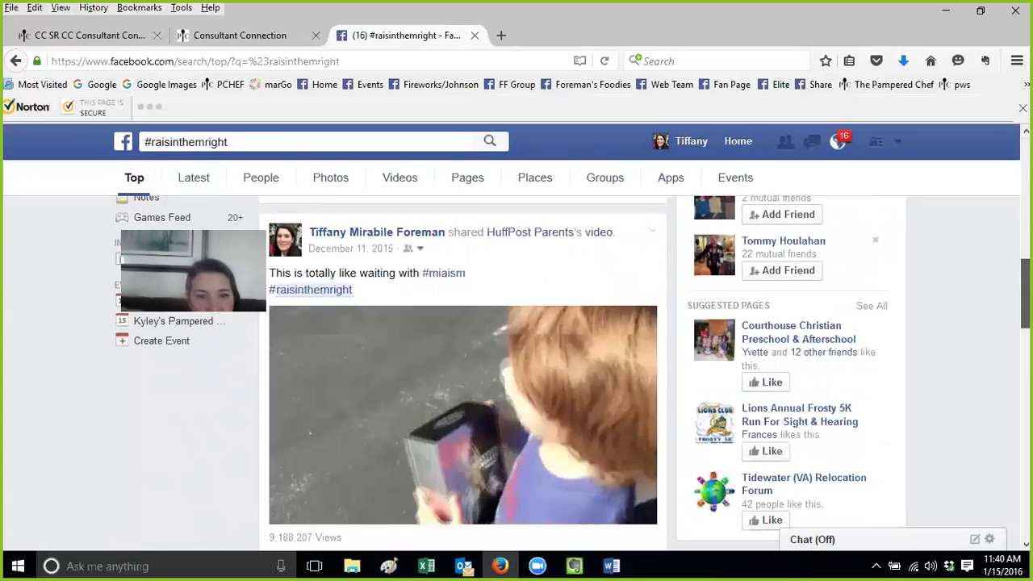
{"action": "left_click", "coordinate": [351, 290]}
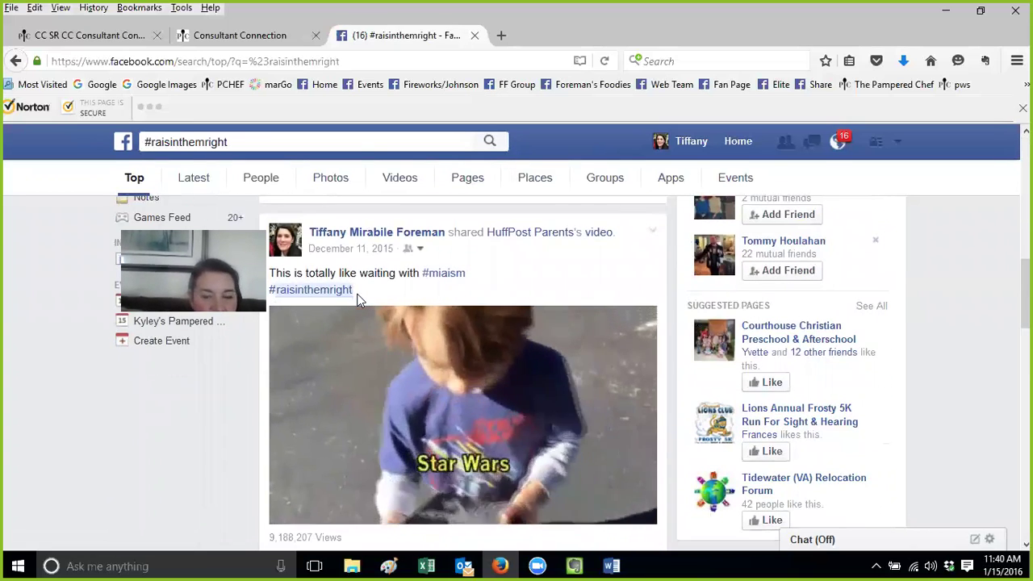
{"action": "scroll", "coordinate": [359, 299], "scroll_direction": "down", "scroll_amount": 4}
{"action": "scroll", "coordinate": [463, 371], "scroll_direction": "down", "scroll_amount": 5}
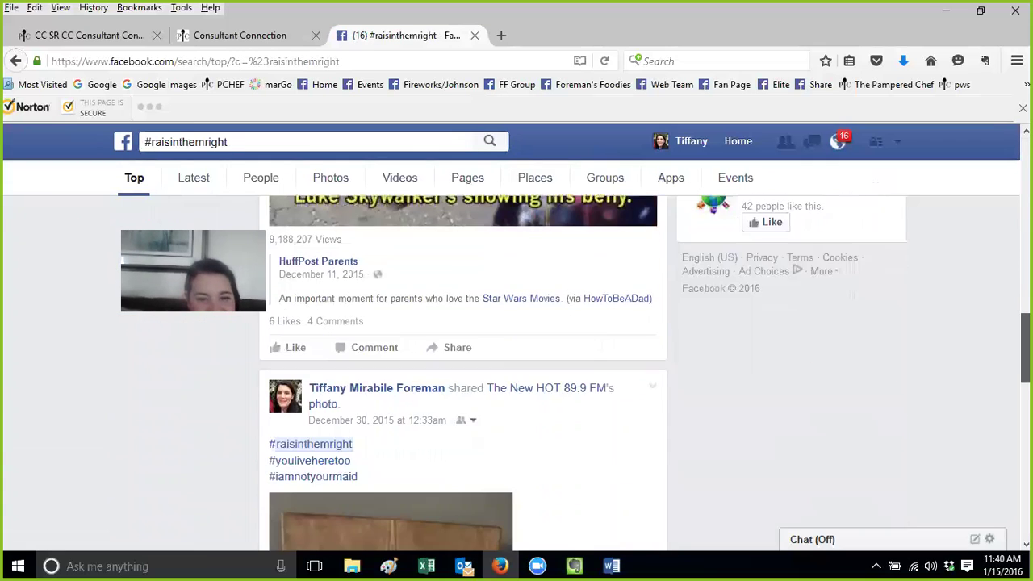
{"action": "scroll", "coordinate": [364, 272], "scroll_direction": "down", "scroll_amount": 1}
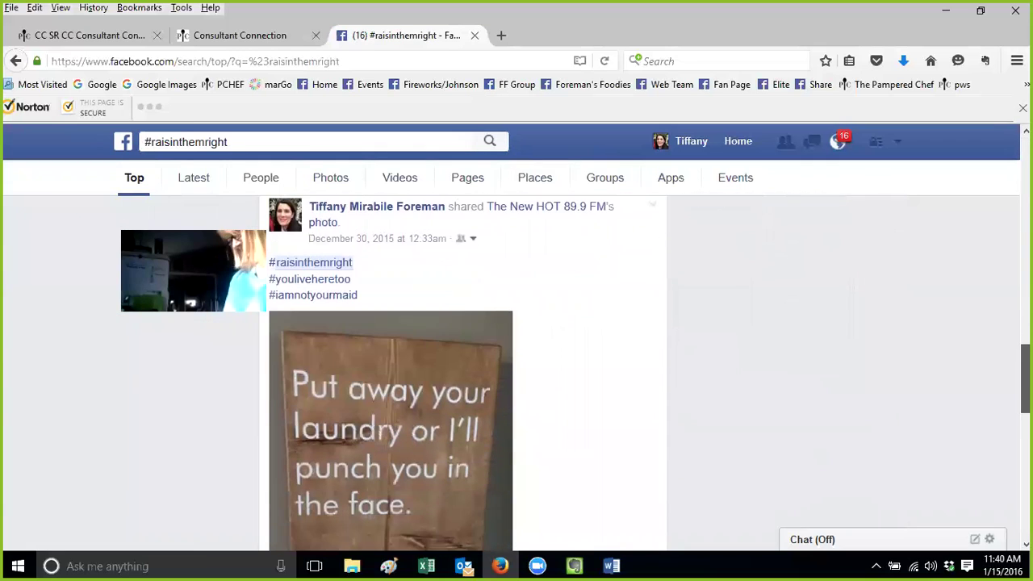
{"action": "left_click", "coordinate": [364, 295]}
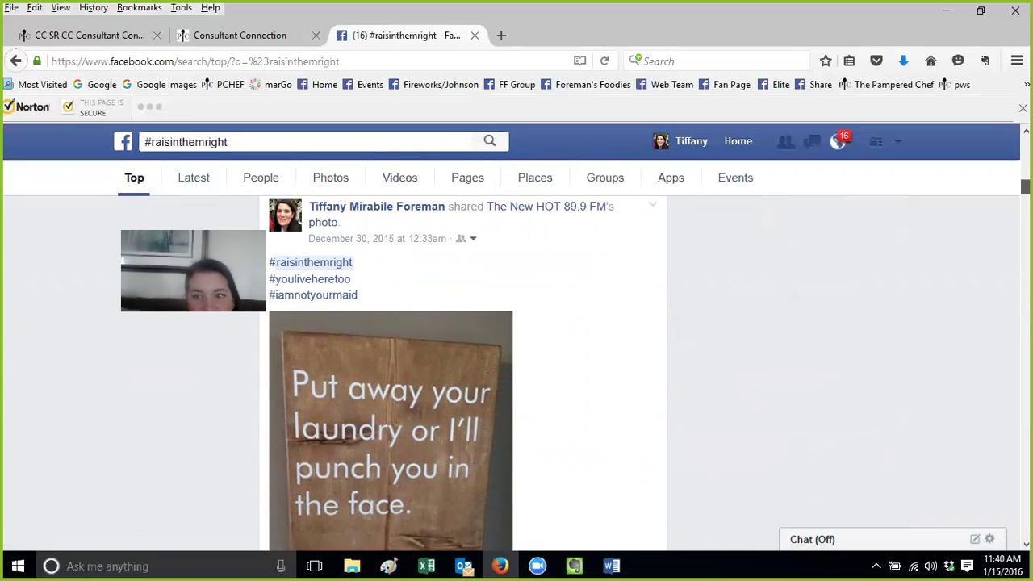
{"action": "scroll", "coordinate": [463, 371], "scroll_direction": "up", "scroll_amount": 10}
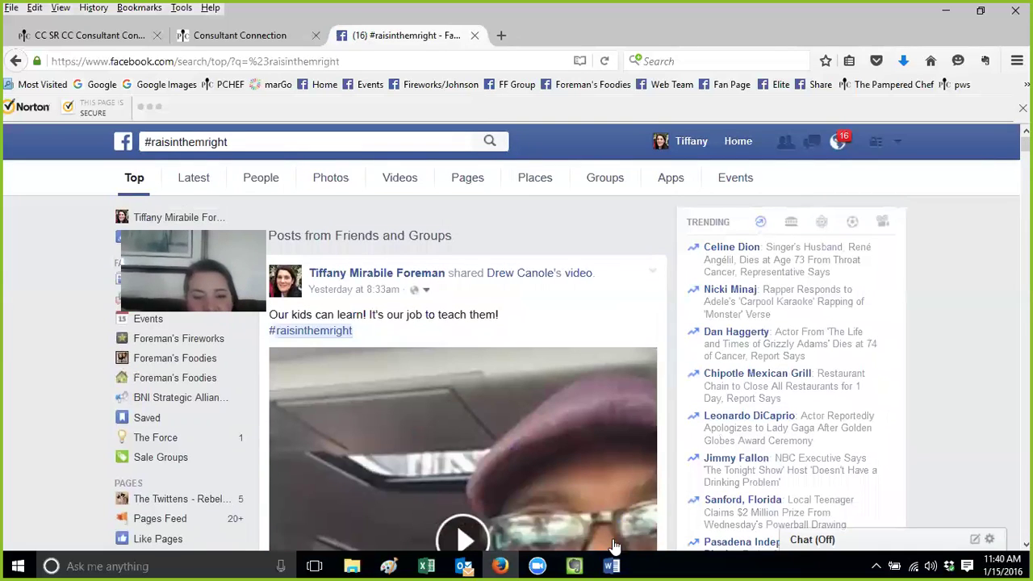
{"action": "left_click", "coordinate": [573, 566]}
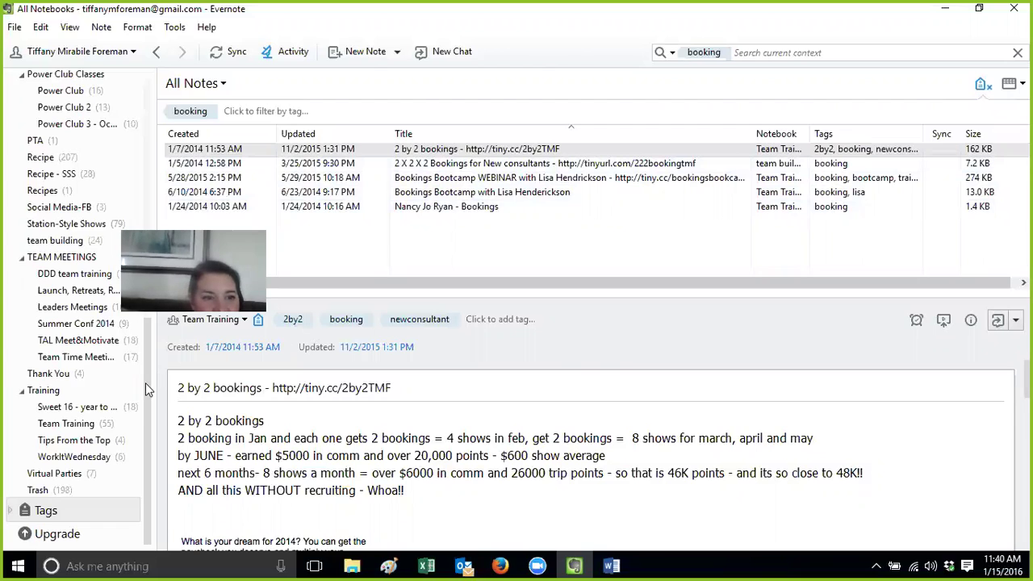
View the Apple Sangria note in the Recipe notebook, then list the Team Training notebook's notes
{"action": "left_click", "coordinate": [71, 159]}
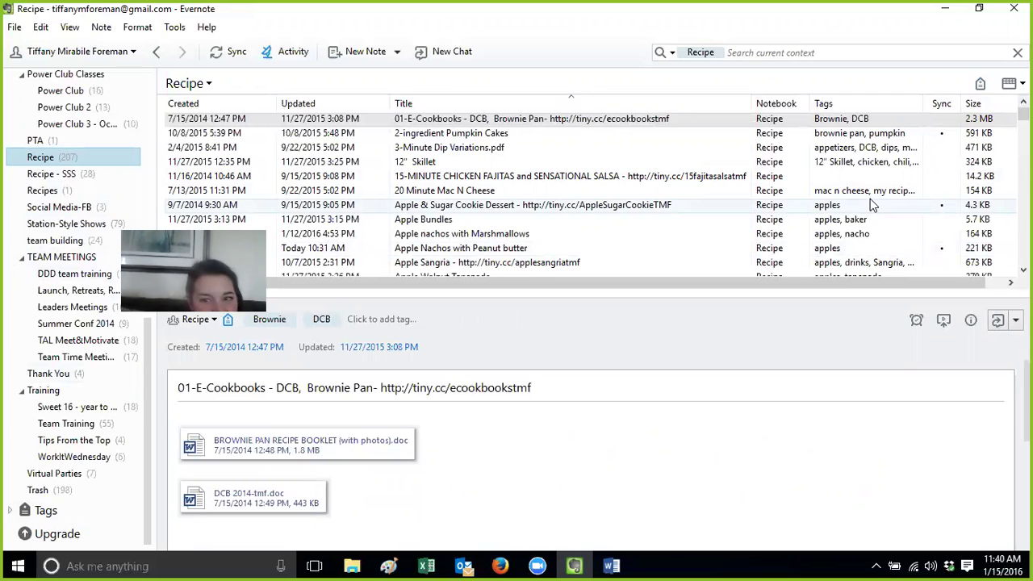
{"action": "left_click", "coordinate": [872, 265]}
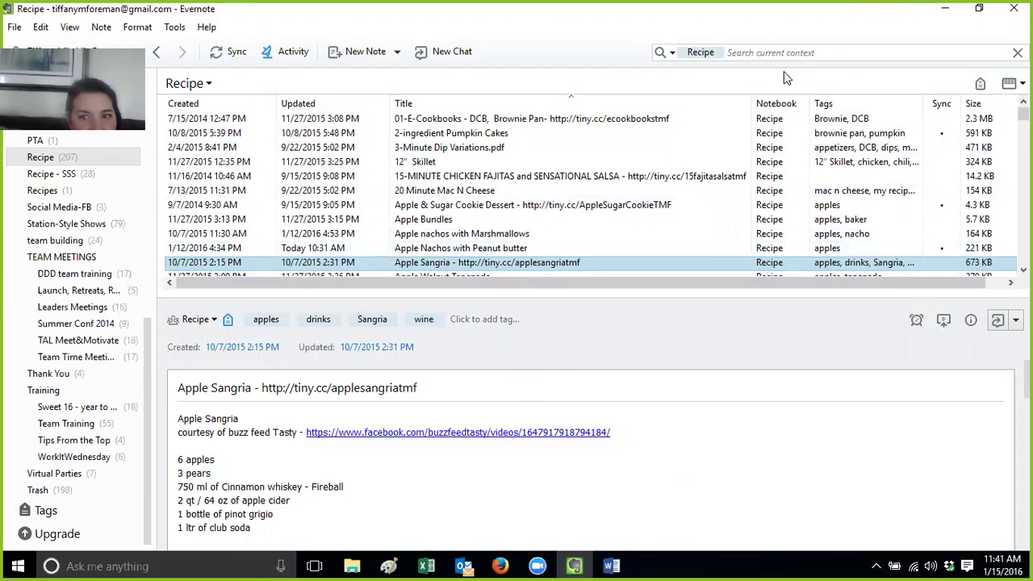
{"action": "left_click", "coordinate": [483, 319]}
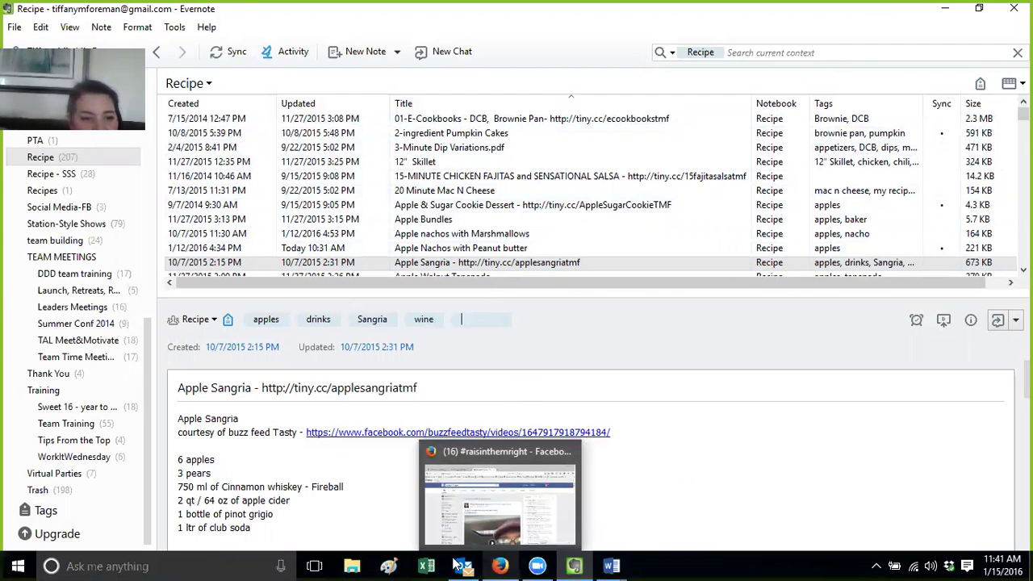
{"action": "left_click", "coordinate": [95, 421]}
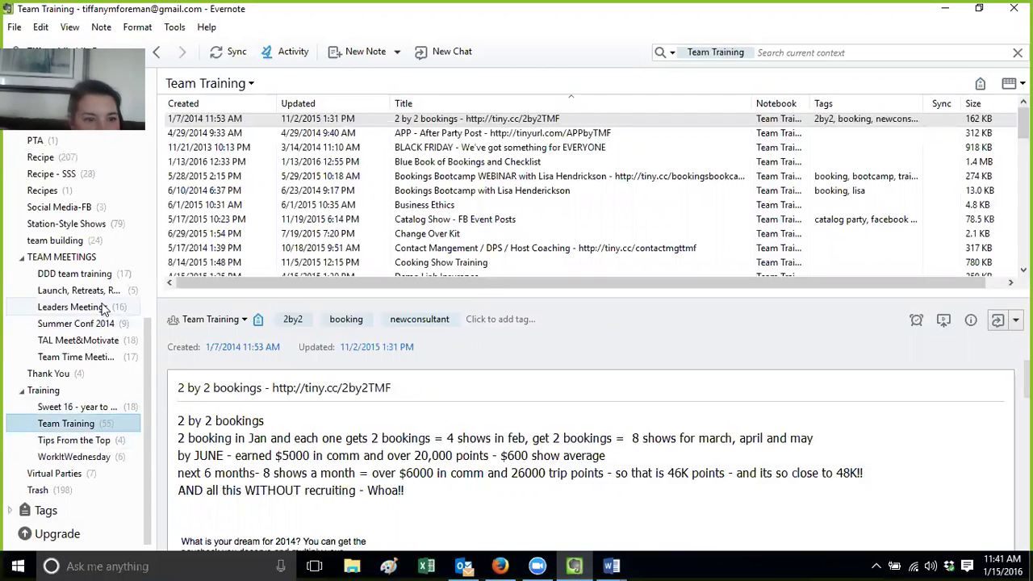
In Team Time Meeting Notes, view the 01 Jan 2015 note maximized in its own window, then close it
{"action": "left_click", "coordinate": [102, 357]}
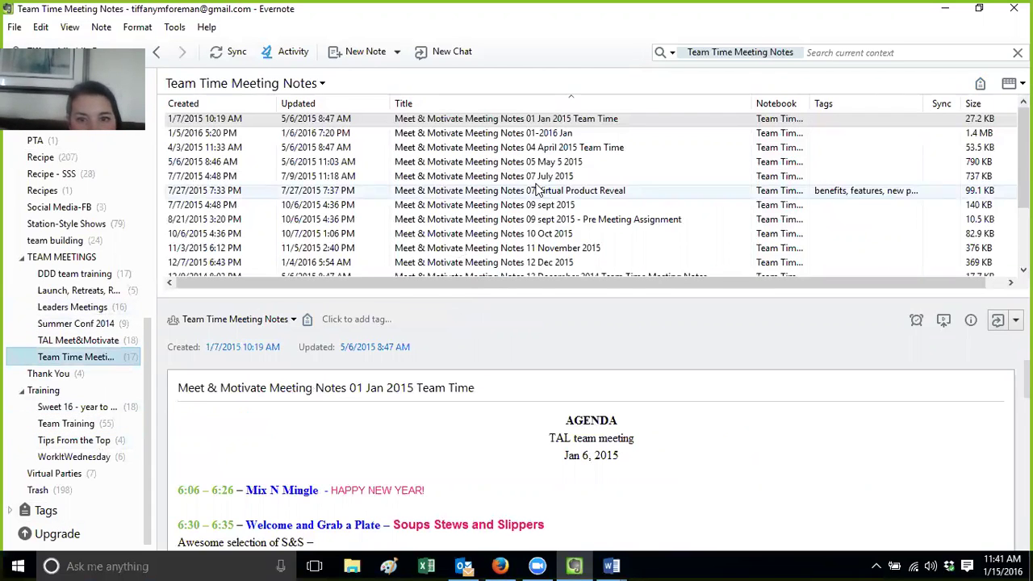
{"action": "double_click", "coordinate": [574, 119]}
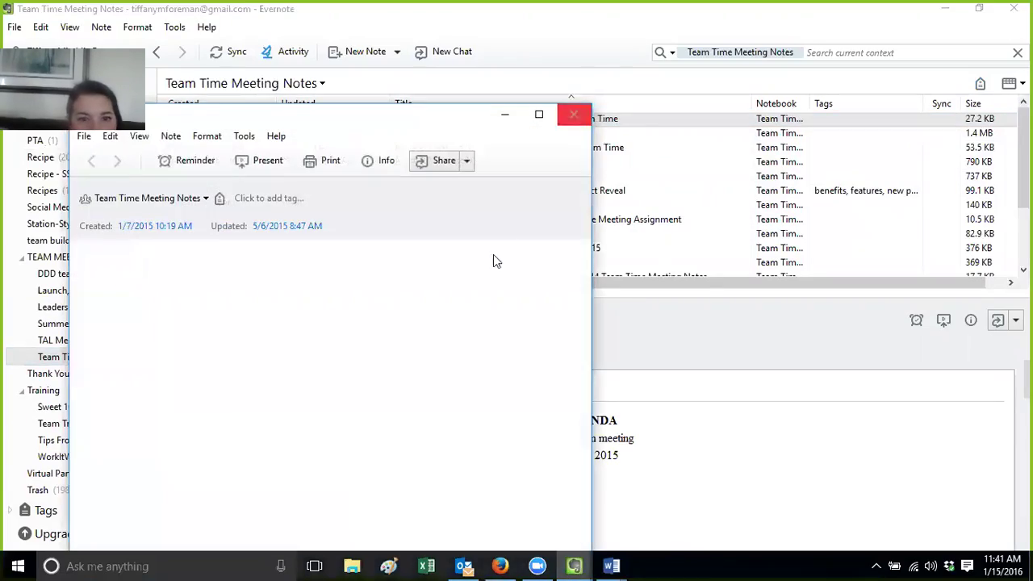
{"action": "left_click_drag", "start_coordinate": [586, 270], "coordinate": [565, 551]}
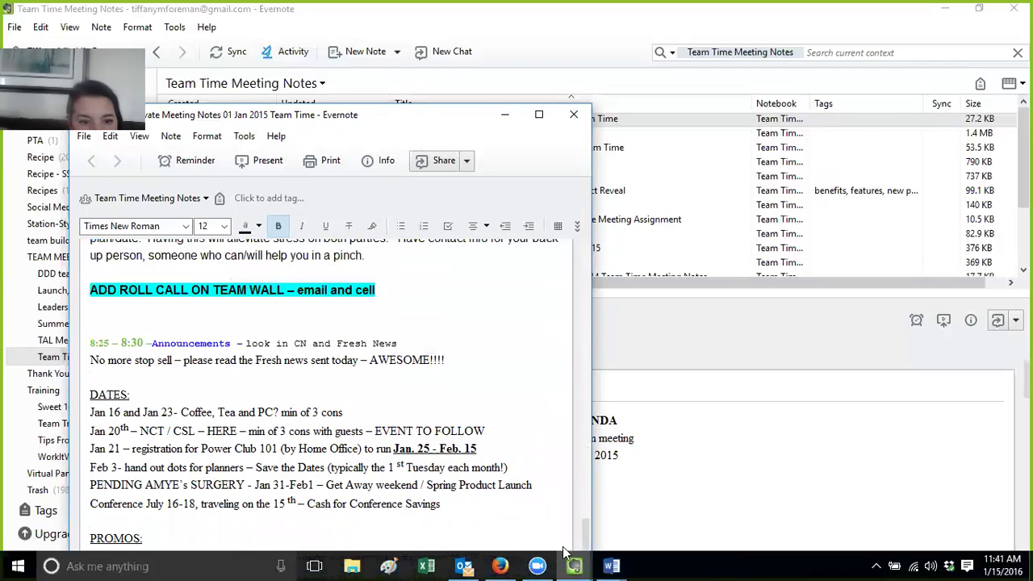
{"action": "double_click", "coordinate": [313, 119]}
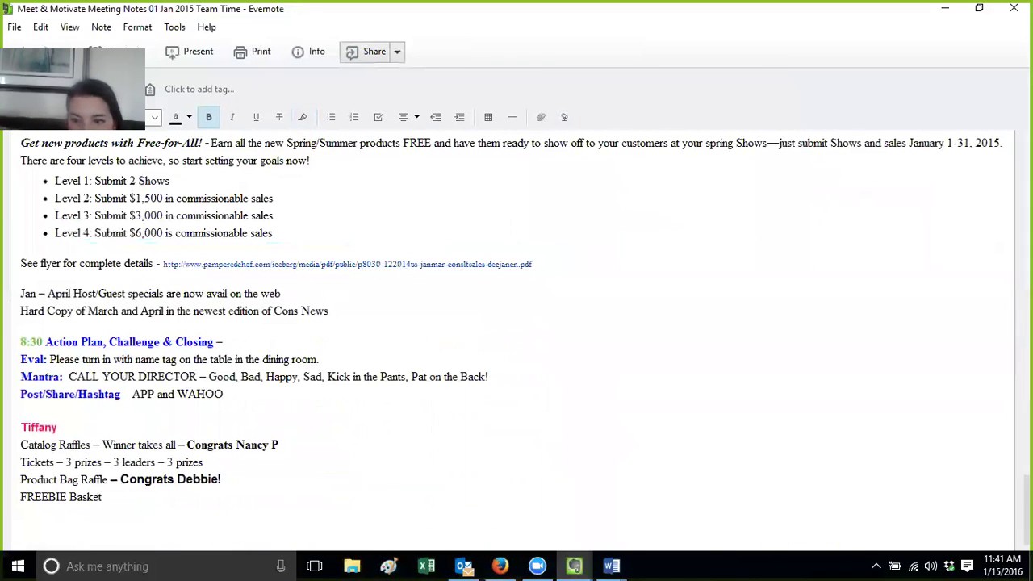
{"action": "scroll", "coordinate": [517, 339], "scroll_direction": "up", "scroll_amount": 15}
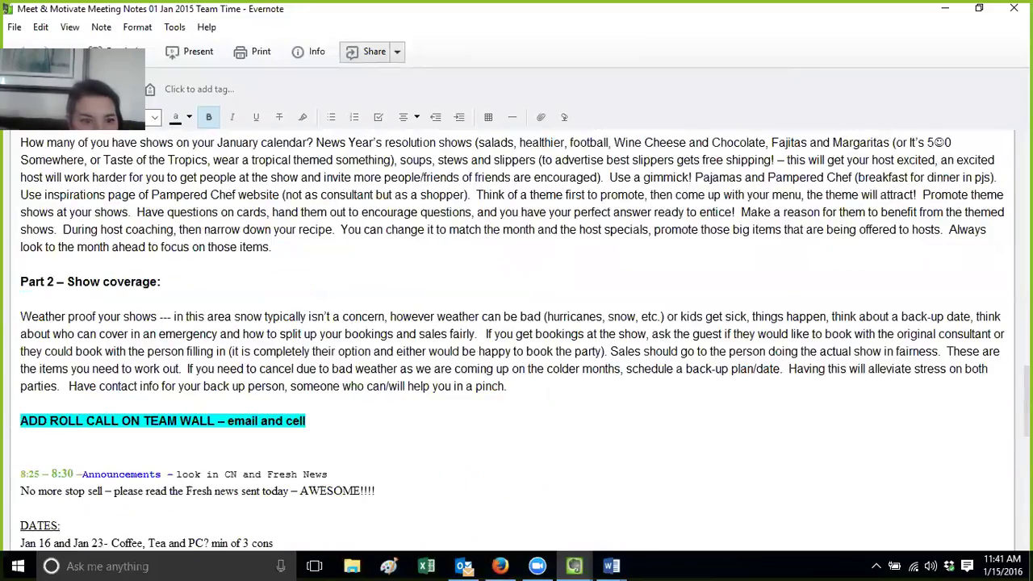
{"action": "scroll", "coordinate": [517, 339], "scroll_direction": "up", "scroll_amount": 8}
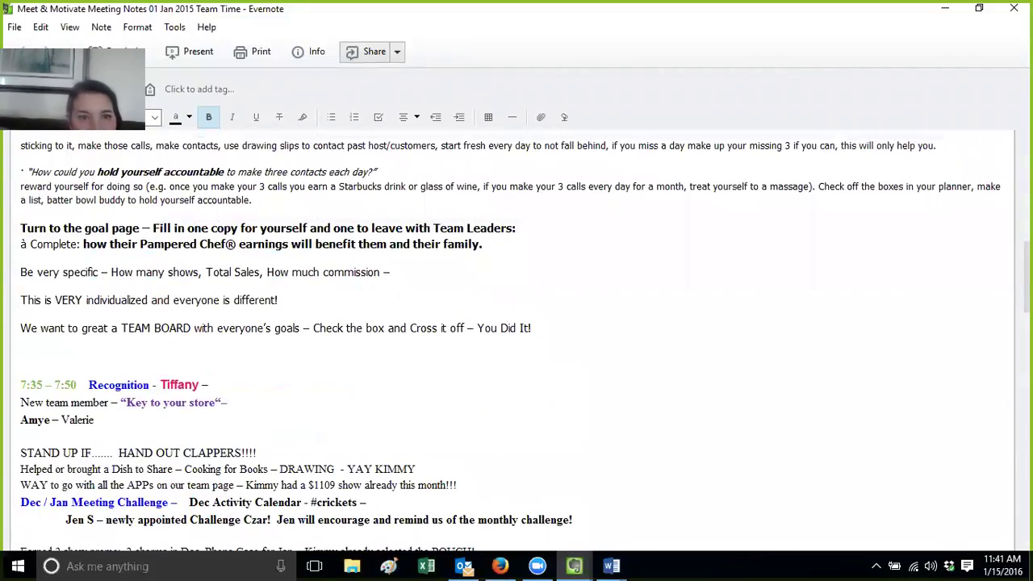
{"action": "key", "text": "Escape"}
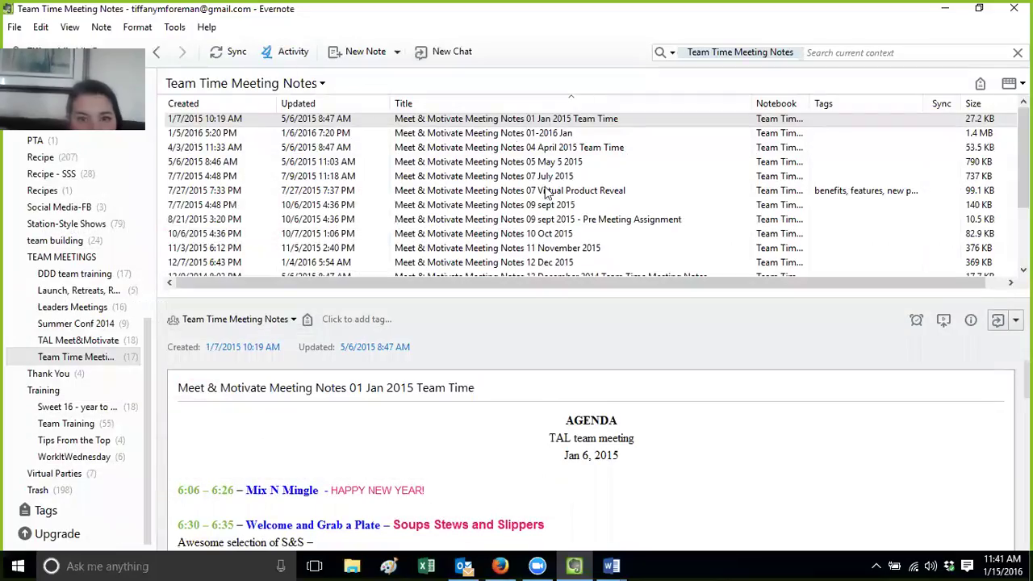
Sort notes by Updated, newest first, and open the 01-2016 Jan meeting note separately
{"action": "left_click", "coordinate": [348, 109]}
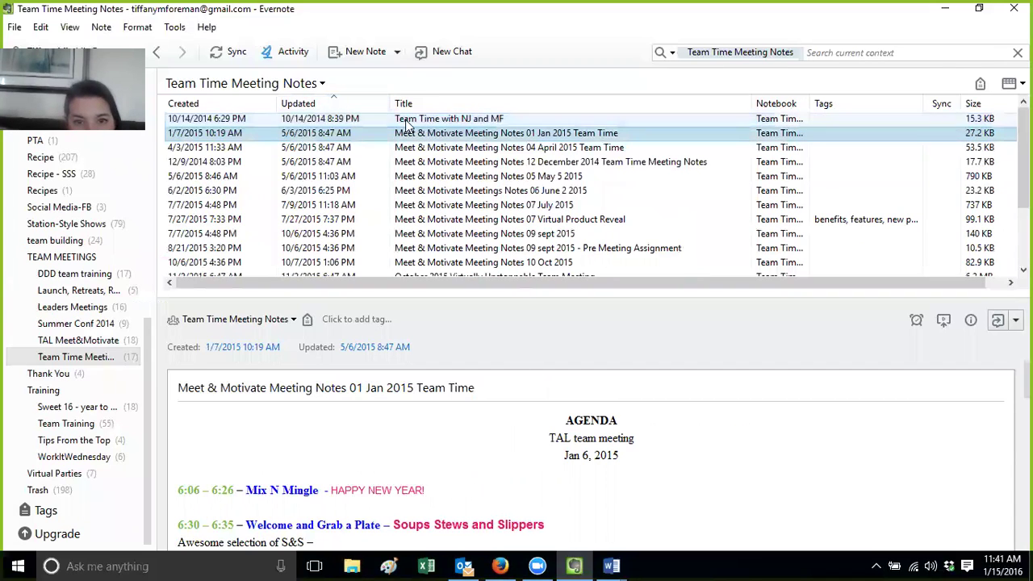
{"action": "left_click", "coordinate": [313, 102]}
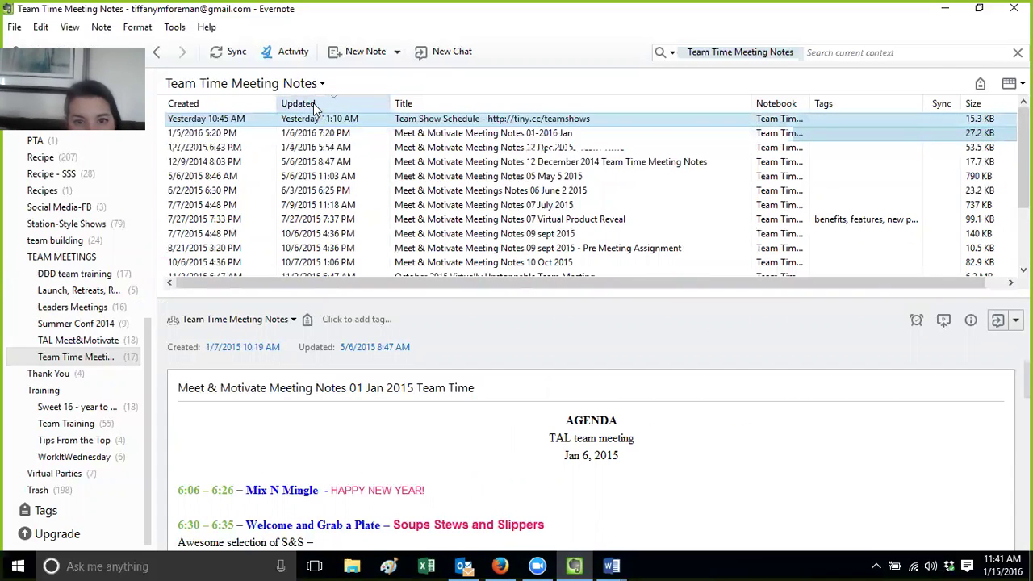
{"action": "double_click", "coordinate": [472, 135]}
{"action": "left_click_drag", "start_coordinate": [588, 277], "coordinate": [583, 417]}
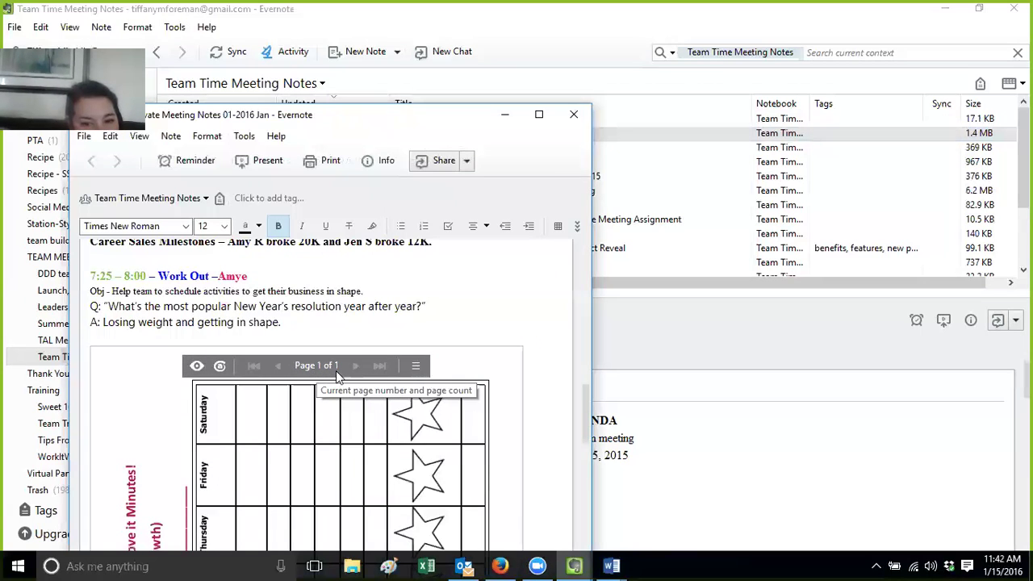
In maximized File Explorer, go to 03-TEAM meeting > 2016 and open the January meeting handouts PDF
{"action": "left_click", "coordinate": [355, 565]}
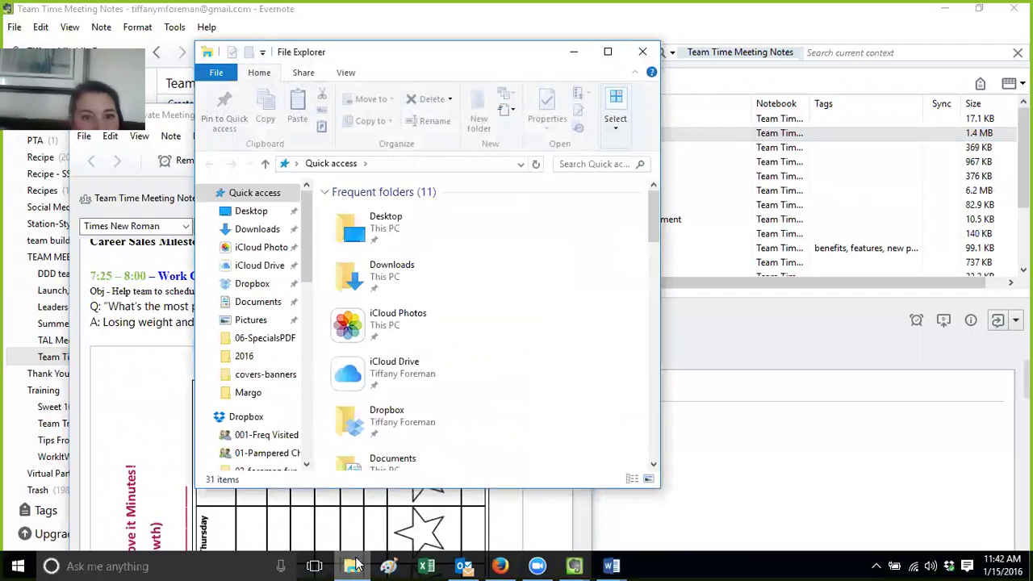
{"action": "double_click", "coordinate": [382, 55]}
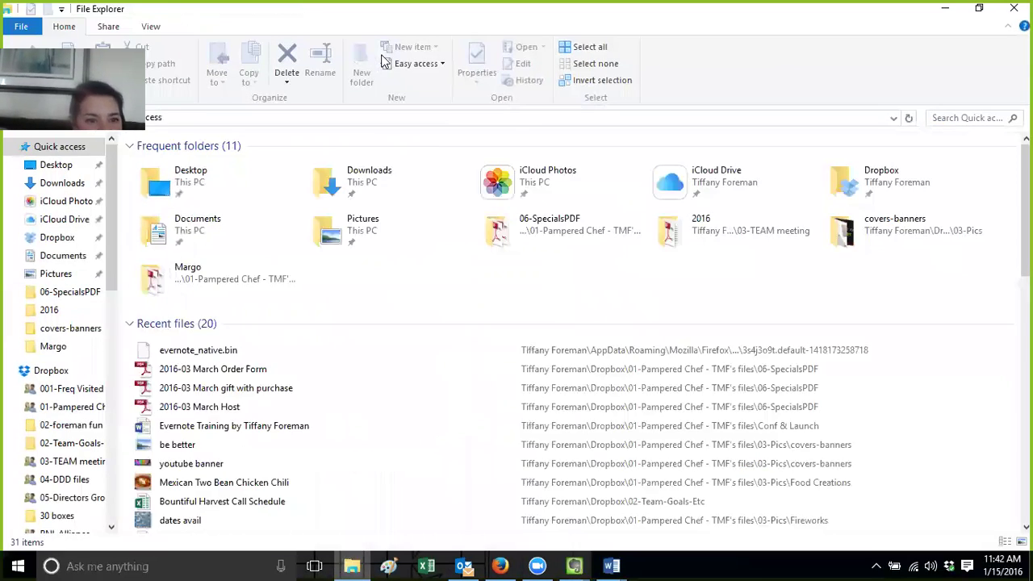
{"action": "left_click", "coordinate": [84, 461]}
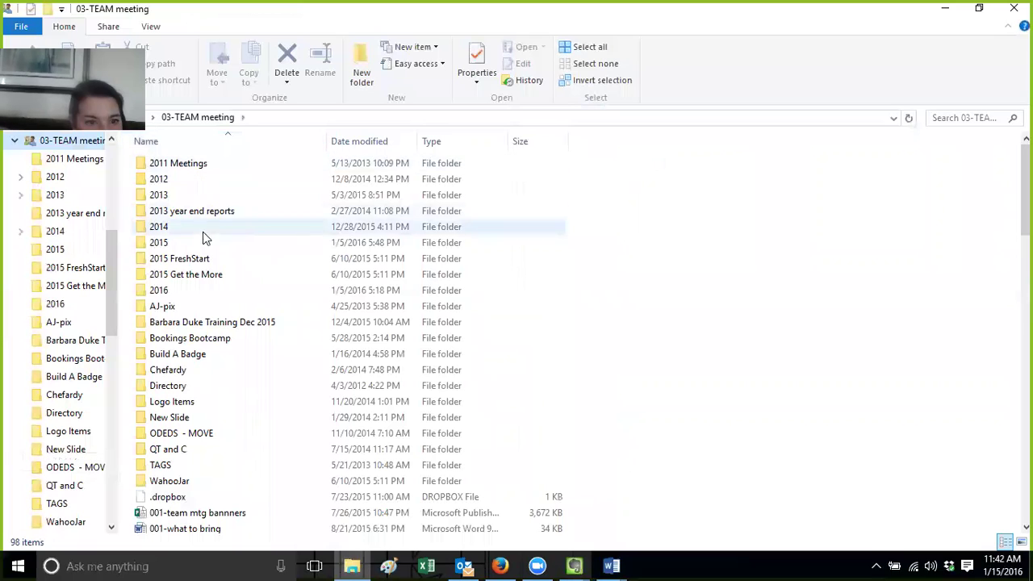
{"action": "double_click", "coordinate": [199, 292]}
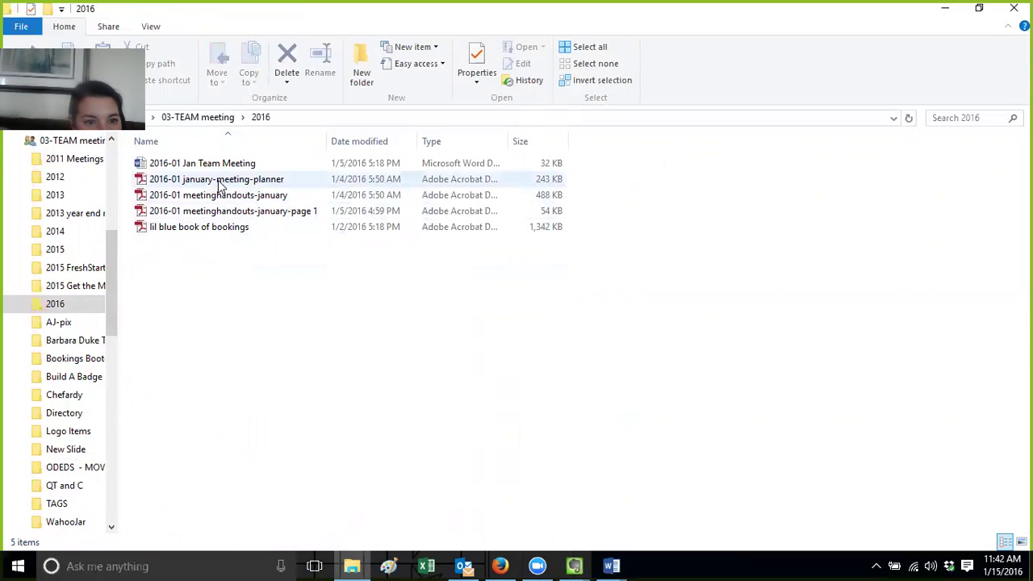
{"action": "left_click", "coordinate": [223, 197]}
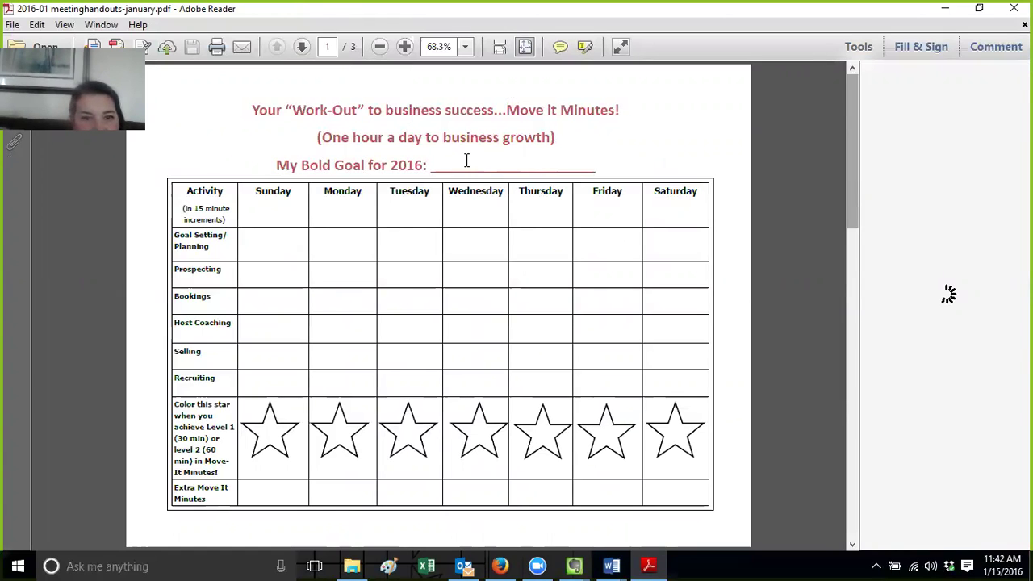
Open the Print dialog for the meetinghandouts-january PDF and show the printer list
{"action": "left_click_drag", "start_coordinate": [853, 154], "coordinate": [848, 191]}
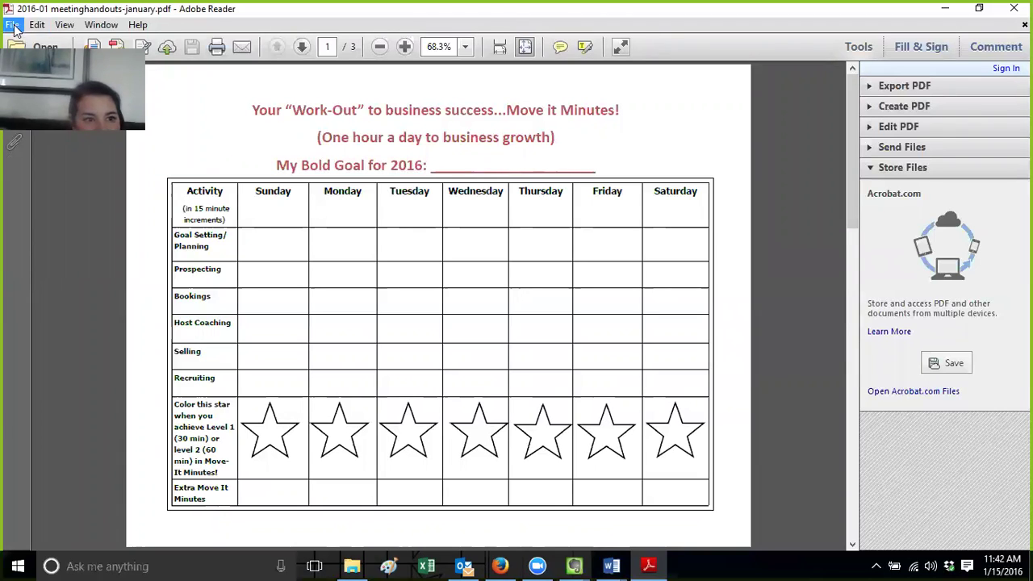
{"action": "left_click", "coordinate": [12, 24]}
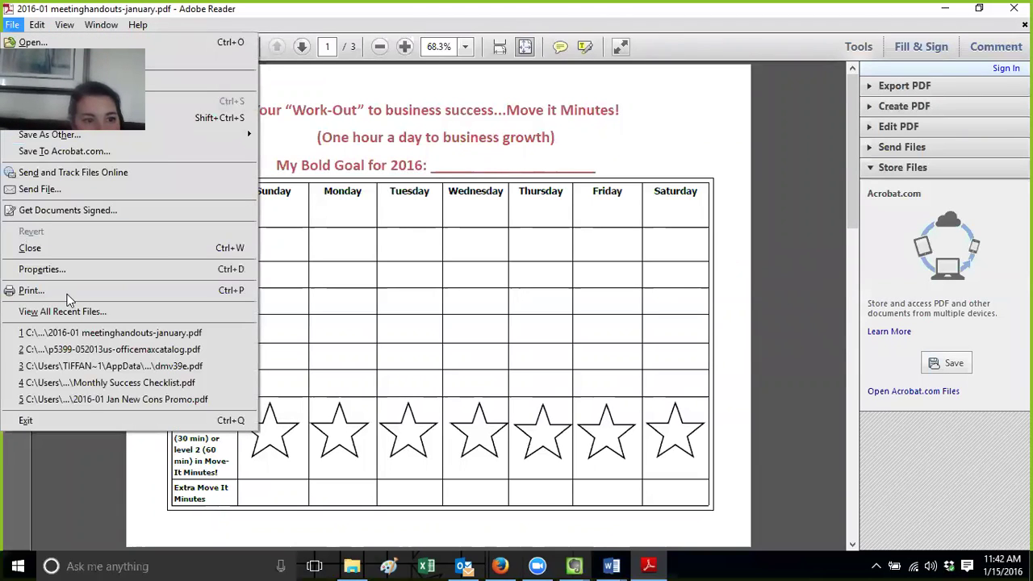
{"action": "left_click", "coordinate": [67, 293]}
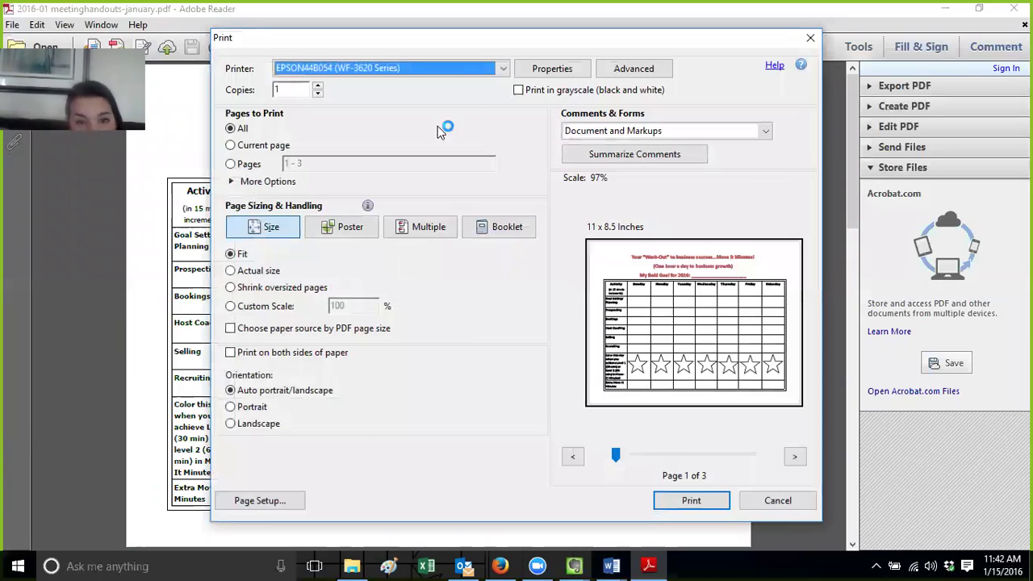
{"action": "left_click", "coordinate": [500, 68]}
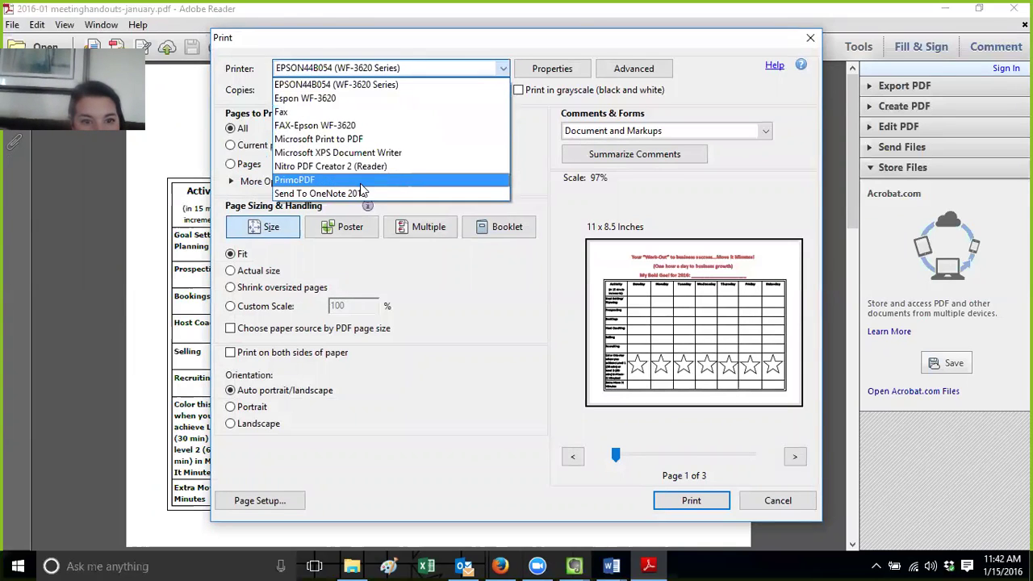
Print only page 1 of the handouts to the PrimoPDF printer
{"action": "left_click", "coordinate": [294, 180]}
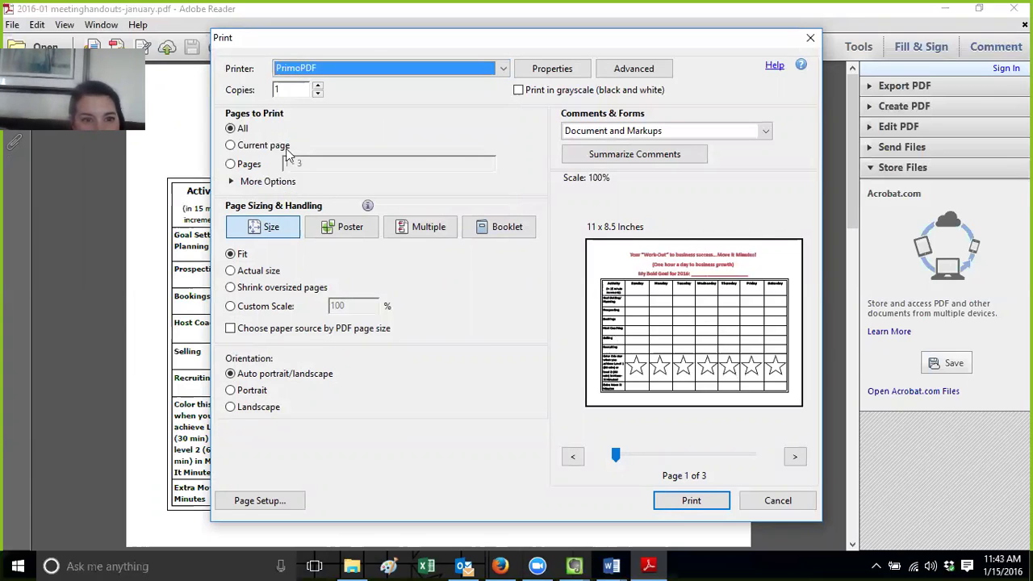
{"action": "left_click", "coordinate": [289, 163]}
{"action": "left_click_drag", "start_coordinate": [315, 164], "coordinate": [251, 167]}
{"action": "type", "text": "1"}
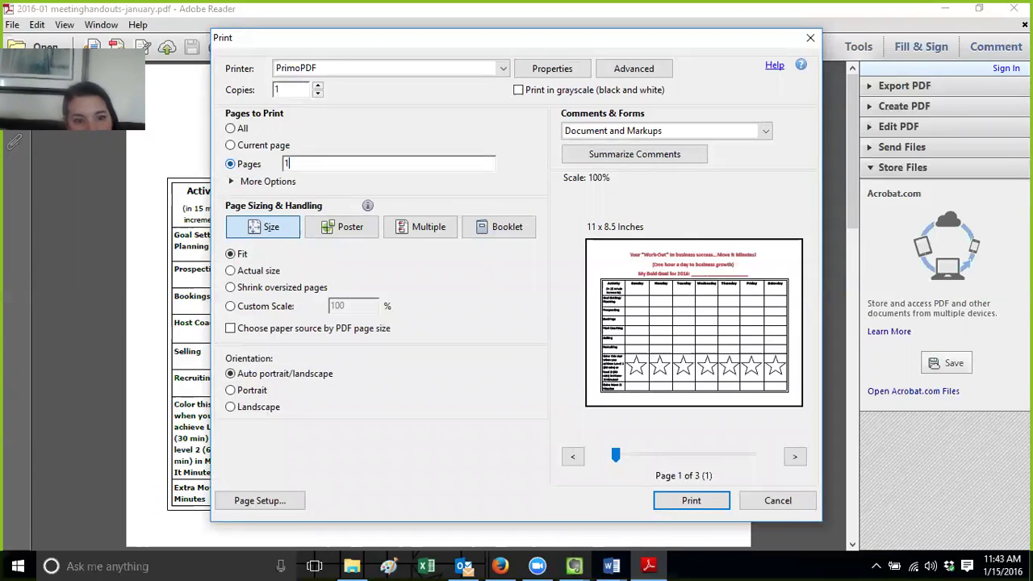
{"action": "left_click", "coordinate": [691, 501]}
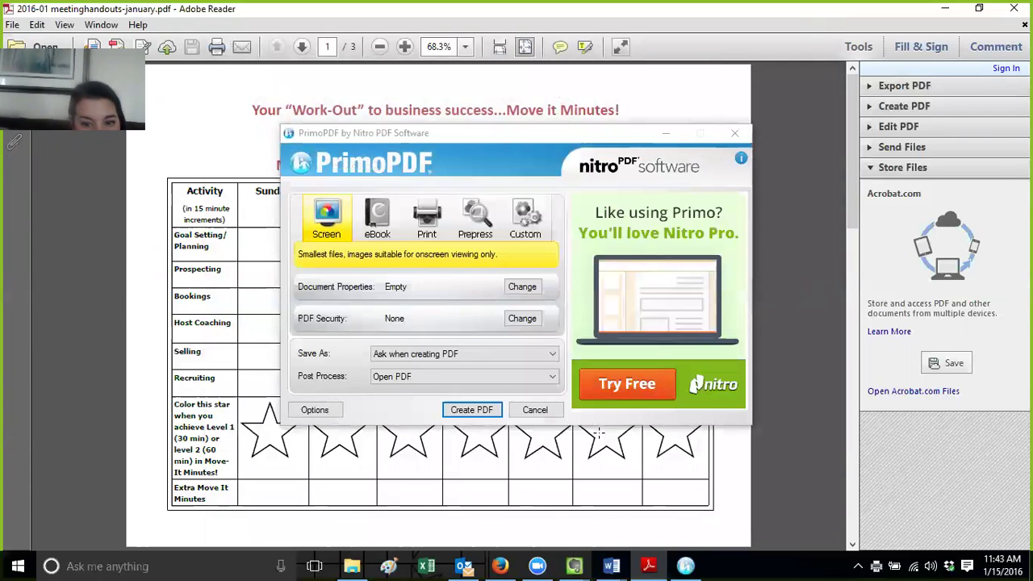
Create the PDF, overwriting '2016-01 meetinghandouts-january-page 1' in the 2016 meeting folder
{"action": "left_click", "coordinate": [686, 565]}
{"action": "left_click", "coordinate": [685, 565]}
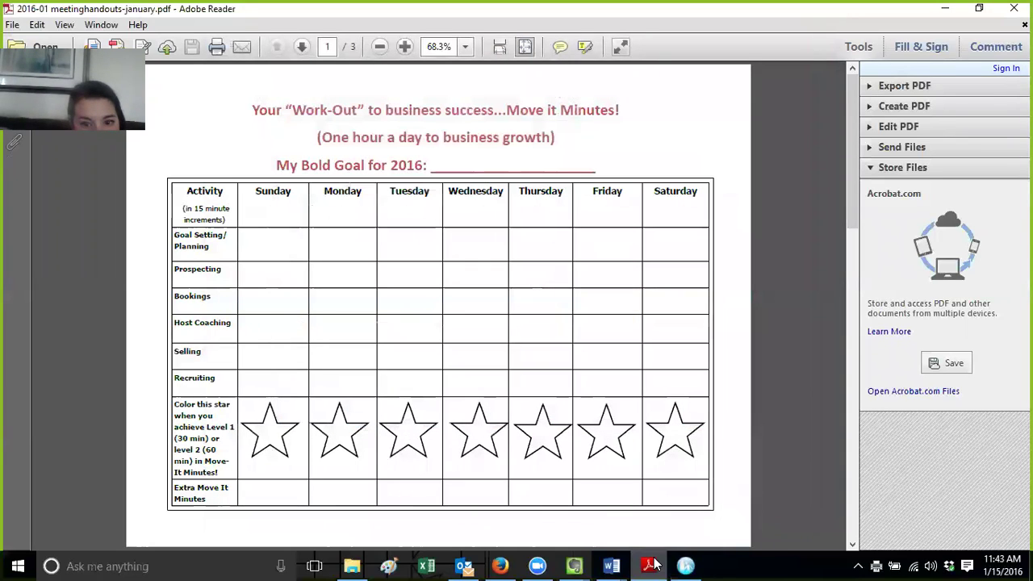
{"action": "mouse_move", "coordinate": [684, 564]}
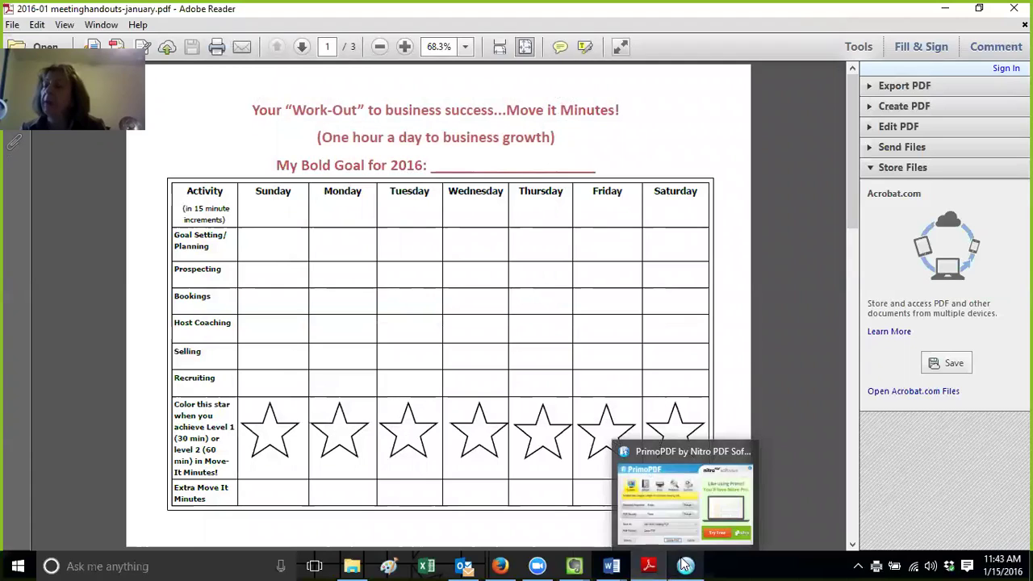
{"action": "left_click", "coordinate": [675, 503]}
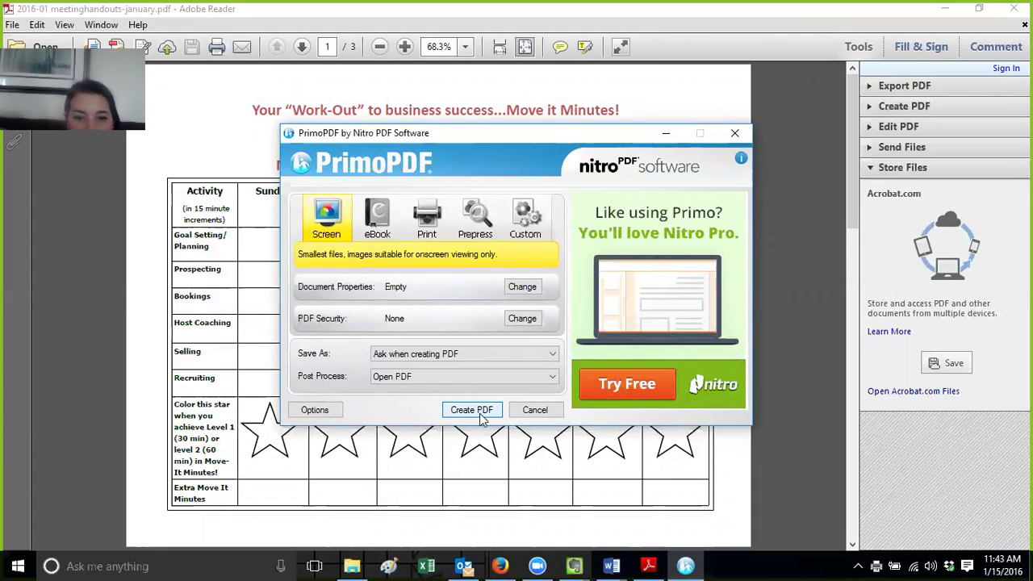
{"action": "left_click", "coordinate": [481, 411]}
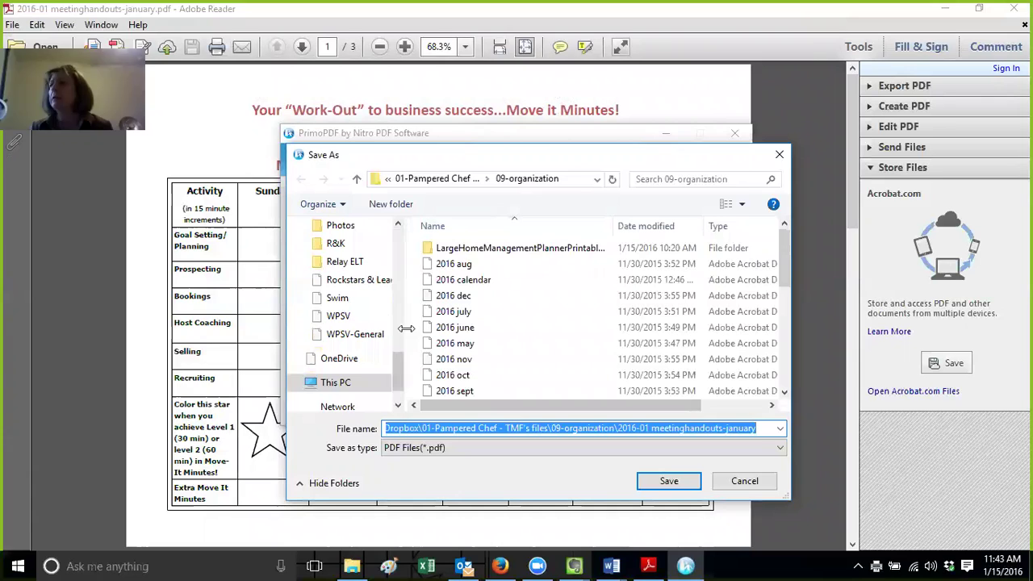
{"action": "left_click_drag", "start_coordinate": [403, 374], "coordinate": [397, 236]}
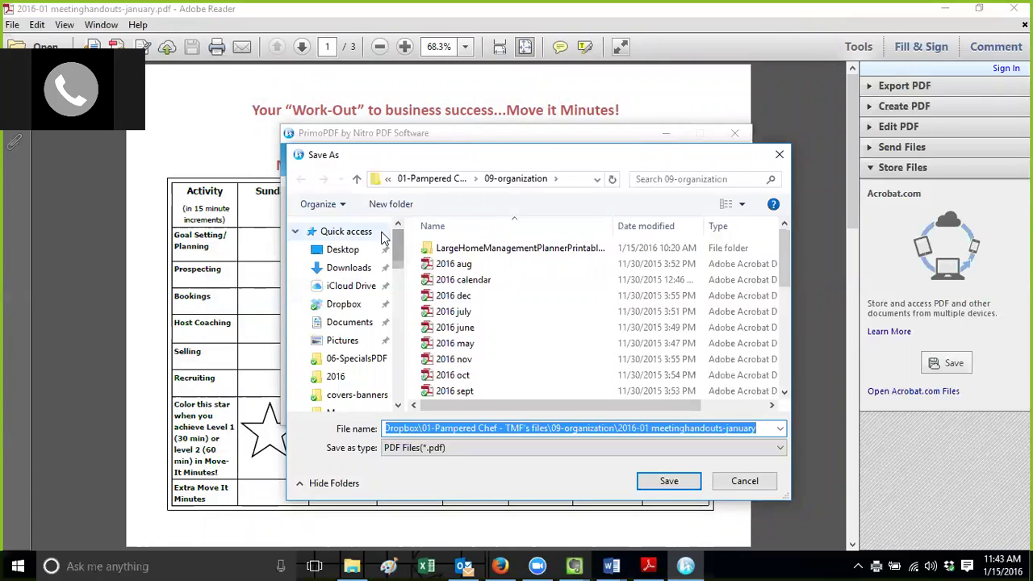
{"action": "left_click", "coordinate": [368, 376]}
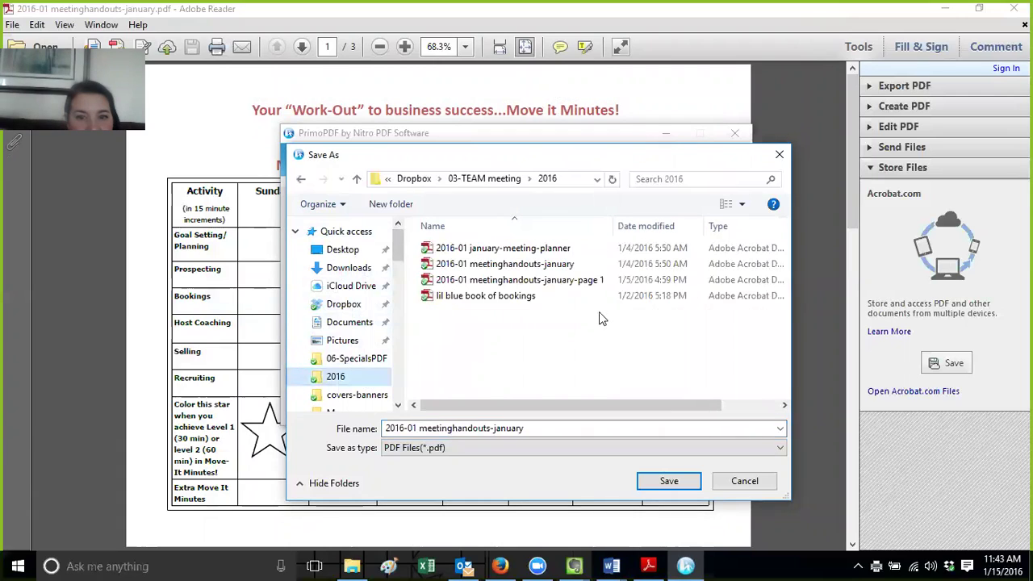
{"action": "left_click", "coordinate": [592, 284]}
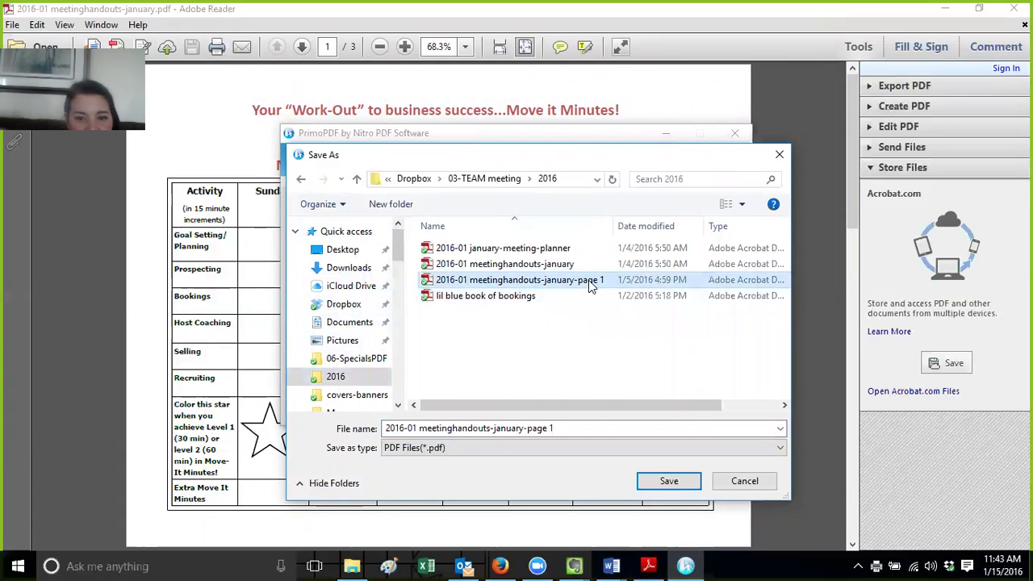
{"action": "left_click", "coordinate": [682, 484]}
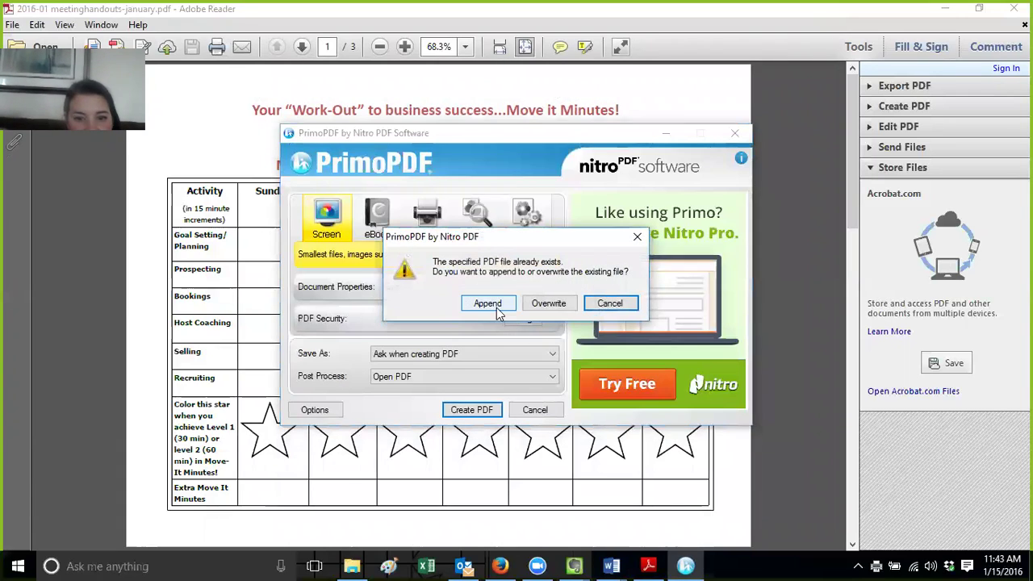
{"action": "left_click", "coordinate": [549, 305]}
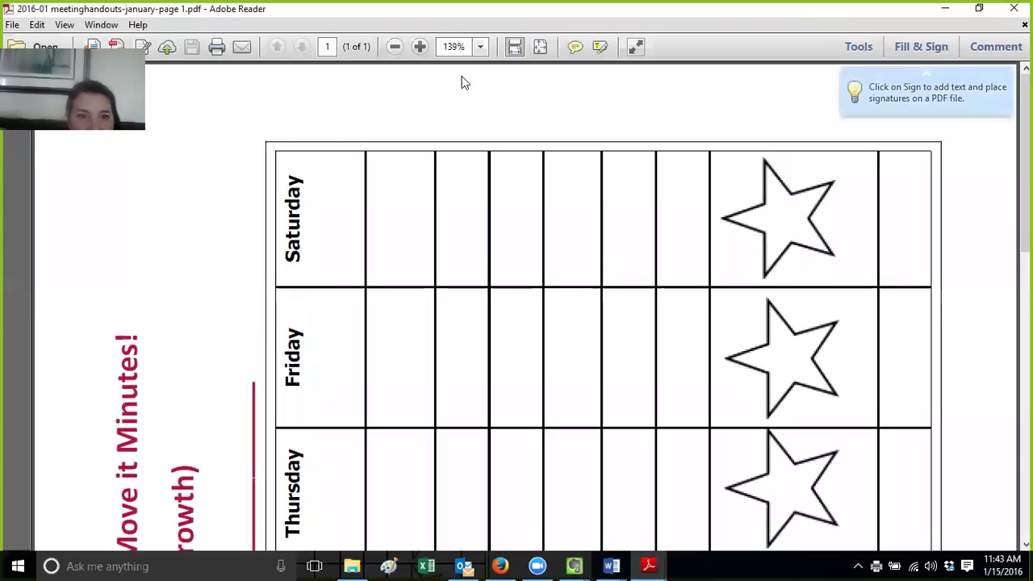
Bring Evernote's Team Time Meeting Notes window to the front
{"action": "mouse_move", "coordinate": [1024, 162]}
{"action": "left_mouse_down"}
{"action": "mouse_move", "coordinate": [1025, 442]}
{"action": "mouse_move", "coordinate": [1024, 161]}
{"action": "left_mouse_up"}
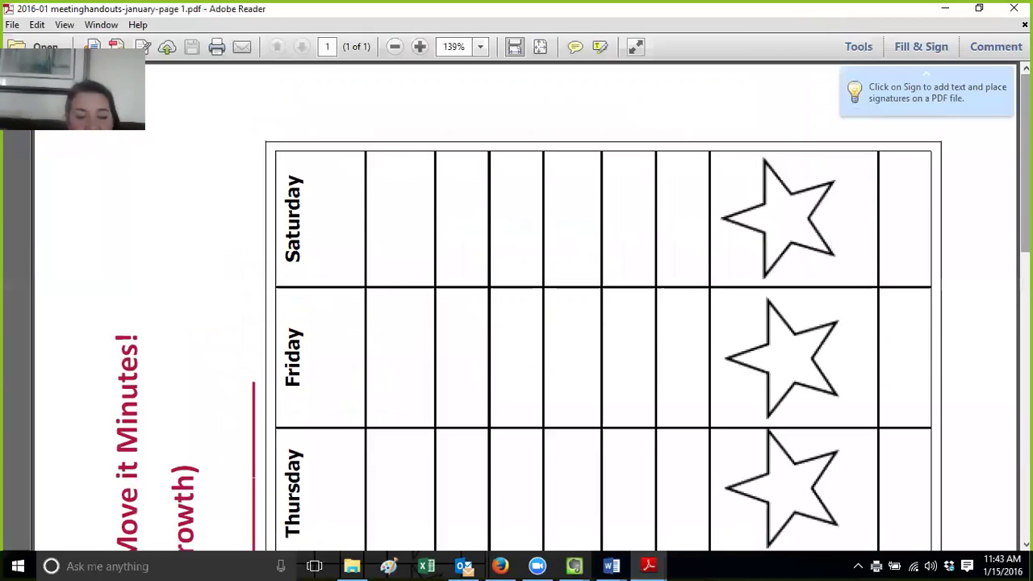
{"action": "left_click", "coordinate": [574, 566]}
{"action": "left_click", "coordinate": [544, 521]}
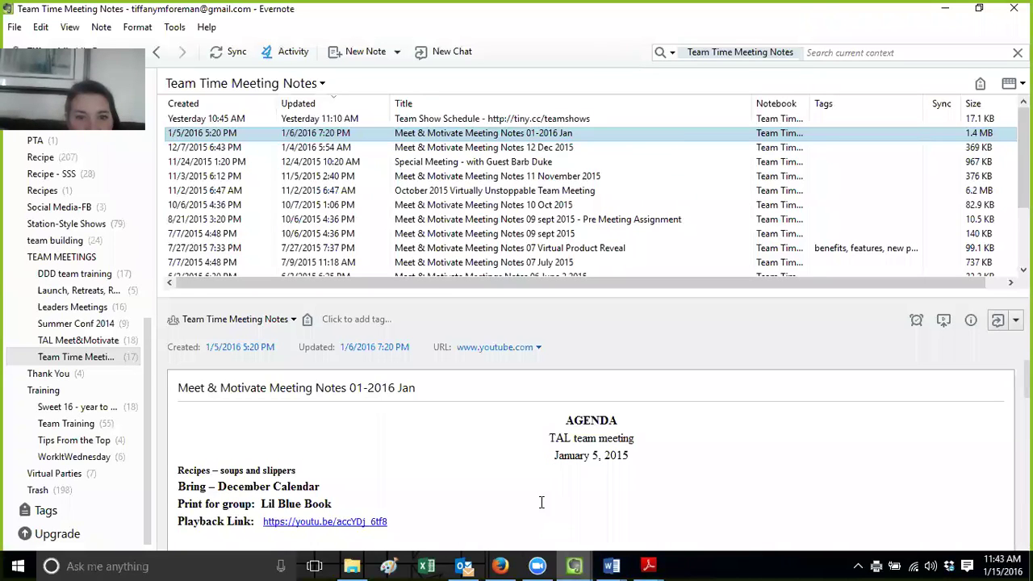
{"action": "double_click", "coordinate": [567, 134]}
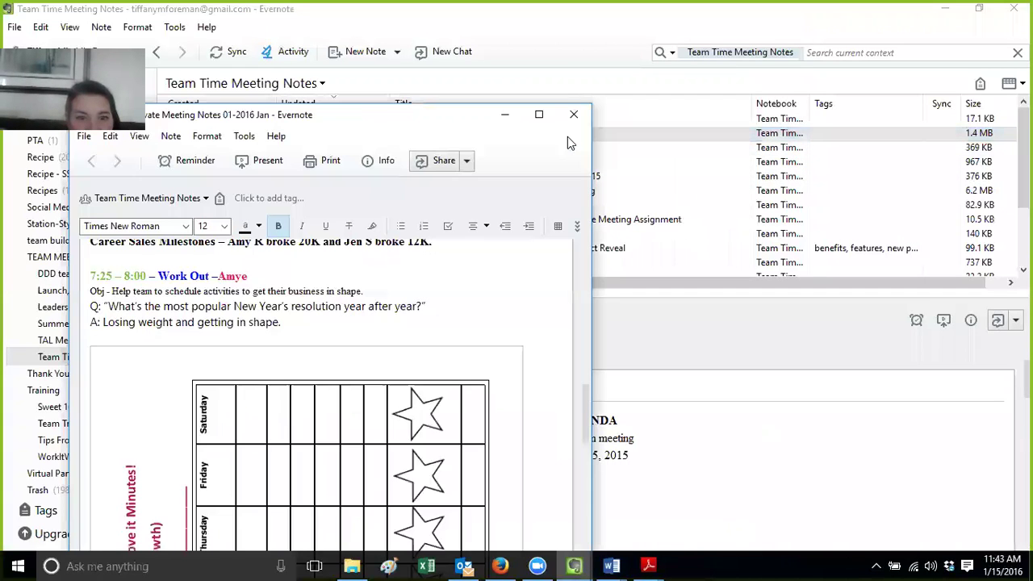
{"action": "left_click_drag", "start_coordinate": [581, 421], "coordinate": [597, 250]}
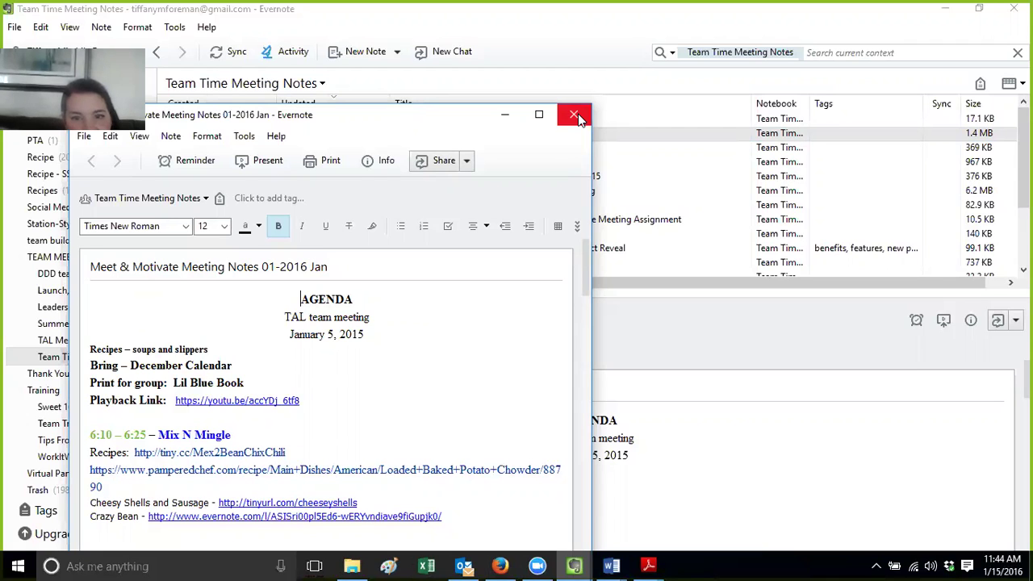
{"action": "left_click", "coordinate": [575, 115]}
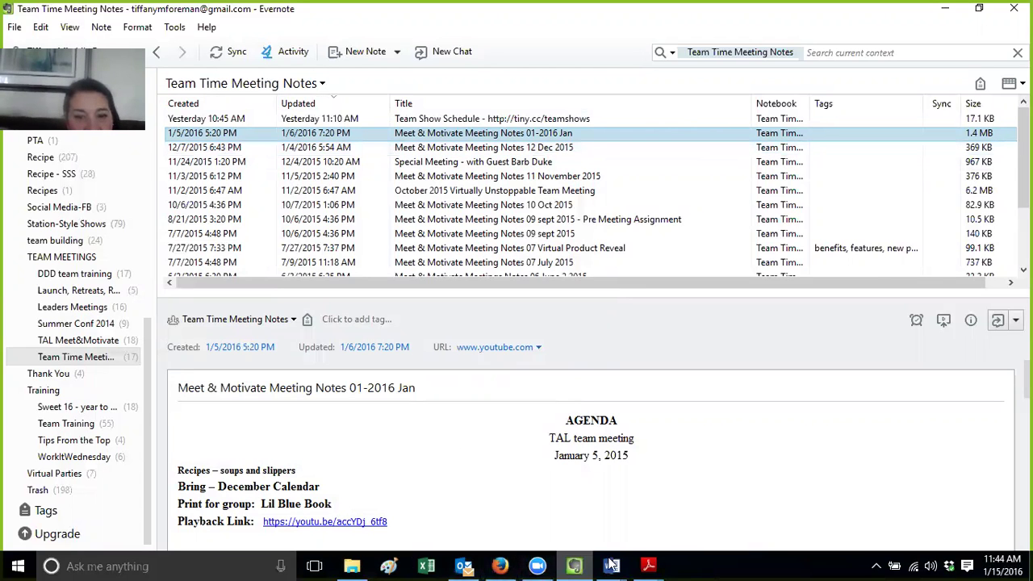
In Word, close blank Document1 without saving and deselect the Evernote Training text
{"action": "mouse_move", "coordinate": [614, 565]}
{"action": "left_click", "coordinate": [490, 525]}
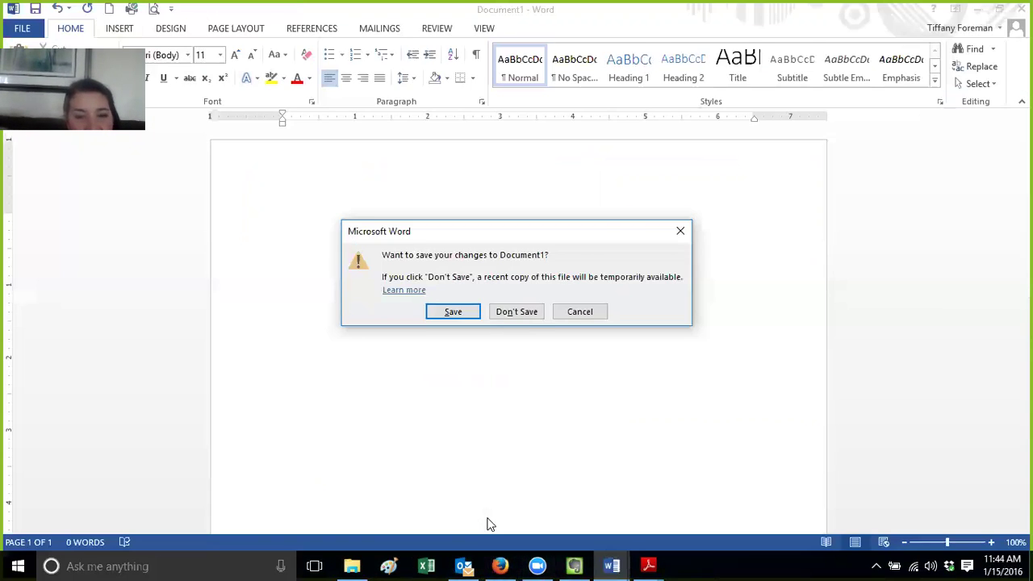
{"action": "left_click", "coordinate": [530, 314]}
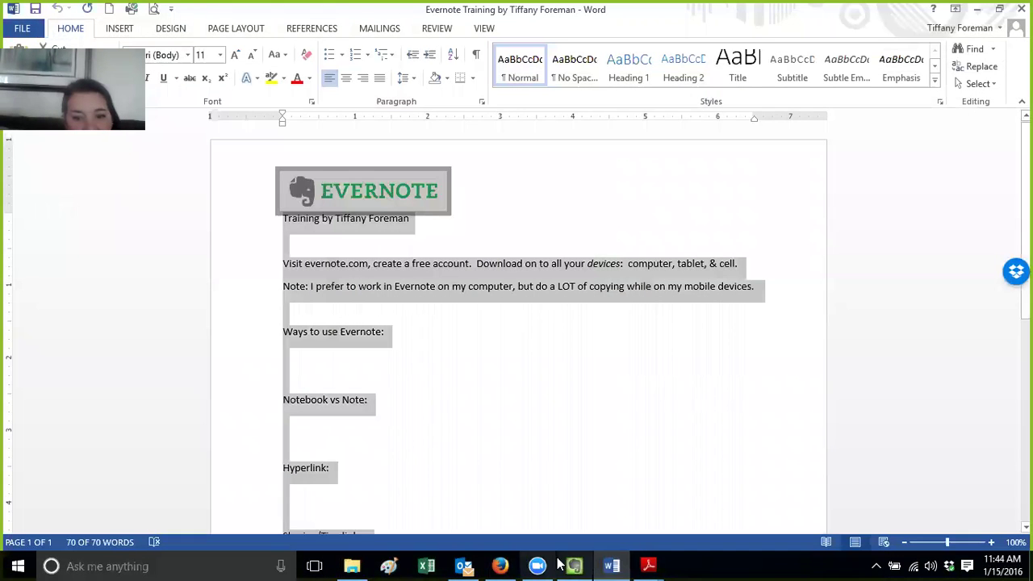
{"action": "left_click", "coordinate": [488, 376]}
{"action": "left_click", "coordinate": [416, 251]}
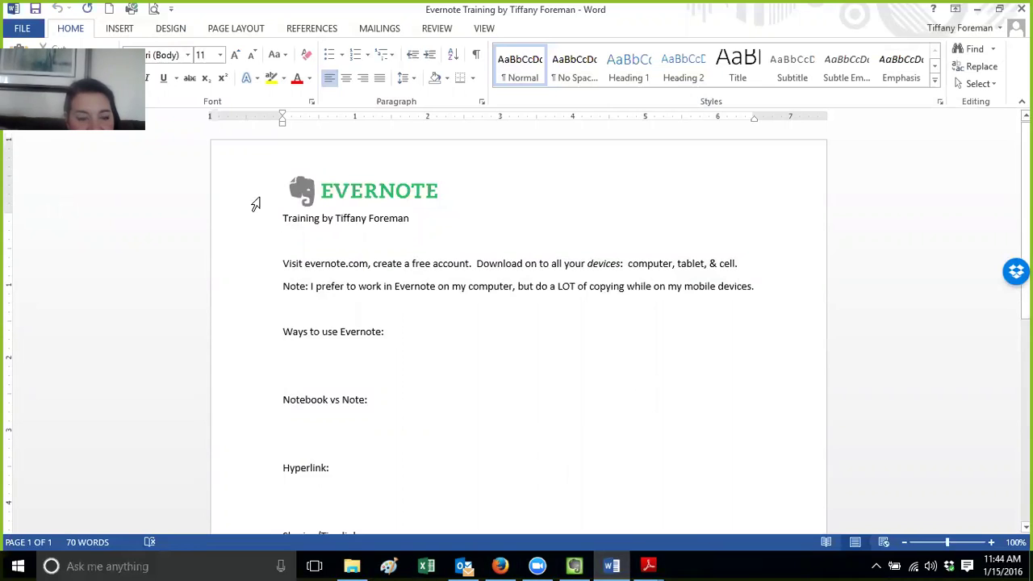
Print the Evernote Training document to PrimoPDF
{"action": "left_click", "coordinate": [22, 28]}
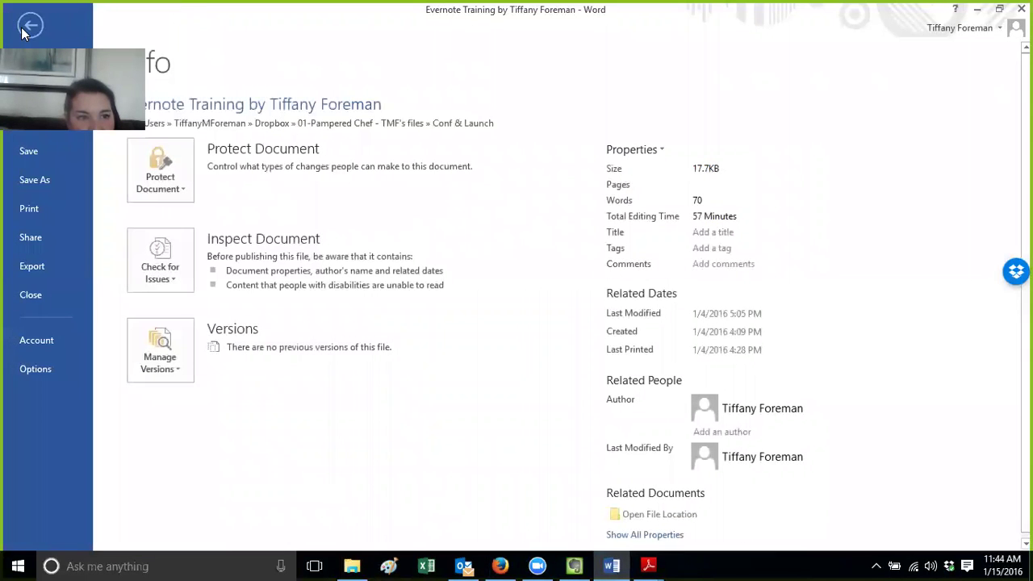
{"action": "left_click", "coordinate": [36, 214]}
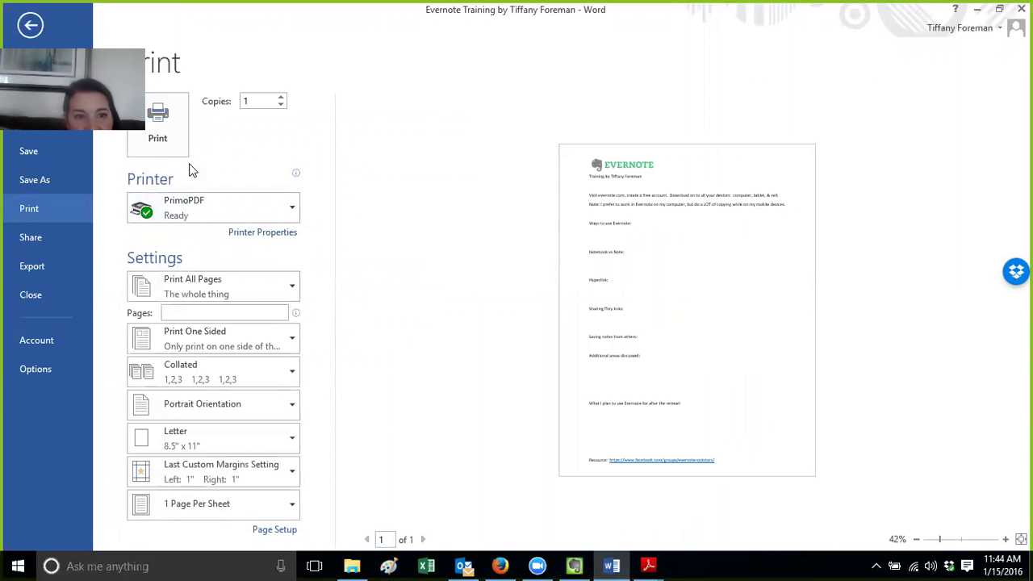
{"action": "left_click", "coordinate": [175, 128]}
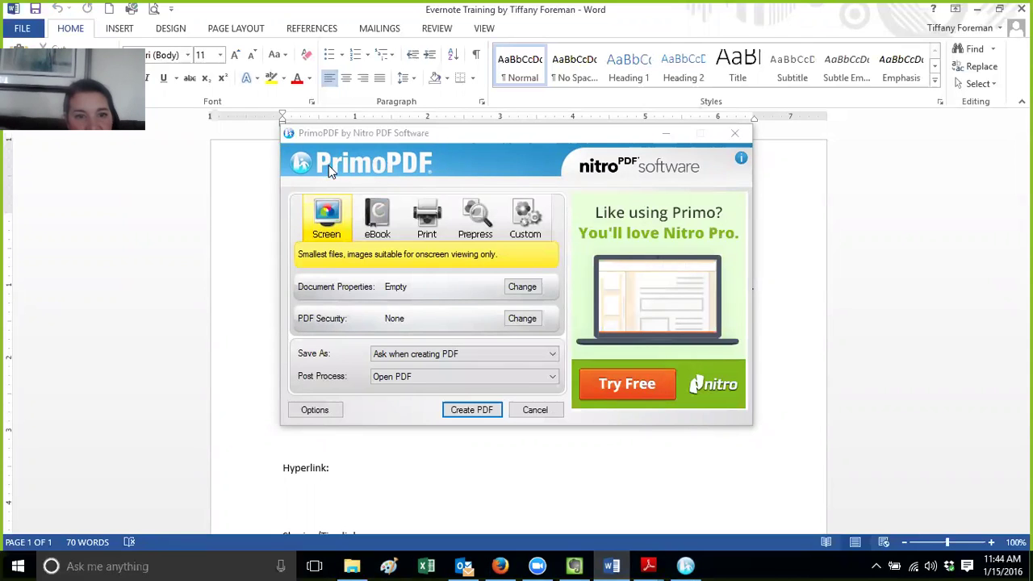
Create the Evernote Training PDF and save it to the Desktop
{"action": "left_click", "coordinate": [479, 415]}
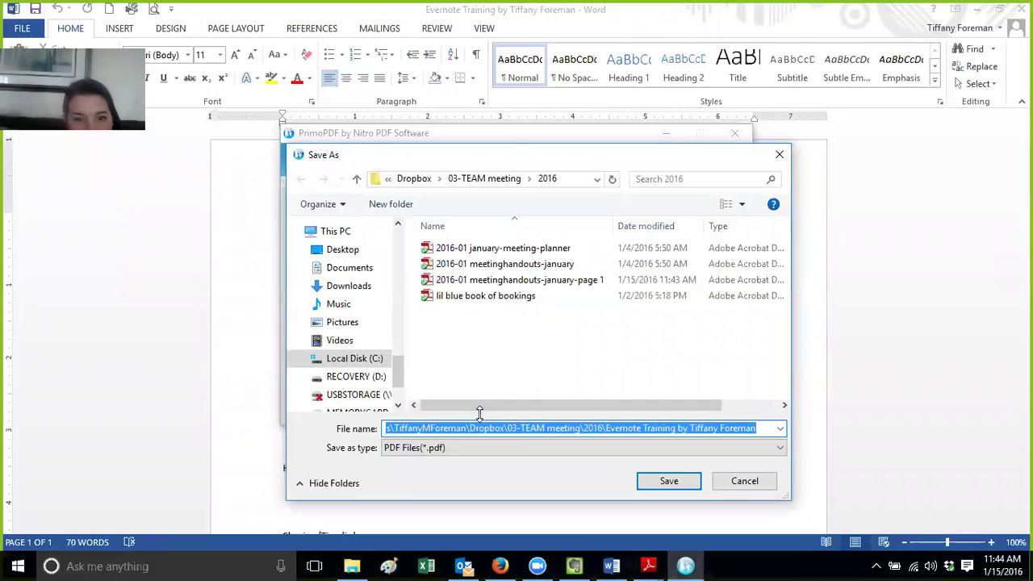
{"action": "left_click_drag", "start_coordinate": [396, 351], "coordinate": [388, 241]}
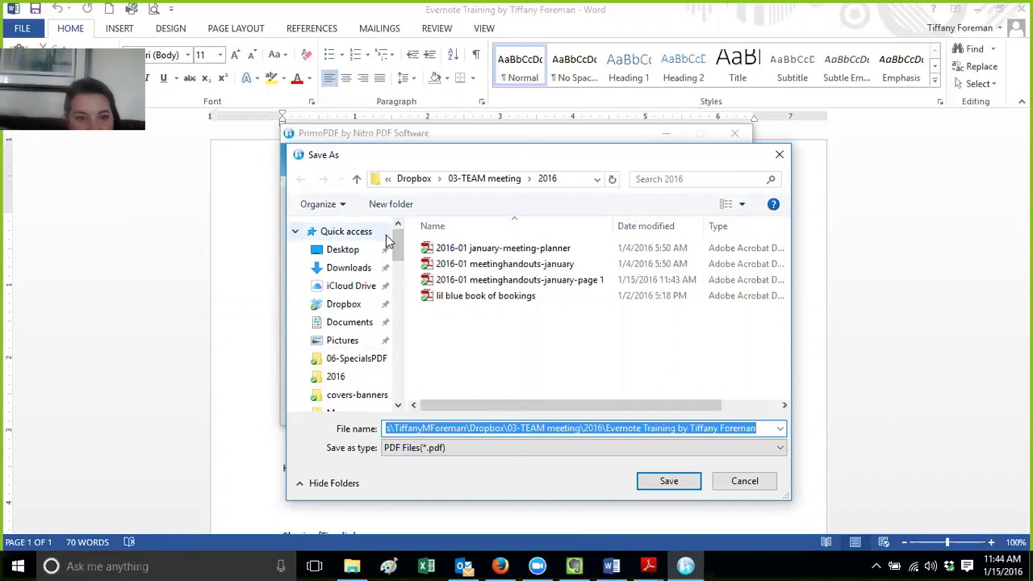
{"action": "left_click", "coordinate": [331, 248]}
{"action": "left_click", "coordinate": [669, 484]}
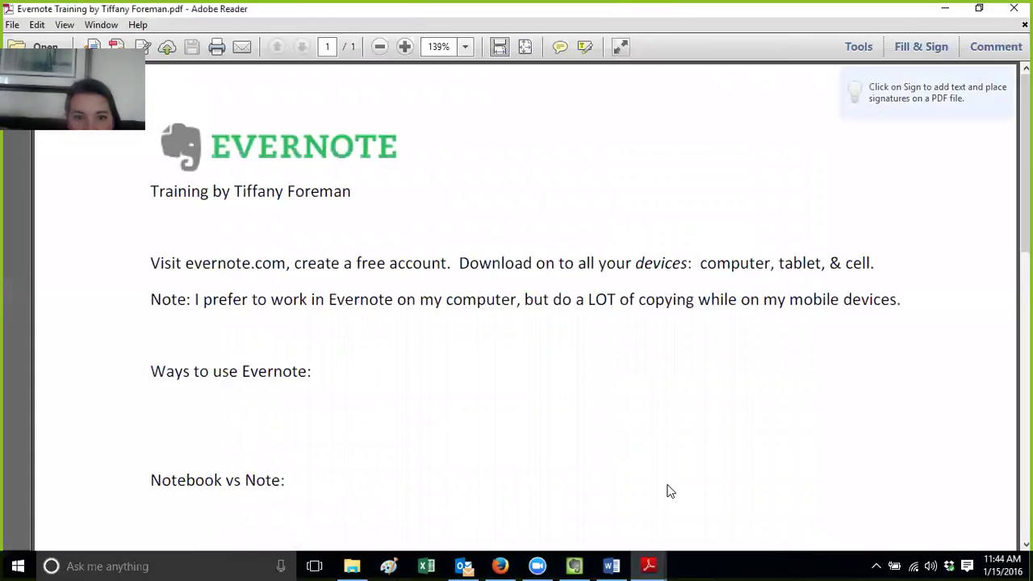
Review the Evernote Training PDF in Adobe Reader, then close it and the page-1 handout PDF
{"action": "scroll", "coordinate": [525, 307], "scroll_direction": "down", "scroll_amount": 5}
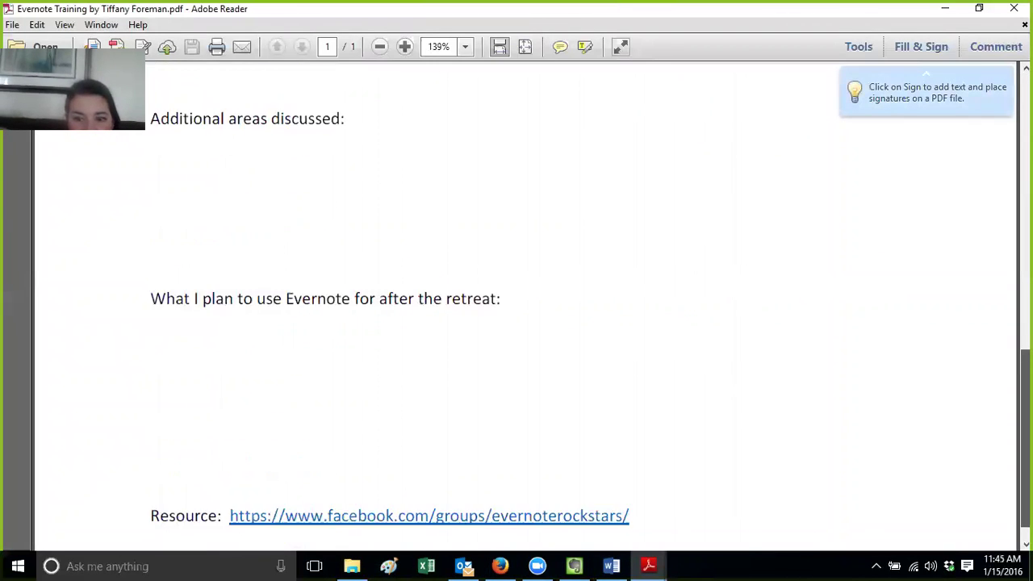
{"action": "scroll", "coordinate": [524, 307], "scroll_direction": "up", "scroll_amount": 10}
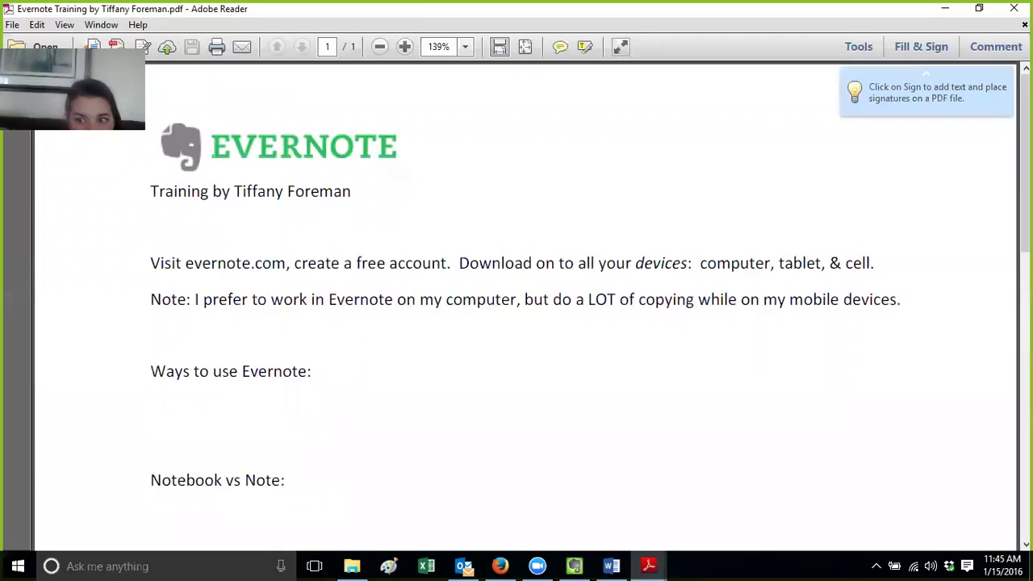
{"action": "scroll", "coordinate": [598, 165], "scroll_direction": "down", "scroll_amount": 3}
{"action": "left_click_drag", "start_coordinate": [538, 192], "coordinate": [564, 260]}
{"action": "left_click", "coordinate": [570, 261]}
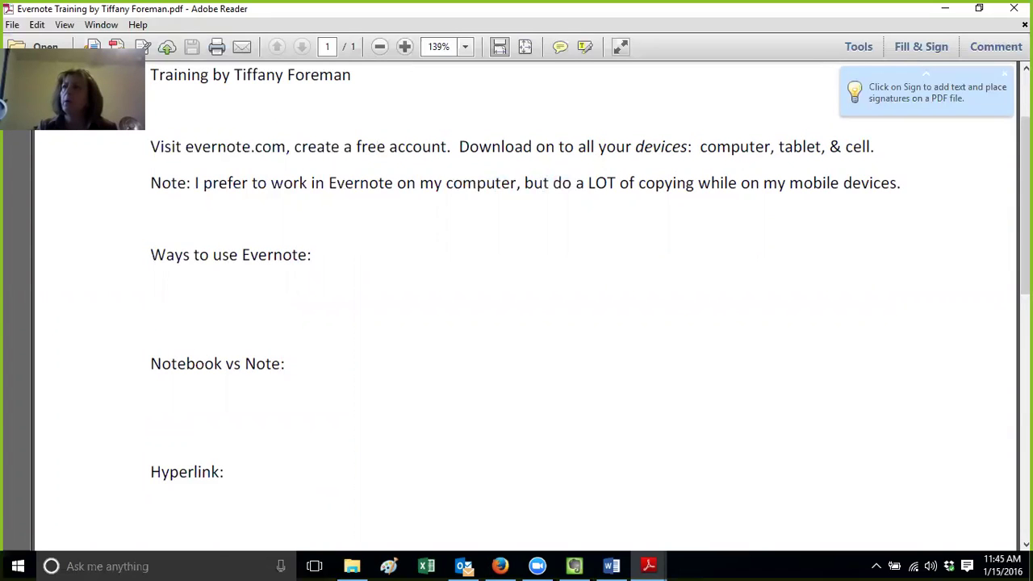
{"action": "left_click", "coordinate": [1013, 8]}
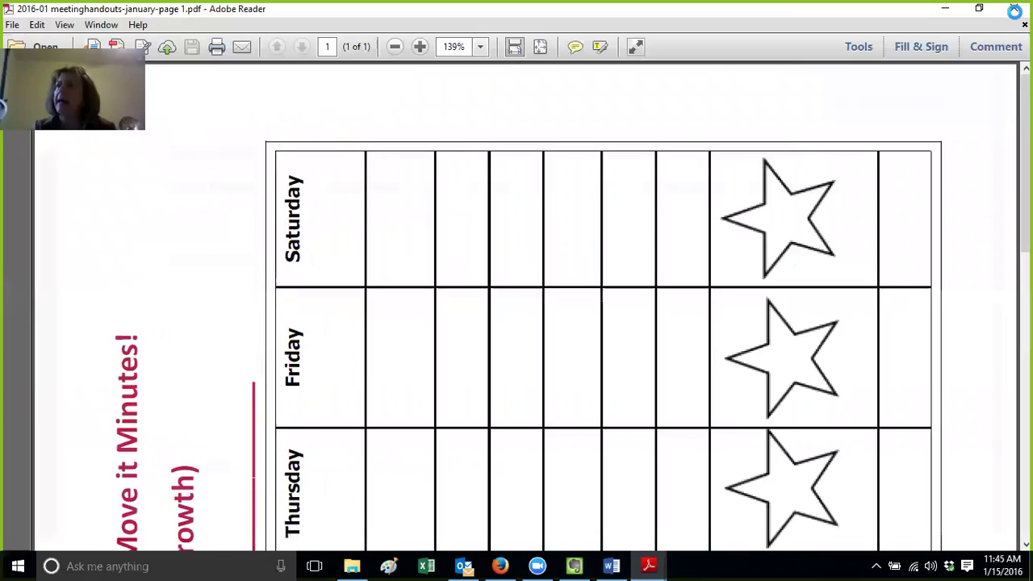
{"action": "left_click", "coordinate": [1013, 8]}
Close Word and bring the Evernote window back to the front
{"action": "left_click", "coordinate": [1014, 8]}
{"action": "left_click", "coordinate": [575, 565]}
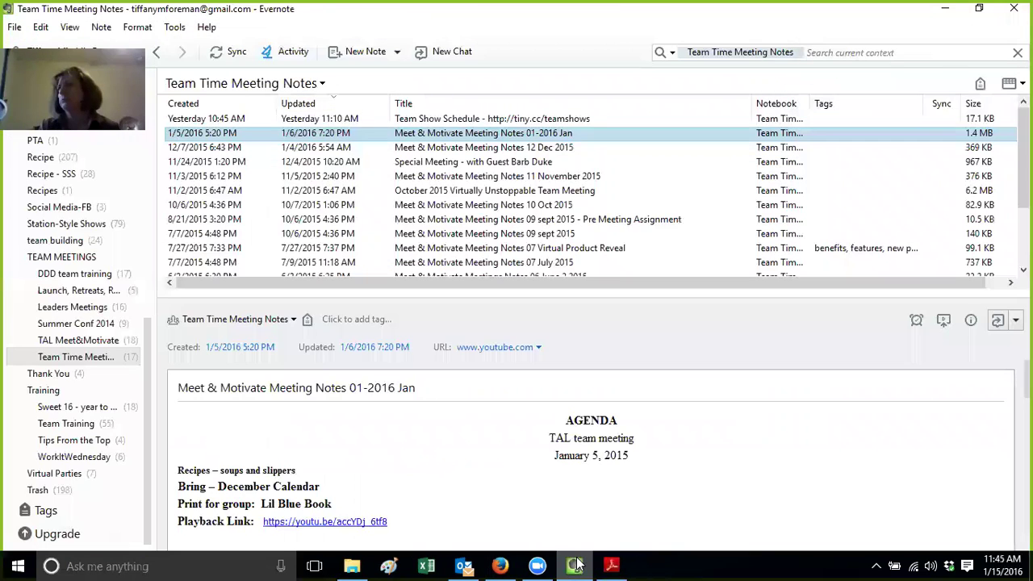
{"action": "left_click", "coordinate": [576, 565]}
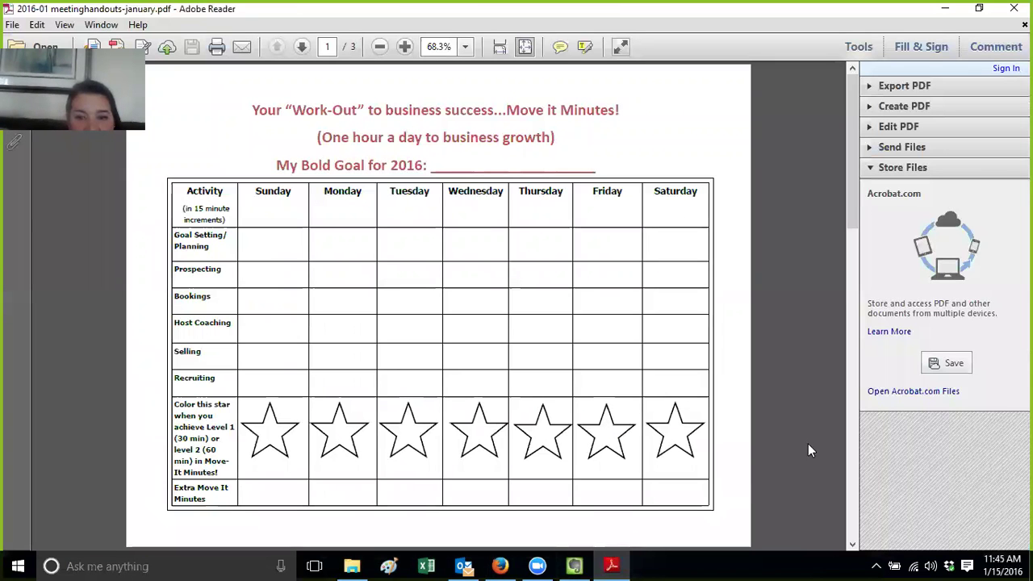
{"action": "left_click", "coordinate": [575, 565]}
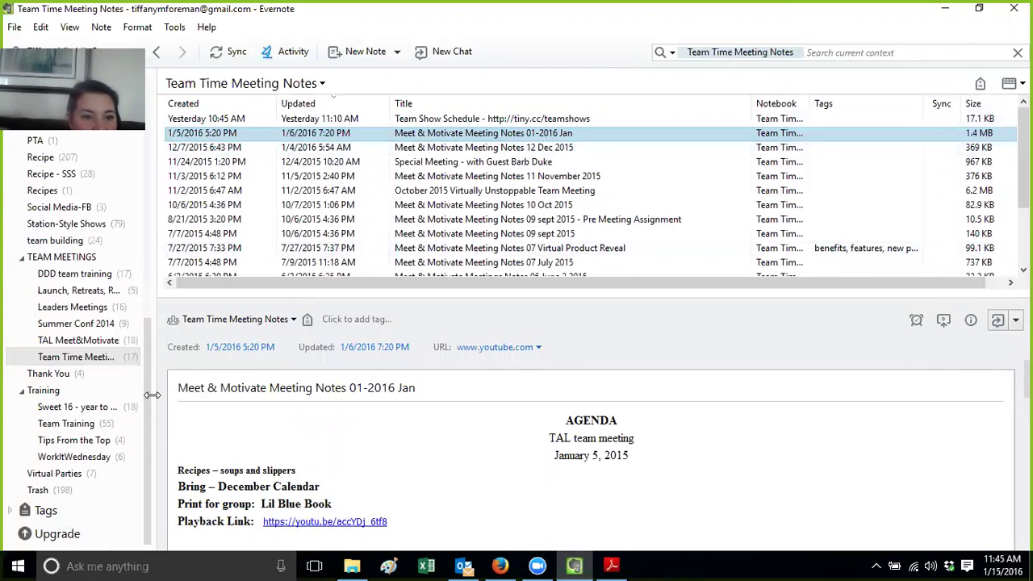
Scroll the notebook sidebar and open the Sweet 16 - year to soar notebook
{"action": "left_click_drag", "start_coordinate": [146, 394], "coordinate": [153, 309]}
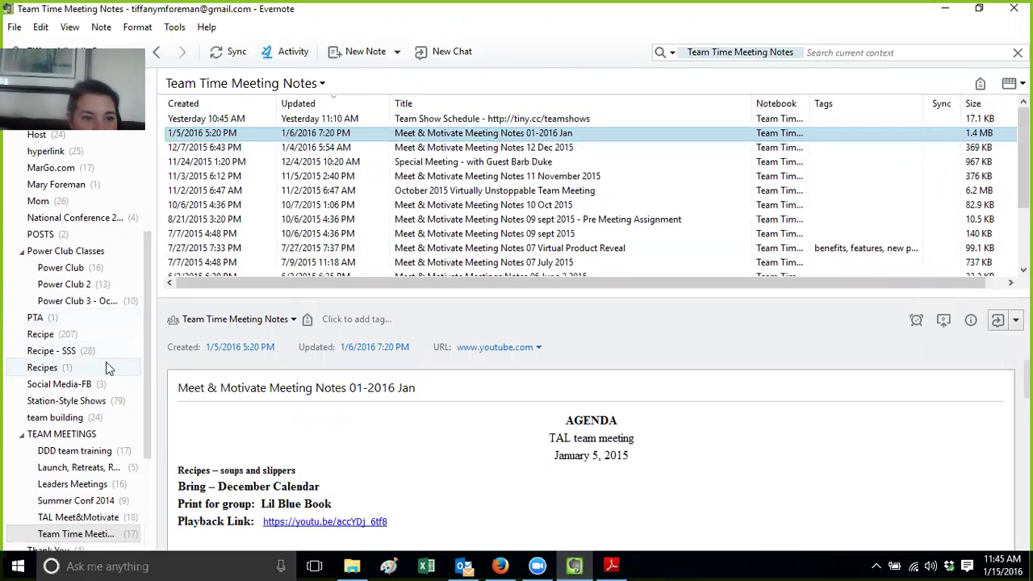
{"action": "left_click_drag", "start_coordinate": [145, 372], "coordinate": [146, 410]}
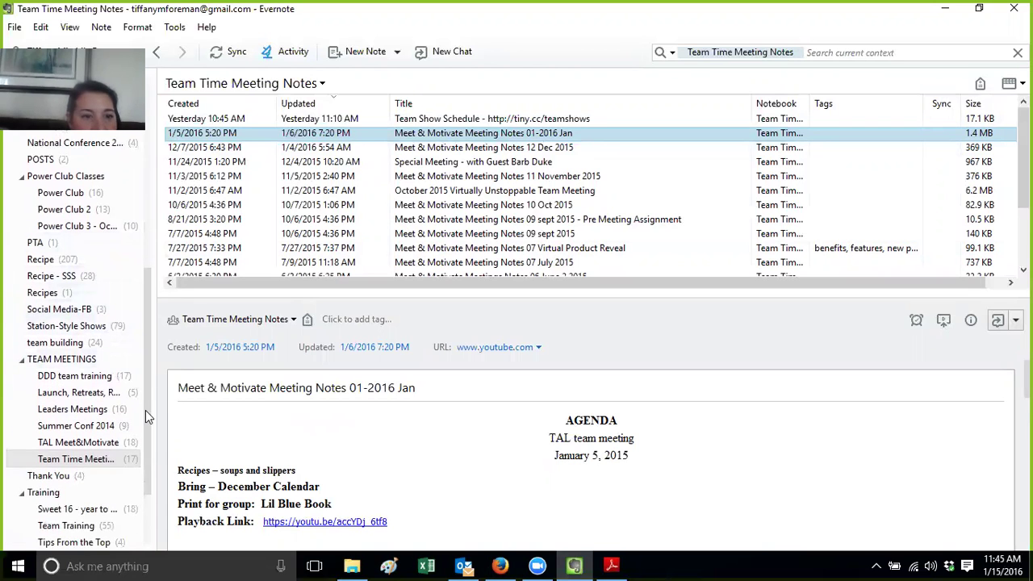
{"action": "left_click", "coordinate": [81, 509]}
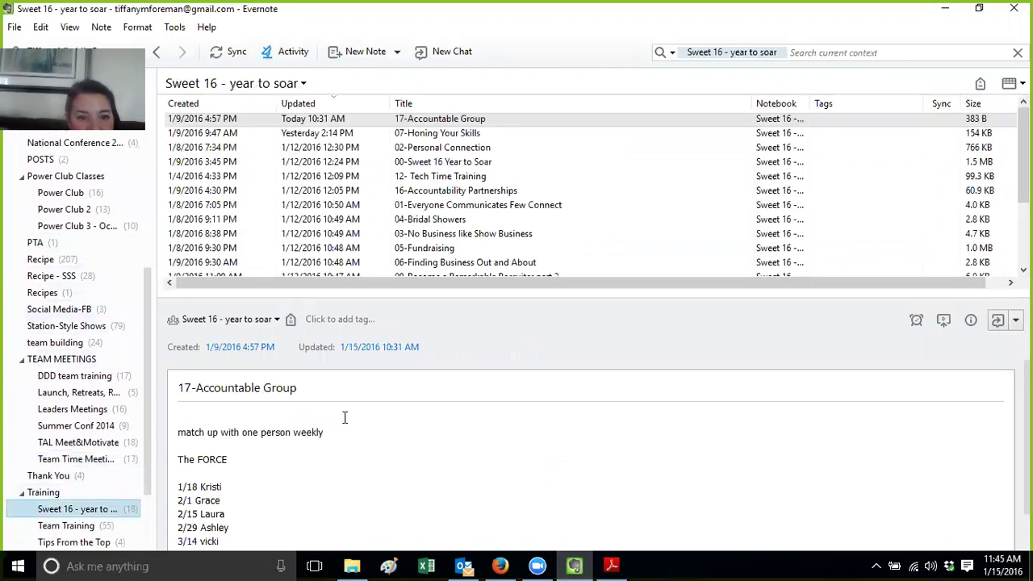
Browse the 02-Personal Connection and 00-Sweet 16 Year to Soar notes, ending on 02-Personal Connection
{"action": "left_click", "coordinate": [421, 147]}
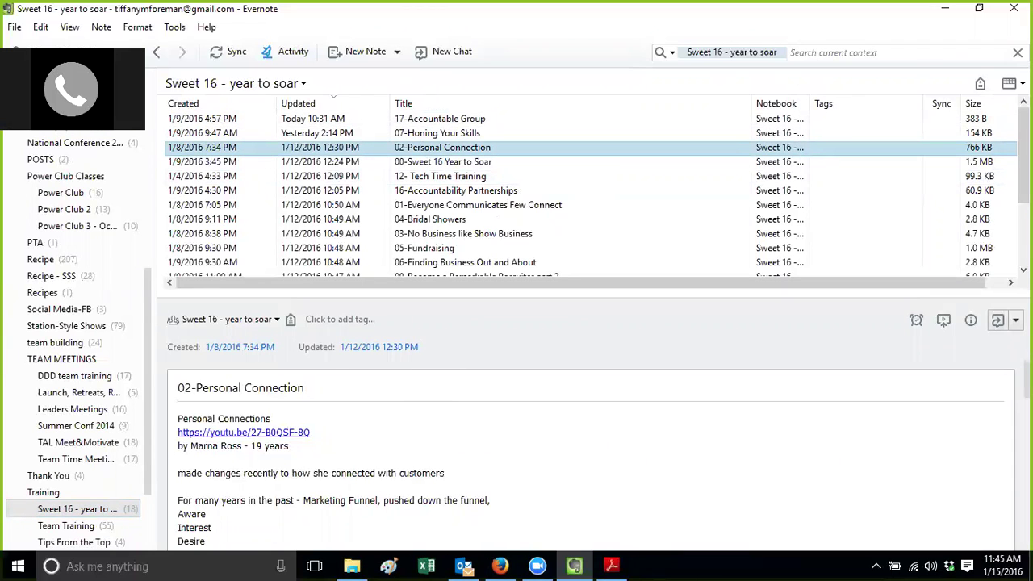
{"action": "left_click", "coordinate": [323, 456]}
{"action": "scroll", "coordinate": [323, 456], "scroll_direction": "down", "scroll_amount": 5}
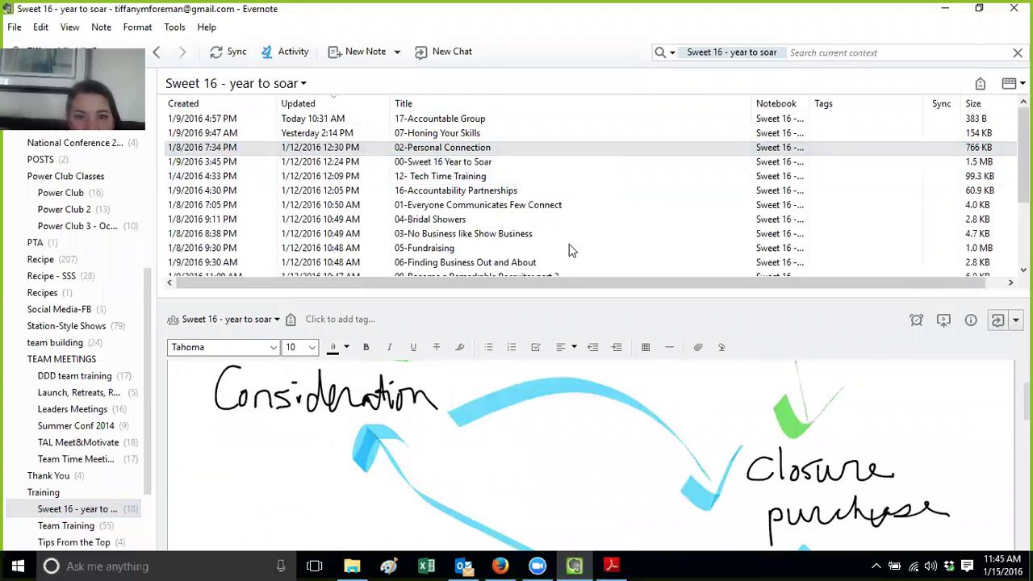
{"action": "left_click", "coordinate": [473, 164]}
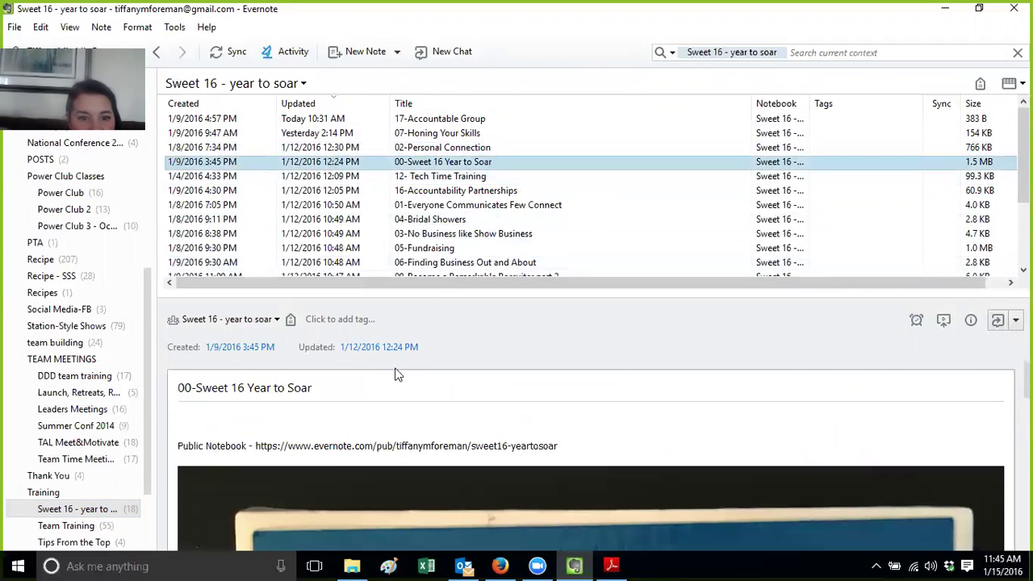
{"action": "left_click", "coordinate": [613, 451]}
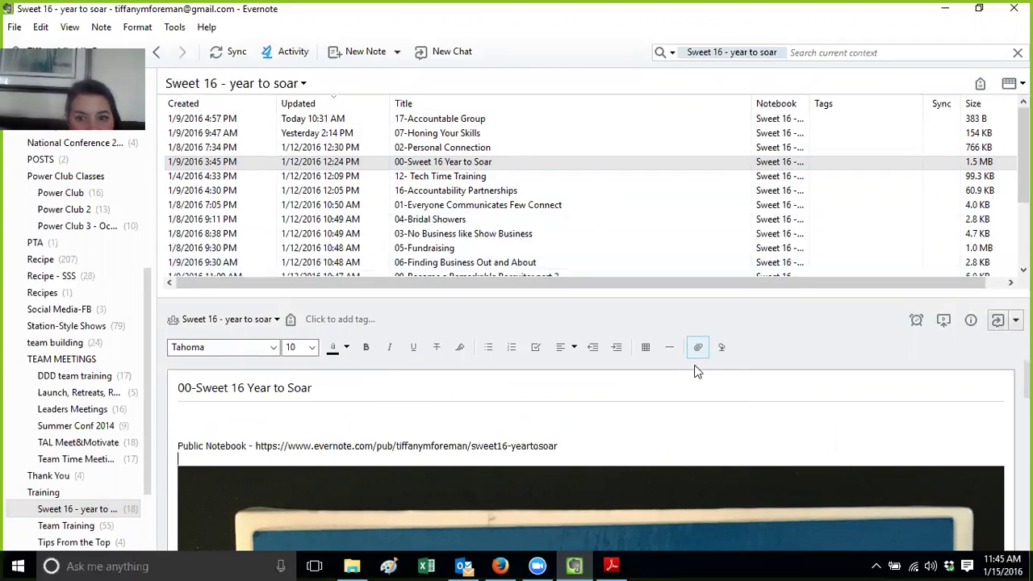
{"action": "left_click", "coordinate": [480, 148]}
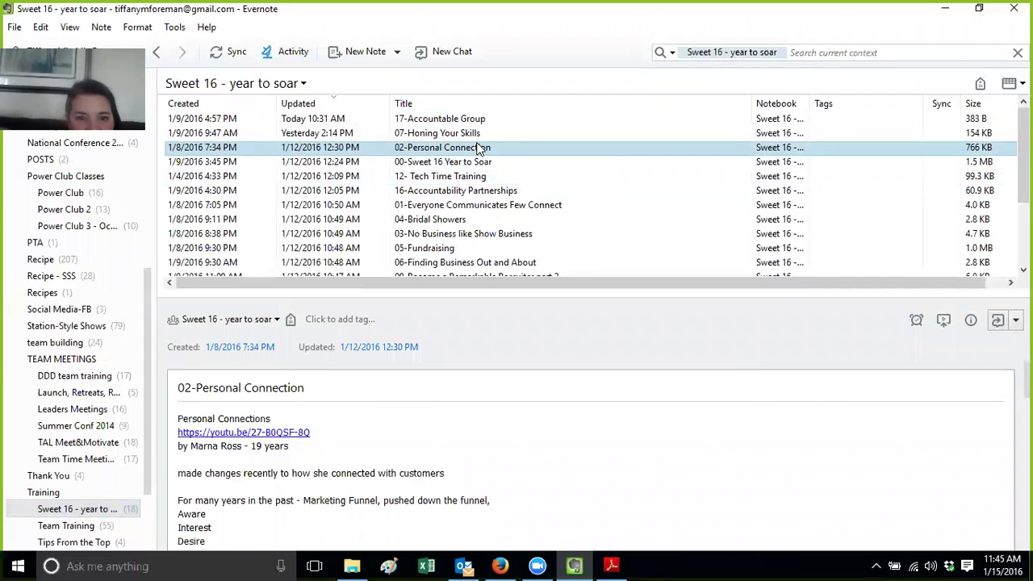
{"action": "double_click", "coordinate": [480, 149]}
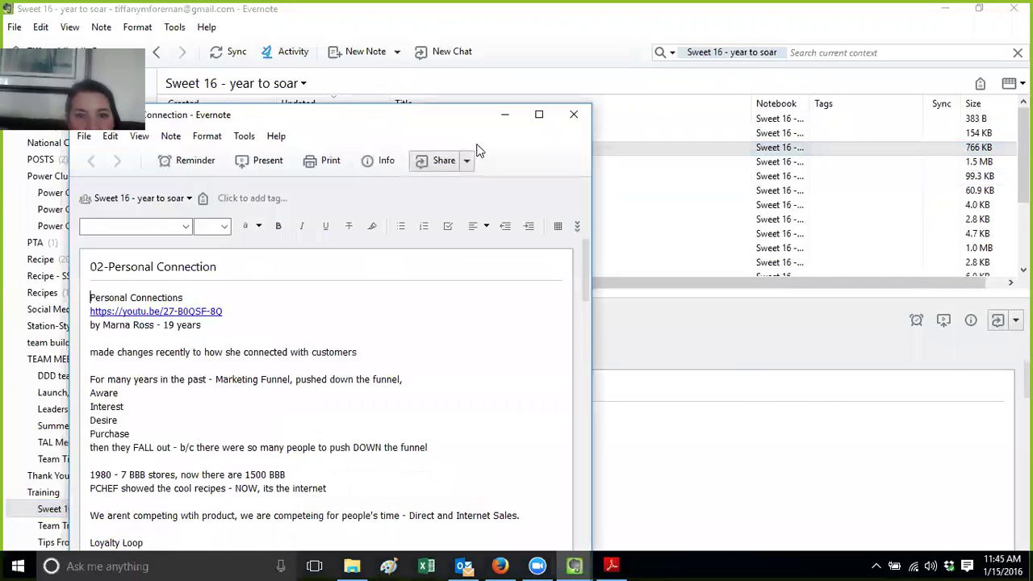
{"action": "double_click", "coordinate": [397, 120]}
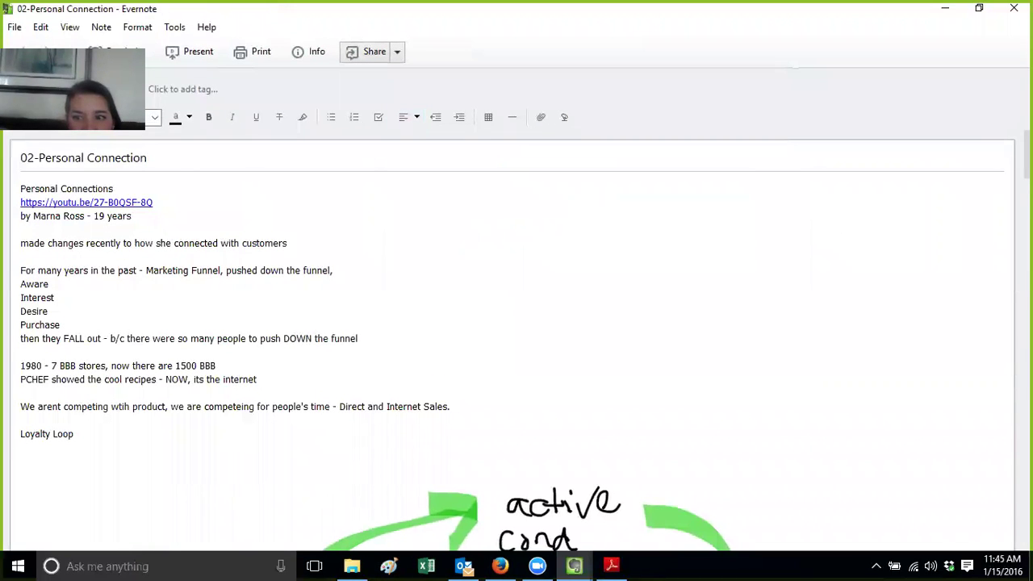
{"action": "scroll", "coordinate": [512, 339], "scroll_direction": "down", "scroll_amount": 10}
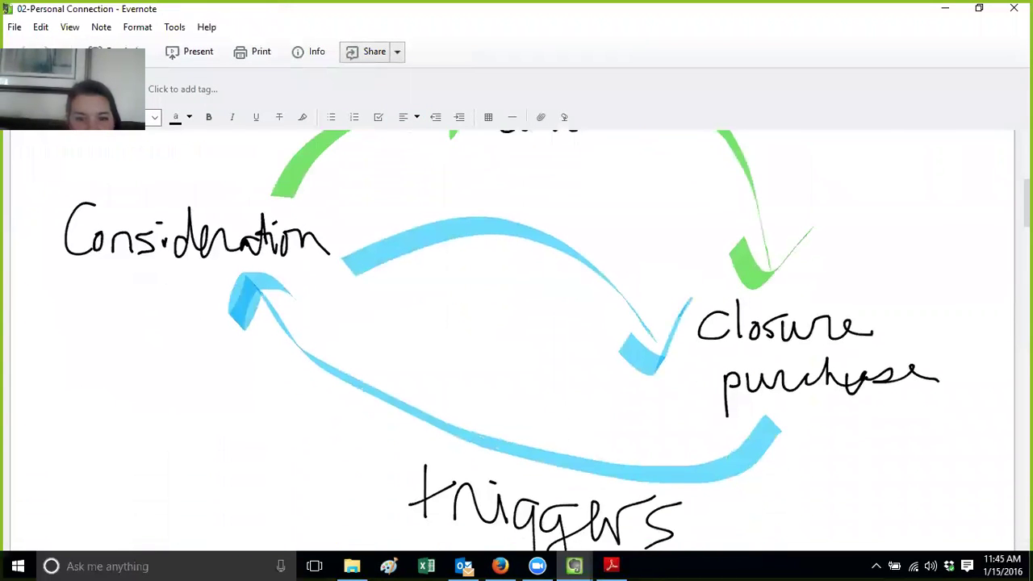
{"action": "scroll", "coordinate": [513, 339], "scroll_direction": "up", "scroll_amount": 7}
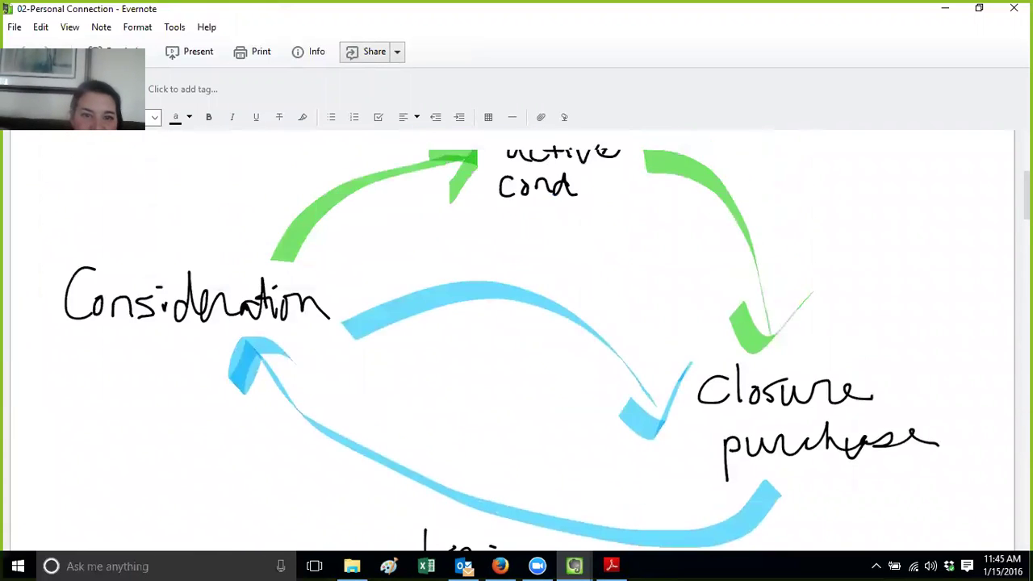
{"action": "scroll", "coordinate": [512, 339], "scroll_direction": "down", "scroll_amount": 6}
{"action": "scroll", "coordinate": [513, 339], "scroll_direction": "down", "scroll_amount": 3}
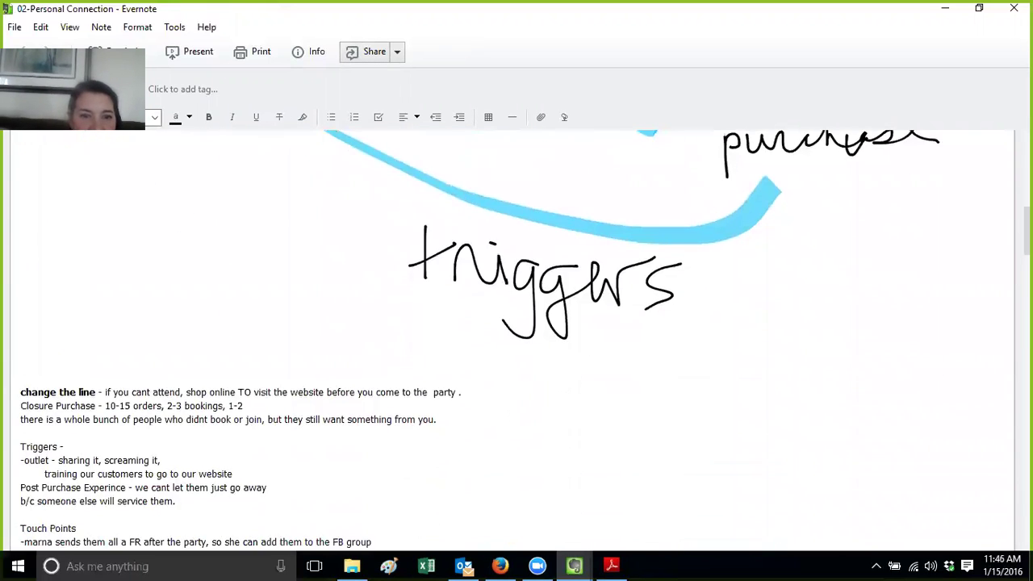
{"action": "scroll", "coordinate": [512, 339], "scroll_direction": "up", "scroll_amount": 8}
{"action": "scroll", "coordinate": [513, 339], "scroll_direction": "down", "scroll_amount": 1}
{"action": "scroll", "coordinate": [512, 339], "scroll_direction": "down", "scroll_amount": 8}
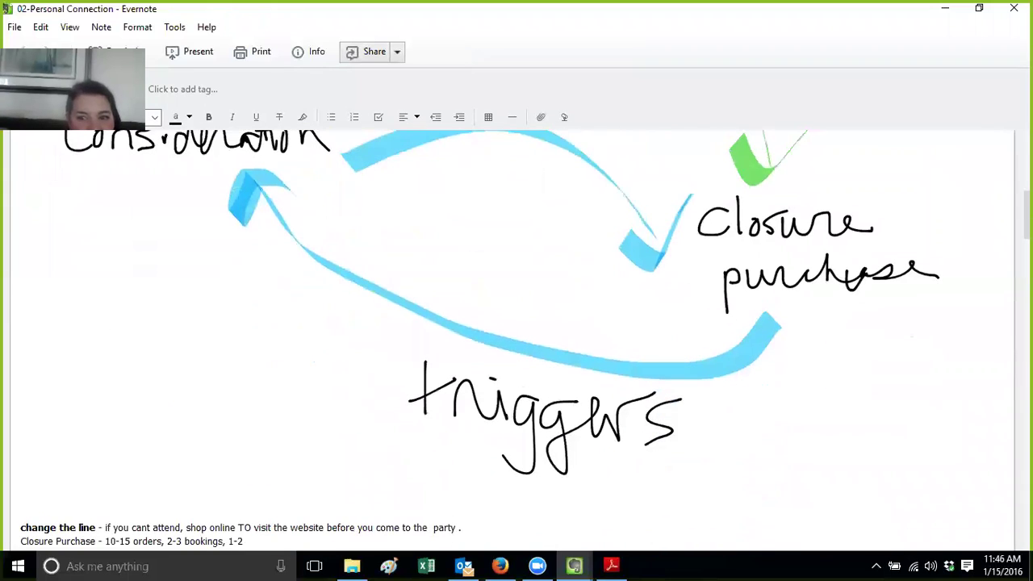
{"action": "scroll", "coordinate": [512, 339], "scroll_direction": "up", "scroll_amount": 10}
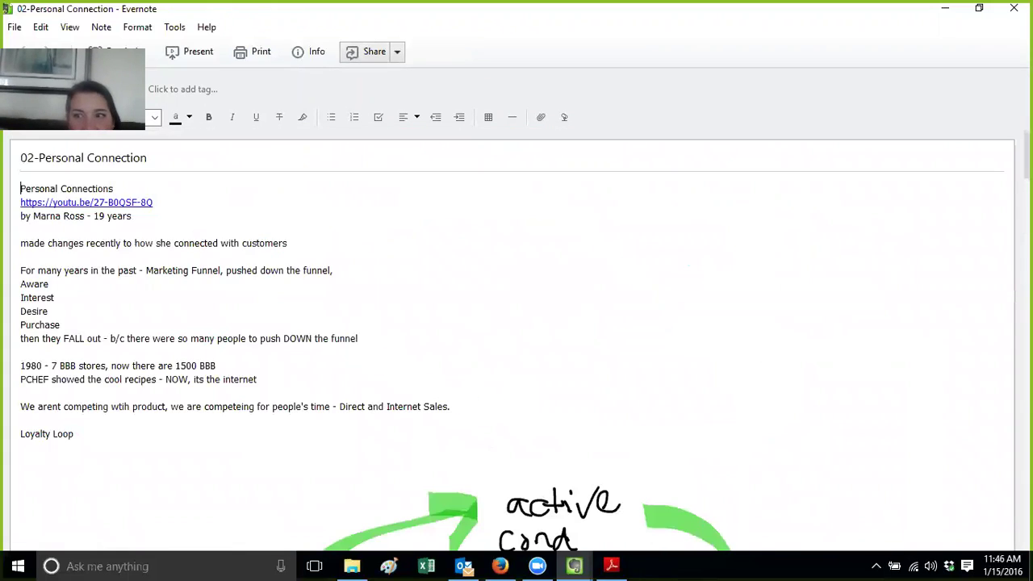
{"action": "left_click", "coordinate": [1013, 8]}
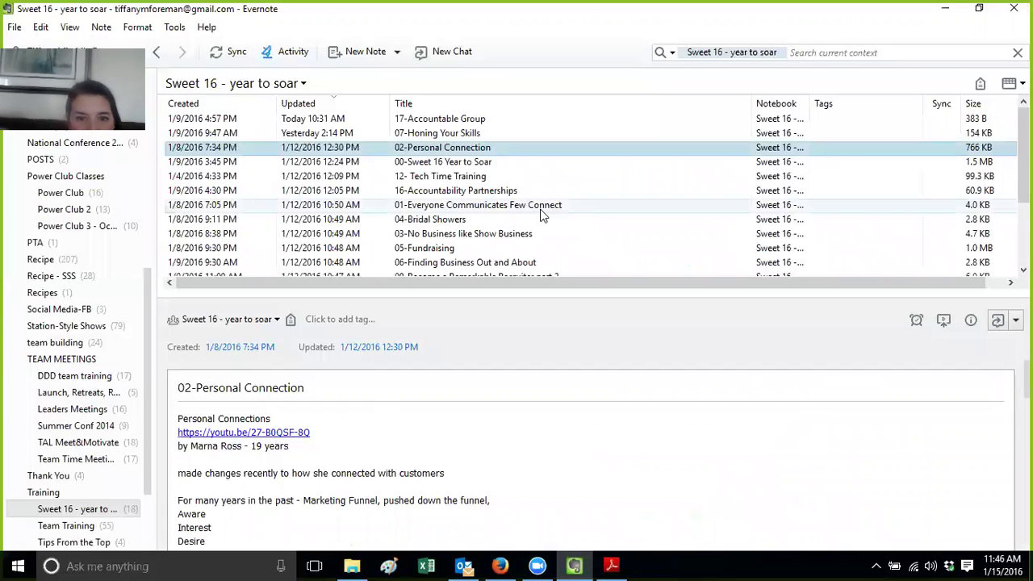
Open the 05-Fundraising note in its own window and maximize it
{"action": "double_click", "coordinate": [498, 247]}
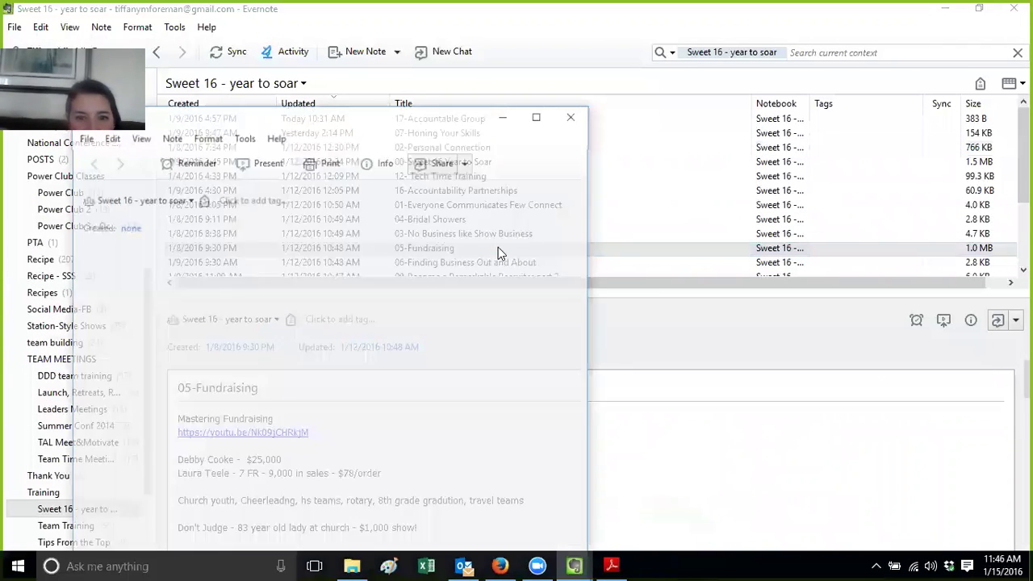
{"action": "left_click_drag", "start_coordinate": [587, 282], "coordinate": [579, 553]}
{"action": "mouse_move", "coordinate": [580, 553]}
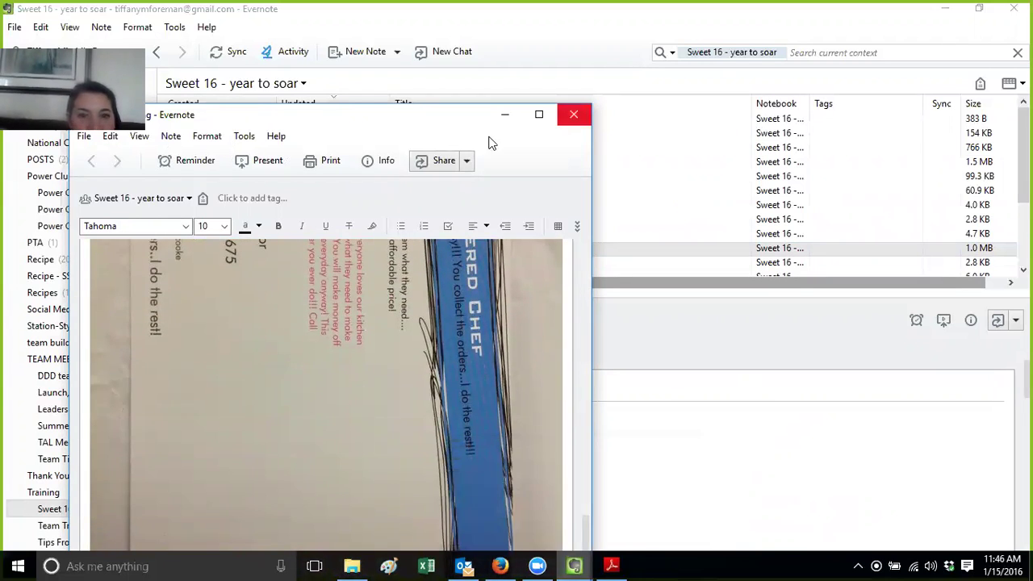
{"action": "double_click", "coordinate": [428, 112]}
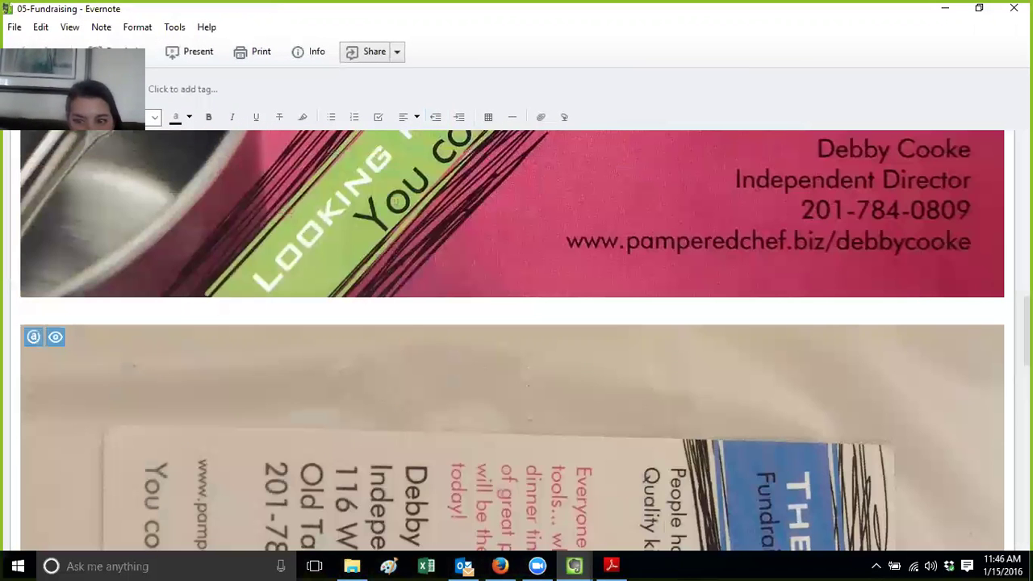
Scroll down to the rotated flyer photo and bring up its context menu
{"action": "scroll", "coordinate": [512, 339], "scroll_direction": "down", "scroll_amount": 4}
{"action": "scroll", "coordinate": [513, 338], "scroll_direction": "up", "scroll_amount": 10}
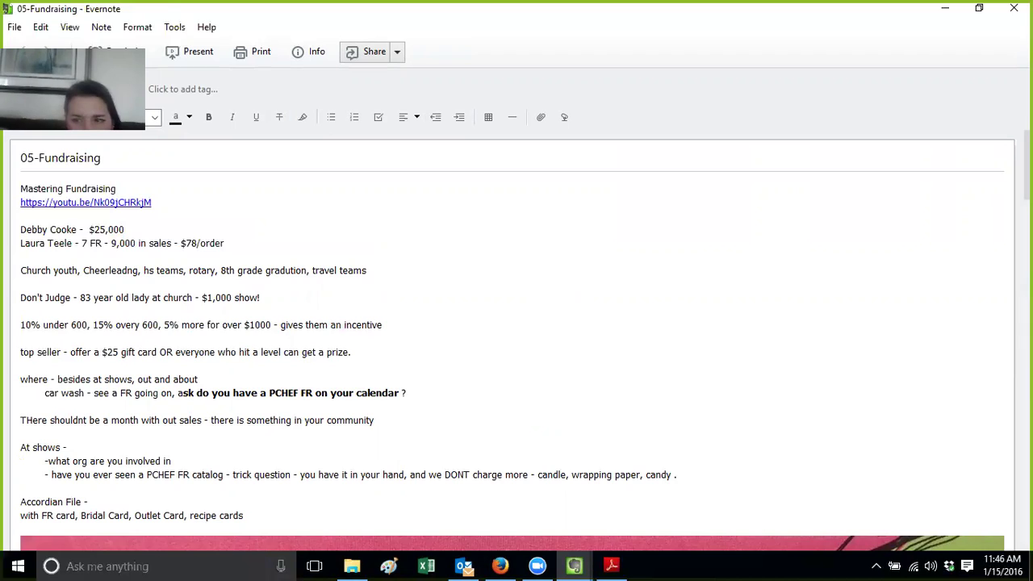
{"action": "scroll", "coordinate": [517, 339], "scroll_direction": "down", "scroll_amount": 2}
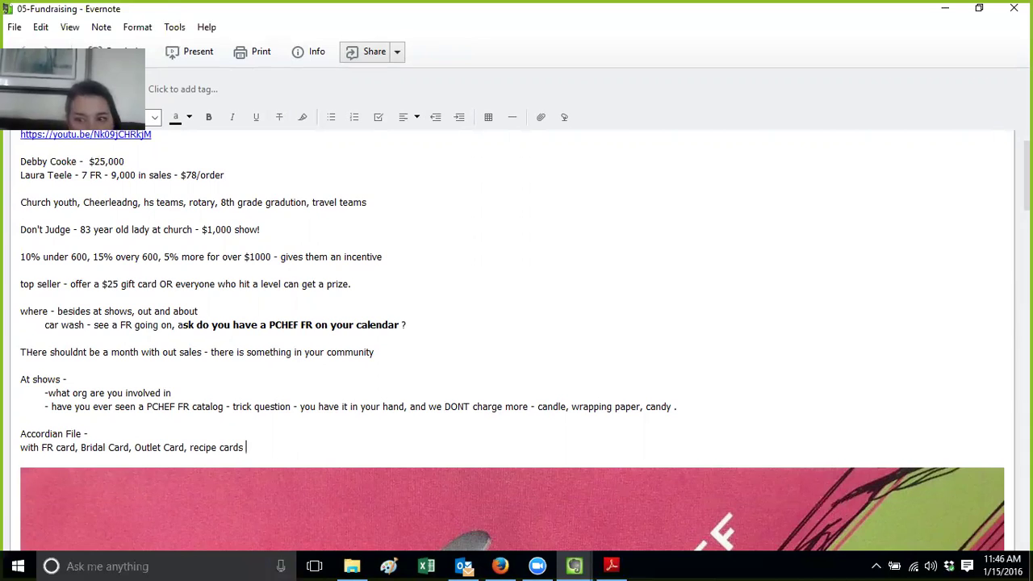
{"action": "scroll", "coordinate": [513, 339], "scroll_direction": "down", "scroll_amount": 10}
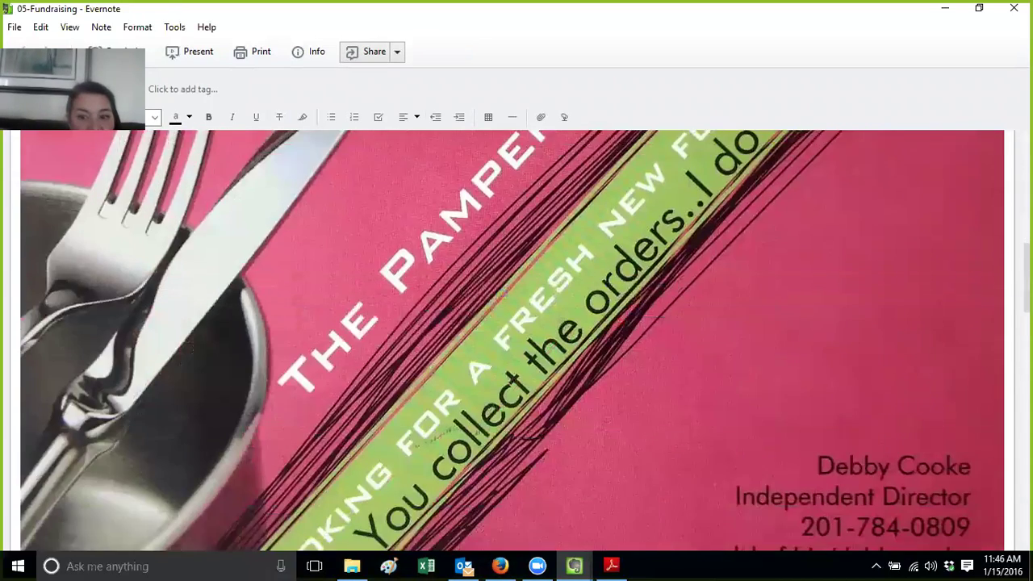
{"action": "scroll", "coordinate": [512, 339], "scroll_direction": "down", "scroll_amount": 10}
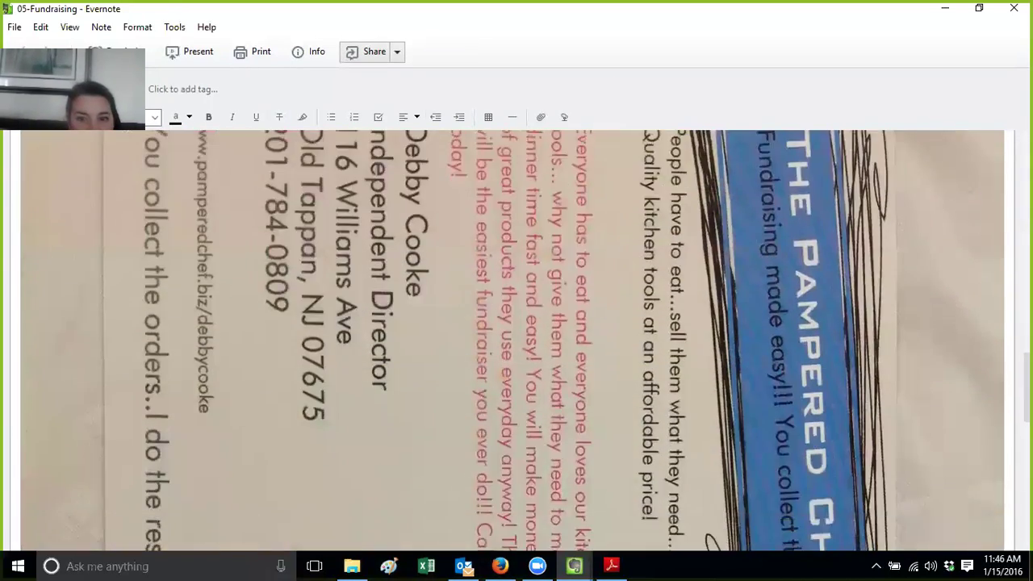
{"action": "scroll", "coordinate": [513, 339], "scroll_direction": "down", "scroll_amount": 10}
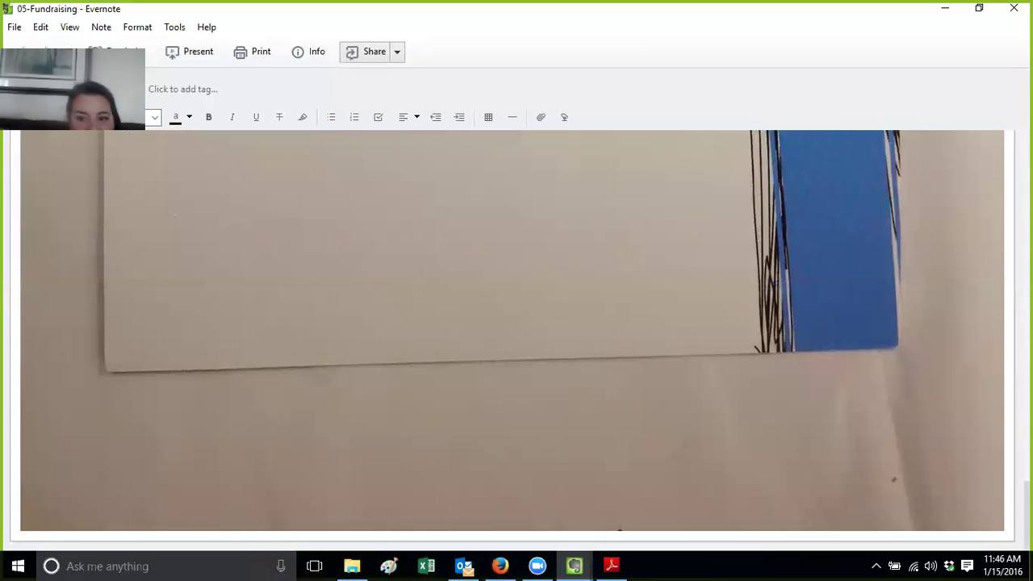
{"action": "right_click", "coordinate": [630, 373]}
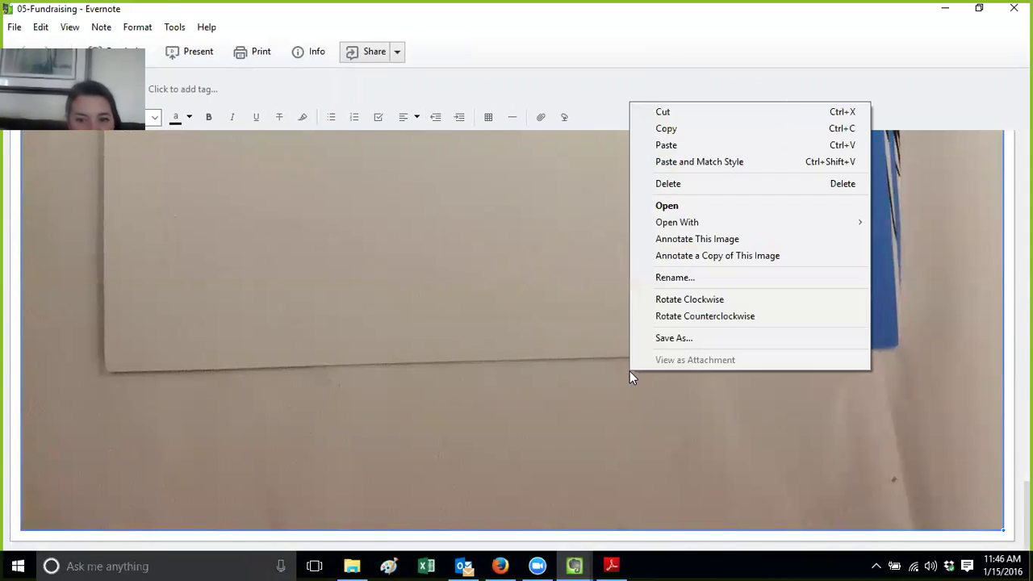
Cut the rotated flyer photo from the note and launch Microsoft Word 2013
{"action": "left_click", "coordinate": [700, 116]}
{"action": "left_click", "coordinate": [18, 565]}
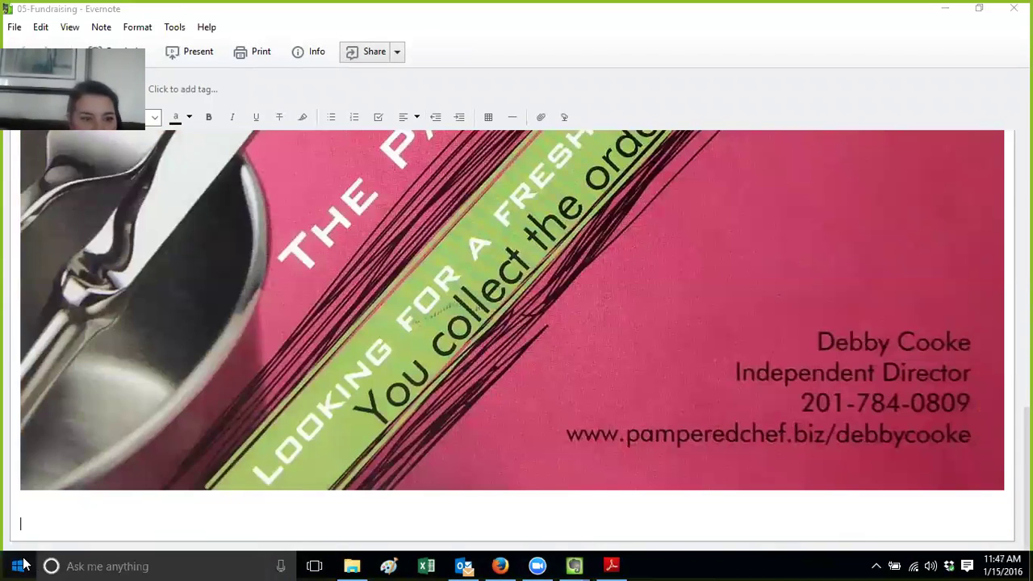
{"action": "left_click", "coordinate": [86, 327]}
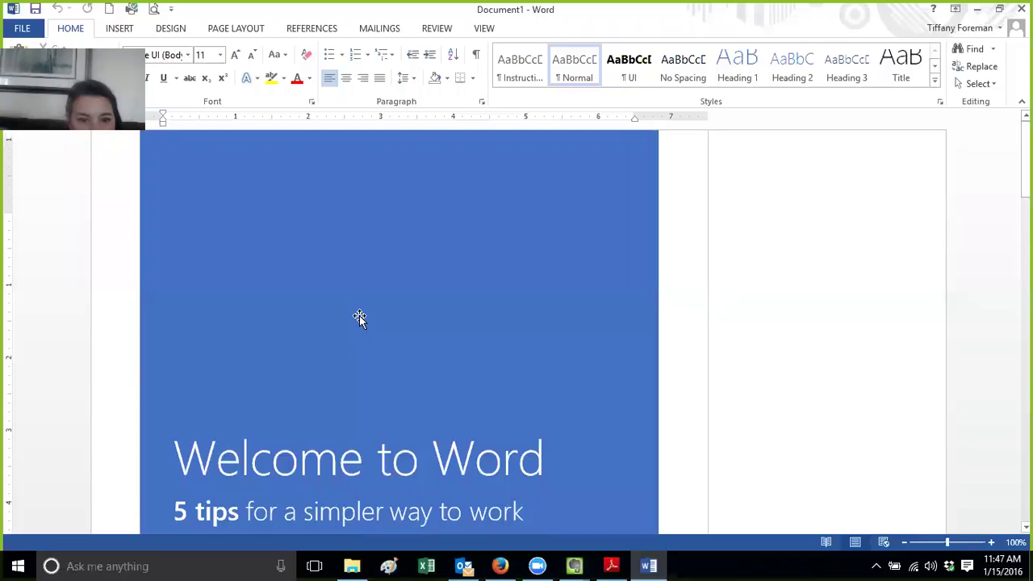
Create a new blank Word document and paste the flyer photo into it
{"action": "left_click", "coordinate": [20, 30]}
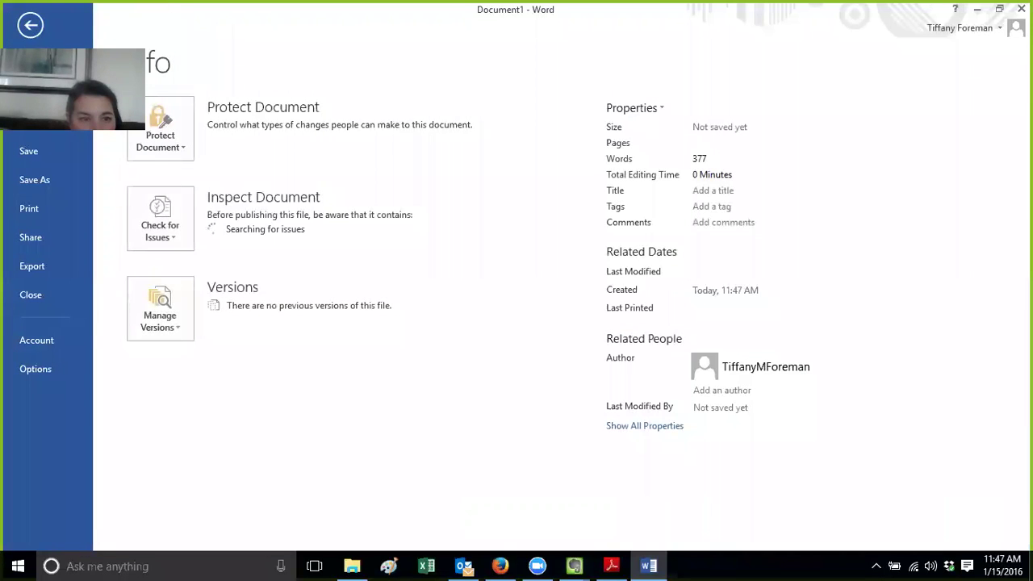
{"action": "left_click", "coordinate": [29, 93]}
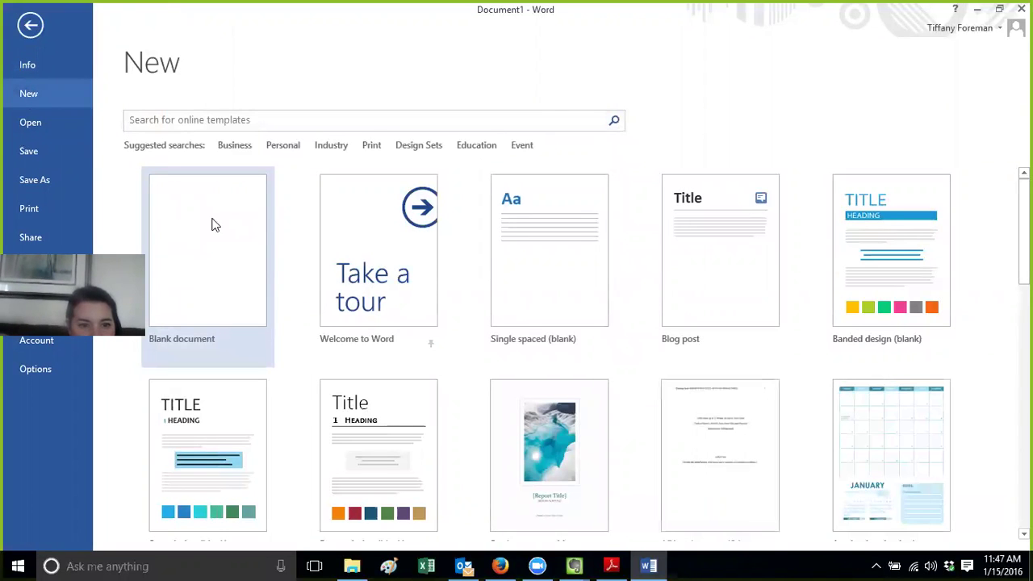
{"action": "left_click", "coordinate": [215, 224]}
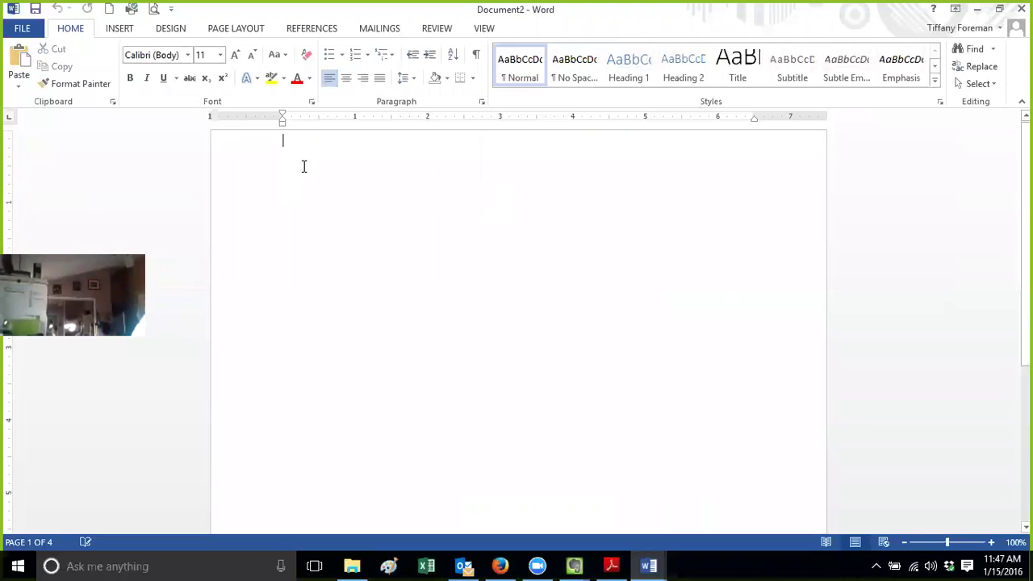
{"action": "key", "text": "ctrl+v"}
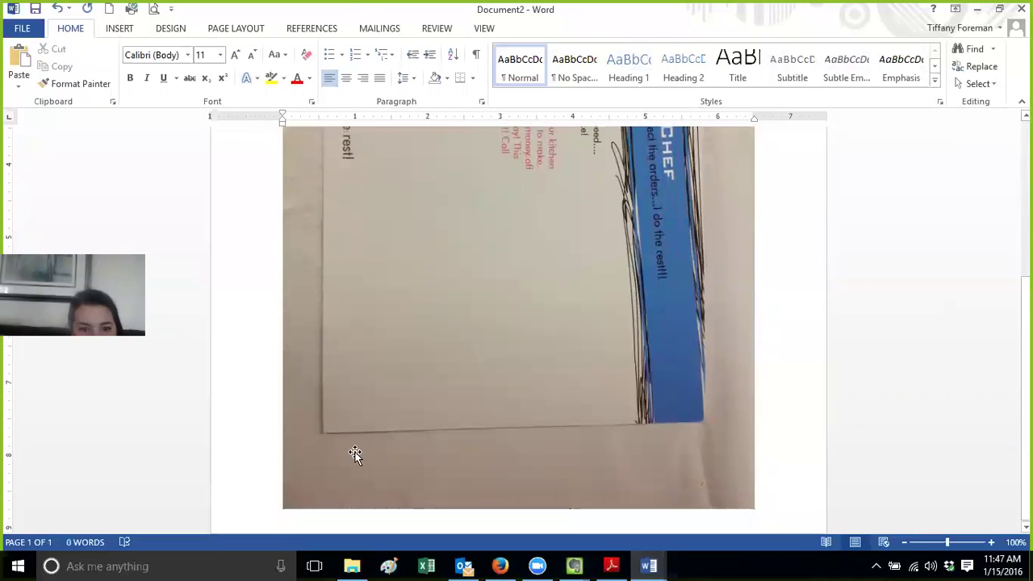
Shrink the flyer photo, cut it back out, and return to Evernote
{"action": "left_click", "coordinate": [306, 468]}
{"action": "left_click_drag", "start_coordinate": [521, 250], "coordinate": [548, 238]}
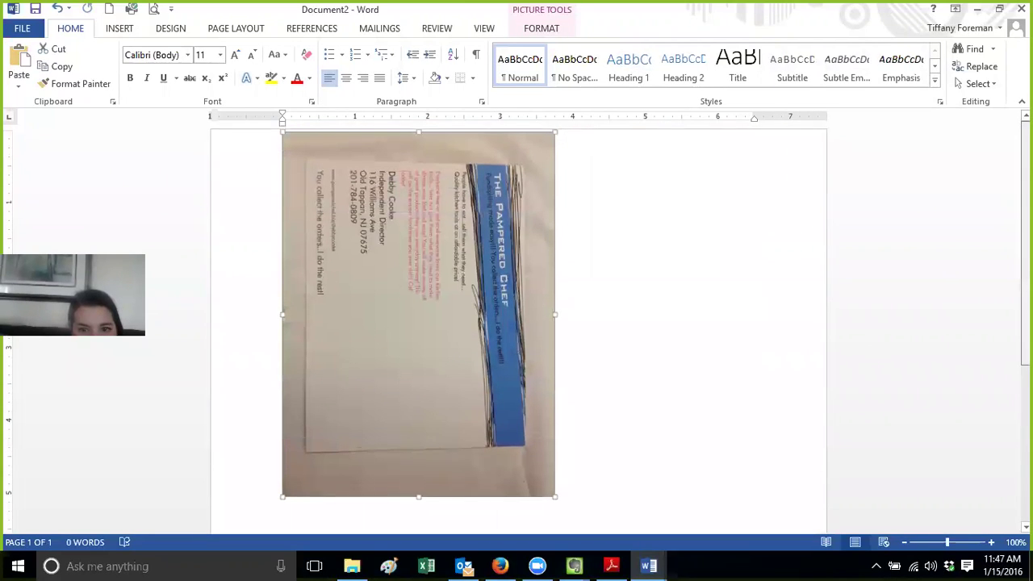
{"action": "left_click_drag", "start_coordinate": [555, 498], "coordinate": [473, 305]}
{"action": "right_click", "coordinate": [405, 263]}
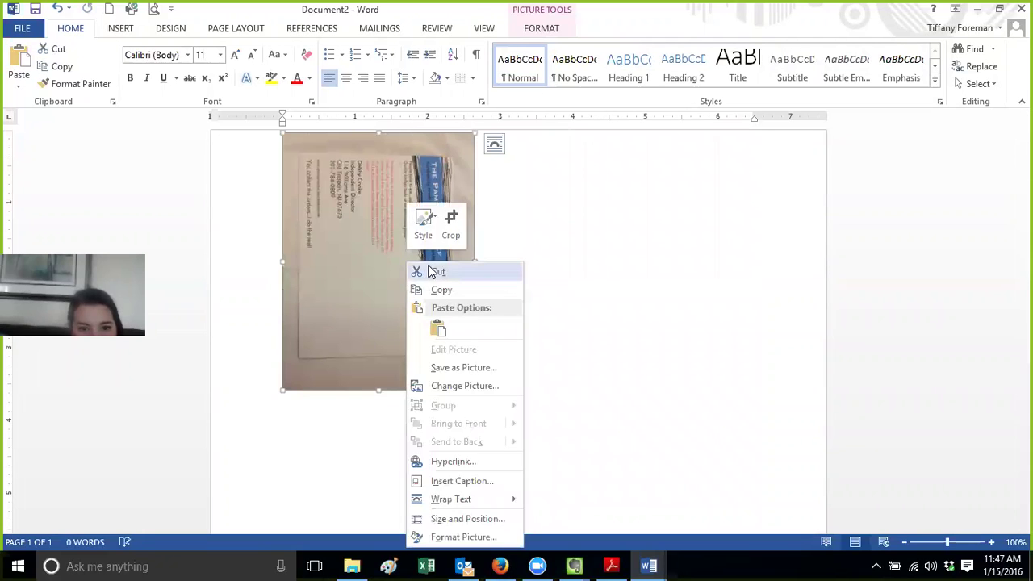
{"action": "left_click", "coordinate": [429, 272]}
{"action": "mouse_move", "coordinate": [573, 564]}
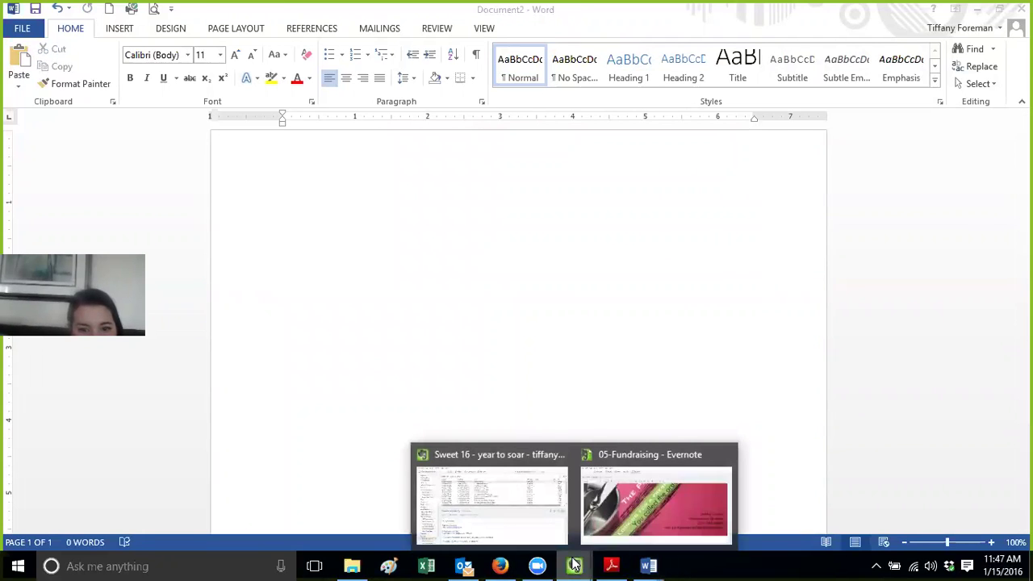
{"action": "left_click", "coordinate": [504, 525]}
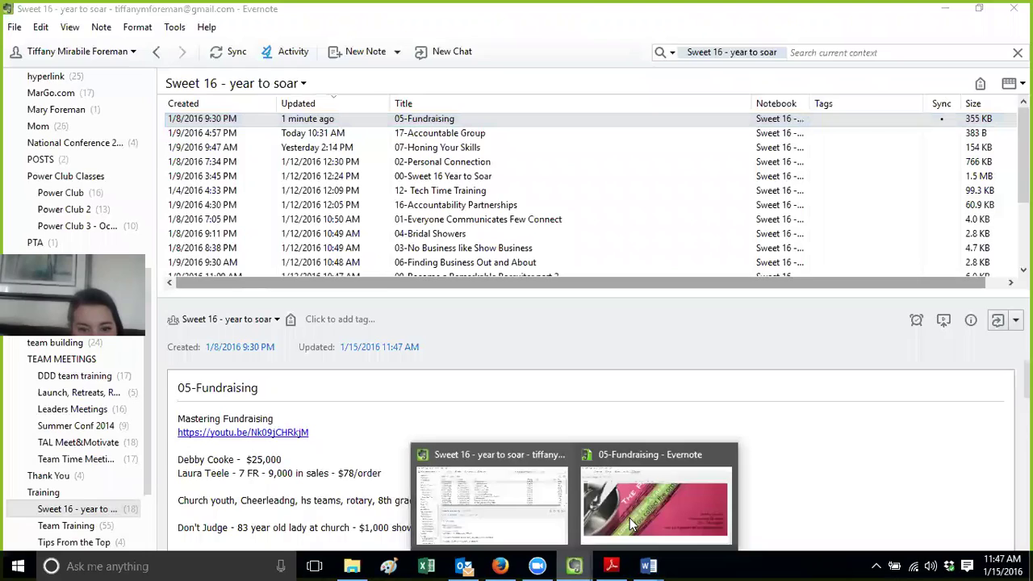
Paste the resized flyer photo into the 05-Fundraising note below the pink card
{"action": "left_click", "coordinate": [645, 504]}
{"action": "left_click", "coordinate": [912, 514]}
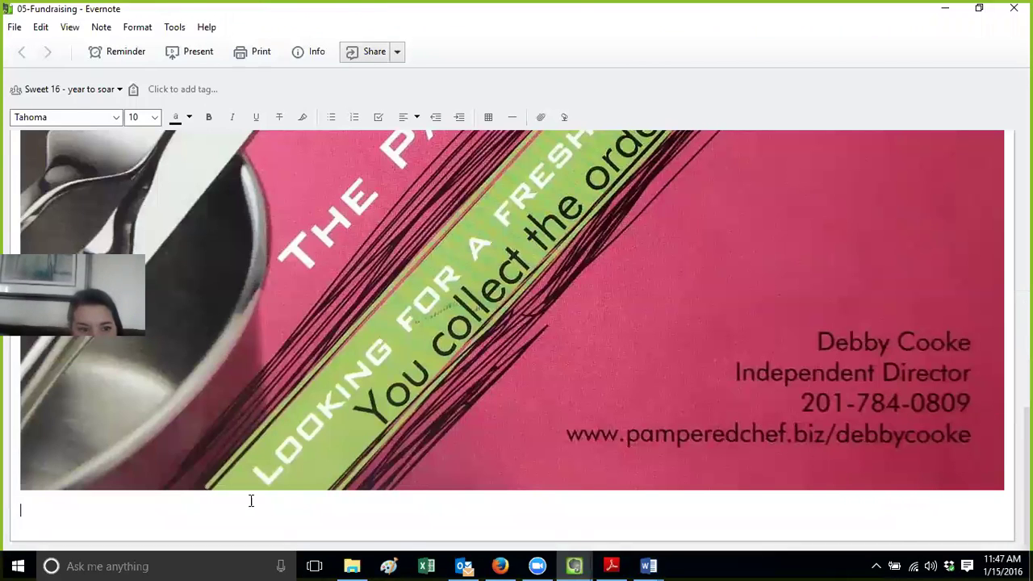
{"action": "right_click", "coordinate": [56, 524]}
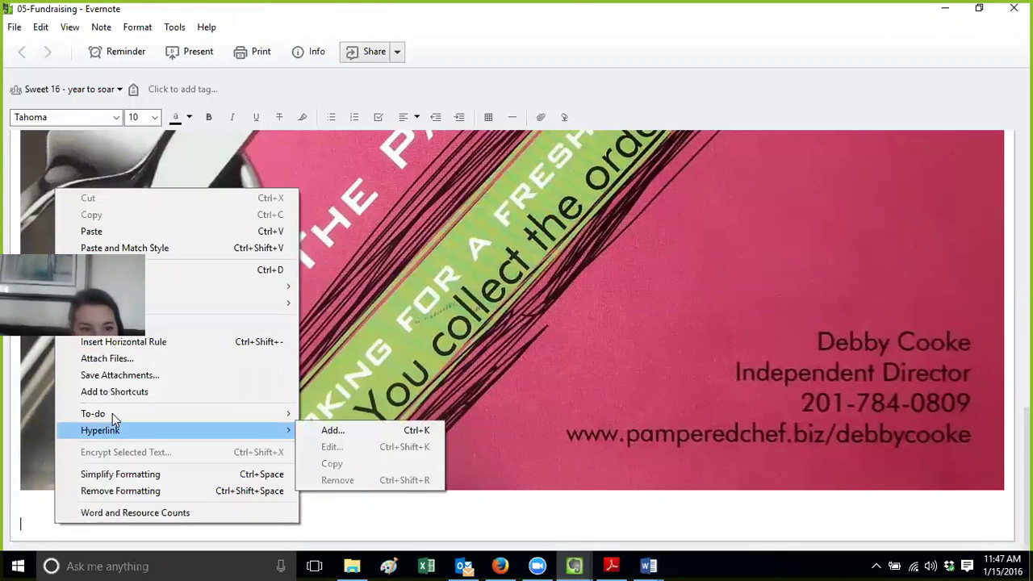
{"action": "left_click", "coordinate": [115, 232]}
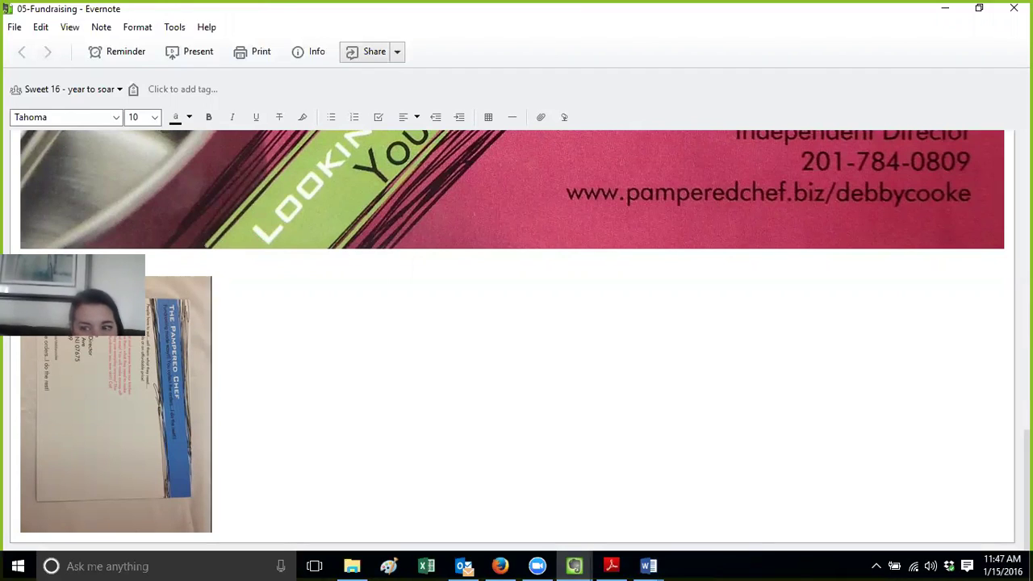
Scroll back to the top and close the separate 05-Fundraising note window
{"action": "scroll", "coordinate": [980, 458], "scroll_direction": "up", "scroll_amount": 2}
{"action": "scroll", "coordinate": [512, 339], "scroll_direction": "up", "scroll_amount": 8}
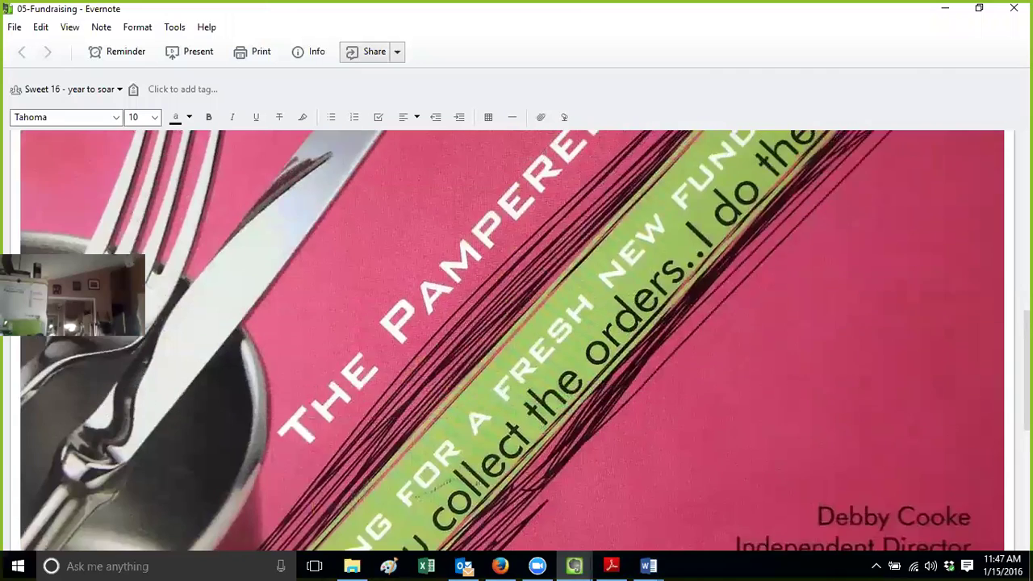
{"action": "scroll", "coordinate": [512, 339], "scroll_direction": "up", "scroll_amount": 2}
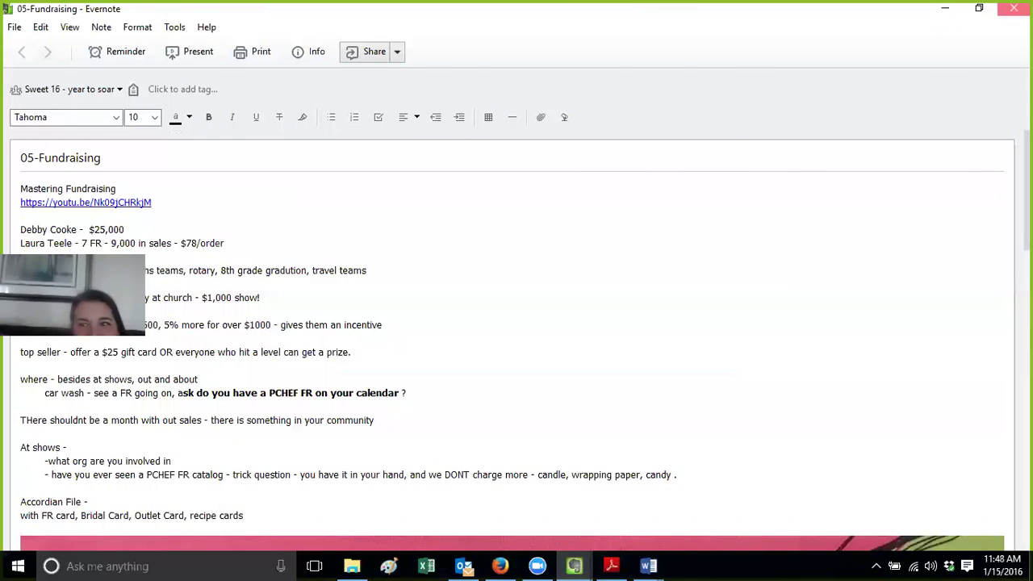
{"action": "left_click", "coordinate": [1013, 8]}
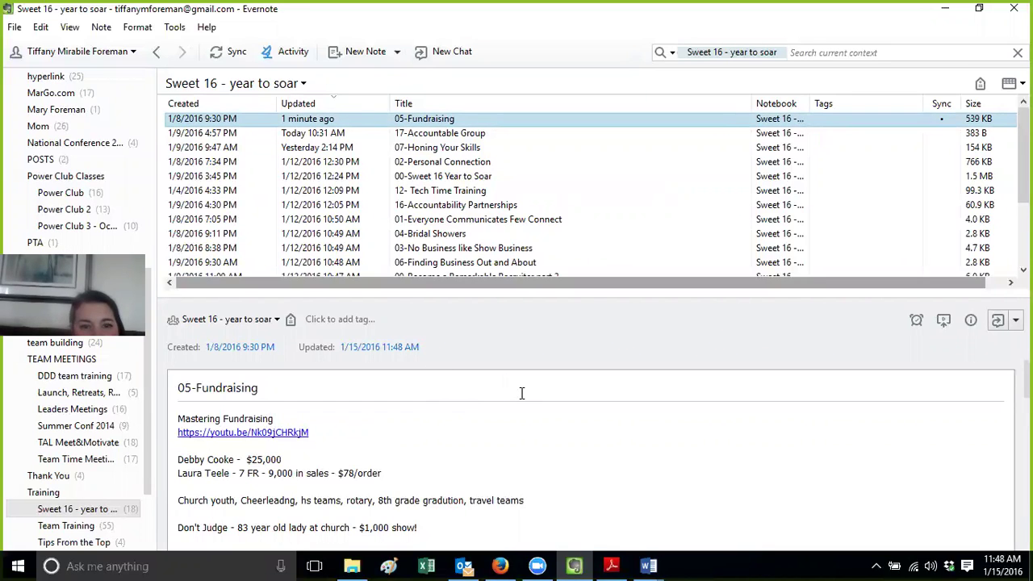
View the 01-Everyone Communicates Few Connect note and its YouTube link
{"action": "left_click", "coordinate": [487, 221]}
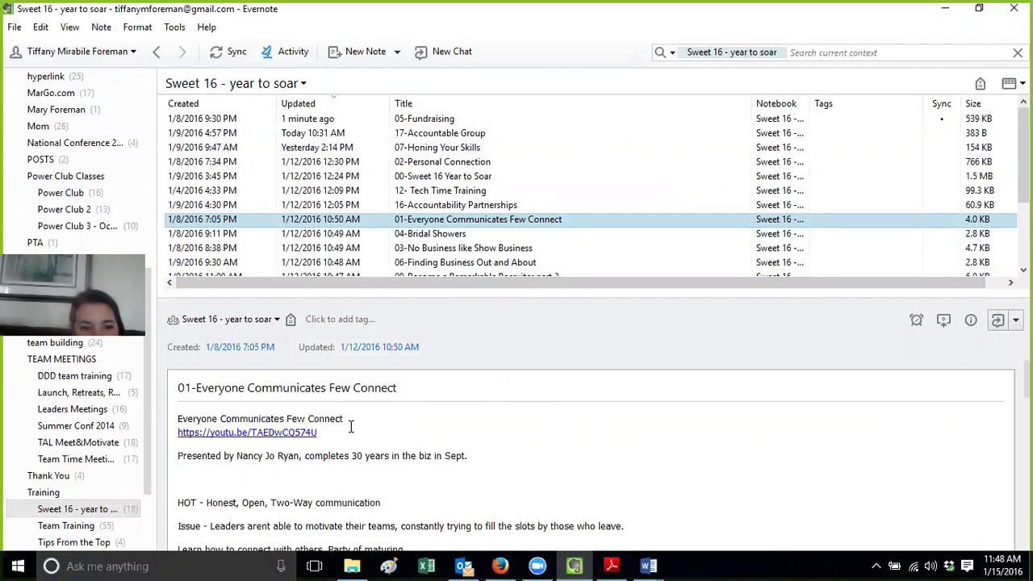
{"action": "left_click_drag", "start_coordinate": [351, 432], "coordinate": [174, 437]}
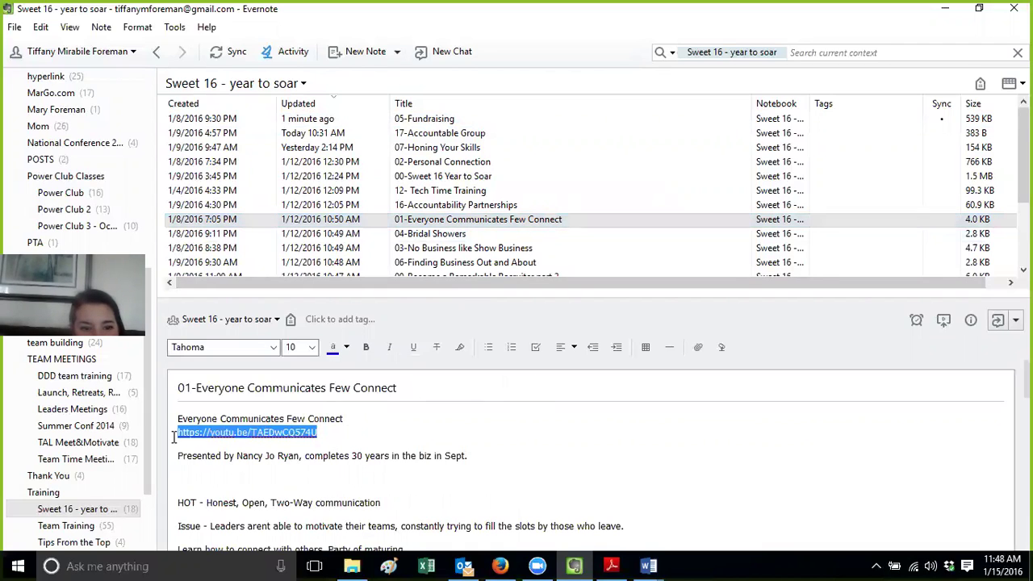
{"action": "left_click", "coordinate": [377, 469]}
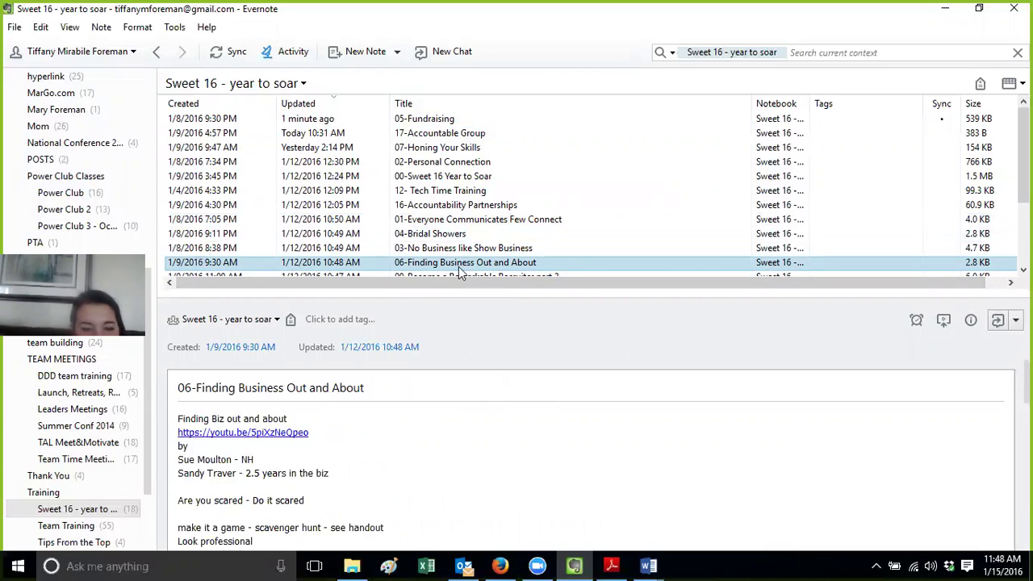
Copy the share URL of the 06-Finding Business Out and About note, then switch to Firefox
{"action": "double_click", "coordinate": [460, 264]}
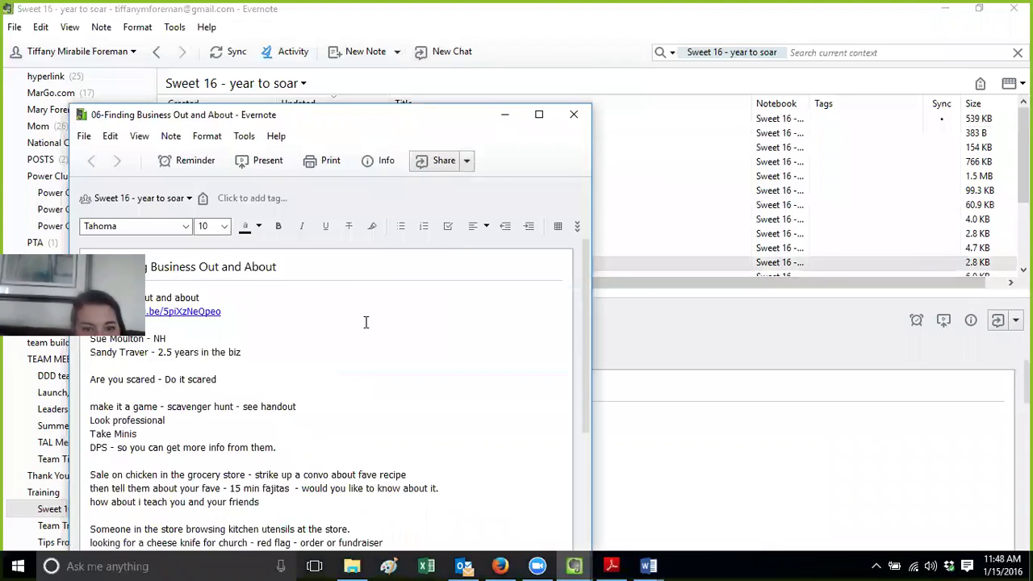
{"action": "left_click_drag", "start_coordinate": [583, 303], "coordinate": [584, 275]}
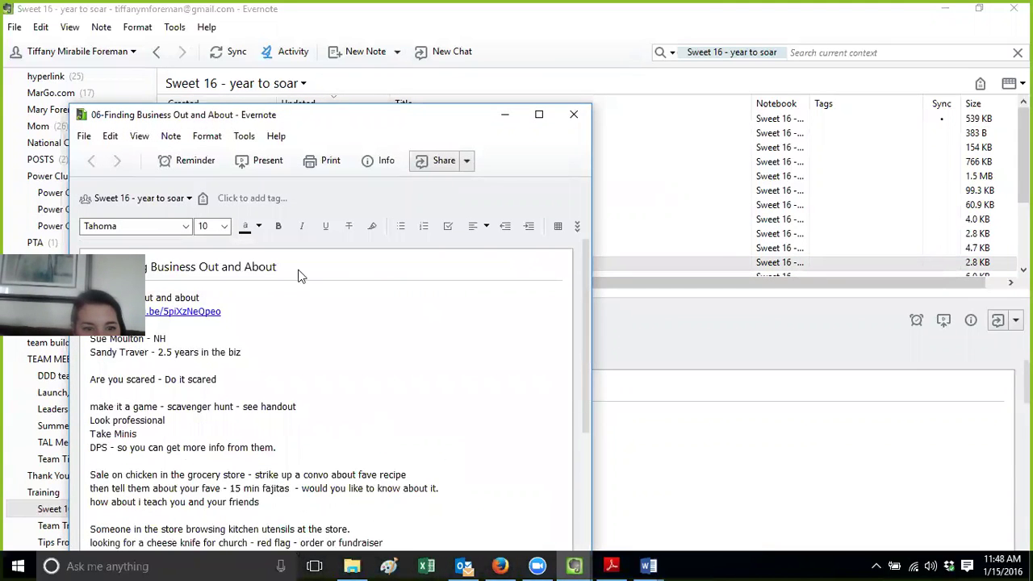
{"action": "left_click", "coordinate": [464, 162]}
{"action": "left_click", "coordinate": [485, 203]}
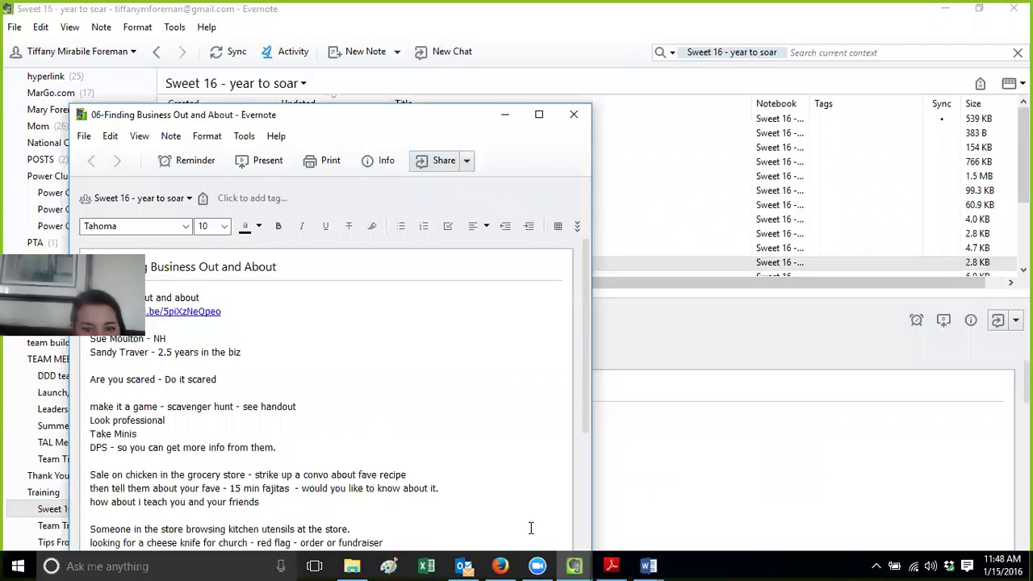
{"action": "left_click", "coordinate": [504, 565]}
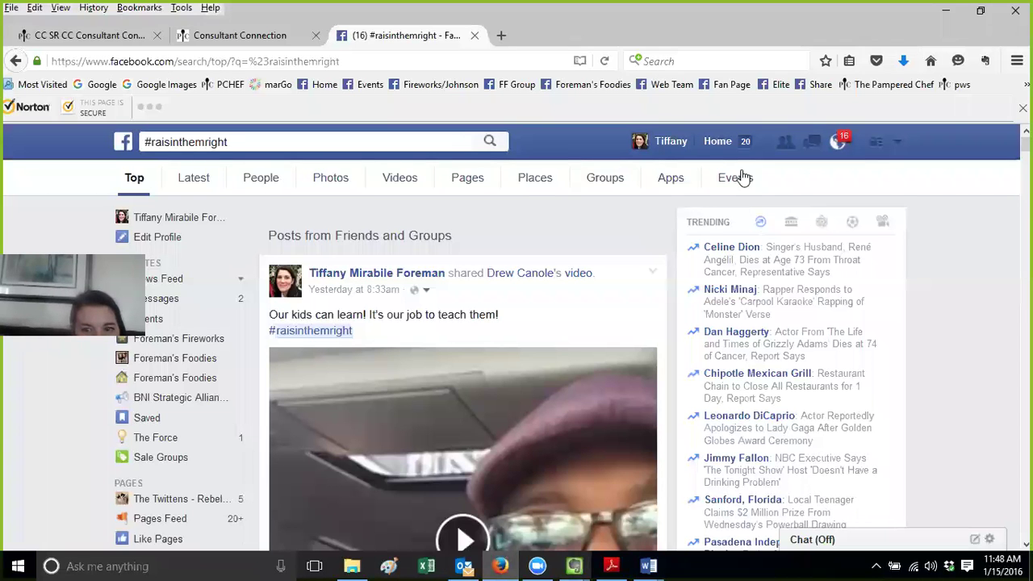
Post the 06-Finding Business Out and About share link in Foreman's Fireworks group and open it
{"action": "left_click", "coordinate": [416, 89]}
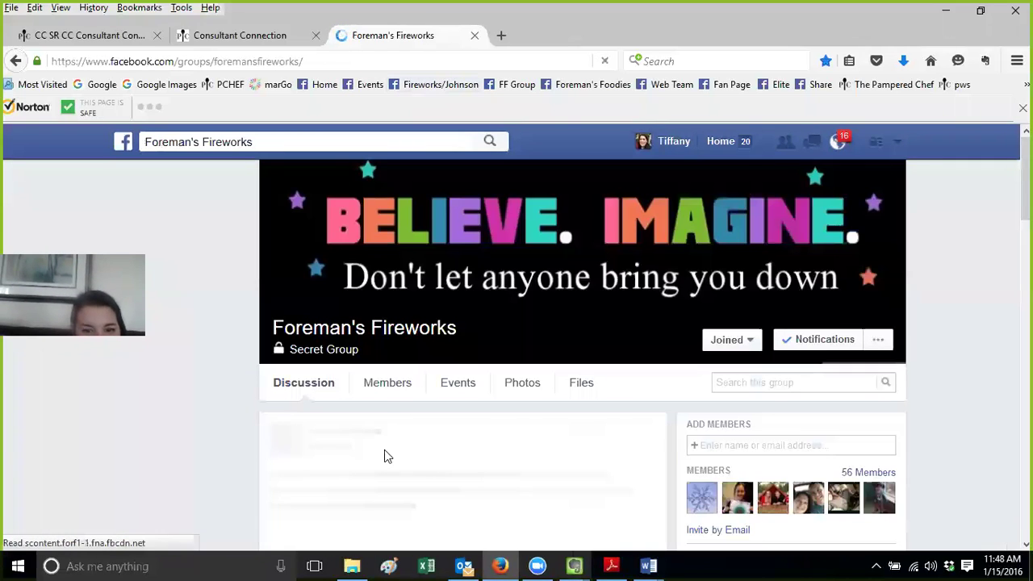
{"action": "left_click", "coordinate": [374, 459]}
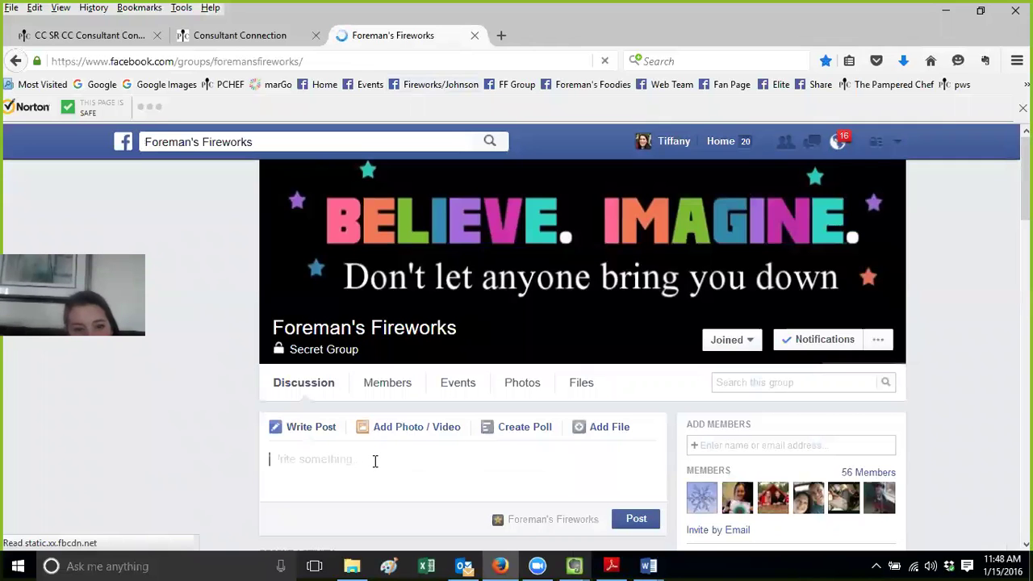
{"action": "key", "text": "ctrl+v"}
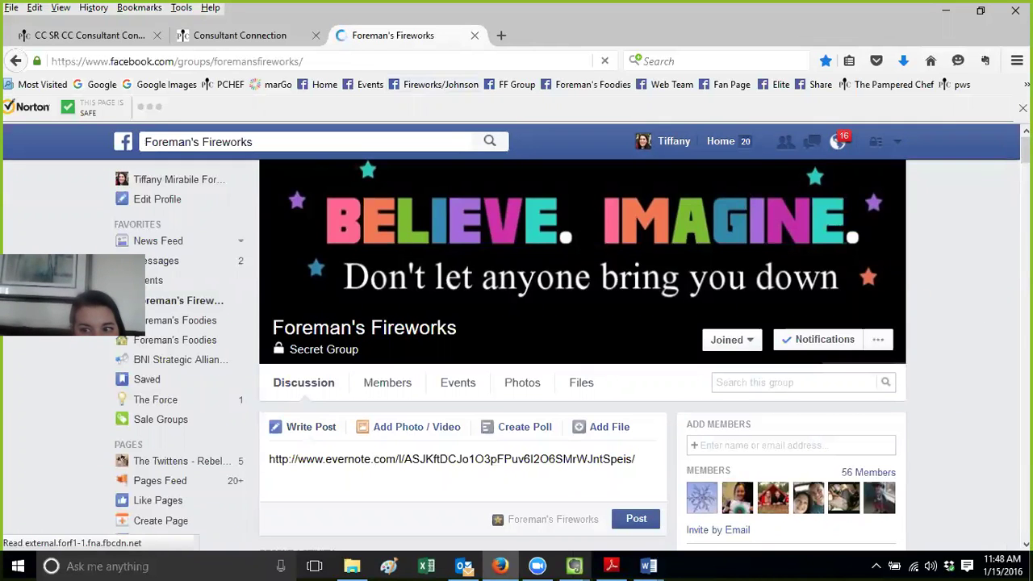
{"action": "scroll", "coordinate": [639, 289], "scroll_direction": "down", "scroll_amount": 3}
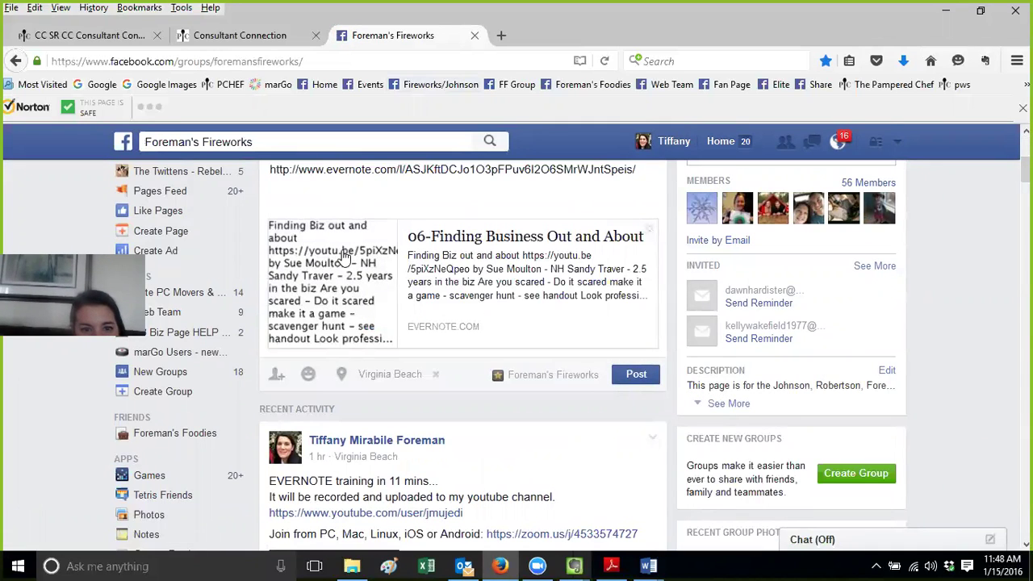
{"action": "left_click", "coordinate": [637, 375]}
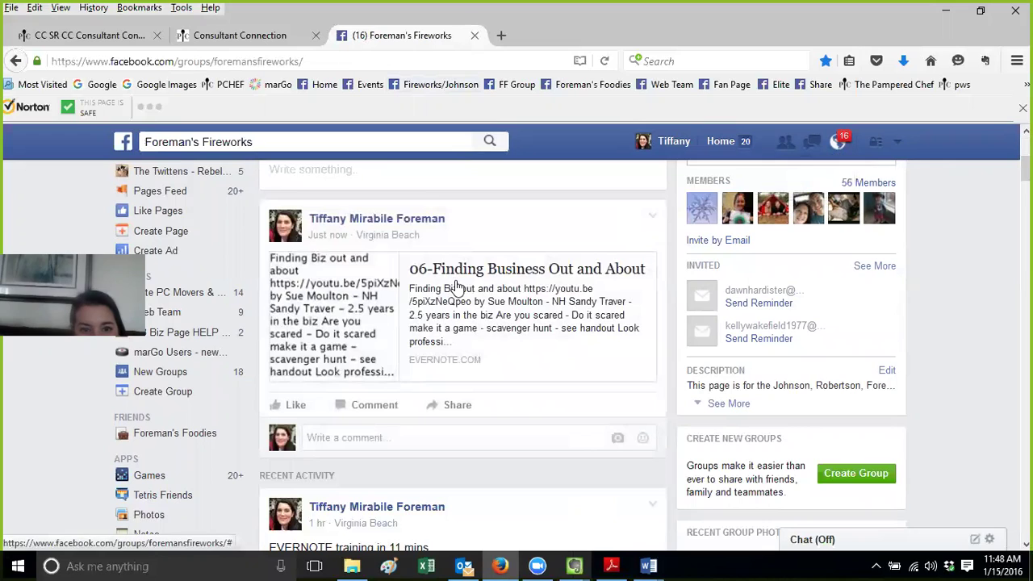
{"action": "left_click", "coordinate": [456, 286]}
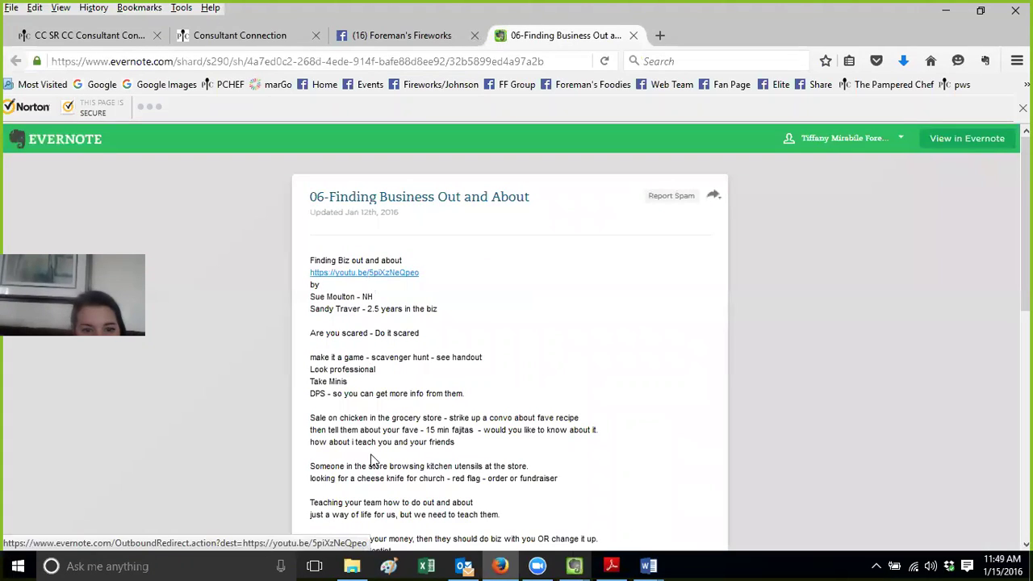
Play and pause the note's youtu.be video, then close the YouTube, note and Facebook tabs
{"action": "left_click", "coordinate": [407, 272]}
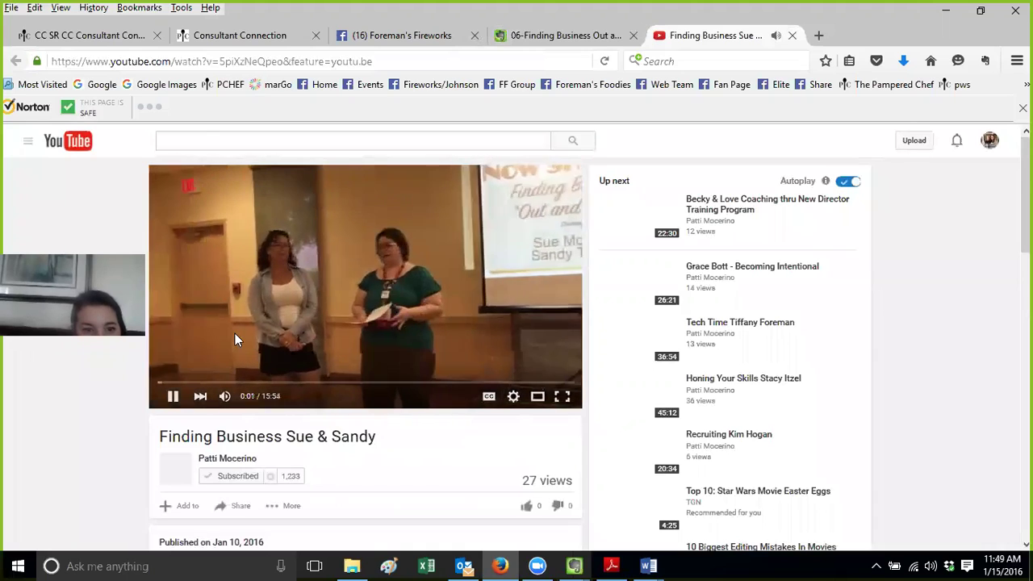
{"action": "left_click", "coordinate": [170, 400]}
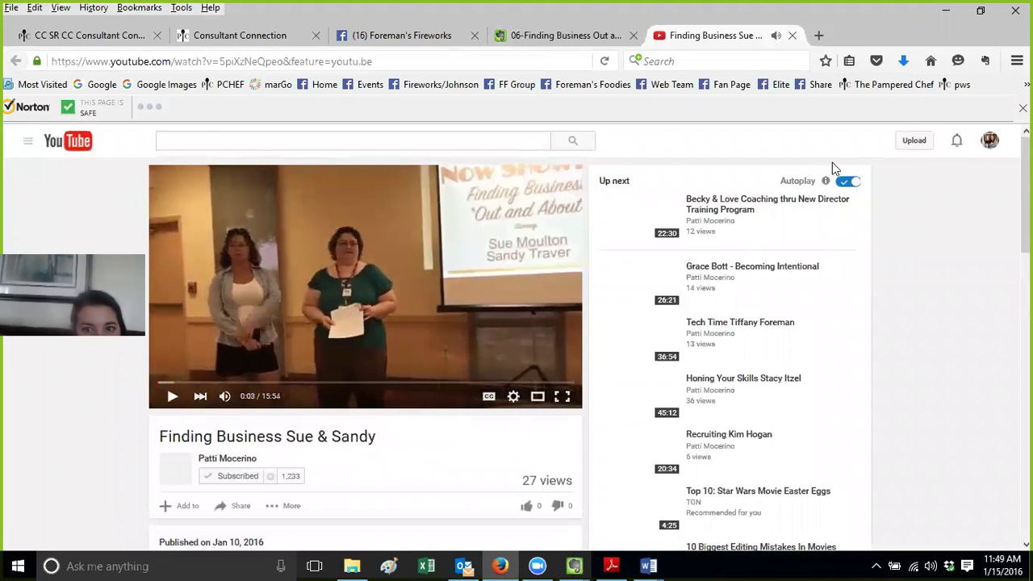
{"action": "left_click", "coordinate": [793, 37]}
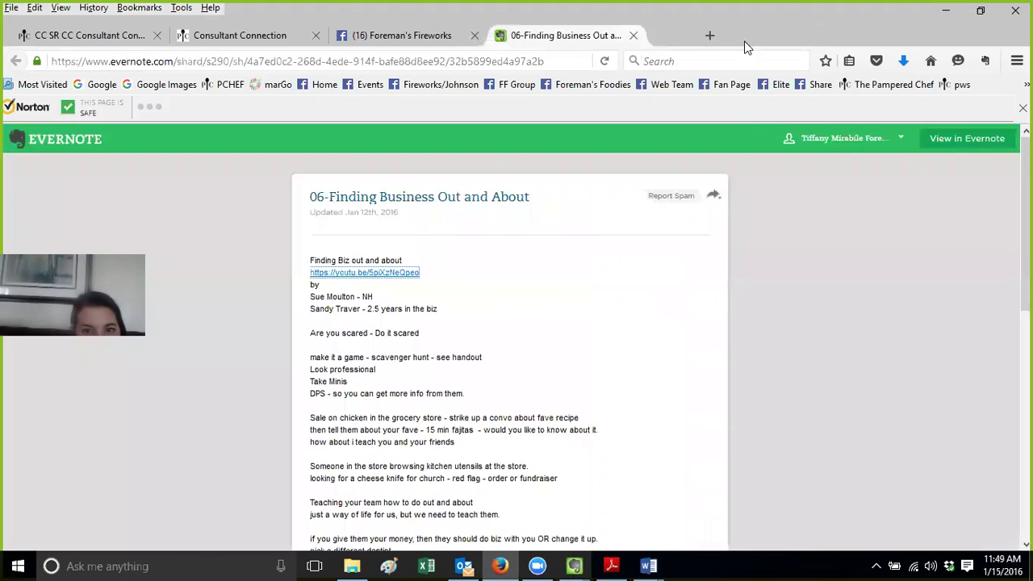
{"action": "left_click", "coordinate": [633, 37]}
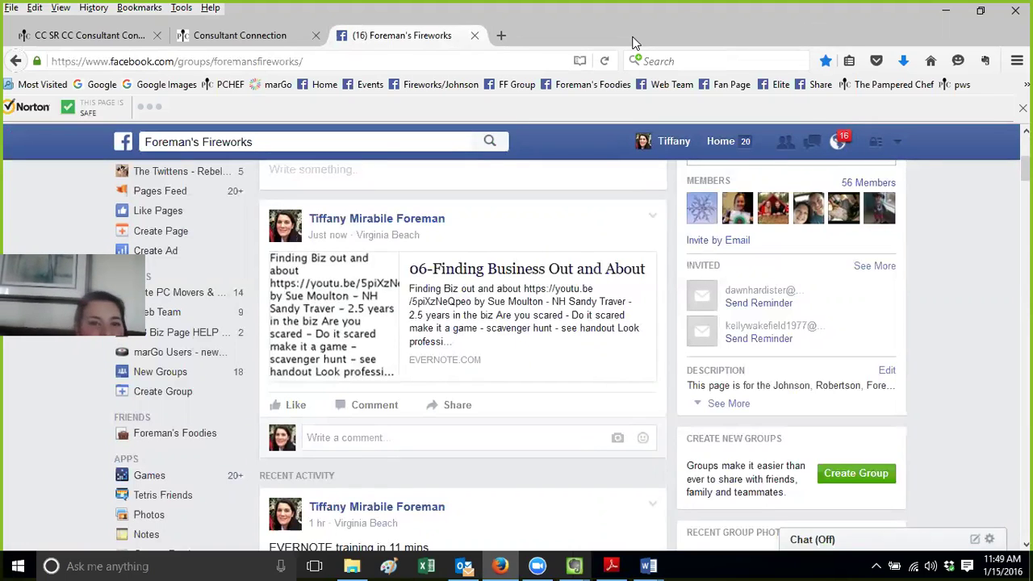
{"action": "left_click", "coordinate": [473, 37]}
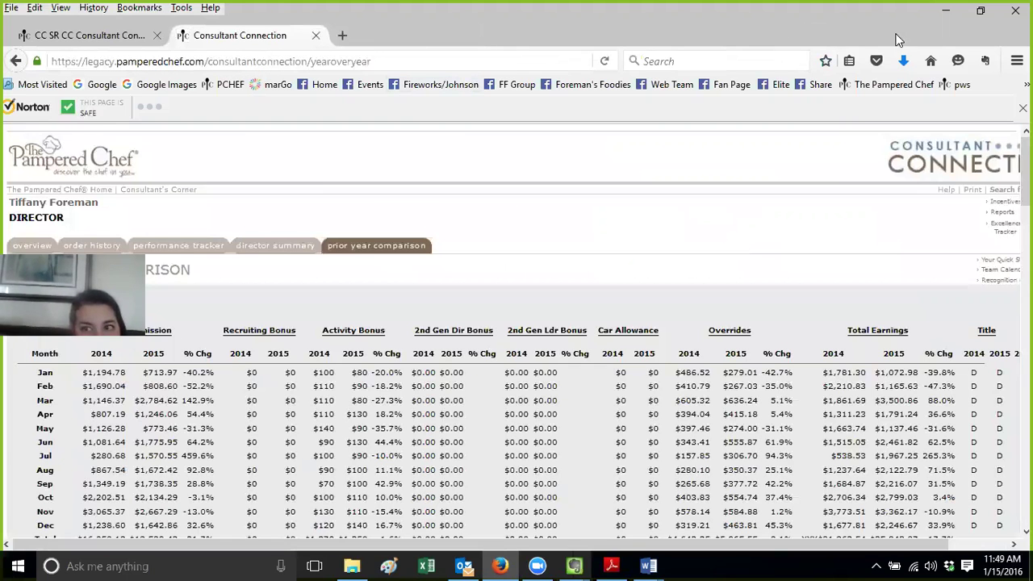
Return to Consultant Connection and load the team performance tracker's month-at-a-glance list
{"action": "left_click", "coordinate": [946, 11]}
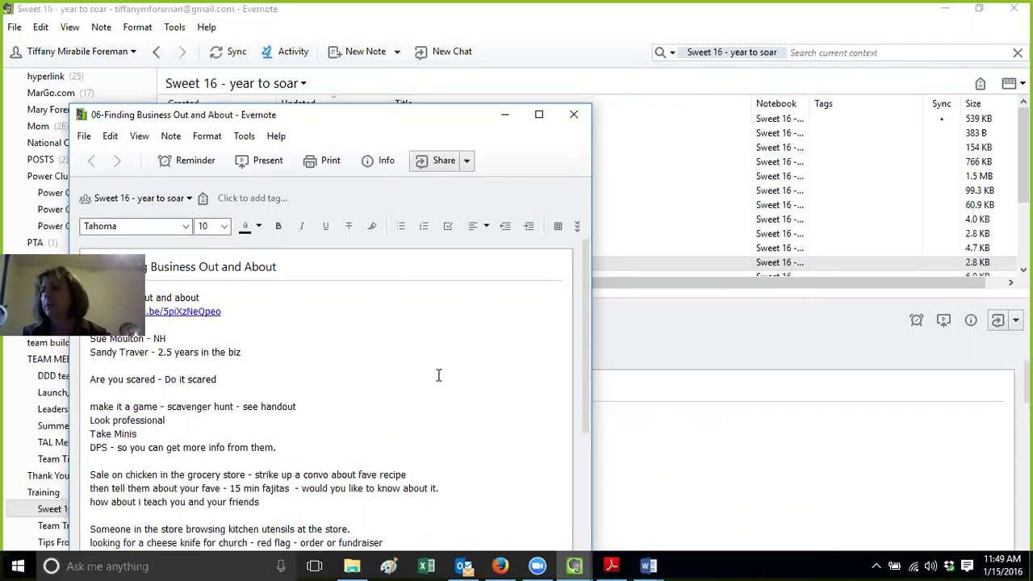
{"action": "left_click", "coordinate": [501, 565]}
{"action": "left_click", "coordinate": [89, 35]}
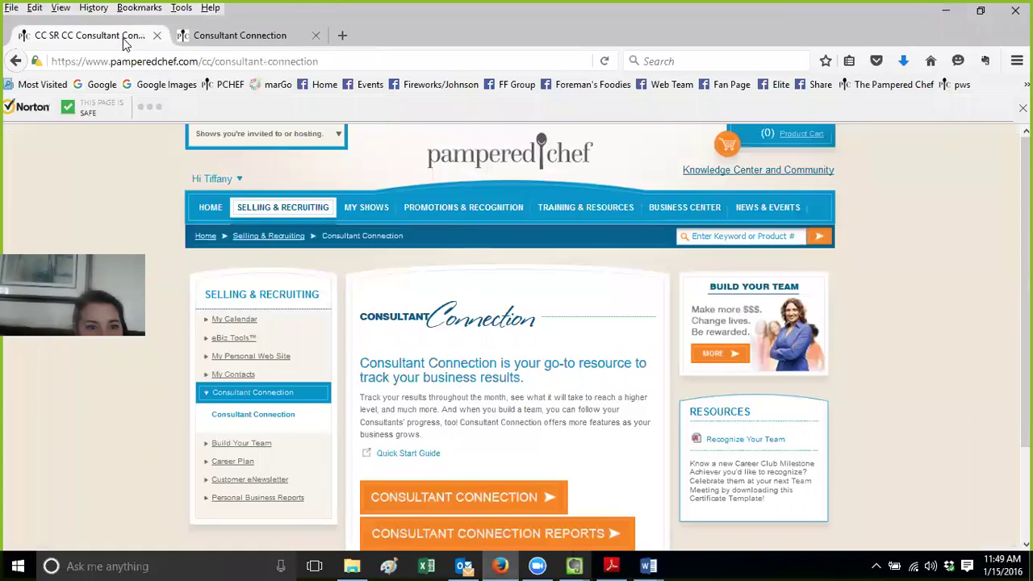
{"action": "left_click", "coordinate": [249, 33]}
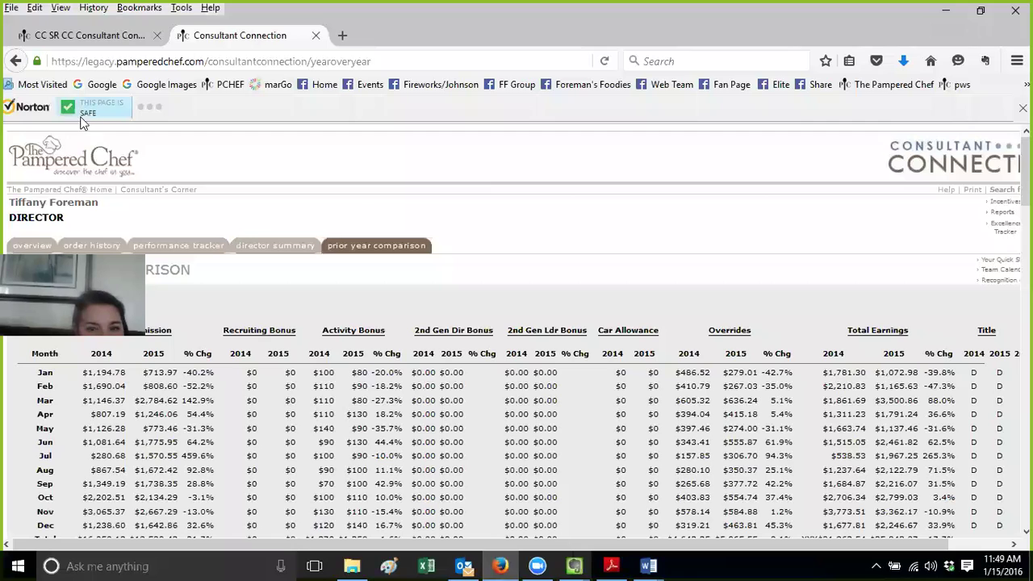
{"action": "left_click", "coordinate": [32, 245]}
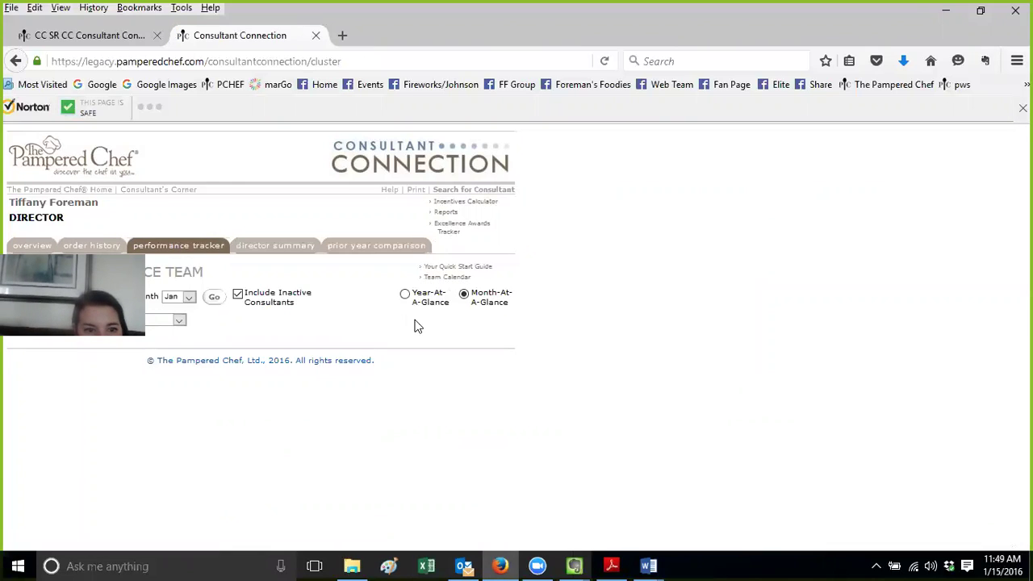
{"action": "left_click", "coordinate": [216, 301]}
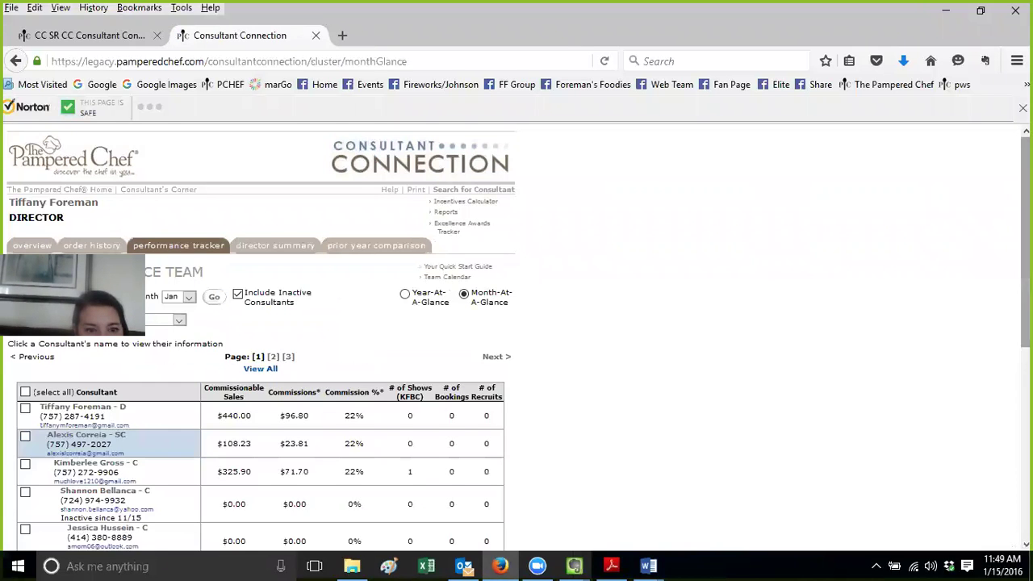
Tick three inactive consultants and start Send eCard for them
{"action": "scroll", "coordinate": [25, 395], "scroll_direction": "down", "scroll_amount": 3}
{"action": "left_click", "coordinate": [25, 376]}
{"action": "left_click", "coordinate": [25, 413]}
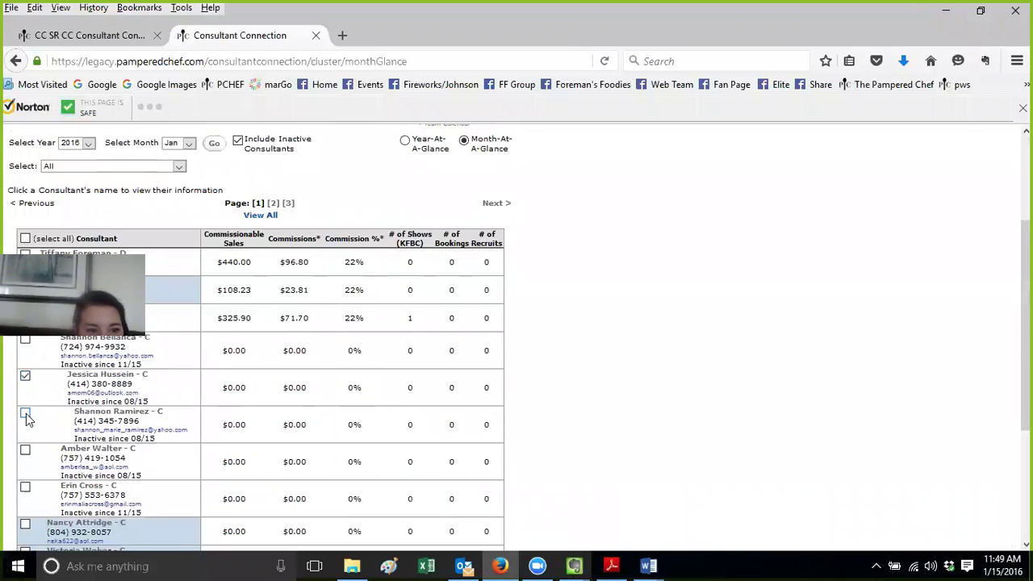
{"action": "left_click", "coordinate": [25, 453]}
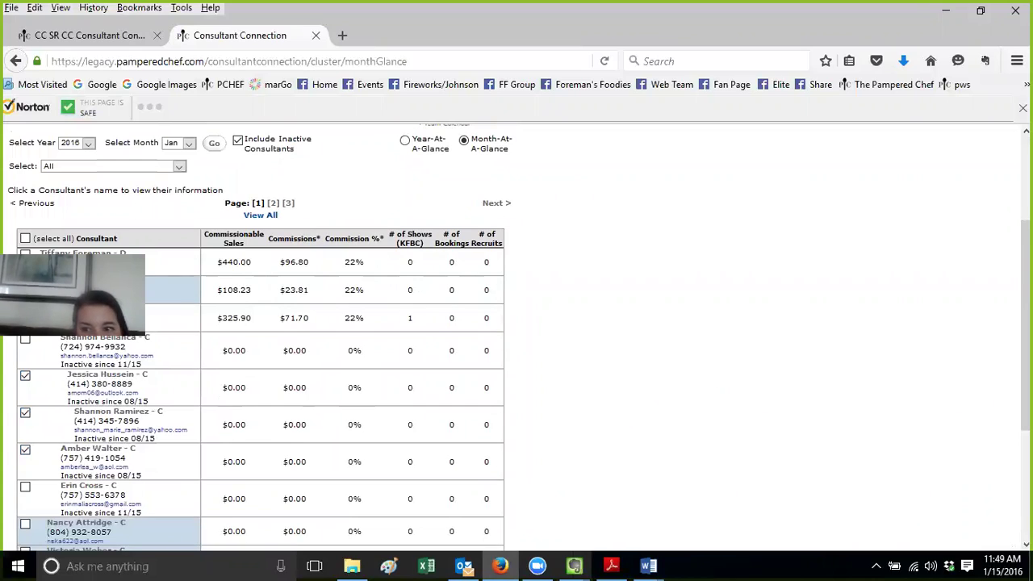
{"action": "scroll", "coordinate": [294, 497], "scroll_direction": "down", "scroll_amount": 3}
{"action": "left_click", "coordinate": [270, 462]}
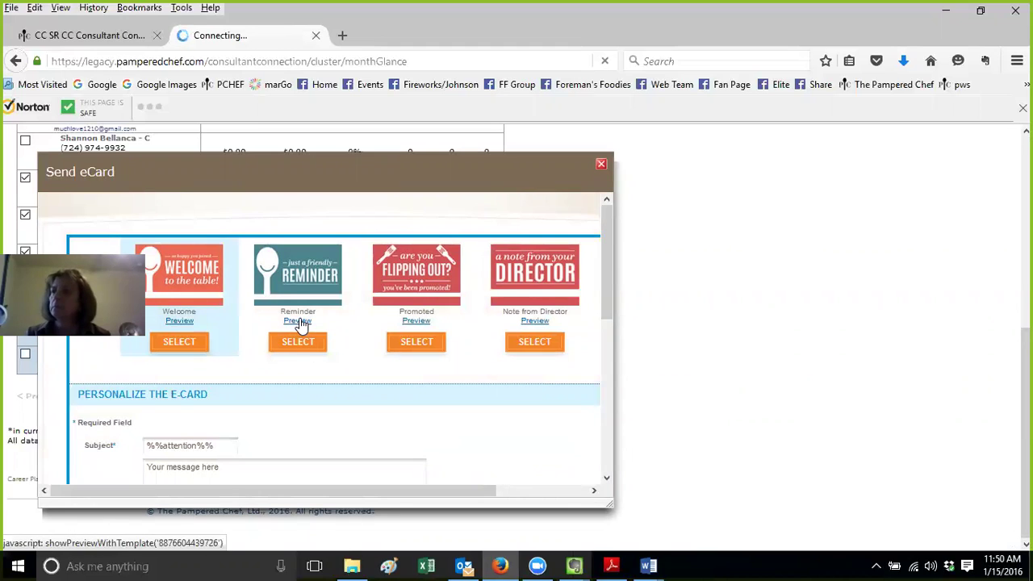
Choose the Reminder eCard, paste the Evernote note link into its message, and close the dialog
{"action": "left_click", "coordinate": [298, 345]}
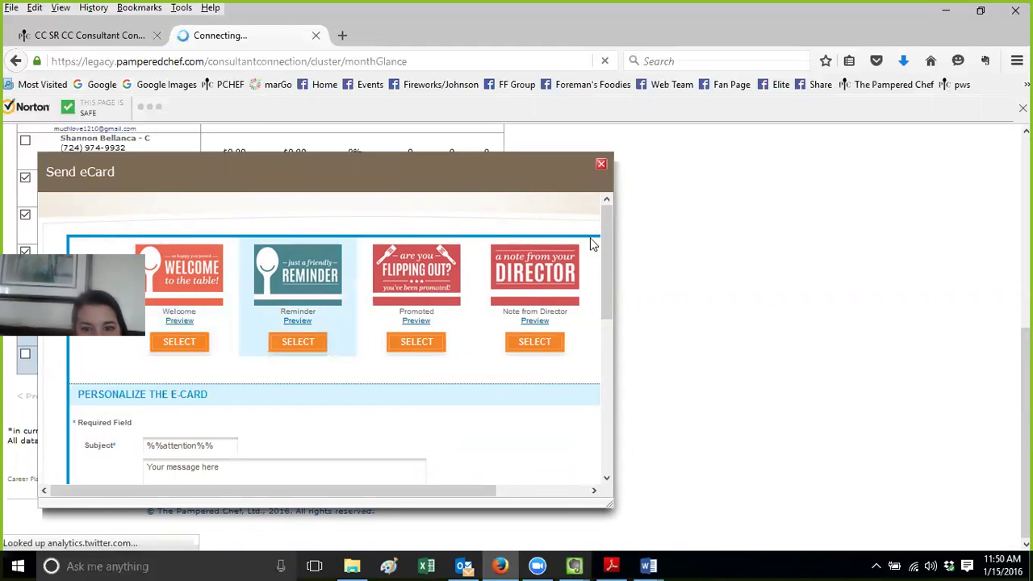
{"action": "left_click_drag", "start_coordinate": [608, 242], "coordinate": [609, 281]}
{"action": "left_click", "coordinate": [232, 389]}
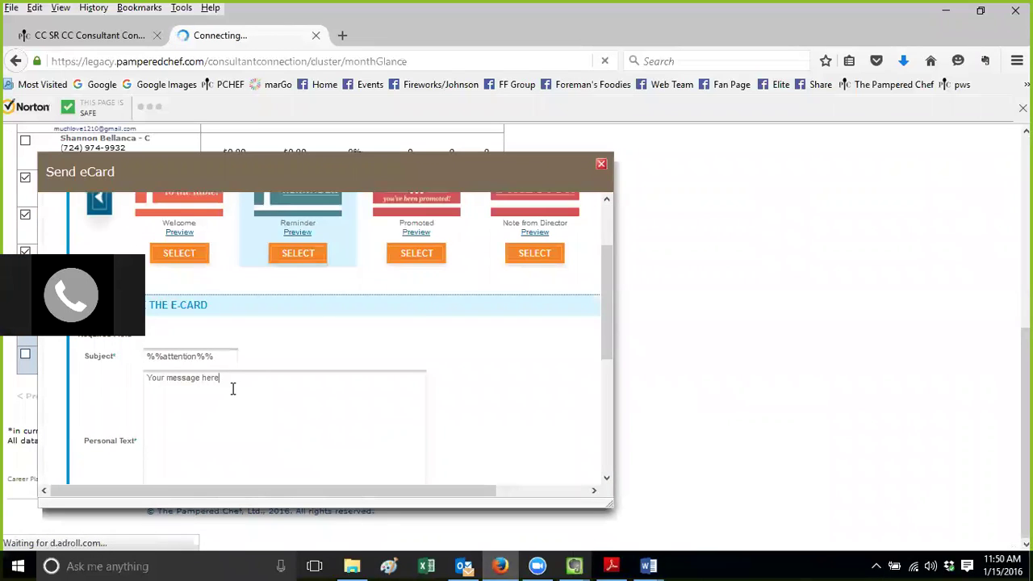
{"action": "key", "text": "Return"}
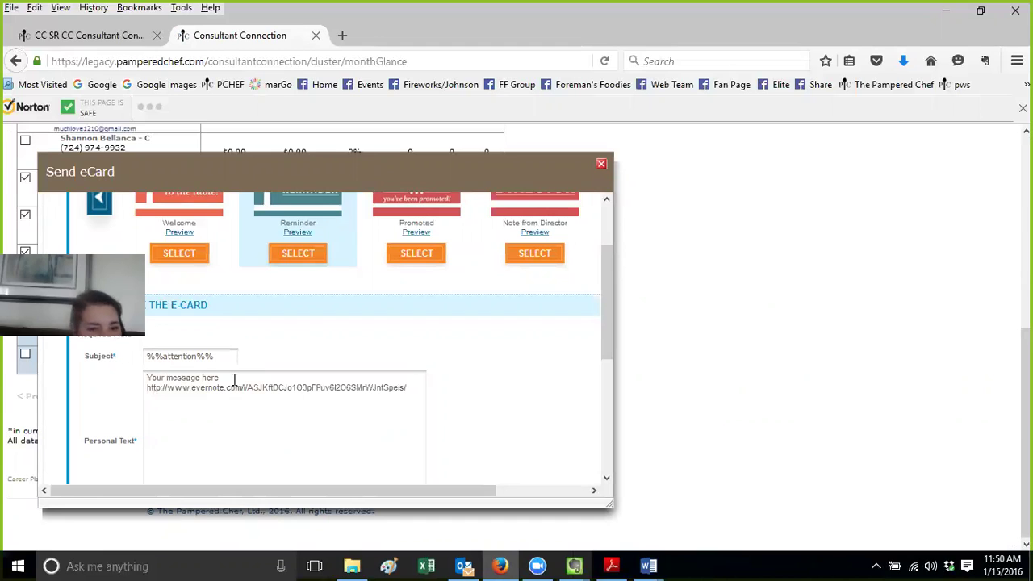
{"action": "left_click", "coordinate": [601, 165]}
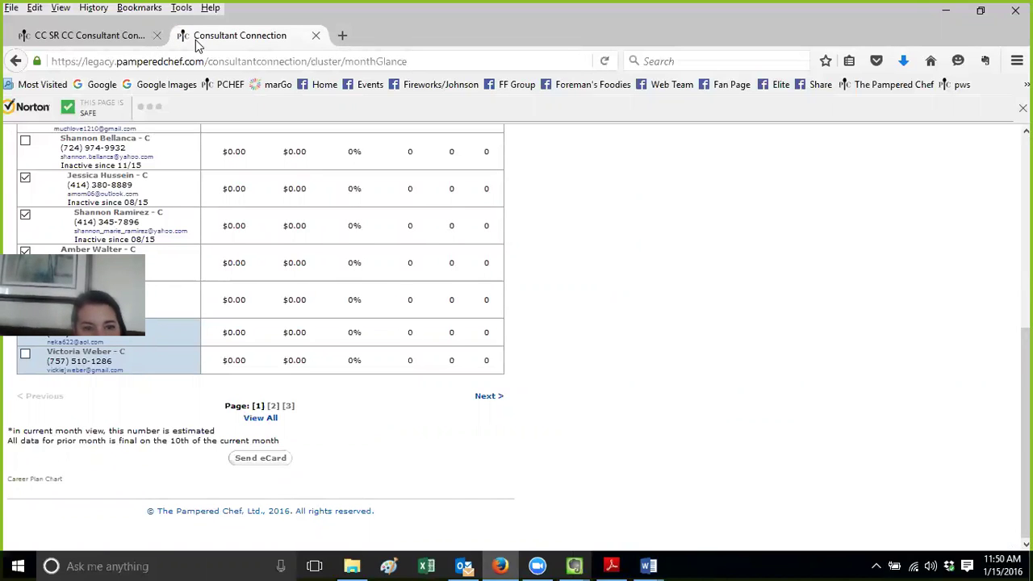
Bring Evernote forward and open 12- Tech Time Training from the Sweet 16 list in a separate window
{"action": "mouse_move", "coordinate": [571, 565]}
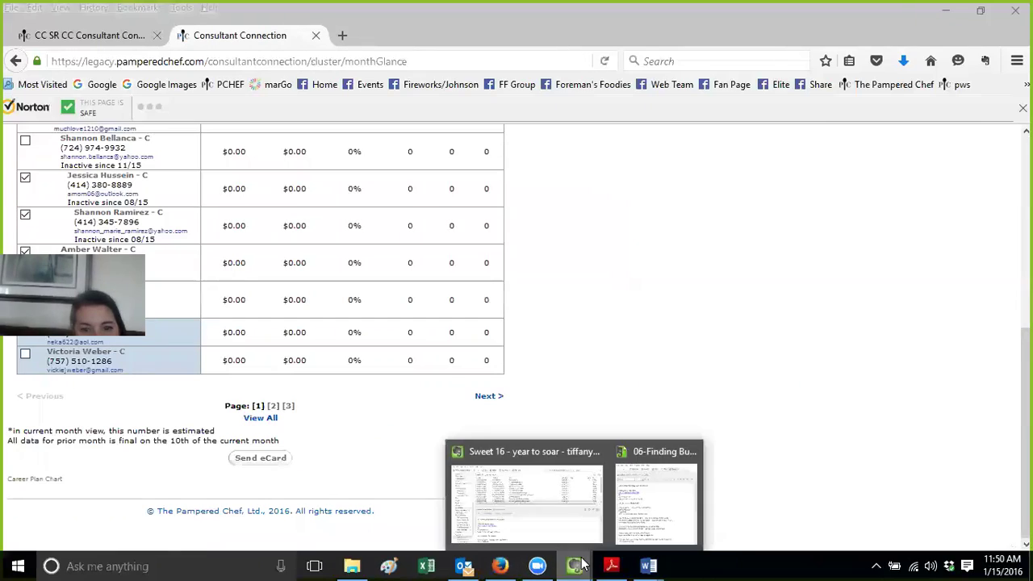
{"action": "left_click", "coordinate": [555, 494]}
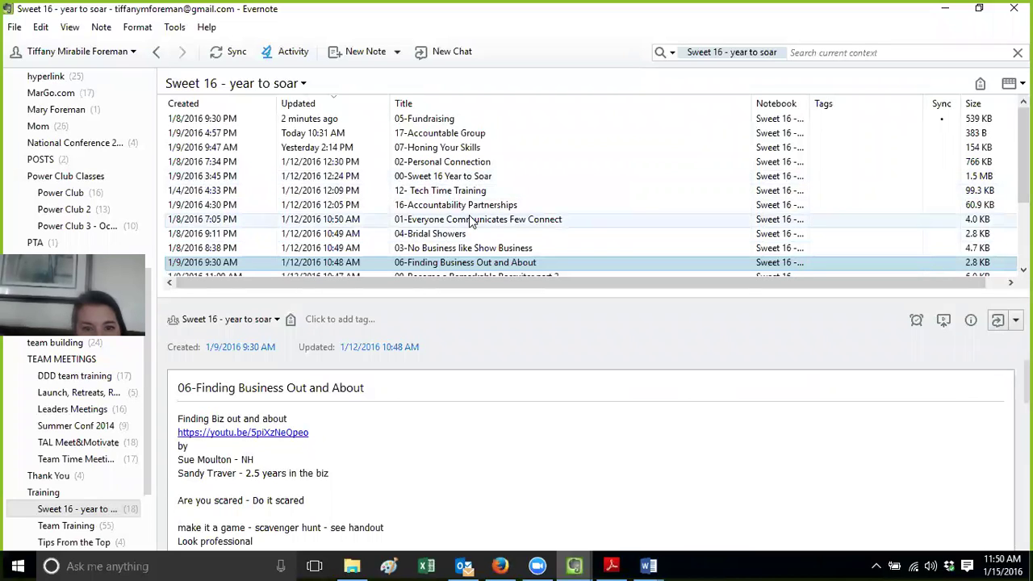
{"action": "scroll", "coordinate": [589, 191], "scroll_direction": "down", "scroll_amount": 3}
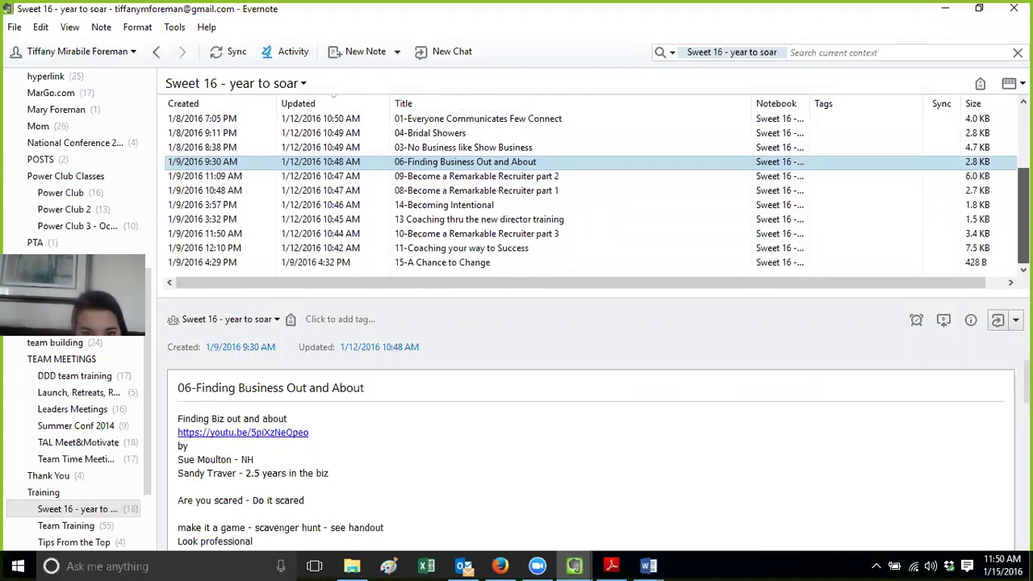
{"action": "scroll", "coordinate": [589, 191], "scroll_direction": "up", "scroll_amount": 3}
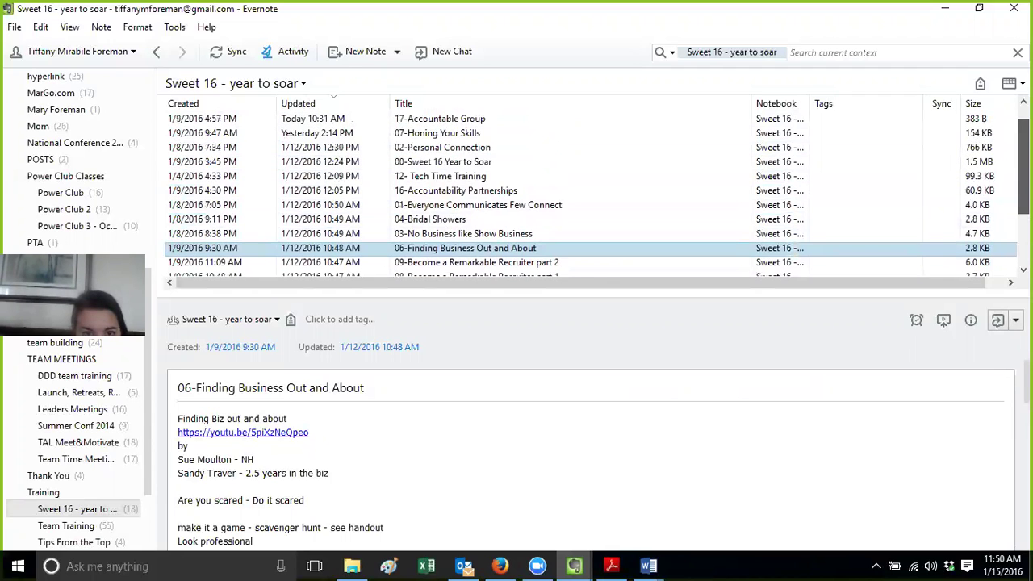
{"action": "scroll", "coordinate": [589, 191], "scroll_direction": "up", "scroll_amount": 1}
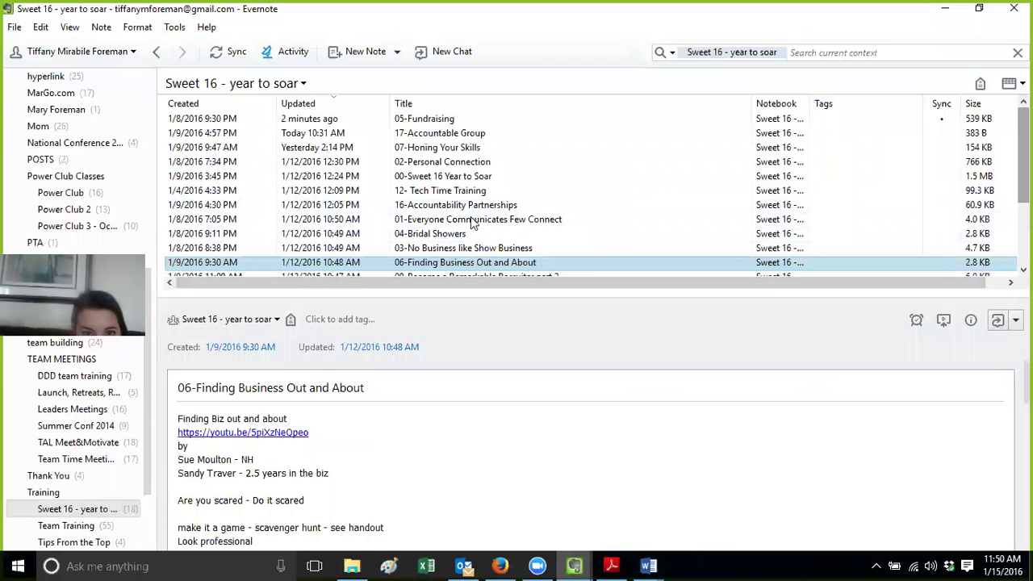
{"action": "double_click", "coordinate": [454, 192]}
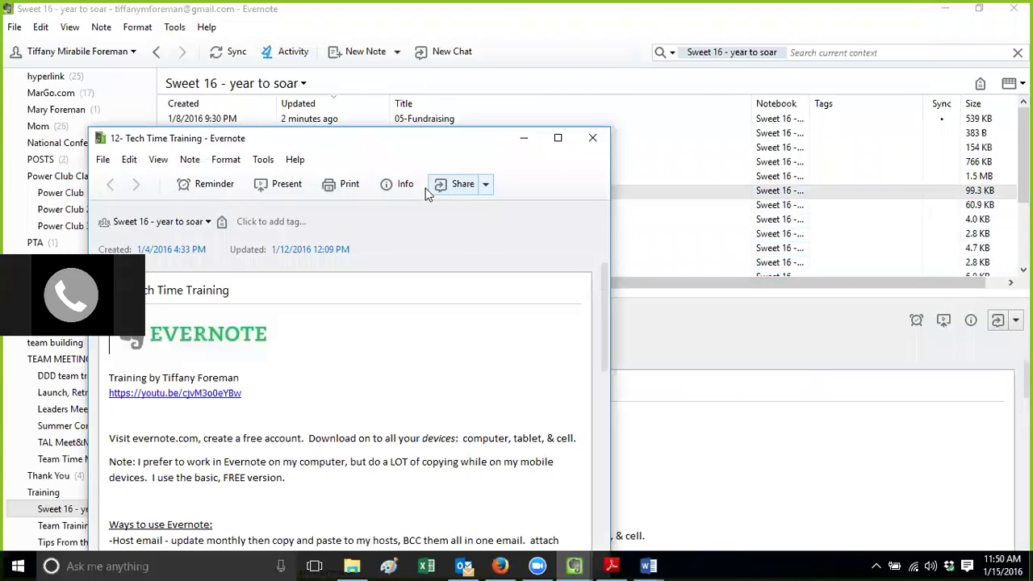
Maximize the 12- Tech Time Training note window and scroll through its content
{"action": "double_click", "coordinate": [385, 141]}
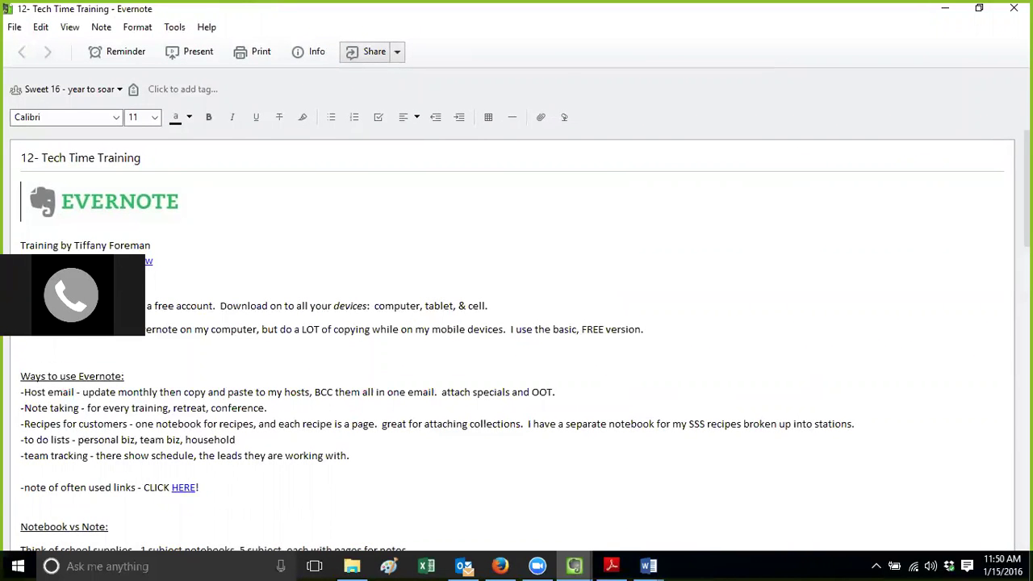
{"action": "scroll", "coordinate": [40, 173], "scroll_direction": "down", "scroll_amount": 1}
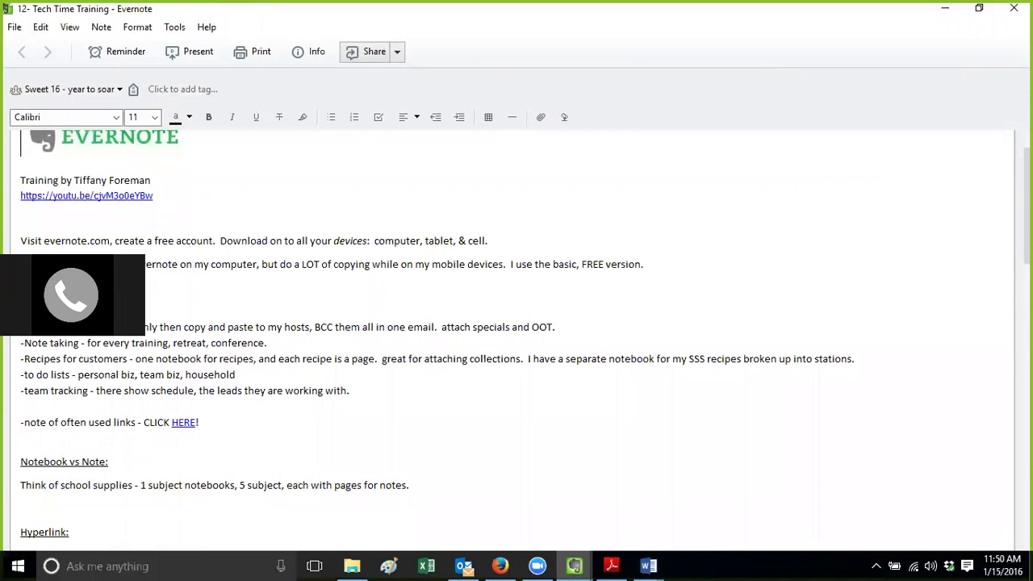
{"action": "scroll", "coordinate": [516, 339], "scroll_direction": "down", "scroll_amount": 2}
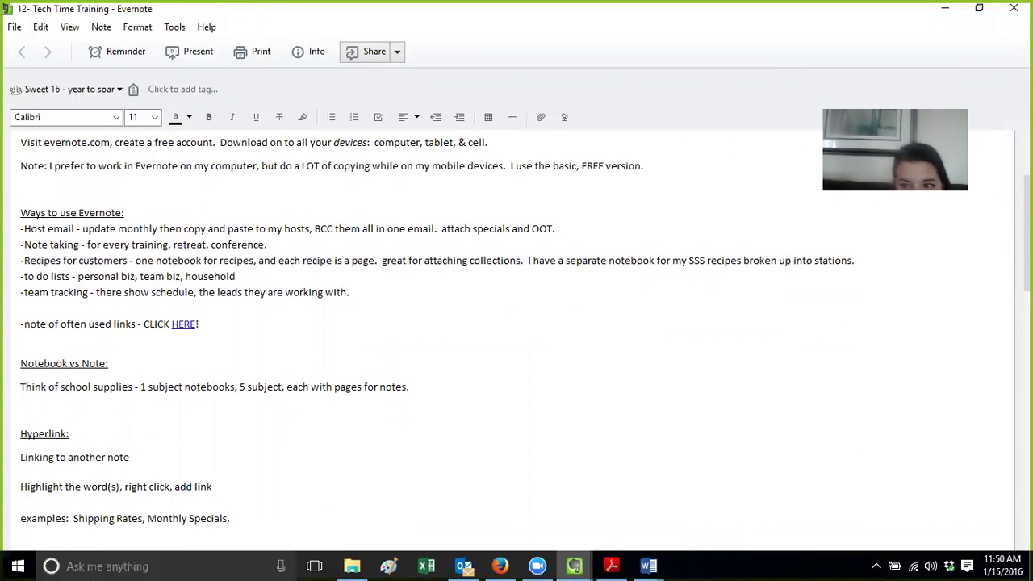
{"action": "scroll", "coordinate": [516, 339], "scroll_direction": "down", "scroll_amount": 1}
{"action": "scroll", "coordinate": [517, 339], "scroll_direction": "down", "scroll_amount": 5}
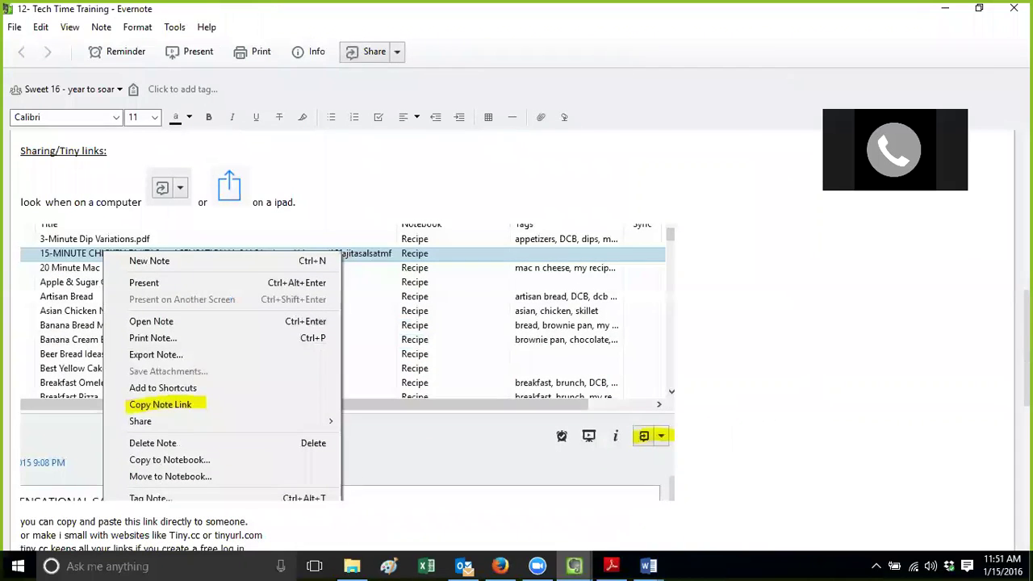
{"action": "scroll", "coordinate": [516, 339], "scroll_direction": "down", "scroll_amount": 1}
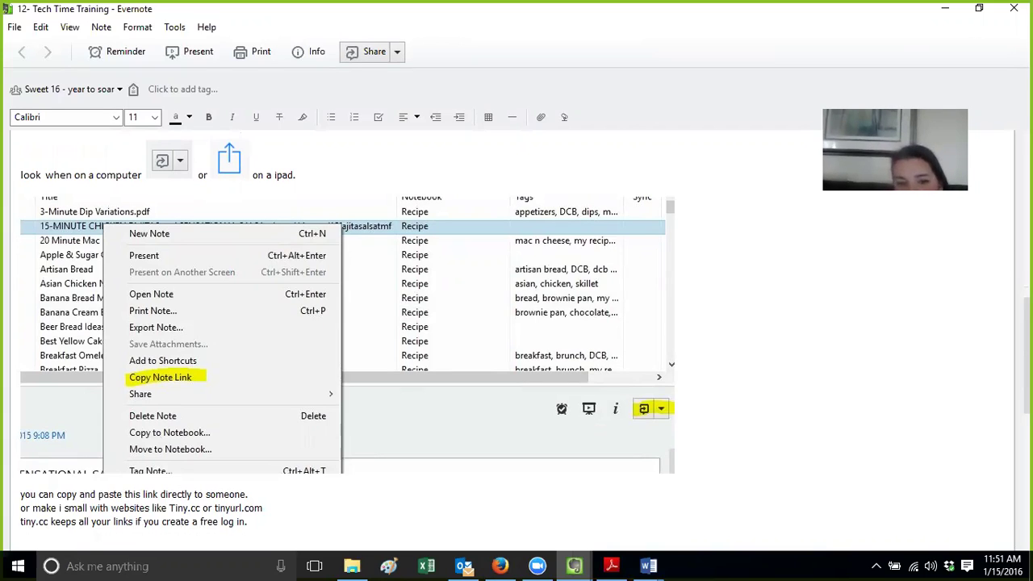
{"action": "scroll", "coordinate": [347, 339], "scroll_direction": "up", "scroll_amount": 5}
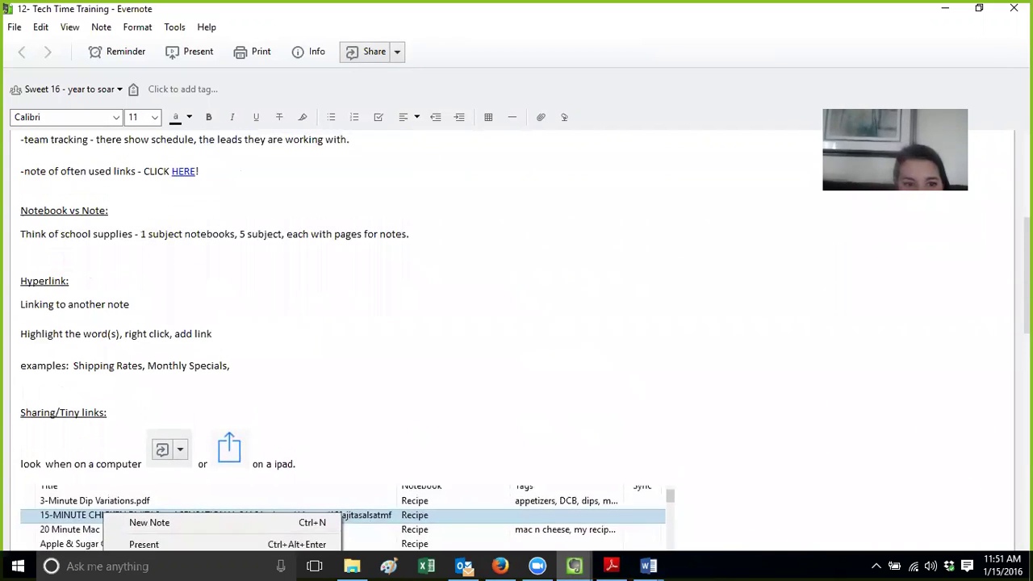
{"action": "scroll", "coordinate": [148, 289], "scroll_direction": "down", "scroll_amount": 3}
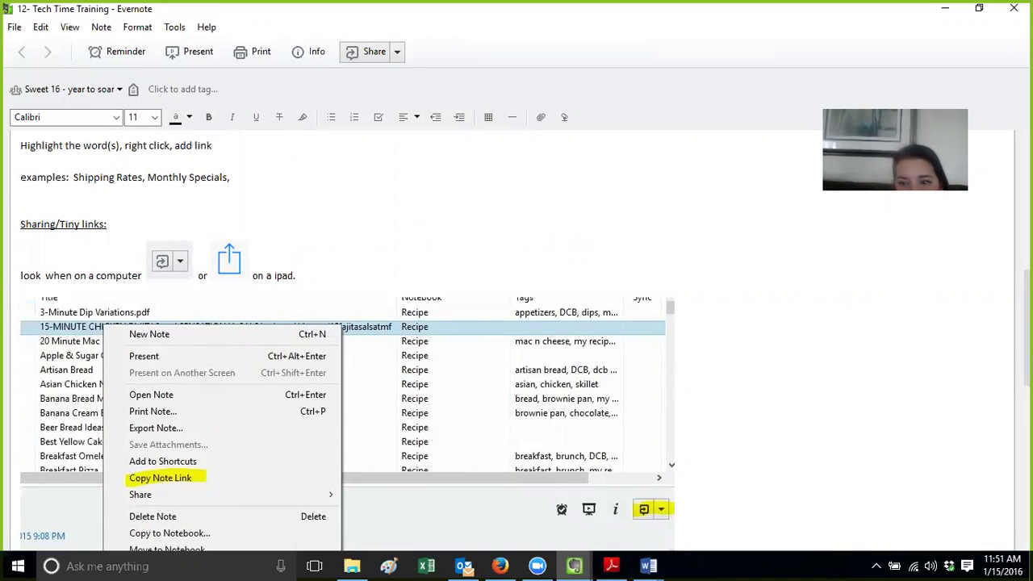
{"action": "scroll", "coordinate": [624, 361], "scroll_direction": "down", "scroll_amount": 4}
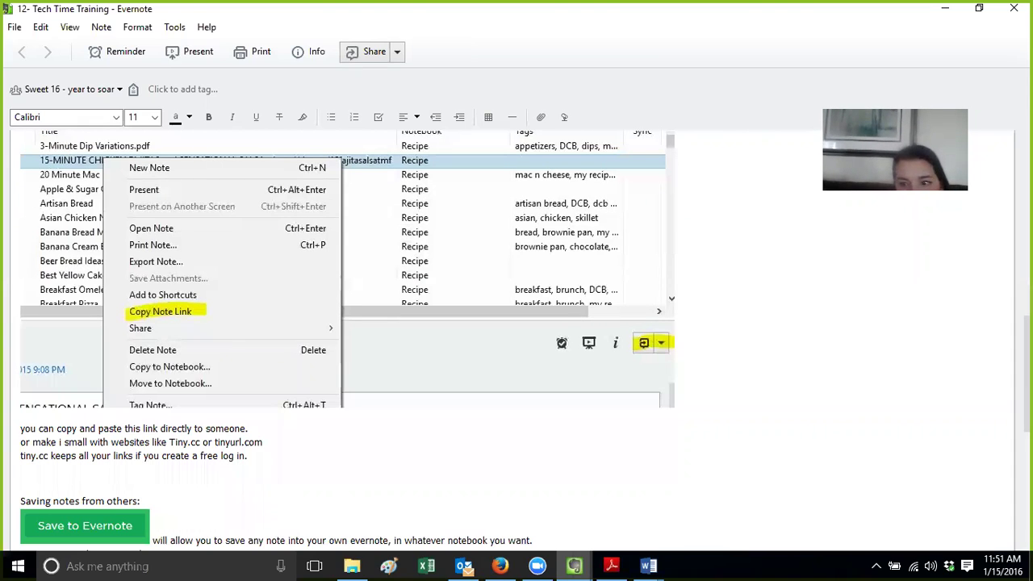
{"action": "scroll", "coordinate": [516, 339], "scroll_direction": "down", "scroll_amount": 1}
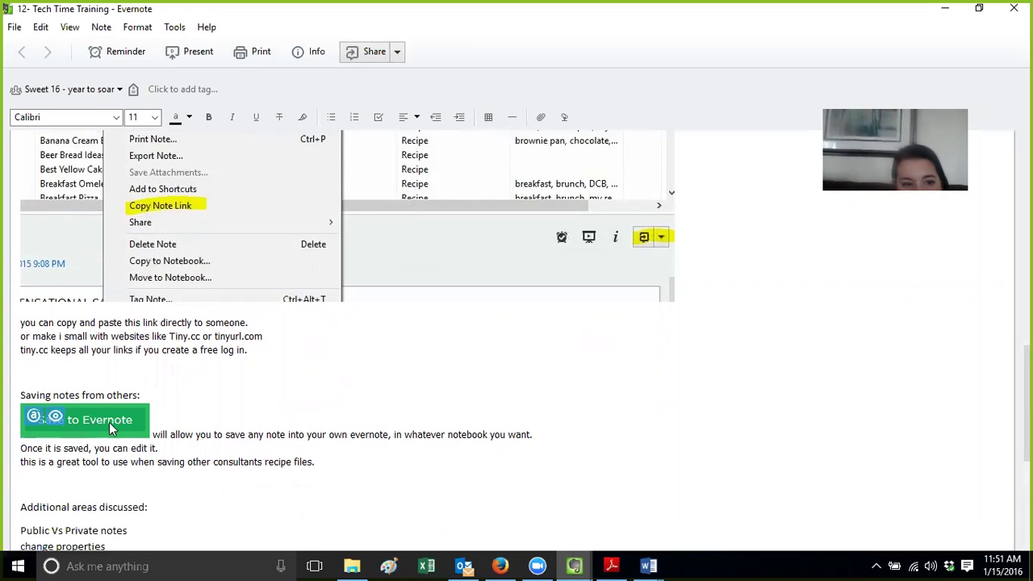
Scroll down to the note's Resource link line, then return to the Sweet 16 - year to soar window
{"action": "left_click", "coordinate": [207, 450]}
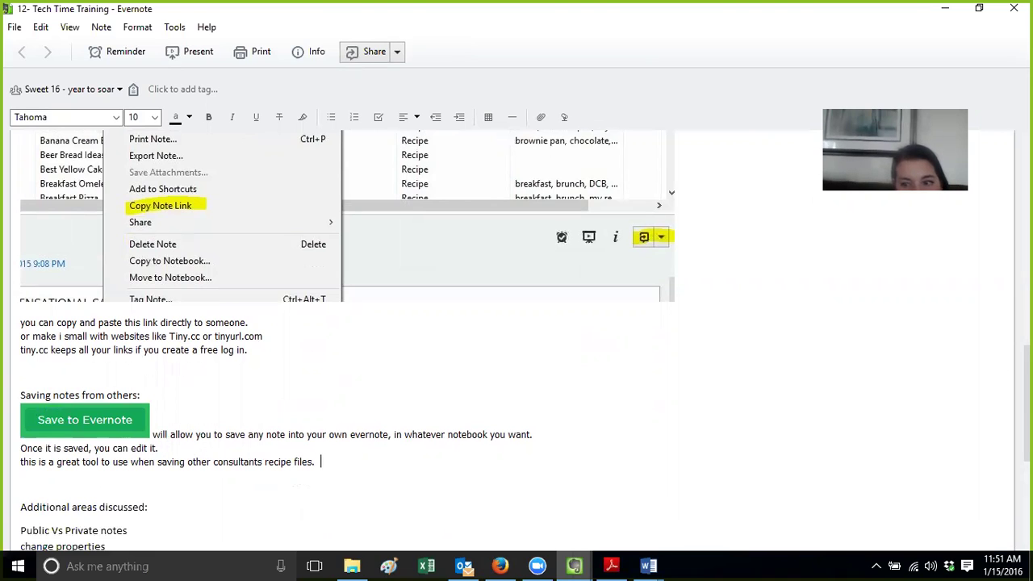
{"action": "scroll", "coordinate": [347, 339], "scroll_direction": "down", "scroll_amount": 3}
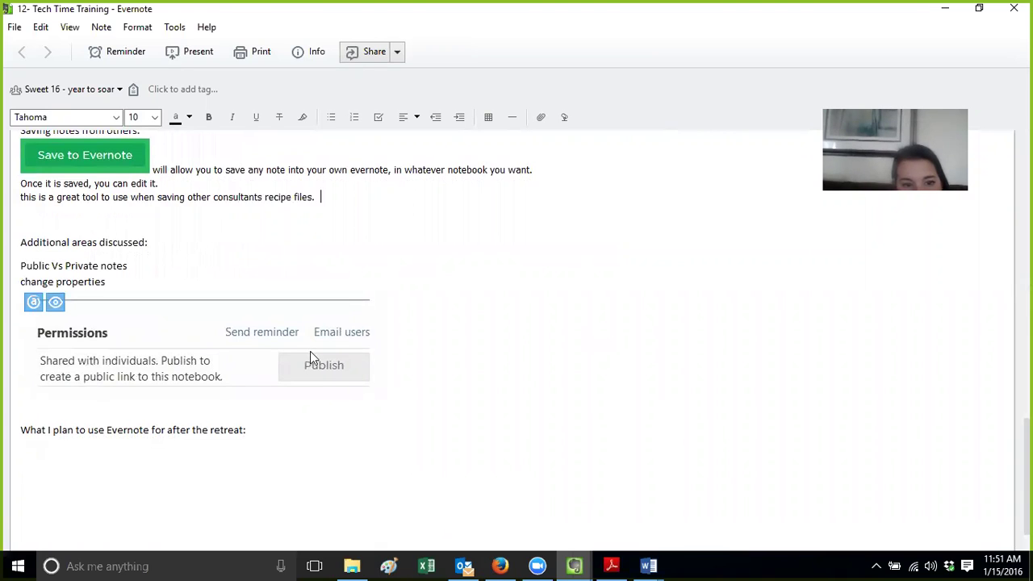
{"action": "scroll", "coordinate": [517, 323], "scroll_direction": "down", "scroll_amount": 1}
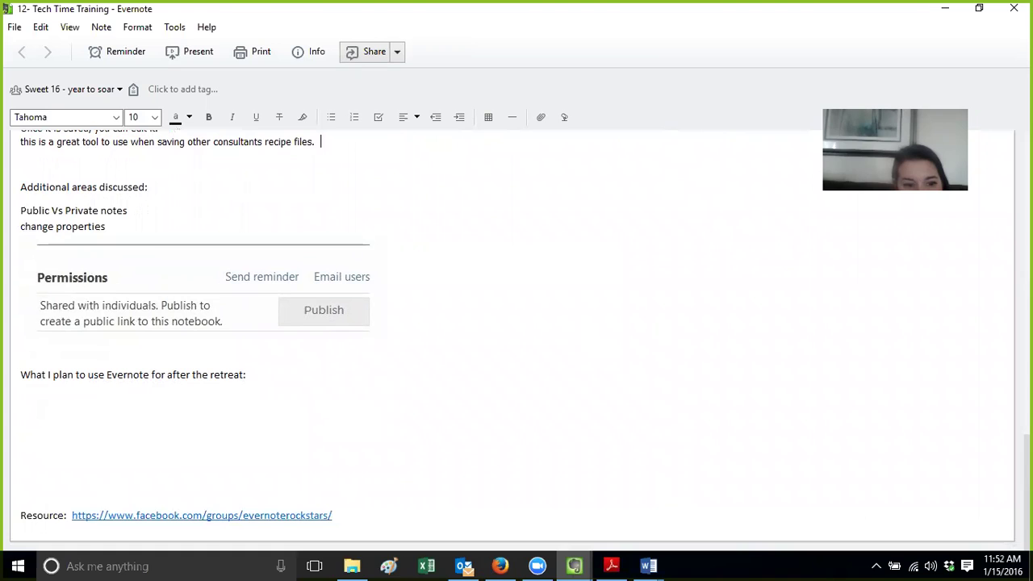
{"action": "left_click", "coordinate": [351, 519]}
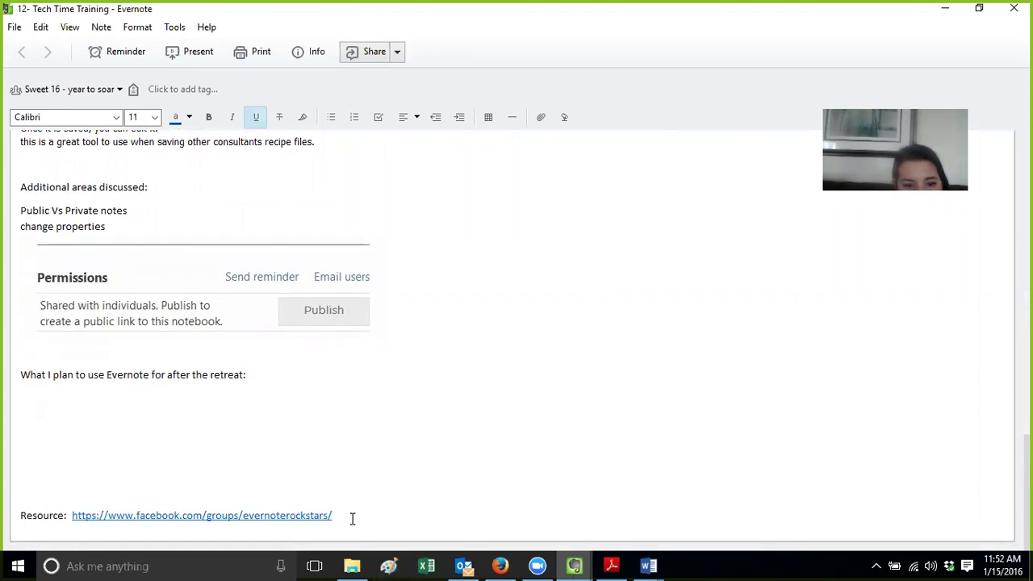
{"action": "left_click", "coordinate": [573, 565]}
{"action": "left_click", "coordinate": [444, 498]}
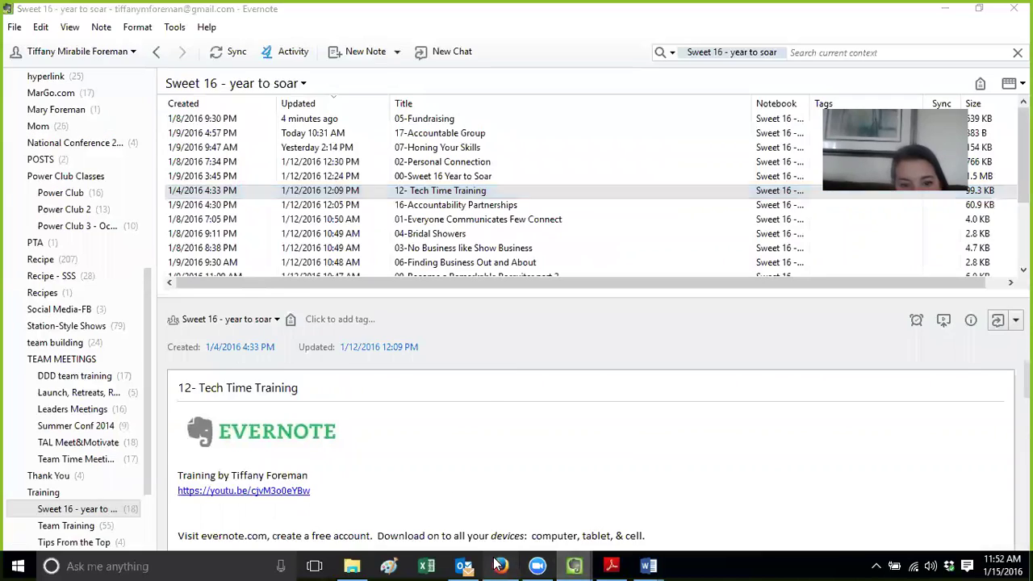
In Firefox, search Facebook for 'evernote' and open the Evernote for Pampered Chef Rockstars group, scrolling to the Discontinued Products post
{"action": "left_click", "coordinate": [500, 566]}
{"action": "left_click", "coordinate": [261, 61]}
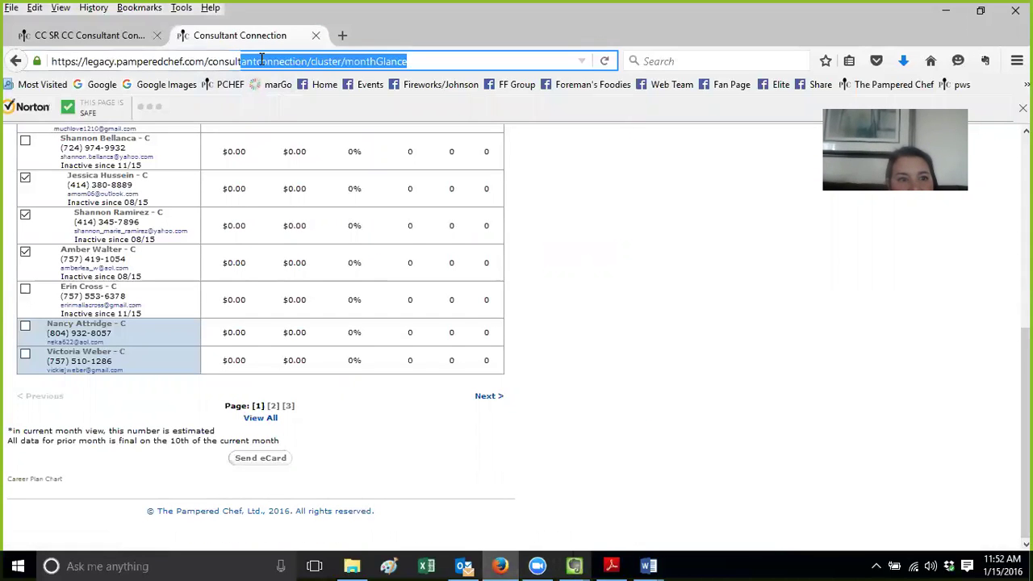
{"action": "left_click", "coordinate": [313, 83]}
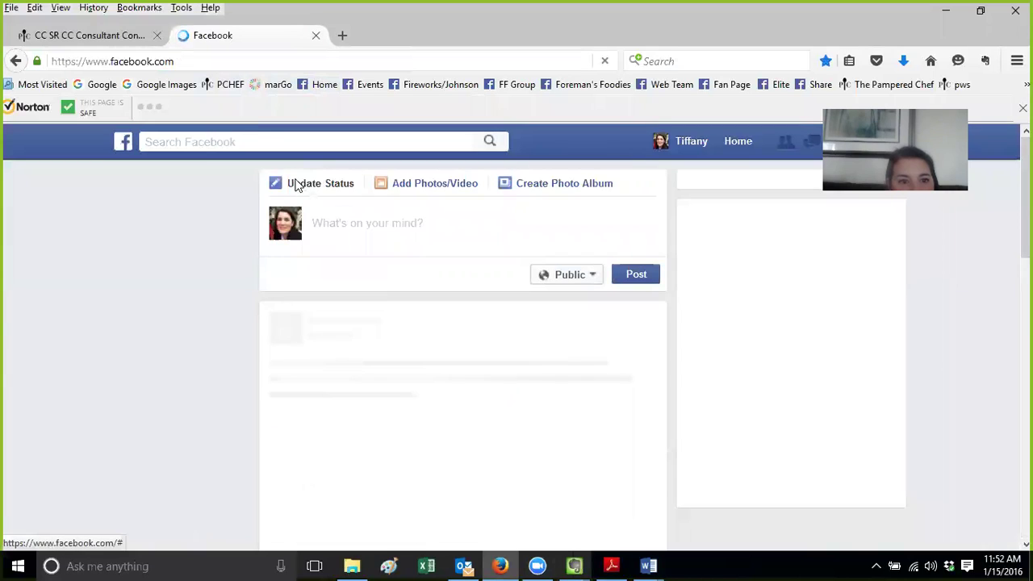
{"action": "left_click", "coordinate": [256, 141]}
{"action": "type", "text": "e"}
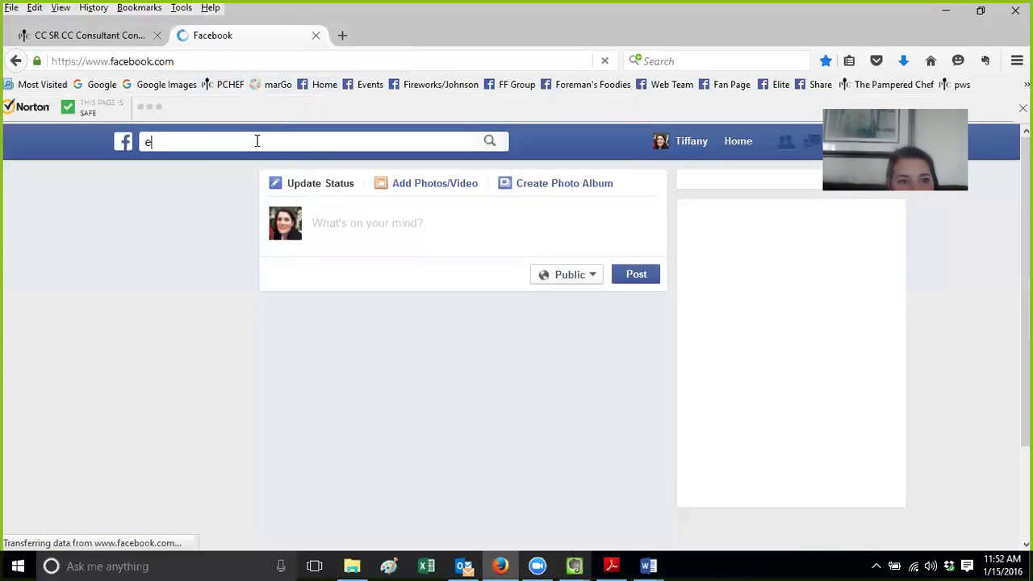
{"action": "type", "text": "vernote.c"}
{"action": "key", "text": "BackSpace"}
{"action": "key", "text": "BackSpace"}
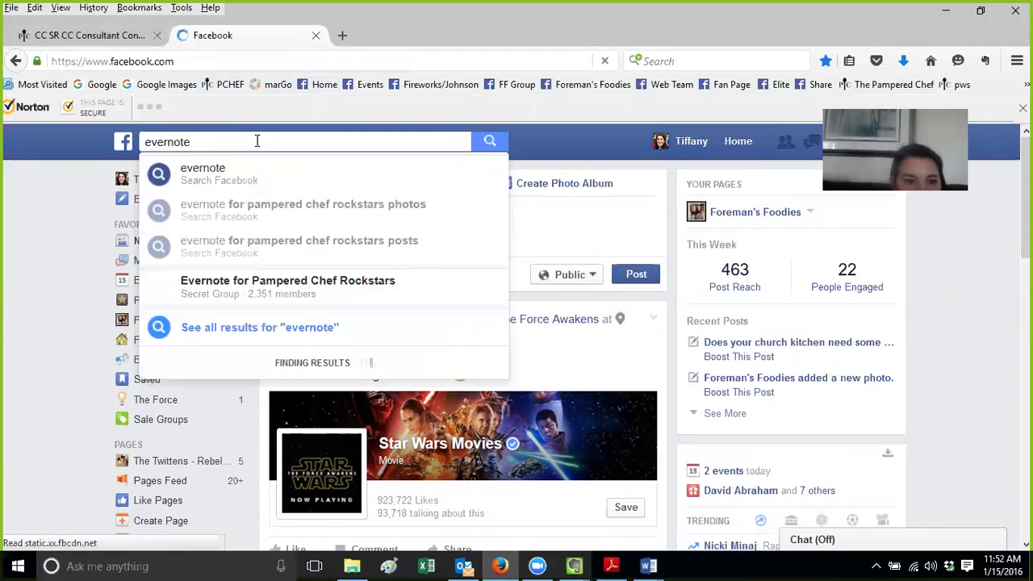
{"action": "left_click", "coordinate": [252, 283]}
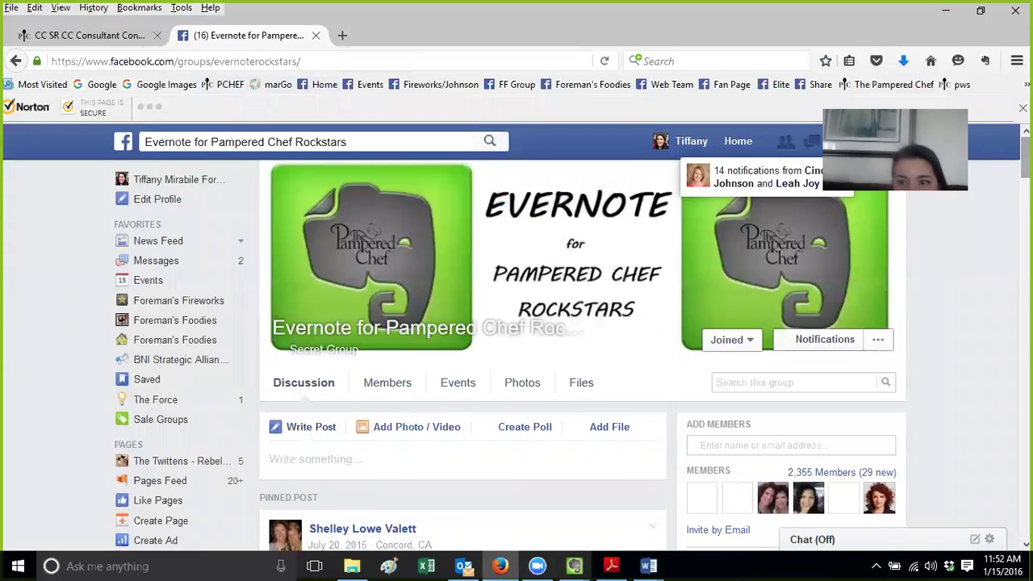
{"action": "scroll", "coordinate": [581, 347], "scroll_direction": "down", "scroll_amount": 6}
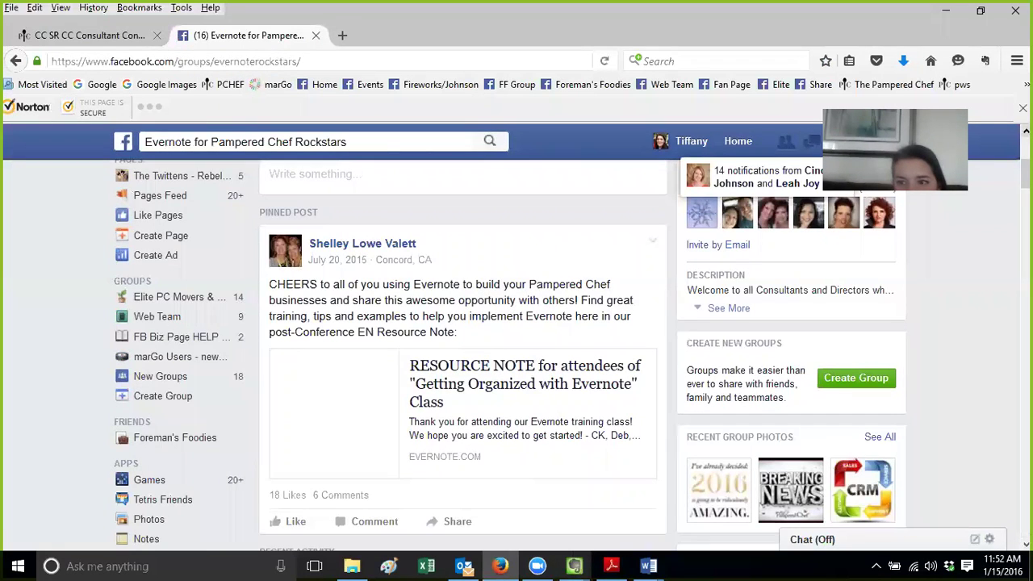
{"action": "scroll", "coordinate": [581, 355], "scroll_direction": "down", "scroll_amount": 10}
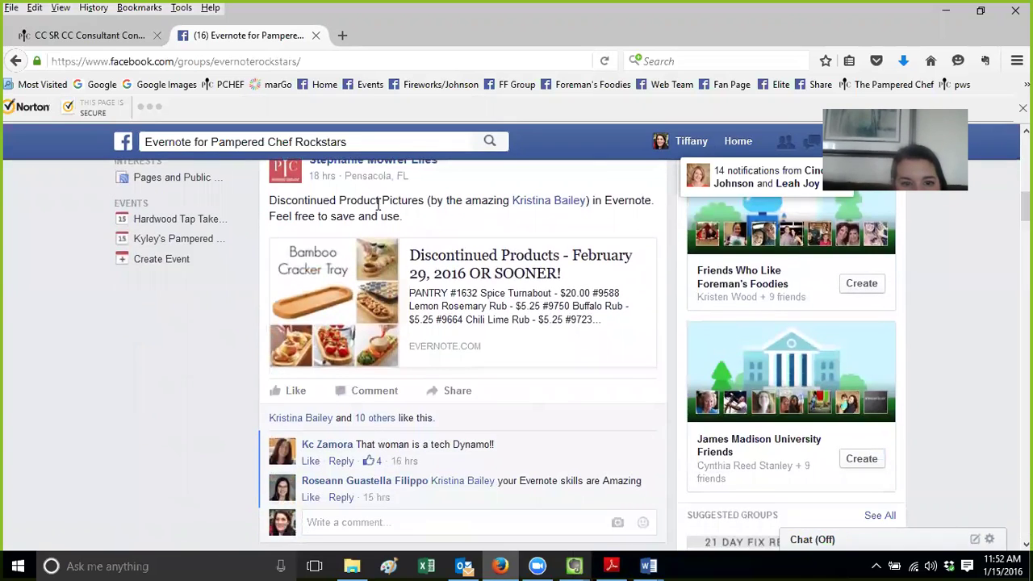
Open the shared Discontinued Products note in a new tab, then return to the group feed and scroll it
{"action": "left_click", "coordinate": [451, 272]}
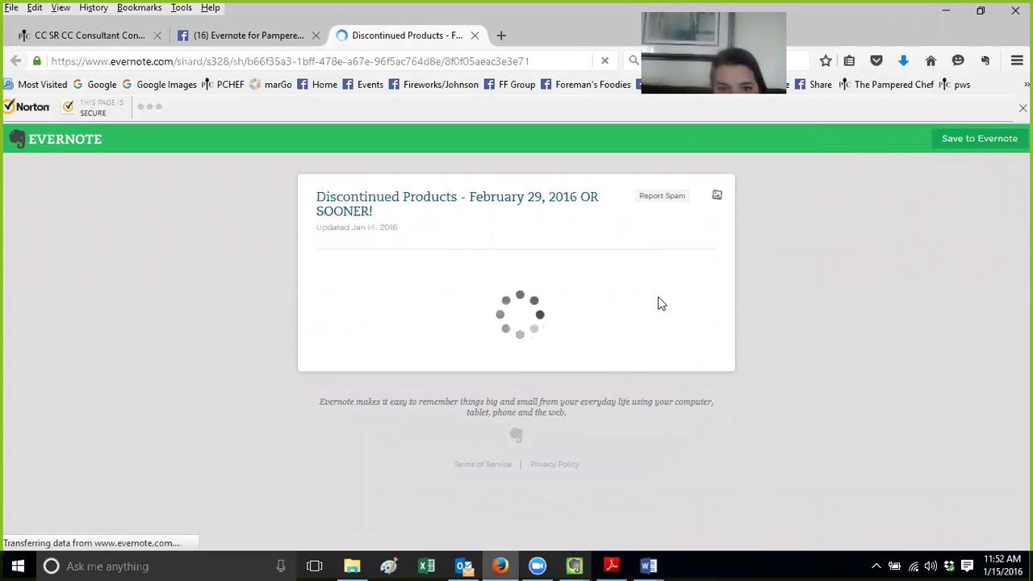
{"action": "left_click", "coordinate": [250, 37]}
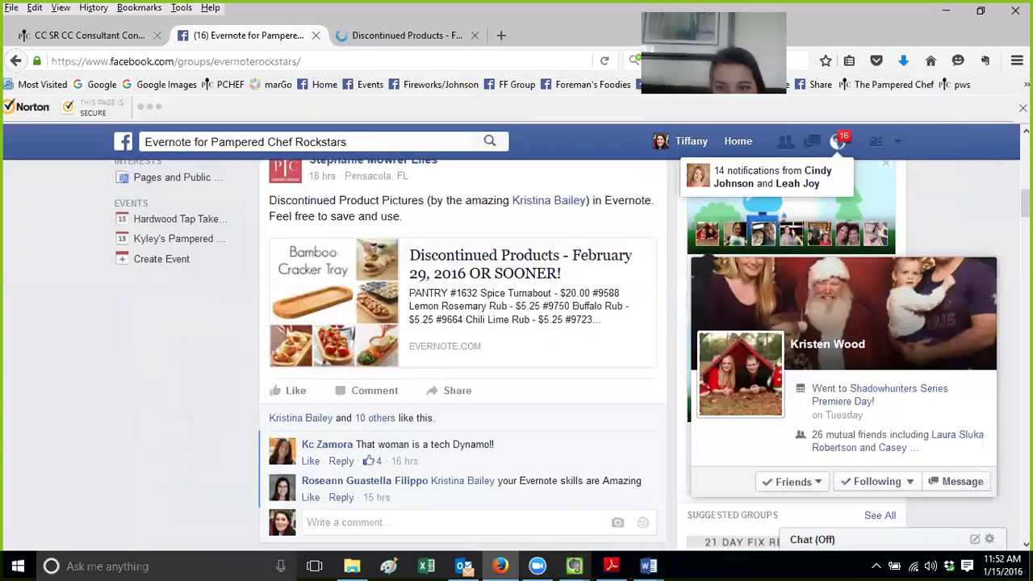
{"action": "left_click_drag", "start_coordinate": [1025, 203], "coordinate": [1025, 384]}
{"action": "mouse_move", "coordinate": [1025, 326]}
{"action": "left_mouse_down"}
{"action": "mouse_move", "coordinate": [1024, 410]}
{"action": "mouse_move", "coordinate": [1024, 286]}
{"action": "mouse_move", "coordinate": [1025, 332]}
{"action": "left_mouse_up"}
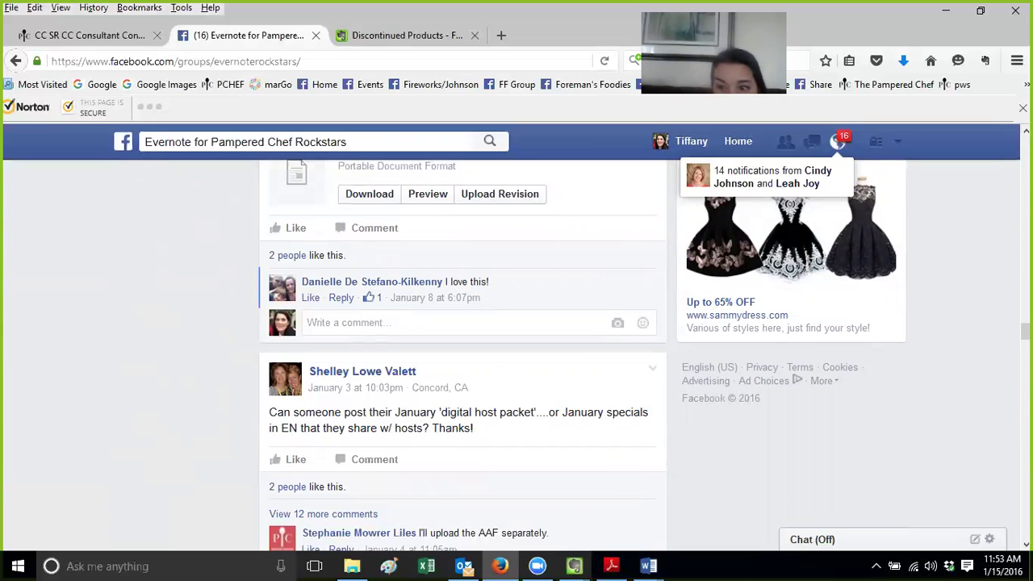
{"action": "left_click_drag", "start_coordinate": [1025, 332], "coordinate": [1024, 367]}
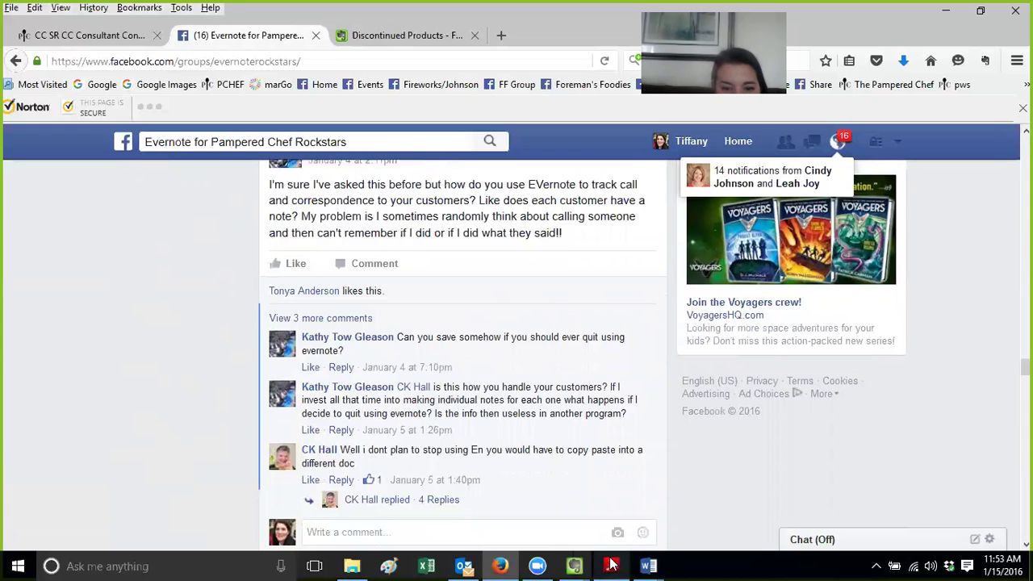
Bring the Evernote Sweet 16 notebook window back to the front
{"action": "mouse_move", "coordinate": [574, 565]}
{"action": "left_click", "coordinate": [483, 511]}
{"action": "left_click_drag", "start_coordinate": [142, 395], "coordinate": [143, 455]}
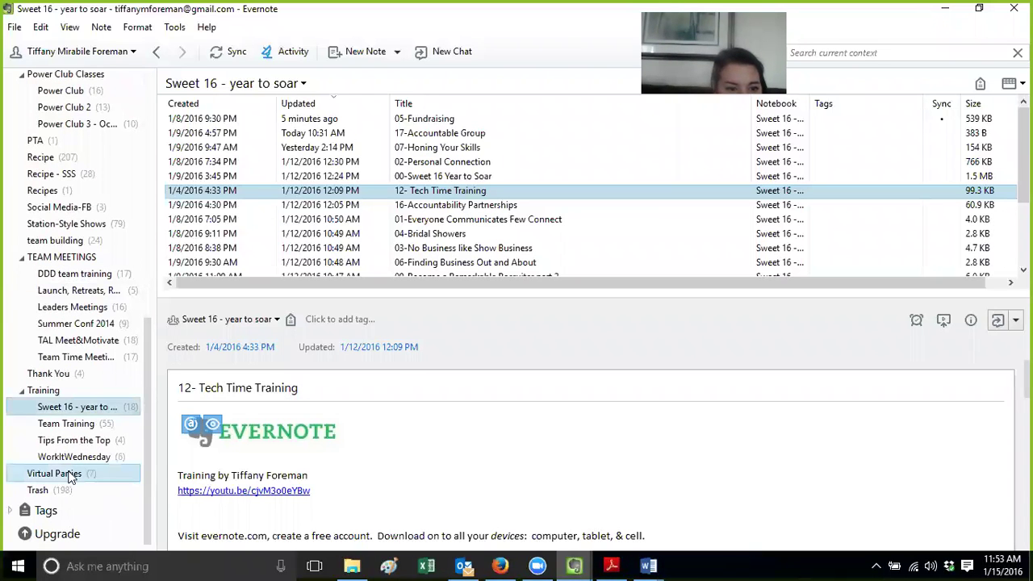
Browse the Virtual Parties notes AUGUST PRODUCT REVEAL OUTLINE and Virtual PChef Party, then switch to Firefox
{"action": "left_click", "coordinate": [70, 475]}
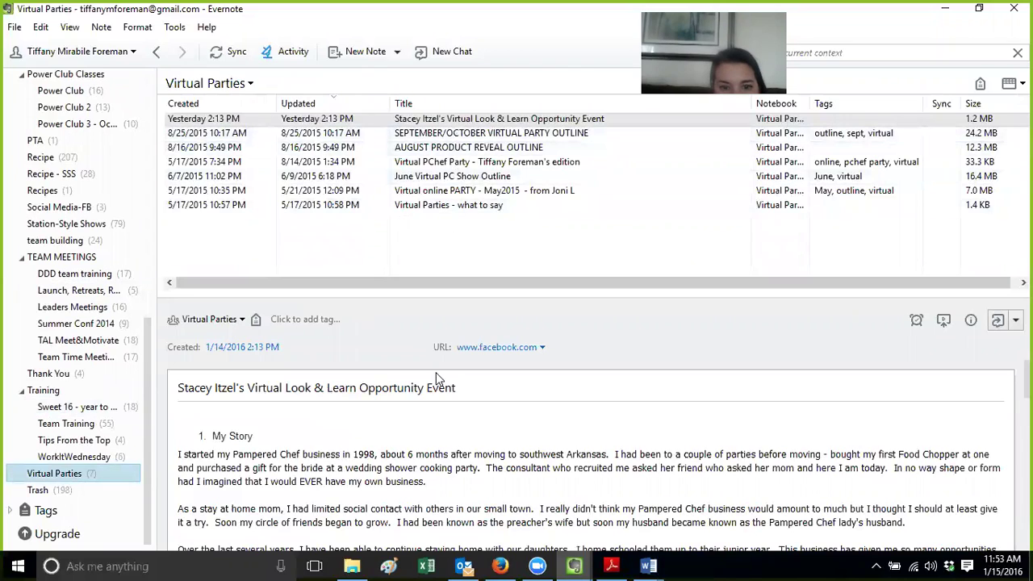
{"action": "left_click", "coordinate": [445, 149]}
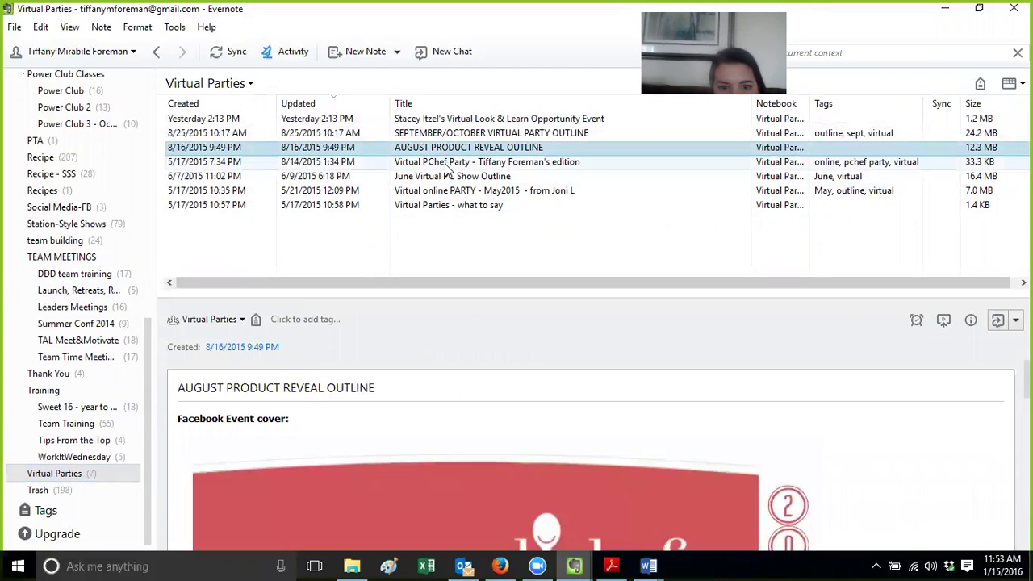
{"action": "left_click", "coordinate": [445, 165]}
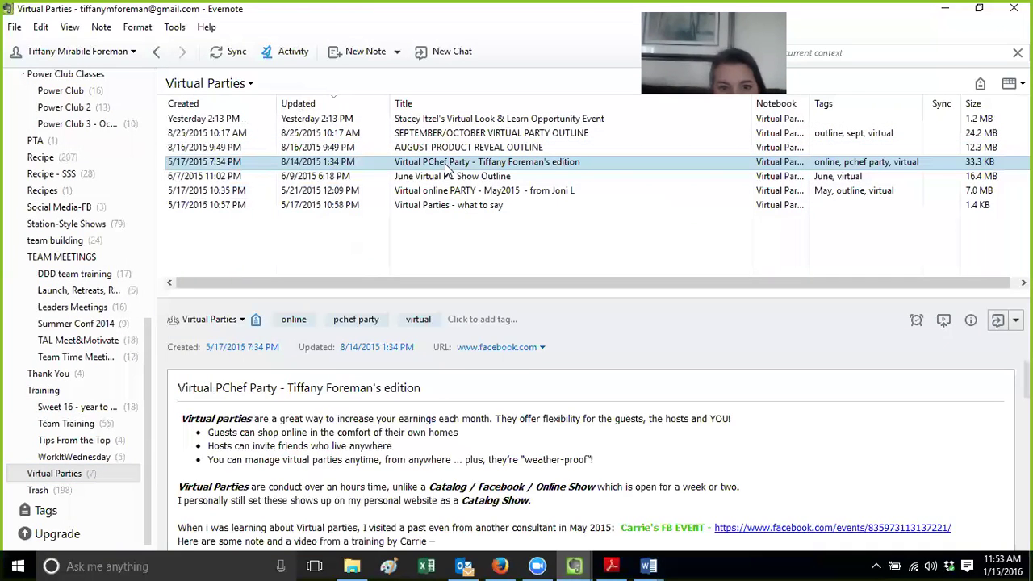
{"action": "left_click", "coordinate": [448, 150]}
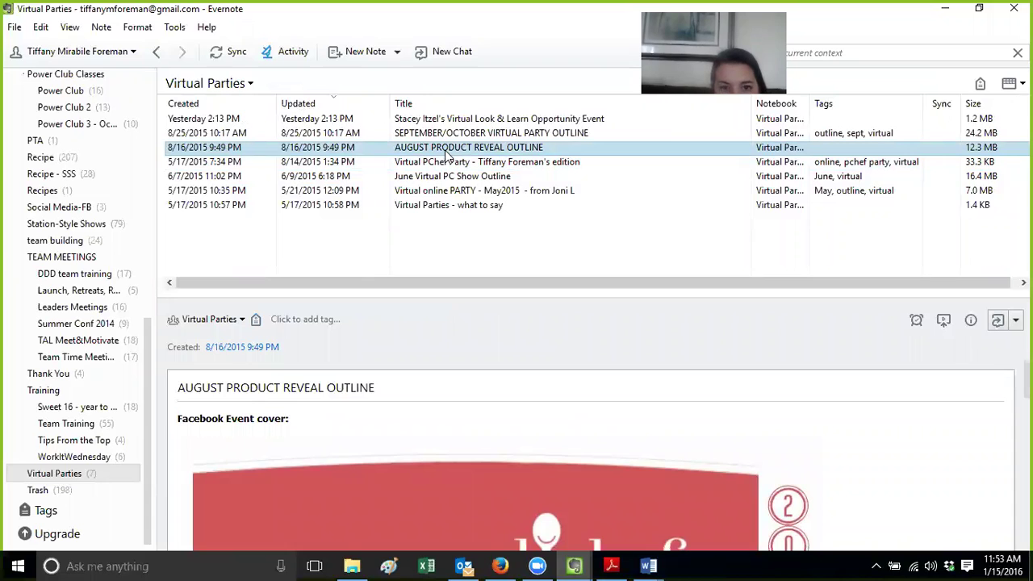
{"action": "left_click", "coordinate": [446, 164]}
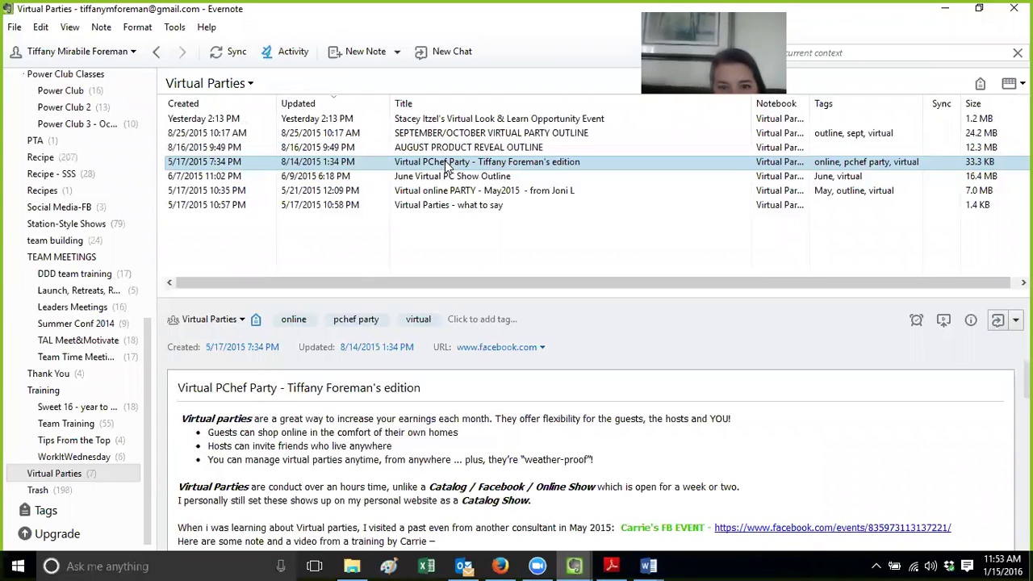
{"action": "right_click", "coordinate": [438, 150]}
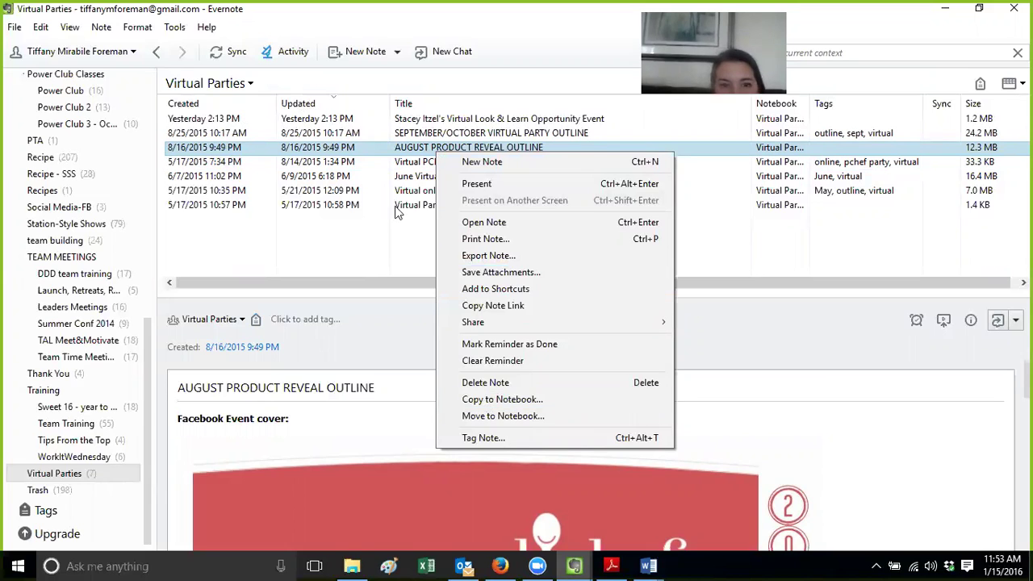
{"action": "left_click", "coordinate": [402, 168]}
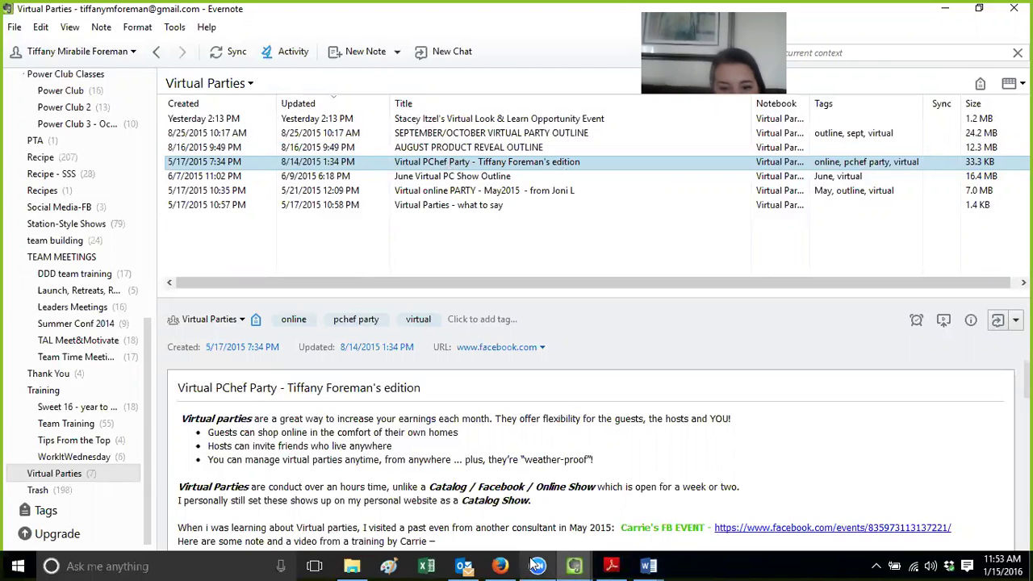
{"action": "left_click", "coordinate": [500, 566]}
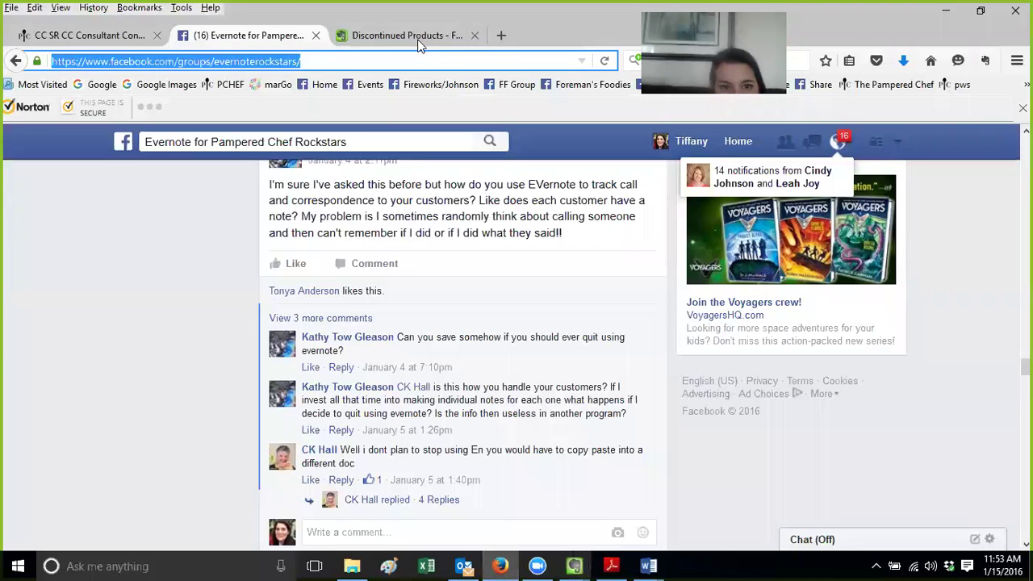
Scroll the Discontinued Products note tab down to its footer and back to the top
{"action": "left_click", "coordinate": [407, 36]}
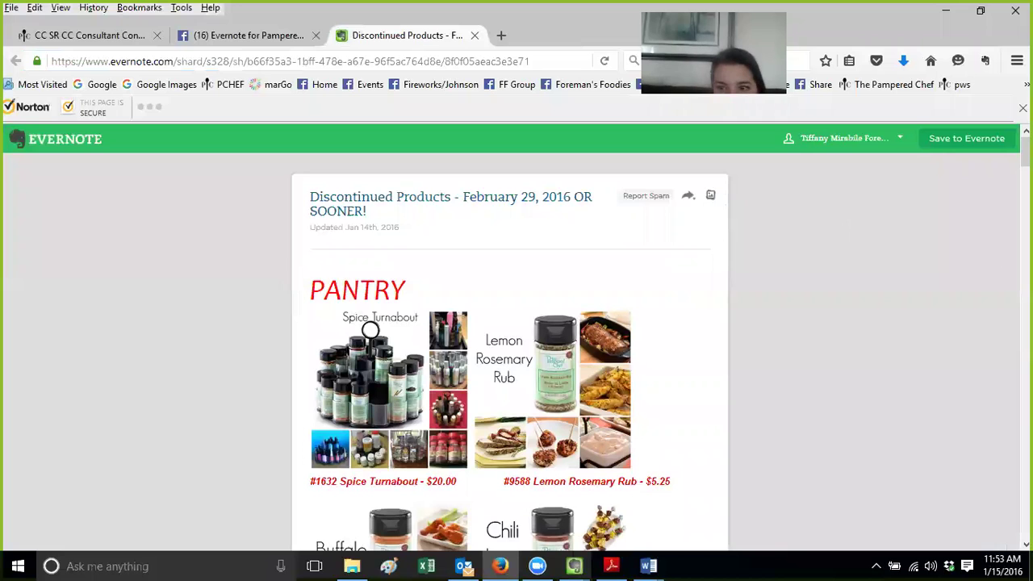
{"action": "scroll", "coordinate": [510, 339], "scroll_direction": "down", "scroll_amount": 5}
{"action": "scroll", "coordinate": [510, 339], "scroll_direction": "down", "scroll_amount": 8}
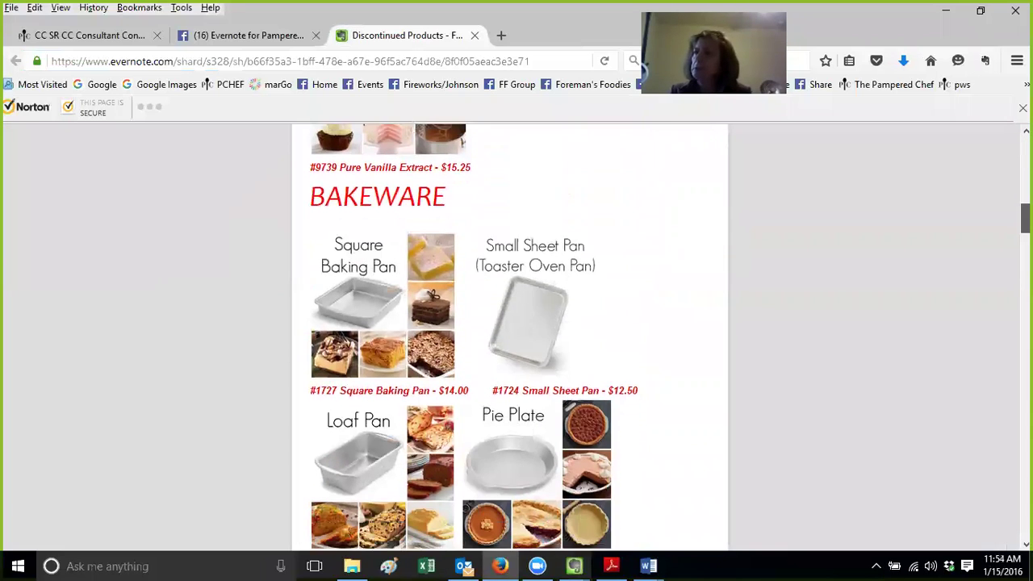
{"action": "scroll", "coordinate": [416, 476], "scroll_direction": "down", "scroll_amount": 4}
{"action": "scroll", "coordinate": [417, 476], "scroll_direction": "down", "scroll_amount": 5}
{"action": "scroll", "coordinate": [510, 339], "scroll_direction": "down", "scroll_amount": 7}
{"action": "scroll", "coordinate": [510, 339], "scroll_direction": "down", "scroll_amount": 11}
{"action": "scroll", "coordinate": [509, 339], "scroll_direction": "down", "scroll_amount": 11}
{"action": "scroll", "coordinate": [510, 339], "scroll_direction": "down", "scroll_amount": 12}
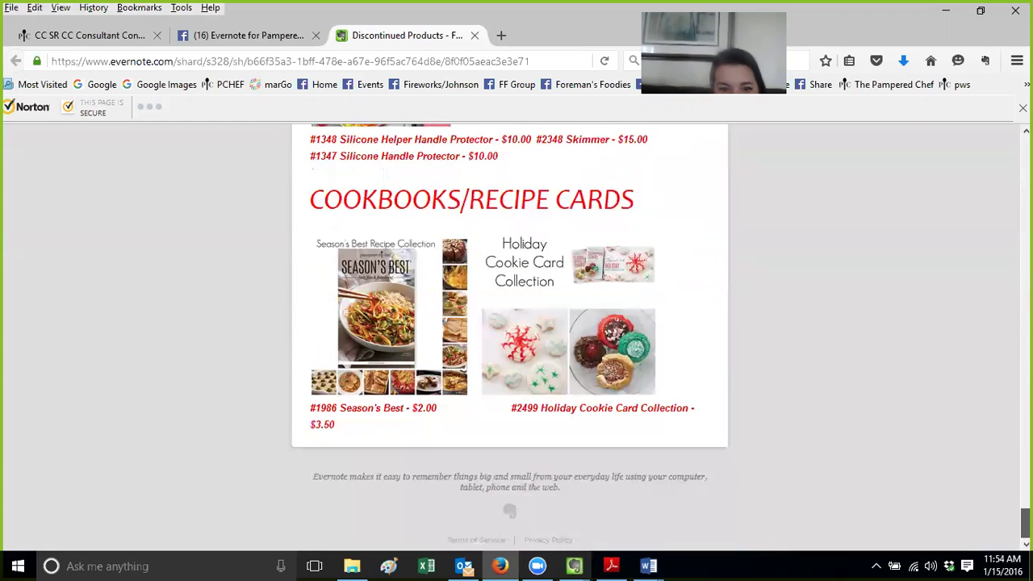
{"action": "left_click_drag", "start_coordinate": [1025, 520], "coordinate": [1025, 150]}
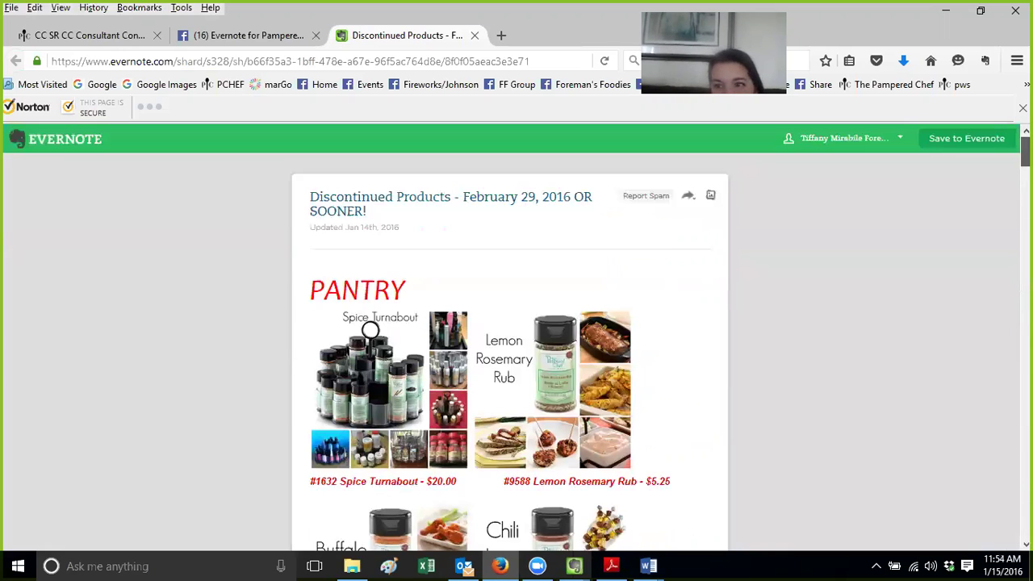
Try saving the shared note to the hyperlink notebook and dismiss the upload allowance error
{"action": "left_click", "coordinate": [960, 145]}
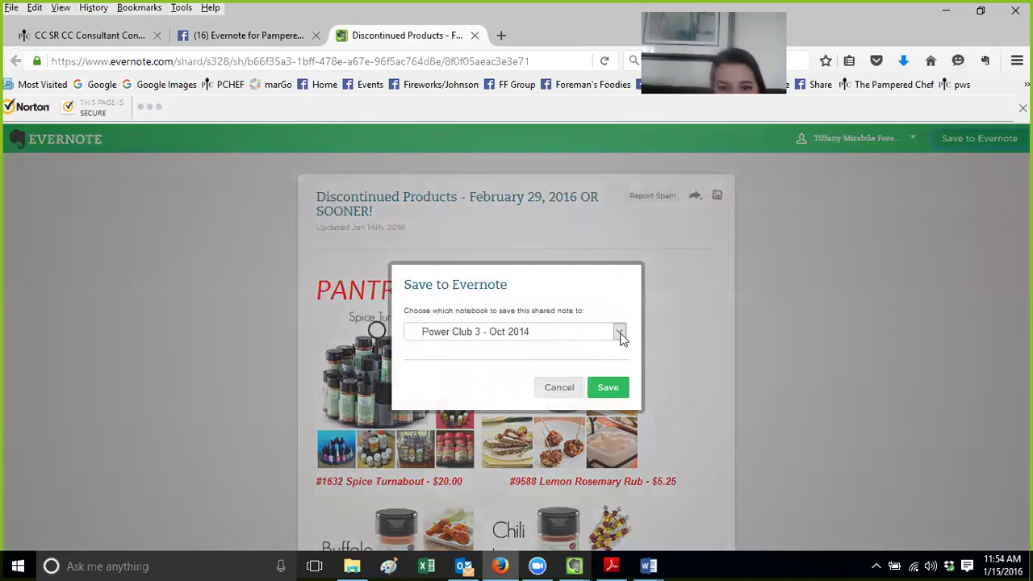
{"action": "left_click", "coordinate": [619, 333]}
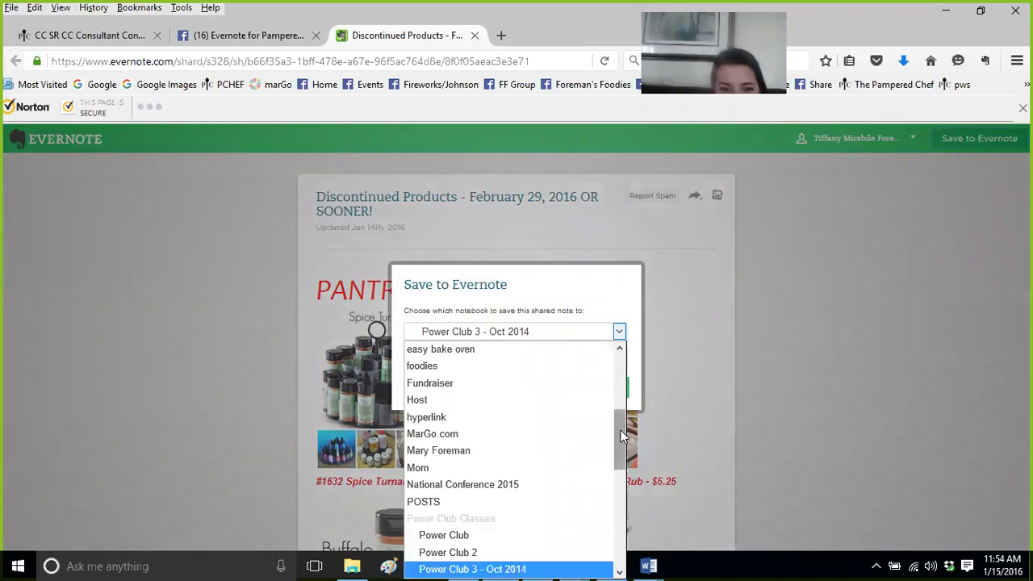
{"action": "left_click", "coordinate": [469, 414]}
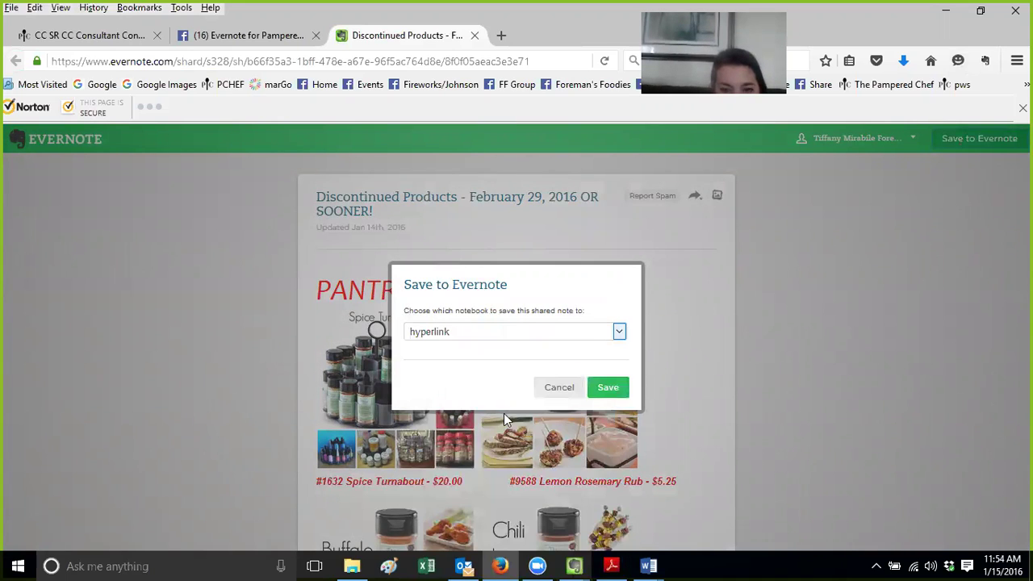
{"action": "left_click", "coordinate": [604, 390]}
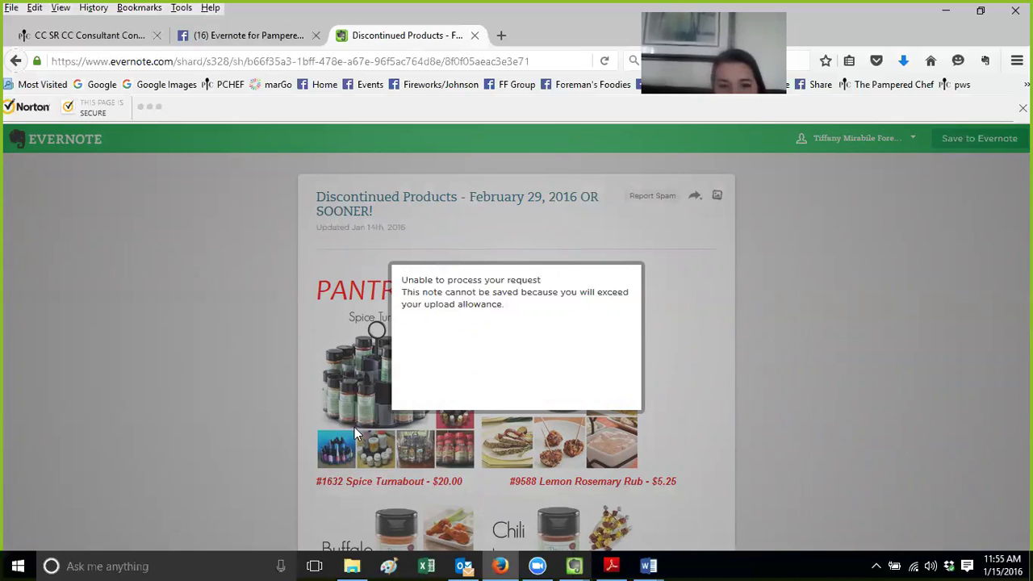
{"action": "left_click", "coordinate": [972, 309]}
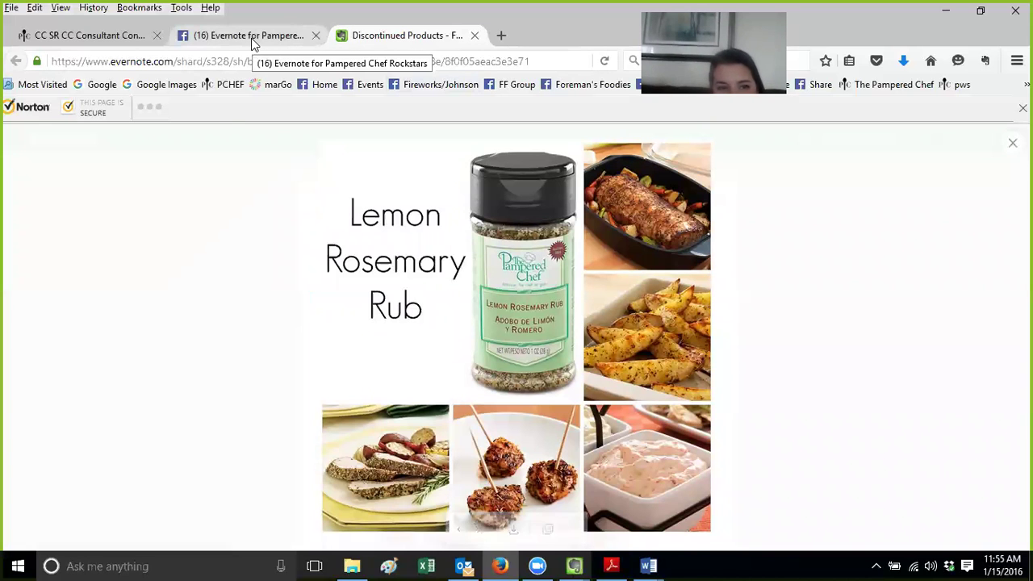
Return to the Facebook group tab, then bring the Virtual Parties Evernote window forward
{"action": "left_click", "coordinate": [251, 38]}
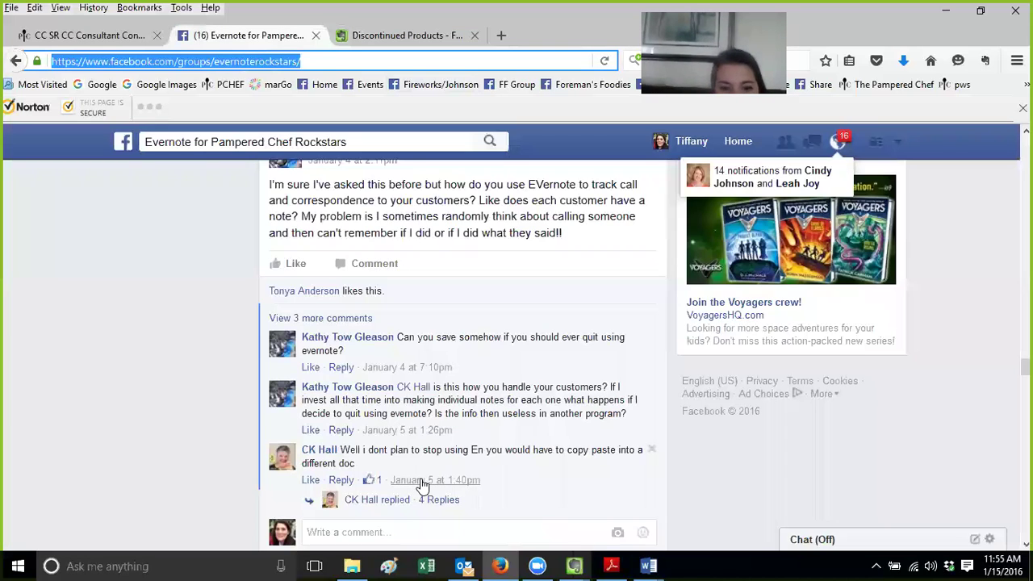
{"action": "left_click", "coordinate": [574, 566]}
{"action": "left_click", "coordinate": [452, 502]}
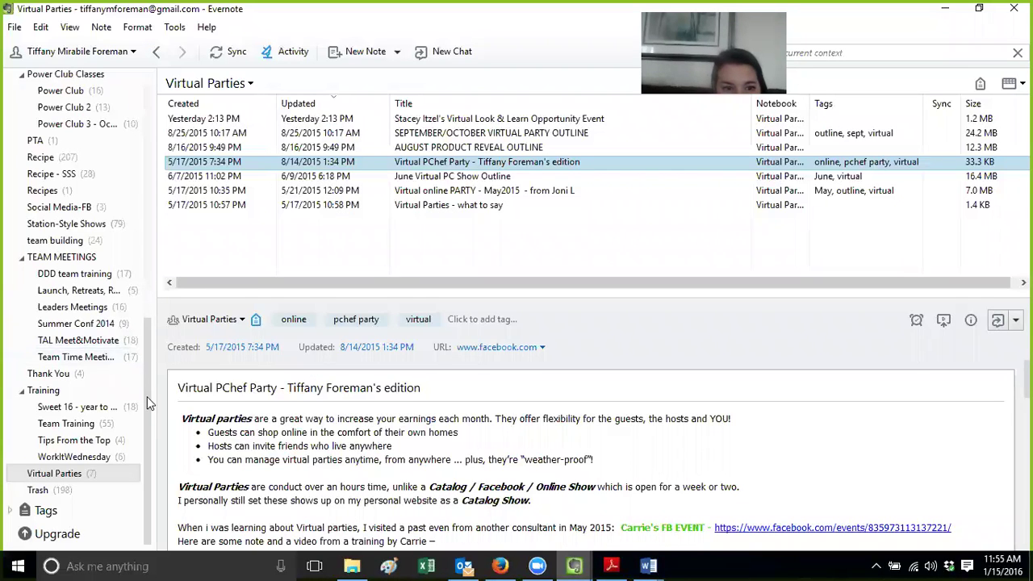
Open the Discontinued Products note from the hyperlink notebook in its own maximized window
{"action": "scroll", "coordinate": [130, 313], "scroll_direction": "up", "scroll_amount": 5}
{"action": "scroll", "coordinate": [133, 253], "scroll_direction": "up", "scroll_amount": 3}
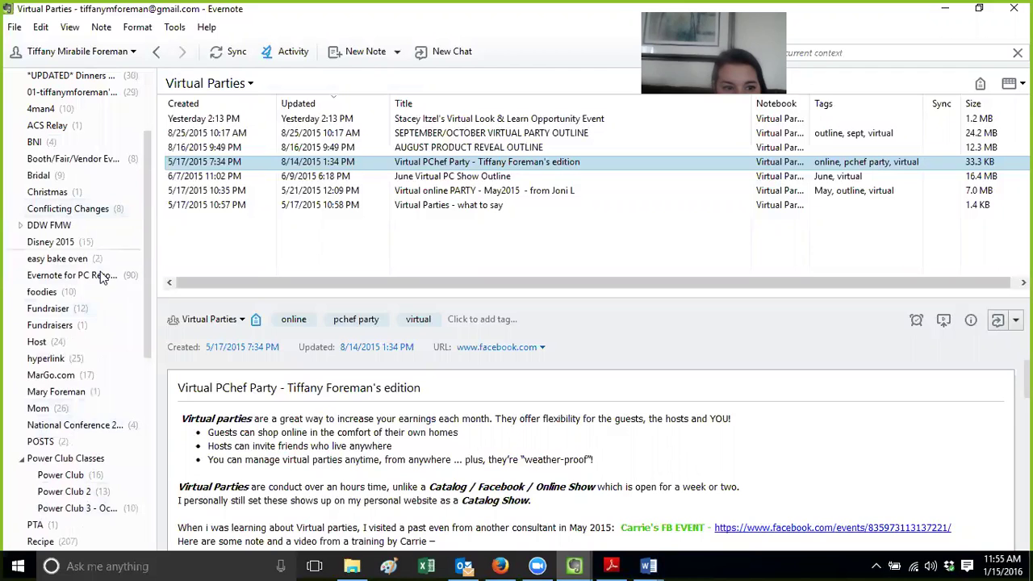
{"action": "left_click", "coordinate": [81, 357]}
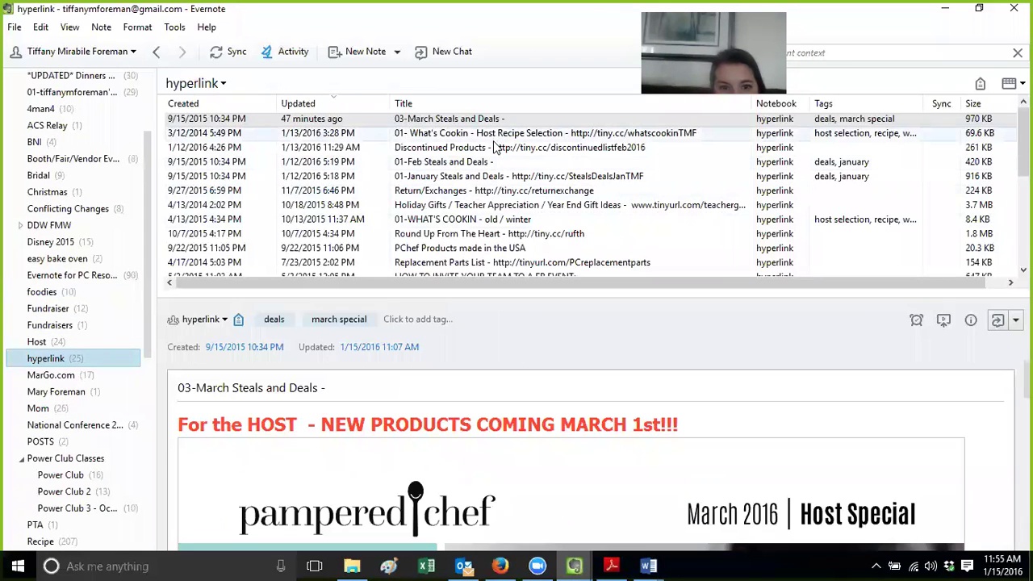
{"action": "double_click", "coordinate": [496, 147]}
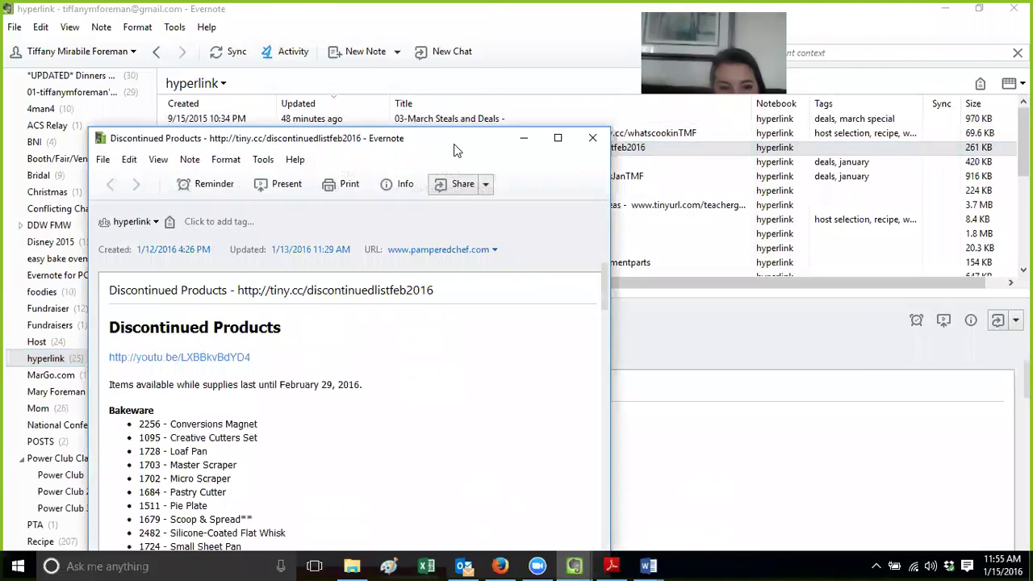
{"action": "double_click", "coordinate": [455, 150]}
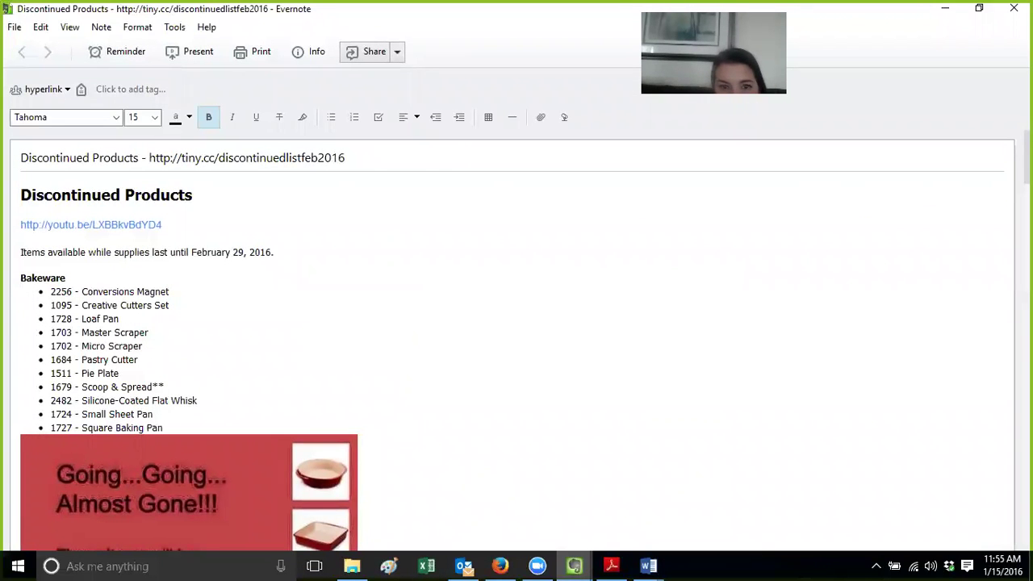
Scroll through the note, jump back to the top, and select the tiny.cc link in the title
{"action": "scroll", "coordinate": [516, 339], "scroll_direction": "down", "scroll_amount": 20}
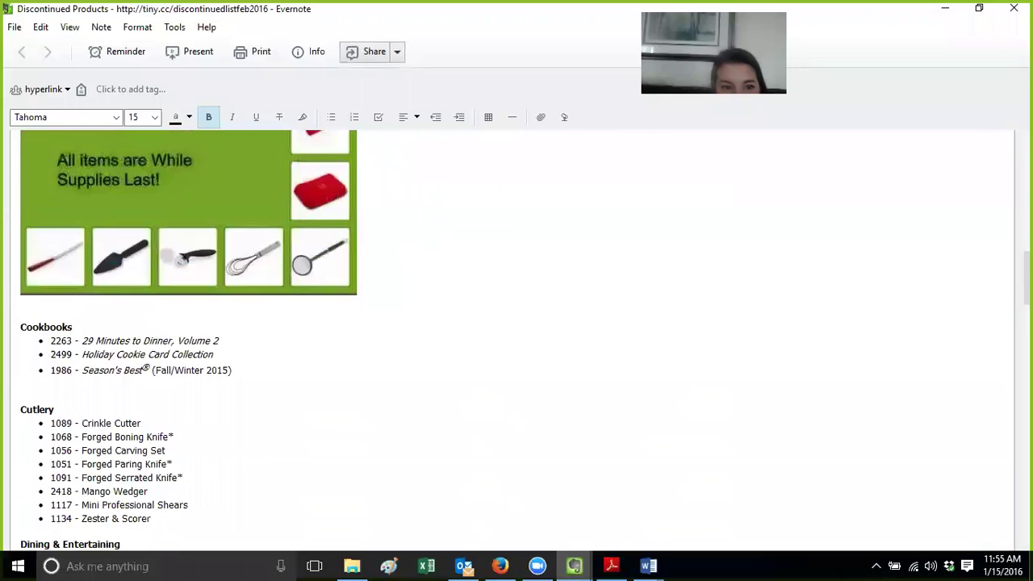
{"action": "scroll", "coordinate": [516, 339], "scroll_direction": "down", "scroll_amount": 20}
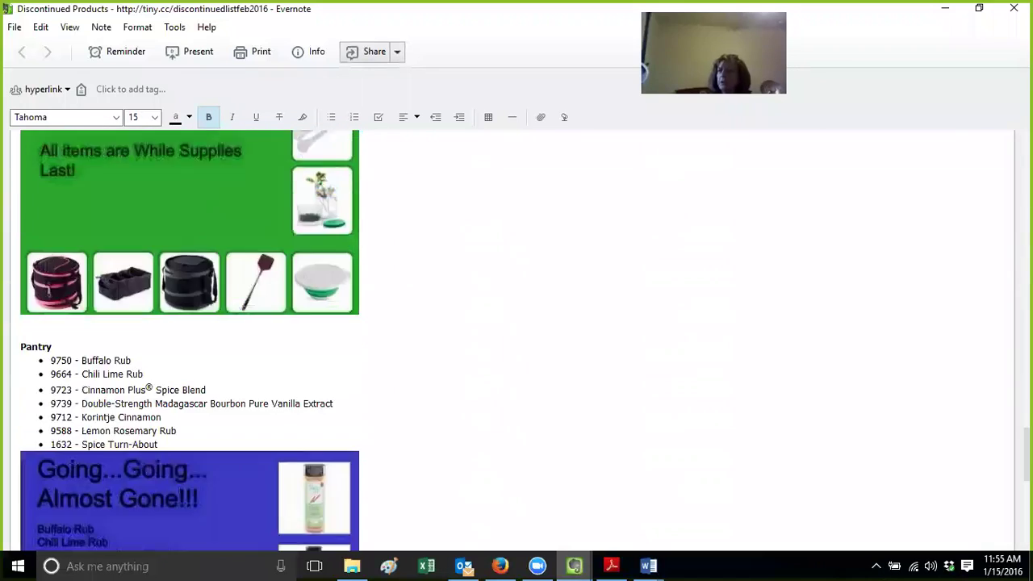
{"action": "scroll", "coordinate": [315, 177], "scroll_direction": "down", "scroll_amount": 8}
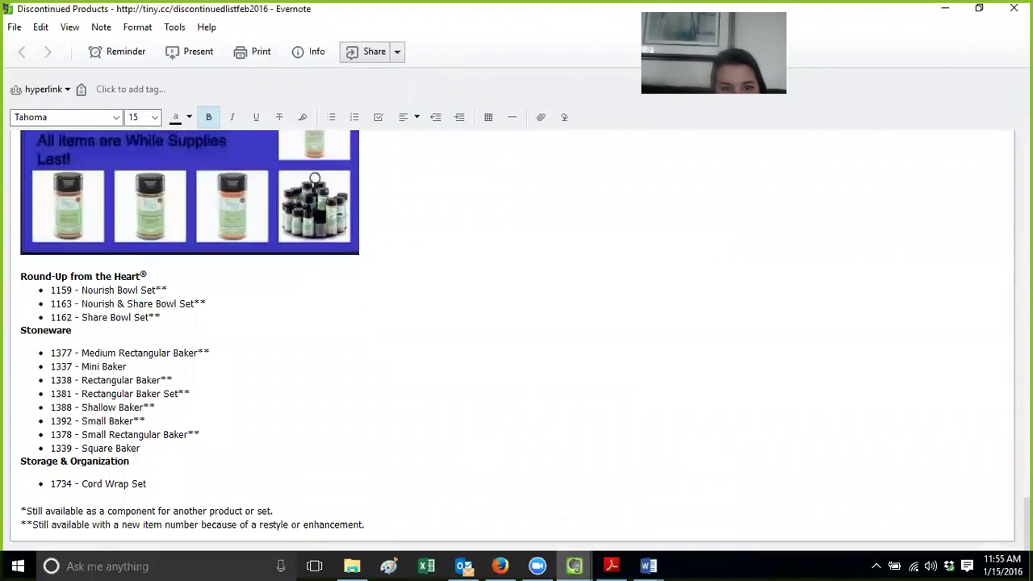
{"action": "key", "text": "ctrl+Home"}
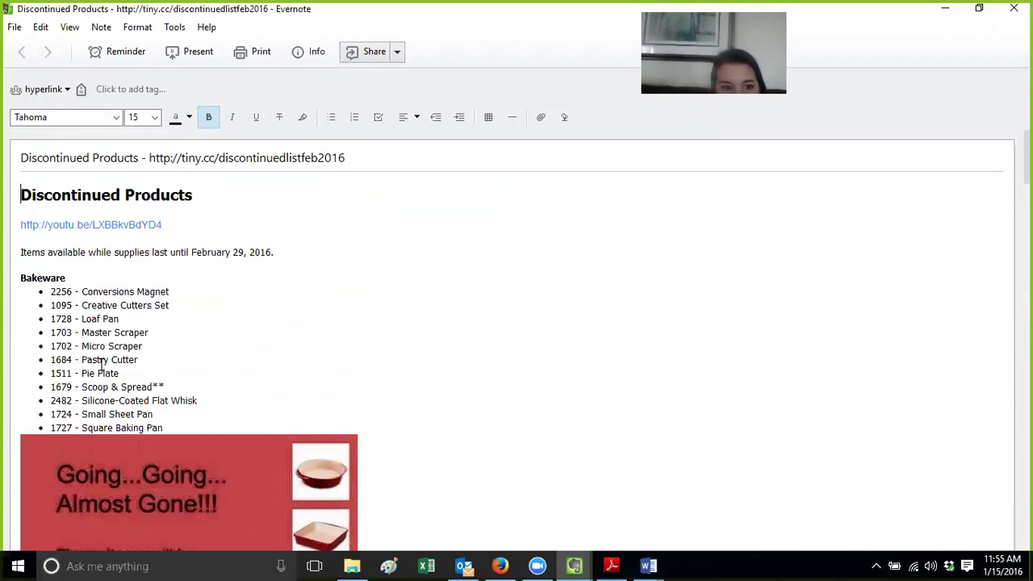
{"action": "left_click_drag", "start_coordinate": [355, 163], "coordinate": [152, 161]}
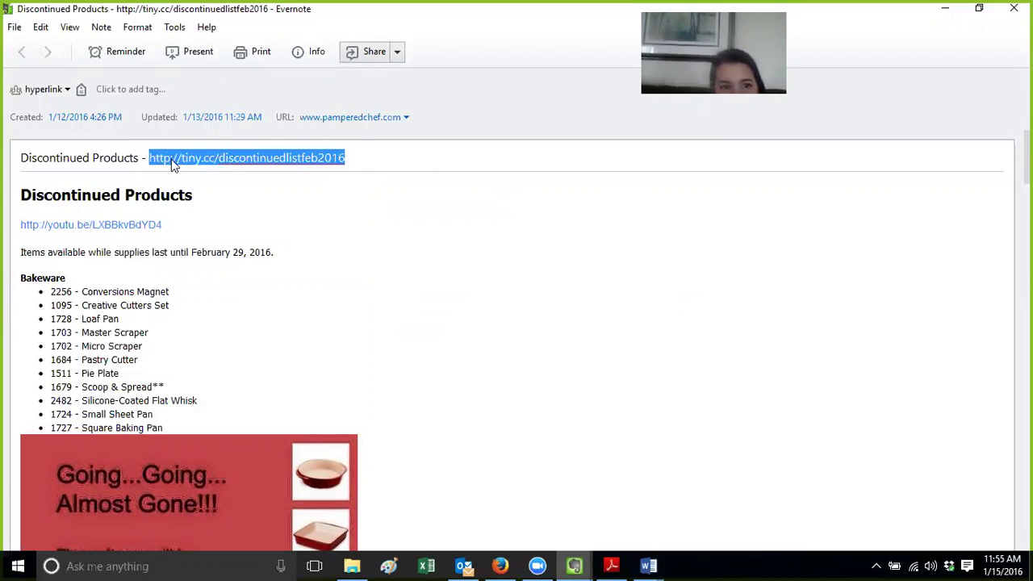
Copy the tiny.cc title link and the note's share link
{"action": "right_click", "coordinate": [171, 159]}
{"action": "left_click", "coordinate": [231, 188]}
{"action": "left_click", "coordinate": [403, 52]}
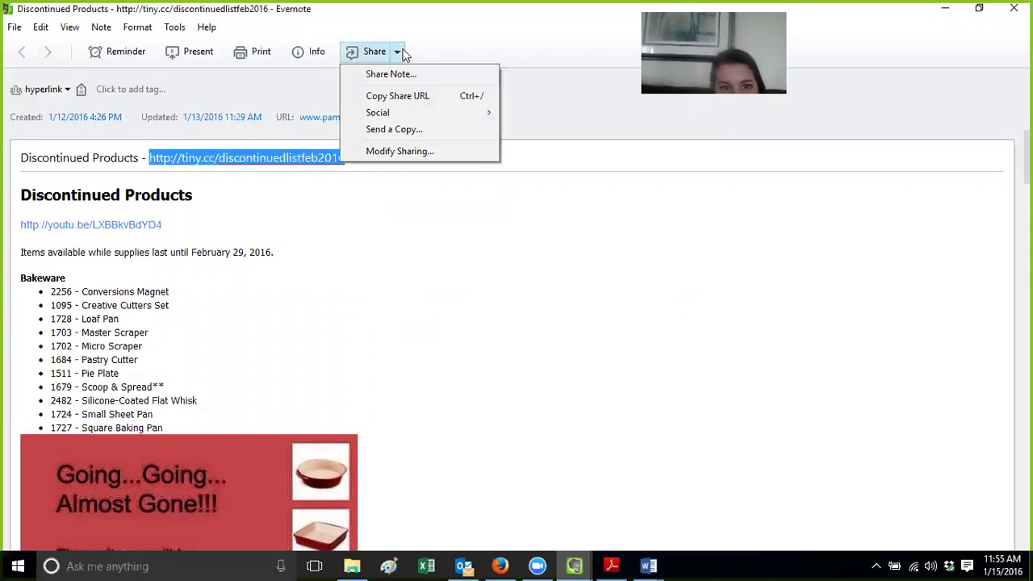
{"action": "left_click", "coordinate": [408, 94]}
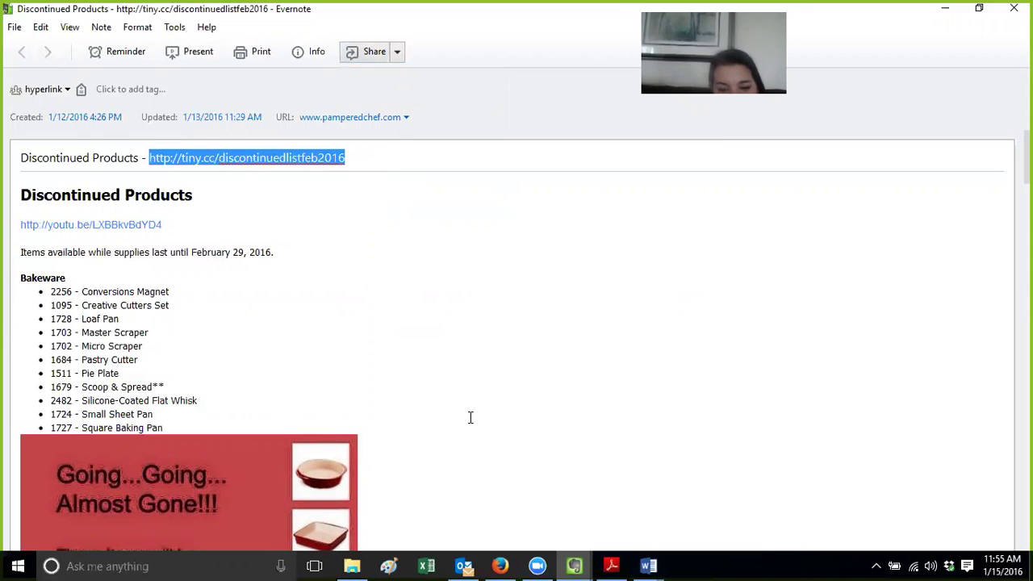
Select the youtu.be YouTube link in the note body and switch to the browser to open it
{"action": "mouse_move", "coordinate": [503, 561]}
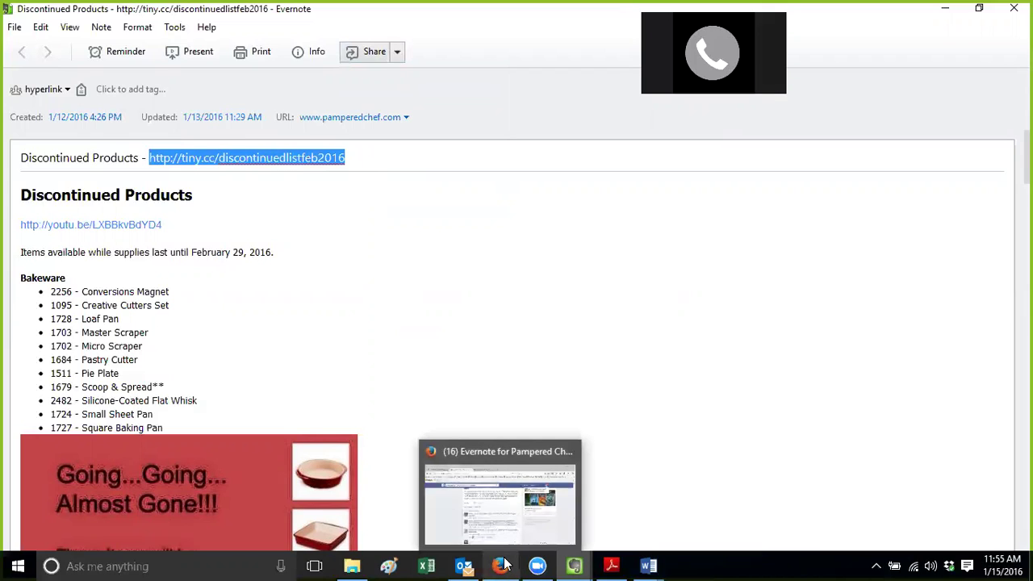
{"action": "left_click", "coordinate": [496, 349]}
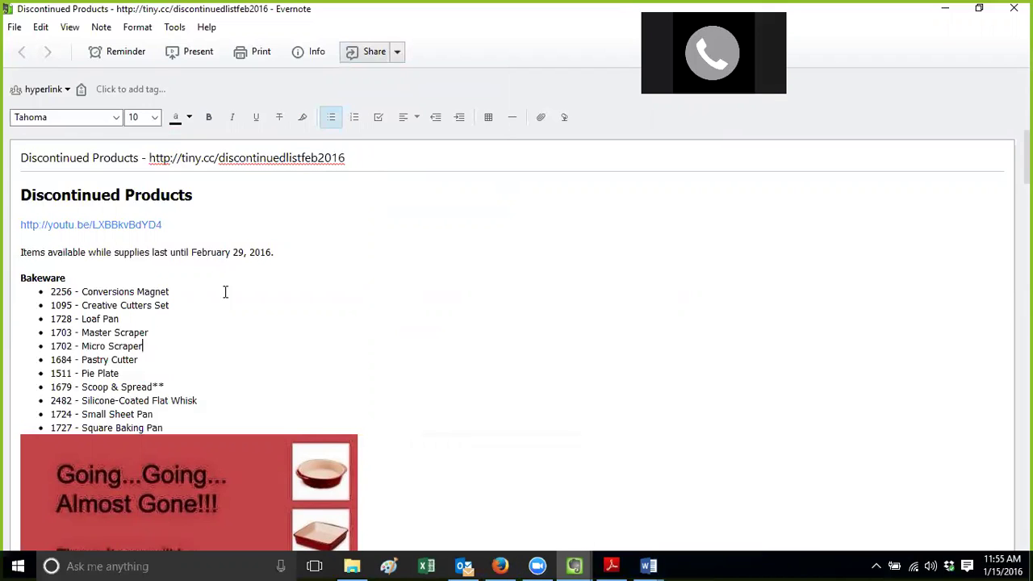
{"action": "left_click", "coordinate": [144, 229]}
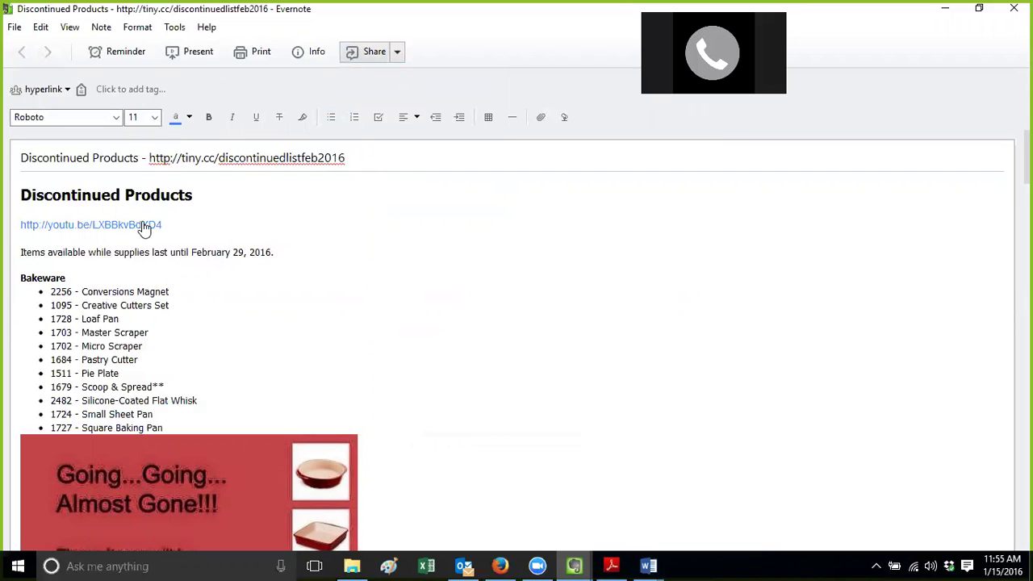
{"action": "left_click_drag", "start_coordinate": [166, 223], "coordinate": [17, 225]}
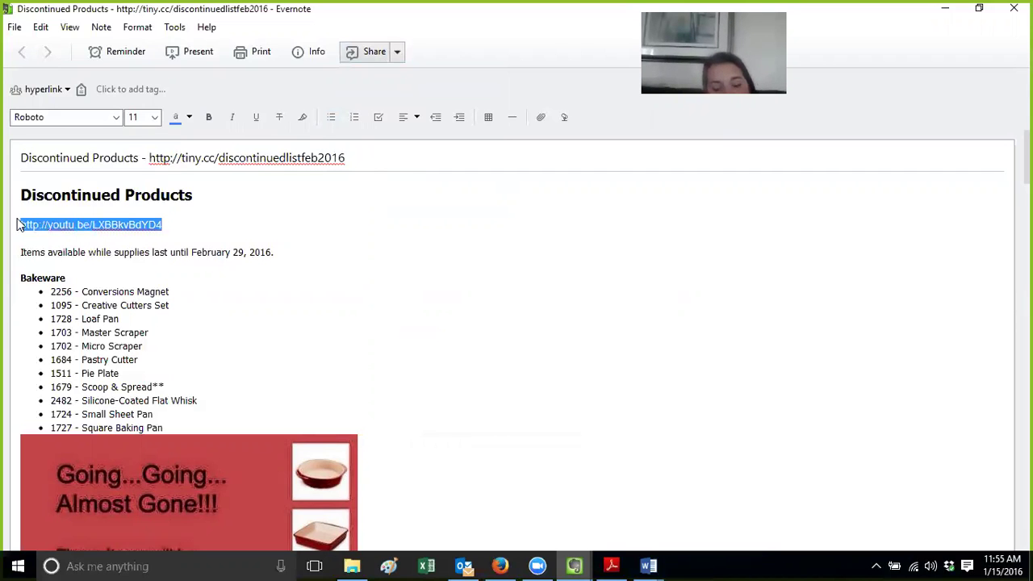
{"action": "left_click", "coordinate": [500, 566]}
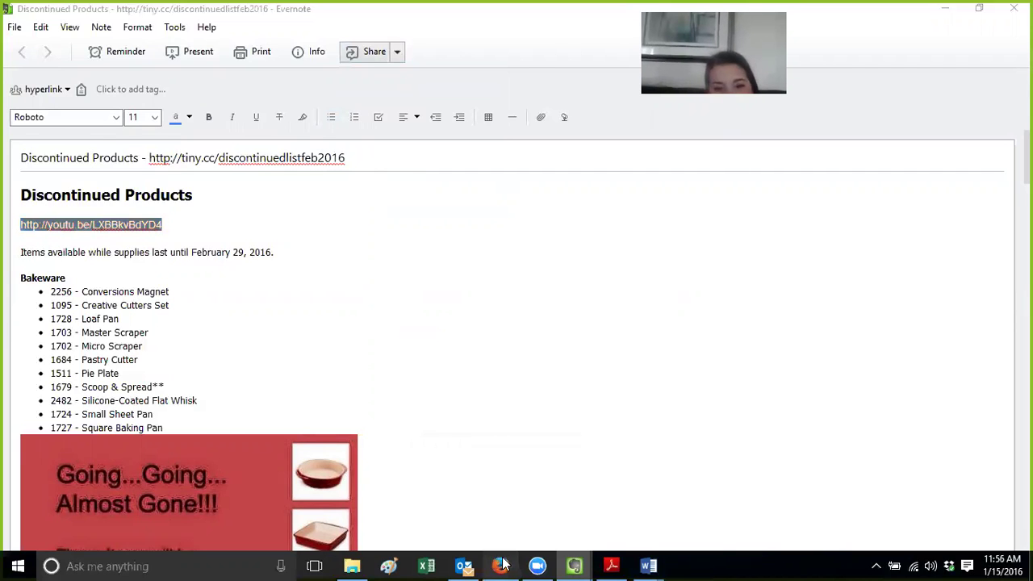
Load the Products Retiring February 29th video from its short link, play it, then pause it
{"action": "left_click", "coordinate": [396, 61]}
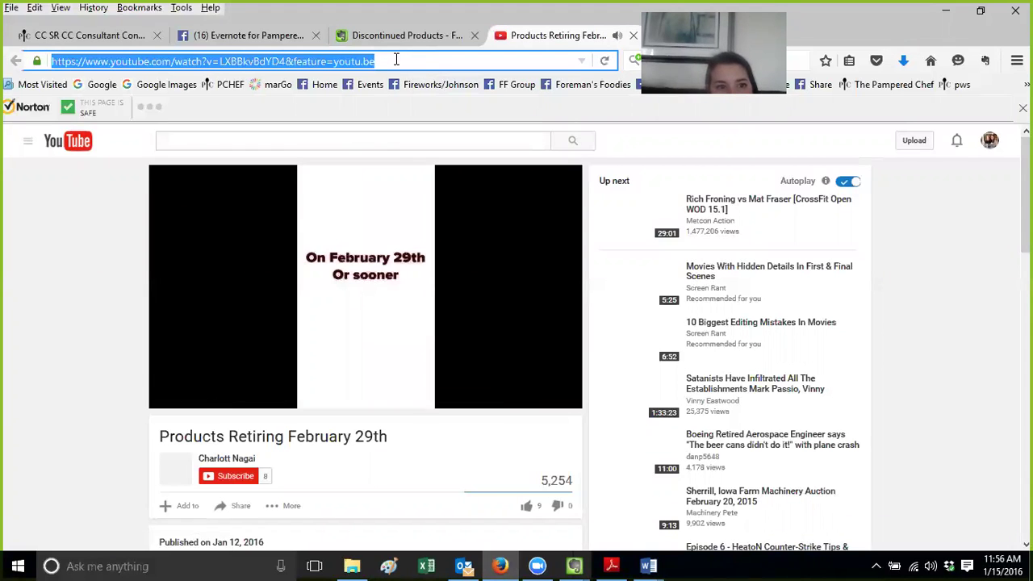
{"action": "key", "text": "ctrl+v"}
{"action": "key", "text": "Return"}
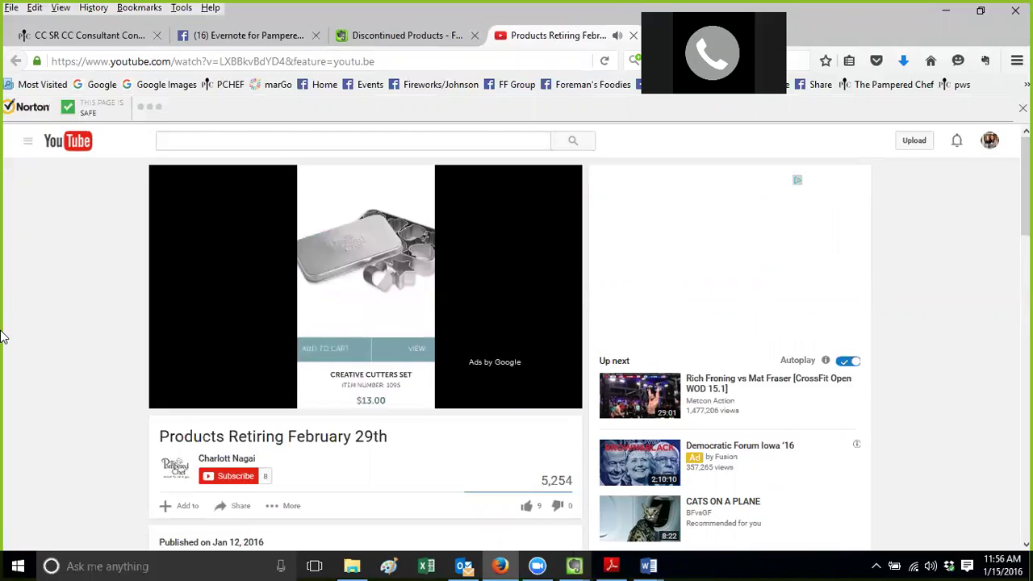
{"action": "left_click", "coordinate": [229, 466]}
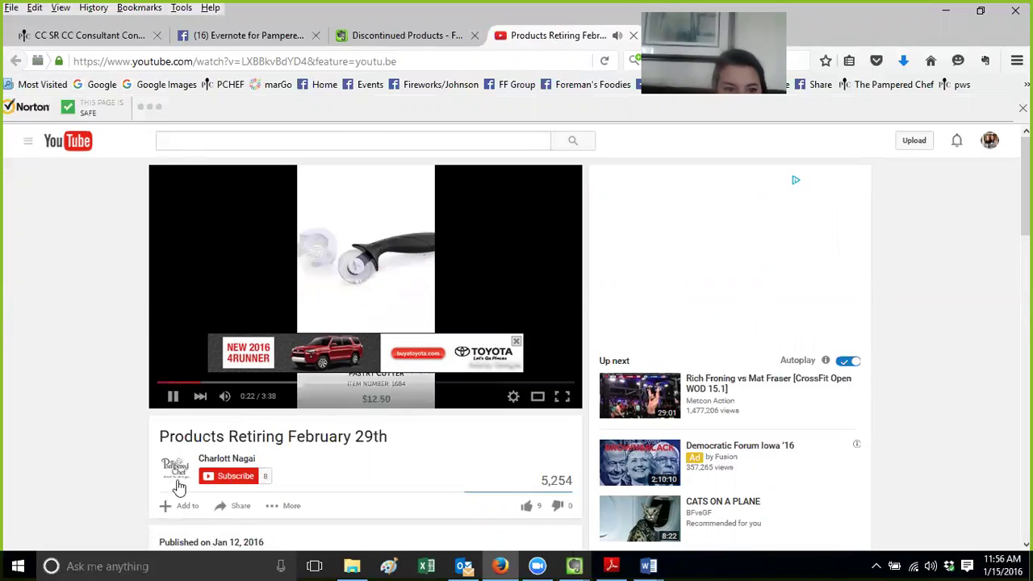
{"action": "left_click", "coordinate": [173, 398]}
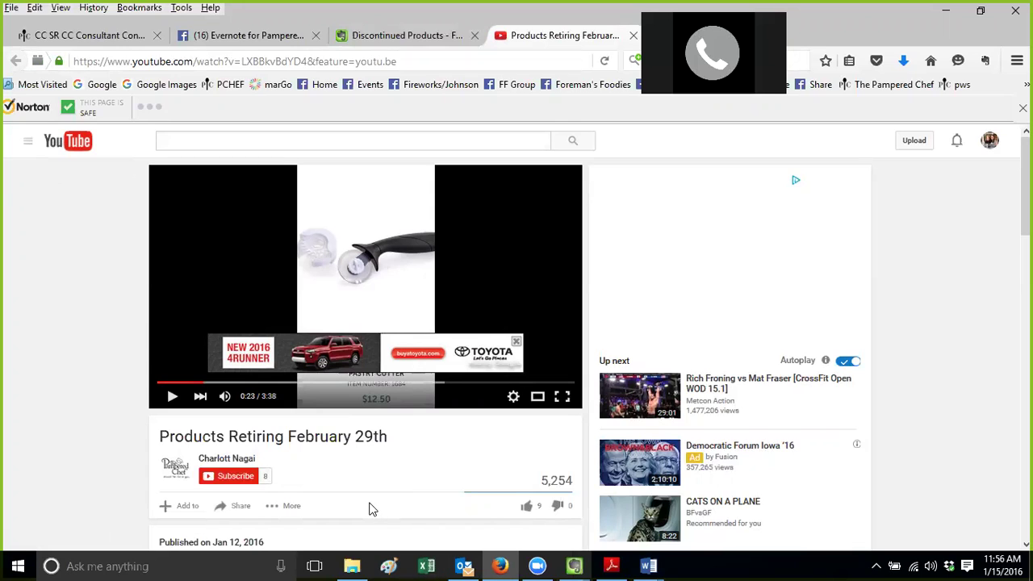
Look over the consultant site and Facebook group tabs, then close the YouTube tab
{"action": "left_click", "coordinate": [121, 42]}
{"action": "left_click", "coordinate": [249, 37]}
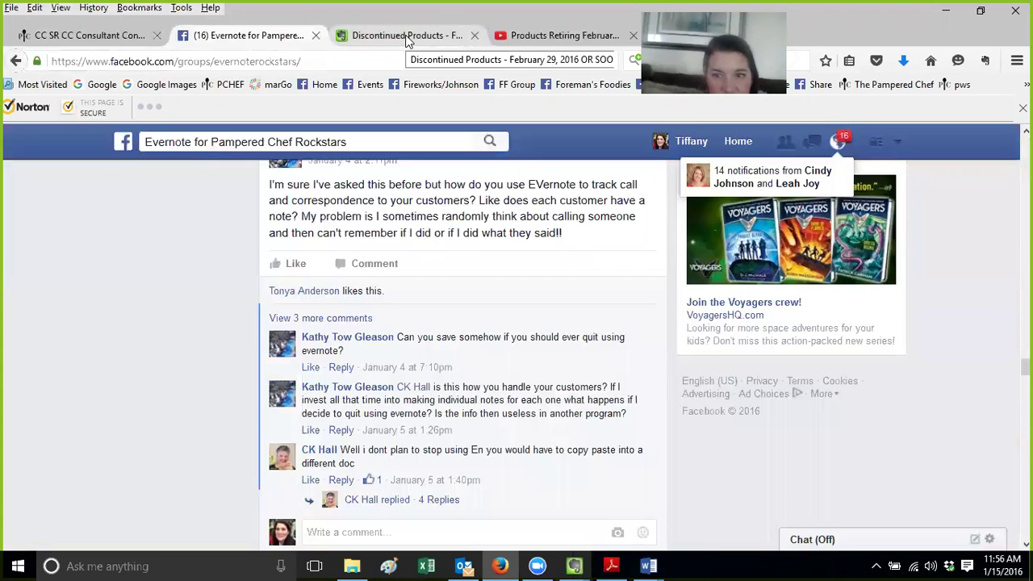
{"action": "left_click", "coordinate": [580, 37]}
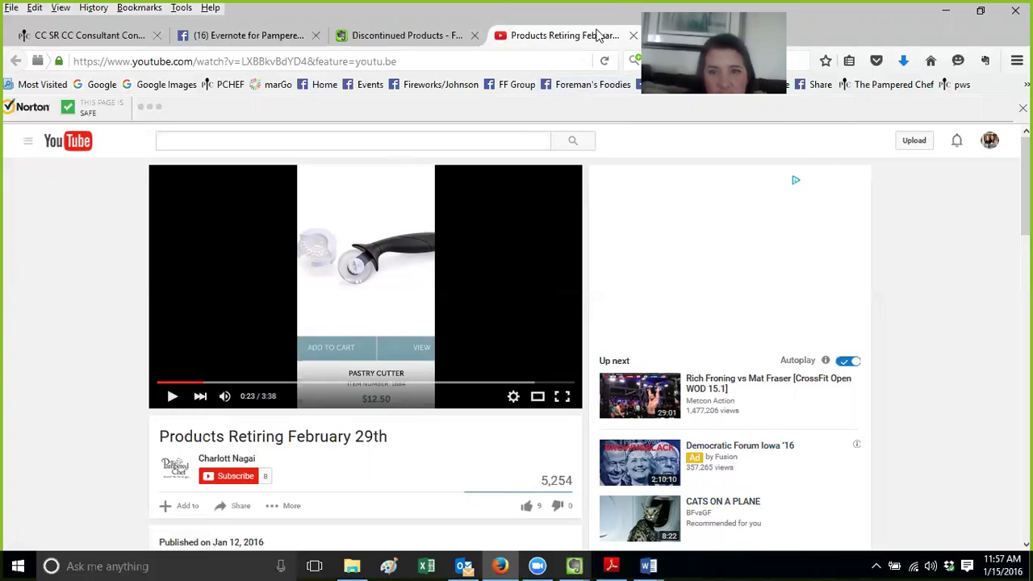
{"action": "left_click", "coordinate": [634, 35]}
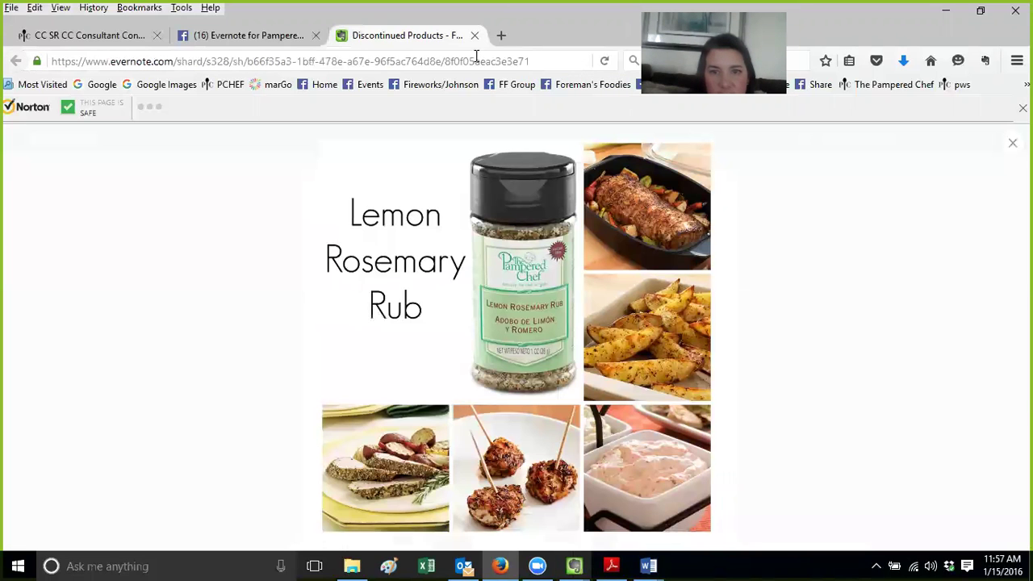
Close the 12- Tech Time Training and other extra note windows, returning to Evernote's main window
{"action": "left_click", "coordinate": [578, 564]}
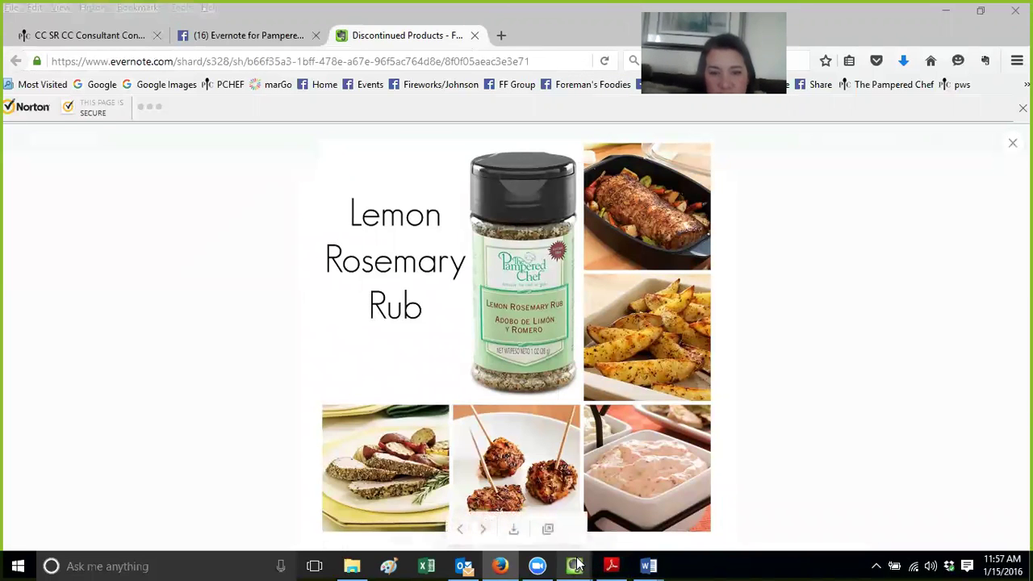
{"action": "left_click", "coordinate": [783, 501]}
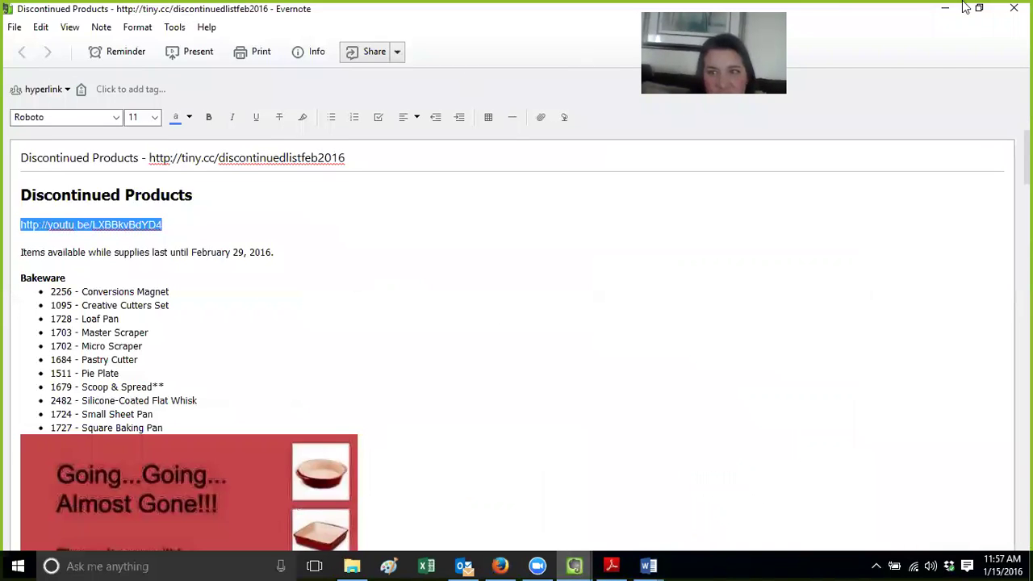
{"action": "left_click", "coordinate": [500, 565]}
{"action": "left_click", "coordinate": [575, 564]}
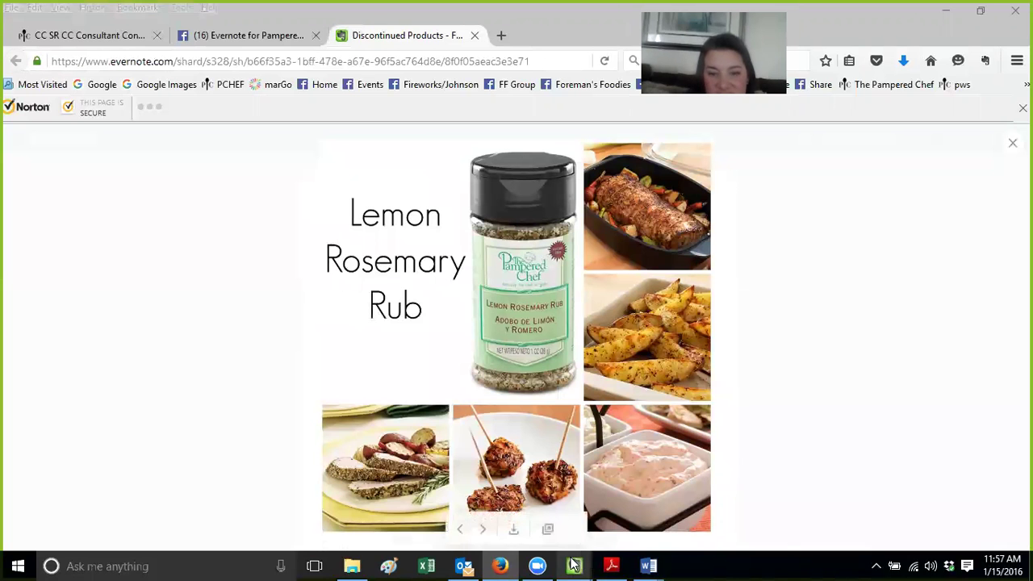
{"action": "left_click", "coordinate": [704, 489]}
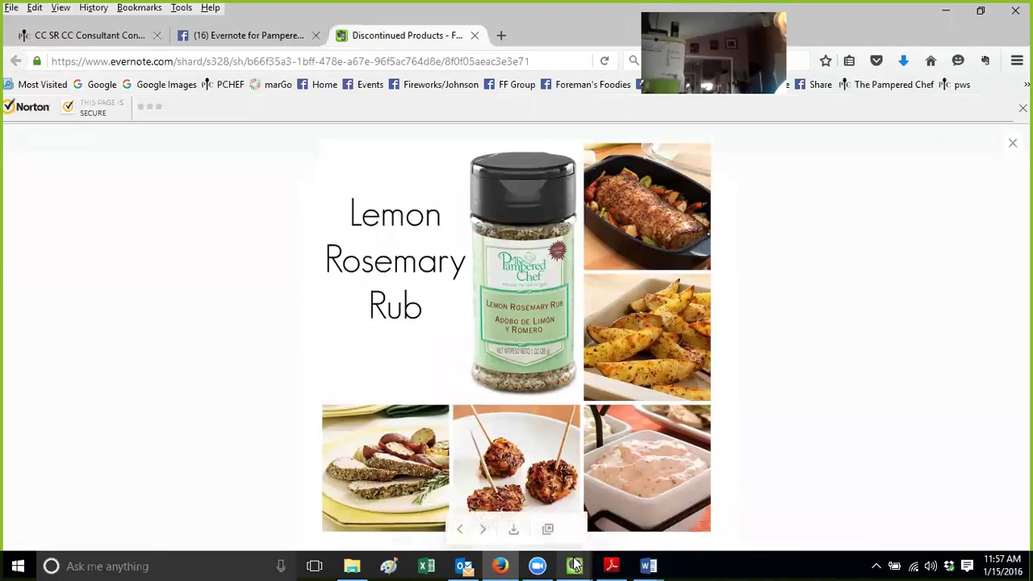
{"action": "left_click", "coordinate": [575, 565]}
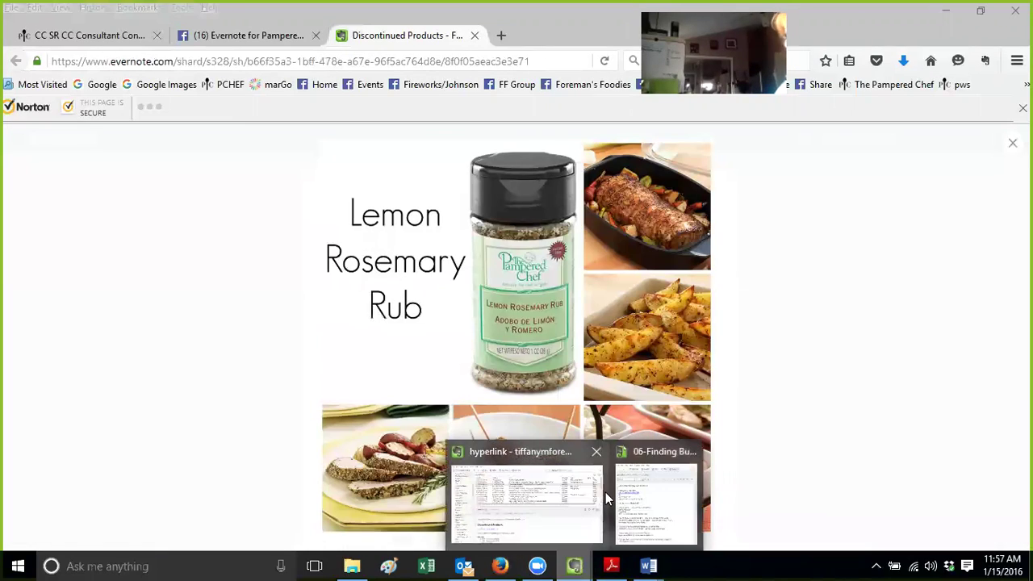
{"action": "left_click", "coordinate": [691, 450]}
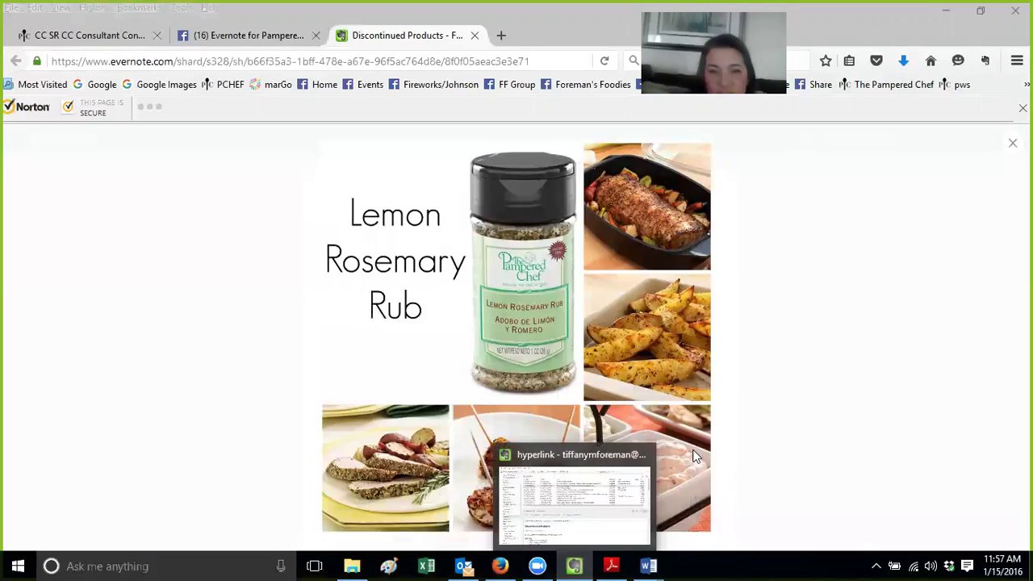
{"action": "key", "text": "alt+Tab"}
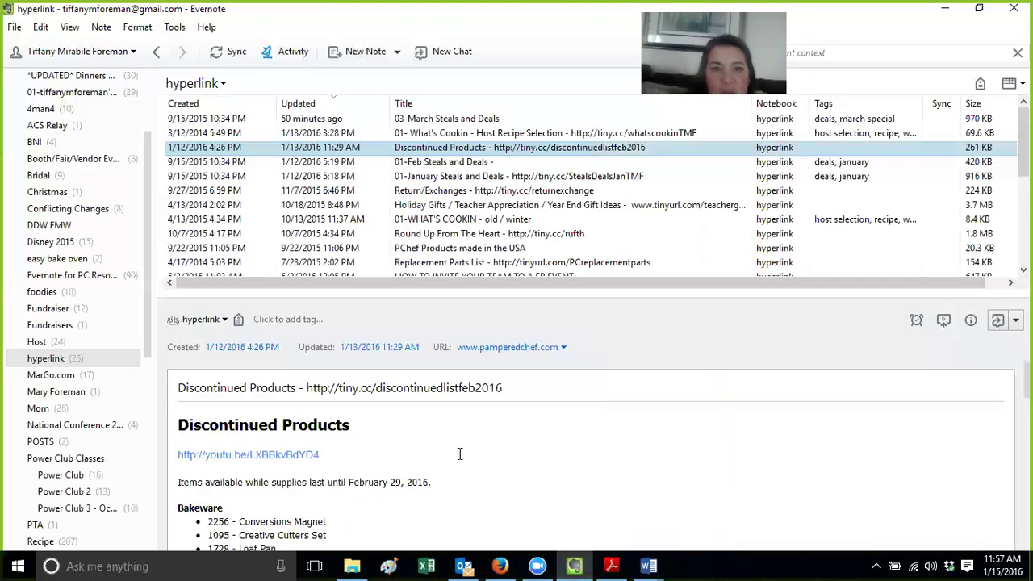
Open Summer Conf 2014 under Launch, Retreats, Reg'l Events and view the Top Performer's tips note
{"action": "left_click", "coordinate": [506, 449]}
{"action": "left_click_drag", "start_coordinate": [147, 291], "coordinate": [146, 412]}
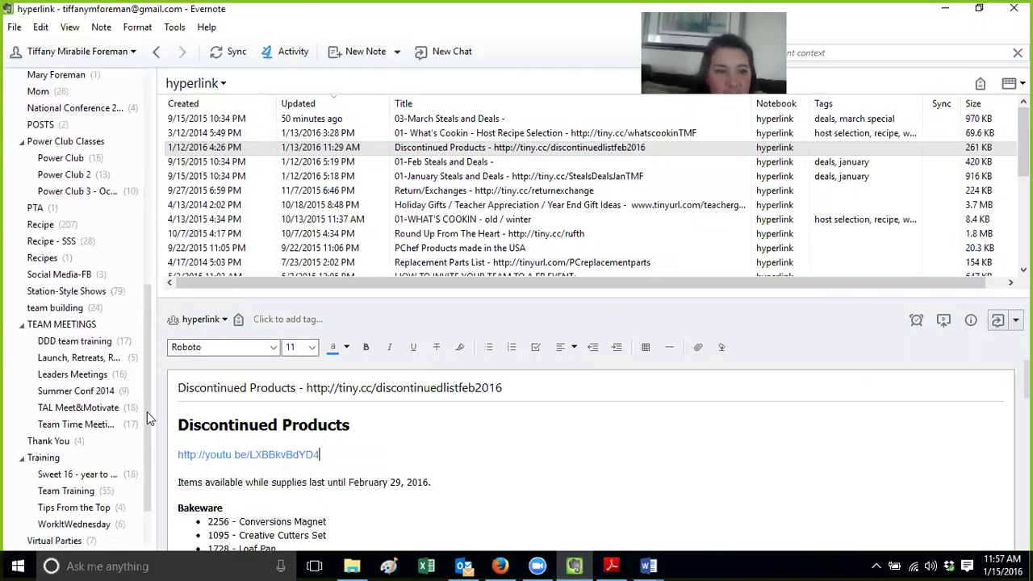
{"action": "left_click", "coordinate": [73, 358]}
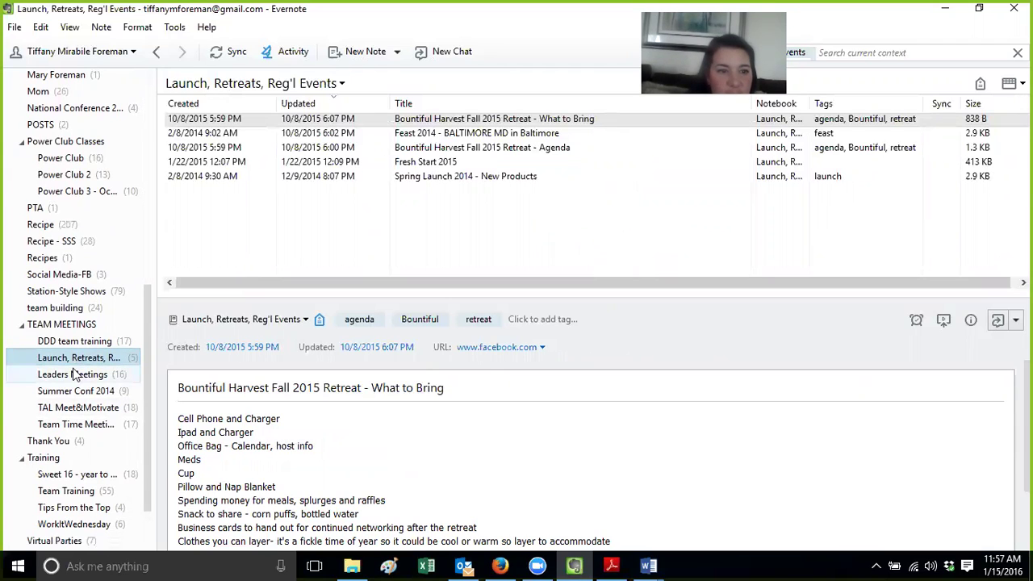
{"action": "left_click", "coordinate": [78, 394]}
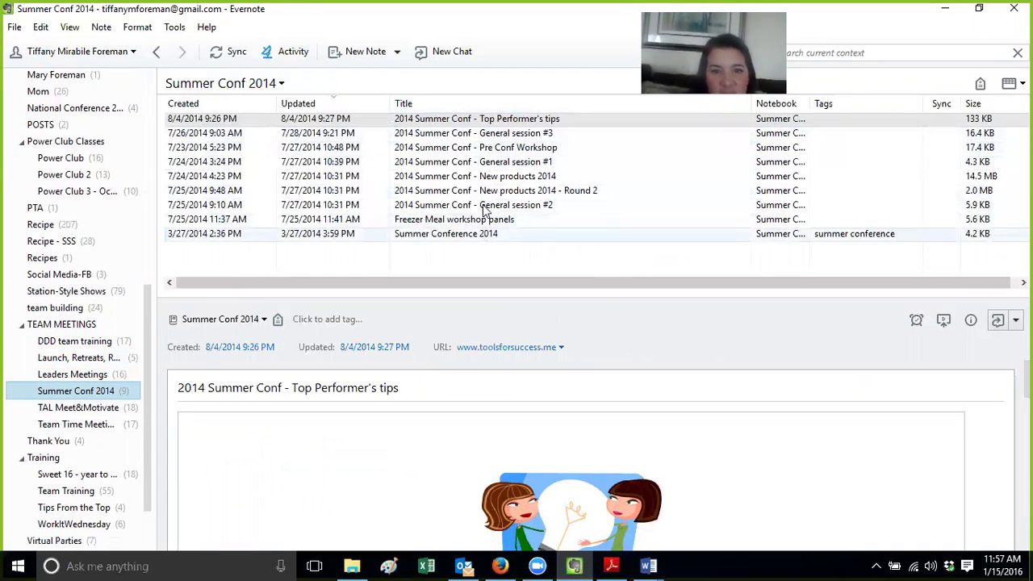
{"action": "mouse_move", "coordinate": [322, 437]}
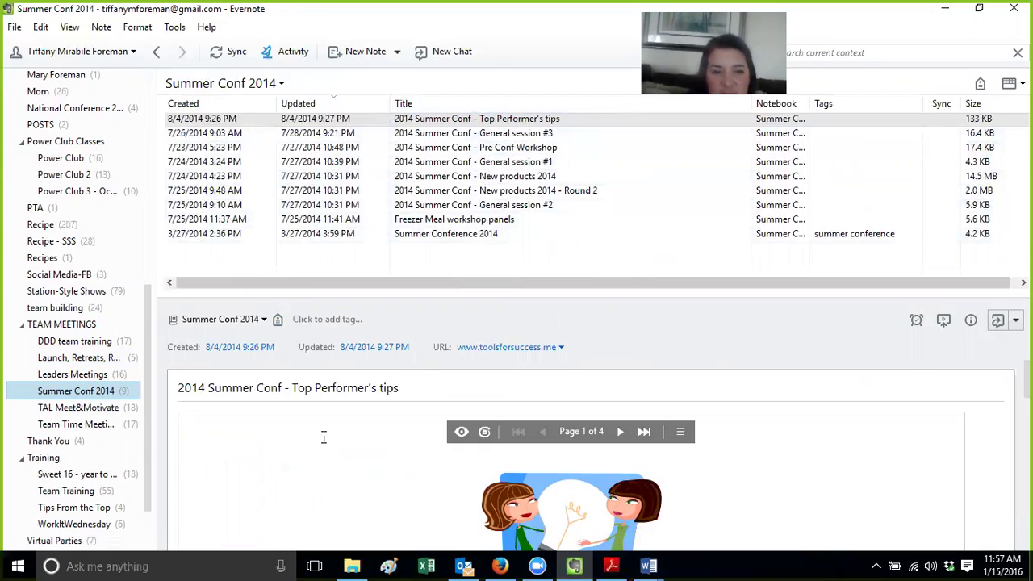
{"action": "left_click", "coordinate": [313, 409]}
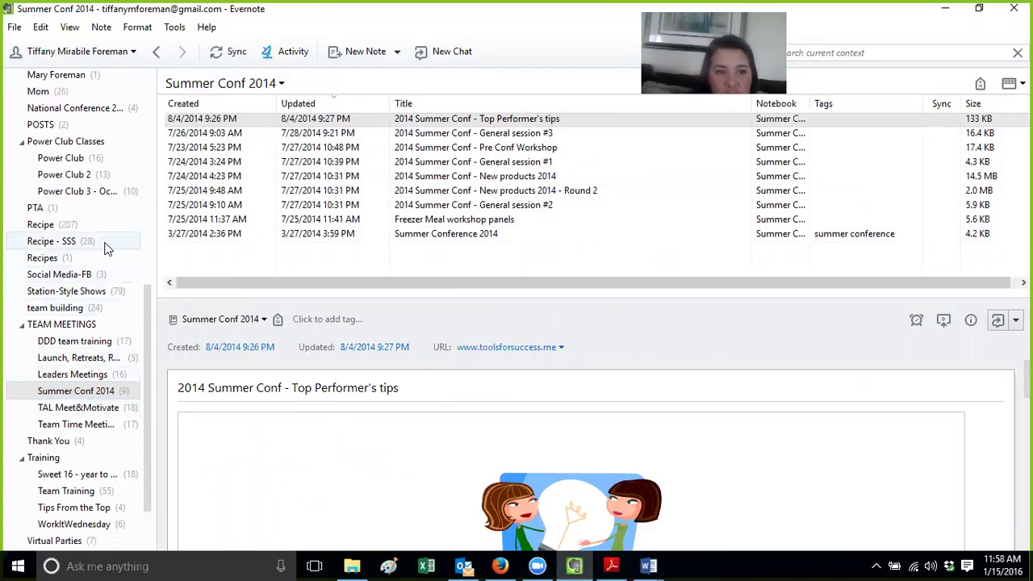
{"action": "left_click_drag", "start_coordinate": [147, 327], "coordinate": [148, 121]}
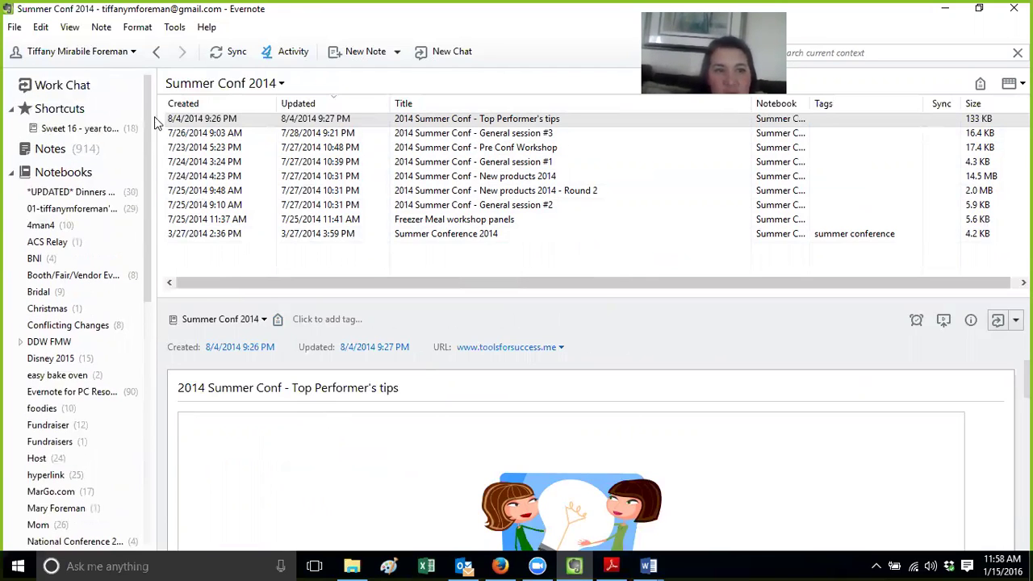